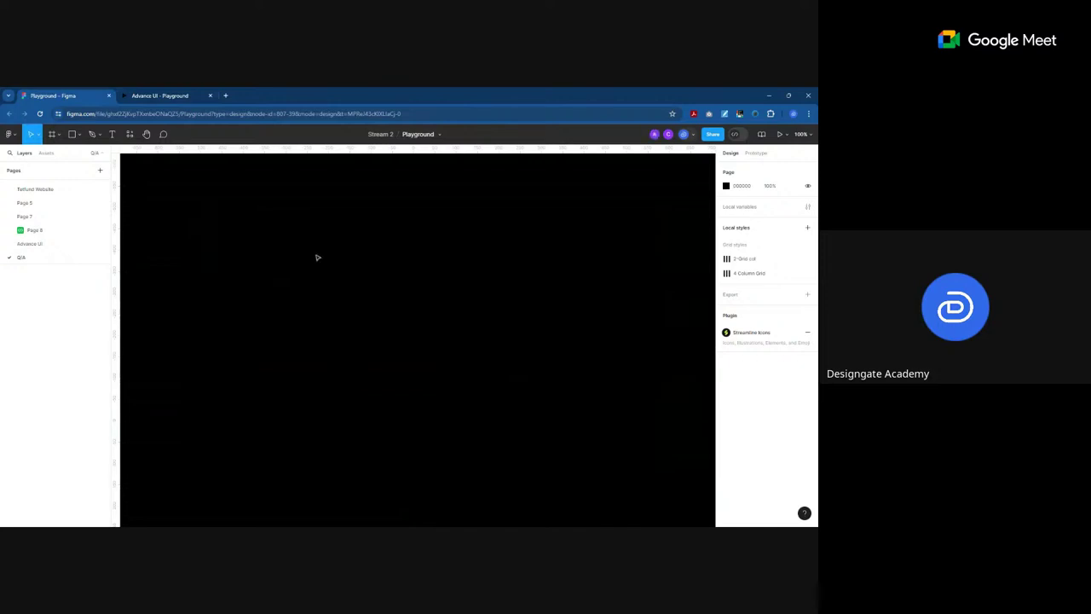
Step: Draw a grey 501×501 square on the canvas
left_click(71, 133)
left_click_drag(298, 256, 513, 469)
left_click_drag(397, 324, 398, 307)
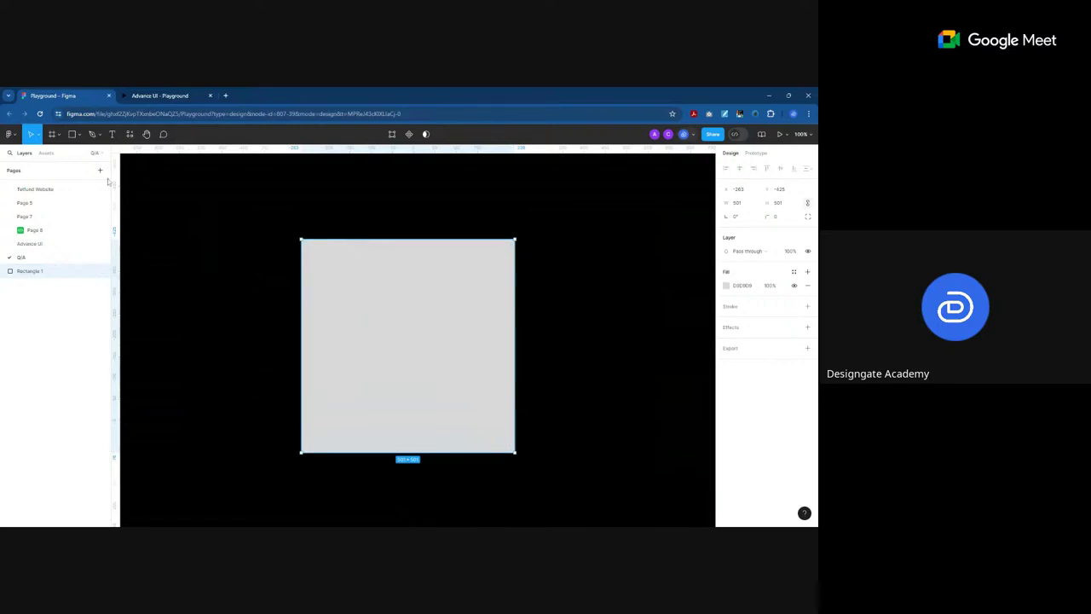
Step: Draw a 424 px circle inside the square with the Ellipse tool
left_click(79, 134)
left_click(79, 186)
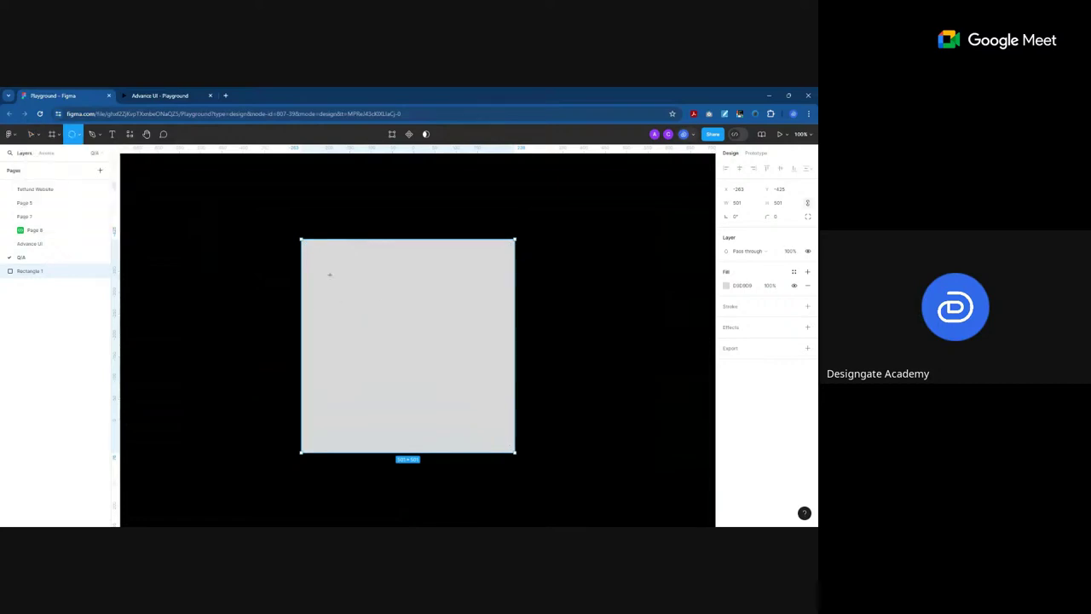
left_click_drag(329, 274, 502, 418)
key("ctrl+z")
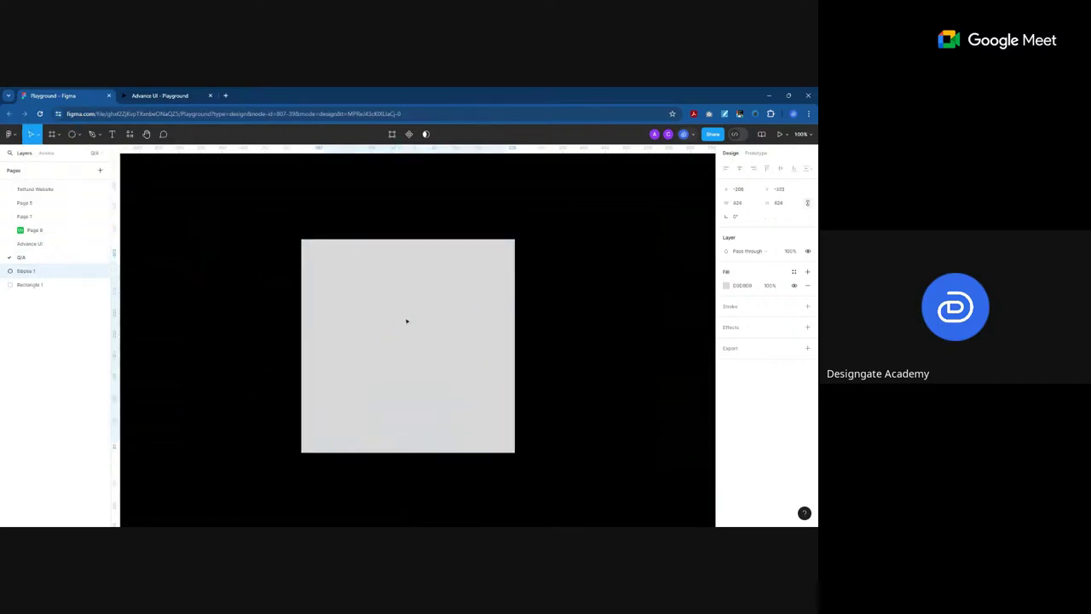
left_click_drag(320, 256, 502, 439)
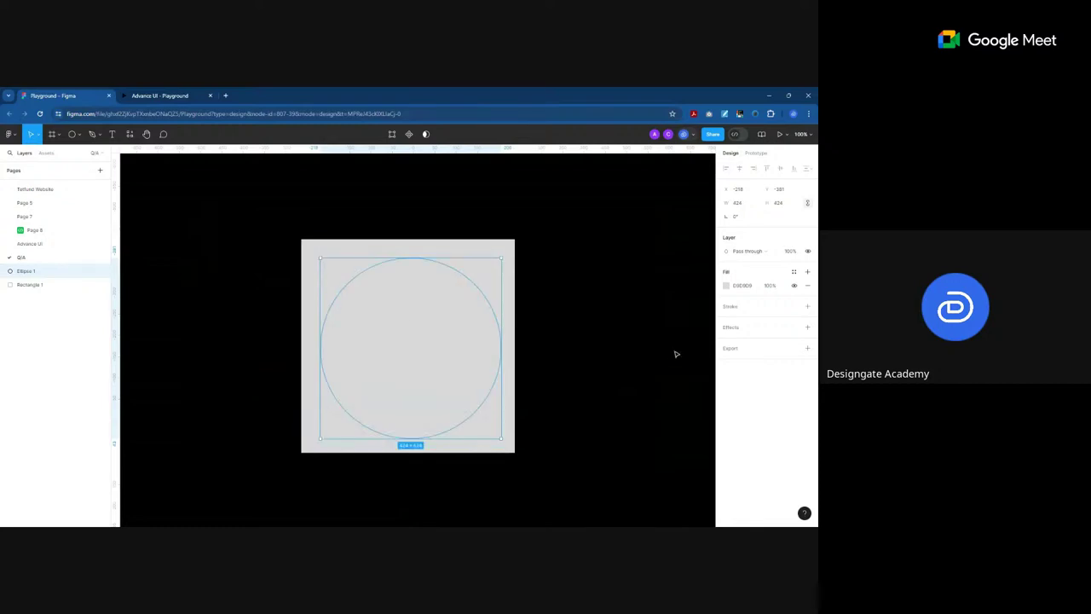
Step: Set the circle's fill colour to red
left_click(729, 287)
left_click(728, 287)
left_click(728, 287)
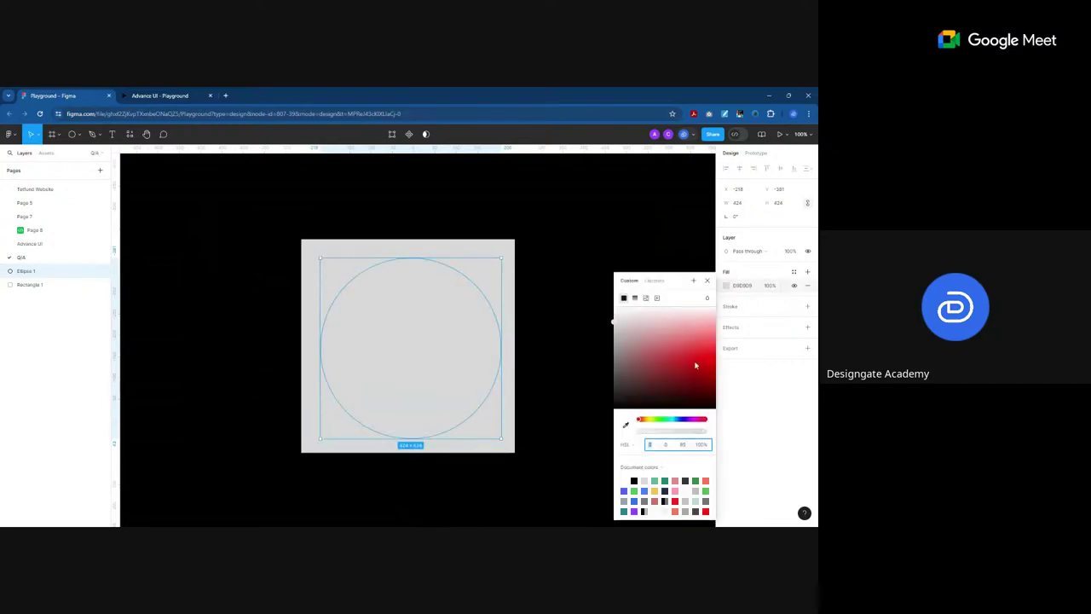
left_click_drag(693, 365, 705, 367)
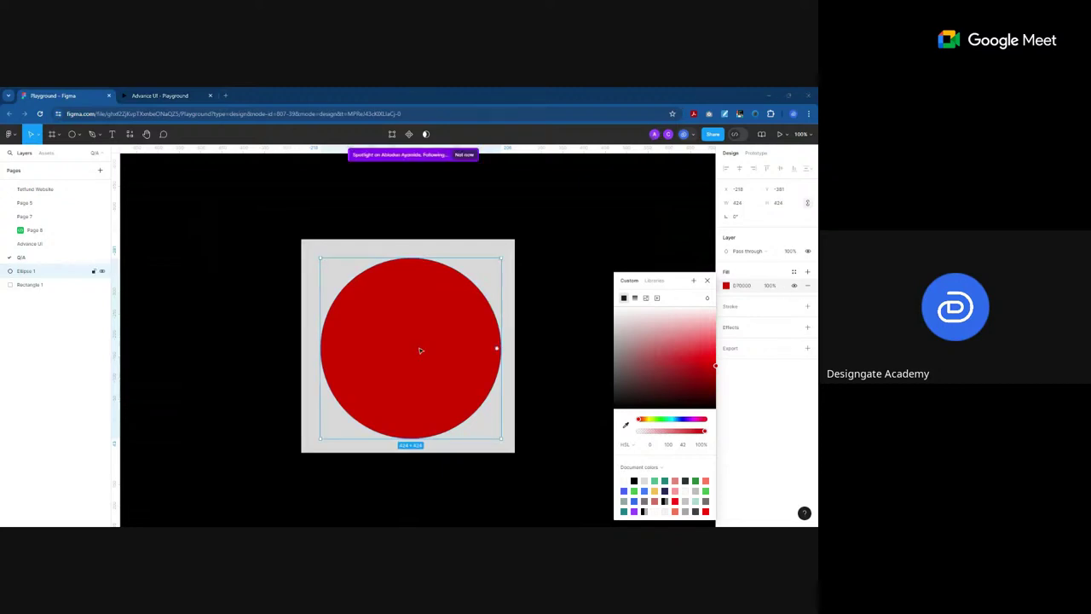
Step: Nudge the square left, then undo the move
left_click(365, 249)
left_click_drag(365, 254, 329, 254)
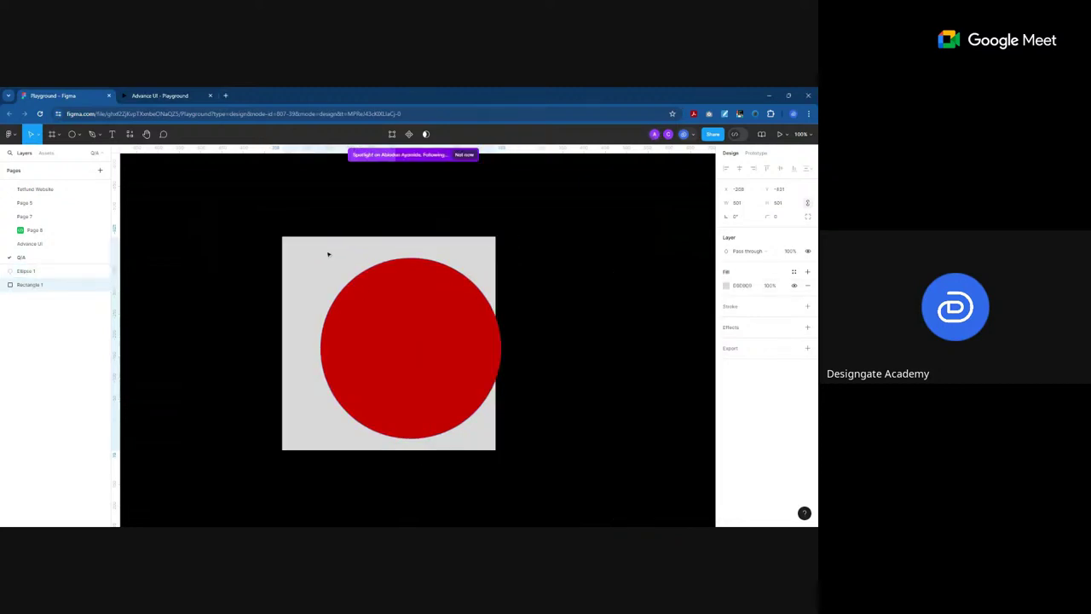
key("ctrl+z")
Step: Return to the QA page and dismiss the spotlight banner
left_click(405, 305, "shift")
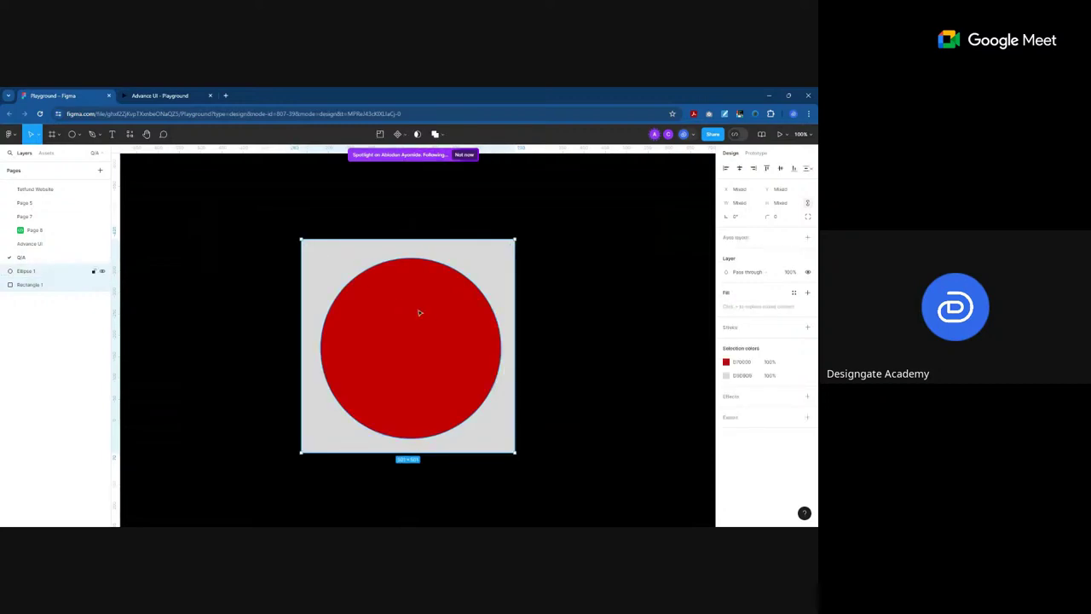
scroll(353, 304, "right", 3)
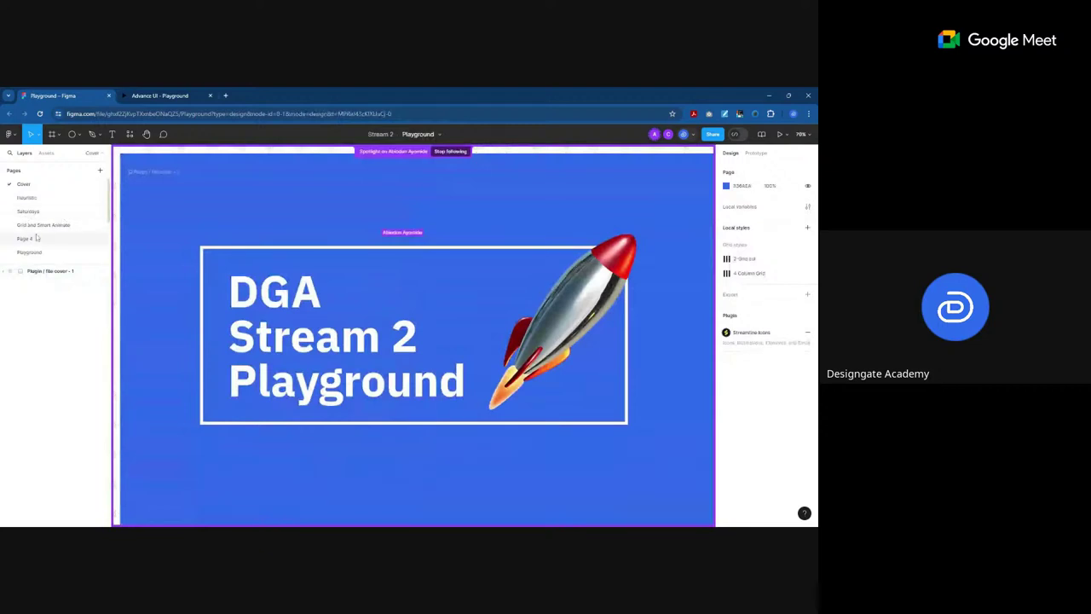
scroll(37, 243, "down", 3)
left_click(37, 256)
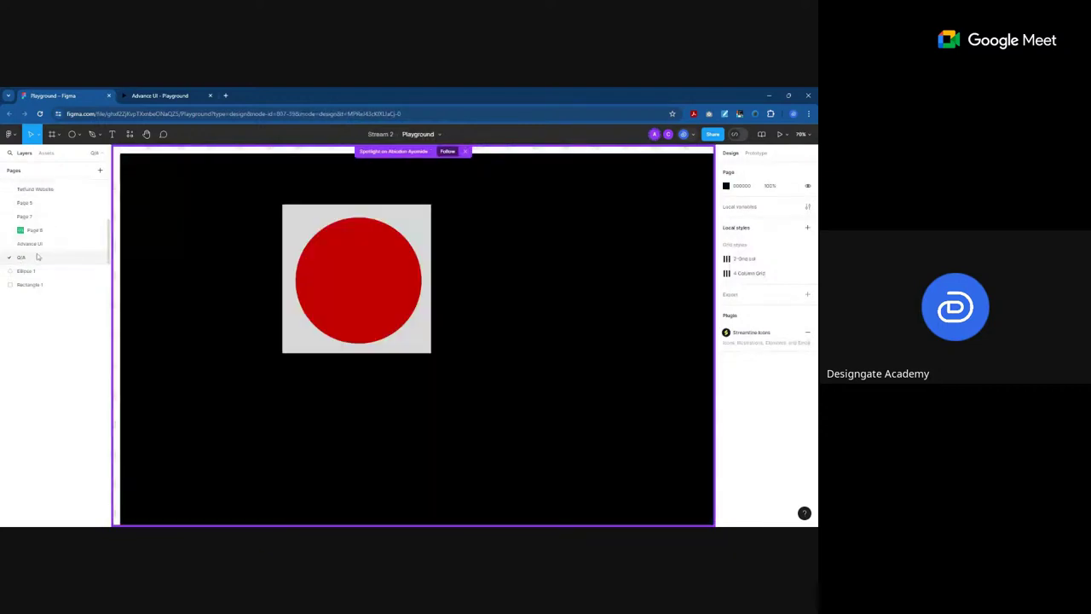
left_click(464, 152)
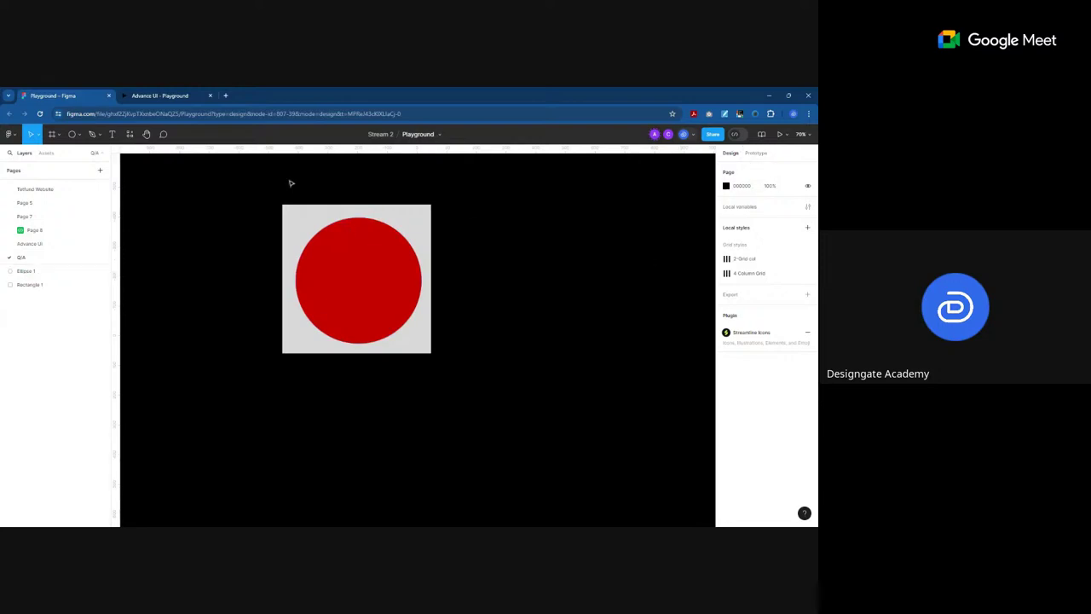
Step: Select both the square and circle and drag them down-left together
left_click_drag(253, 183, 533, 407)
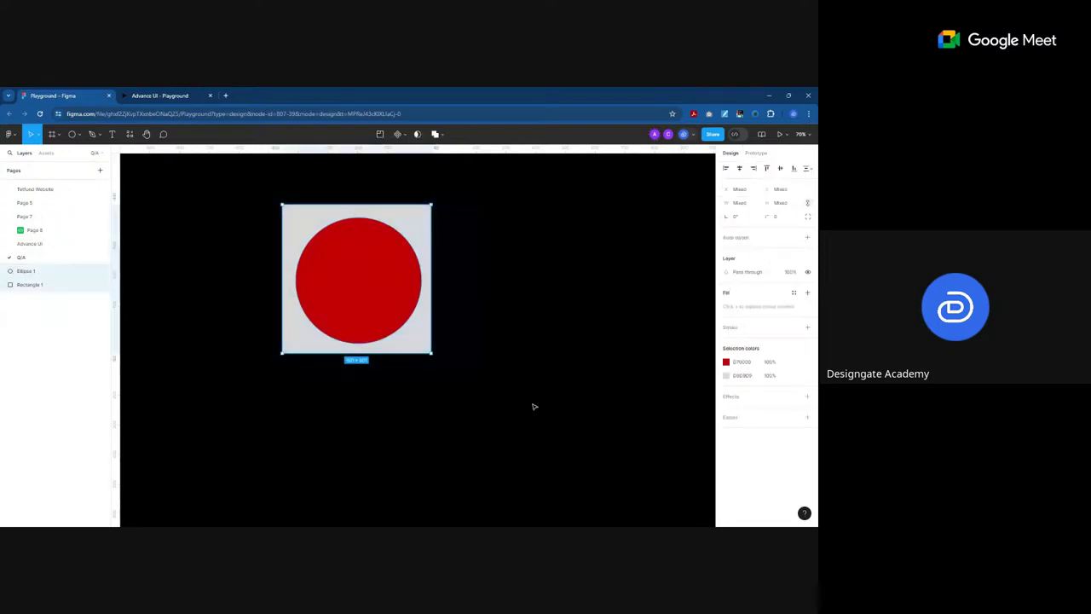
left_click(686, 219)
key("ctrl+a")
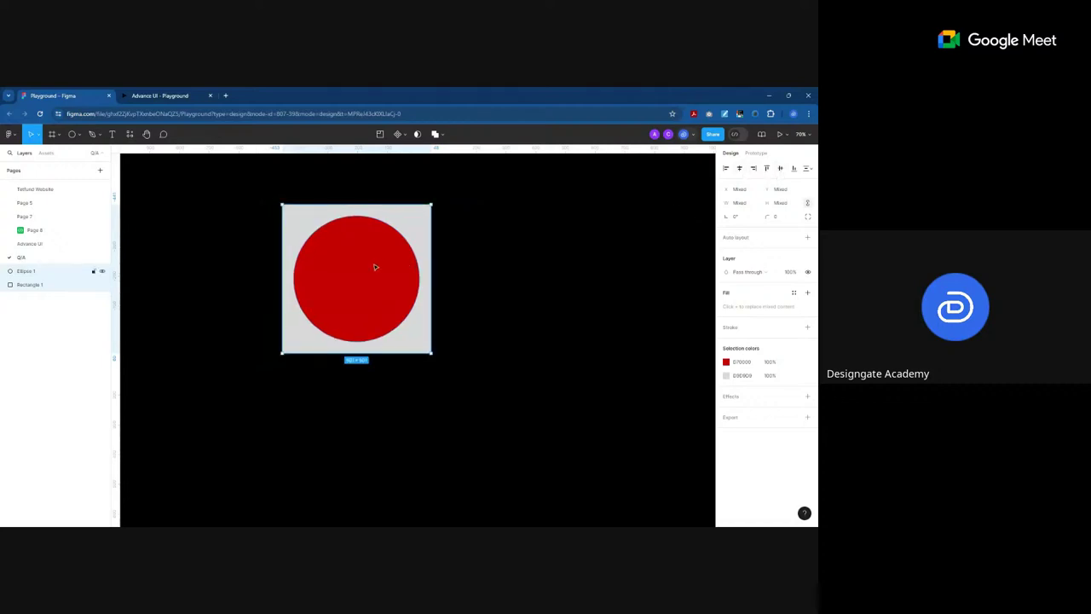
left_click_drag(374, 267, 339, 305)
left_click(450, 302)
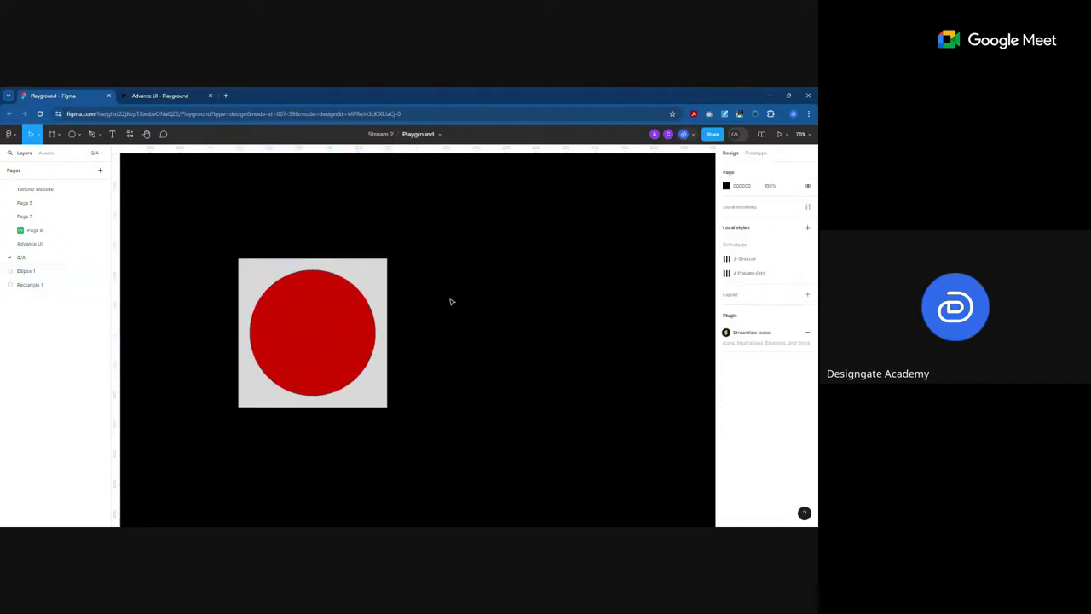
left_click(249, 274)
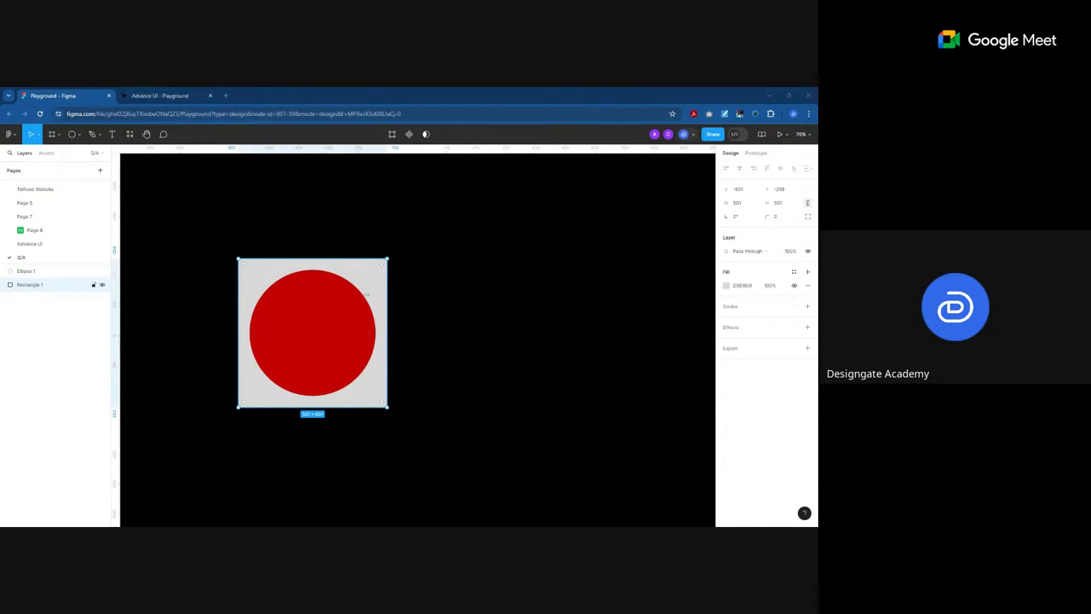
Step: Shift the square and red circle together slightly to the right
left_click(418, 295)
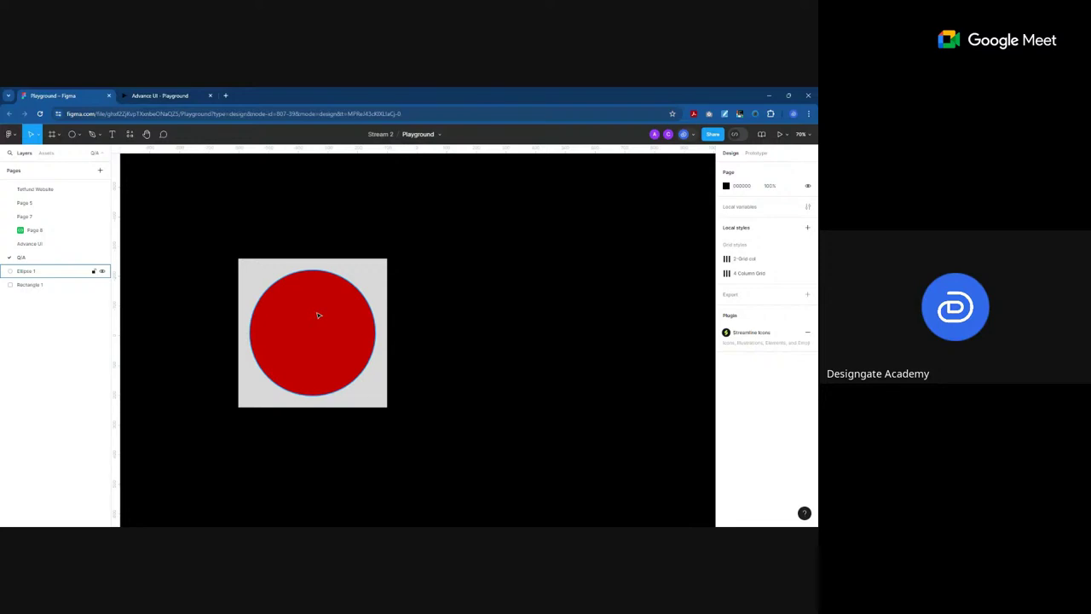
left_click(348, 343)
left_click(366, 275, "shift")
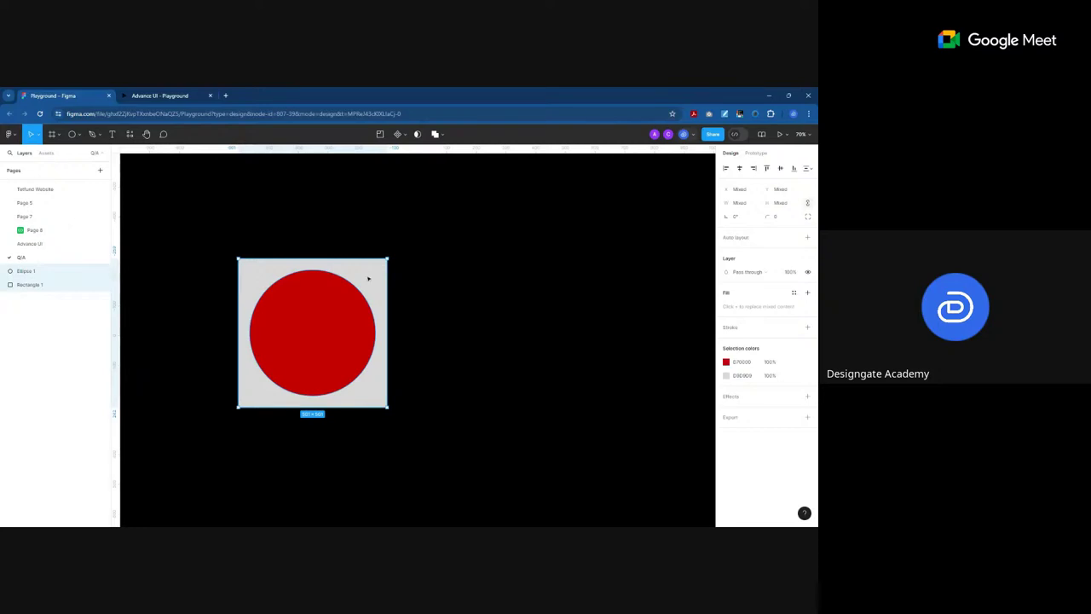
left_click_drag(385, 281, 416, 282)
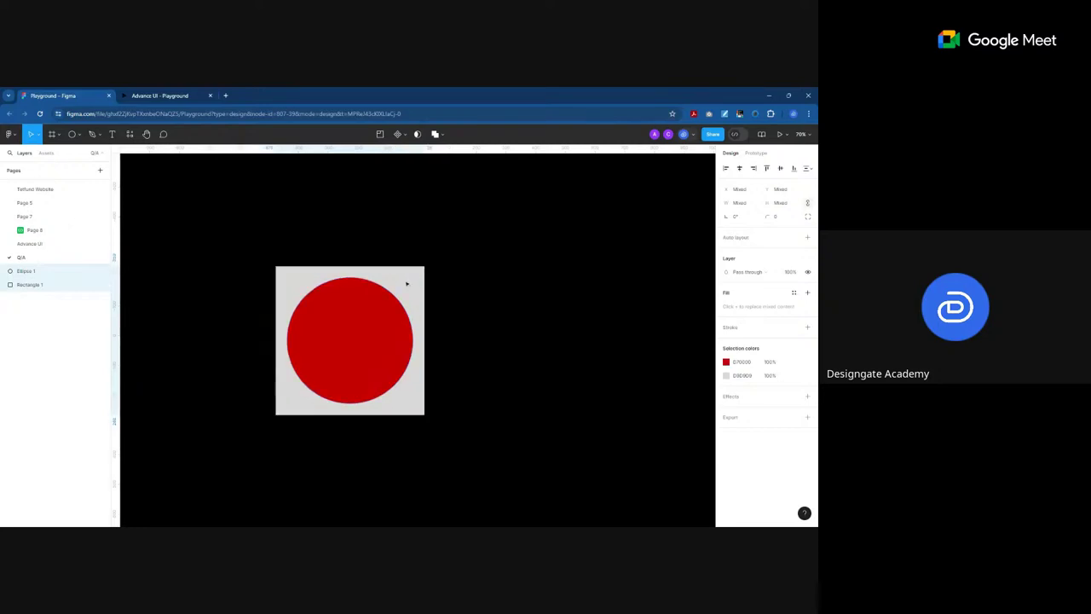
left_click(472, 343)
Step: Change the square's fill to bright green 47BC4F from Document colors
left_click(415, 279)
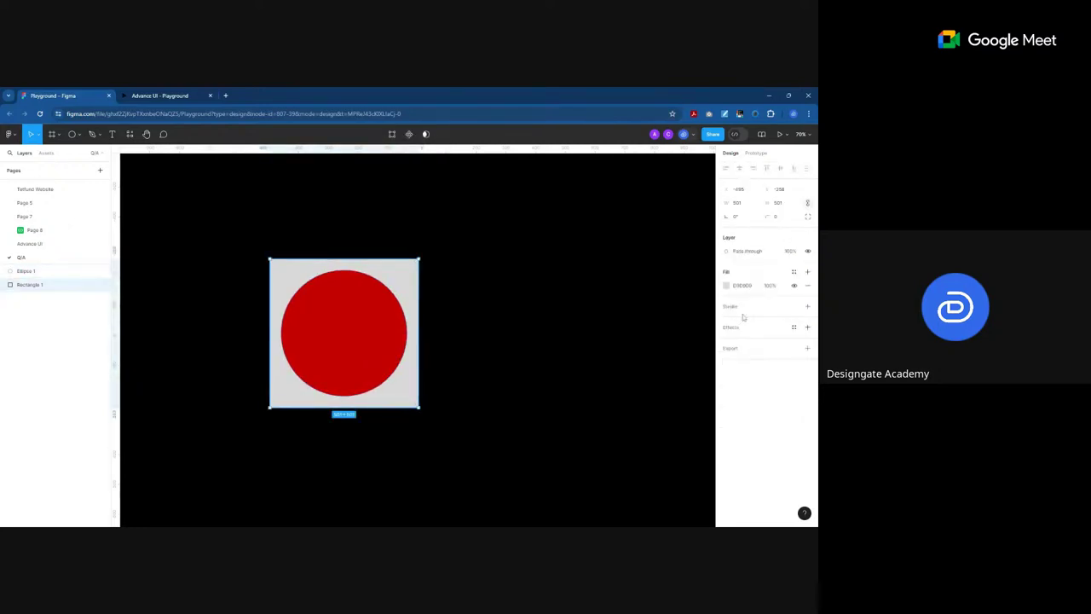
left_click(726, 286)
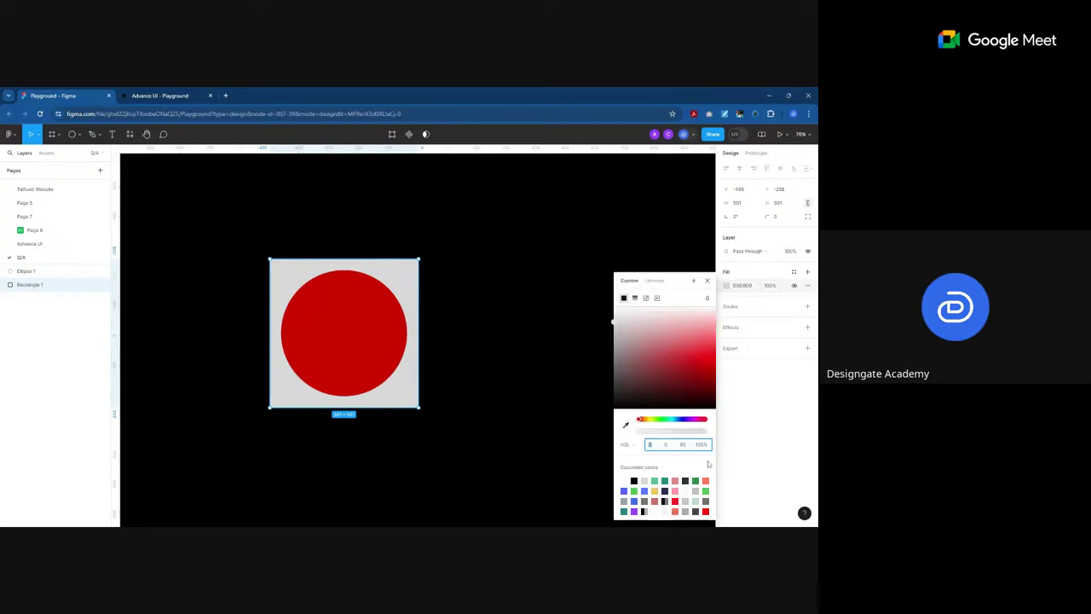
left_click(704, 491)
left_click(501, 289)
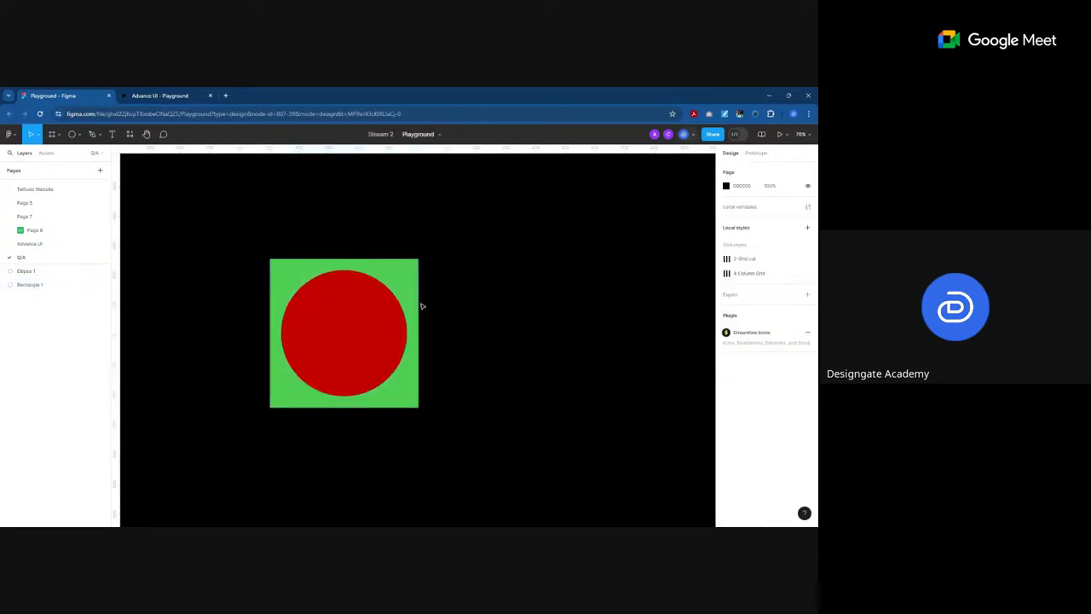
Step: Select the green square with the red circle and move them left together
left_click(361, 330)
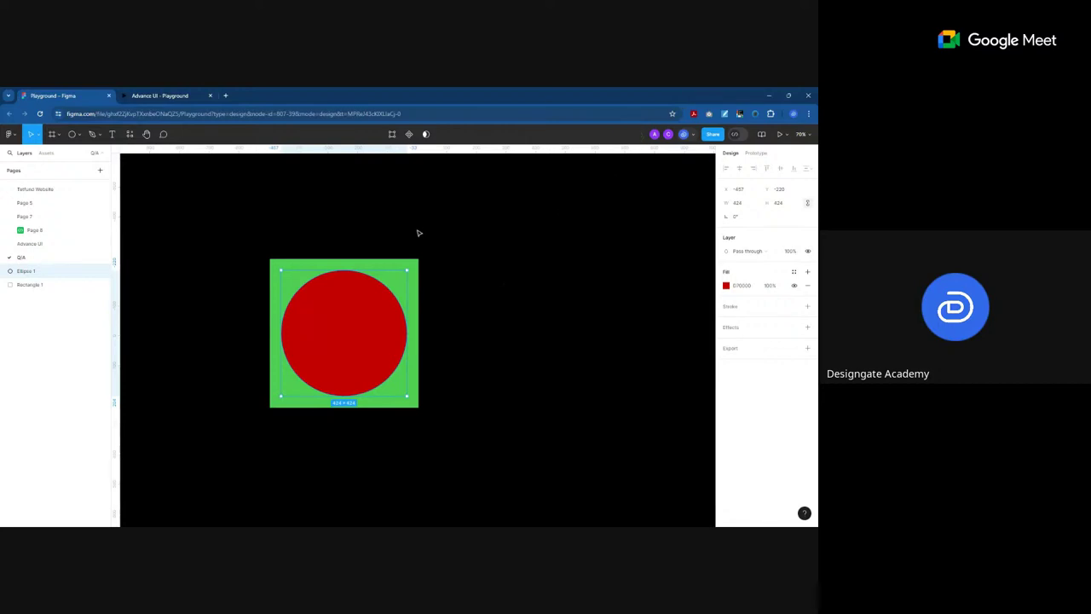
left_click(277, 265)
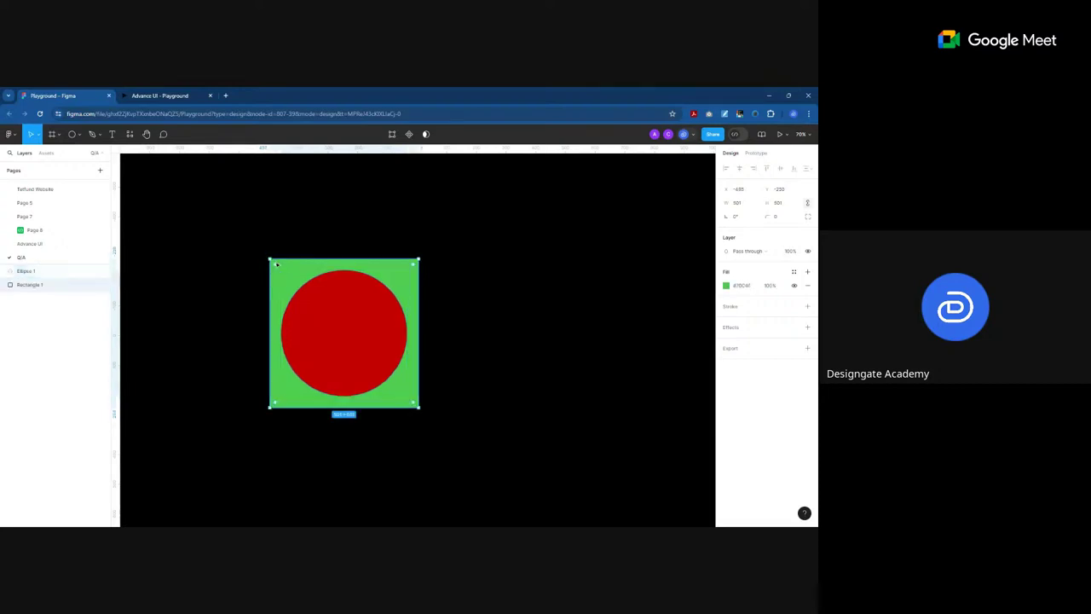
left_click(338, 313)
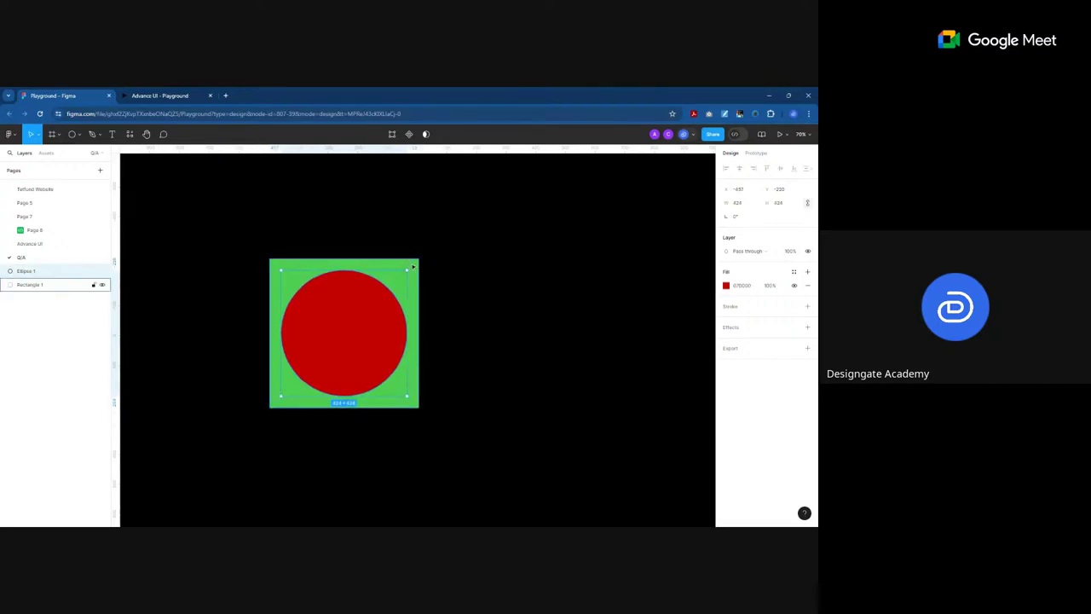
left_click(30, 284, "shift")
left_click_drag(360, 332, 328, 339)
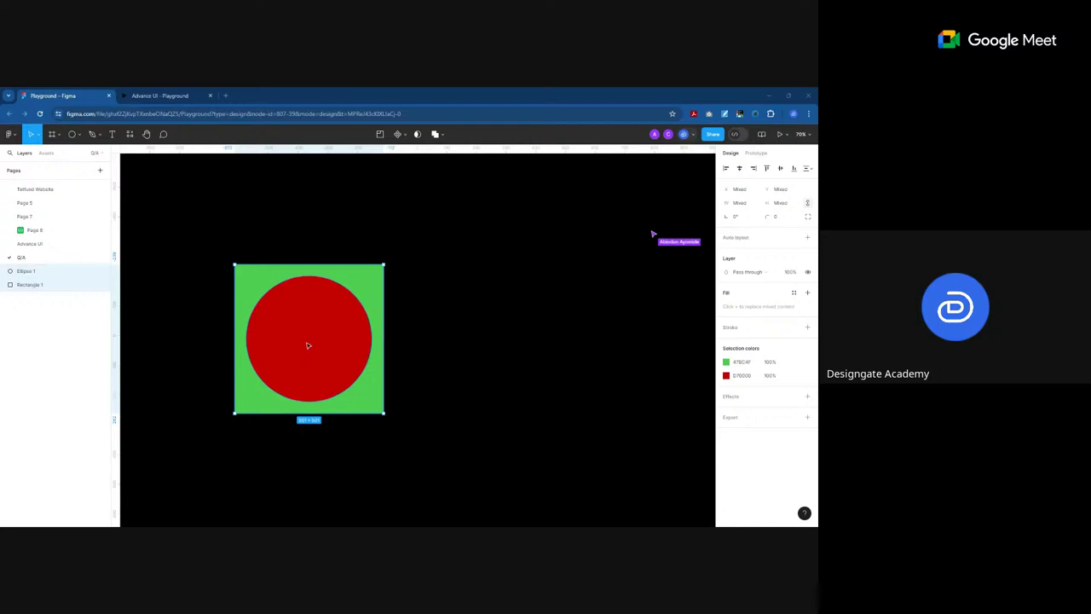
Step: Duplicate the square-and-circle pair and place the copy to the right
scroll(531, 307, "right", 2)
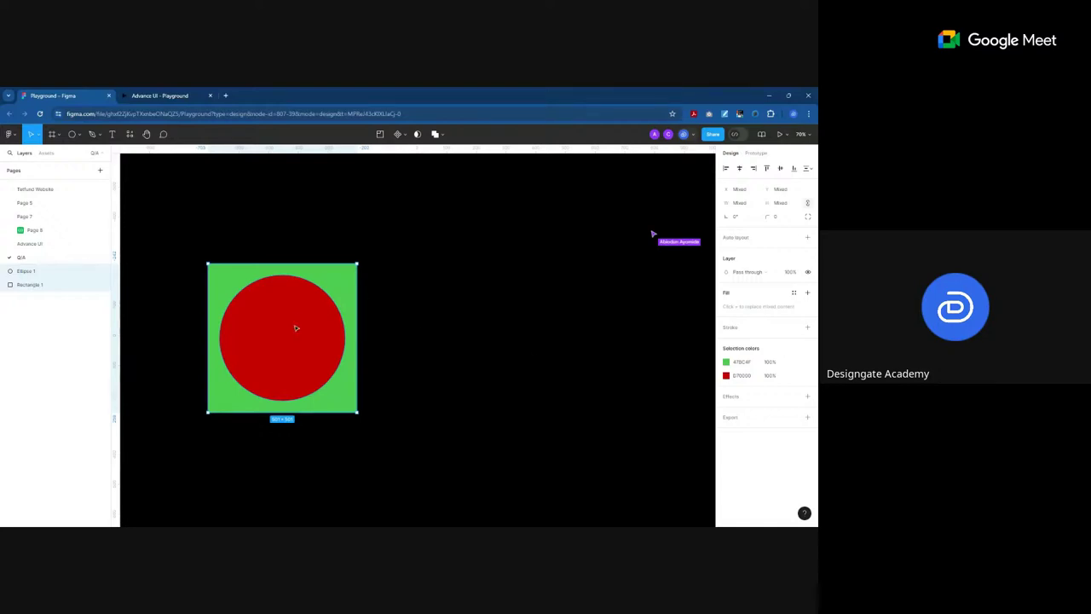
key("ctrl+d")
left_click_drag(295, 332, 485, 348)
Step: Remove the fill from the copied square behind the right circle
left_click(34, 297)
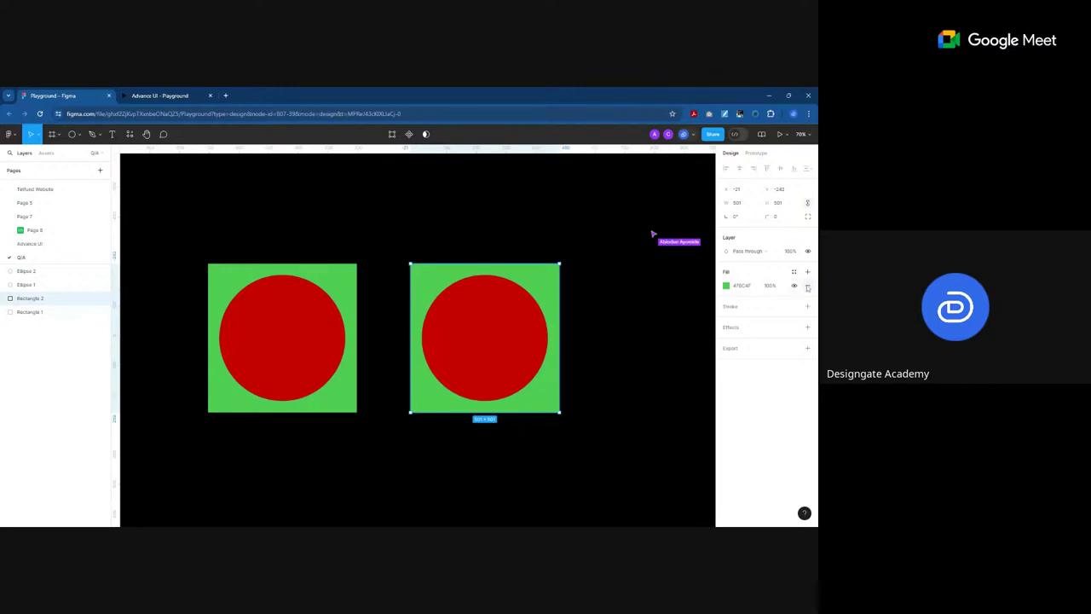
left_click(794, 286)
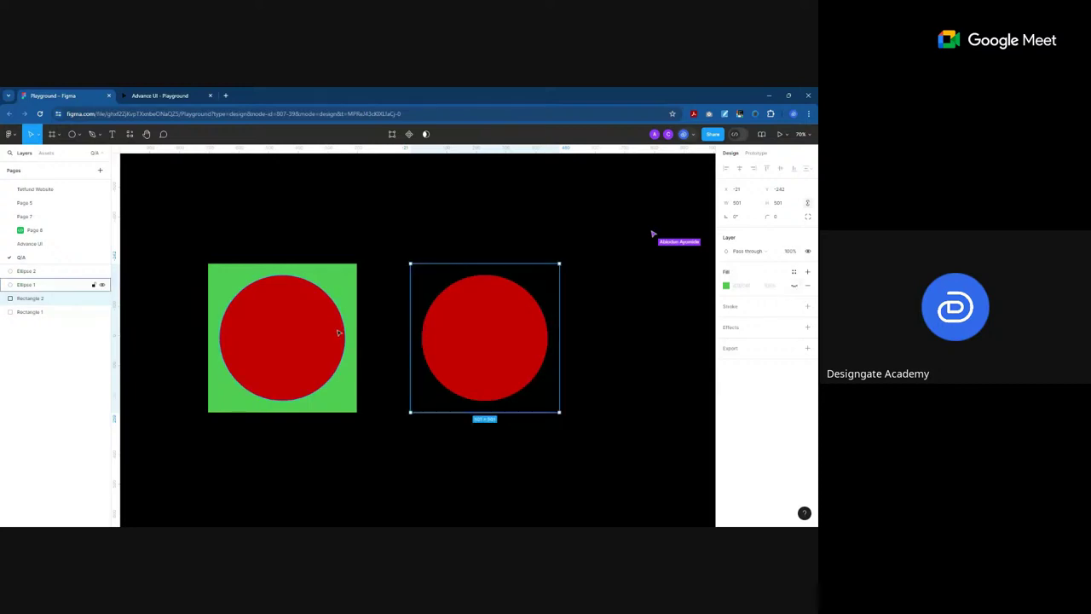
left_click(427, 284)
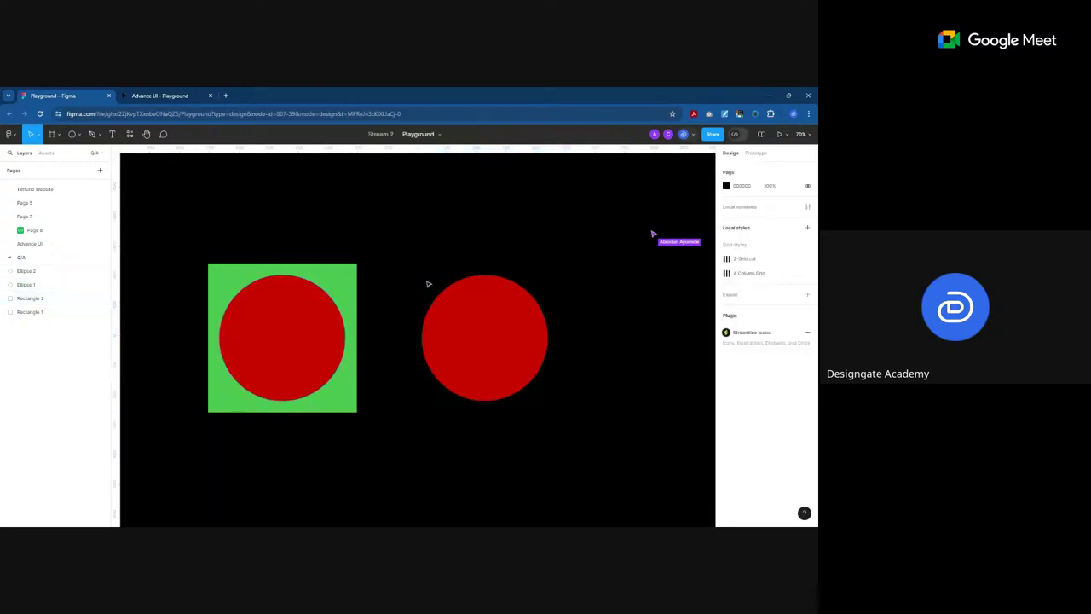
left_click(50, 299)
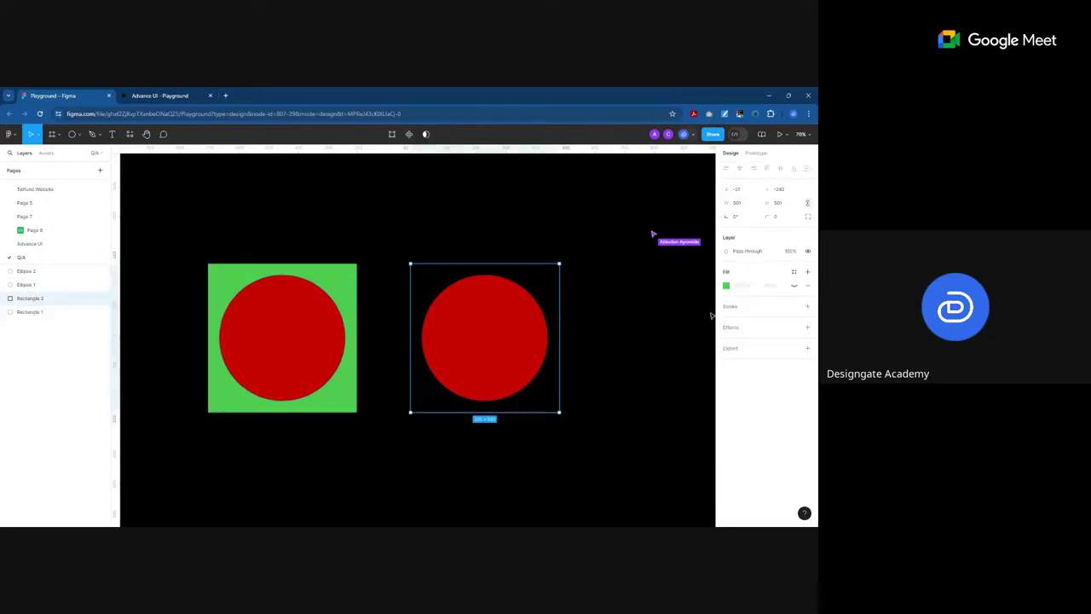
left_click(807, 287)
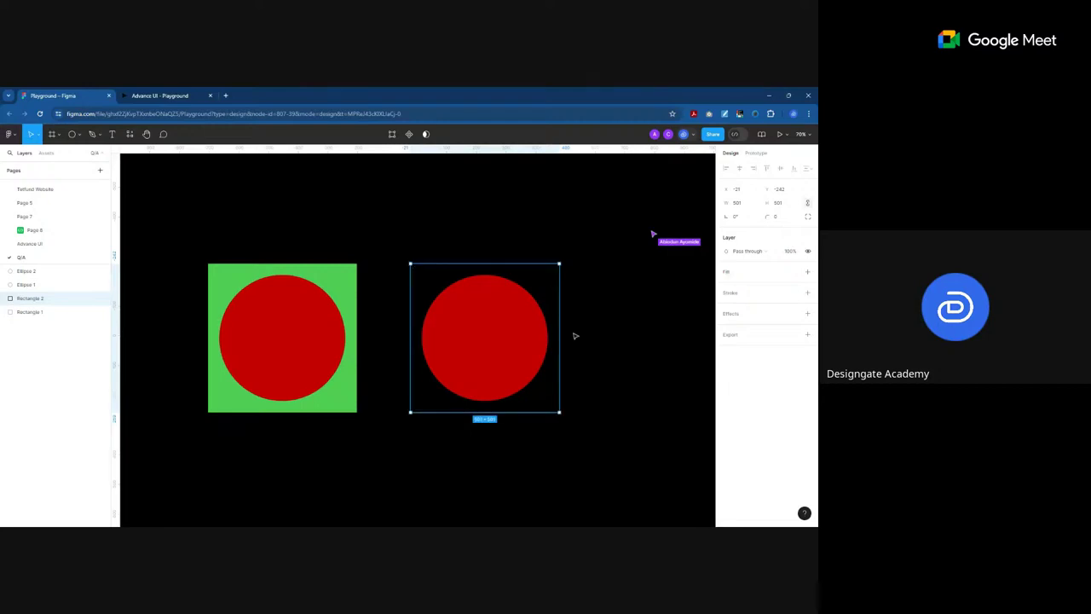
Step: Group the right circle with its fill-less square, then select the left pair
left_click(521, 317)
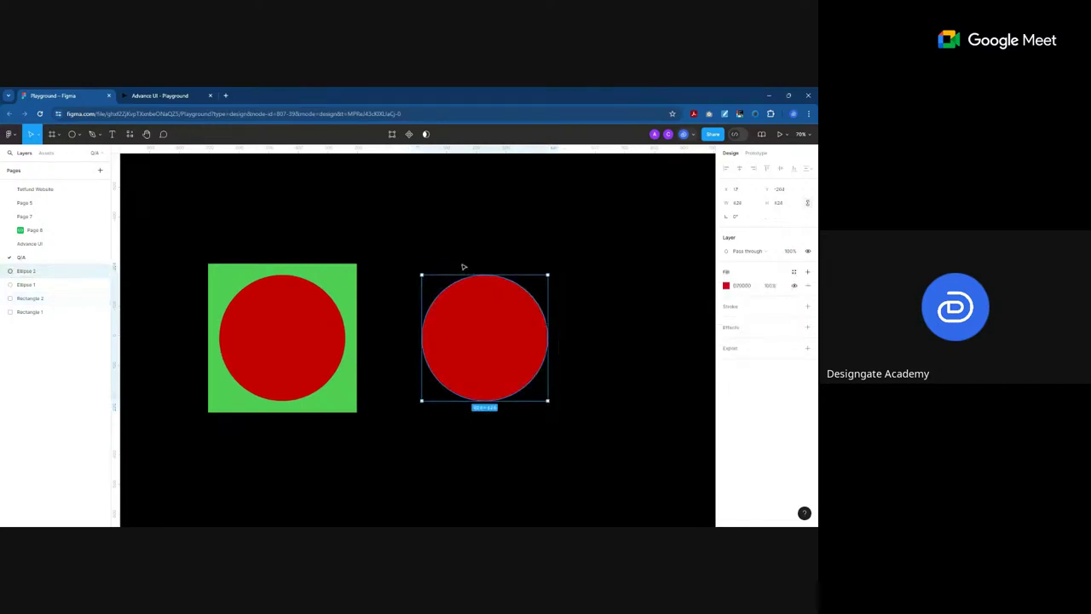
left_click_drag(370, 216, 616, 458)
key("ctrl+g")
left_click_drag(175, 226, 365, 438)
Step: Group the left circle with the green square and select the right group
key("ctrl+g")
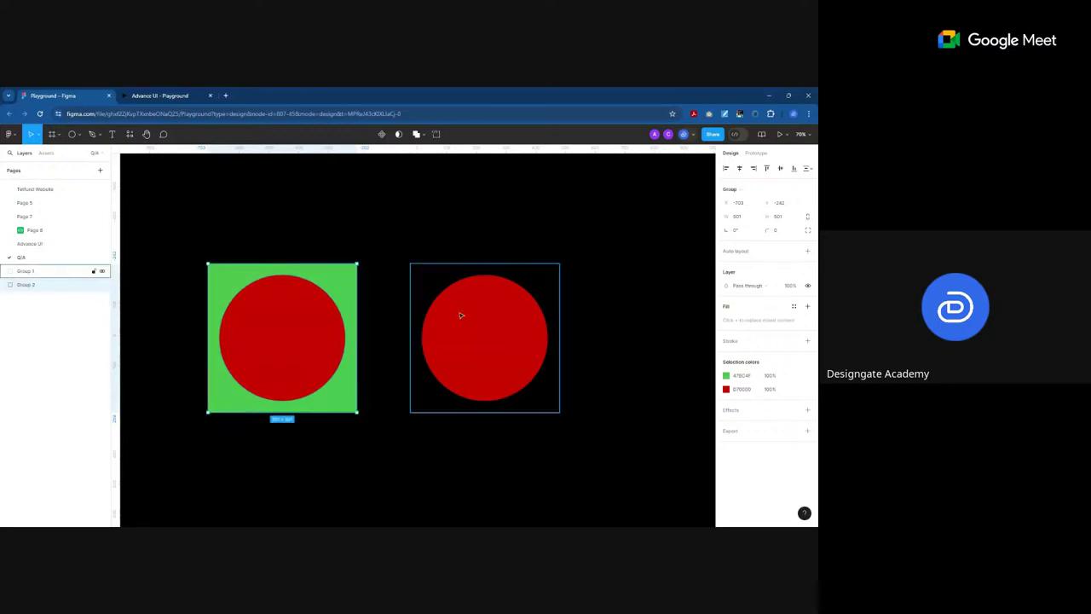
left_click(463, 326)
scroll(304, 328, "down", 3)
scroll(528, 369, "down", 2)
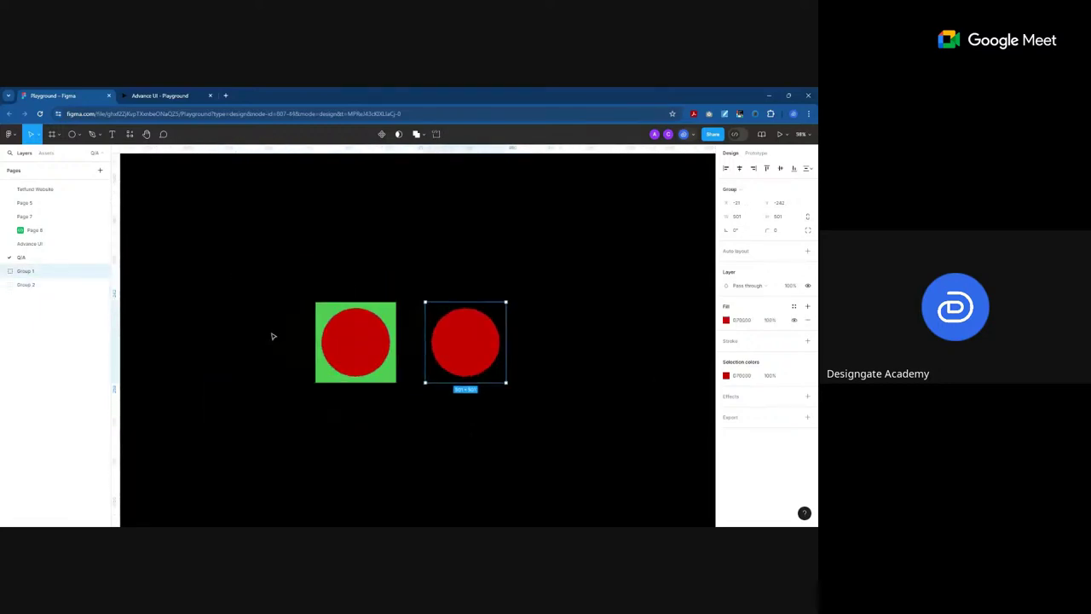
scroll(613, 381, "up", 4)
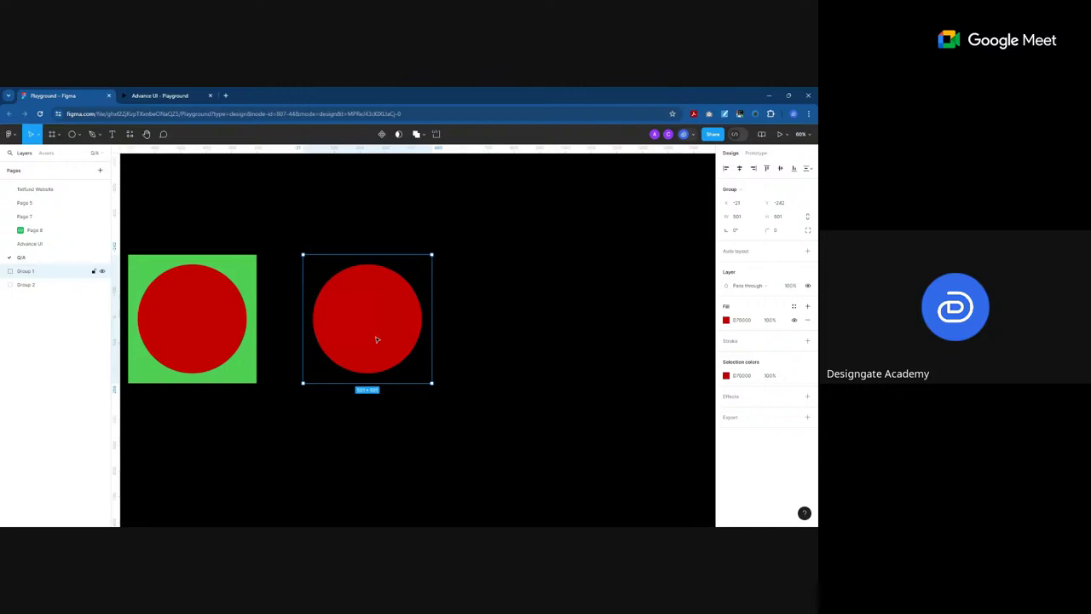
Step: Drag the right circle group farther right, away from the green square
left_click_drag(376, 338, 536, 346)
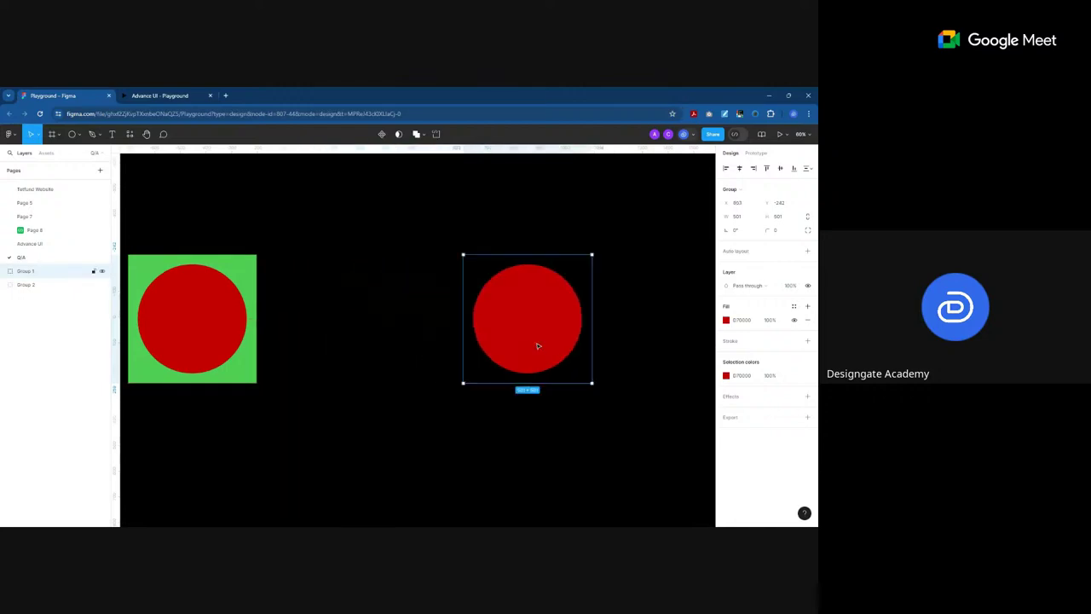
left_click(493, 378)
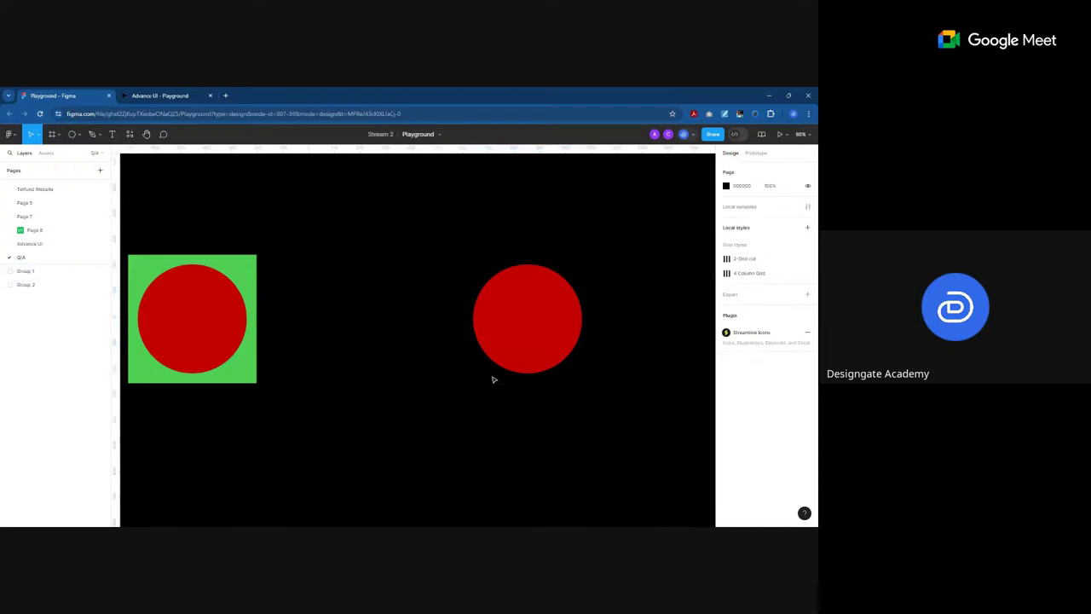
left_click(477, 374)
left_click(477, 374)
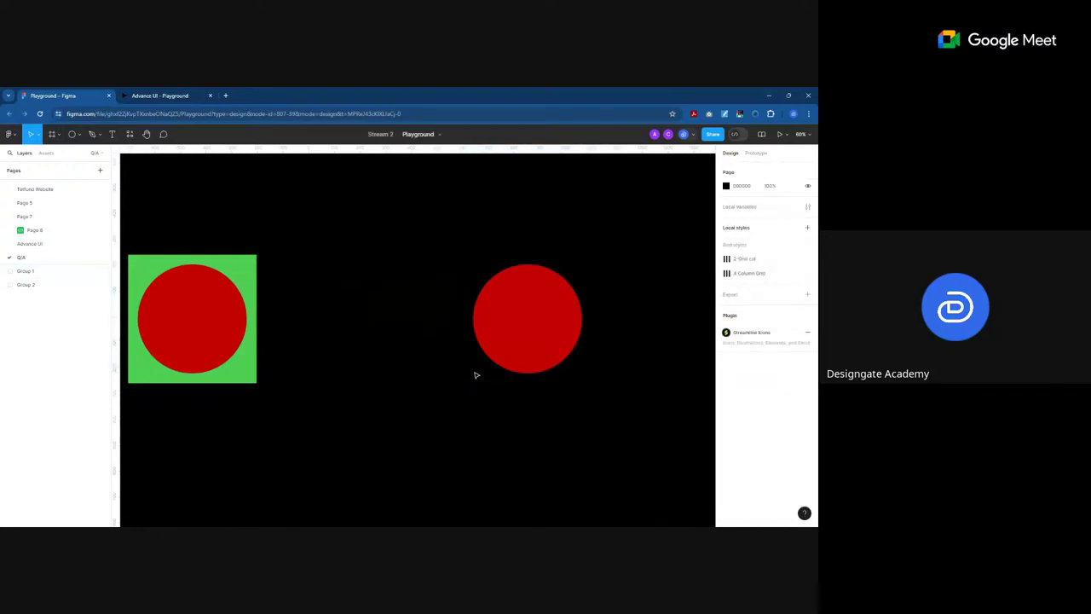
left_click(527, 365)
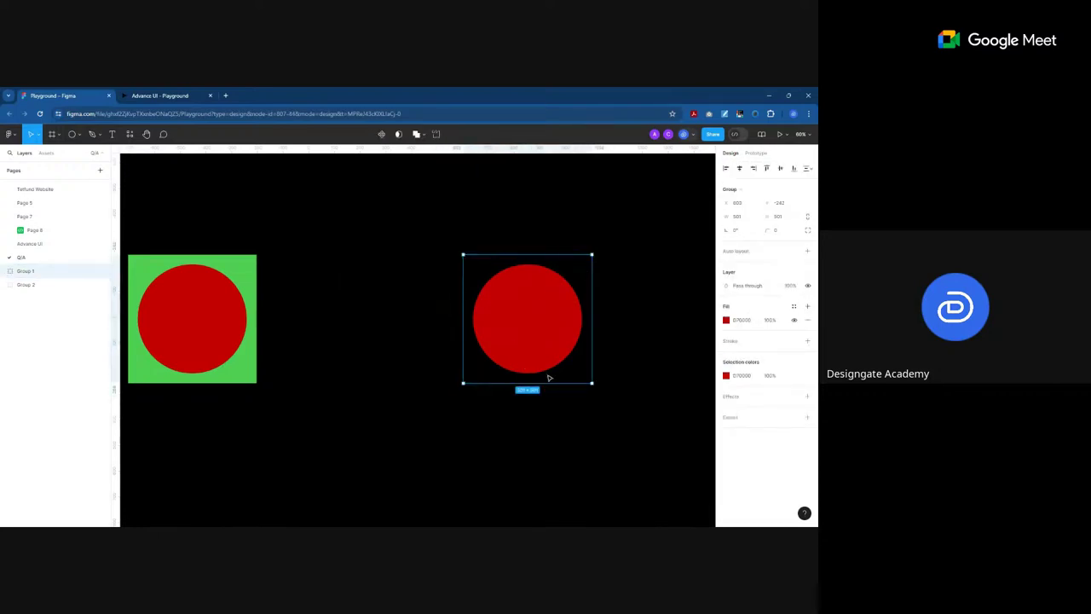
Step: Give the right group's square a light grey default fill, keeping the circle red
left_click(725, 320)
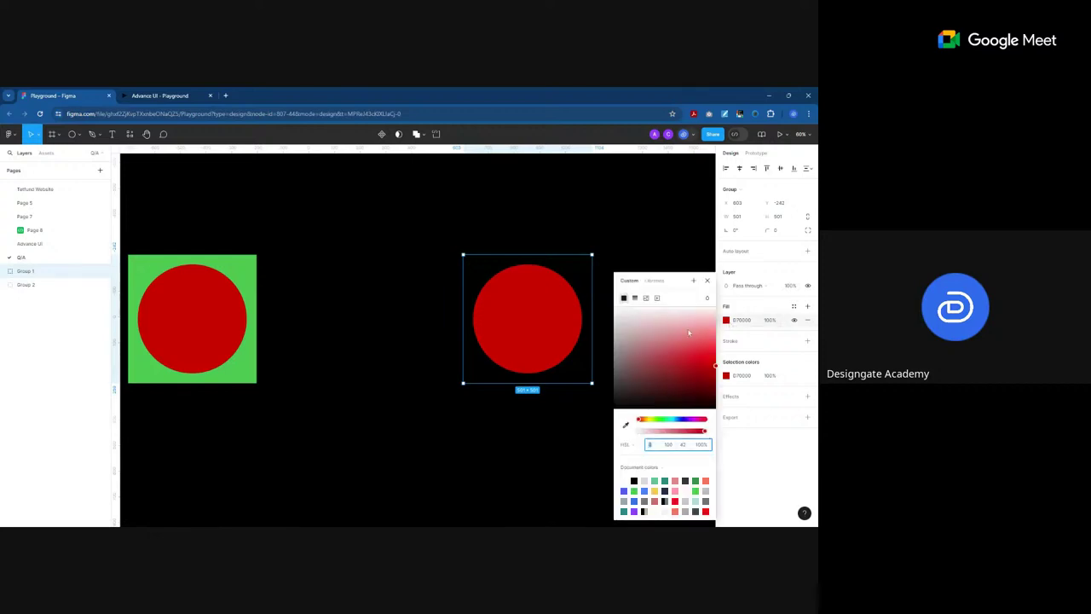
left_click_drag(647, 323, 584, 270)
key("ctrl+z")
left_click(9, 271)
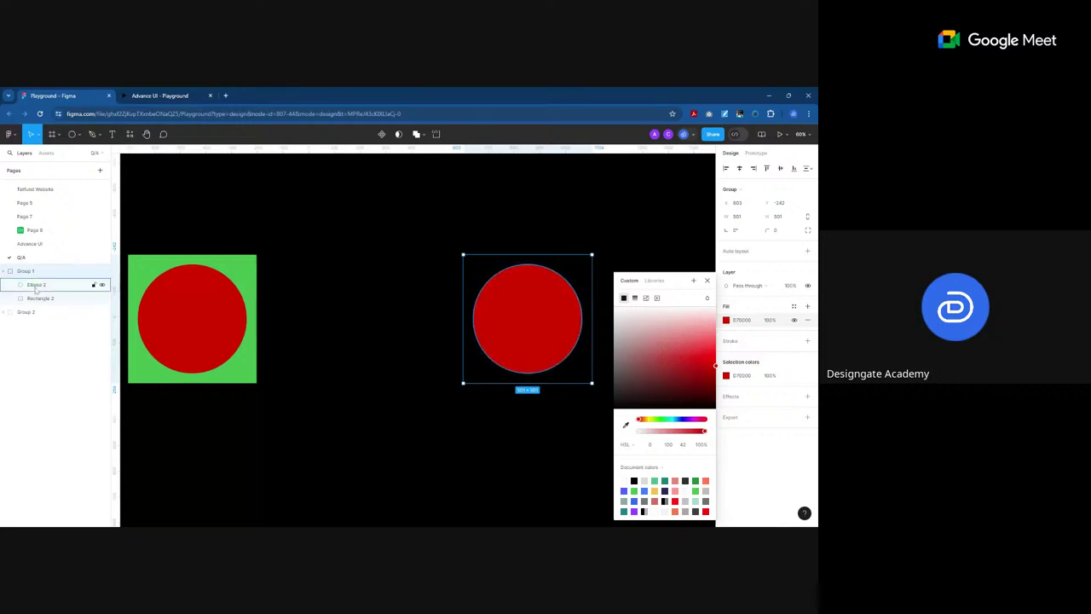
left_click(34, 311)
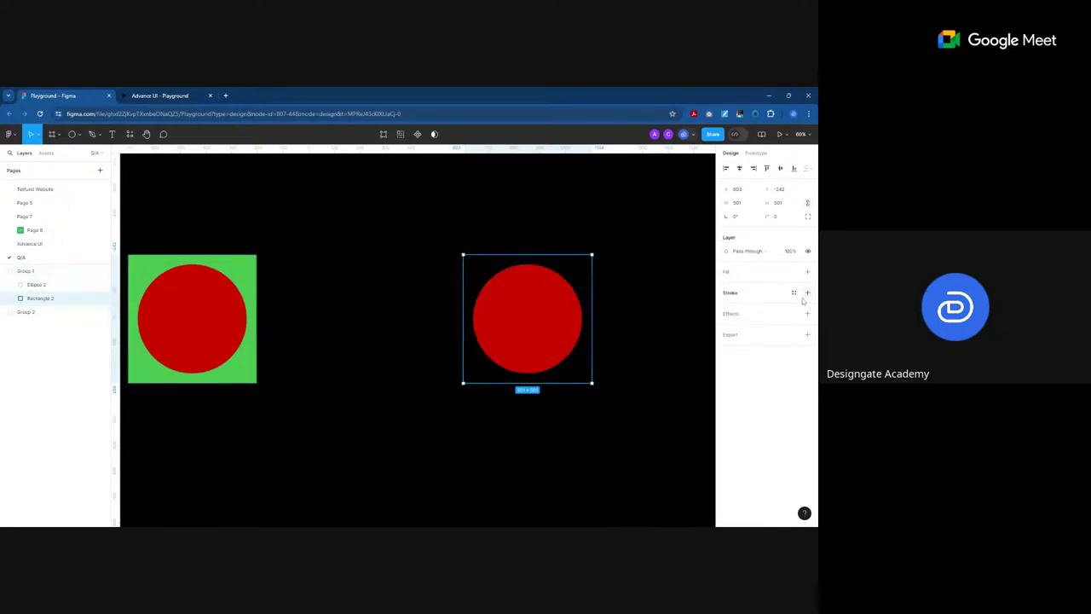
left_click(807, 271)
left_click(649, 323)
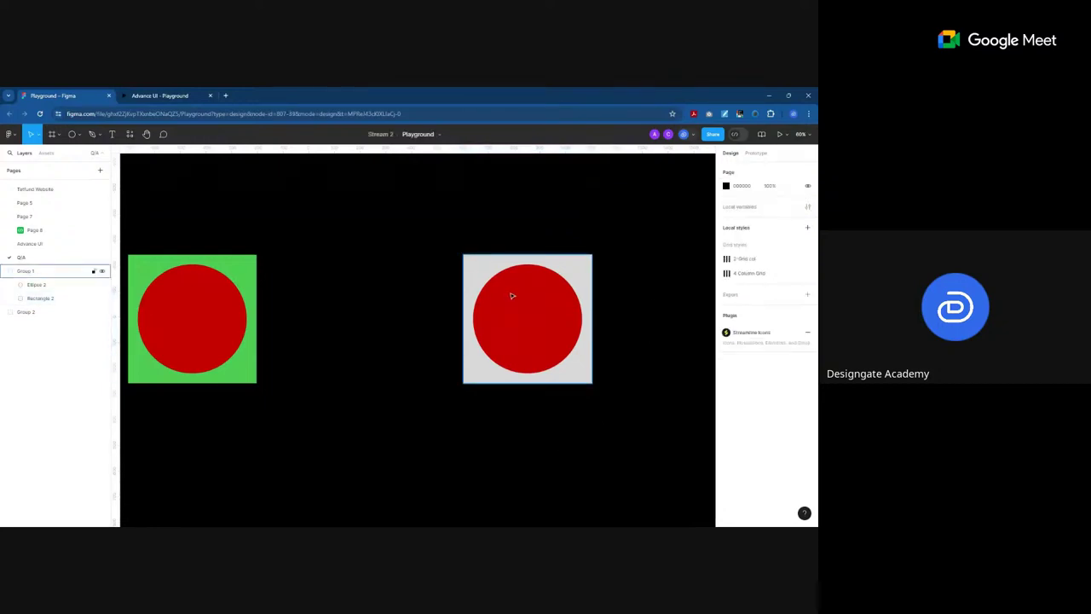
Step: Duplicate the grey-square group into the middle and remove the copy's fill
left_click(34, 272)
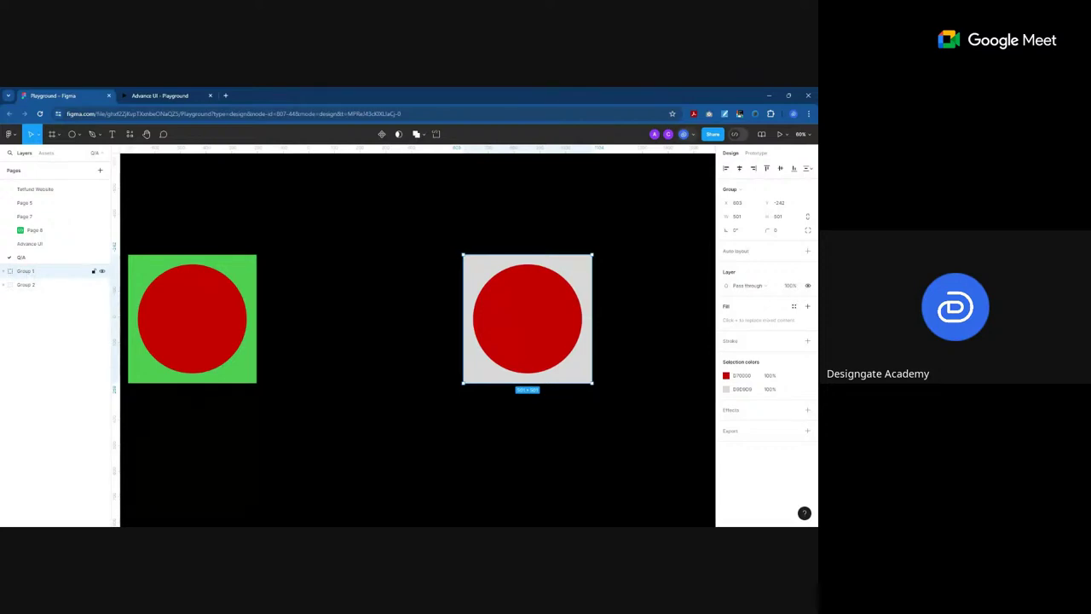
key("ctrl+d")
left_click_drag(515, 317, 433, 318)
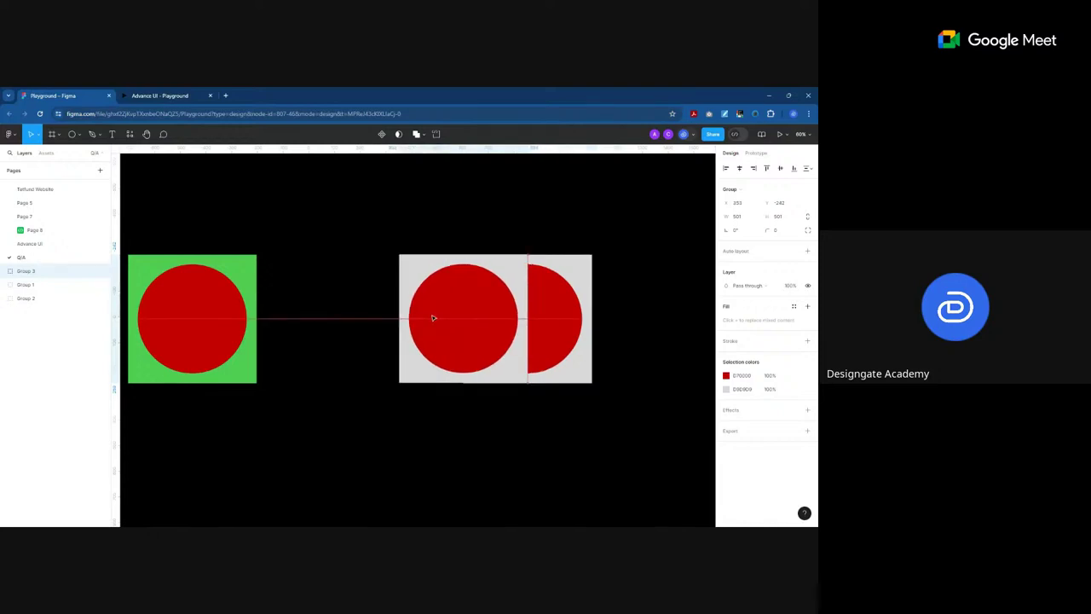
left_click_drag(433, 318, 346, 318)
double_click(431, 276)
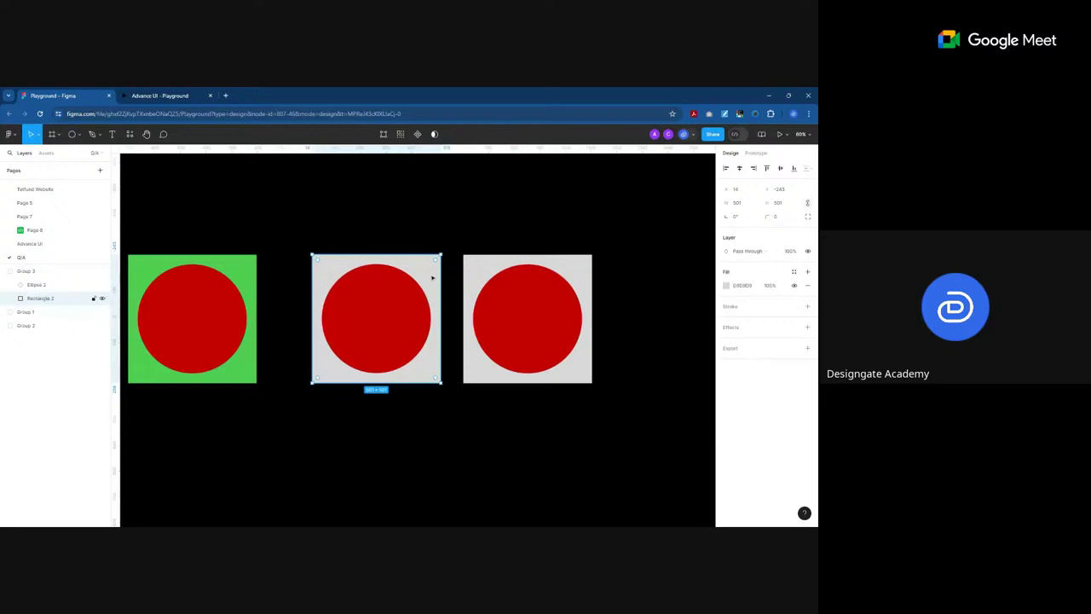
left_click(791, 286)
Step: Add a white 'PNG' label above the middle circle and scale it down
left_click(445, 223)
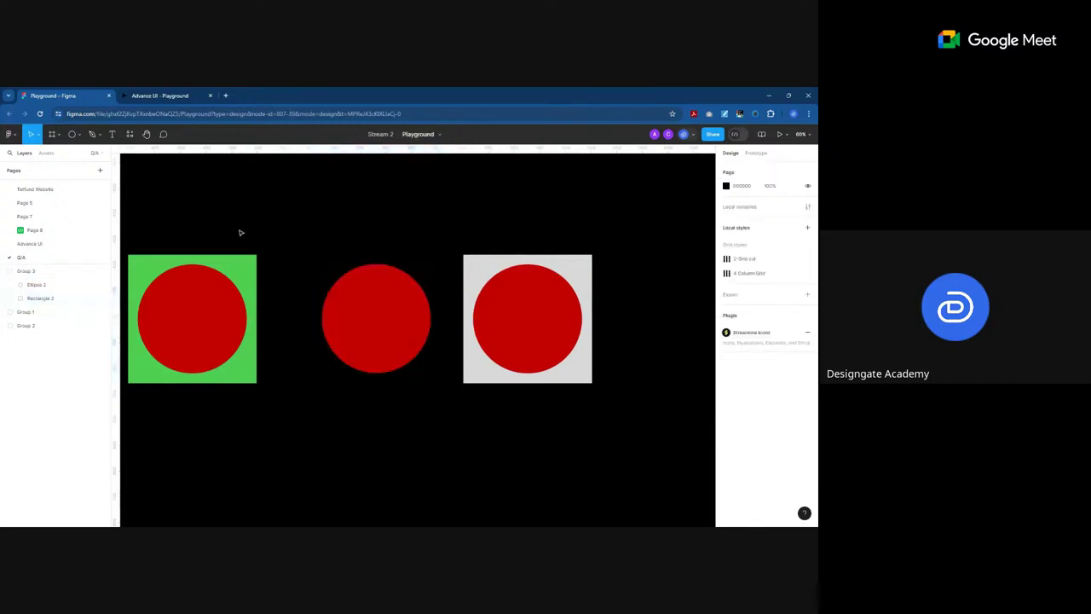
key("t")
left_click(368, 235)
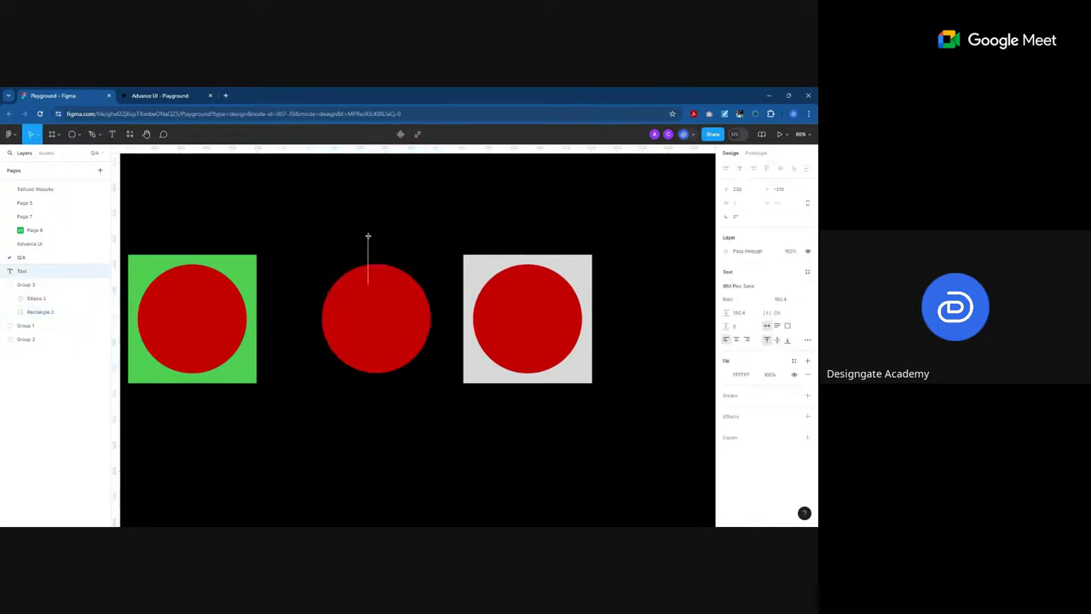
type("PNG")
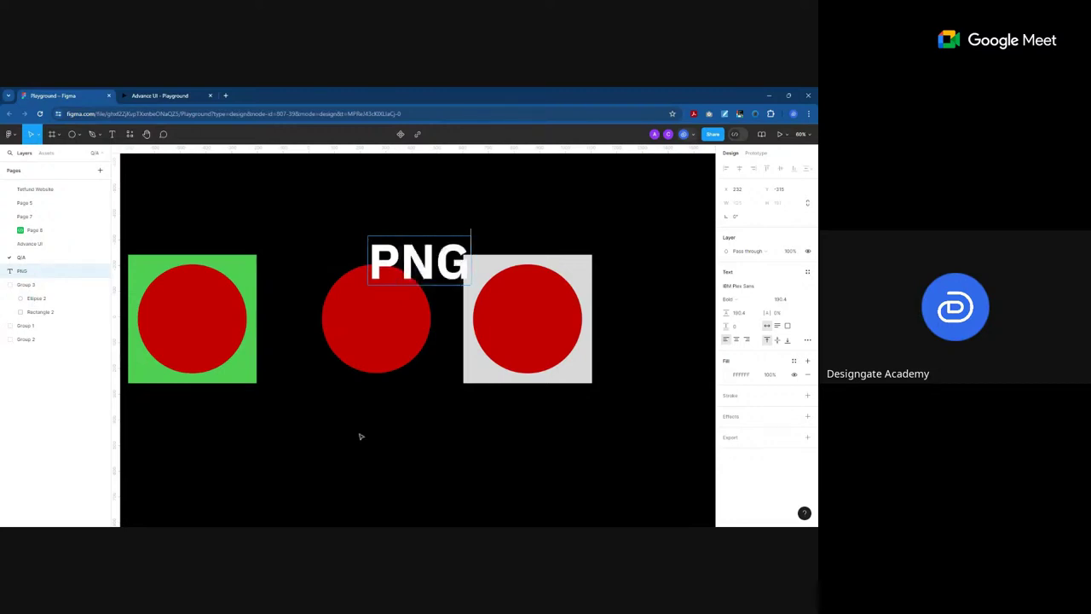
key("Escape")
key("k")
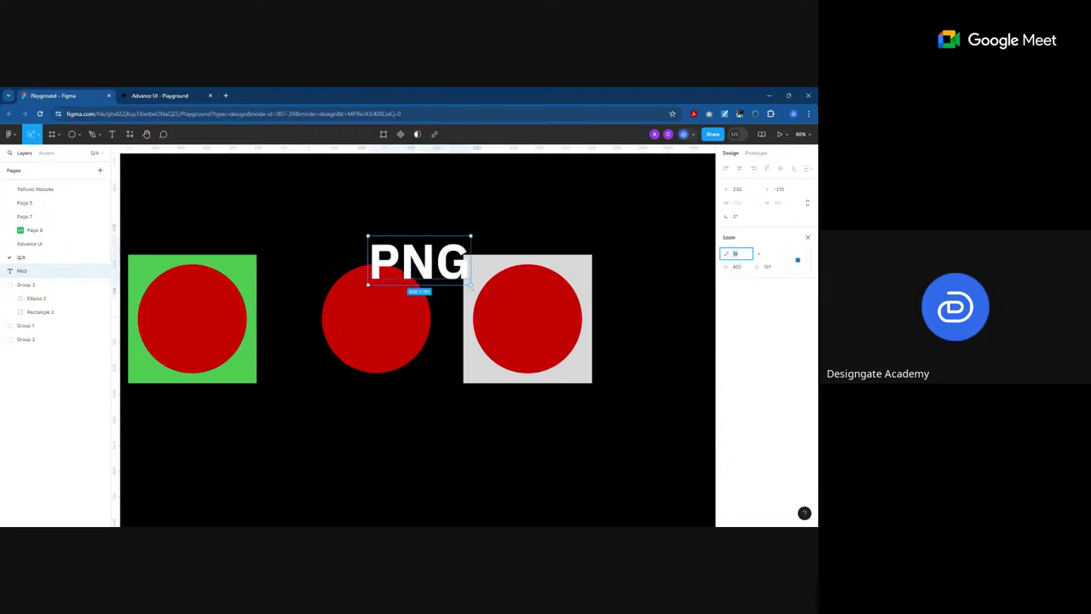
left_click_drag(470, 283, 526, 238)
Step: Add a matching 'JPEG' label above the grey-square circle, level with PNG
key("v")
double_click(529, 236)
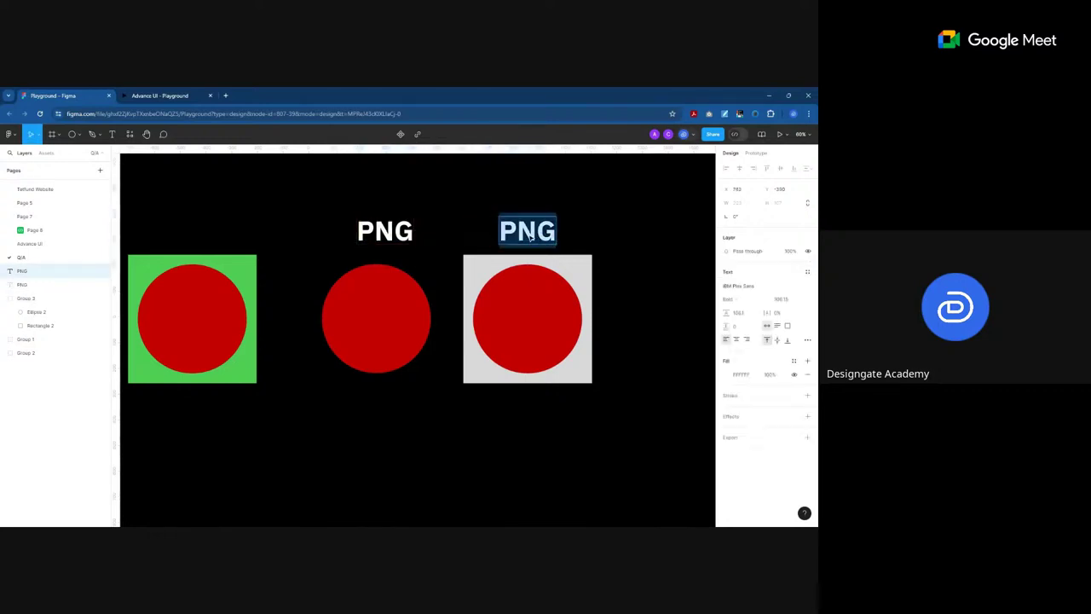
type("JPEG")
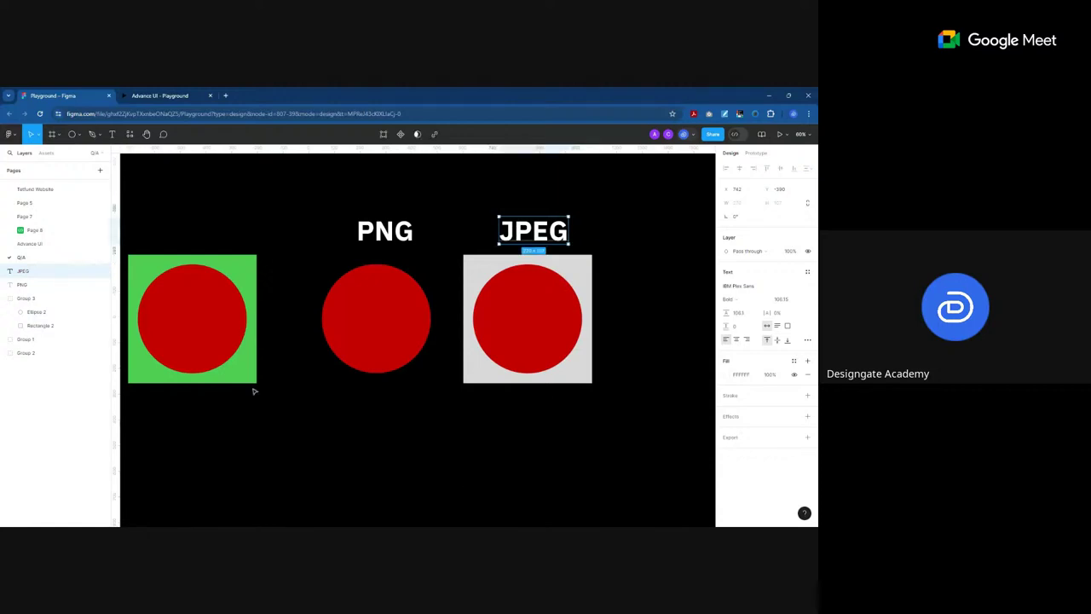
key("Escape")
left_click_drag(530, 229, 530, 226)
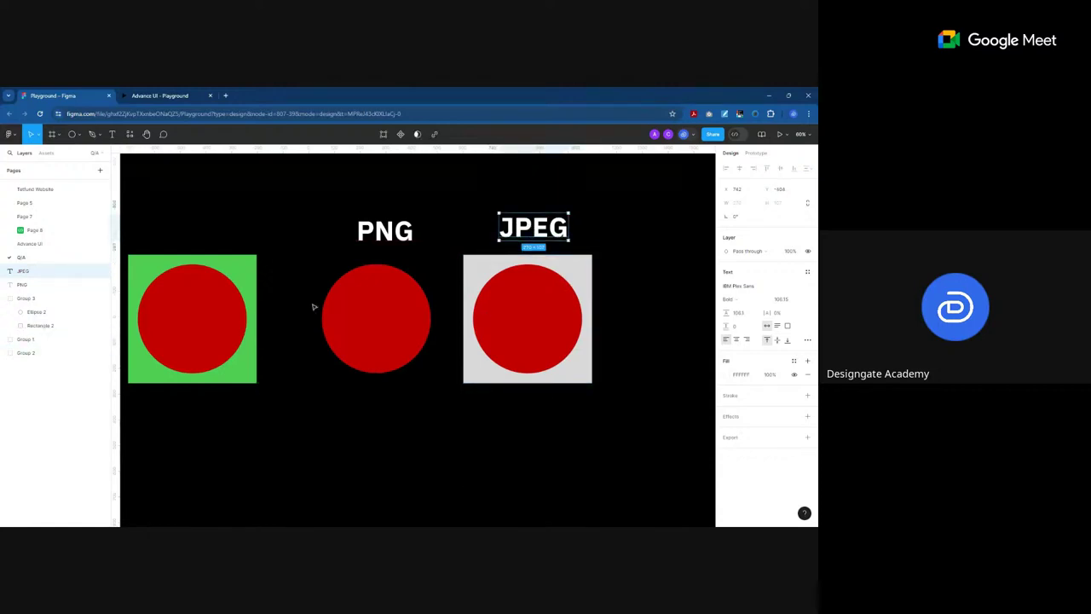
left_click(399, 390)
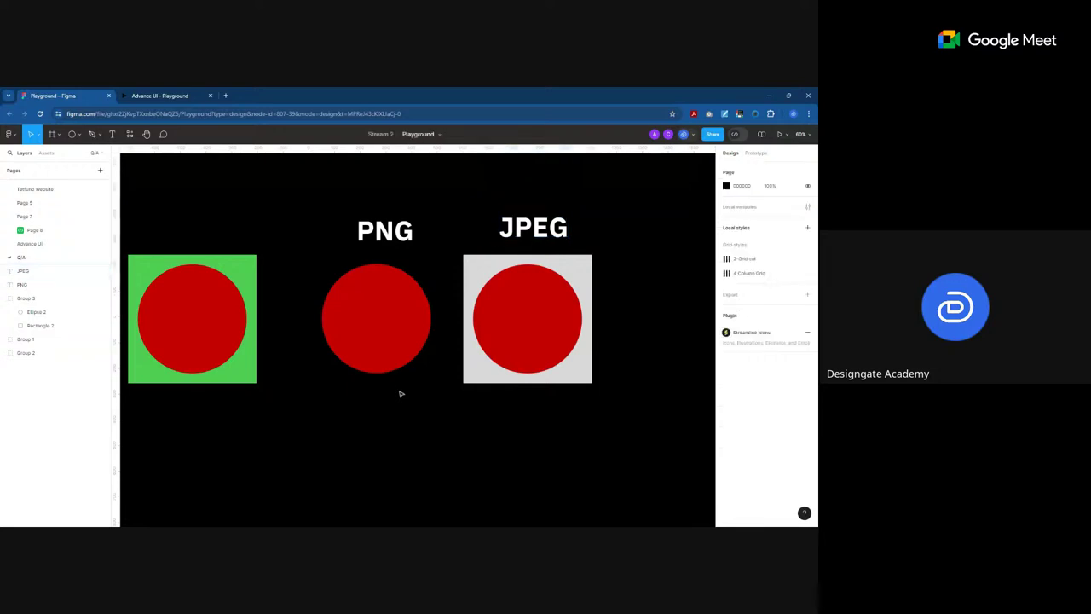
left_click(383, 234)
left_click(384, 312)
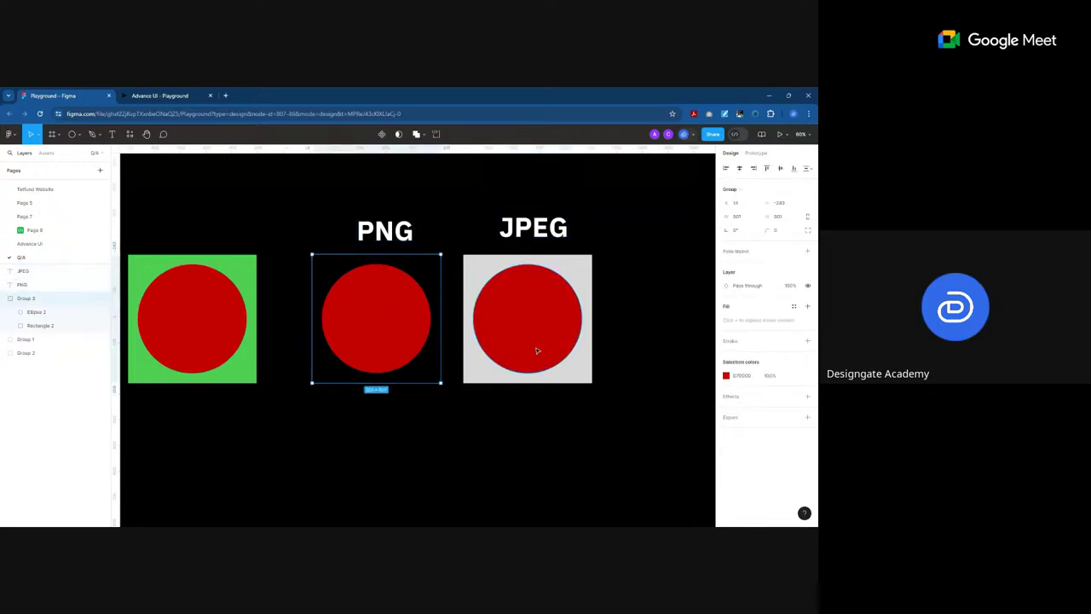
scroll(407, 324, "down", 3)
scroll(499, 398, "down", 3, "ctrl")
scroll(523, 307, "up", 4, "ctrl")
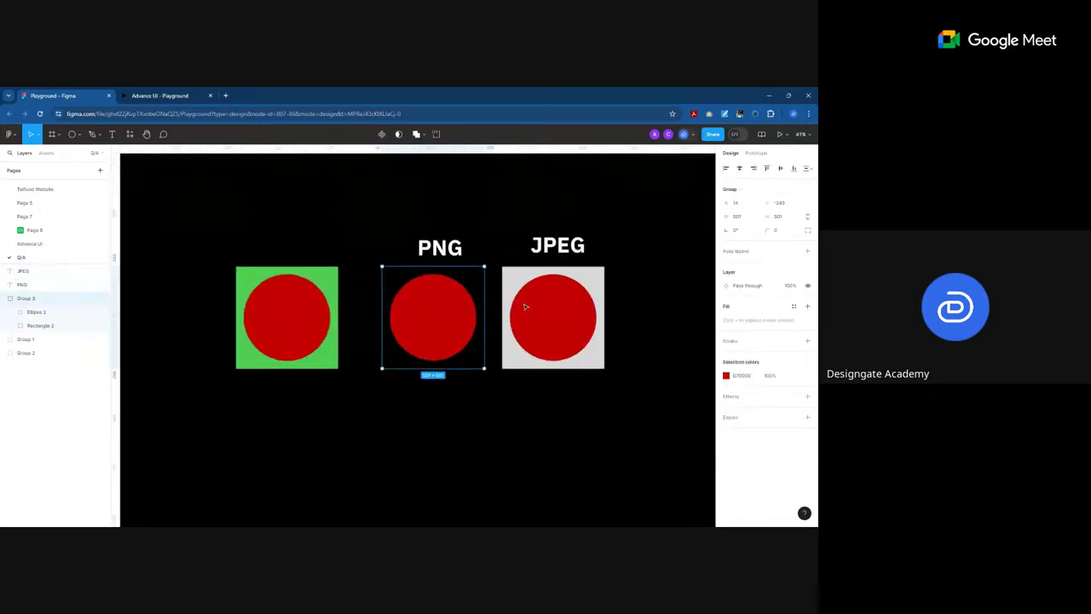
scroll(534, 309, "up", 1, "ctrl")
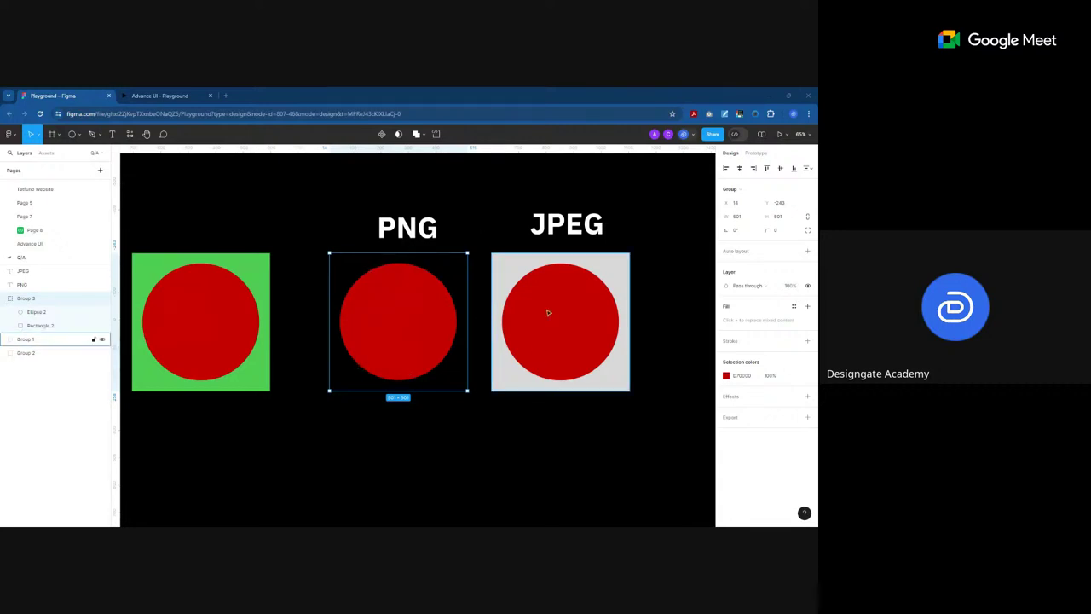
left_click(548, 261)
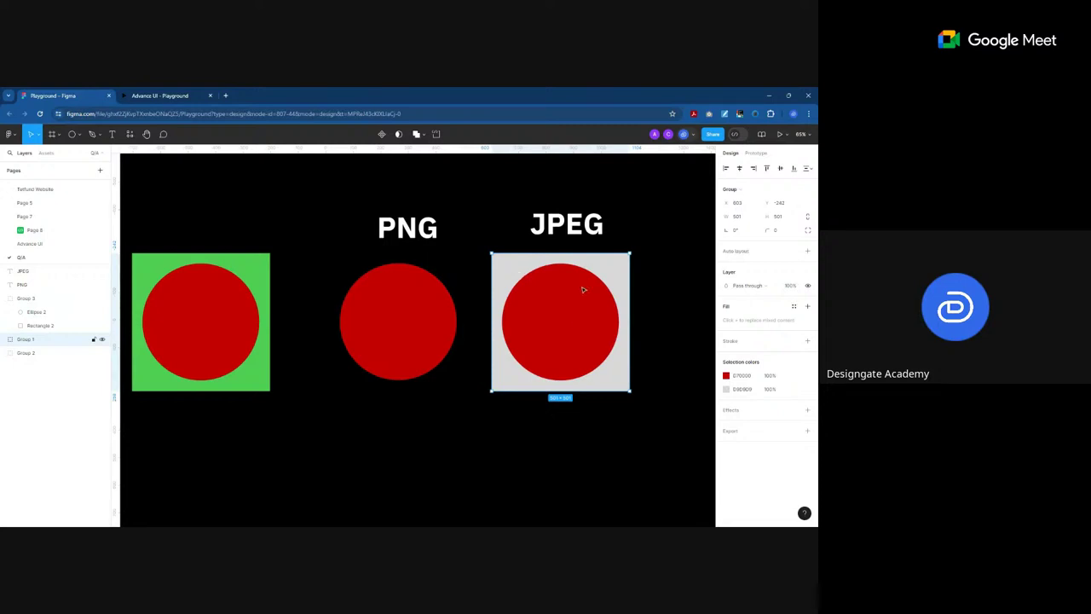
scroll(554, 273, "down", 1)
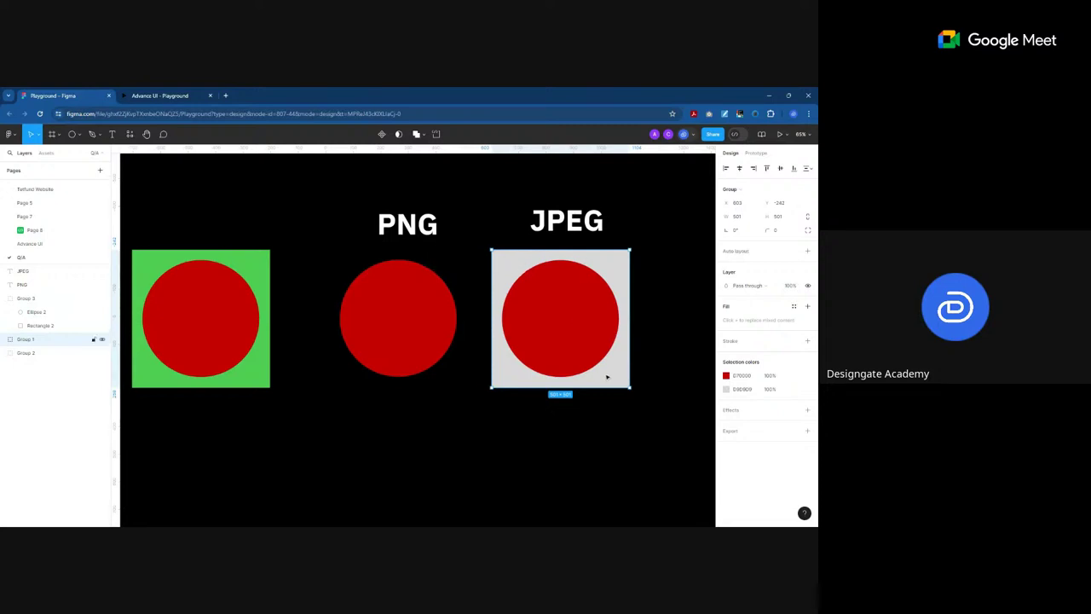
double_click(403, 299)
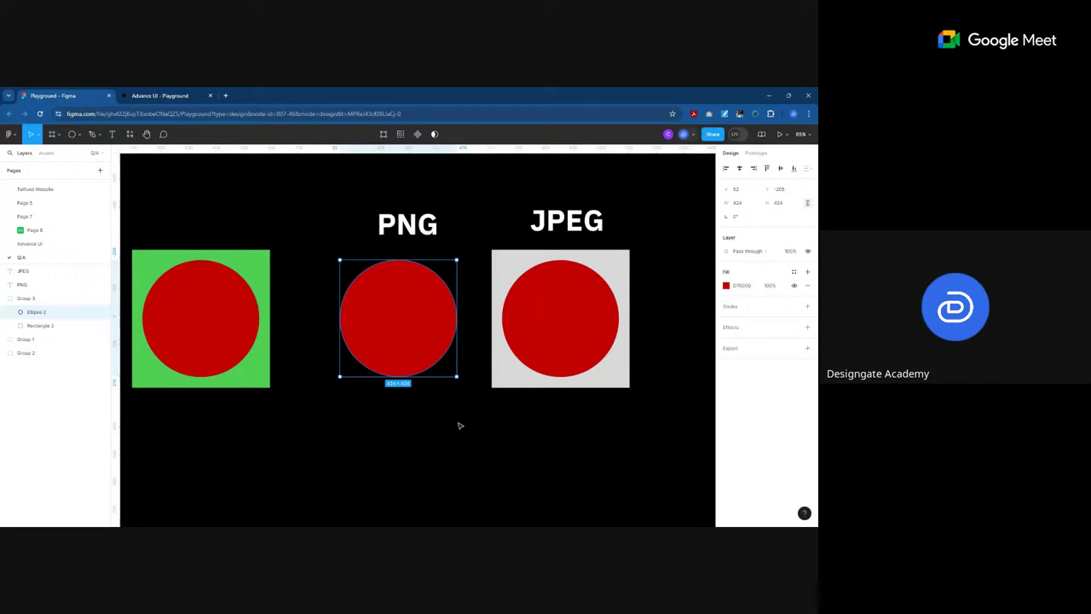
scroll(503, 373, "down", 5)
Step: Move the plain circle group above the green square and the grey square beside it
scroll(505, 372, "down", 3)
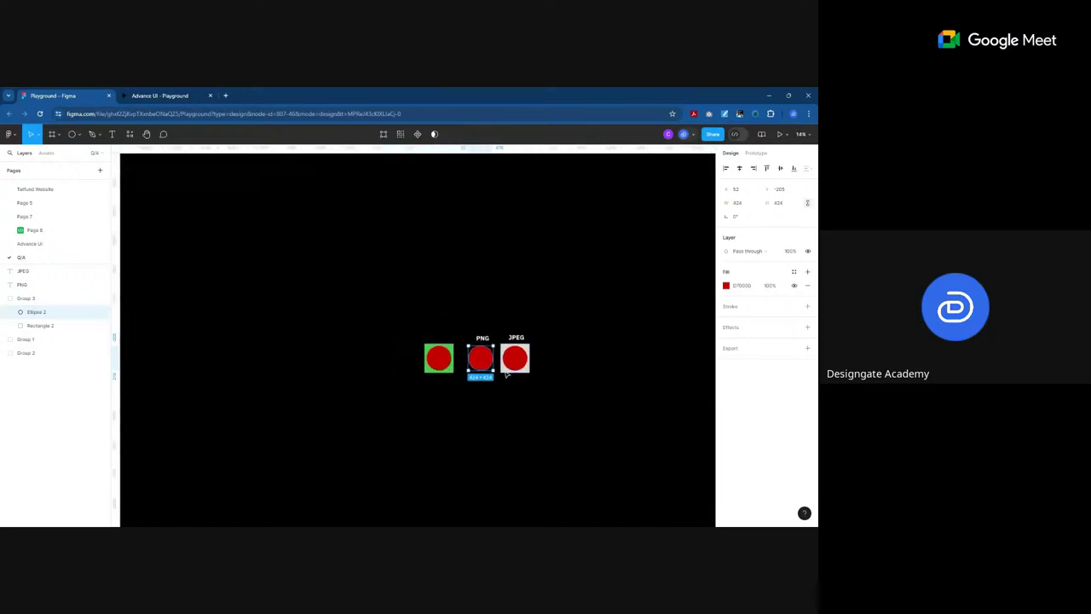
left_click(502, 414)
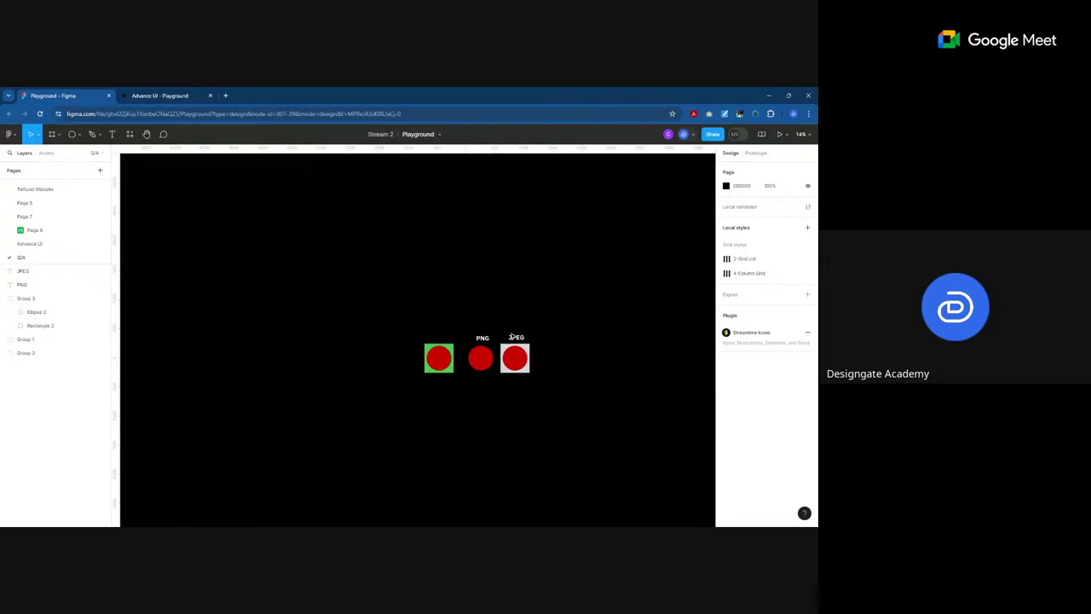
scroll(528, 346, "up", 5)
scroll(529, 346, "up", 3)
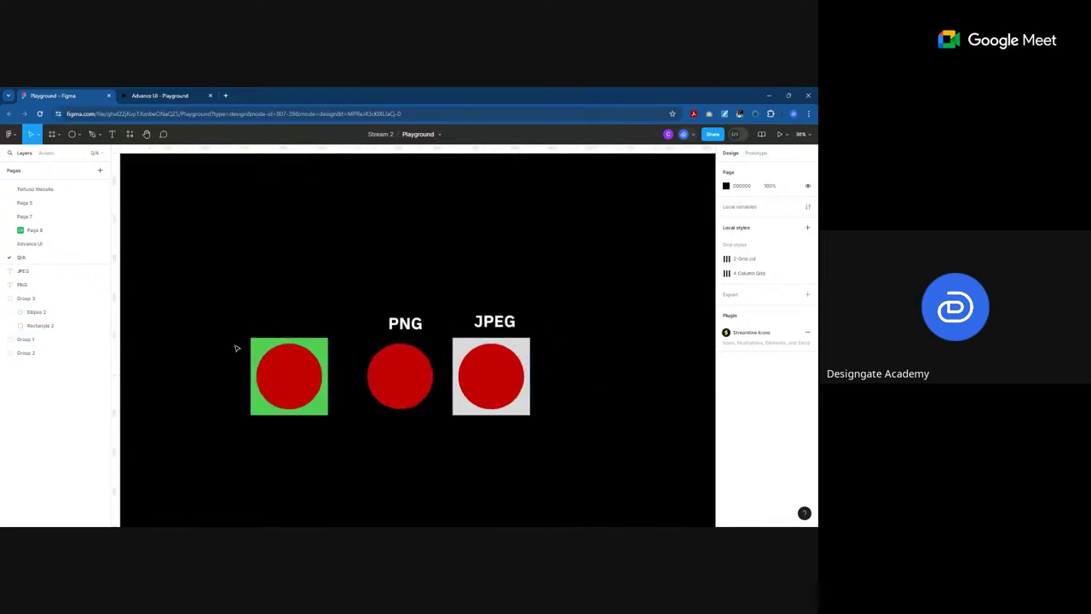
left_click(394, 379)
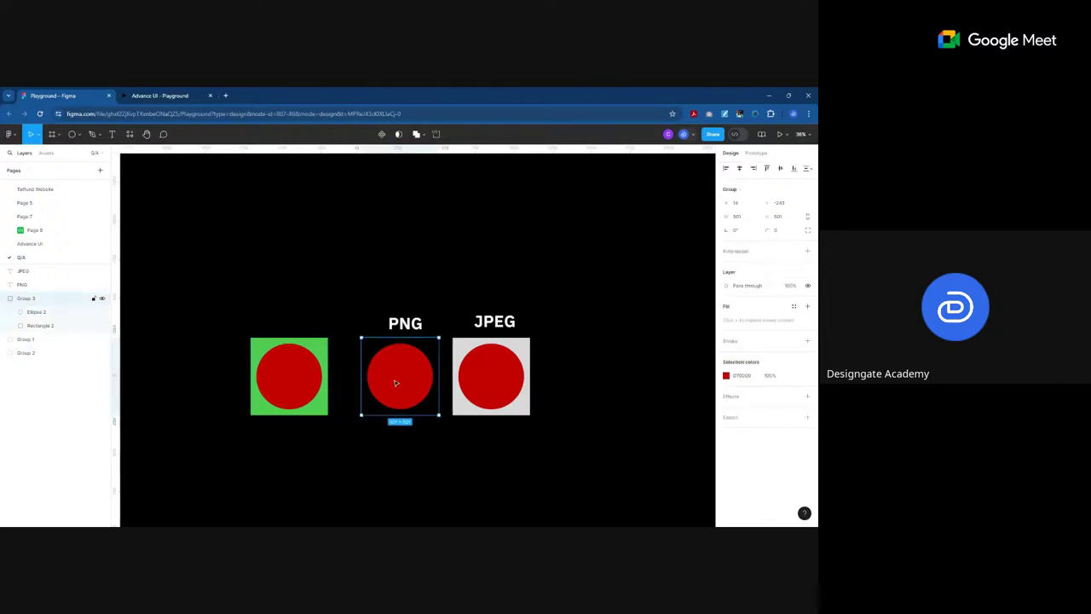
left_click_drag(394, 378, 294, 282)
left_click(409, 358)
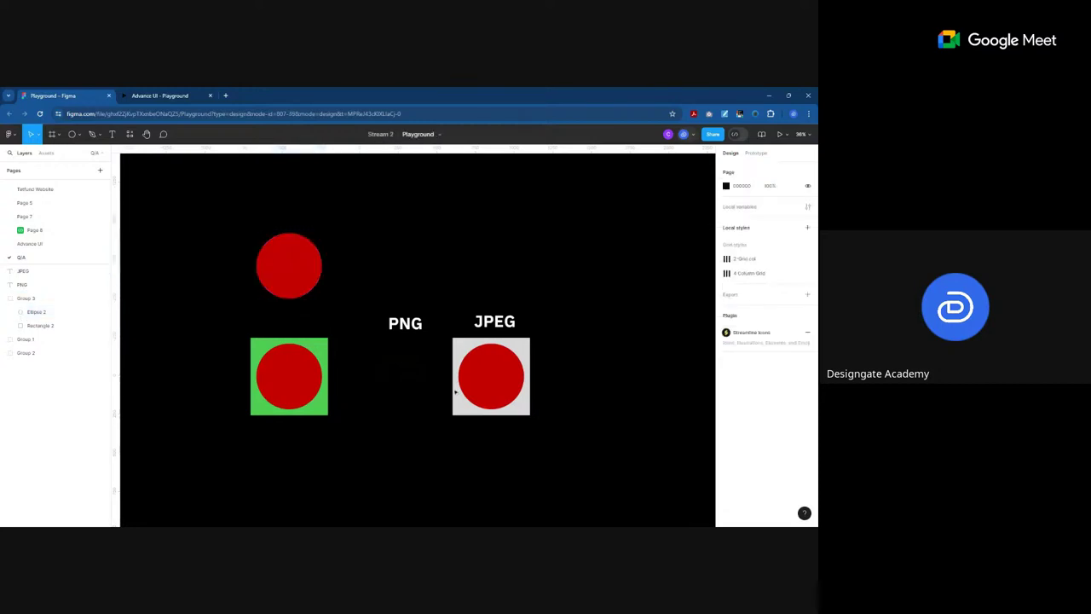
left_click_drag(455, 391, 401, 380)
left_click(390, 315)
Step: Delete the PNG and JPEG labels and align the top circle over the green square
left_click_drag(378, 303, 548, 336)
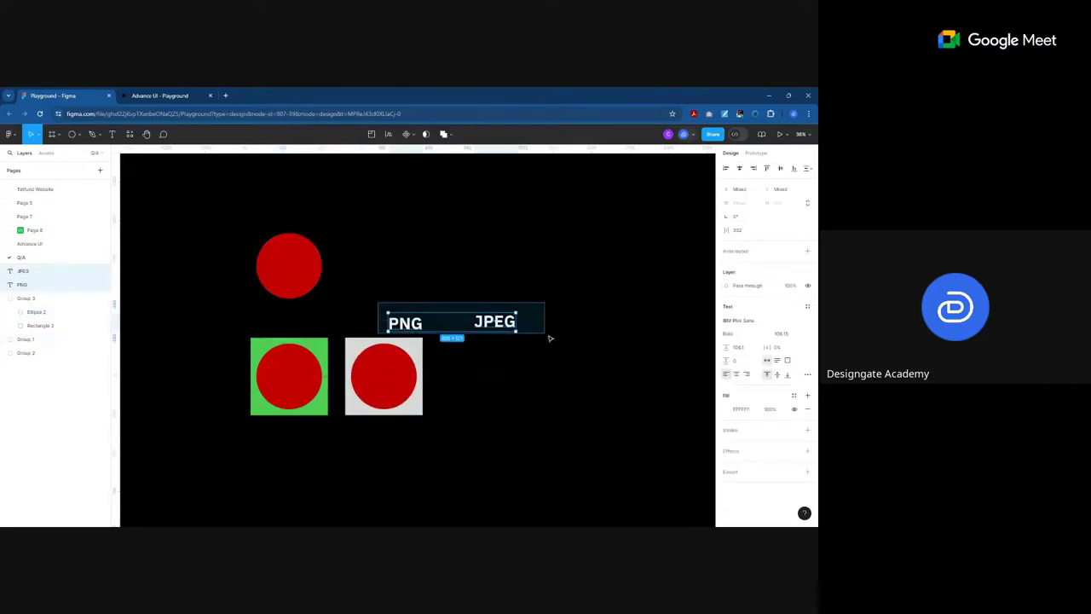
key("Delete")
left_click_drag(309, 254, 316, 280)
Step: Duplicate the three-shape cluster to the right
left_click_drag(228, 235, 415, 411)
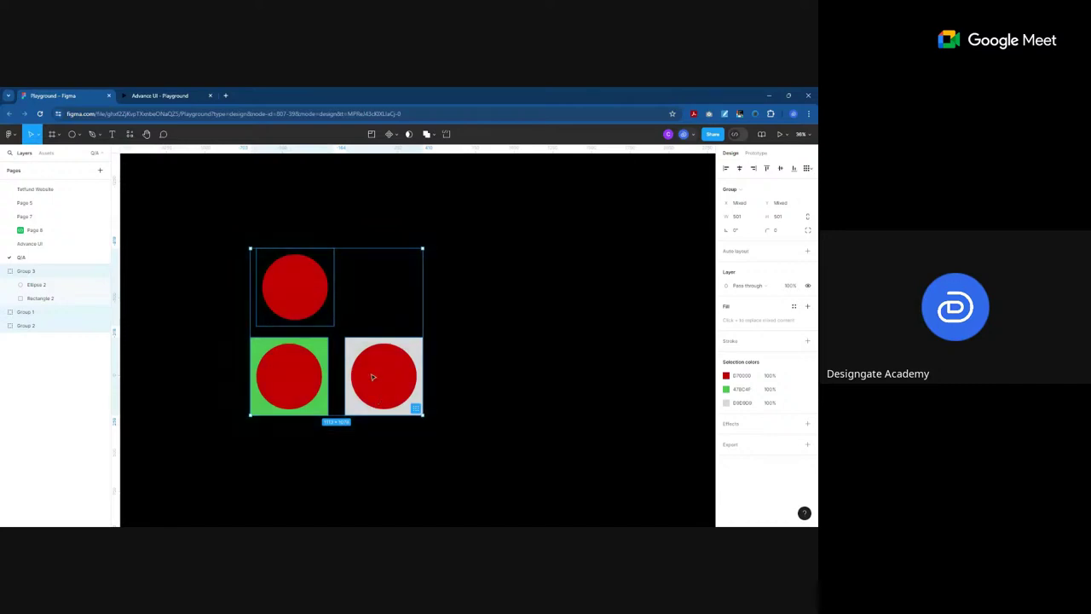
scroll(336, 382, "right", 2)
left_click_drag(334, 384, 606, 380)
left_click(328, 248)
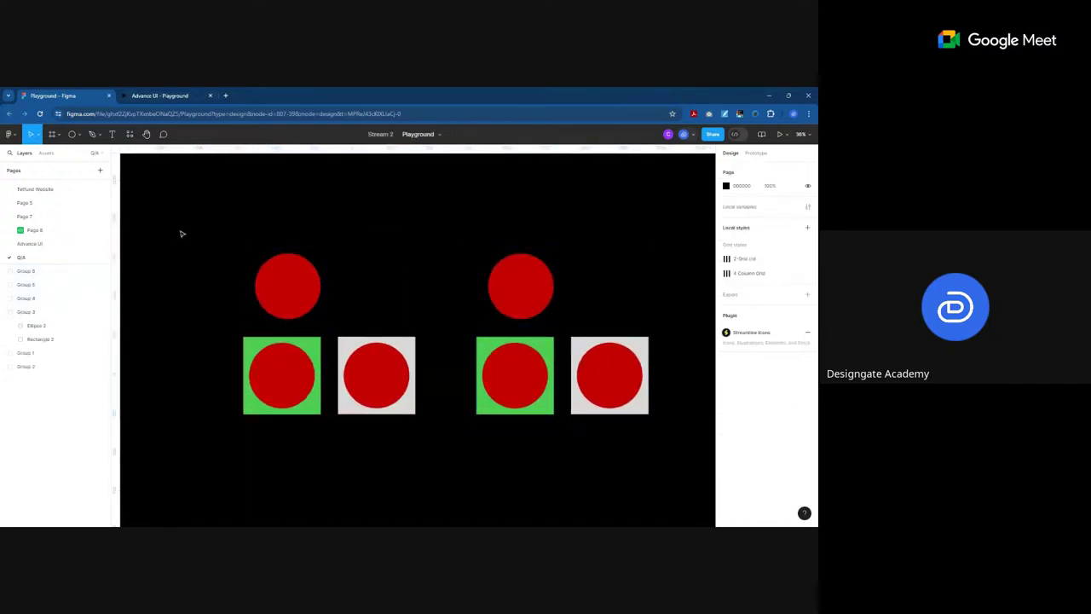
Step: Create component set Component 1 from the left circle, green and grey squares, then shift it left
left_click_drag(198, 208, 453, 455)
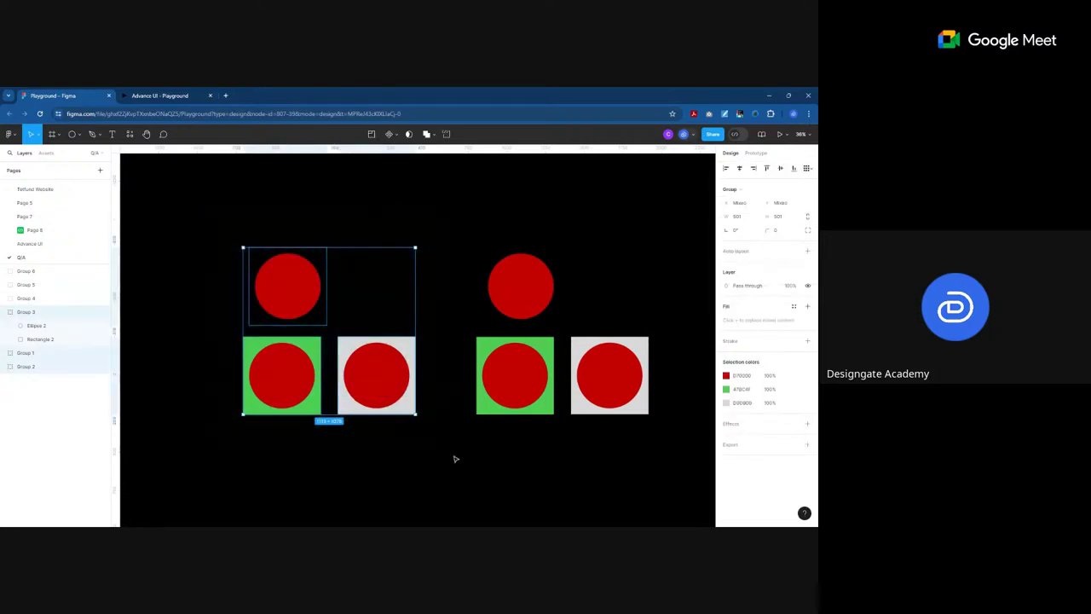
left_click(393, 135)
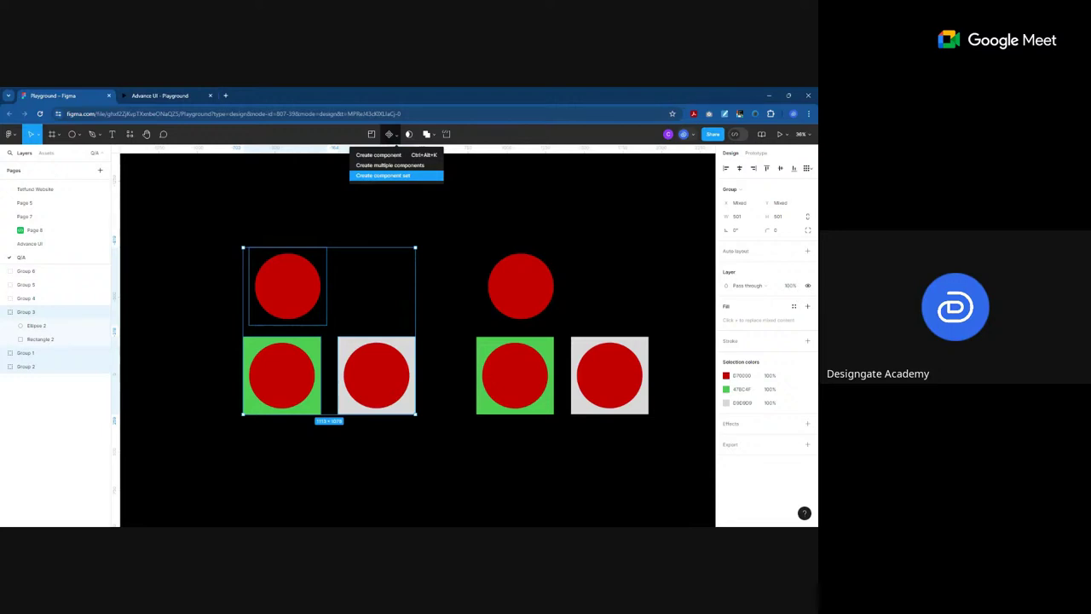
left_click(403, 177)
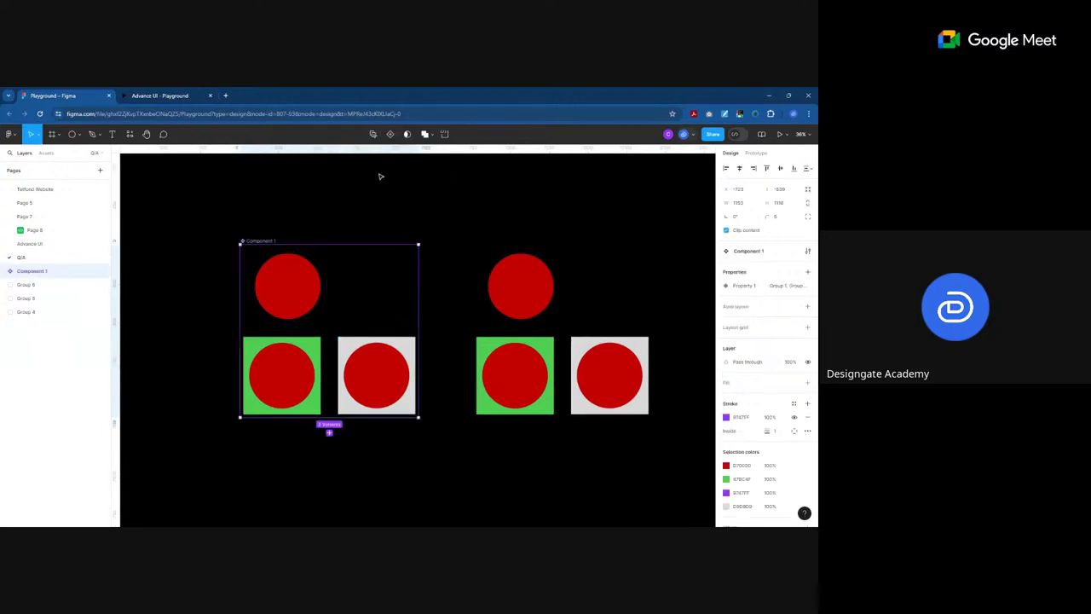
left_click(271, 280)
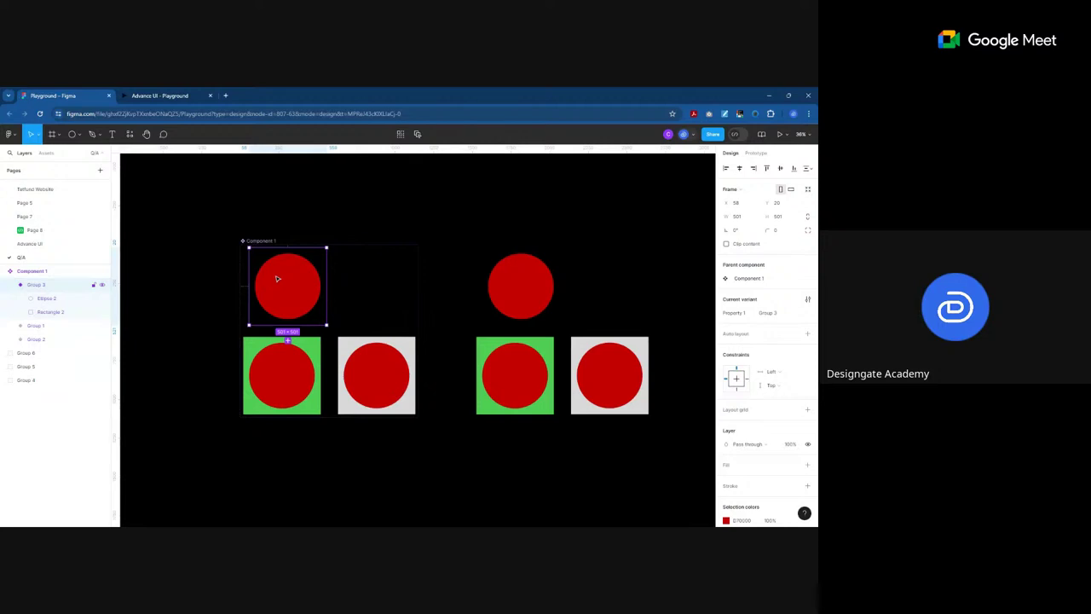
left_click(289, 357)
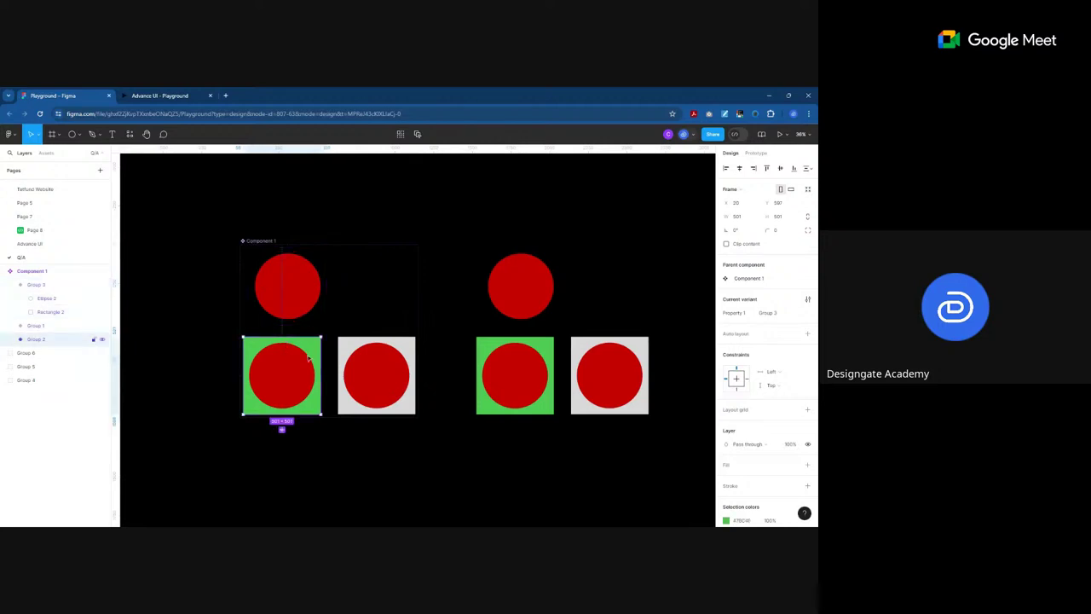
left_click(376, 355)
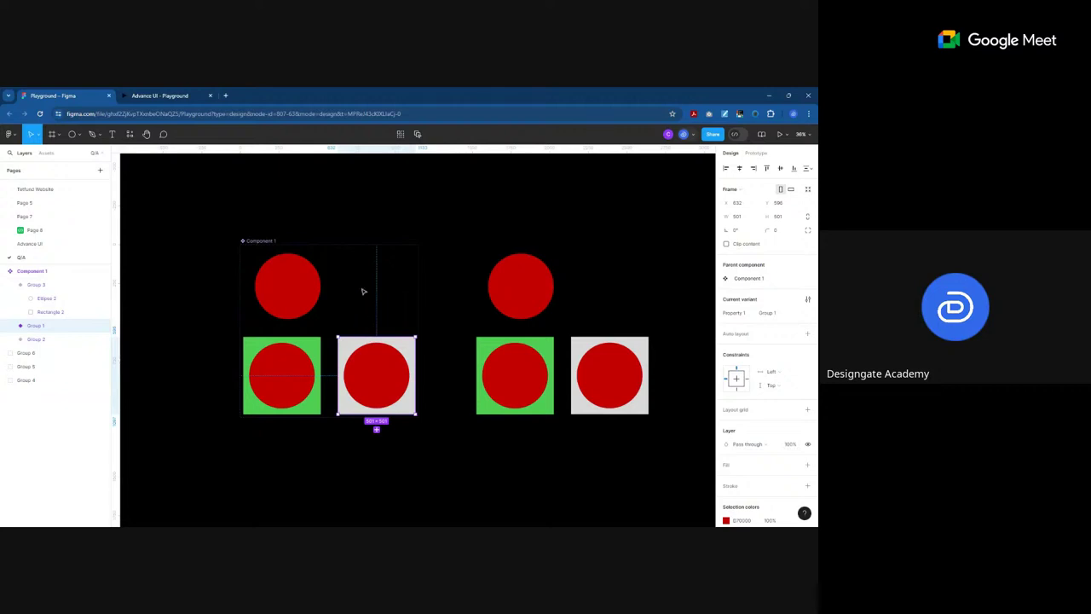
left_click_drag(267, 242, 214, 241)
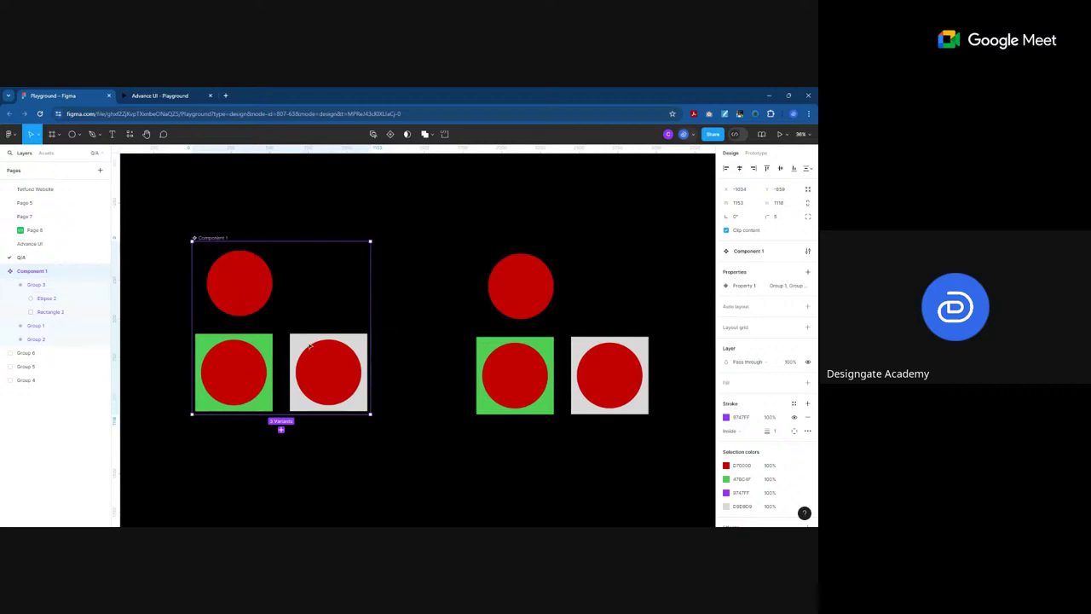
Step: Arrange the right cluster into one row—circle, grey square, green square—and duplicate it below
left_click(526, 306)
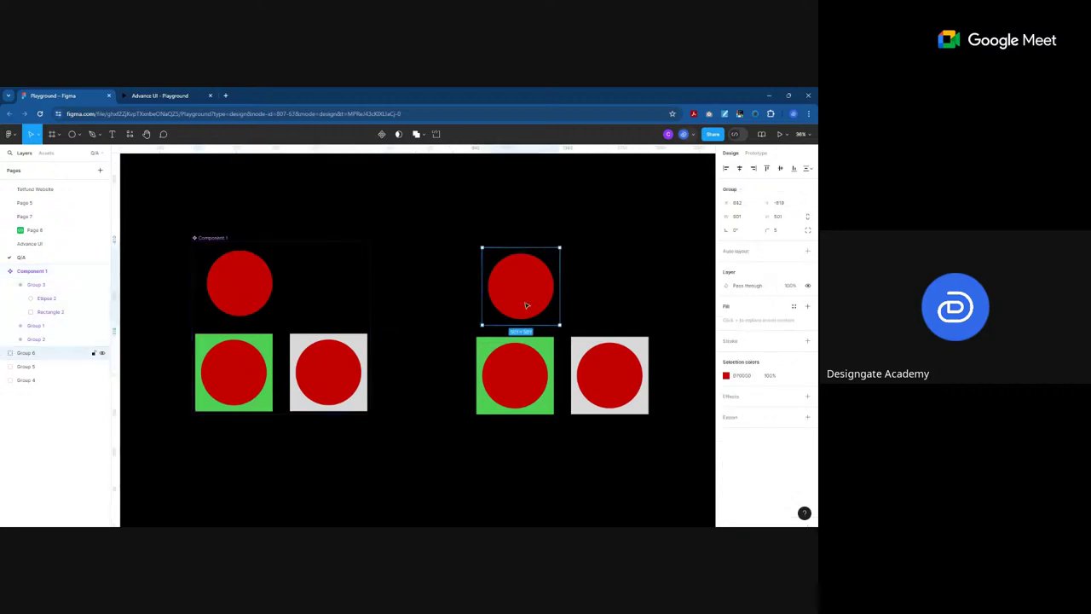
left_click_drag(528, 290, 514, 270)
scroll(370, 302, "down", 5, "ctrl")
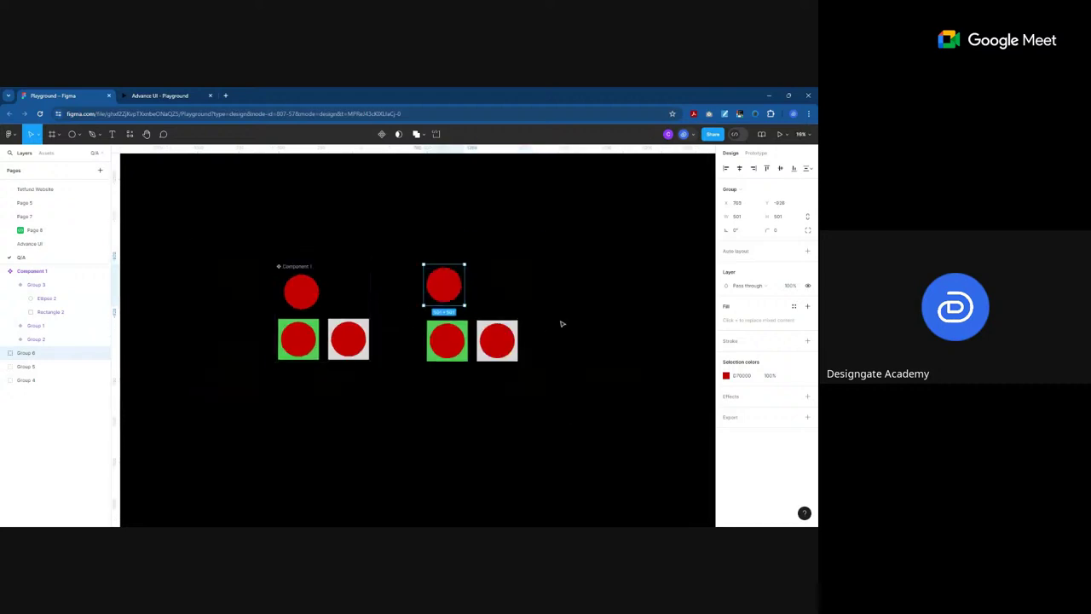
scroll(561, 324, "up", 4, "ctrl")
left_click_drag(484, 341, 484, 272)
left_click_drag(439, 338, 576, 273)
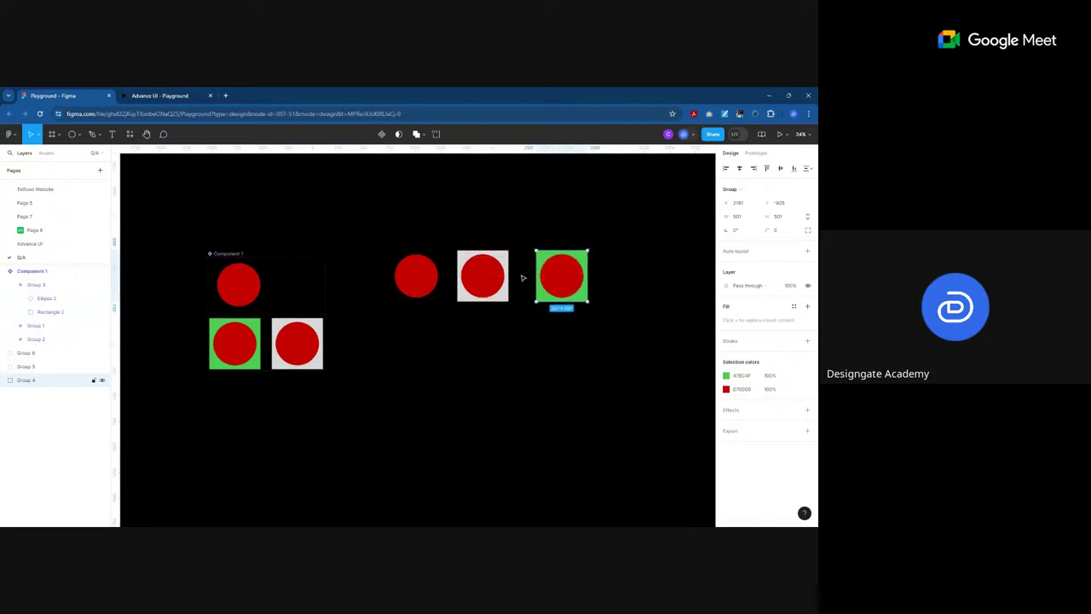
left_click(416, 275)
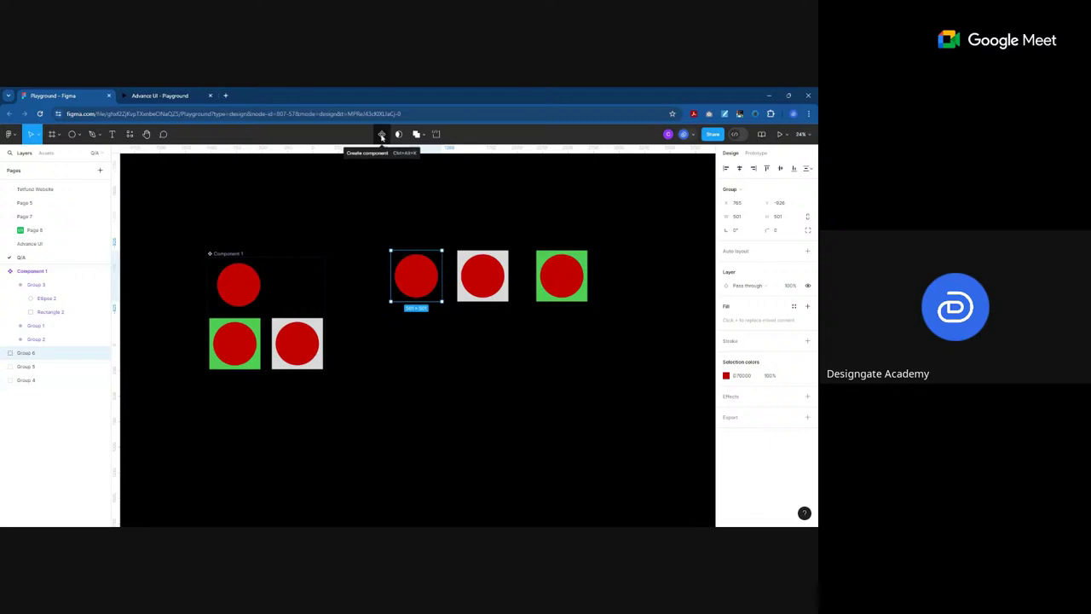
left_click_drag(368, 232, 596, 333)
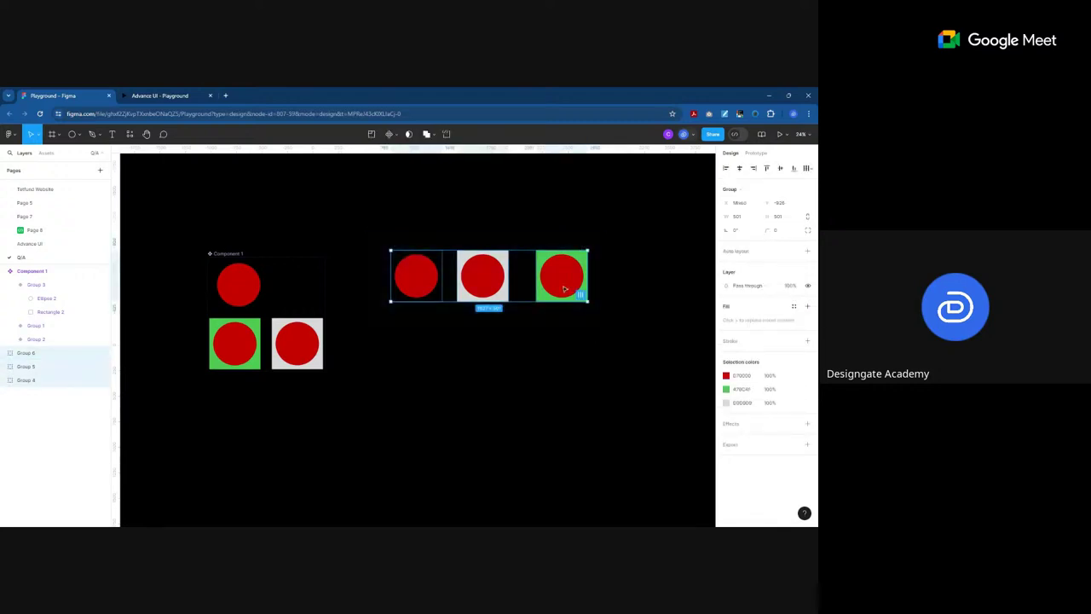
left_click_drag(564, 290, 564, 406)
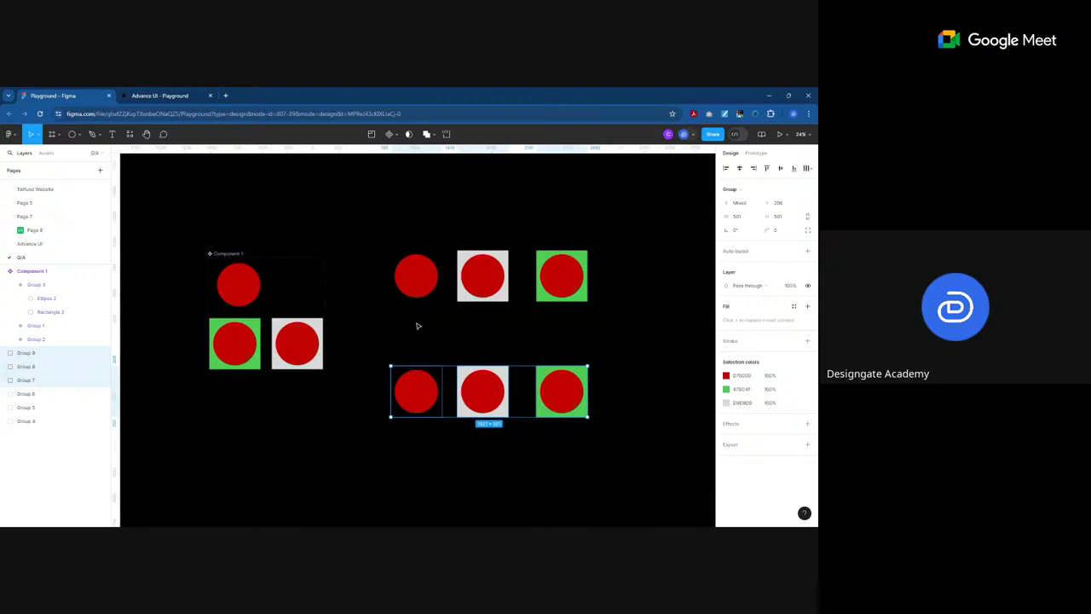
Step: Make the top row's circle, grey square and green square individual components
left_click(415, 280)
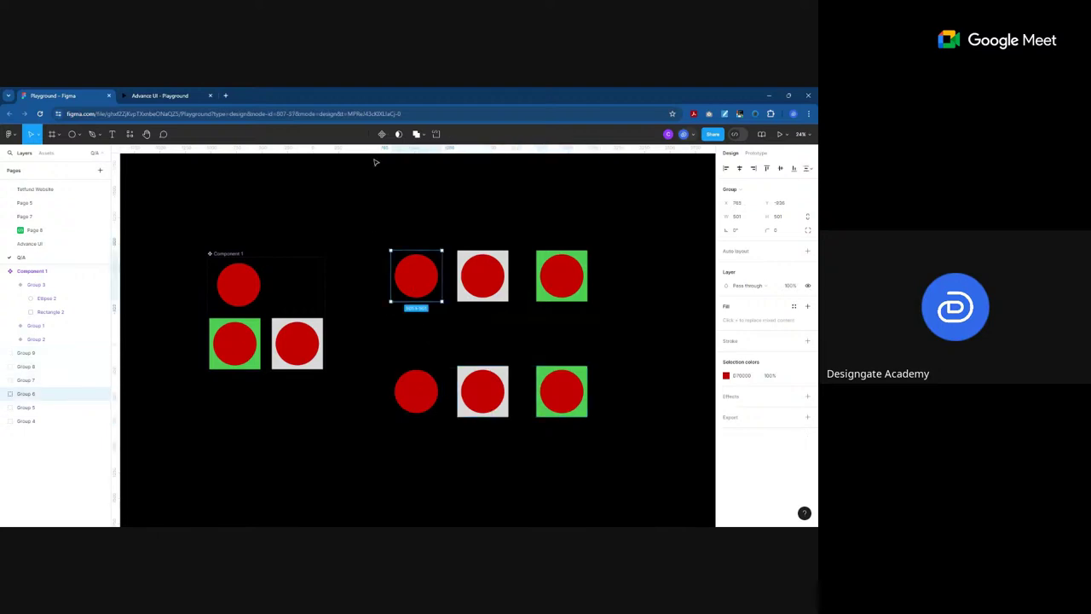
left_click(380, 134)
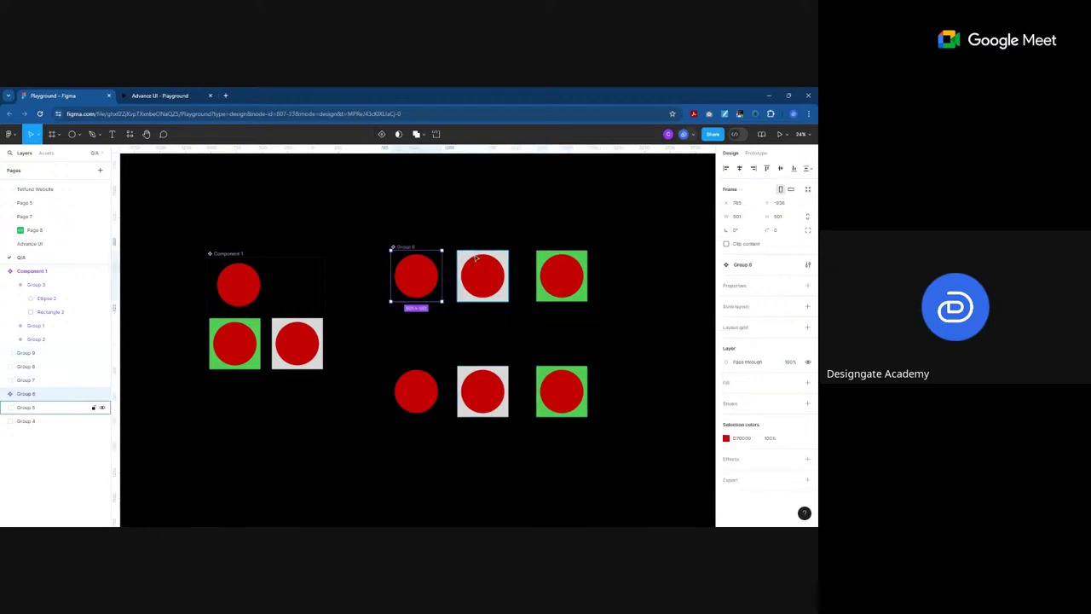
left_click(475, 257)
left_click(381, 133)
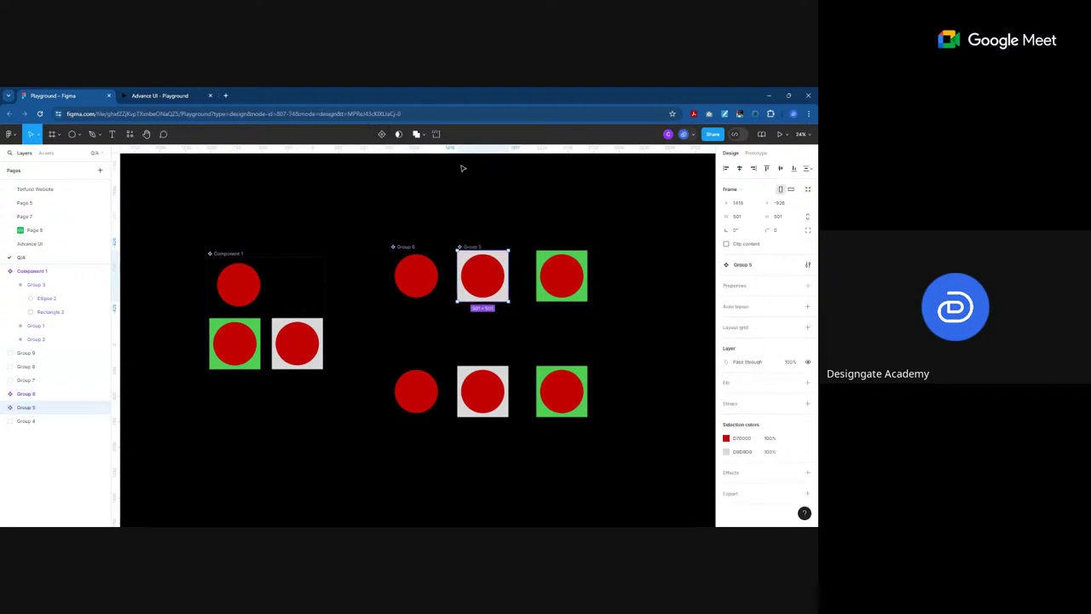
left_click(543, 262)
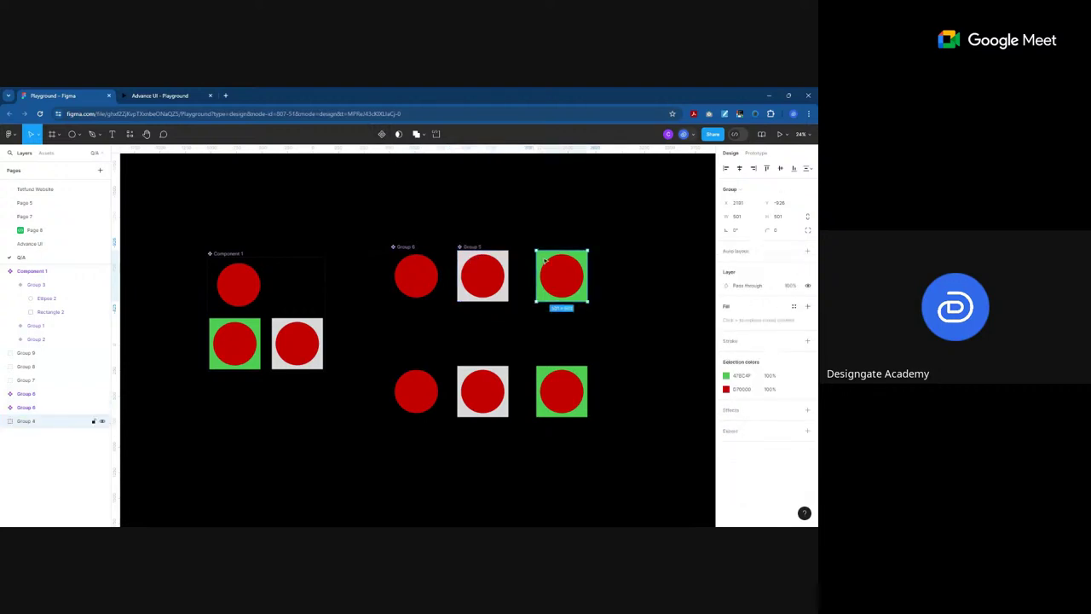
left_click(381, 135)
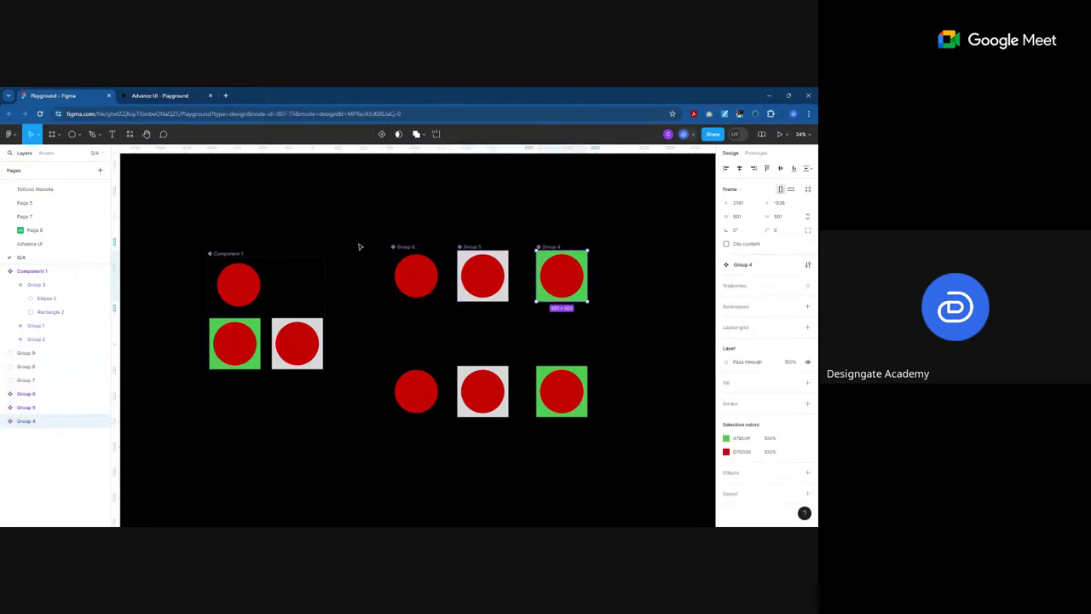
left_click(610, 296)
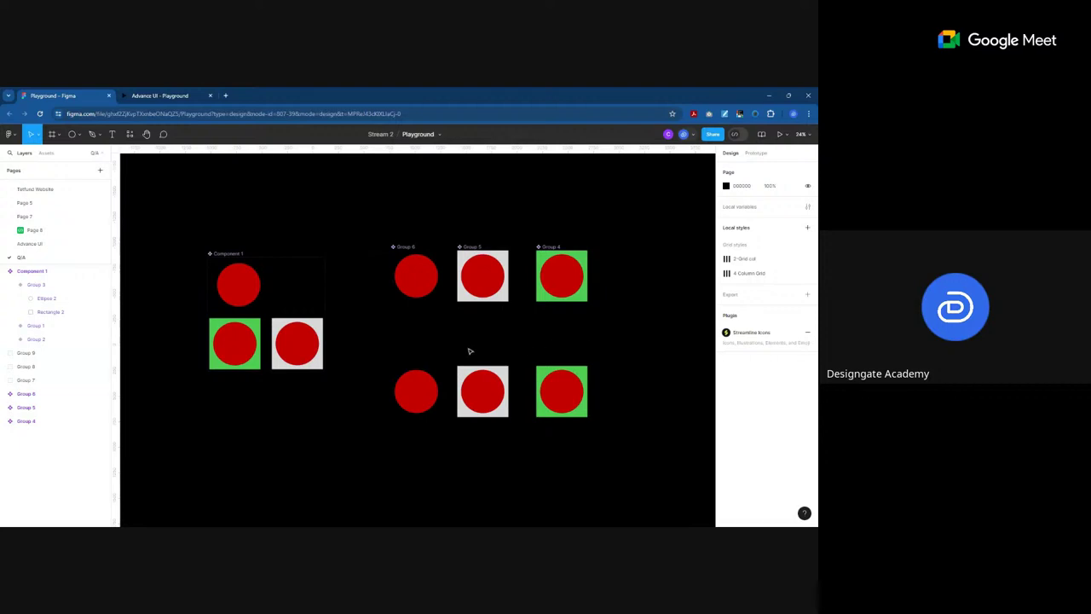
Step: Turn Groups 9, 8 and 7 into three separate components with Create multiple components
left_click_drag(358, 336, 657, 472)
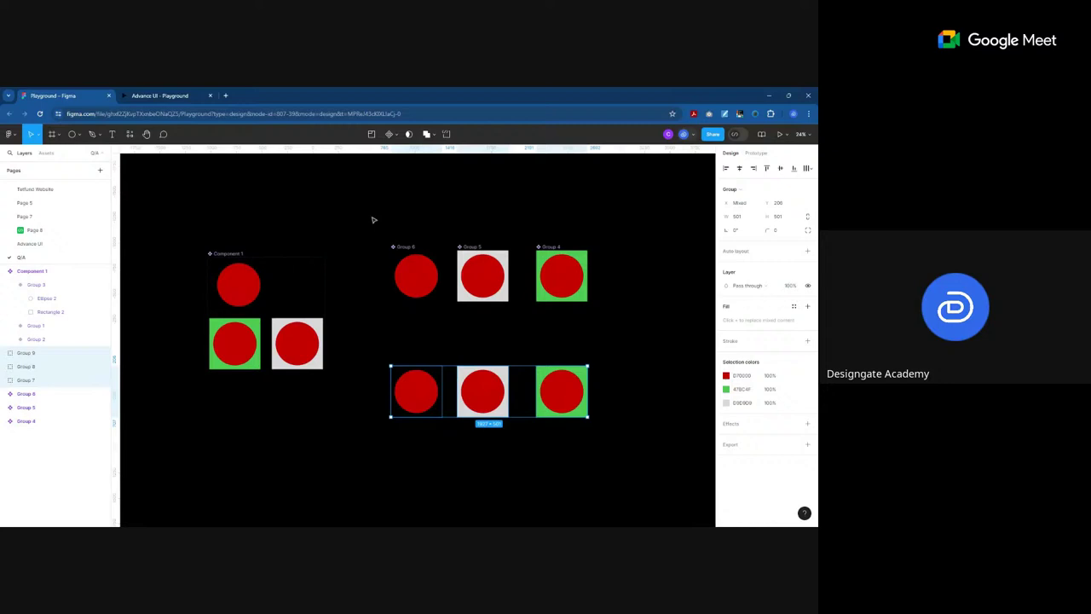
left_click(397, 138)
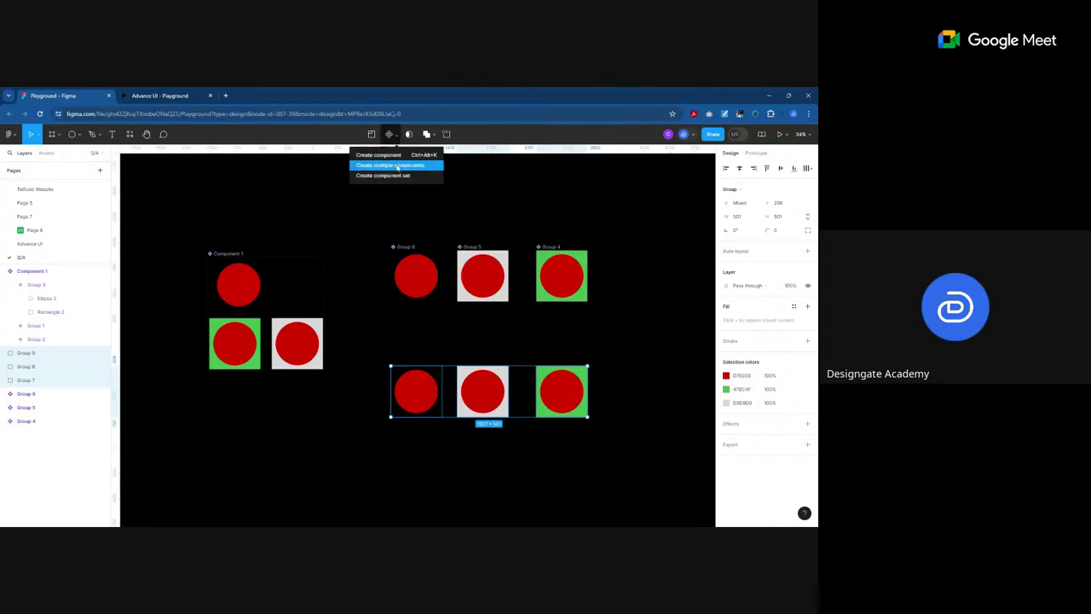
left_click(397, 167)
Step: Check Groups 9, 8 and 7 and the top row to confirm each is a component
left_click(363, 465)
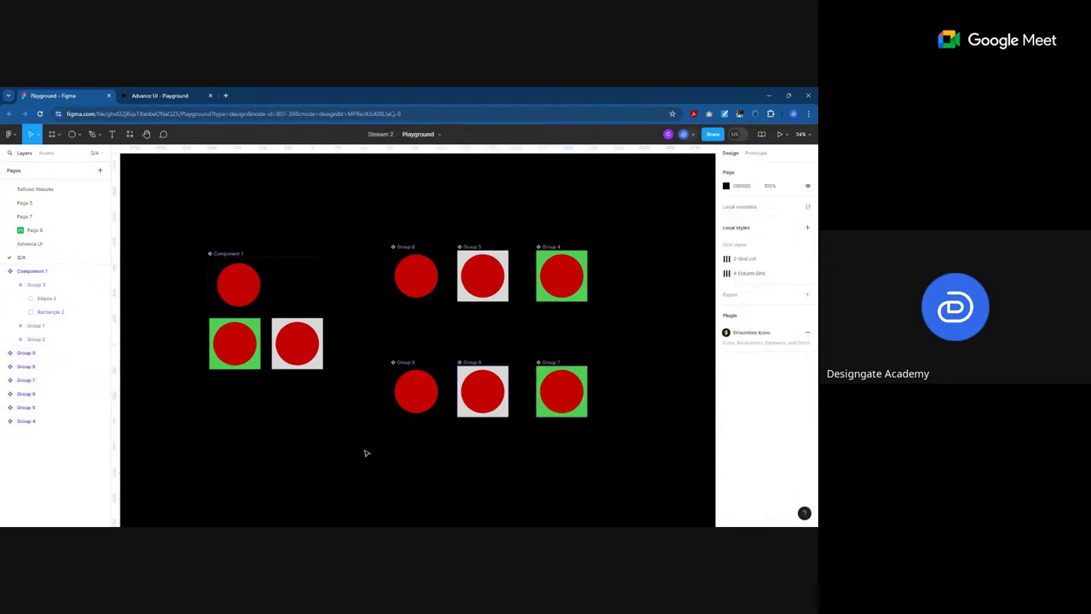
left_click(406, 364)
left_click(468, 364)
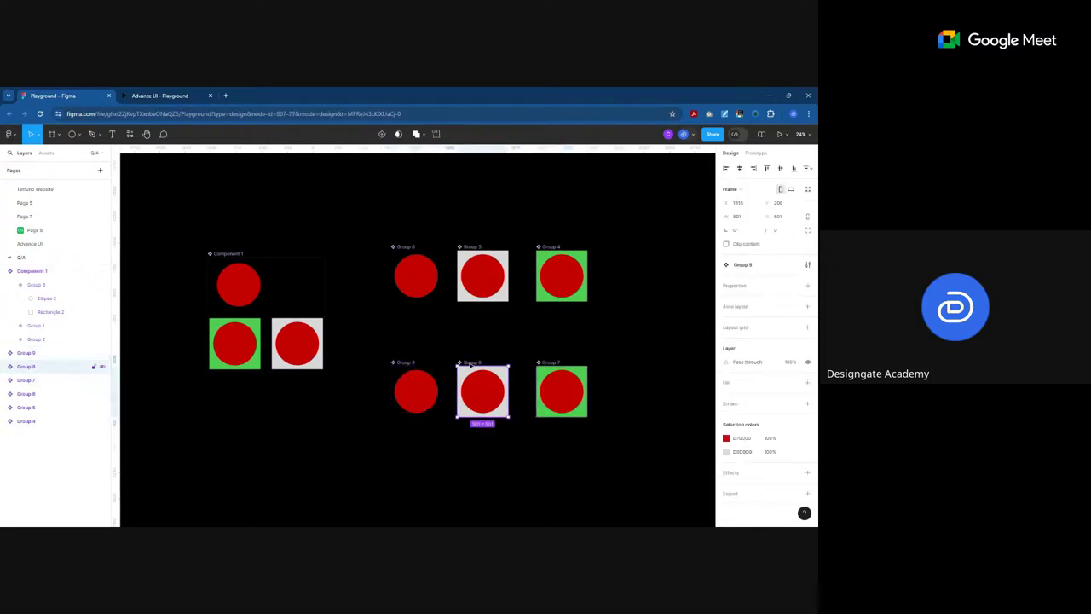
left_click(554, 375)
left_click(484, 344)
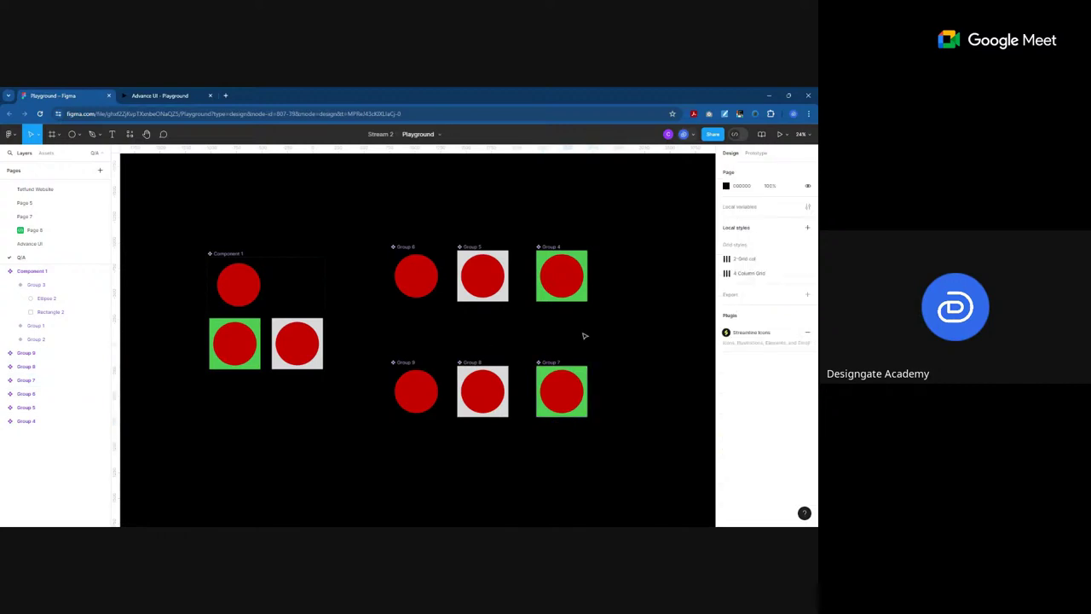
left_click_drag(610, 314, 367, 228)
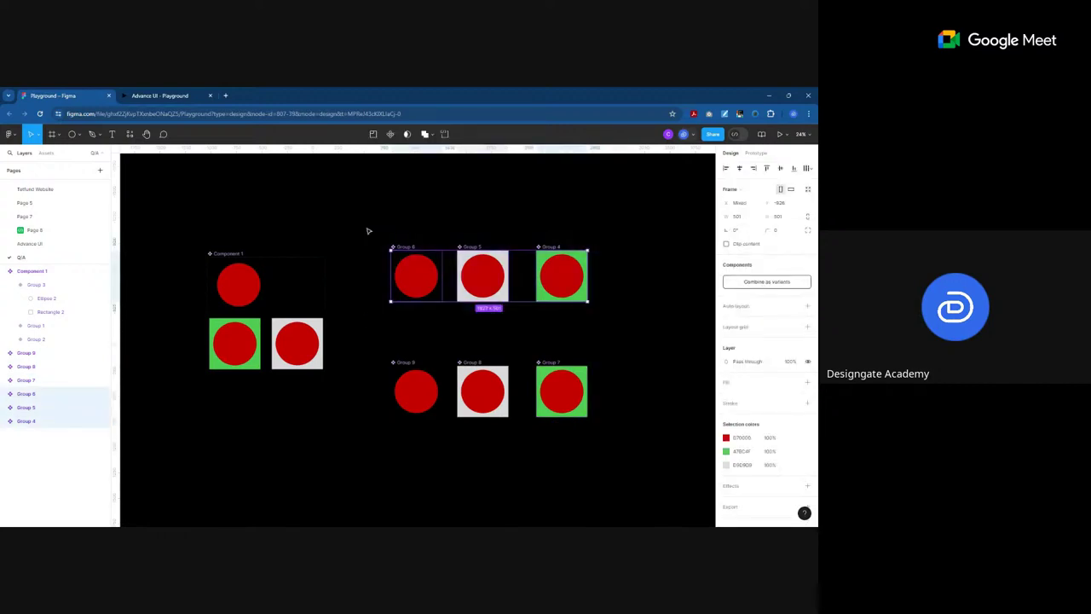
left_click(456, 214)
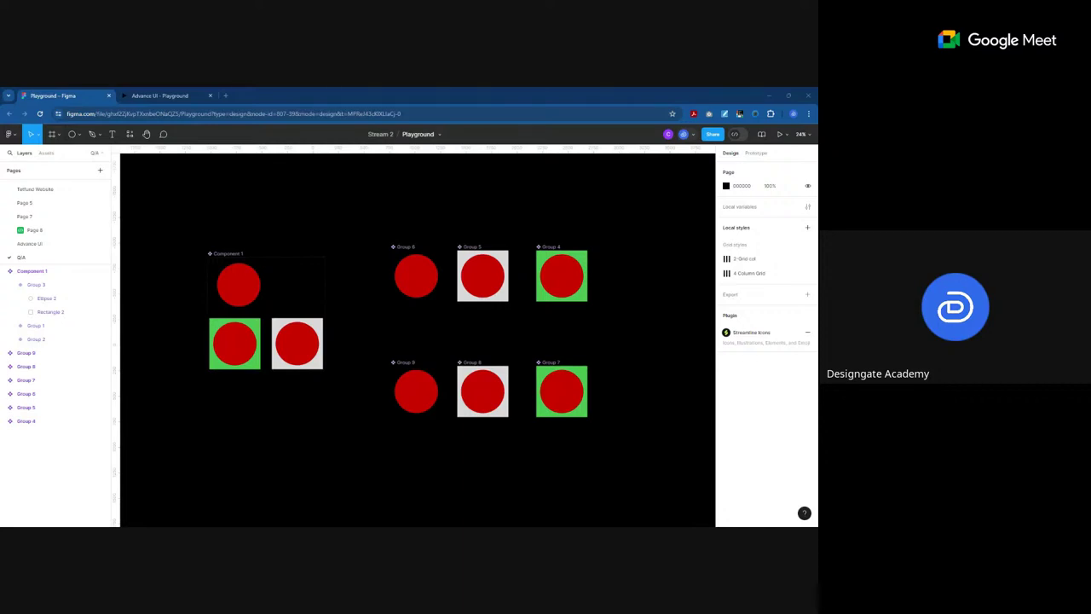
Step: Marquee-select every circle group, component and the component set on the QA page, then delete them
left_click_drag(172, 229, 601, 445)
key("Delete")
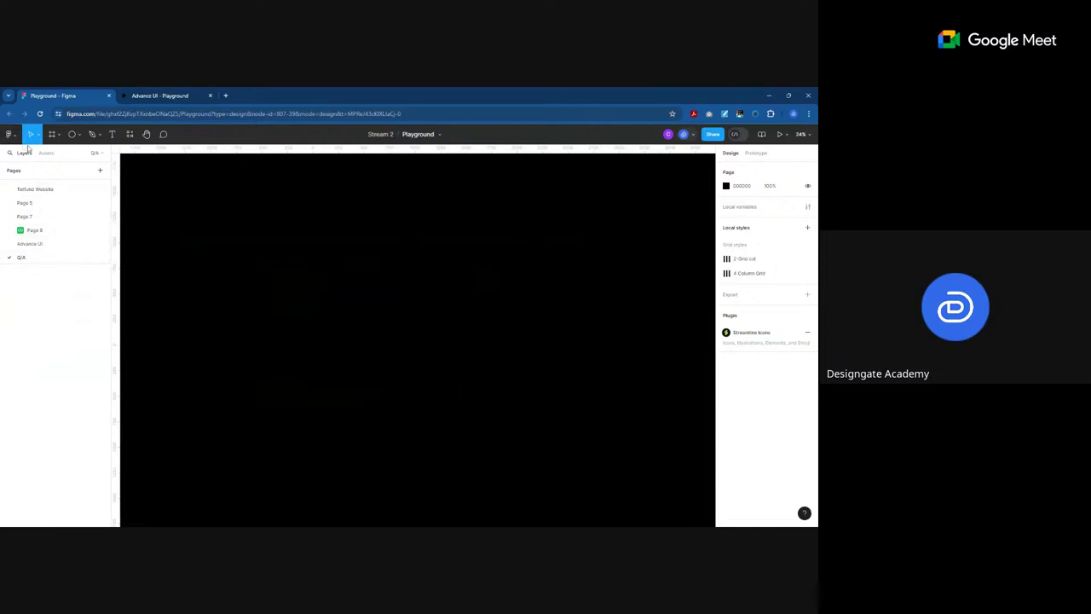
Step: Draw Frame 1 on the empty canvas with an ellipse inside it
left_click(52, 134)
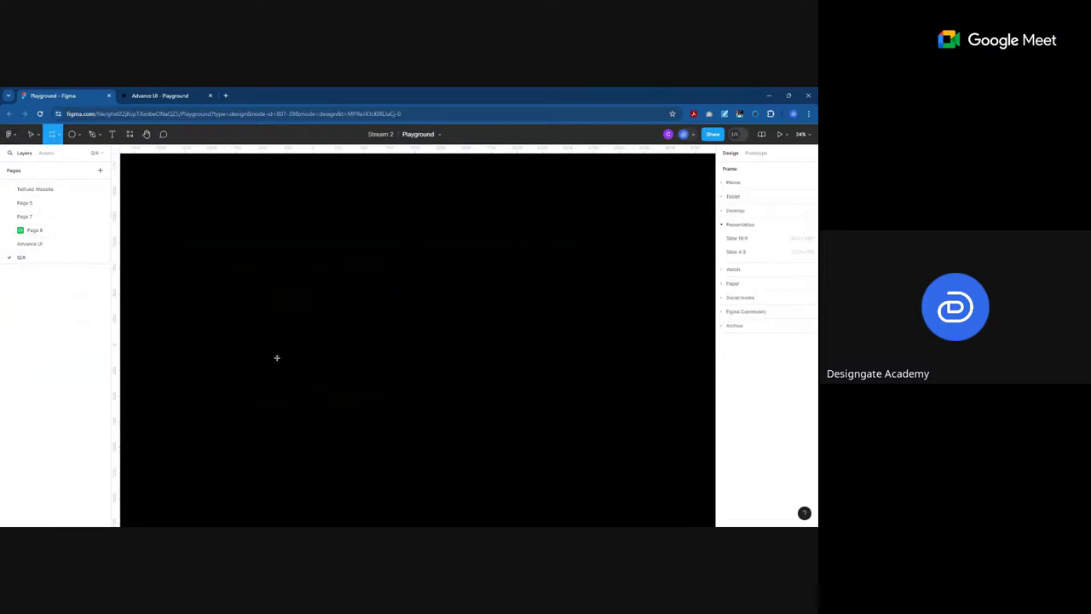
left_click_drag(247, 229, 459, 432)
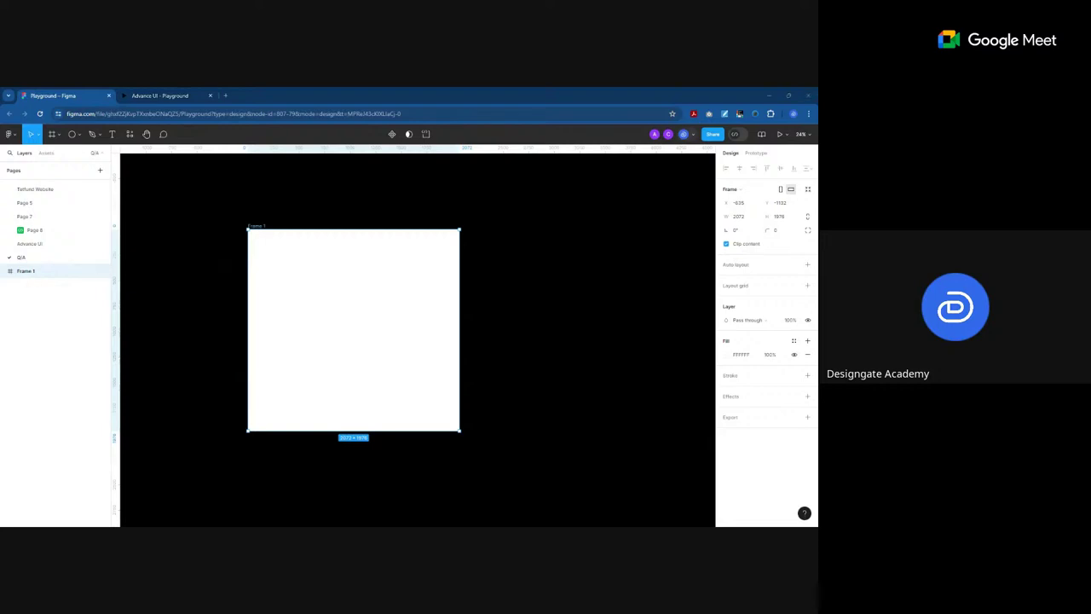
key("o")
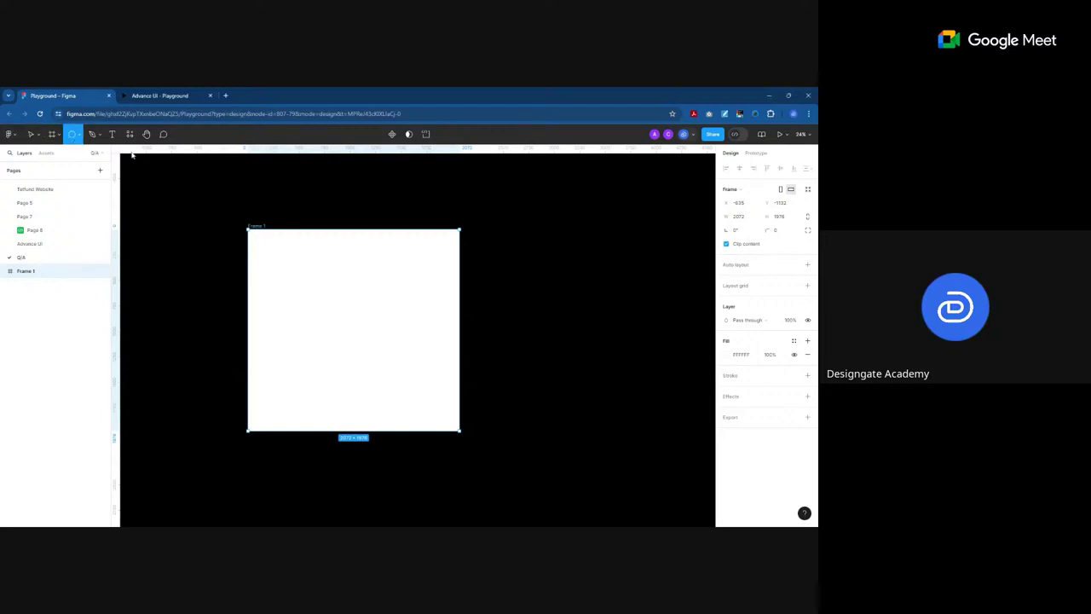
mouse_move(271, 258)
left_mouse_down()
mouse_move(341, 346)
mouse_move(425, 402)
left_mouse_up()
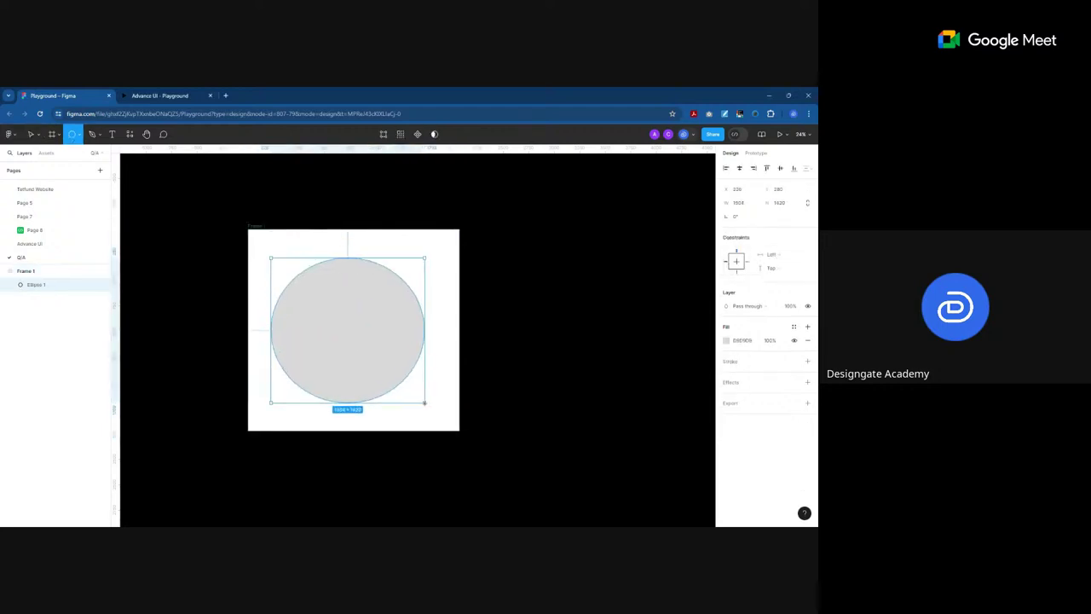
Step: Reposition Ellipse 1 within Frame 1 and shift Frame 1 slightly right
left_click(37, 271)
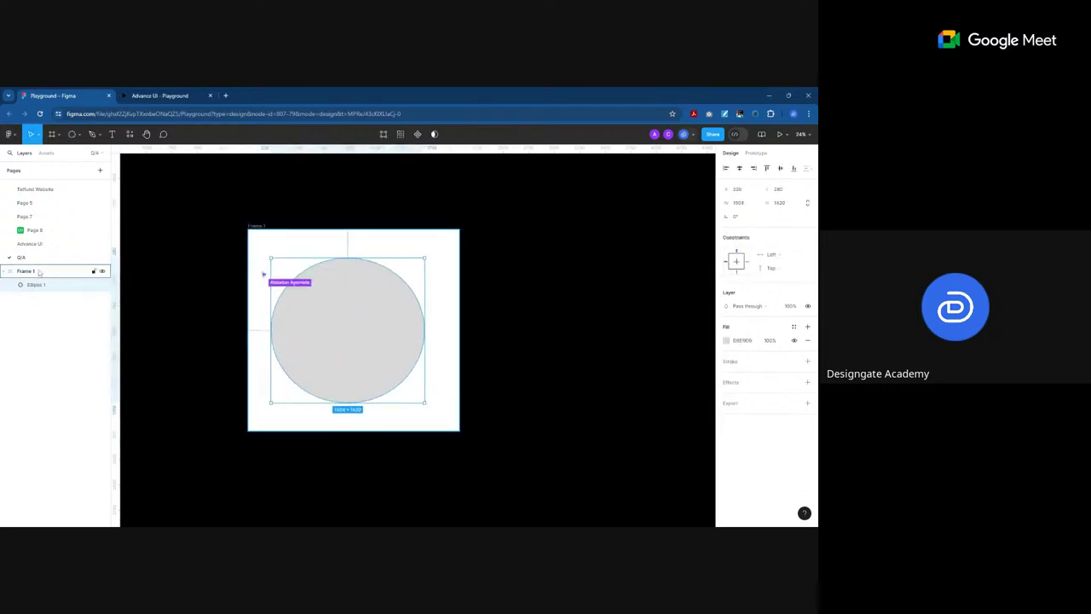
left_click(43, 316)
left_click(39, 276)
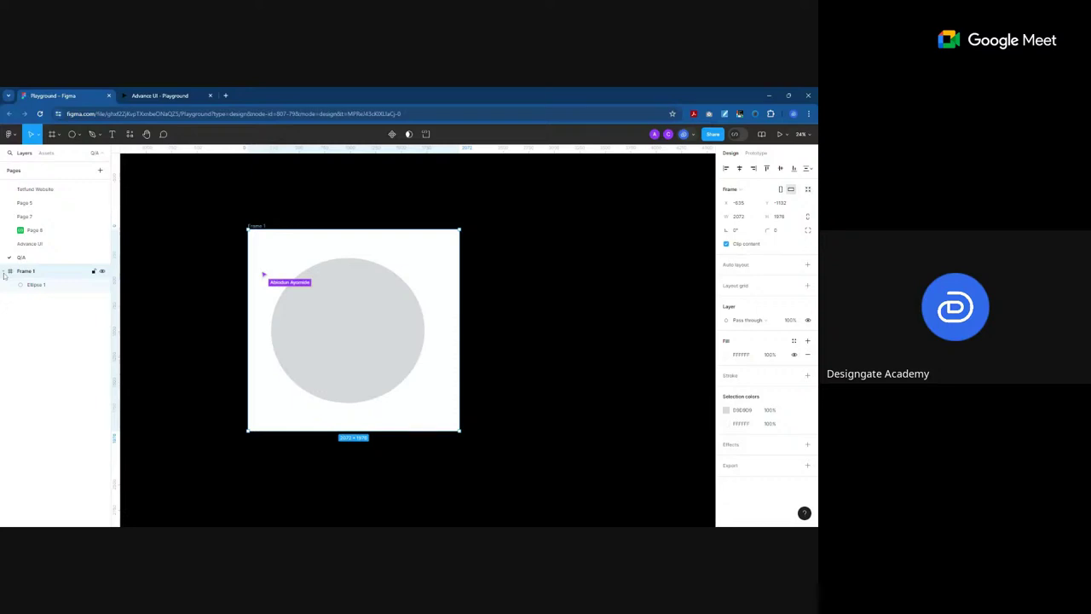
left_click(4, 273)
left_click(4, 273)
left_click(47, 287)
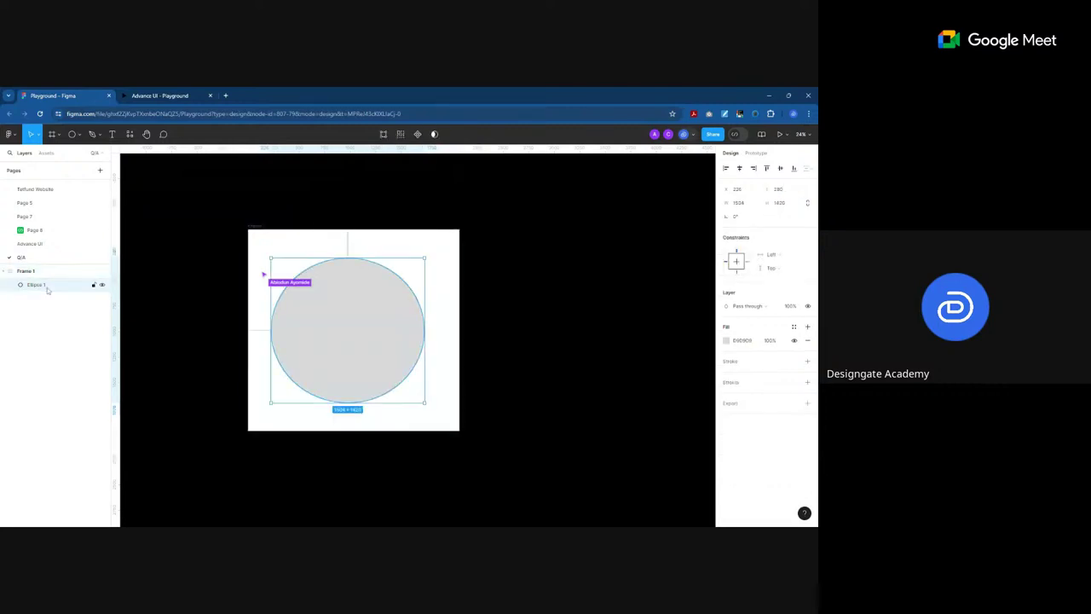
left_click_drag(336, 343, 598, 319)
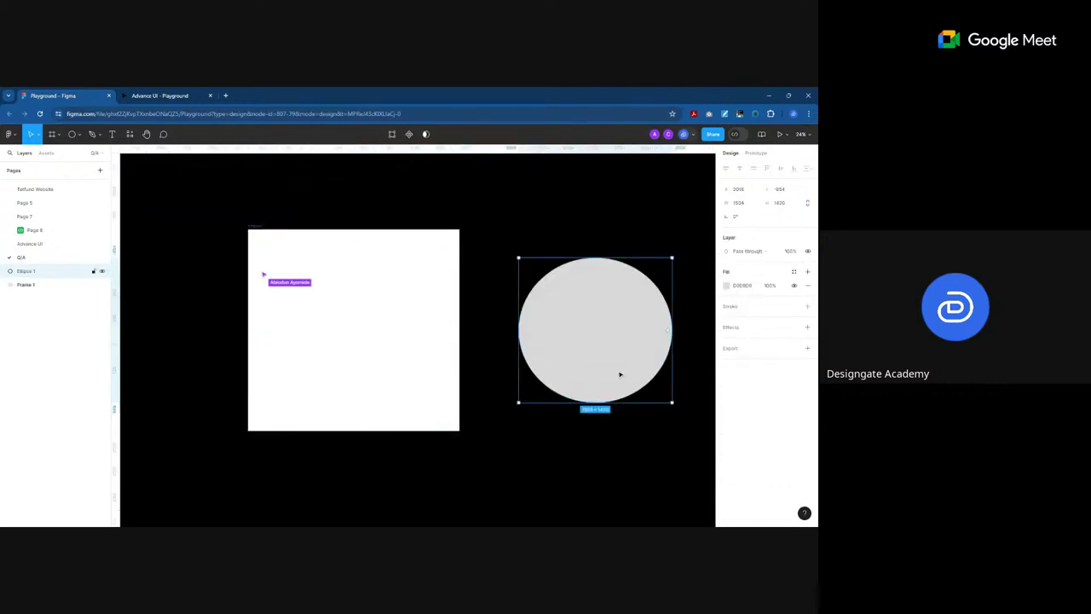
left_click(29, 287)
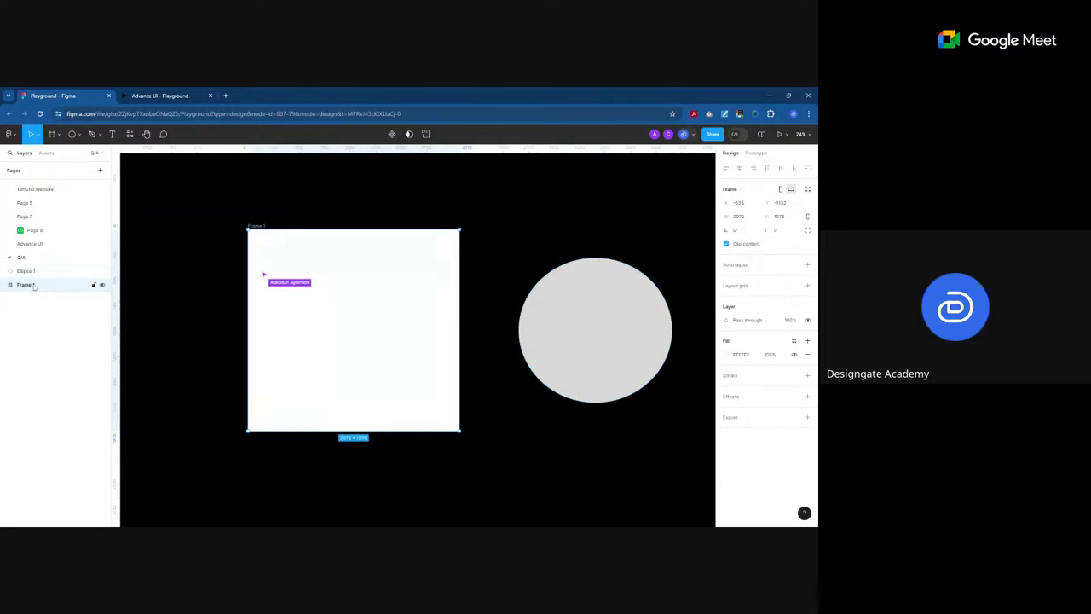
left_click_drag(562, 344, 323, 341)
left_click_drag(378, 316, 373, 310)
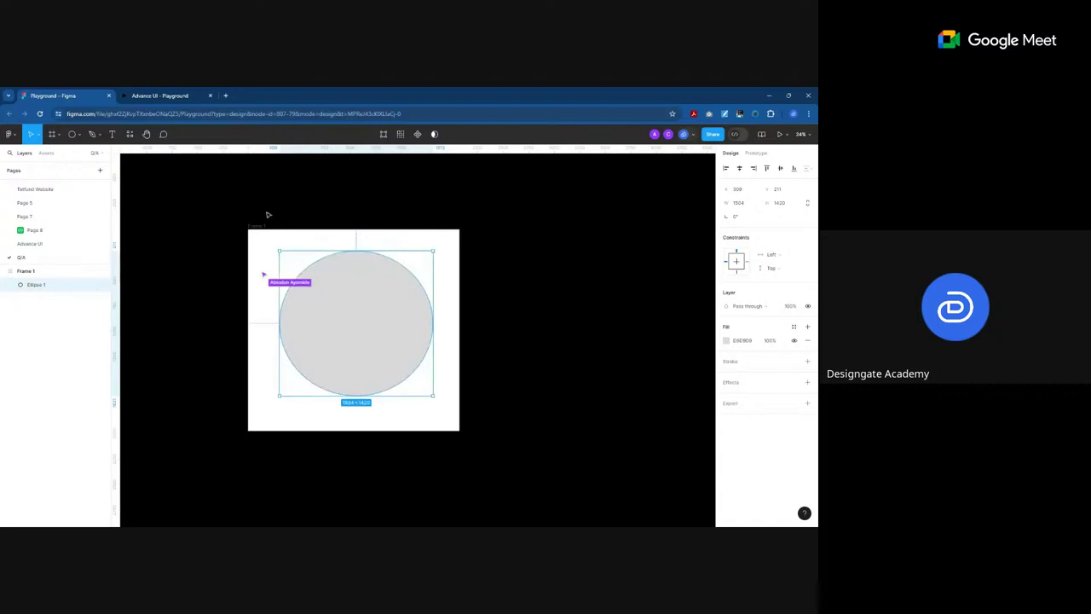
left_click_drag(252, 226, 321, 232)
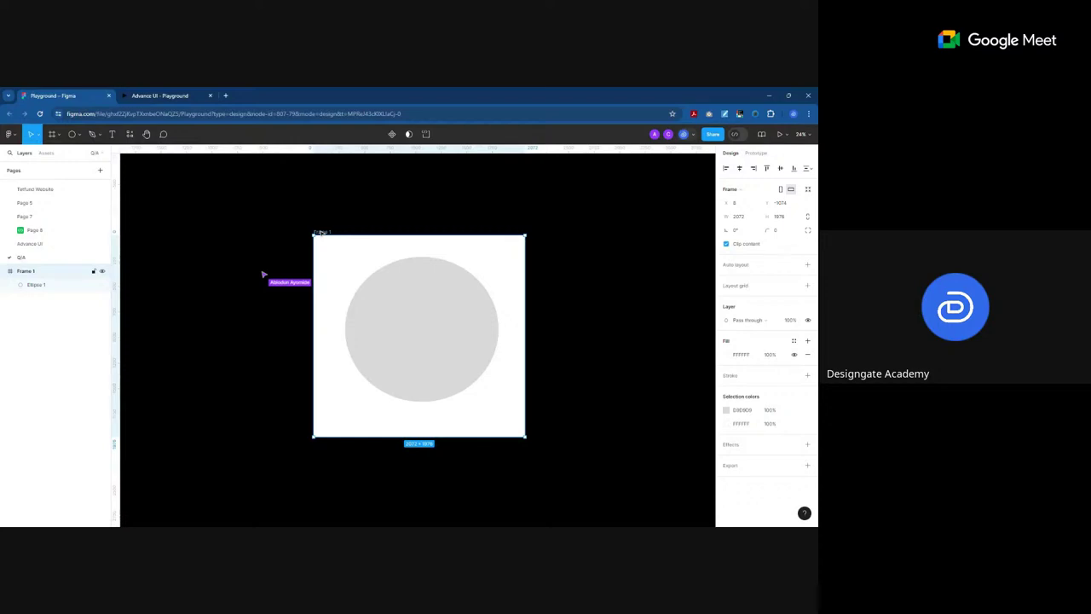
Step: Draw a larger Frame 2 around Frame 1 and give Frame 1 a red fill
key("f")
left_click_drag(268, 196, 584, 475)
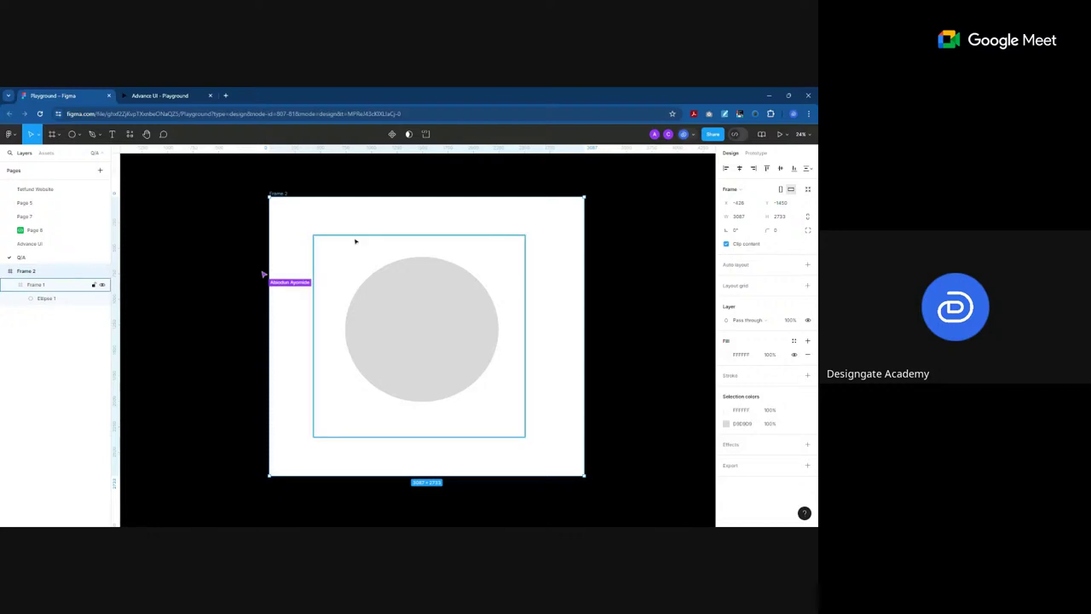
left_click(355, 241)
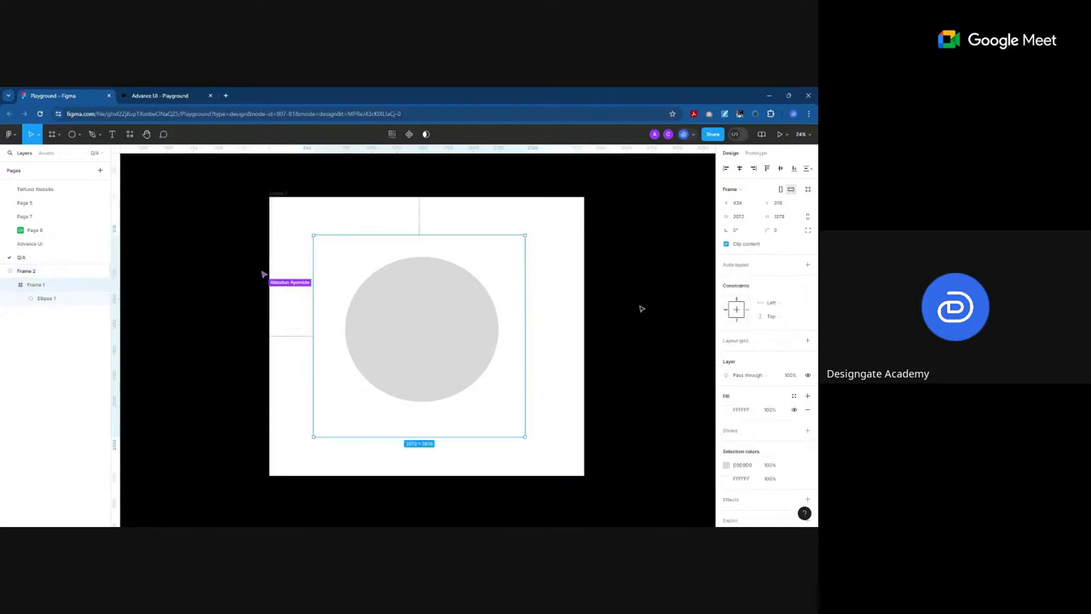
left_click(725, 409)
left_click_drag(692, 366, 714, 363)
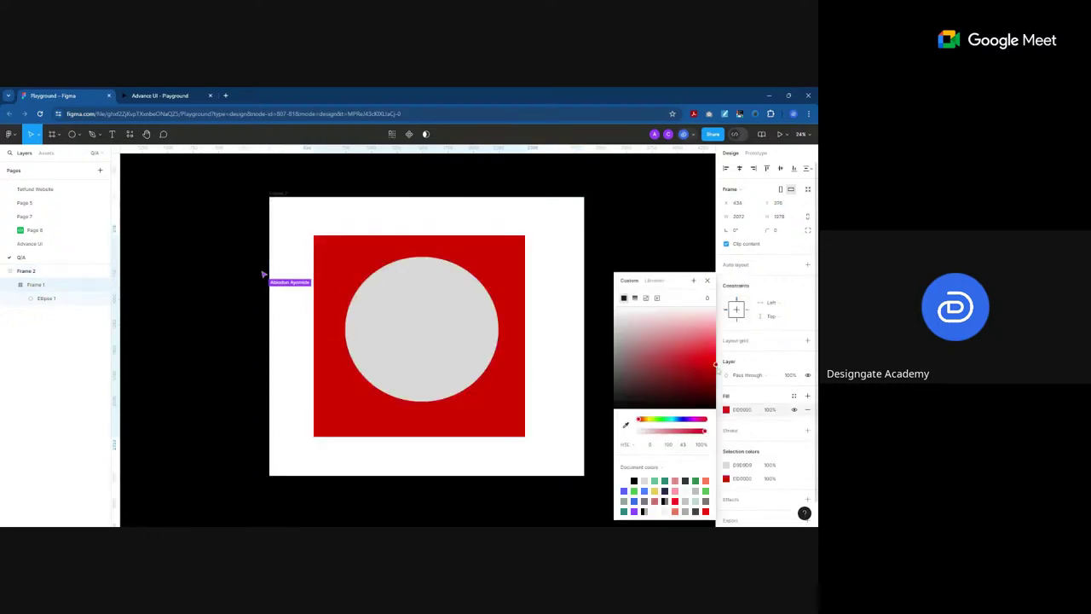
Step: Select Frame 2 and the red Frame 1 in turn to check the nesting
left_click(54, 271)
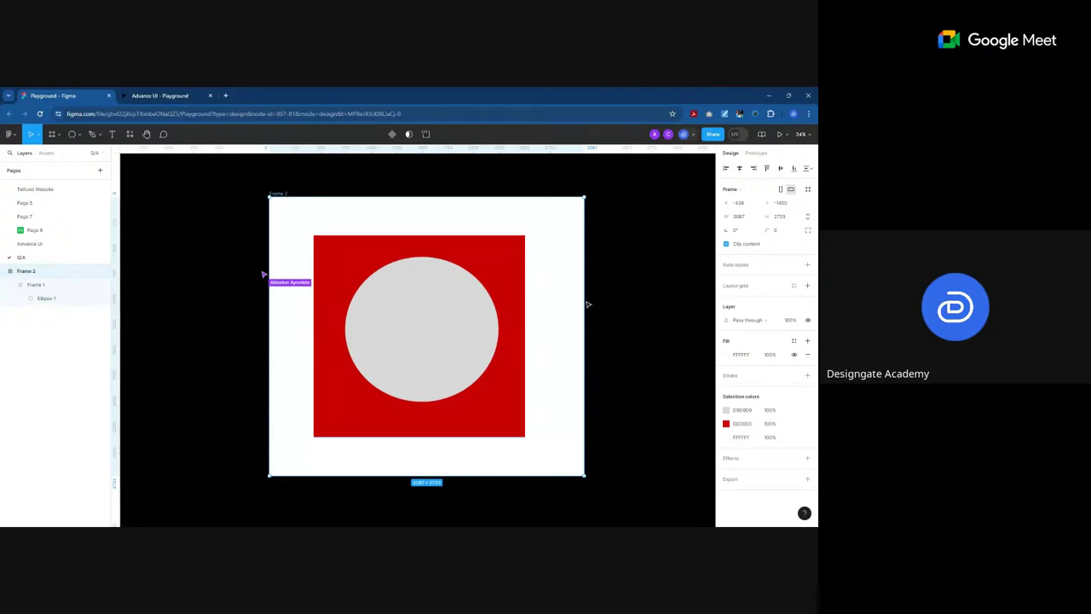
left_click(387, 260)
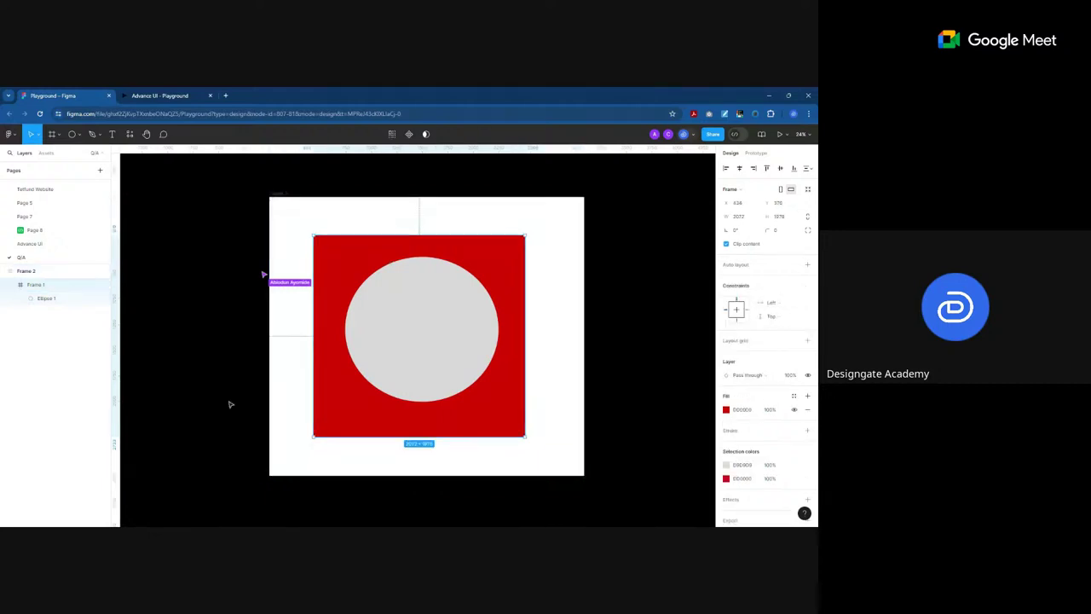
left_click(37, 273)
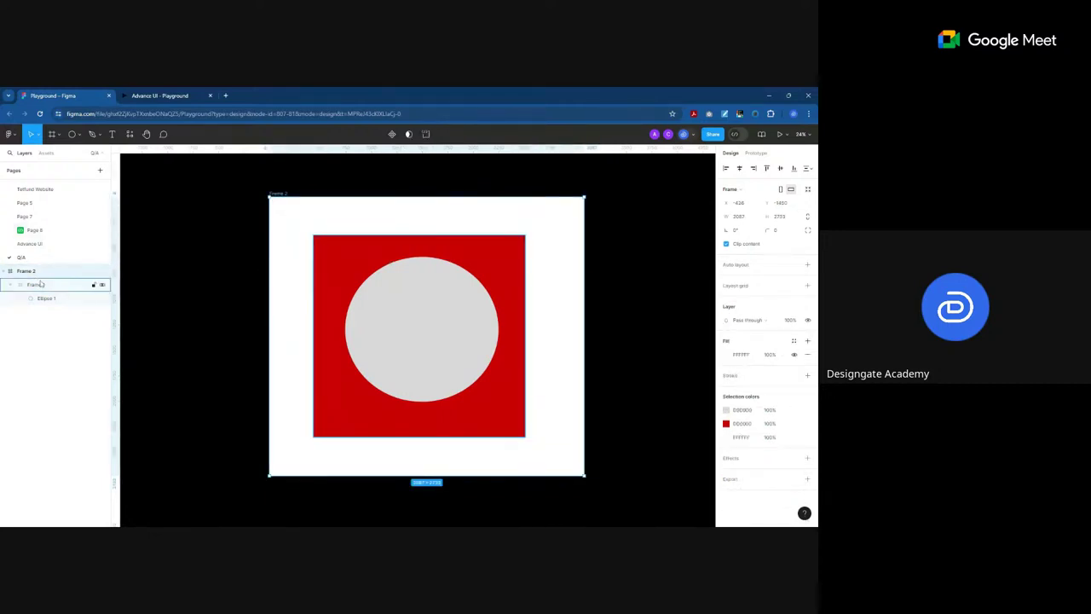
left_click(35, 284)
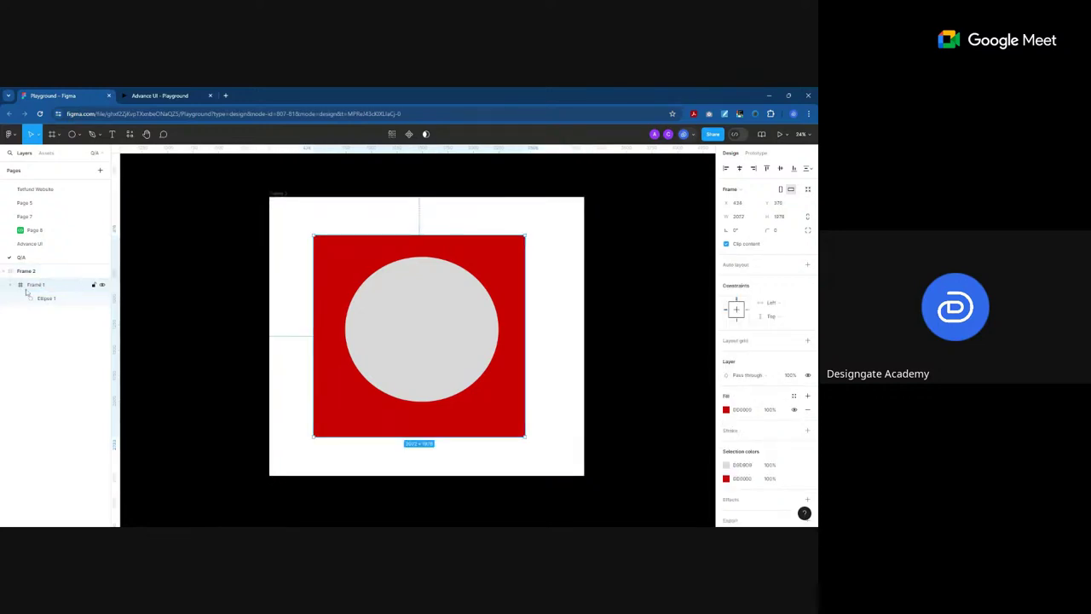
Step: Draw a new Frame 3 and nest Frame 2 inside it
scroll(293, 377, "down", 3)
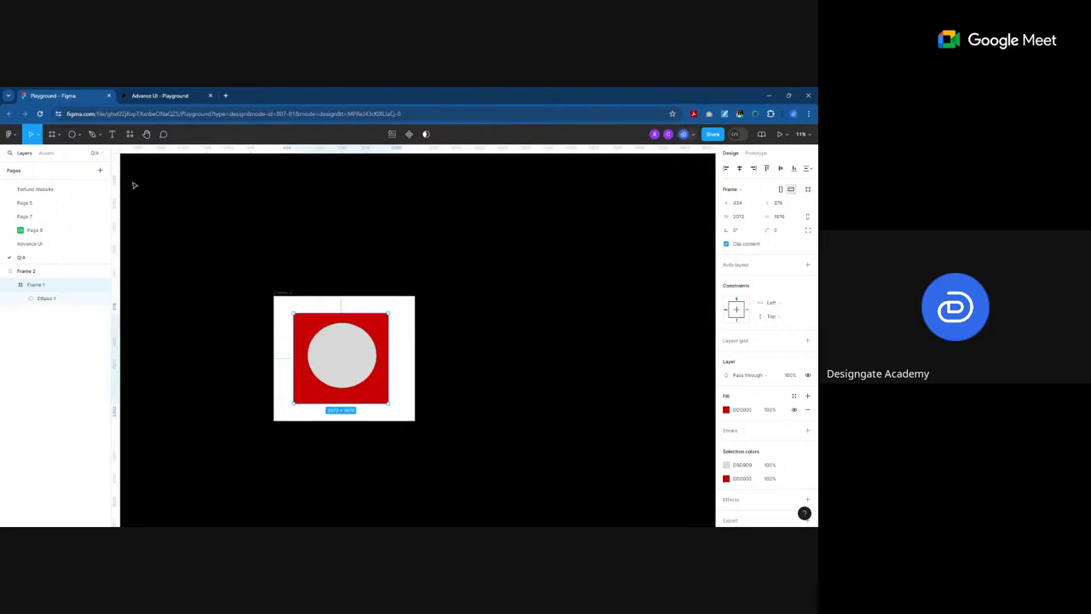
key("f")
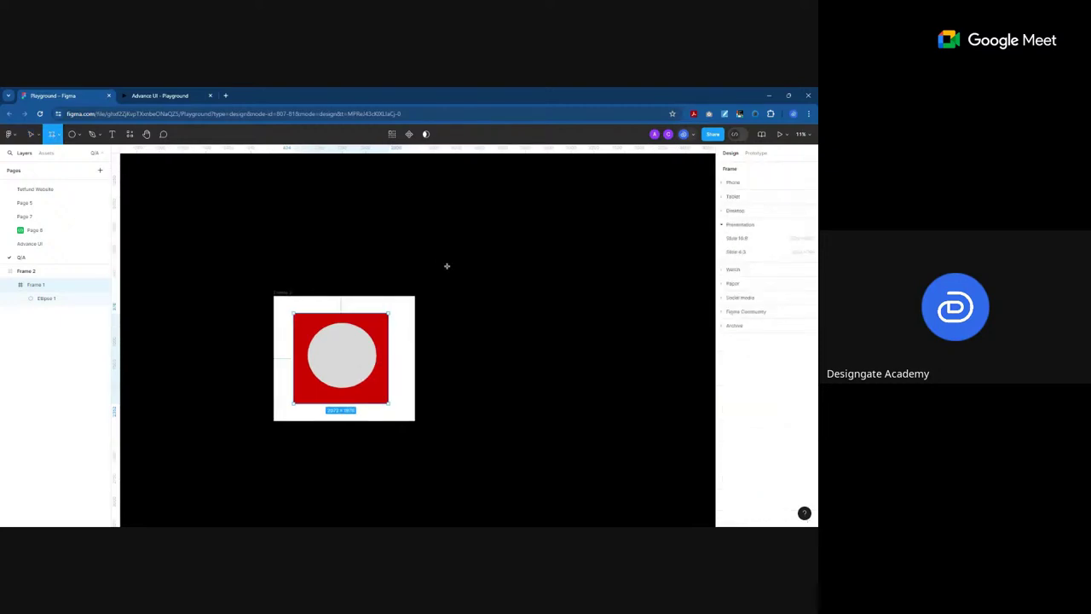
left_click_drag(441, 258, 648, 460)
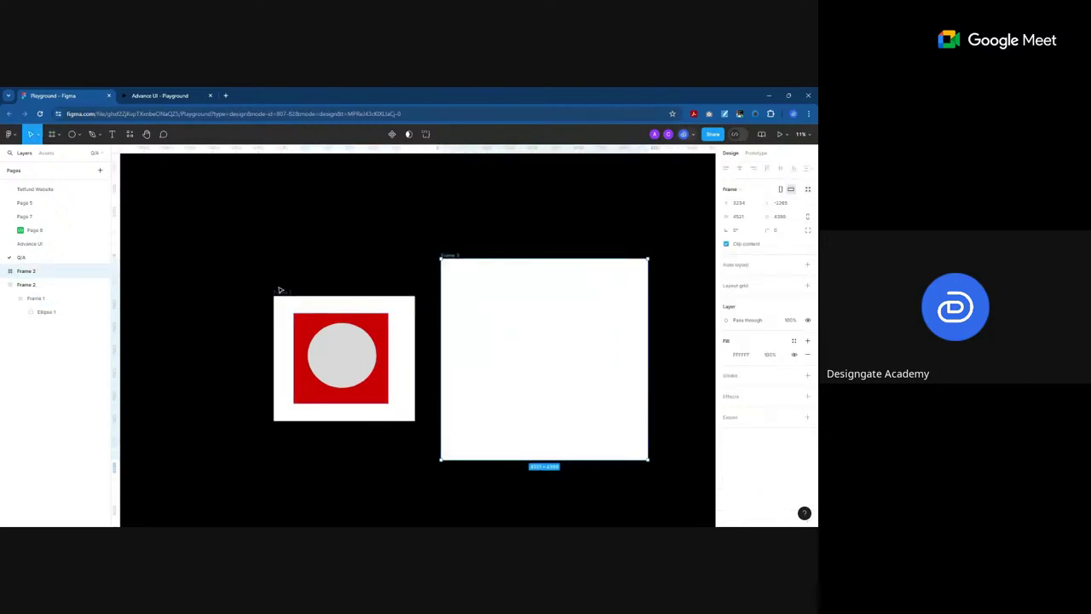
left_click_drag(280, 291, 477, 298)
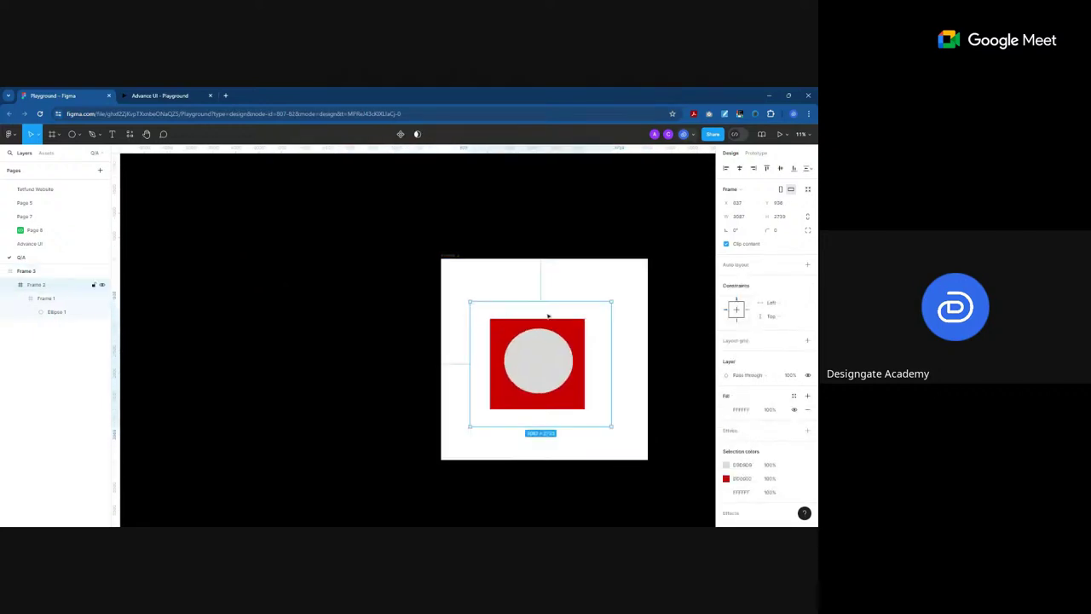
Step: Fill Frame 2 green (47BC4F) and move Frame 3 up and further left
left_click(727, 410)
left_click(706, 486)
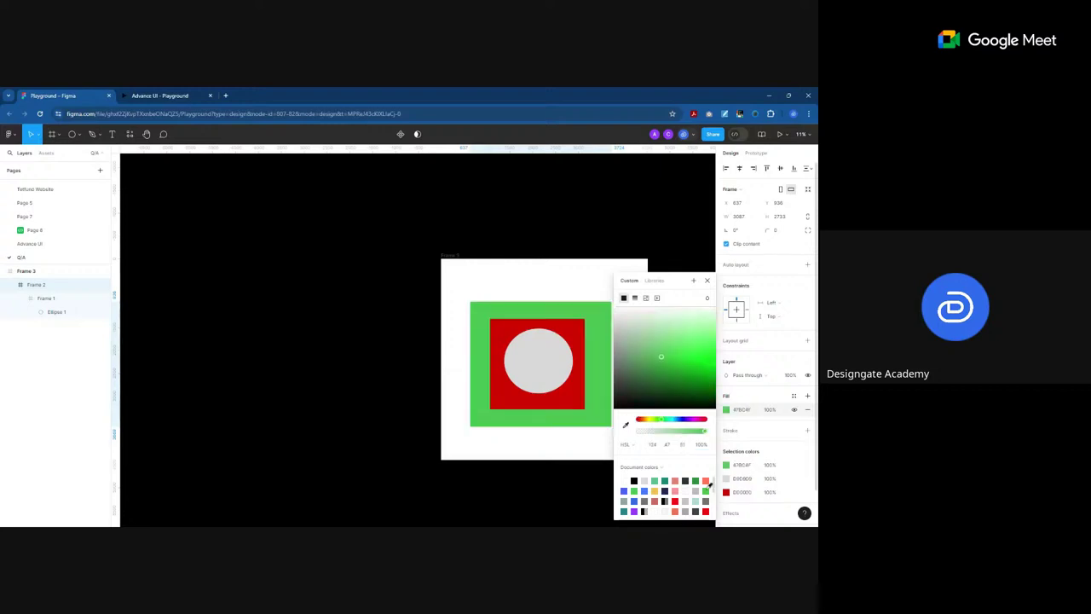
left_click_drag(456, 256, 308, 213)
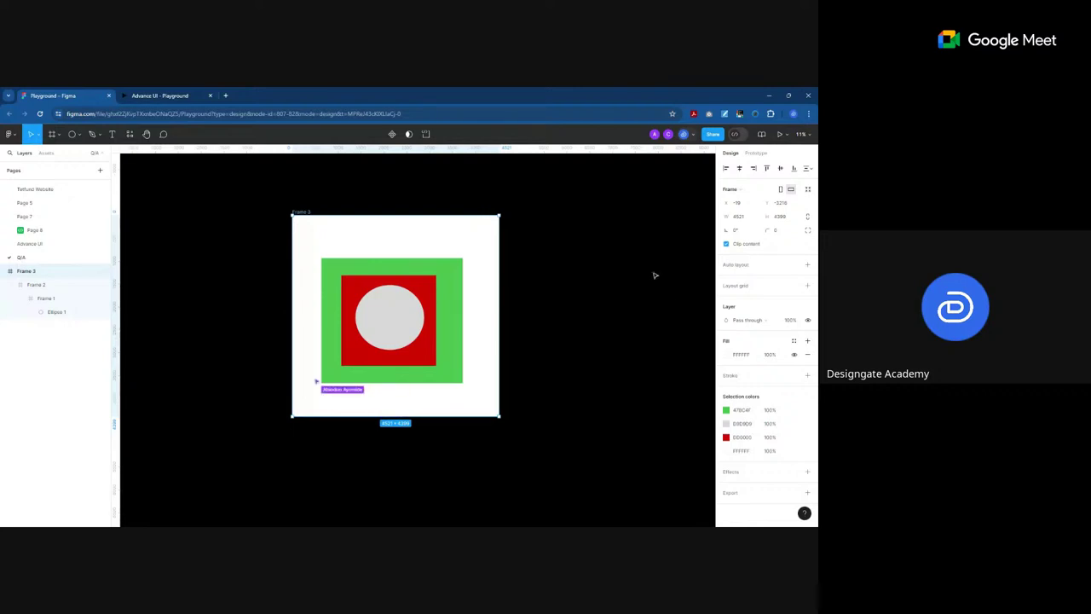
scroll(378, 245, "up", 3)
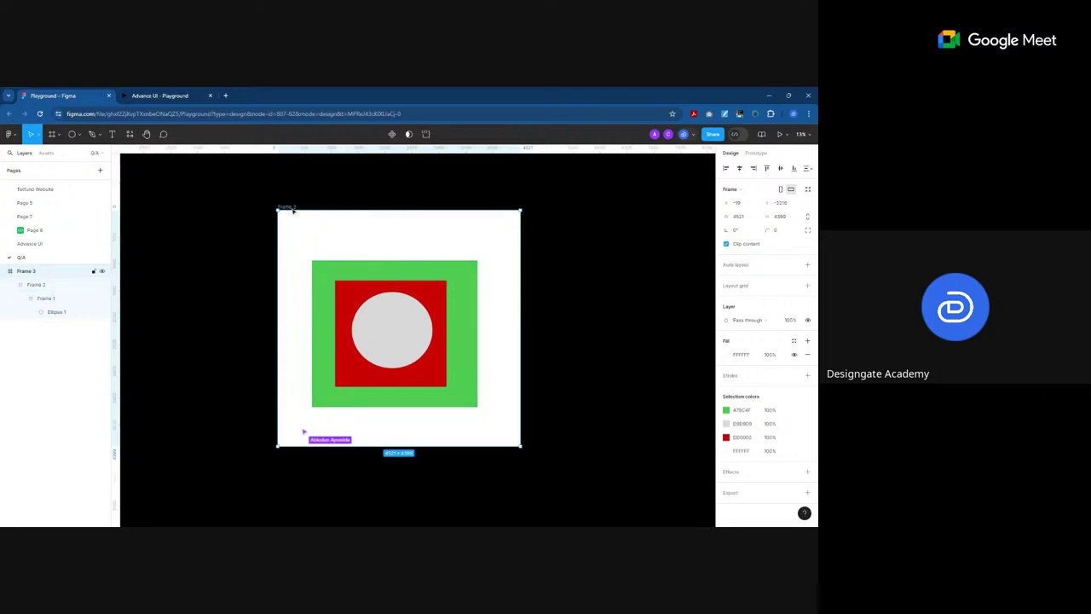
left_click(335, 271)
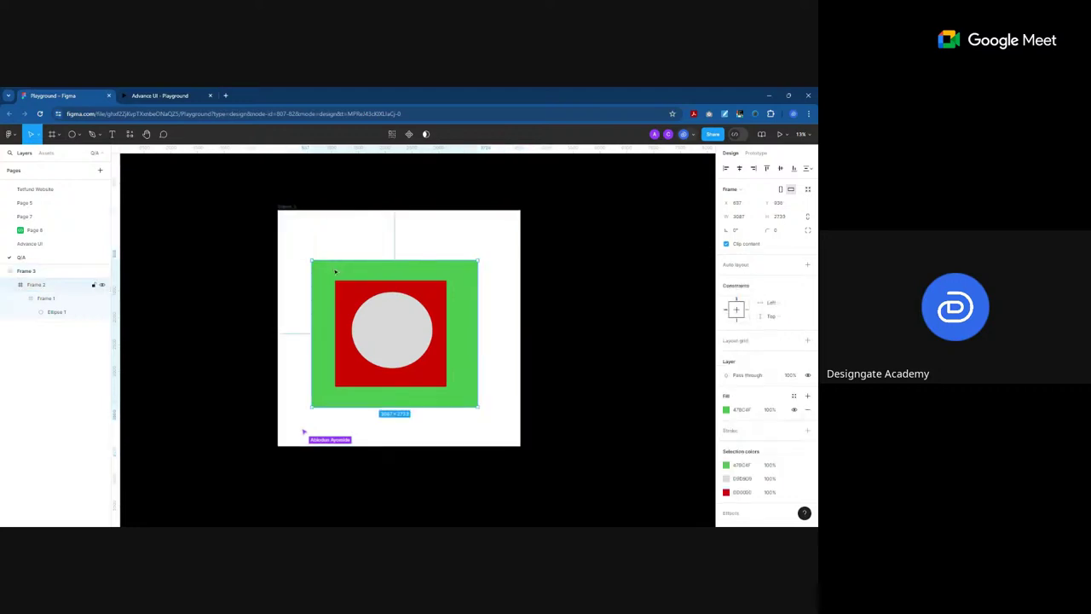
left_click(351, 305)
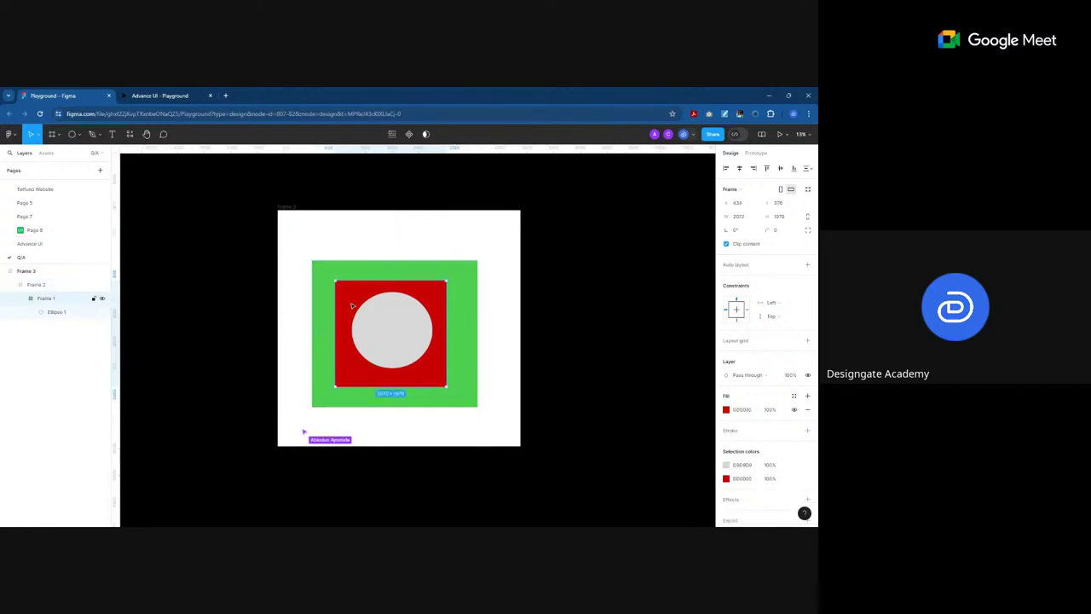
left_click(426, 251)
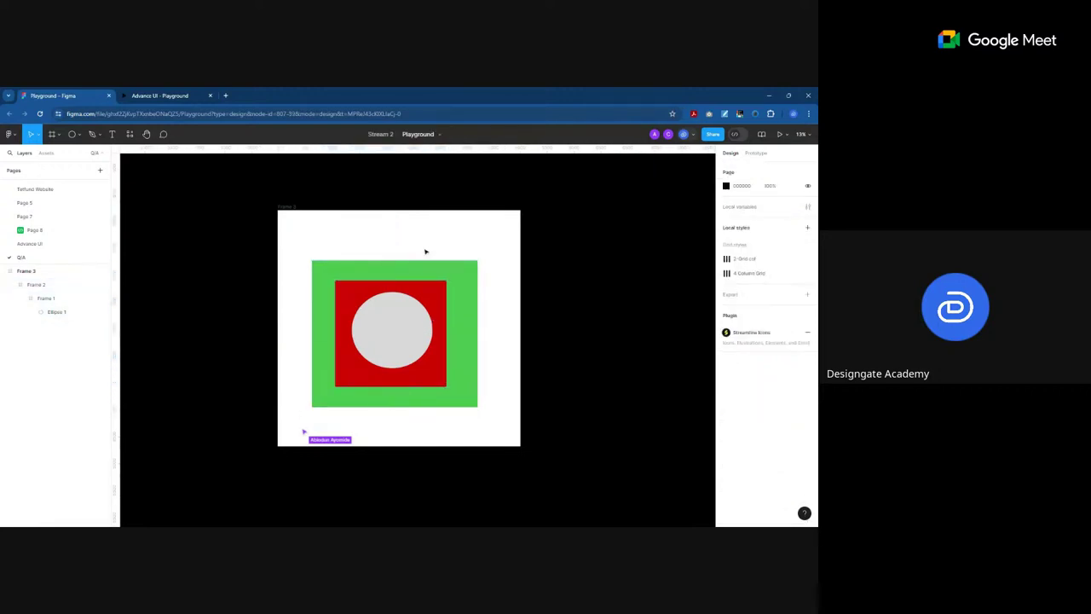
left_click_drag(295, 215, 194, 206)
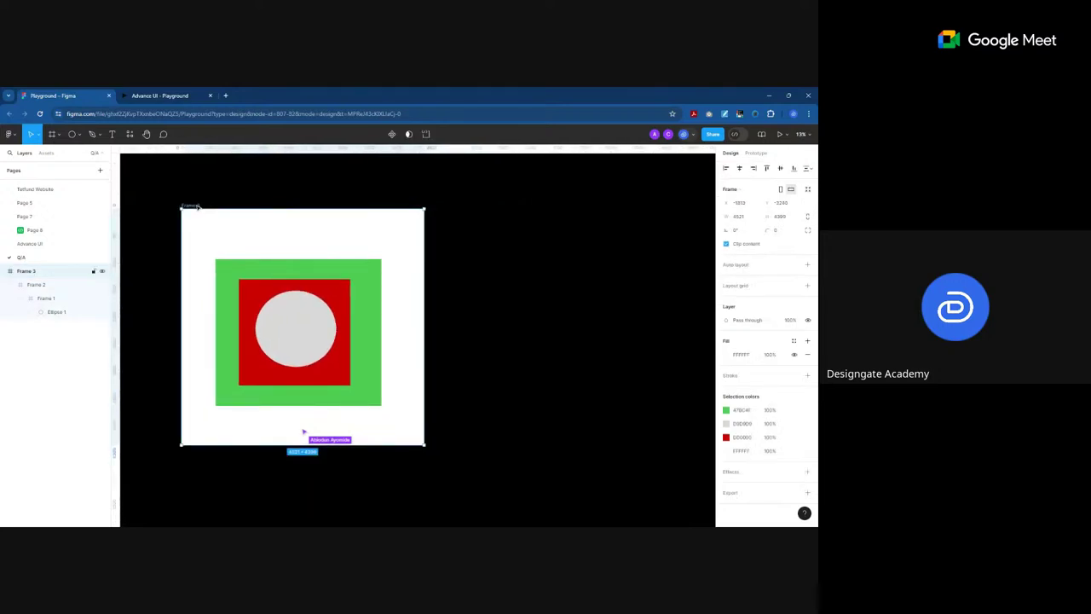
Step: Make Frame 3 a component and place an instance of it from Assets to its right
left_click(391, 134)
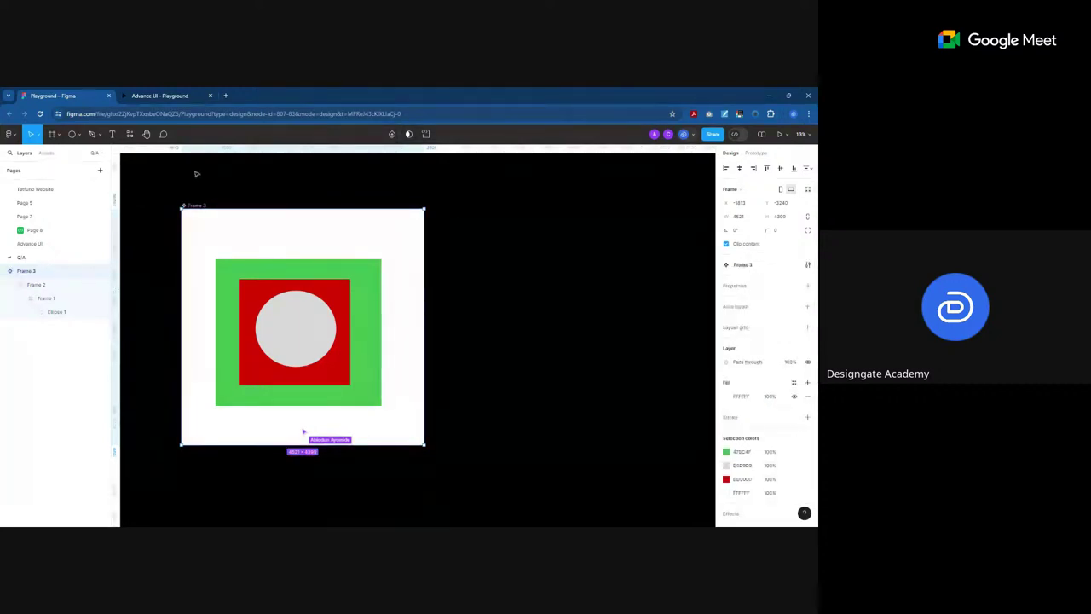
left_click(46, 153)
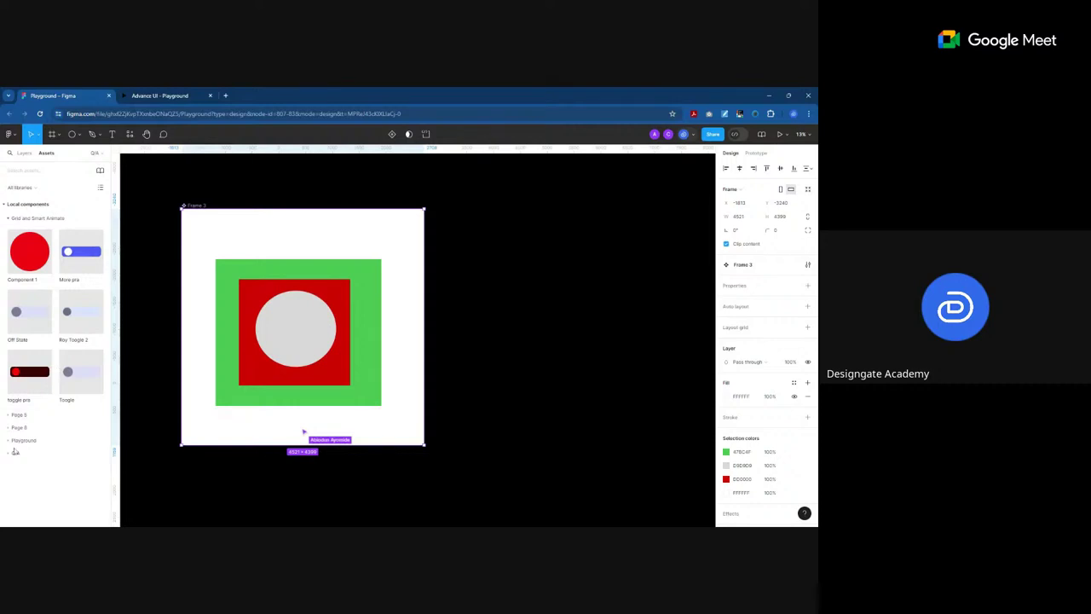
left_click_drag(28, 485, 612, 320)
scroll(611, 320, "down", 3)
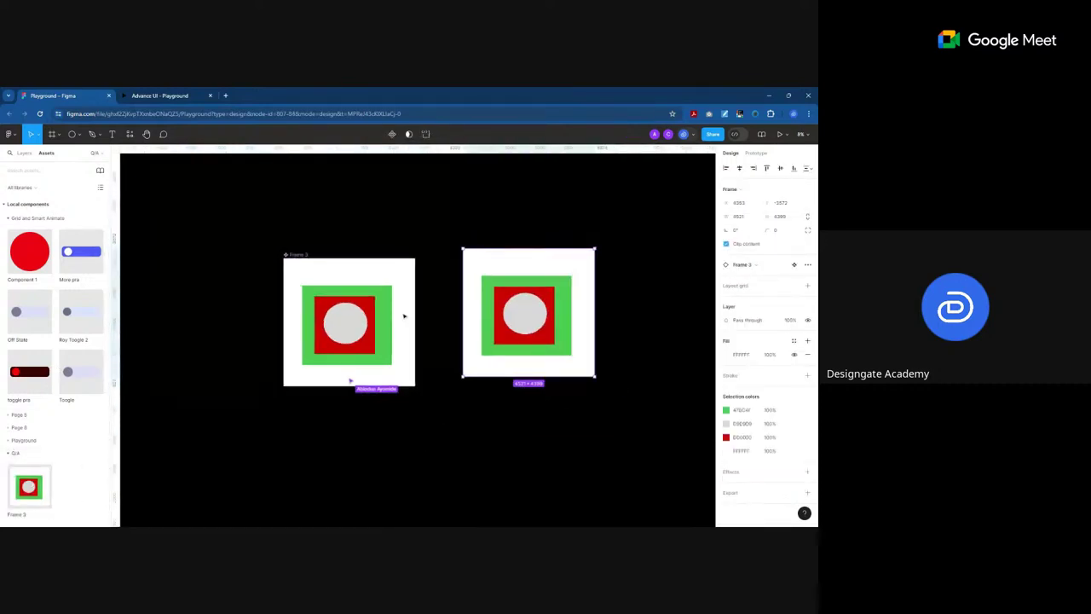
scroll(530, 327, "up", 3)
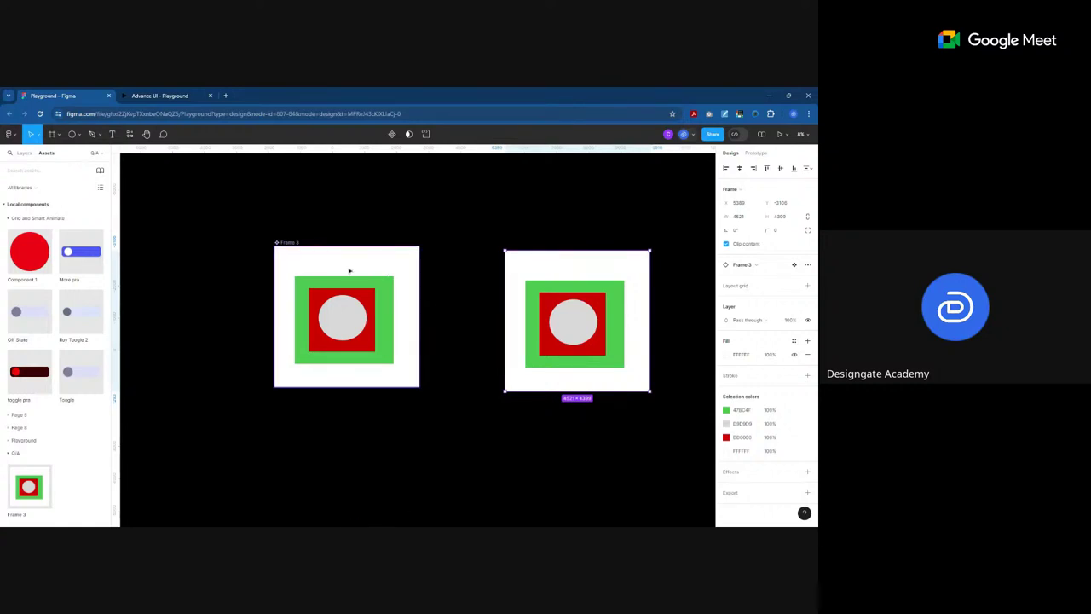
Step: Draw a test ellipse above the two frames, then delete it
left_click(72, 134)
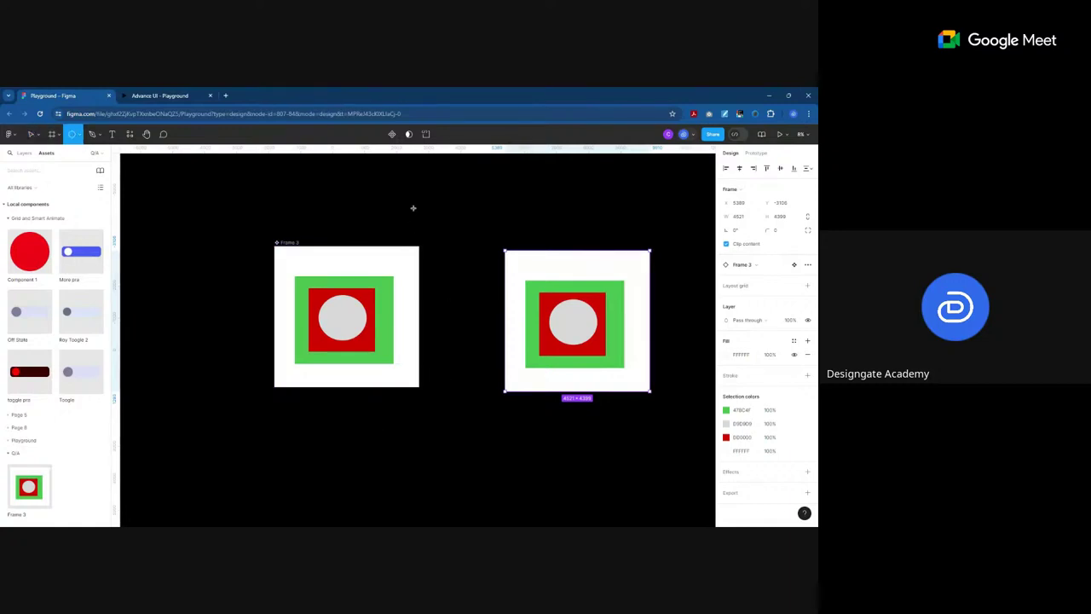
mouse_move(418, 199)
left_mouse_down()
mouse_move(483, 250)
mouse_move(441, 237)
mouse_move(386, 289)
mouse_move(454, 219)
mouse_move(467, 231)
left_mouse_up()
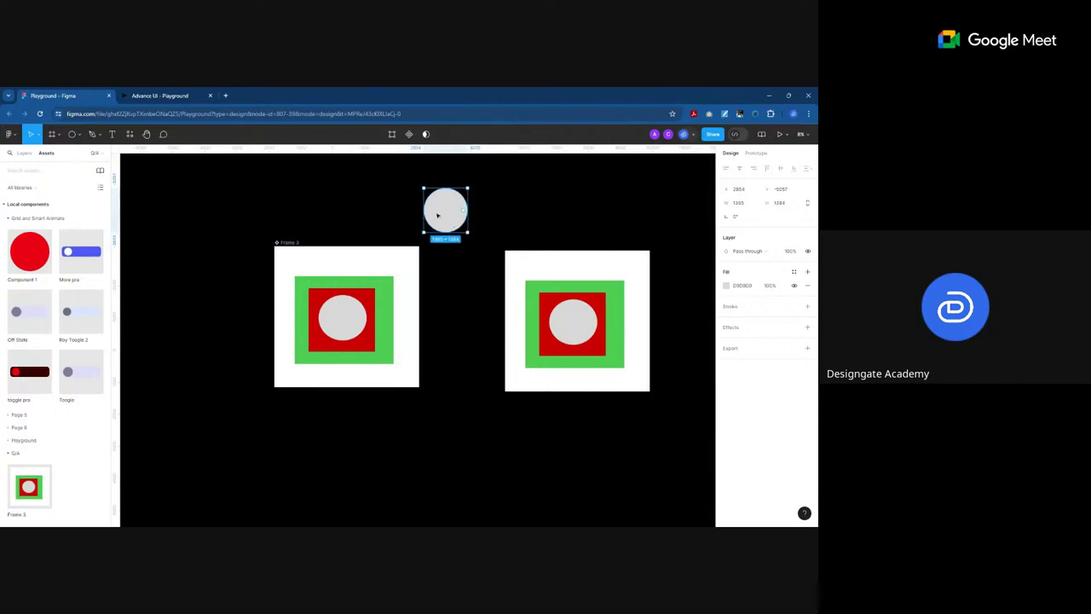
left_click_drag(438, 211, 451, 210)
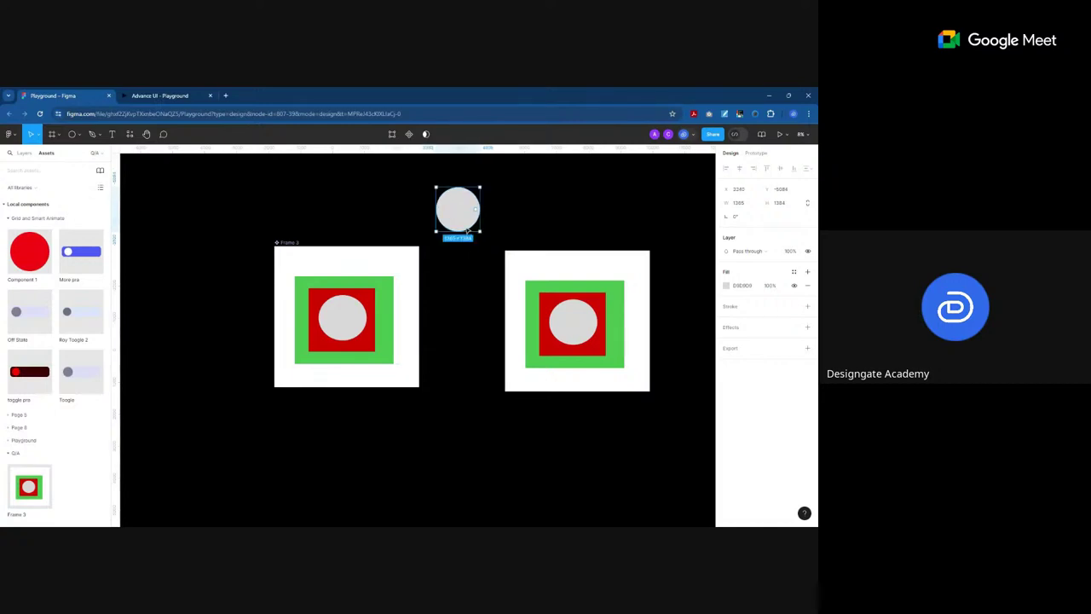
key("Delete")
Step: Move the grey circle to Frame 3's top-right corner and fill it yellow
left_click(291, 242)
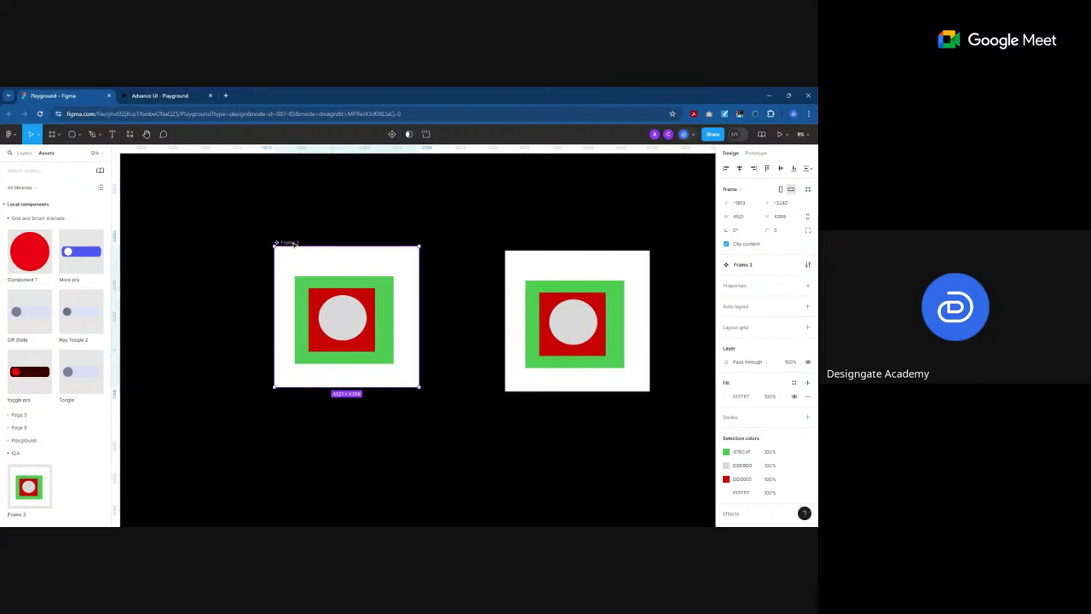
left_click(351, 318)
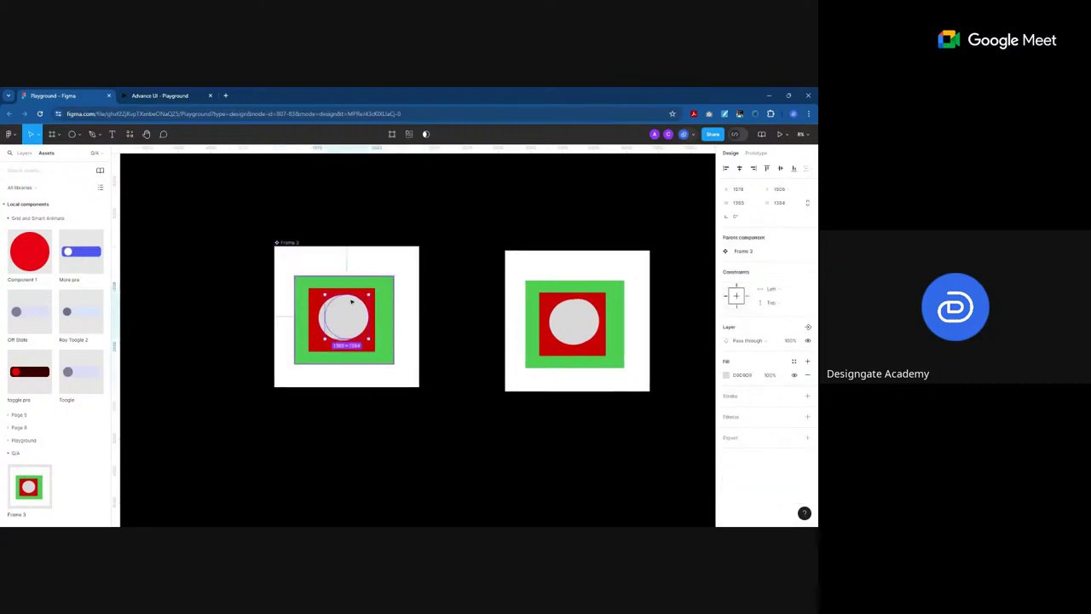
left_click_drag(358, 316, 404, 275)
left_click(725, 374)
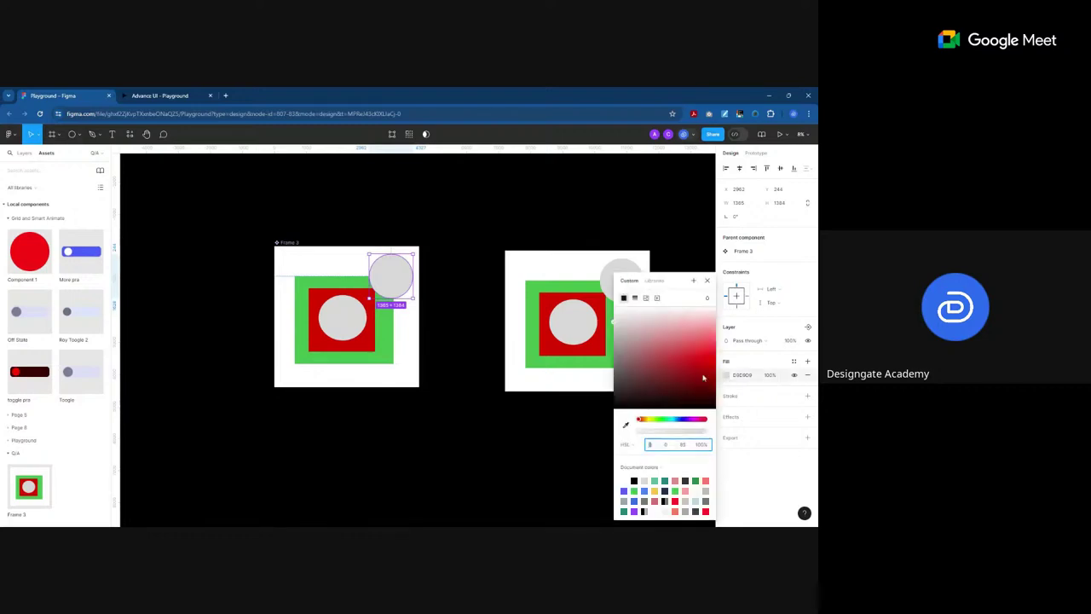
left_click(667, 488)
left_click(655, 491)
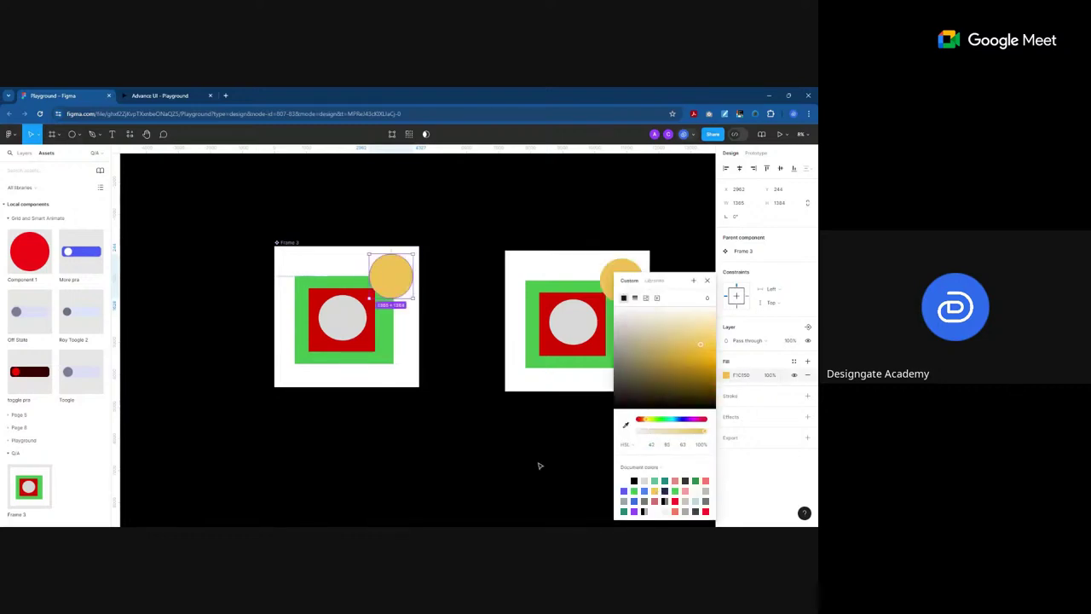
left_click(432, 400)
scroll(384, 350, "down", 2)
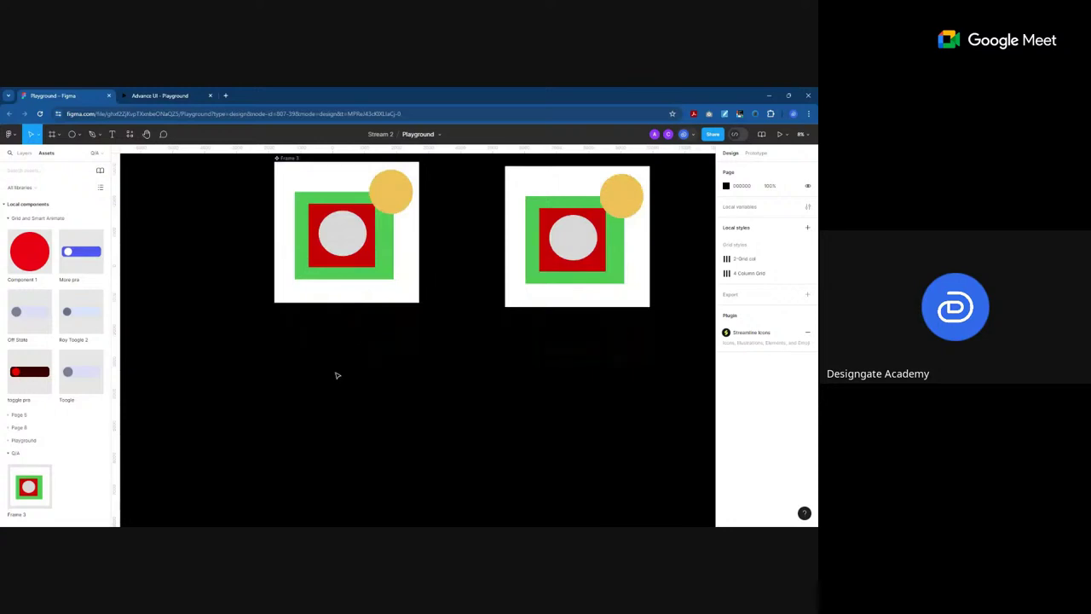
scroll(435, 365, "down", 2)
Step: Move the instance right, duplicate it below the frames, and detach the copy
left_click_drag(453, 310, 548, 295)
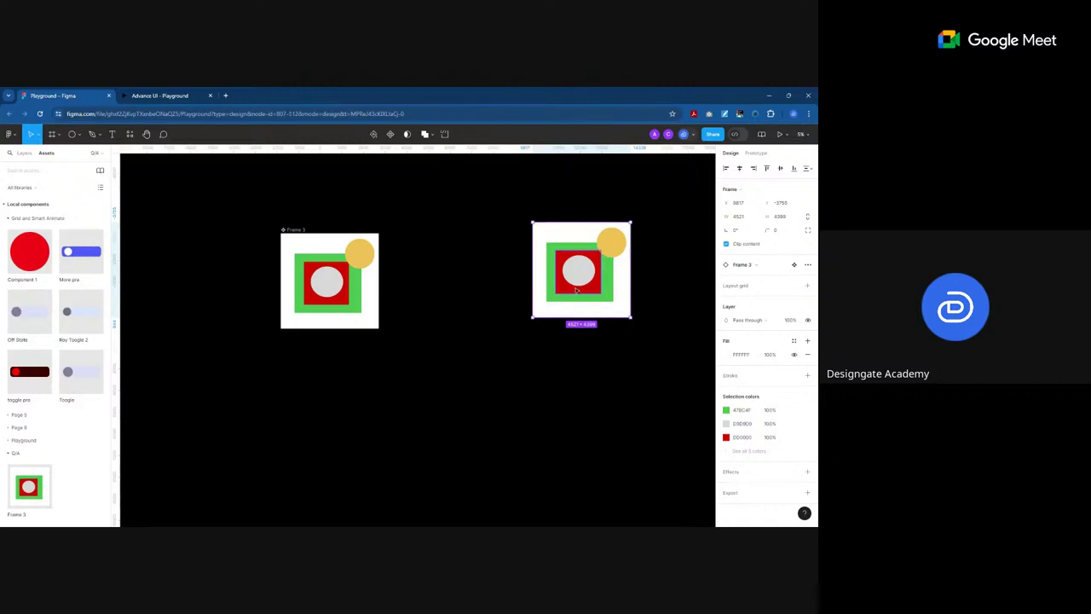
left_click_drag(573, 295, 443, 428)
right_click(443, 429)
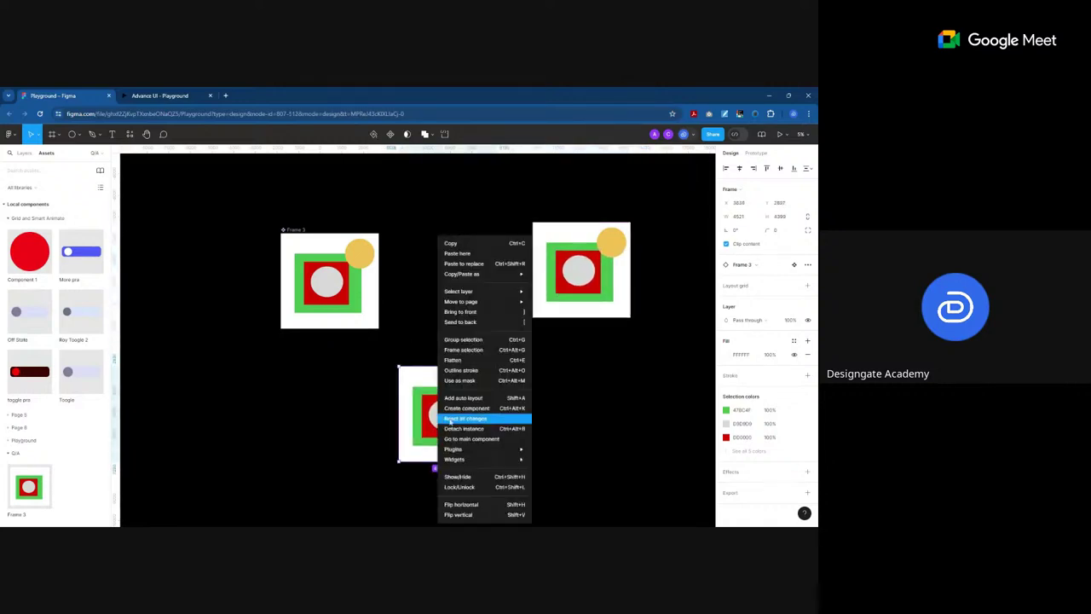
left_click(473, 428)
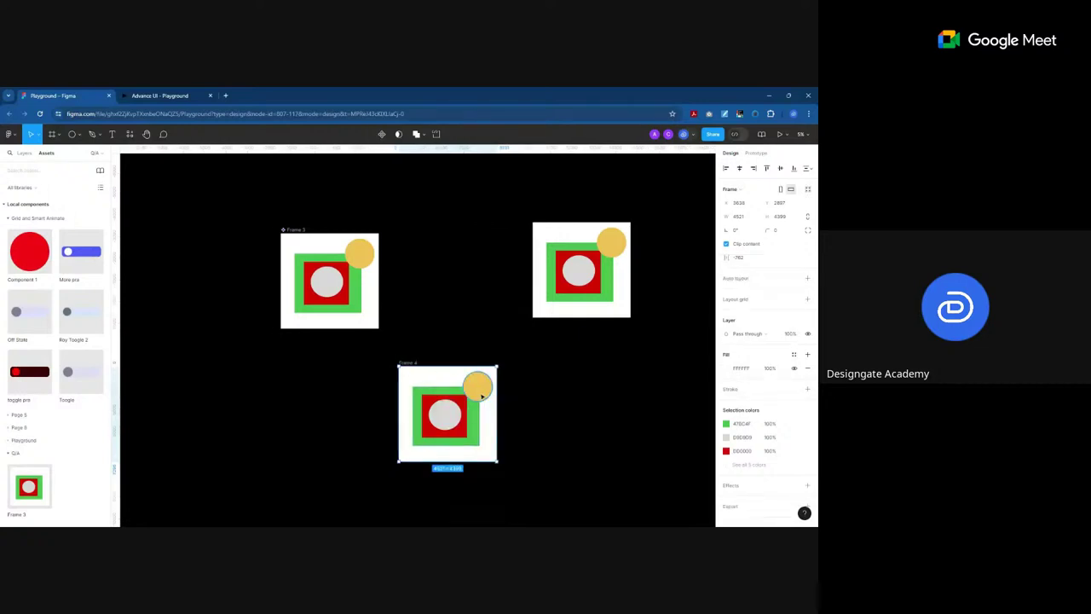
Step: Change the detached copy's corner circle fill to blue
left_click(477, 385)
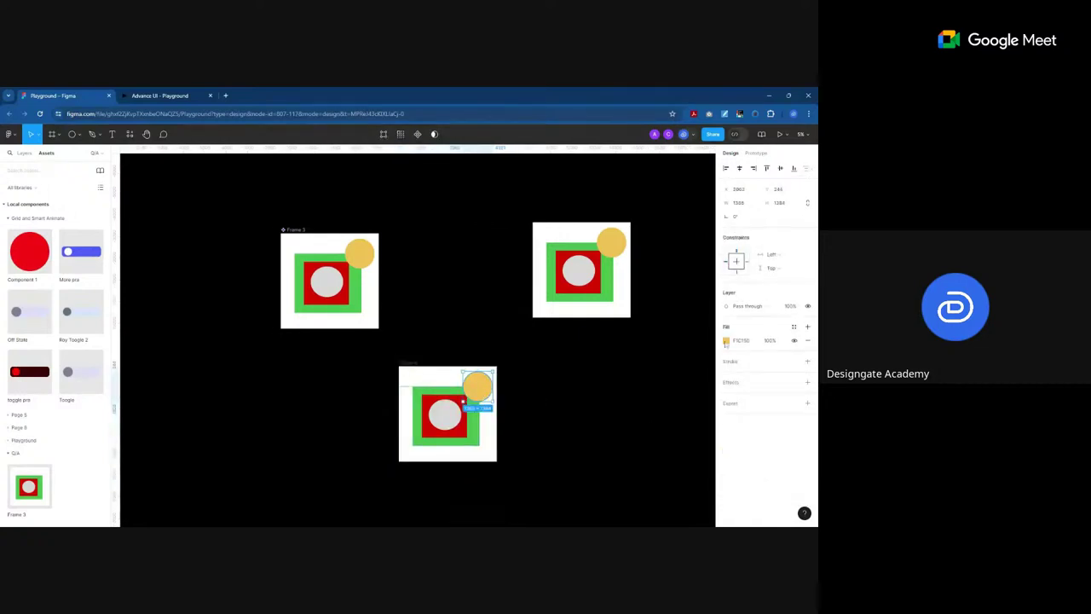
left_click(725, 341)
left_click(657, 491)
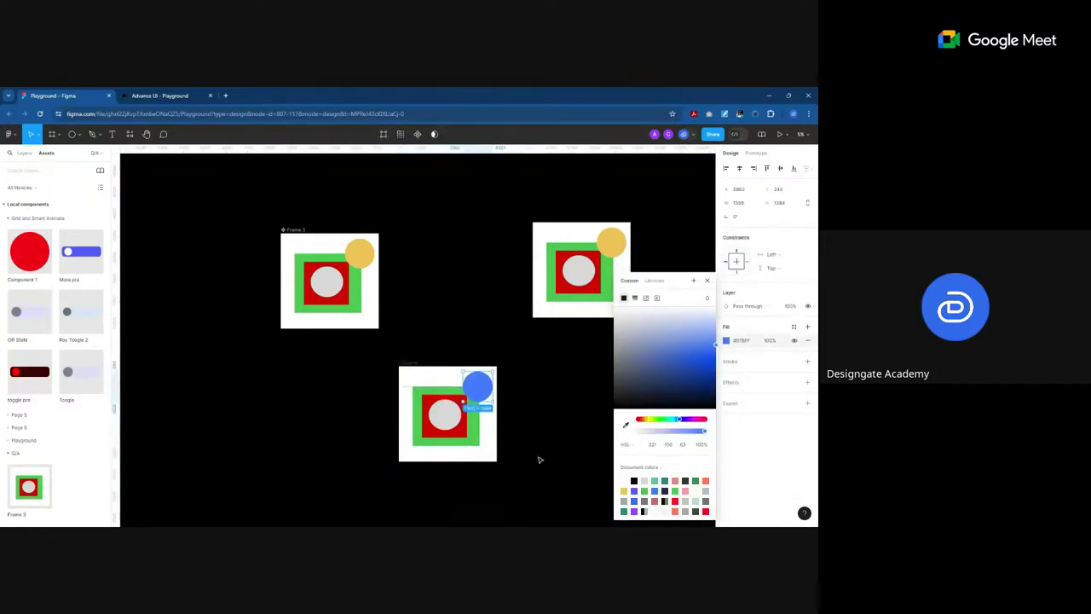
left_click(452, 337)
Step: Make the bottom frame component Frame 4 and paste an instance inside Frame 3
left_click(410, 362)
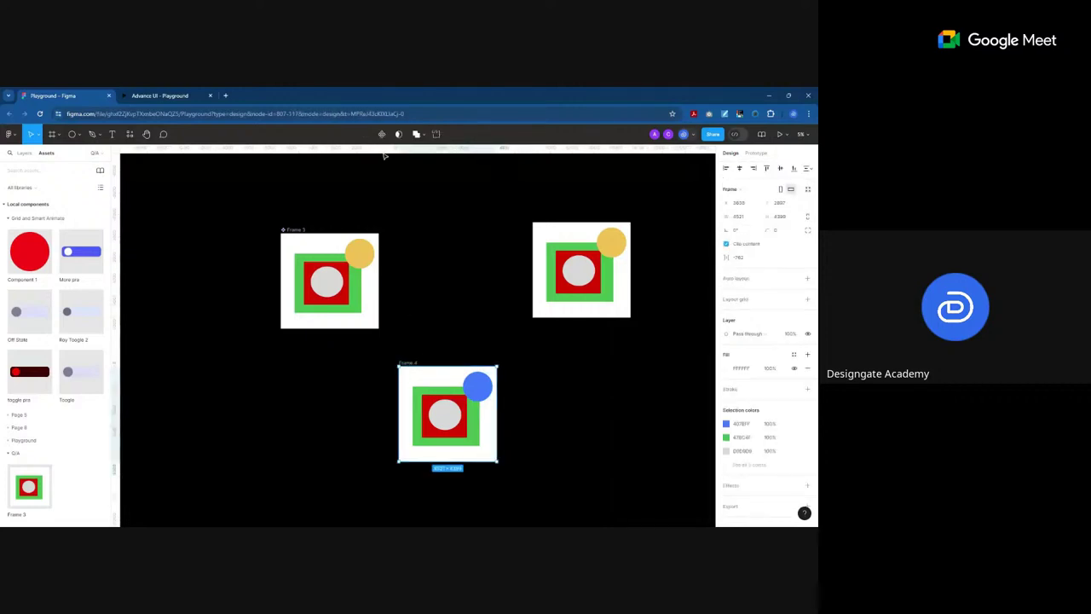
key("ctrl+alt+k")
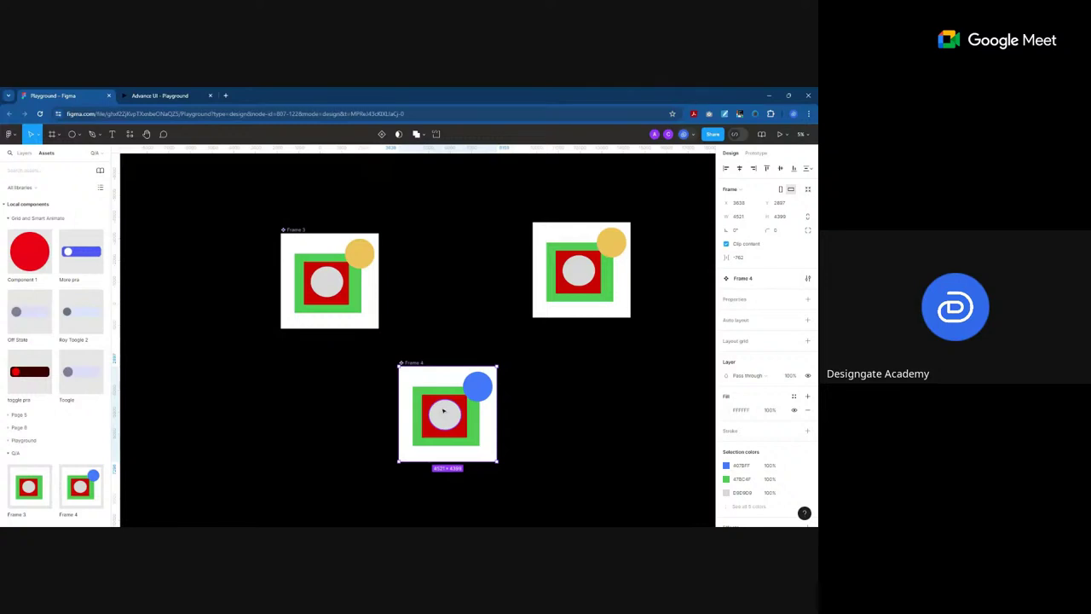
left_click(295, 230)
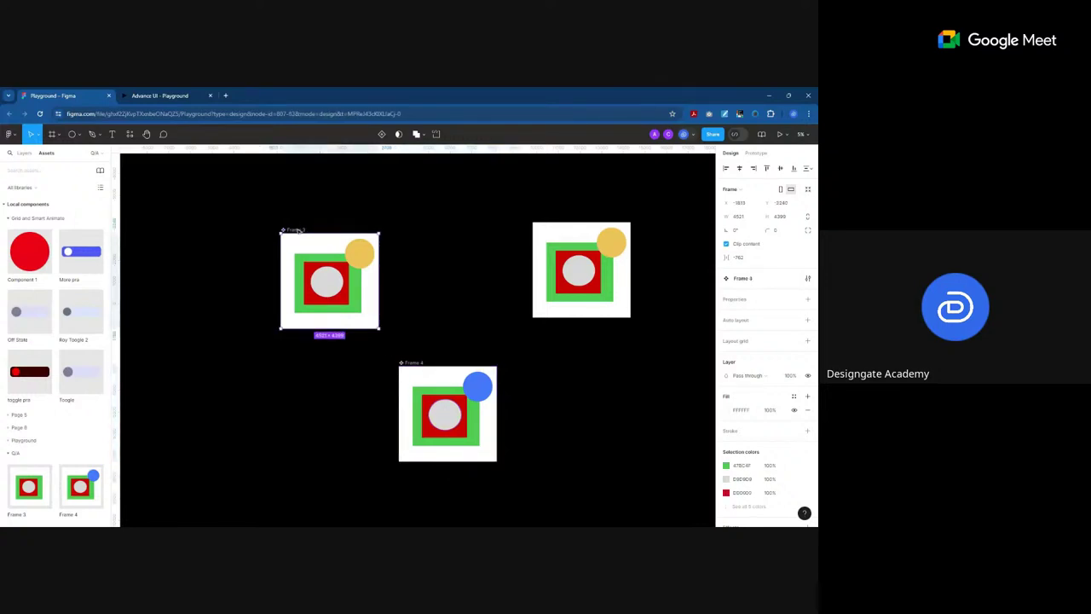
key("ctrl+v")
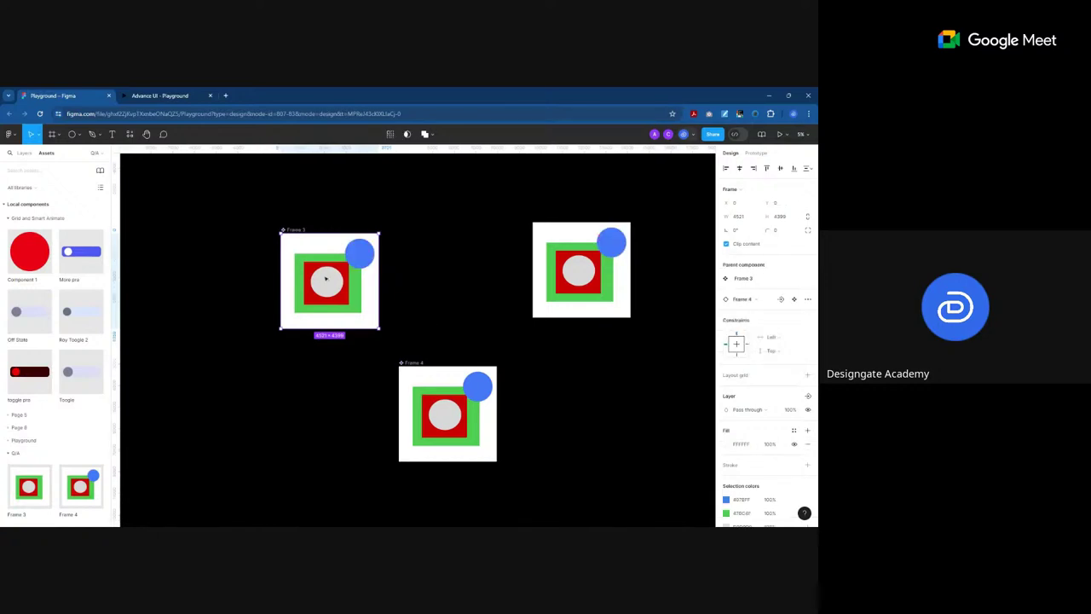
Step: Cut the nested Frame 4 out of Frame 3, paste it, and delete it
left_click(24, 152)
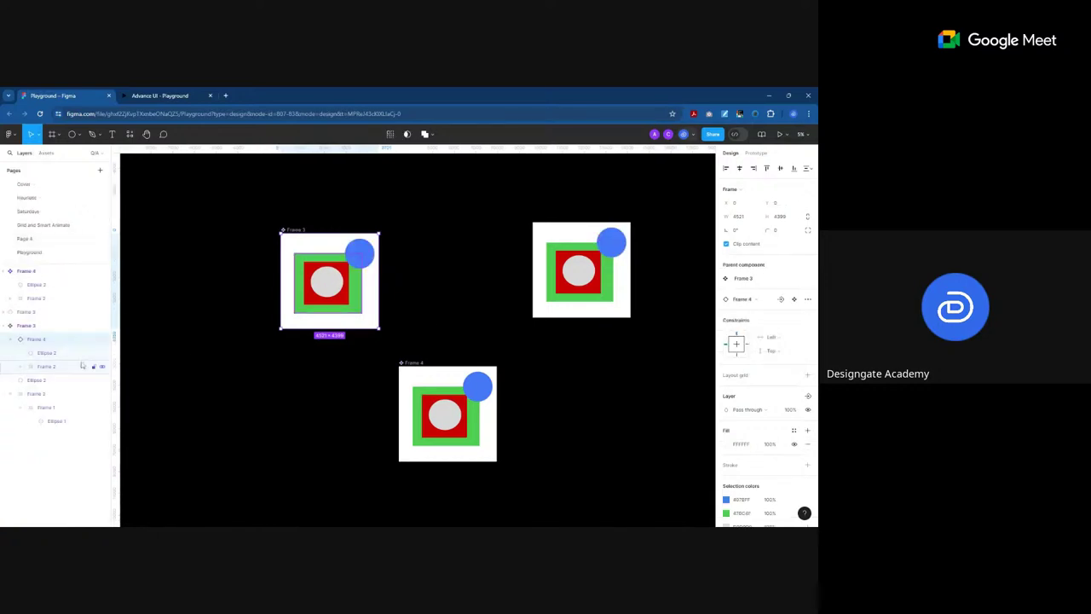
left_click(34, 329)
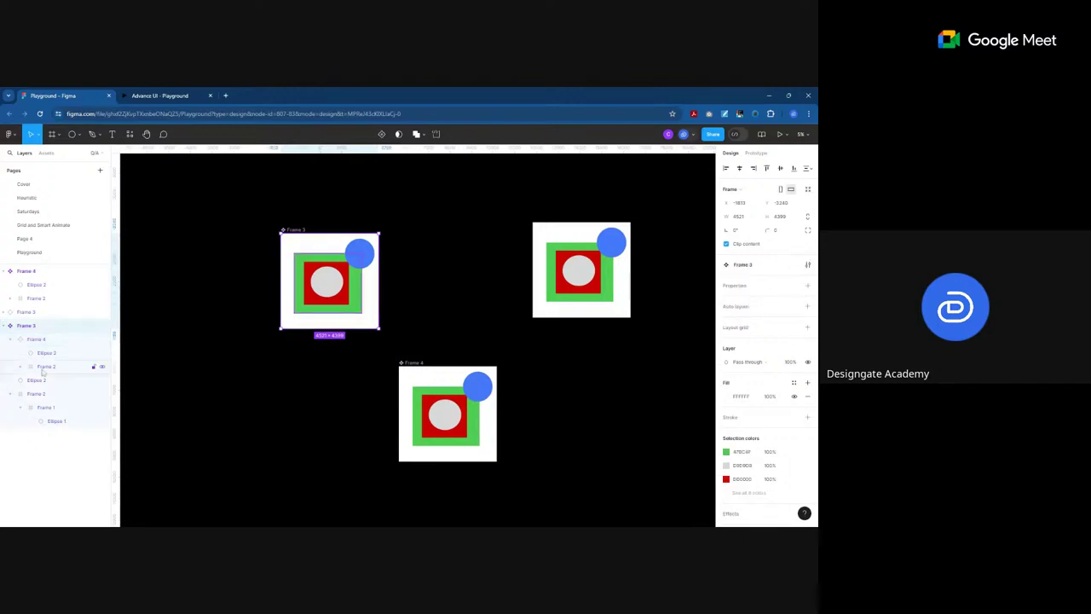
left_click(26, 339)
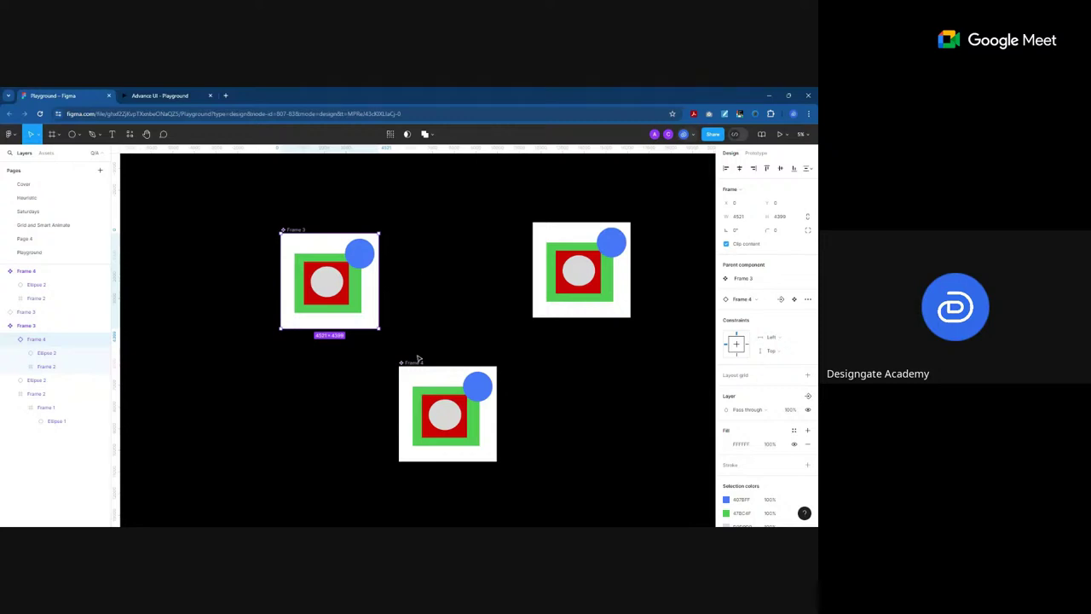
left_click_drag(329, 292, 332, 315)
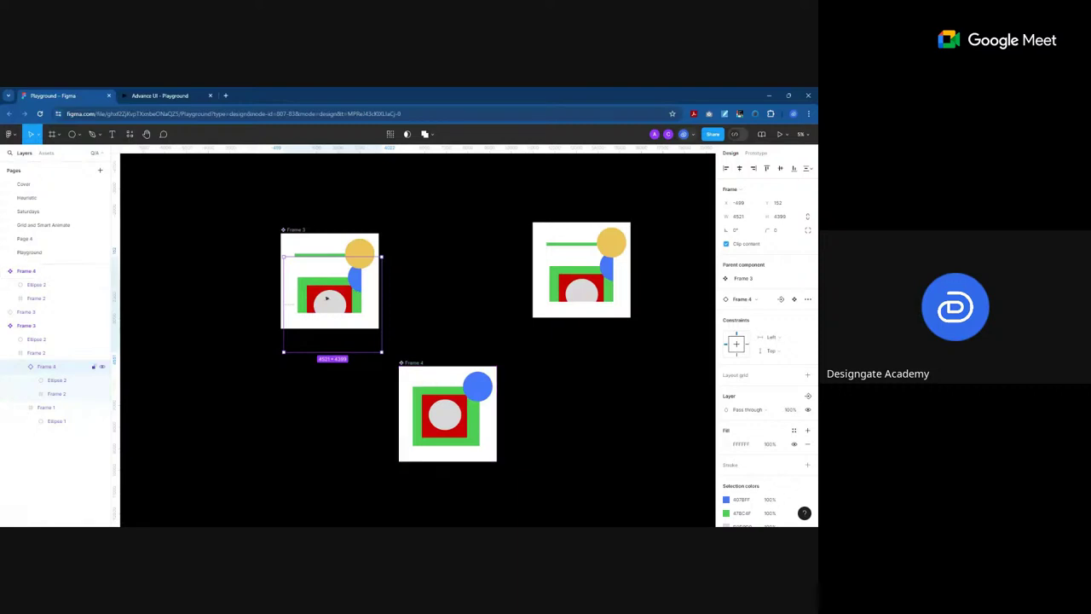
key("ctrl+x")
key("ctrl+v")
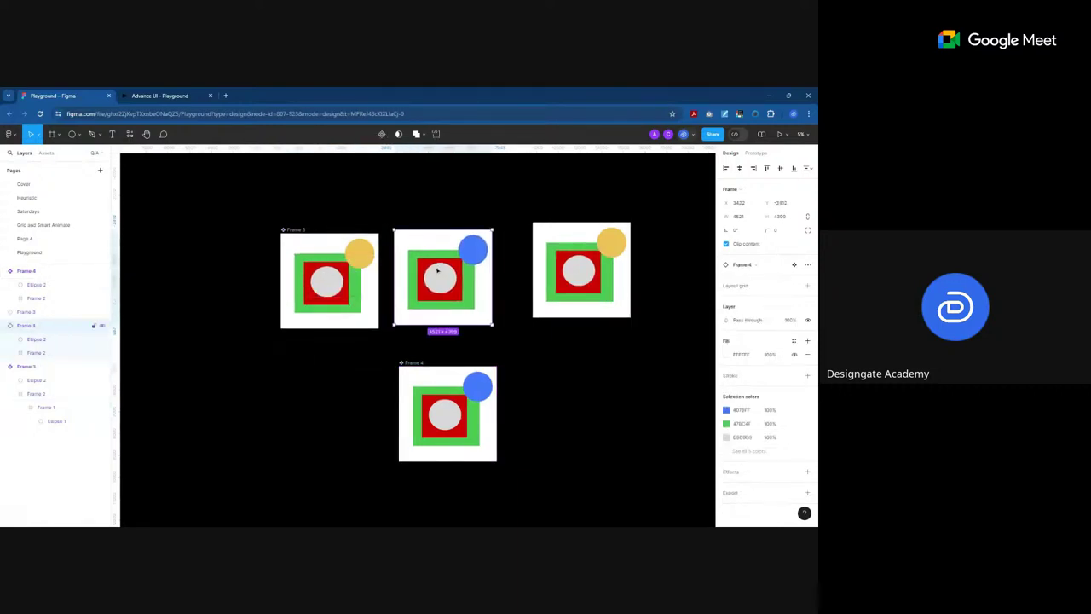
key("Delete")
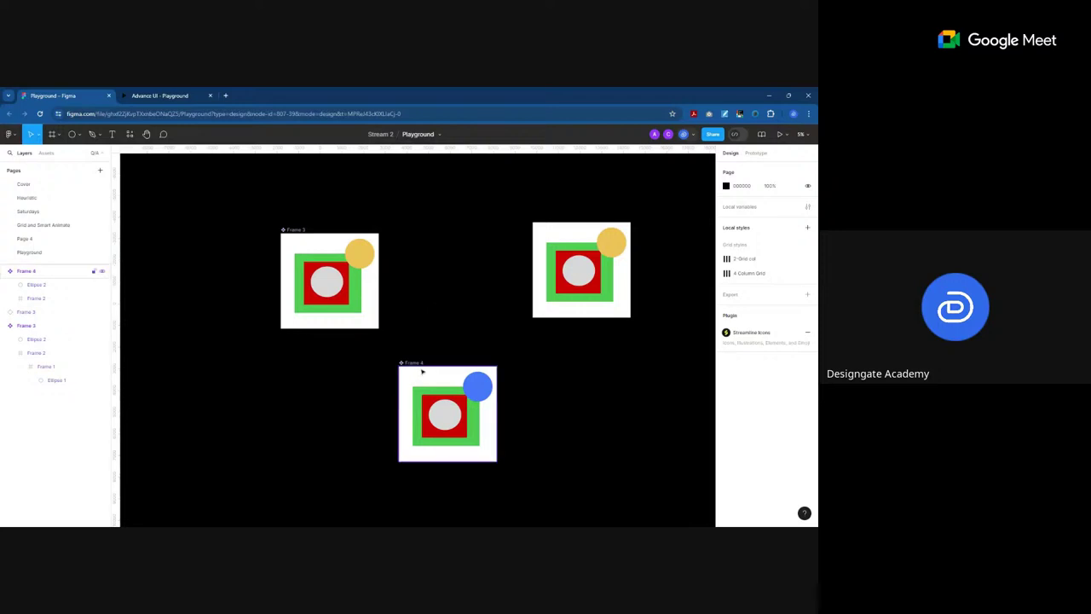
Step: Reposition the standalone blue-circle Frame 4, then delete it
left_click_drag(418, 364, 399, 234)
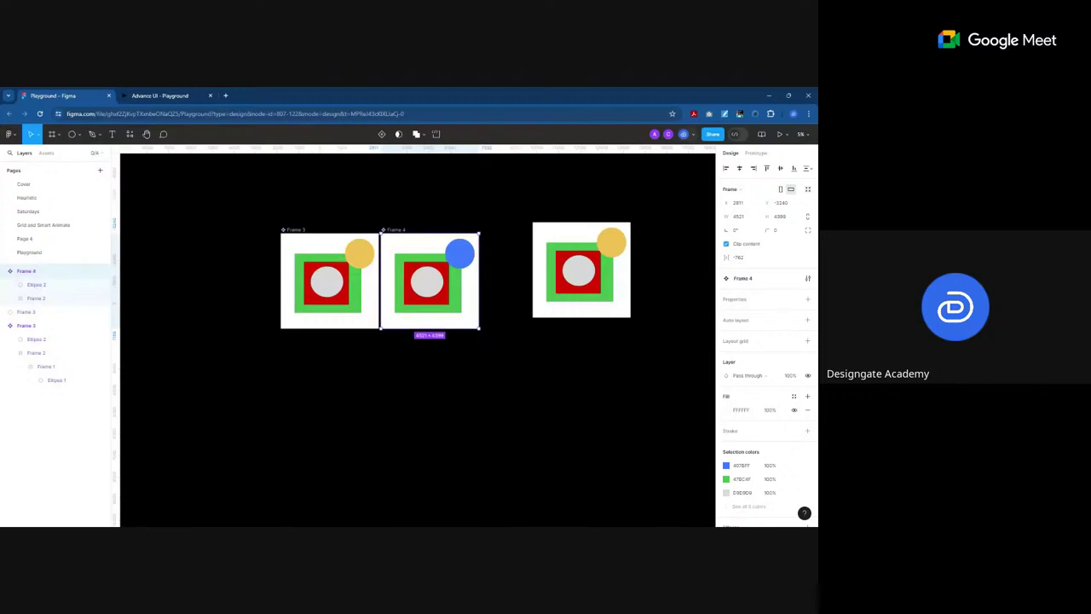
left_click(295, 231)
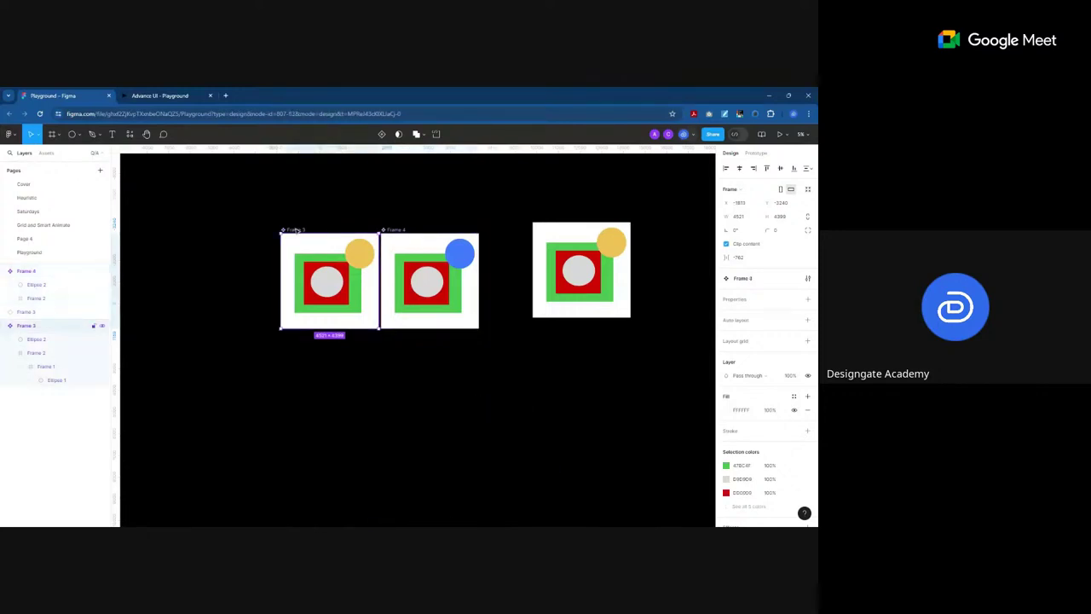
left_click(401, 232)
left_click_drag(401, 231, 432, 328)
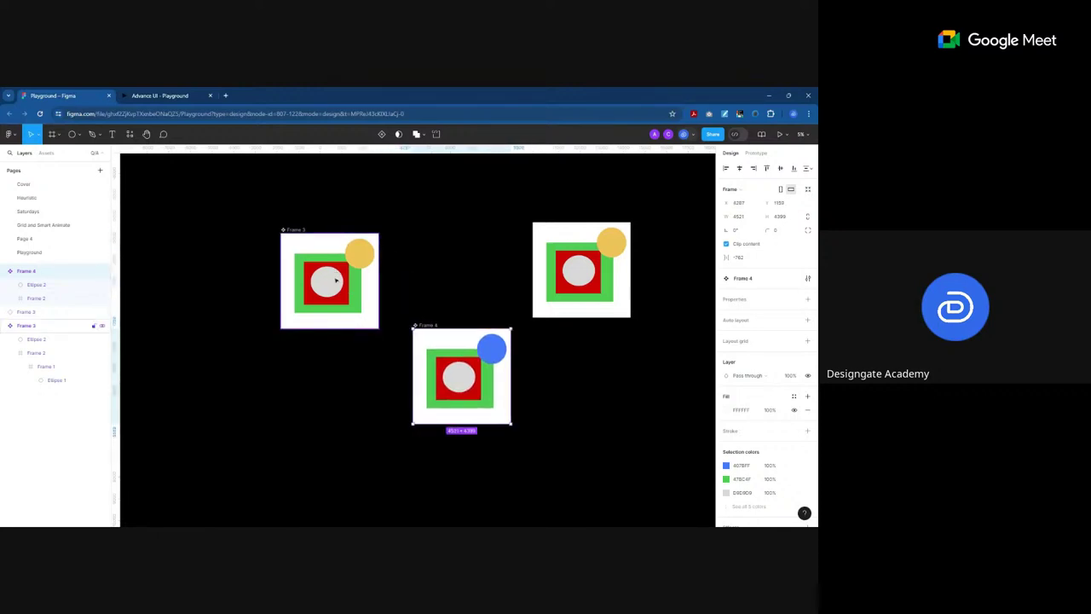
scroll(304, 240, "up", 2)
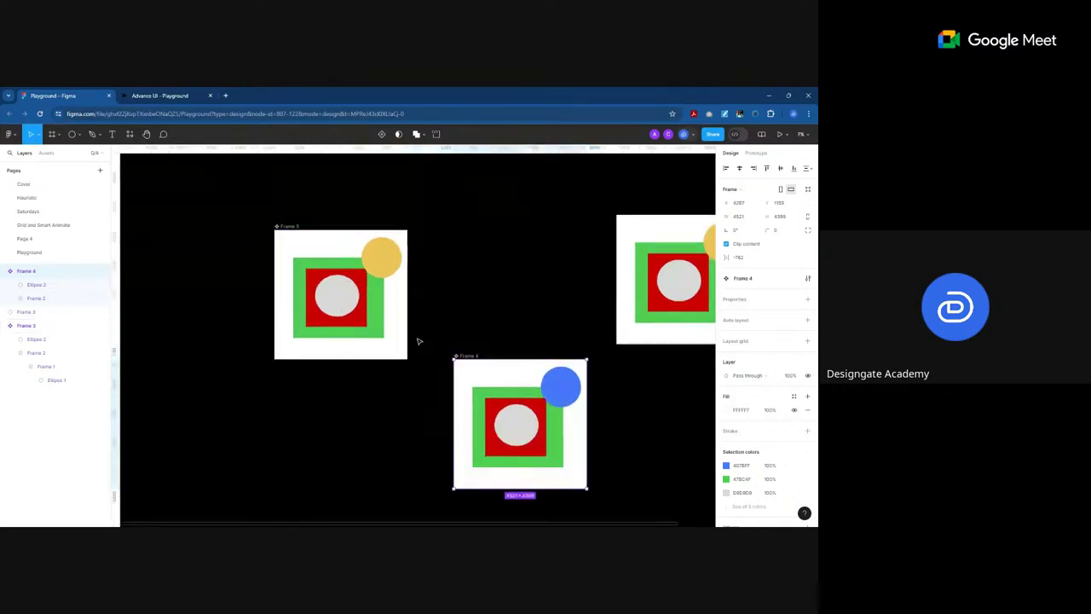
key("Delete")
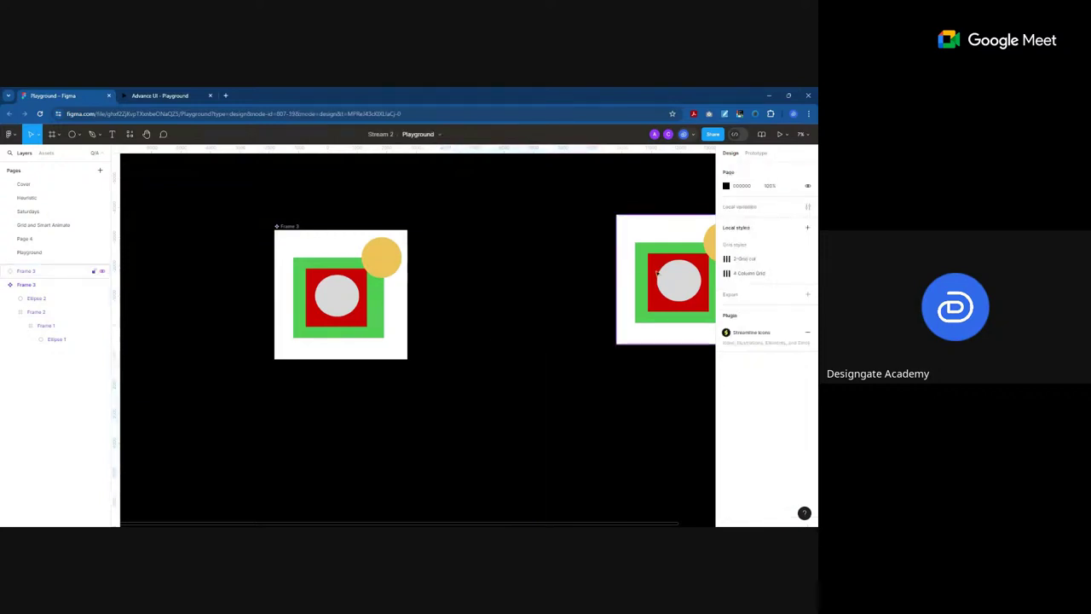
Step: Bring the right Frame 3 copy closer and try resizing the red Frame 1, undoing it
left_click_drag(662, 272, 489, 298)
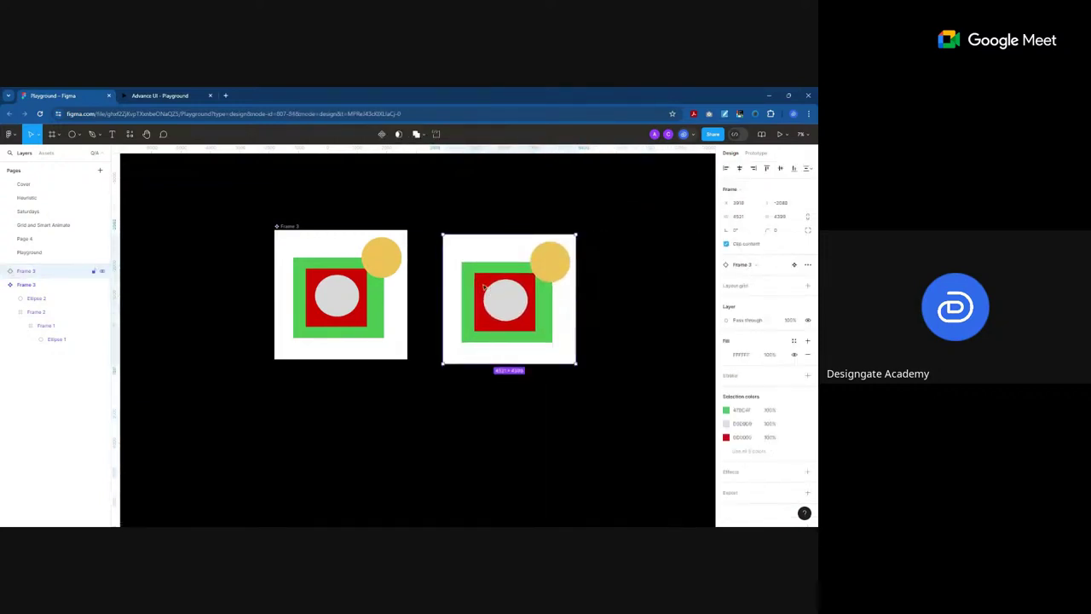
scroll(341, 283, "up", 2)
left_click(332, 288)
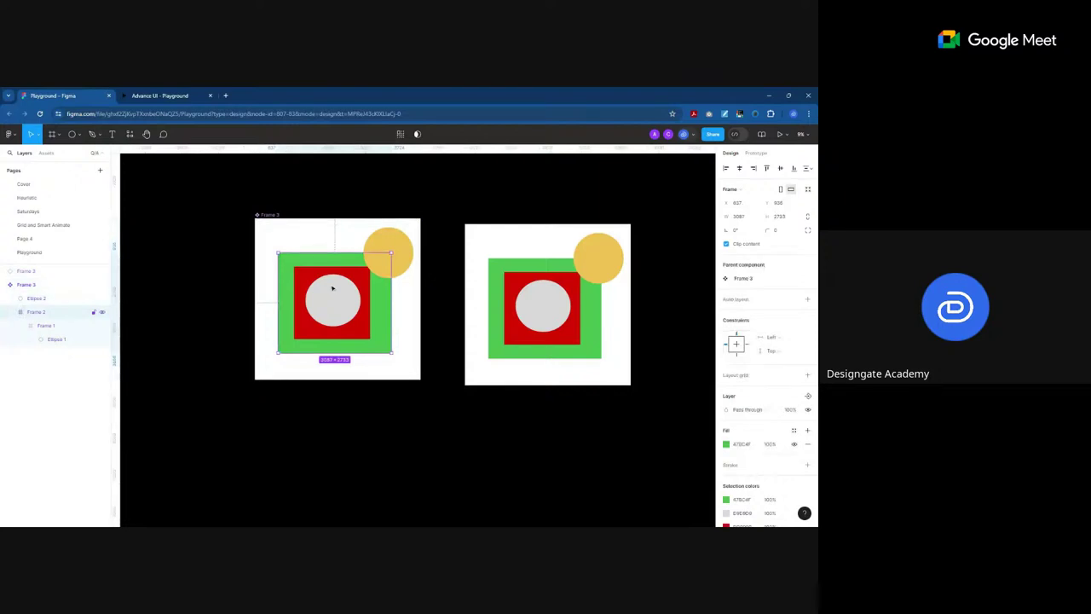
double_click(332, 288)
left_click_drag(370, 339, 330, 299)
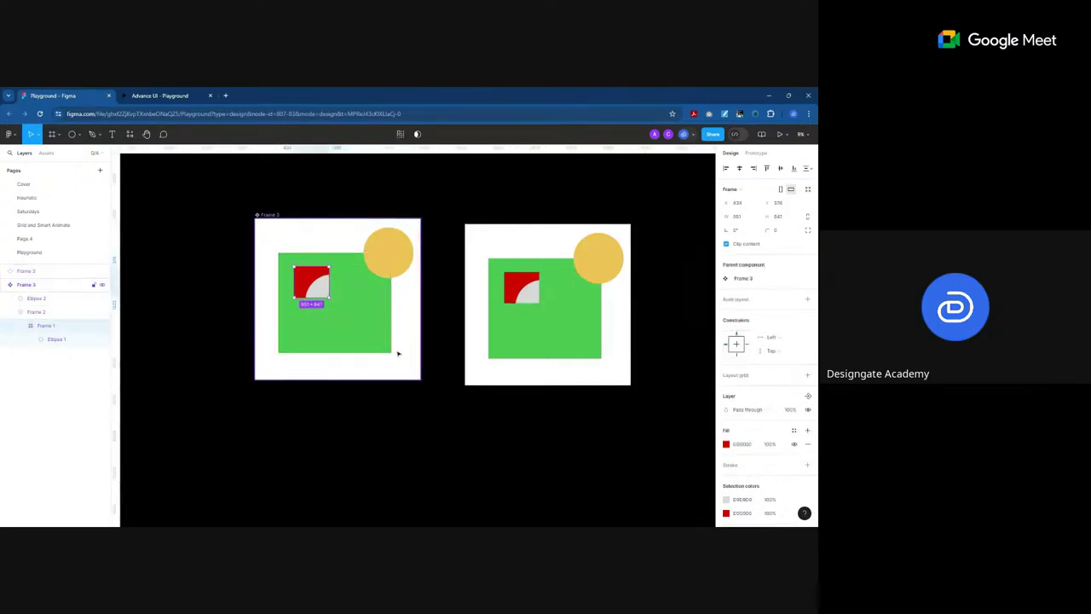
key("ctrl+z")
left_click(401, 443)
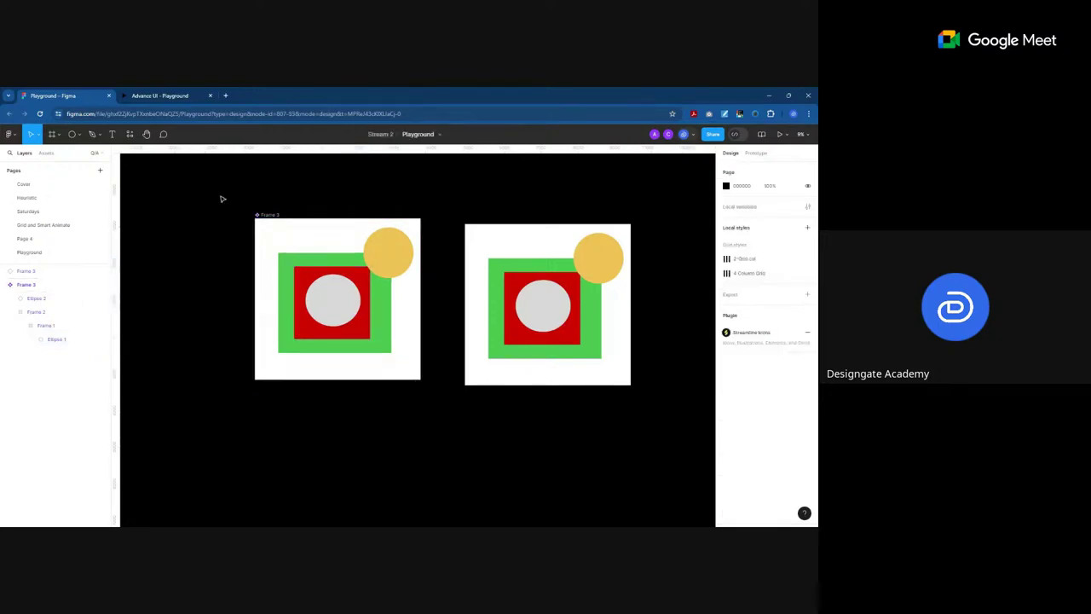
Step: Duplicate Frame 3 below the original and move the top-left Frame 3 further left
left_click_drag(222, 199, 594, 406)
scroll(578, 320, "down", 1)
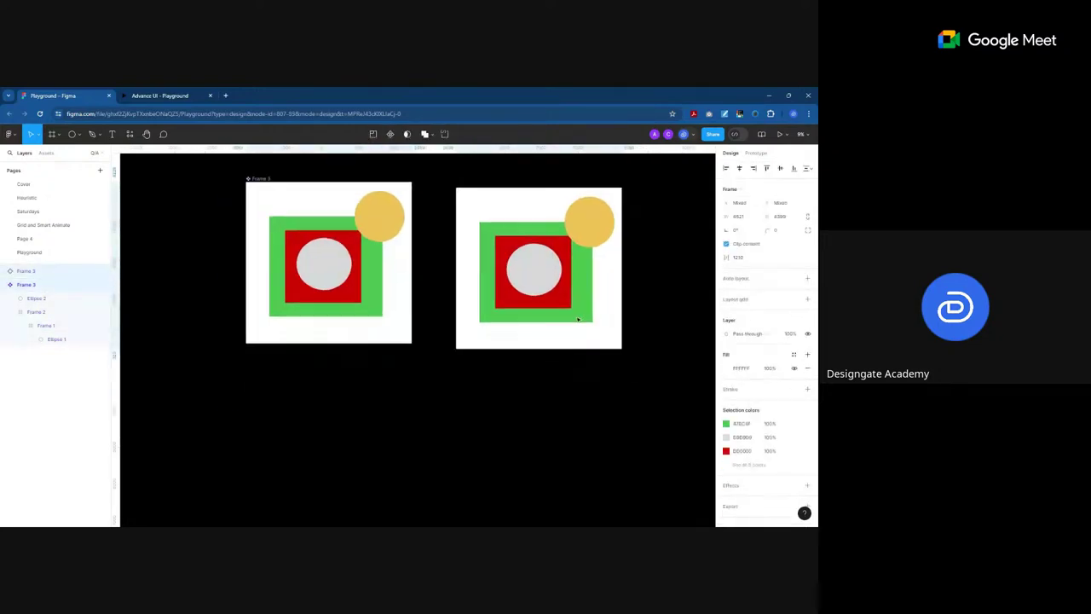
left_click(398, 393)
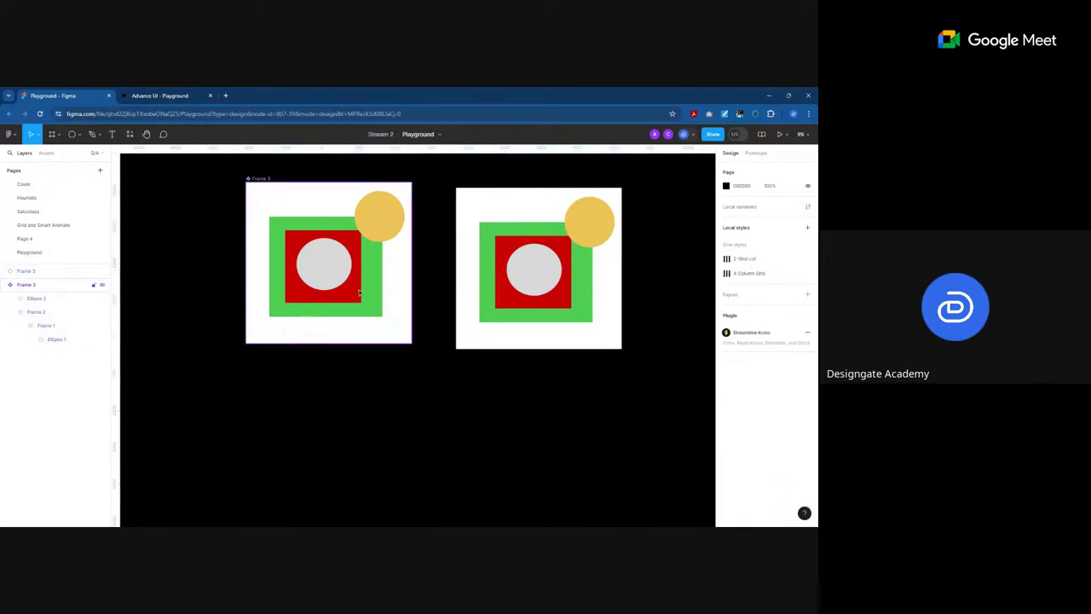
scroll(429, 312, "down", 2)
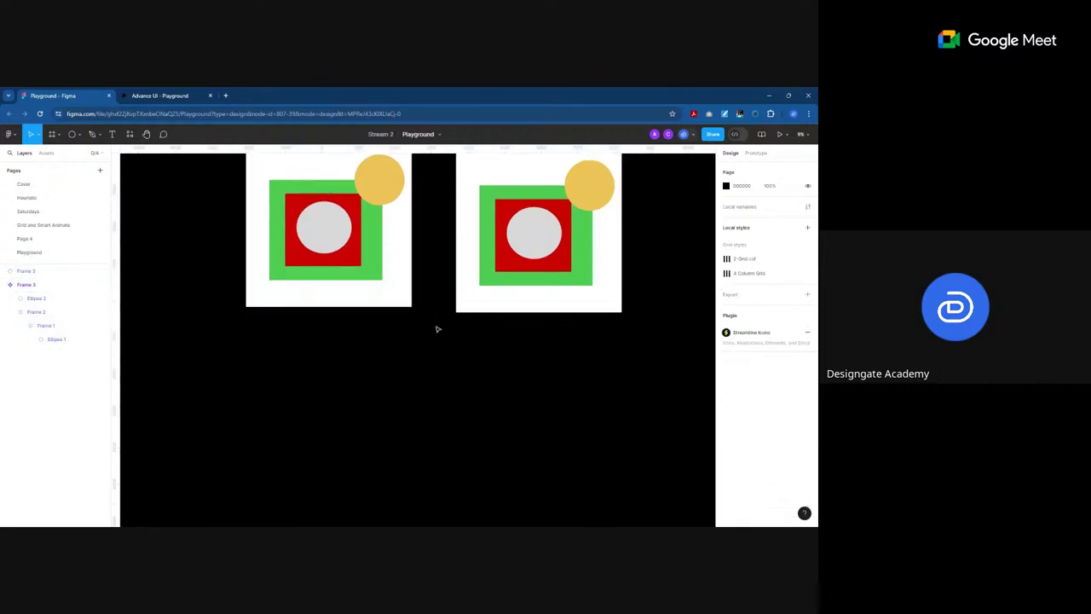
scroll(435, 327, "down", 2)
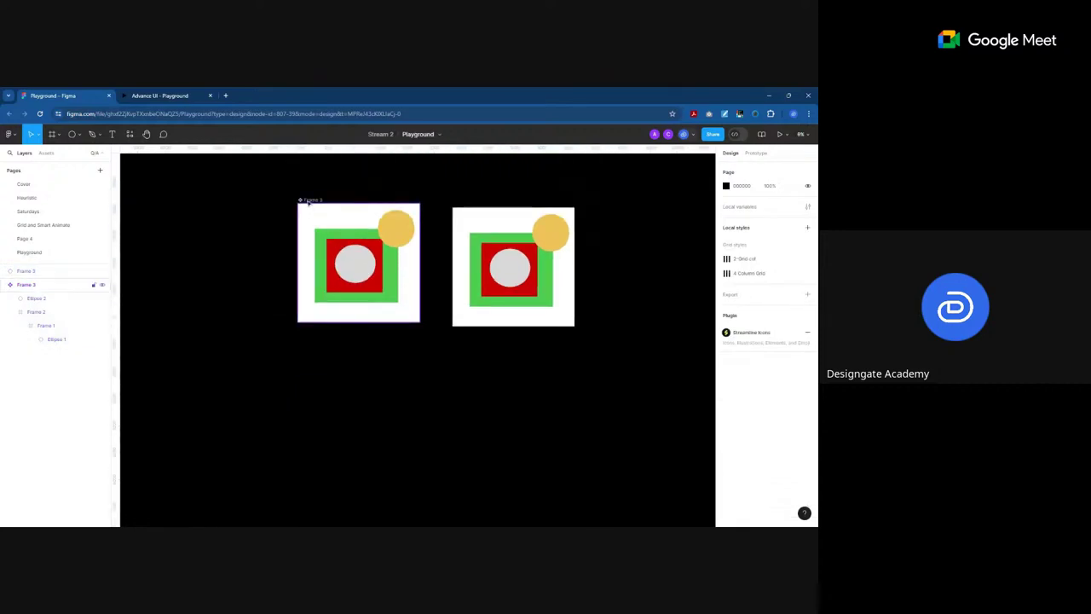
left_click_drag(308, 201, 308, 372)
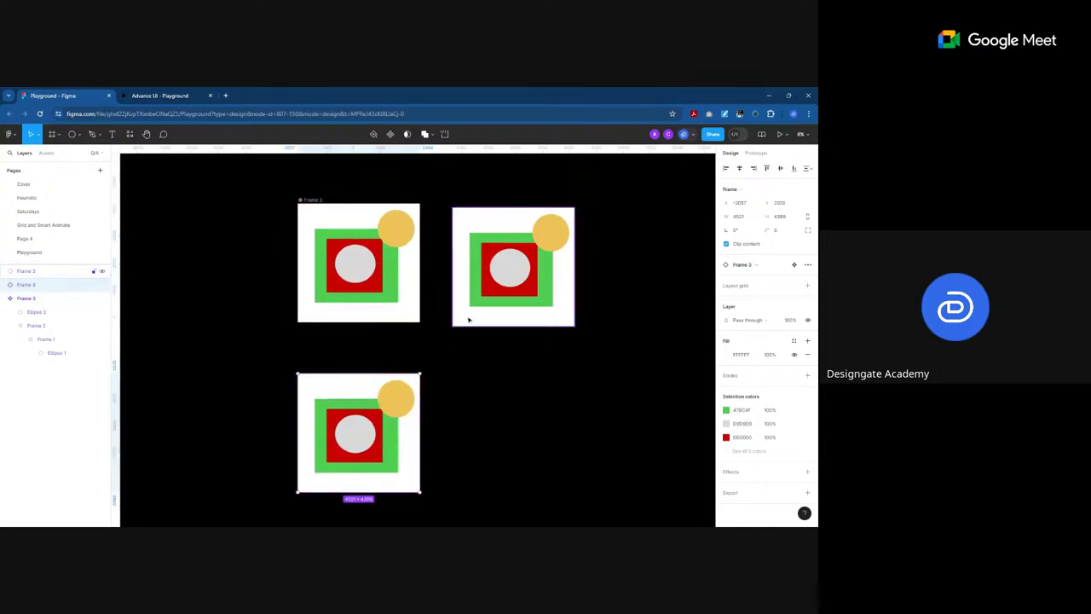
scroll(465, 365, "down", 2)
scroll(465, 366, "up", 1)
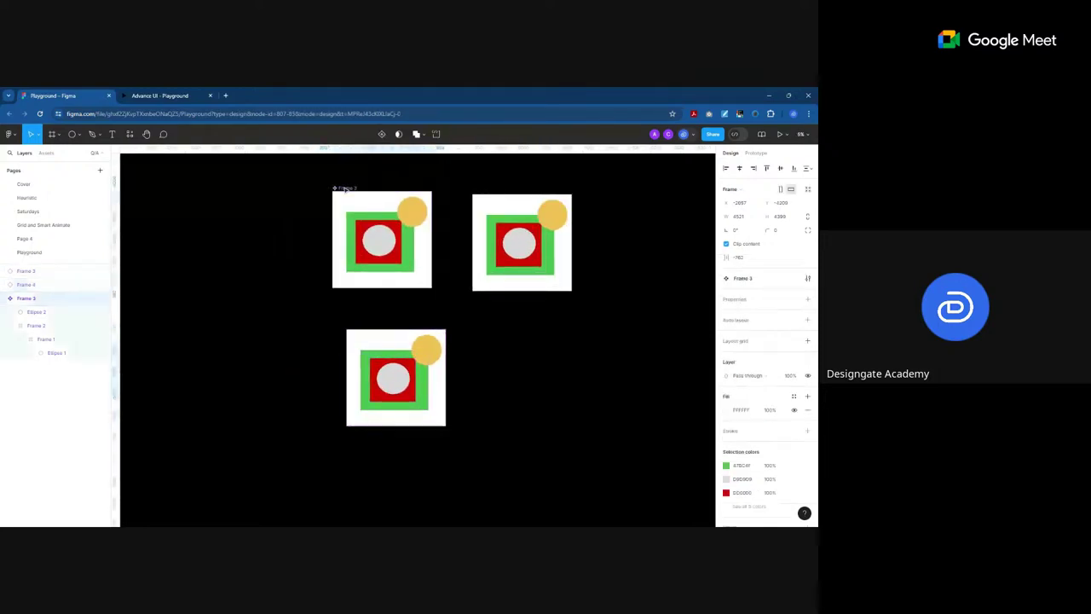
left_click_drag(345, 189, 238, 189)
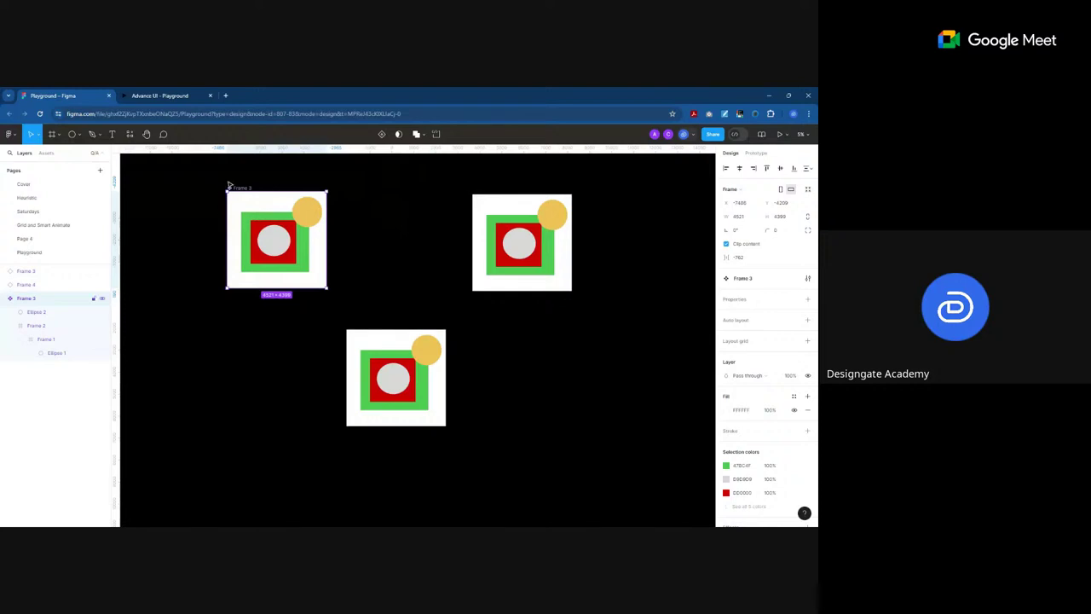
scroll(227, 181, "up", 3)
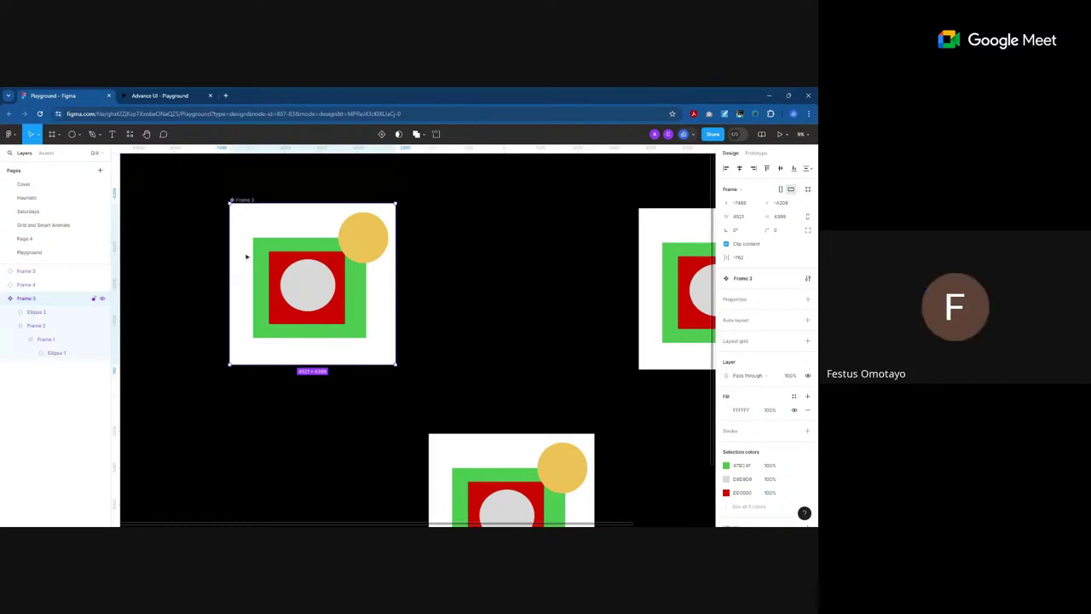
Step: Zoom out and align the lower Frame 3 copy directly under the right-hand copy
scroll(246, 256, "down", 1)
scroll(243, 256, "down", 4)
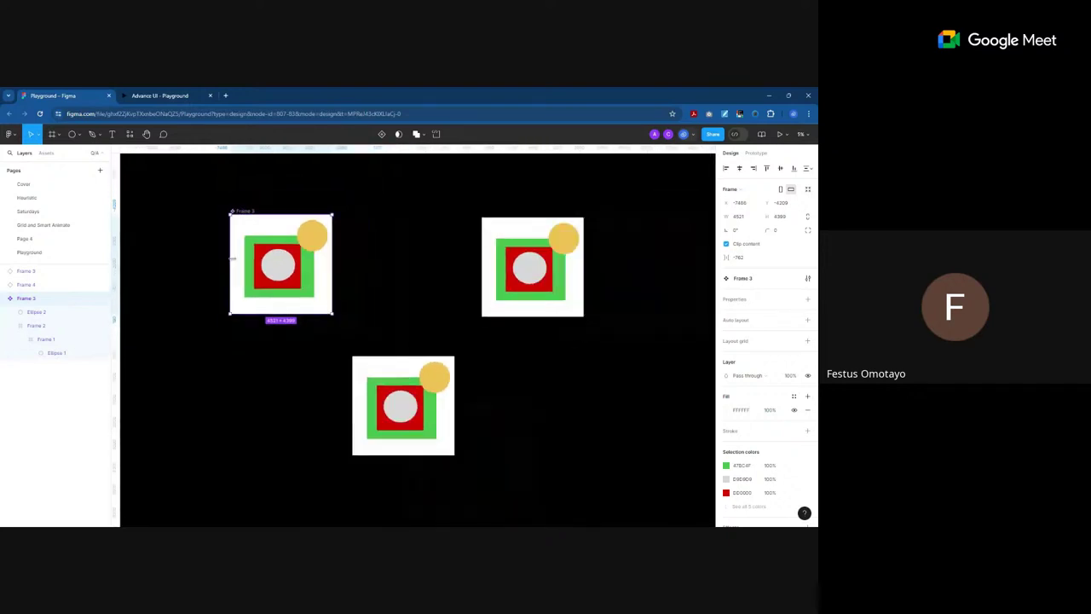
left_click_drag(378, 365, 509, 340)
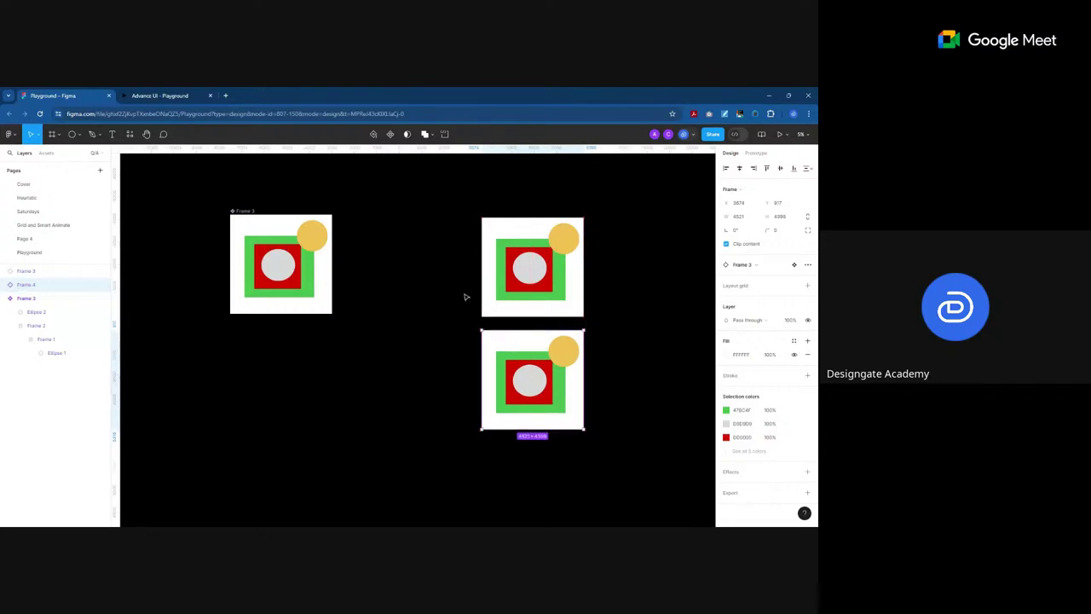
left_click(404, 288)
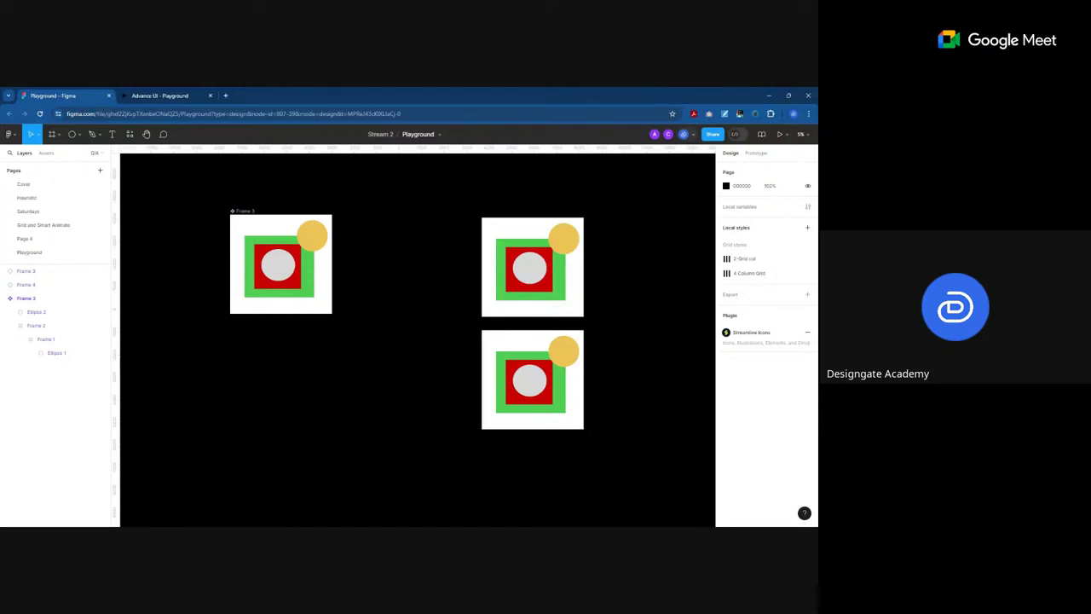
Step: Draw a new small Frame 5 with a grey circle inside it
left_click(58, 137)
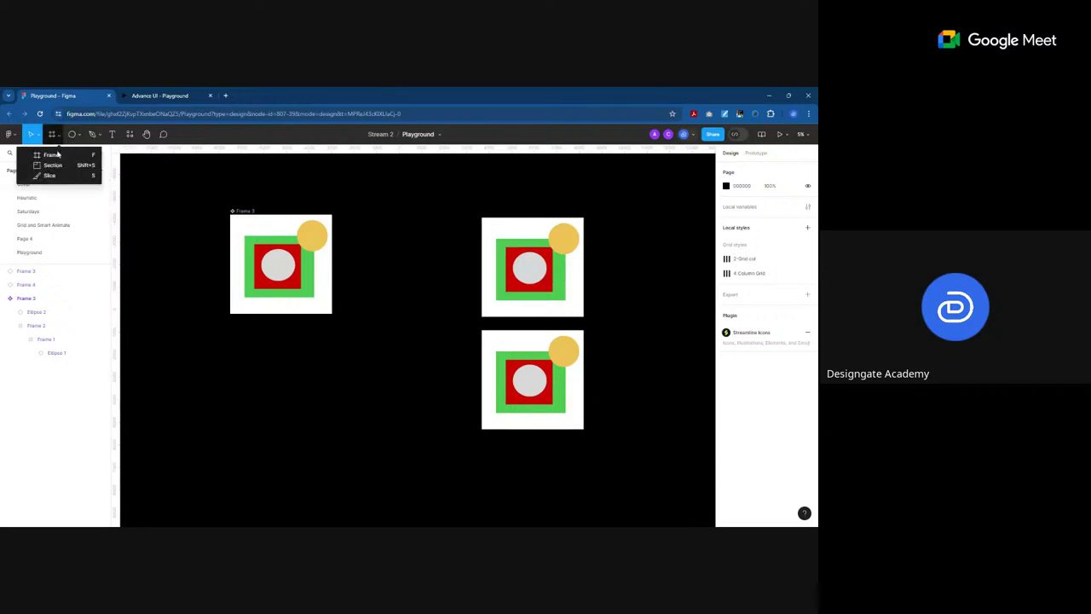
left_click(53, 154)
left_click_drag(223, 356, 250, 393)
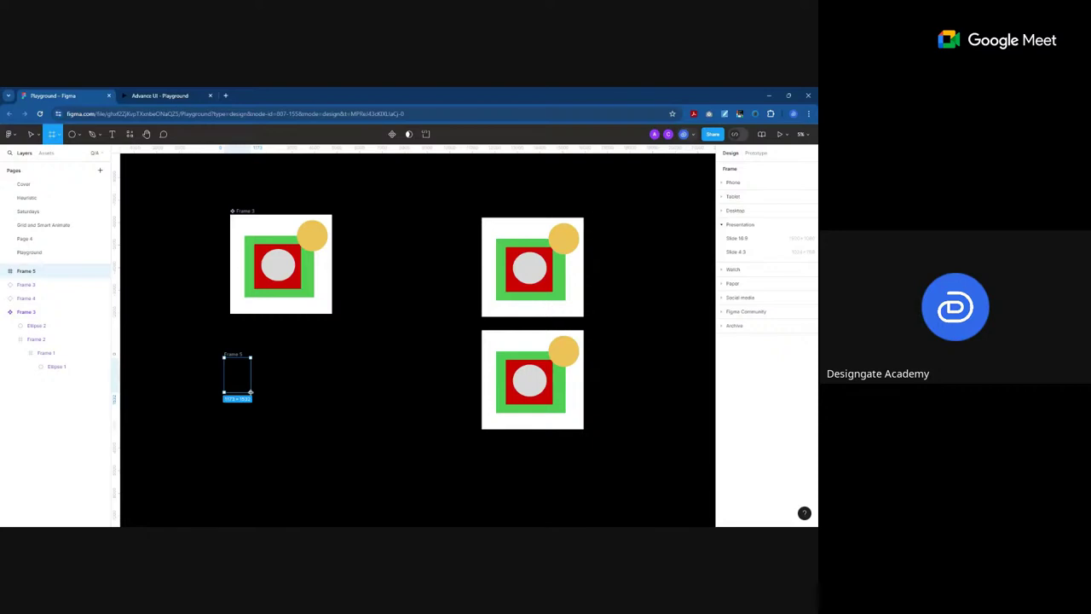
left_click_drag(251, 393, 272, 397)
key("o")
mouse_move(236, 366)
left_mouse_down()
mouse_move(263, 394)
mouse_move(195, 338)
left_mouse_up()
Step: Turn Frame 5 into a component and place an instance of it beside the original
left_click(236, 356)
key("ctrl+alt+k")
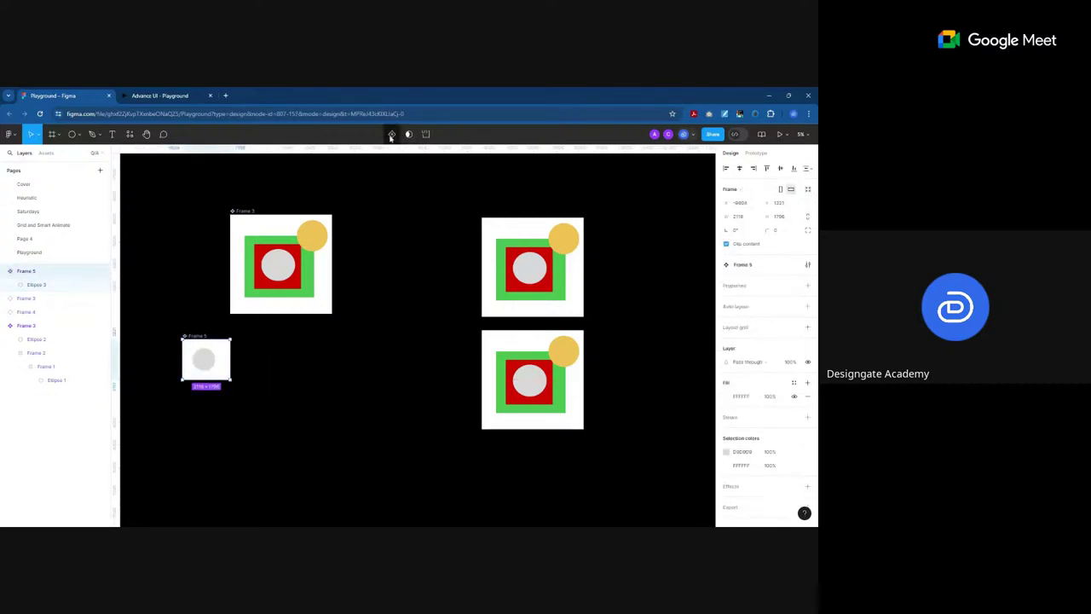
left_click(46, 153)
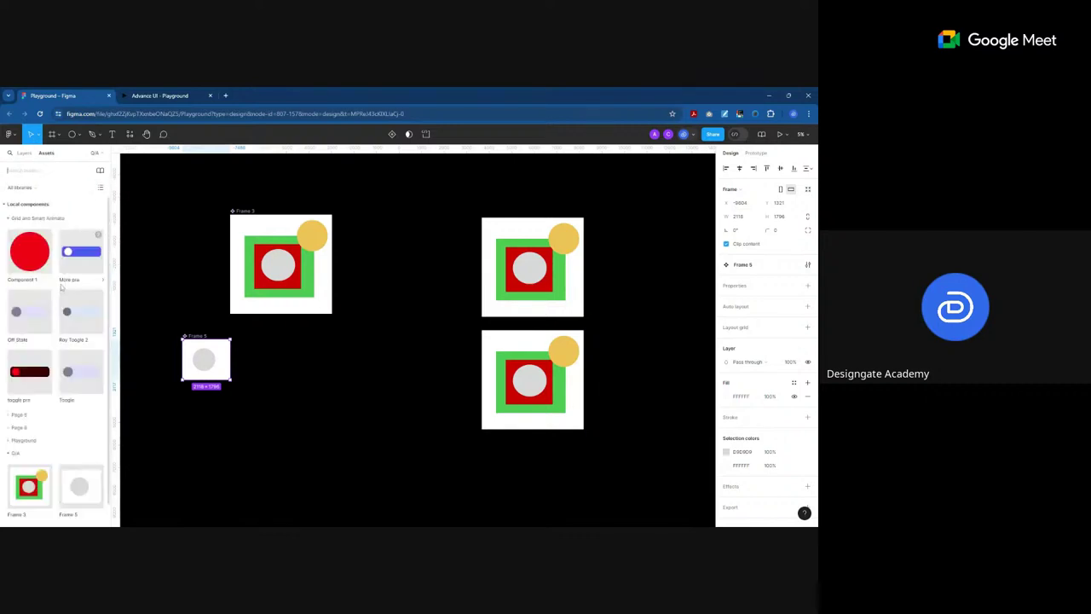
left_click_drag(79, 486, 290, 368)
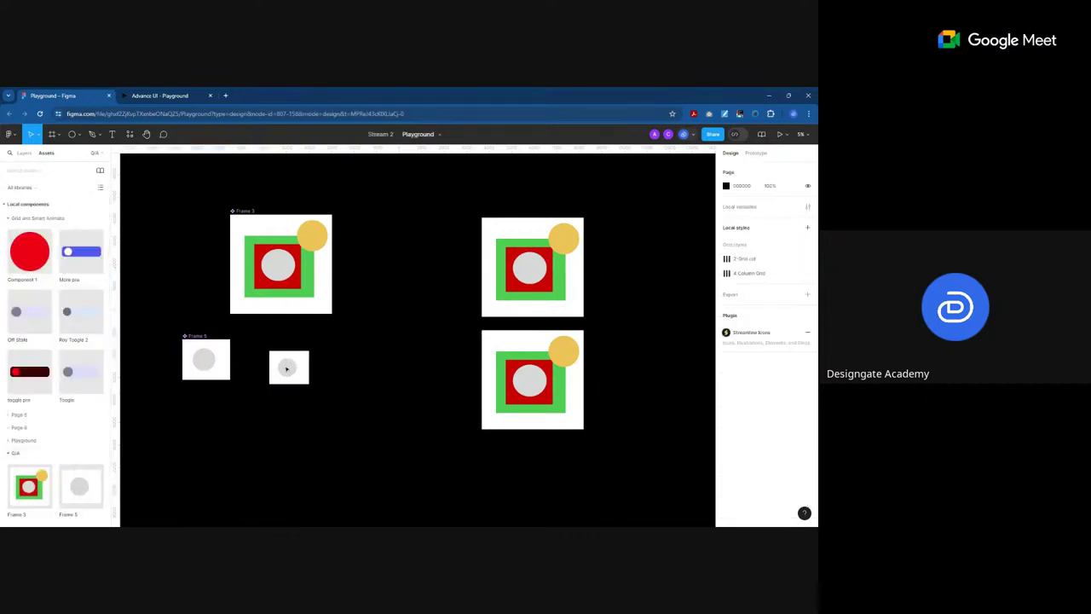
Step: Add 'Hello Its Me' text beside the Frame 5 instance and scale it up
key("t")
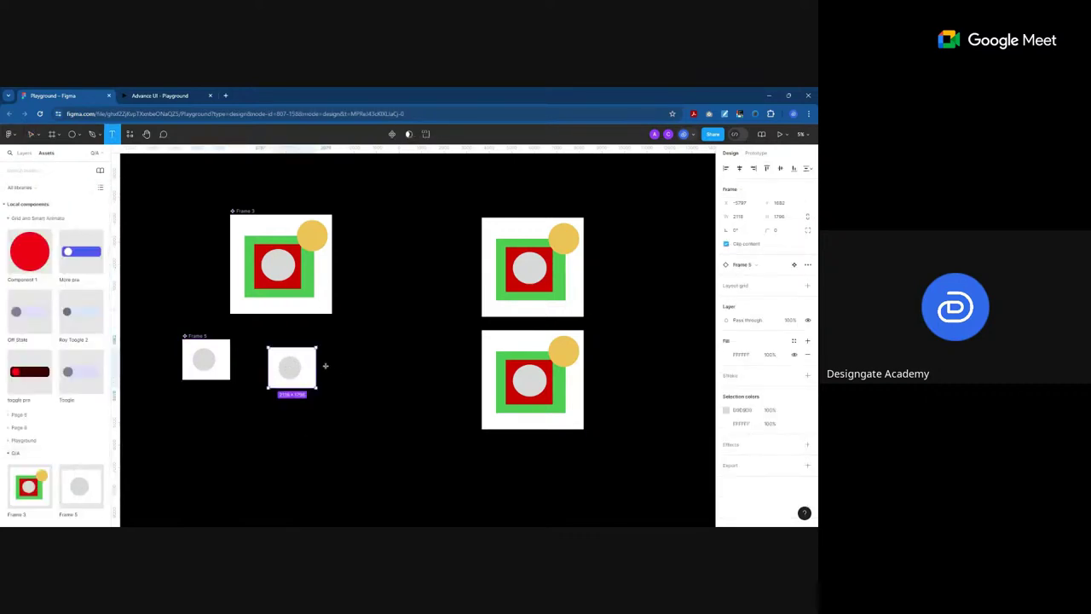
left_click(324, 365)
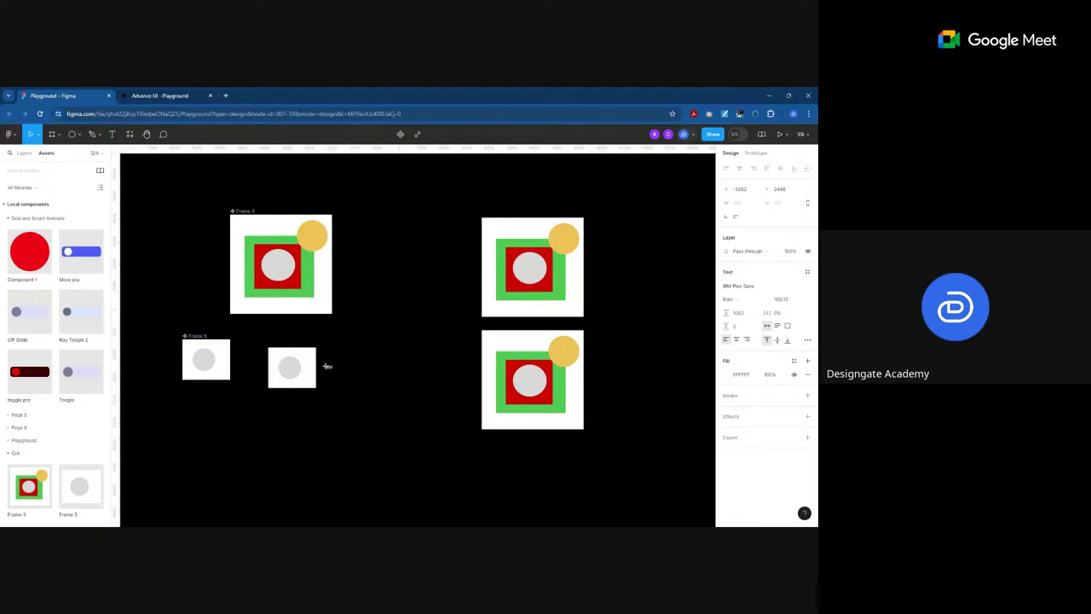
key("Escape")
key("k")
left_click_drag(337, 369, 482, 392)
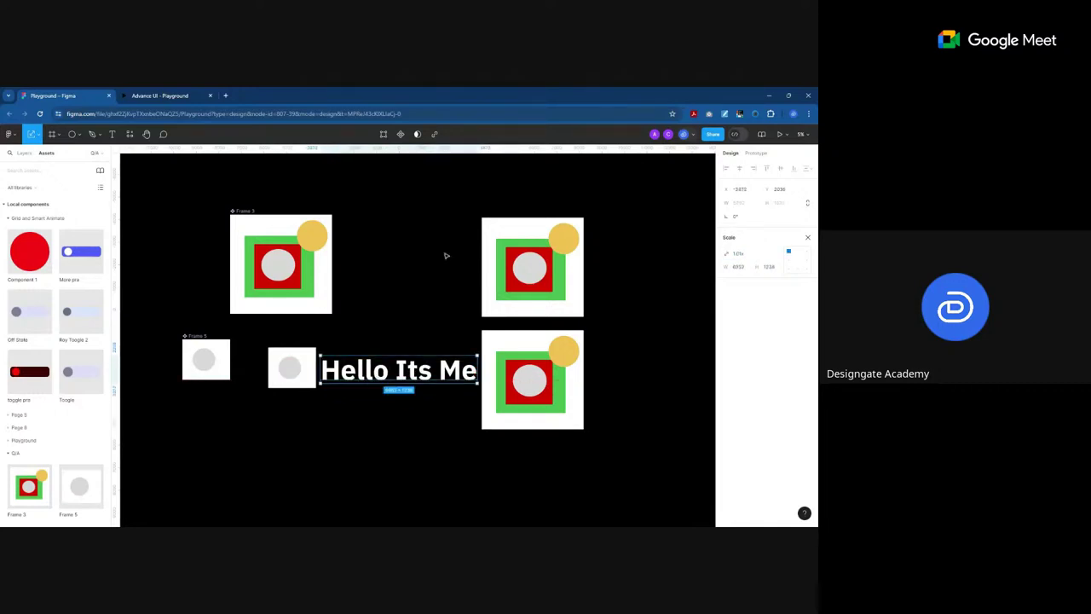
Step: Delete the two right-hand frame copies
left_click(512, 281)
left_click(510, 405, "shift")
key("Delete")
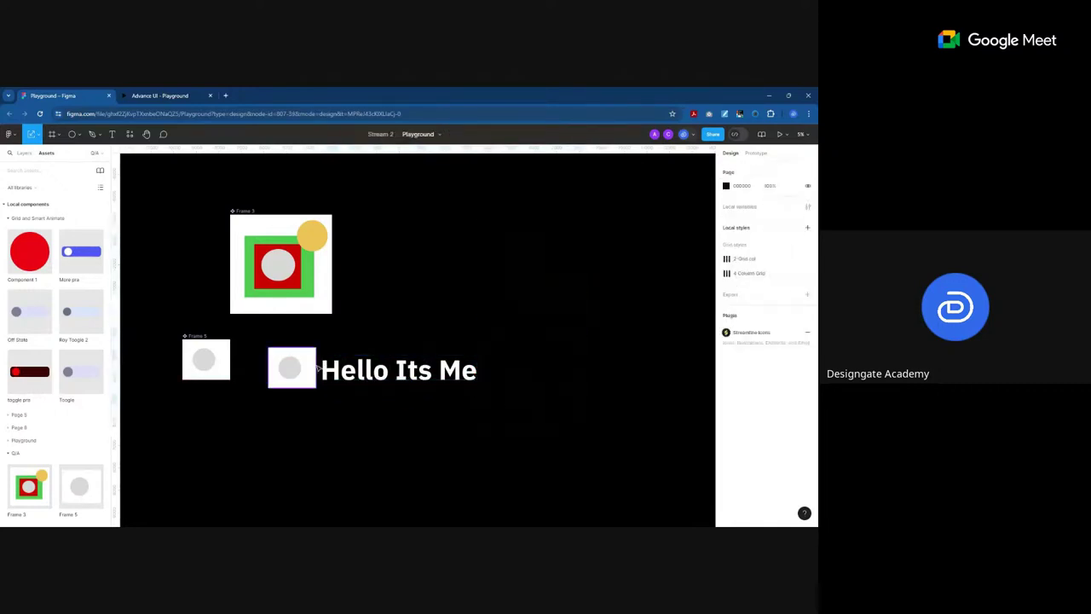
Step: Wrap the instance and text in an auto layout Frame 6, aligned with Frame 3's bottom
left_click_drag(256, 336, 486, 419)
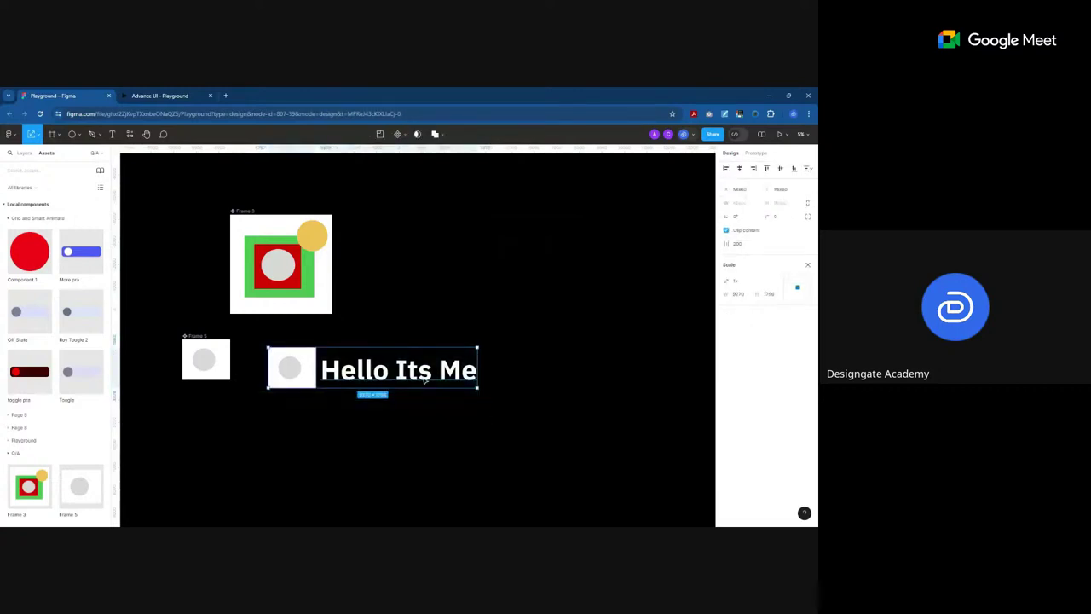
key("shift+Right")
key("shift+Right")
key("shift+Right")
key("shift+Right")
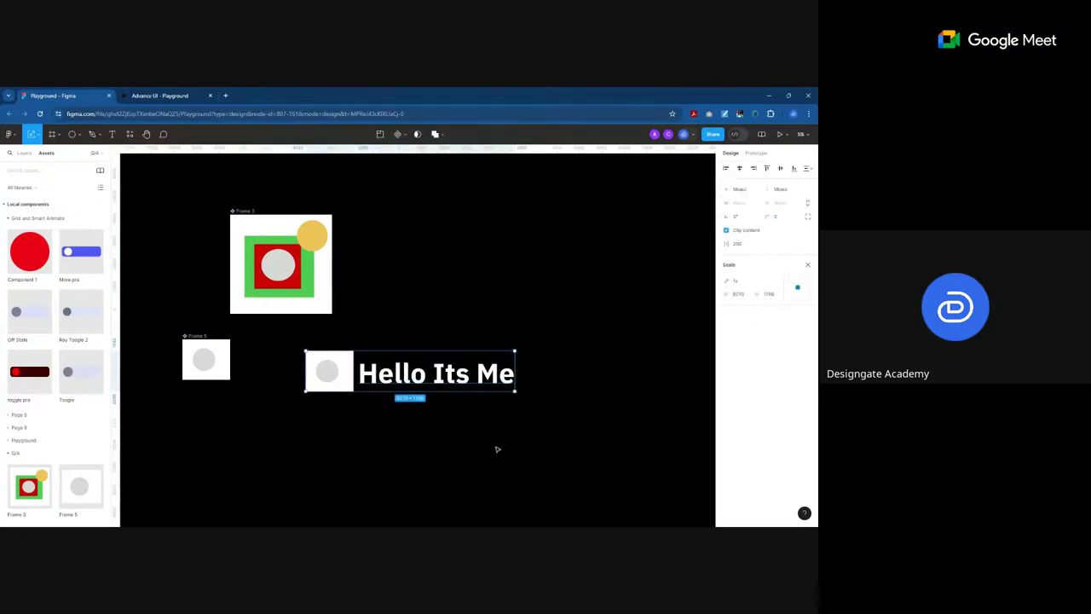
key("shift+a")
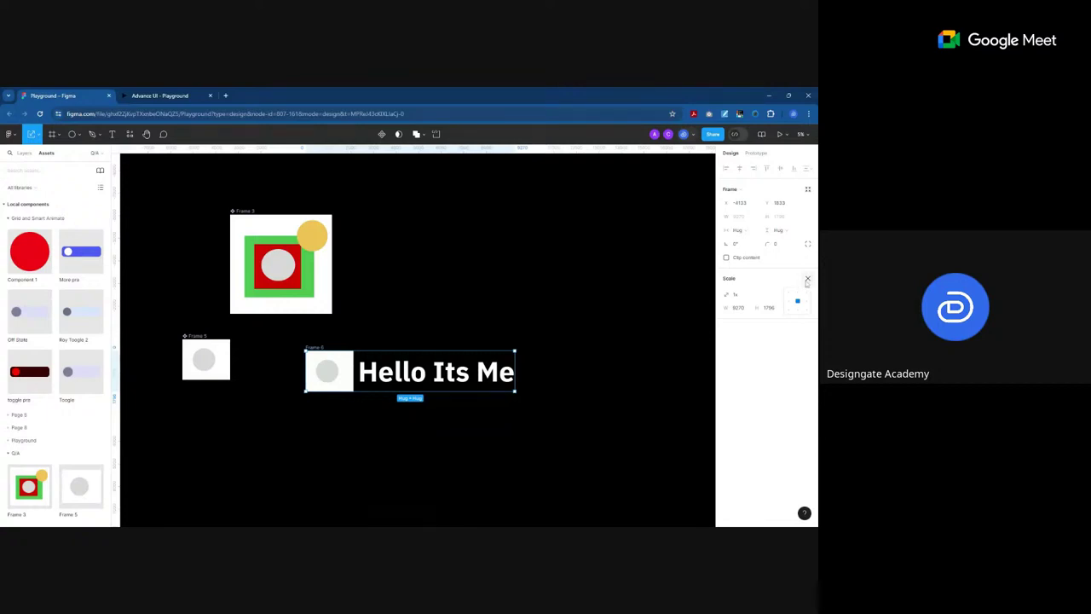
left_click(807, 278)
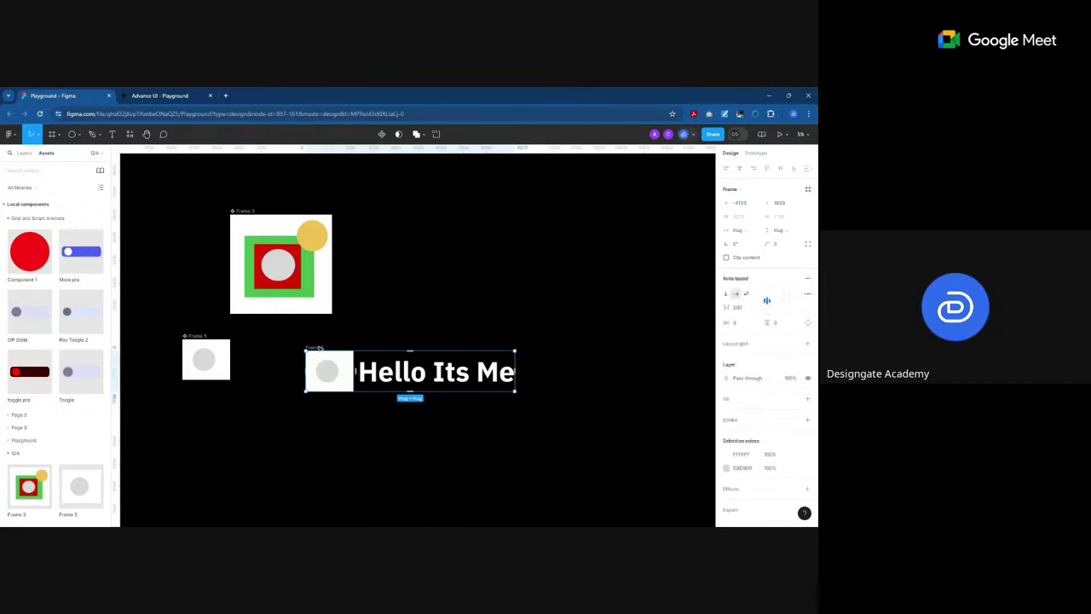
left_click_drag(317, 347, 391, 311)
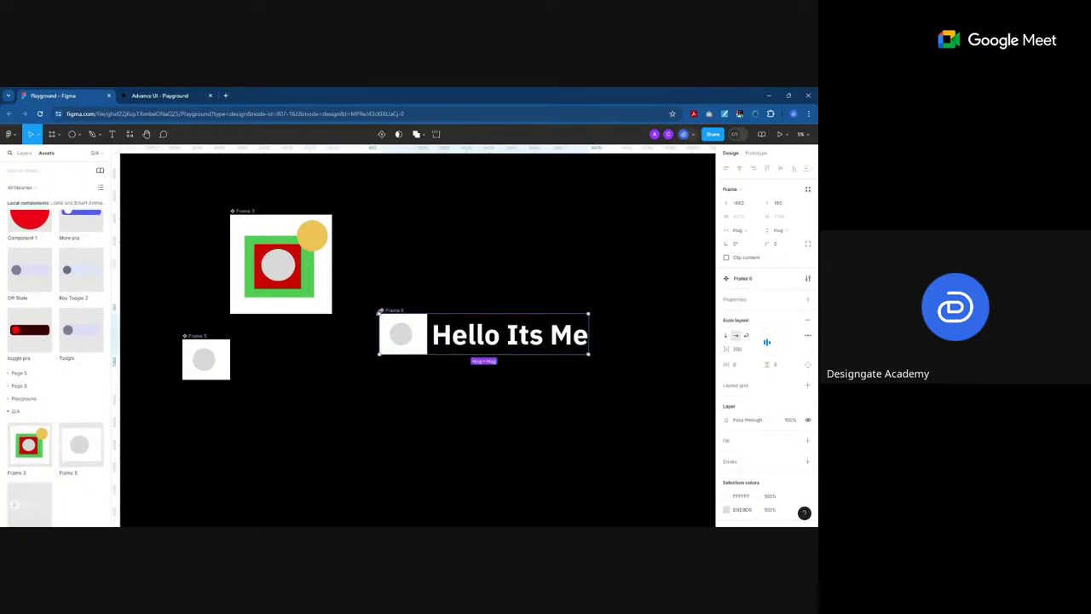
Step: Place a Frame 6 instance below and draw a small circle left of the rows
scroll(62, 411, "down", 1)
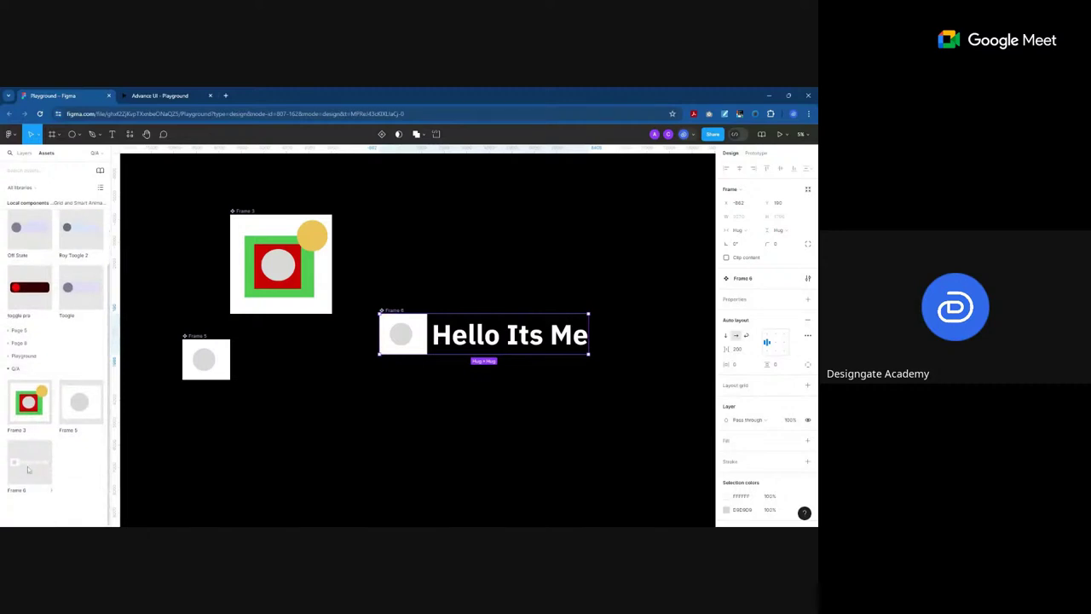
left_click_drag(29, 464, 443, 428)
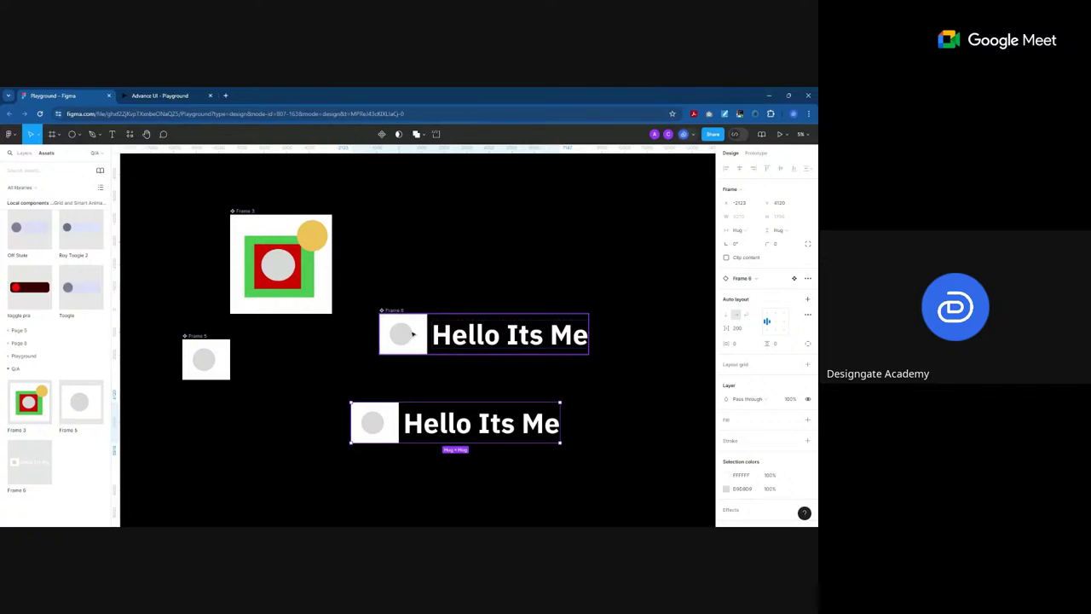
key("o")
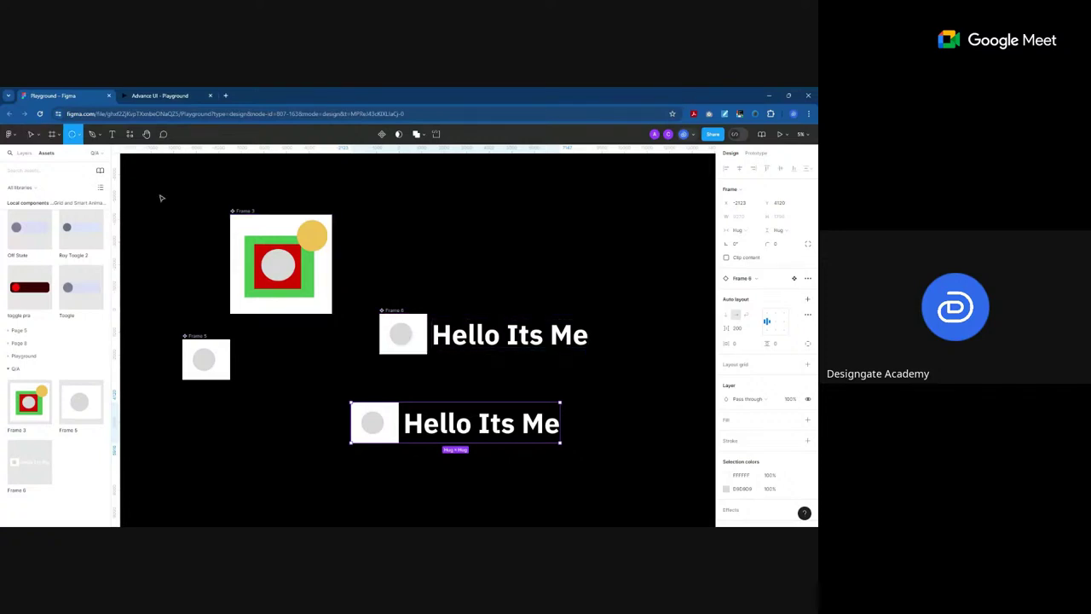
mouse_move(298, 356)
left_mouse_down()
mouse_move(336, 392)
mouse_move(322, 376)
left_mouse_up()
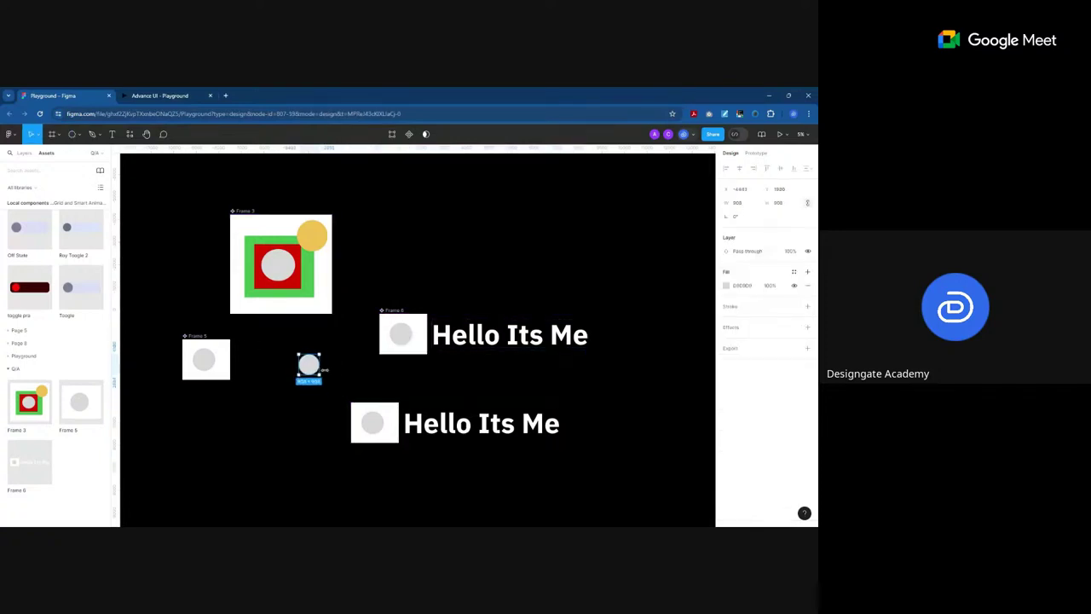
Step: Fill the new circle pink (E3A1A1) and move it below the lower Hello Its Me instance
left_click(726, 285)
left_click(691, 327)
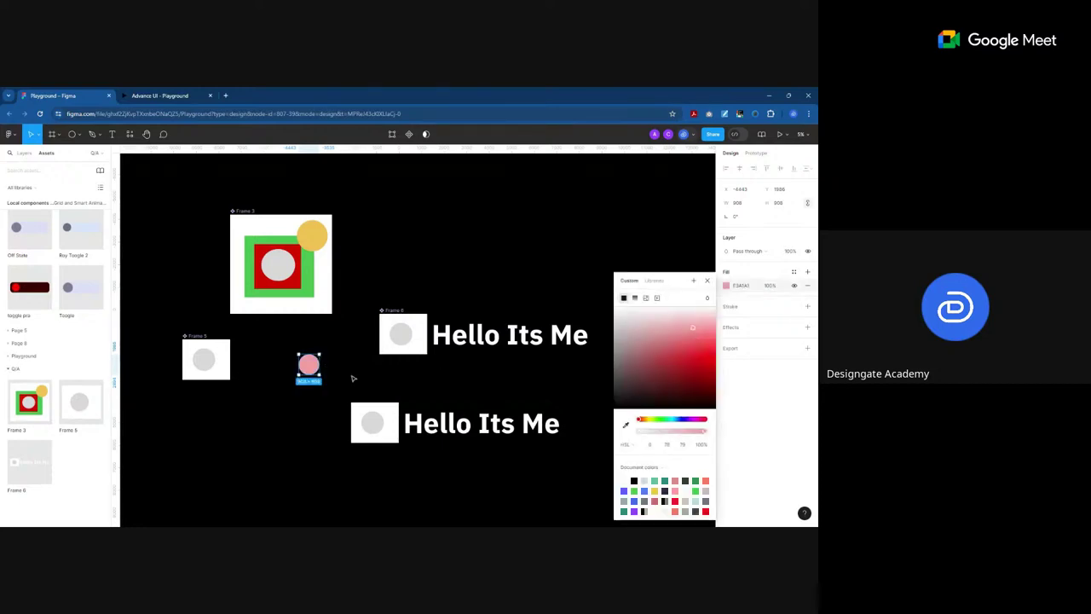
left_click_drag(308, 365, 398, 446)
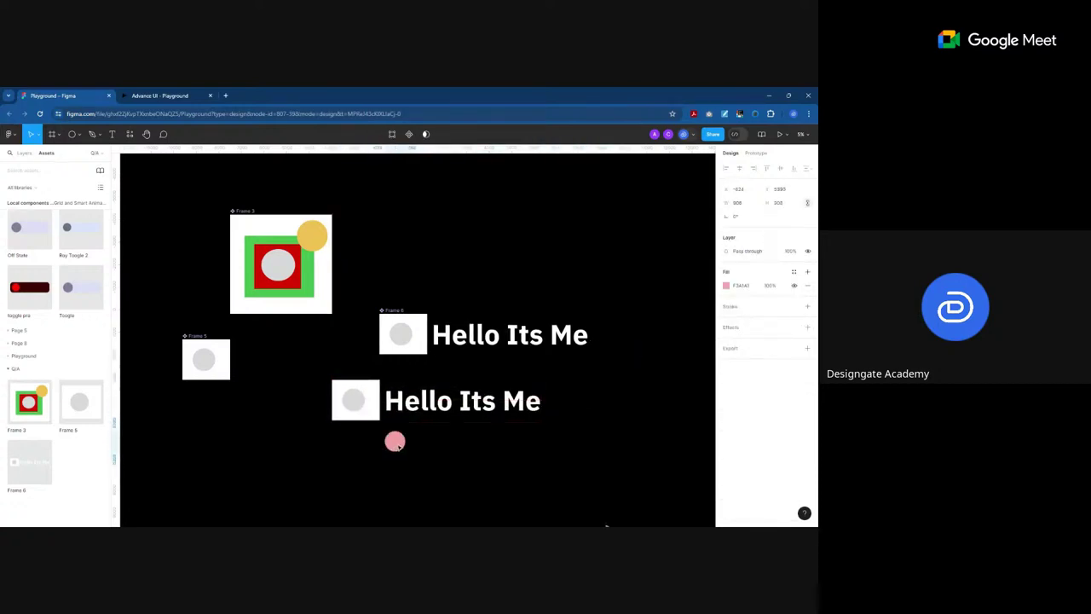
Step: Reselect the lower Hello Its Me instance, undoing an accidental extra copy
left_click(406, 413)
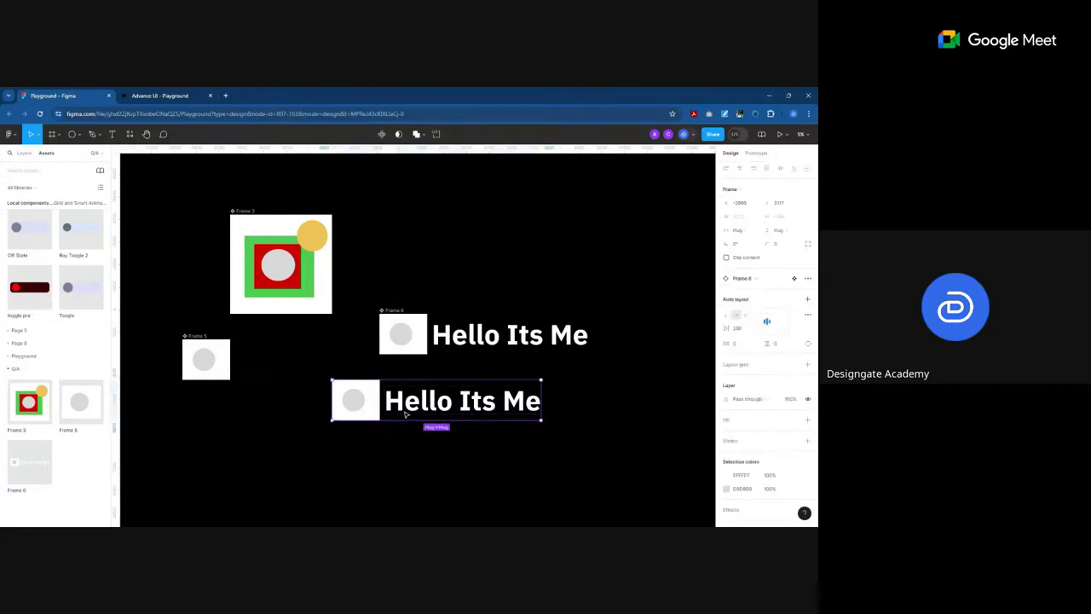
key("Escape")
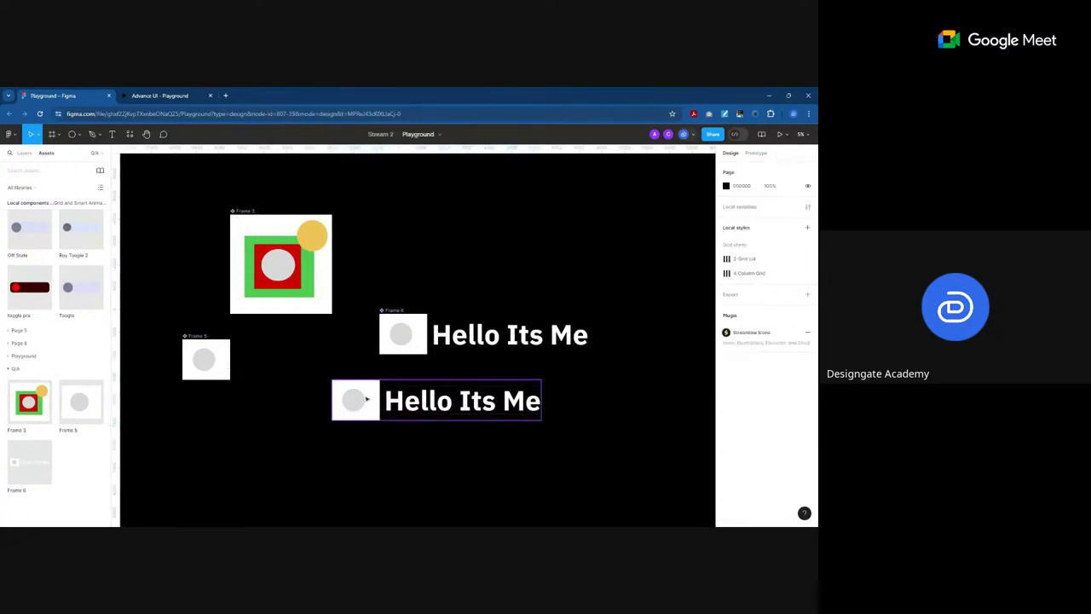
left_click_drag(366, 398, 412, 429)
key("Escape")
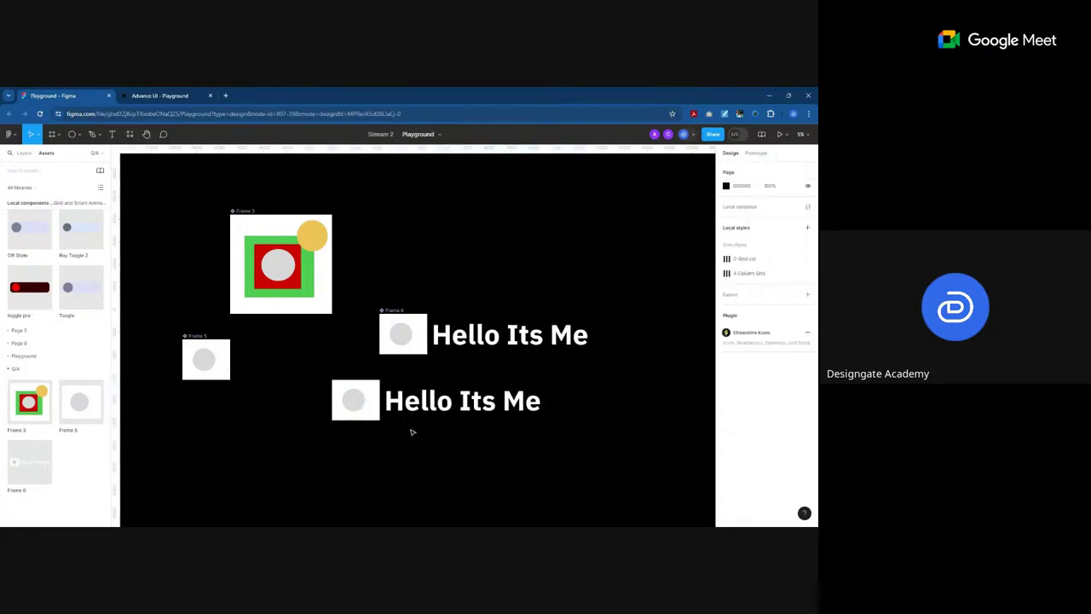
key("ctrl+z")
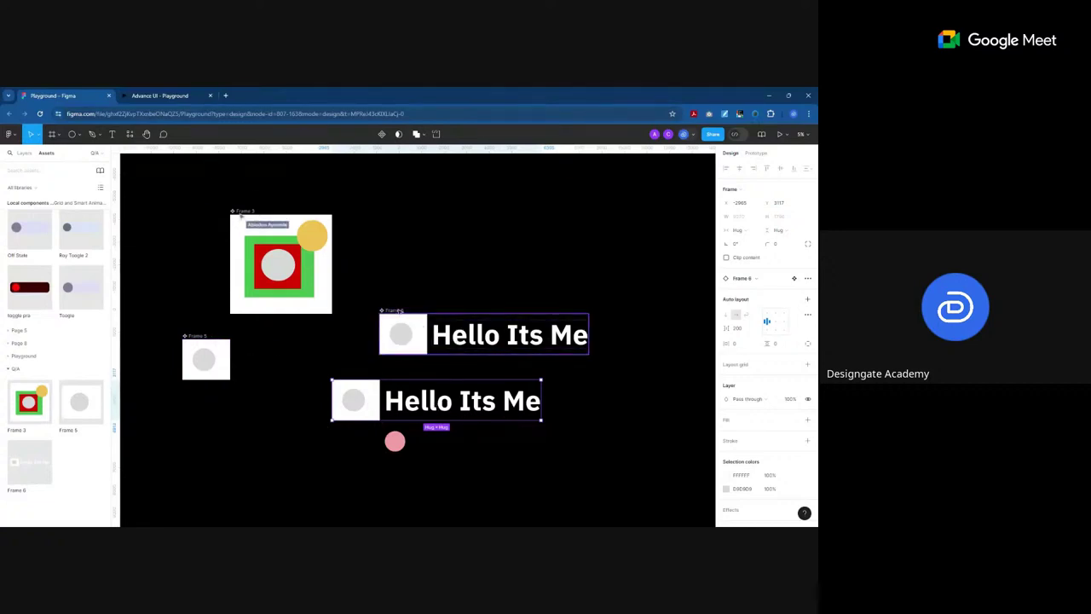
Step: Paste the pink circle into the Frame 6 main component
left_click(477, 334)
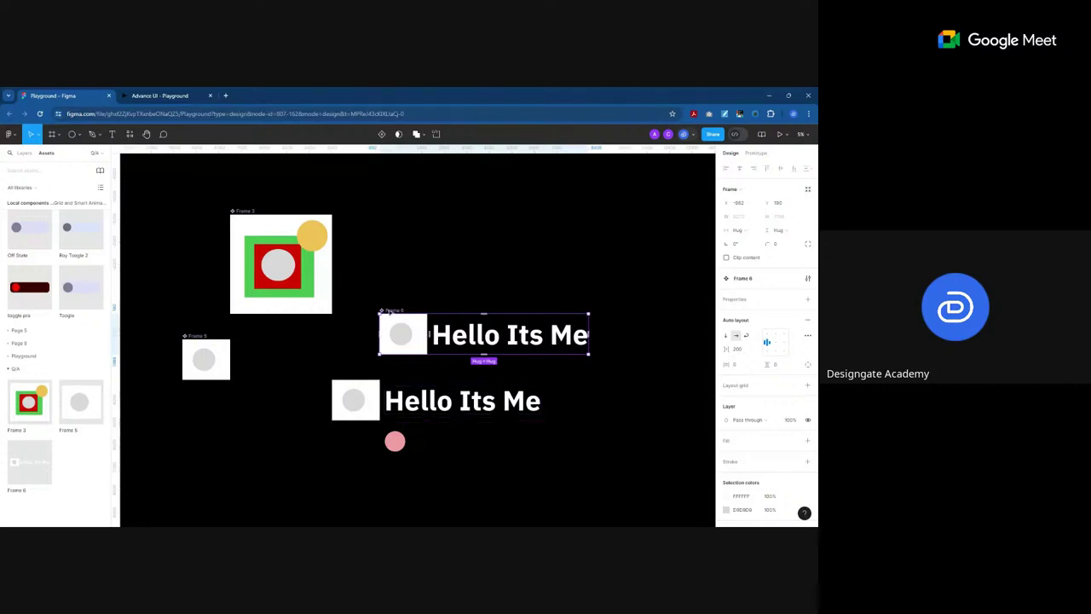
key("ctrl+v")
left_click(500, 455)
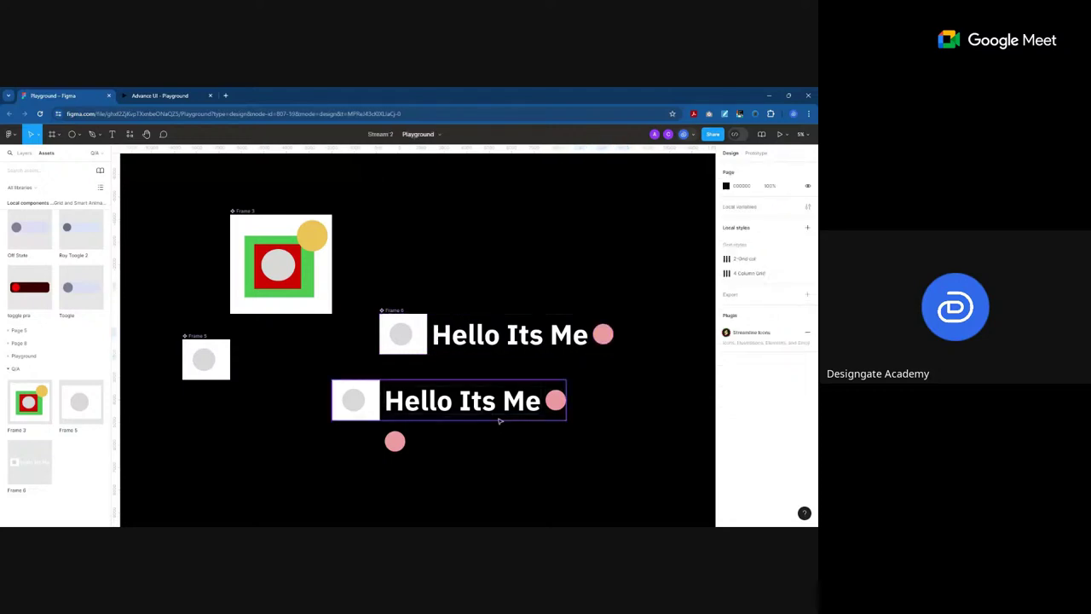
left_click(415, 348)
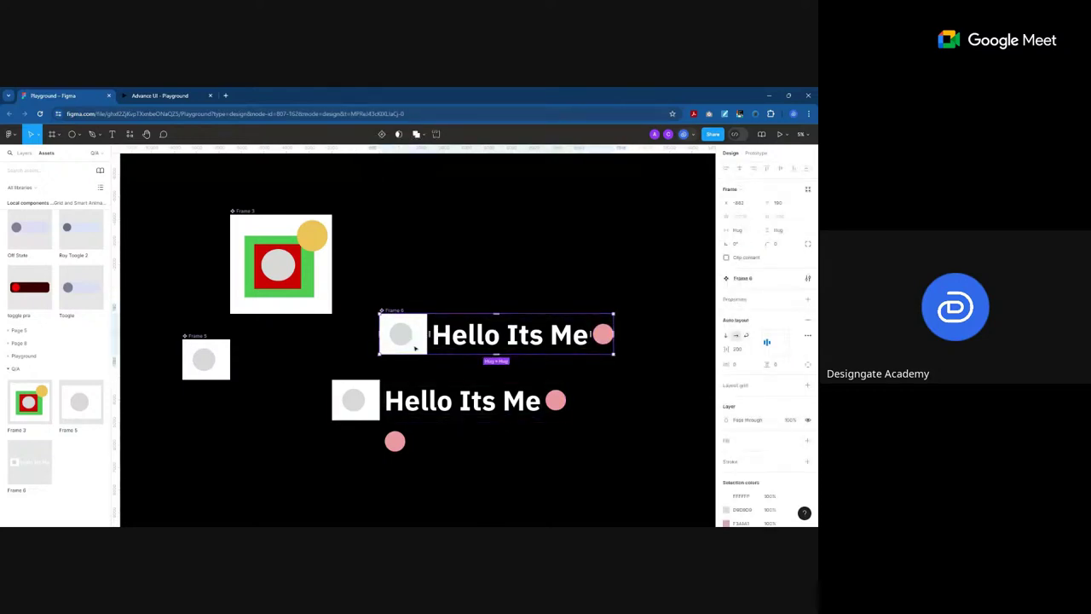
Step: Paste the pink circle into the Frame 5 component and place it at its upper right
left_click(206, 358)
left_click(397, 442)
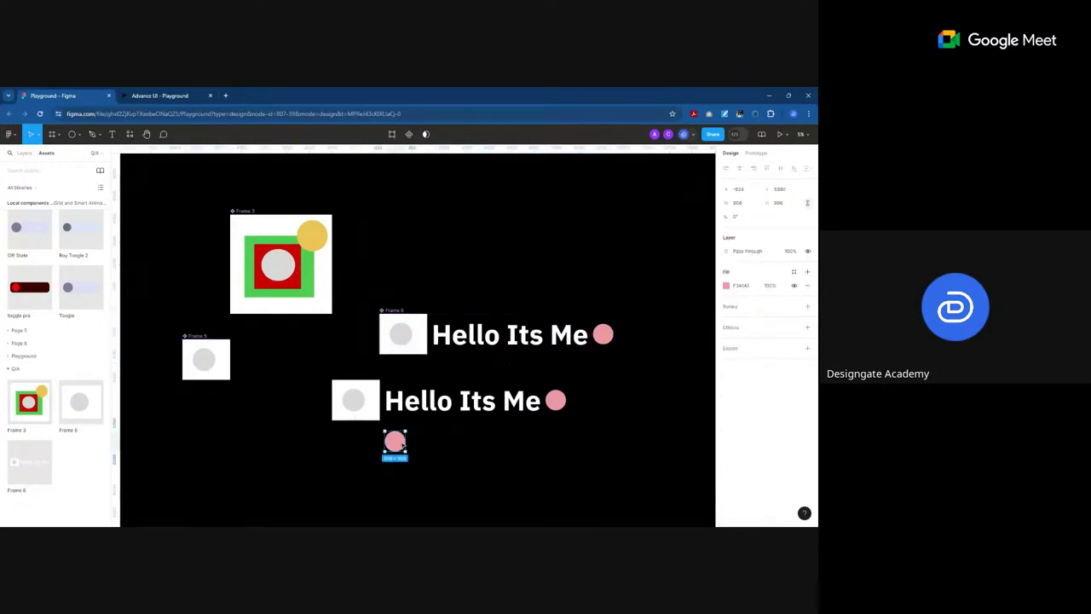
left_click(207, 337)
key("ctrl+v")
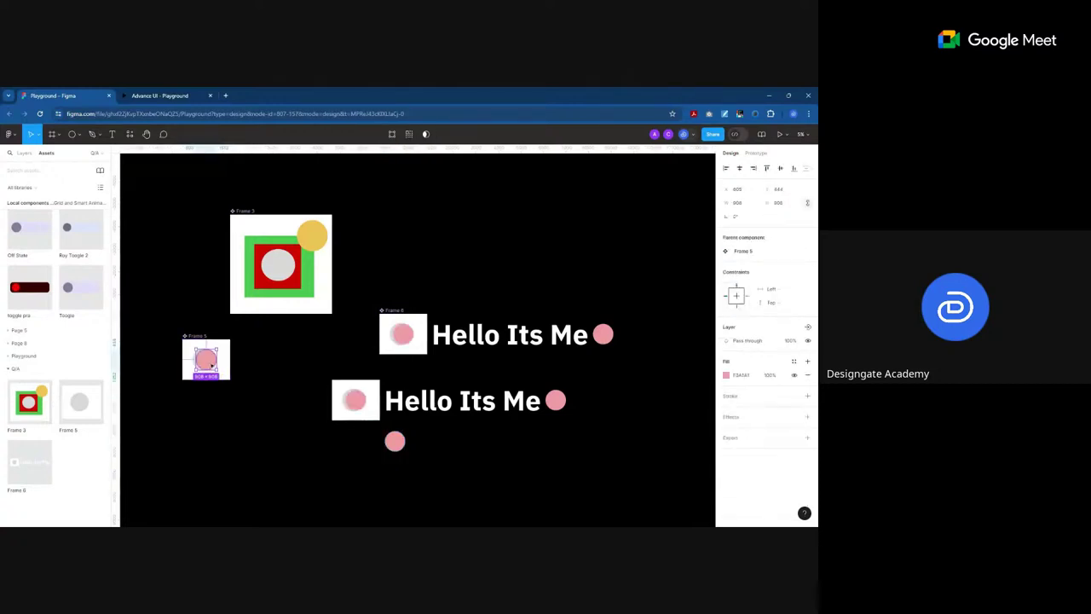
left_click_drag(209, 364, 219, 359)
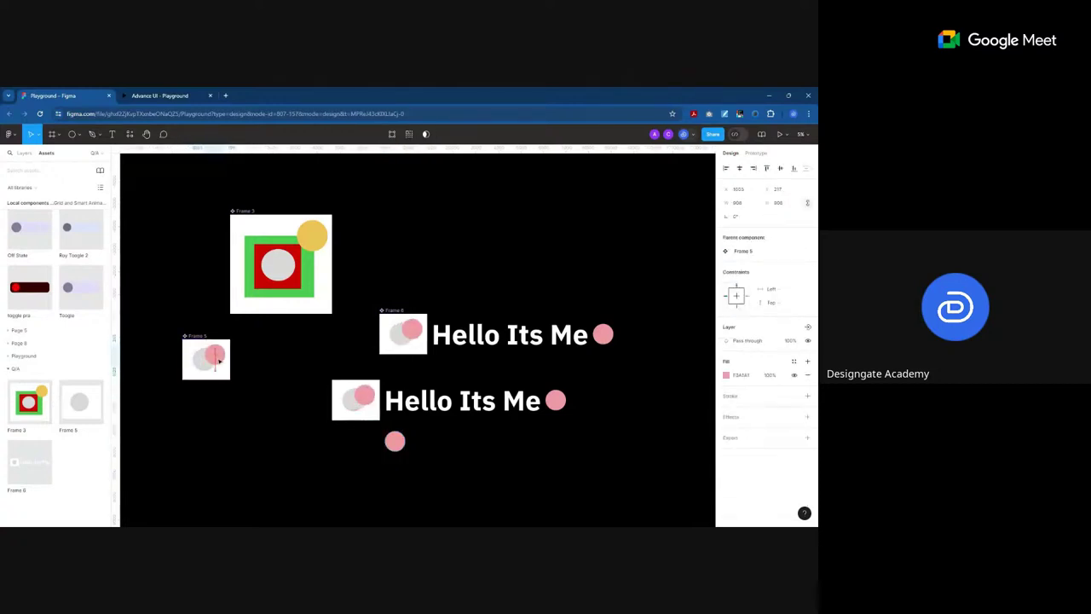
left_click(222, 414)
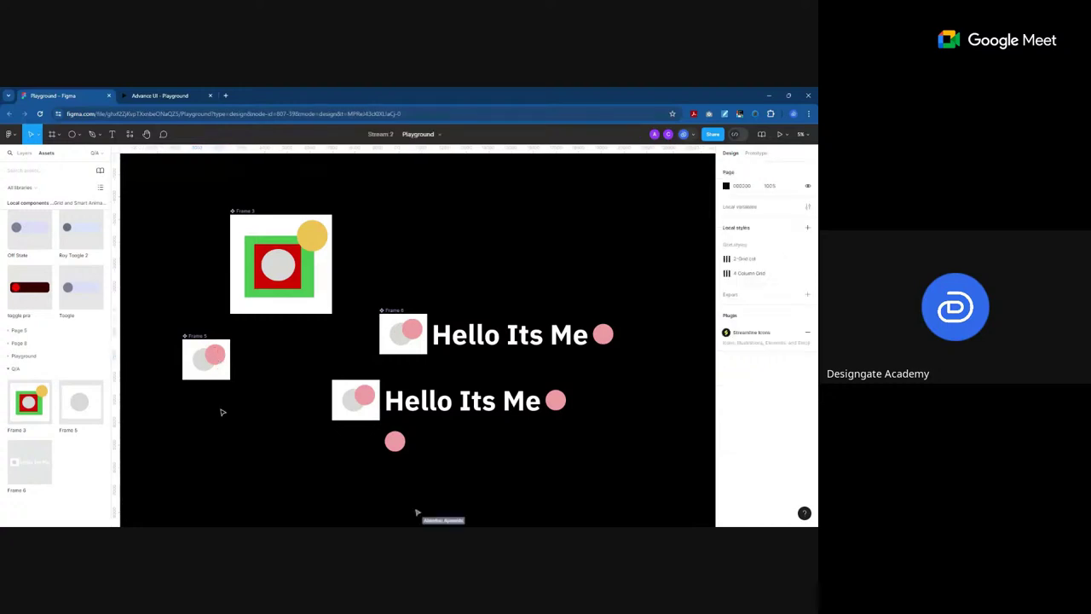
left_click(206, 364)
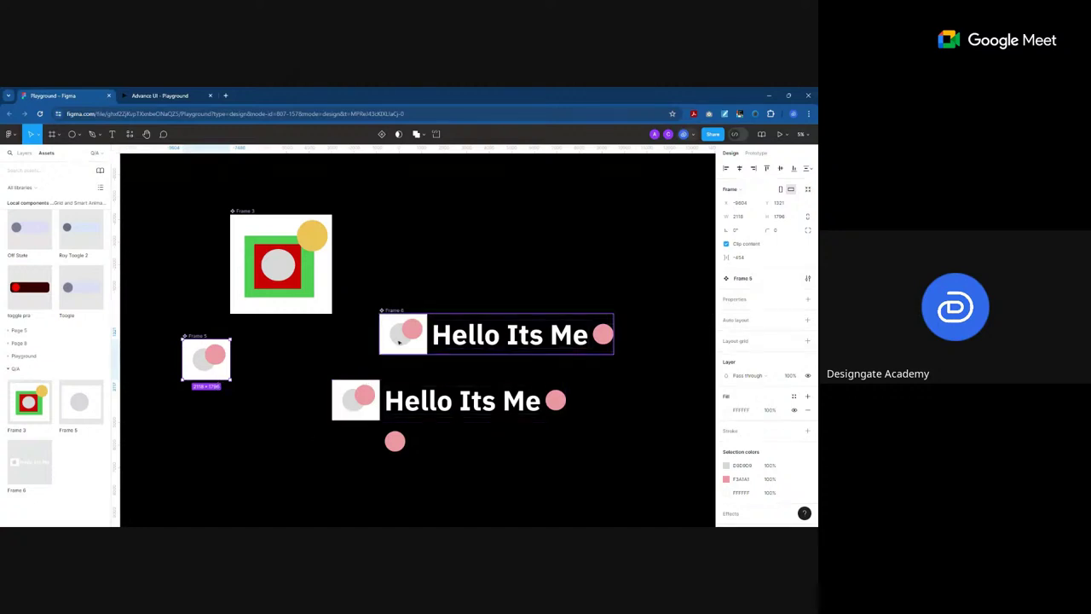
left_click(349, 407)
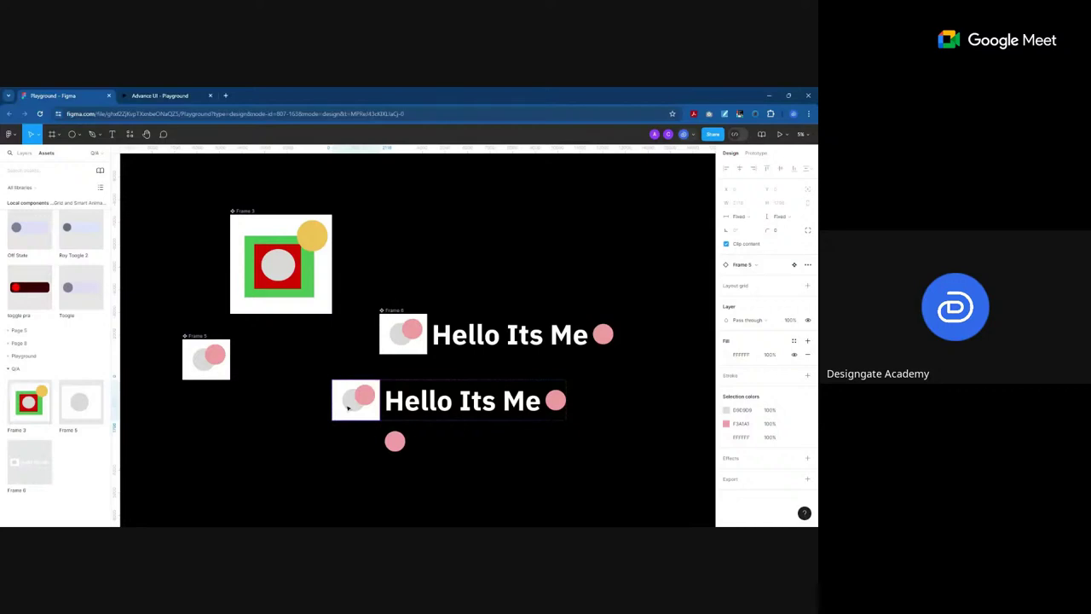
Step: Inspect the lower row's grey circle and open the swap-instance list without swapping
double_click(348, 407)
key("Escape")
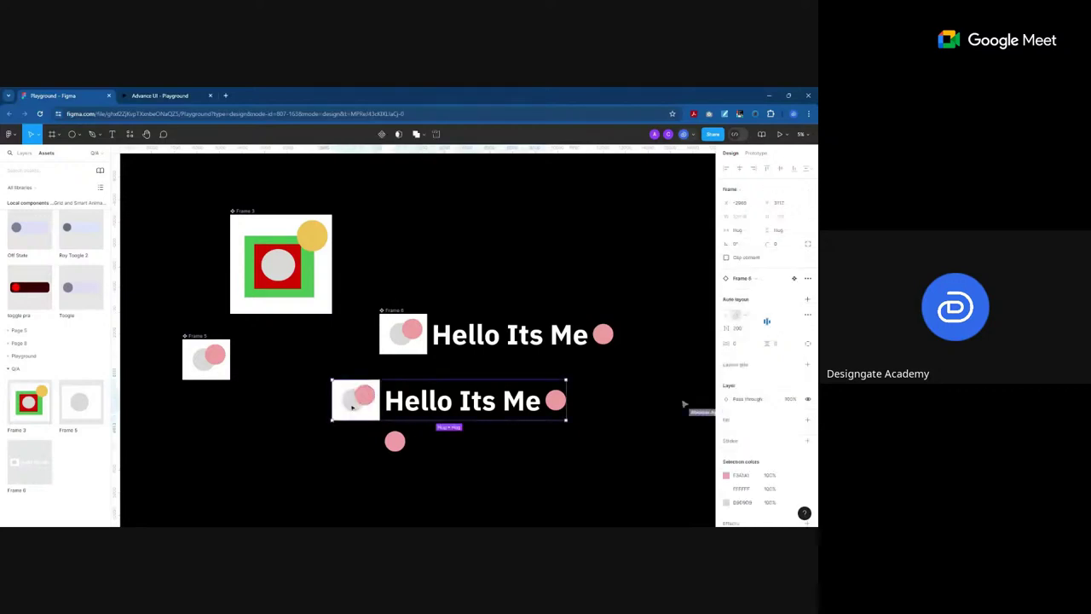
key("Escape")
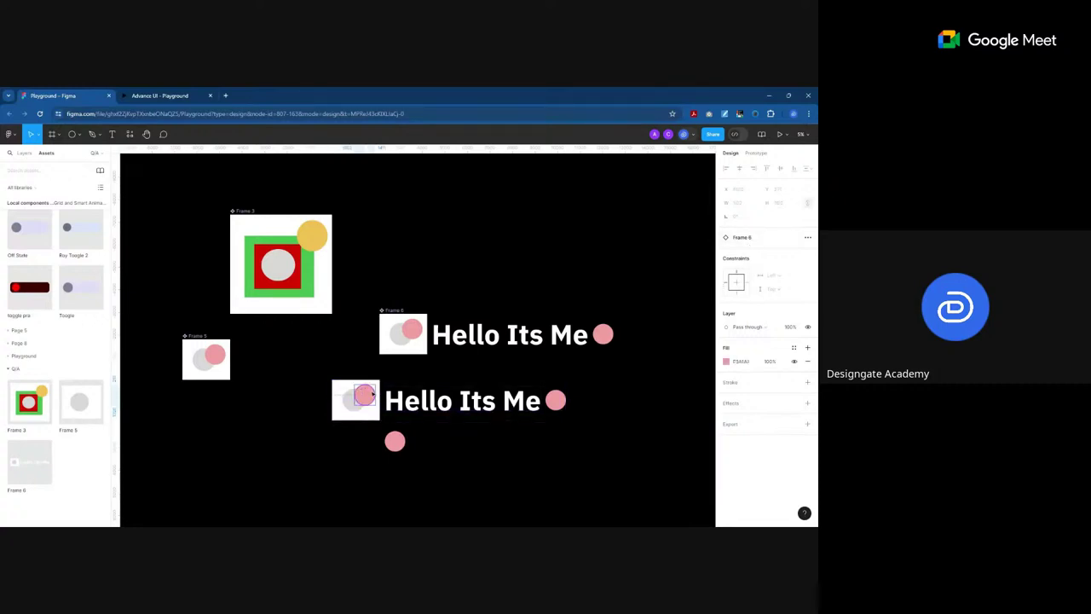
left_click_drag(372, 394, 365, 405)
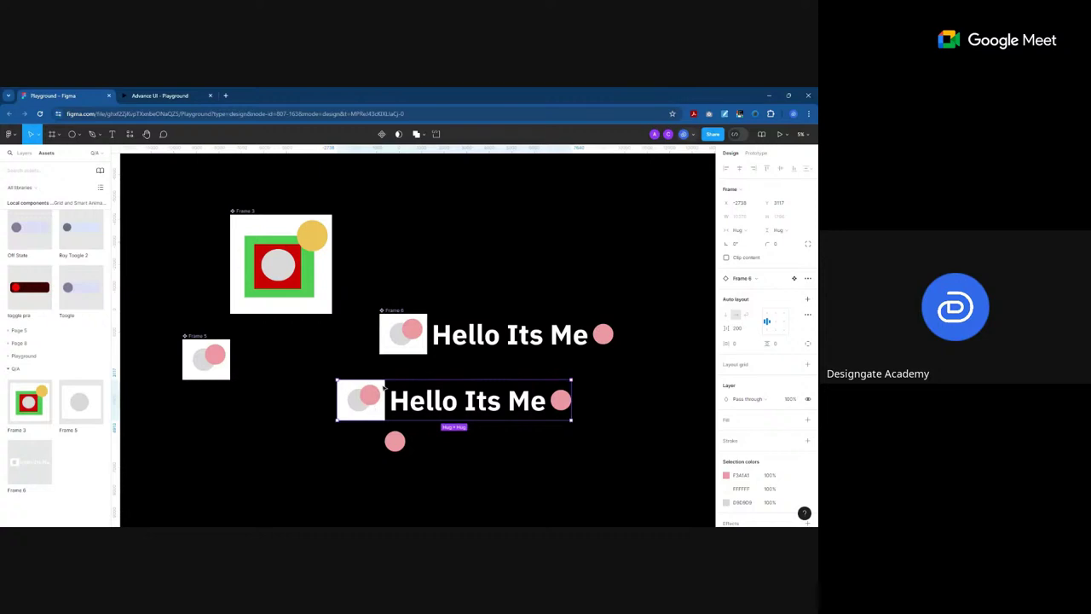
left_click(759, 281)
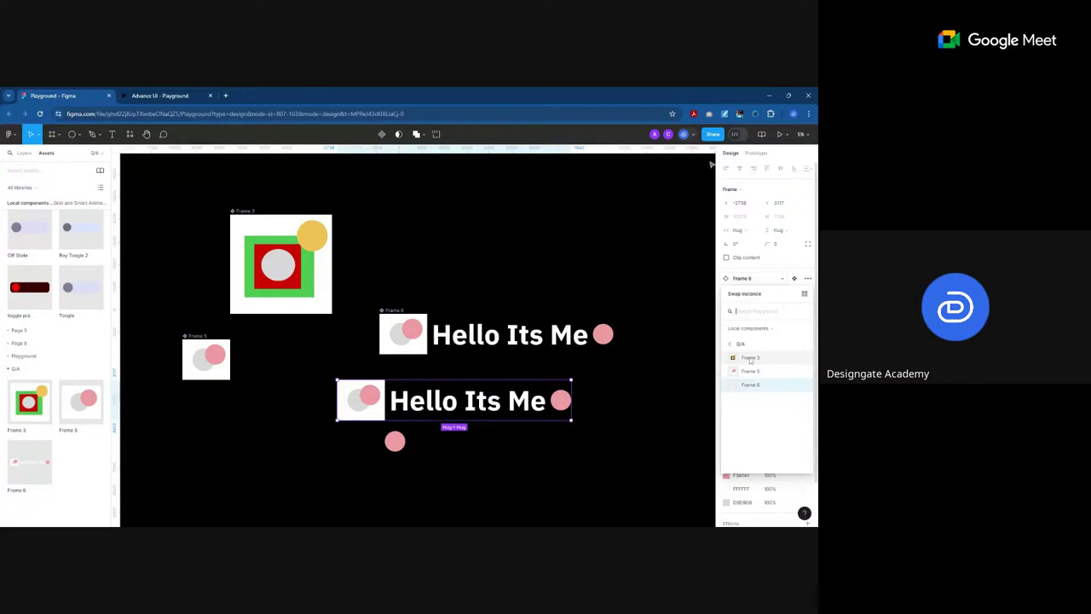
left_click(321, 356)
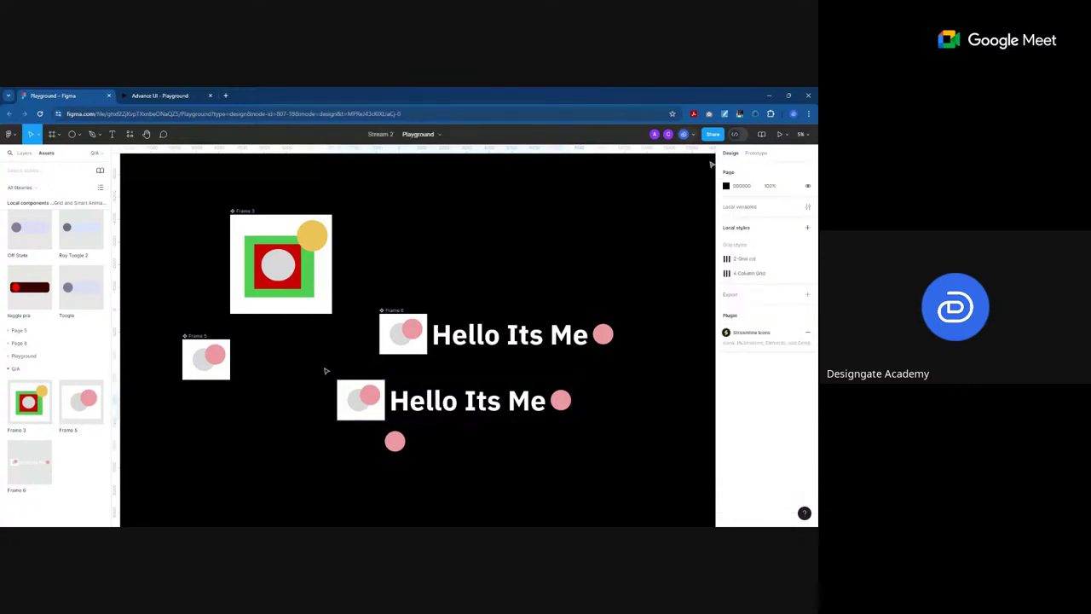
Step: Move the lower Hello Its Me row up and left, and nudge Frame 5 slightly up
left_click(360, 409)
left_click_drag(360, 409, 313, 394)
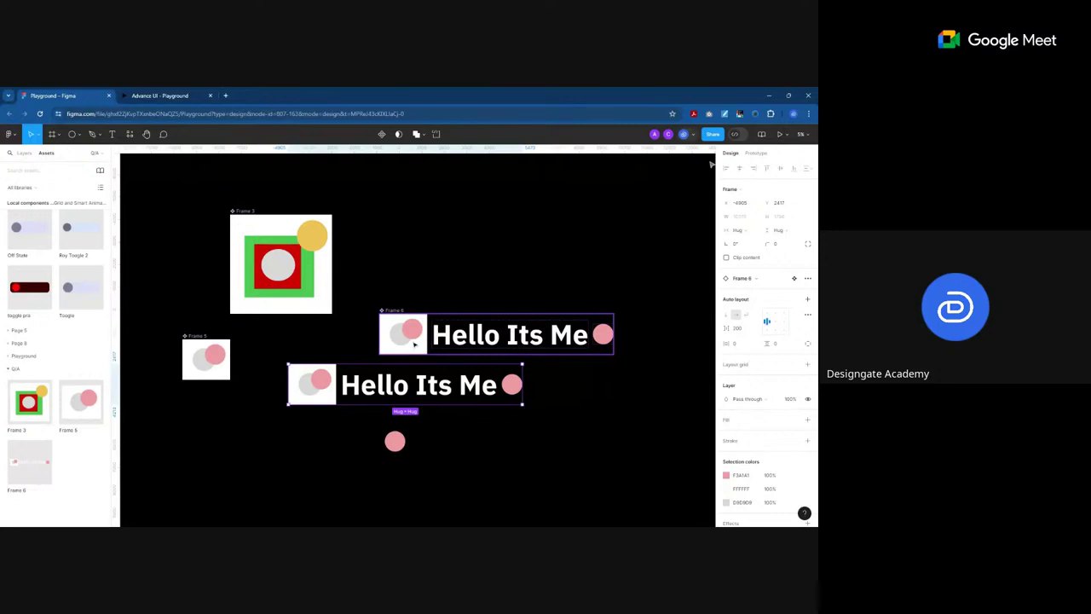
left_click_drag(198, 331, 188, 321)
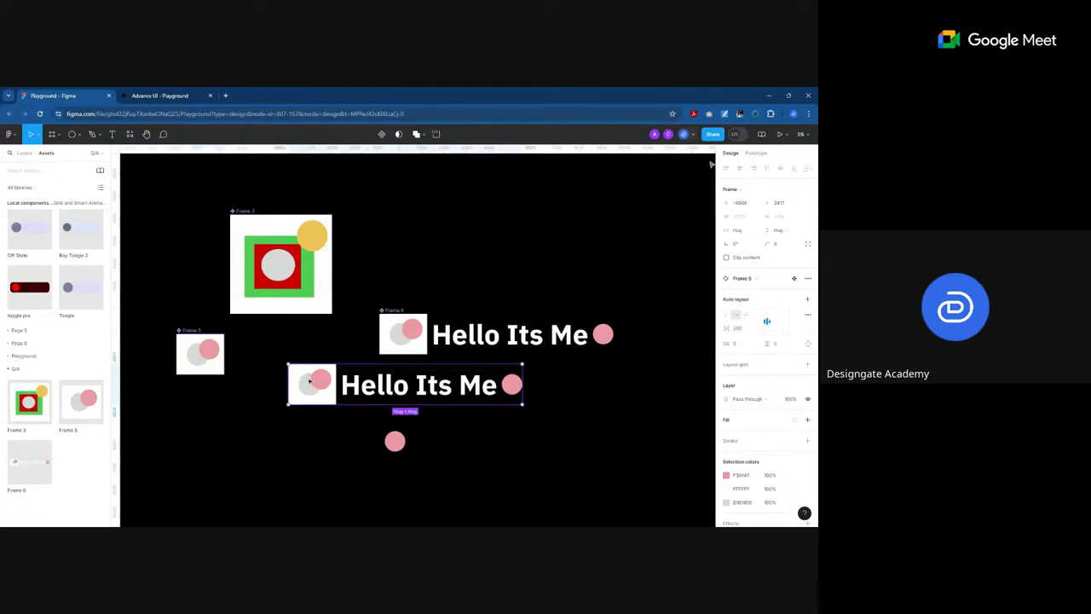
Step: Stack the lower Hello Its Me row under the upper one and delete the loose pink circle
left_click_drag(392, 318, 353, 220)
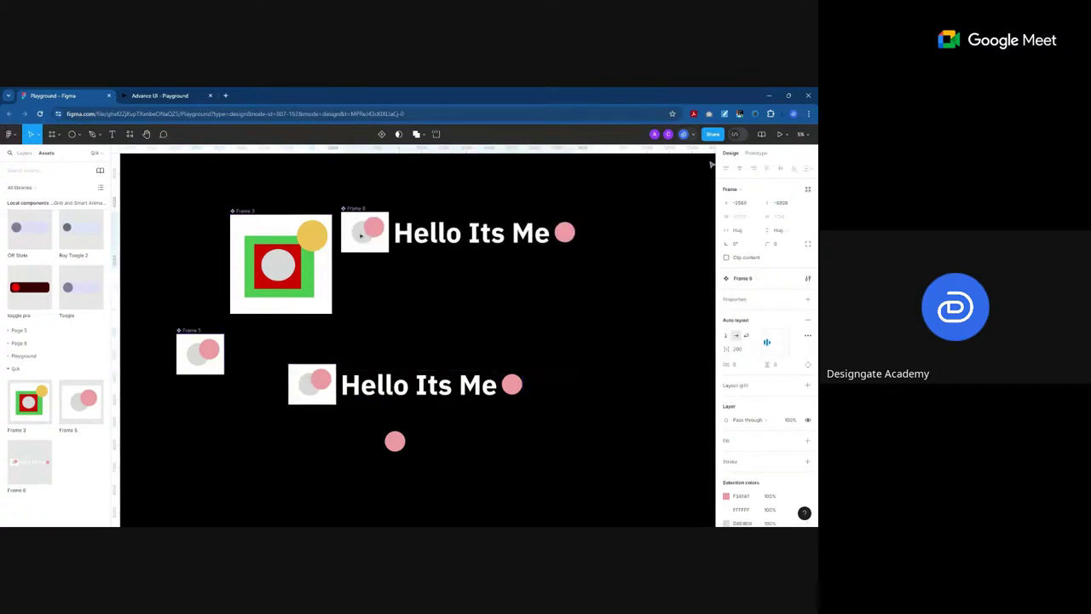
left_click_drag(314, 381, 366, 286)
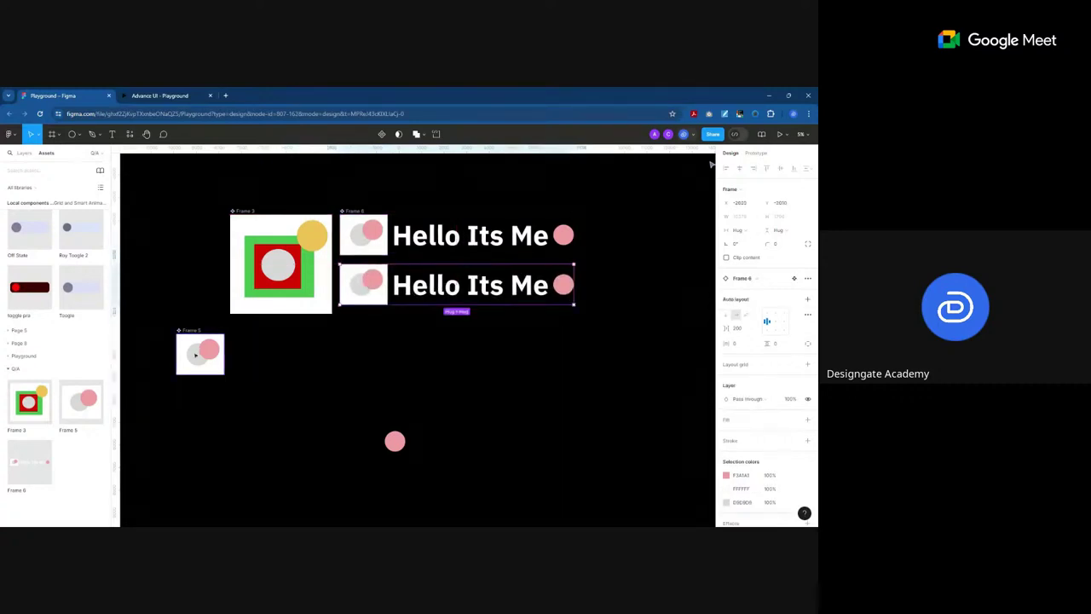
left_click(394, 441)
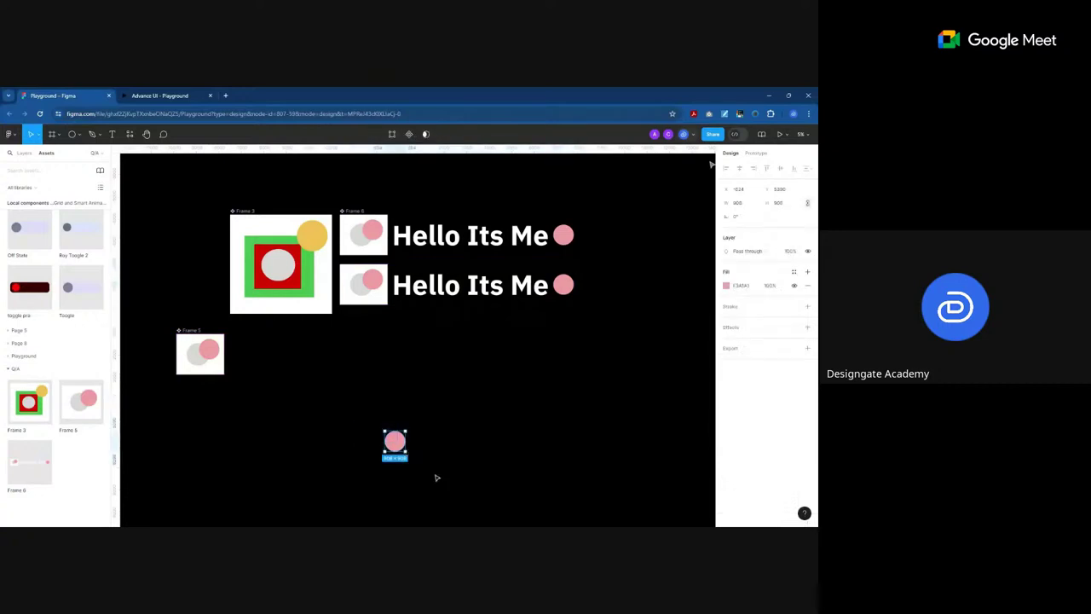
key("Delete")
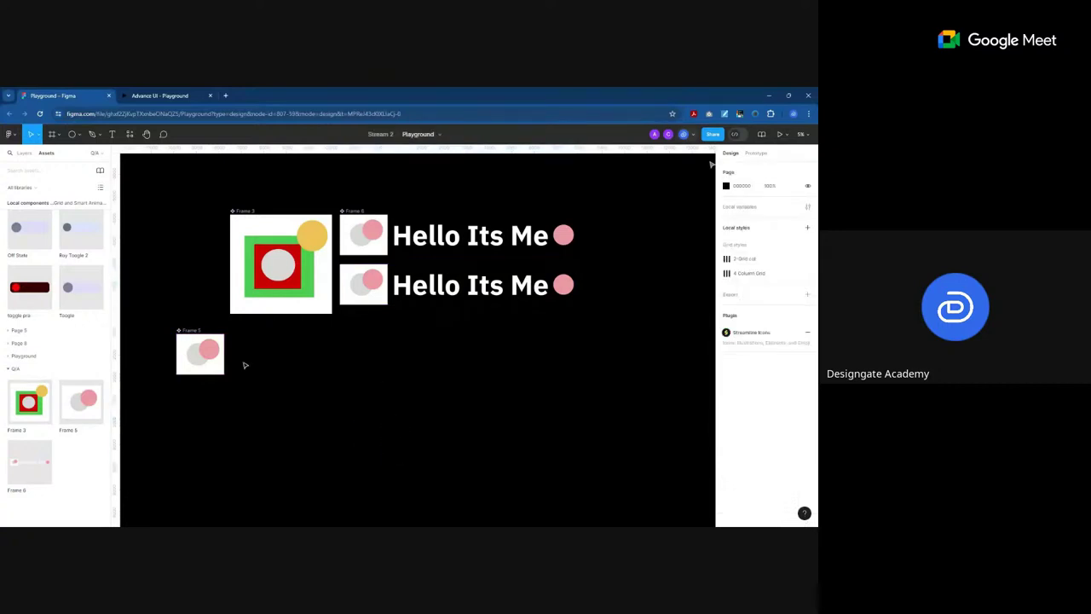
Step: Rearrange the two Hello Its Me rows so one sits directly below the other, keeping Frame 5 in place
left_click_drag(179, 346, 564, 302)
key("ctrl+z")
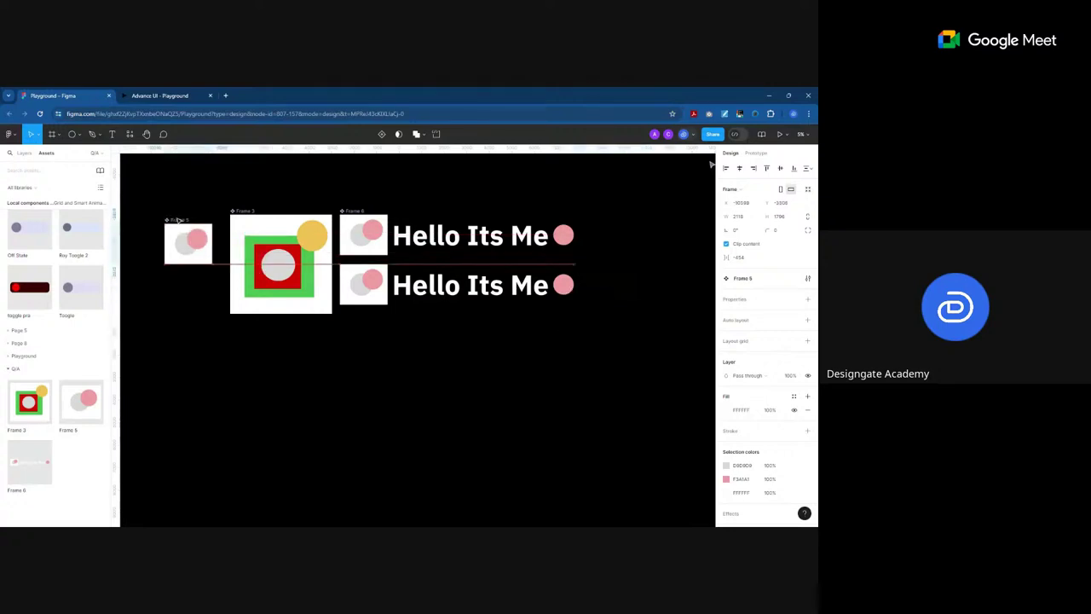
left_click_drag(357, 234, 268, 385)
scroll(297, 408, "up", 2)
scroll(349, 431, "up", 3)
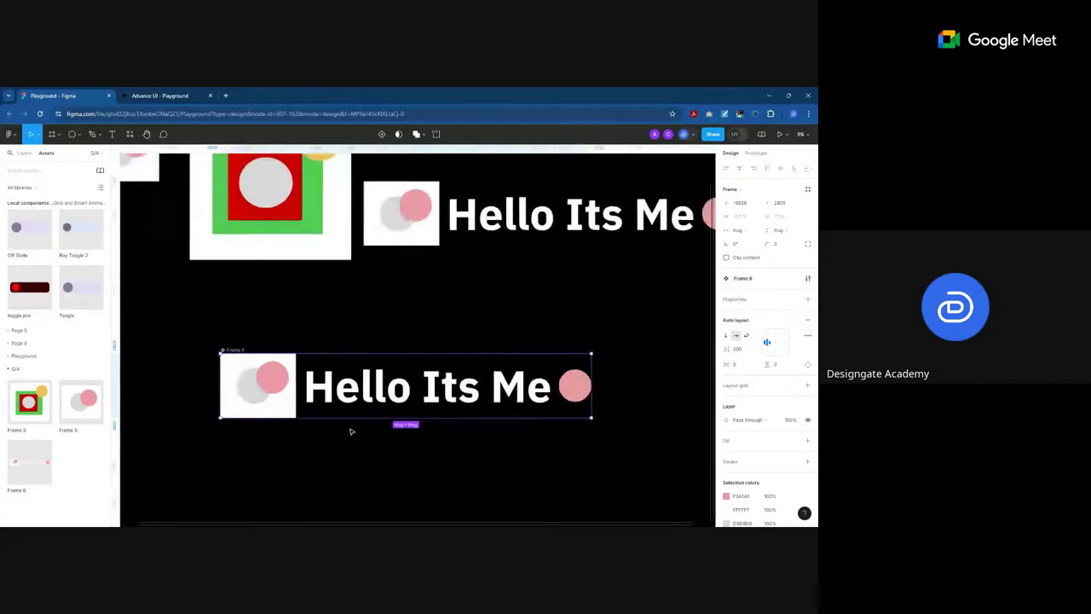
scroll(348, 432, "down", 4)
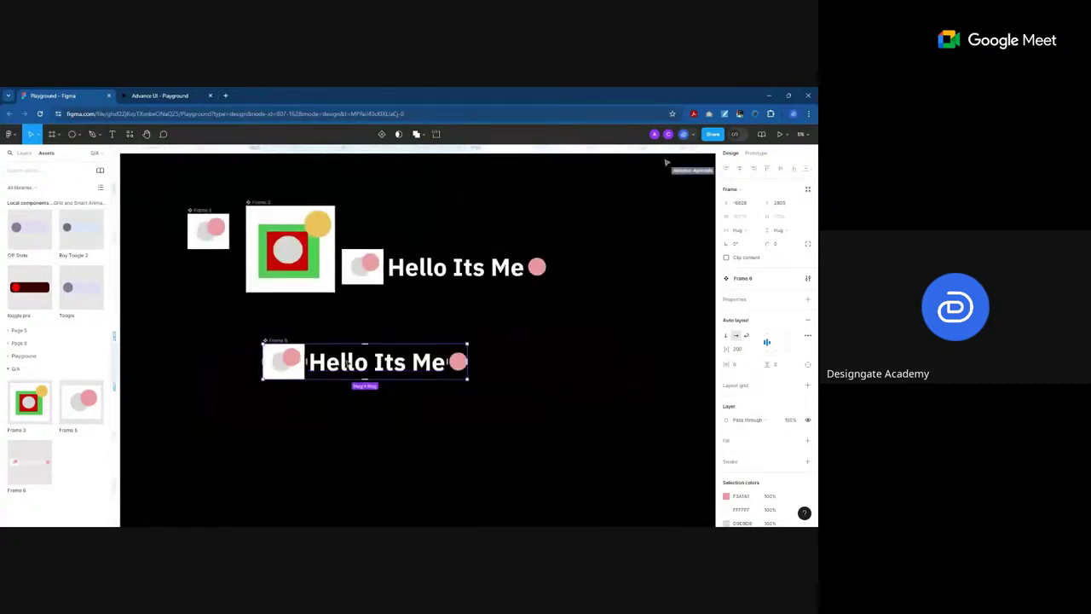
left_click_drag(346, 363, 393, 351)
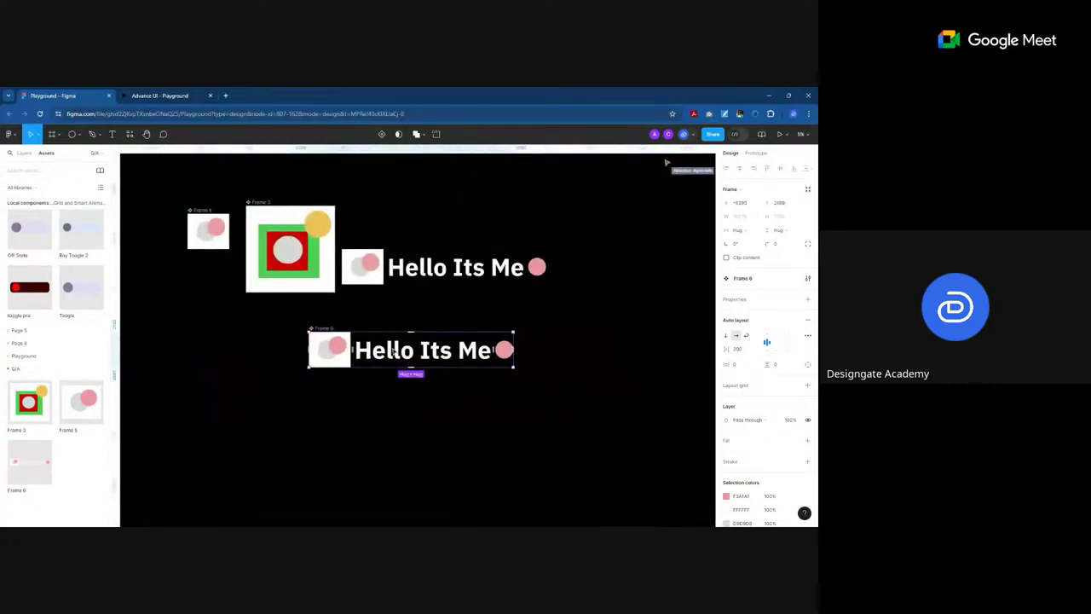
left_click_drag(452, 267, 423, 424)
scroll(439, 409, "up", 5)
scroll(440, 387, "up", 1)
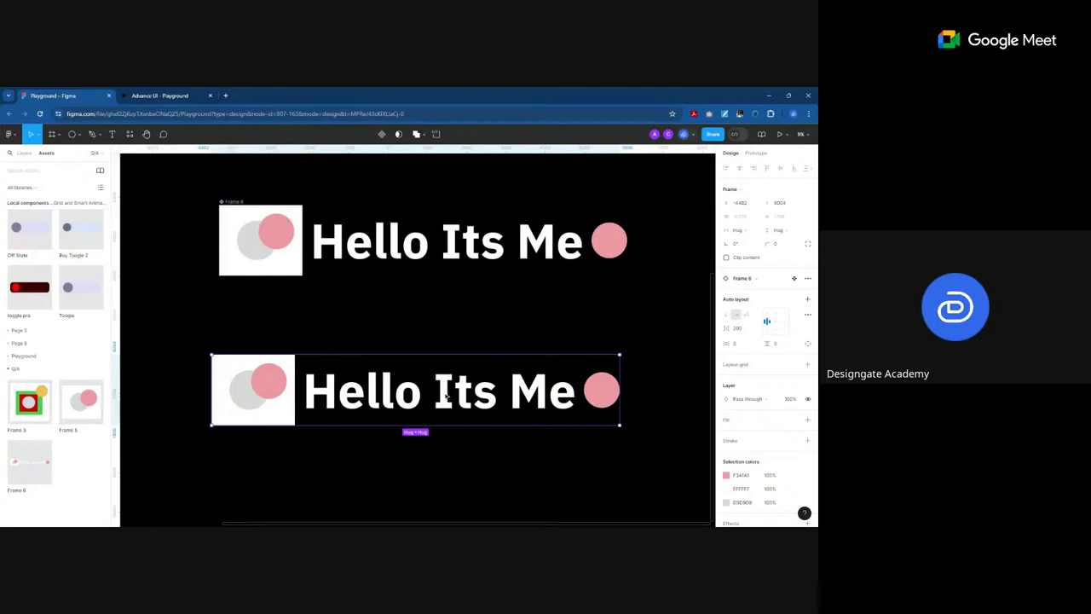
Step: Change the bottom instance's text to 'How are you'
left_click(392, 391)
double_click(392, 391)
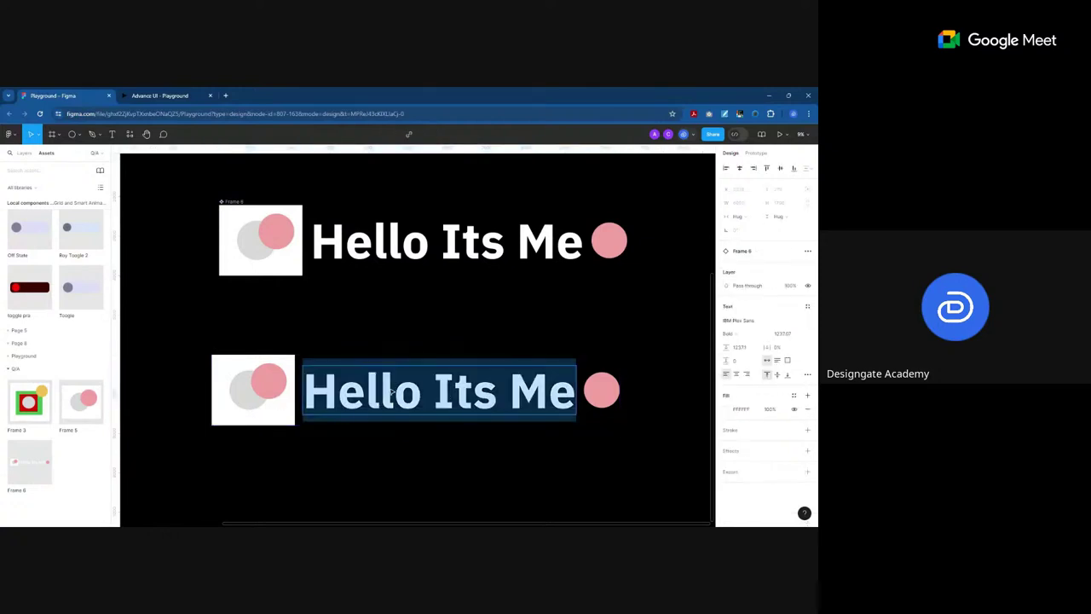
type("How are you")
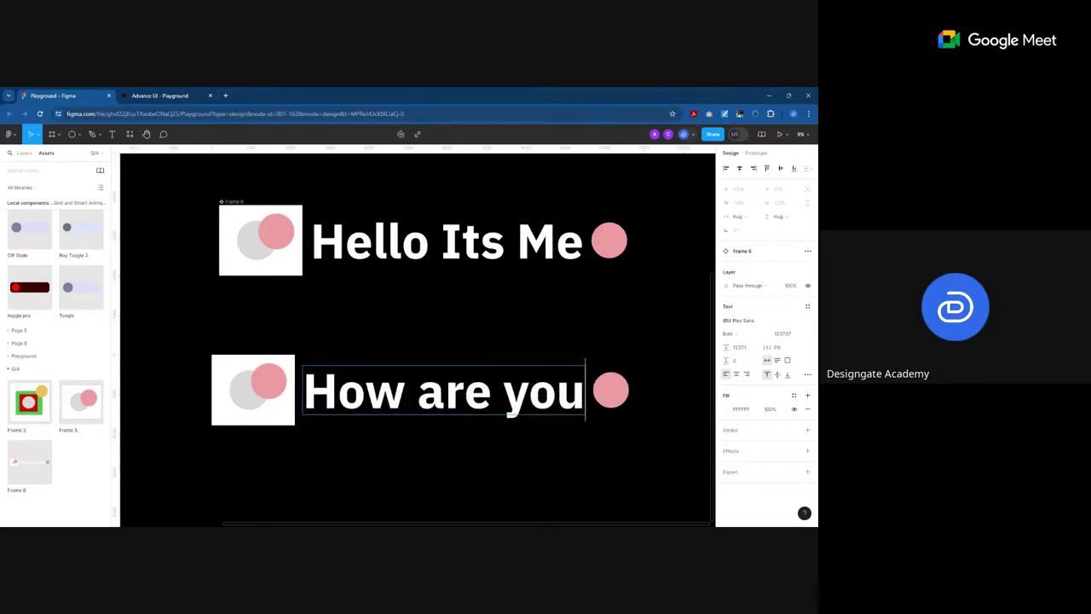
left_click(455, 474)
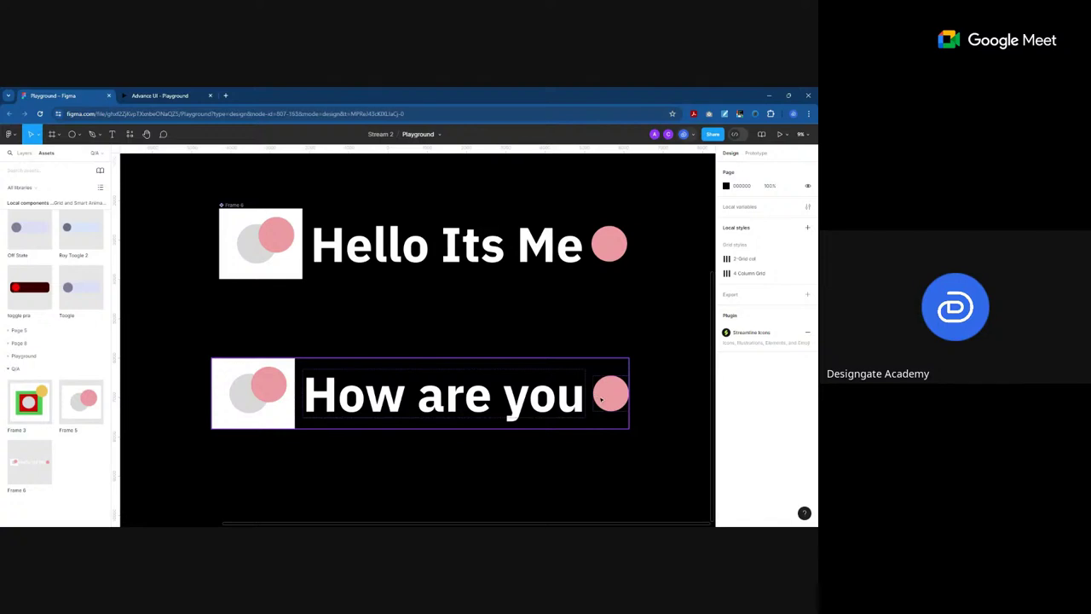
Step: Hide the How are you row's pink circle from the Layers panel
left_click(597, 392)
left_click(24, 153)
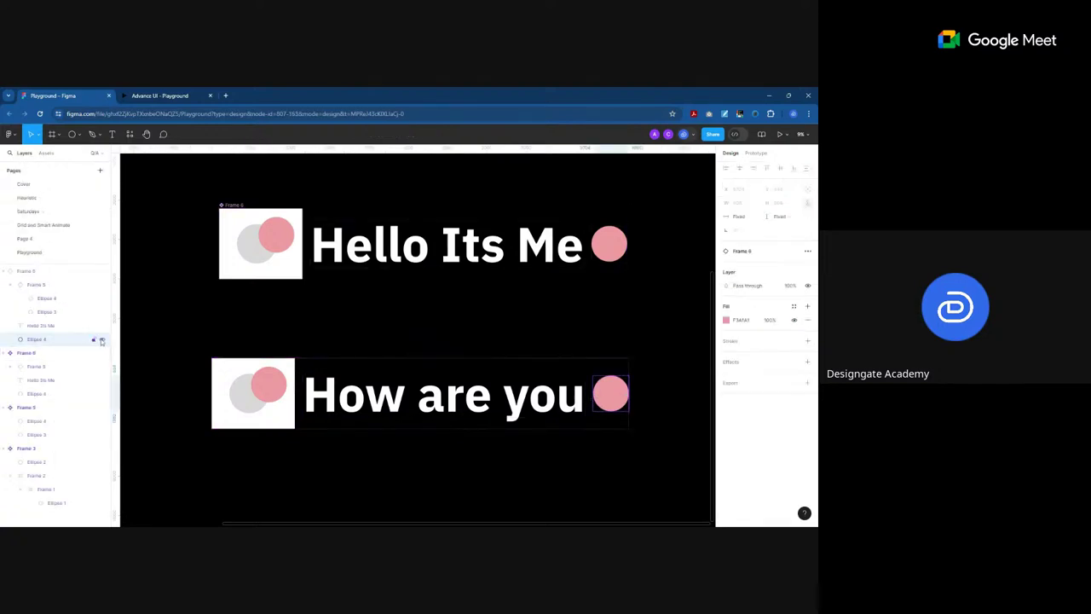
left_click(101, 340)
left_click(370, 465)
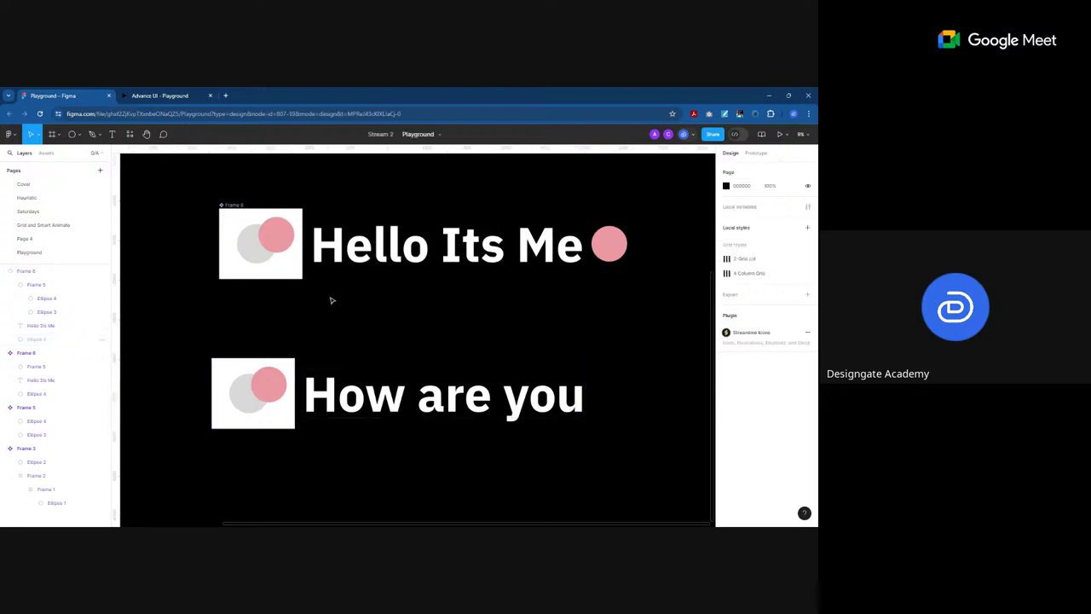
scroll(332, 300, "down", 5)
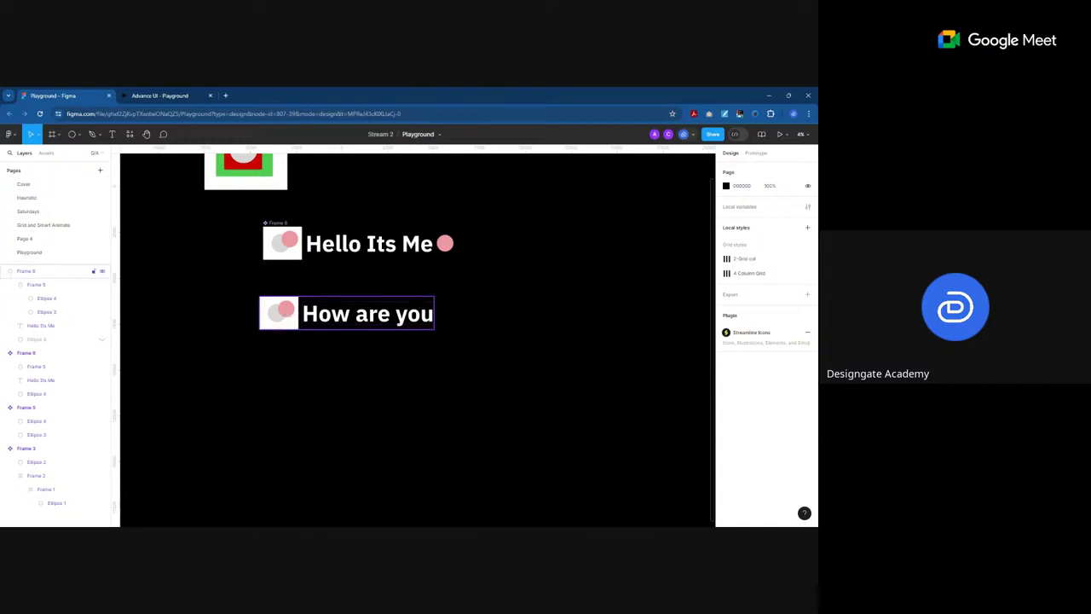
left_click(340, 315)
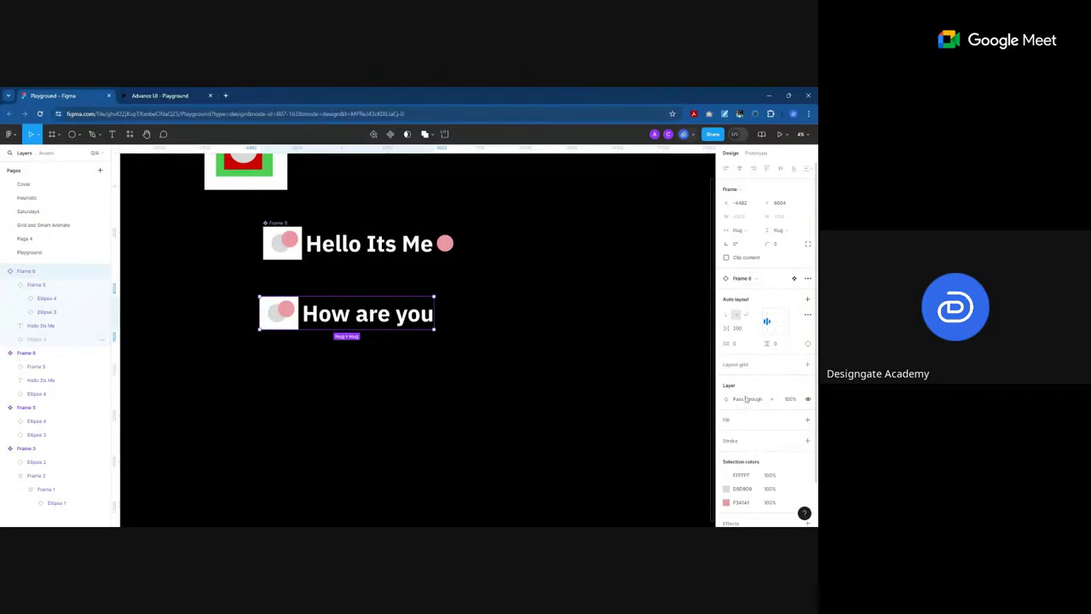
left_click(404, 378)
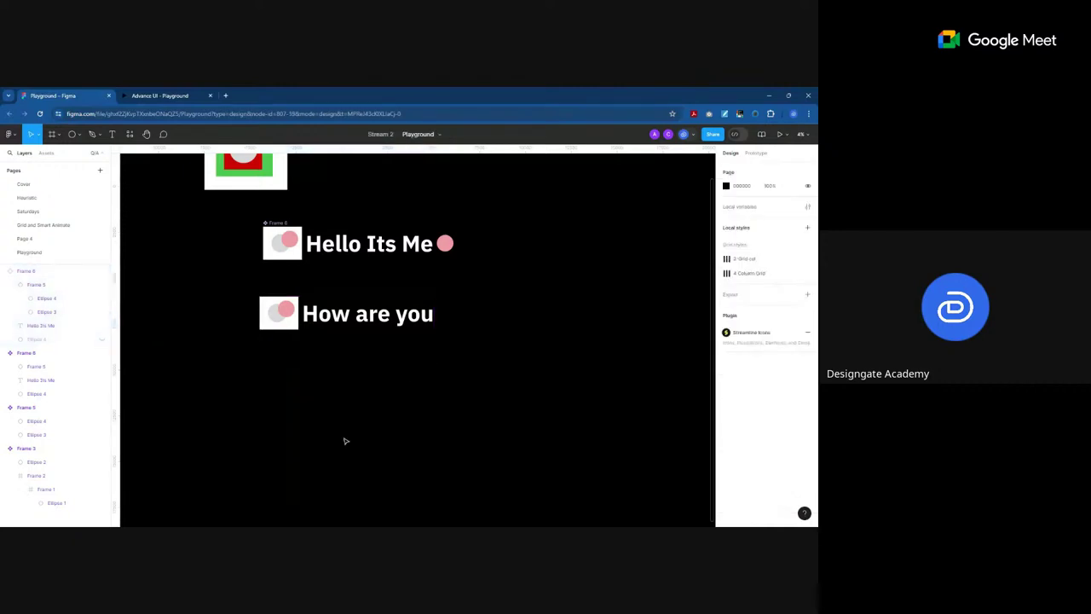
left_click_drag(345, 441, 358, 324)
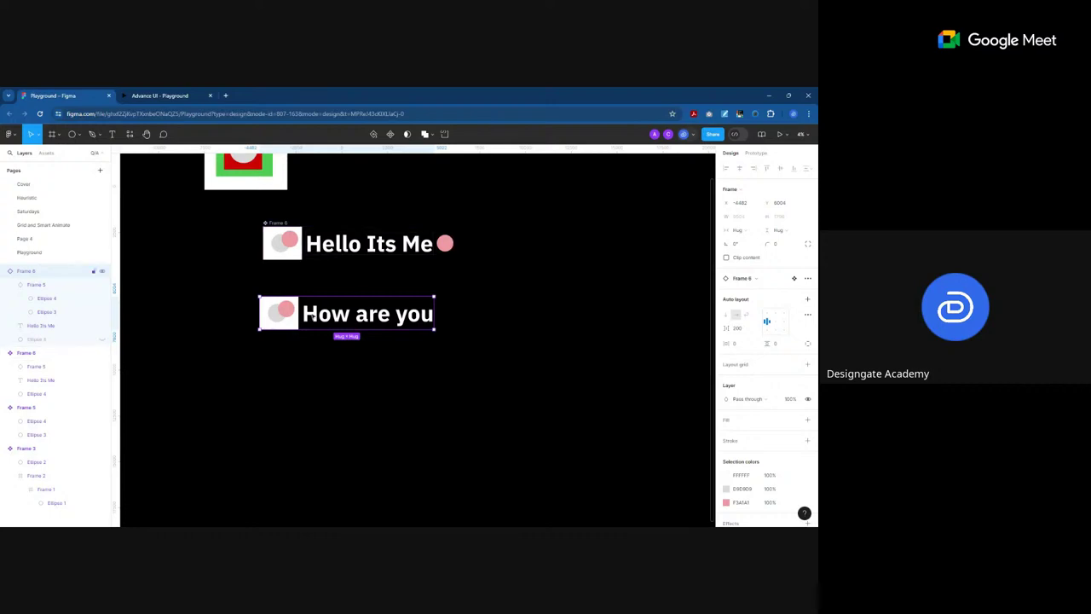
left_click(272, 244)
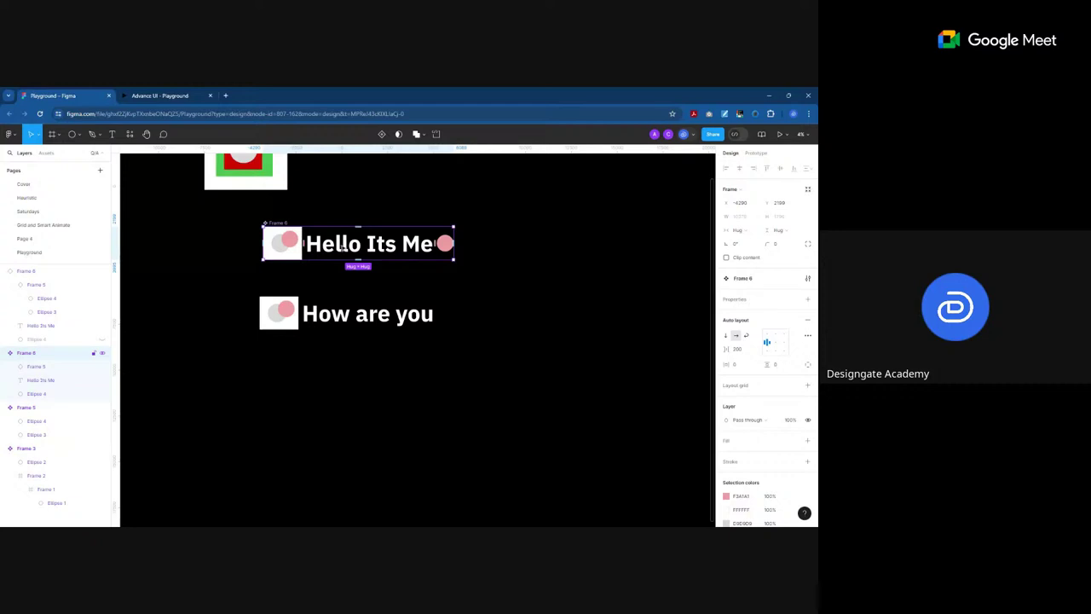
double_click(376, 245)
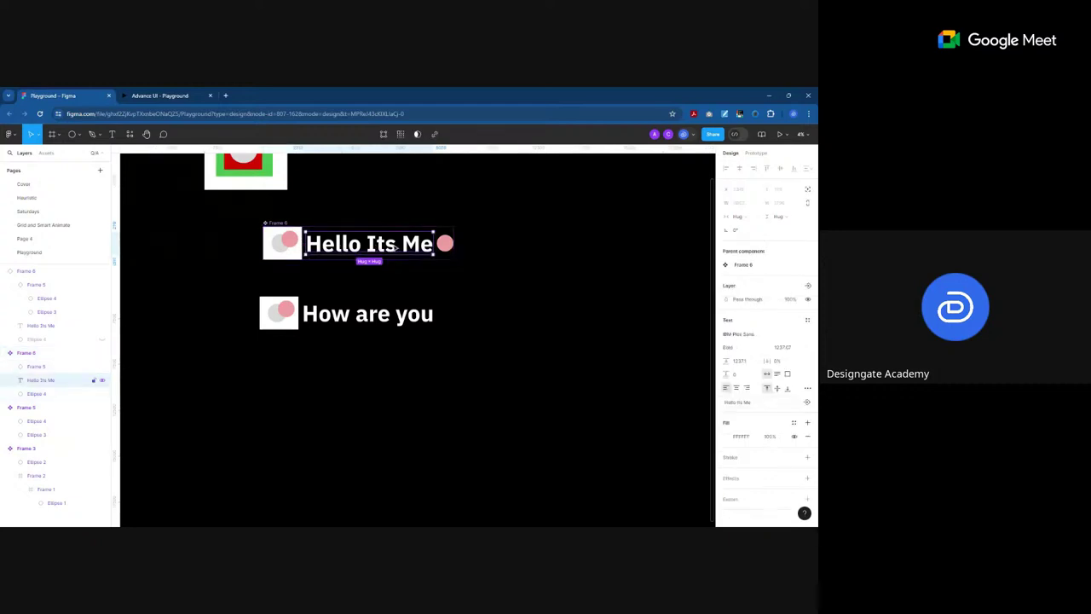
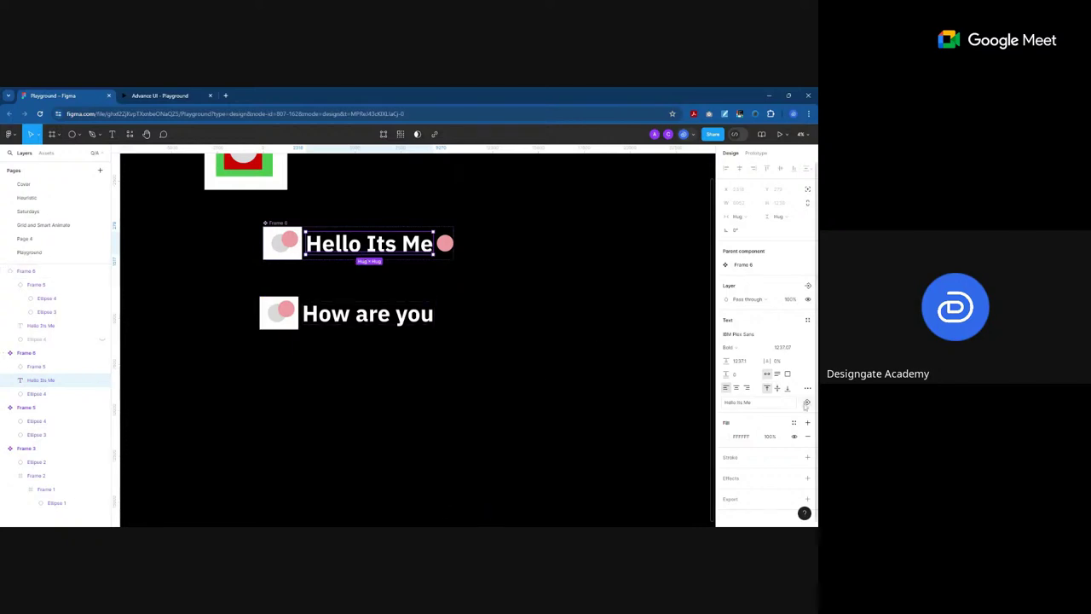
Step: Inspect the circle layers, then select the Hello Its Me text layer inside the component
left_click(283, 319)
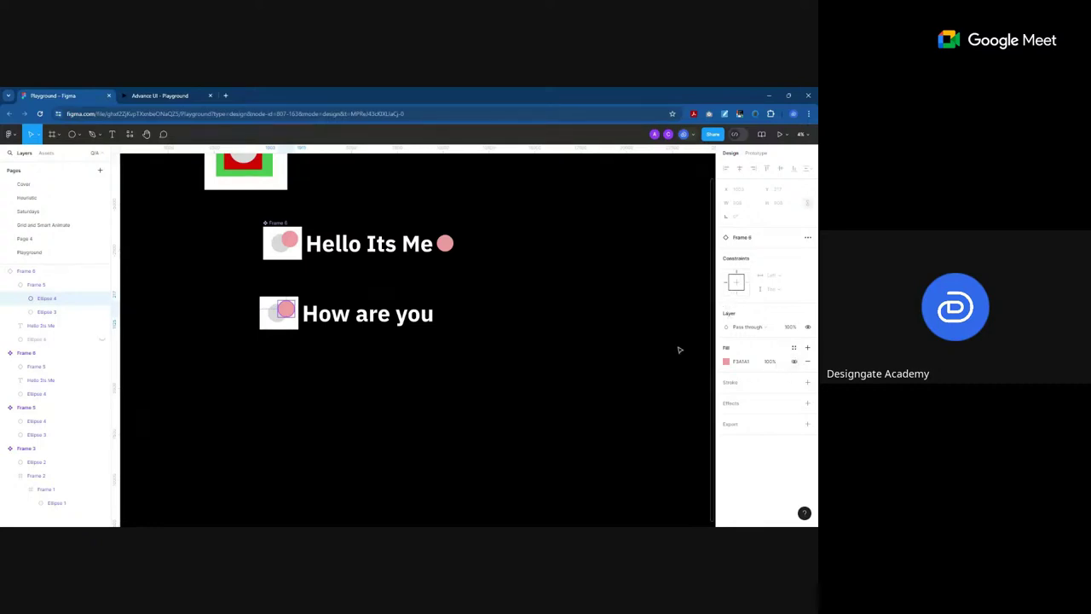
left_click(271, 321)
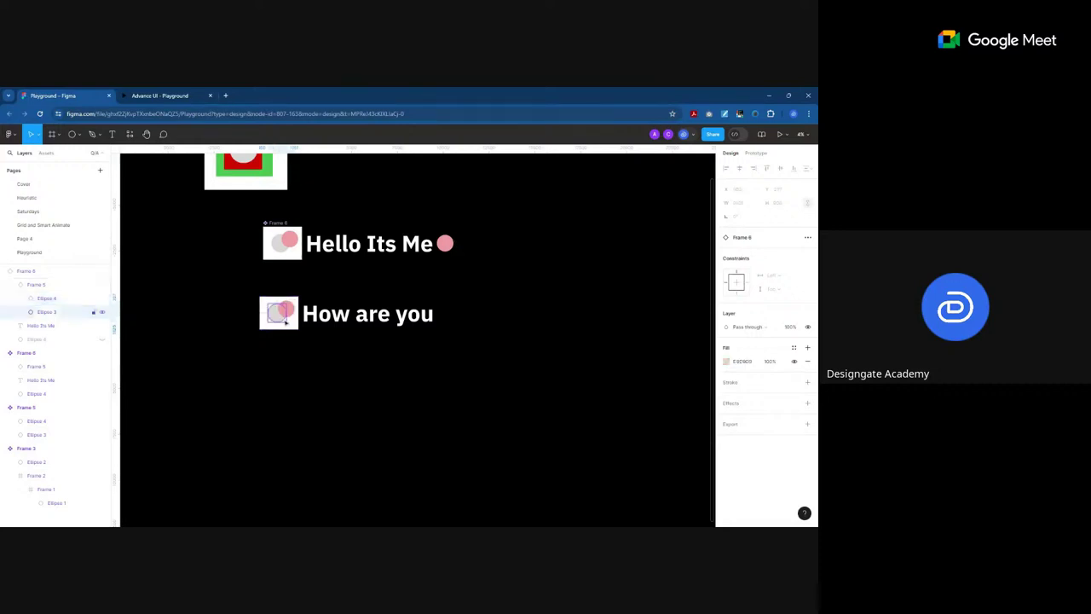
left_click(294, 321)
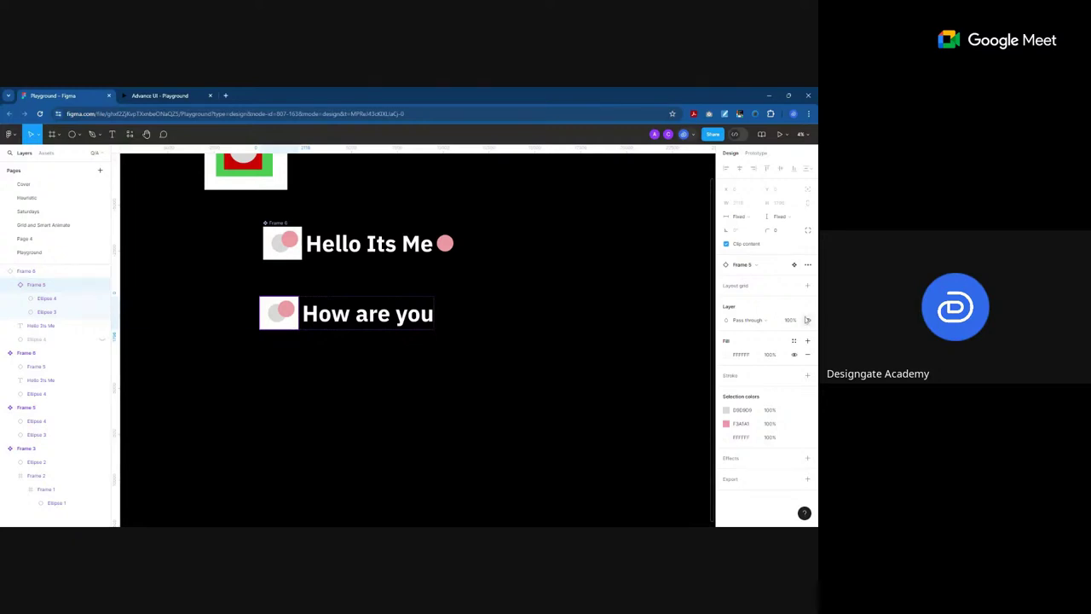
left_click(352, 280)
left_click(278, 243)
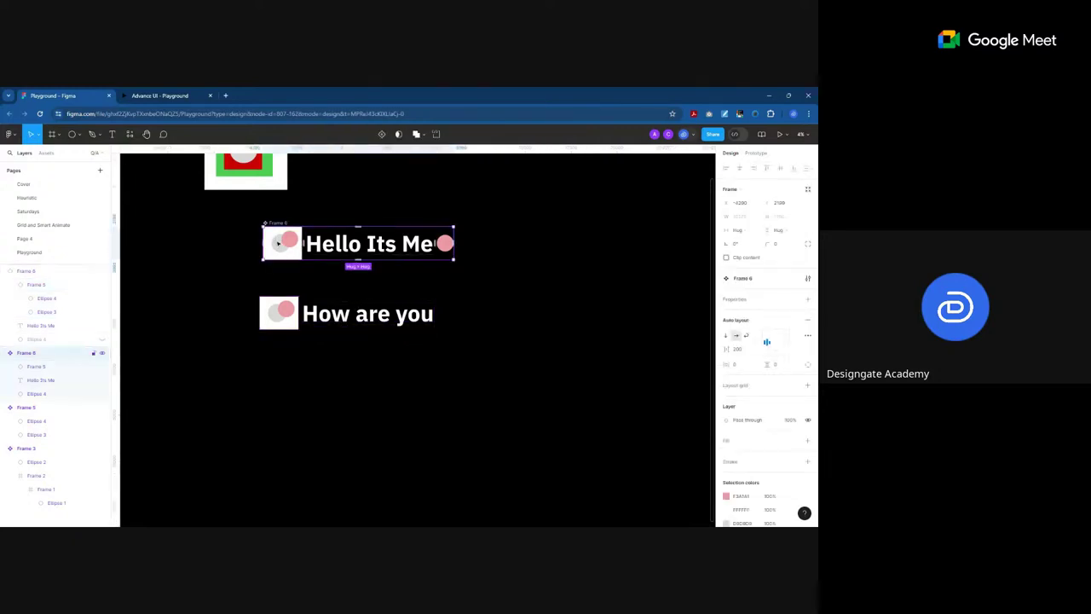
left_click(277, 243)
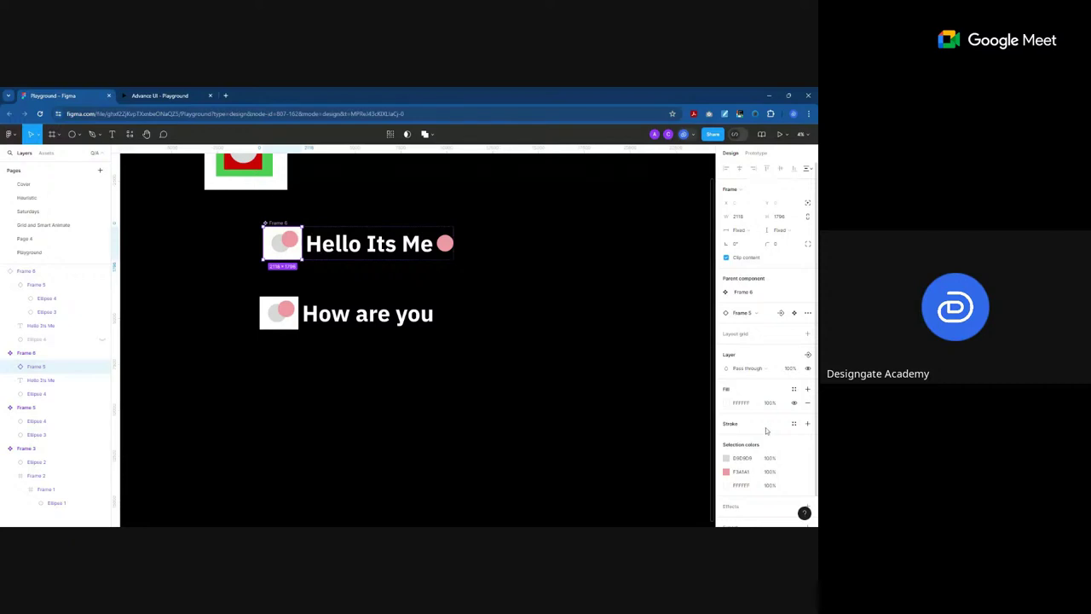
left_click(400, 245)
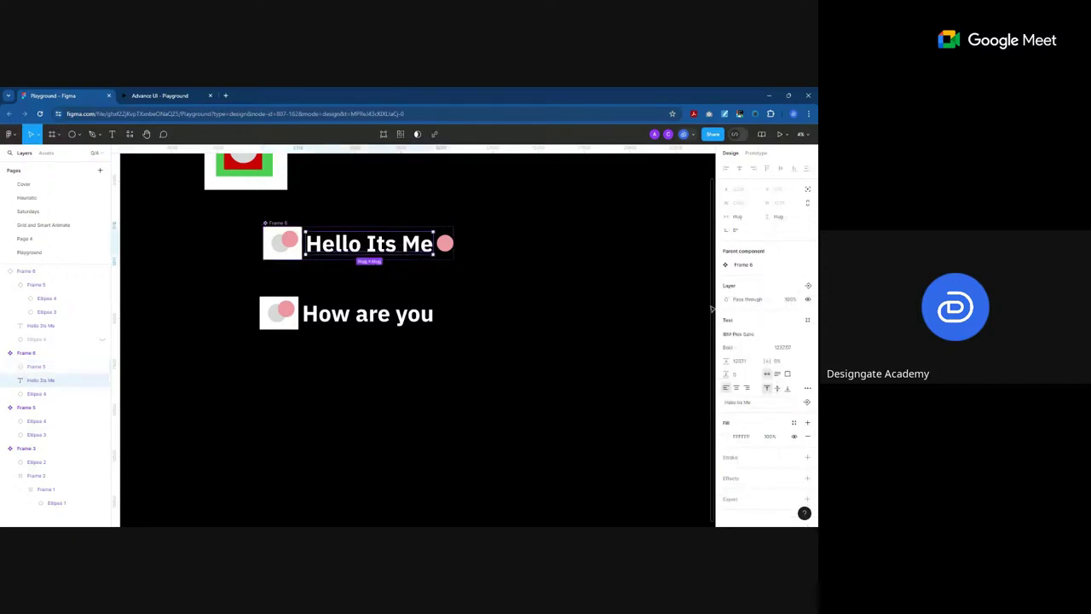
Step: Create a text property named Input with default value 'Hello Its Me'
left_click(807, 402)
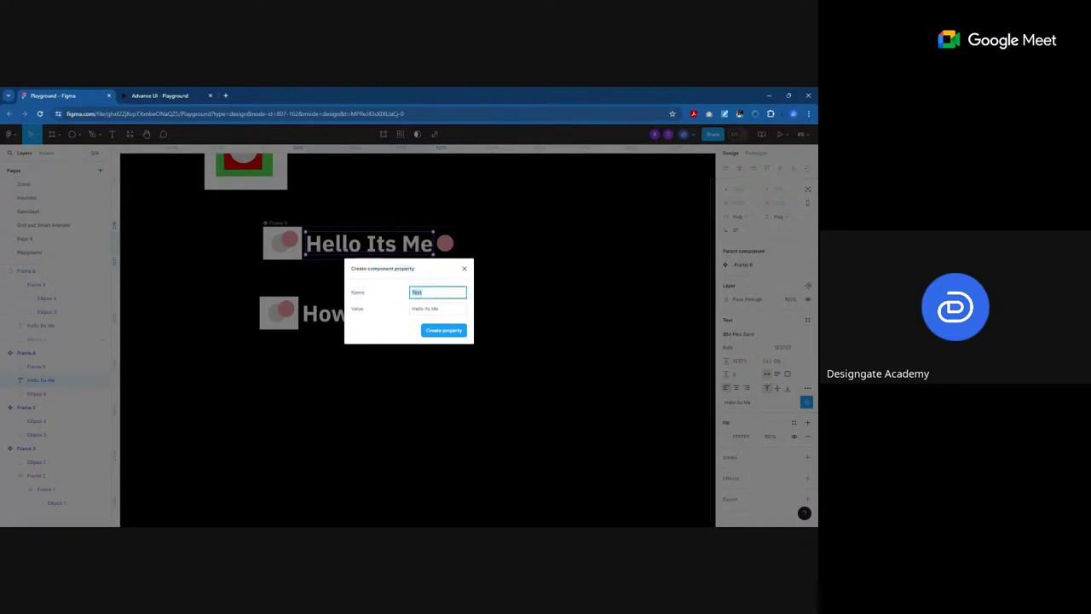
key("BackSpace")
left_click(442, 311)
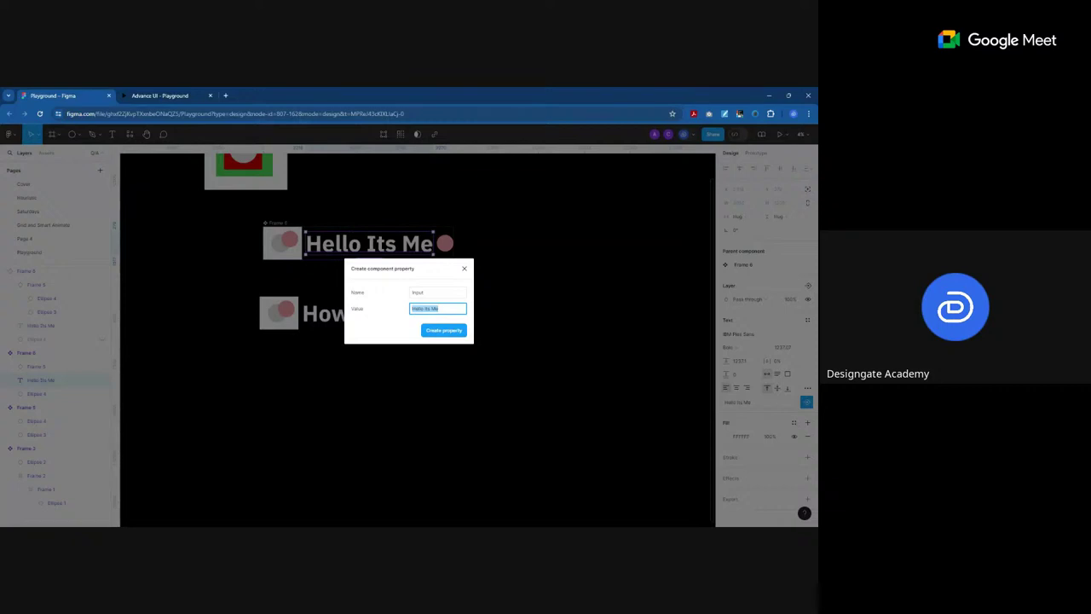
left_click(441, 331)
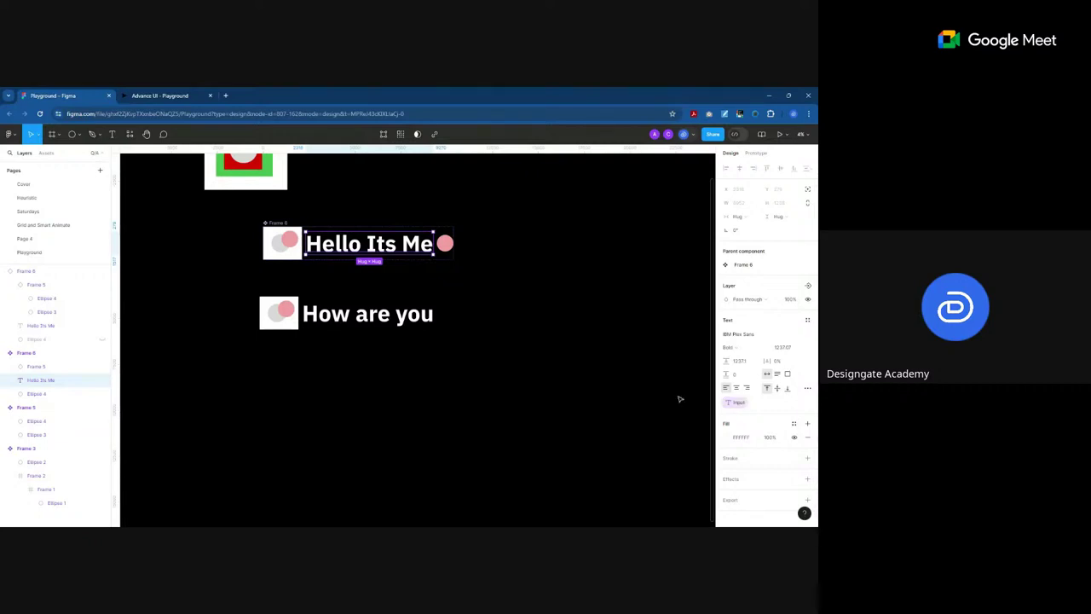
left_click(348, 382)
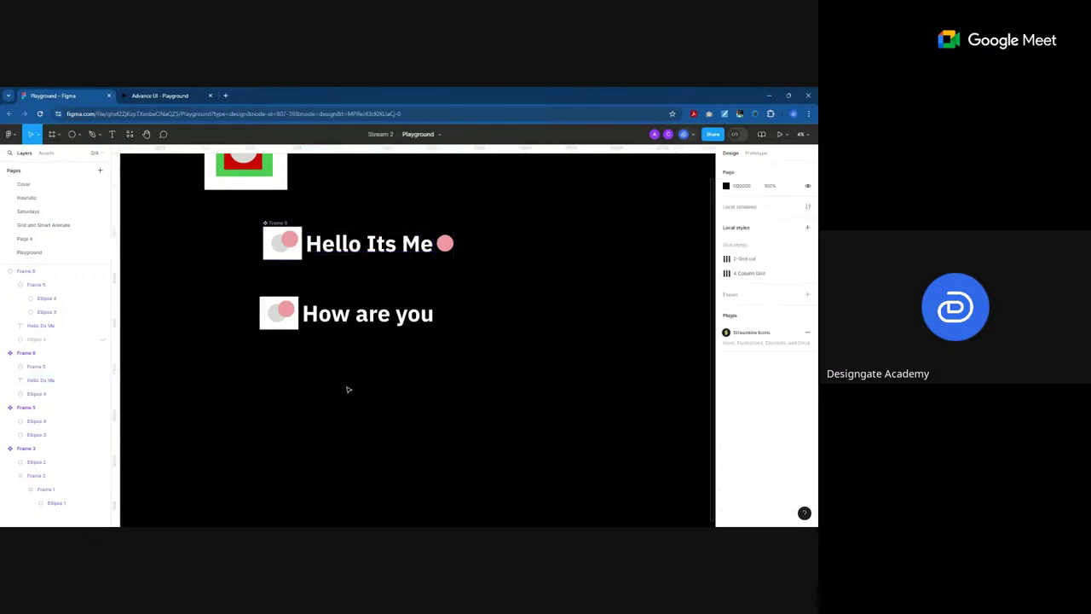
Step: Change the second instance's Input value to 'Hello world', then select the pink dot
left_click(278, 310)
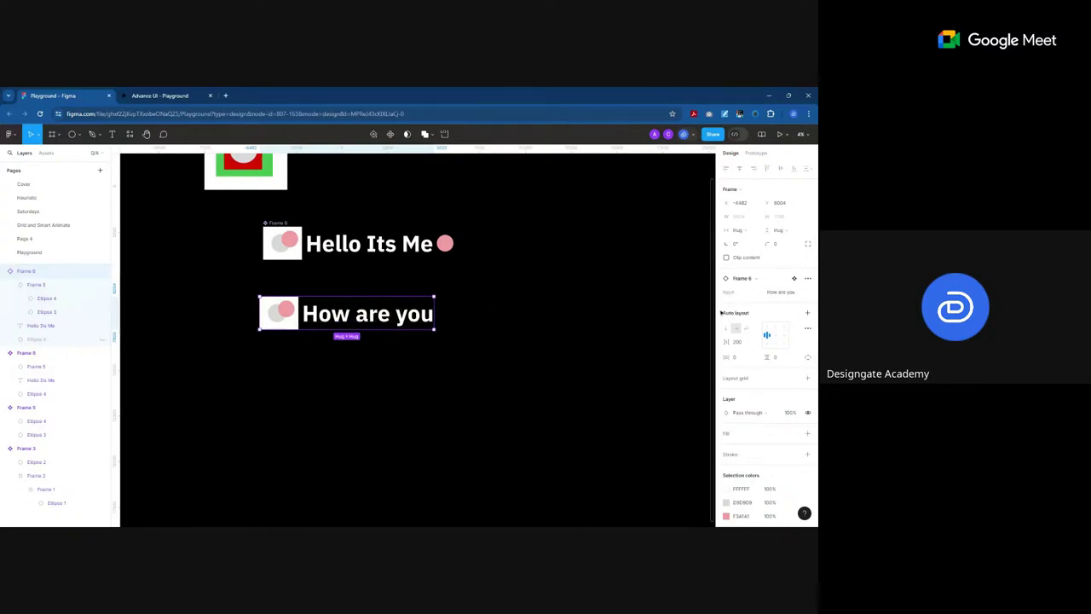
left_click(781, 292)
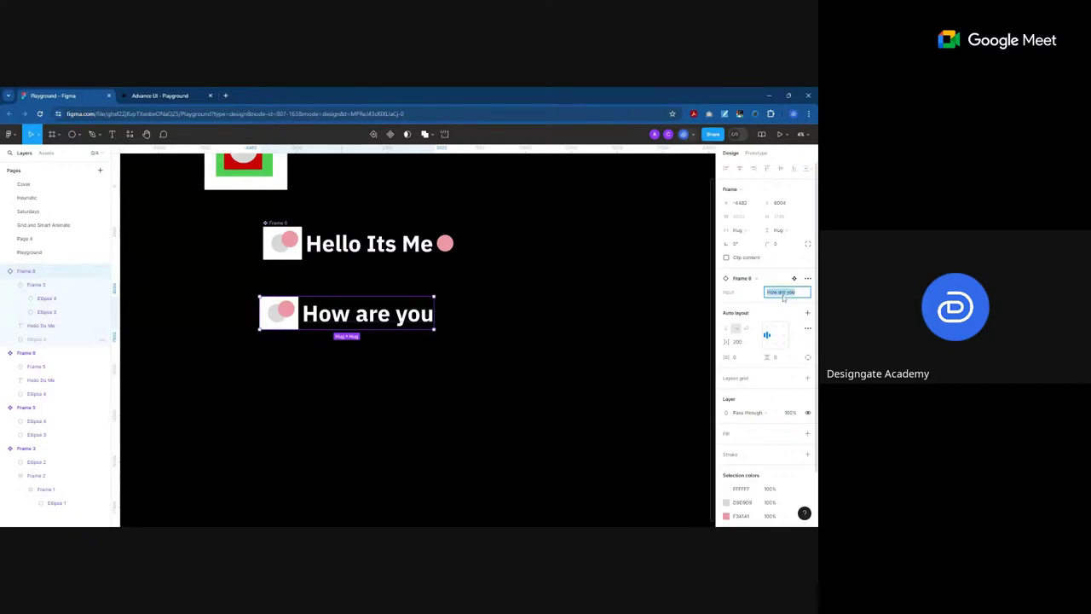
type("Hello world")
key("Return")
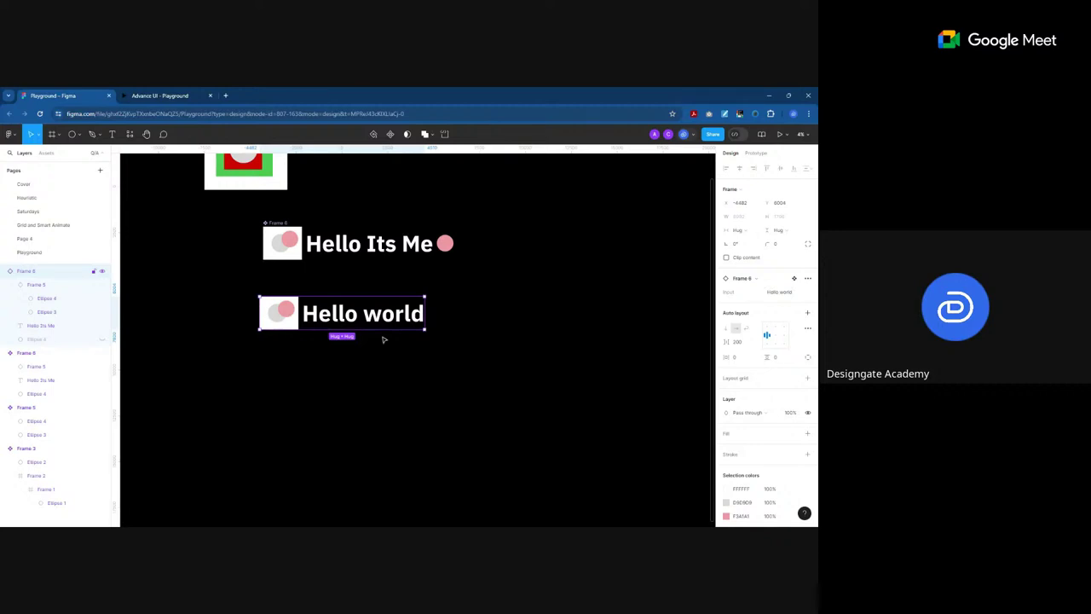
left_click(444, 247)
left_click(445, 246)
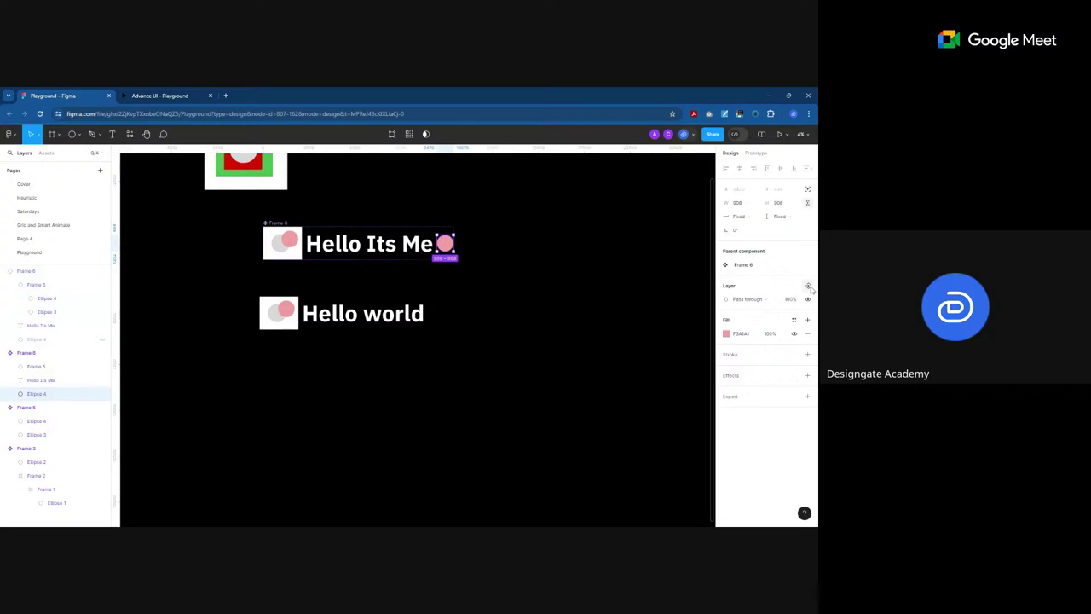
Step: Create a boolean visibility property 'Right icon' for the pink dot, defaulting to True
left_click(808, 286)
triple_click(435, 265)
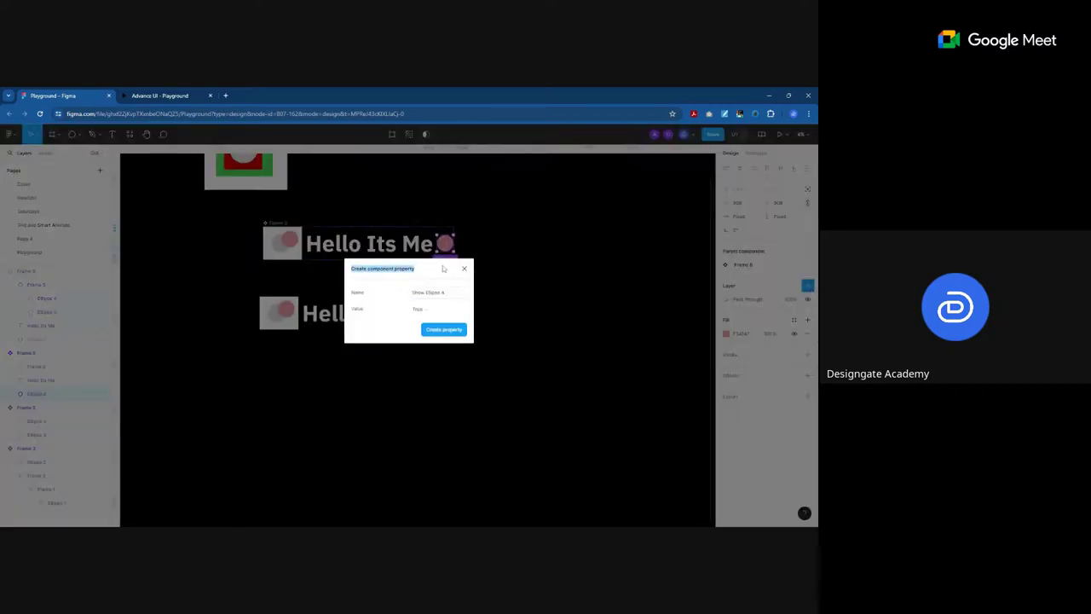
left_click(441, 292)
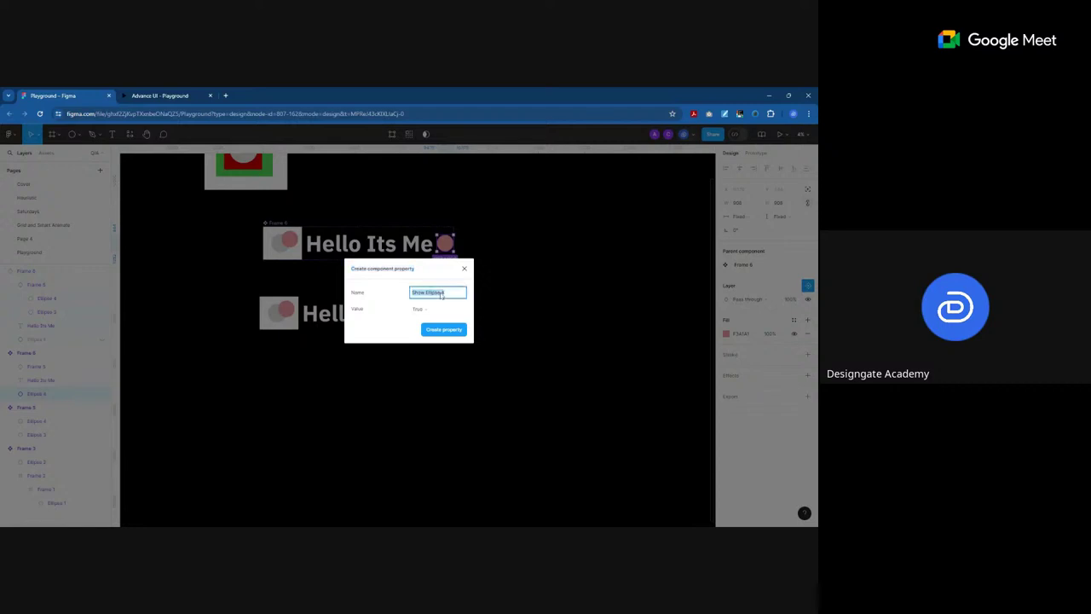
type("Right icon")
left_click(430, 275)
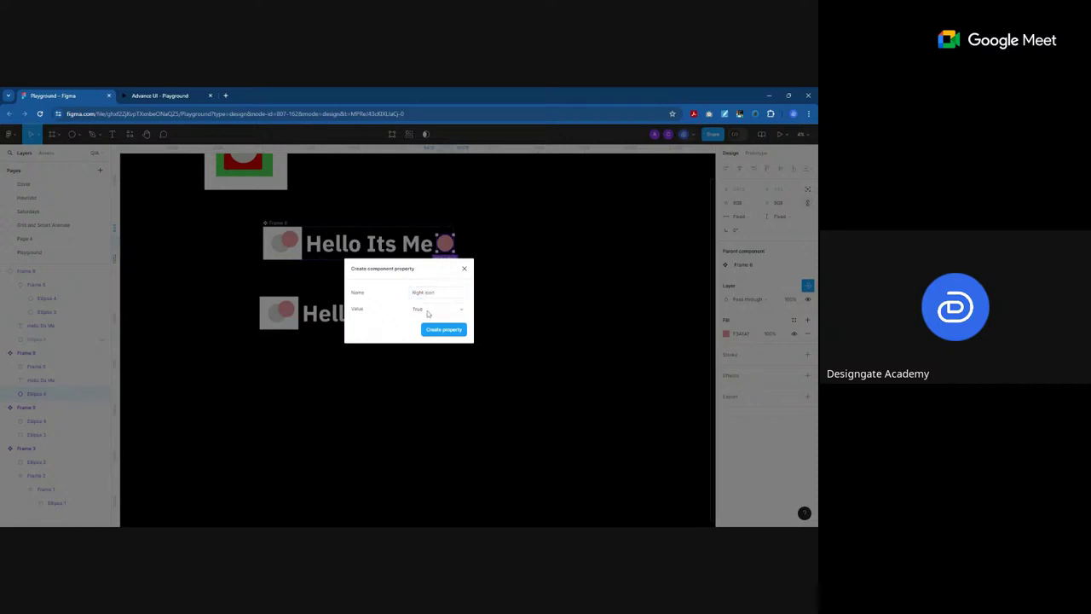
left_click(427, 311)
left_click(427, 310)
left_click(433, 330)
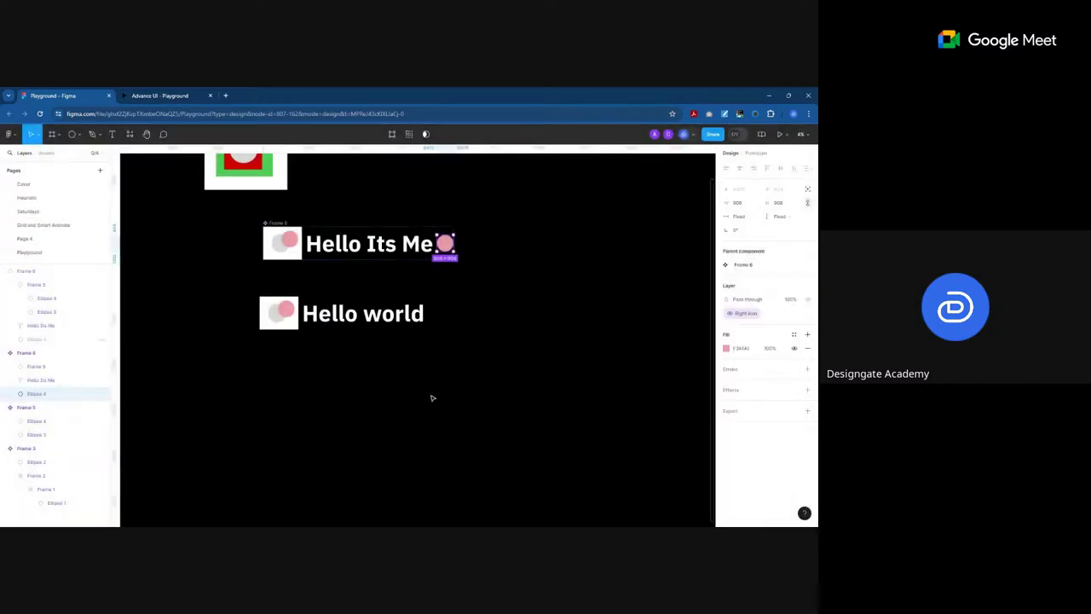
Step: Switch Right icon on for the Hello world instance, then select the left icon's pink circle
left_click(378, 328)
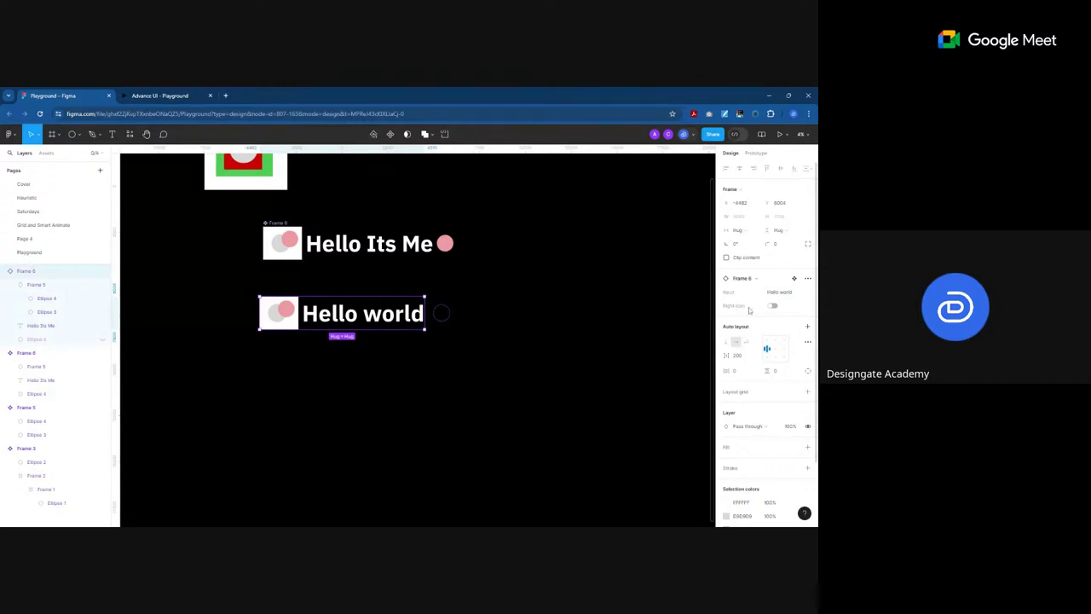
left_click(772, 306)
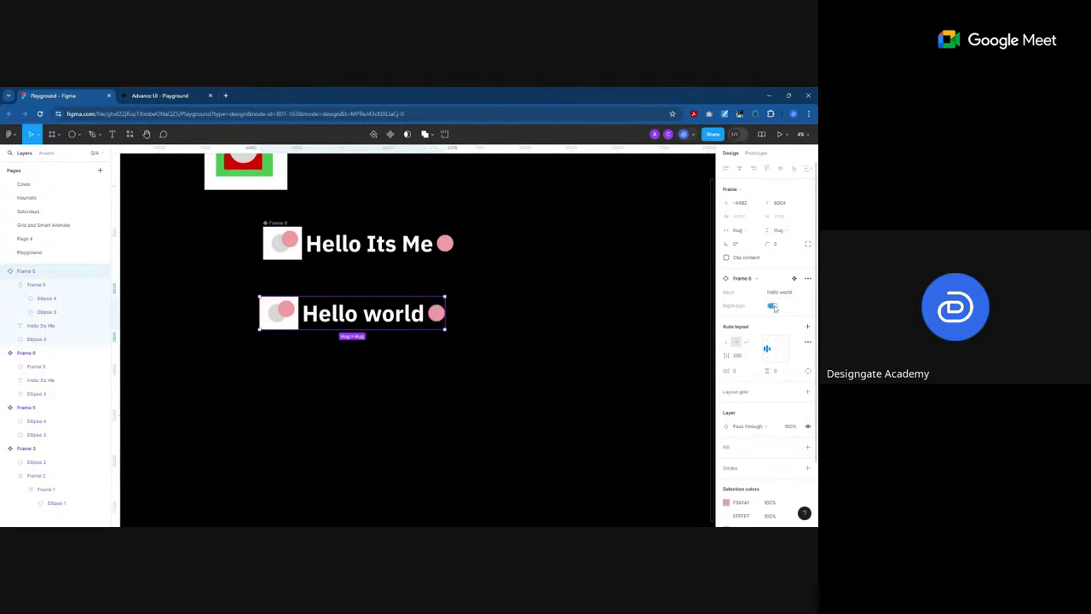
left_click(773, 306)
left_click(772, 306)
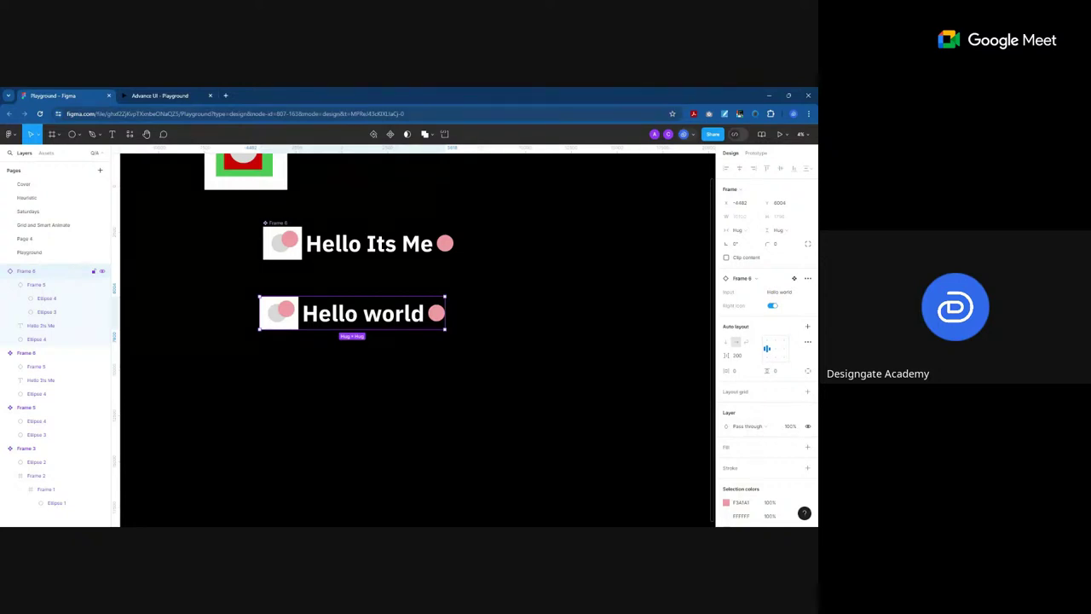
double_click(290, 240)
left_click(290, 239)
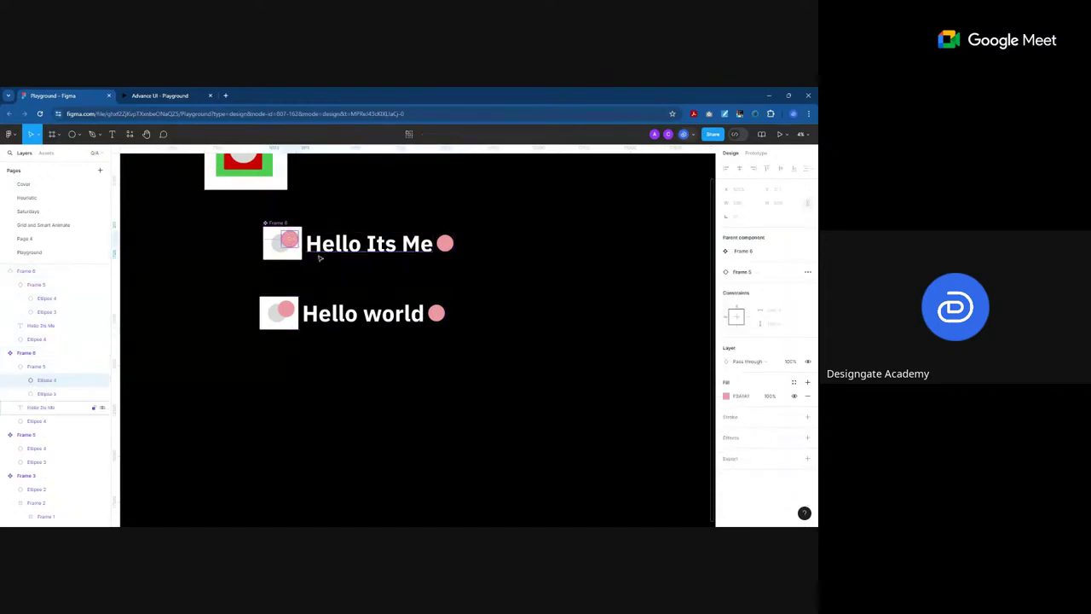
Step: Create a 'Left icon' visibility property for the left icon frame
key("Escape")
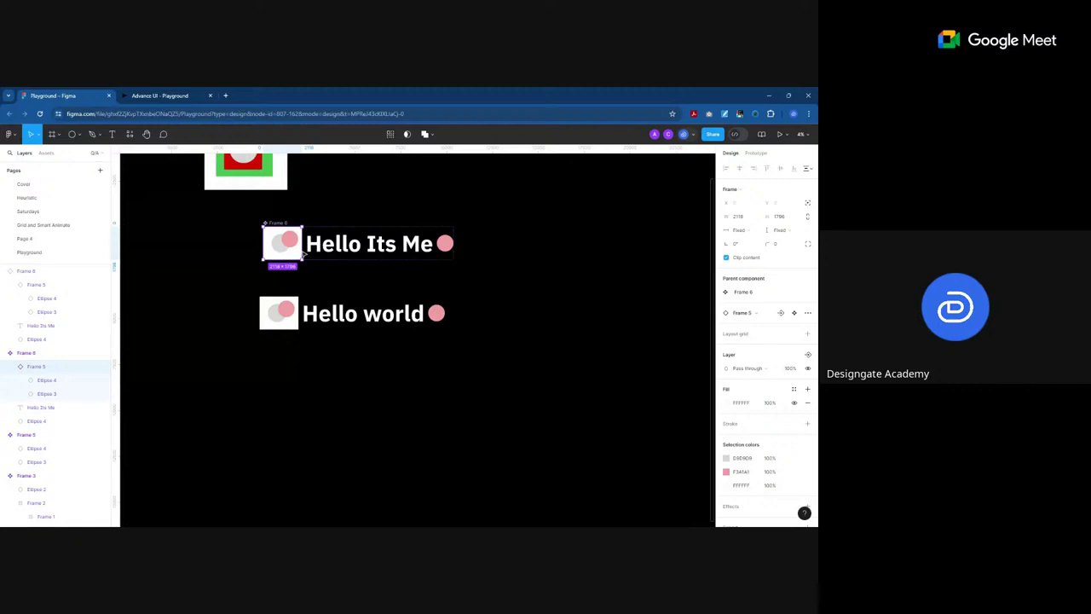
left_click(807, 355)
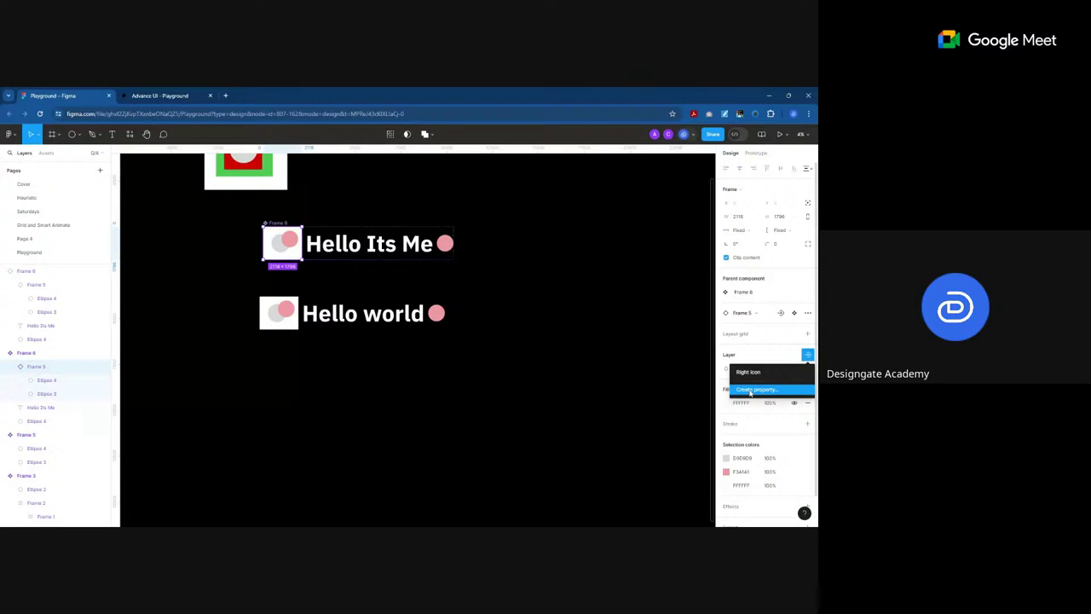
left_click(750, 390)
type("Left")
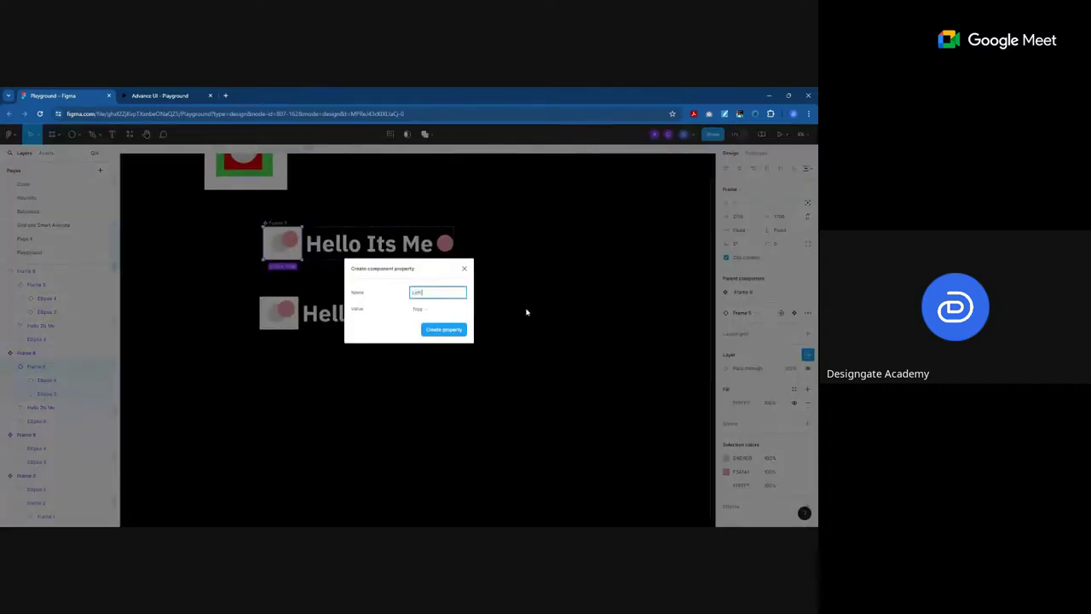
type(" icon")
key("Return")
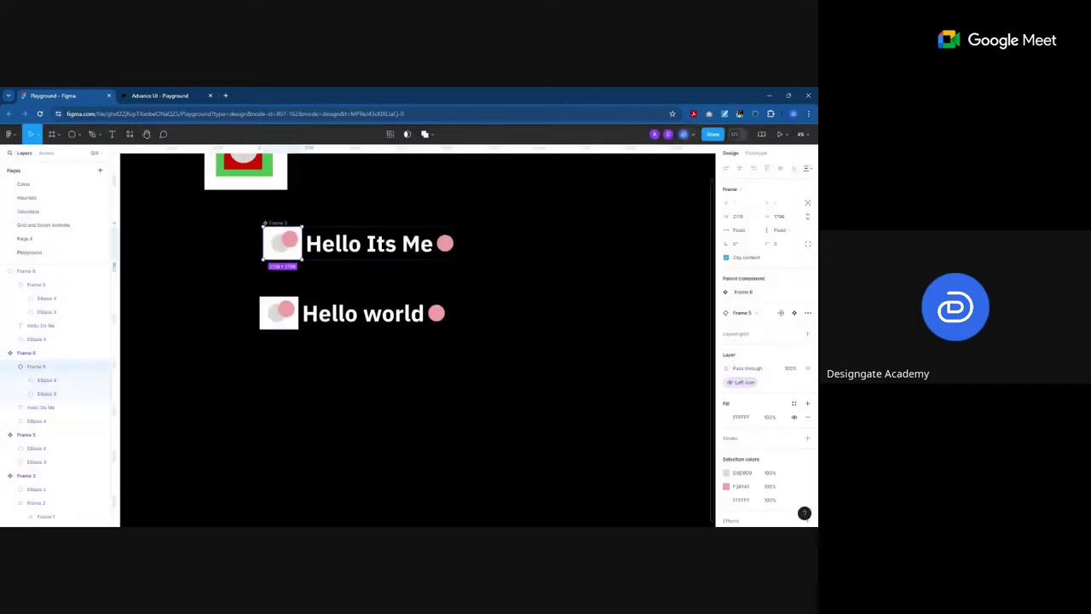
Step: Test the Right icon and Left icon toggles on Hello world, leaving both on
left_click(327, 309)
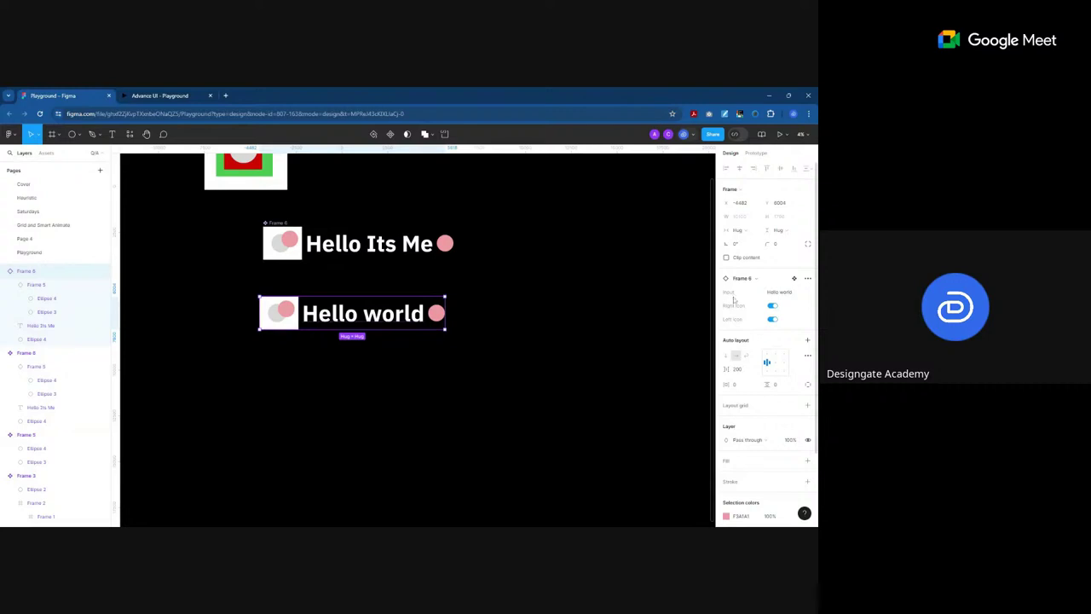
left_click(772, 305)
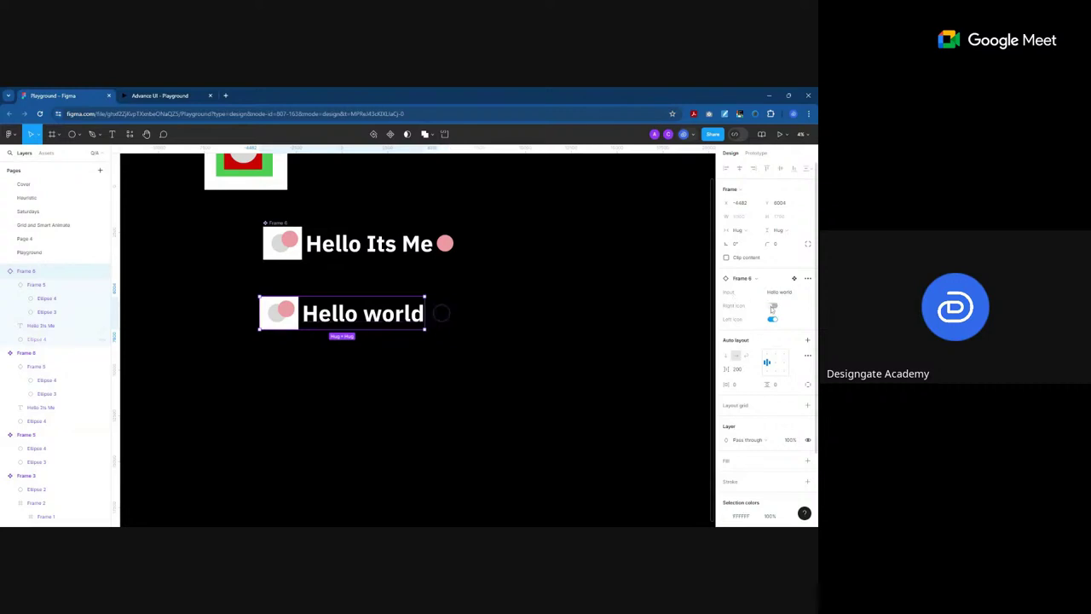
left_click(772, 305)
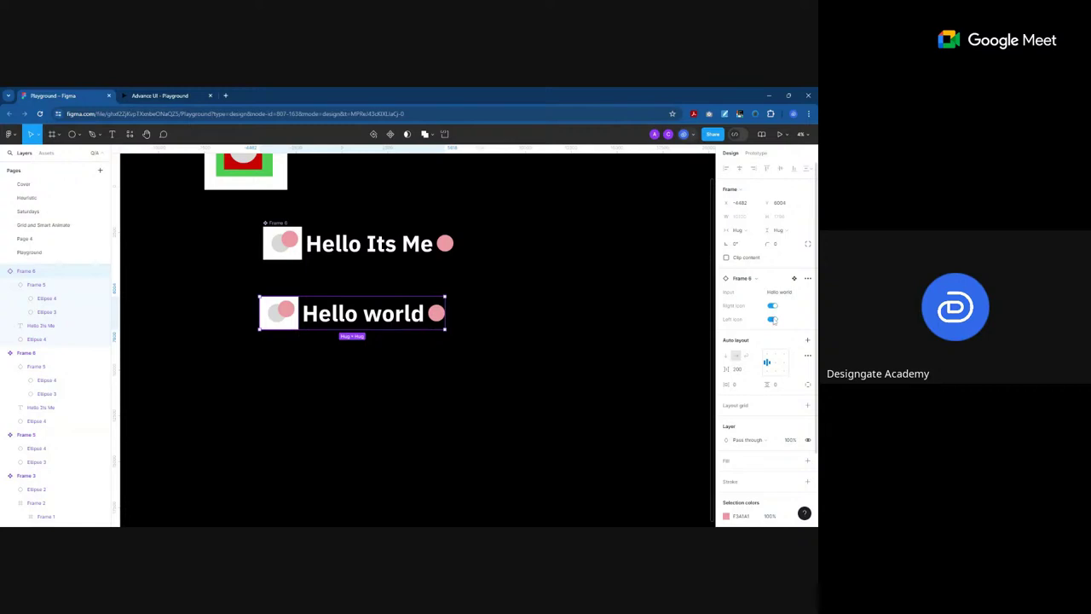
left_click(773, 318)
left_click(773, 319)
left_click(554, 315)
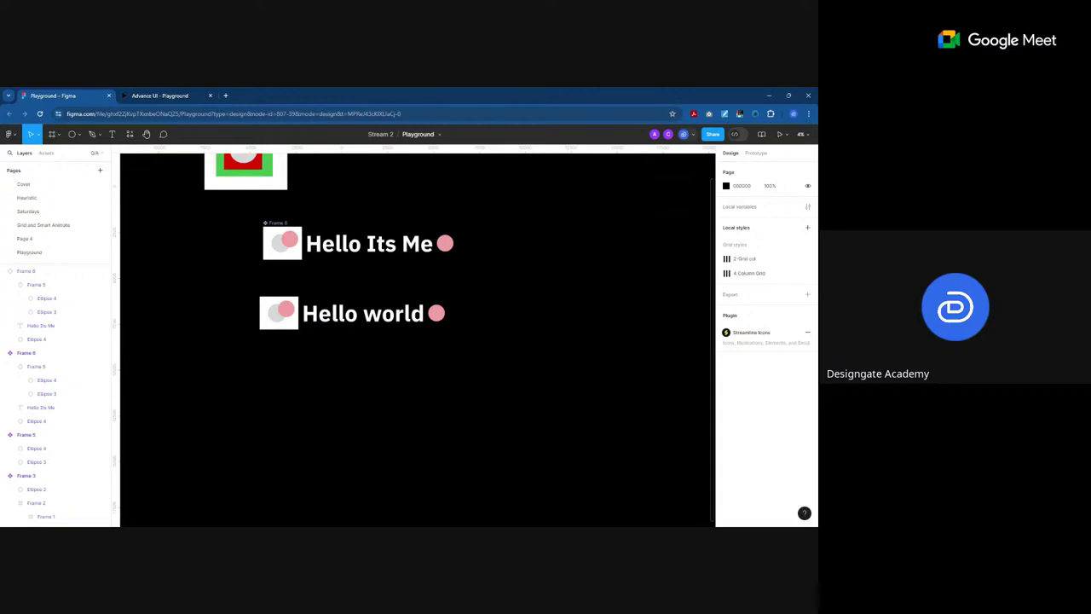
Step: Move the Hello world row up directly under Hello Its Me
left_click(341, 314)
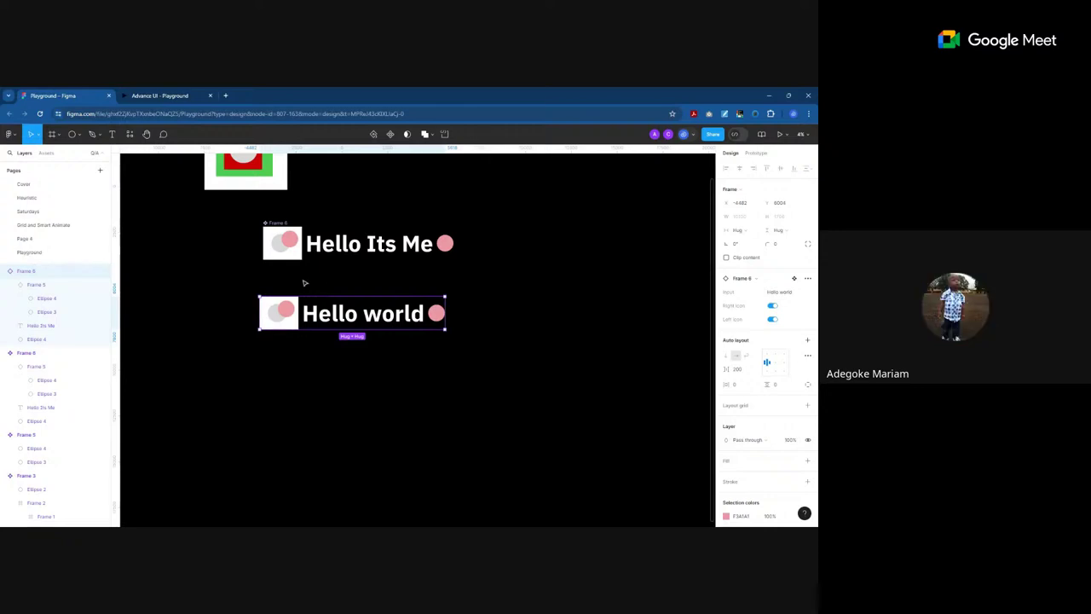
left_click_drag(284, 313, 287, 293)
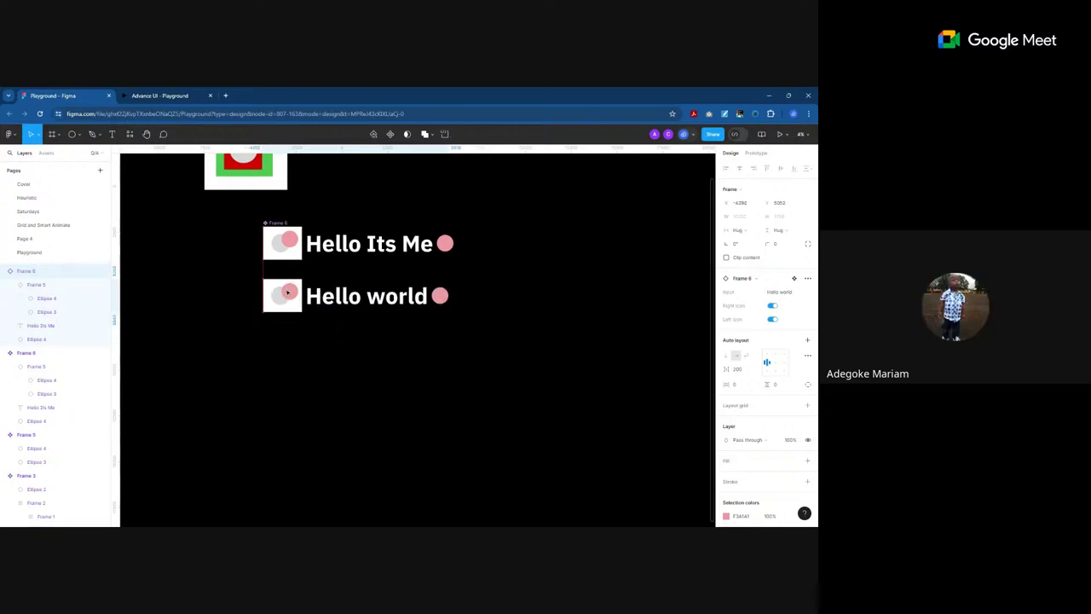
left_click(287, 292)
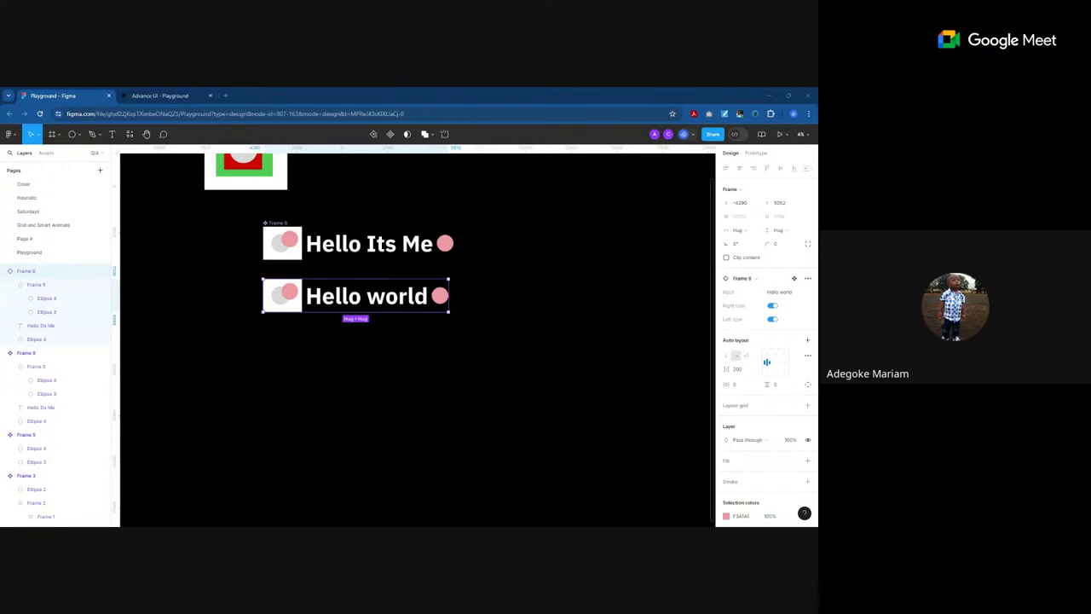
left_click(303, 364)
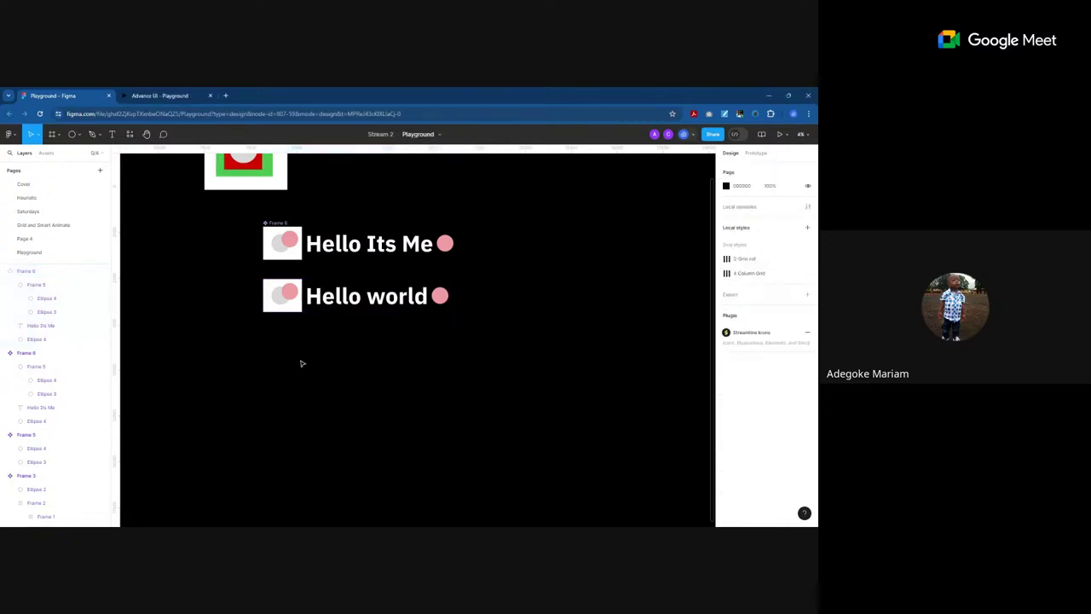
left_click(274, 309)
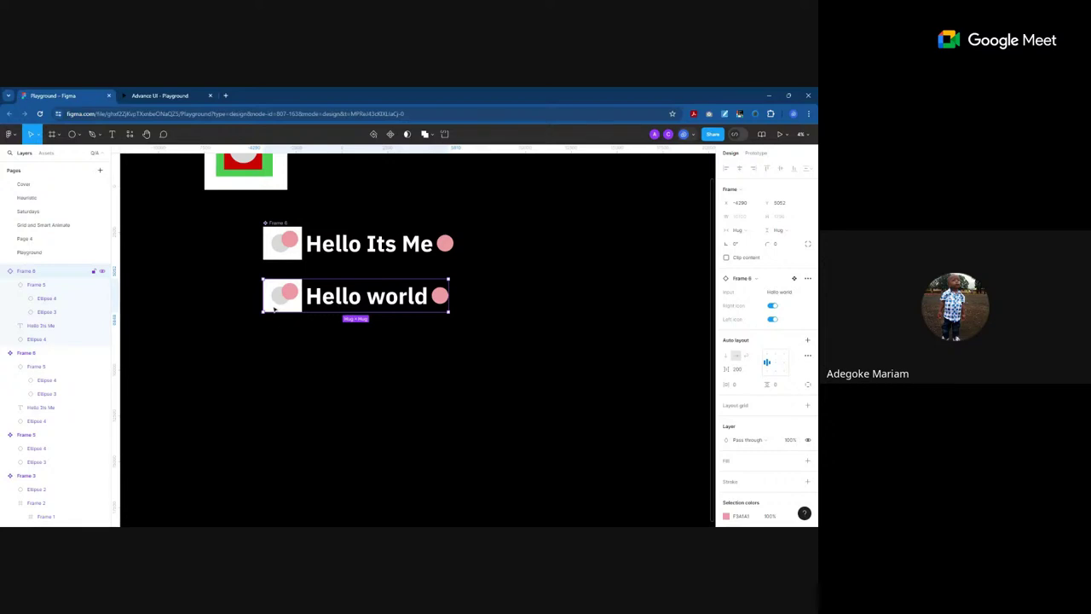
left_click(361, 395)
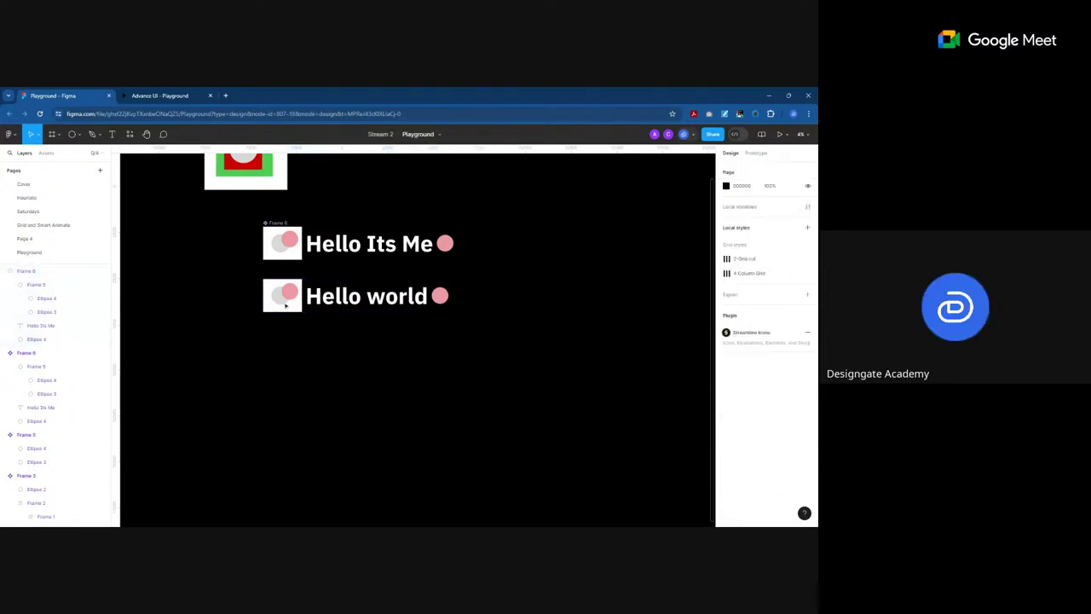
key("o")
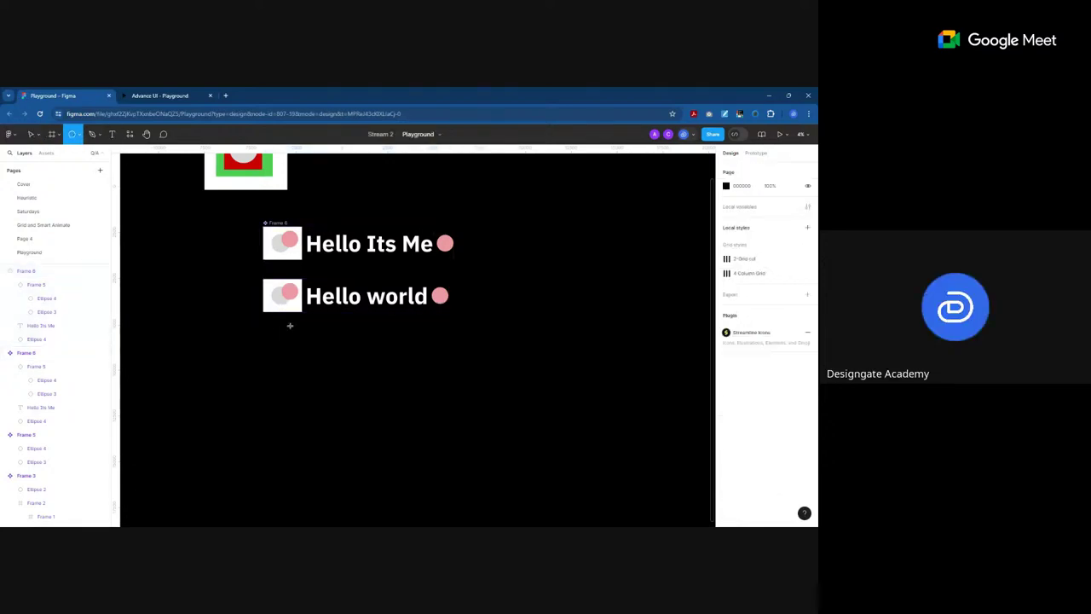
left_click_drag(334, 339, 409, 407)
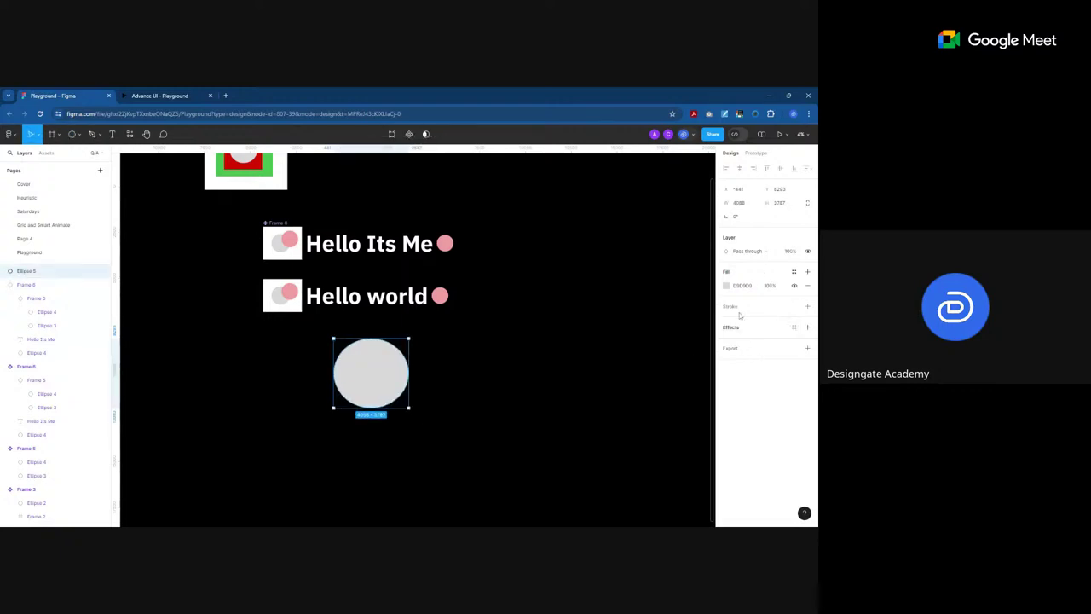
left_click_drag(370, 368, 531, 270)
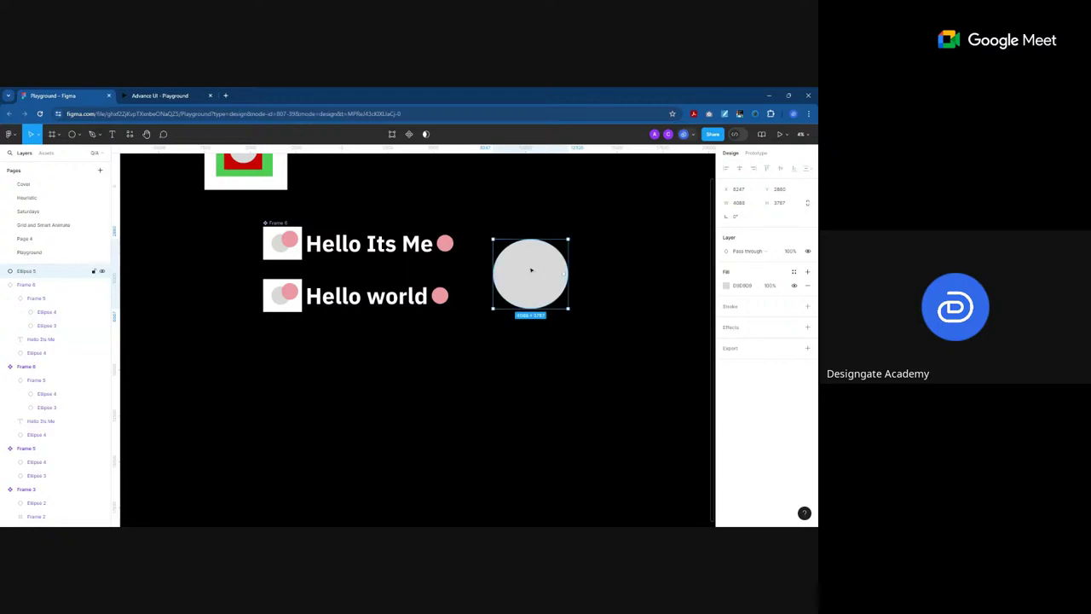
key("Delete")
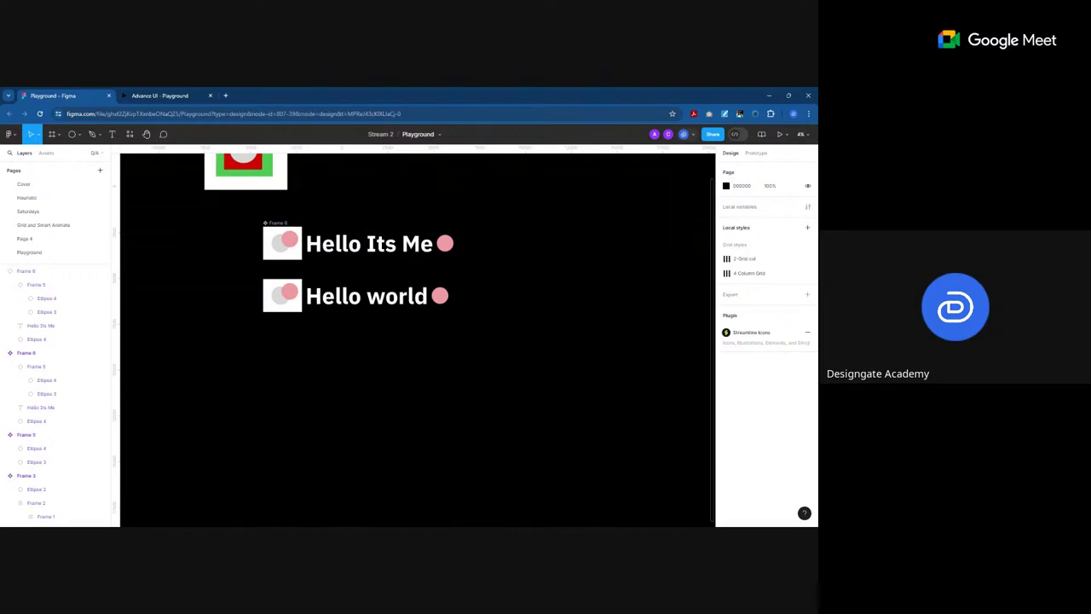
Step: Select the Hello Its Me and Hello world rows together and move them left
left_click(355, 242)
left_click(320, 297, "shift")
left_click_drag(320, 297, 266, 289)
left_click(452, 232)
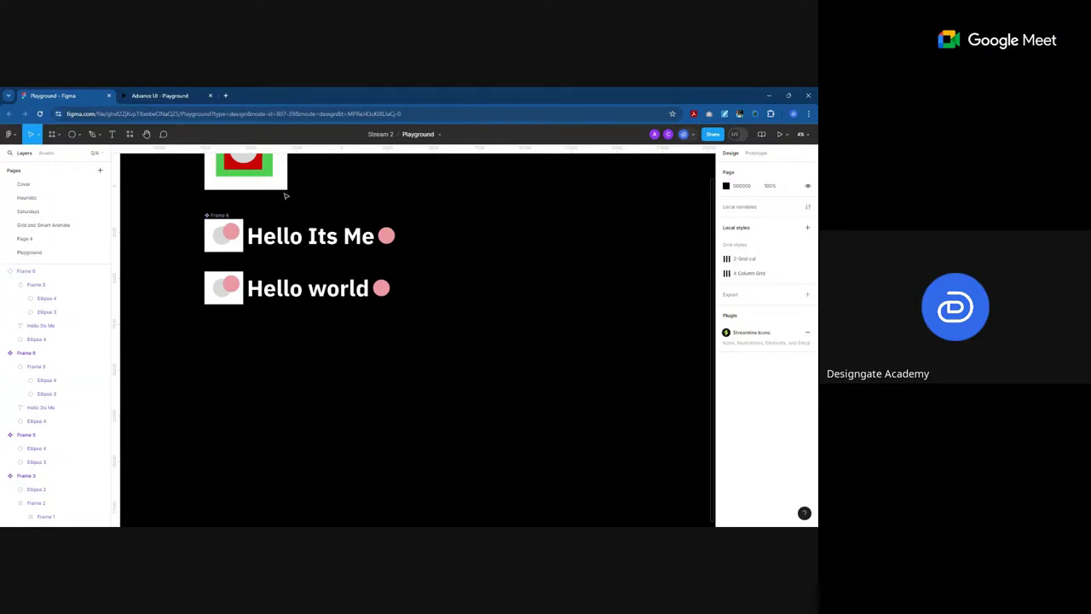
Step: Add a '2,4,6,8,10,12,14..' text line and a duplicate below reading '5,10,15,20,25,30,35'
key("t")
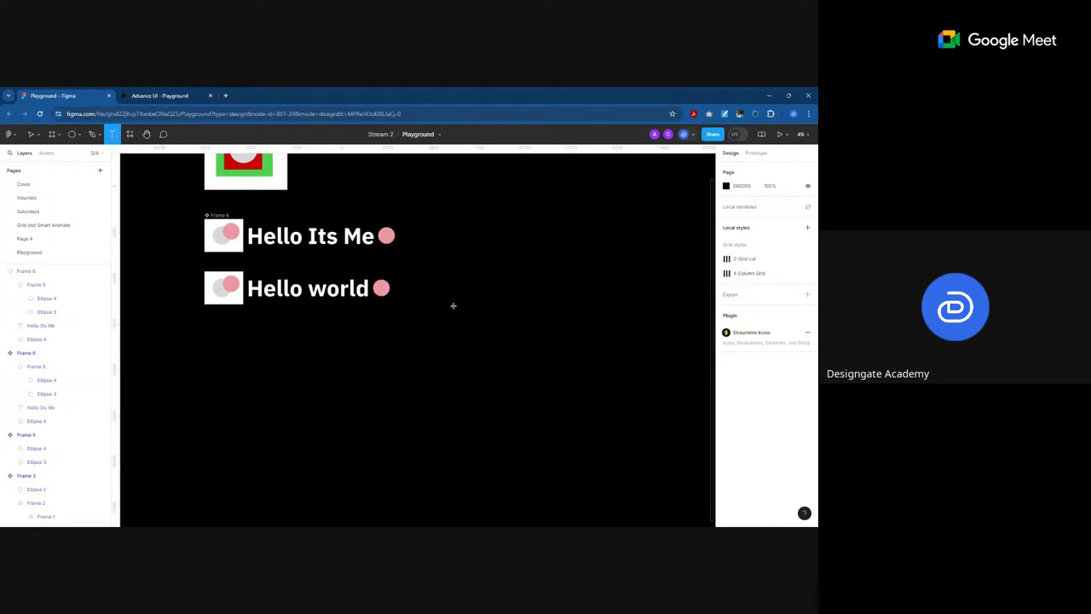
left_click(470, 237)
type("2,")
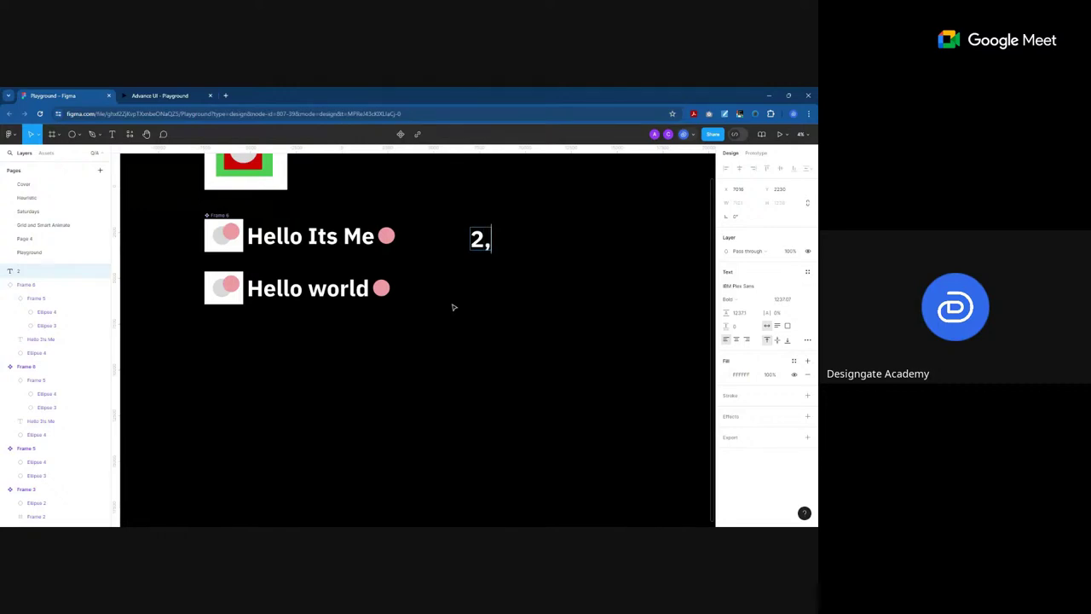
type("4,6,8,1")
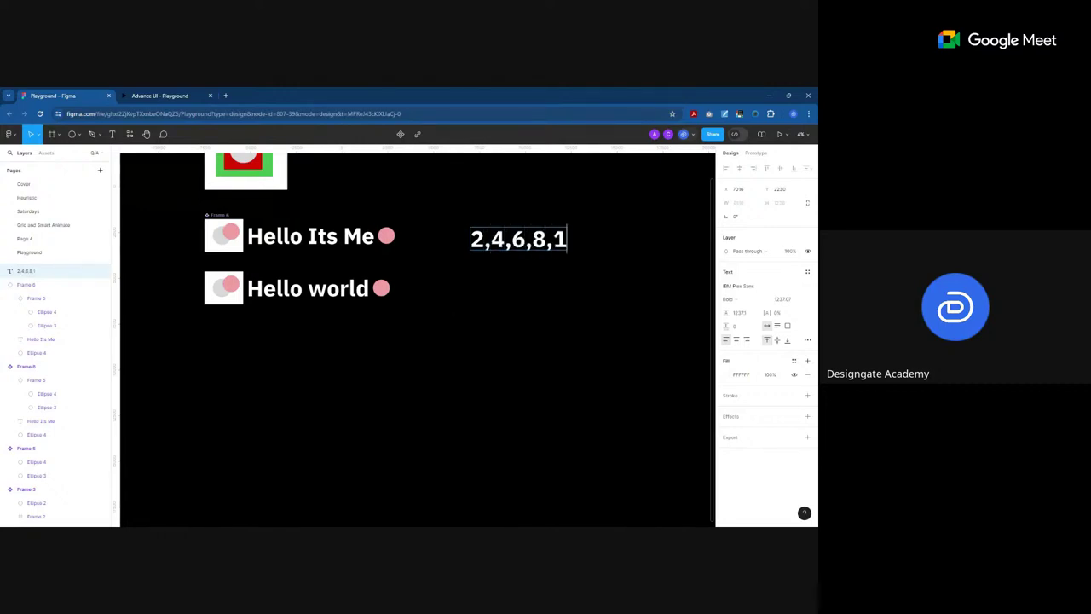
type("0,12")
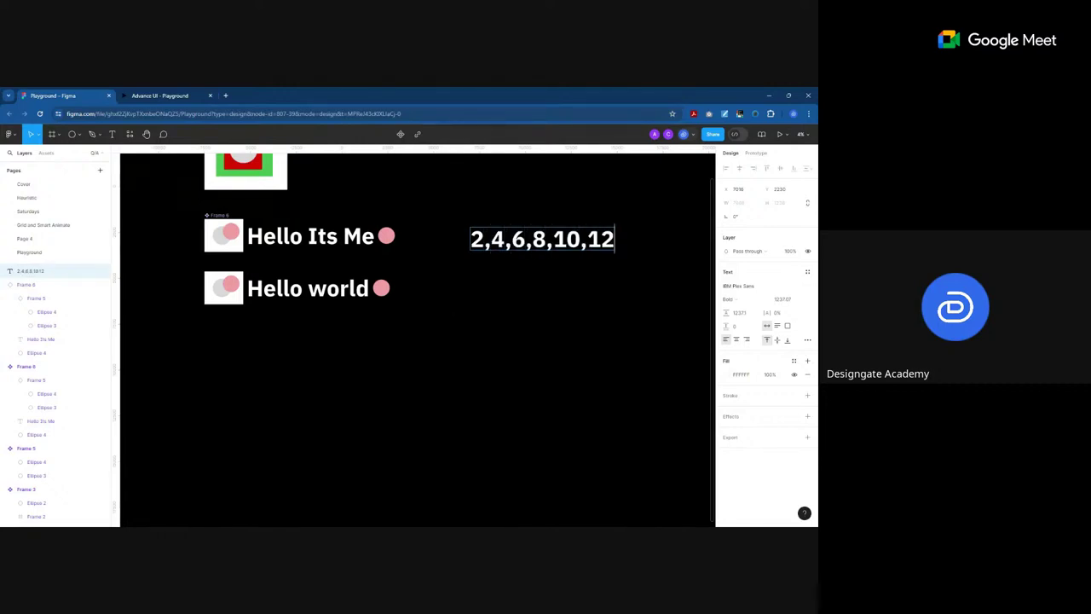
type(",14..")
key("Escape")
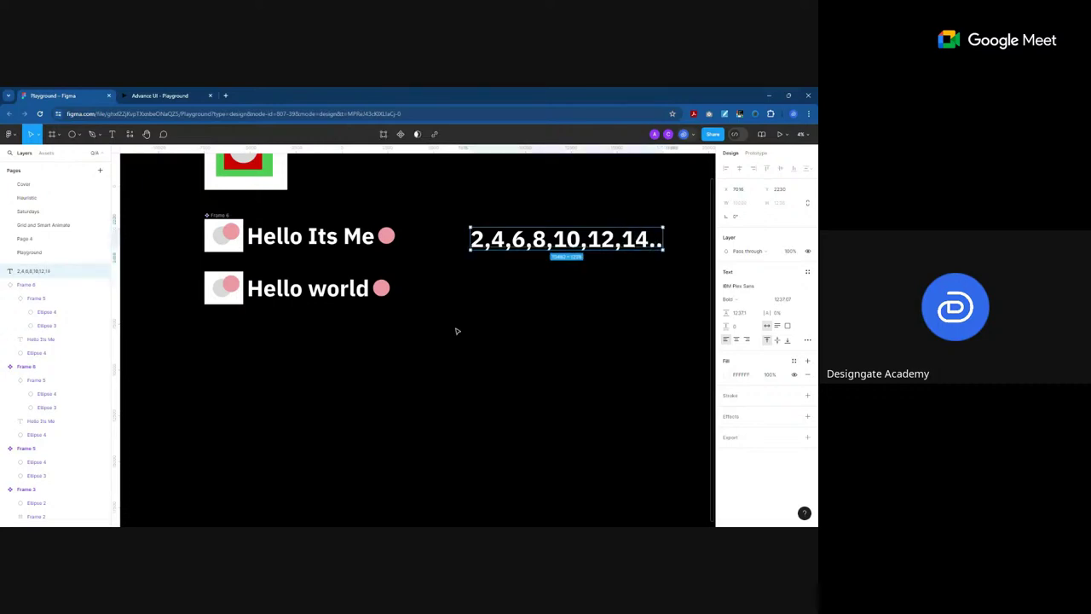
left_click_drag(526, 244, 517, 280, "alt")
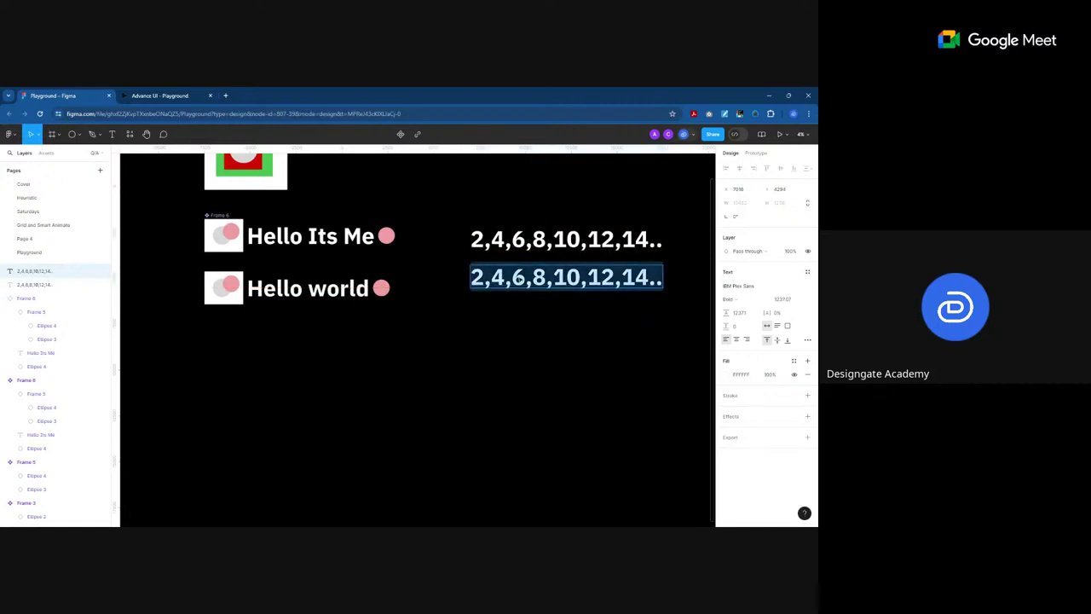
type("5,")
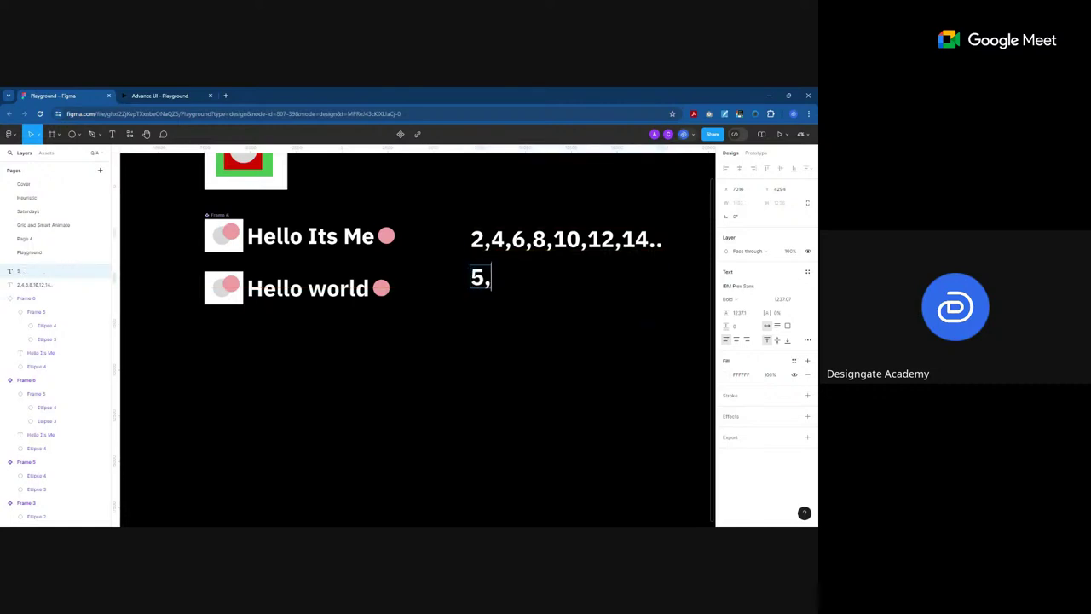
type("10,")
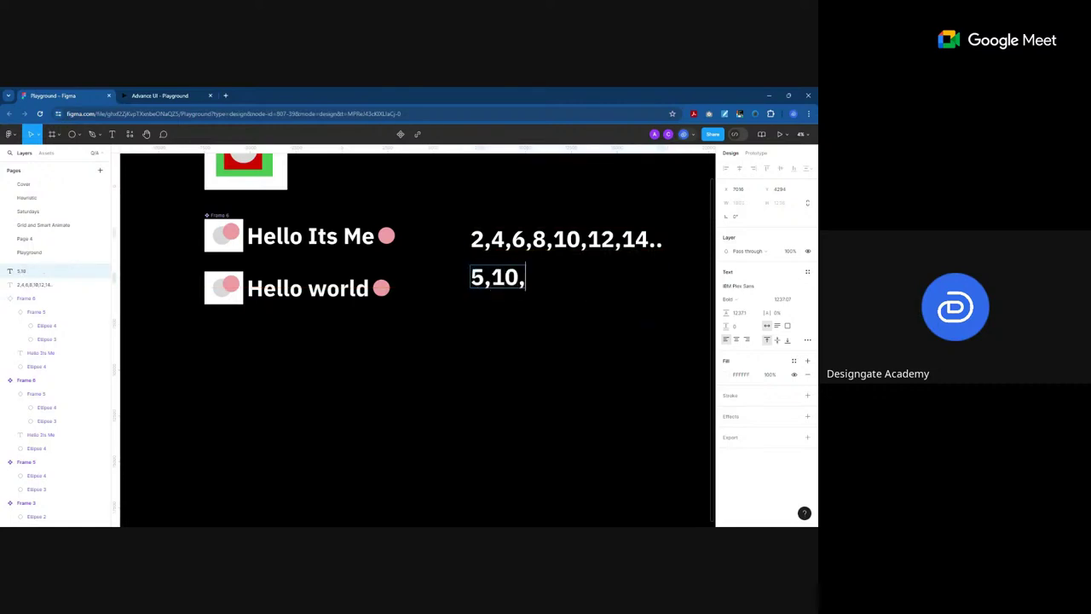
type("15,20,")
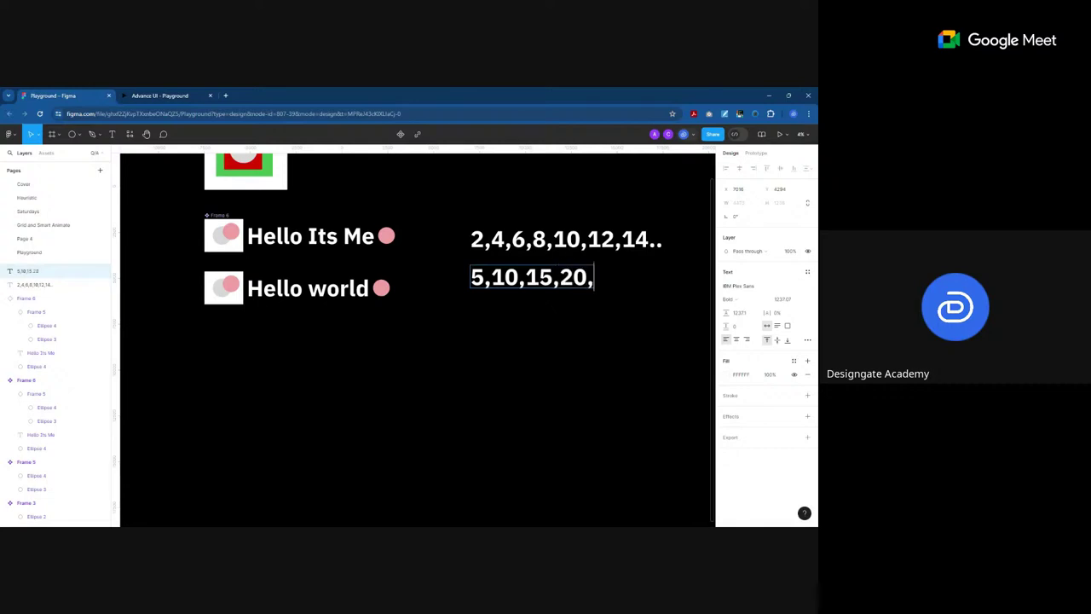
type("25,3")
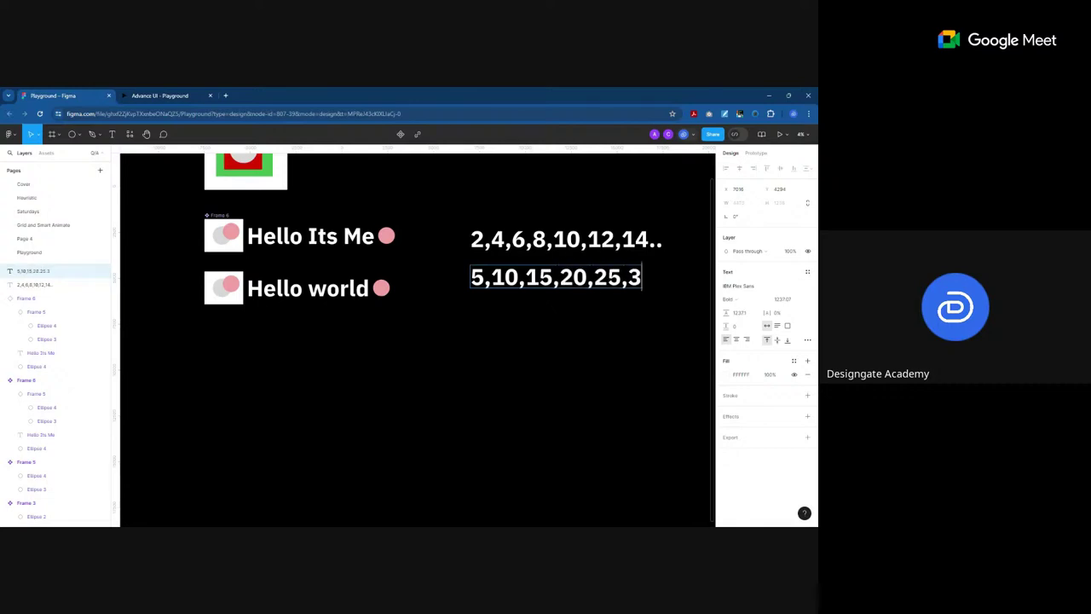
type("0,35")
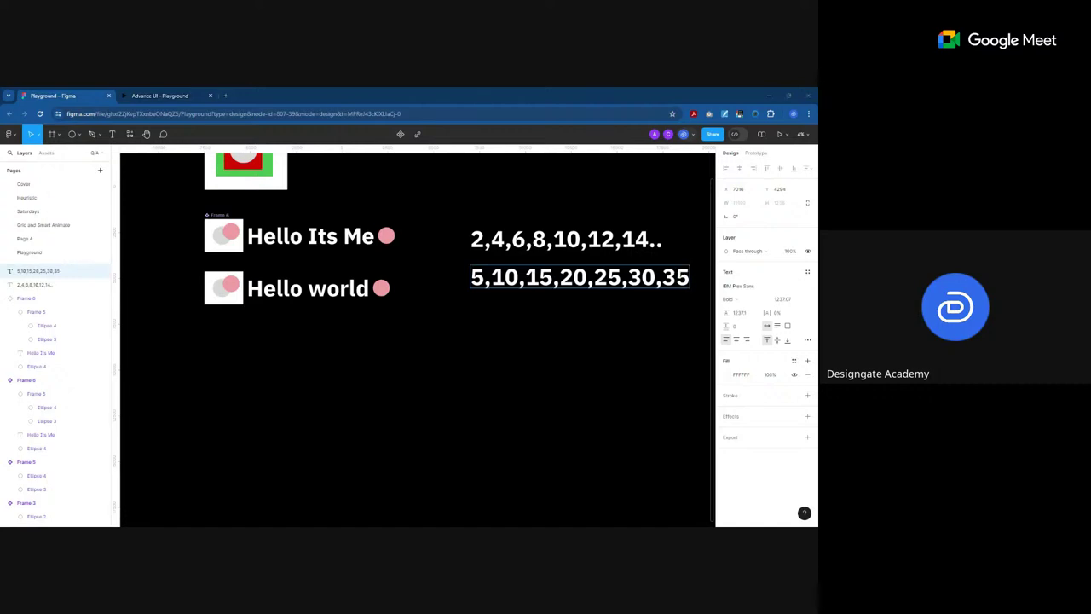
Step: Duplicate the fives line and rewrite one copy as '4,8,12,16,20,24,28,32'
scroll(382, 336, "down", 1)
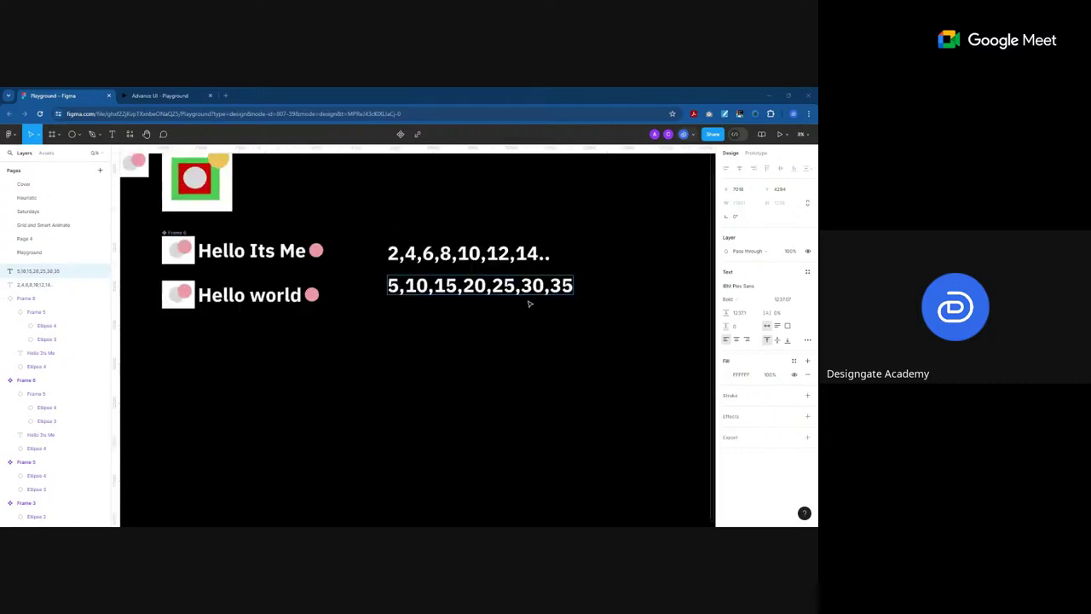
key("Escape")
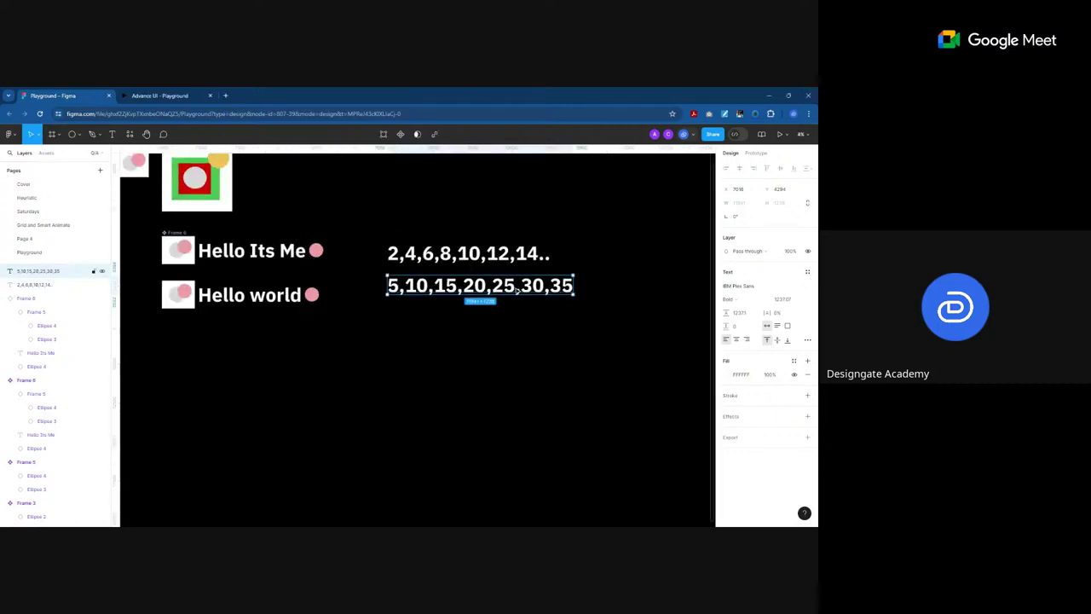
left_click_drag(516, 290, 514, 327, "alt")
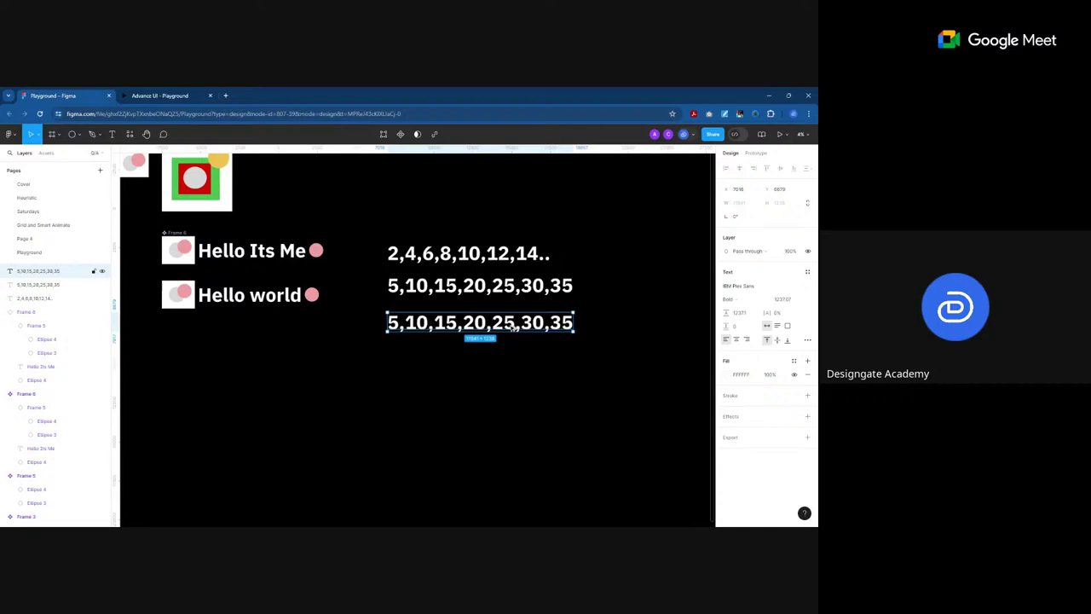
left_click(389, 286)
key("Return")
type("4,")
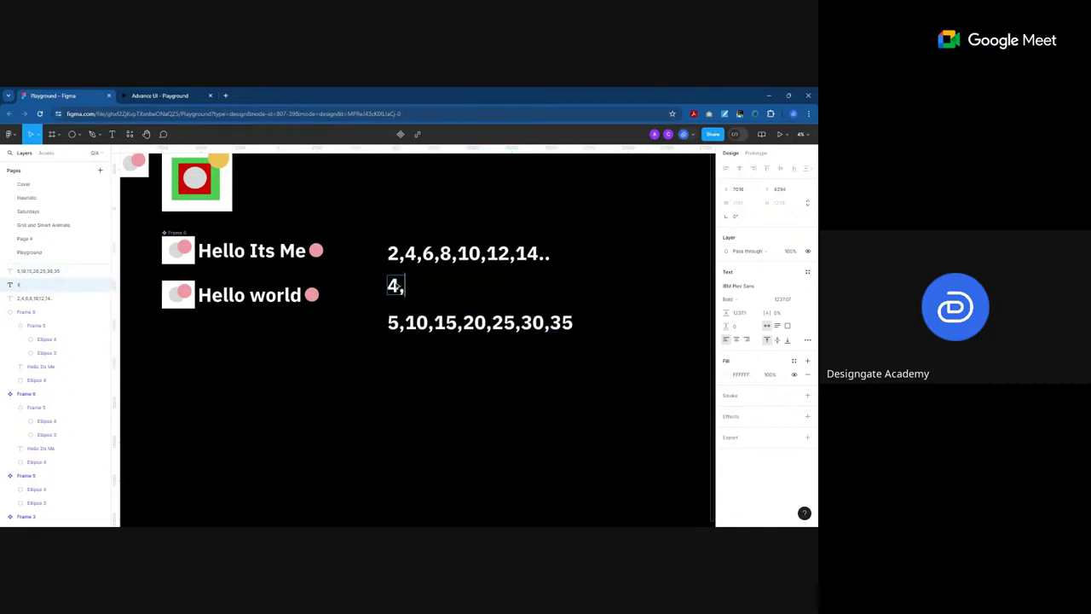
type("8,12,")
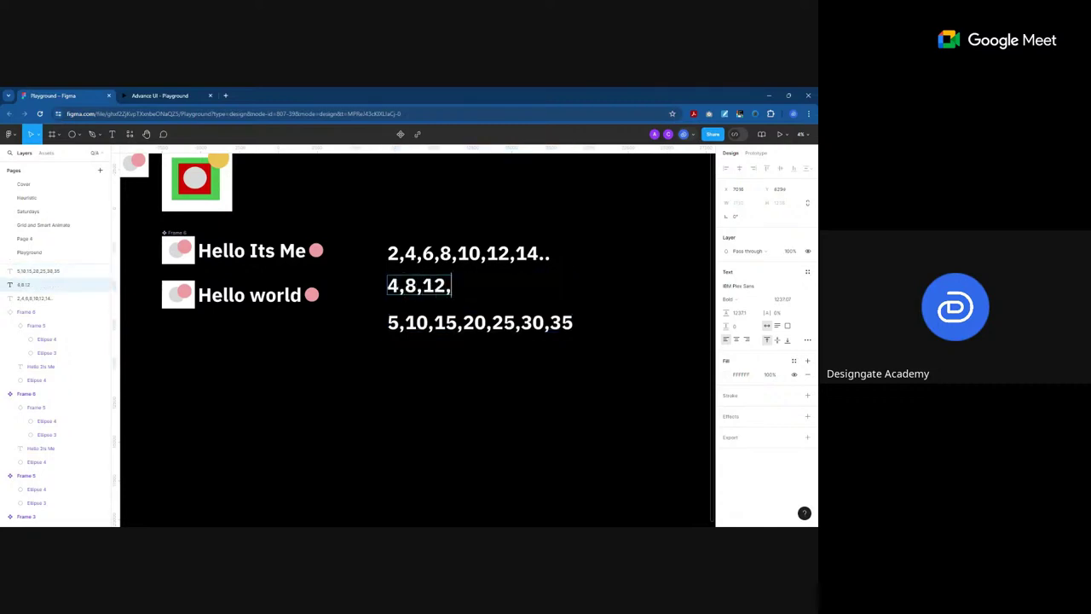
type("16,20")
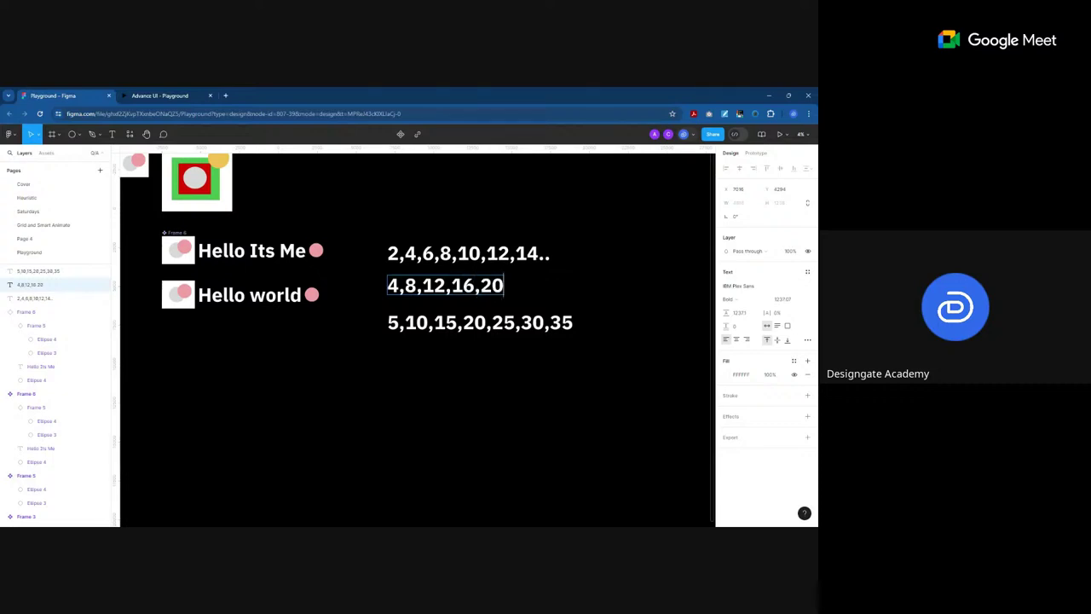
type("1")
key("BackSpace")
type(",24,28")
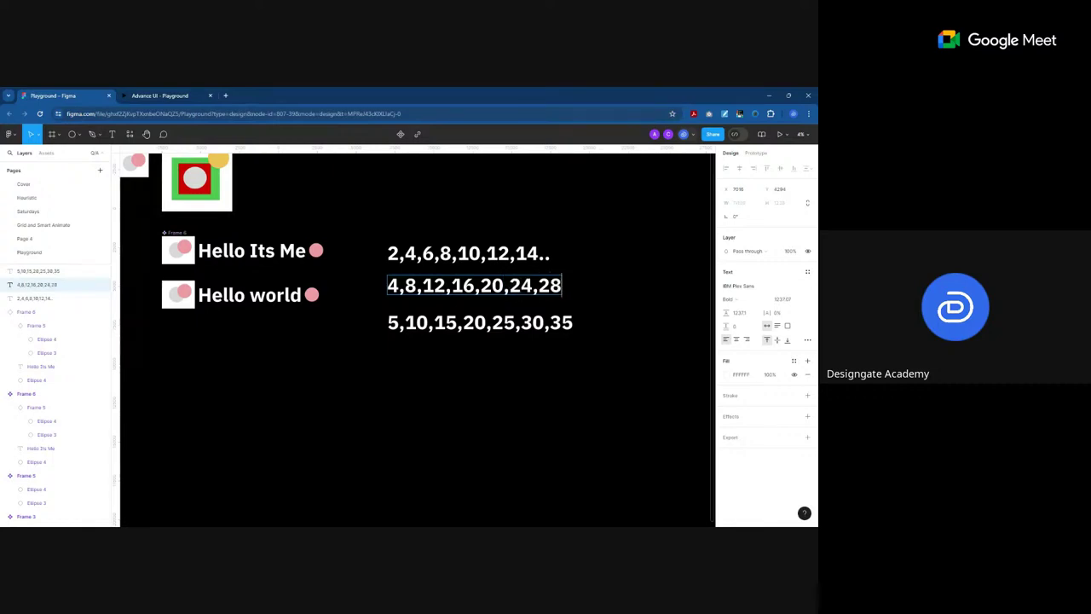
type(",32")
key("Escape")
Step: Duplicate the fives line below it and rewrite the copy as '8,16,24,32,40'
left_click(479, 327)
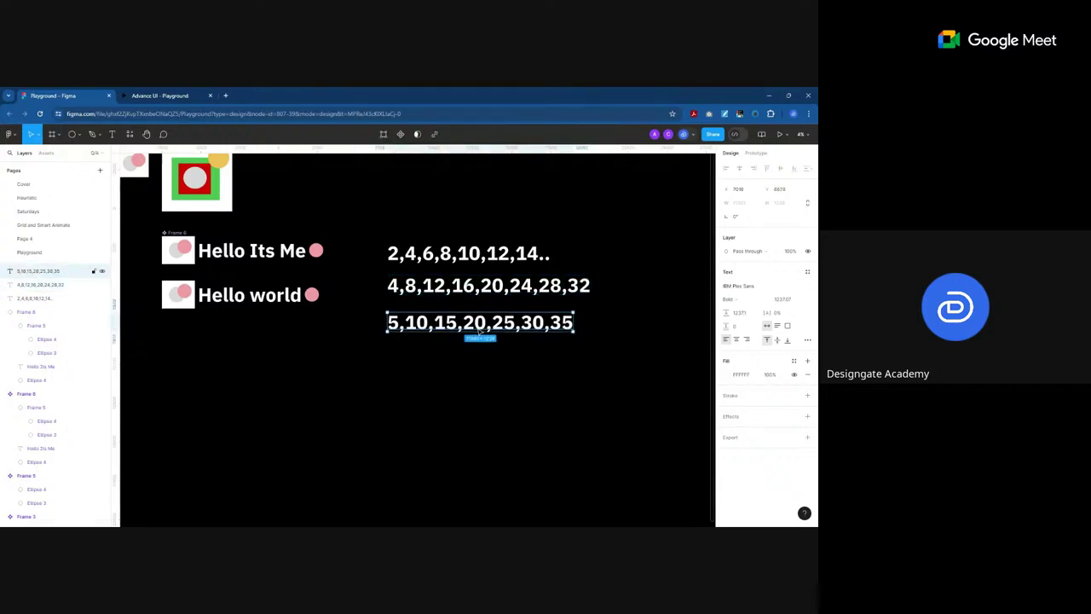
left_click_drag(480, 332, 483, 365)
double_click(483, 365)
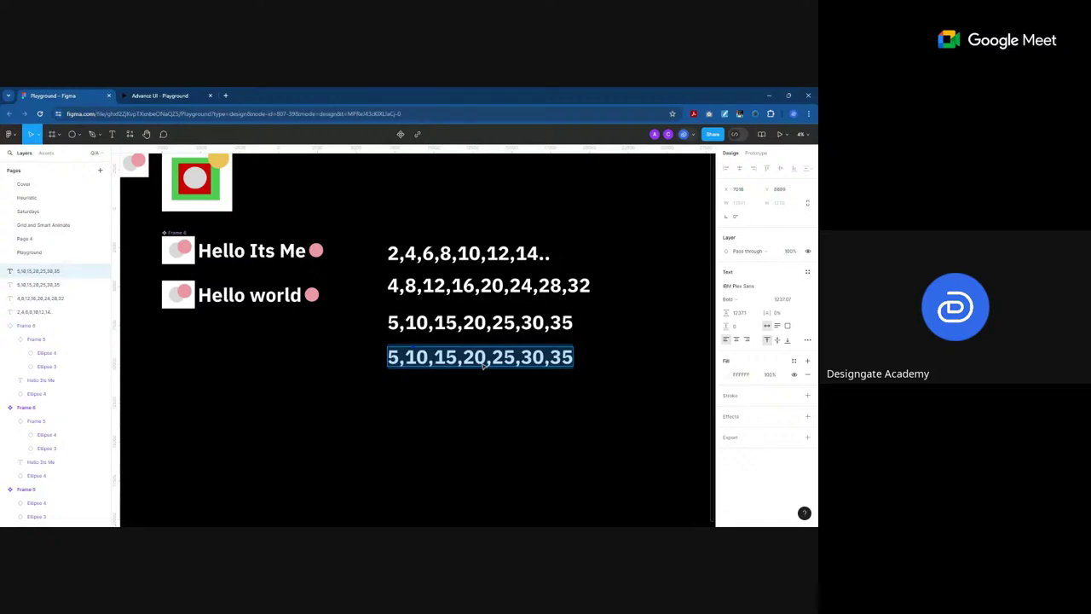
type("8,")
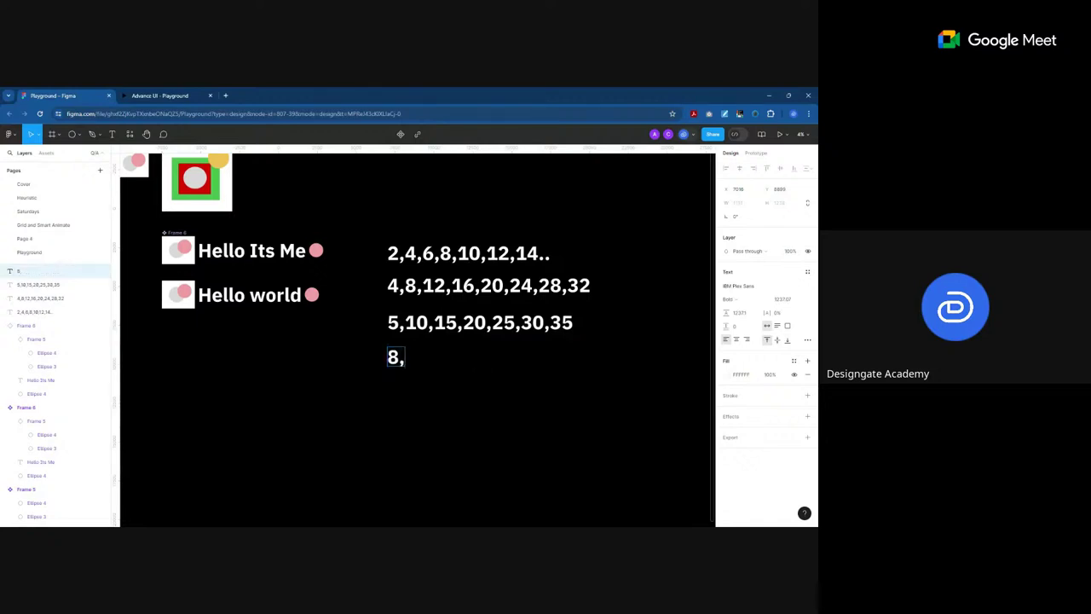
type("16,24,")
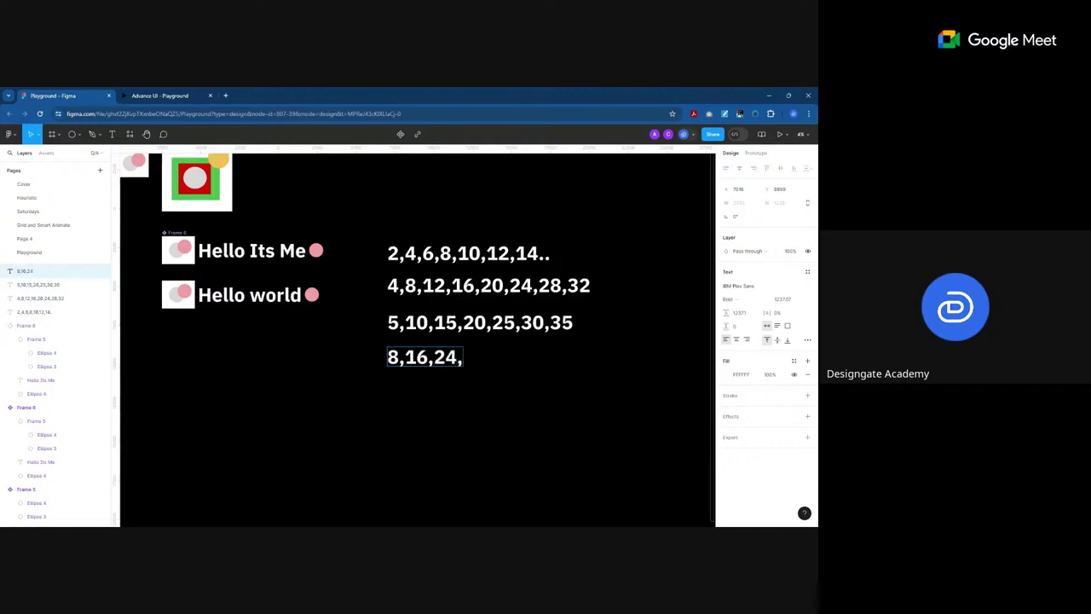
type("32,40")
key("Escape")
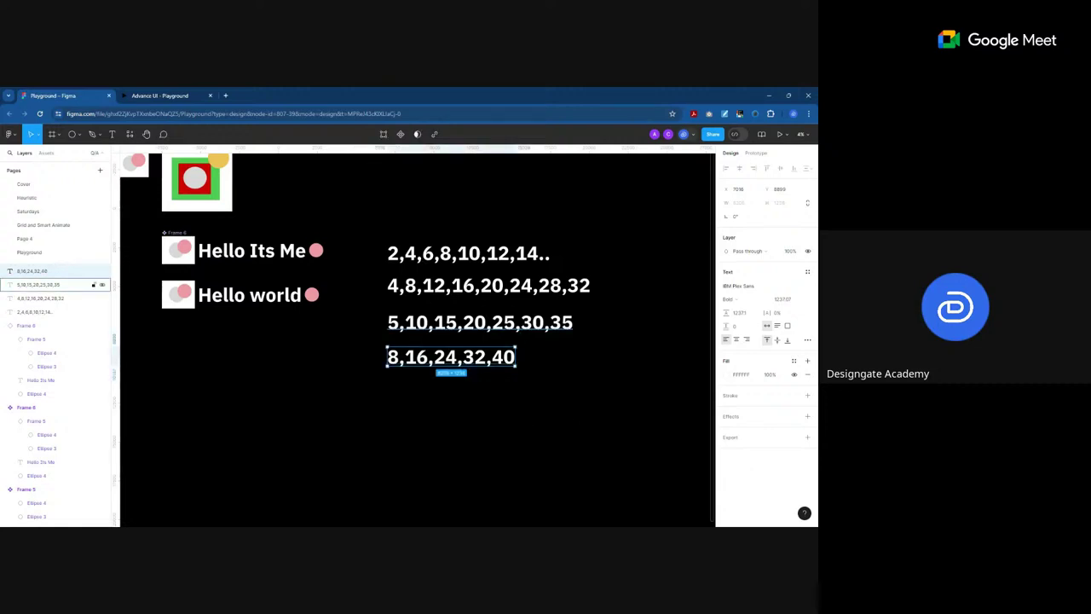
left_click(559, 375)
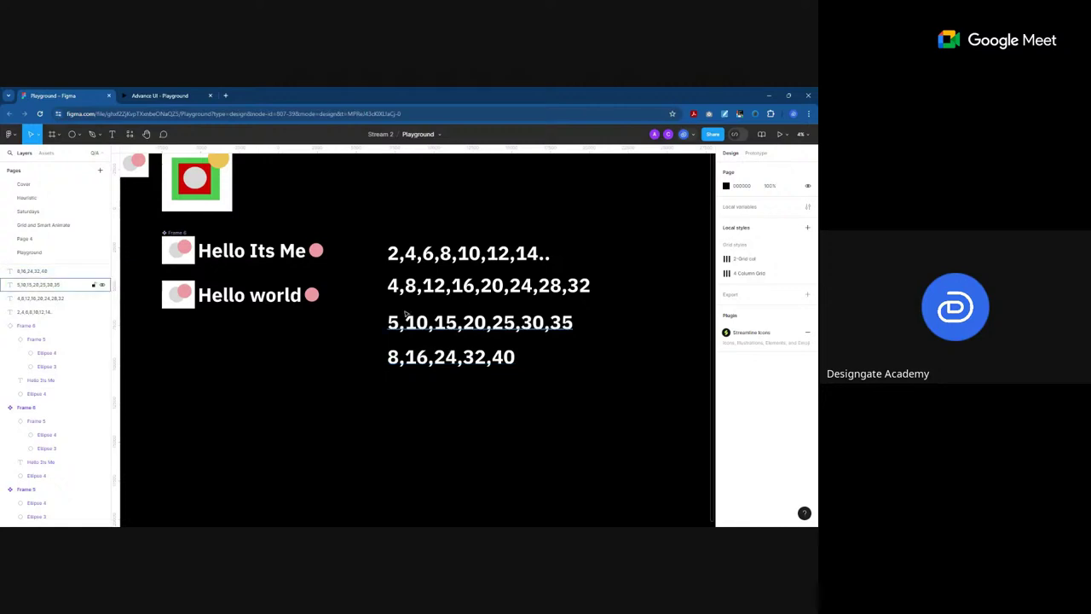
left_click(425, 290)
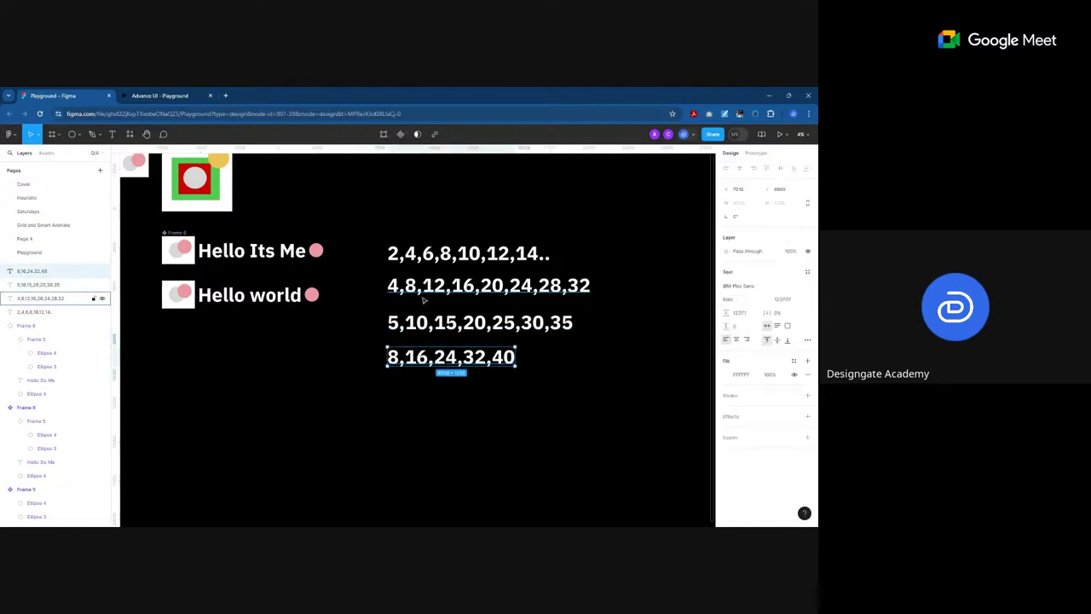
double_click(396, 292)
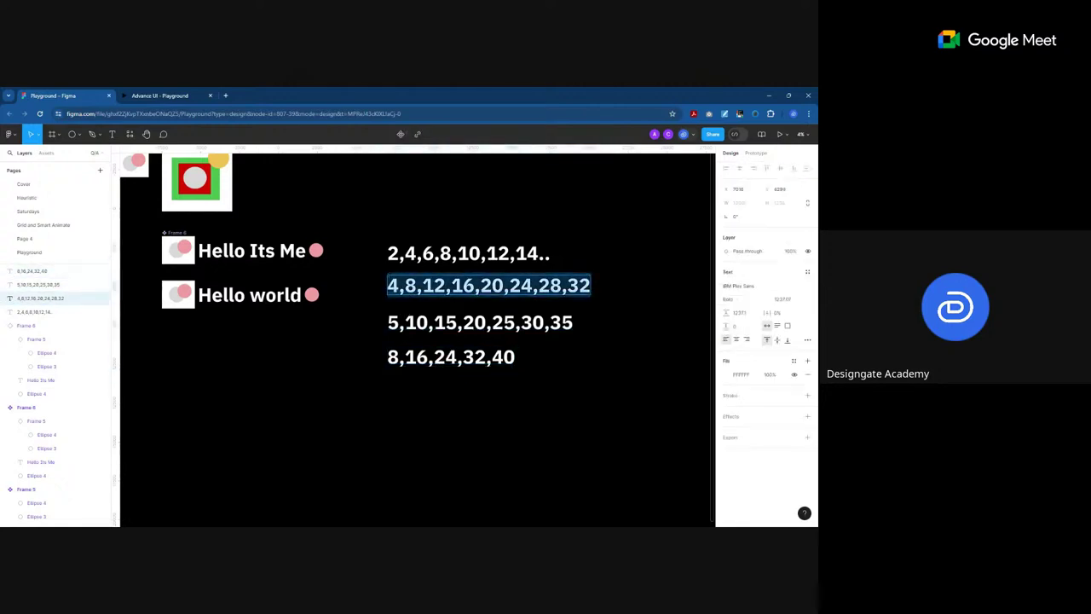
key("Left")
type("2,")
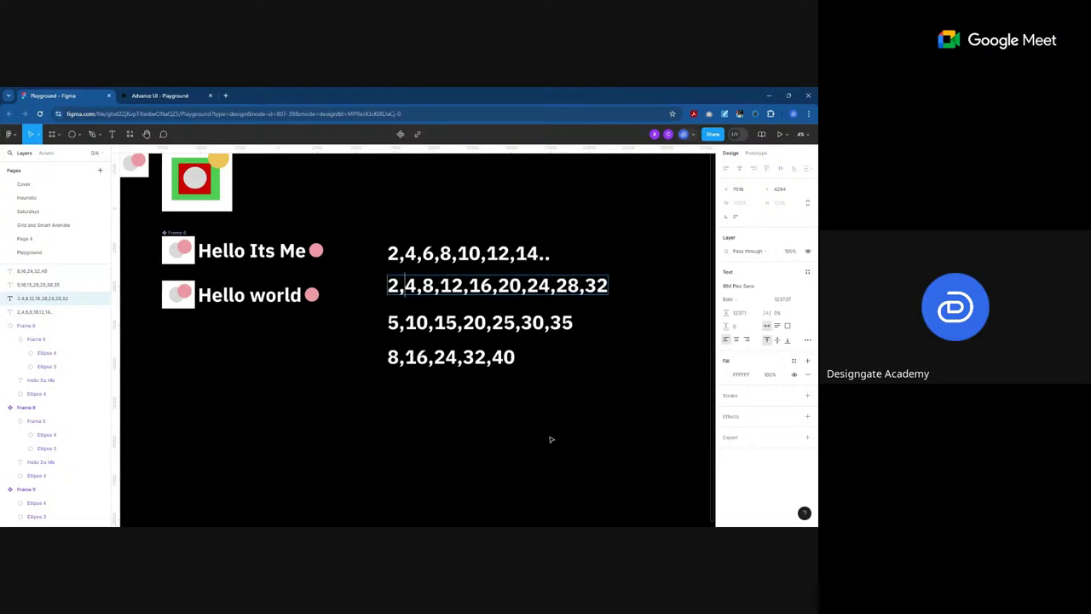
key("BackSpace")
key("BackSpace")
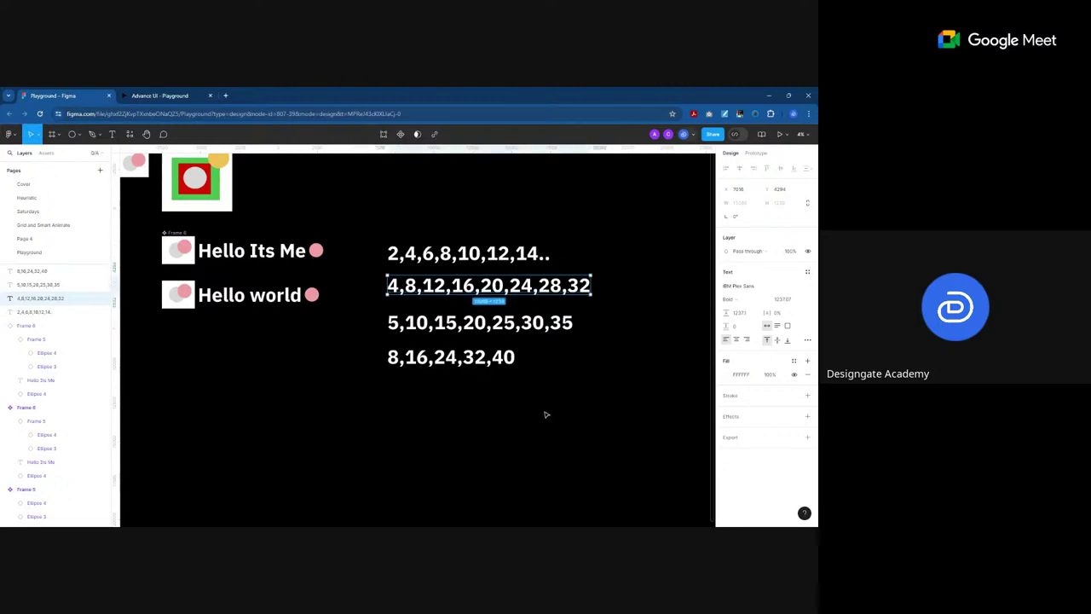
left_click(547, 412)
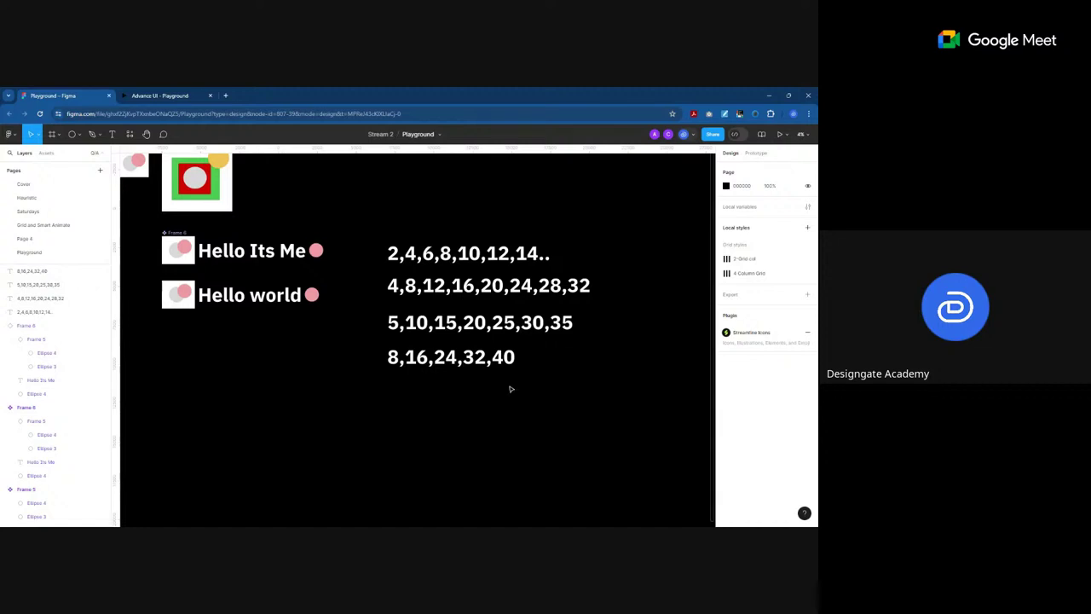
Step: Restack the lines: fives under 2,4,6, then 8,16,24,32,40, then 4,8,12,...,32 at bottom
left_click(443, 287)
left_click_drag(443, 287, 432, 417)
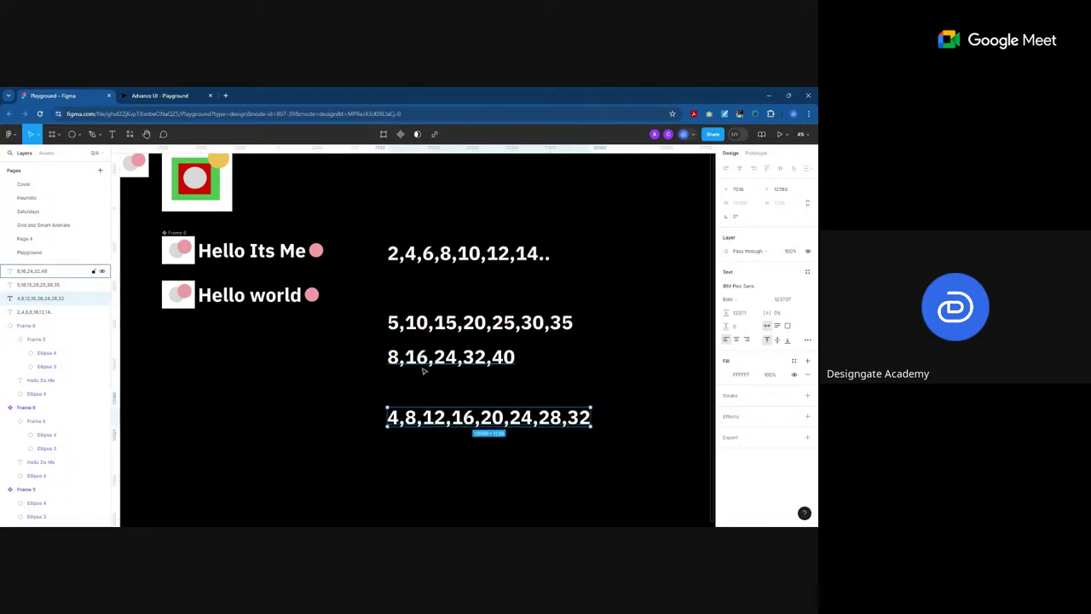
left_click(429, 359)
left_click_drag(430, 361, 433, 389)
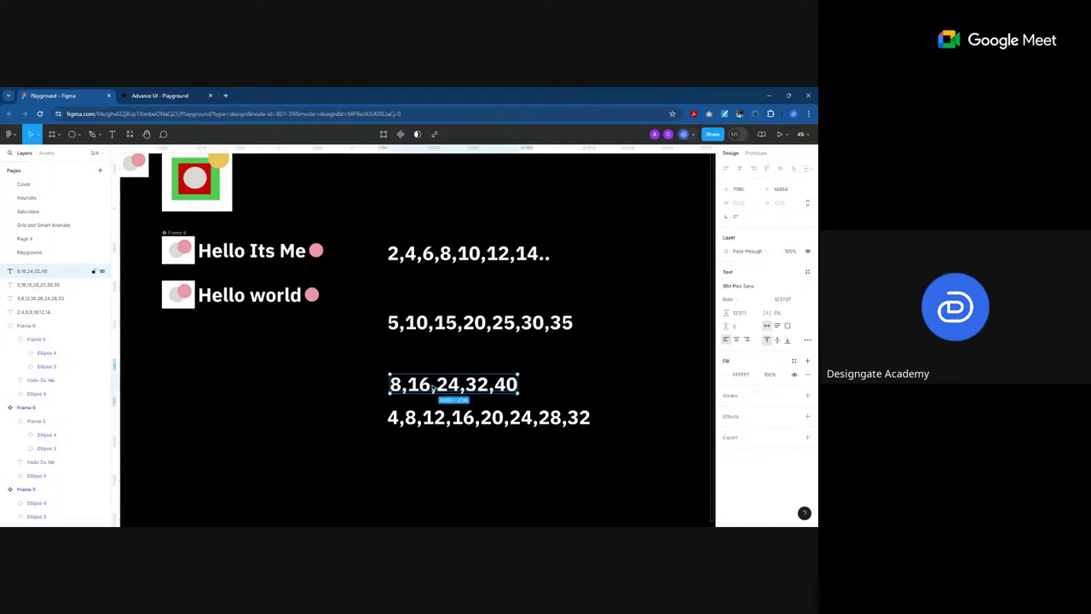
left_click(439, 256)
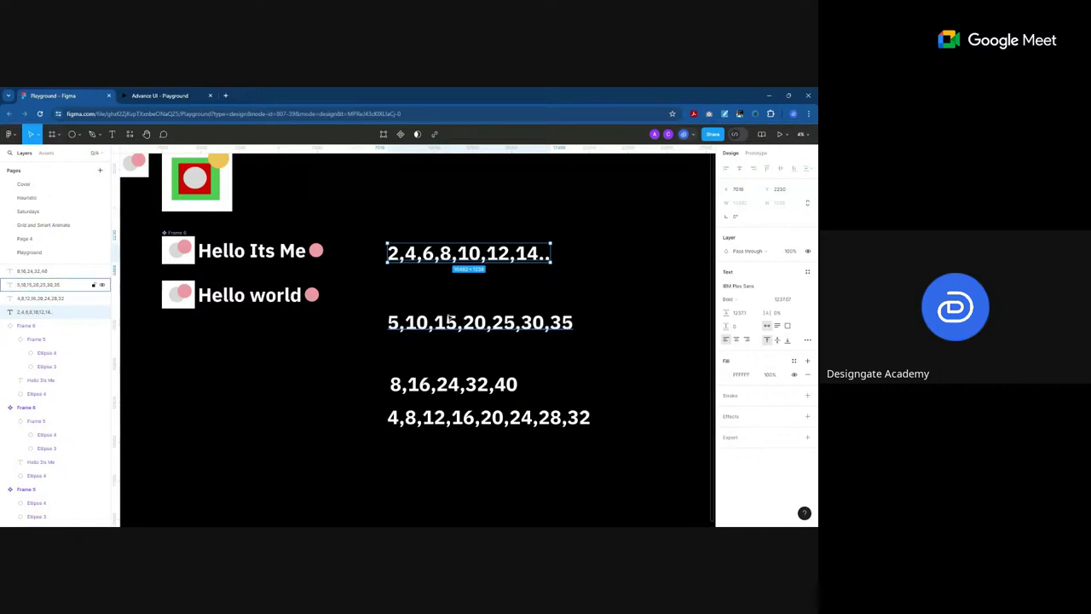
left_click_drag(443, 330, 445, 298)
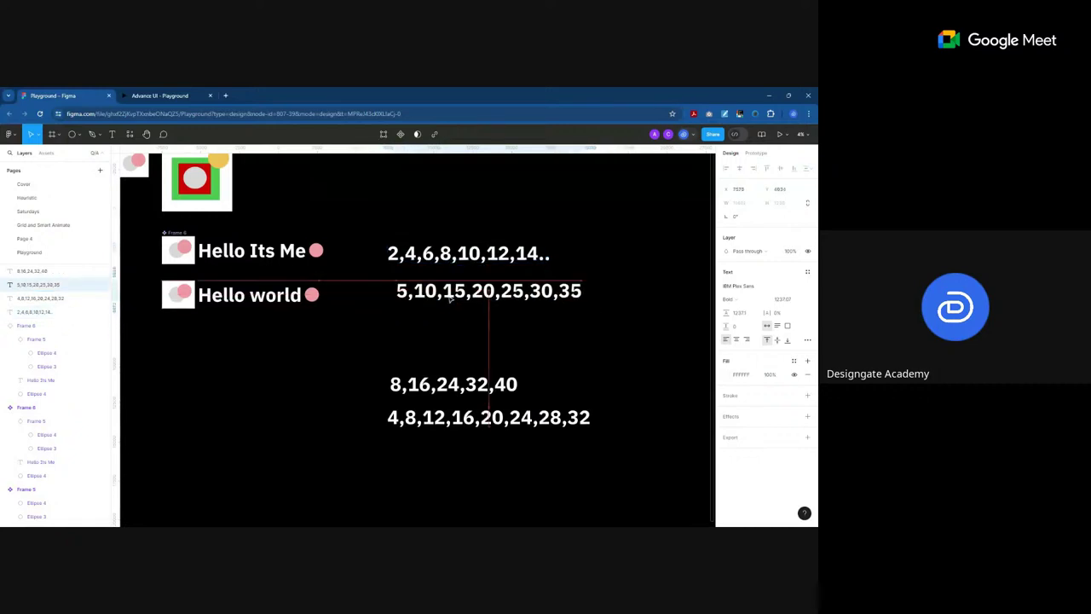
left_click(384, 345)
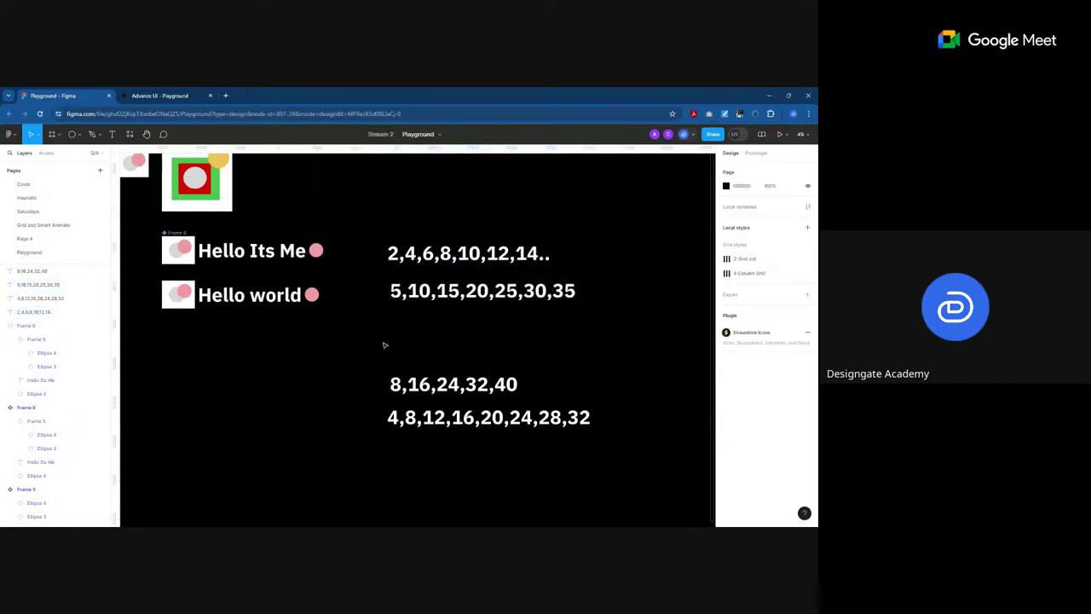
Step: Move the 8,16,24,32,40 and 4,8,12,16,20,24,28,32 lines up together
left_click(434, 384)
left_click(460, 424, "shift")
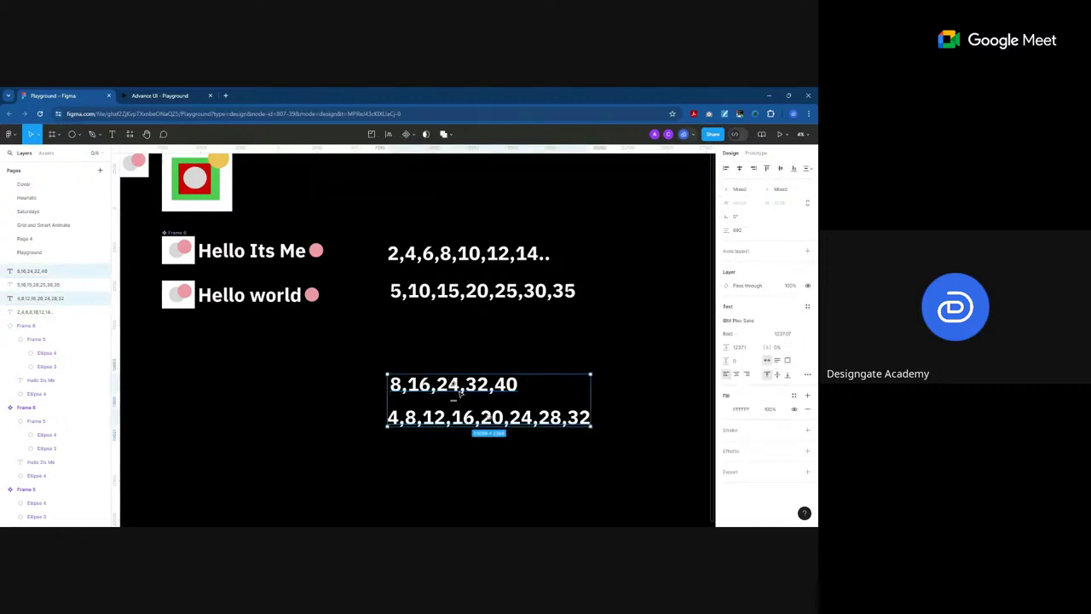
left_click_drag(463, 385, 464, 359)
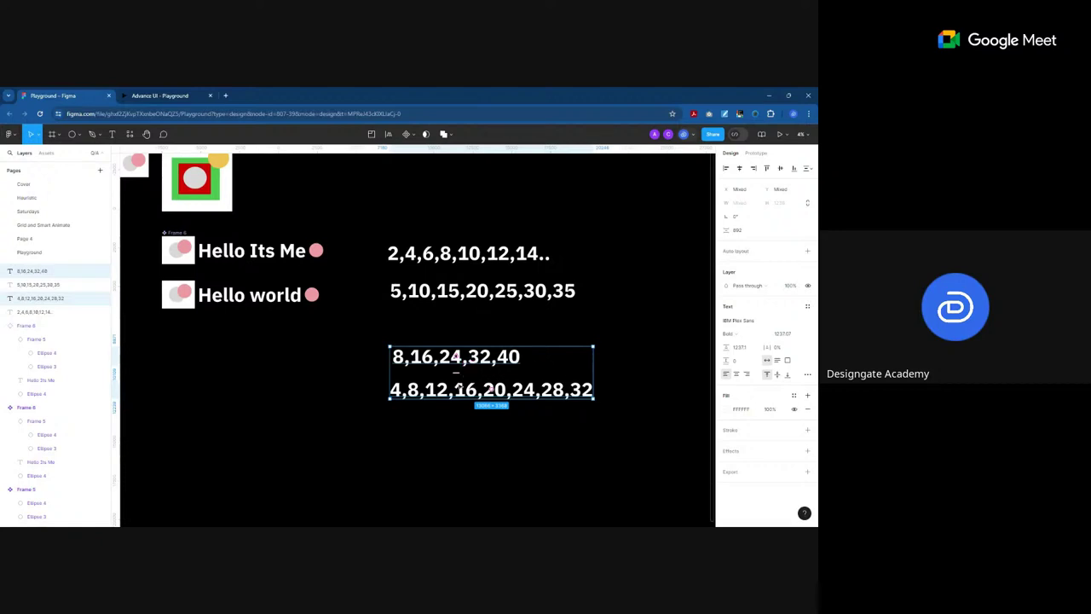
Step: Review the number lines and select the 4,8,12,16,20,24,28,32 line
scroll(441, 347, "down", 4)
scroll(464, 297, "up", 1)
scroll(464, 297, "up", 3)
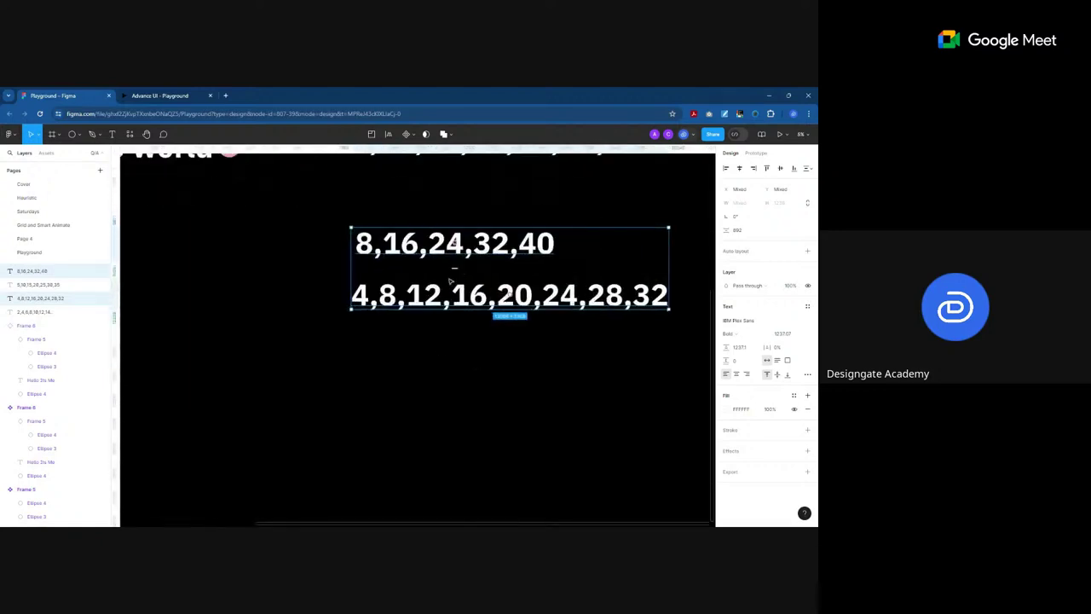
left_click(312, 353)
left_click(322, 256)
left_click(342, 297)
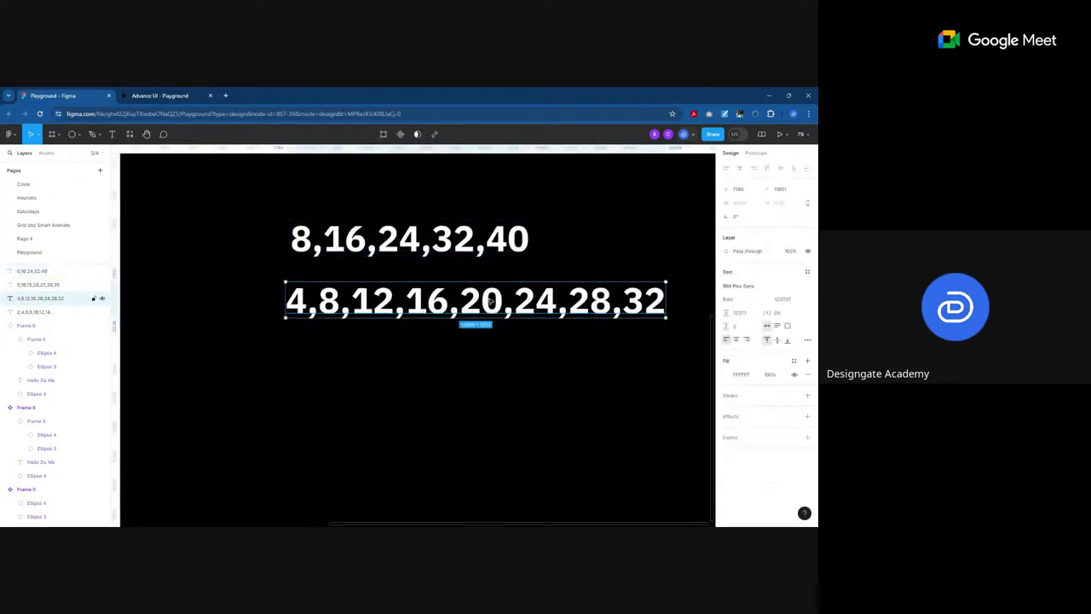
scroll(503, 287, "down", 2)
scroll(504, 286, "up", 3)
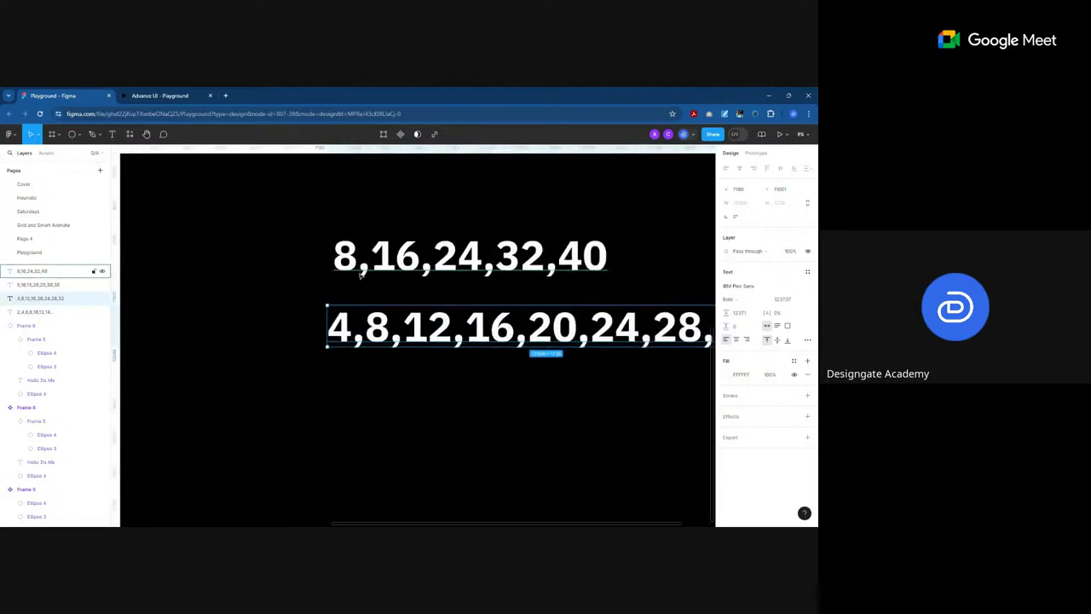
scroll(551, 329, "down", 1)
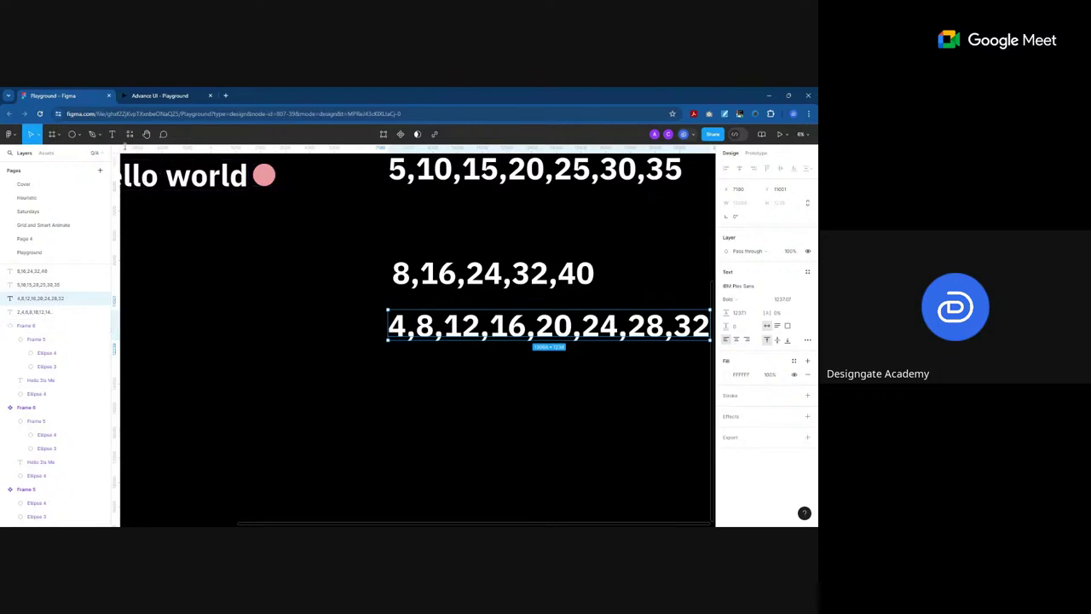
Step: Draw a small grey square, Rectangle 1, below the Hello world row
left_click(81, 137)
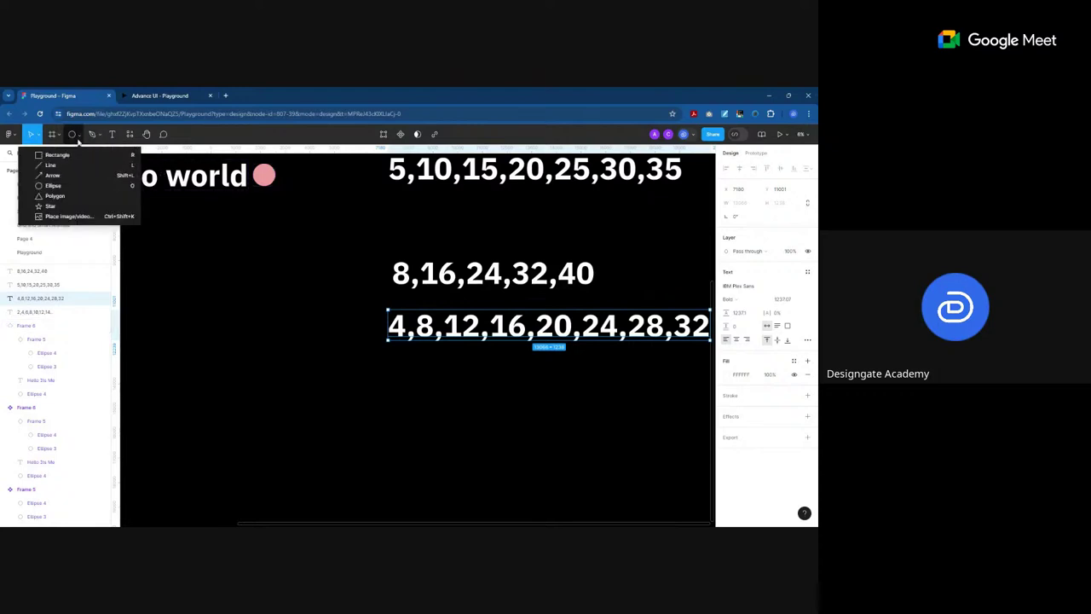
left_click(57, 155)
left_click_drag(275, 403, 302, 430)
left_click(738, 204)
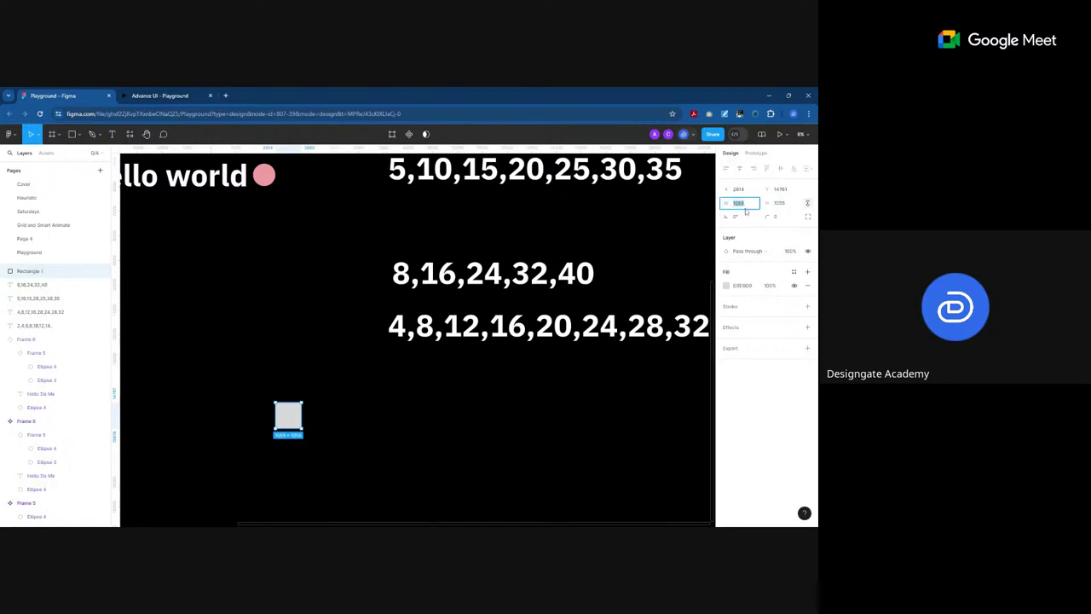
left_click(297, 287)
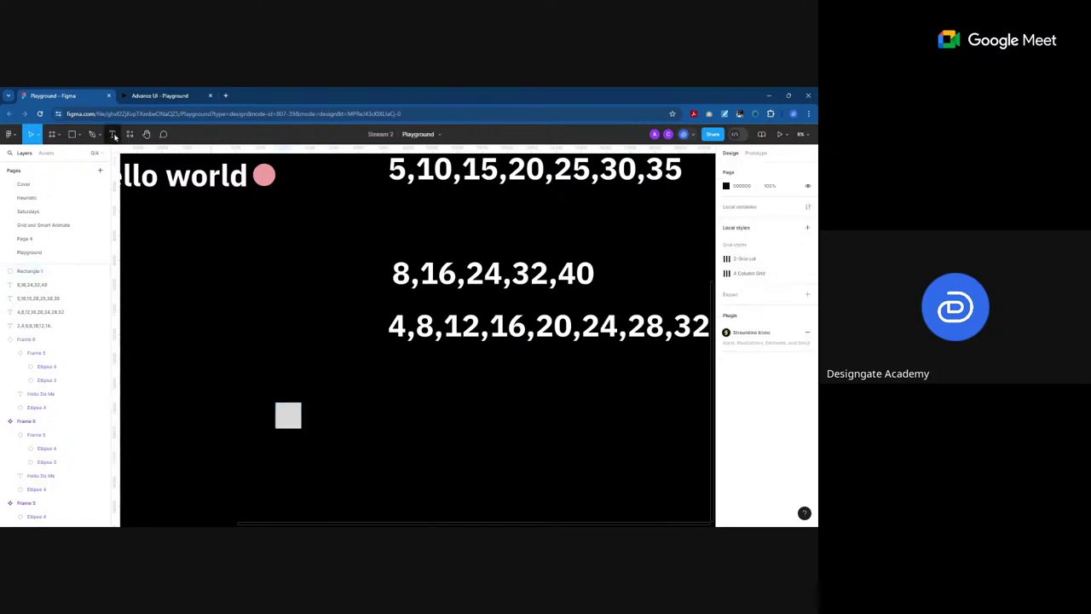
Step: Add a 'My text' text label and move it right beside the grey square
key("t")
left_click(374, 430)
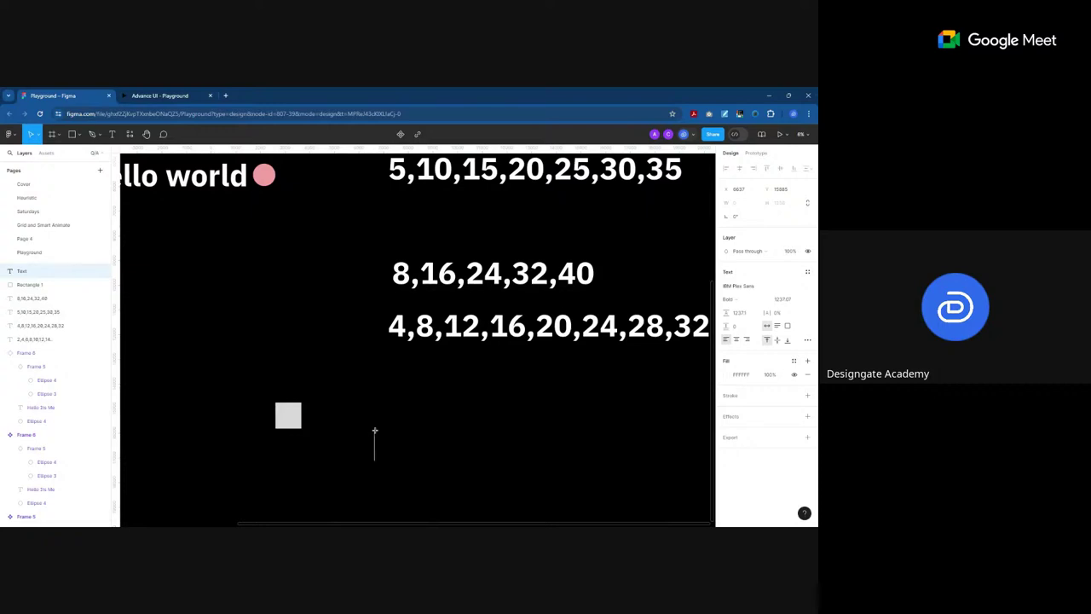
type("My text")
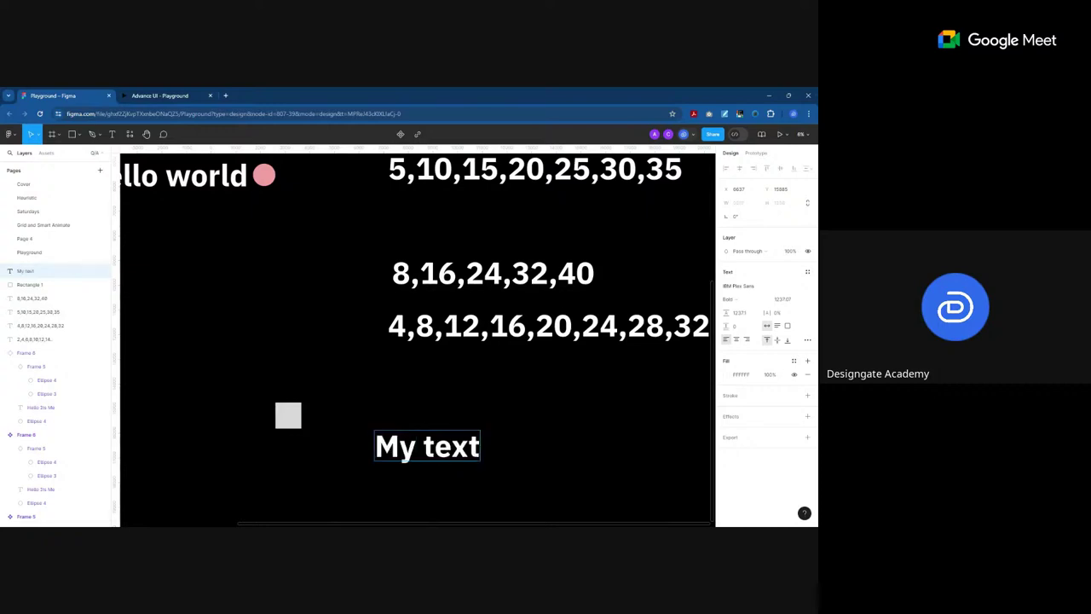
key("Escape")
left_click_drag(428, 446, 353, 418)
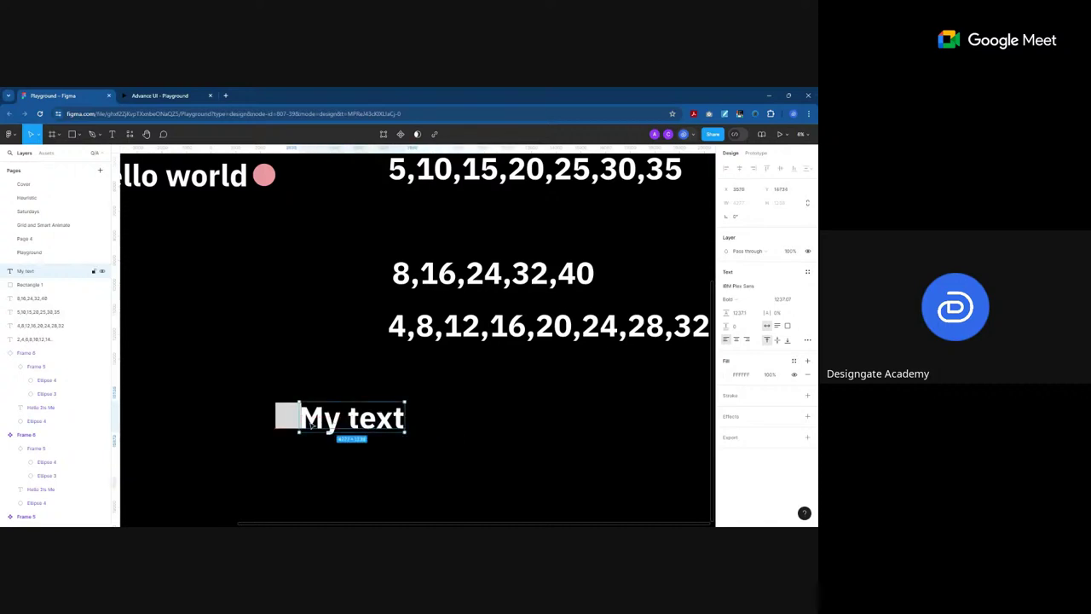
Step: Align the 'My text' label with the grey square using the red guides
scroll(335, 406, "up", 5)
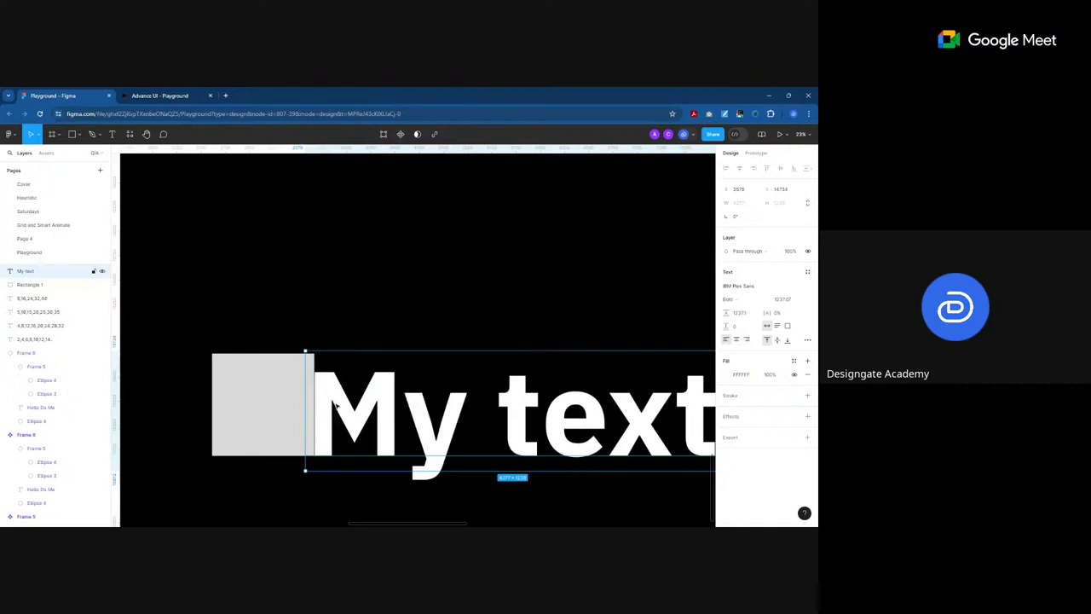
left_click_drag(335, 407, 331, 400)
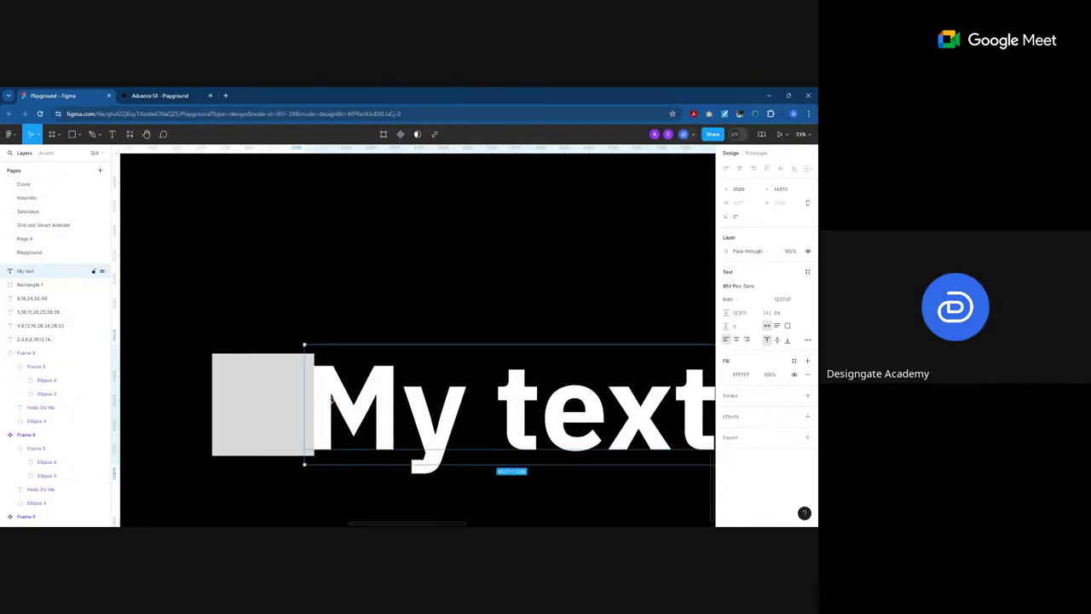
scroll(270, 370, "down", 3)
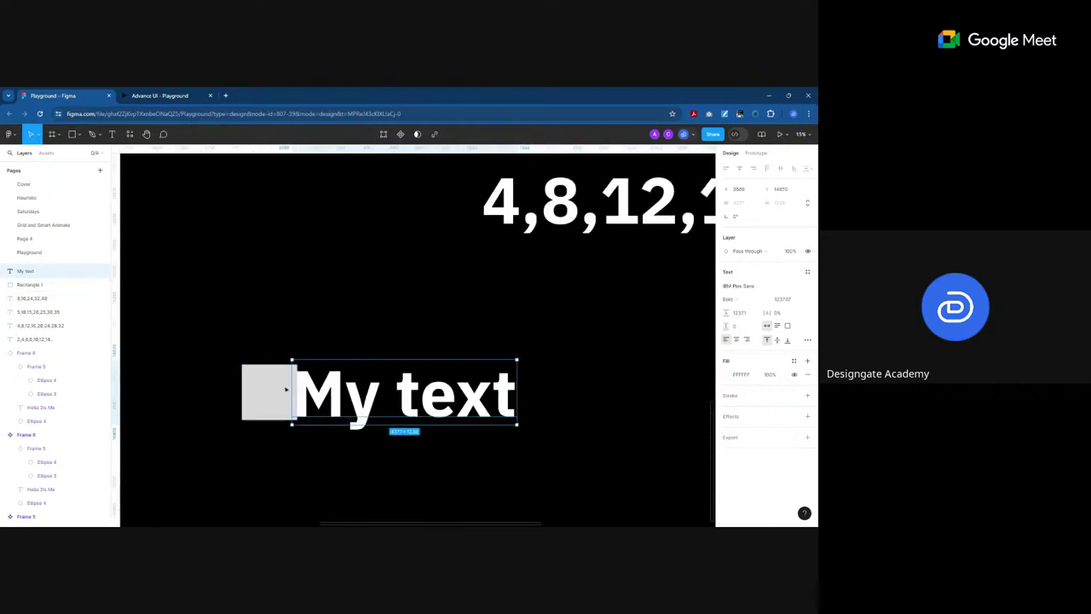
left_click(263, 452)
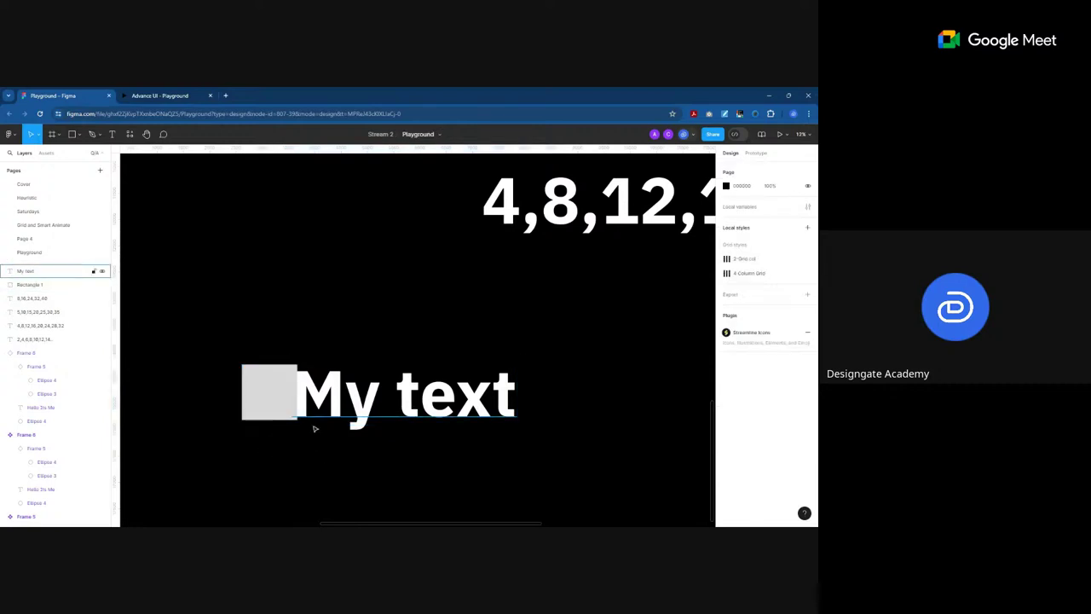
Step: Shift 'My text' right to X 4144, leaving a small gap, and check spacing with Alt
scroll(299, 421, "down", 5)
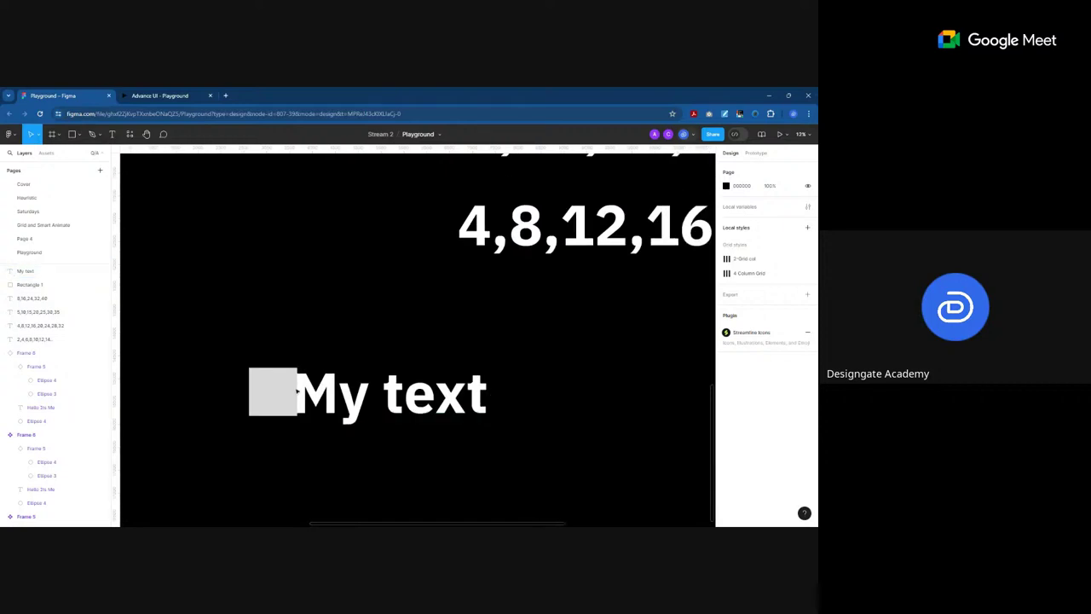
scroll(285, 388, "up", 3)
scroll(299, 394, "down", 1)
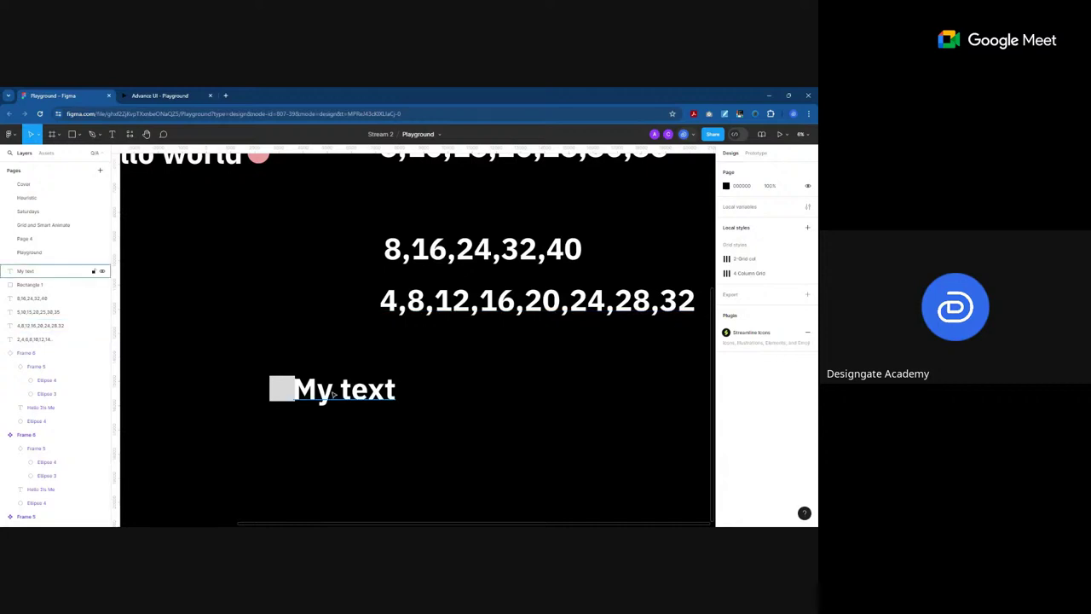
scroll(297, 395, "up", 2)
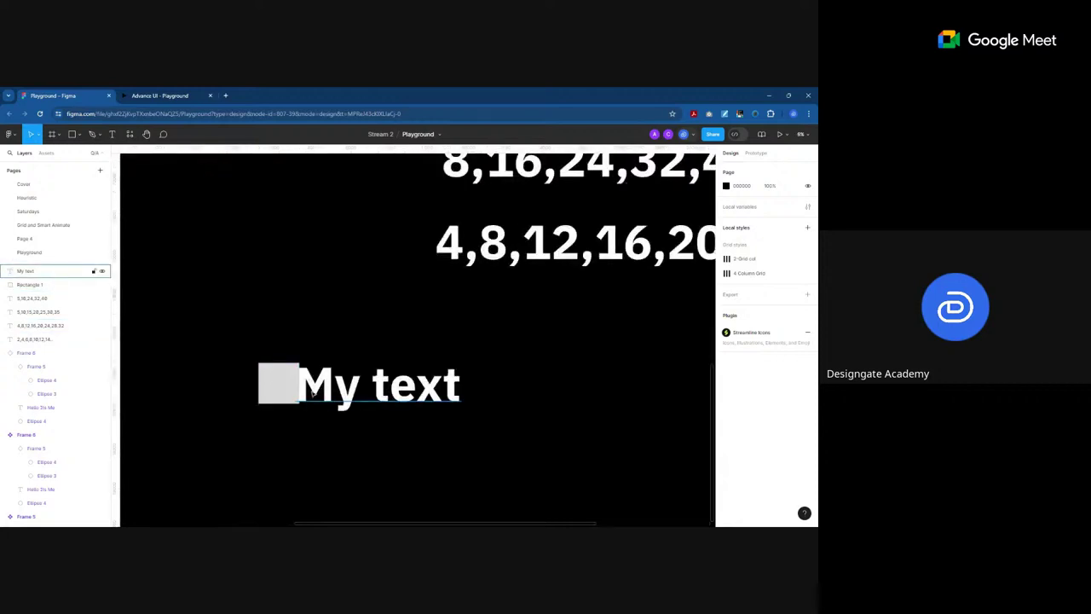
scroll(300, 394, "up", 3)
left_click_drag(344, 376, 398, 376)
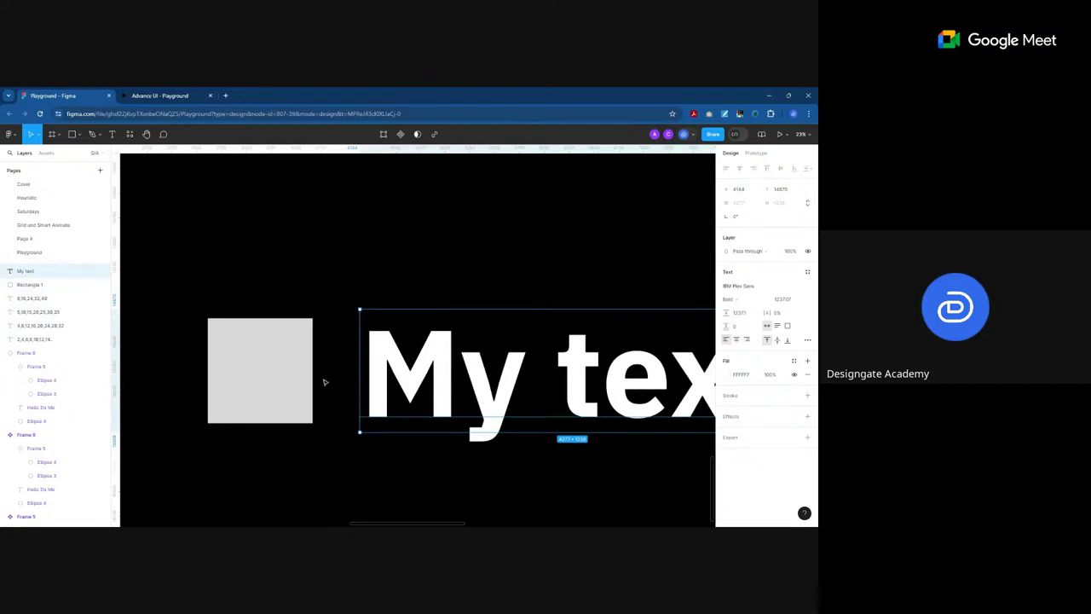
key("alt")
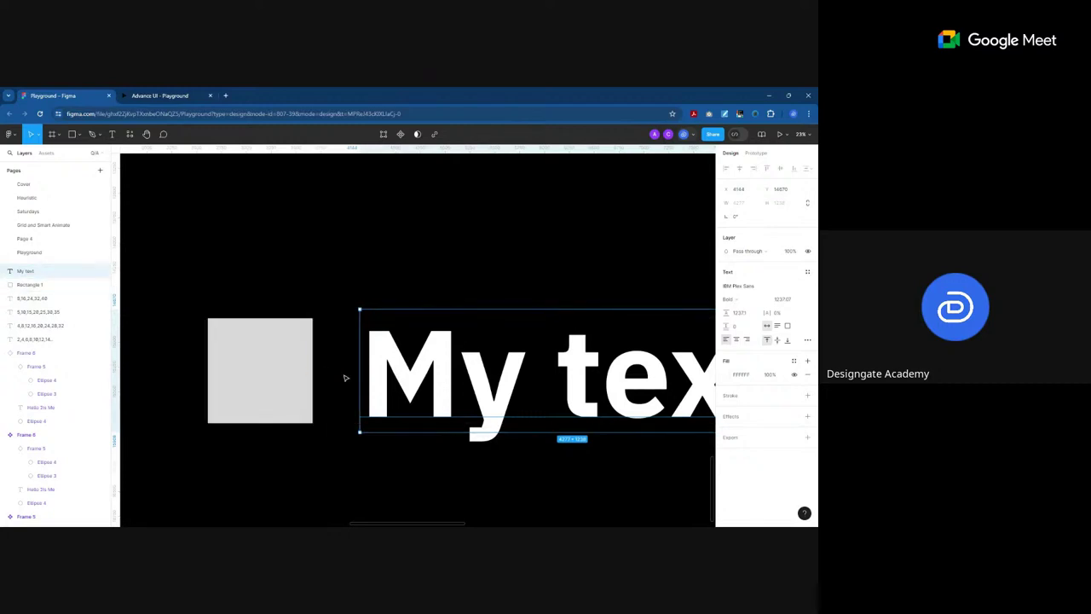
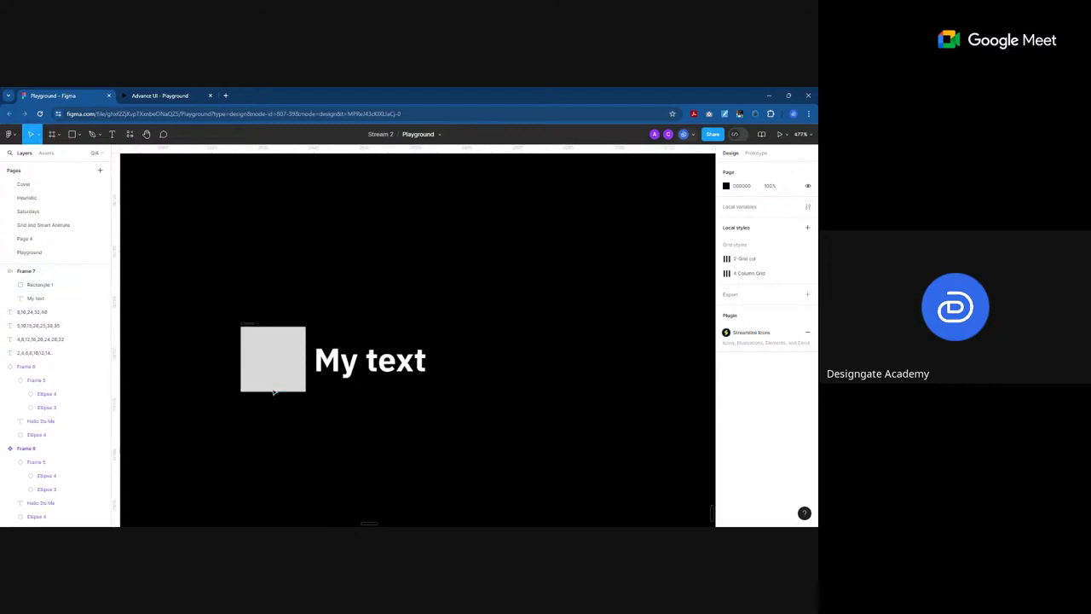
Step: Move Frame 7 up and to the right and give it a white fill
left_click(257, 324)
left_click_drag(257, 323, 275, 237)
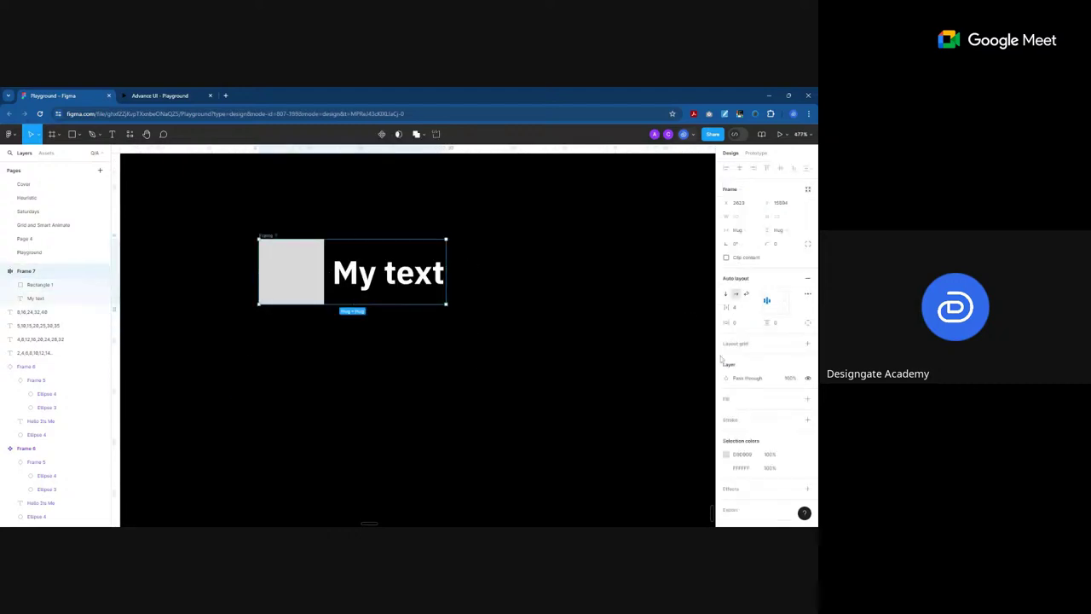
left_click(807, 398)
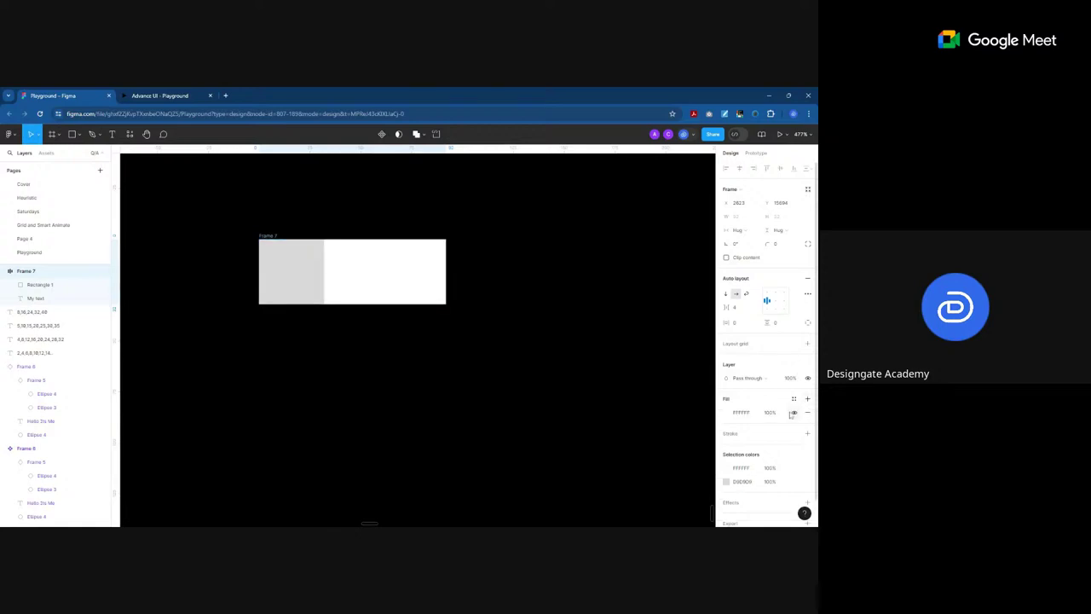
Step: Color the My text heading dark red (990B0B), then reselect Frame 7
left_click(395, 280)
double_click(394, 281)
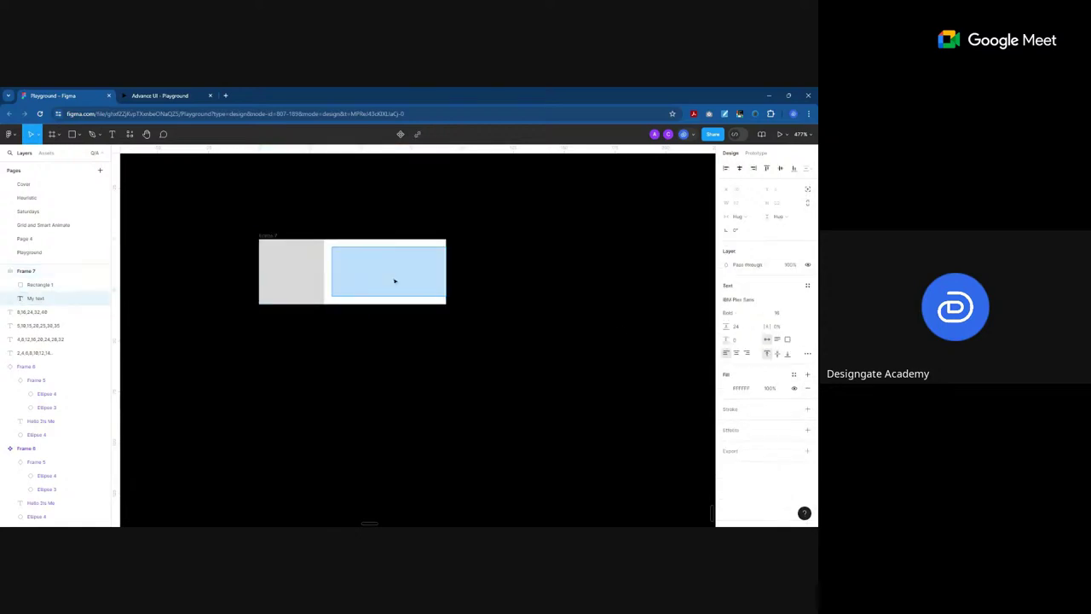
left_click(727, 388)
left_click(702, 376)
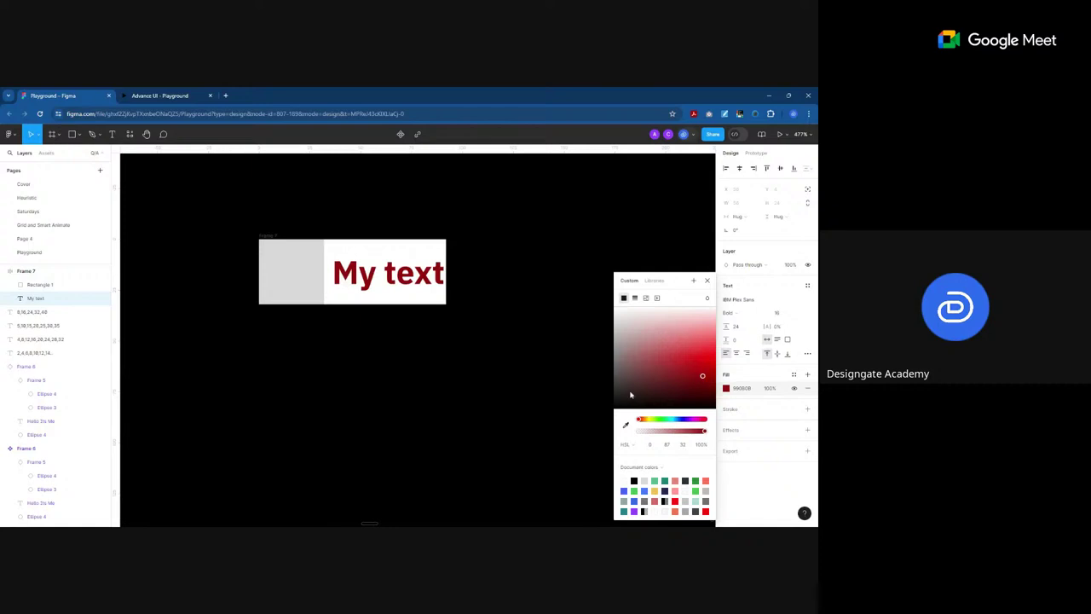
left_click(395, 399)
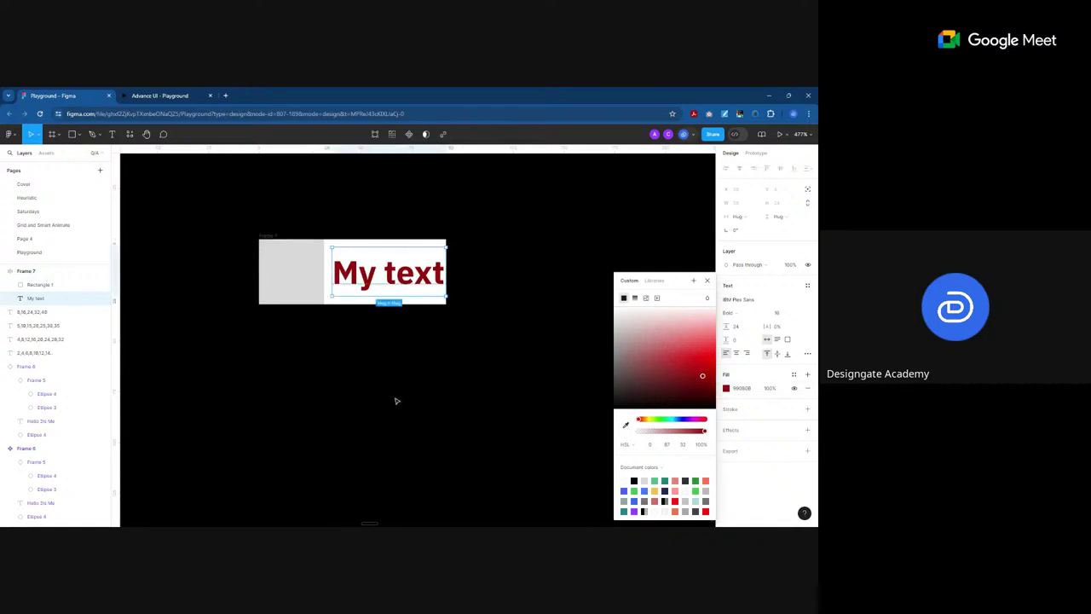
left_click(259, 242)
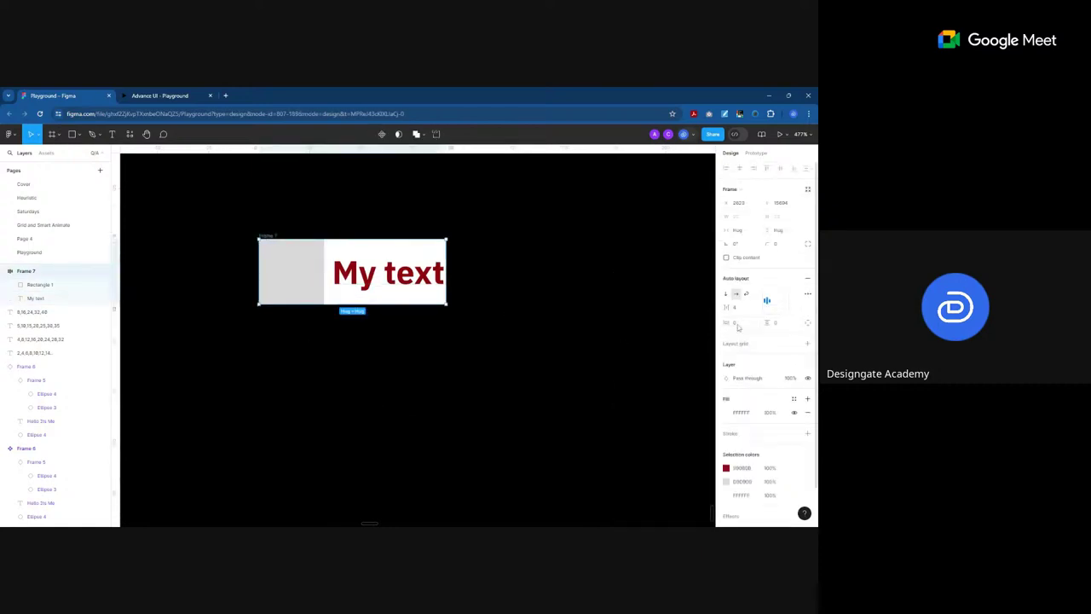
Step: Try horizontal padding values of 11, 4 and 8 on Frame 7
left_click(737, 324)
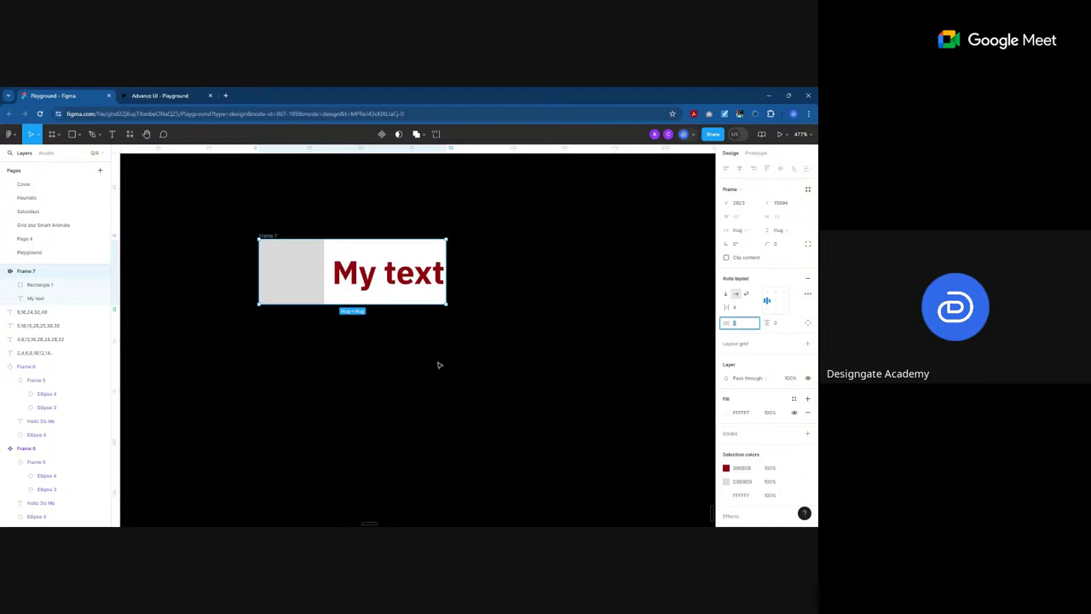
scroll(334, 352, "down", 10)
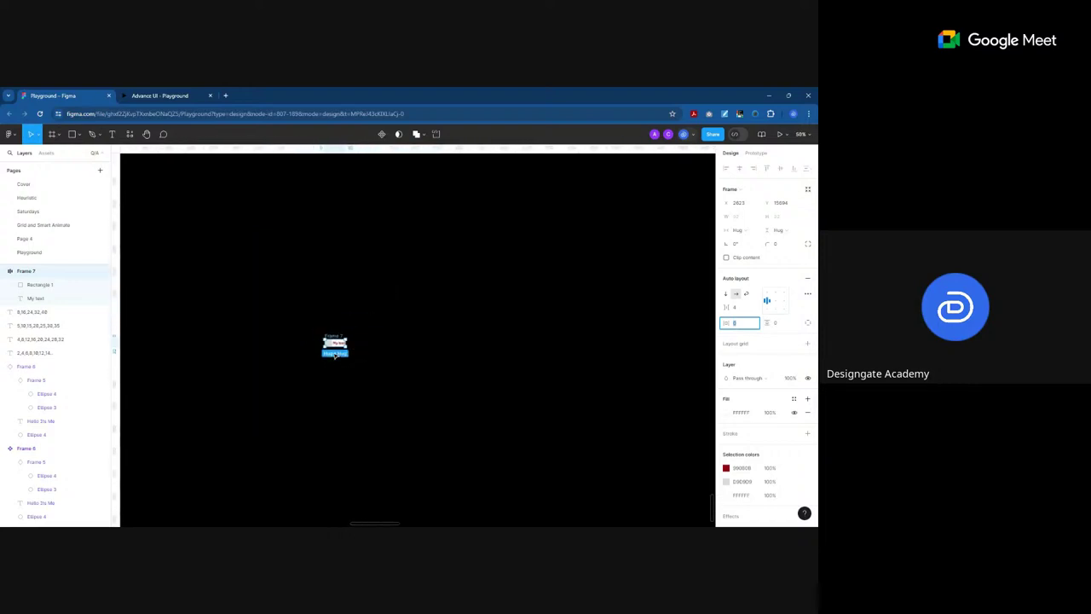
scroll(334, 354, "up", 8)
scroll(330, 353, "up", 5)
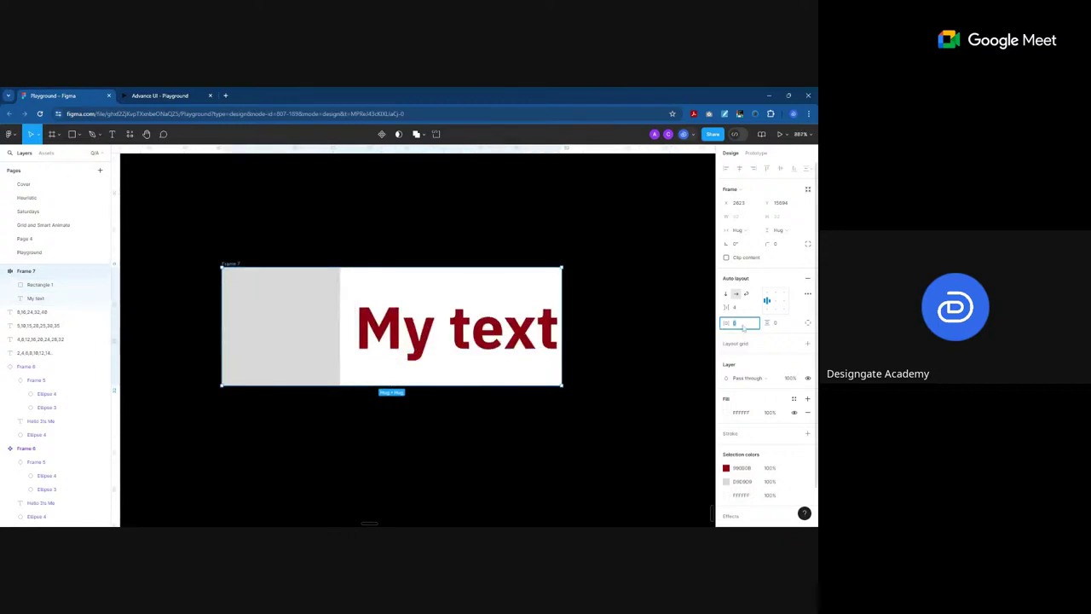
type("11")
key("Return")
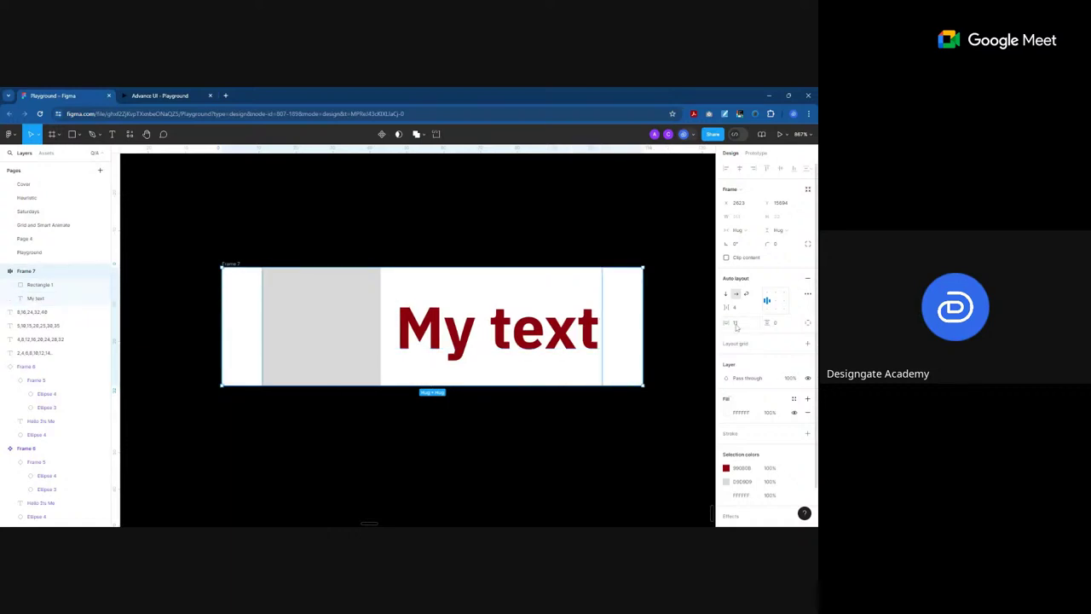
left_click(738, 326)
type("4")
key("Return")
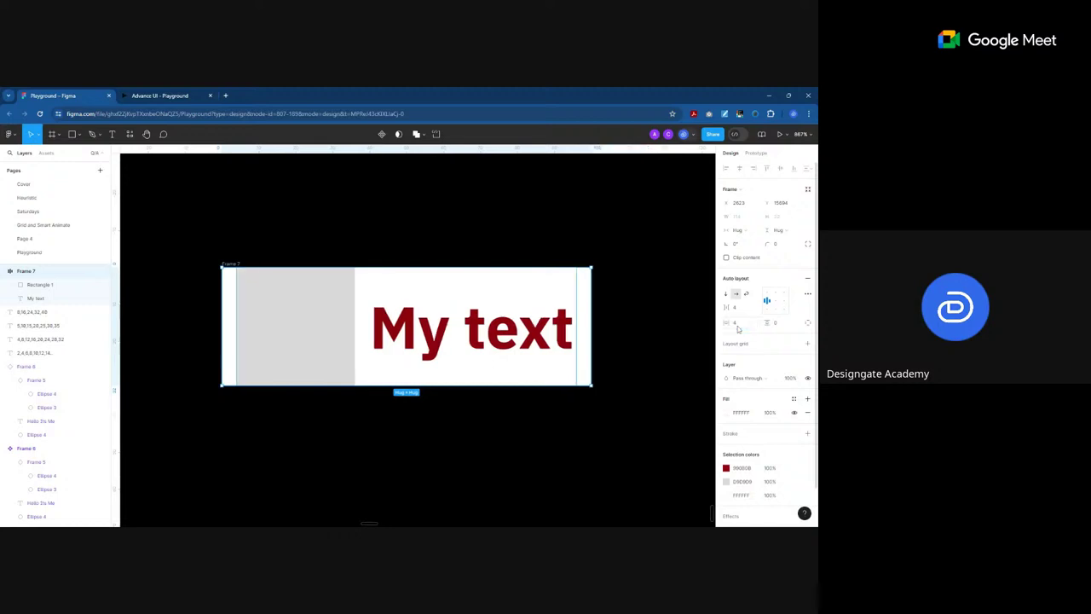
left_click(738, 327)
type("8")
key("Return")
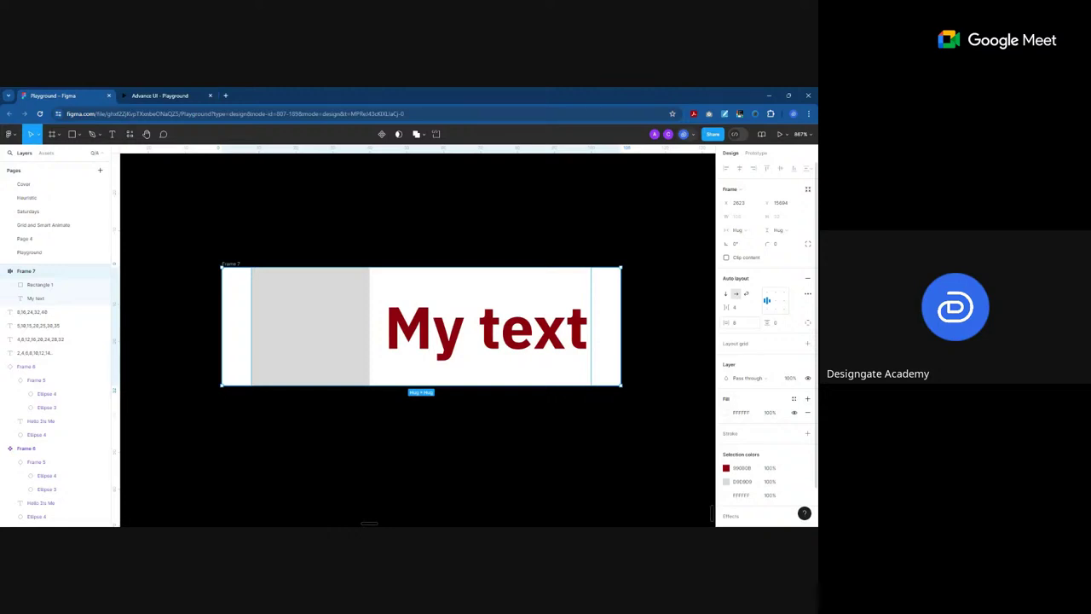
Step: Settle Frame 7's horizontal padding at 16
left_click(737, 324)
type("8")
key("Return")
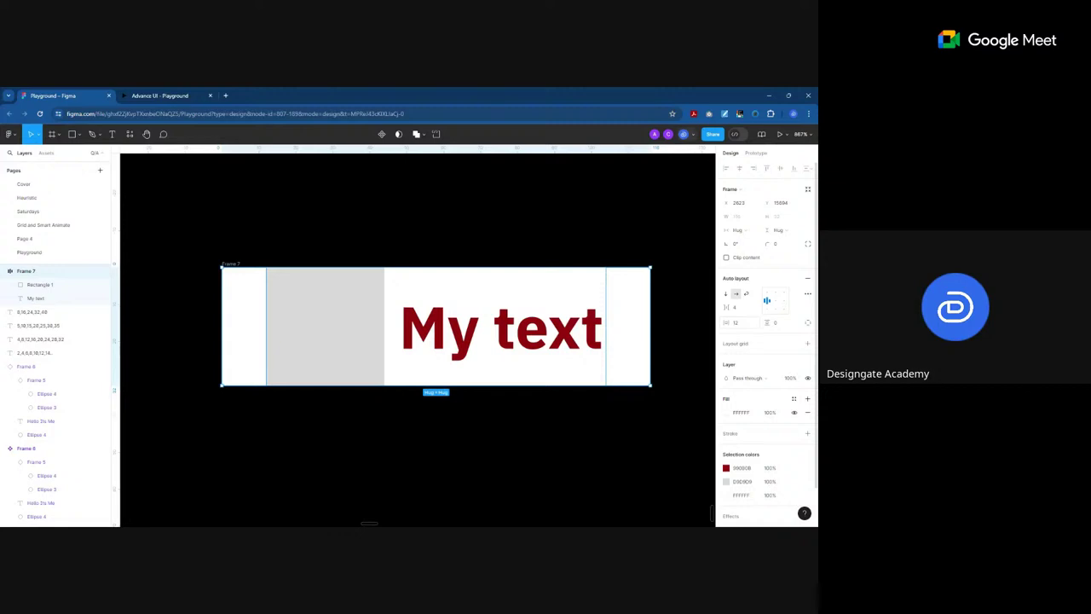
left_click(738, 324)
type("16")
key("Return")
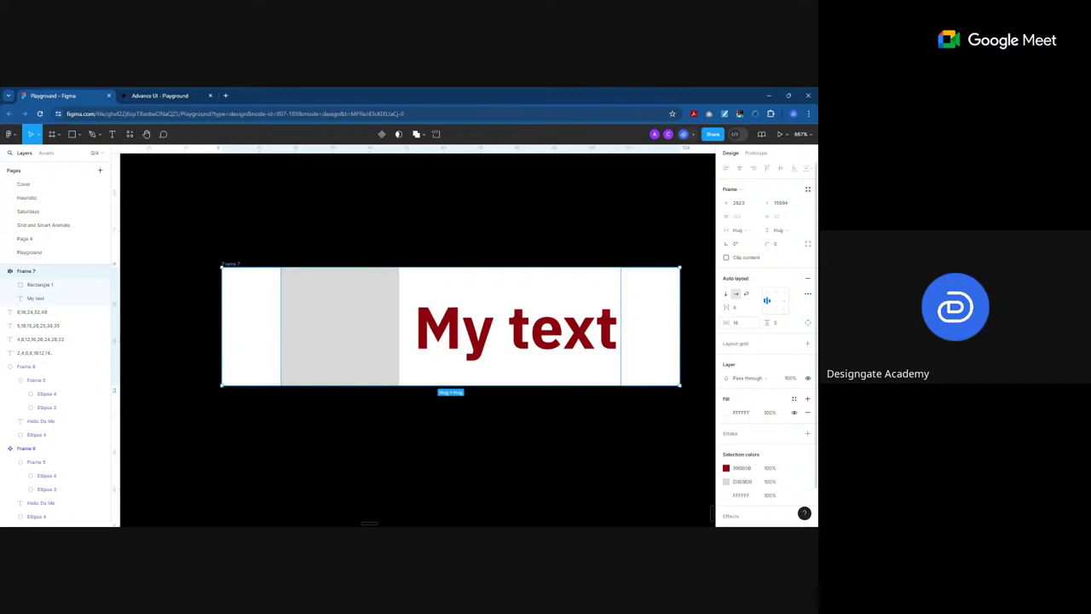
Step: Set the vertical padding to 4 and move Frame 7 up and left
left_click(780, 325)
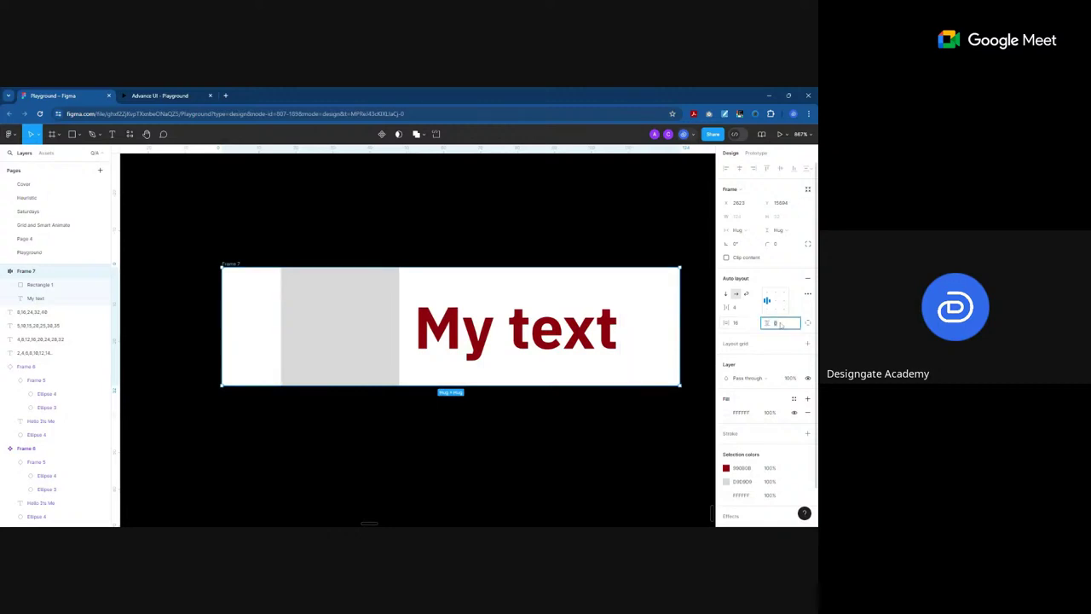
type("4")
key("Return")
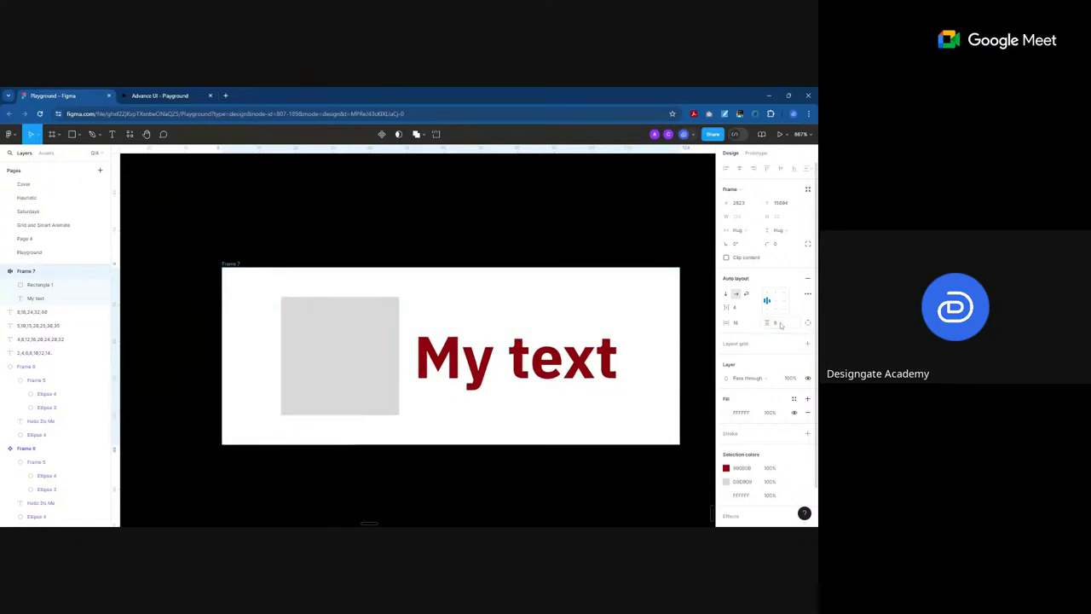
left_click_drag(228, 266, 194, 234)
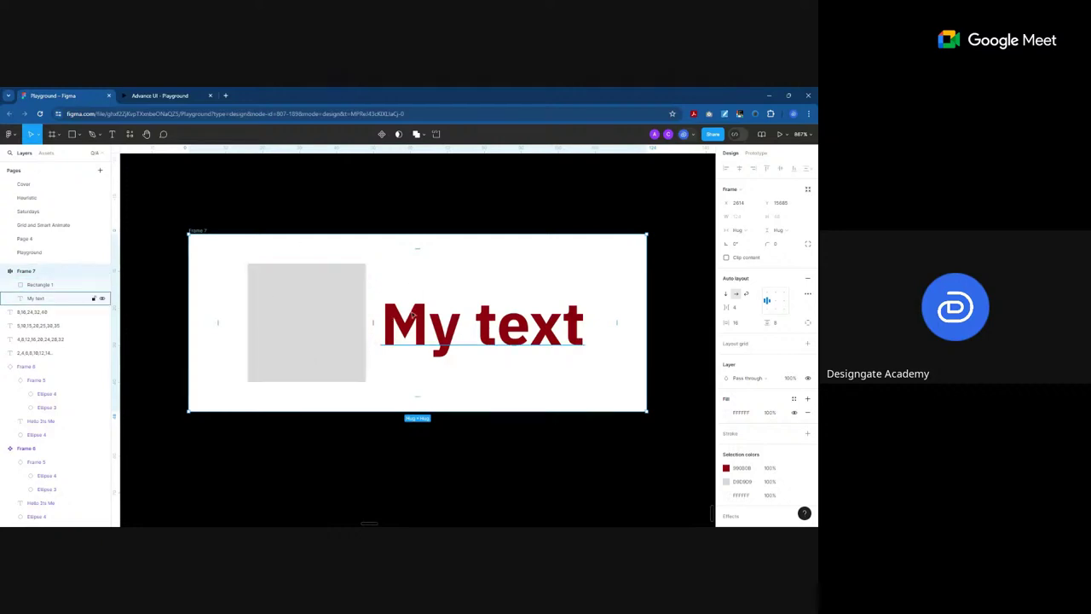
Step: Try a 0 gap, restore it to 4, then Alt-drag a copy of the frame below
left_click(738, 308)
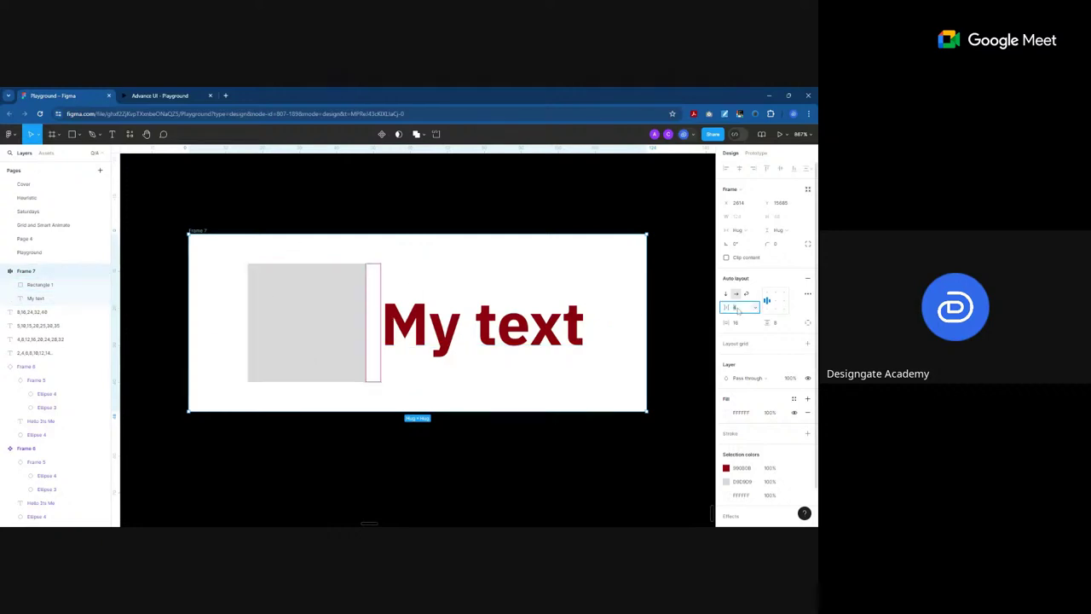
type("0")
key("Return")
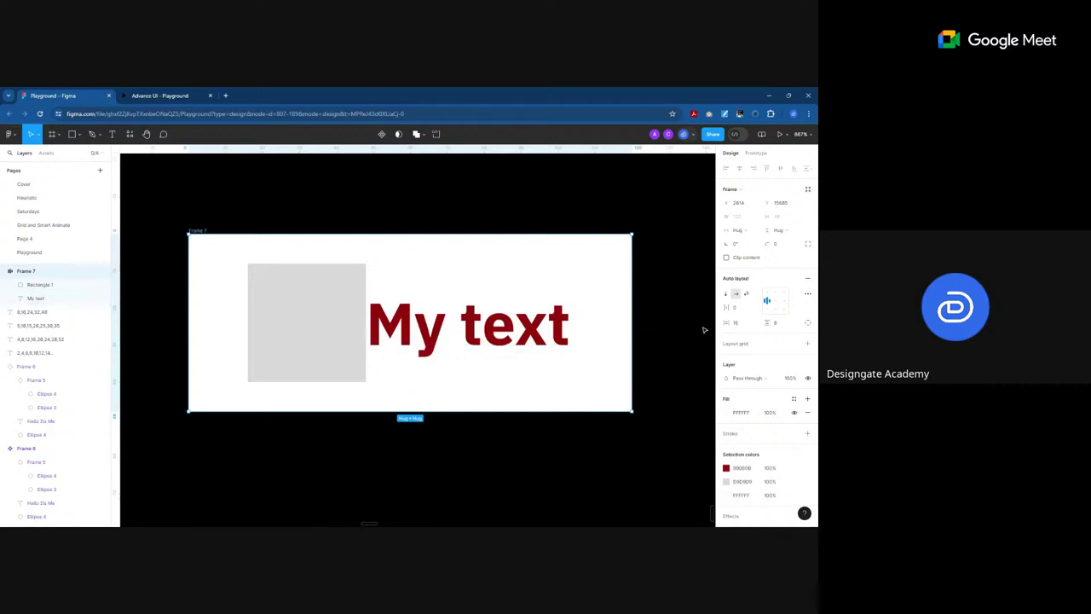
left_click(742, 312)
type("4")
key("Return")
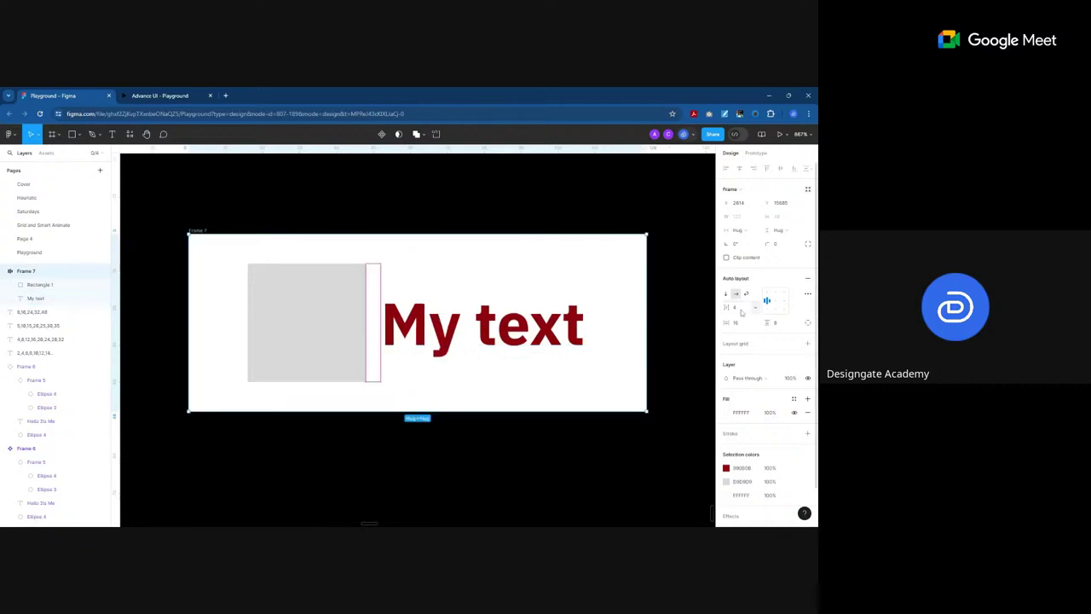
scroll(458, 247, "down", 3)
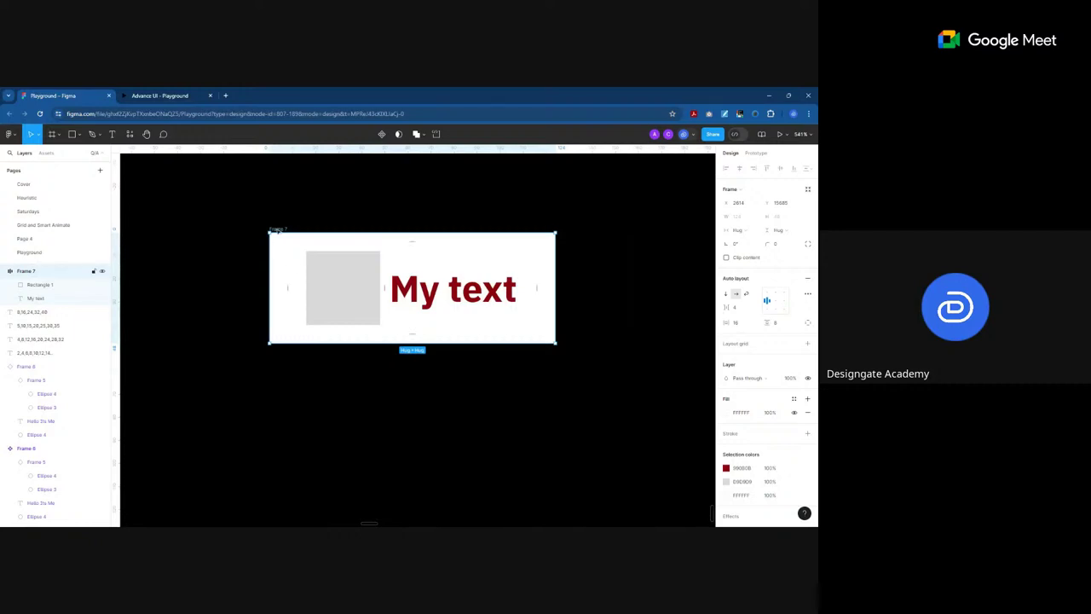
left_click_drag(277, 230, 268, 358)
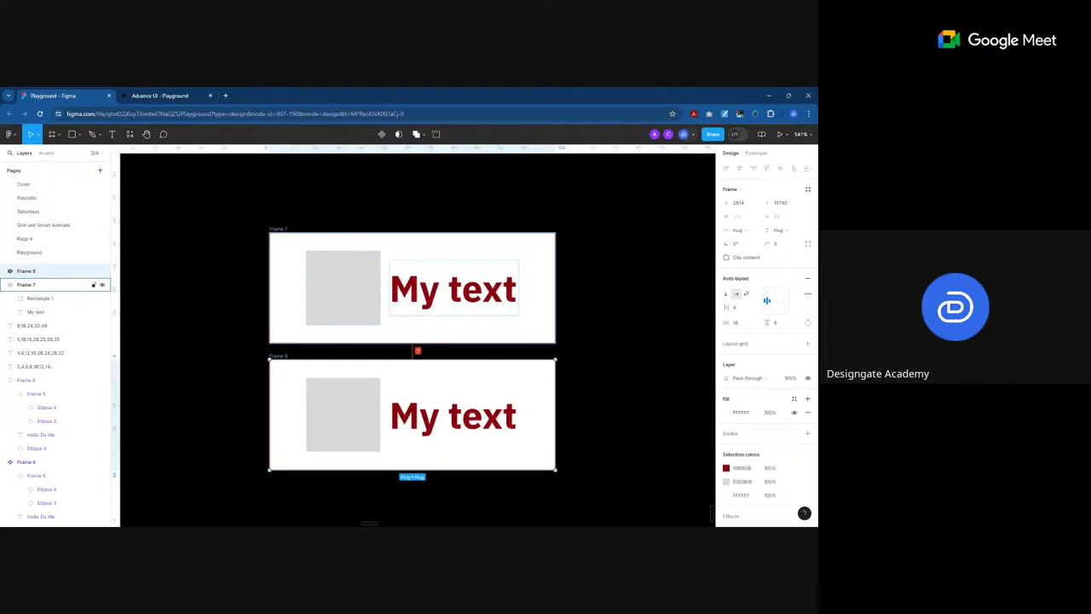
Step: Drag the spacing handle so Frame 8 sits slightly lower beneath Frame 7
left_click_drag(417, 350, 417, 352)
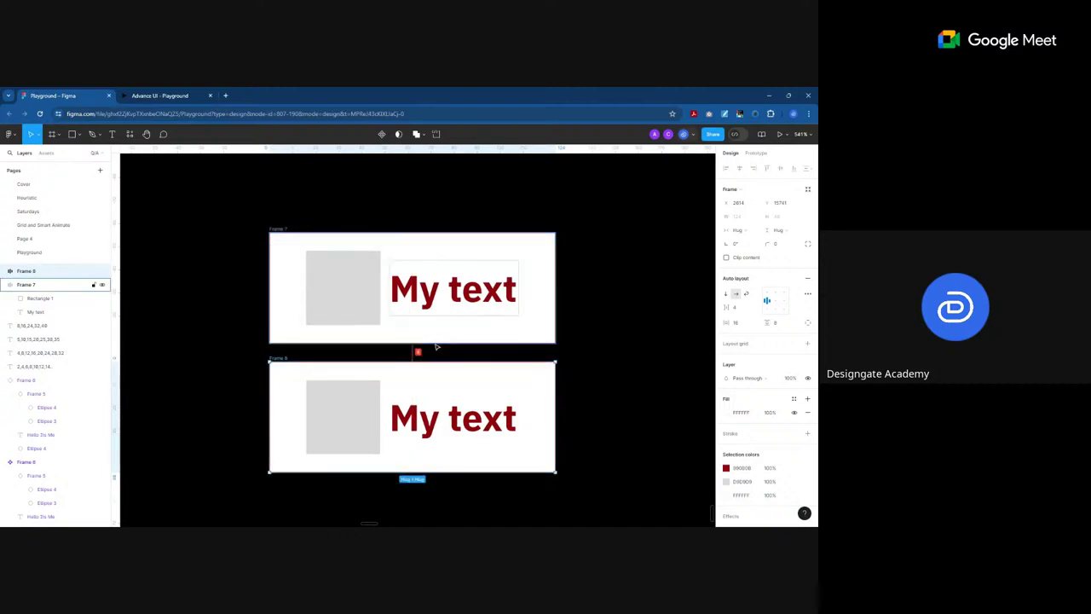
left_click_drag(417, 351, 418, 356)
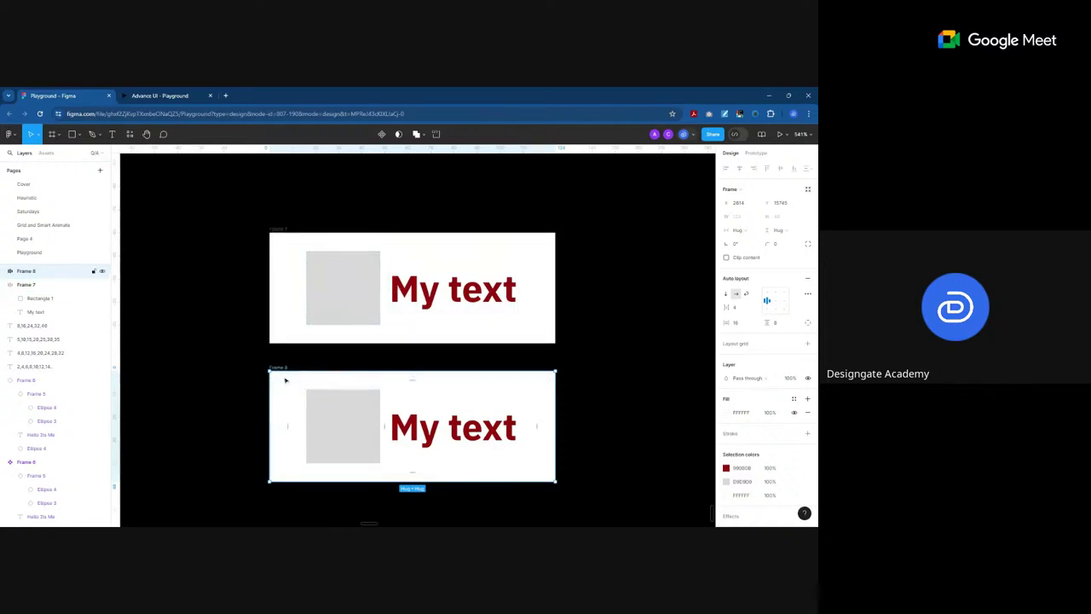
scroll(386, 289, "down", 3)
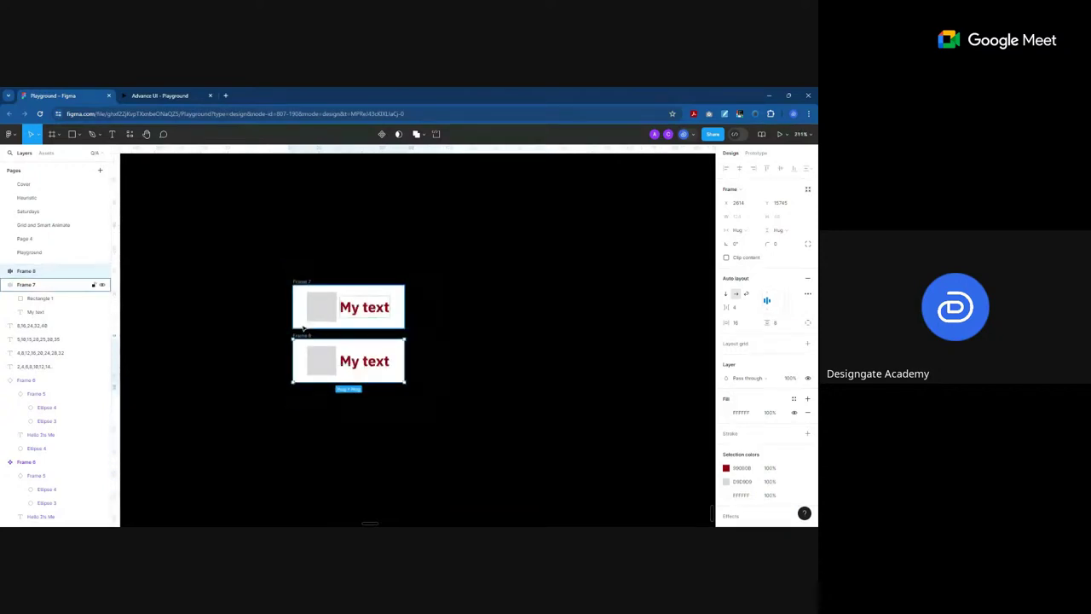
scroll(300, 329, "down", 2)
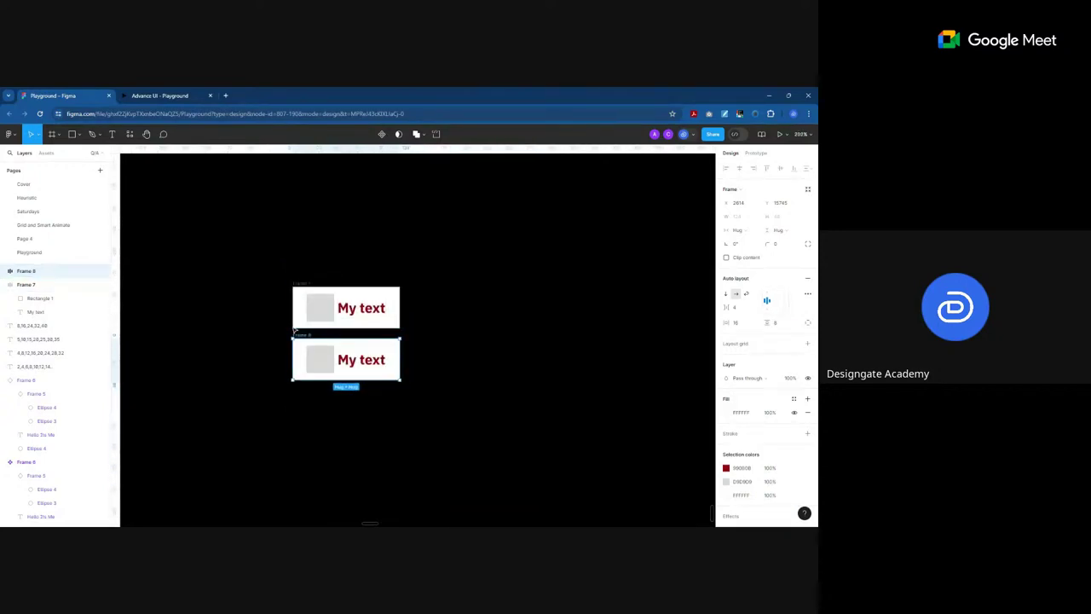
scroll(294, 331, "up", 2)
scroll(329, 387, "up", 1)
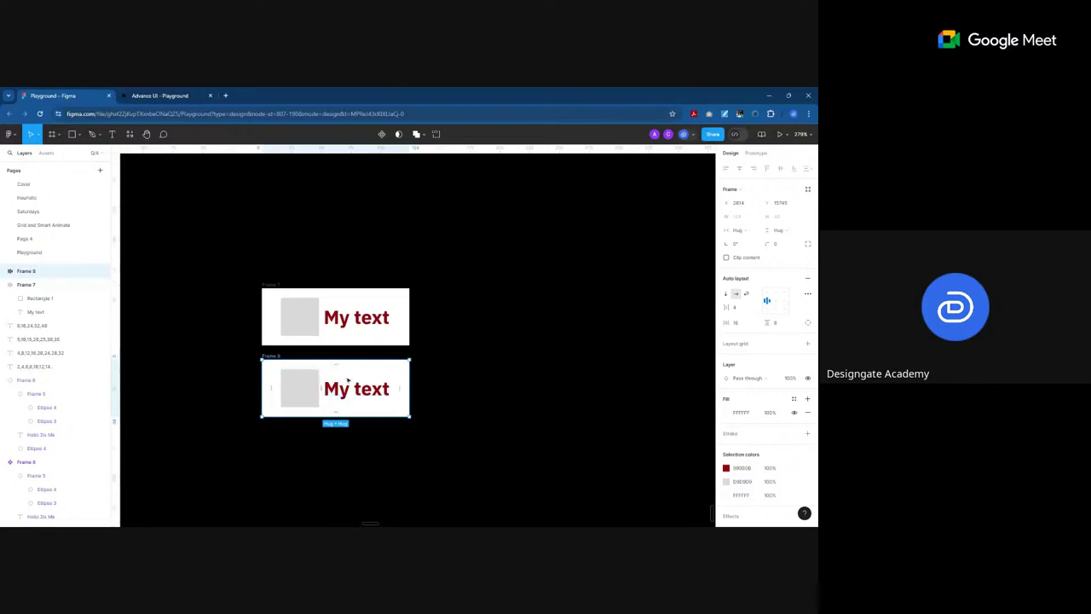
scroll(348, 379, "up", 4)
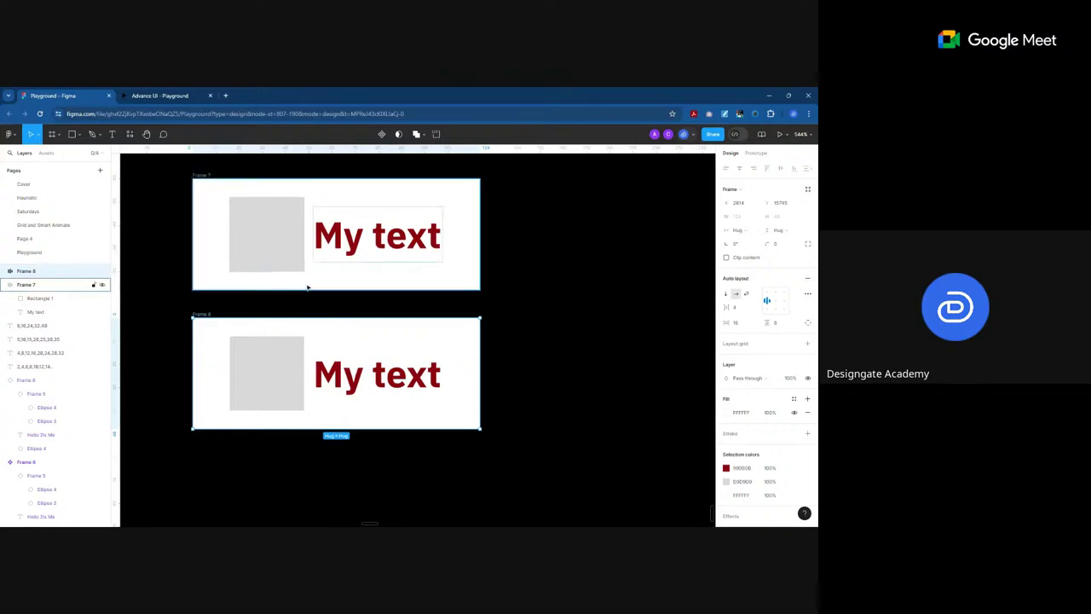
left_click(515, 358)
Step: Add a new text layer reading 'mmmmmmm' on the empty canvas
scroll(492, 355, "down", 3)
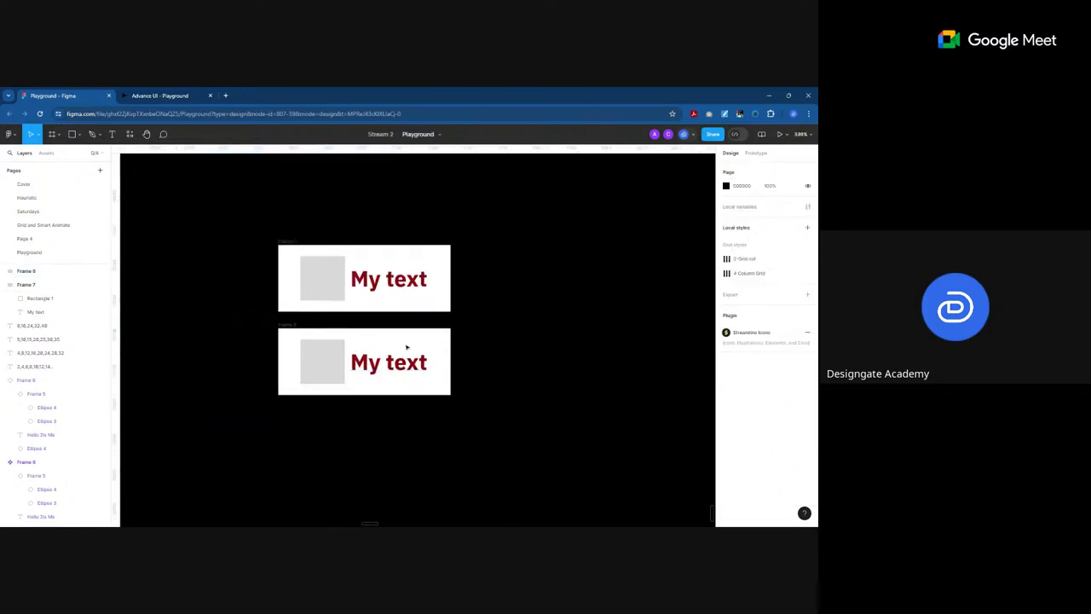
scroll(528, 339, "up", 4)
key("t")
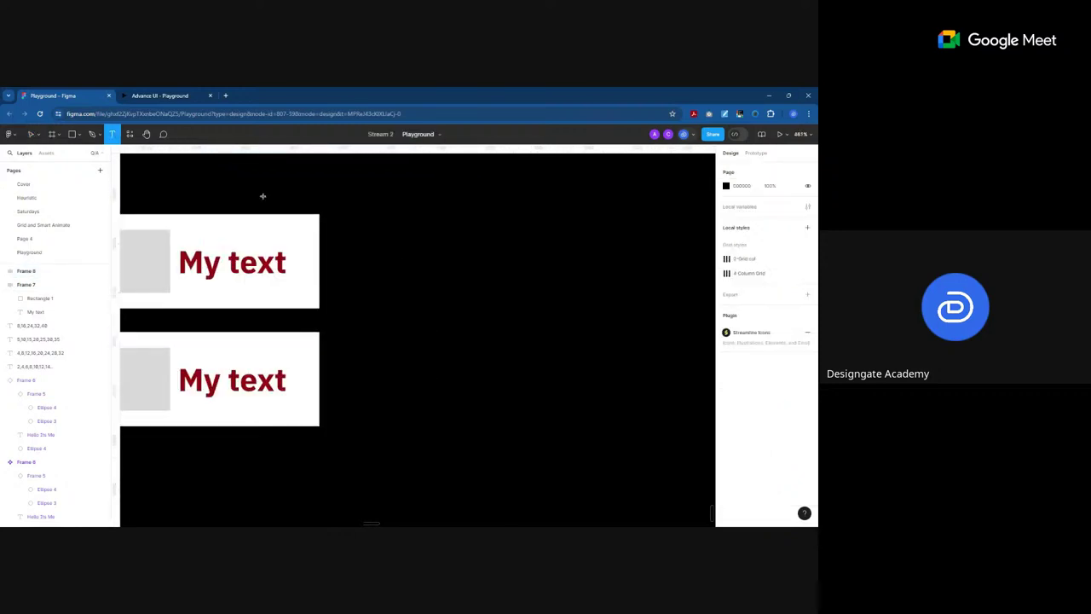
left_click(402, 253)
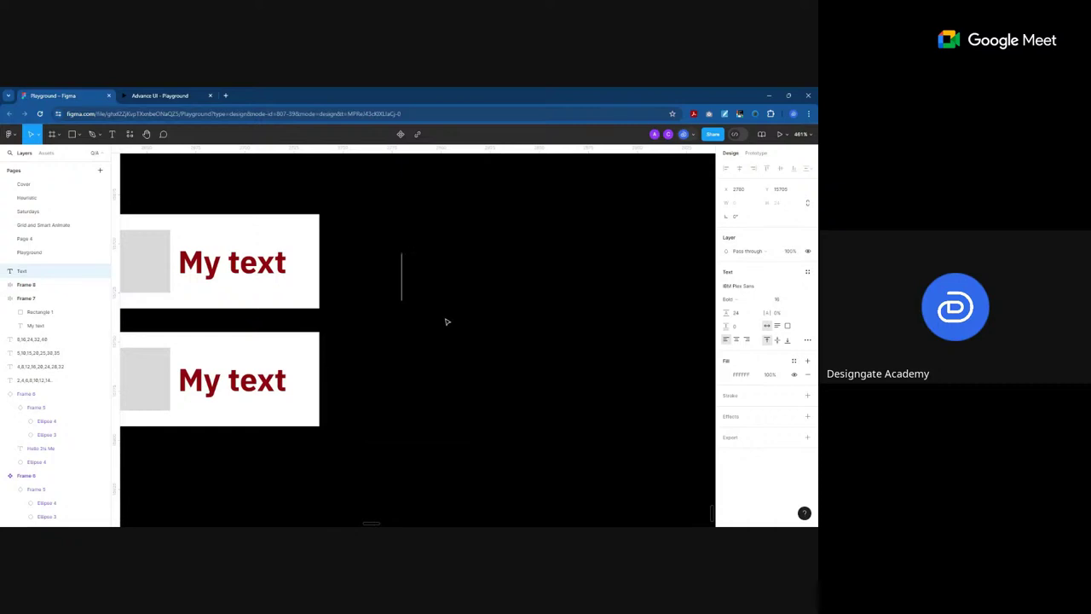
type("mmmmmmm")
key("Escape")
key("Escape")
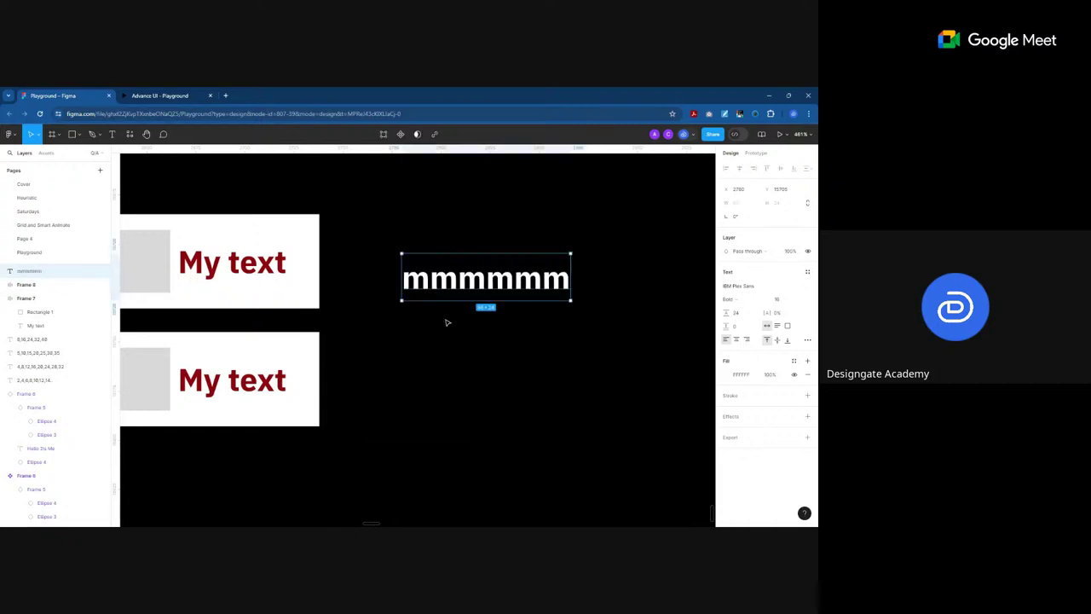
Step: Set the text to font size 16 and nudge it slightly up and left
left_click(801, 300)
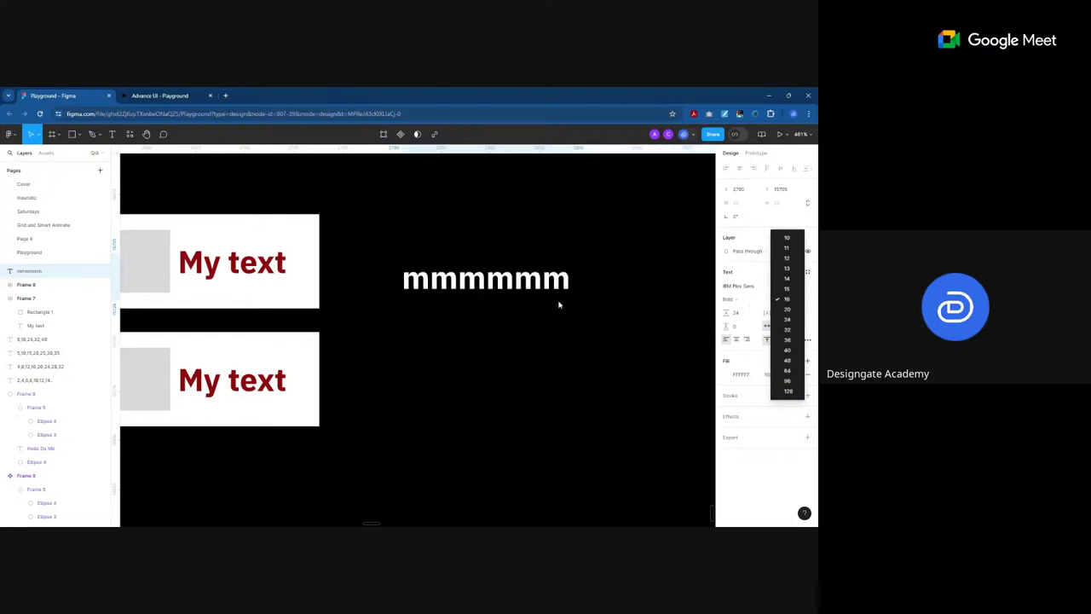
left_click(529, 305)
left_click_drag(476, 289, 469, 278)
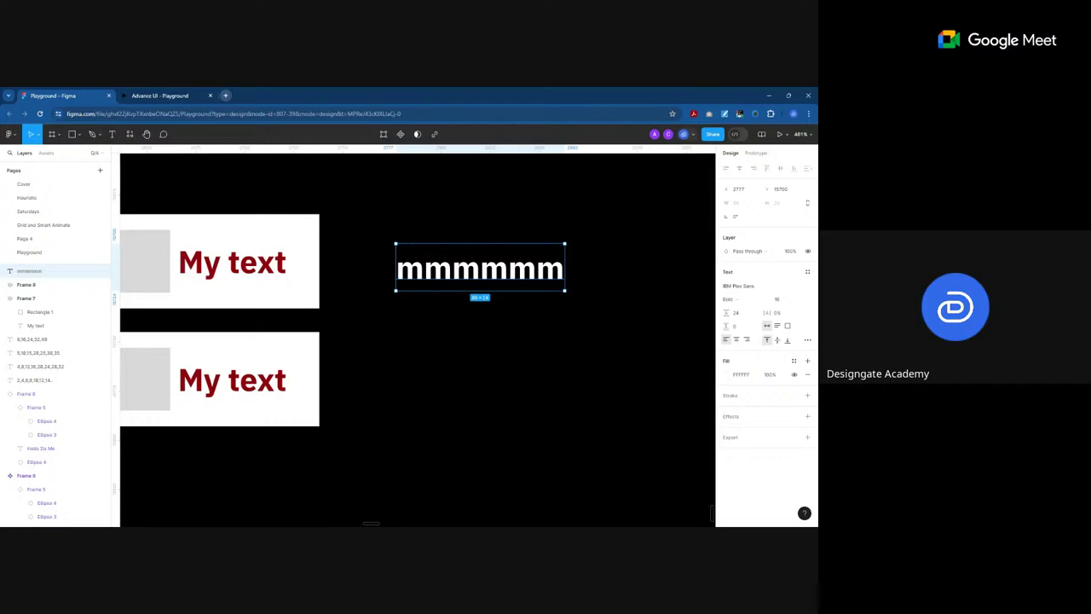
Step: Go to apple.com, dismiss the region banner and scroll through the homepage
left_click(226, 95)
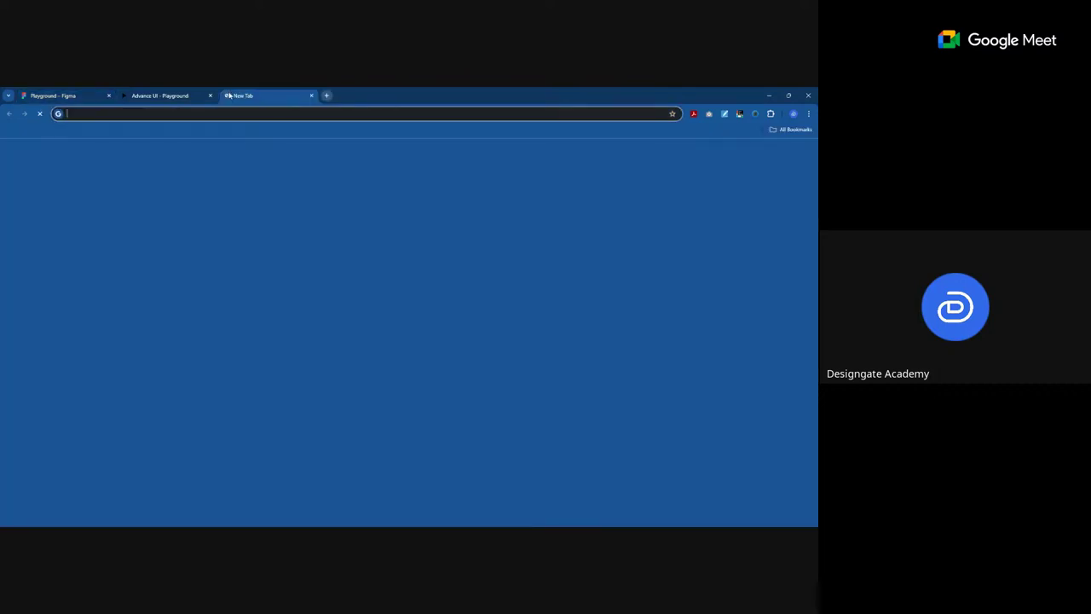
type("apple")
key("Return")
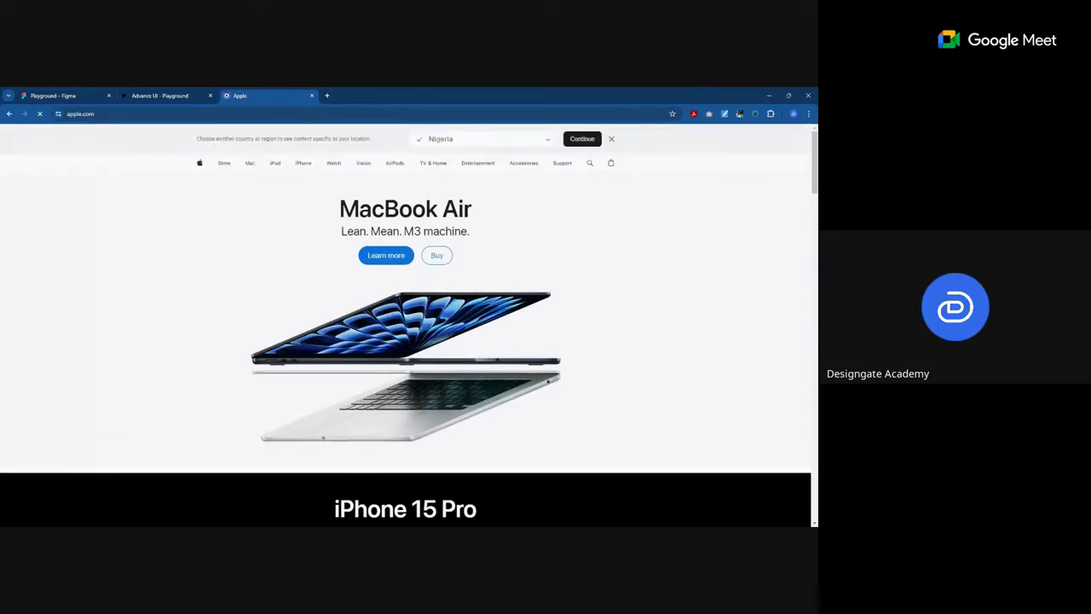
left_click(611, 139)
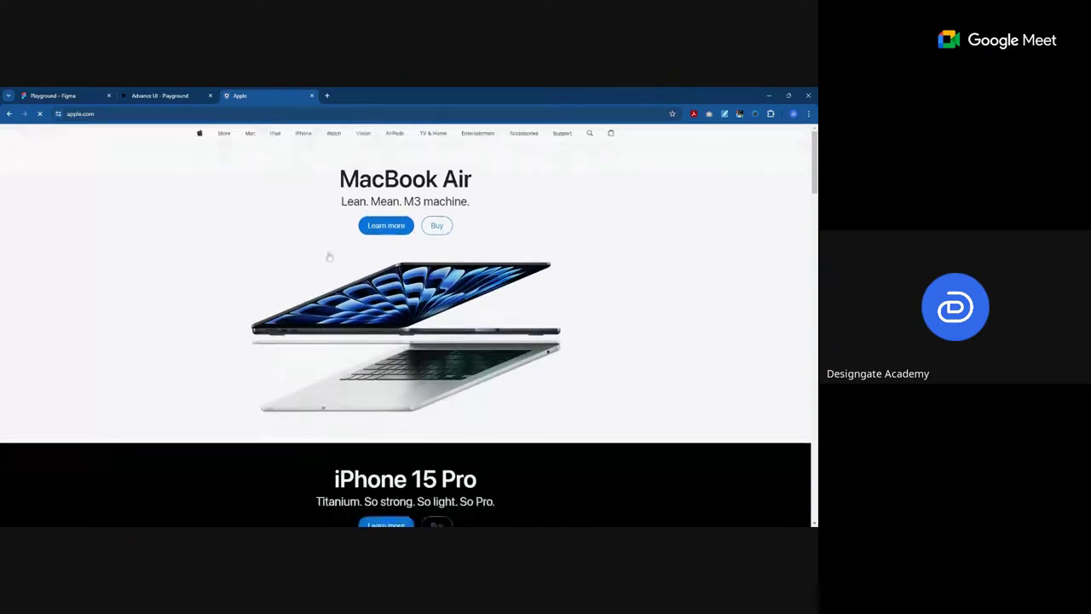
scroll(240, 255, "down", 3)
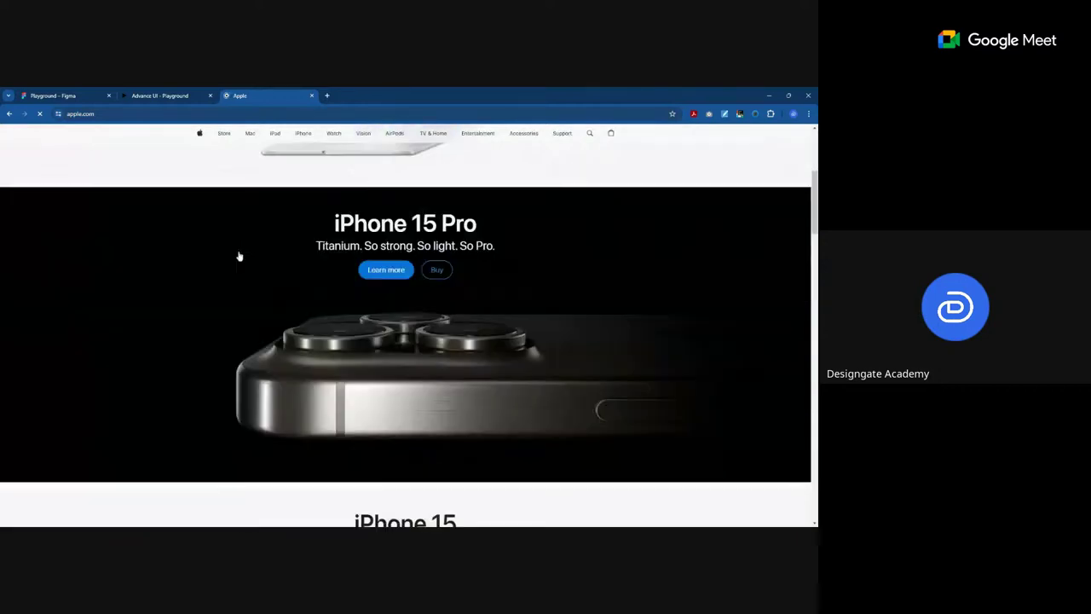
scroll(240, 255, "down", 12)
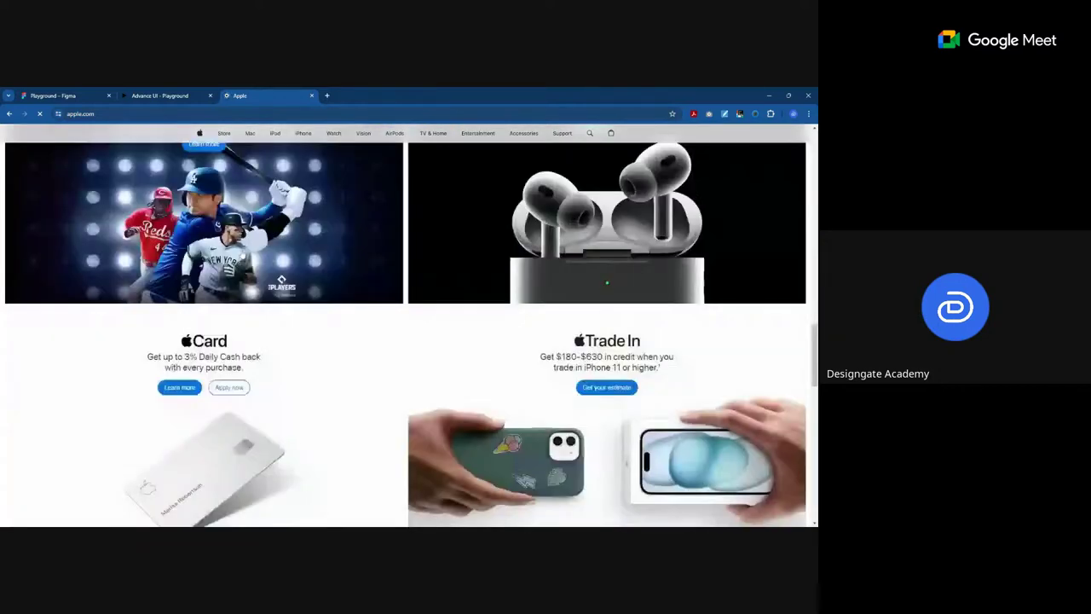
scroll(409, 324, "down", 15)
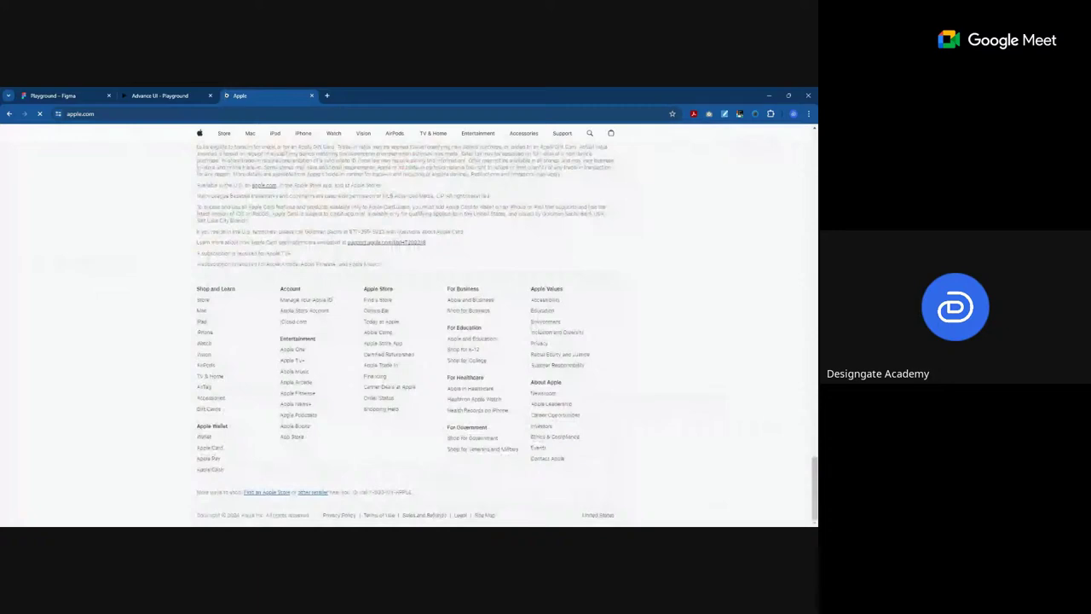
scroll(234, 232, "up", 20)
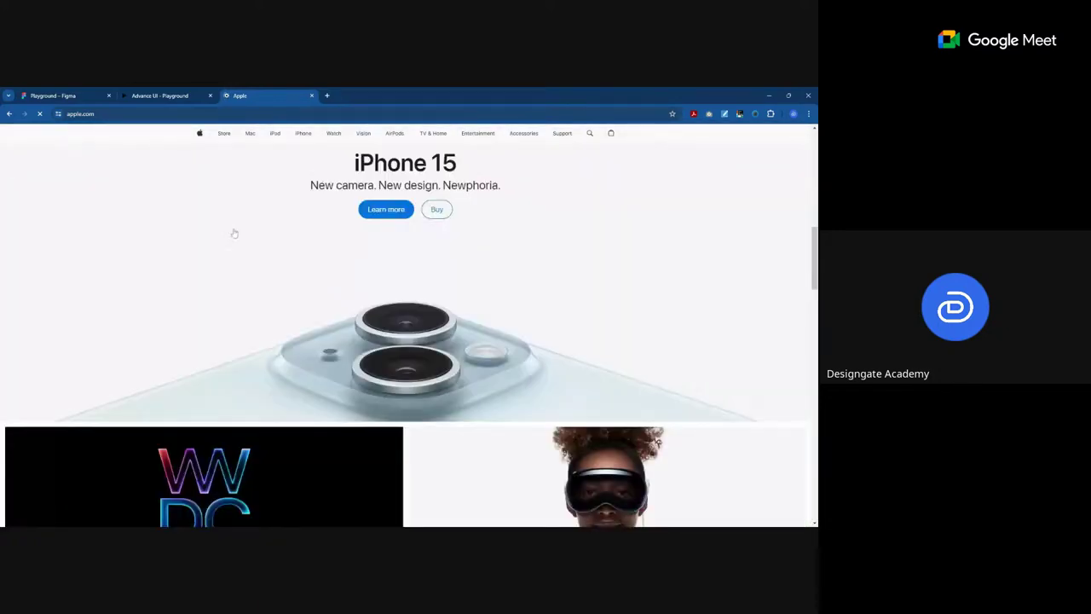
scroll(234, 233, "up", 5)
Step: Search Google for 'cnn' from the address bar
left_click(80, 114)
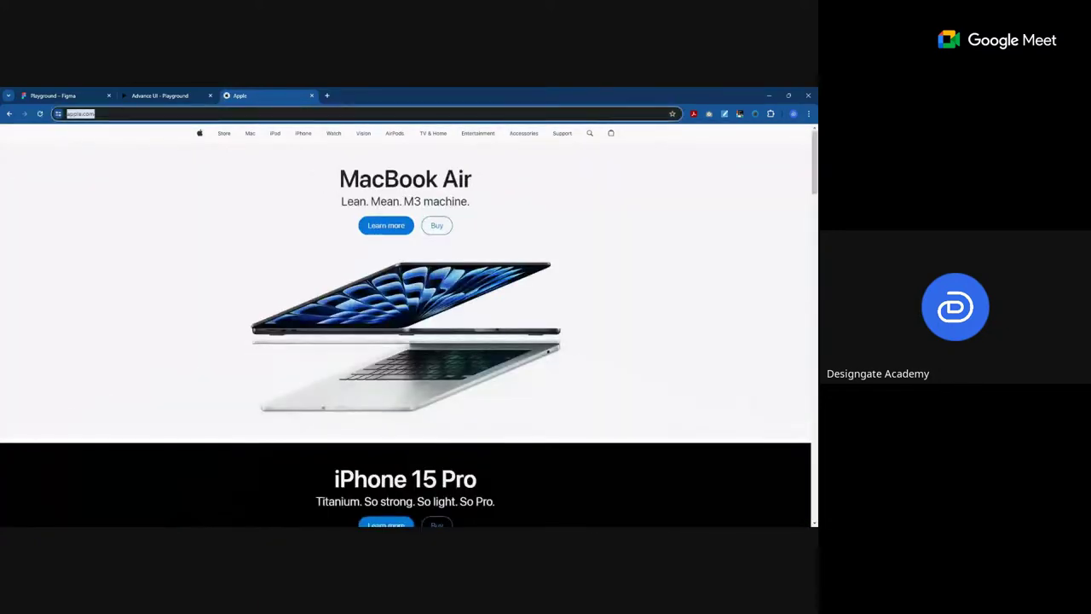
type("cnn")
key("Return")
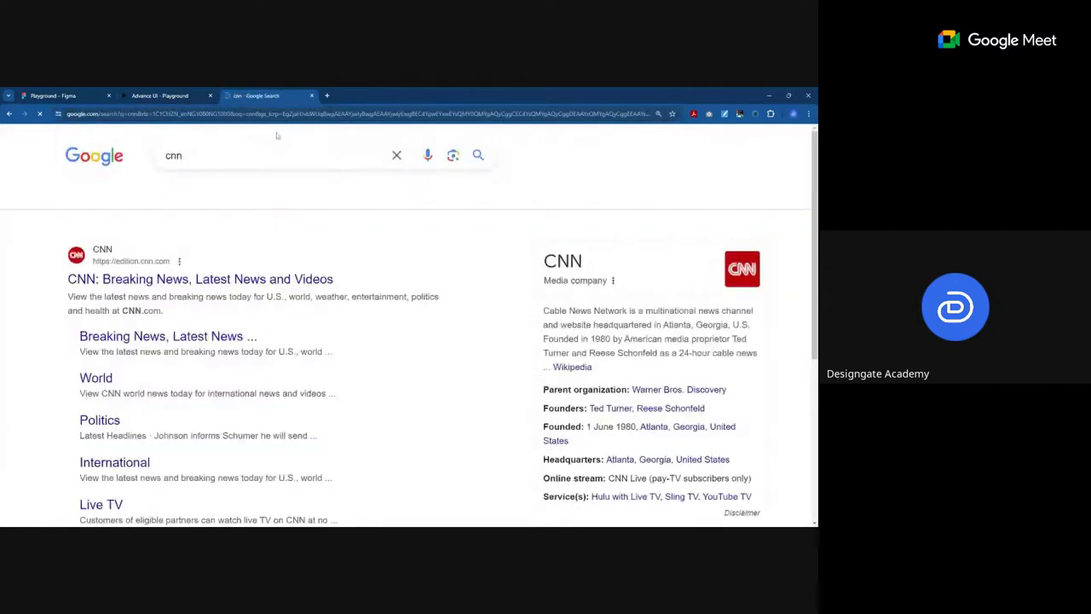
Step: Open the 'CNN: Breaking News, Latest News and Videos' result
left_click(200, 278)
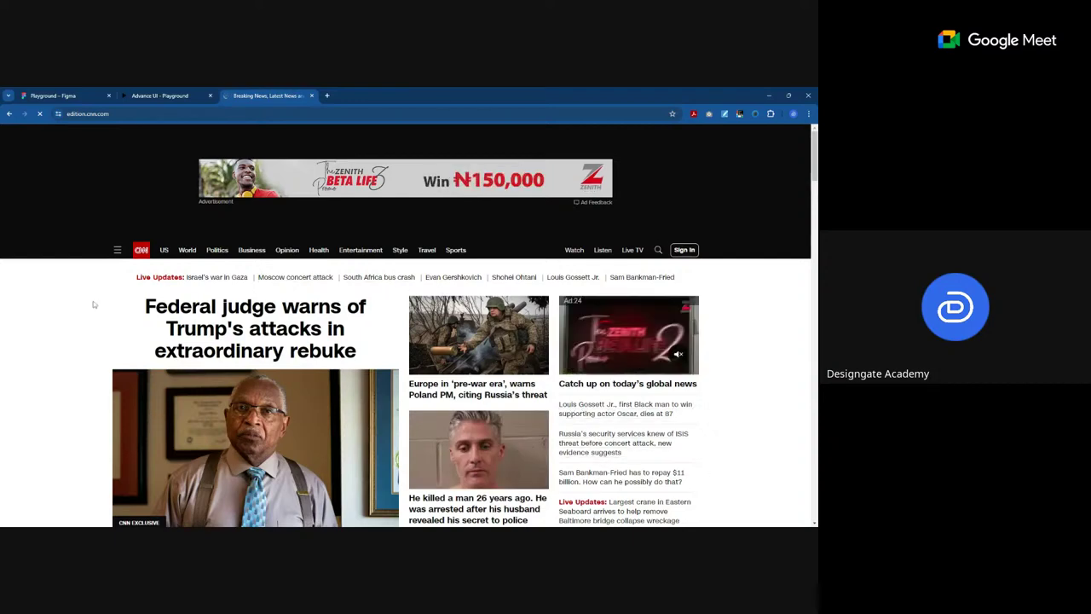
Step: Scroll up and down through the CNN homepage headlines and story rows
scroll(94, 304, "down", 5)
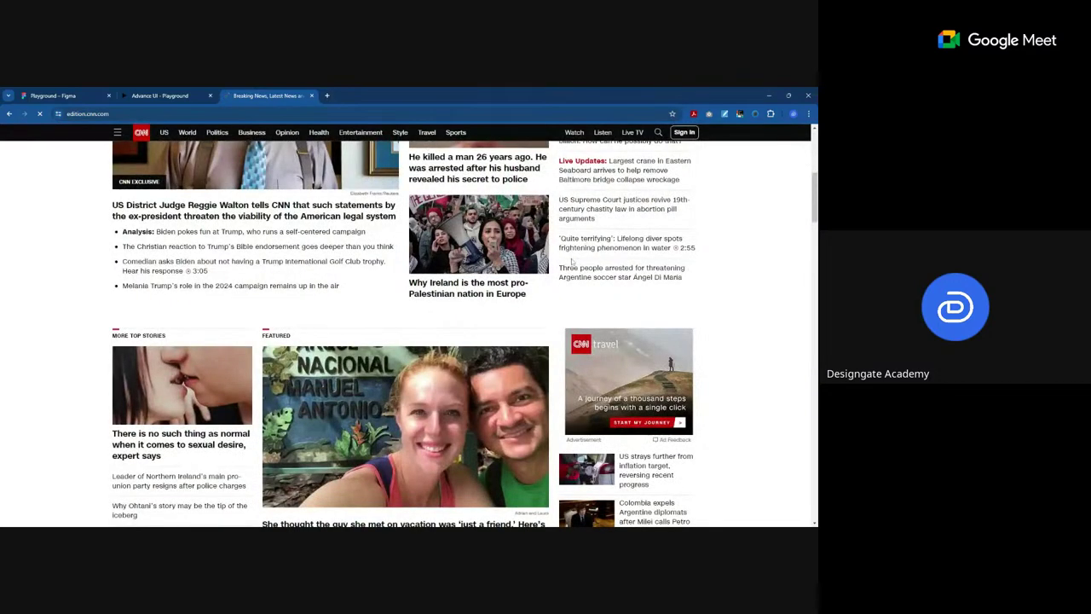
scroll(572, 262, "down", 3)
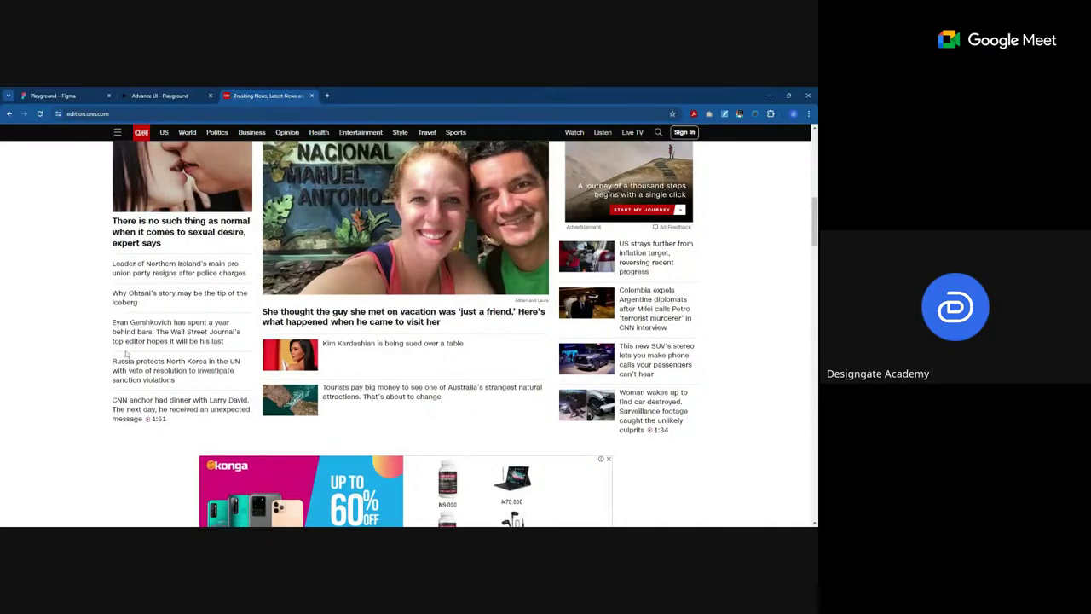
scroll(185, 326, "up", 2)
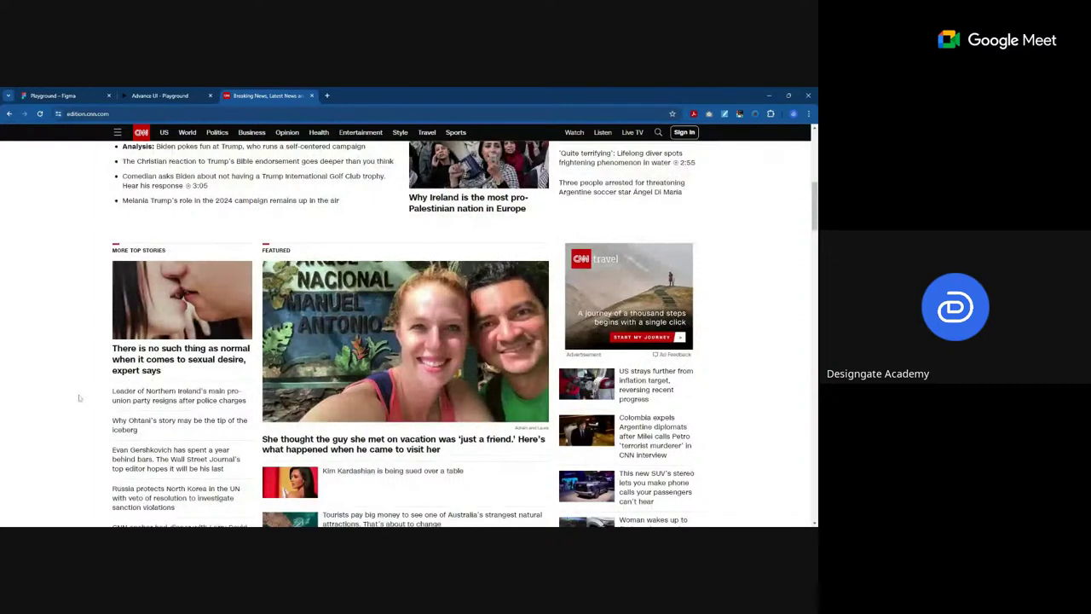
scroll(79, 397, "up", 6)
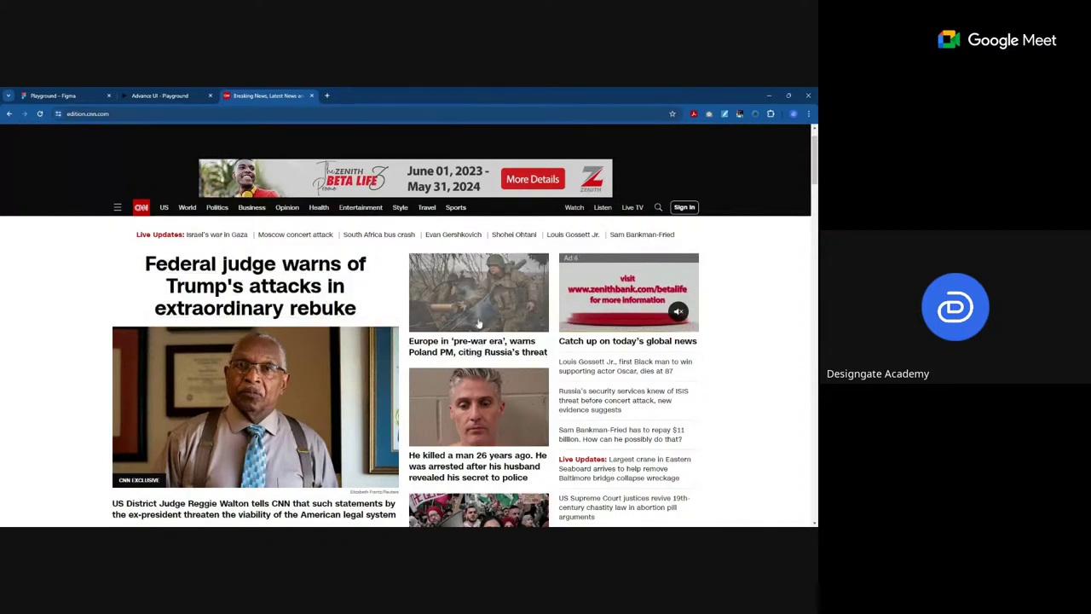
scroll(478, 324, "down", 2)
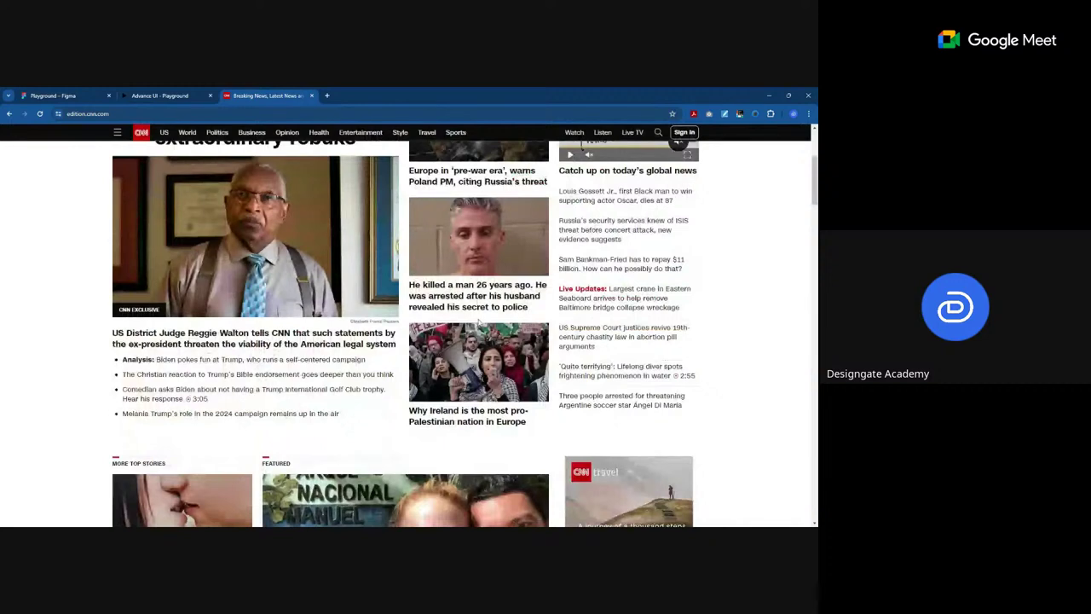
scroll(478, 323, "down", 1)
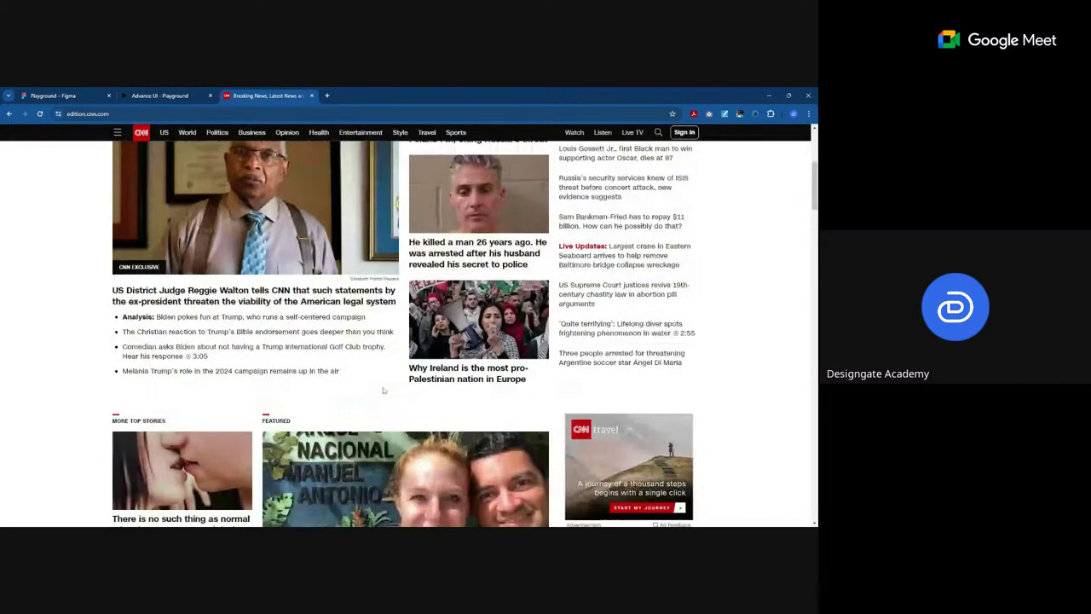
scroll(188, 392, "down", 1)
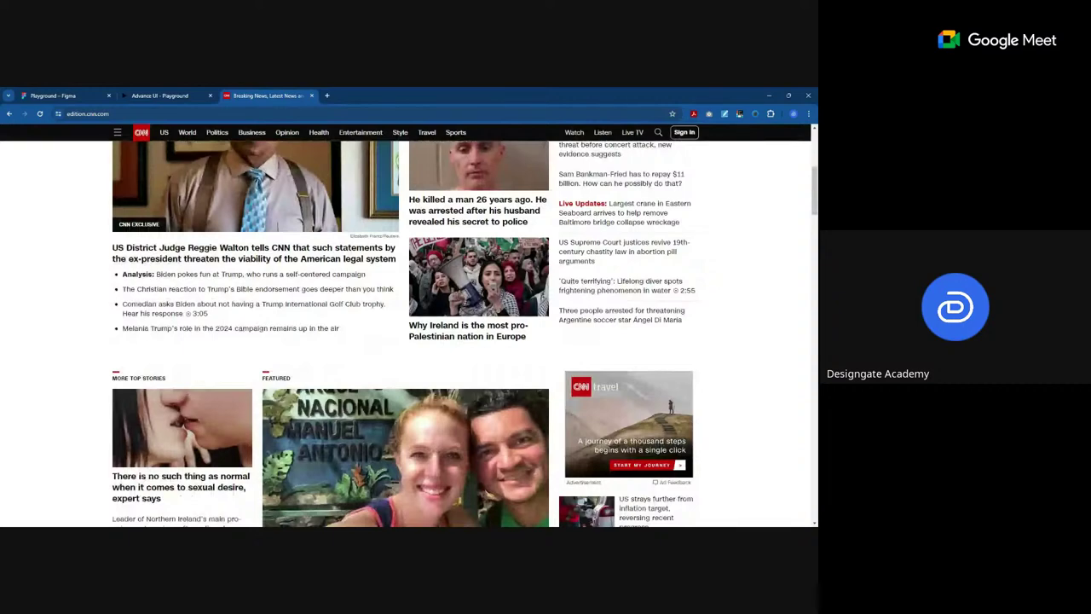
scroll(405, 332, "down", 3)
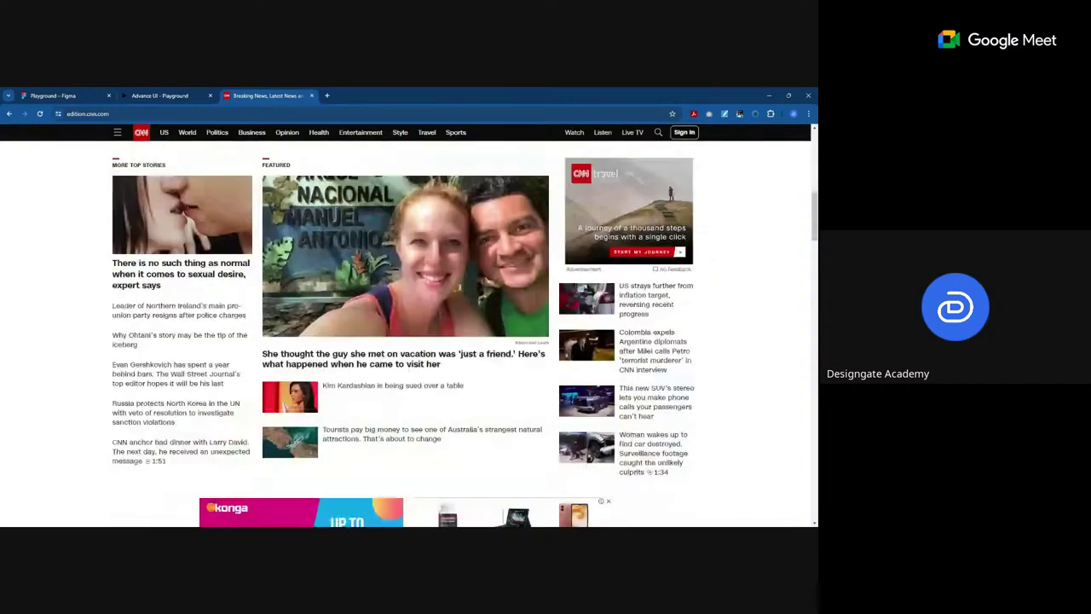
scroll(271, 388, "down", 5)
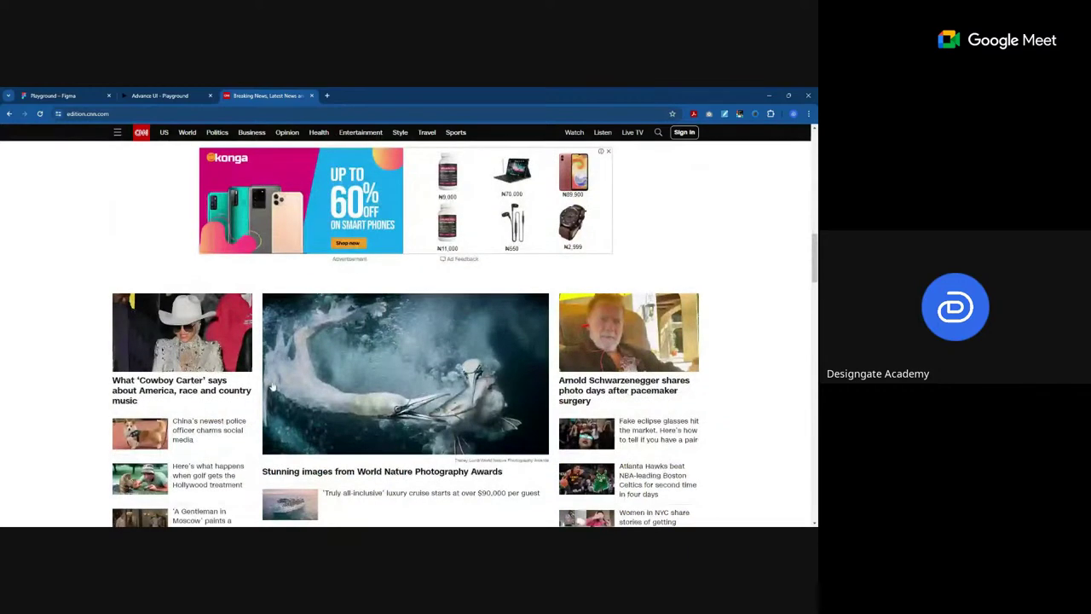
scroll(272, 388, "down", 2)
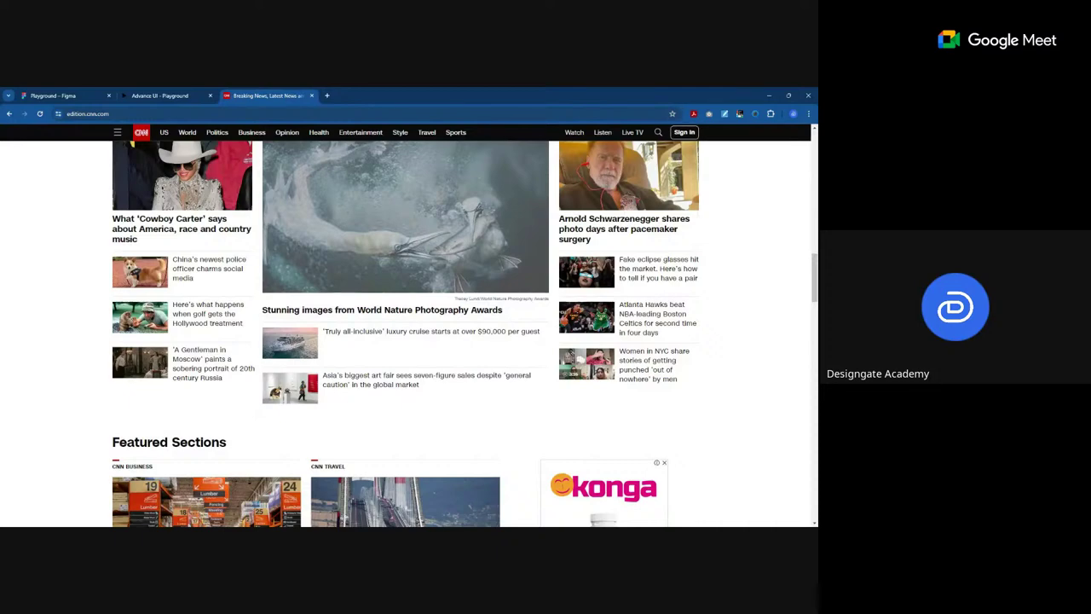
scroll(452, 306, "up", 1)
scroll(456, 300, "up", 2)
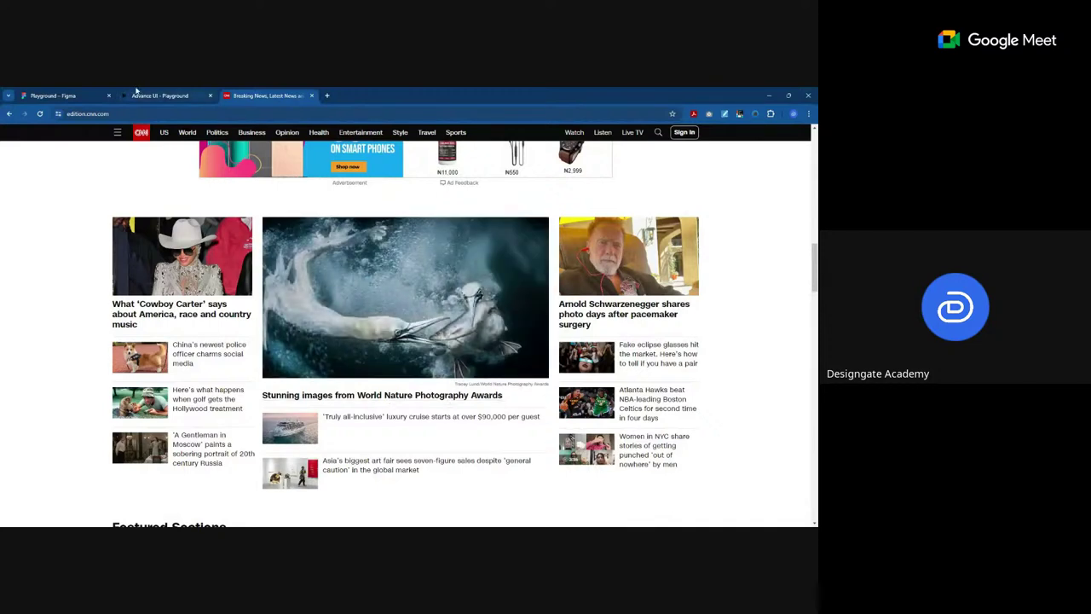
Step: Back in Figma, make the m's text Medium weight and place a duplicate below it
left_click(60, 96)
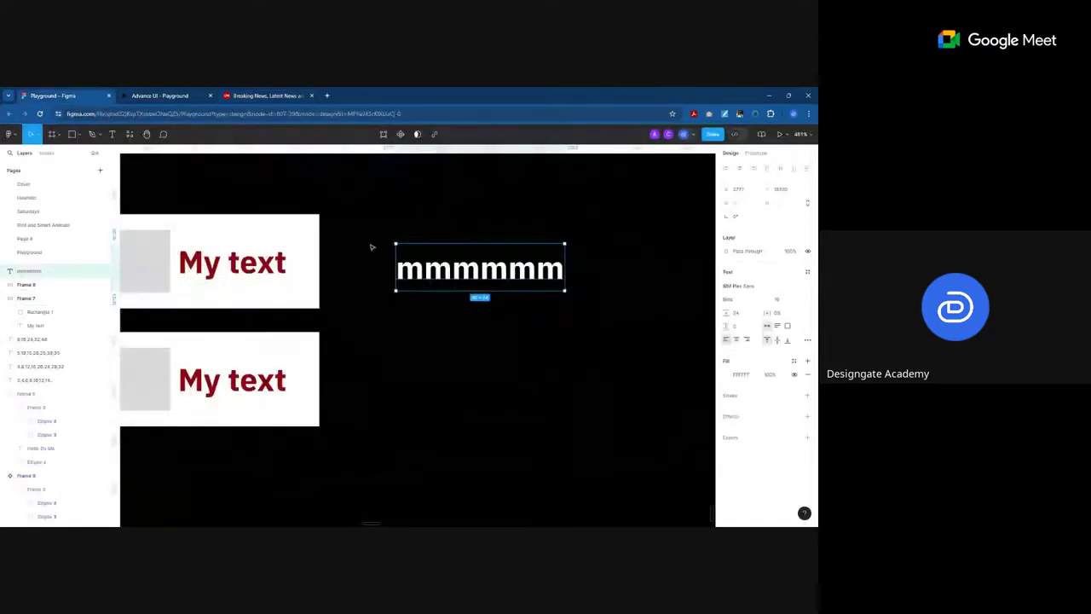
left_click(738, 300)
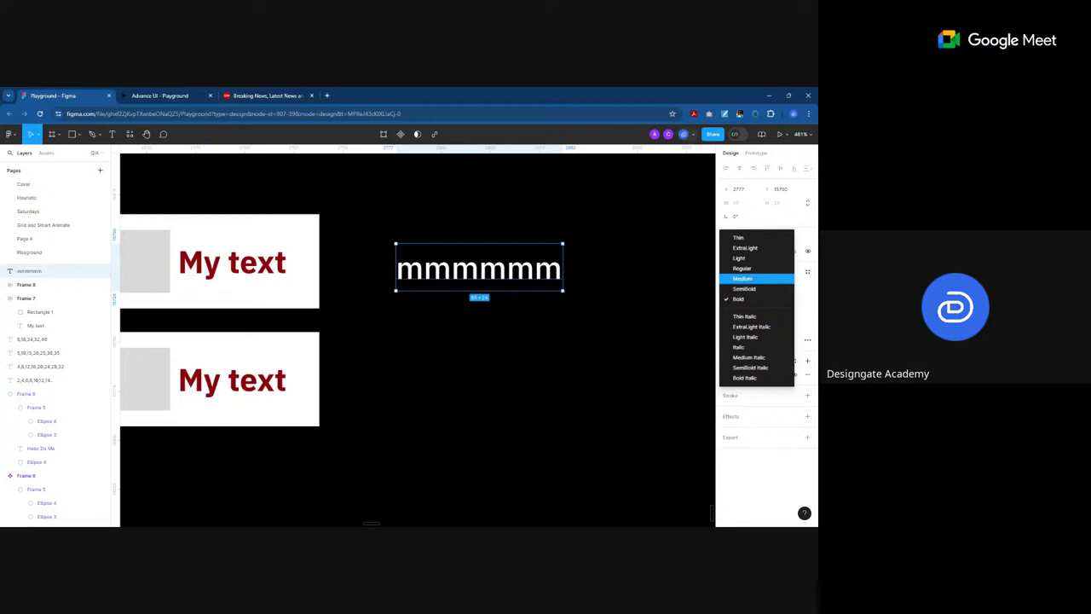
left_click(741, 278)
left_click_drag(514, 280, 521, 304)
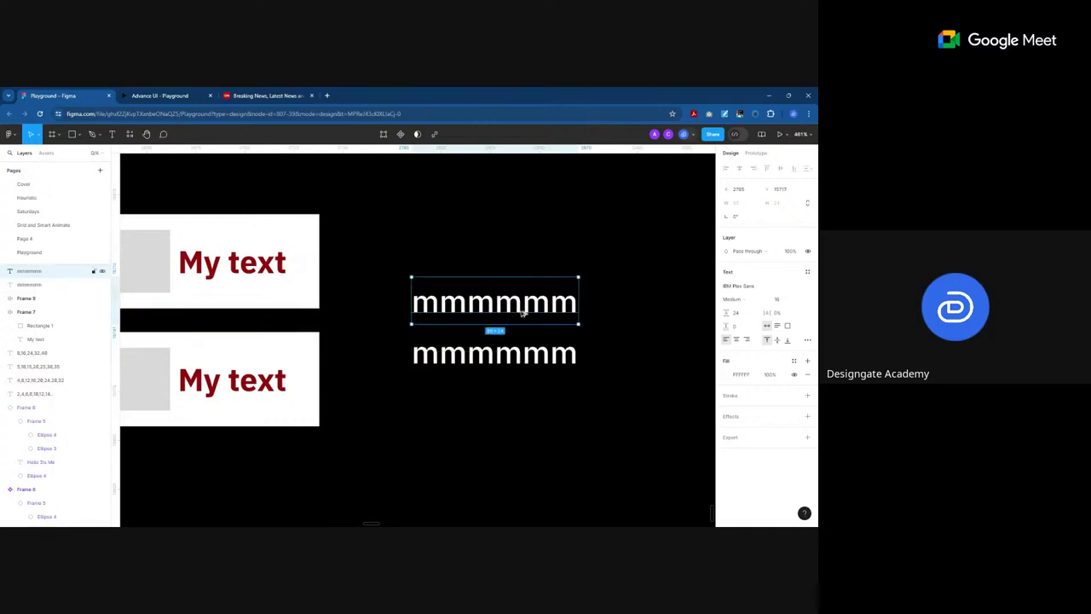
left_click(521, 359)
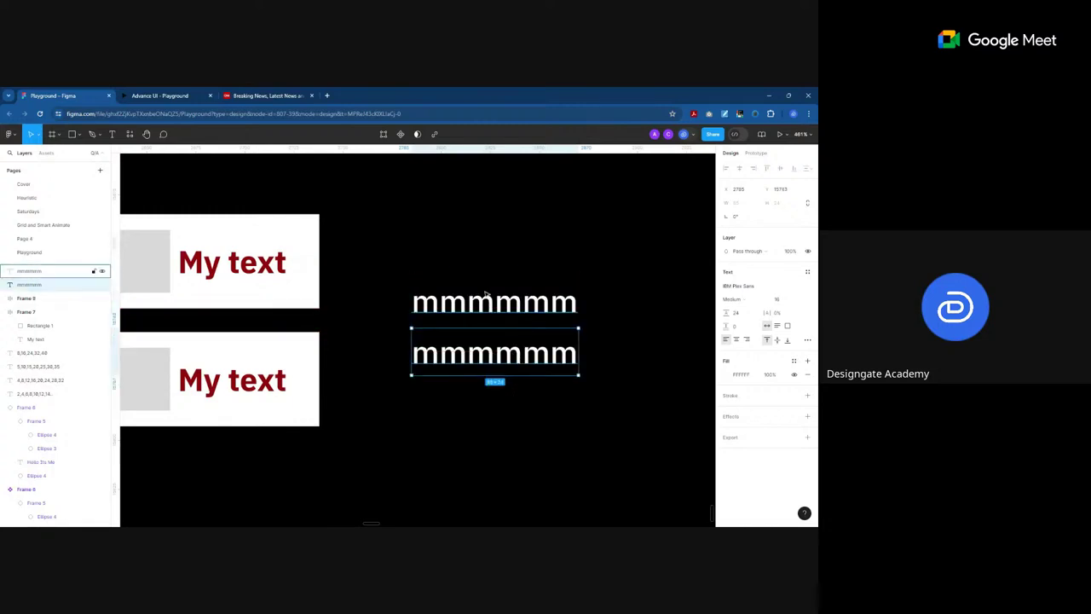
Step: Enlarge the upper m's text to font size 20
left_click(29, 270)
key("Return")
key("Escape")
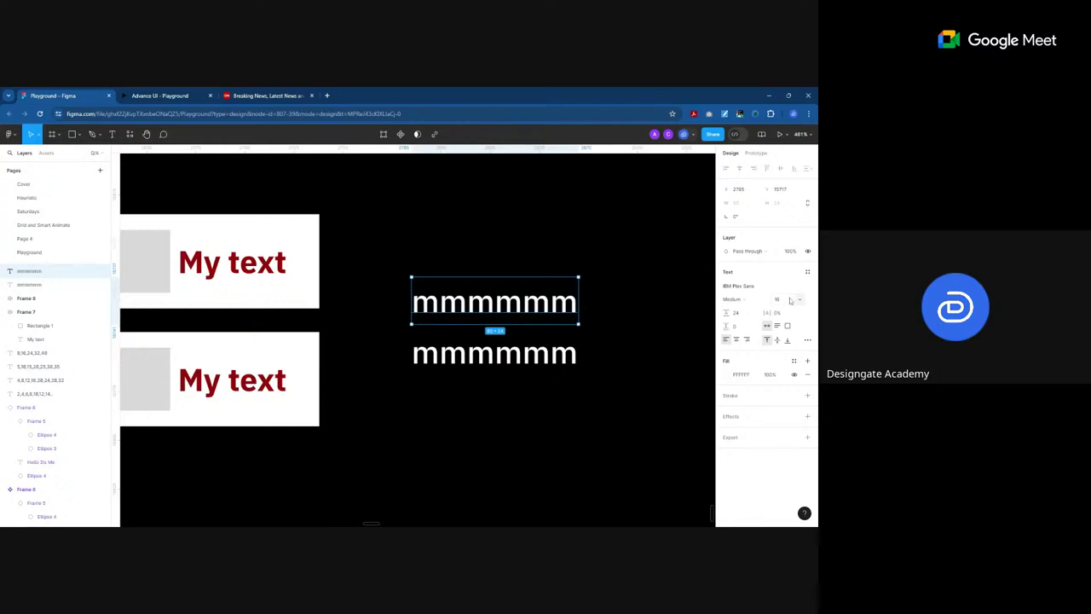
left_click(789, 301)
type(".")
type("4")
key("Return")
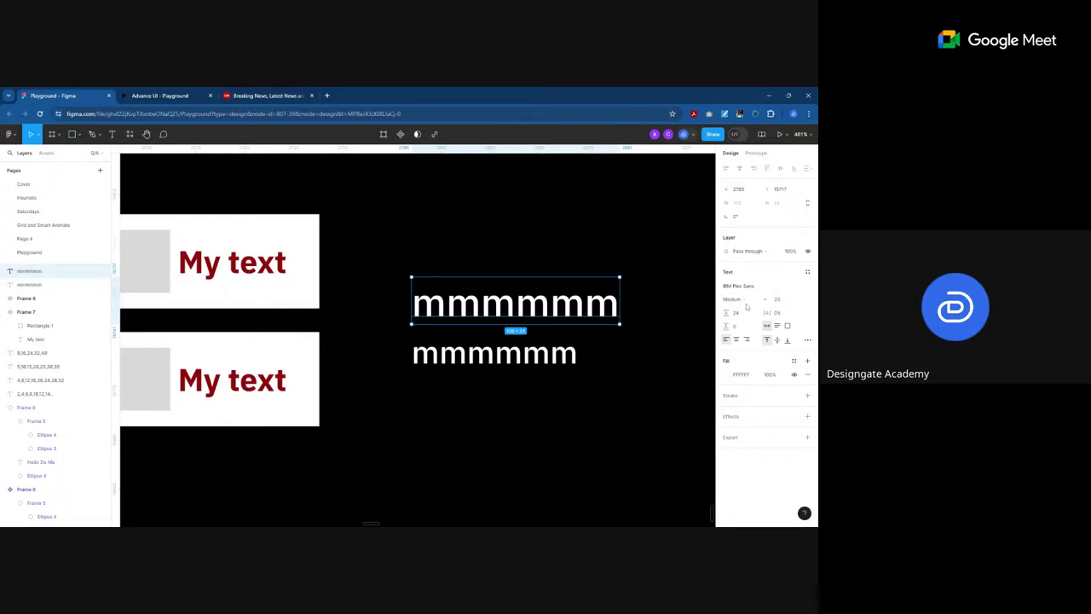
left_click(745, 302)
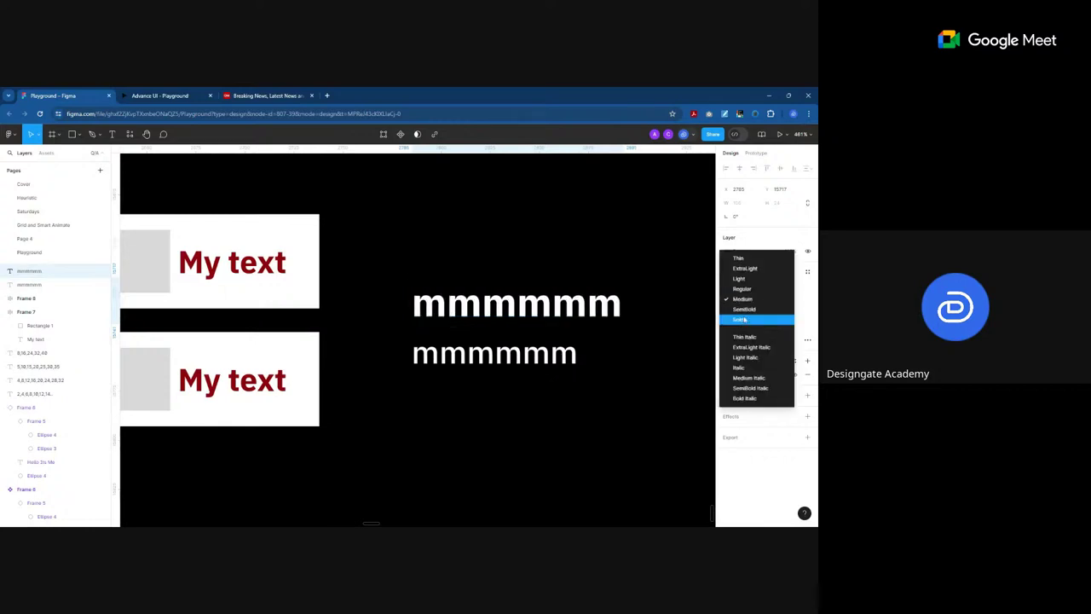
left_click(746, 311)
left_click(509, 405)
scroll(428, 341, "right", 1)
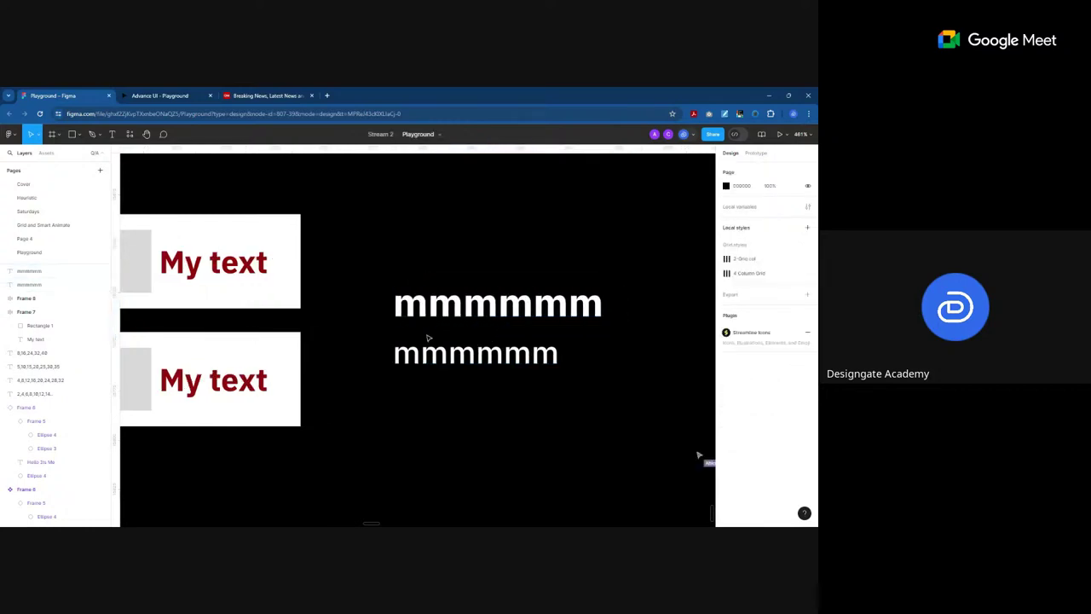
scroll(429, 341, "down", 3)
scroll(485, 344, "up", 2)
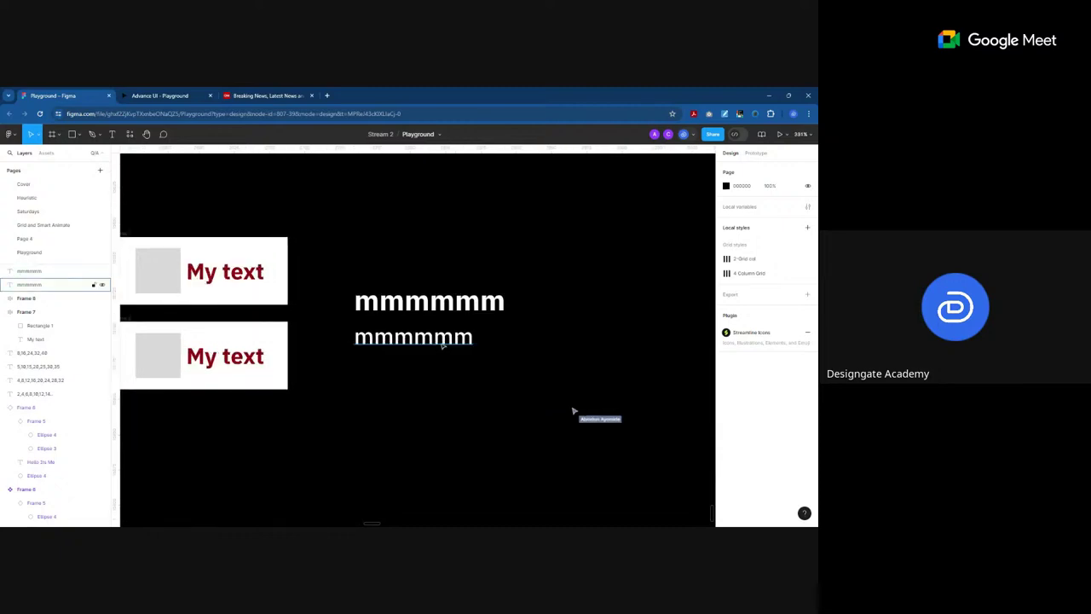
left_click(440, 341)
key("shift+Tab")
left_click(492, 367)
left_click(430, 322)
left_click(436, 307, "shift")
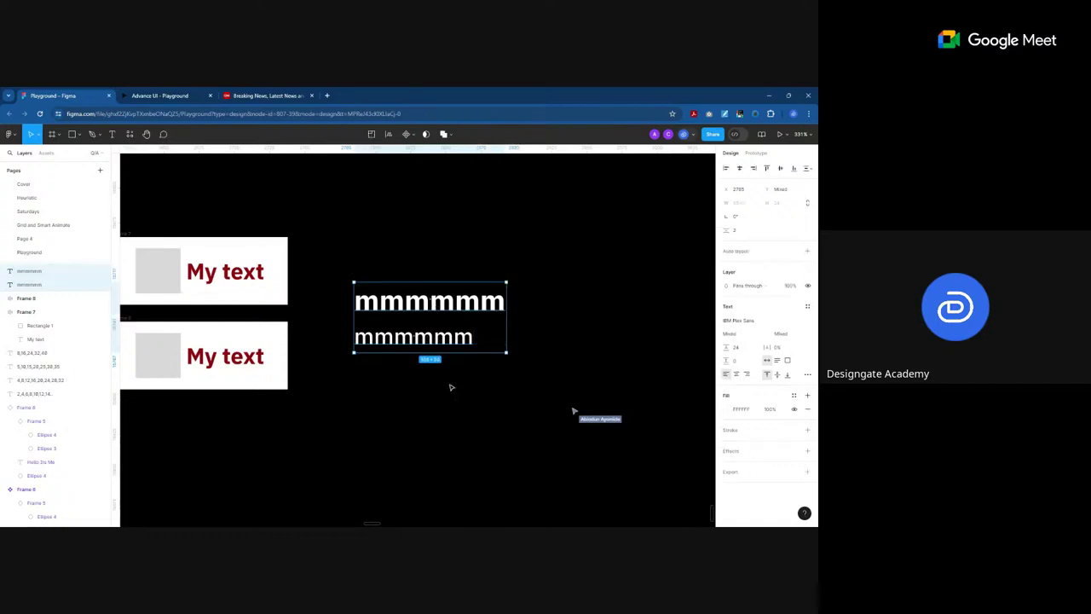
left_click(451, 387)
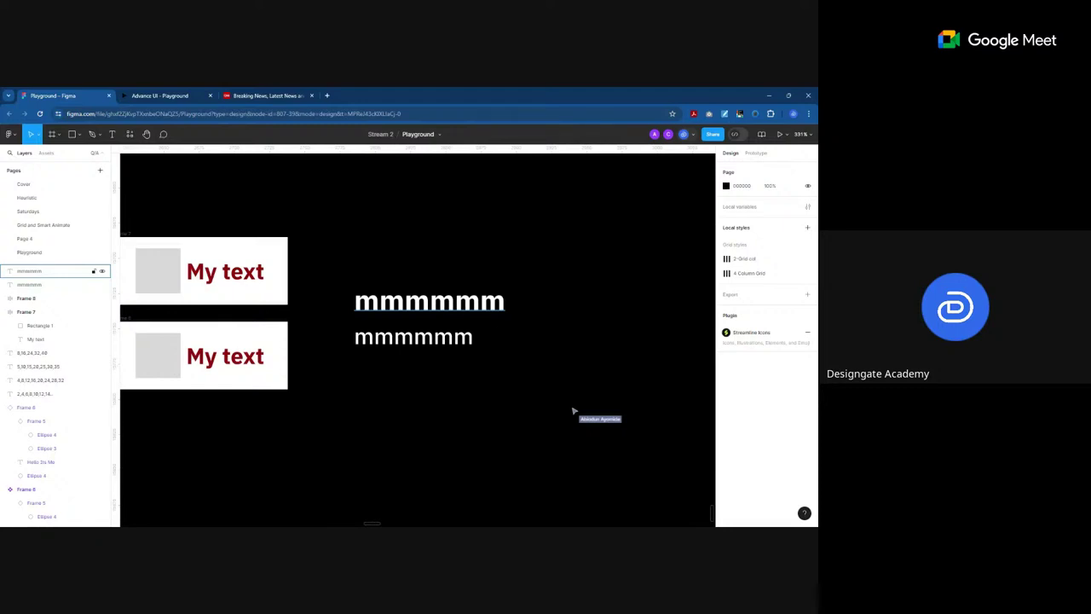
left_click(428, 312)
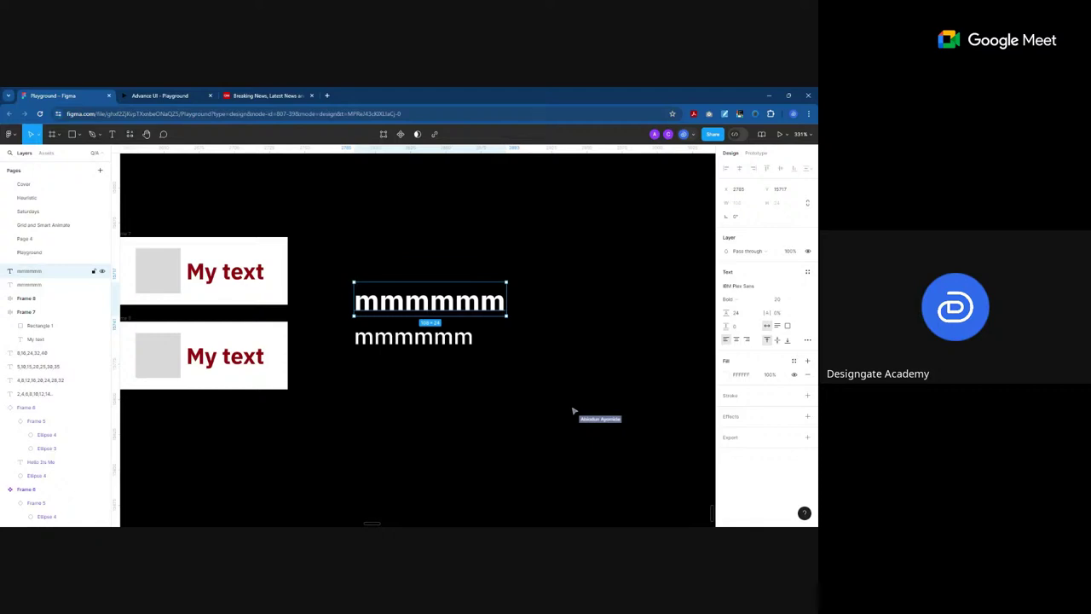
Step: Duplicate the upper sample above it at font size 28
left_click(428, 369)
left_click(437, 312)
left_click_drag(437, 311, 444, 273)
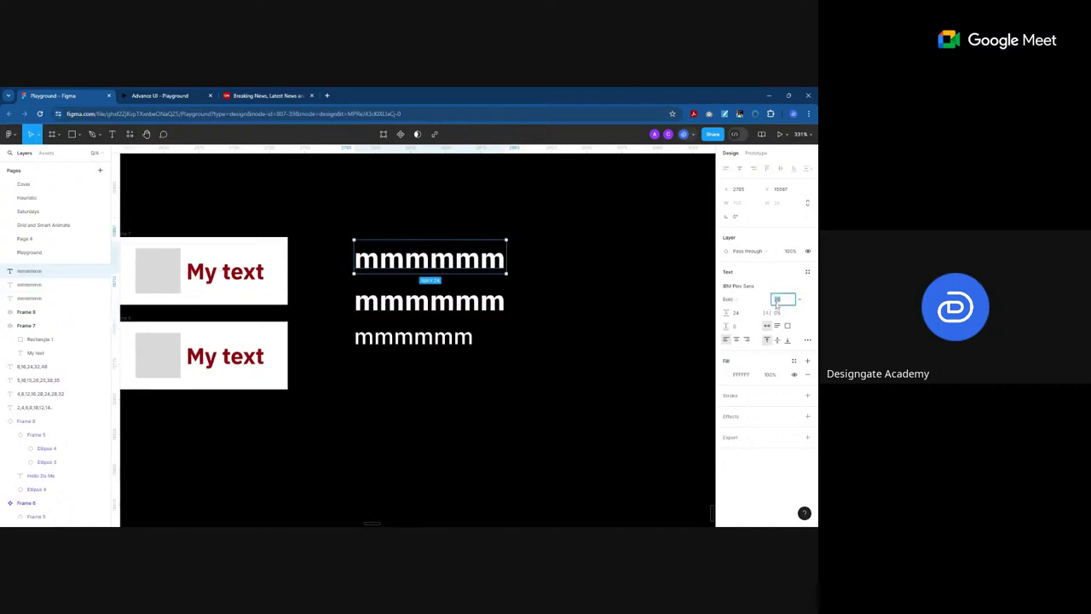
type("28")
key("Return")
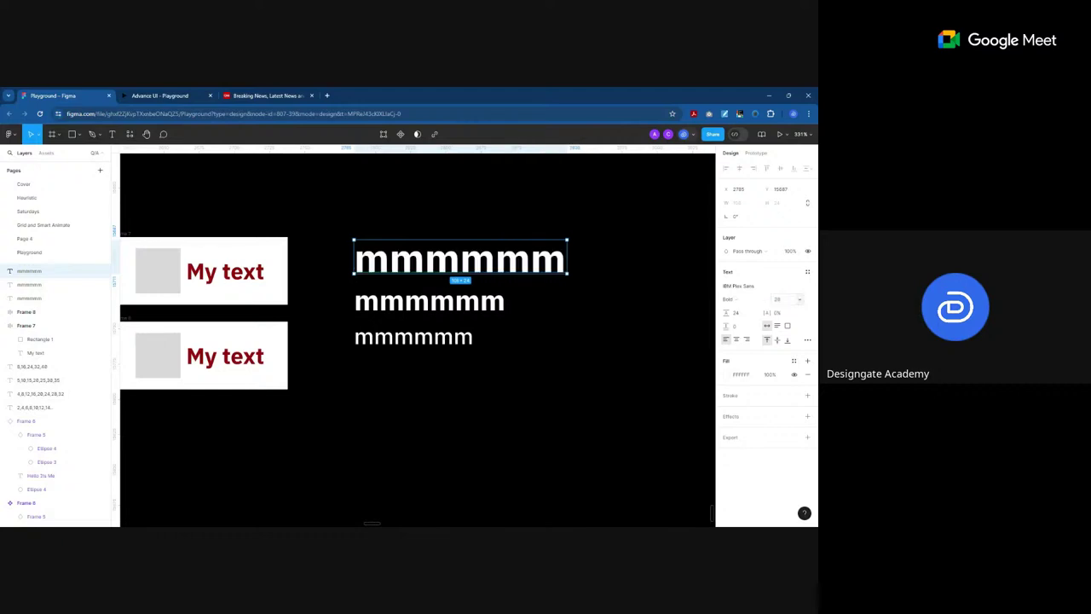
left_click(559, 396)
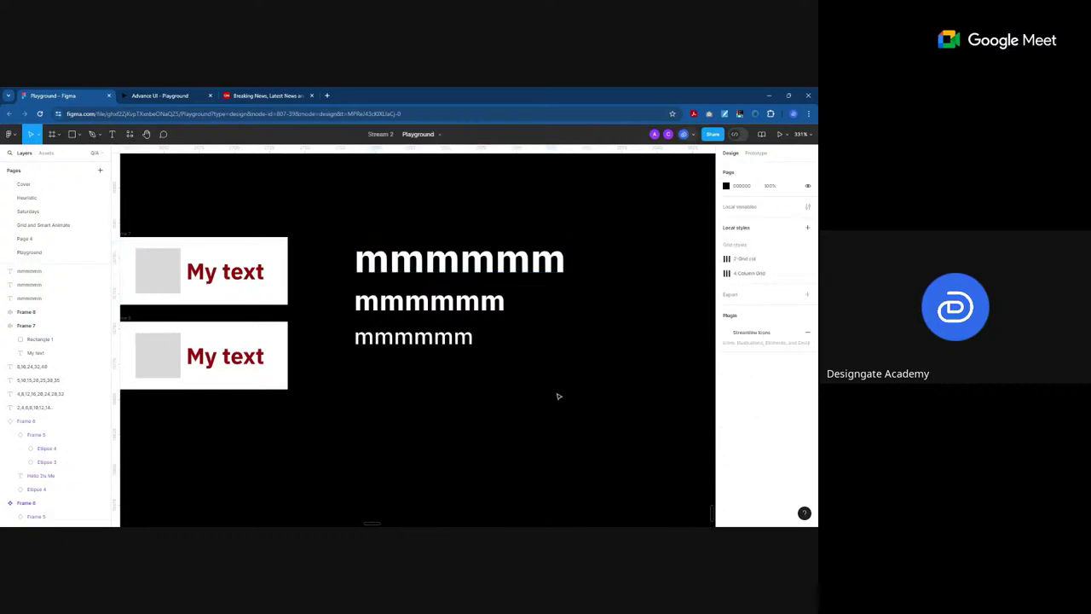
Step: Add copies below the bottom sample at font sizes 14 and 12
left_click(420, 351)
left_click_drag(422, 348, 423, 383, "alt")
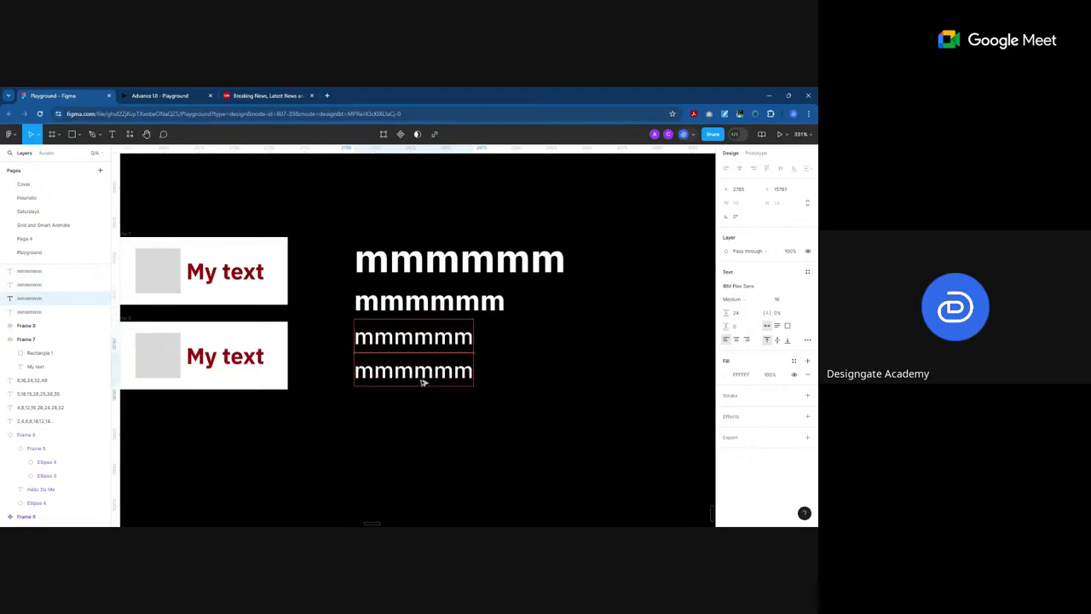
left_click(780, 302)
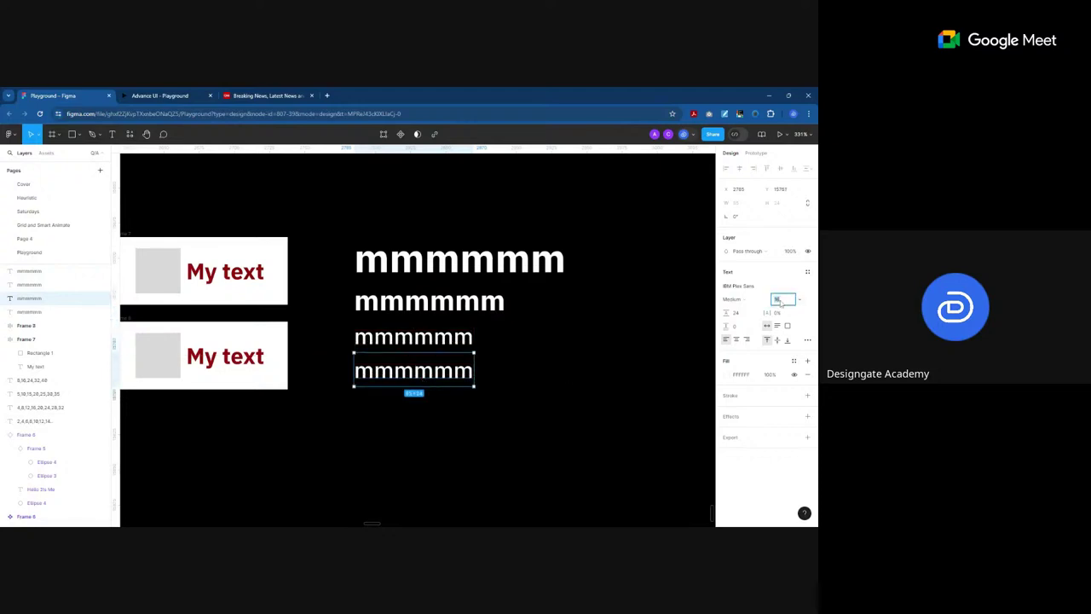
type("14")
key("Return")
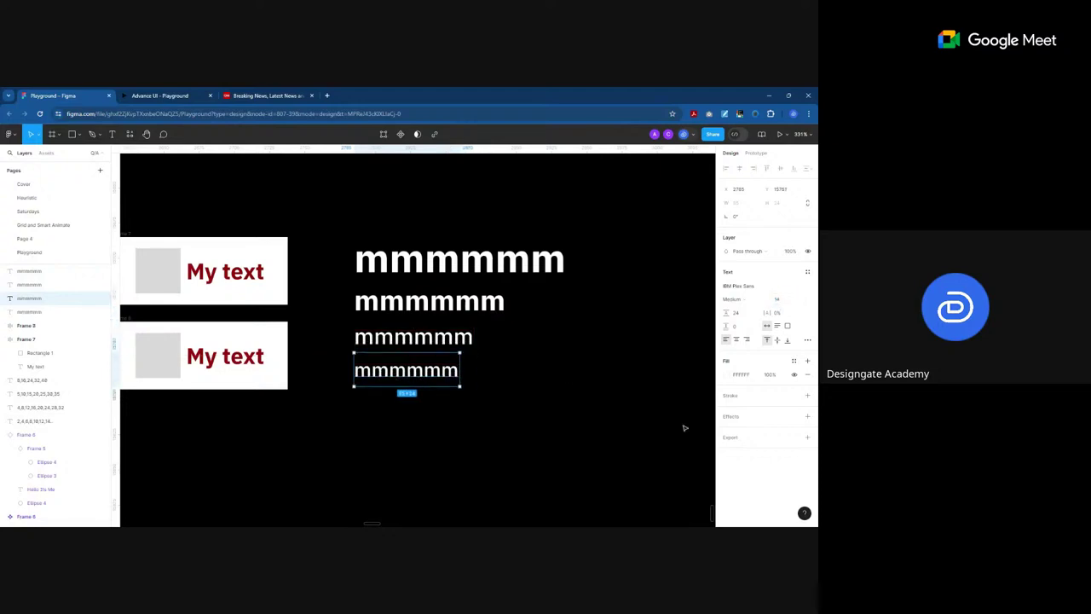
left_click_drag(409, 369, 411, 404, "alt")
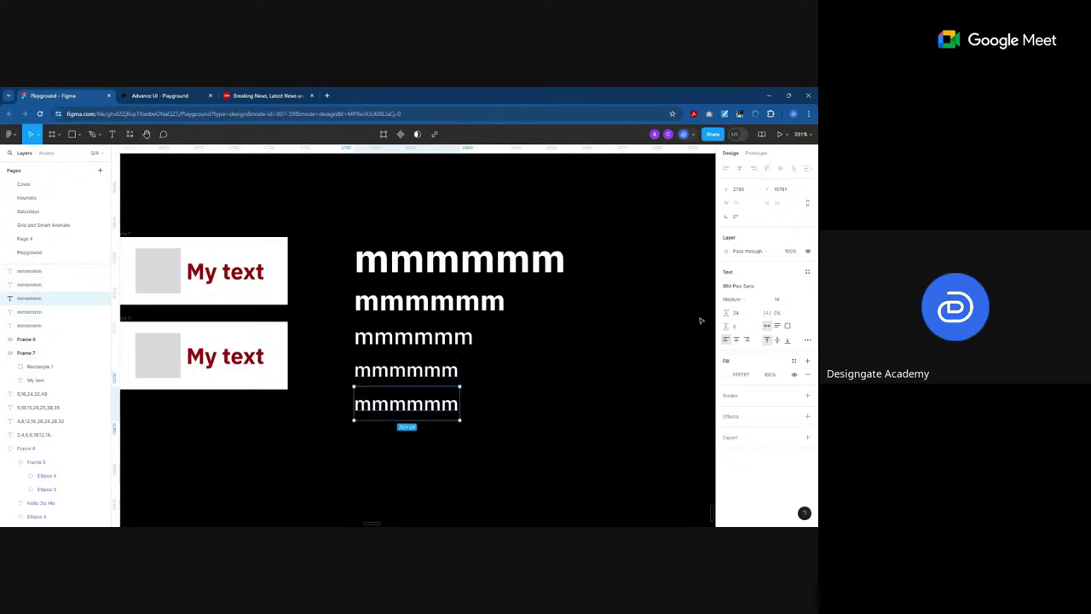
left_click(774, 303)
type("12")
key("Return")
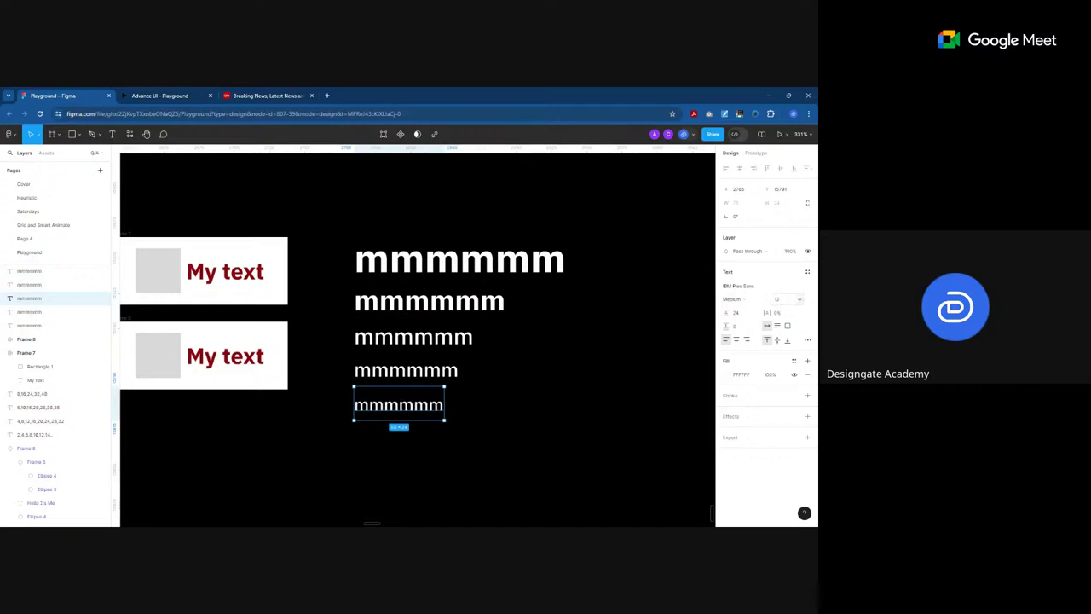
Step: Duplicate the size 12 copy with Ctrl+D and set it to size 10
key("ctrl+d")
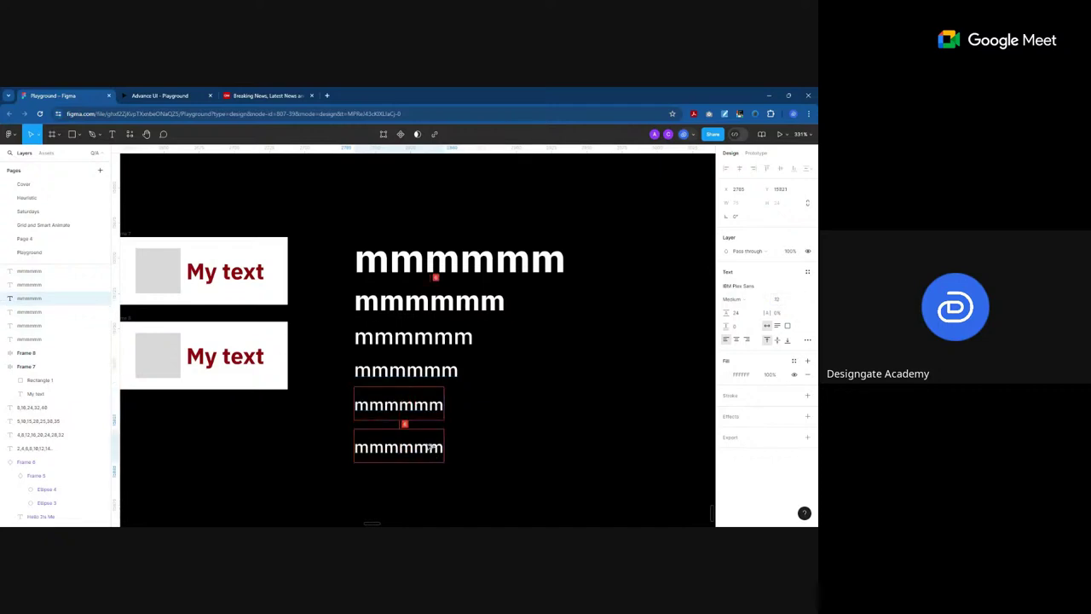
left_click(781, 303)
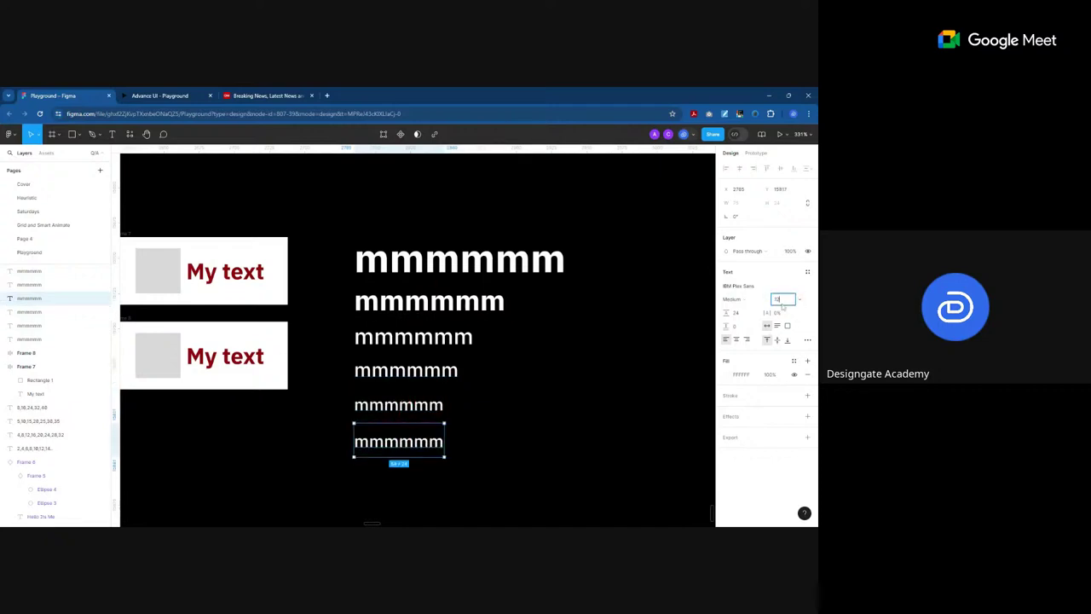
type("10")
key("Return")
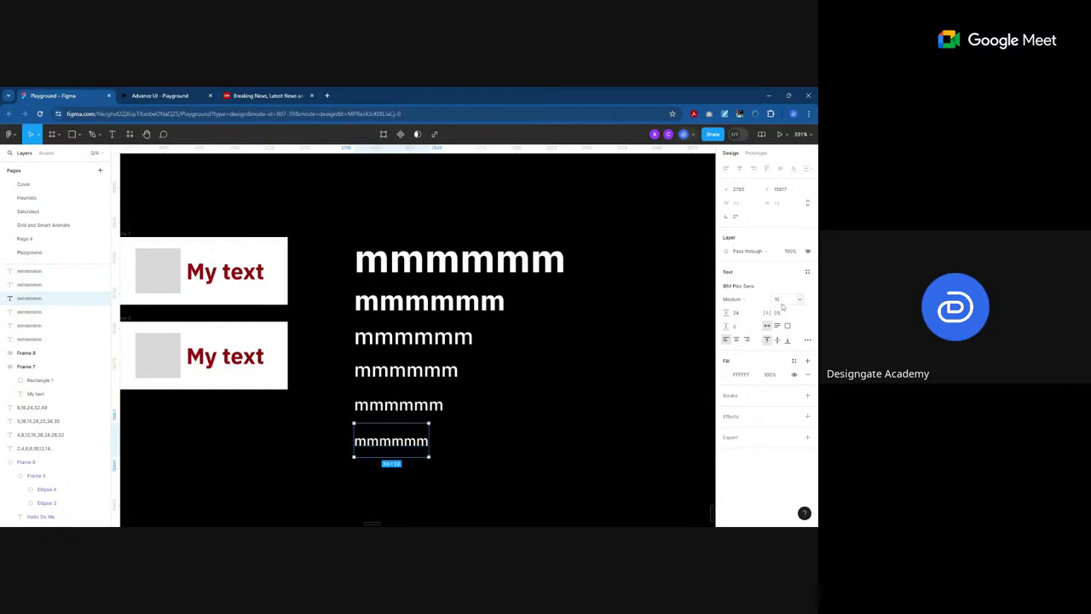
left_click(526, 440)
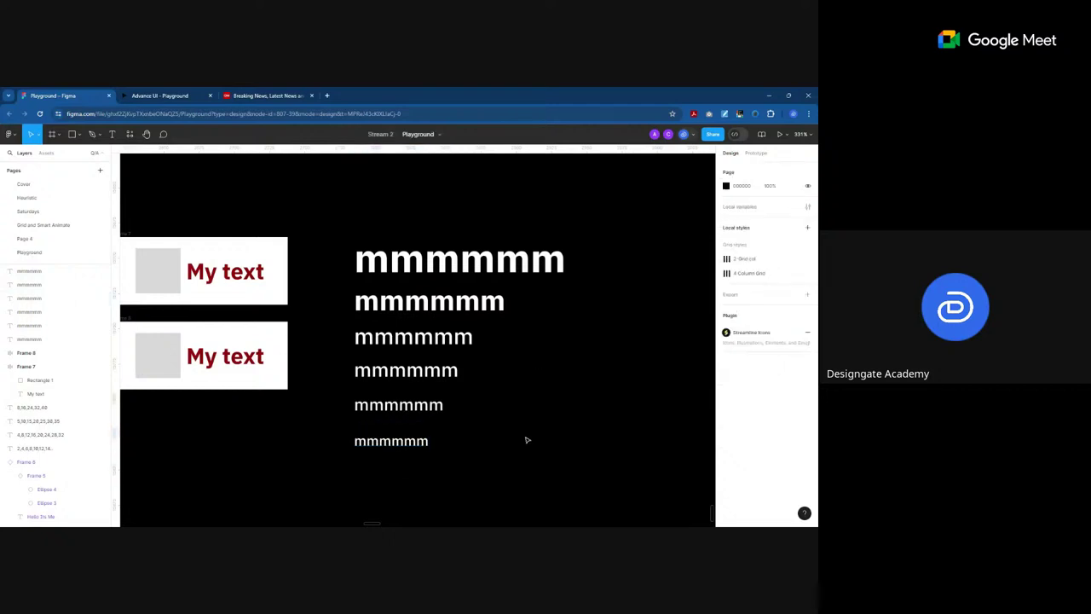
Step: Marquee-select all six 'mmmmmmm' sample texts and shift the stack up slightly
left_click(411, 453)
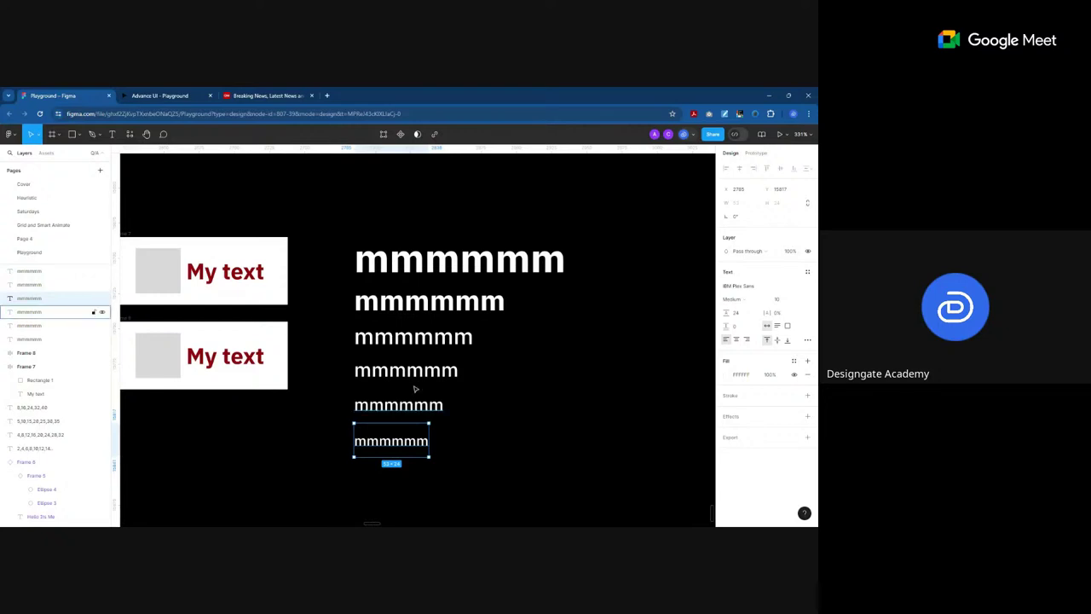
left_click(511, 350)
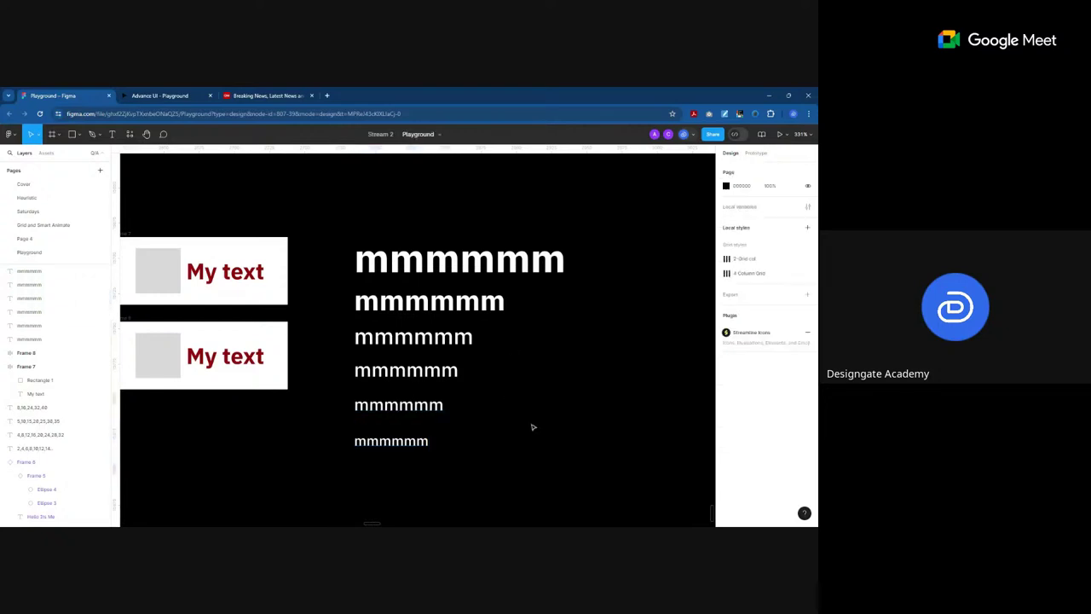
left_click(417, 386)
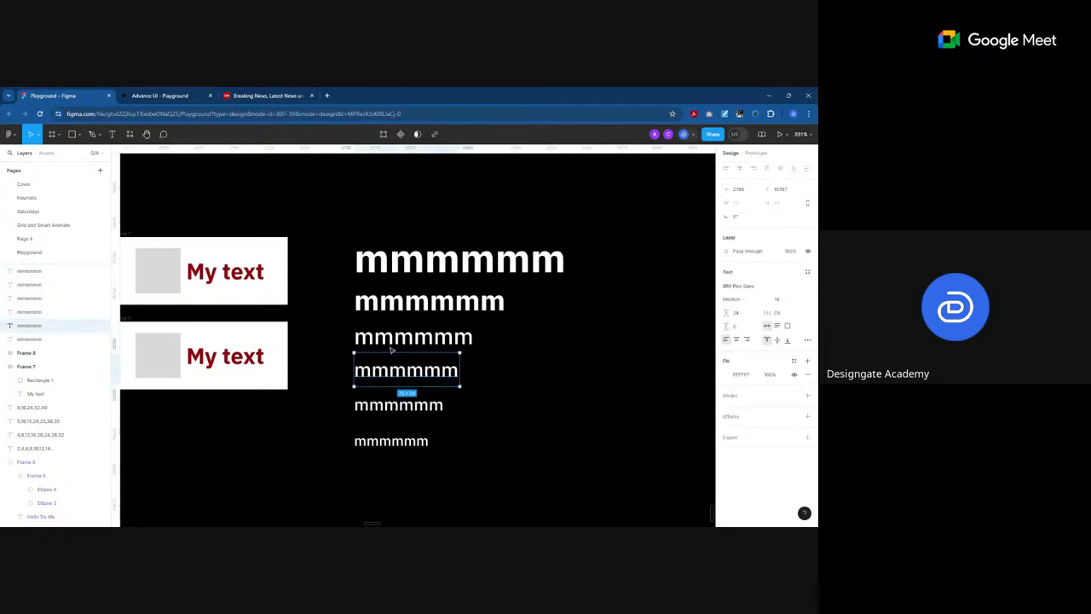
left_click(392, 345)
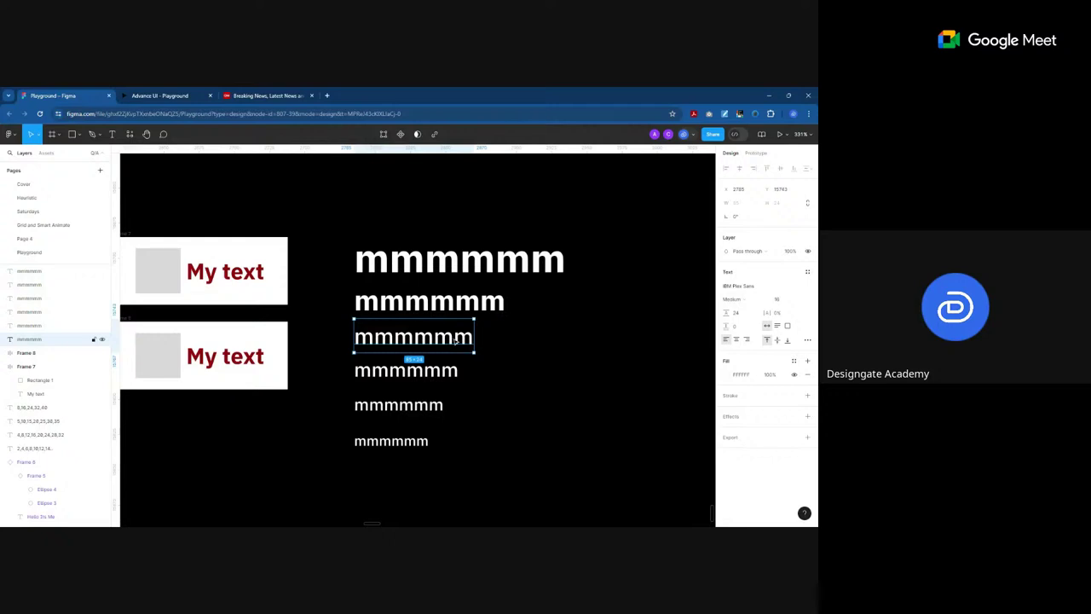
left_click(531, 336)
left_click_drag(605, 221, 358, 467)
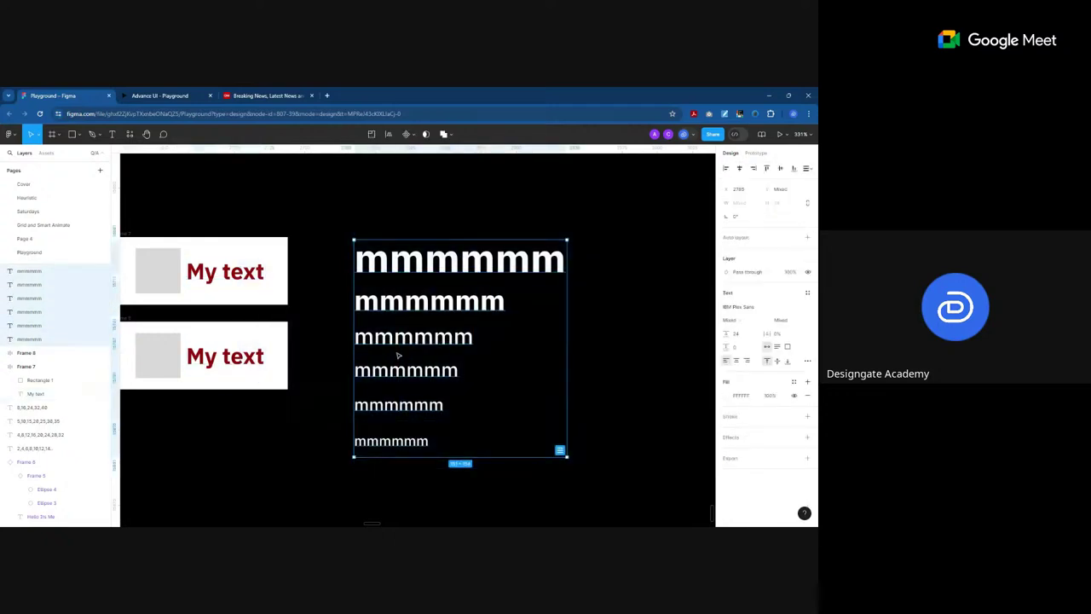
left_click_drag(392, 366, 400, 343)
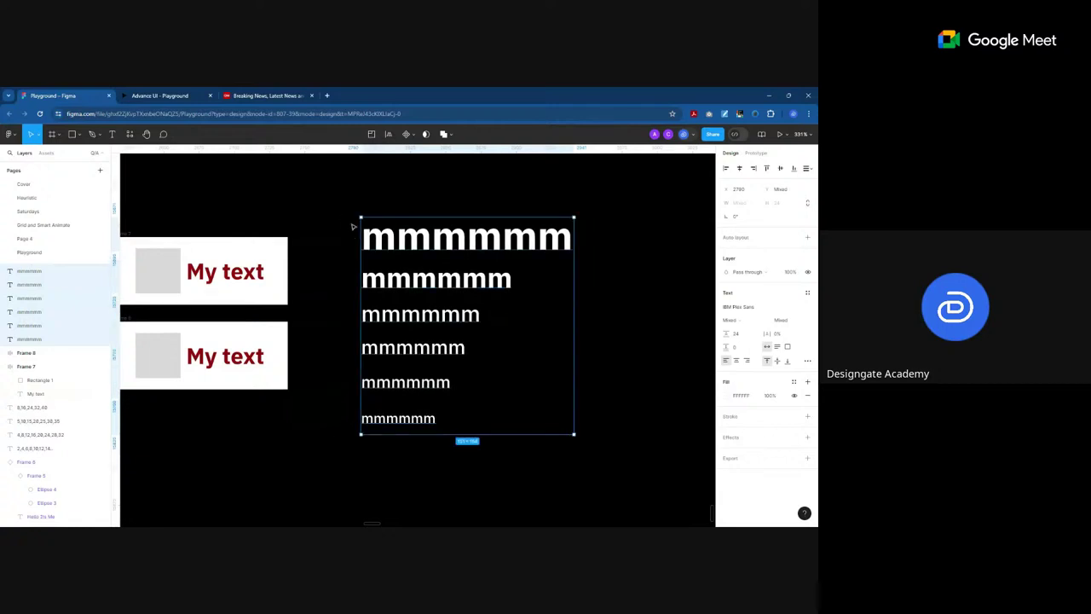
Step: Move the fifth sample text up closer to the fourth, then reselect all six texts
left_click(321, 214)
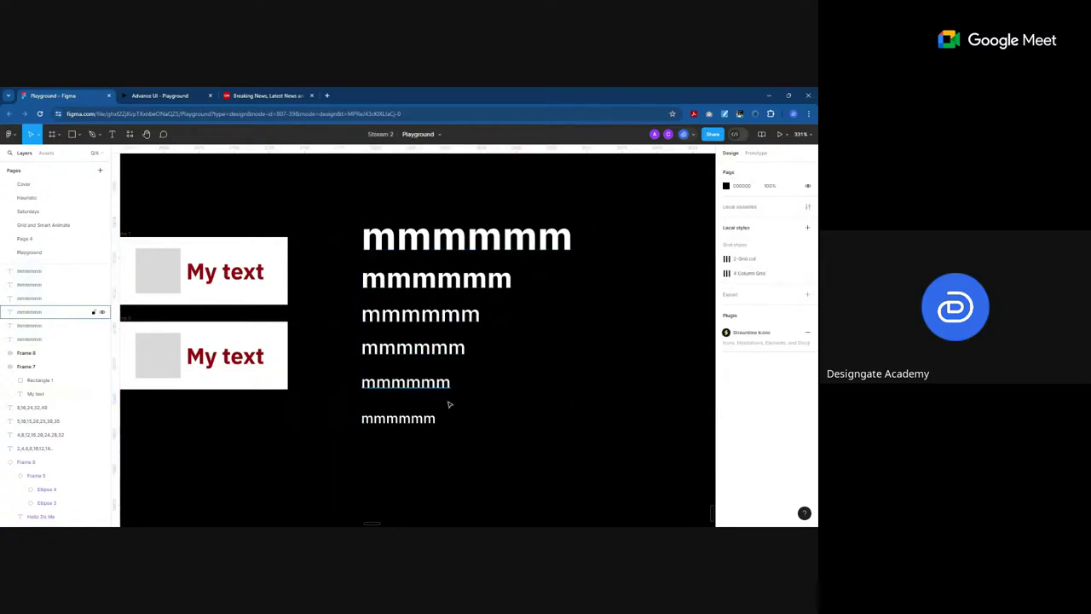
mouse_move(433, 385)
left_mouse_down()
mouse_move(426, 370)
mouse_move(416, 404)
mouse_move(416, 389)
left_mouse_up()
left_click(501, 329)
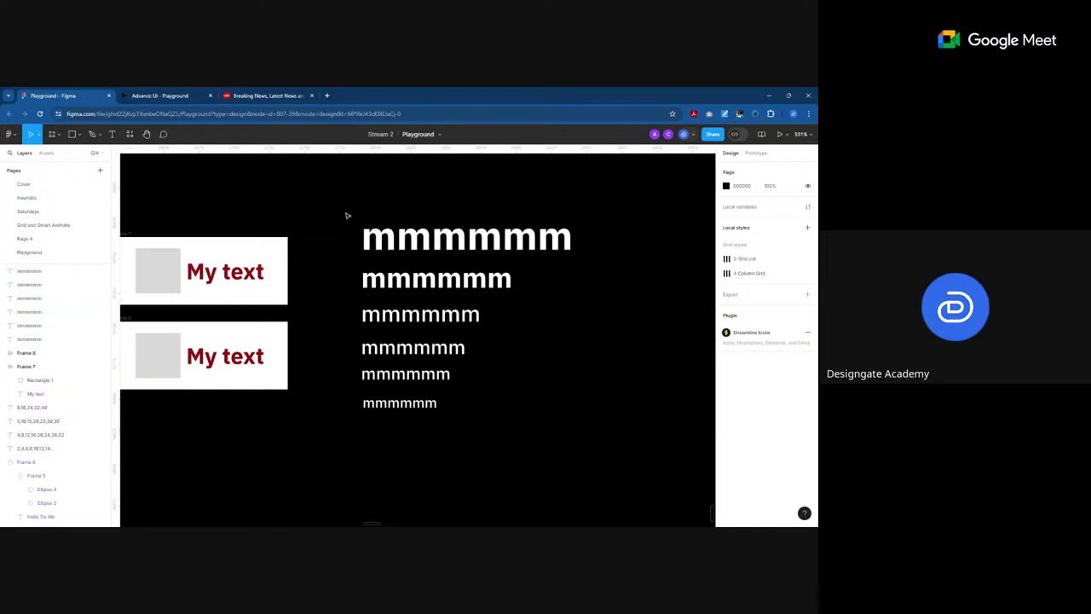
left_click_drag(333, 213, 619, 461)
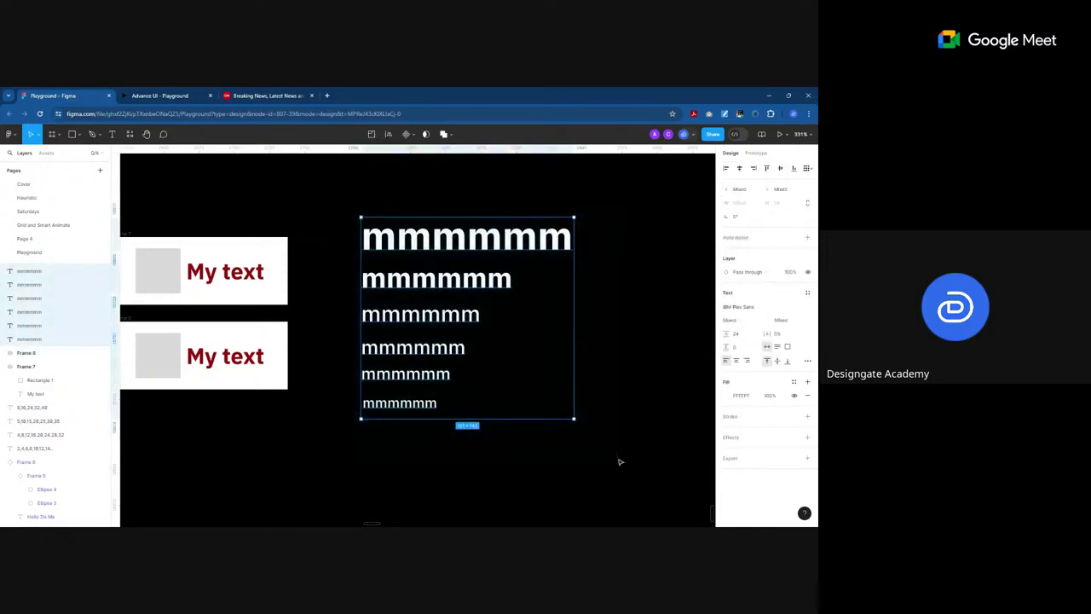
Step: Delete the six 'mmmmmmm' texts and check that only Frame 7 and Frame 8 remain
key("Delete")
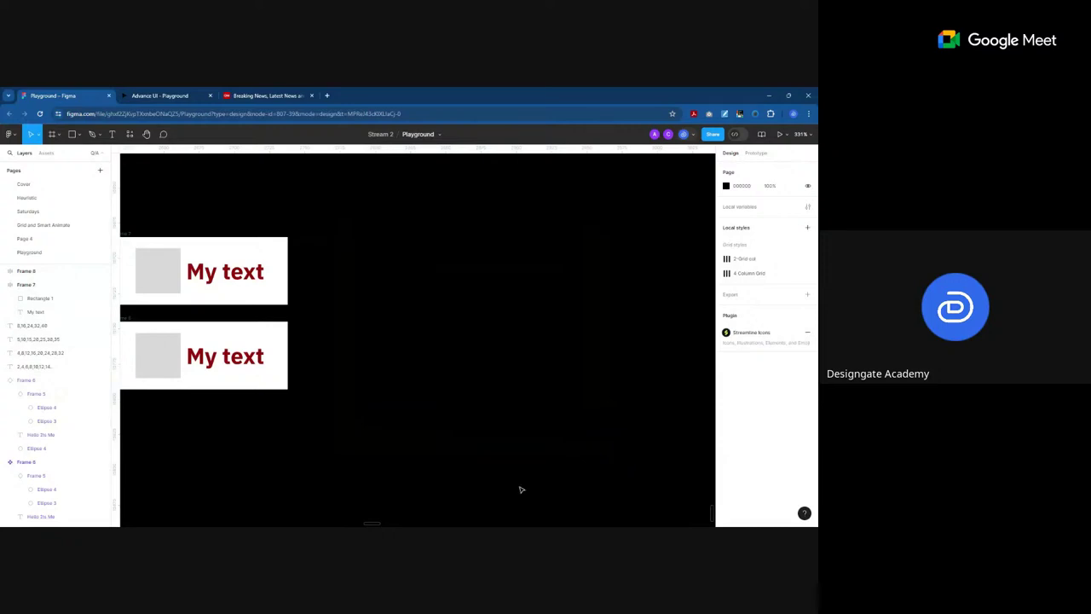
scroll(522, 380, "down", 3)
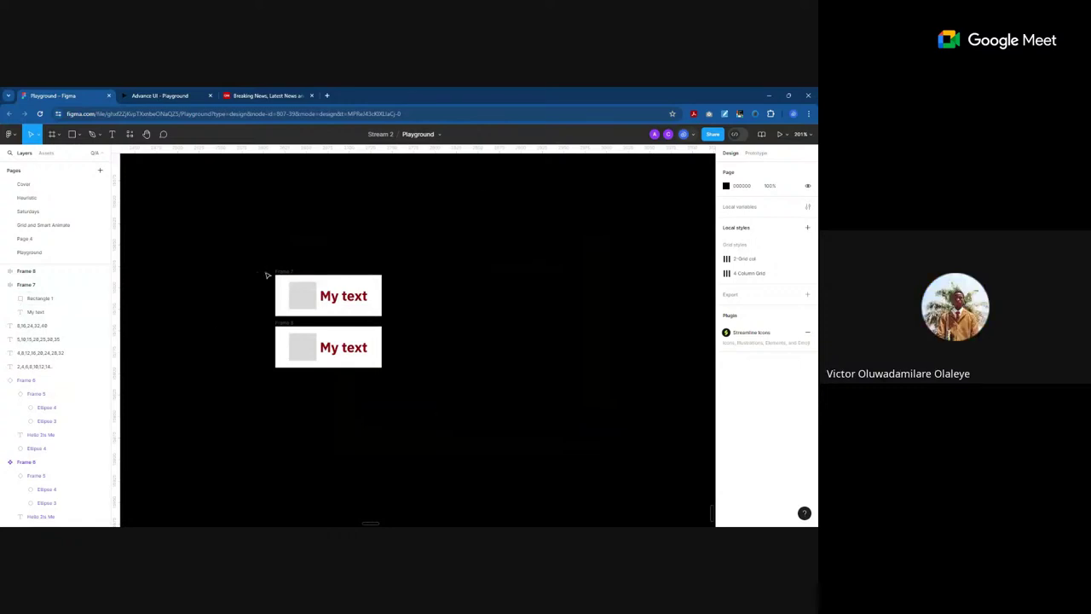
left_click_drag(243, 253, 447, 412)
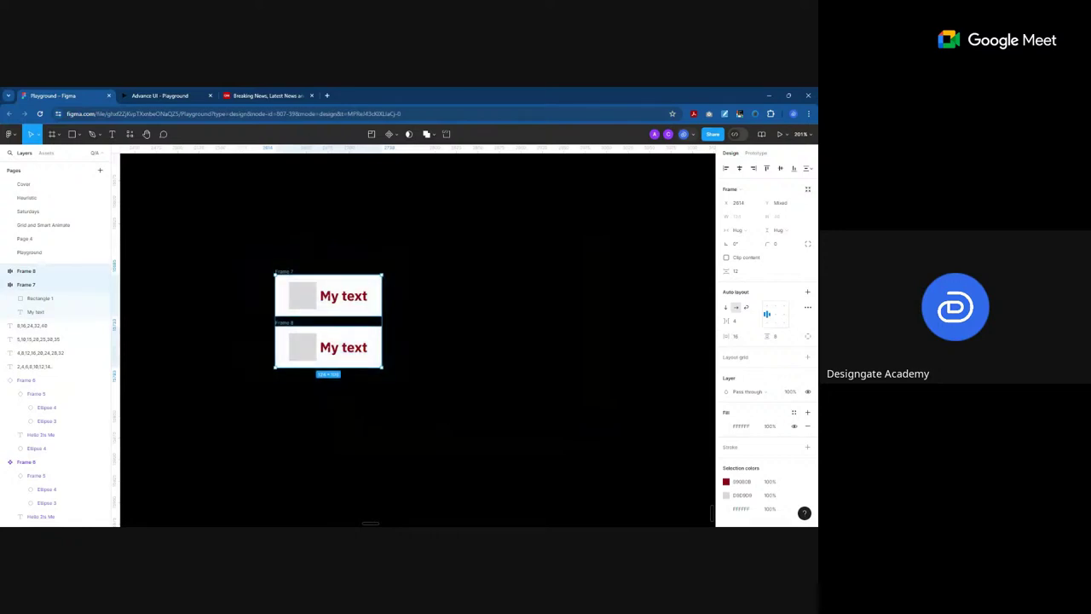
scroll(461, 346, "down", 5)
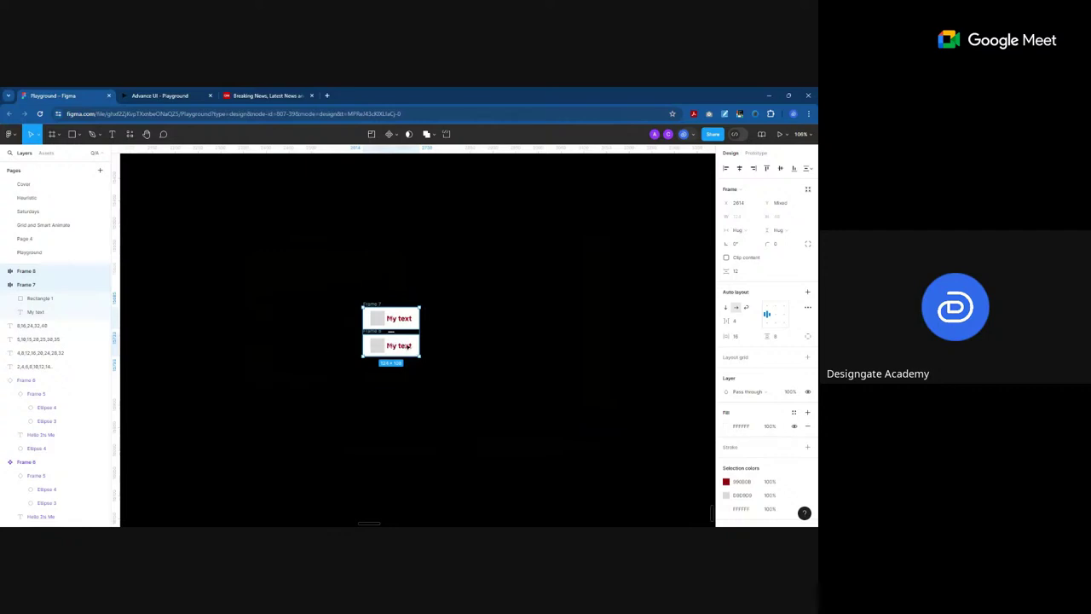
left_click(424, 324)
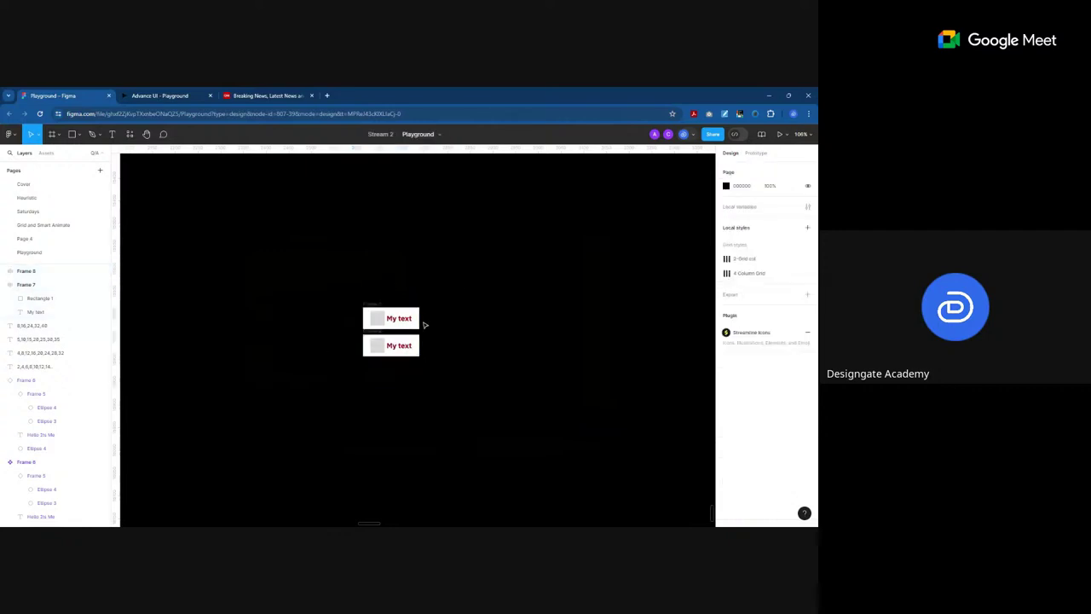
scroll(422, 324, "up", 5)
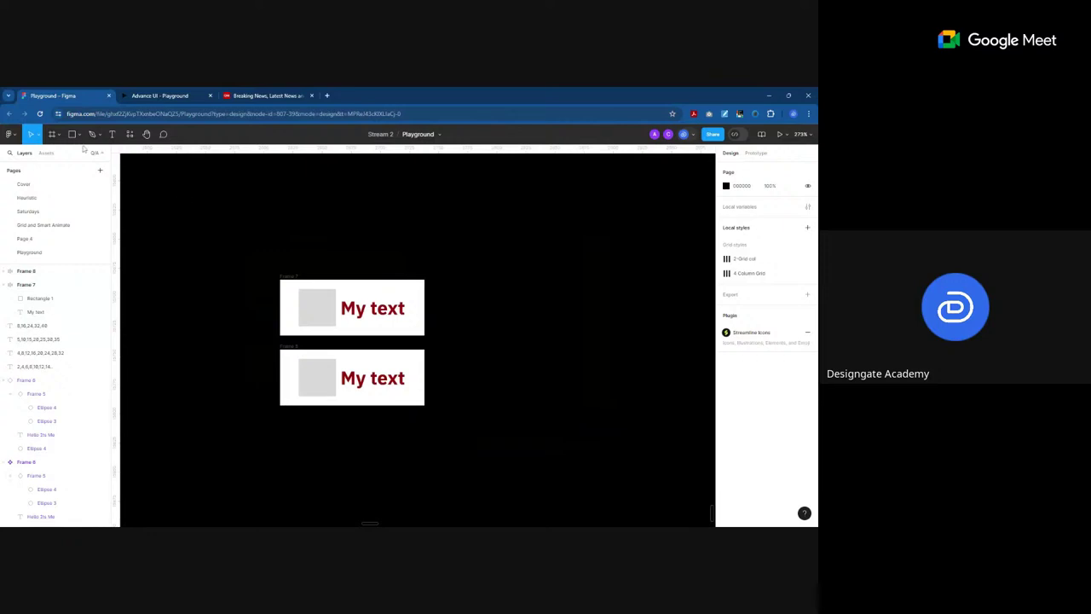
Step: Create an iPhone 13 mini frame from the Phone frame presets
left_click(52, 134)
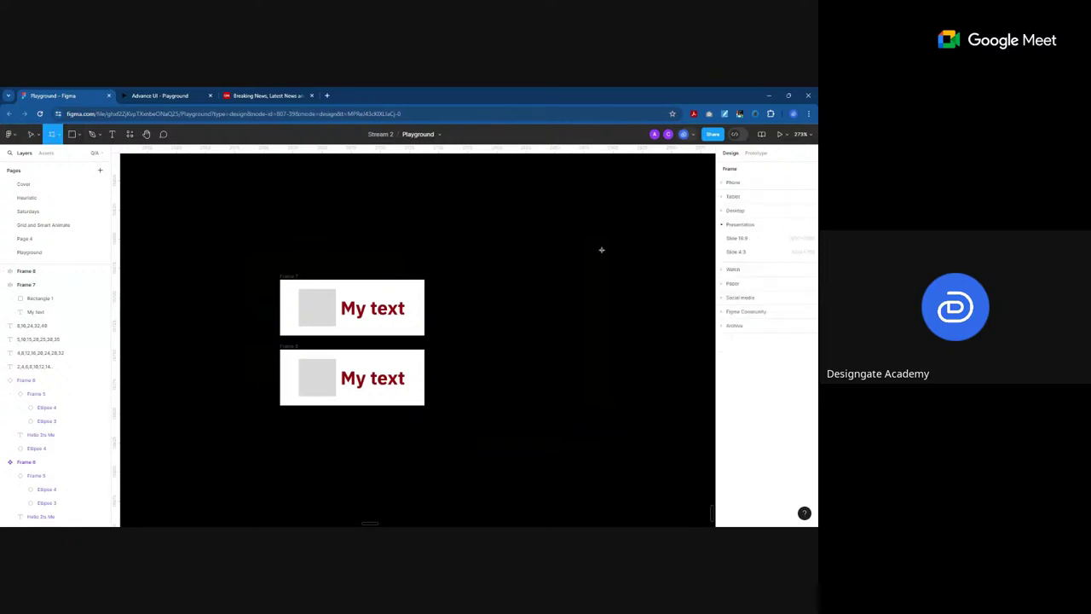
left_click(738, 182)
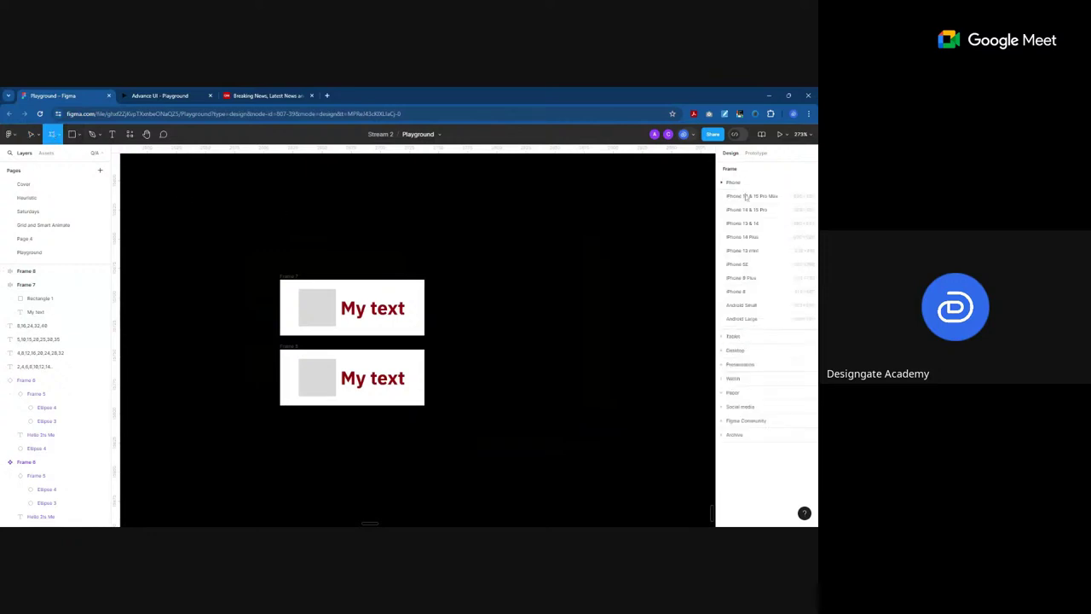
left_click(754, 250)
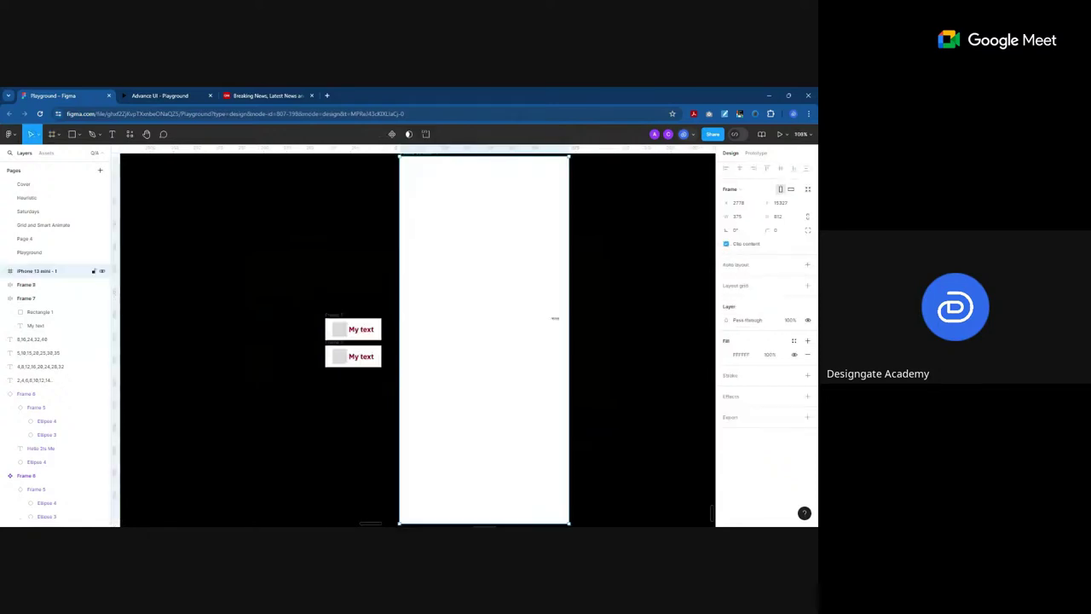
scroll(400, 234, "up", 5)
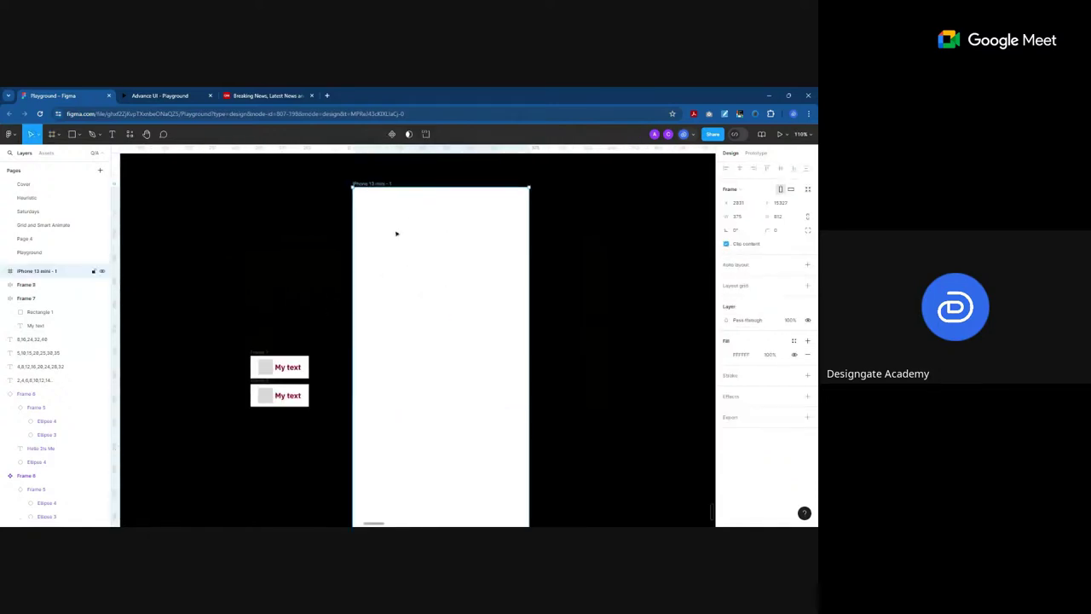
Step: Draw a grey rectangle near the frame's top and Alt-drag a copy below it
left_click(72, 133)
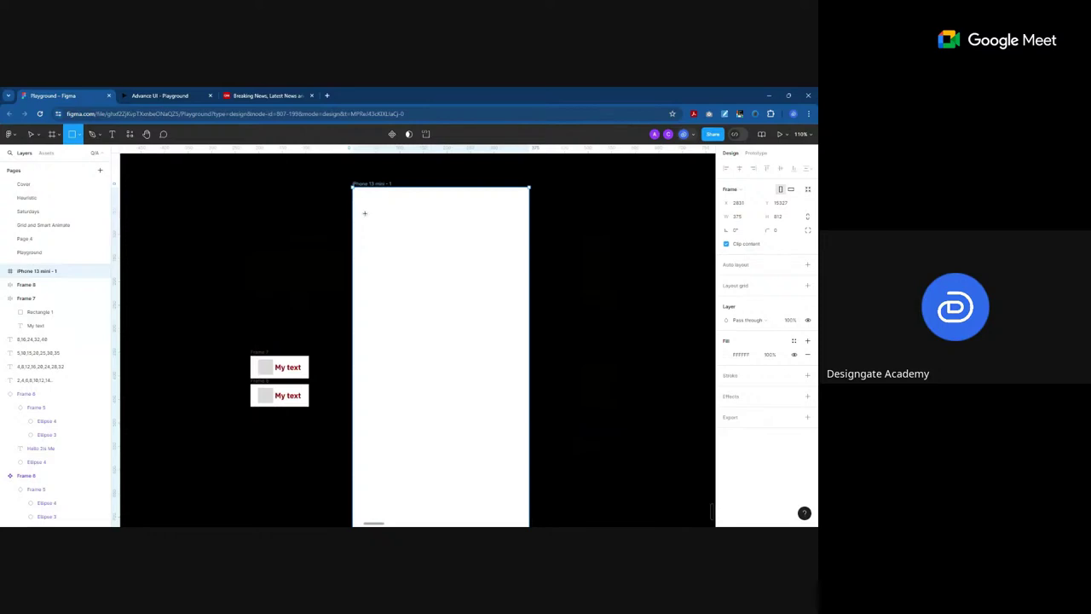
mouse_move(364, 213)
left_mouse_down()
mouse_move(414, 280)
mouse_move(480, 307)
mouse_move(509, 305)
left_mouse_up()
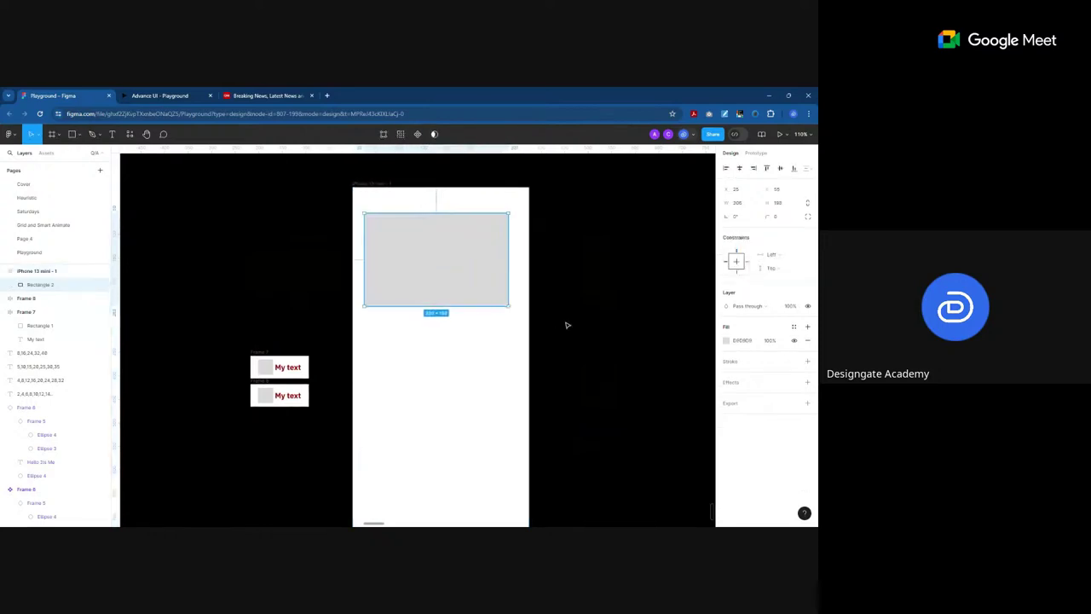
left_click_drag(452, 276, 447, 346)
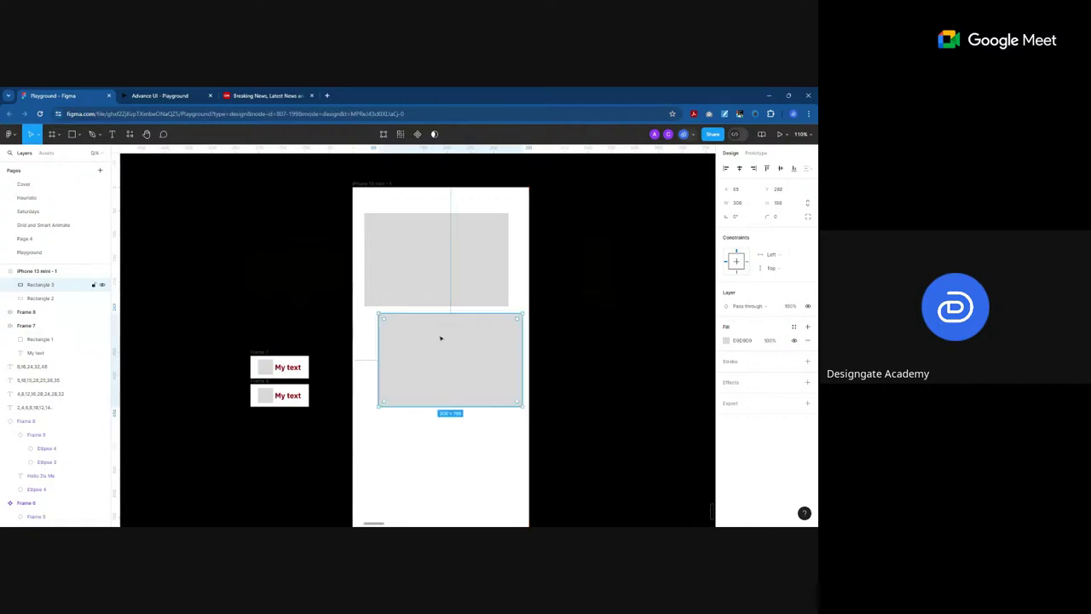
left_click(547, 344)
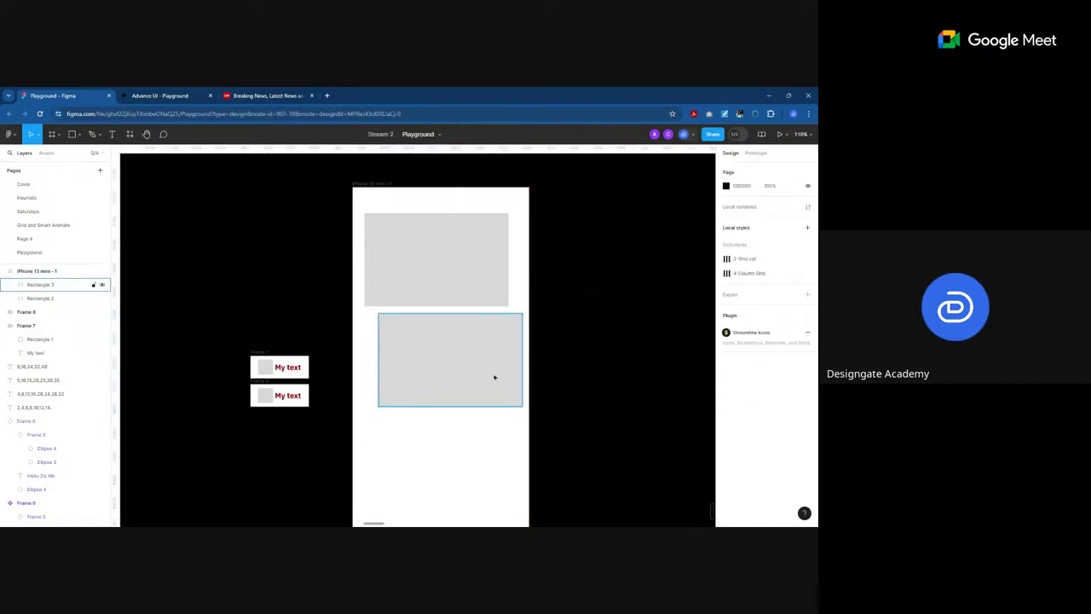
Step: Nudge the upper rectangle 1 px left and reduce its width by 4
left_click(434, 266)
scroll(475, 250, "up", 3)
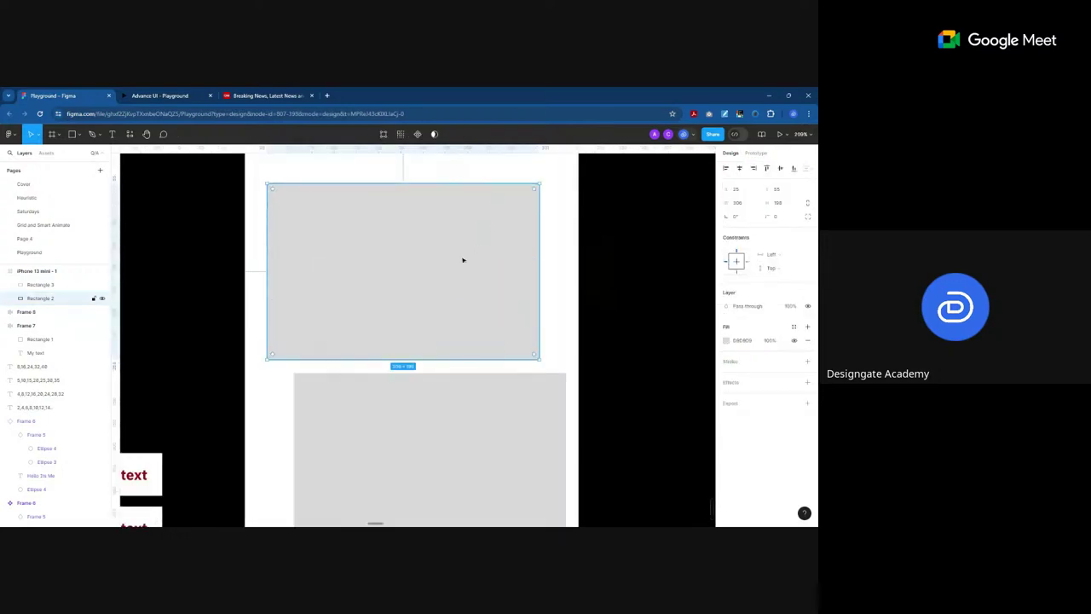
key("alt")
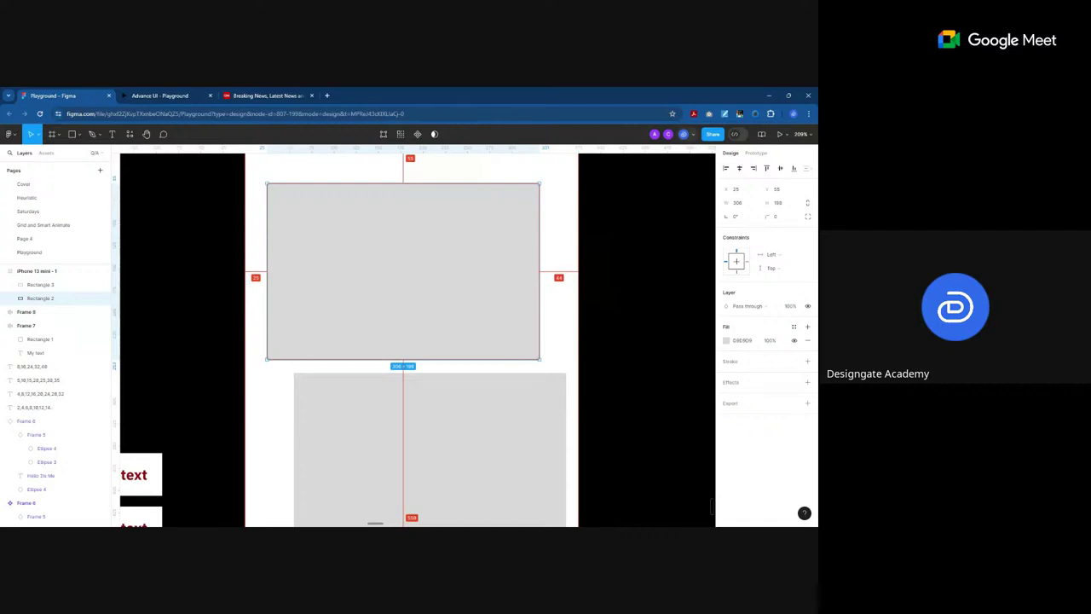
key("Left")
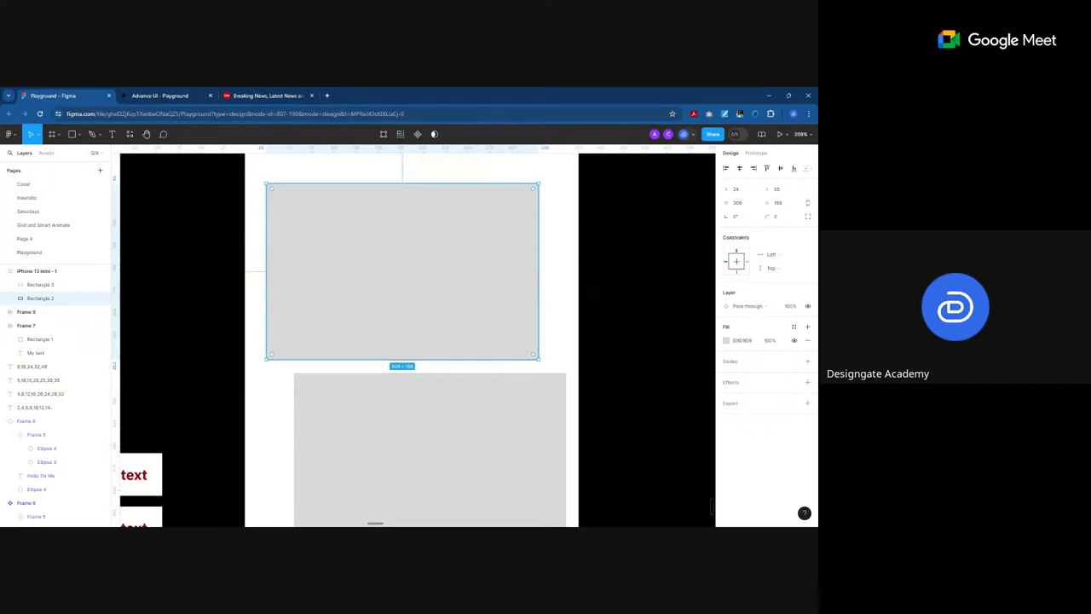
left_click(752, 205)
type("-4")
key("Return")
key("alt")
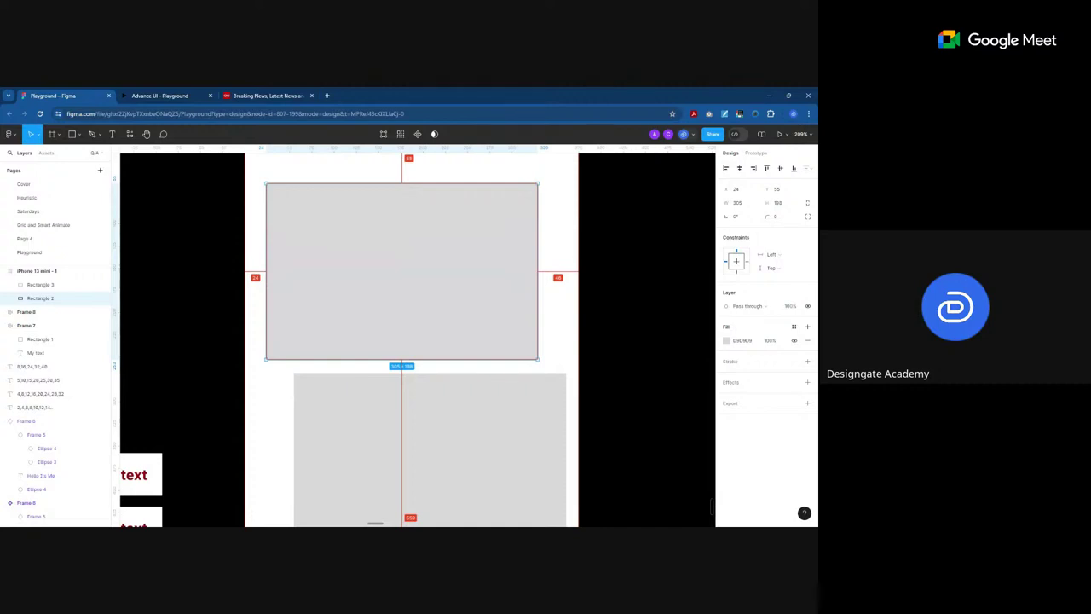
Step: Widen the upper rectangle by 2 px to 307, undoing an accidental 2 px width
left_click(746, 203)
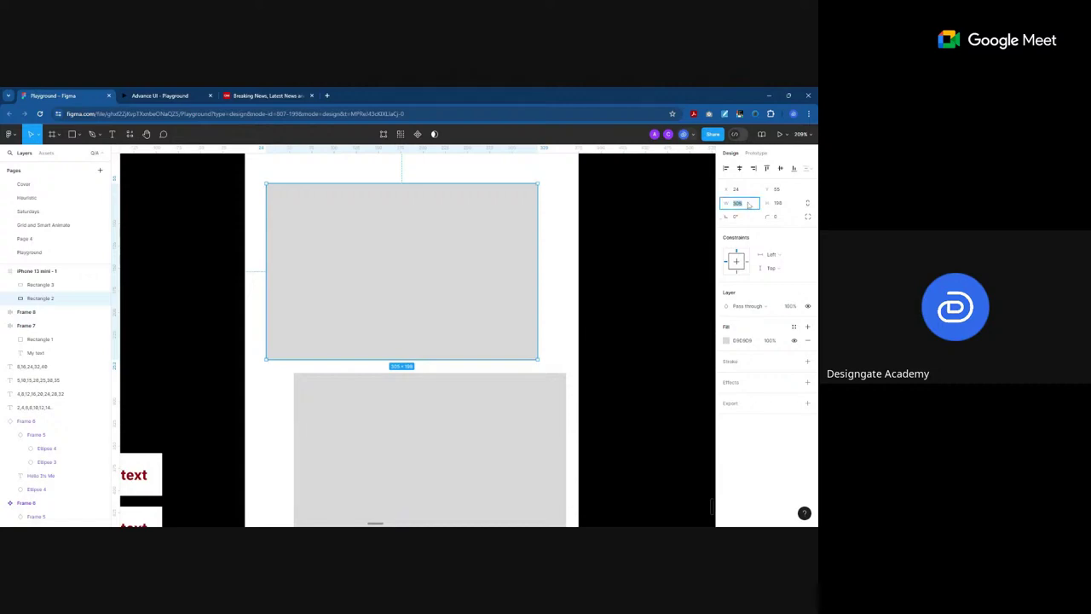
type("2")
key("Return")
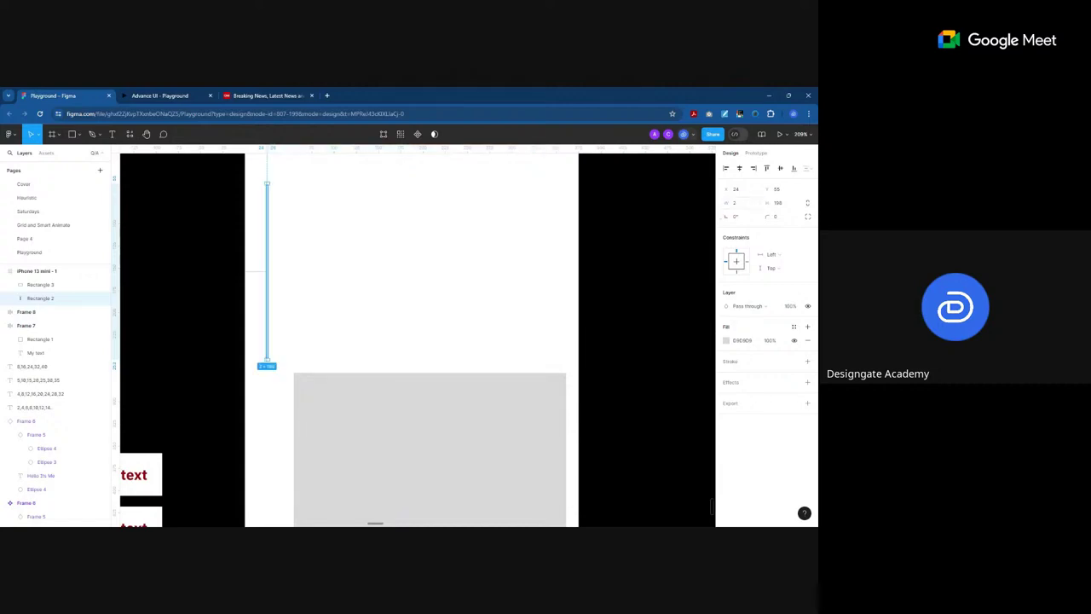
key("ctrl+z")
left_click(746, 204)
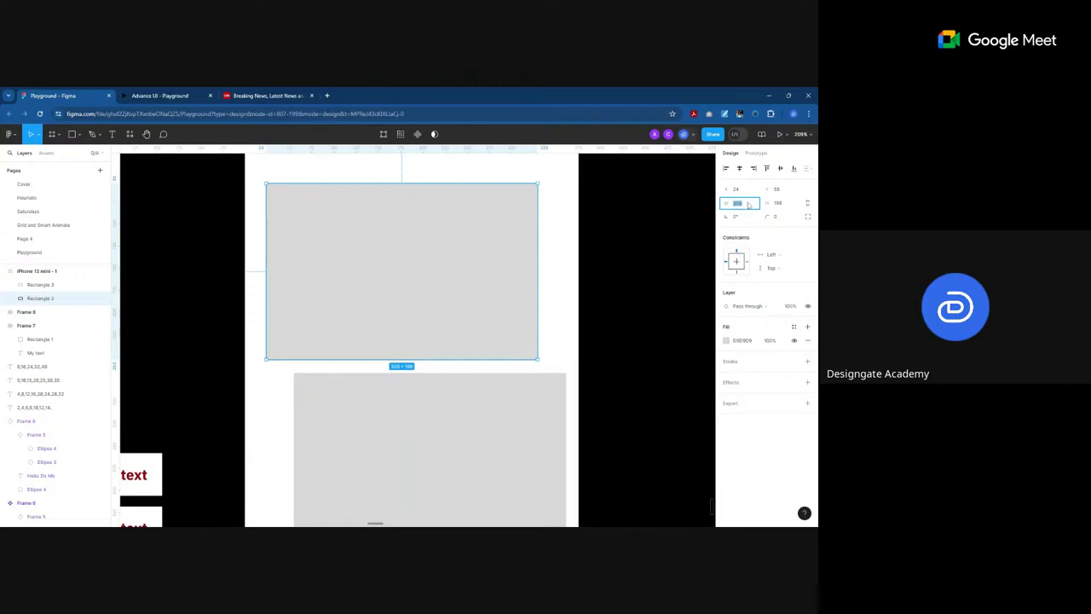
left_click(751, 205)
type("+2")
key("Return")
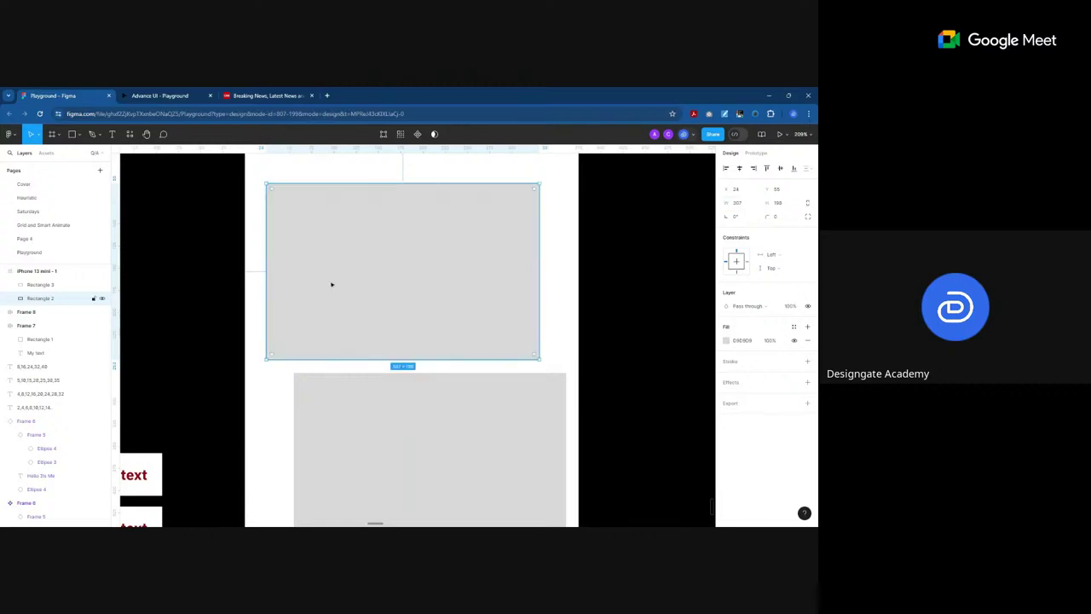
key("alt")
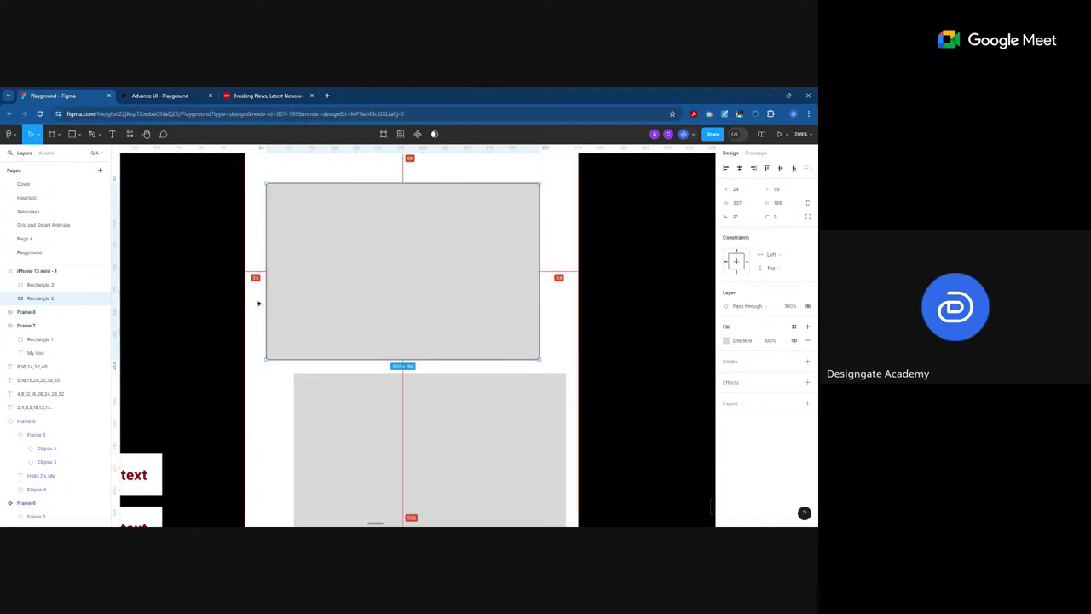
scroll(292, 270, "down", 5)
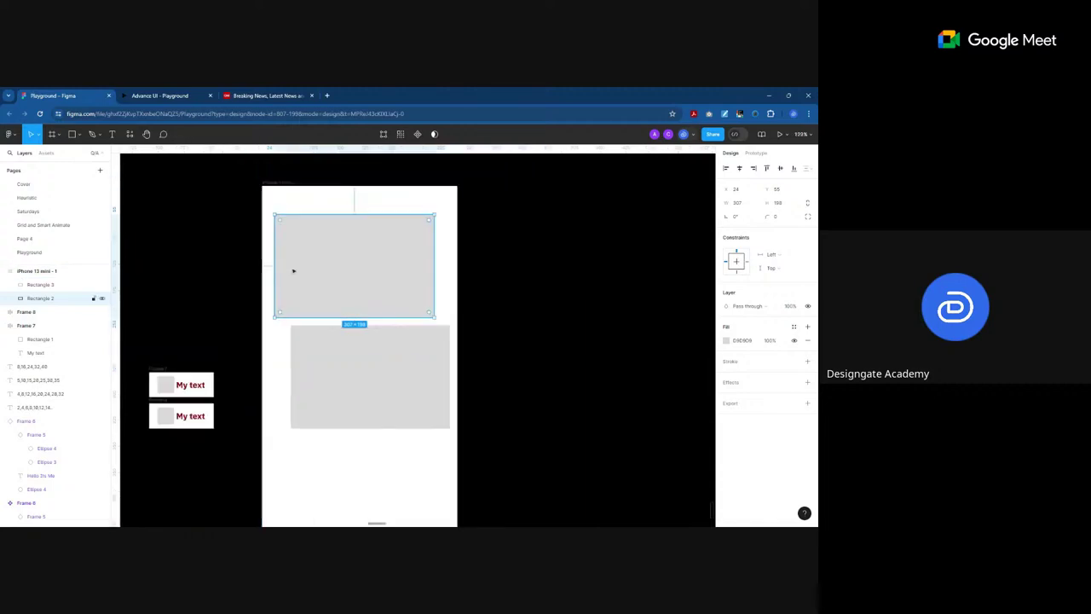
Step: Nudge the lower rectangle 1 px down and 2 px left, and stretch its left edge
left_click(345, 342)
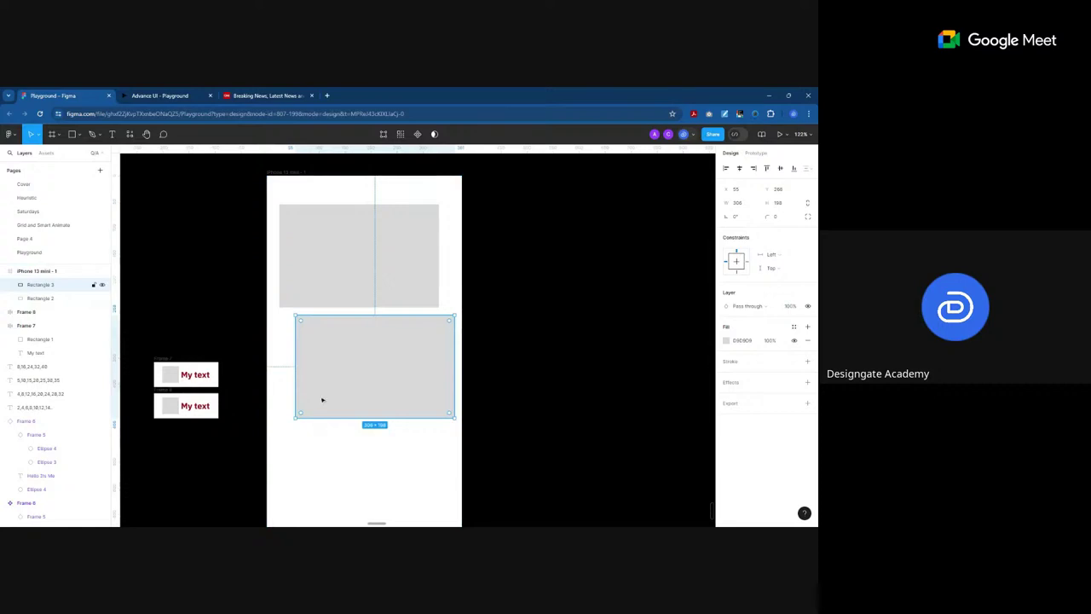
key("alt")
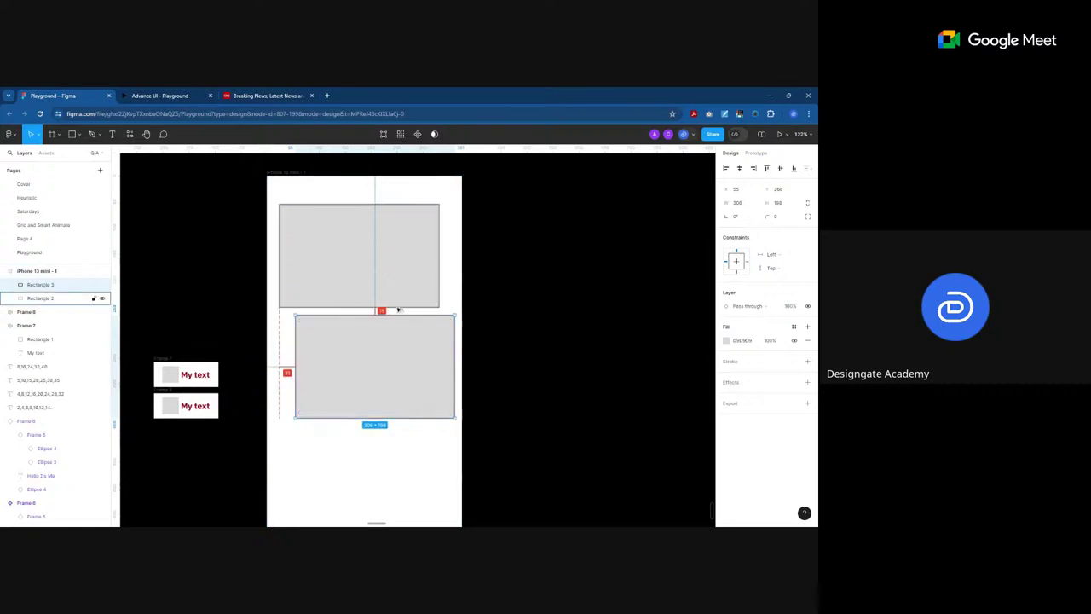
key("Down")
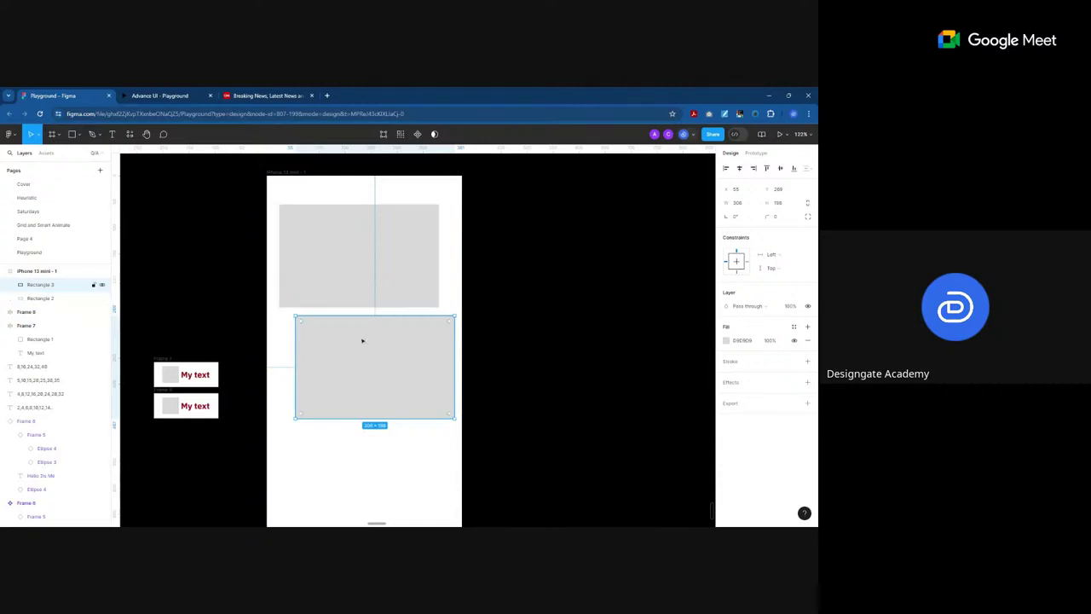
key("alt")
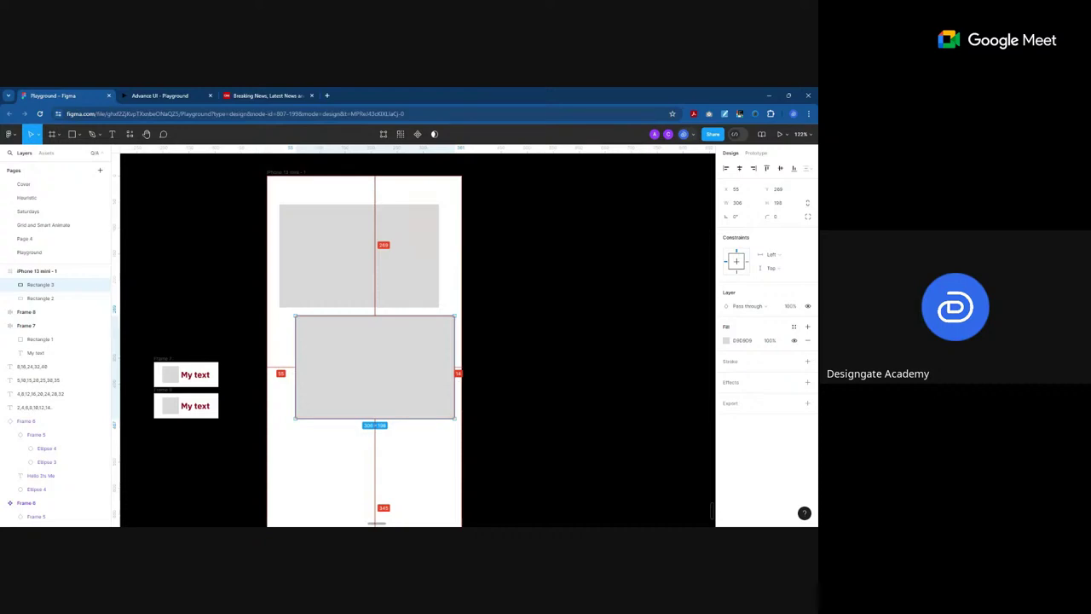
key("Left")
key("Left")
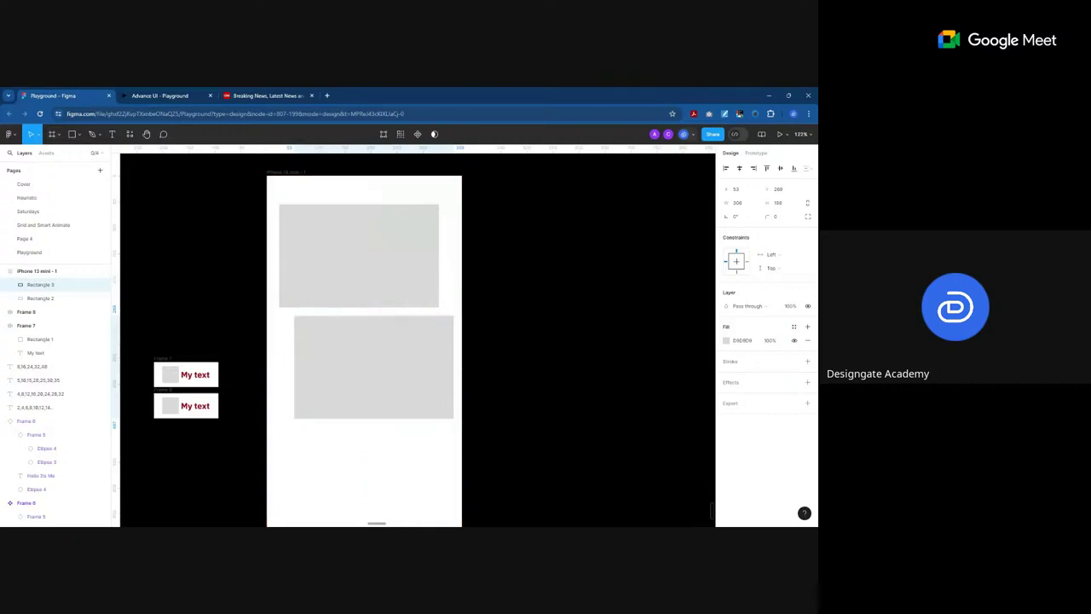
key("alt")
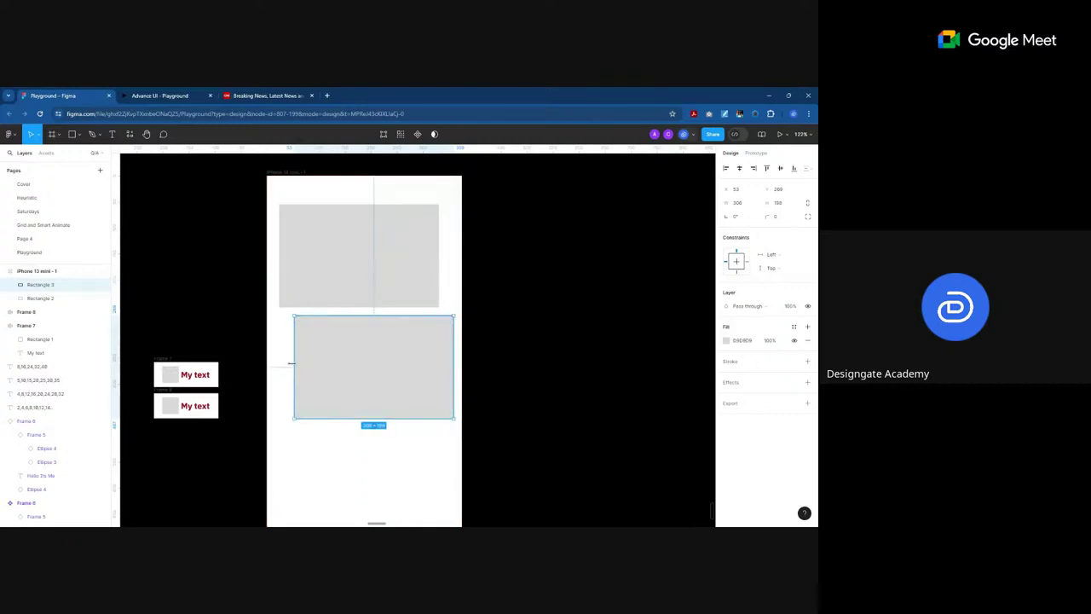
left_click_drag(290, 362, 285, 363)
key("alt")
key("alt")
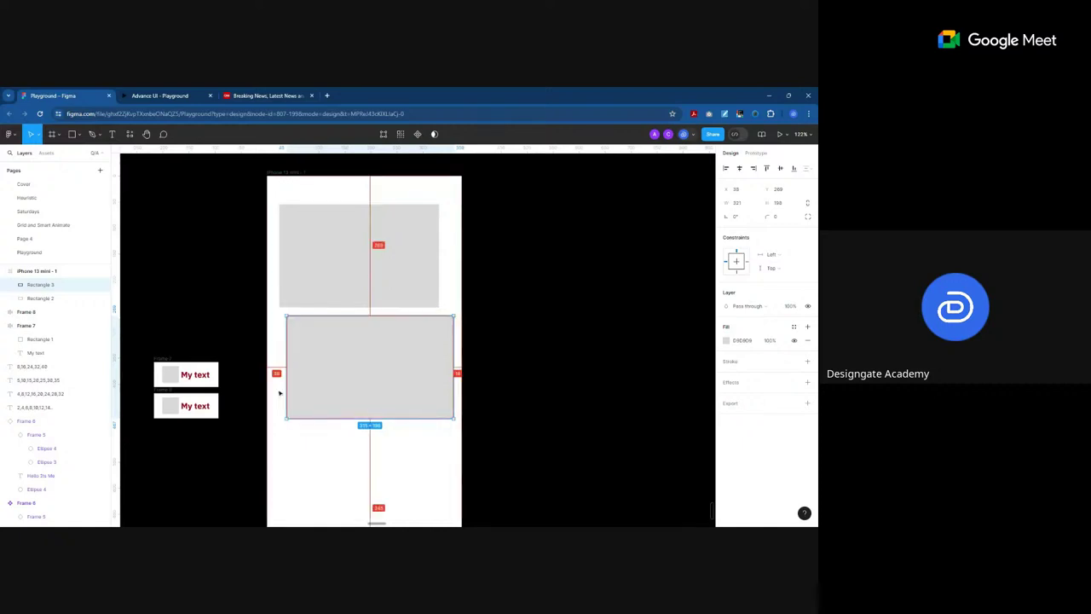
Step: Set the lower rectangle's width to 325 and extend its left edge to 24 px from the frame
left_click(747, 204)
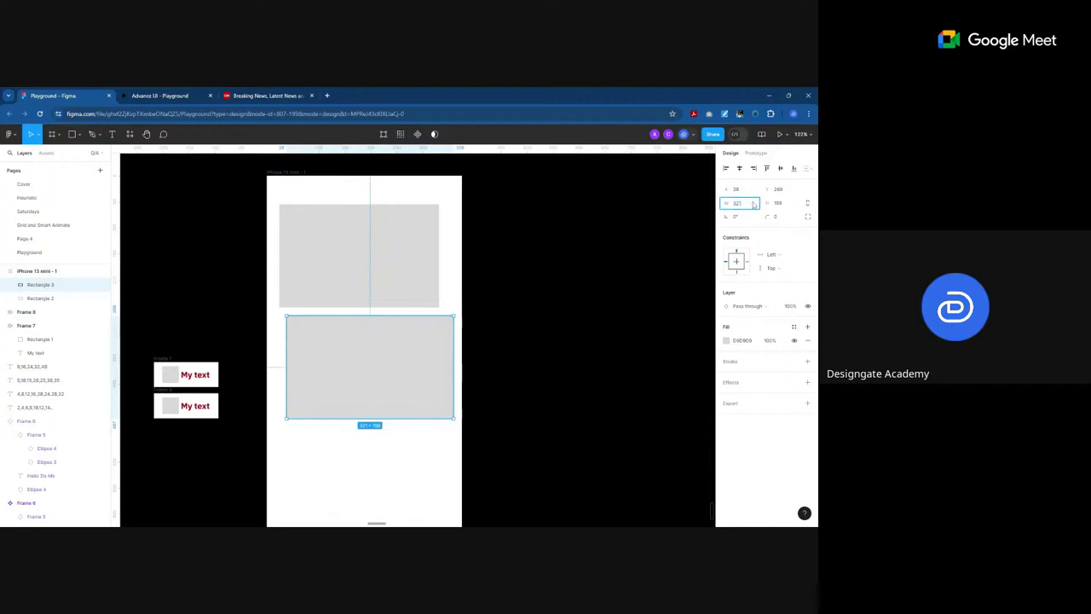
type("+2")
key("Return")
key("alt")
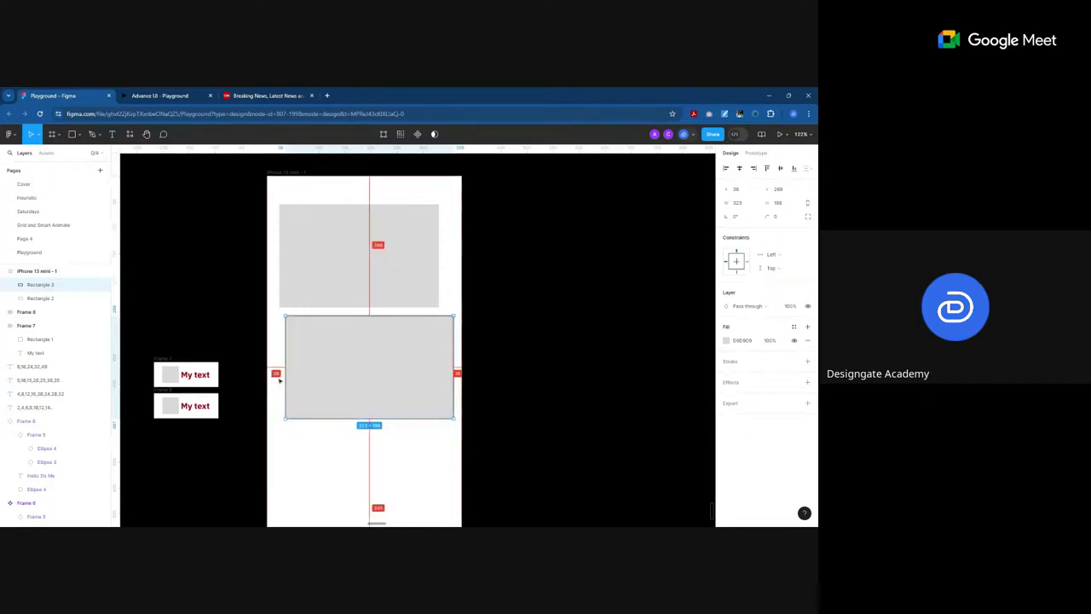
left_click(747, 204)
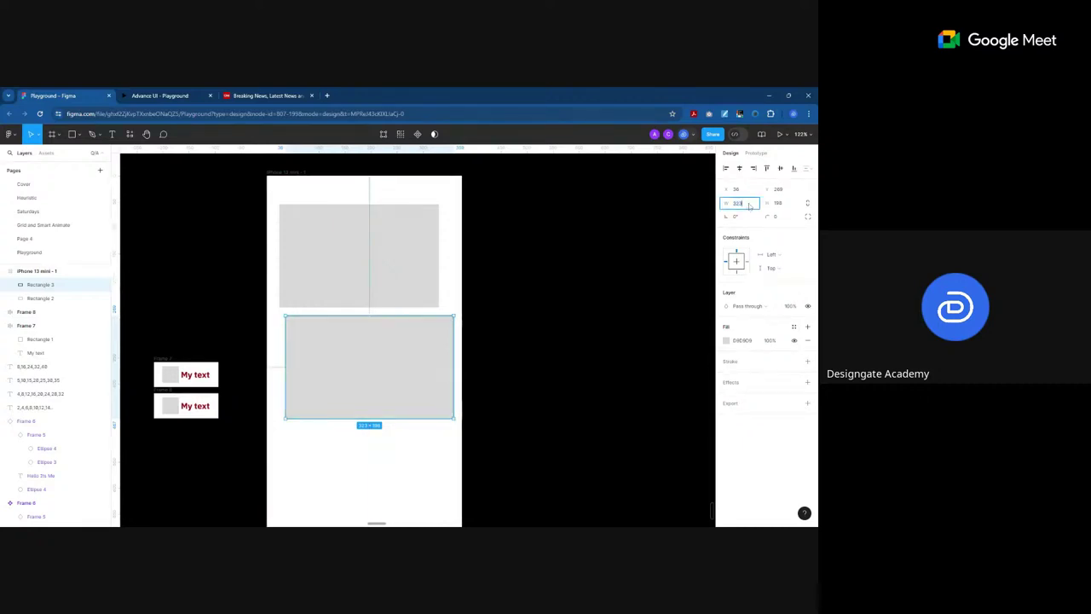
type("325")
key("Return")
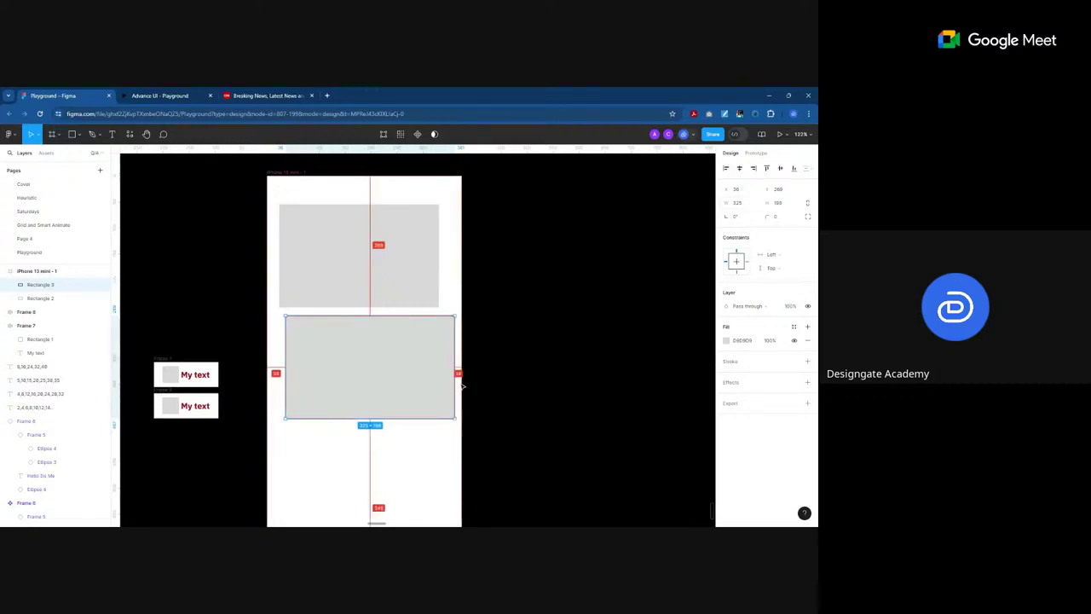
key("Left")
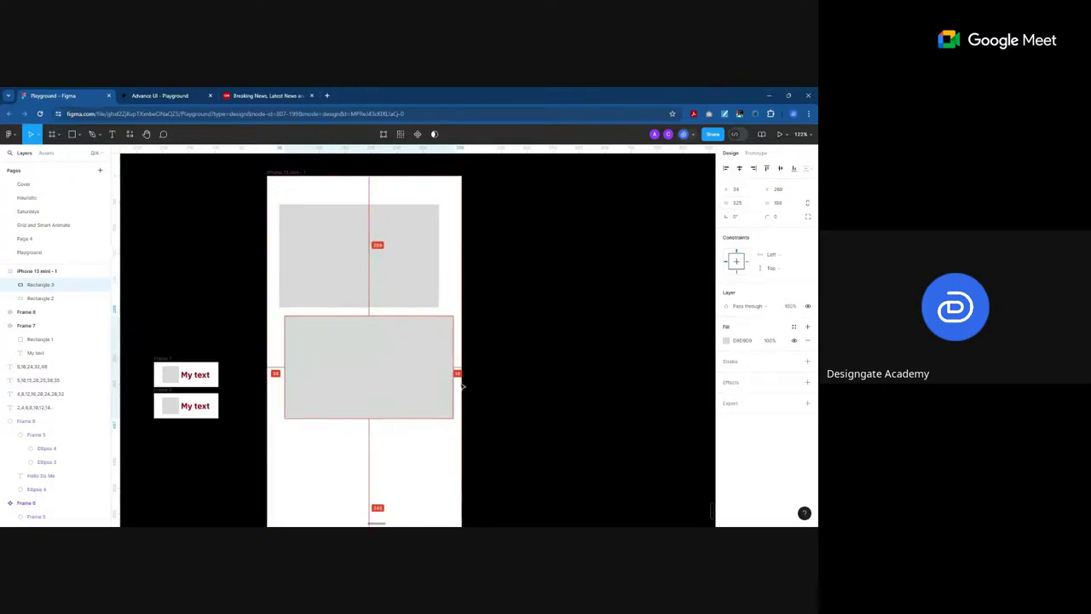
left_click_drag(285, 386, 278, 386)
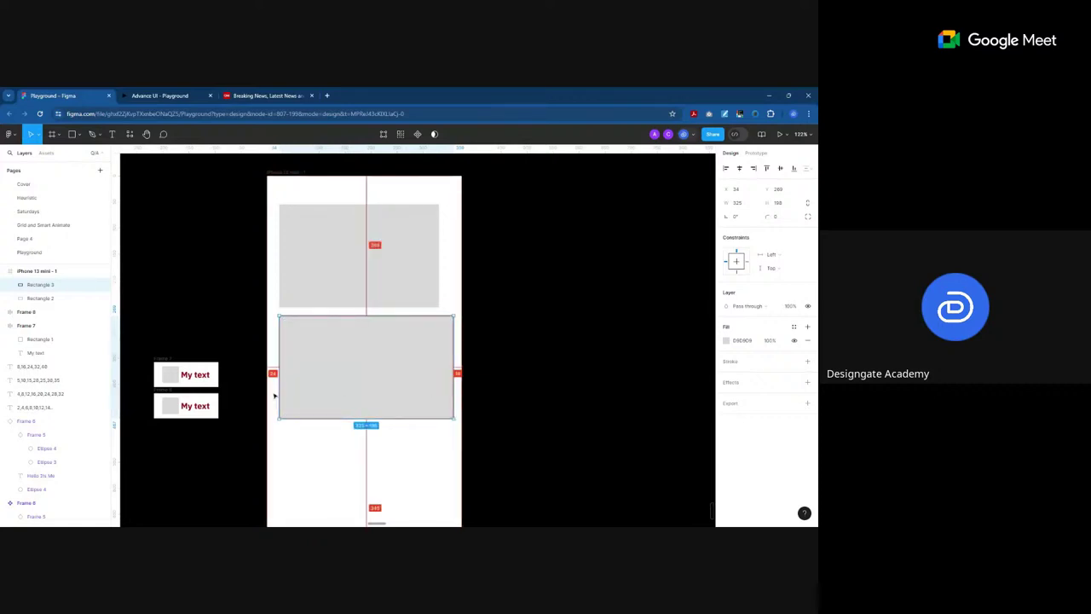
left_click(524, 344)
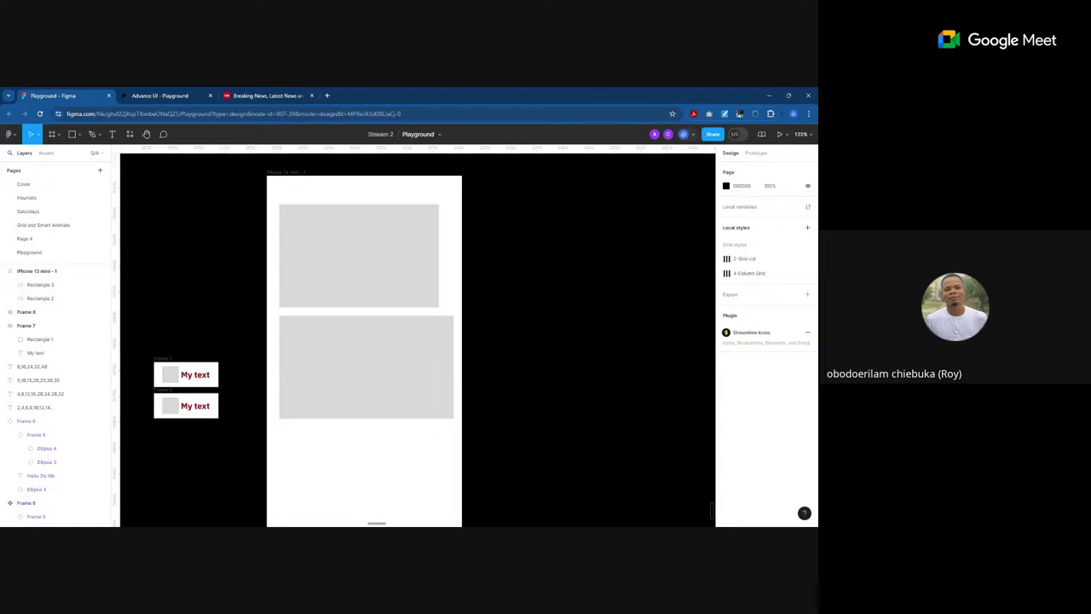
scroll(474, 314, "down", 3)
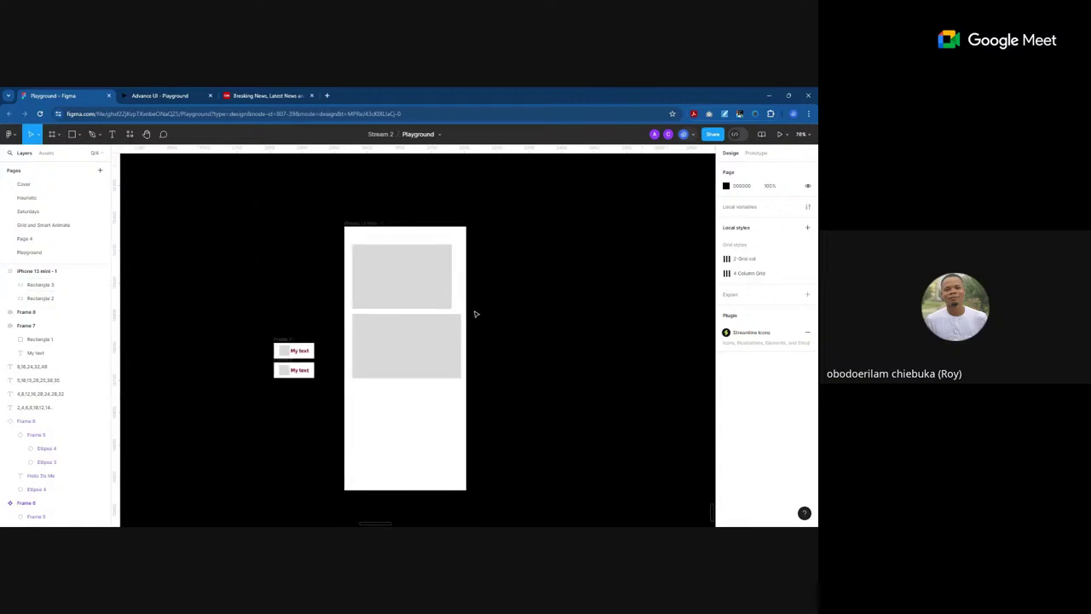
left_click_drag(252, 222, 307, 344)
left_click(377, 348)
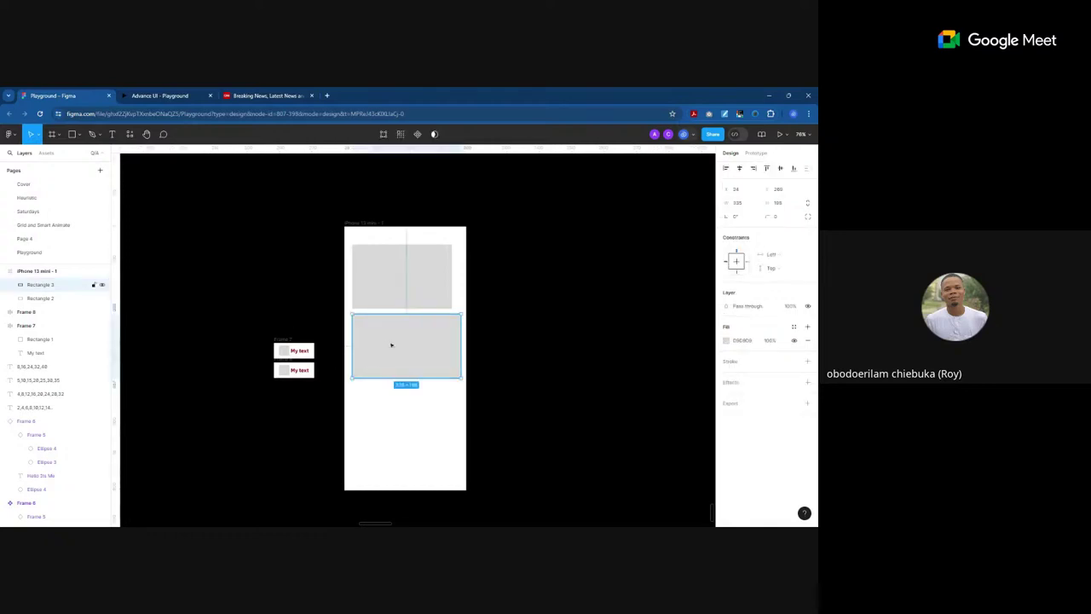
left_click(396, 295)
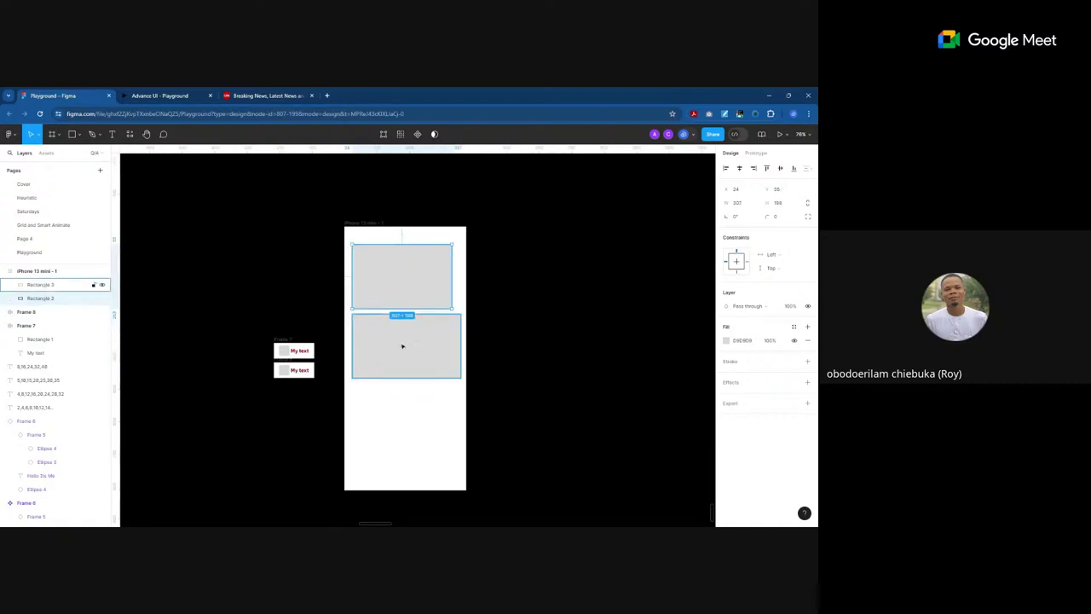
left_click(402, 345, "shift")
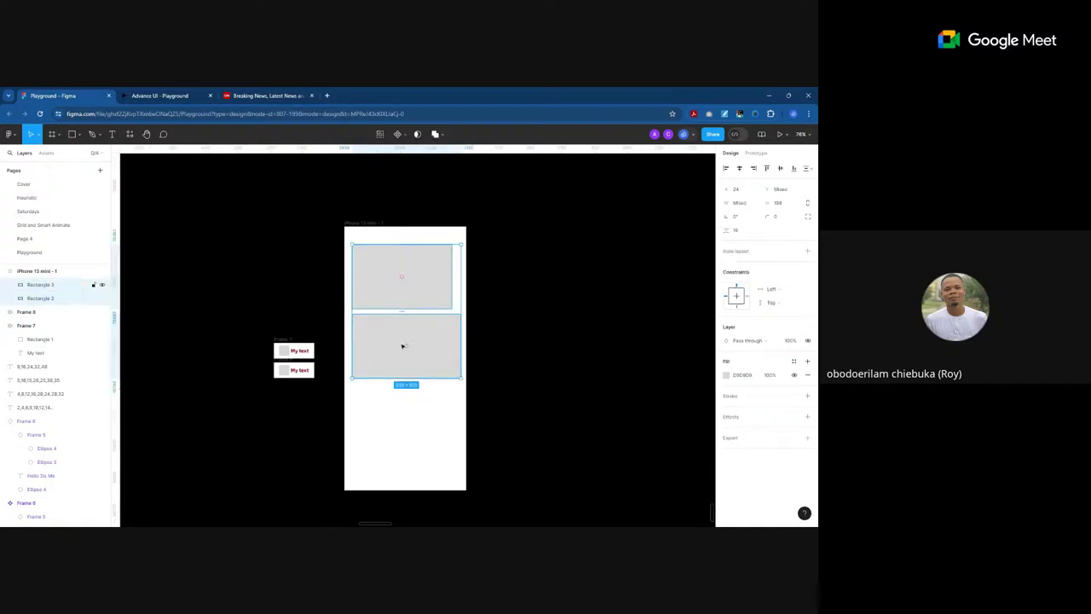
left_click(503, 244)
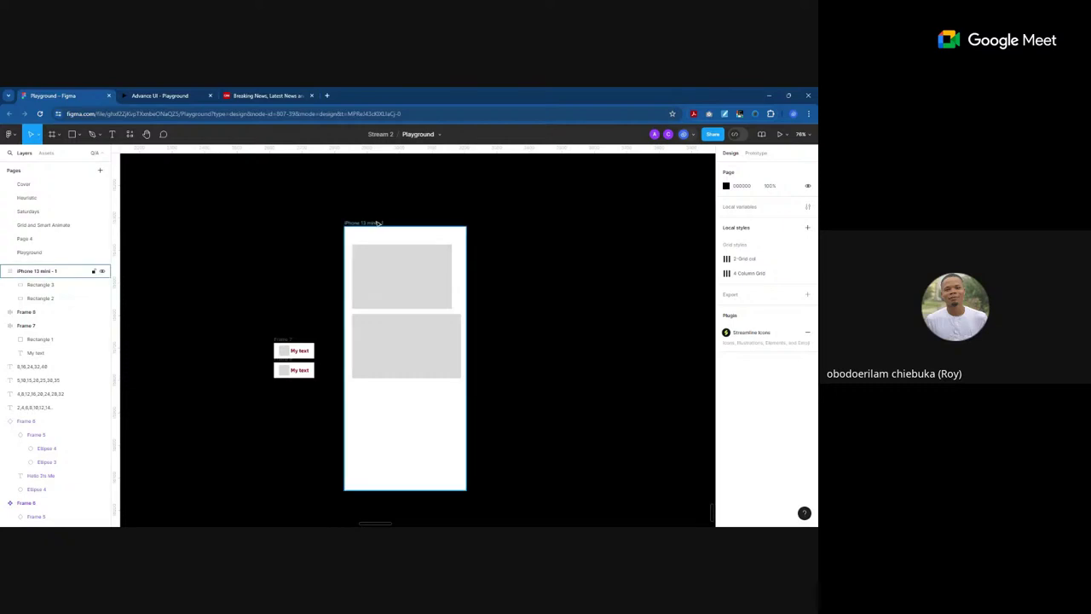
scroll(427, 415, "up", 2)
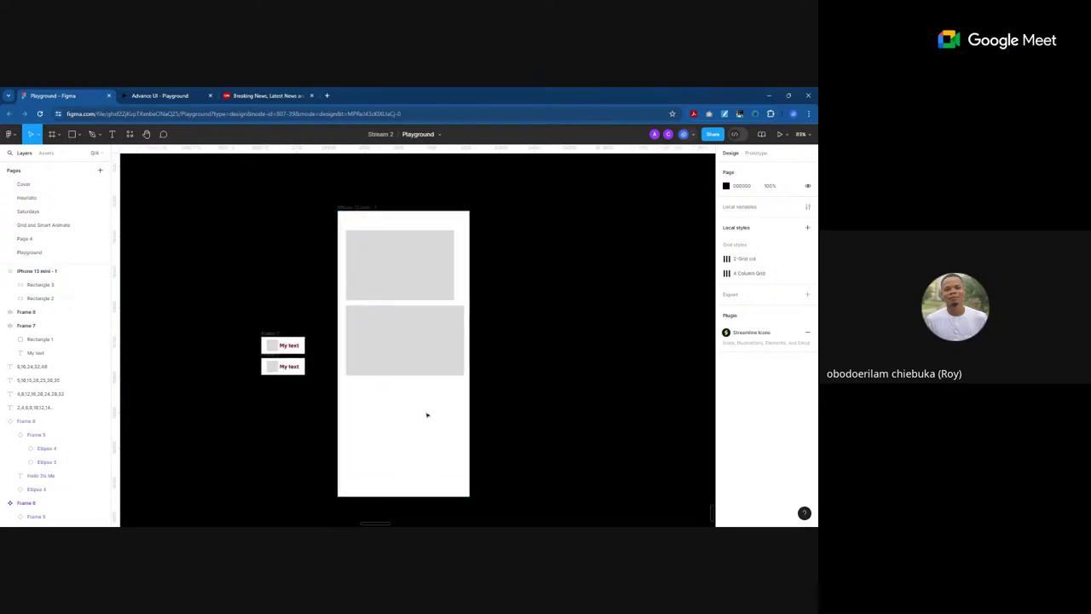
left_click(379, 273)
left_click(355, 207)
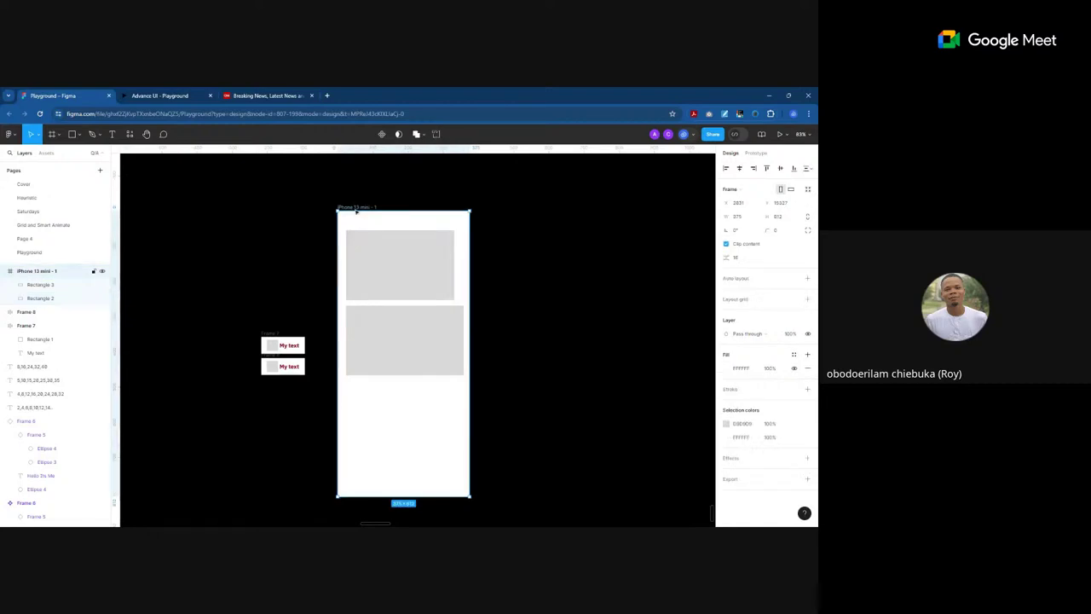
left_click(421, 353)
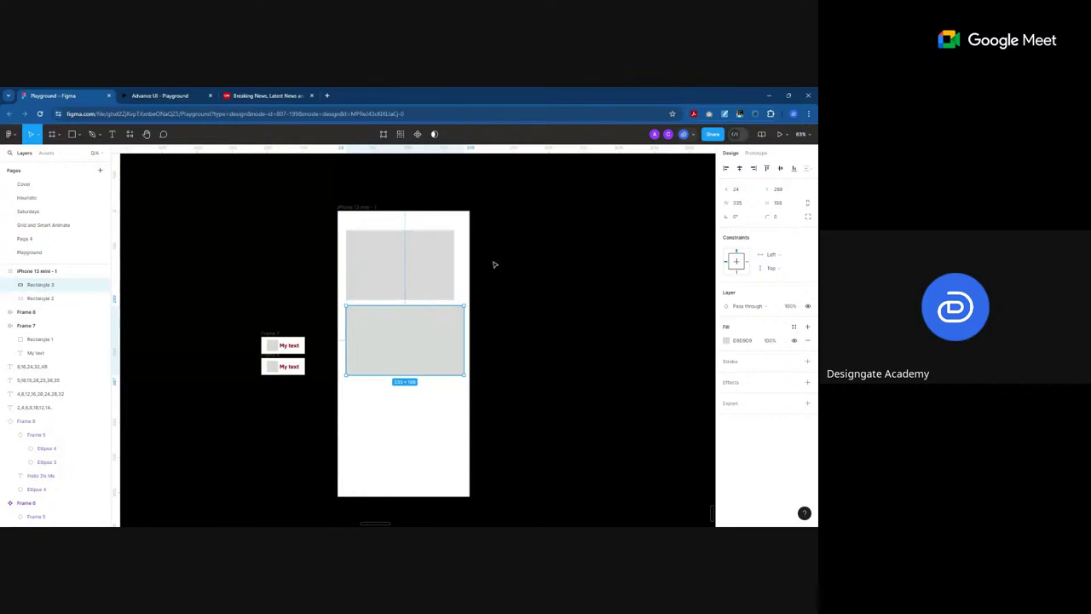
left_click(381, 217)
left_click(368, 224)
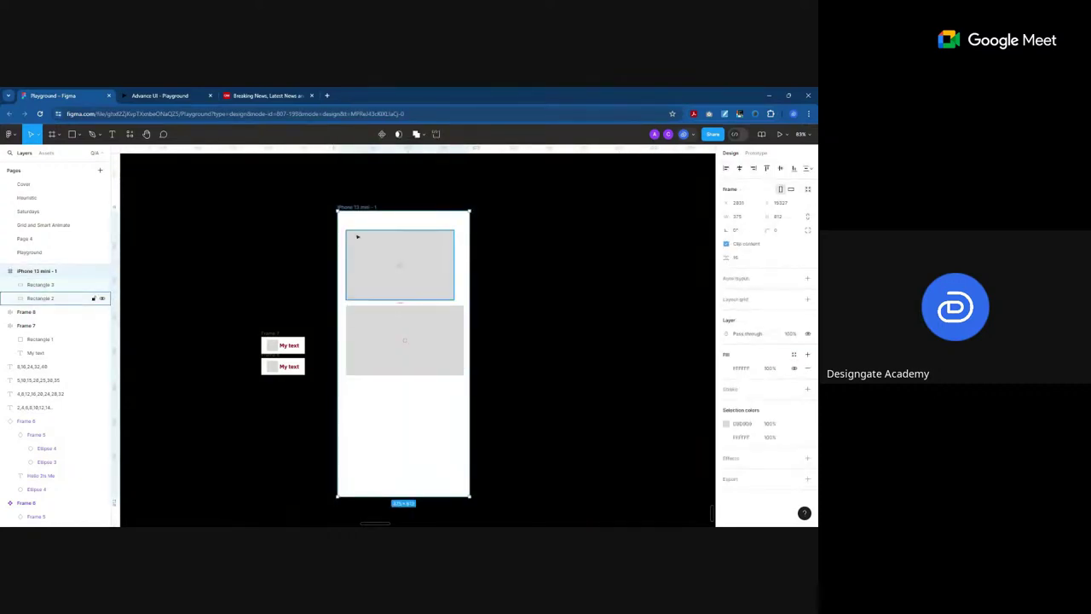
left_click(478, 255)
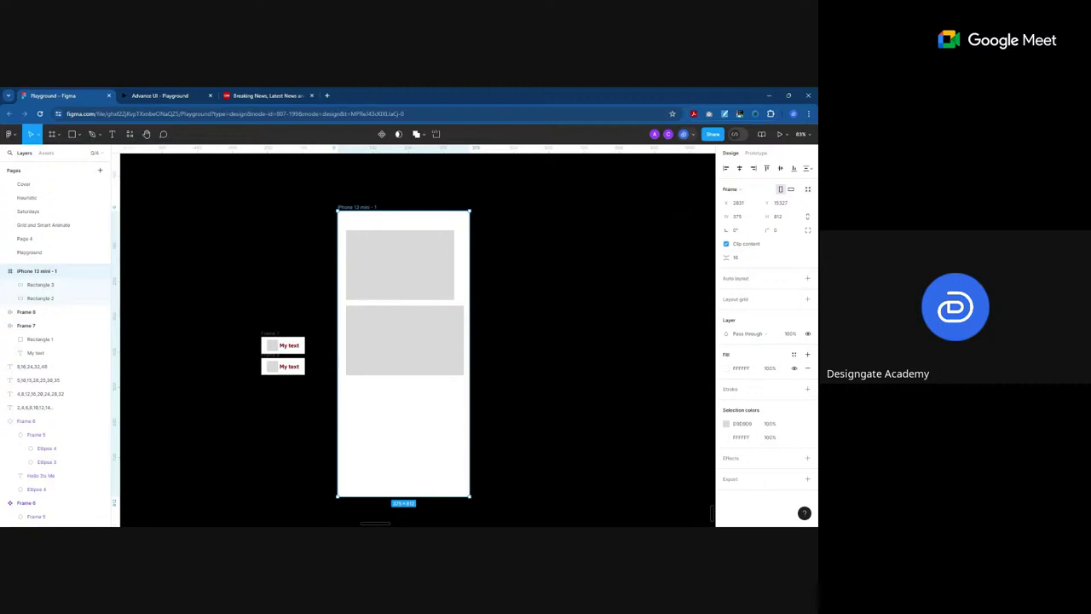
left_click(517, 273)
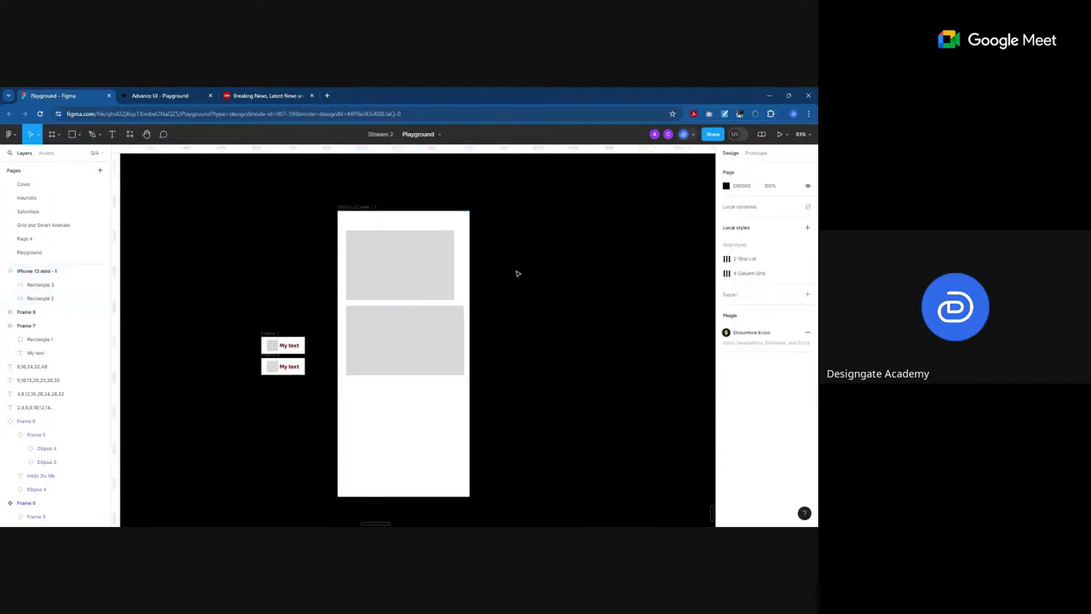
left_click(356, 214)
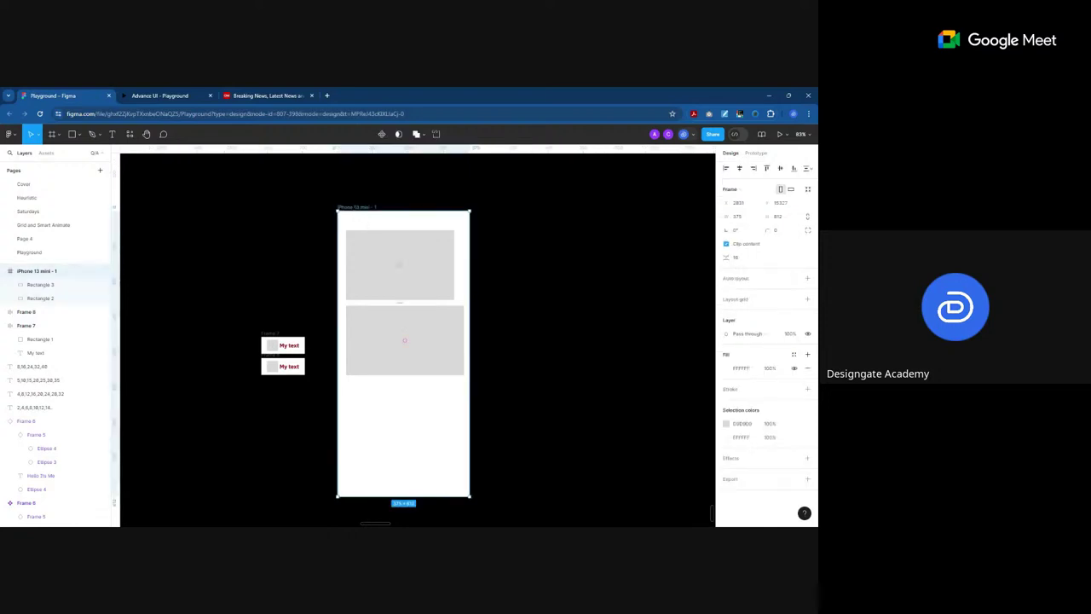
left_click(359, 253)
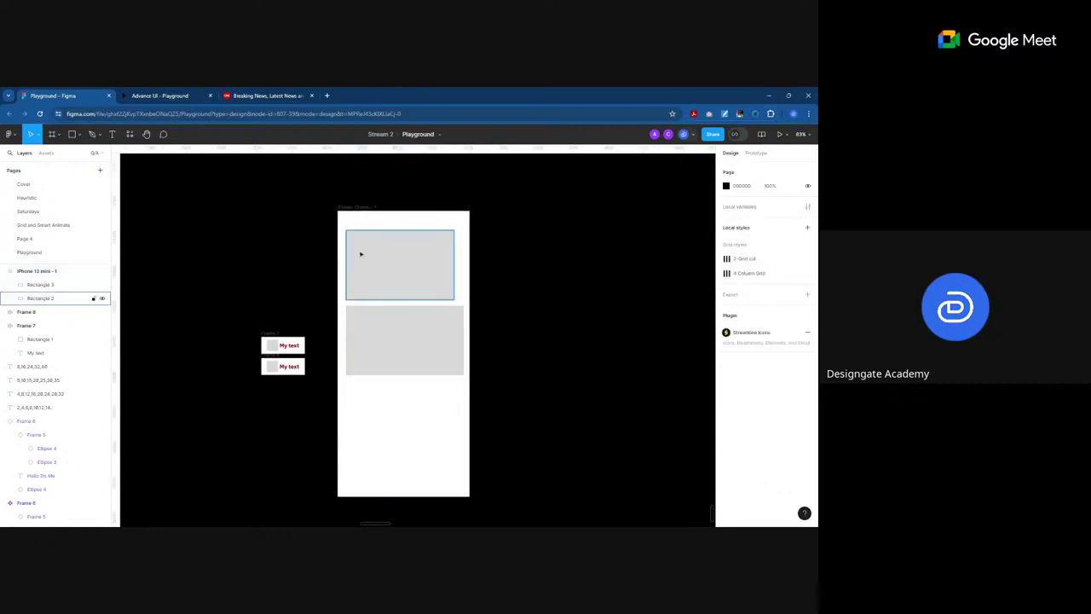
left_click_drag(215, 211, 514, 502)
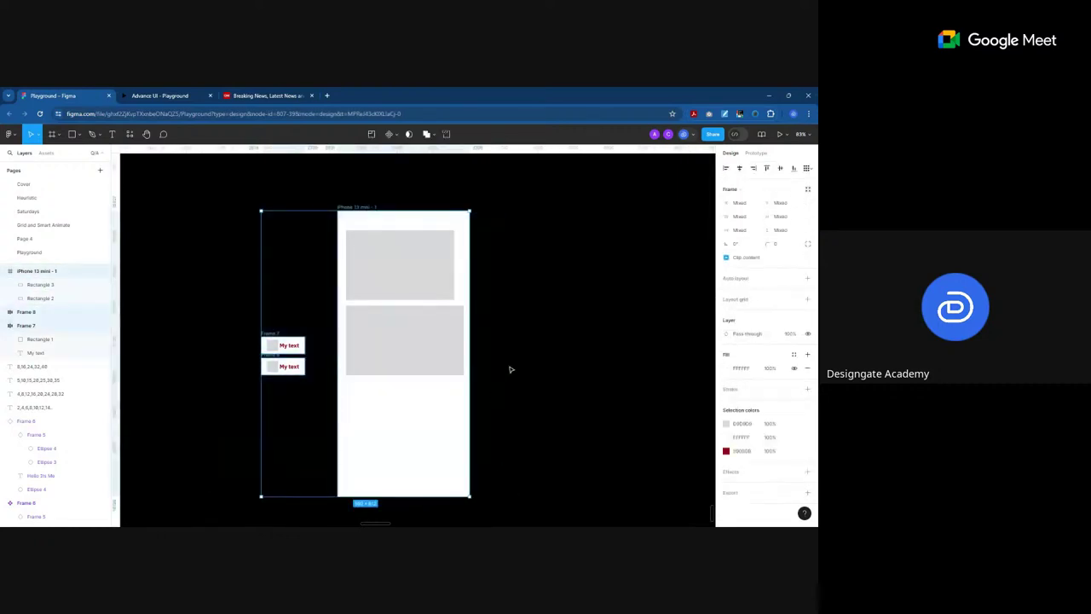
Step: Delete the iPhone frame, Frame 7, Frame 8 and all remaining frames and number texts
key("Delete")
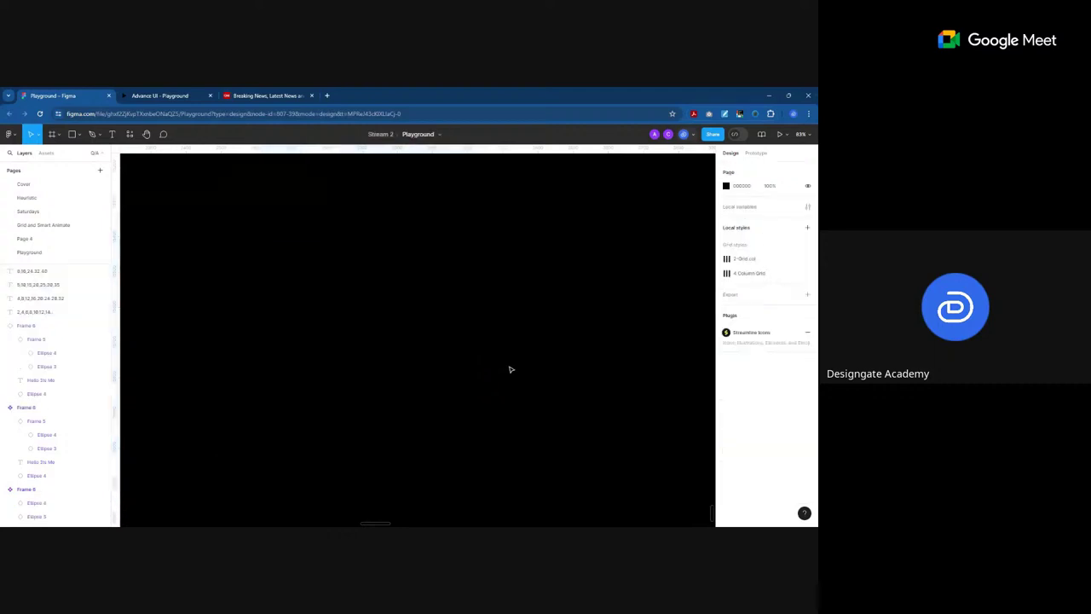
scroll(512, 358, "down", 5)
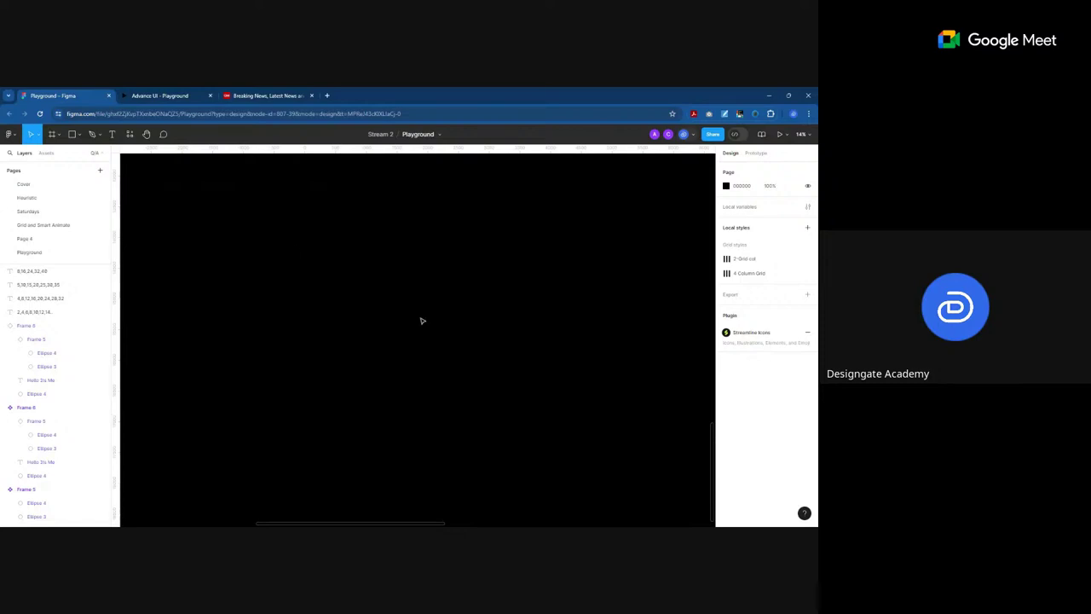
scroll(420, 328, "down", 4)
scroll(441, 350, "up", 2)
scroll(439, 353, "down", 2)
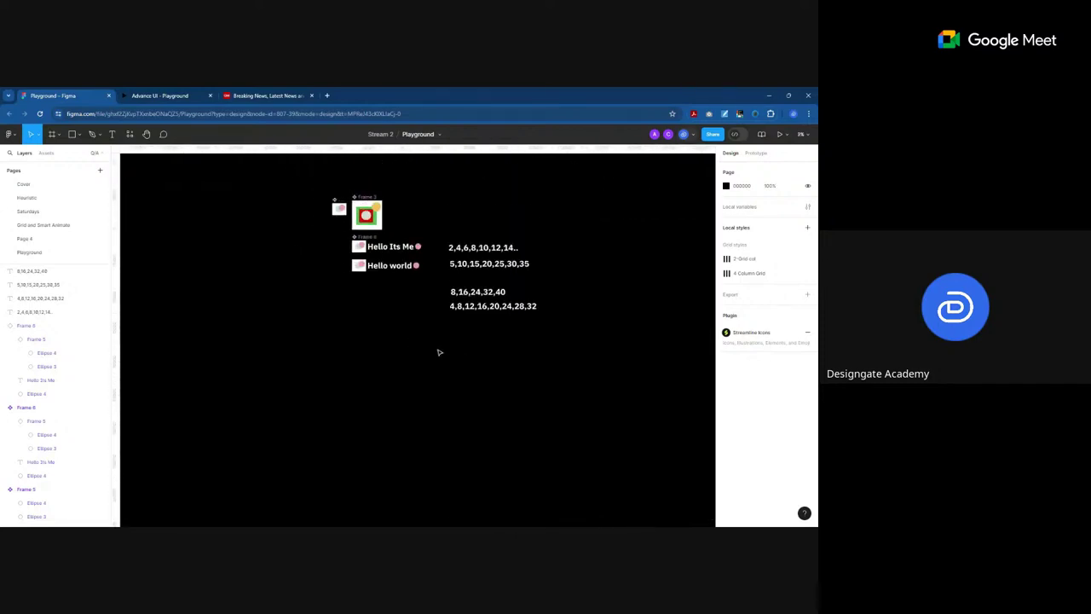
left_click_drag(273, 179, 568, 370)
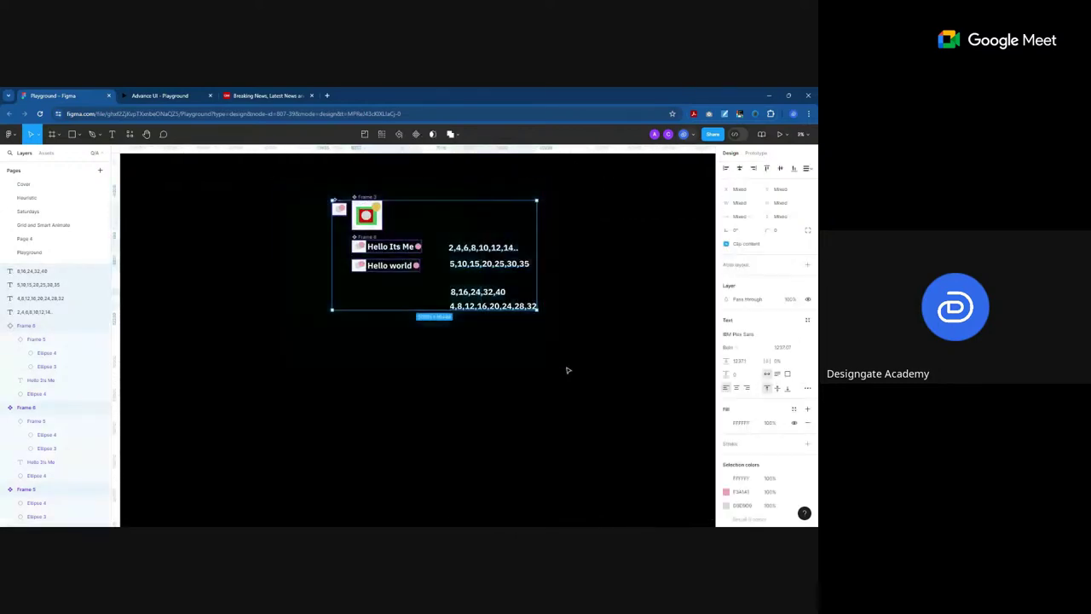
key("Delete")
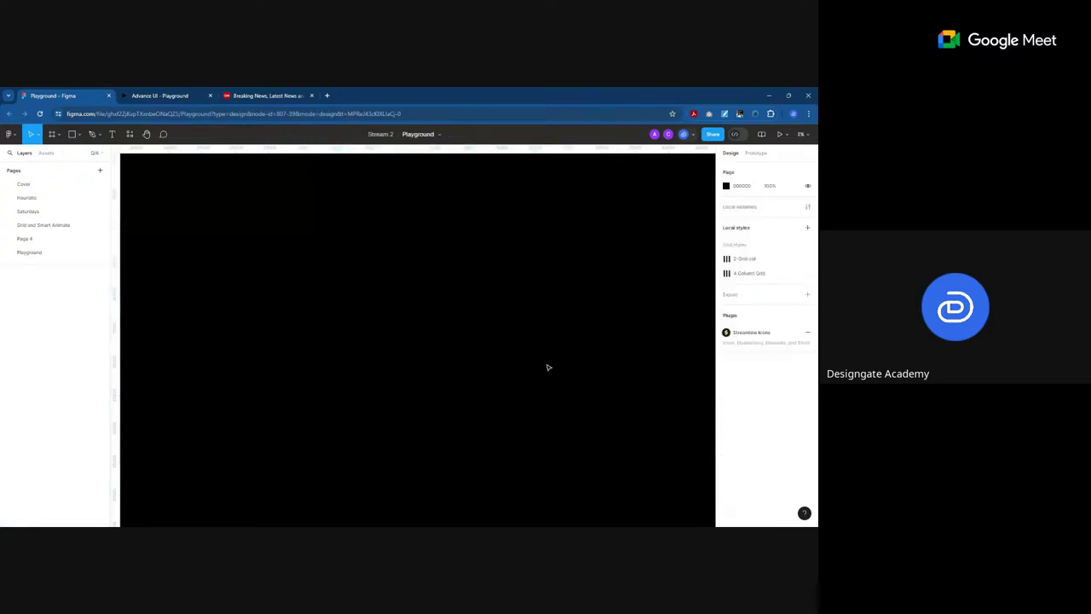
scroll(51, 230, "down", 3)
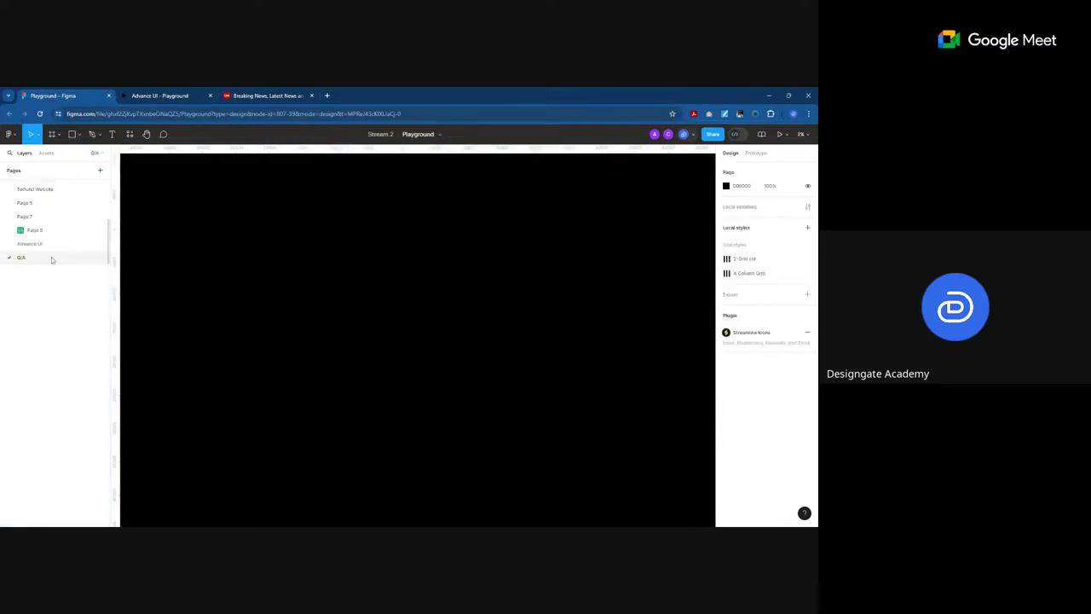
Step: Switch to the Advance UI page and zoom in on its Figma 2.0 cover
left_click(66, 249)
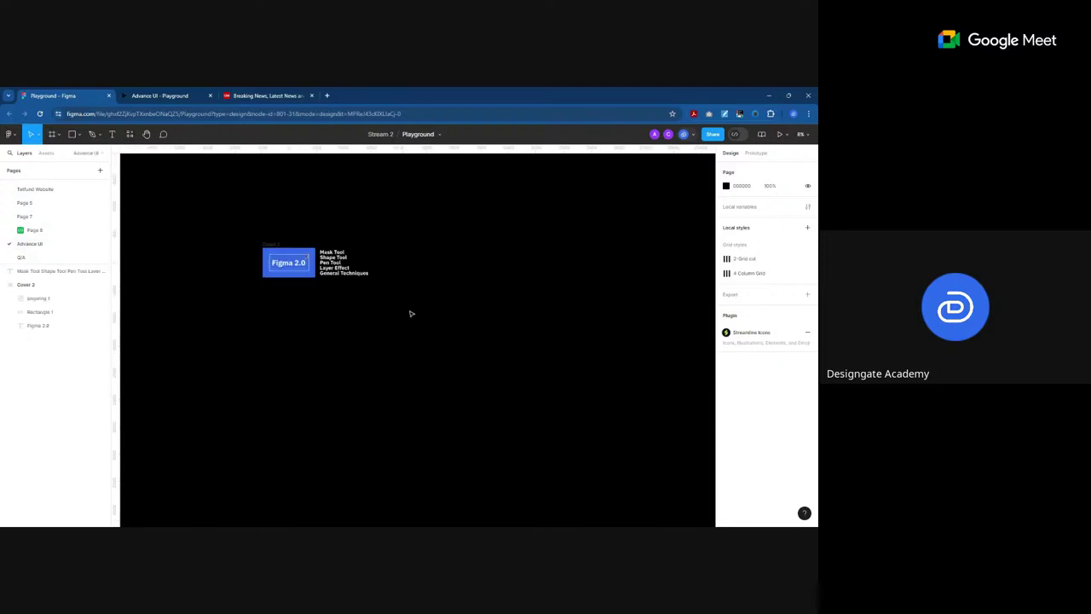
scroll(432, 231, "up", 3)
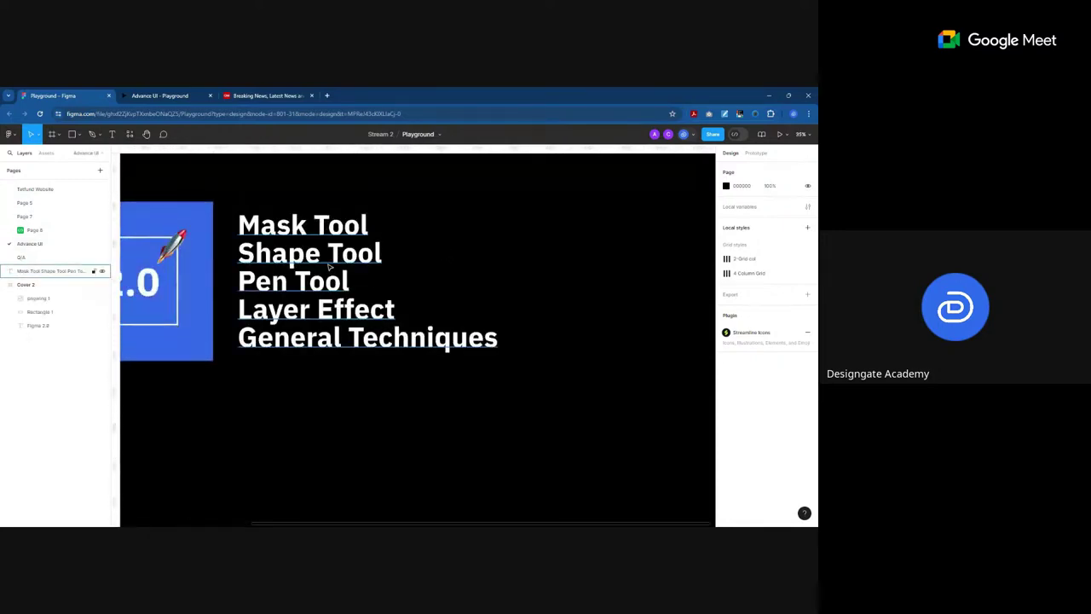
scroll(328, 266, "up", 1)
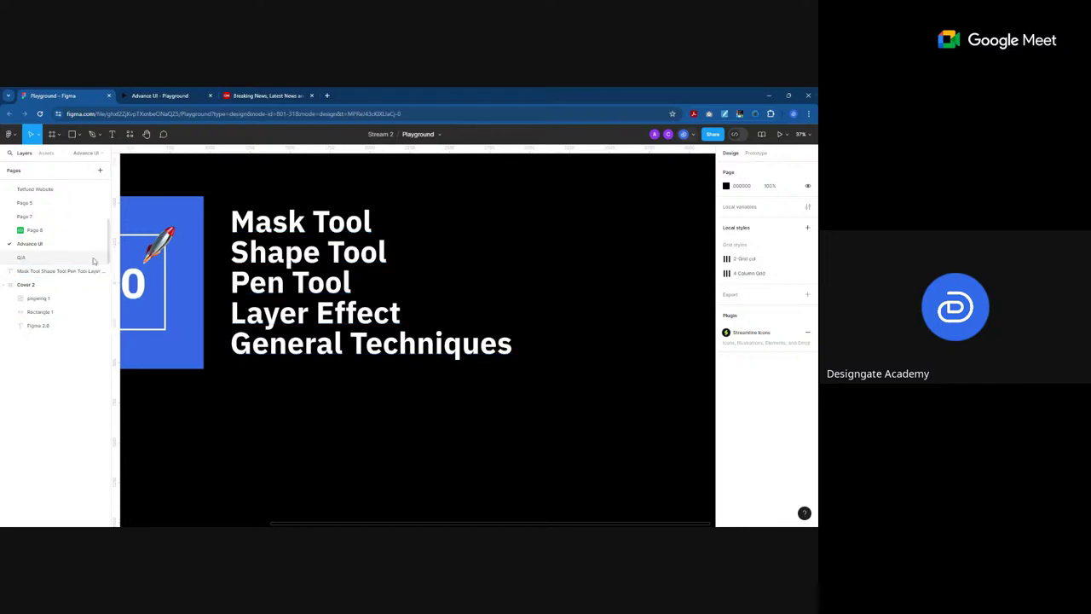
Step: Paste the duck image onto the Advance UI page and place it beside the cover
left_click(75, 220)
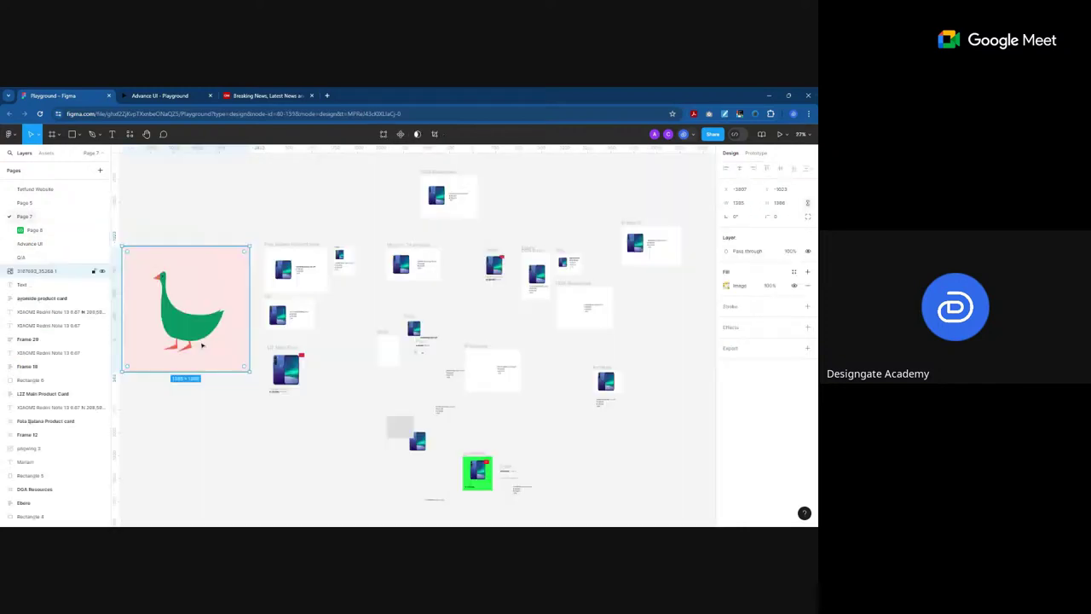
left_click(21, 257)
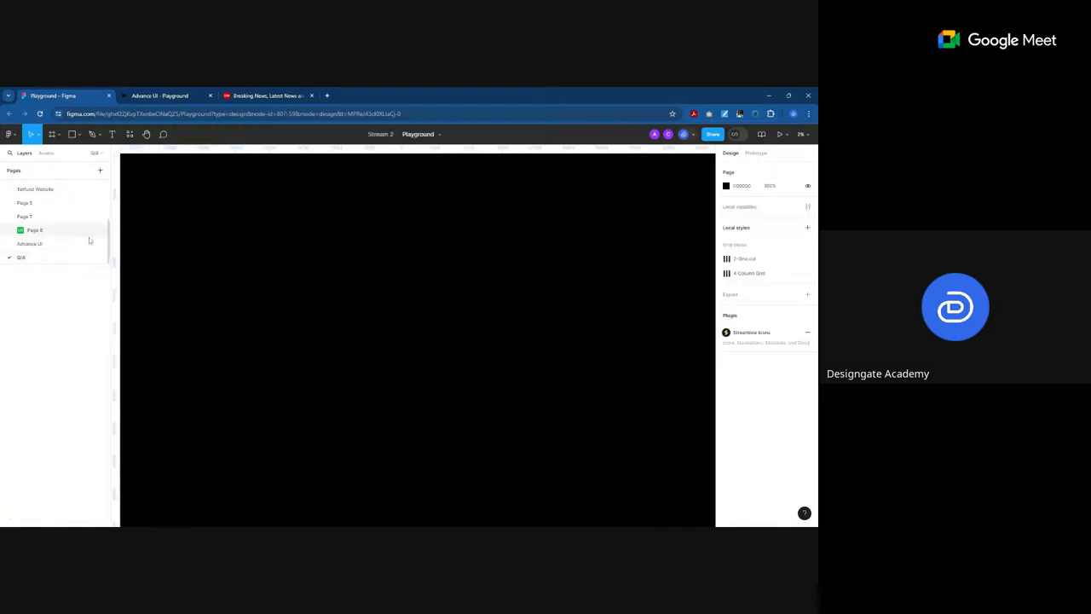
left_click(29, 244)
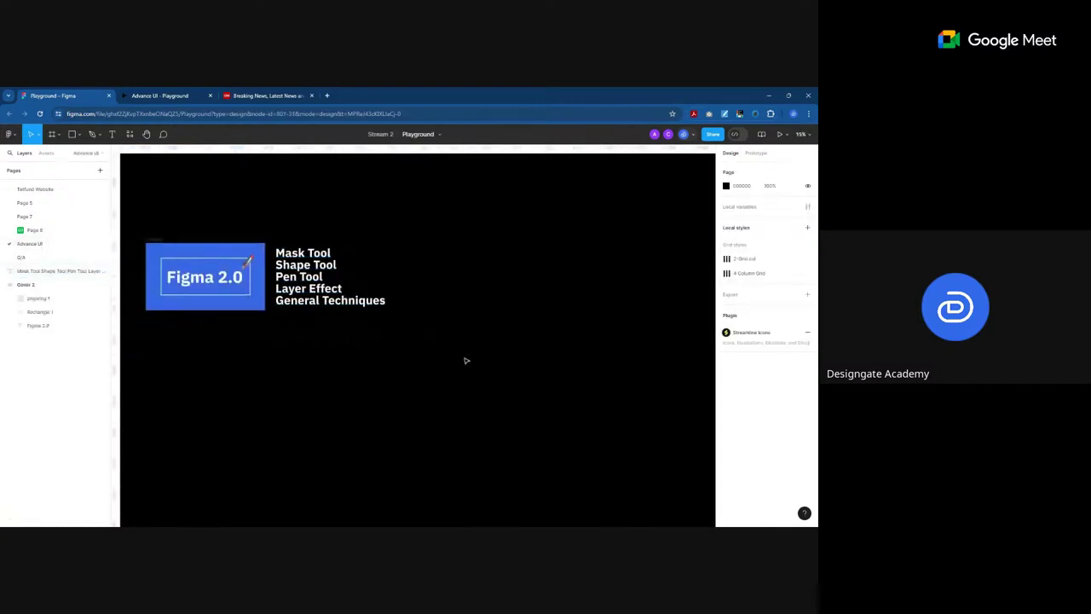
key("ctrl+v")
left_click_drag(422, 351, 240, 415)
scroll(465, 278, "up", 5)
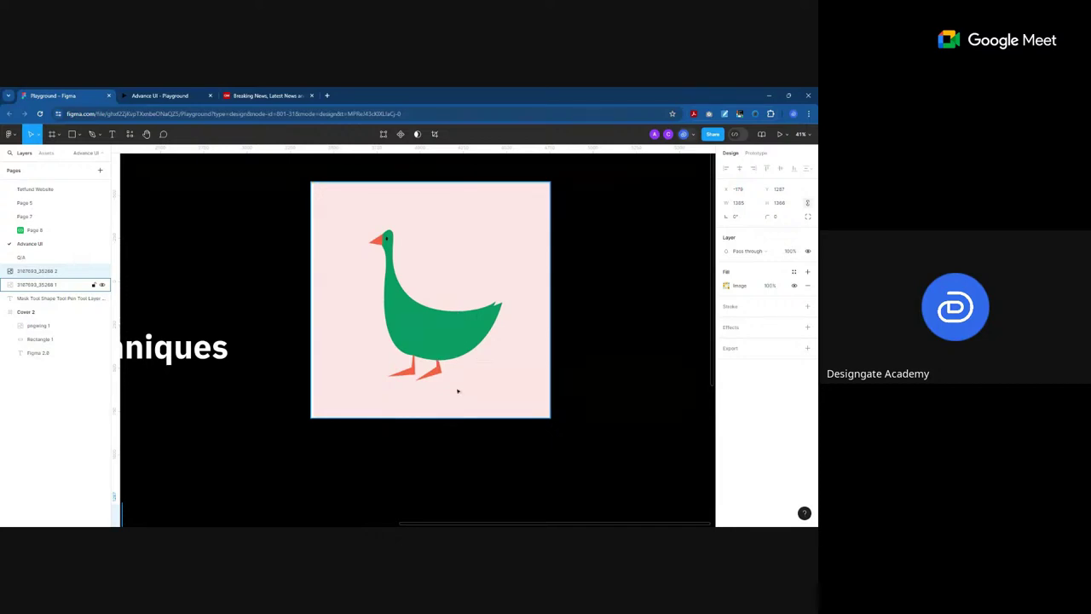
left_click(79, 134)
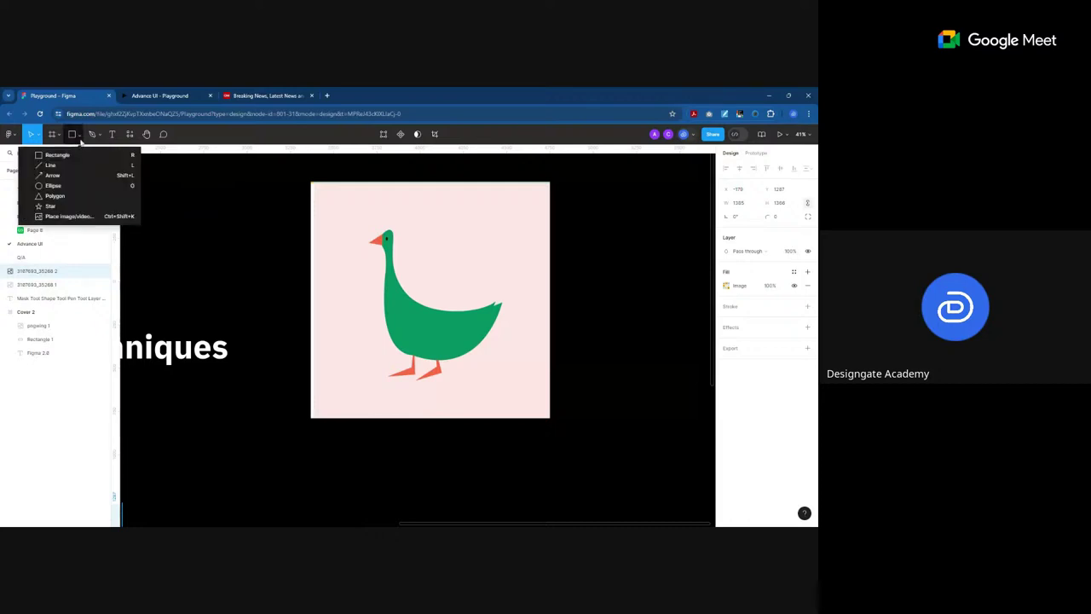
Step: Draw a grey star over the duck image
left_click(51, 206)
left_click_drag(352, 222, 562, 433)
left_click_drag(473, 341, 455, 310)
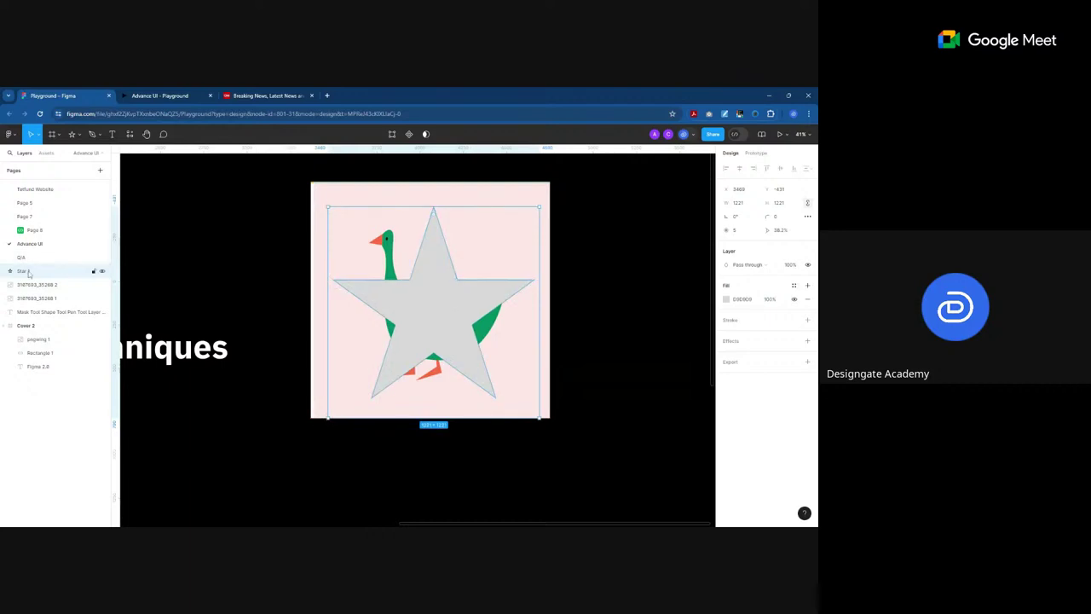
Step: Move Star 1 below the duck image layer and use it as a mask on the image
left_click_drag(34, 271, 35, 292)
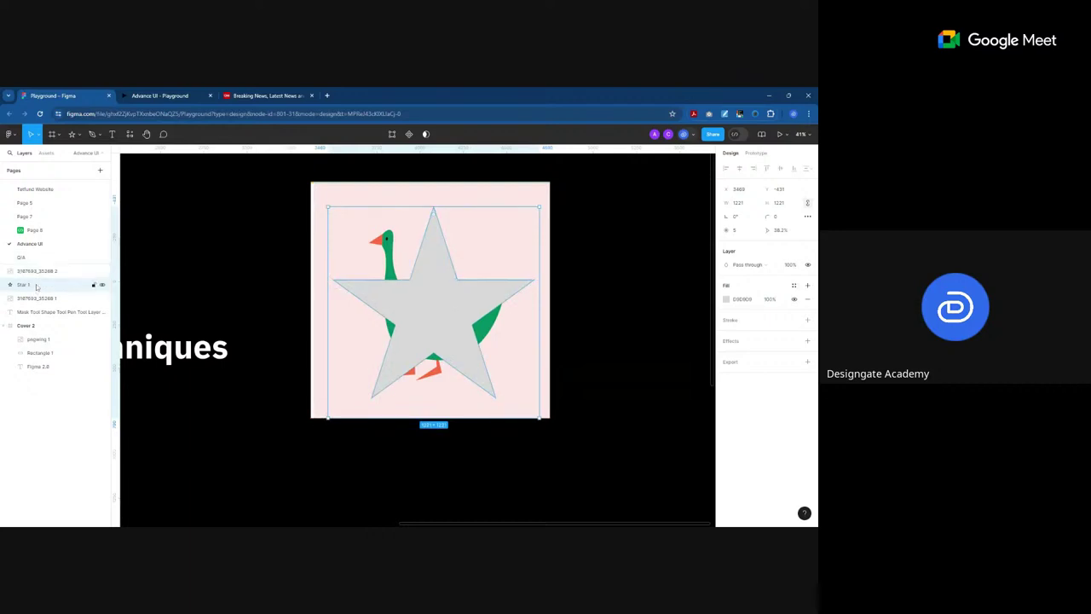
left_click(45, 271, "shift")
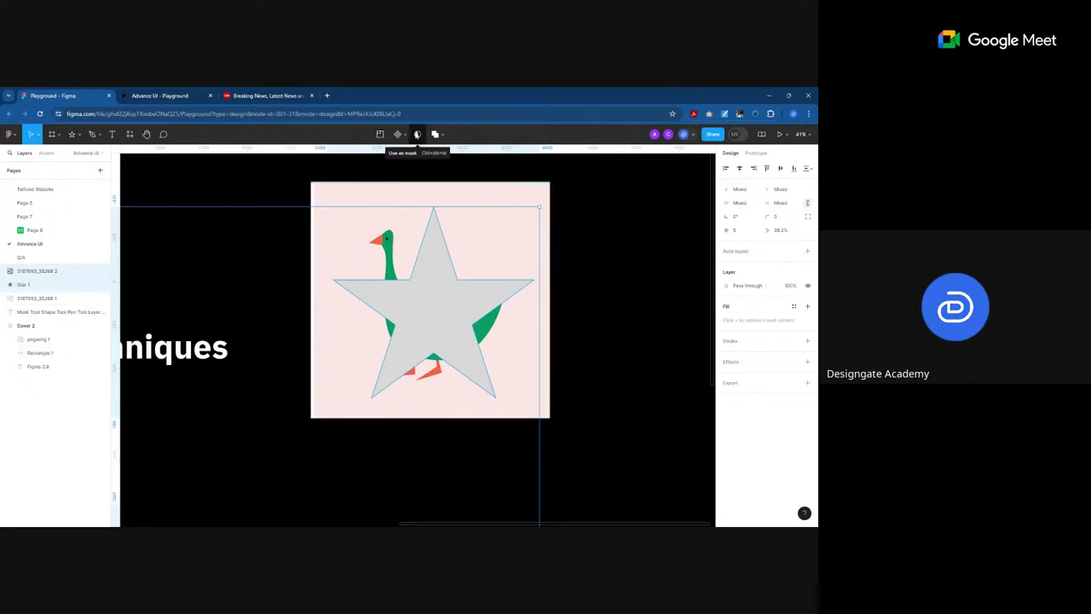
left_click(416, 134)
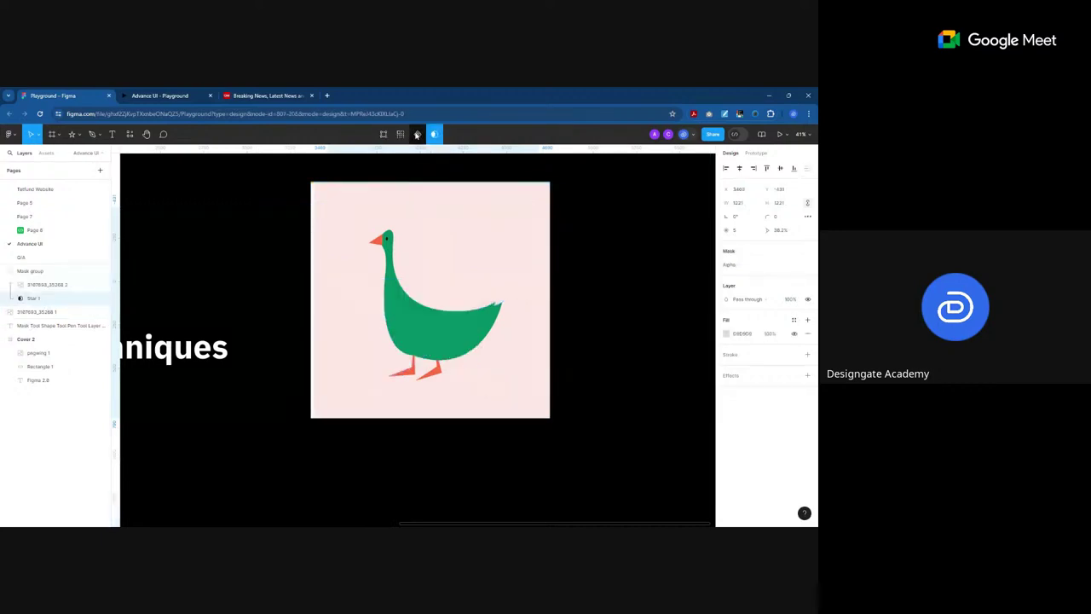
key("ctrl+z")
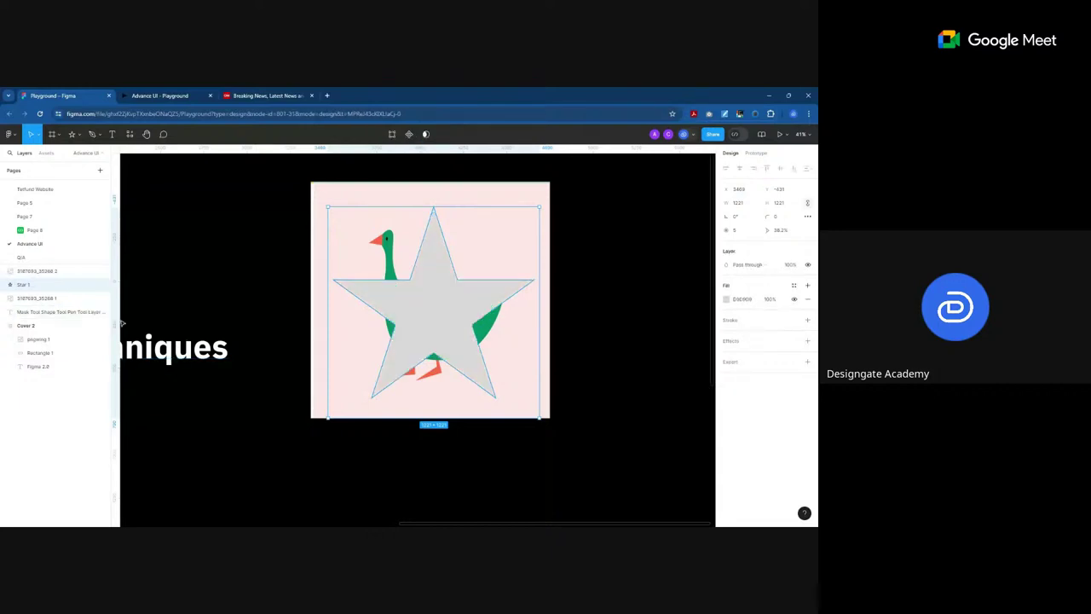
left_click(37, 298, "shift")
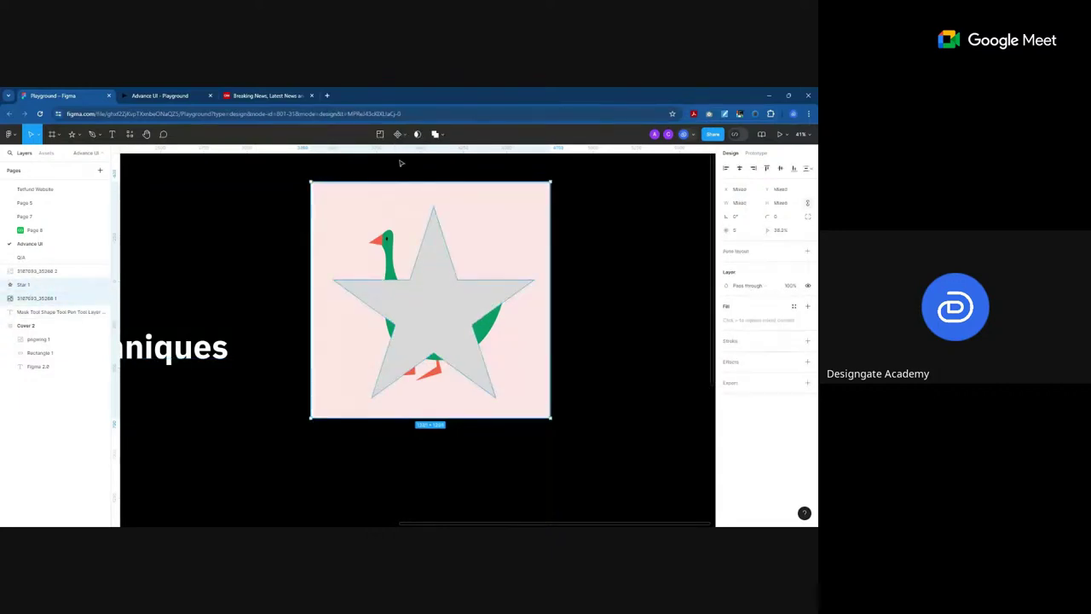
left_click(417, 134)
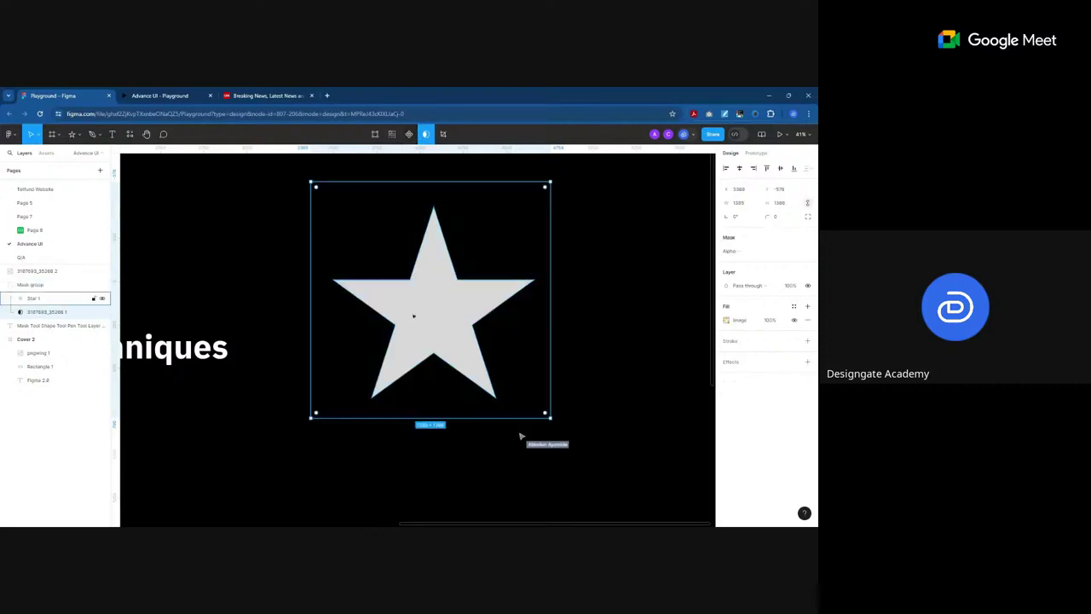
Step: Select the star and goose layers and release the mask with Ctrl+Alt+M
left_click(38, 298)
left_click(47, 311)
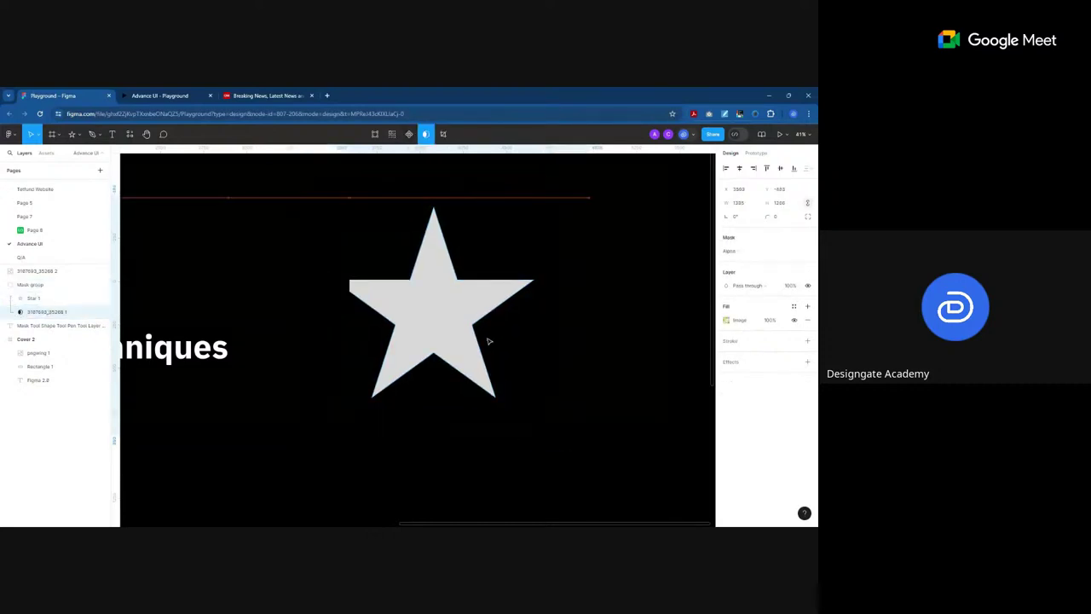
key("Escape")
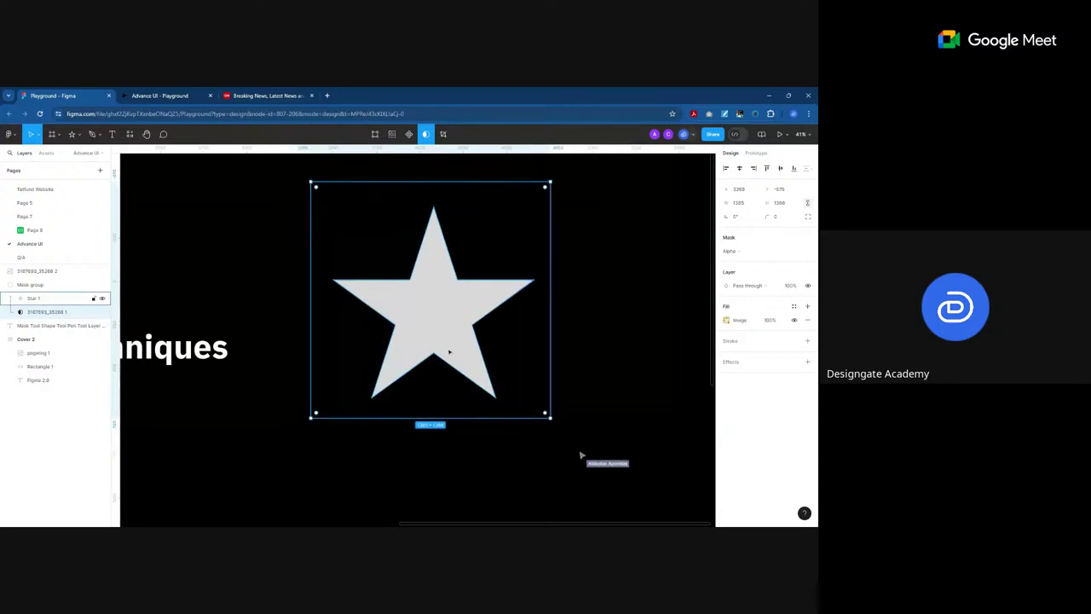
key("ctrl+alt+m")
key("Escape")
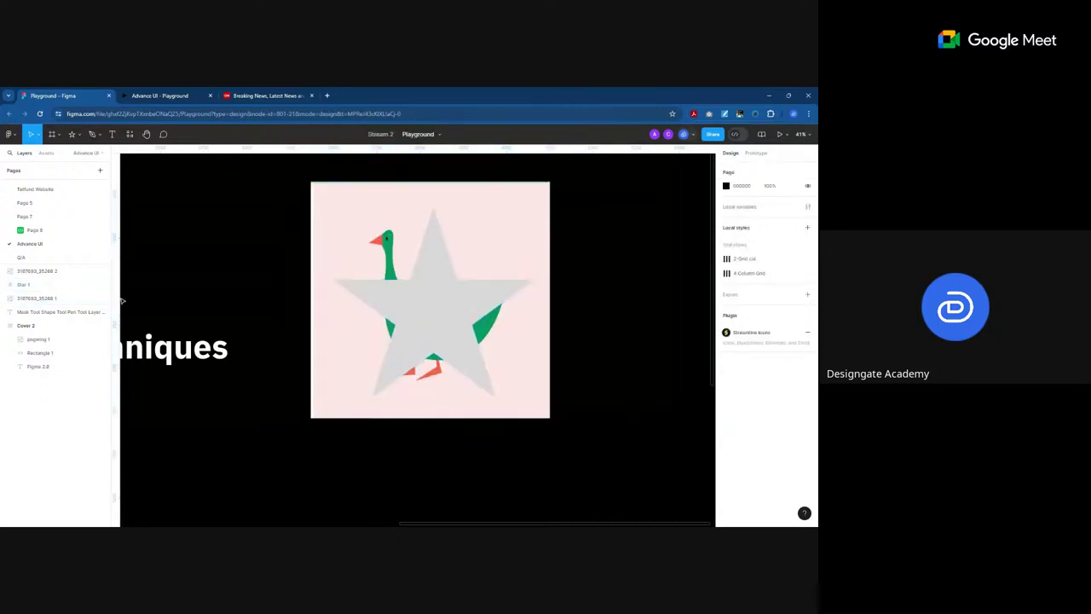
Step: Place Star 1 beneath the goose image layer and mask the goose with the star again
left_click_drag(41, 288, 48, 308)
left_click(365, 348)
scroll(489, 384, "down", 5)
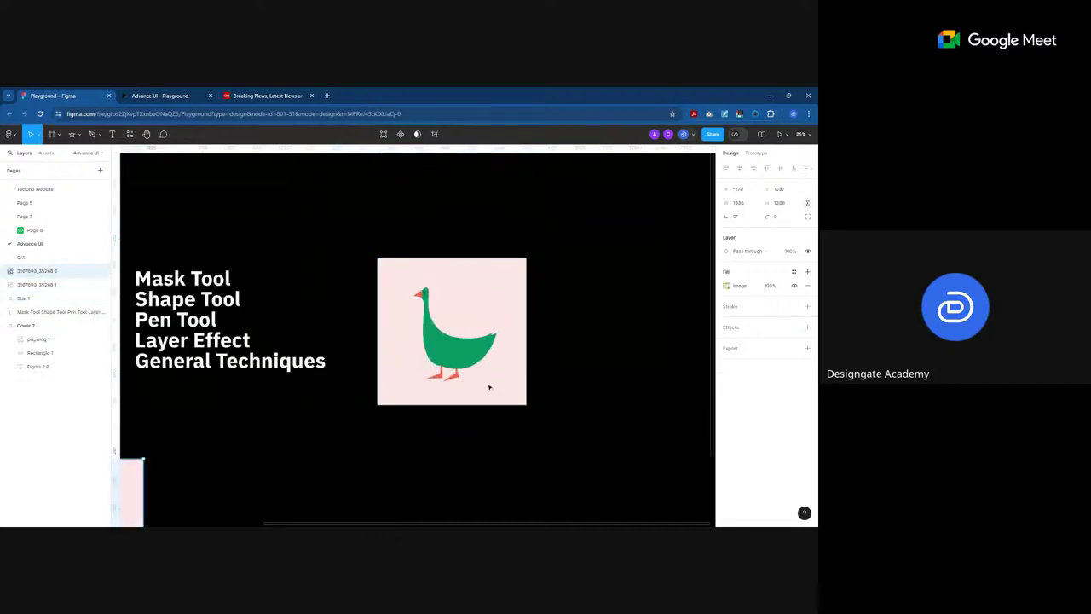
scroll(482, 383, "up", 3)
scroll(470, 324, "down", 2)
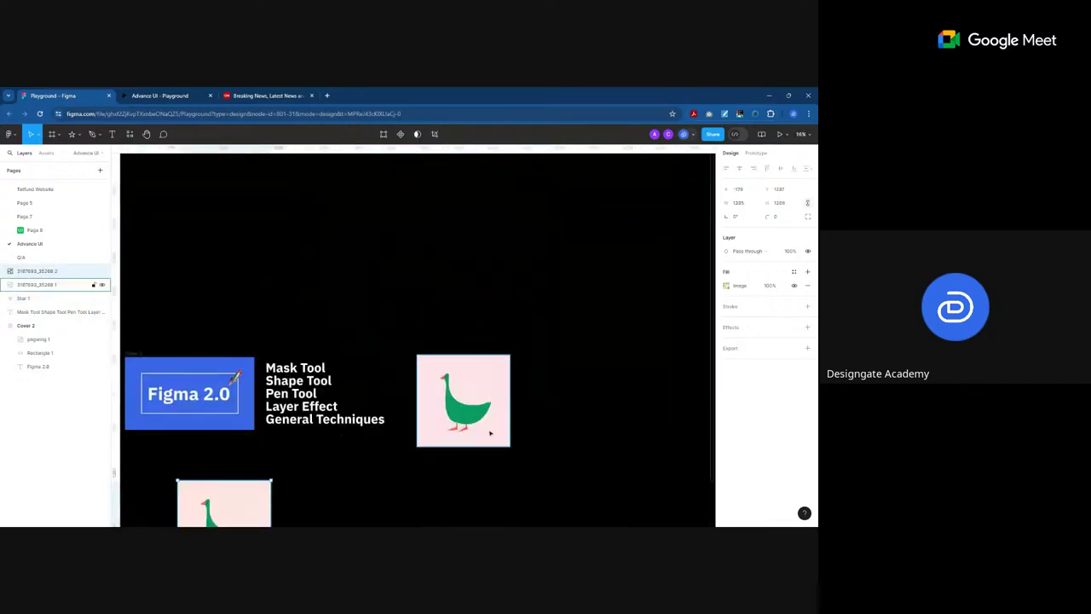
scroll(489, 431, "up", 5)
left_click(38, 285)
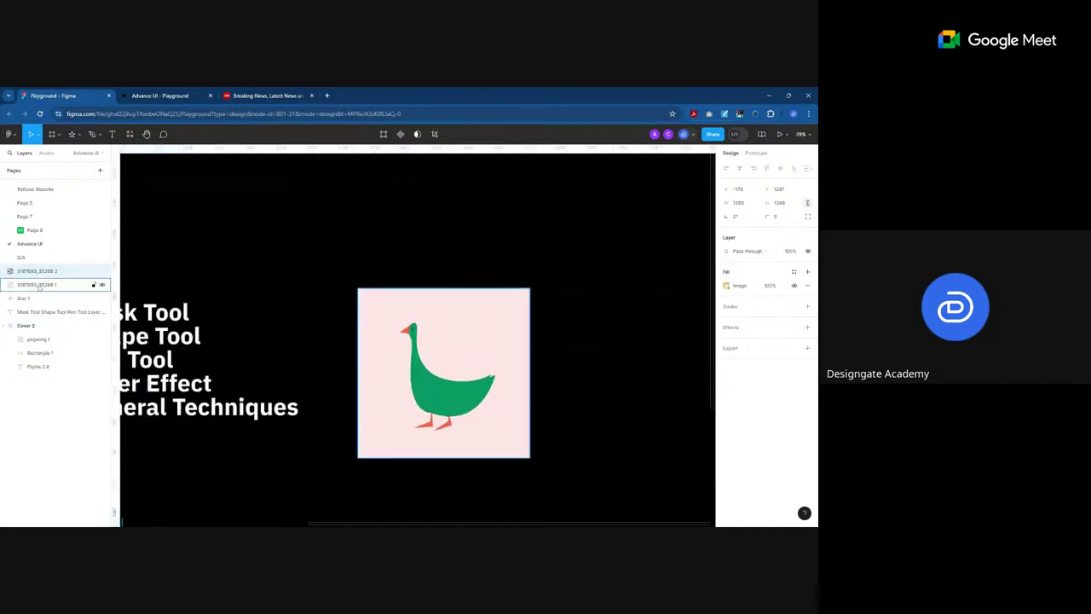
left_click(31, 298, "shift")
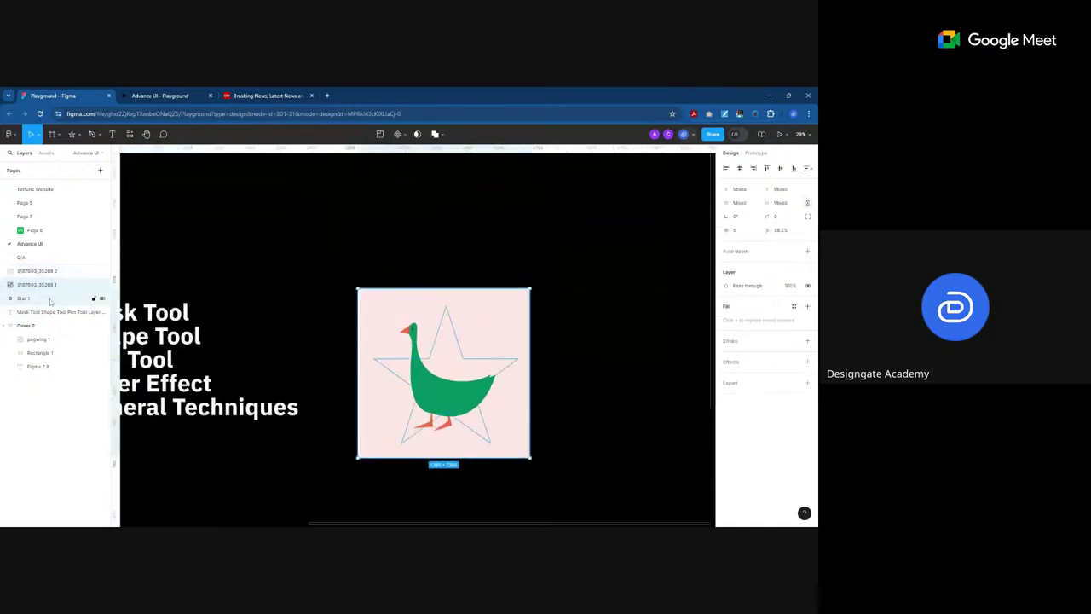
left_click(418, 134)
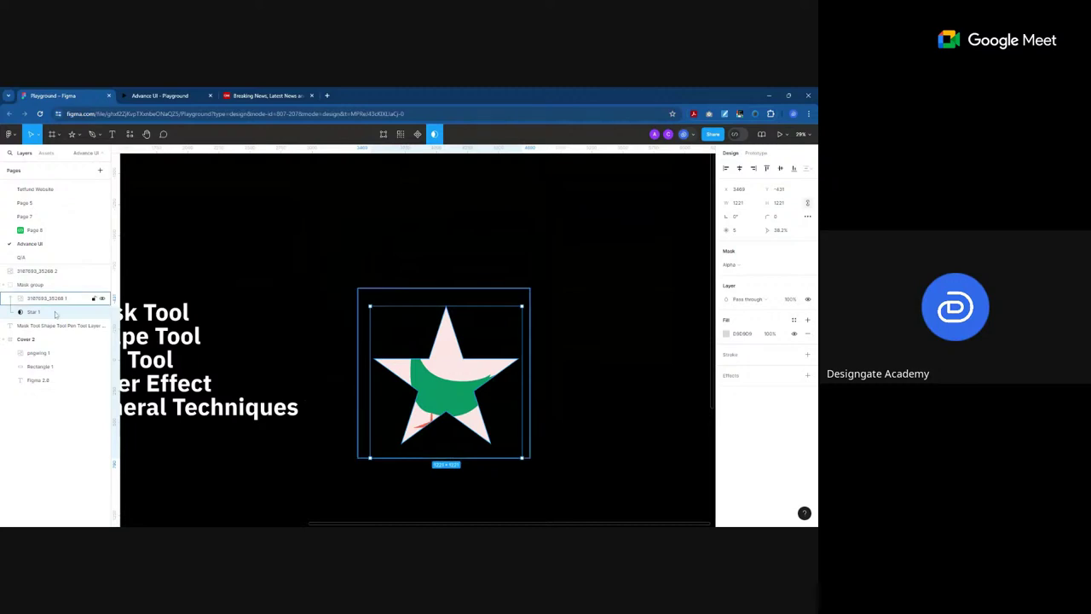
Step: Nudge the lower-left goose image slightly left and select the star mask group
scroll(478, 269, "down", 3)
scroll(478, 269, "down", 2)
left_click(290, 399)
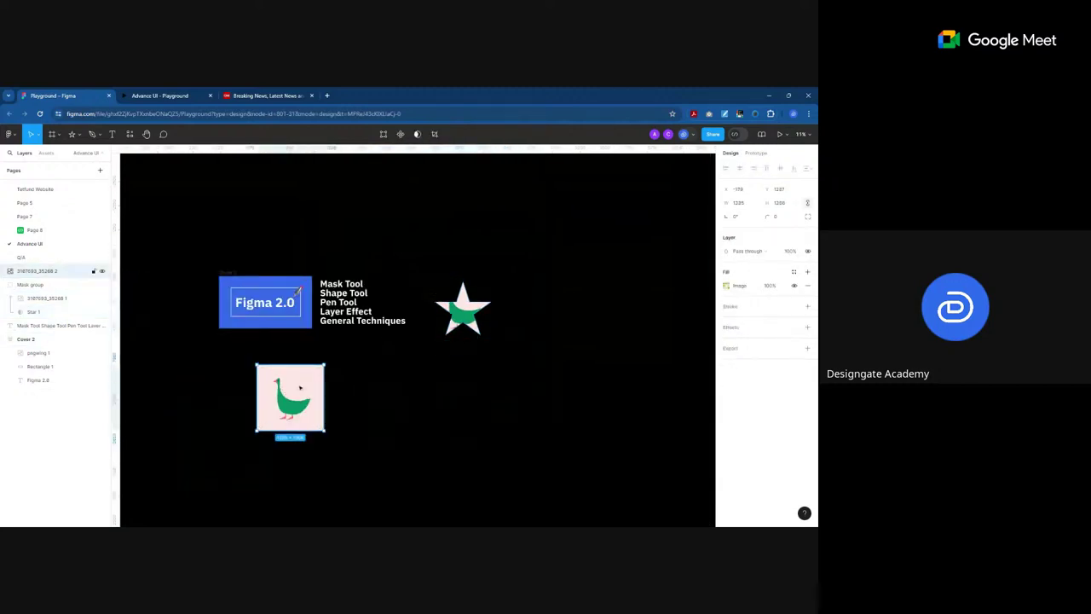
left_click_drag(289, 399, 249, 400)
left_click(467, 312)
scroll(461, 312, "up", 3)
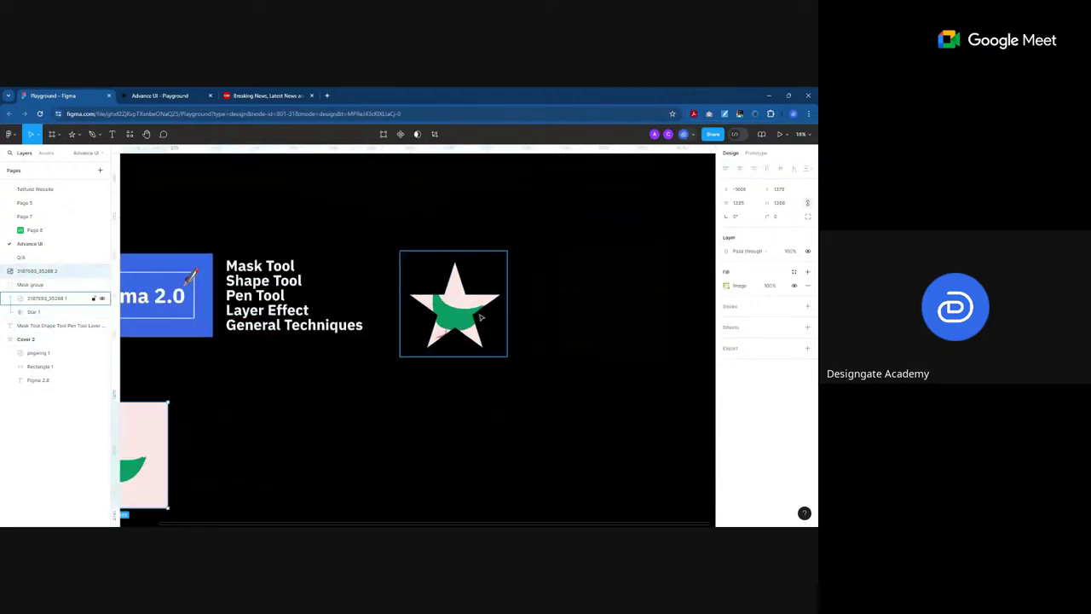
scroll(451, 304, "up", 1)
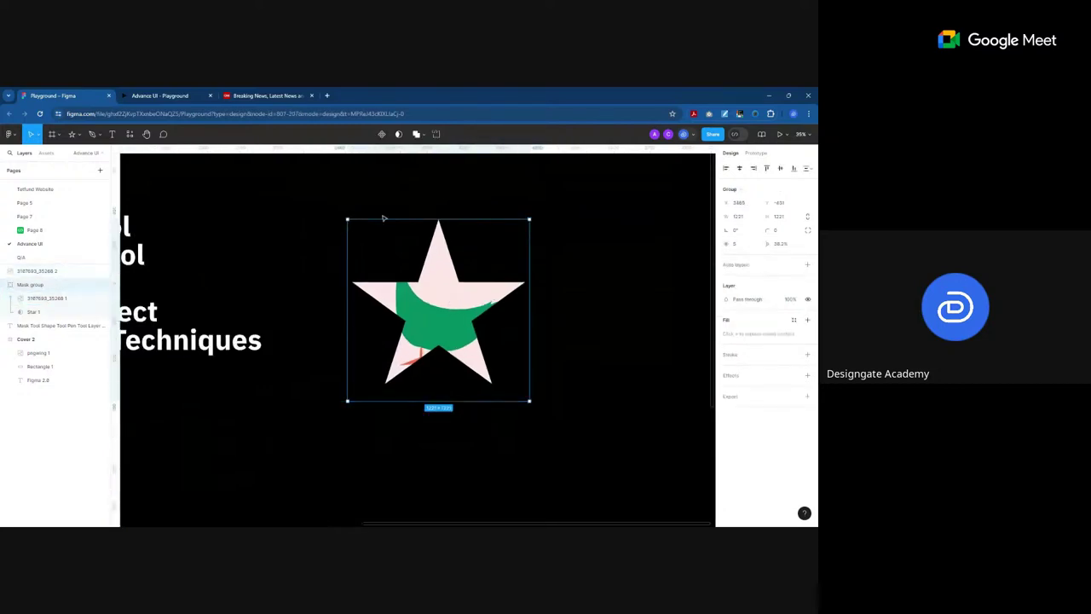
Step: Reposition the goose image inside the star mask to show a different portion
left_click(48, 302)
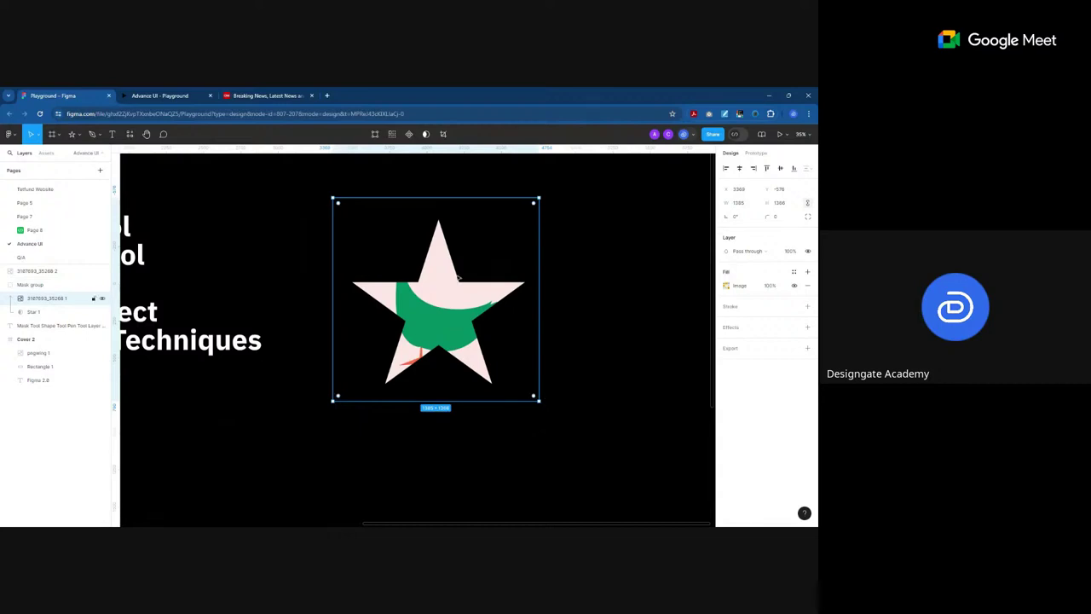
scroll(423, 336, "up", 2)
left_click_drag(423, 336, 471, 348)
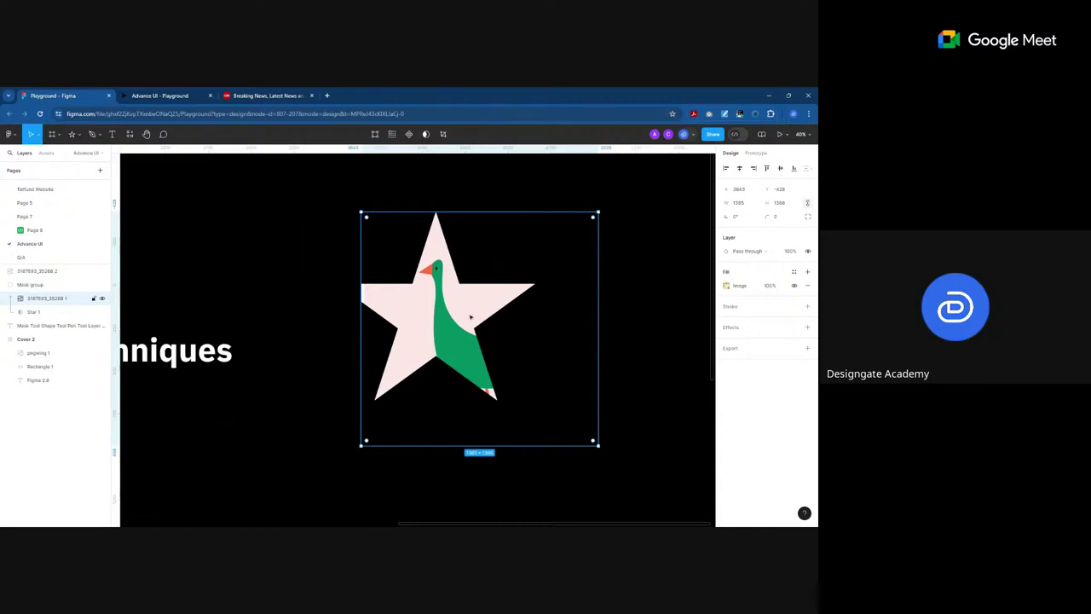
left_click_drag(470, 317, 429, 327)
left_click_drag(429, 335, 435, 240)
scroll(249, 334, "down", 2)
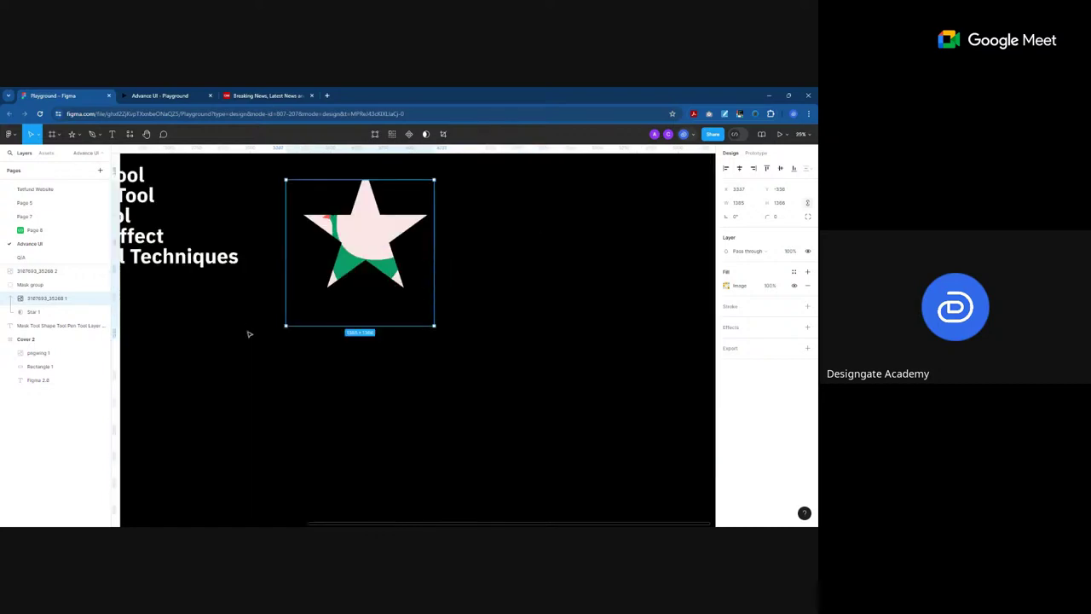
scroll(253, 375, "down", 2)
scroll(465, 334, "right", 3)
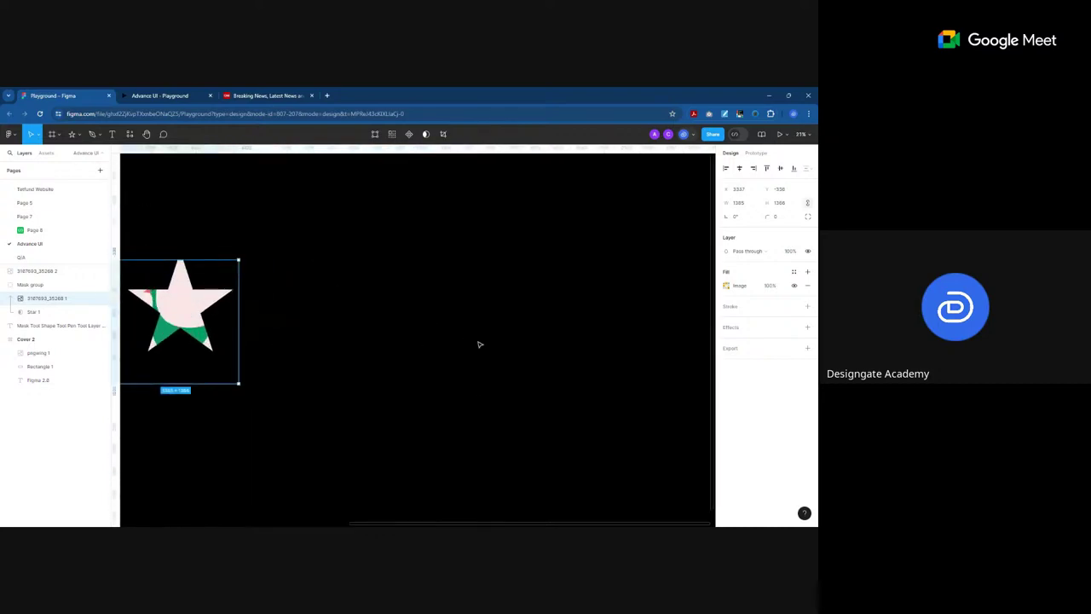
left_click(111, 134)
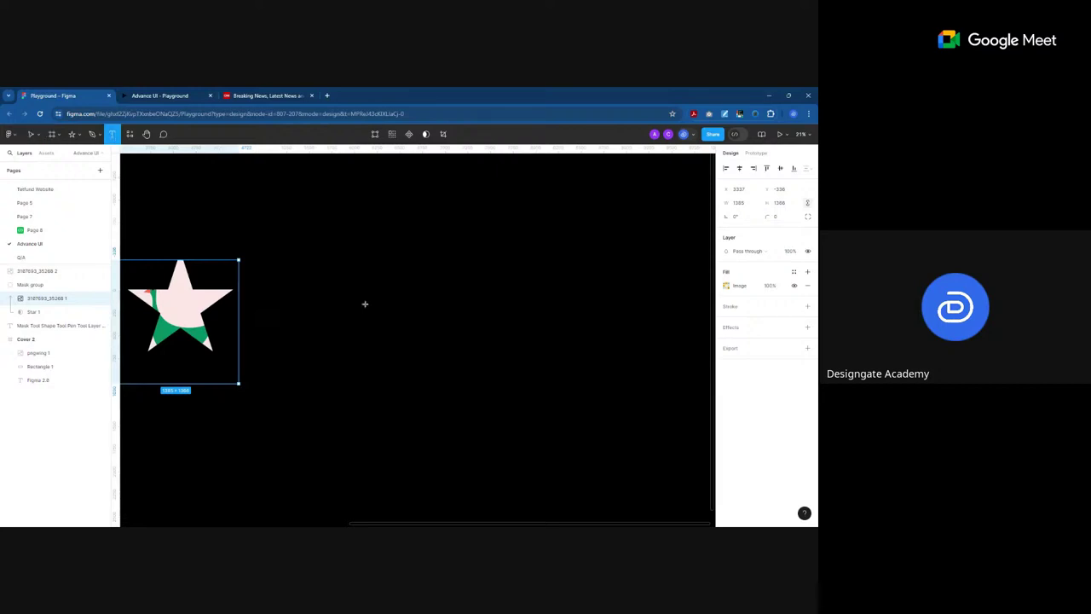
Step: Make a trial wide text box containing 'Ai' and check its fill colour
left_click(409, 358)
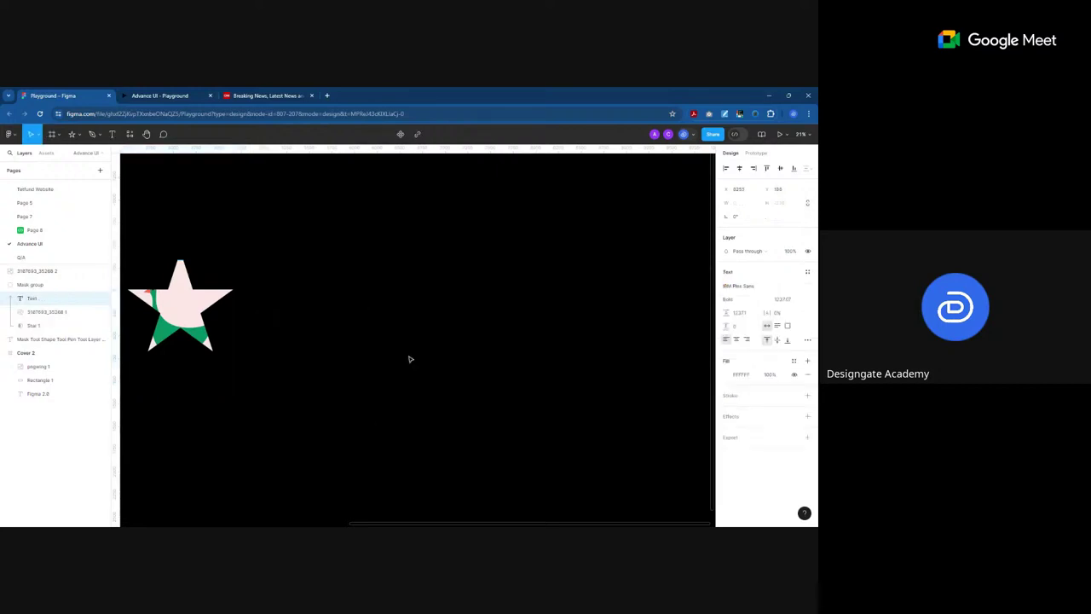
left_click_drag(377, 364, 629, 364)
type("Ai")
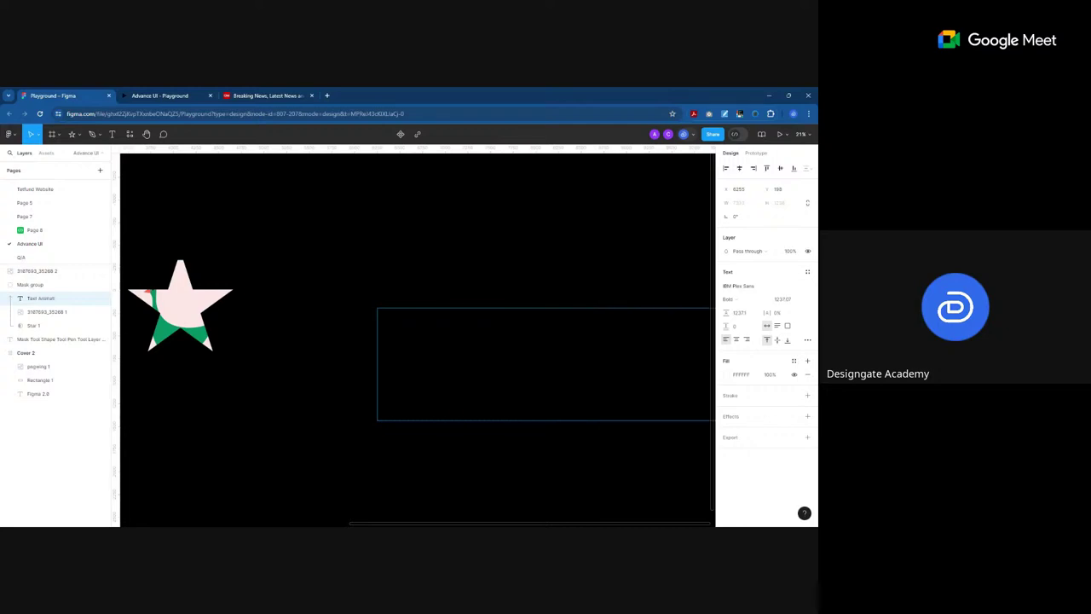
scroll(338, 352, "down", 5)
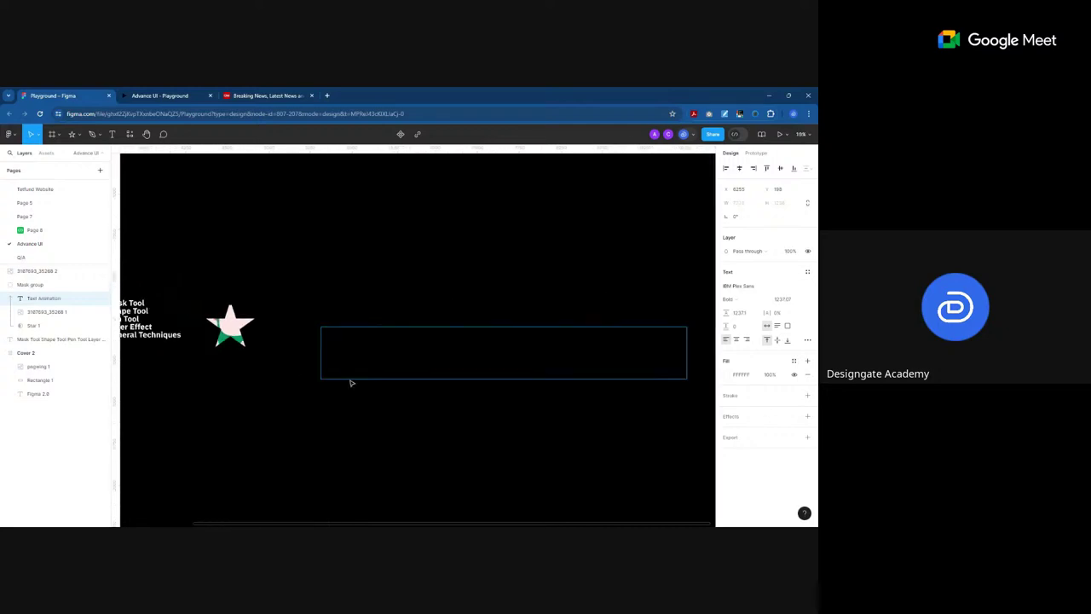
key("Escape")
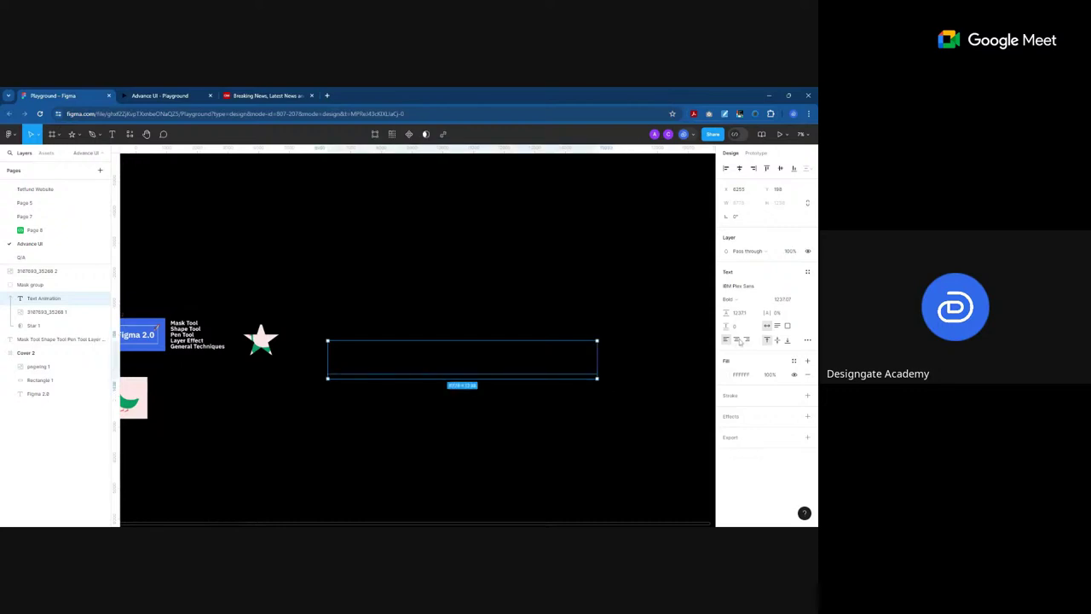
left_click(726, 375)
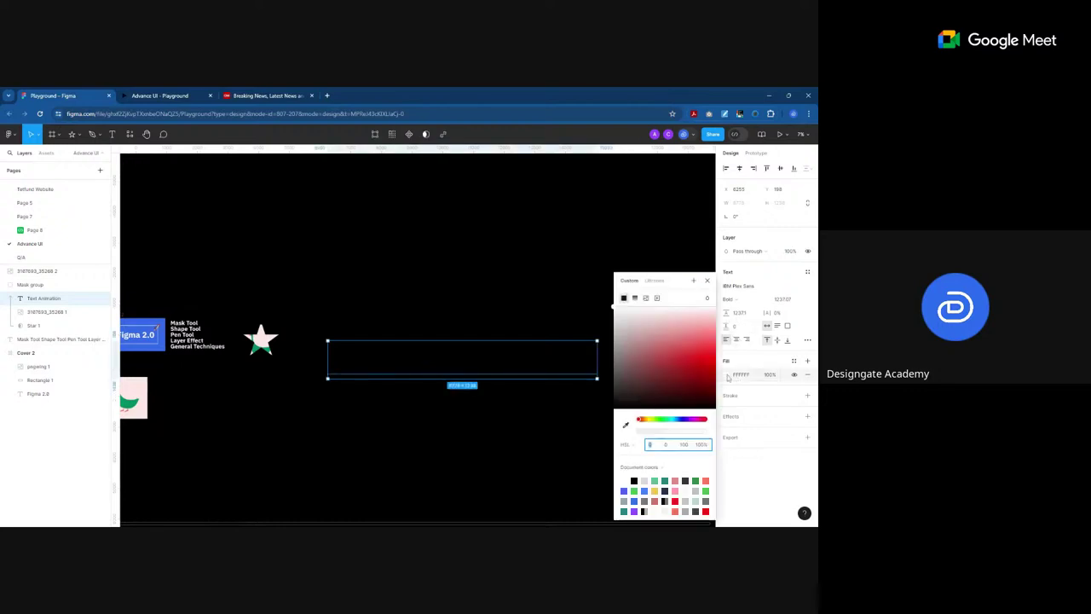
left_click(727, 375)
key("Escape")
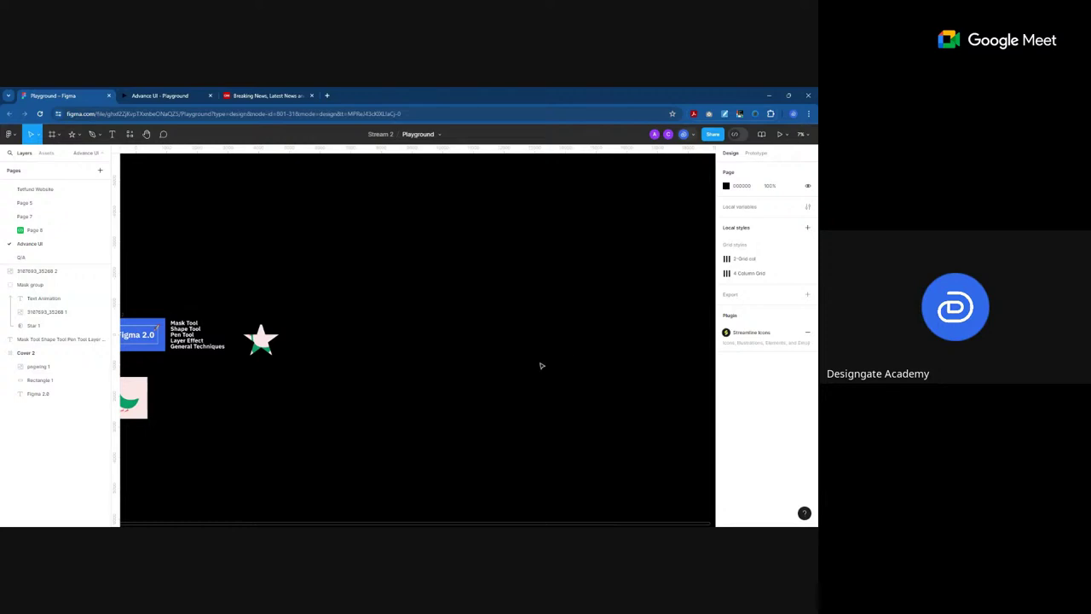
Step: Move the 'Mask Tool Shape Tool' text out of the Mask group and delete it
left_click(40, 341)
left_click_drag(32, 346, 37, 285)
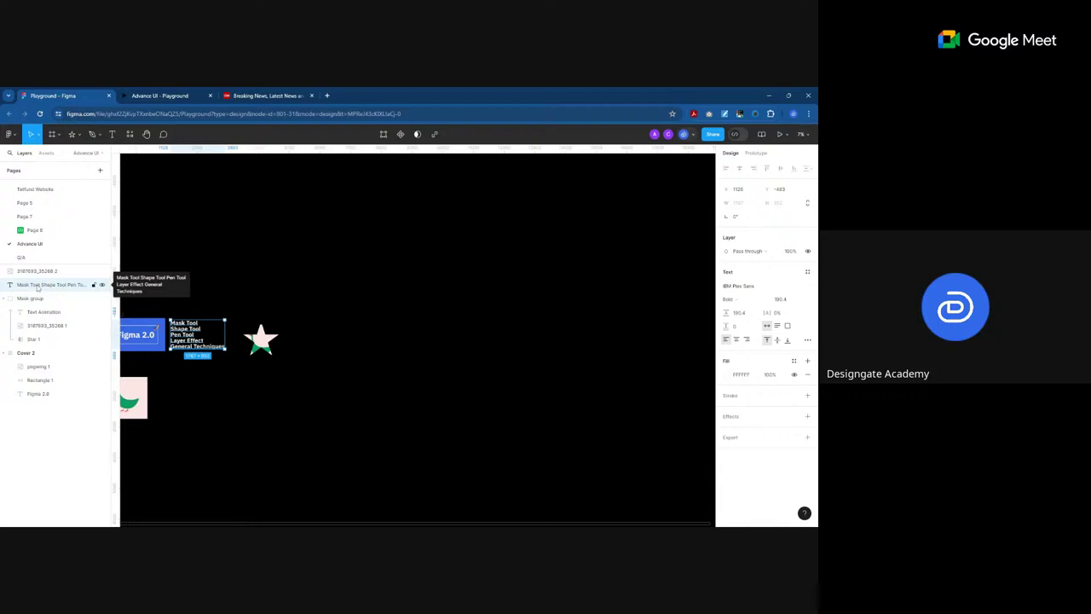
key("Delete")
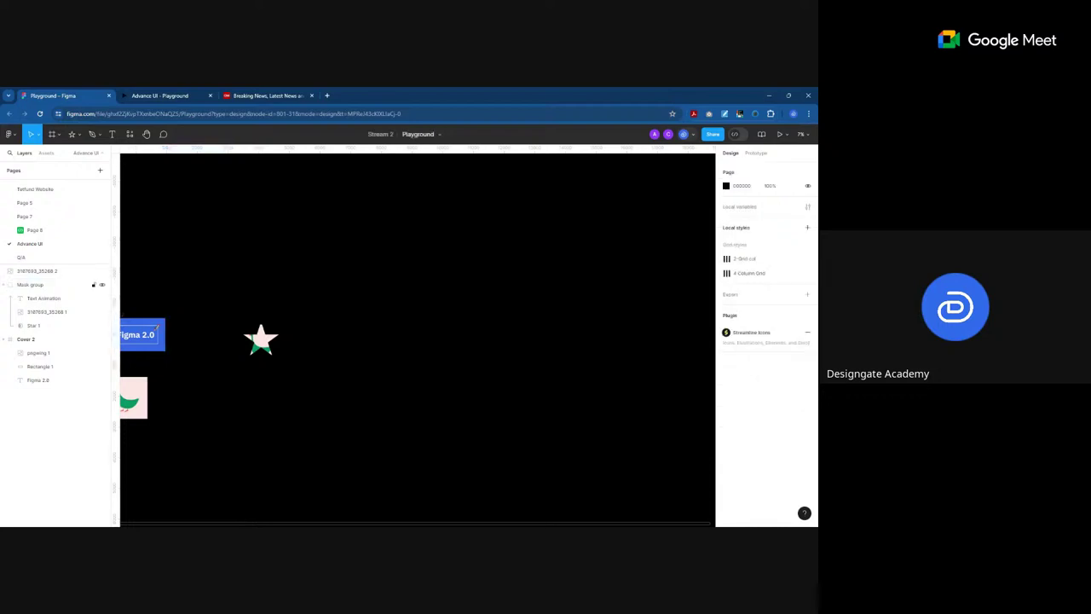
left_click(58, 281)
left_click(134, 397)
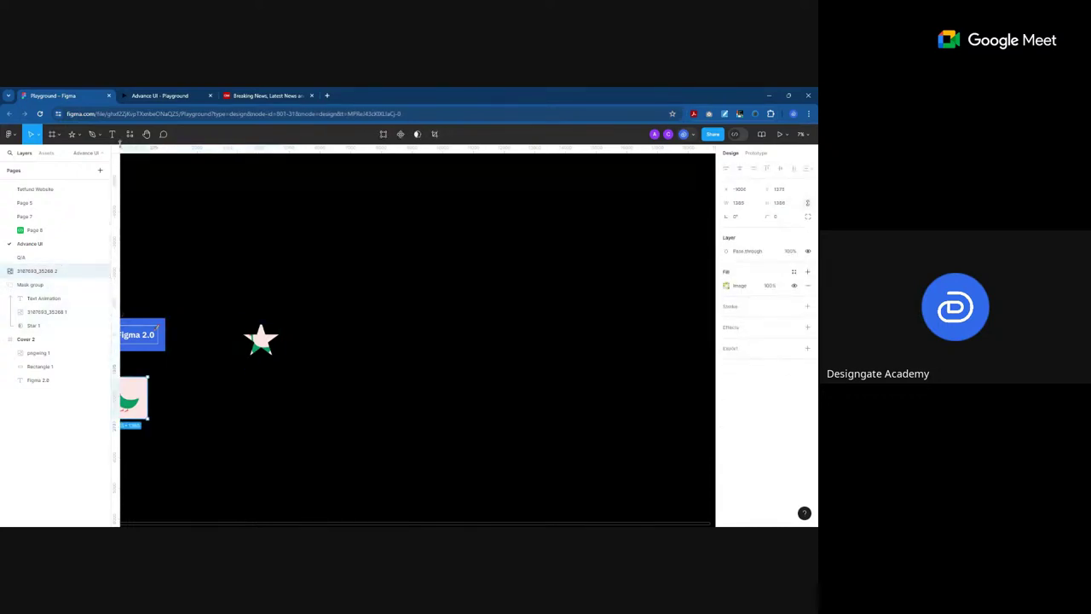
Step: Add a 'Text Animation' heading on the canvas and nudge it slightly up
left_click(112, 135)
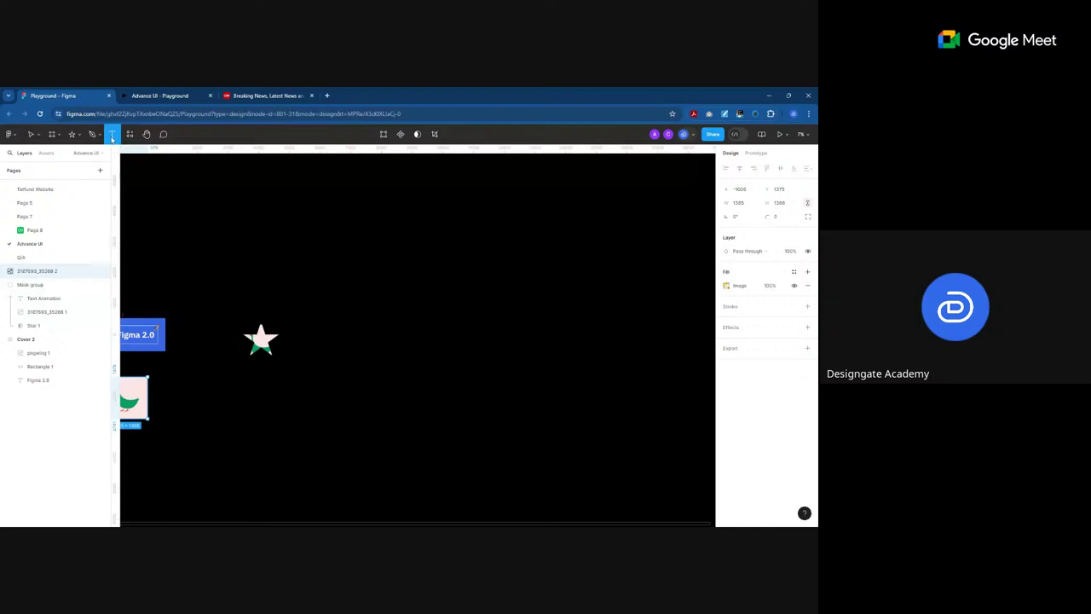
left_click(330, 359)
type("Text Animation")
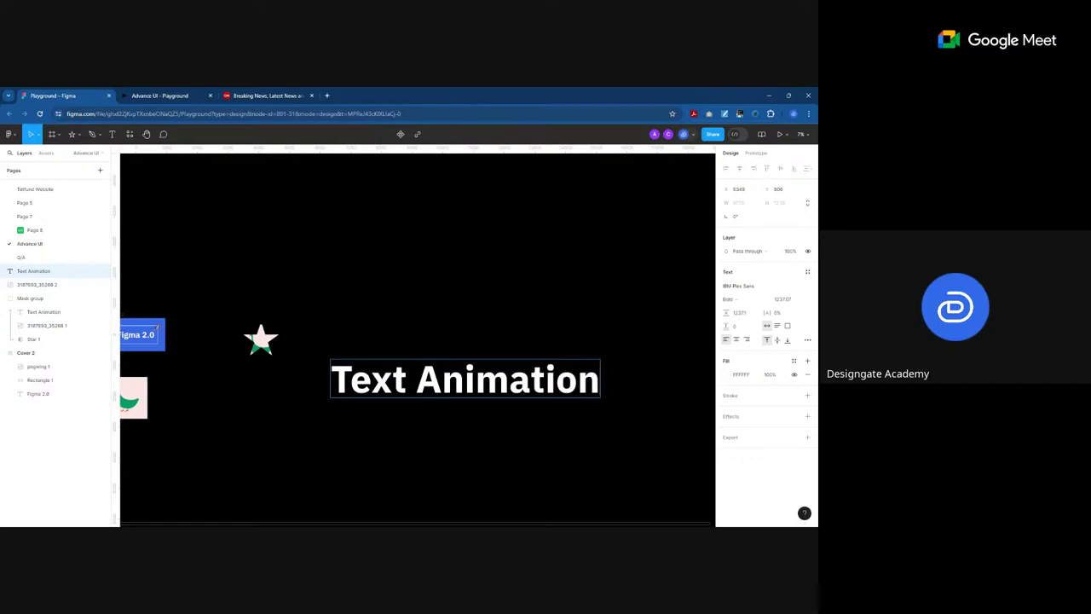
key("Escape")
scroll(460, 460, "up", 2)
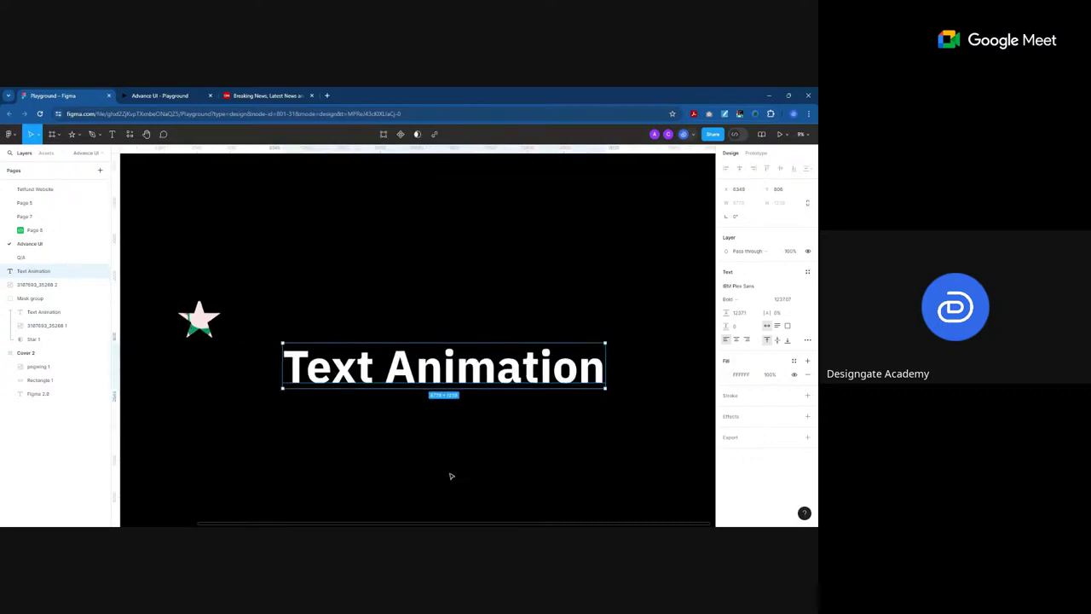
left_click_drag(429, 371, 426, 351)
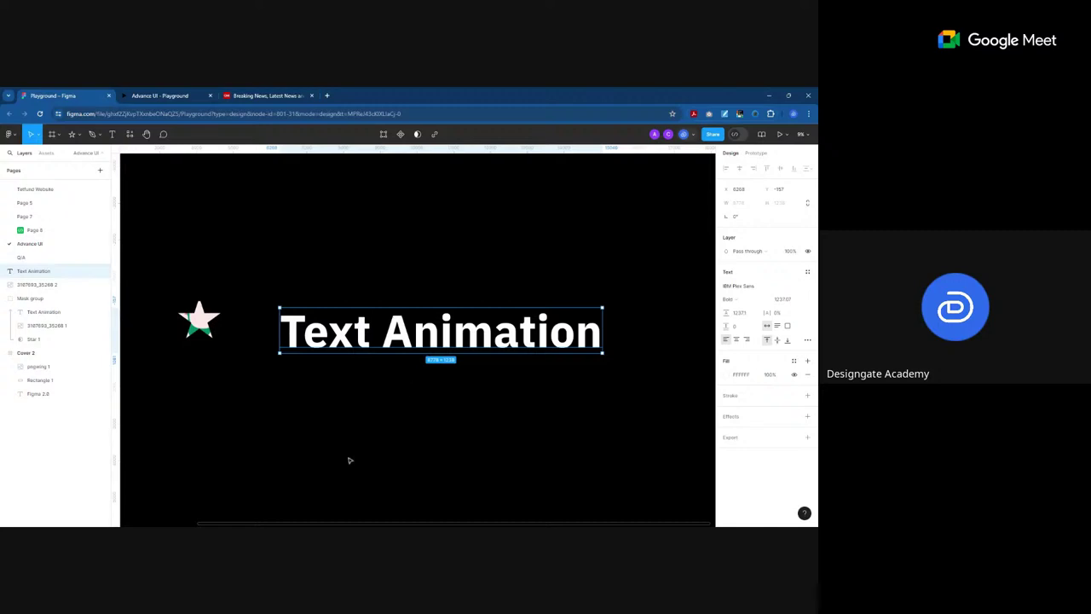
Step: Draw a circle with the Ellipse tool over the letter T of the heading
left_click(78, 135)
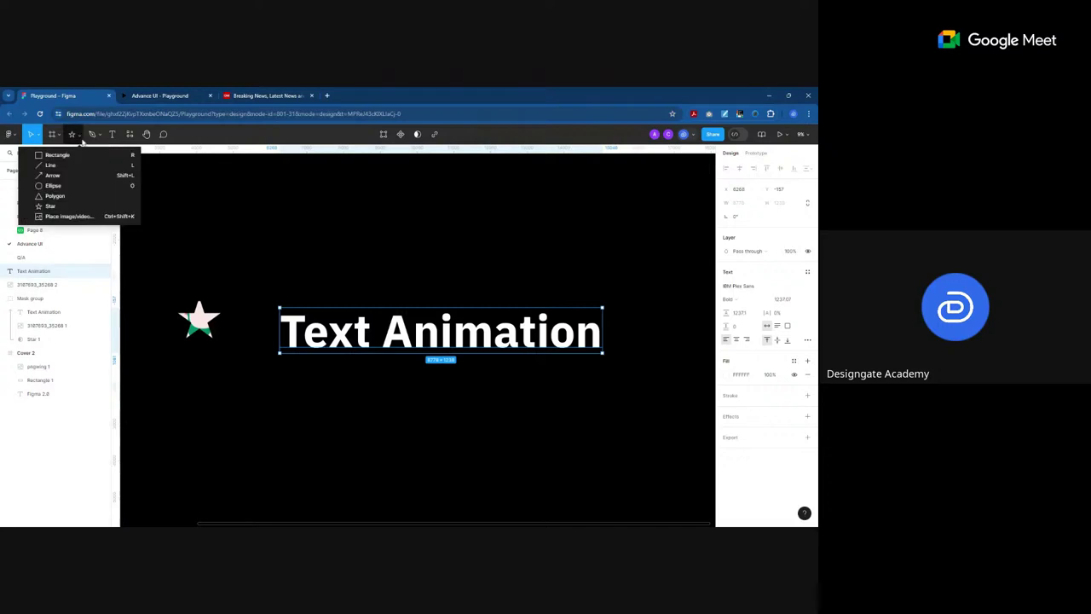
left_click(60, 186)
scroll(289, 341, "up", 2)
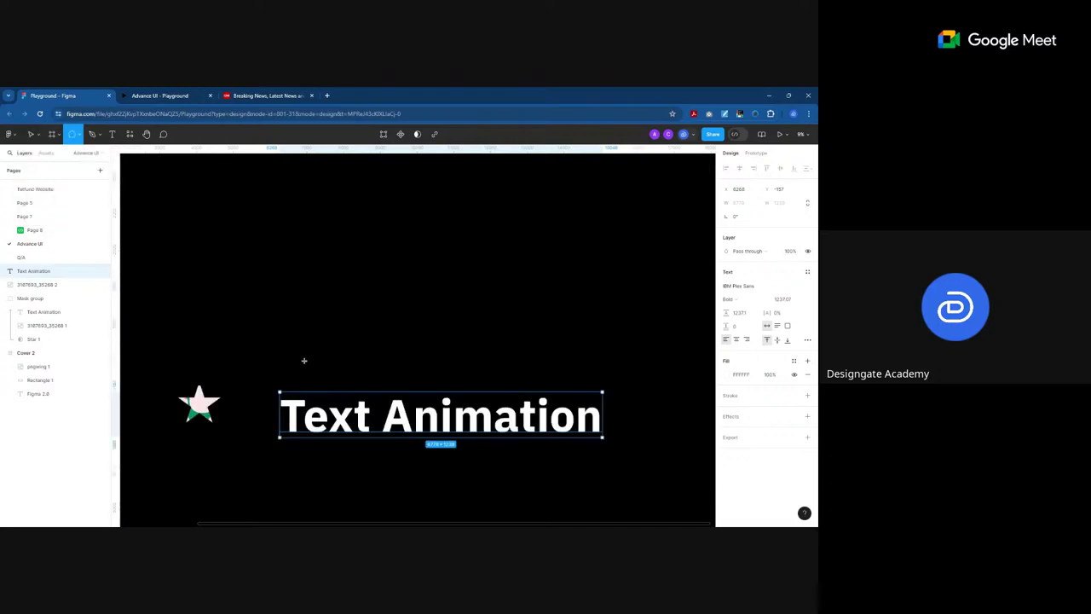
scroll(305, 360, "down", 2)
scroll(293, 348, "up", 1)
scroll(293, 347, "down", 2)
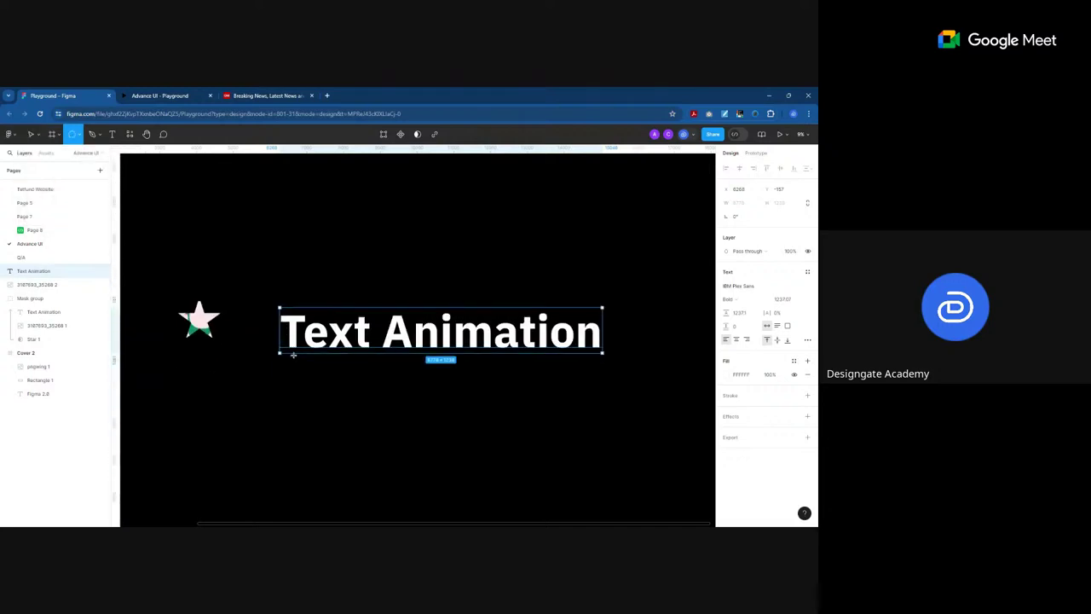
scroll(281, 358, "up", 3)
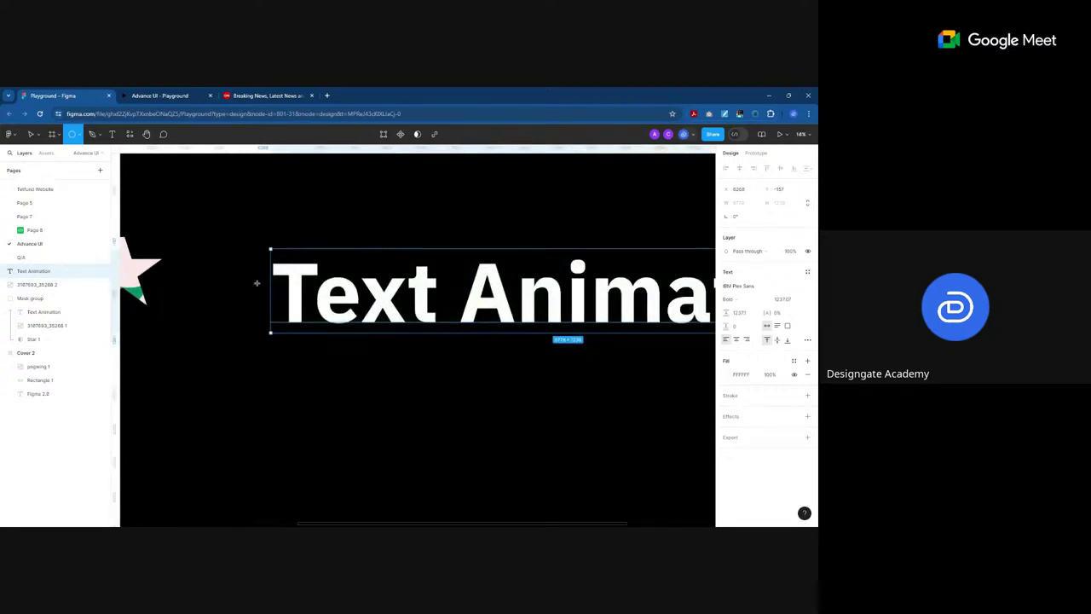
left_click_drag(242, 249, 333, 339)
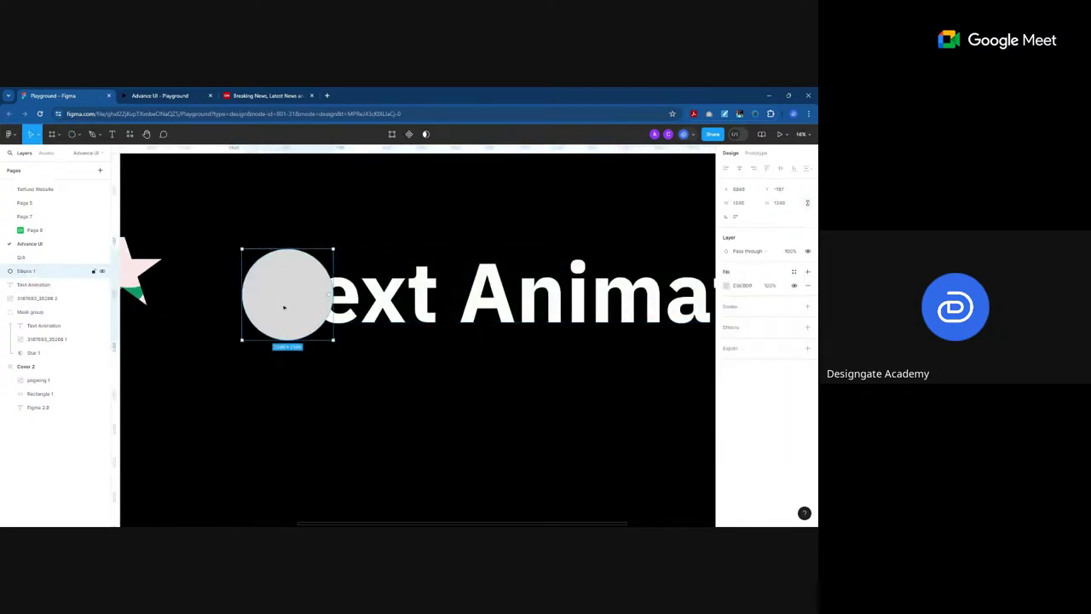
Step: Place the circle below the heading in Layers and use it as a mask
left_click_drag(28, 271, 40, 290)
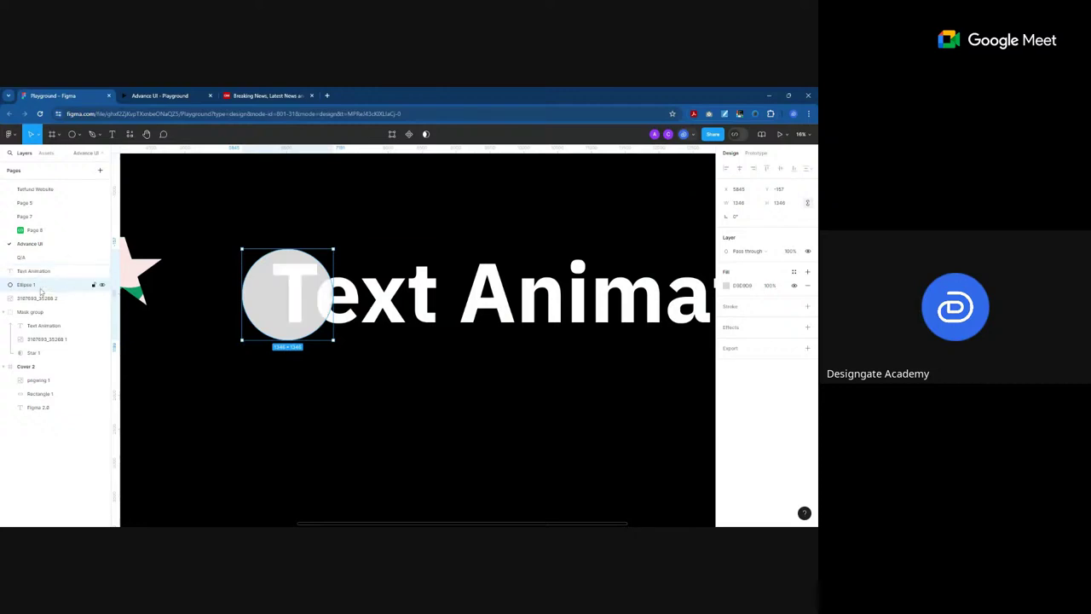
left_click(383, 289, "shift")
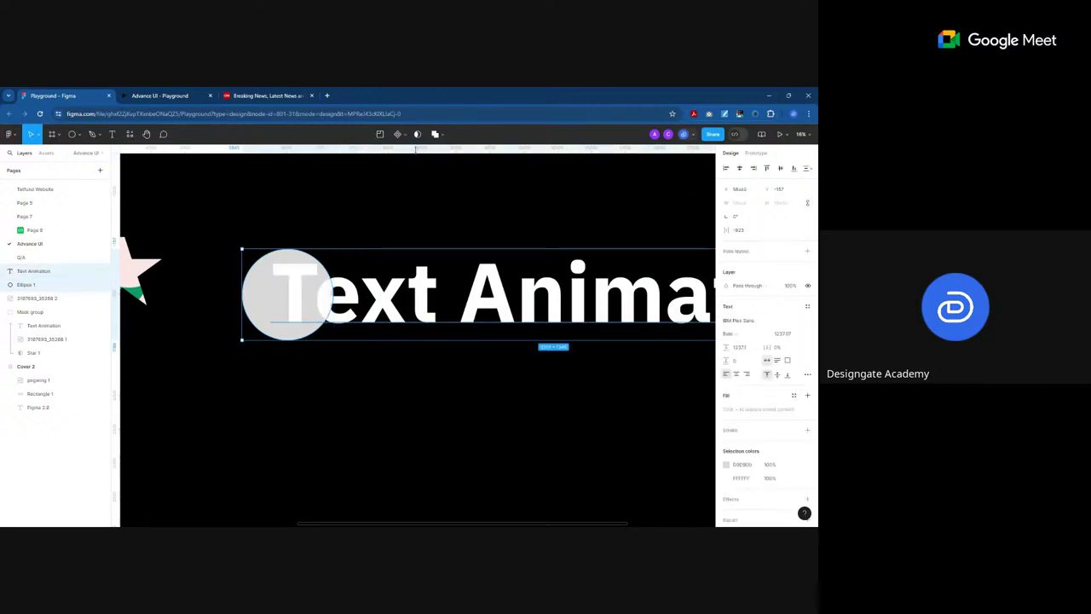
left_click(417, 134)
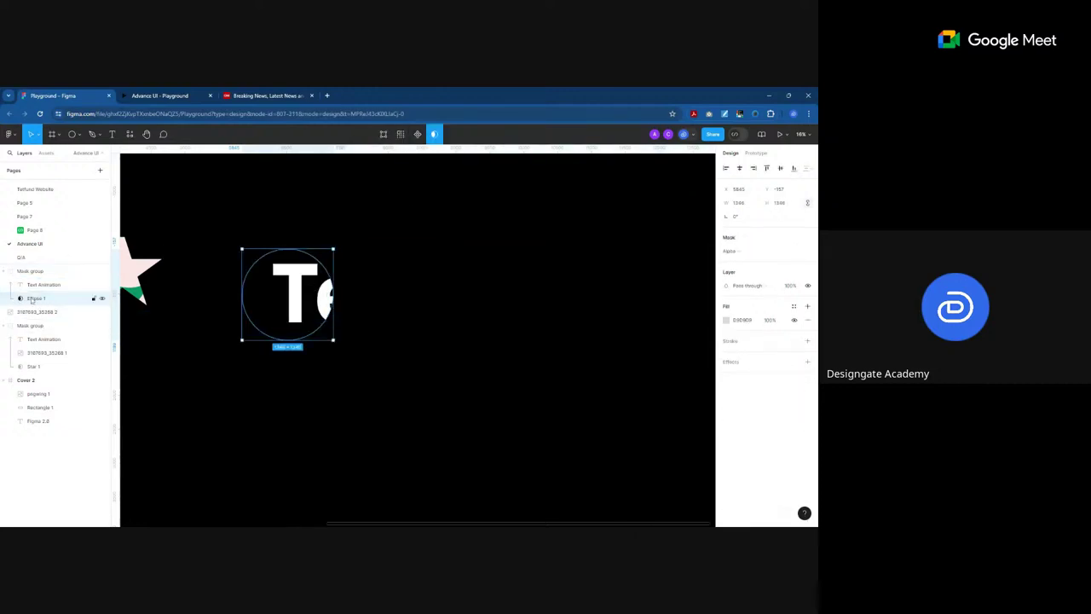
scroll(225, 354, "down", 5)
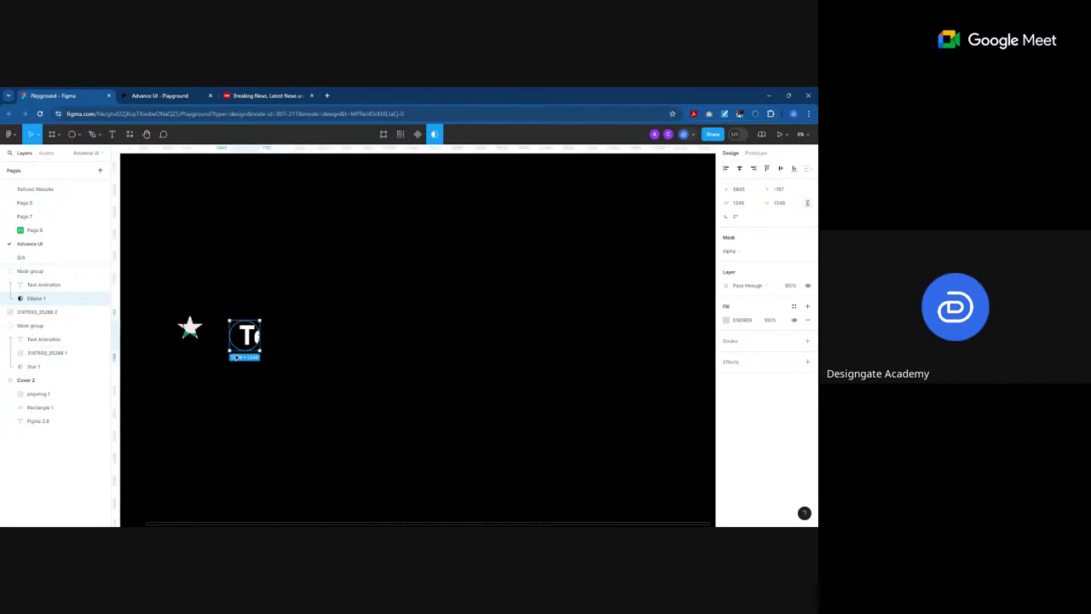
mouse_move(246, 345)
left_mouse_down()
mouse_move(459, 351)
mouse_move(230, 349)
mouse_move(404, 349)
mouse_move(242, 350)
mouse_move(259, 354)
left_mouse_up()
Step: Ungroup the mask and re-mask so the heading, below Ellipse 1, clips the circle
key("ctrl+shift+g")
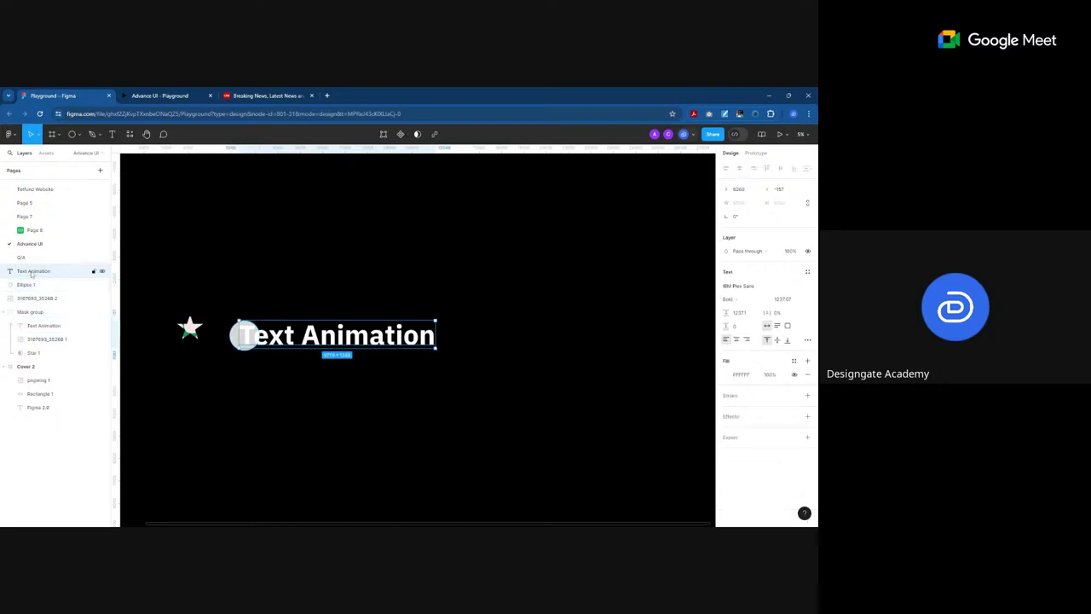
left_click_drag(38, 274, 36, 291)
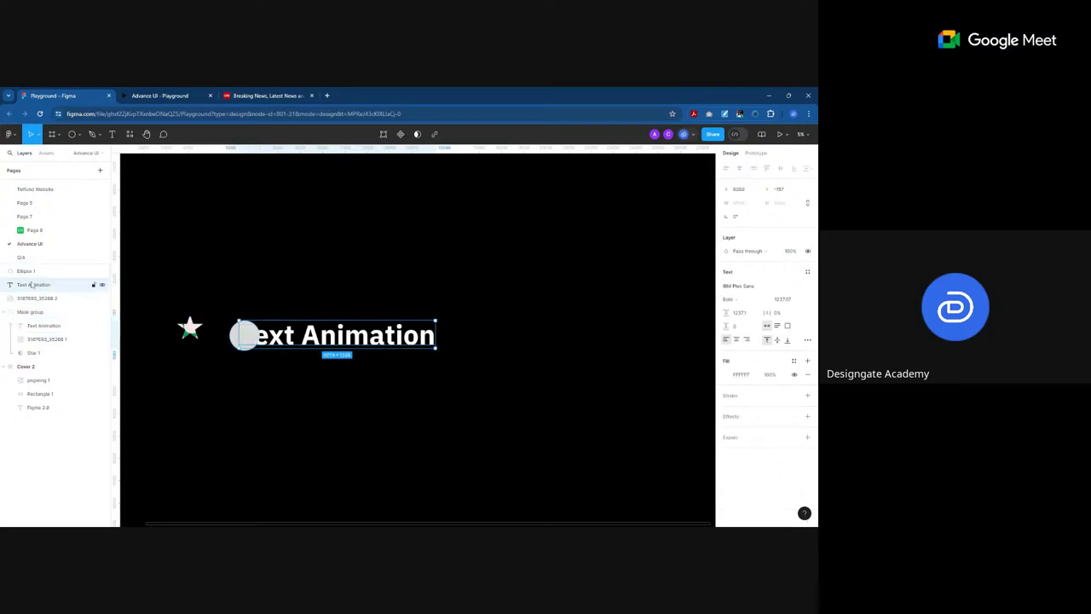
left_click(31, 271, "shift")
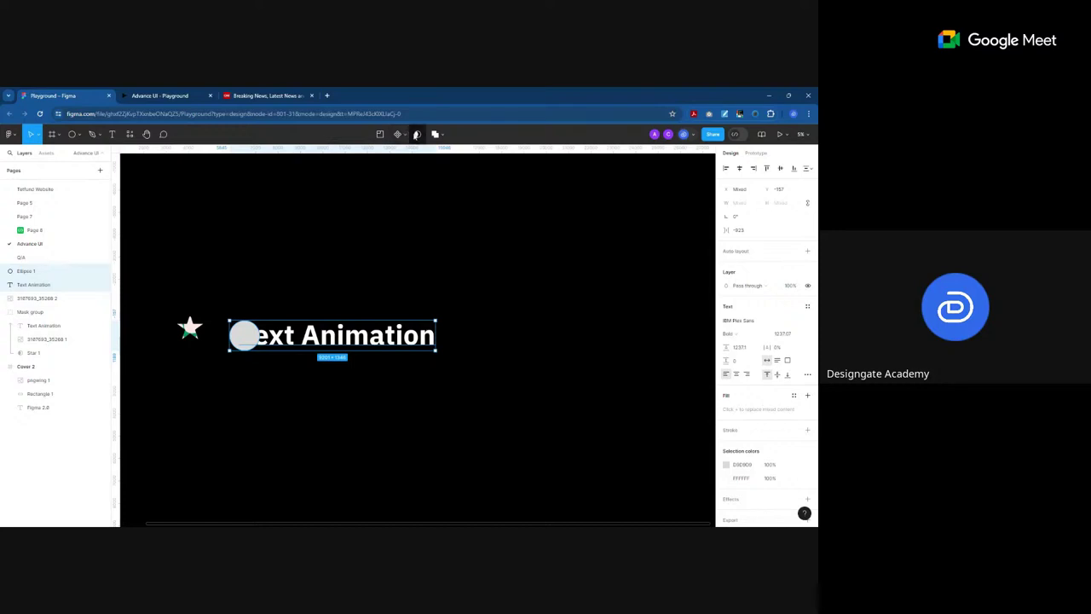
left_click(417, 134)
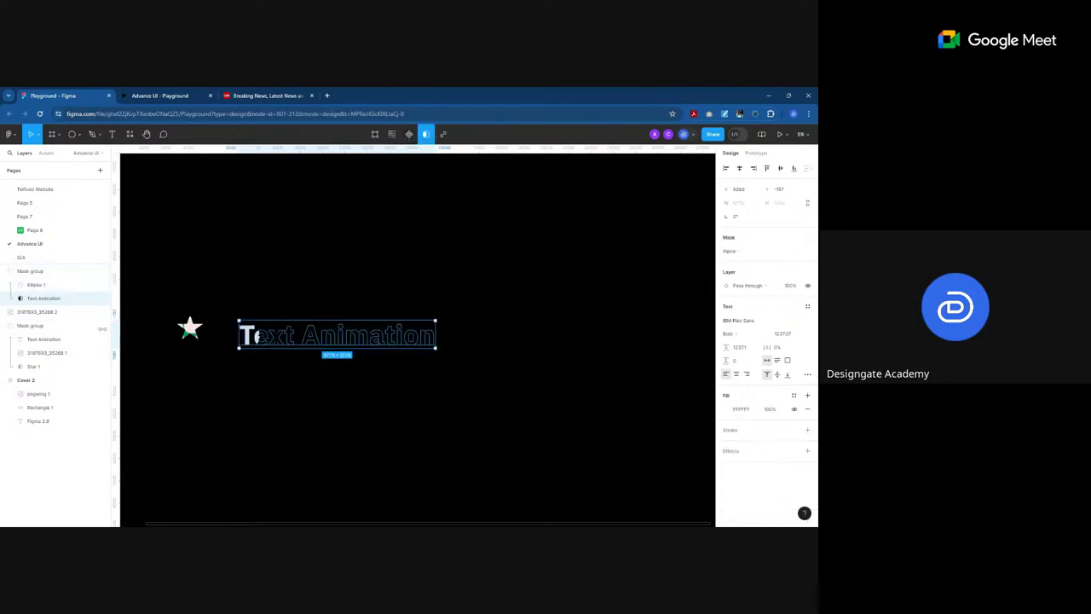
Step: Slide Ellipse 1 across the heading until only the letters 'xt' show
left_click(36, 284)
mouse_move(253, 344)
left_mouse_down()
mouse_move(480, 344)
mouse_move(254, 339)
mouse_move(463, 356)
mouse_move(257, 358)
left_mouse_up()
scroll(229, 364, "up", 3)
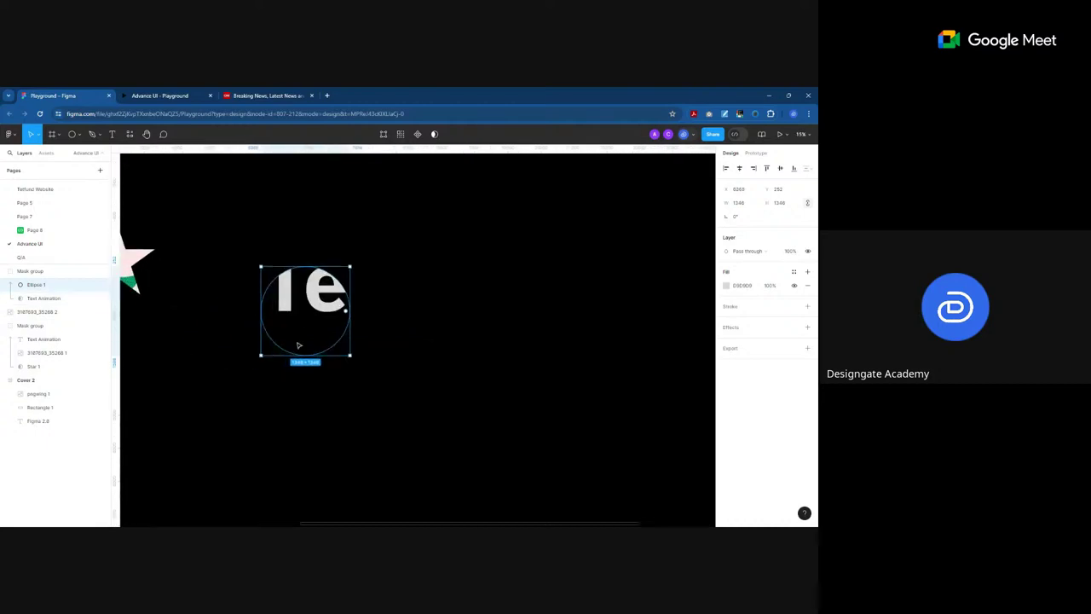
scroll(304, 336, "up", 5)
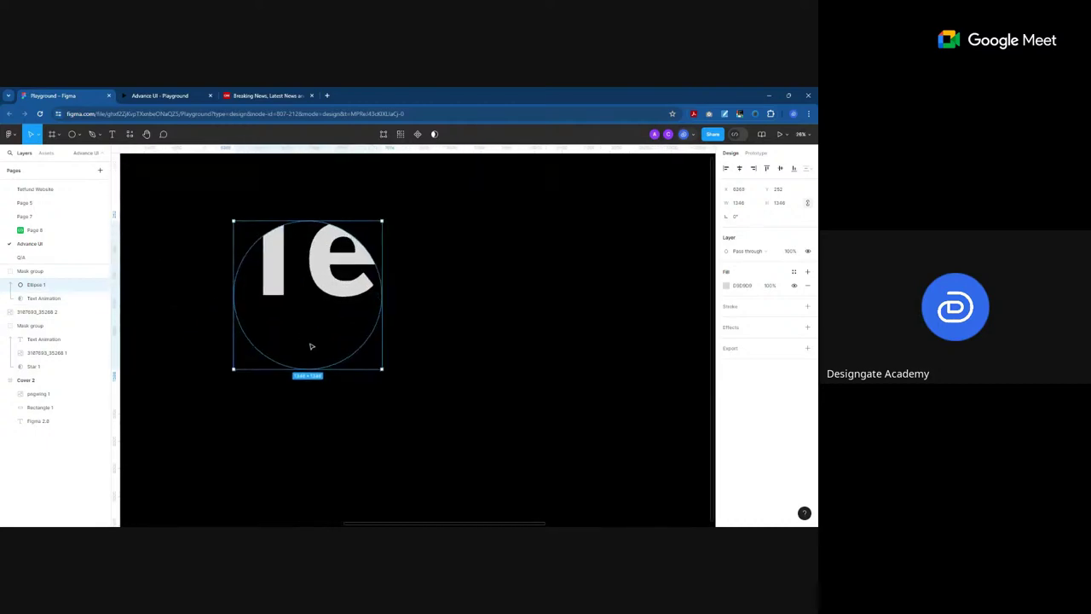
left_click_drag(286, 294, 452, 309)
scroll(256, 375, "down", 5)
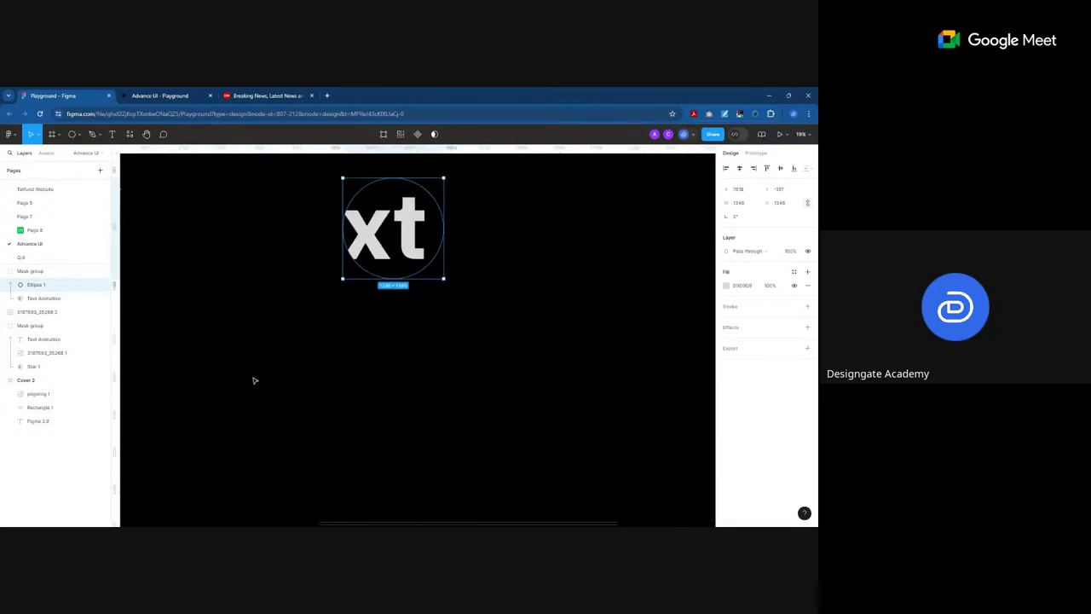
scroll(294, 342, "up", 5)
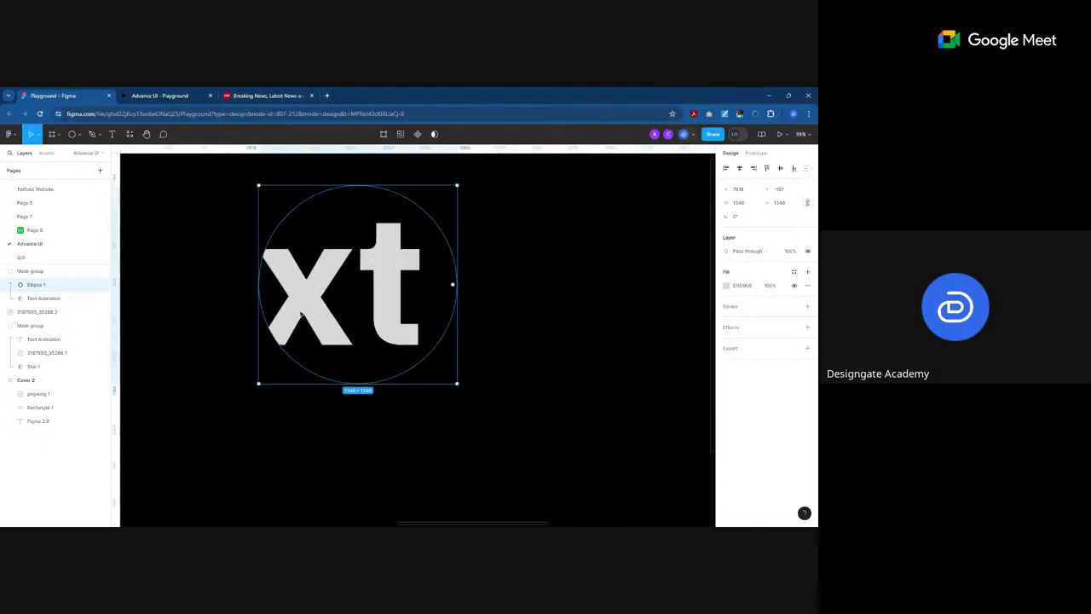
left_click_drag(358, 312, 328, 314)
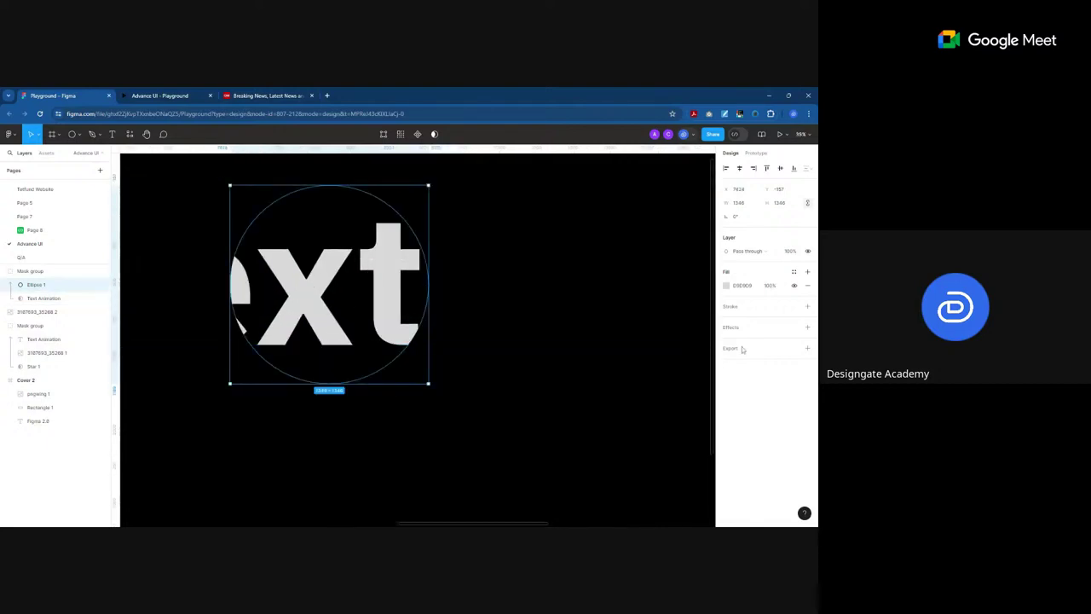
Step: Add an effect to Ellipse 1 and change it from Drop shadow to Layer blur
left_click(807, 328)
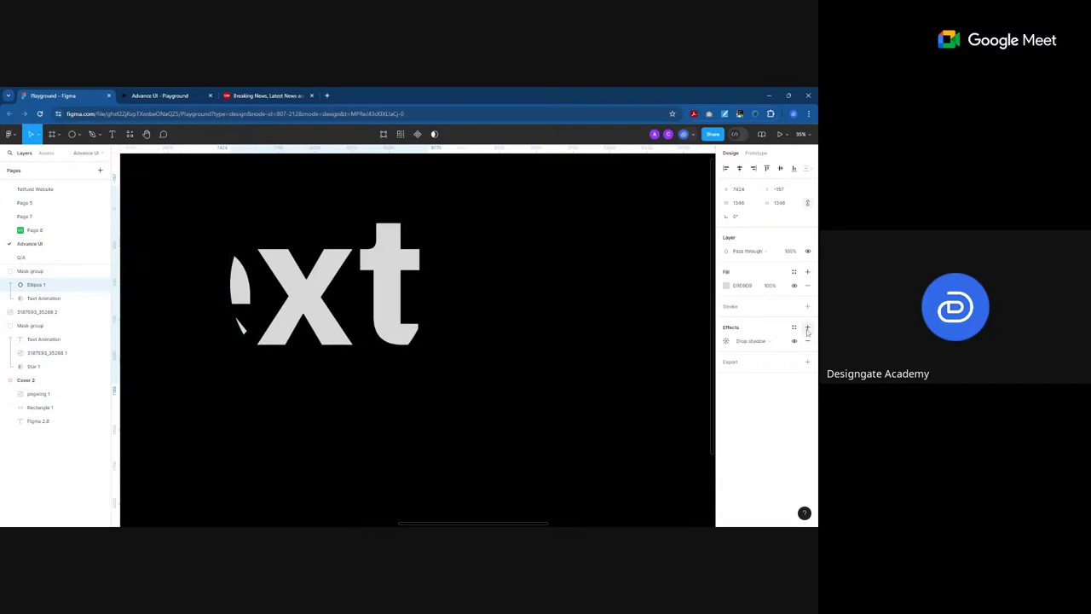
left_click(759, 342)
left_click(760, 341)
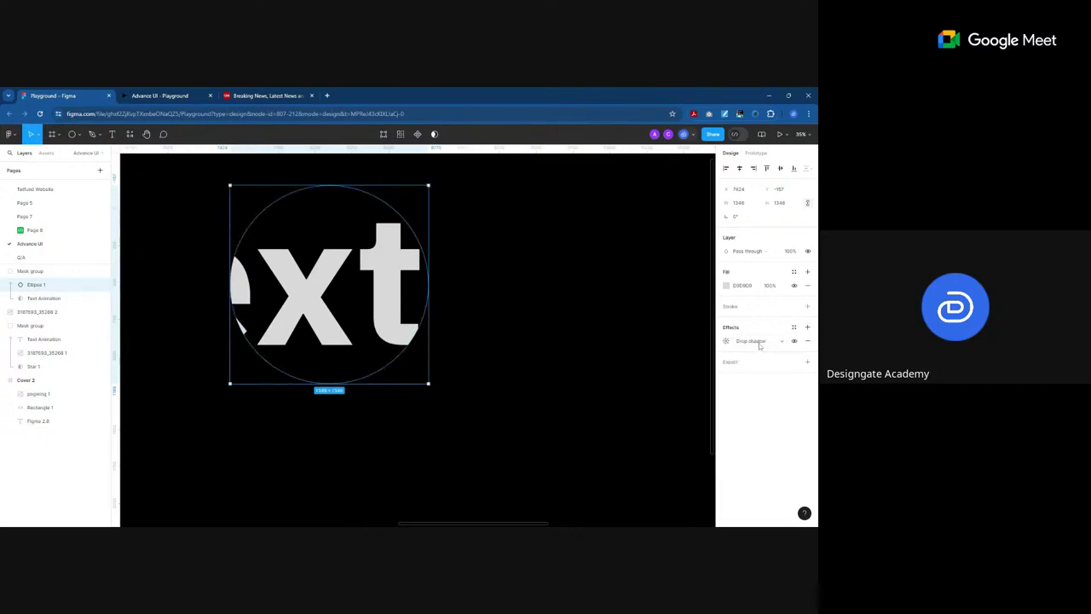
left_click(760, 342)
left_click(761, 355)
Step: Set the layer blur amount to 400
left_click(725, 343)
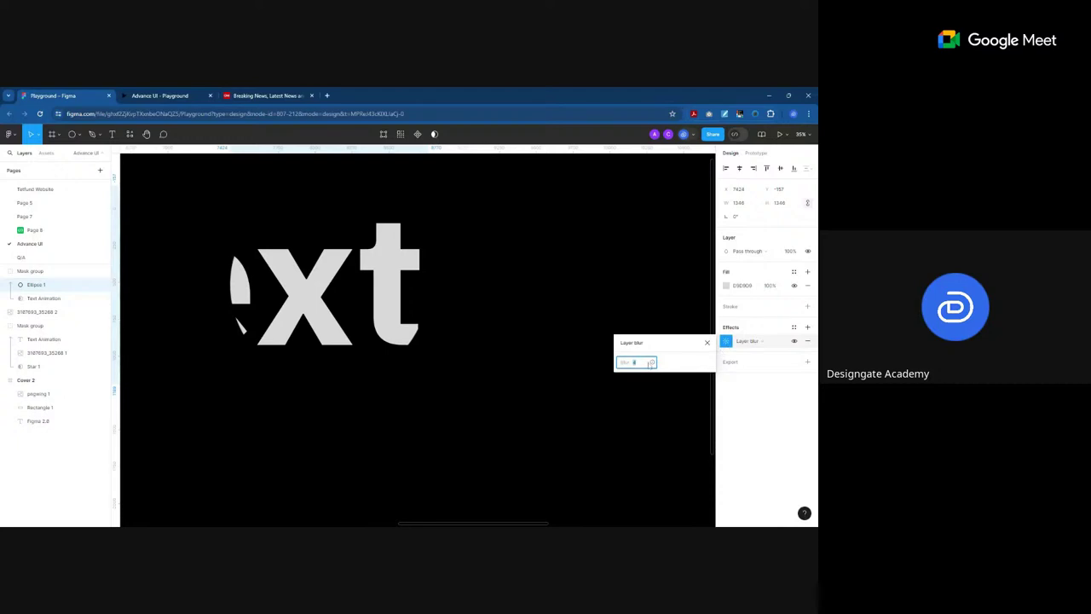
left_click(636, 363)
key("Return")
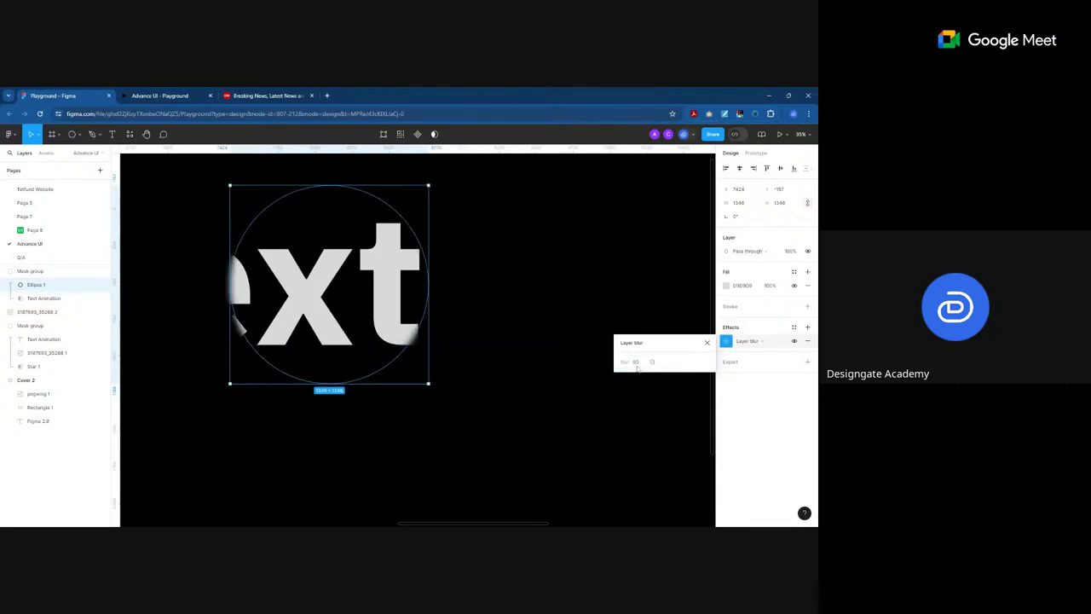
left_click(635, 363)
type("400")
key("Return")
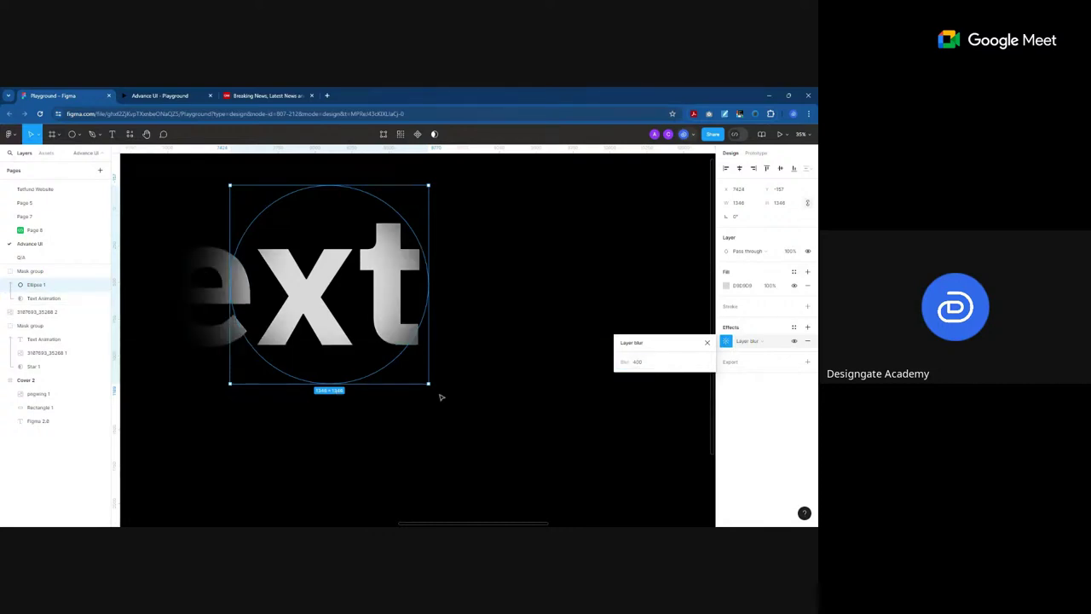
scroll(441, 397, "down", 5)
left_click(326, 412)
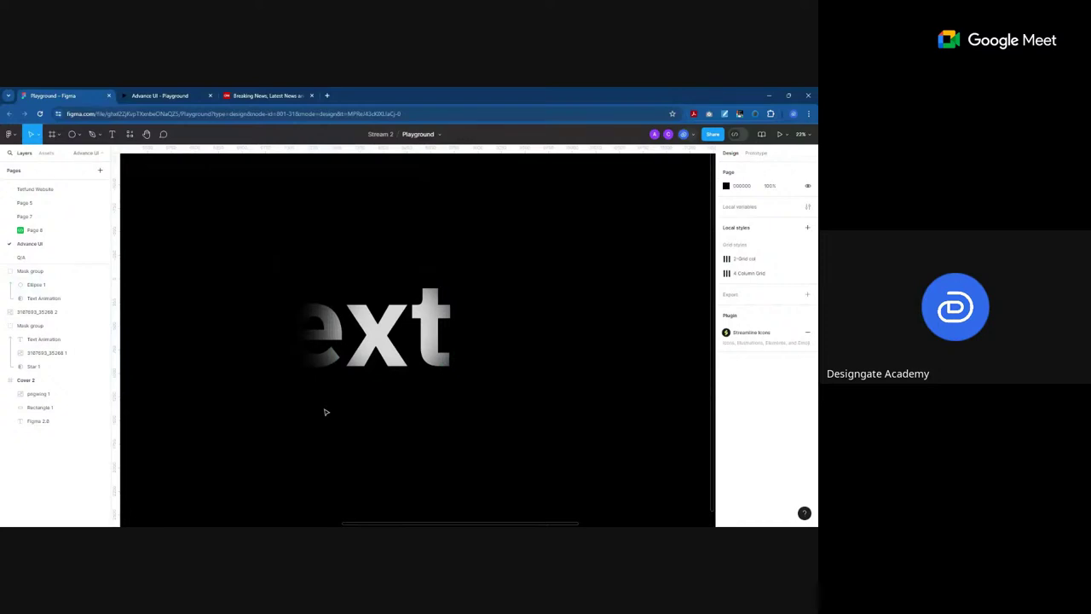
scroll(377, 409, "down", 6)
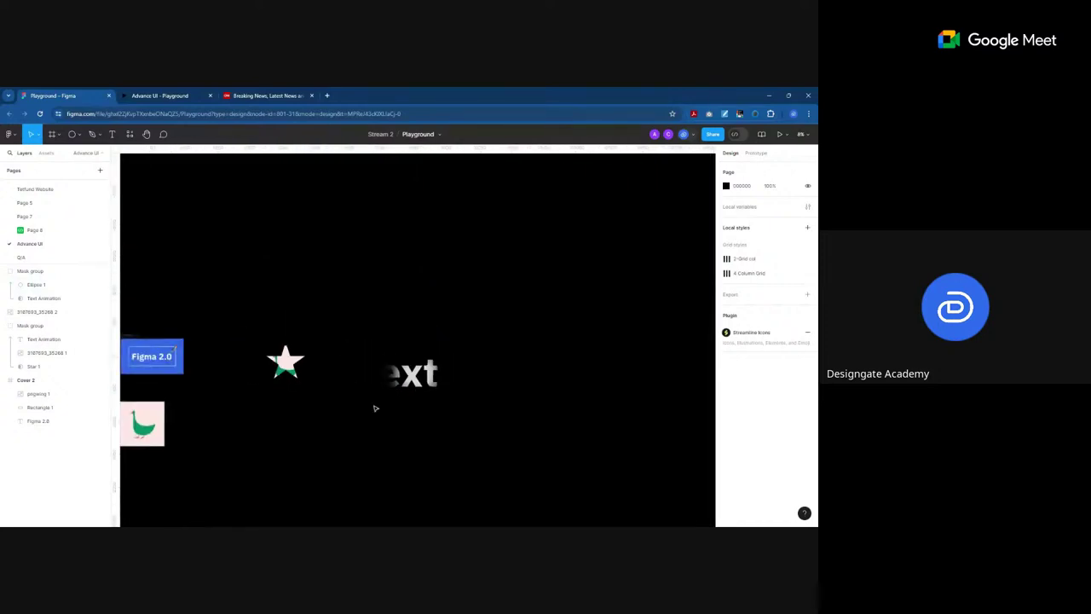
scroll(374, 408, "up", 2)
Step: Drag the blurred Ellipse 1 left to the start of the Text Animation heading
left_click(426, 373)
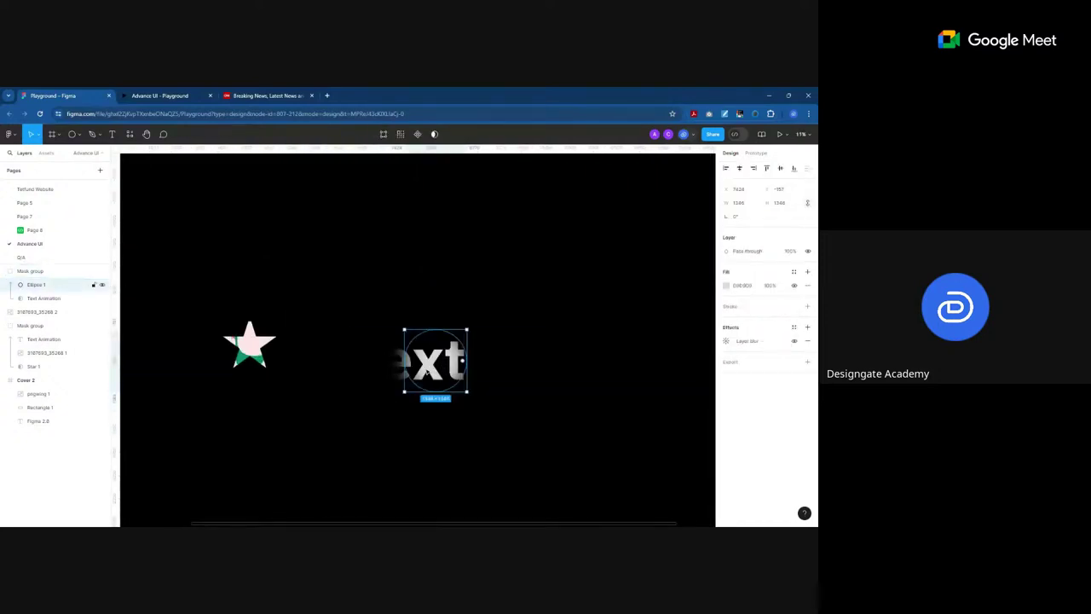
left_click_drag(430, 372, 397, 375)
scroll(311, 372, "down", 2)
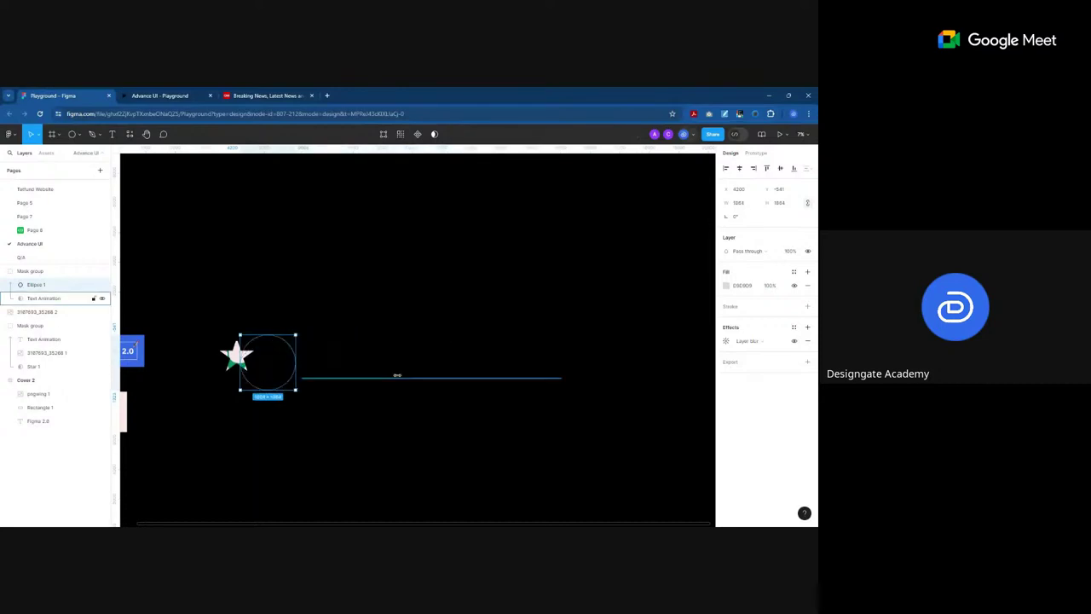
Step: Rename the mask group to 'Hide'
left_click(331, 367)
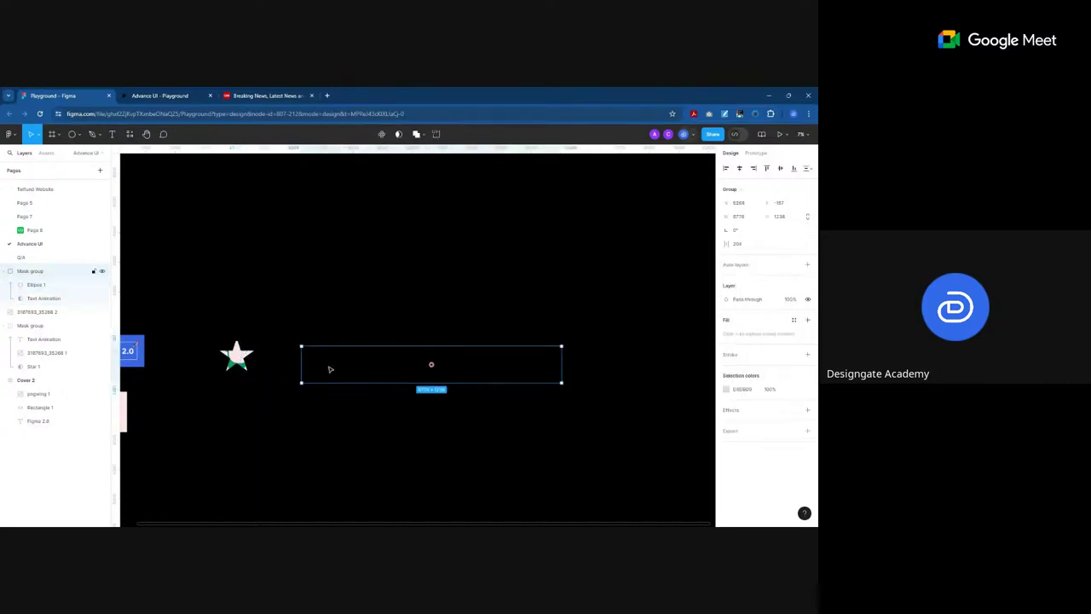
double_click(32, 271)
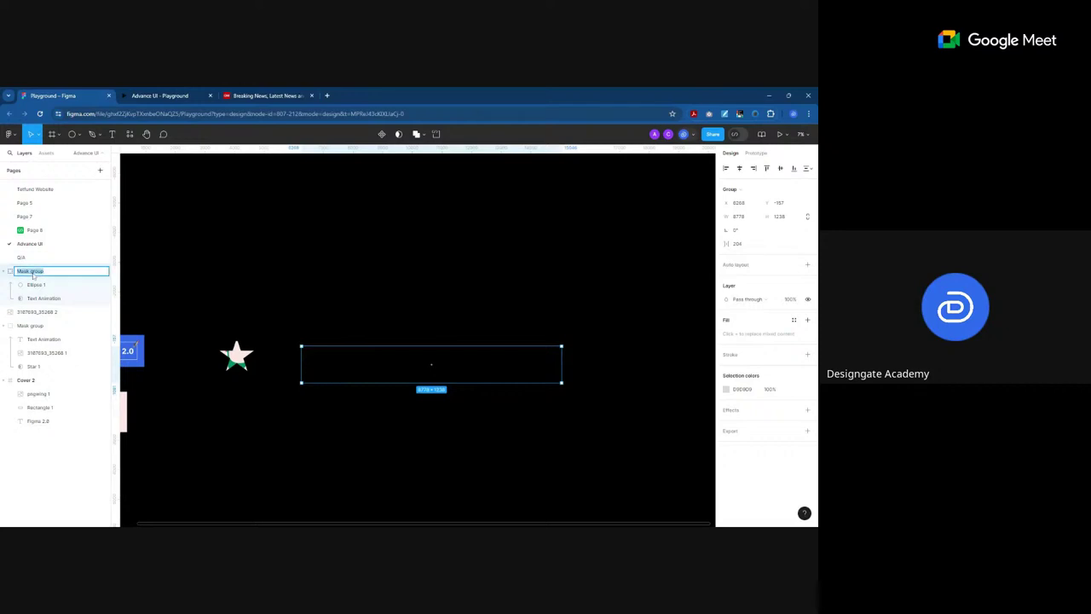
type("Hide")
key("Return")
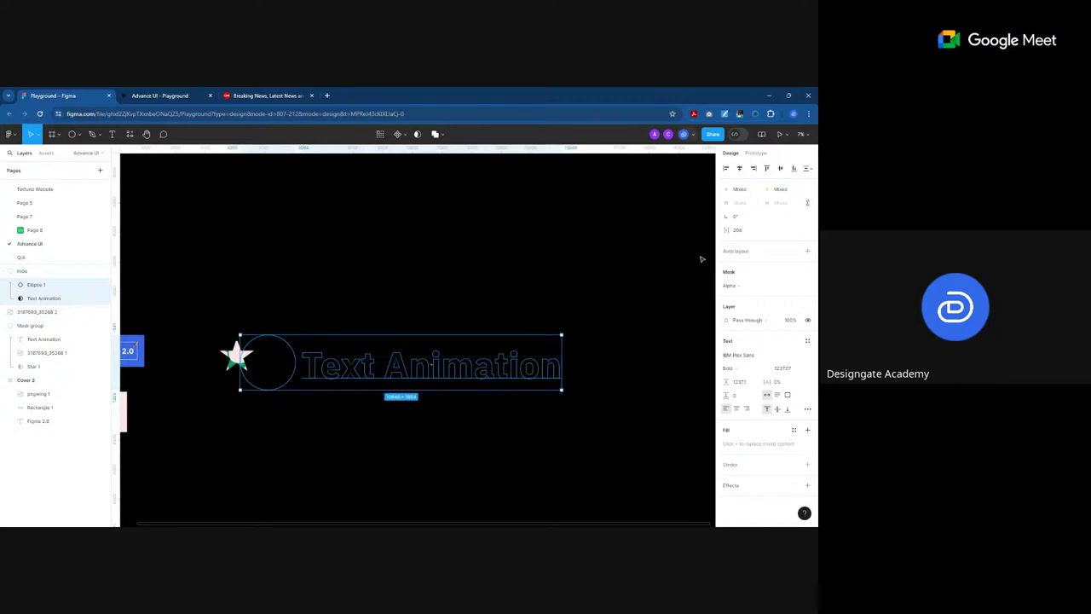
Step: Left-align the heading and circle, then reposition the Hide group on the canvas
left_click(726, 170)
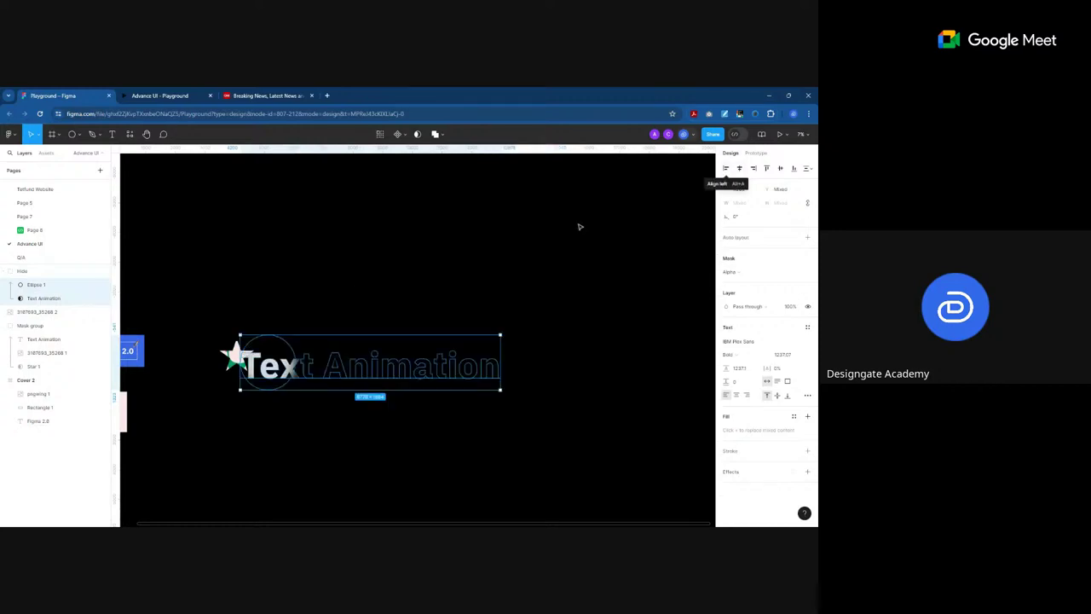
left_click_drag(324, 374, 487, 322)
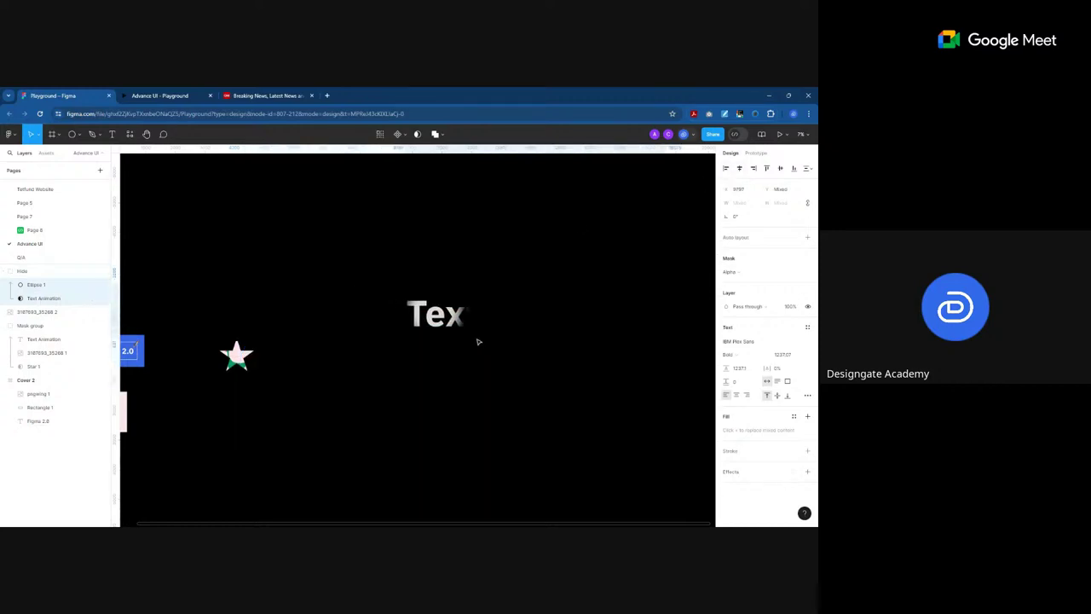
left_click_drag(567, 316, 509, 280)
left_click(409, 354)
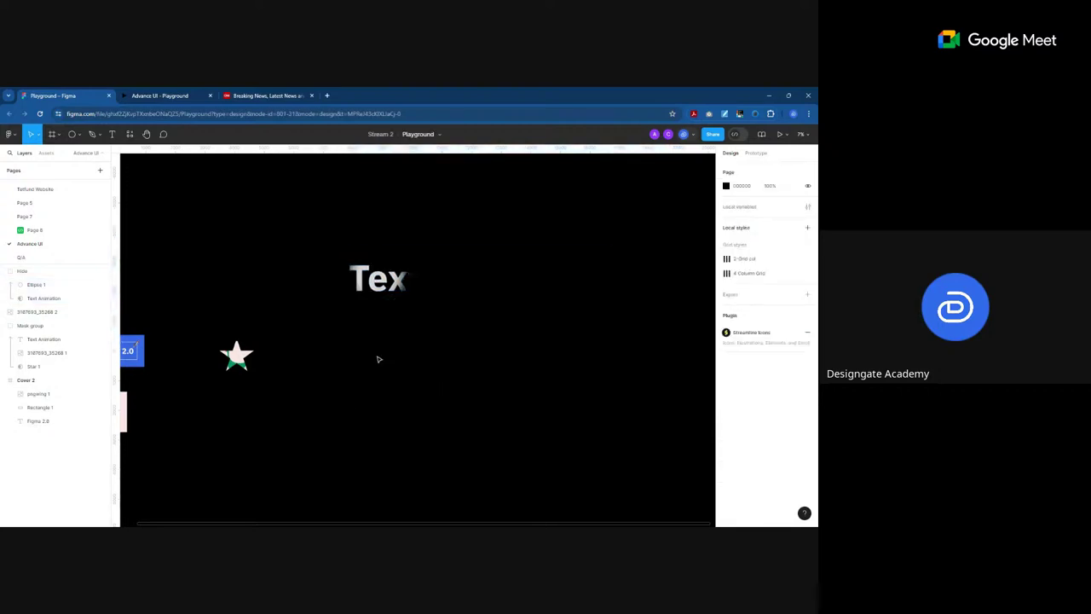
left_click(34, 271)
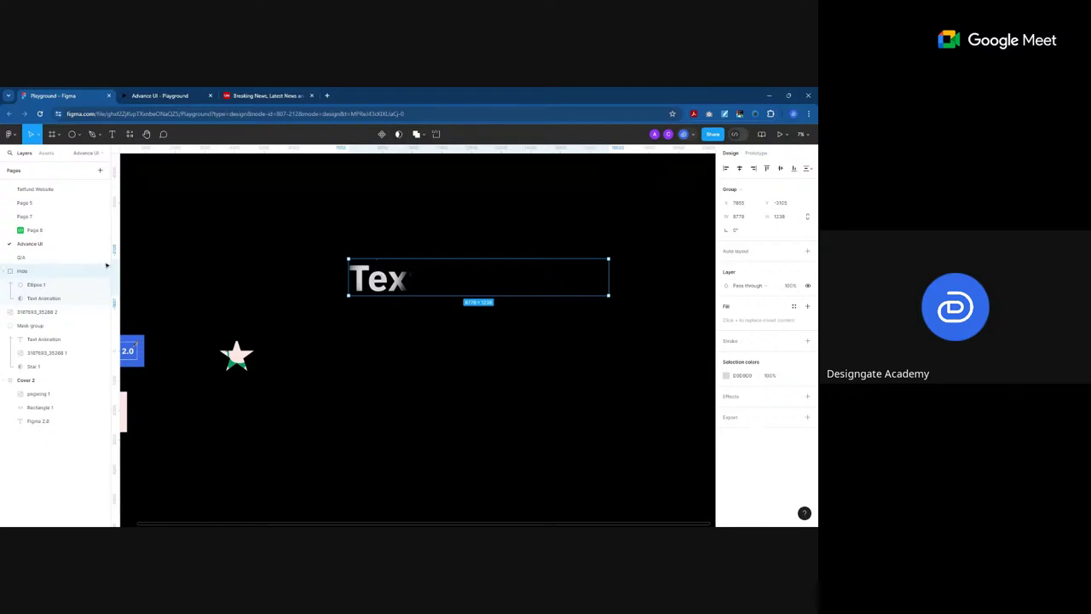
Step: Slide the blurred circle left so only the T shows
left_click(36, 284)
left_click_drag(367, 286, 312, 287)
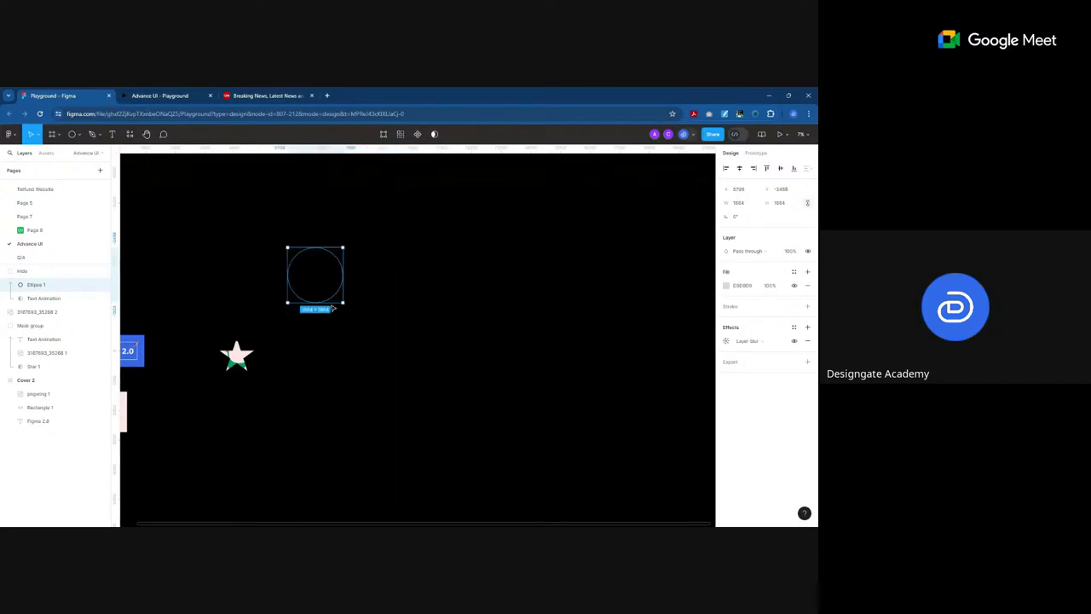
key("Escape")
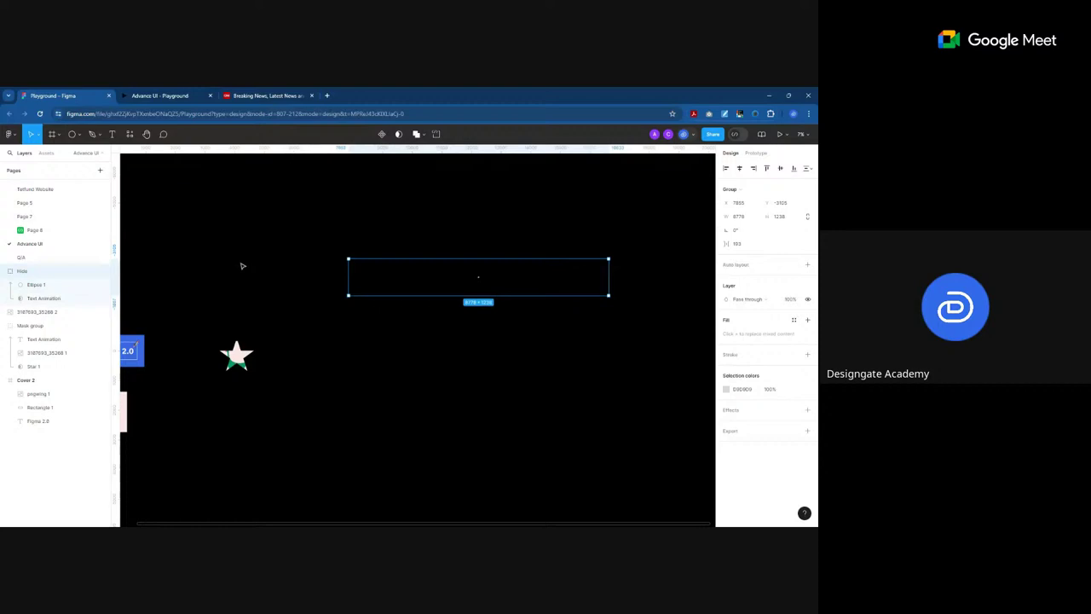
Step: Make Hide a component with a second variant whose ellipse stretches across the heading
left_click(380, 135)
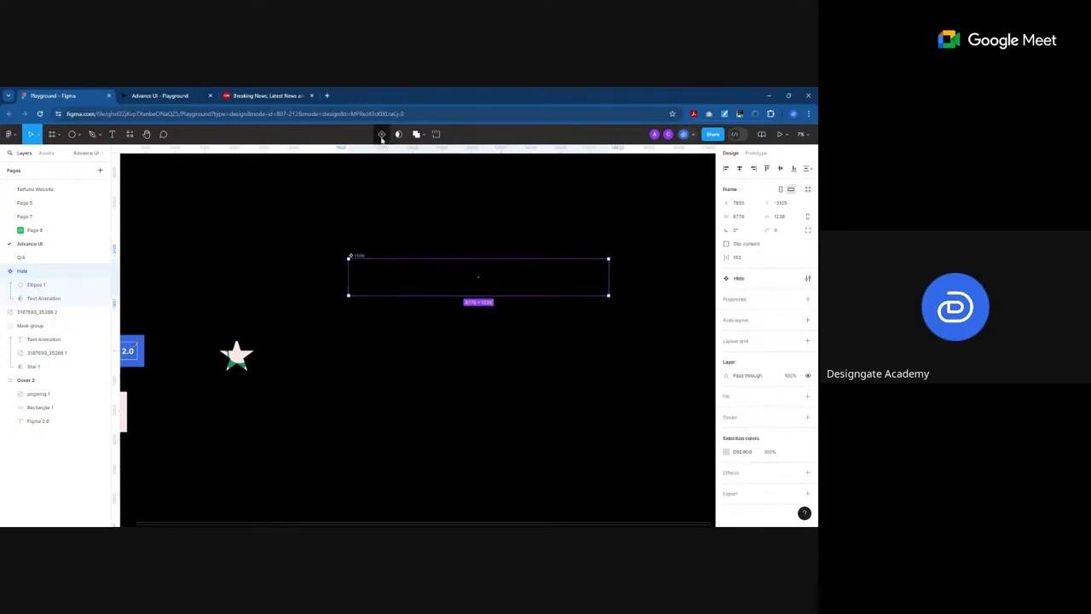
left_click(381, 135)
left_click(85, 297)
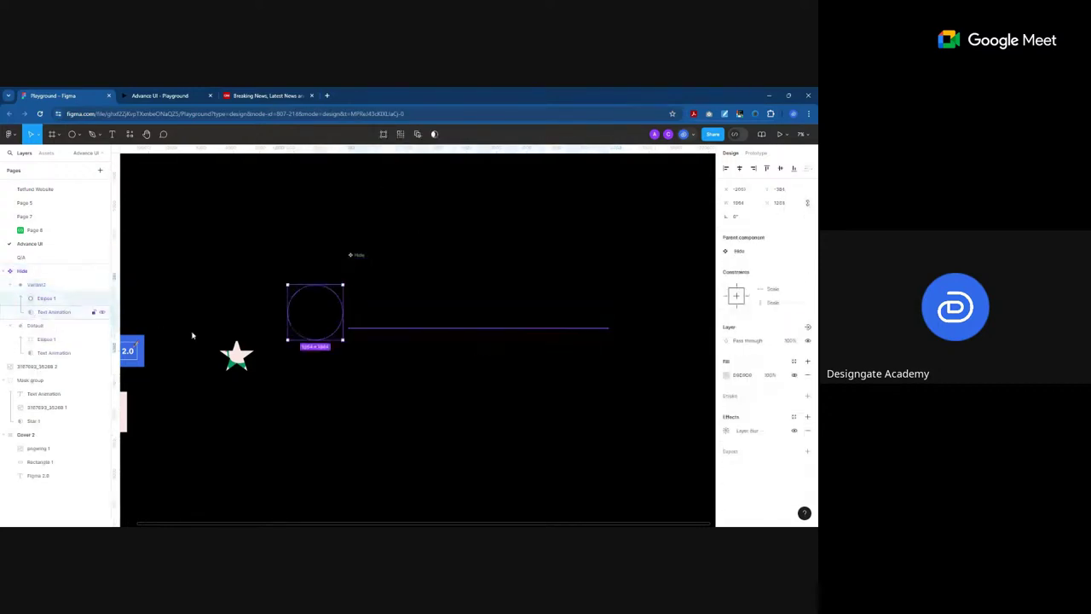
left_click_drag(339, 312, 663, 335)
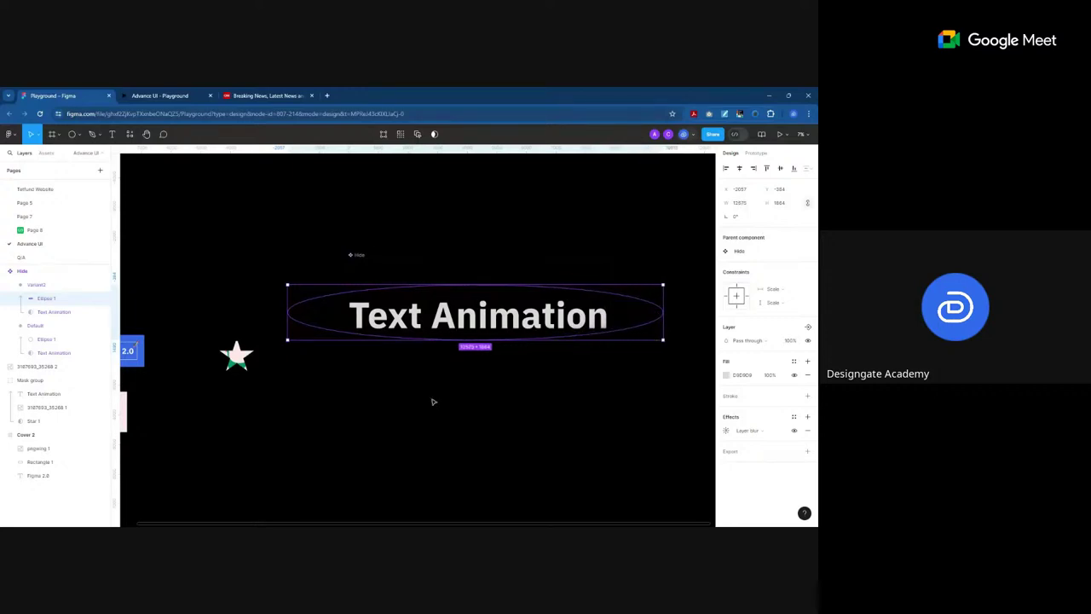
Step: Link the Default variant on click to Variant2 with a Smart animate transition
left_click(370, 350)
left_click(381, 278)
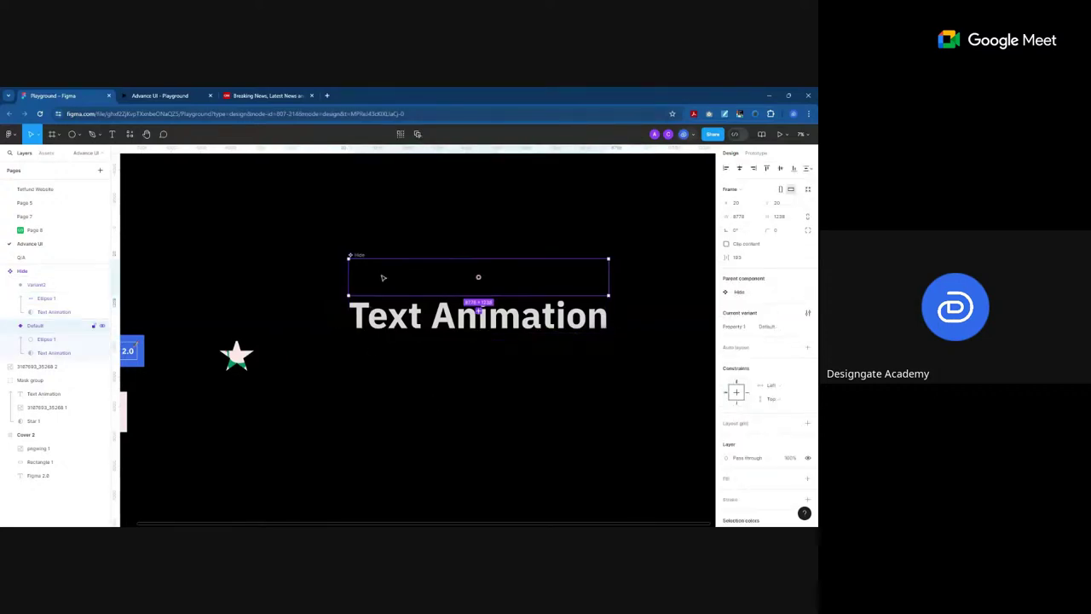
key("shift+e")
scroll(494, 307, "up", 5)
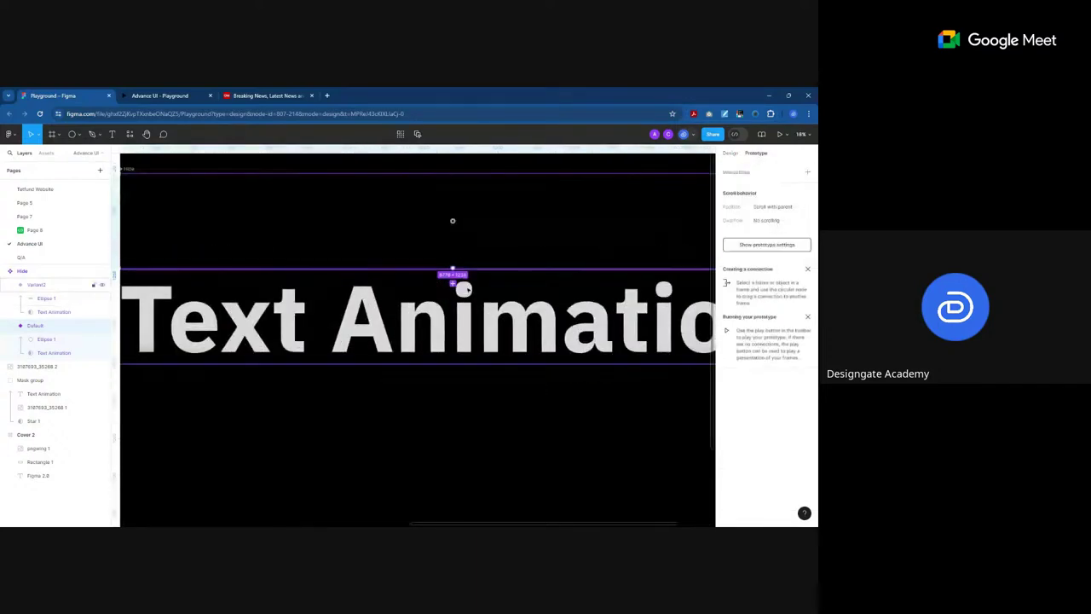
left_click_drag(467, 292, 465, 294)
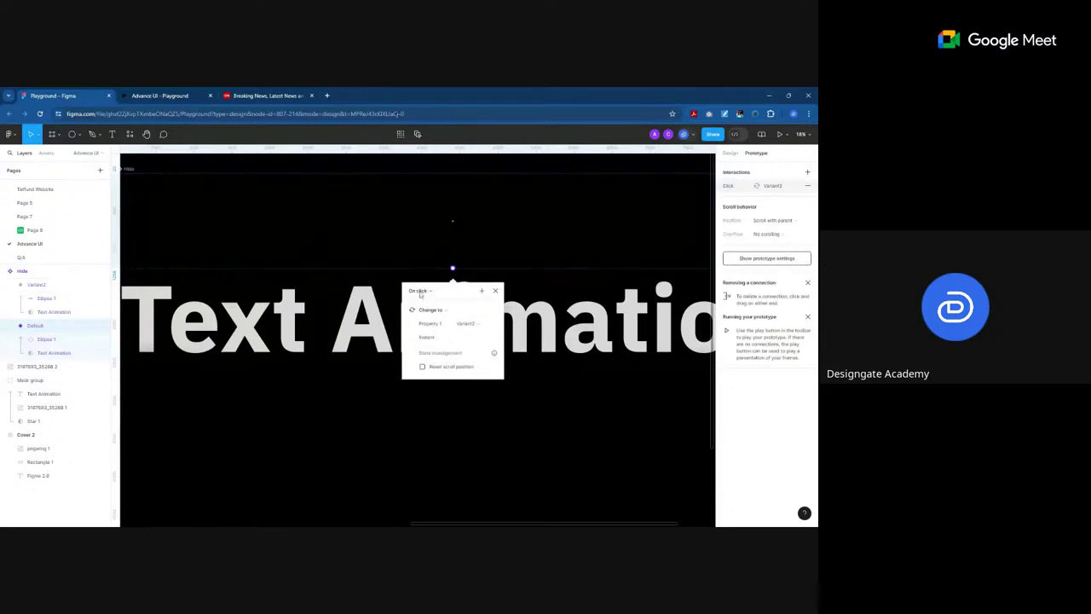
left_click(445, 344)
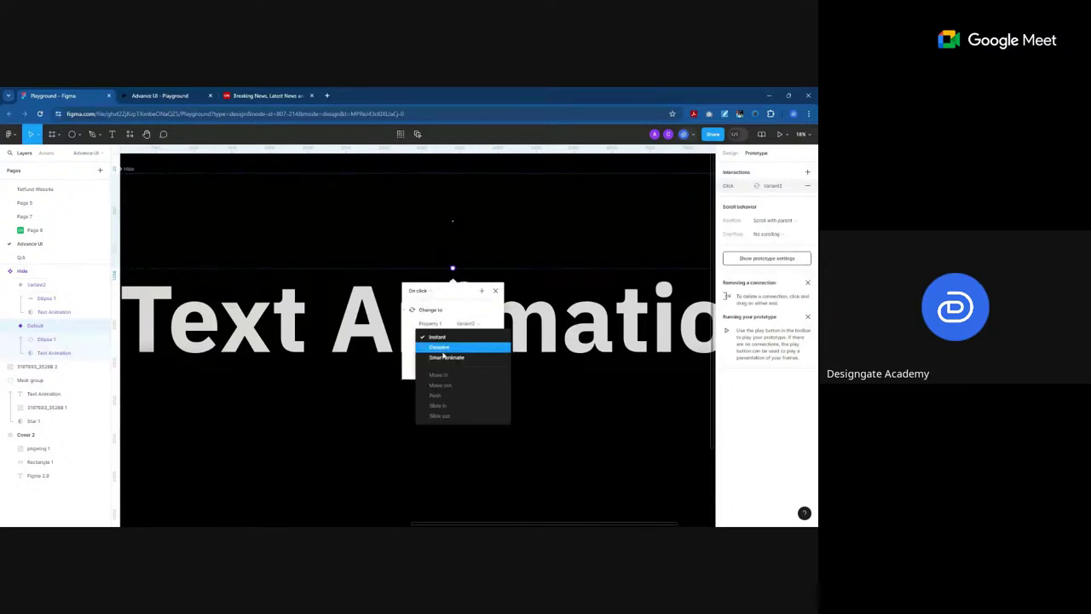
left_click(445, 357)
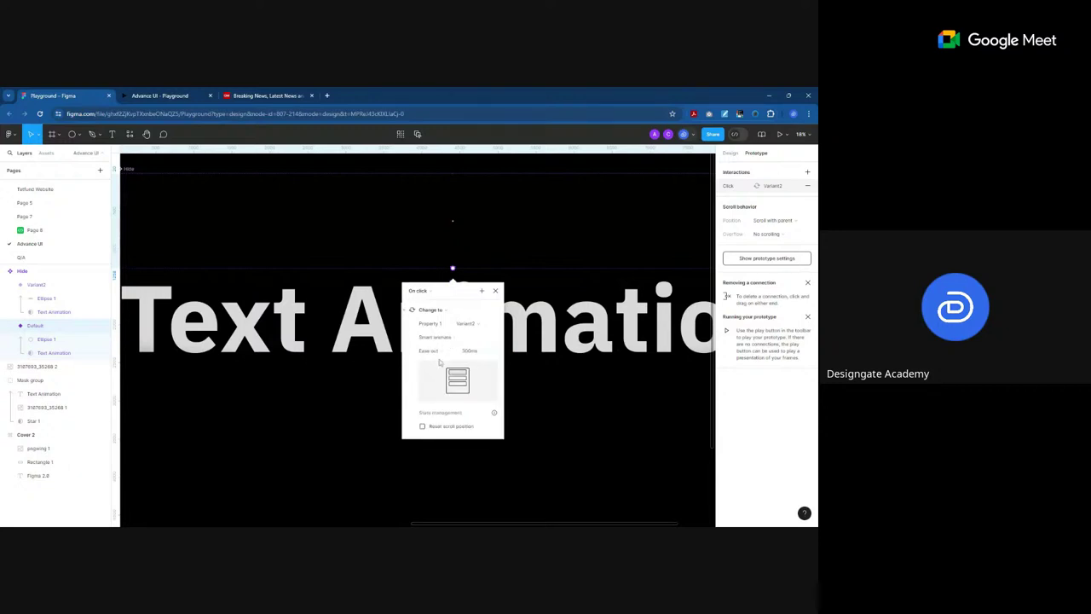
left_click(341, 351)
Step: Add auto layout to the Hide component set
scroll(375, 392, "down", 3)
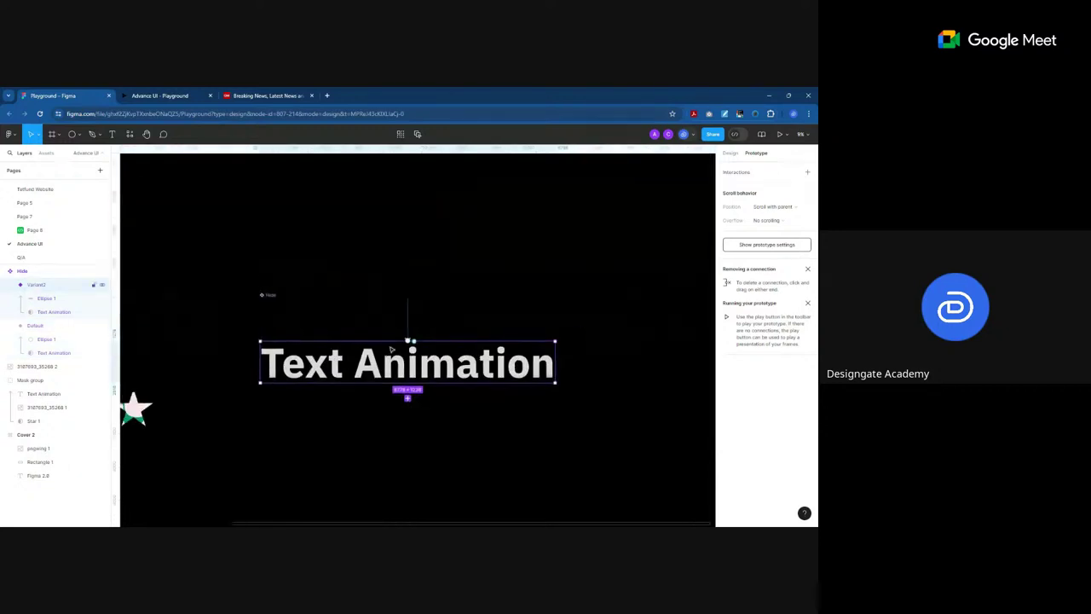
scroll(388, 357, "up", 2)
left_click(191, 267)
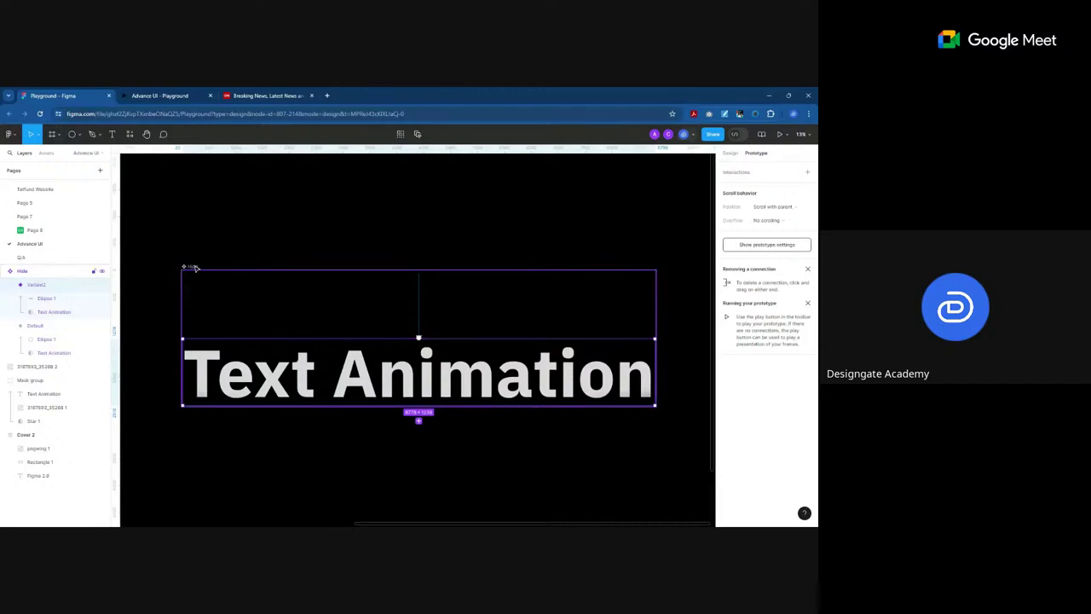
key("shift+a")
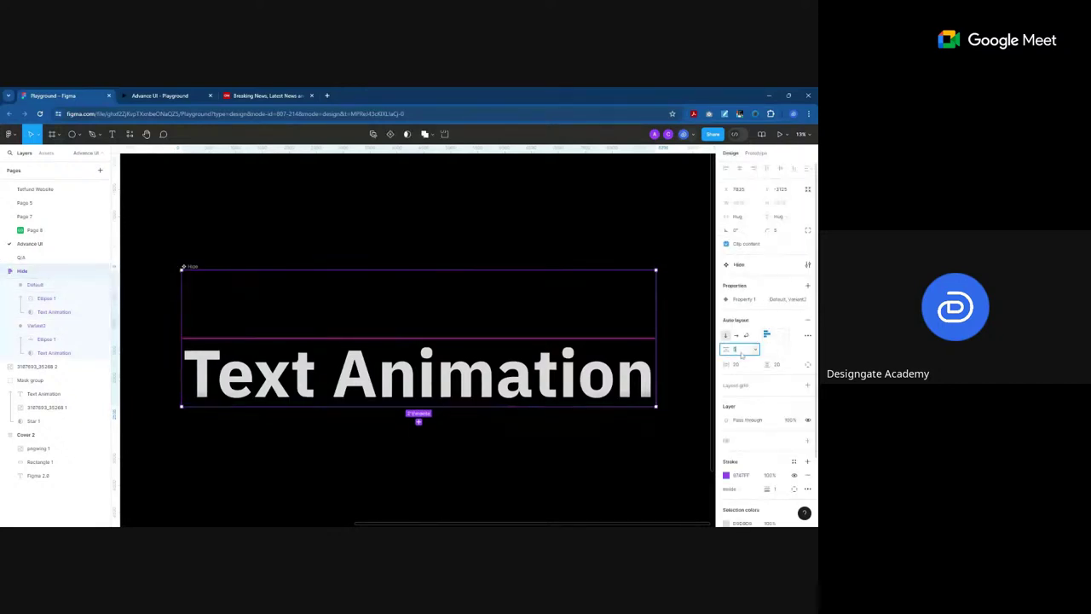
Step: Link Variant2 on click back to Default with Smart animate
left_click(324, 466)
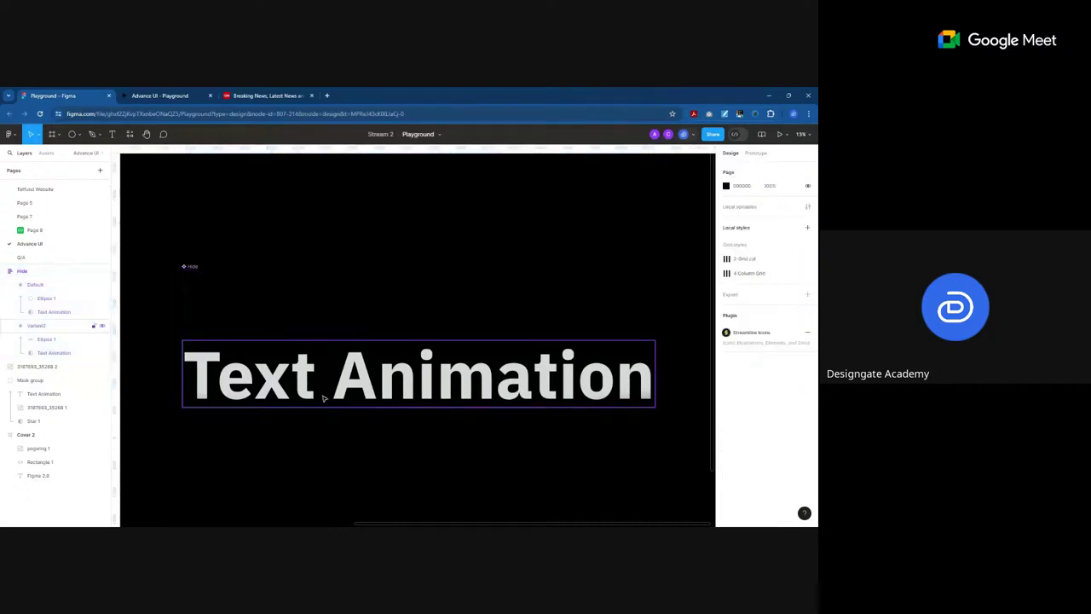
left_click(323, 397)
scroll(371, 329, "up", 3)
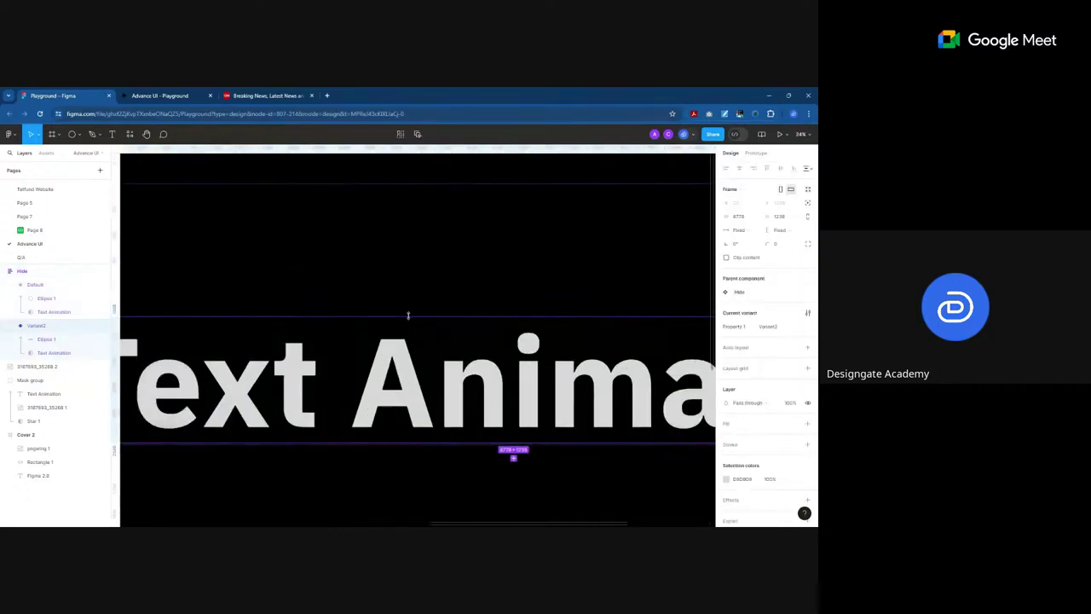
key("shift+e")
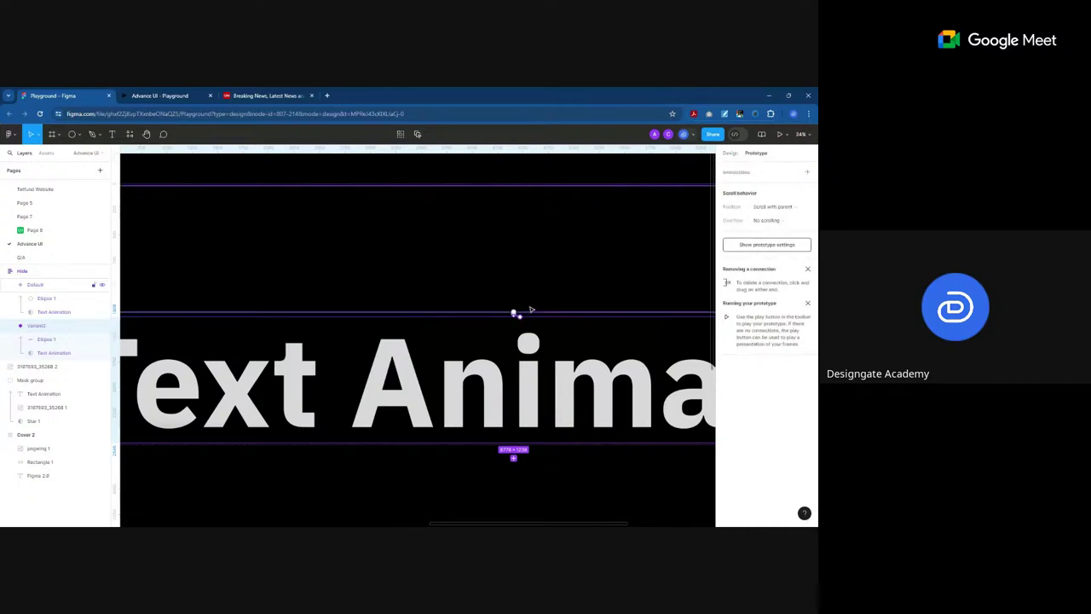
left_click(515, 313)
scroll(515, 313, "down", 5)
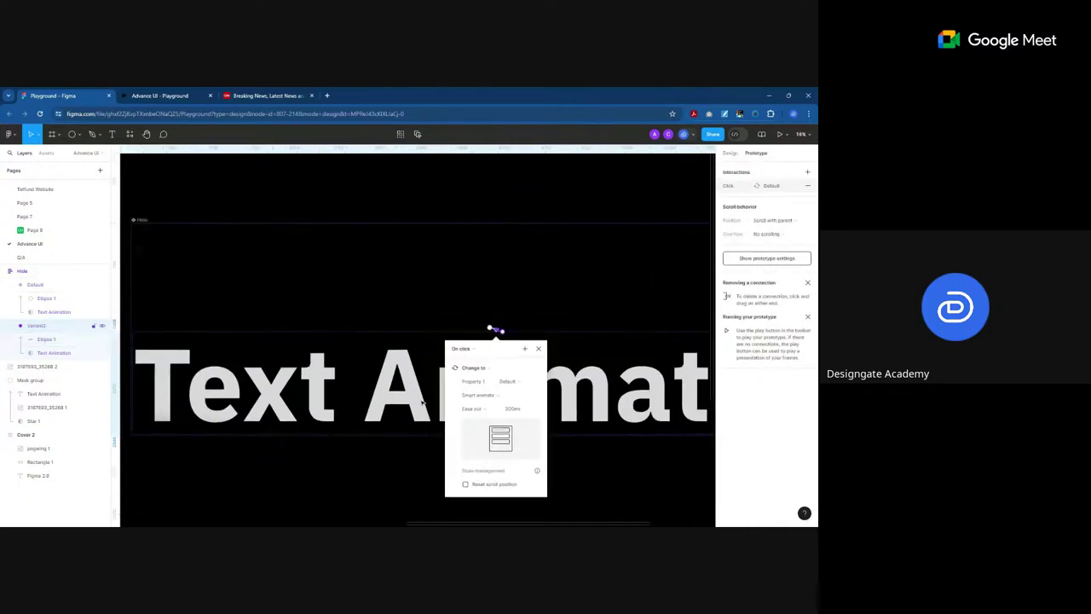
left_click(391, 441)
Step: Draw a new frame, Frame 1, to the right of the heading
scroll(391, 442, "down", 2)
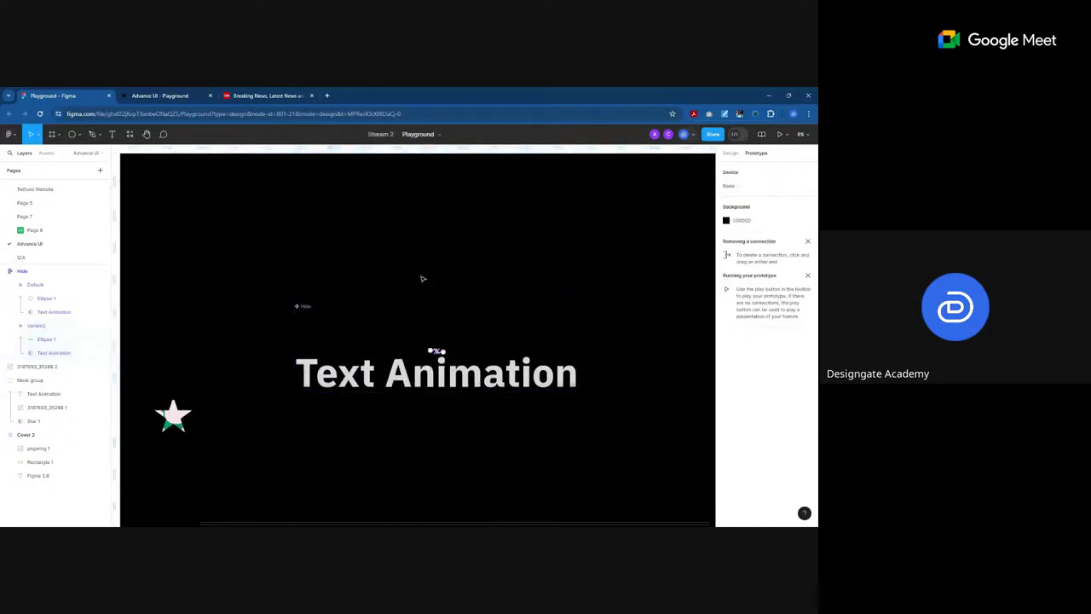
scroll(399, 328, "down", 4)
key("f")
left_click_drag(469, 253, 630, 396)
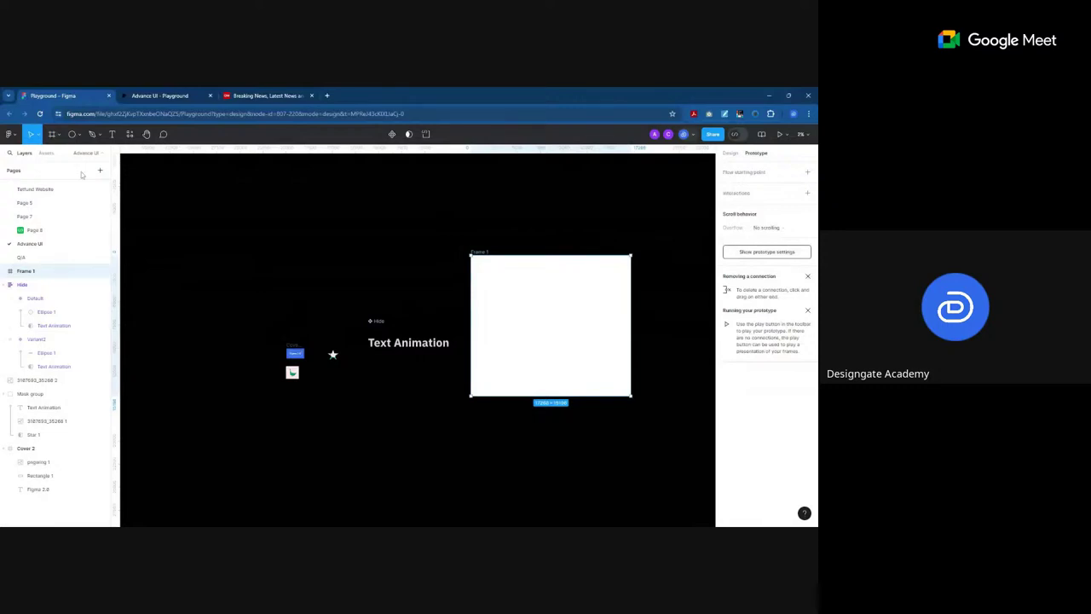
Step: Place an instance of the Hide component from Assets inside Frame 1
key("alt+2")
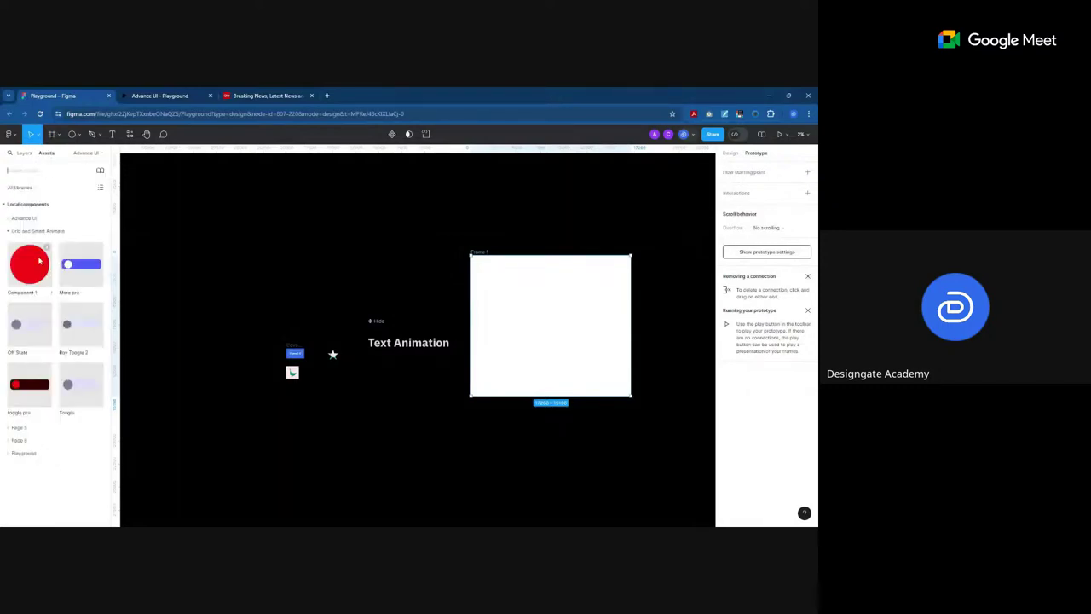
key("Escape")
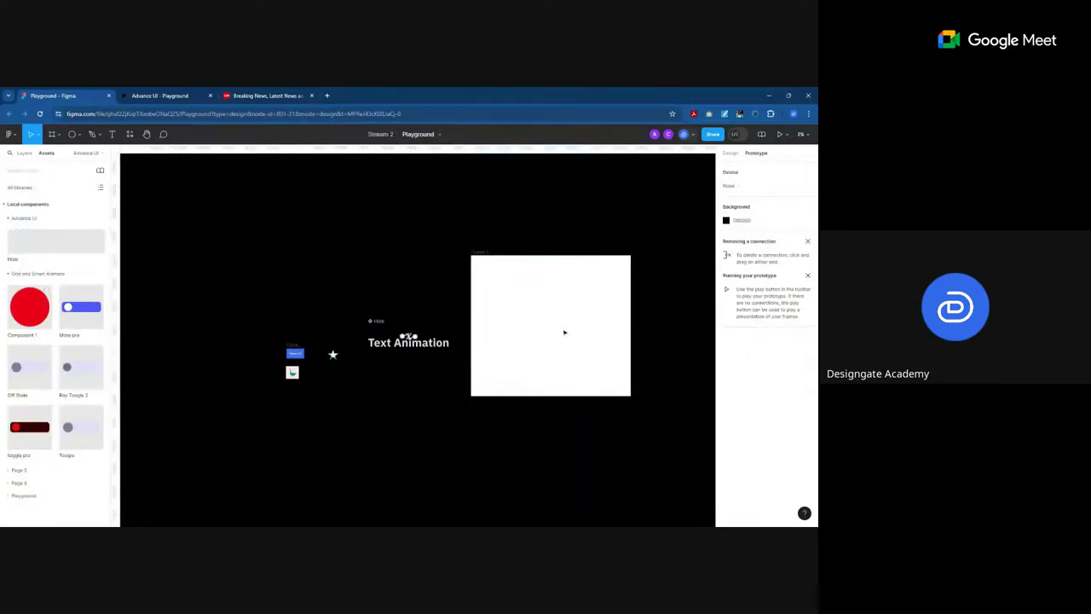
left_click_drag(563, 333, 540, 329)
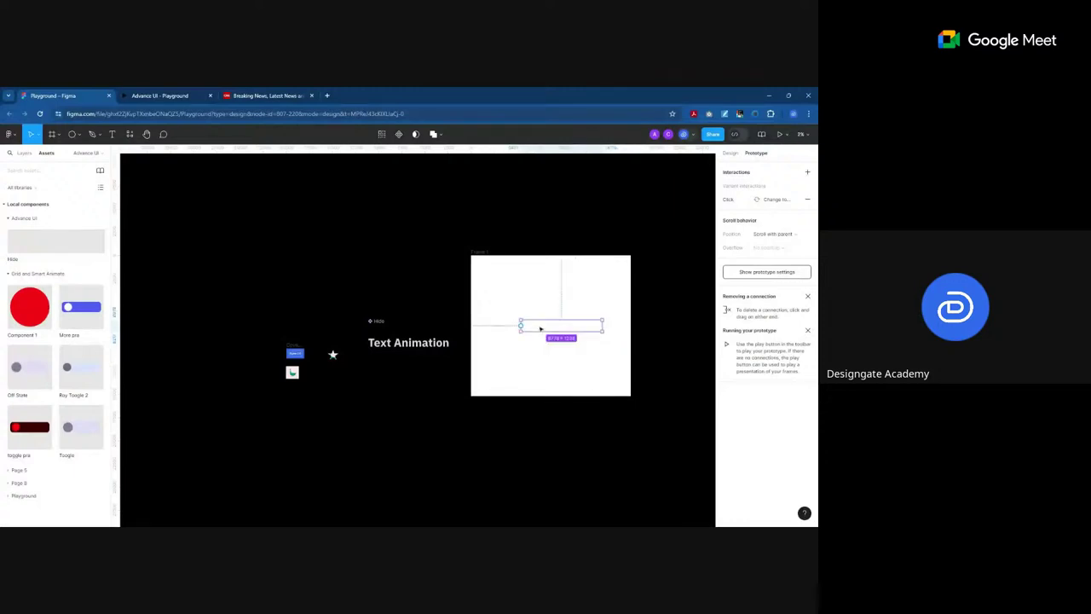
Step: Change Frame 1's fill from white to black (000000)
left_click(480, 254)
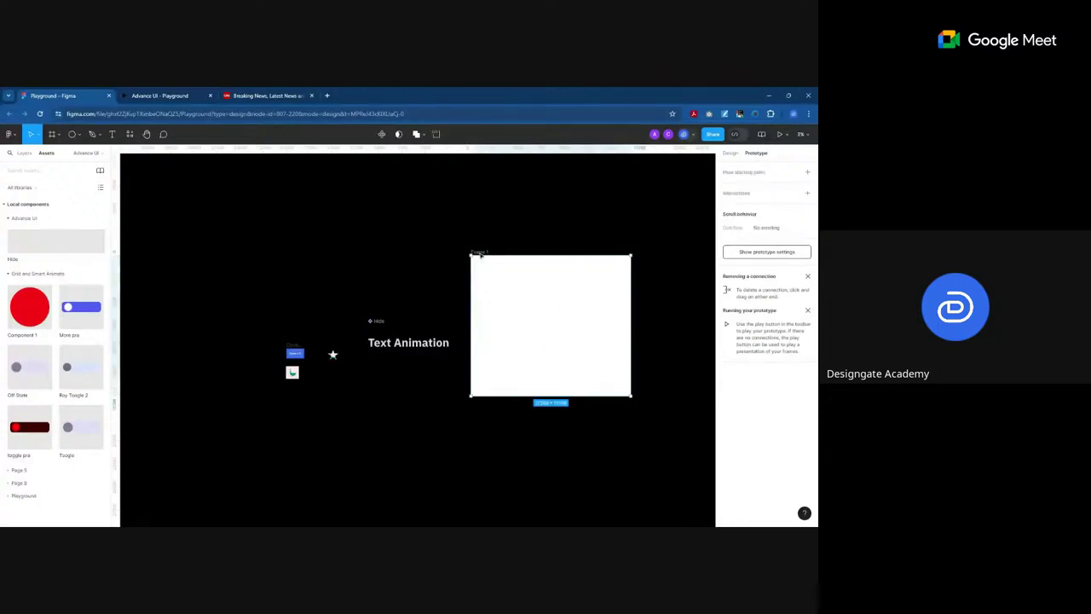
left_click(730, 154)
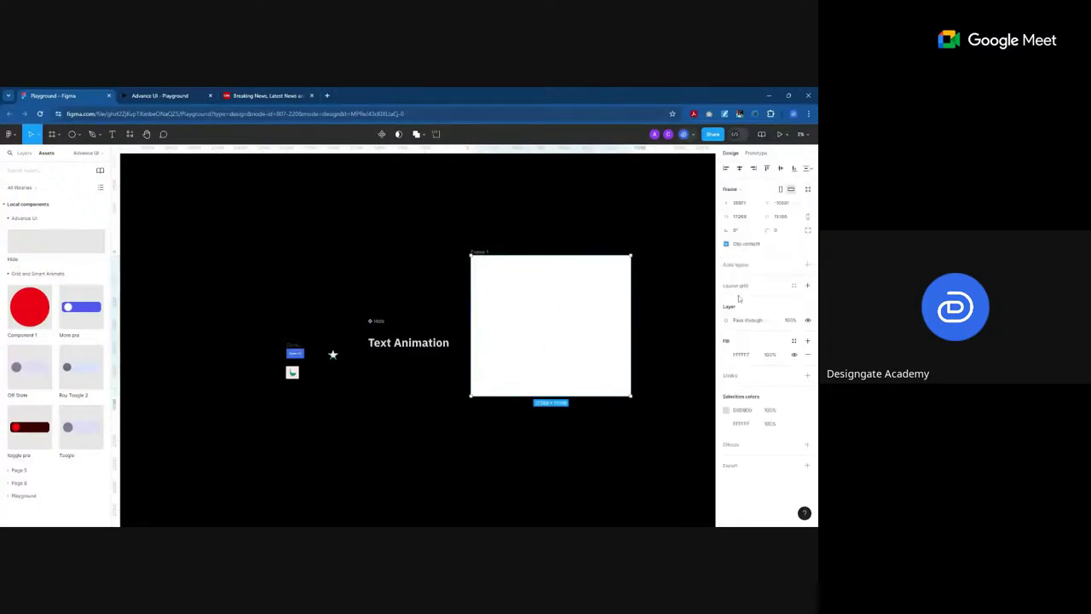
left_click(726, 354)
left_click(697, 364)
left_click_drag(698, 369, 694, 402)
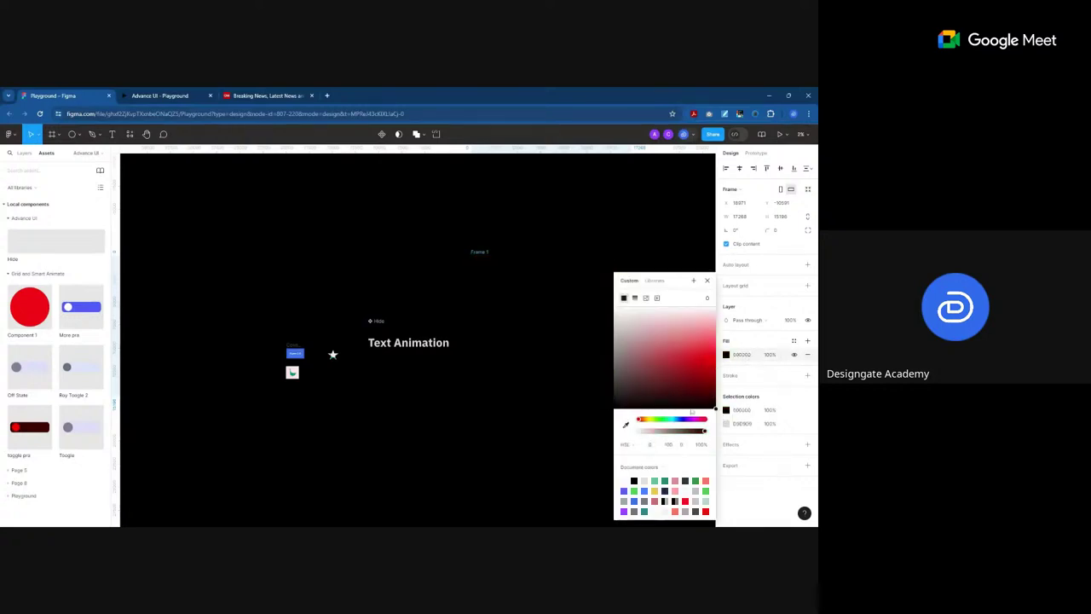
left_click(523, 421)
scroll(654, 384, "up", 5)
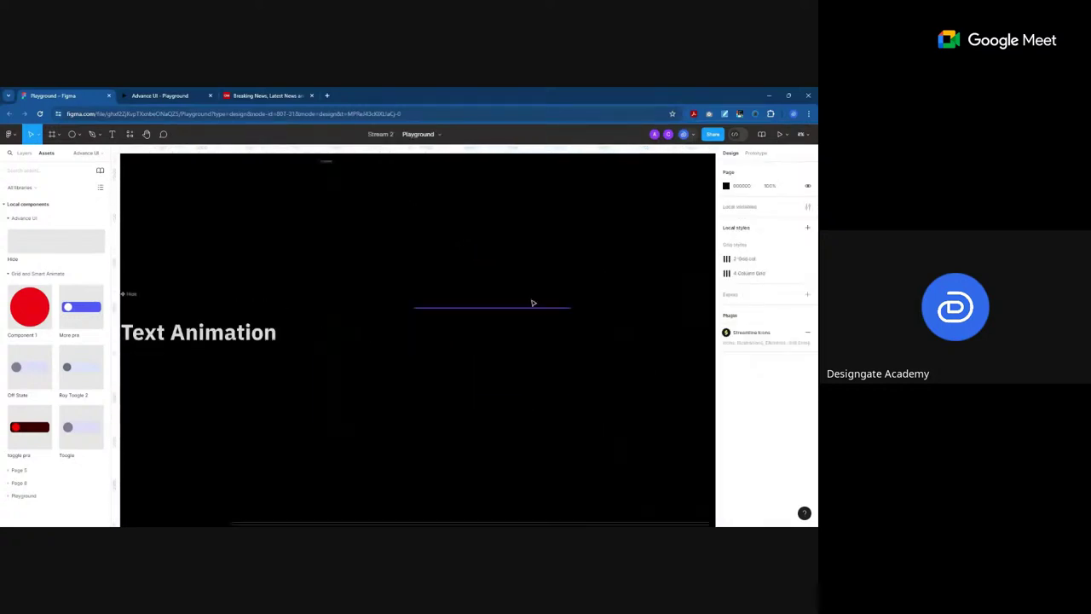
left_click(401, 248)
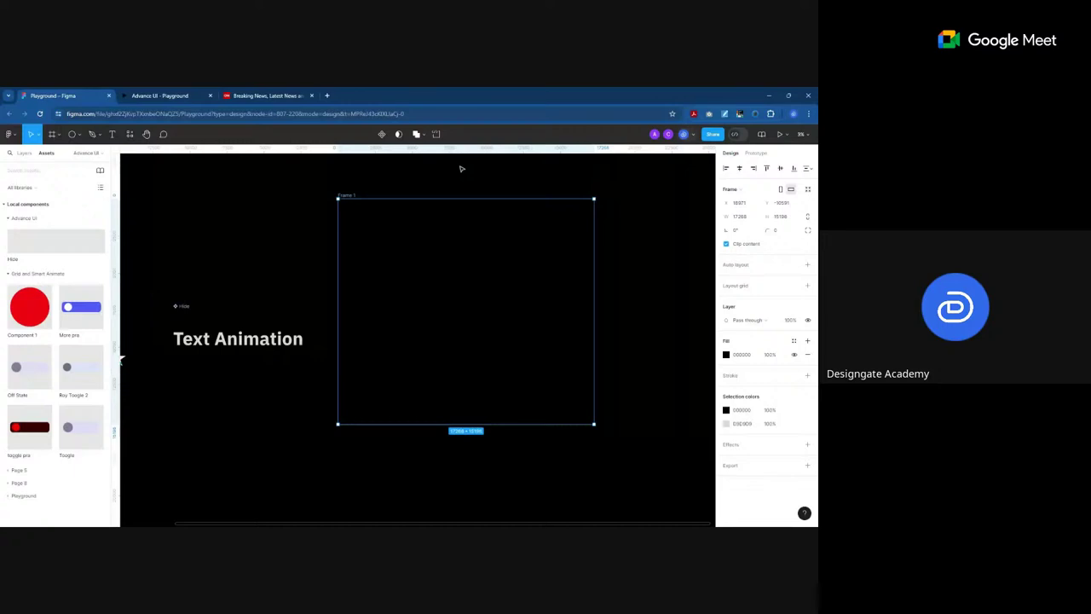
Step: Preview Frame 1 as a prototype and click the Hide component to play the Text Animation reveal
key("shift+space")
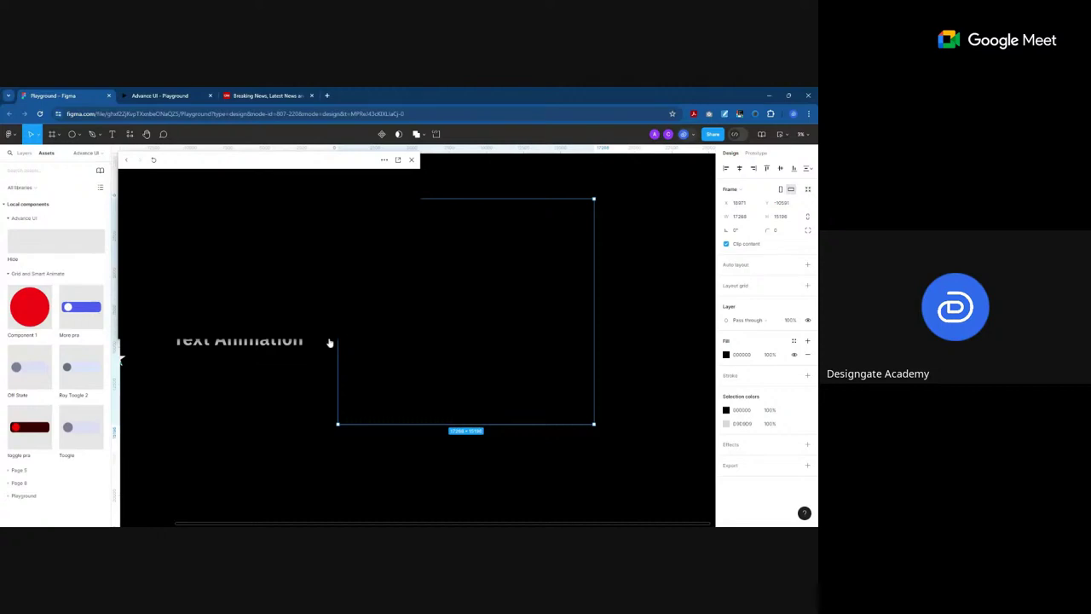
left_click(264, 254)
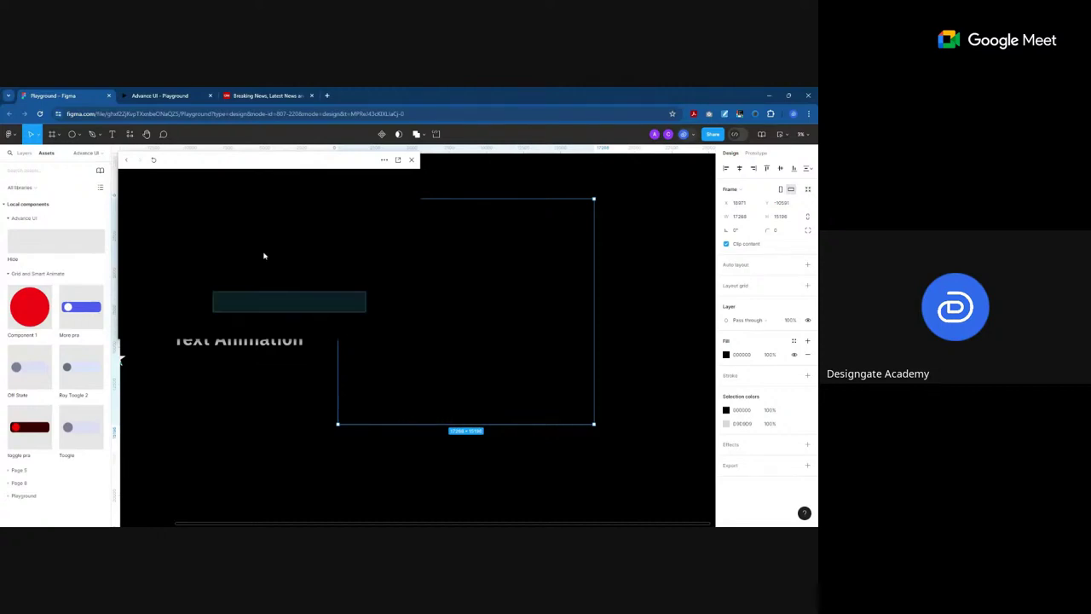
left_click(277, 308)
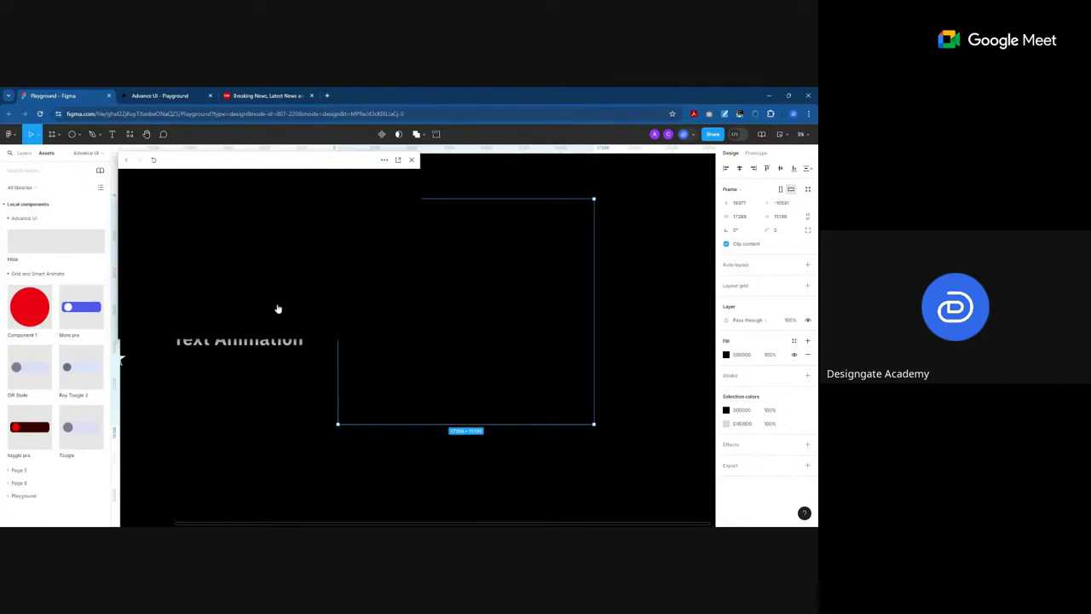
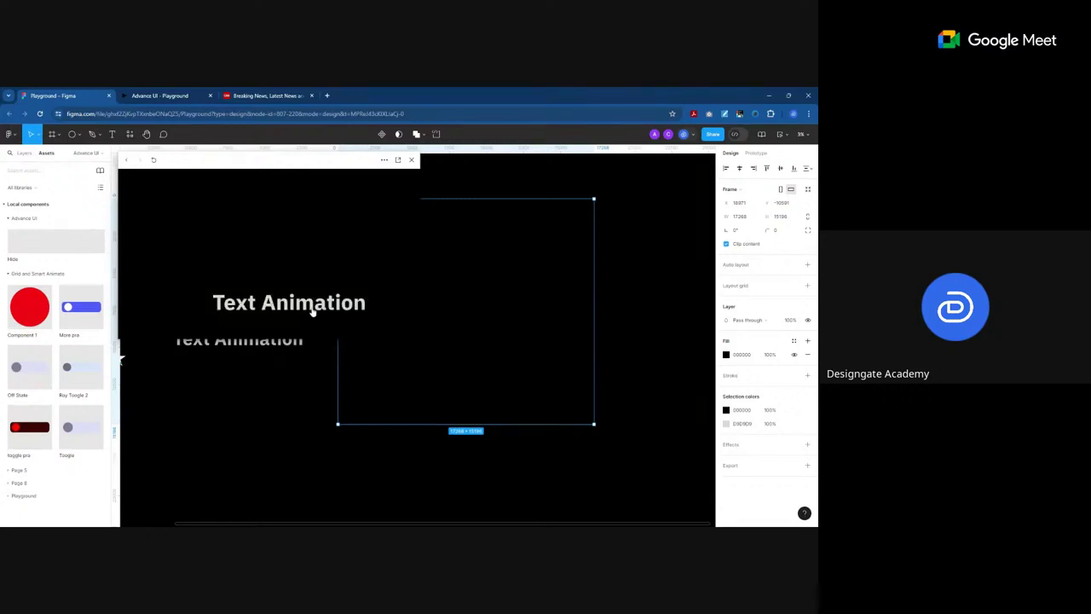
Step: Close the prototype preview and delete the empty frame, the Text Animation instance and the star
left_click(412, 160)
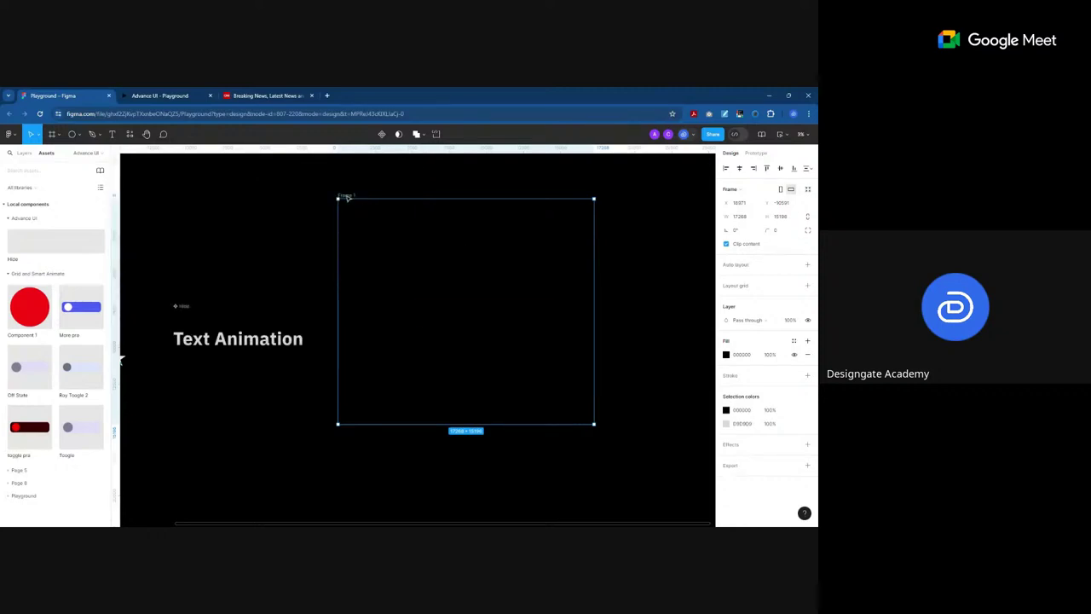
key("Delete")
scroll(511, 307, "down", 3)
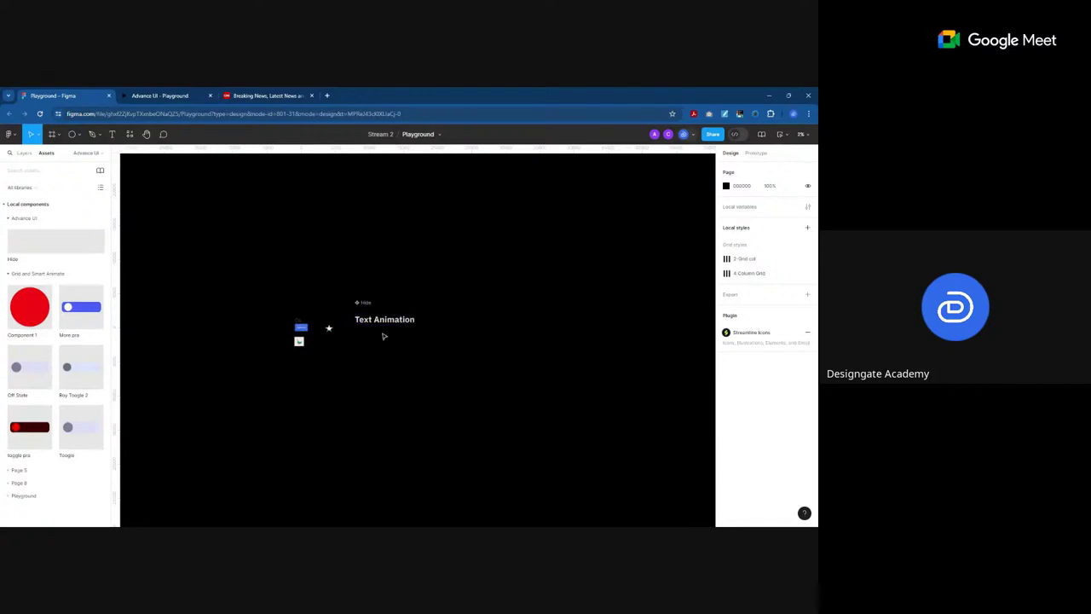
scroll(383, 336, "up", 4)
left_click_drag(280, 234, 502, 349)
key("Delete")
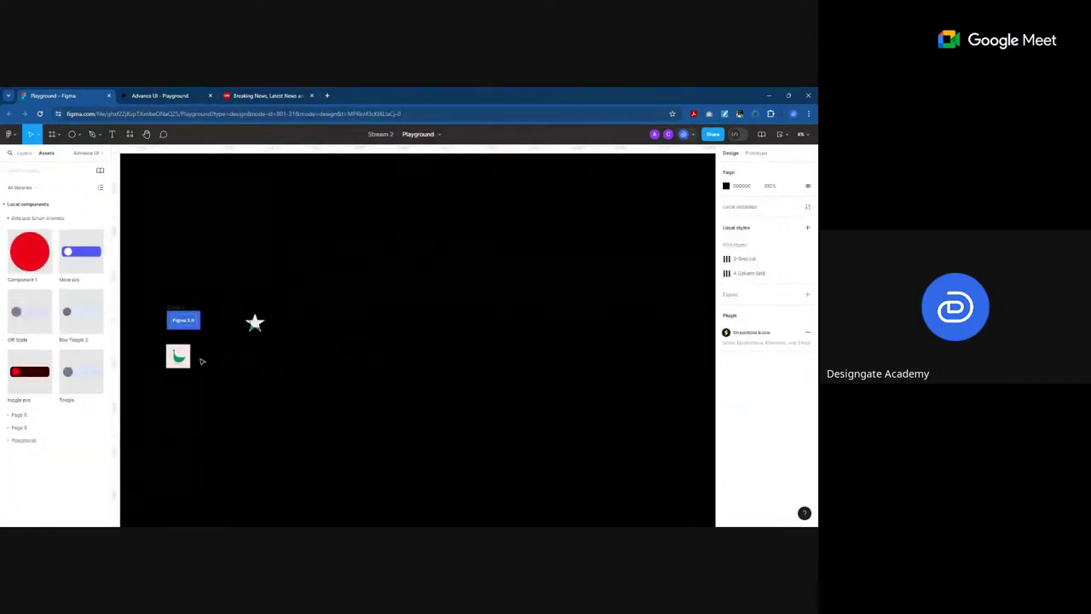
scroll(202, 361, "up", 2)
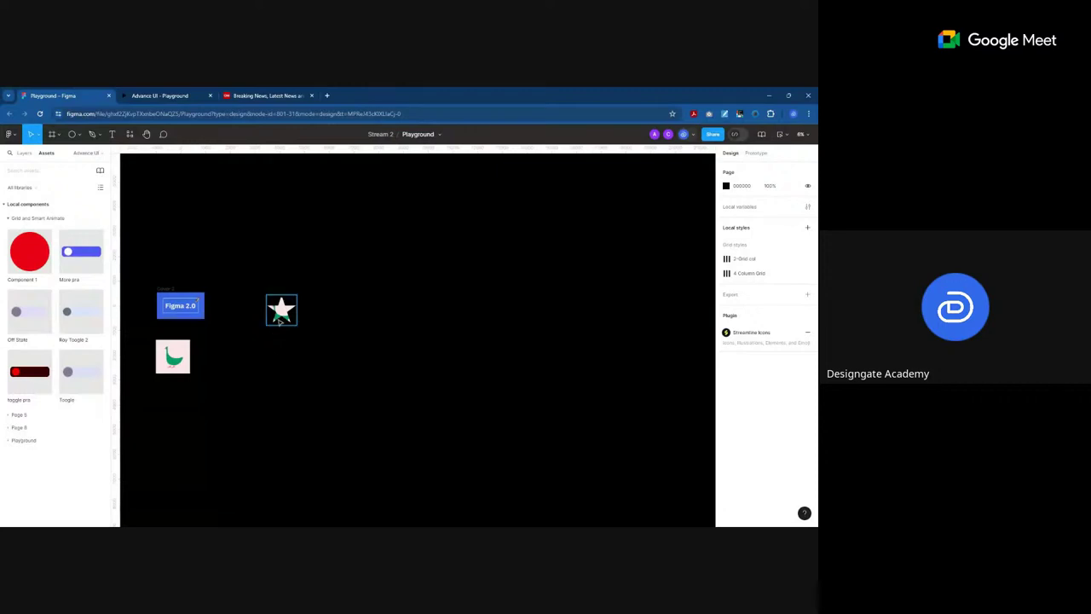
left_click(281, 320)
key("Delete")
Step: Duplicate the goose image by dragging a copy to its right
left_click(172, 358)
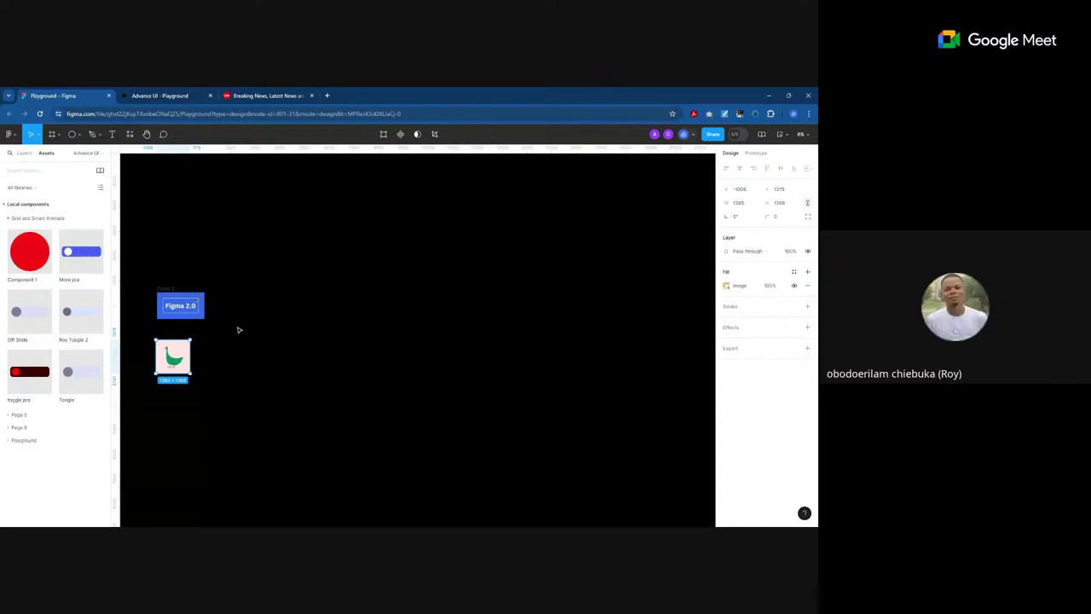
left_click_drag(159, 373, 281, 376)
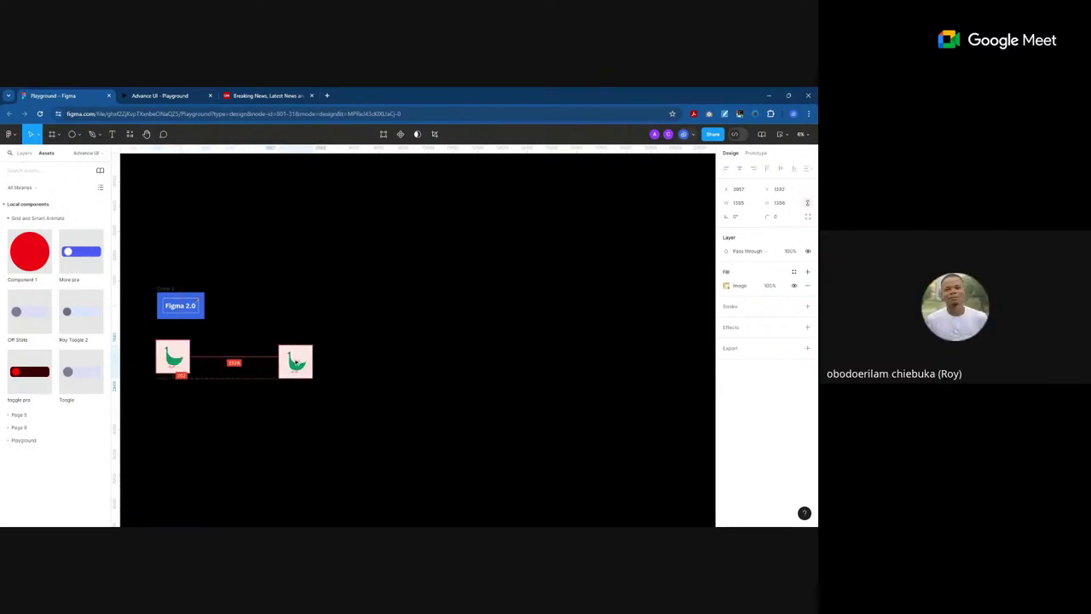
scroll(282, 375, "up", 2)
scroll(300, 377, "up", 5)
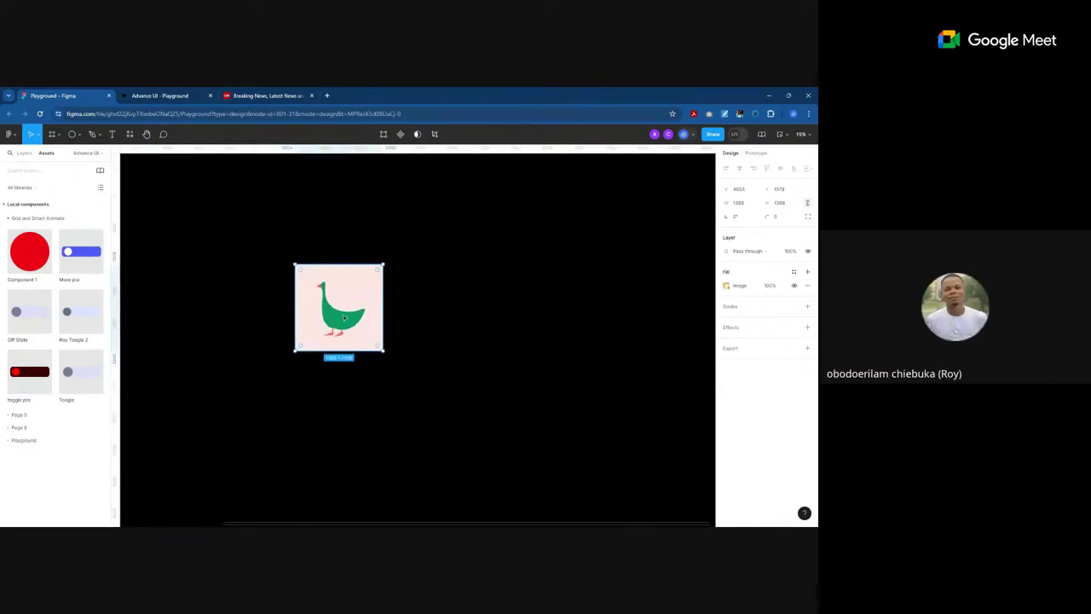
scroll(279, 342, "up", 2)
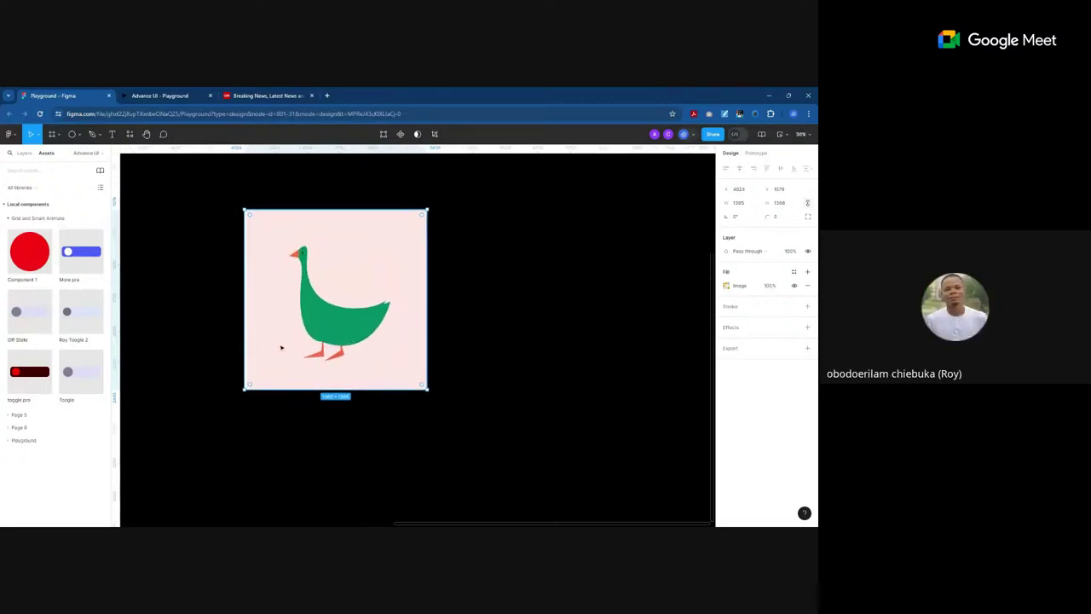
Step: Draw a large circle and centre it over the goose image copy
left_click(73, 134)
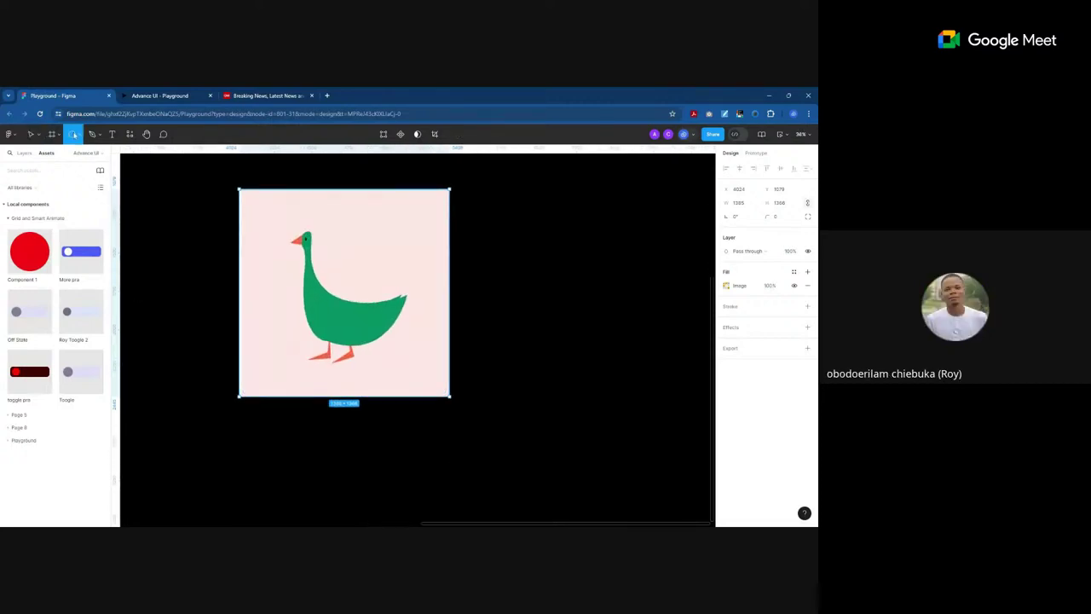
mouse_move(271, 203)
left_mouse_down()
mouse_move(474, 403)
mouse_move(440, 377)
mouse_move(475, 403)
mouse_move(451, 388)
left_mouse_up()
left_click_drag(386, 300, 366, 304)
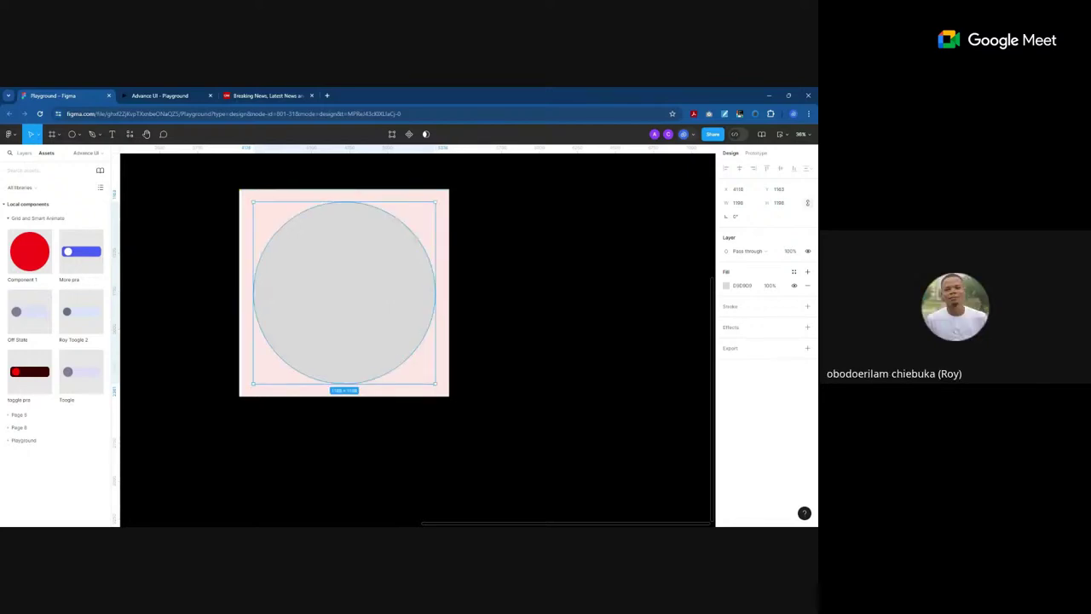
Step: Rename the circle layer 'the mask' and move the goose image layer above it
left_click(24, 153)
double_click(26, 271)
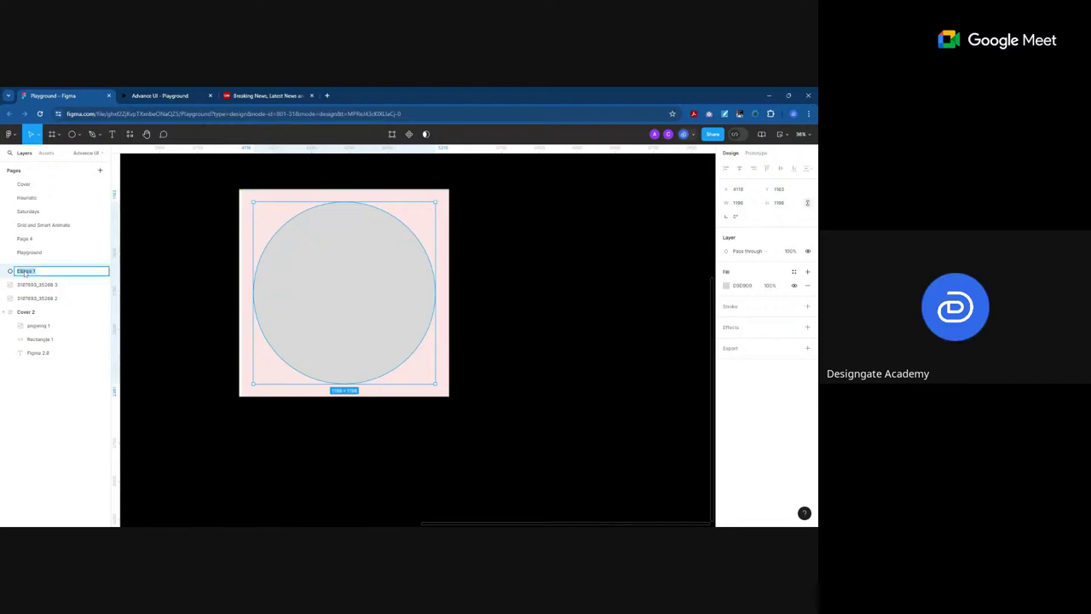
type("the mask")
key("Return")
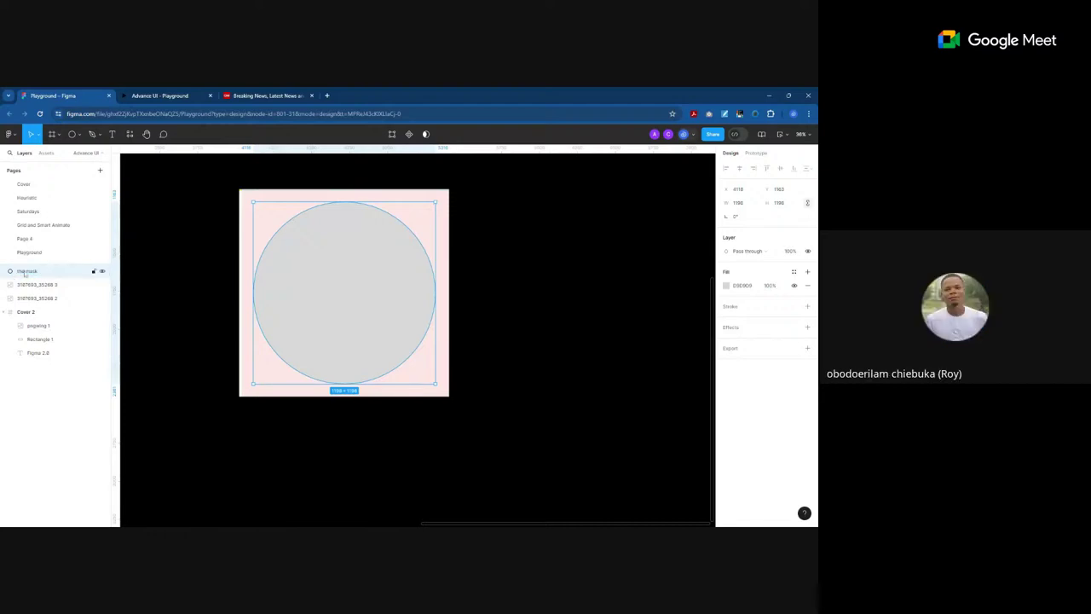
left_click_drag(33, 286, 37, 274)
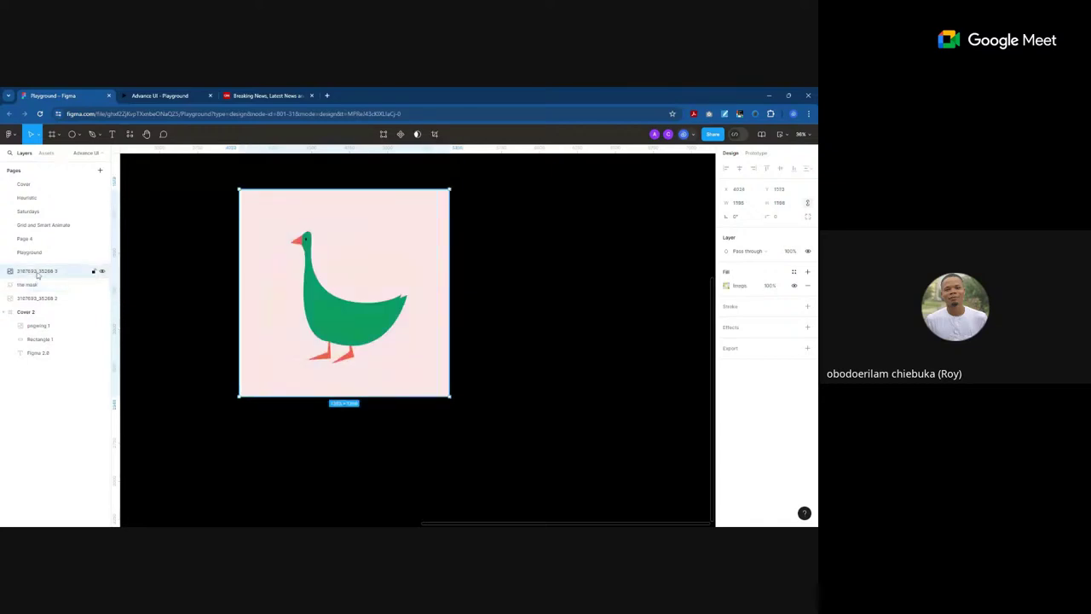
left_click(28, 285, "shift")
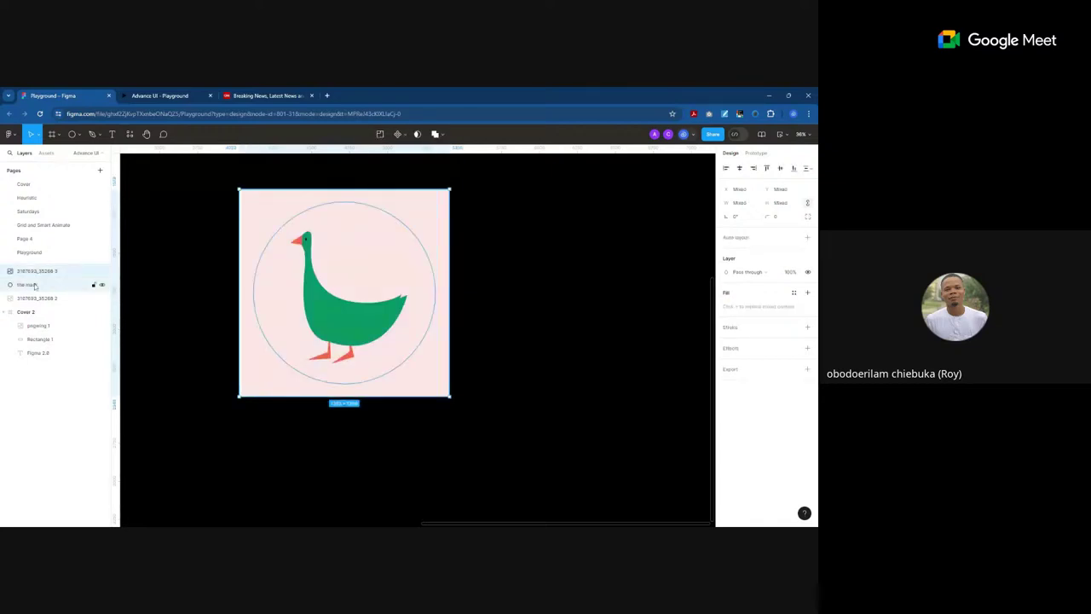
Step: Mask the goose image with the circle and rename the image layer 'the object'
left_click(416, 134)
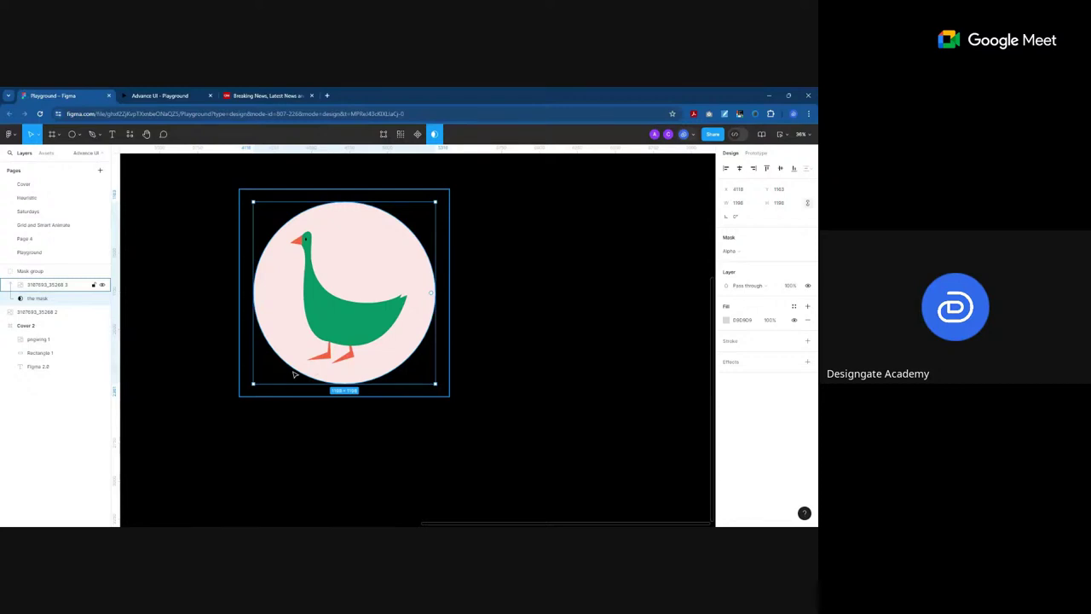
double_click(50, 287)
type("i")
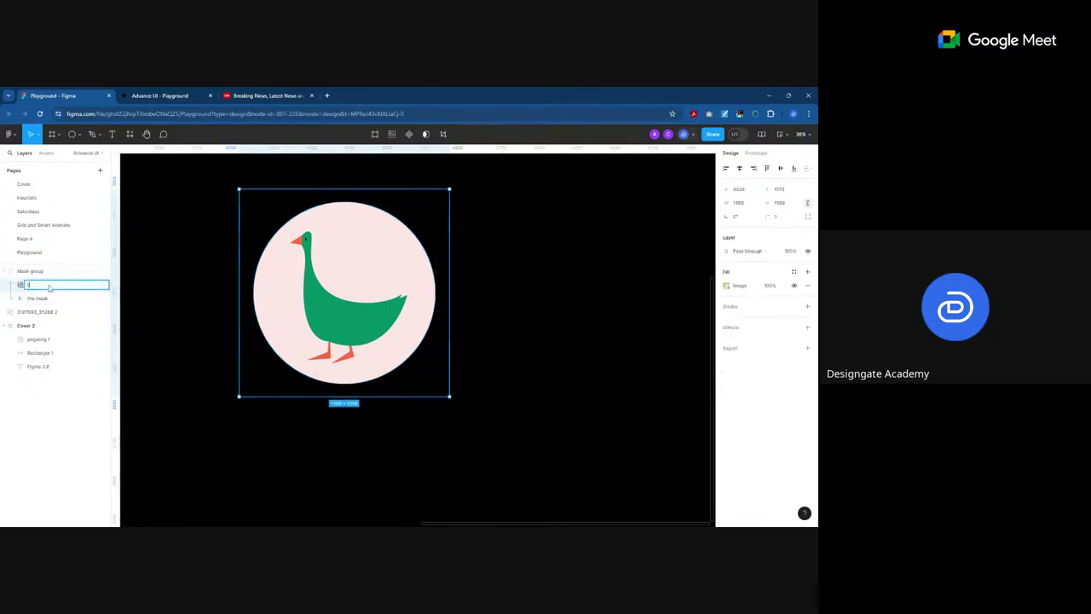
type("he go")
key("Return")
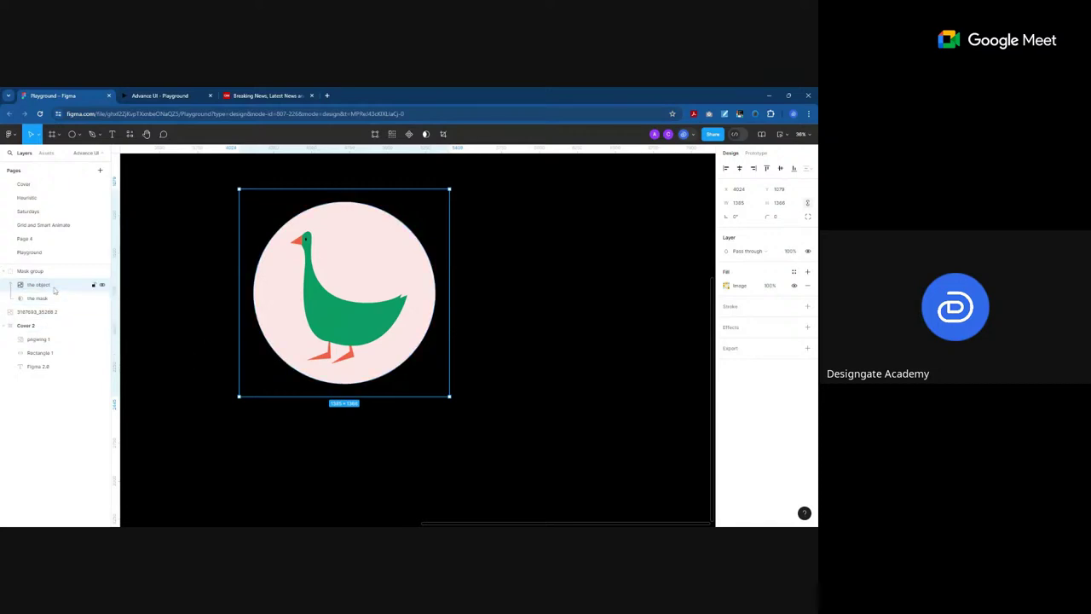
left_click(30, 302)
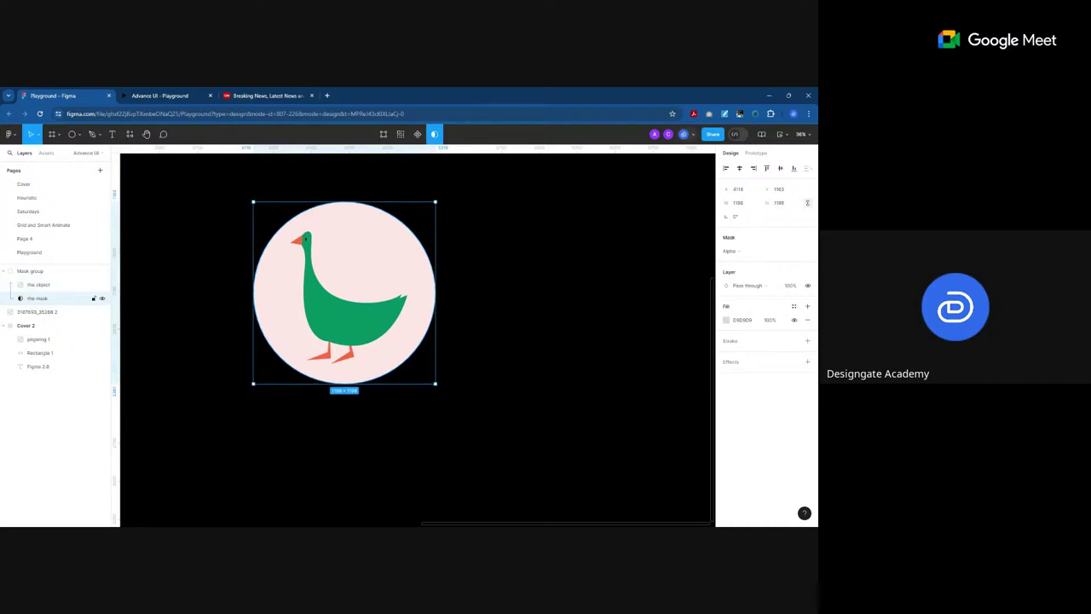
left_click(472, 348)
Step: Move the round goose mask group beside the Figma 2.0 frame and place a square-image copy below the original
scroll(353, 413, "down", 10)
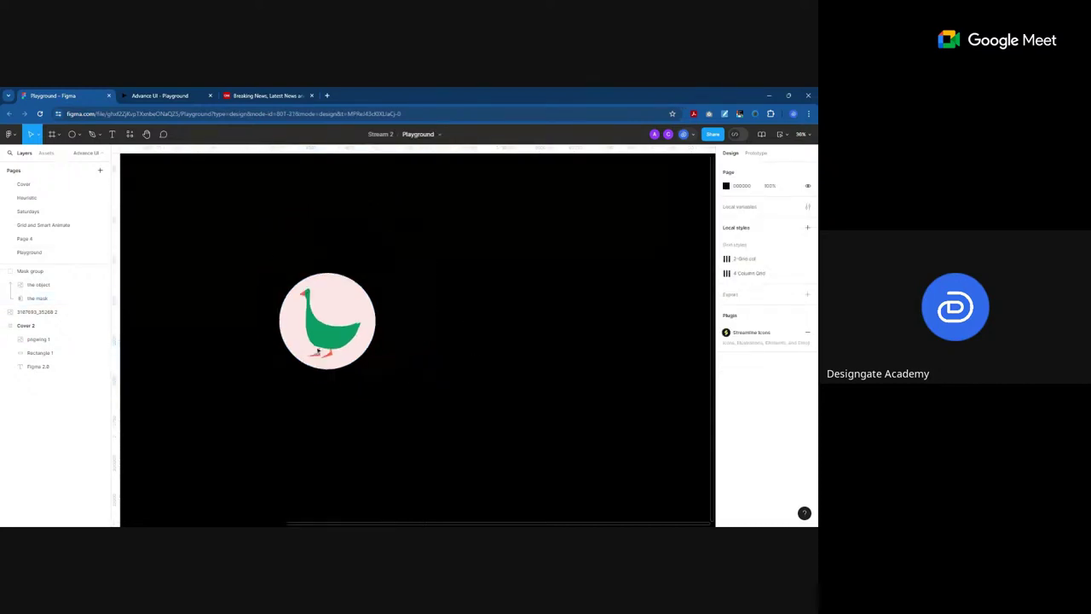
scroll(254, 364, "up", 3)
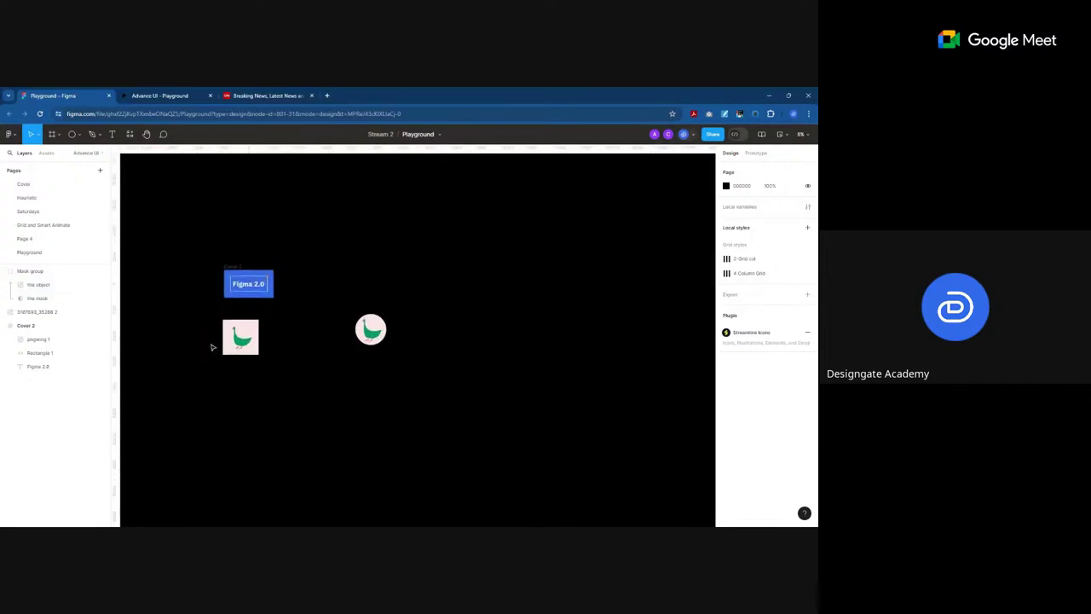
left_click(262, 344)
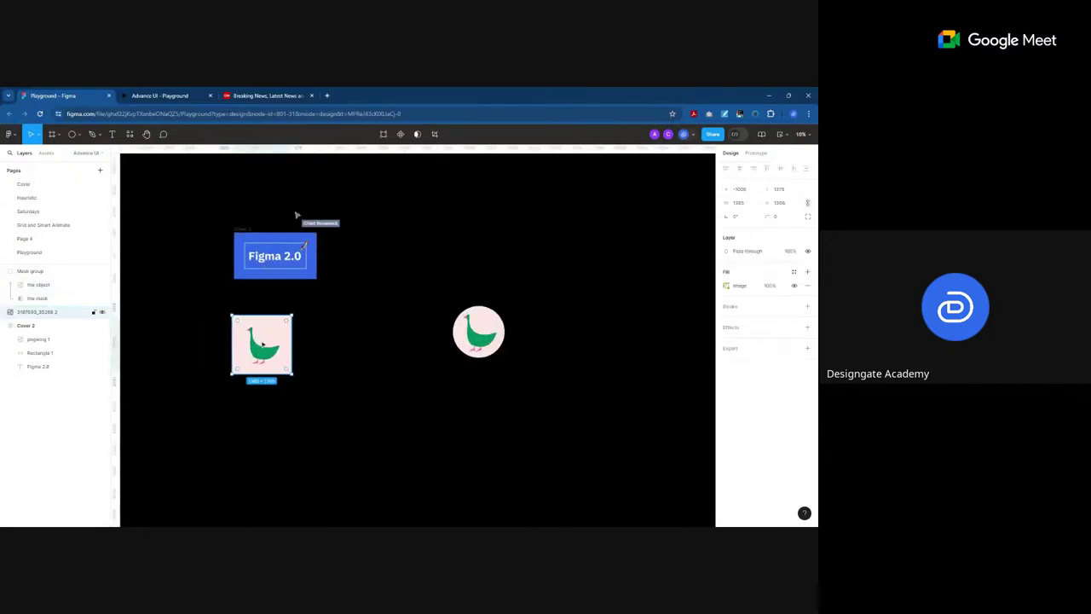
left_click(299, 499)
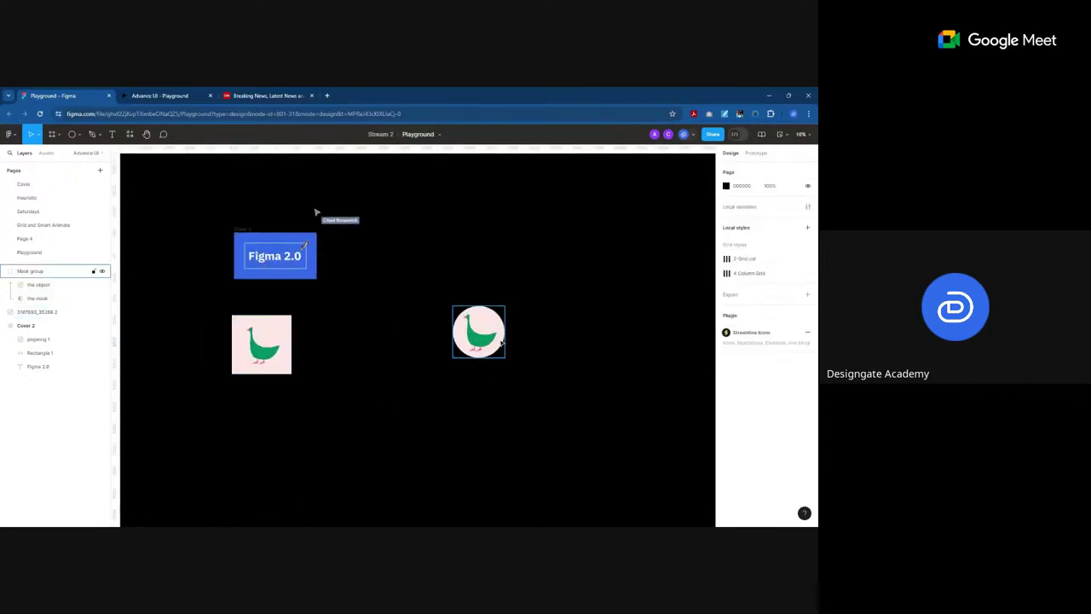
left_click_drag(486, 336, 359, 260)
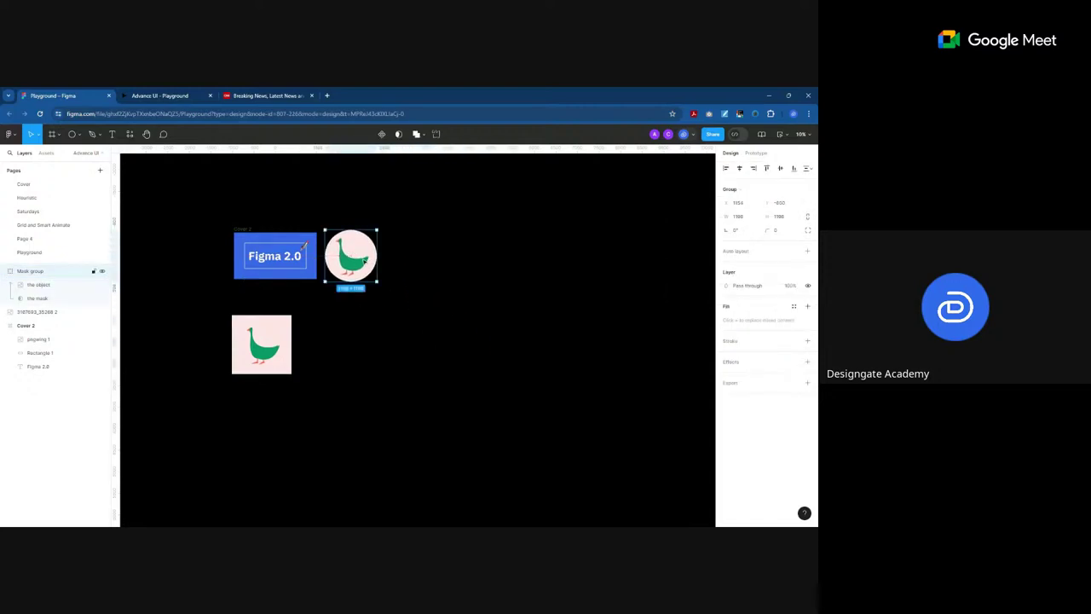
left_click(394, 375)
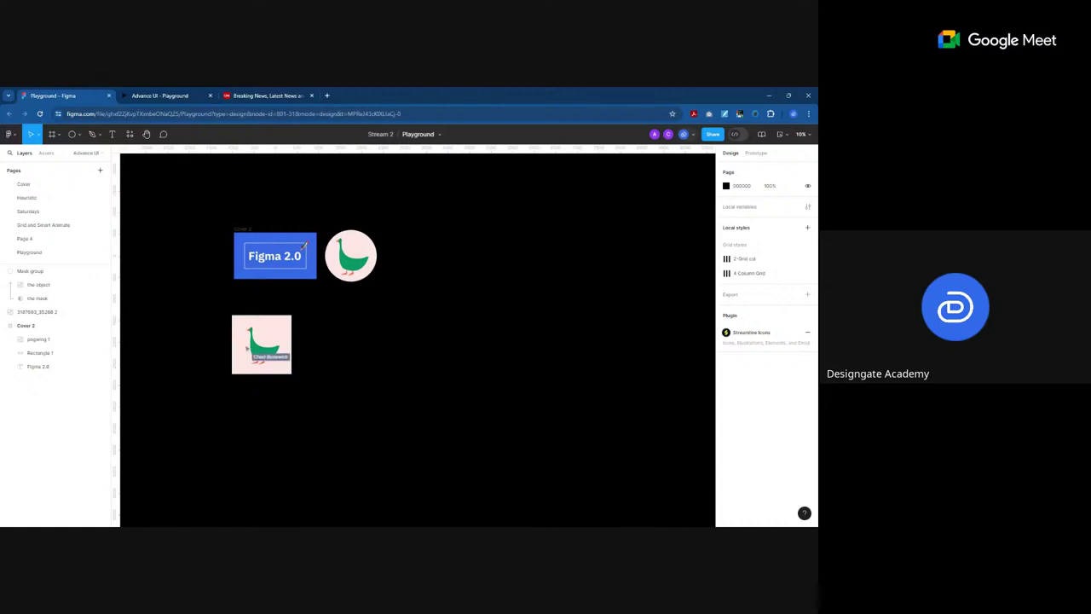
key("ctrl+d")
left_click_drag(249, 348, 249, 489)
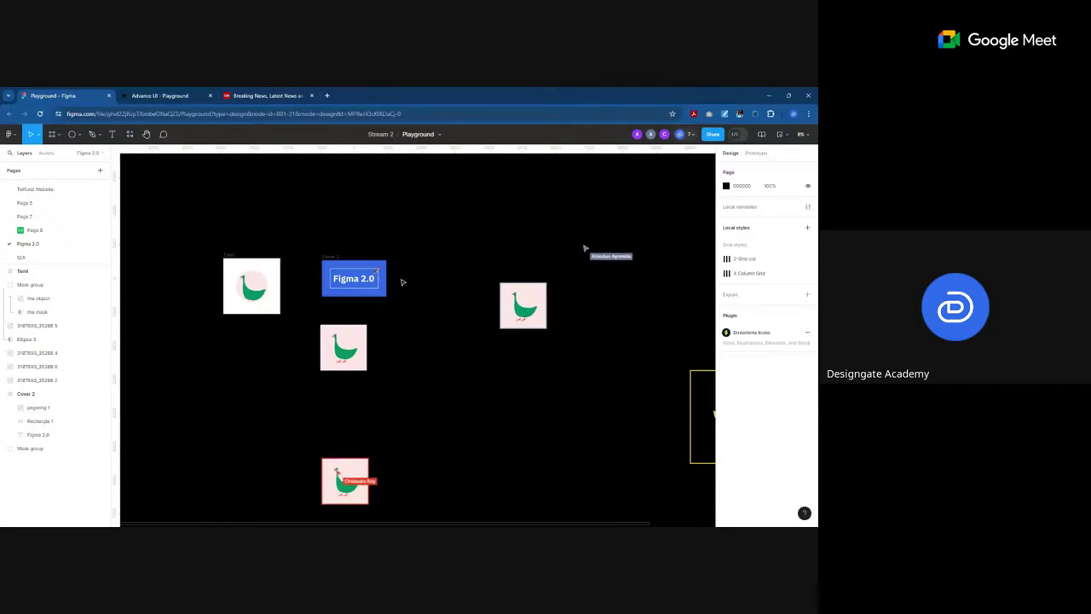
Step: Select the circular goose mask group, zoom in on it, and paste to add an Ellipse 4 layer
scroll(410, 285, "down", 5)
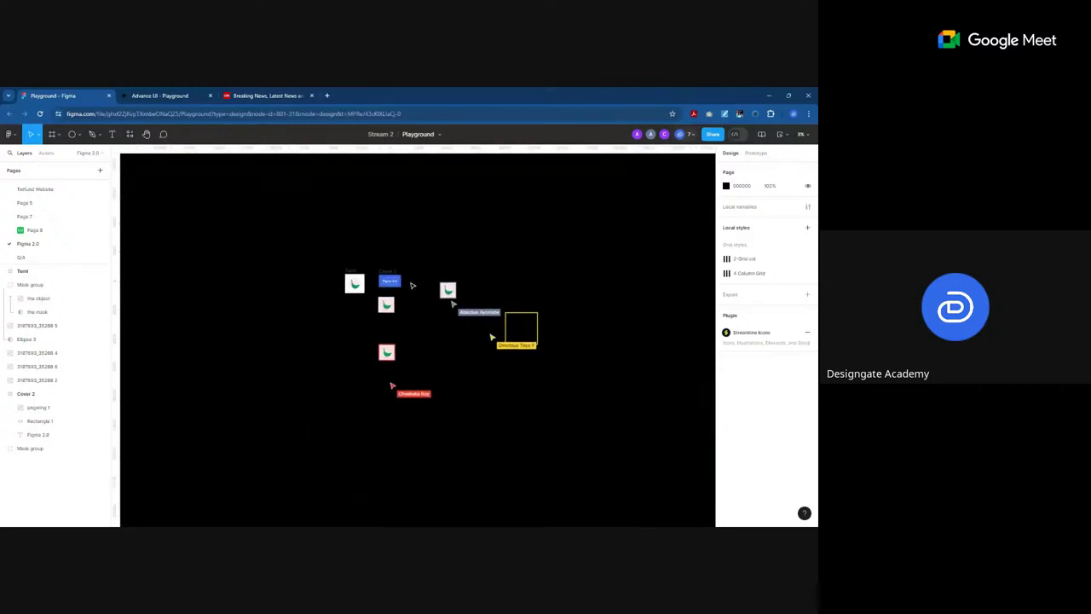
scroll(409, 284, "up", 4)
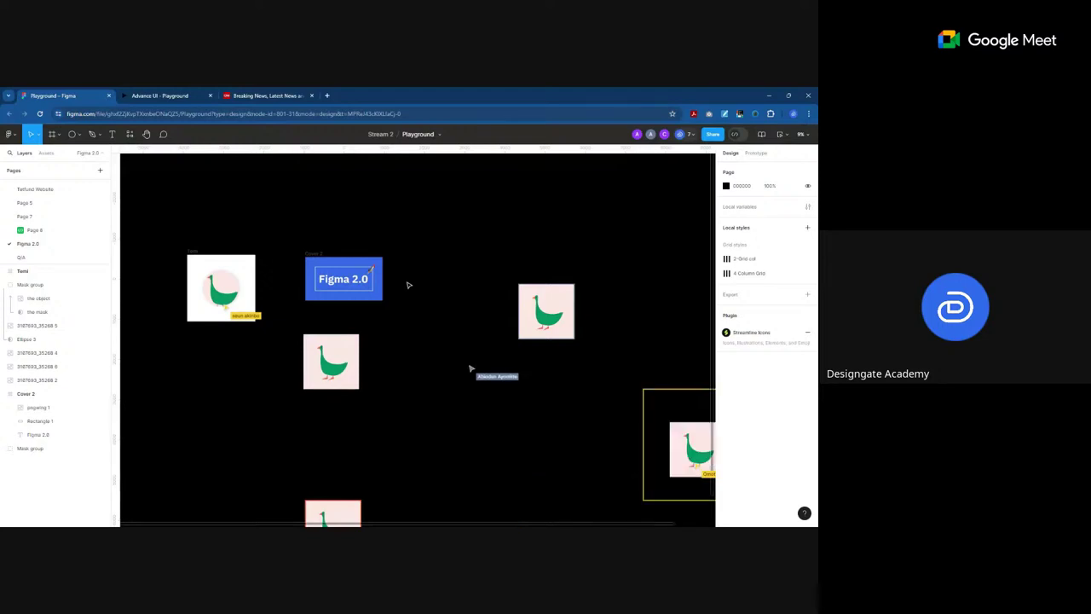
left_click(414, 281)
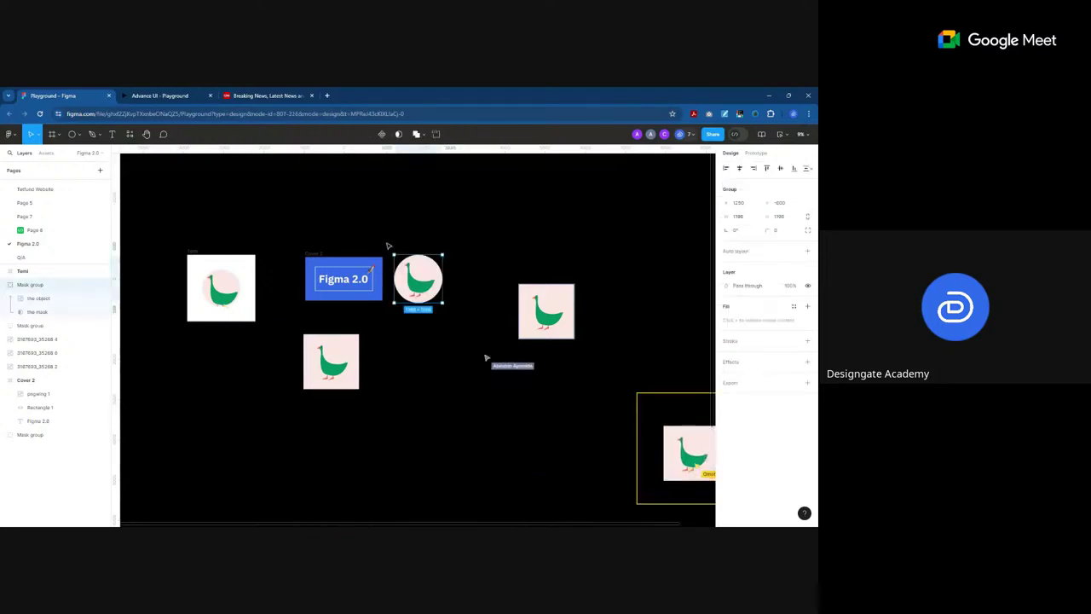
scroll(406, 288, "up", 3)
scroll(406, 288, "up", 1)
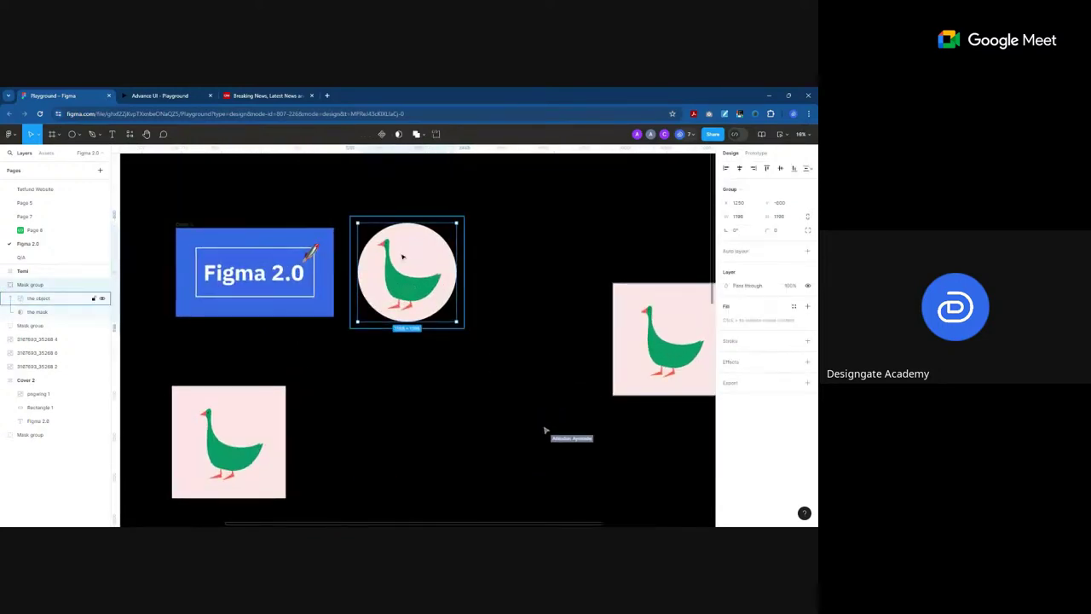
scroll(408, 247, "up", 3)
scroll(413, 273, "down", 4)
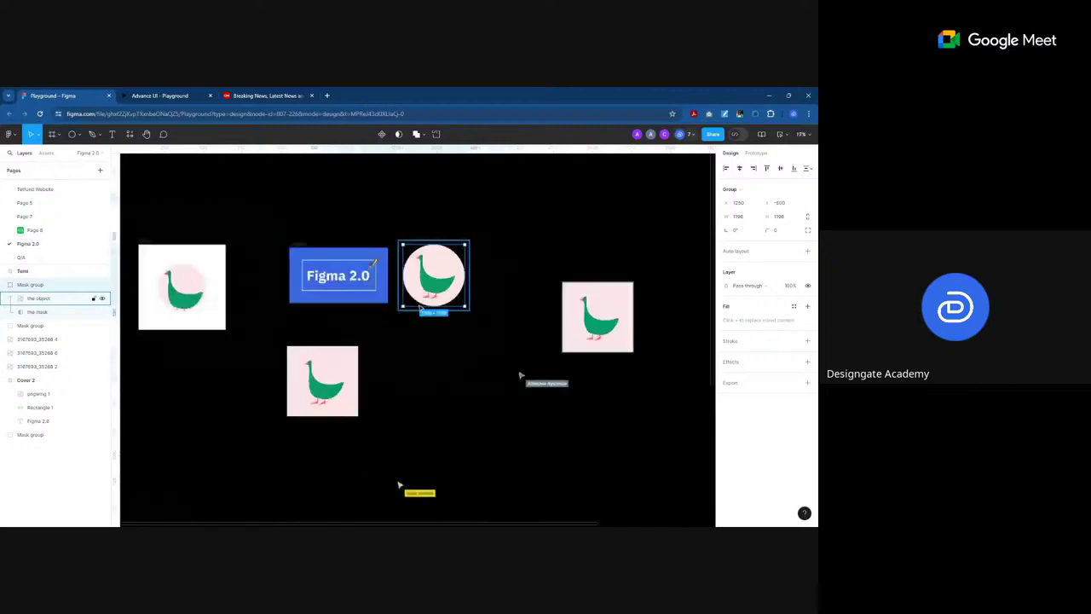
left_click(345, 368)
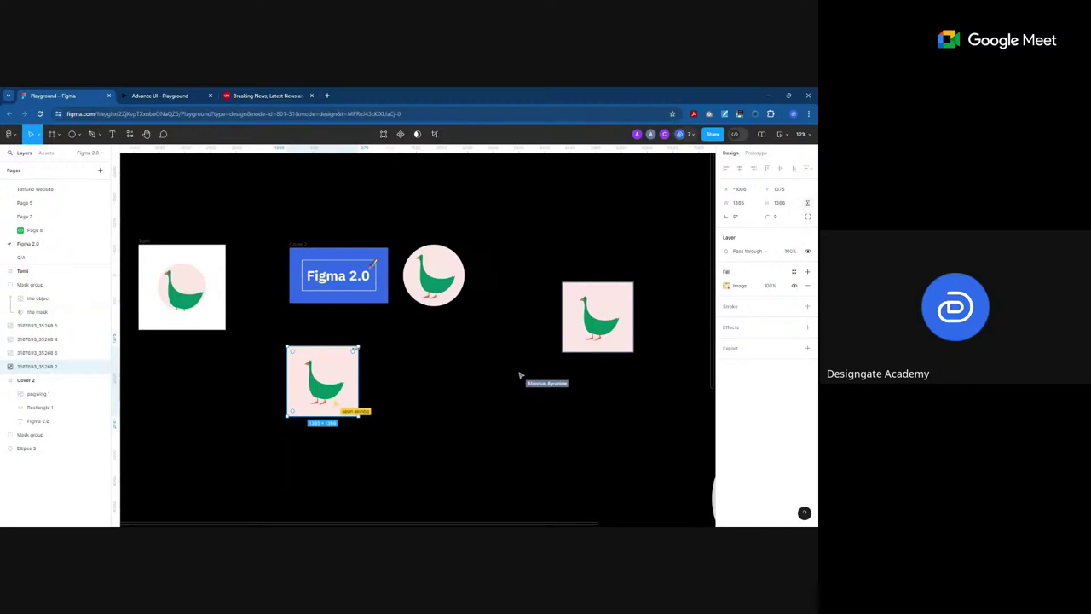
left_click(434, 271)
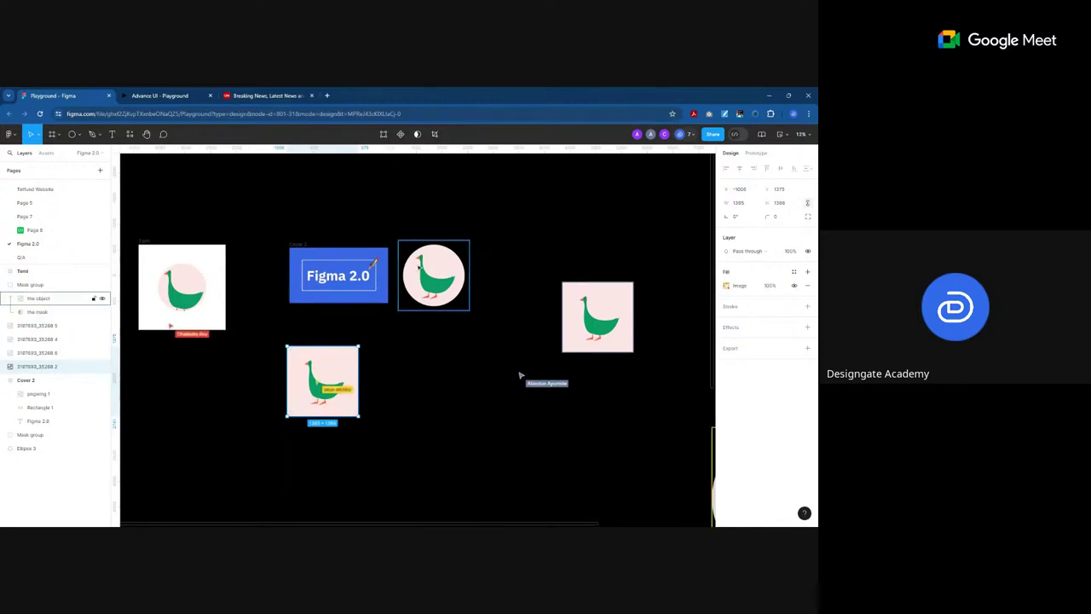
scroll(436, 268, "up", 5)
scroll(475, 277, "up", 2)
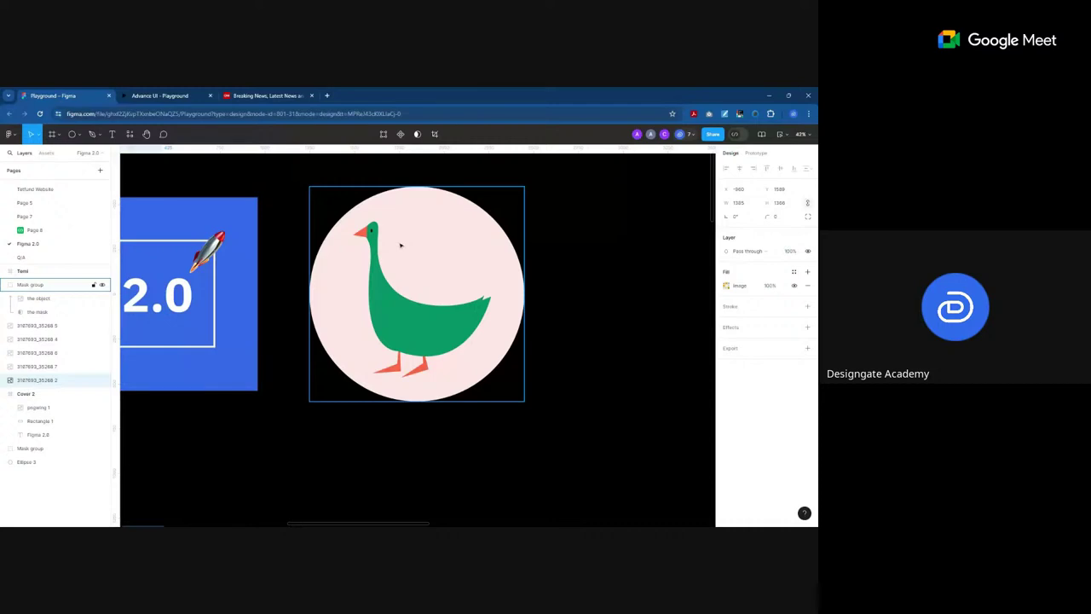
key("ctrl+v")
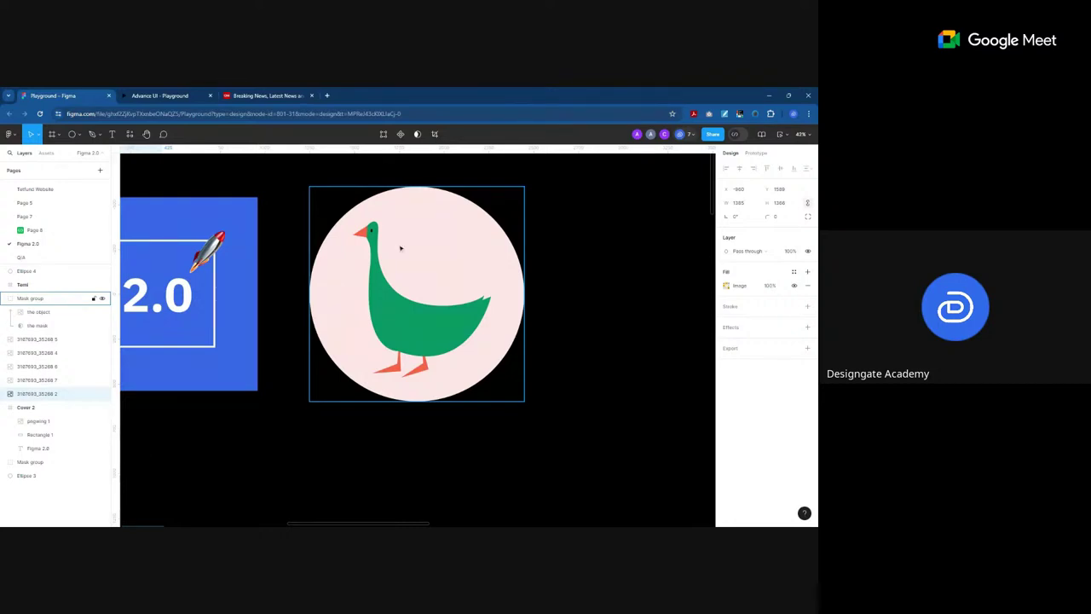
scroll(400, 248, "down", 5)
scroll(400, 252, "down", 5)
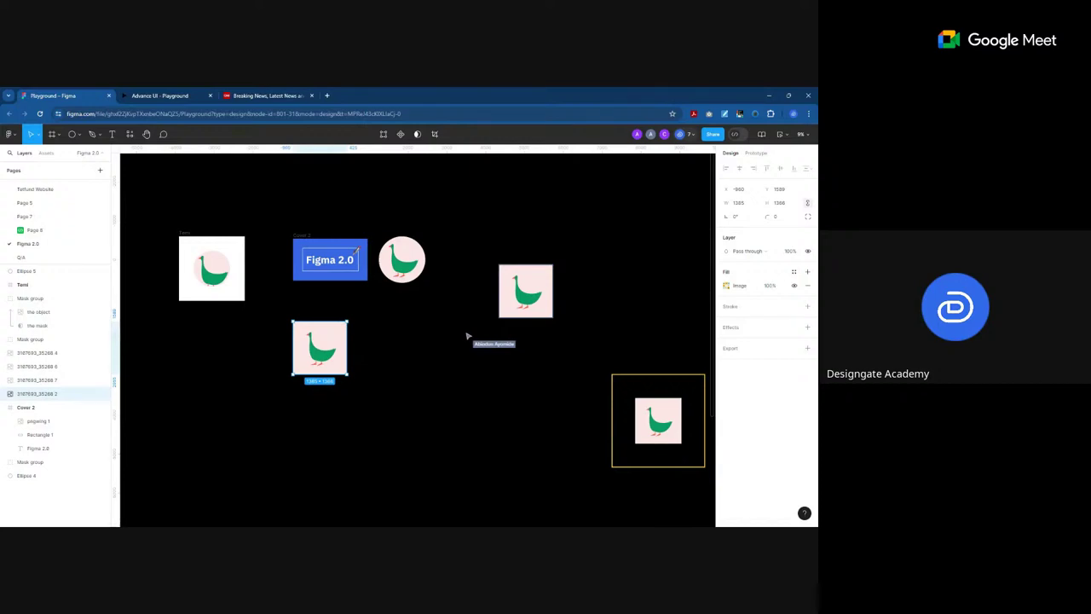
left_click(183, 232)
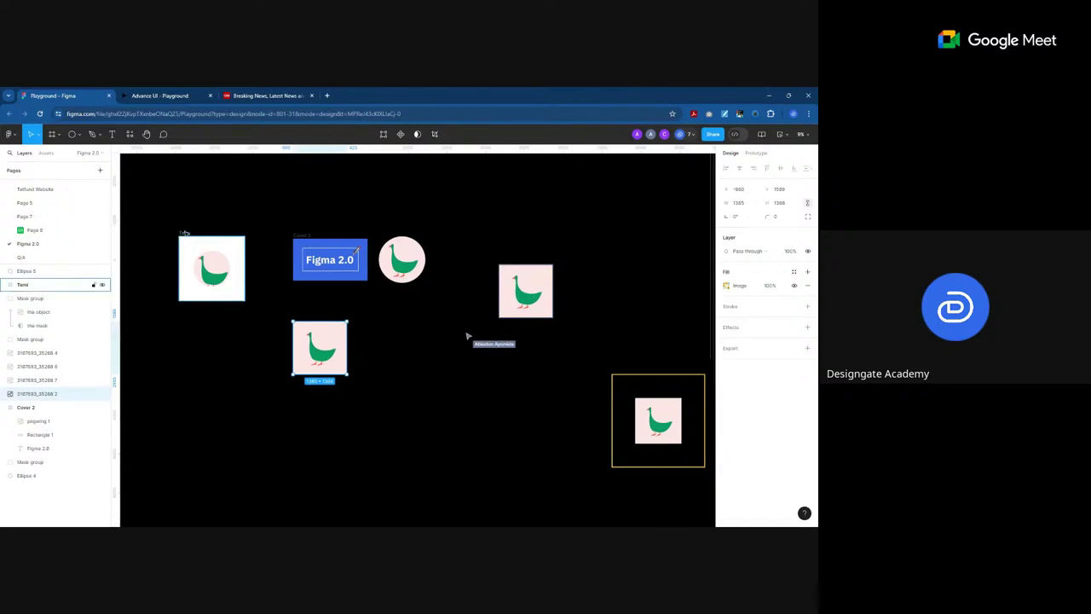
left_click(213, 269)
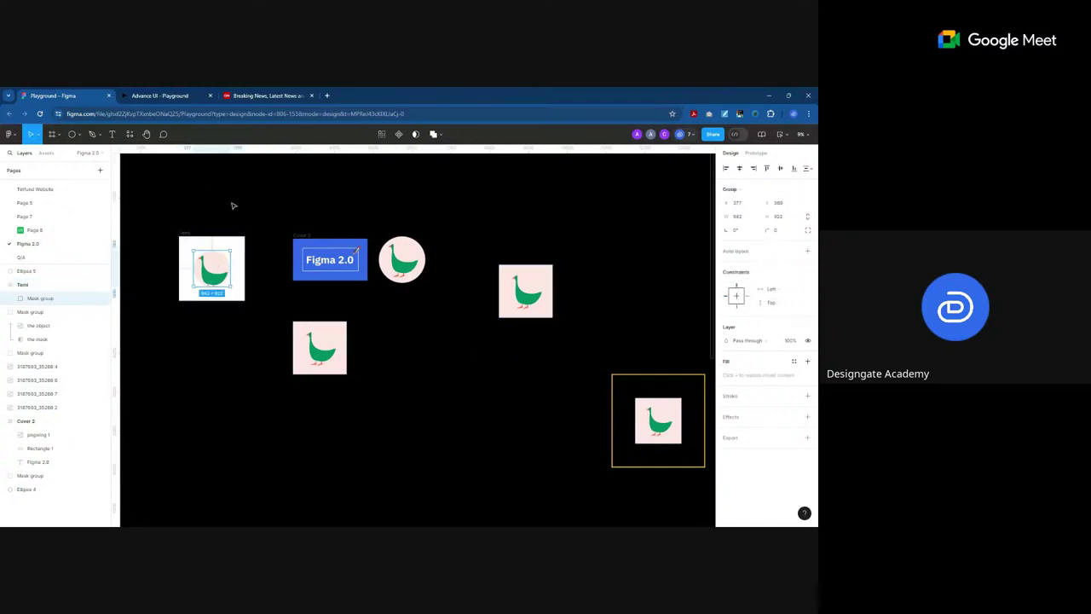
left_click(432, 340)
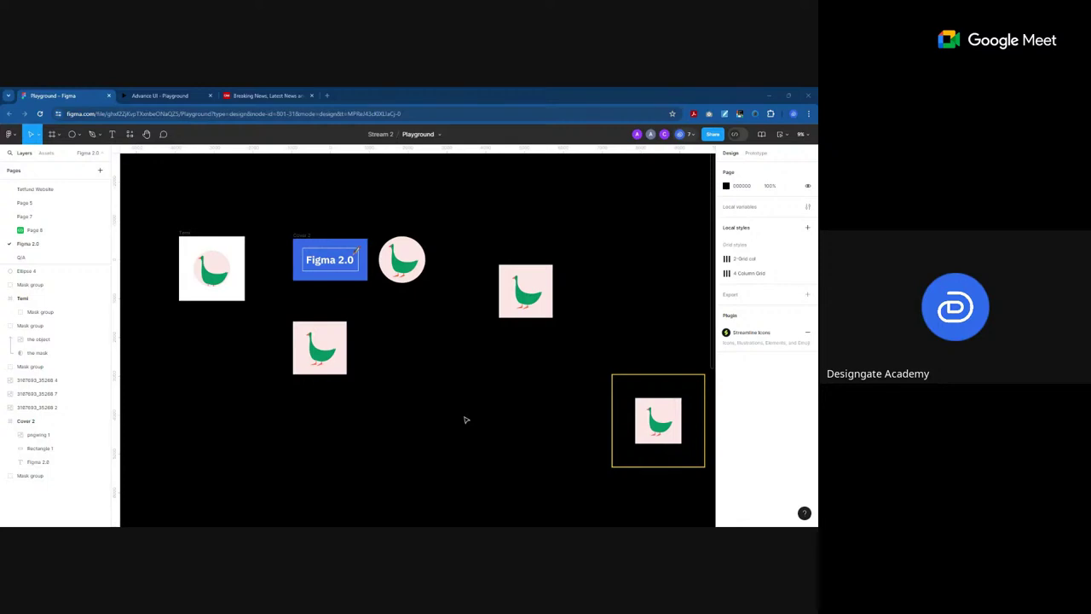
left_click(395, 259)
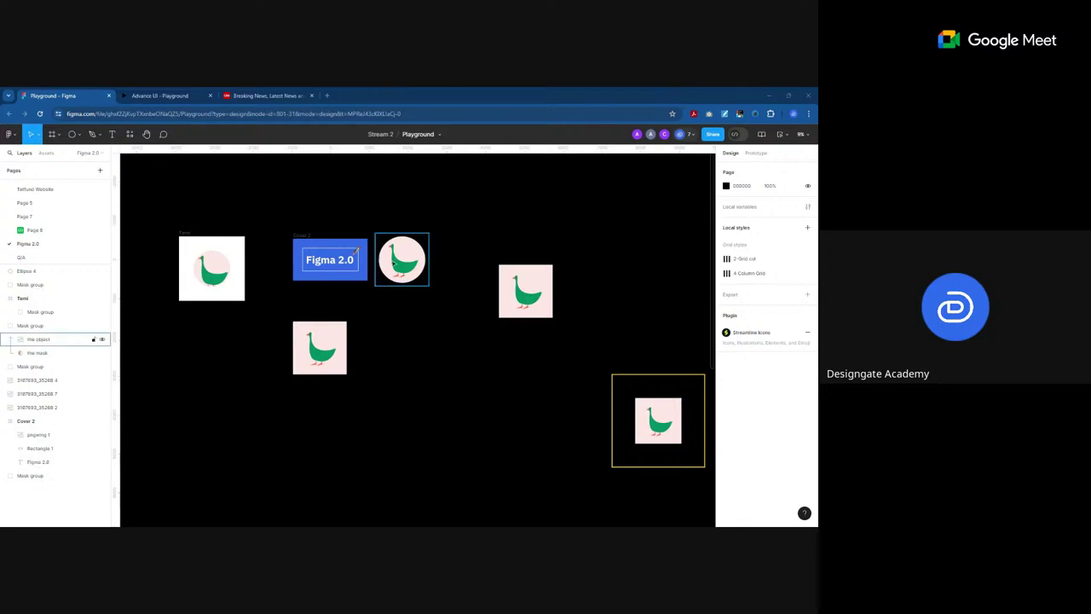
scroll(394, 260, "up", 3)
left_click(365, 304)
scroll(347, 193, "up", 5)
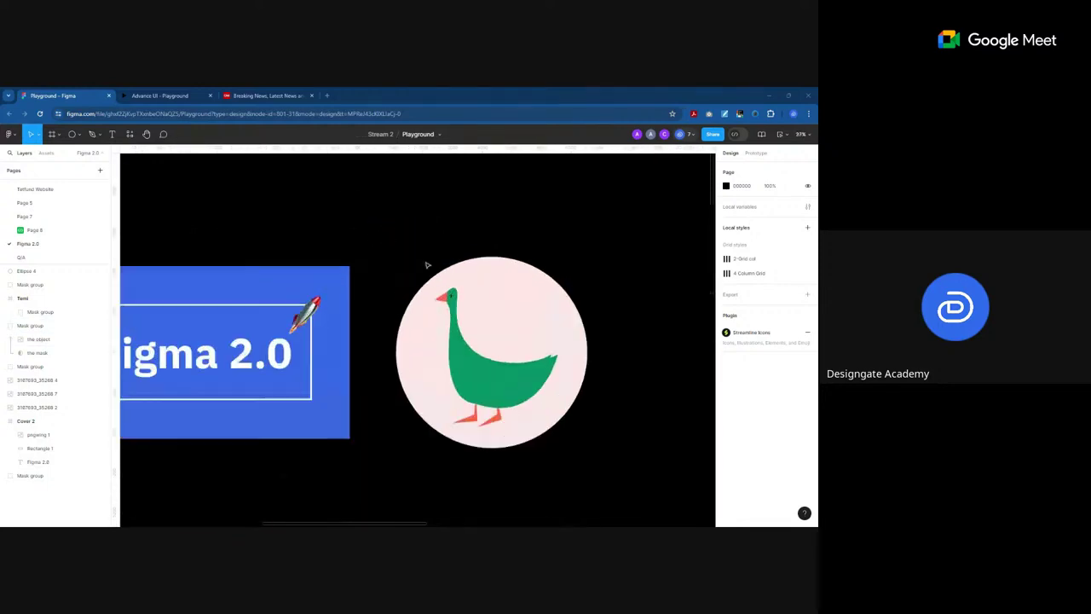
double_click(480, 305)
key("Escape")
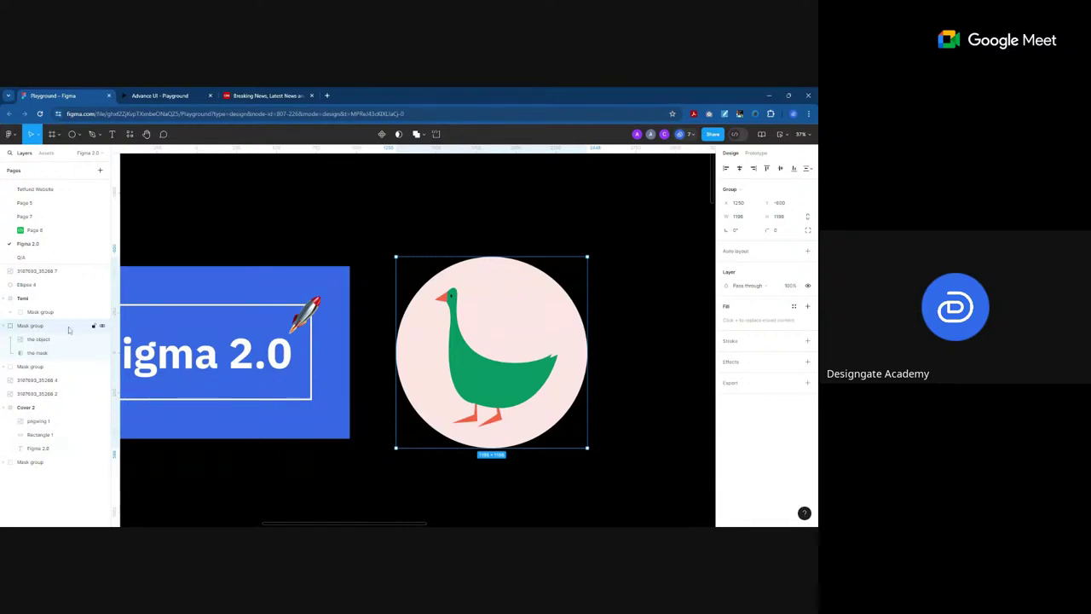
left_click(43, 342)
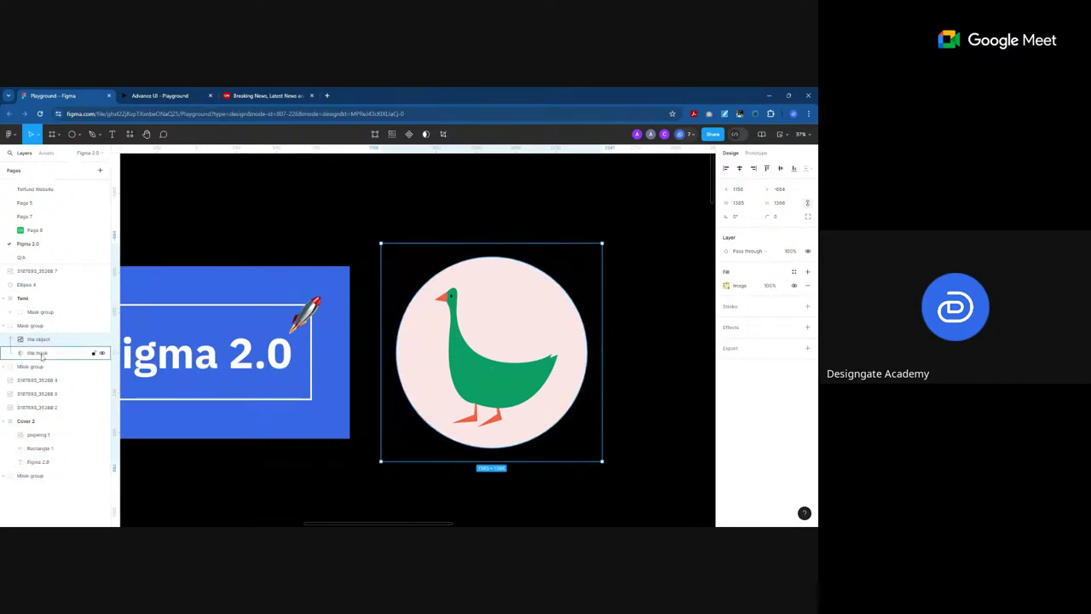
left_click(48, 355)
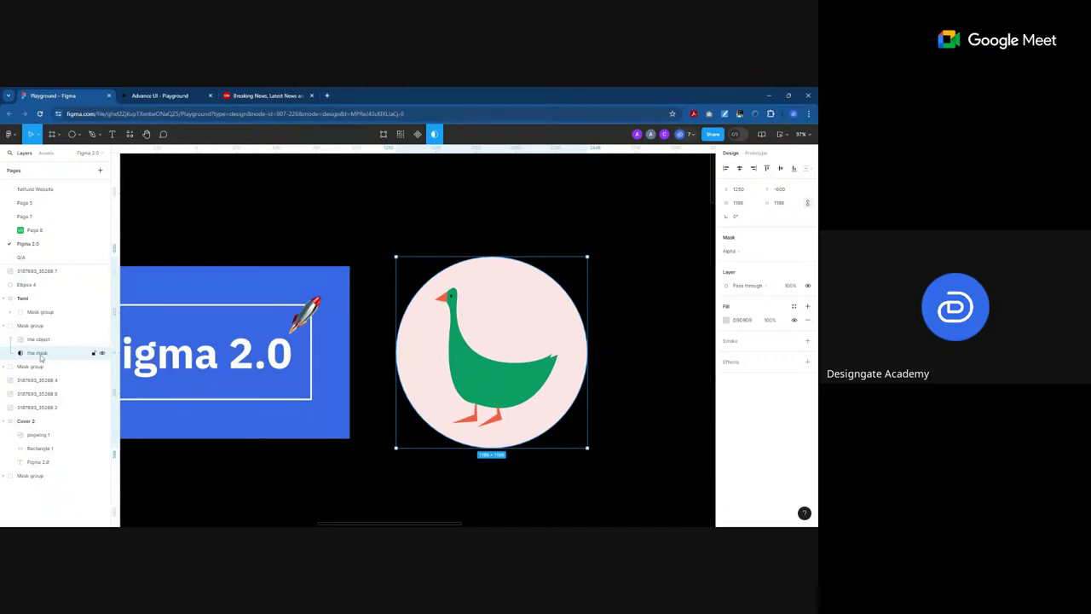
scroll(378, 380, "down", 6, "ctrl")
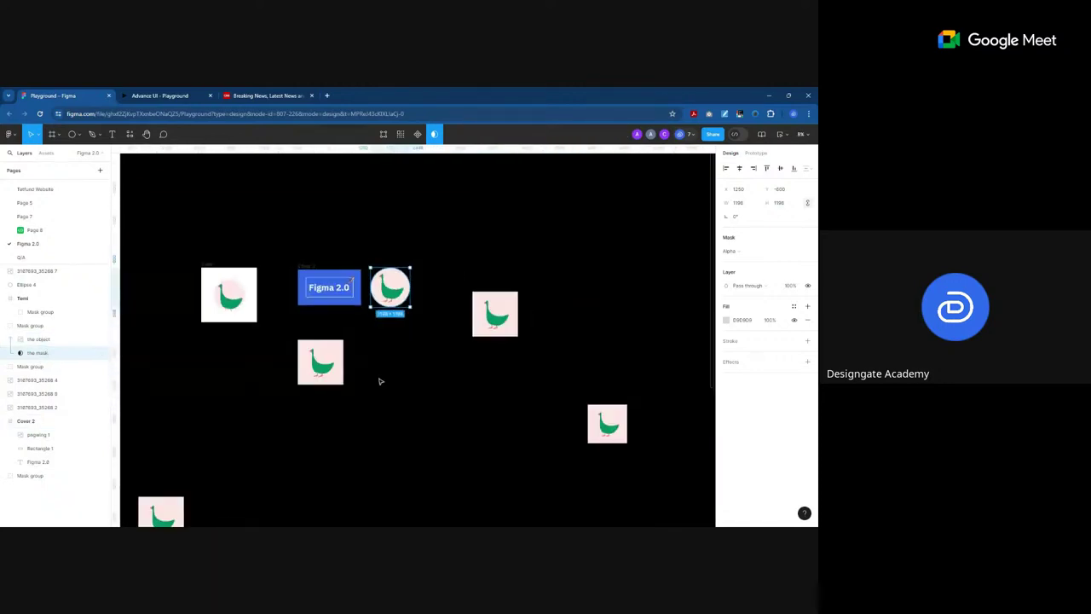
Step: Alt-drag the square goose image to the right to make a copy beside it
scroll(399, 421, "up", 2)
scroll(426, 463, "down", 3)
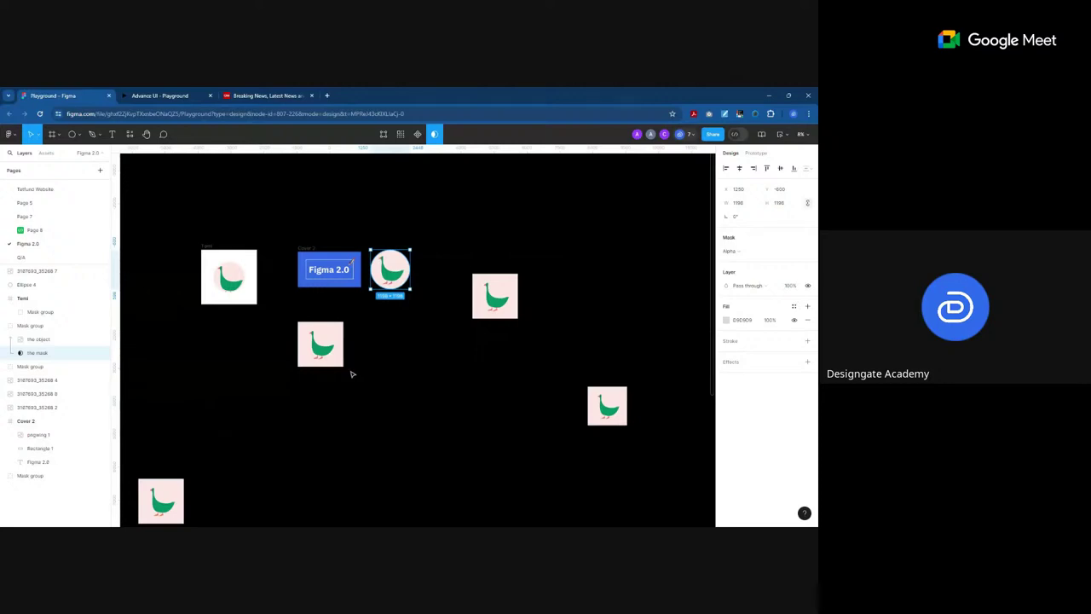
scroll(353, 369, "up", 3, "ctrl")
scroll(354, 358, "down", 3)
scroll(317, 297, "up", 2, "ctrl")
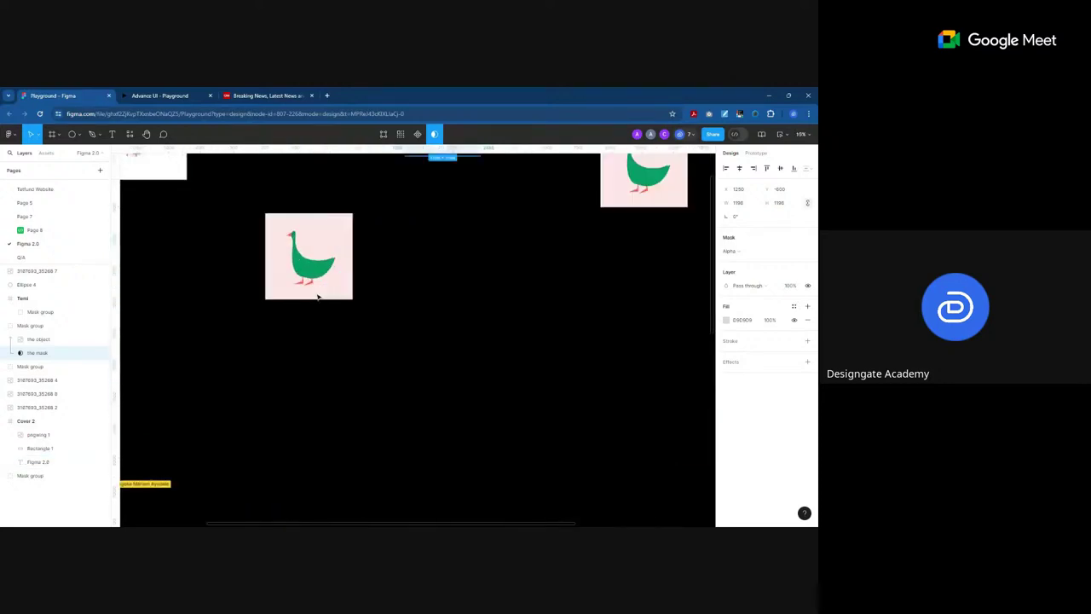
scroll(317, 297, "up", 2)
scroll(337, 358, "up", 2, "ctrl")
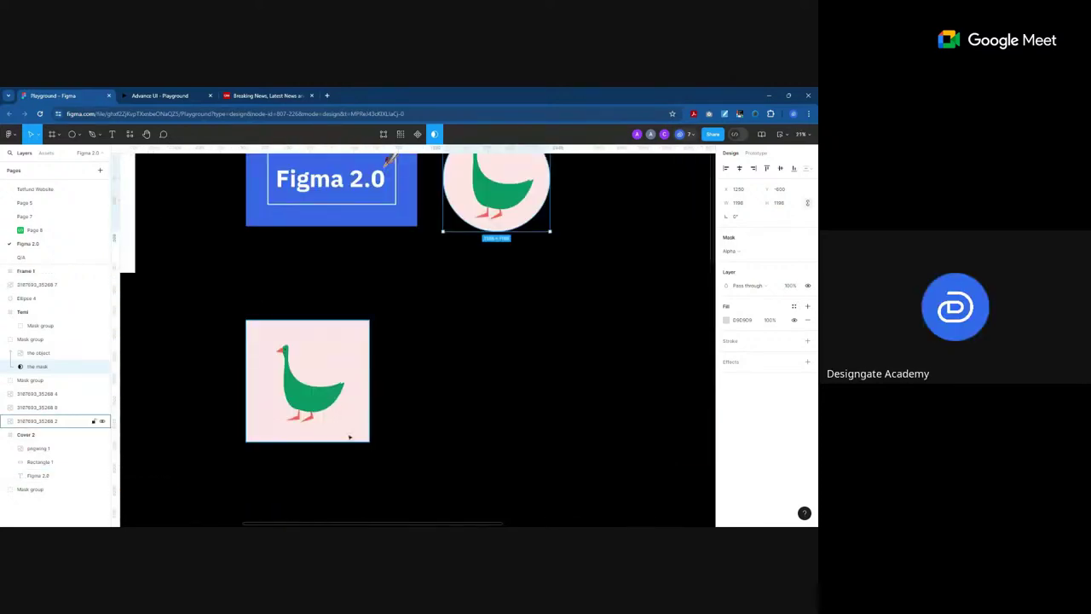
scroll(350, 435, "down", 3)
scroll(348, 374, "up", 1, "ctrl")
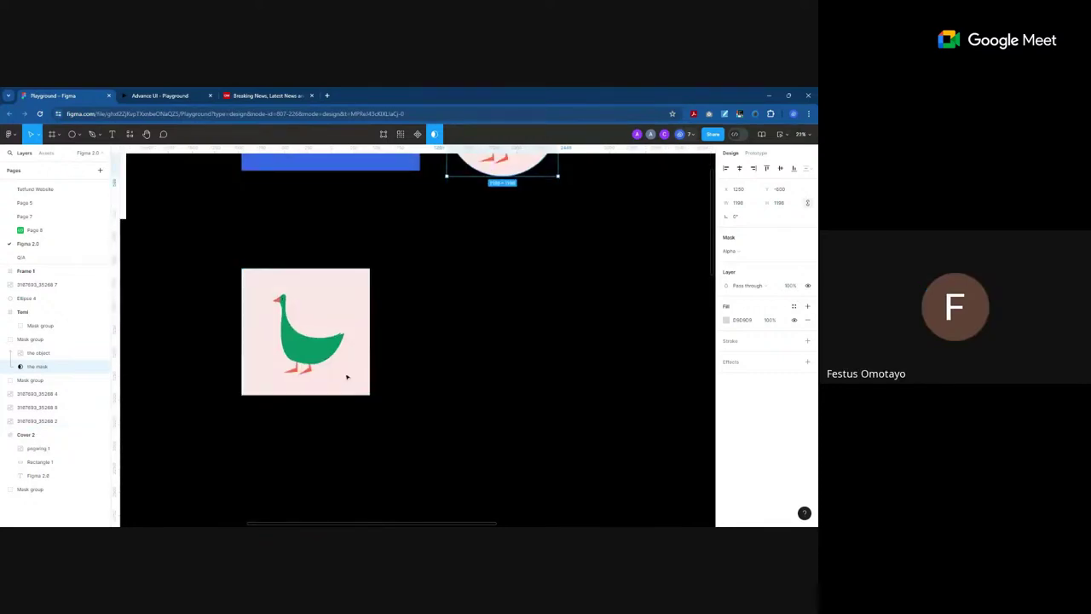
left_click(347, 377)
scroll(343, 373, "up", 2, "ctrl")
left_click_drag(314, 356, 562, 355)
scroll(684, 277, "up", 2, "ctrl")
scroll(685, 277, "up", 2, "ctrl")
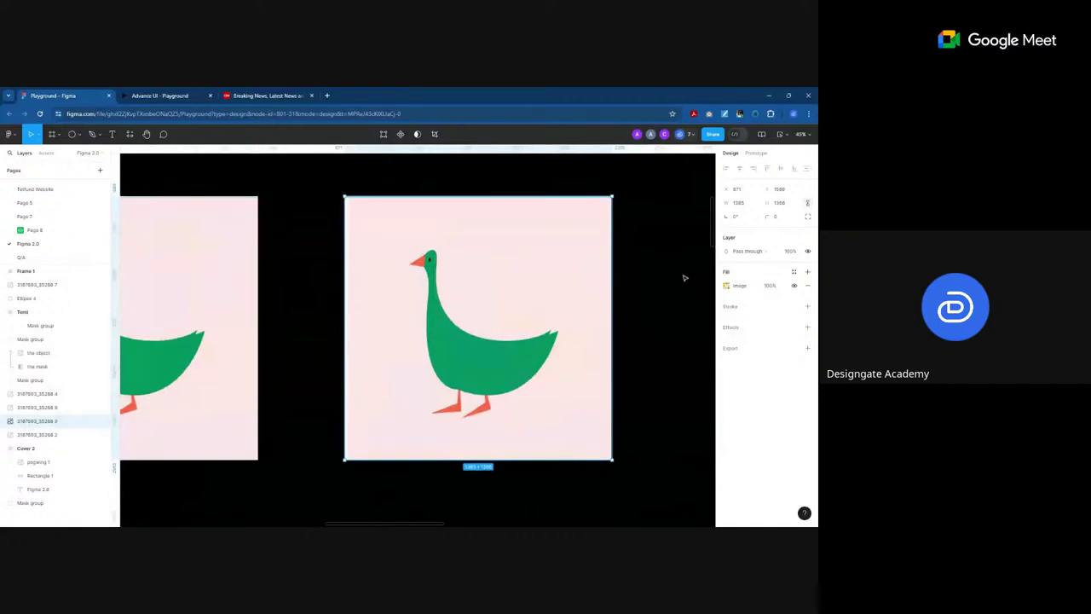
Step: Draw a grey 1262×1262 circle over the copied goose image and centre it on the guides
left_click(73, 135)
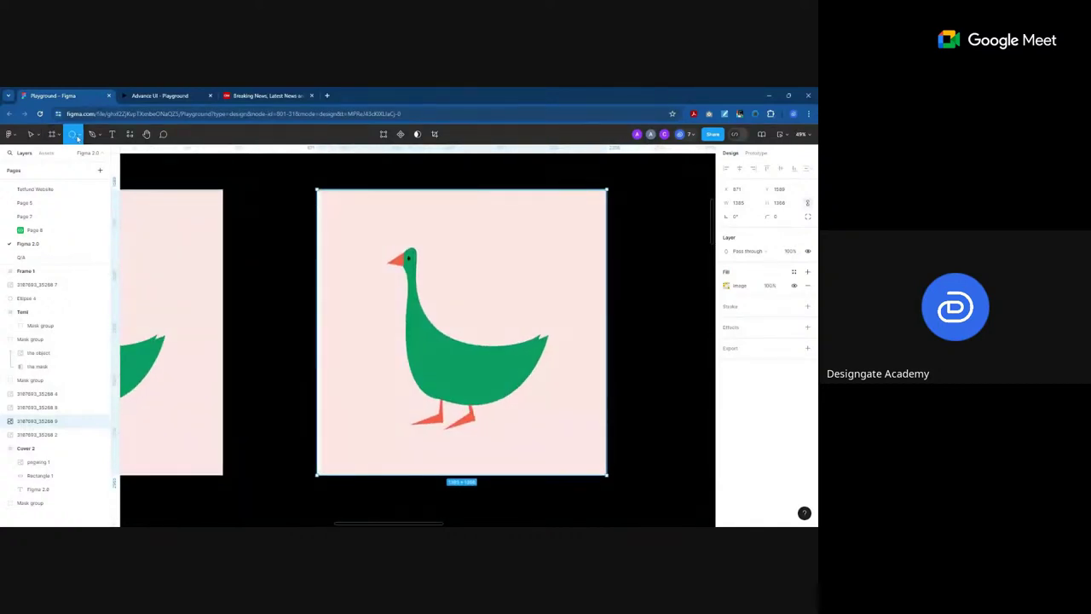
left_click_drag(343, 209, 606, 474)
left_click_drag(484, 325, 462, 297)
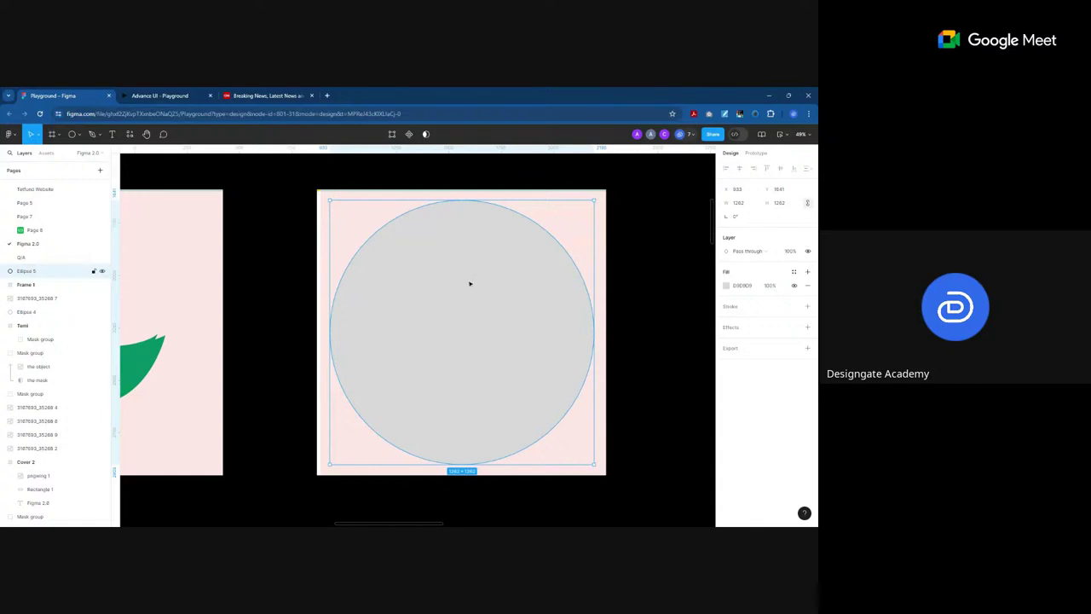
left_click_drag(470, 283, 468, 281)
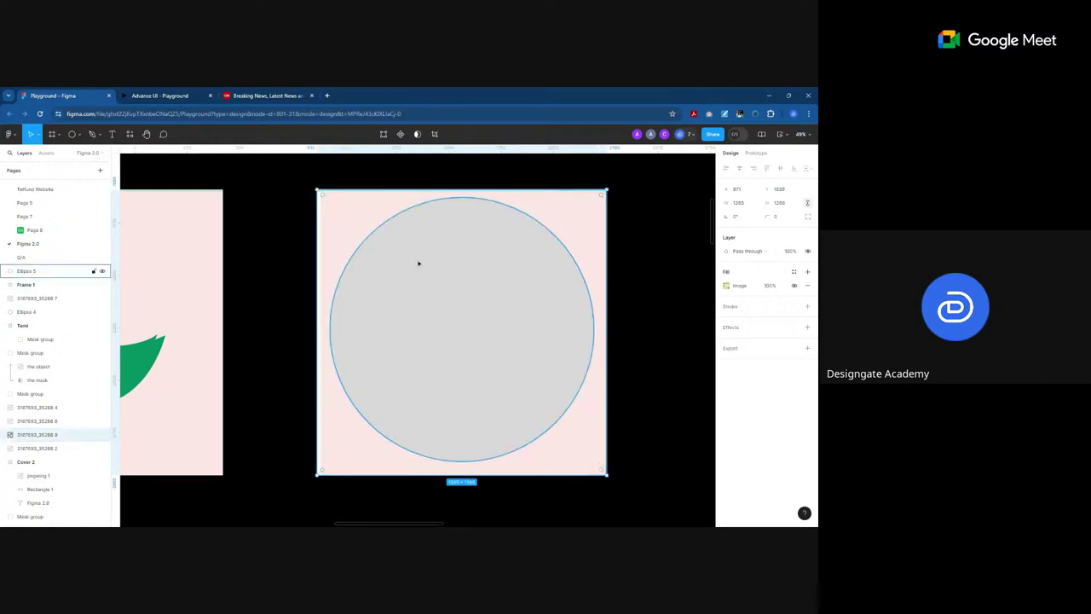
scroll(421, 271, "down", 3)
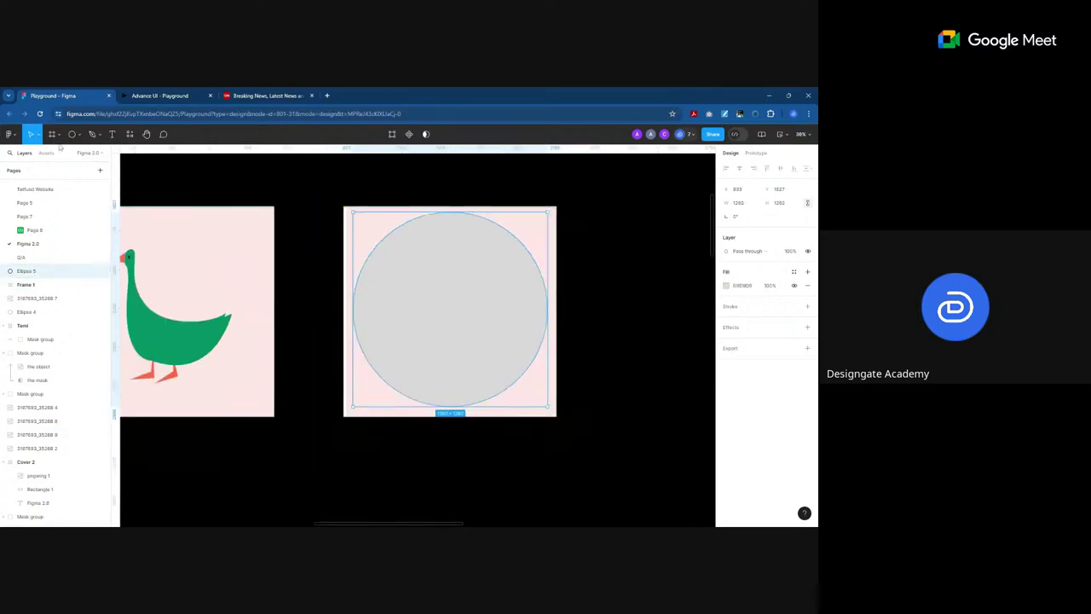
Step: Draw a frame around the grey circle and goose image and rename it 'Designgate'
key("f")
left_click_drag(309, 164, 601, 457)
left_click(443, 294)
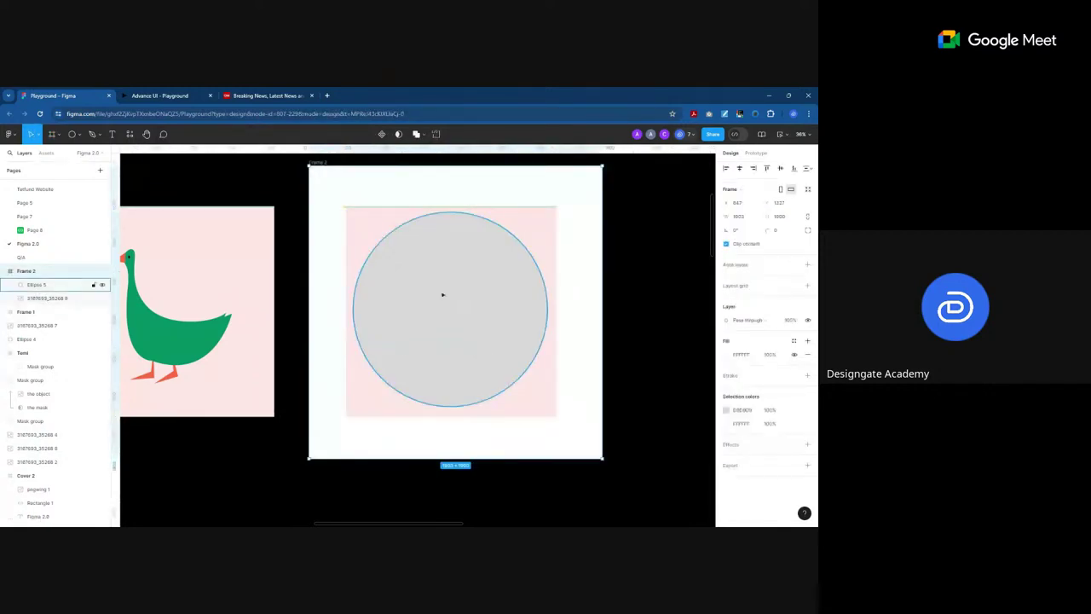
left_click(320, 163)
double_click(317, 162)
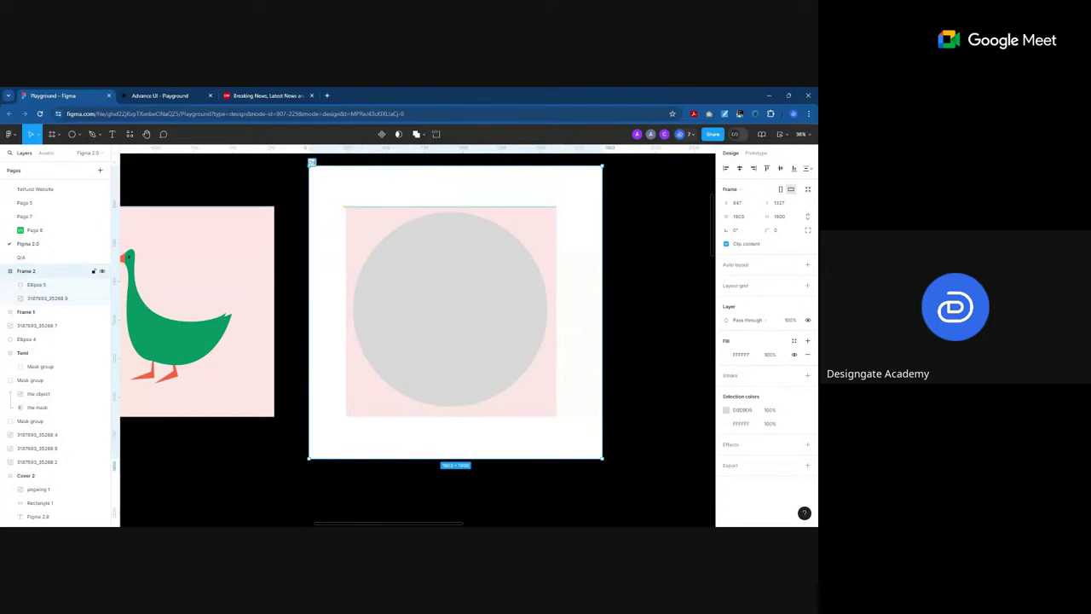
type("Designgate")
key("Return")
left_click(377, 232)
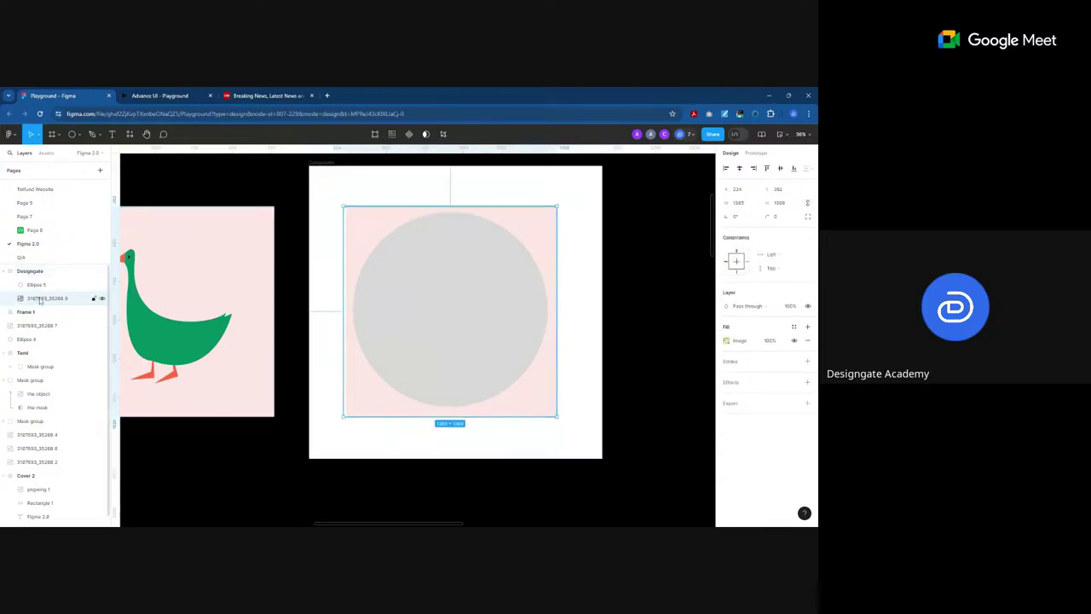
left_click(41, 288)
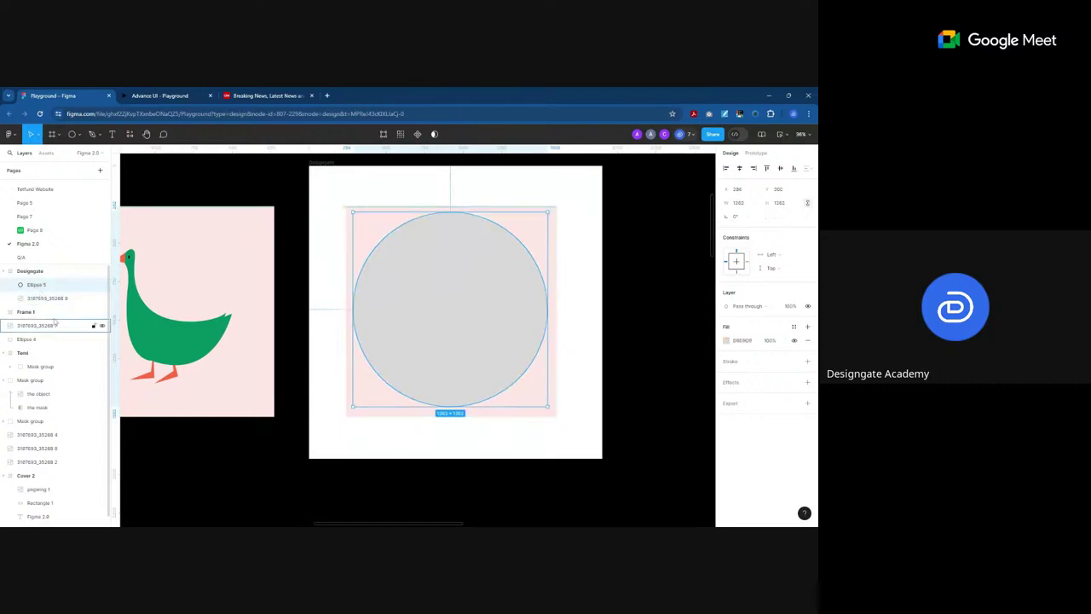
Step: Move the Ellipse 5 layer beneath the goose image and use it as a mask to crop the image round
left_click_drag(39, 290, 38, 303)
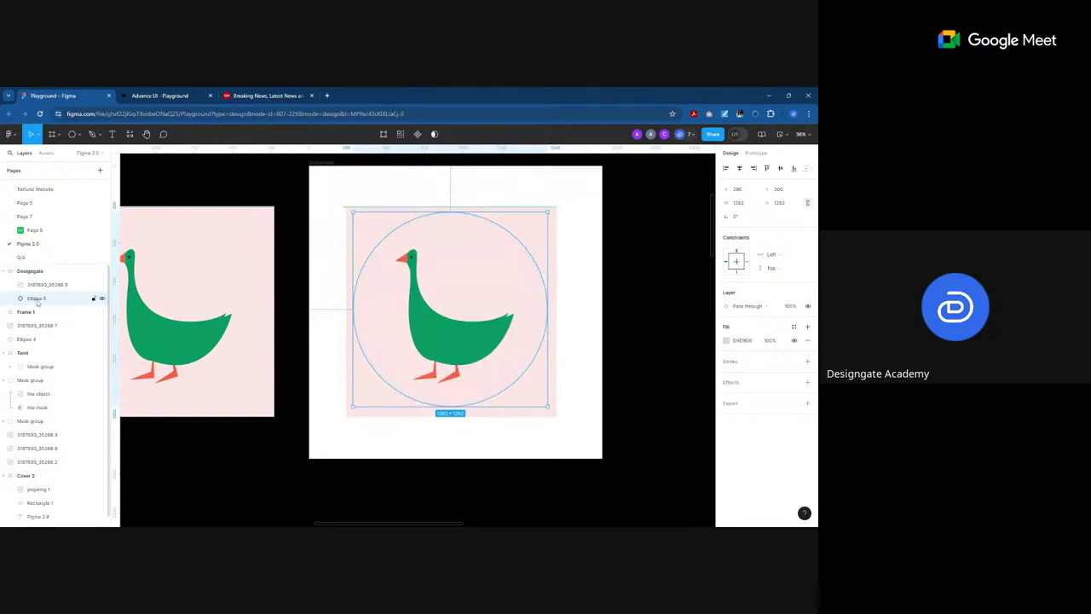
left_click(41, 288)
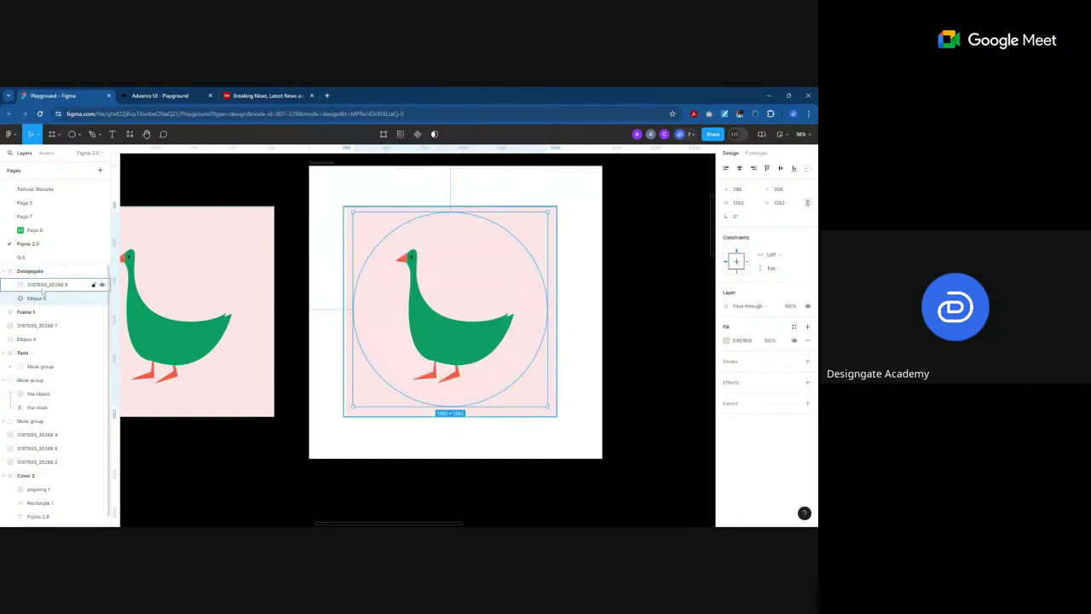
left_click(41, 298)
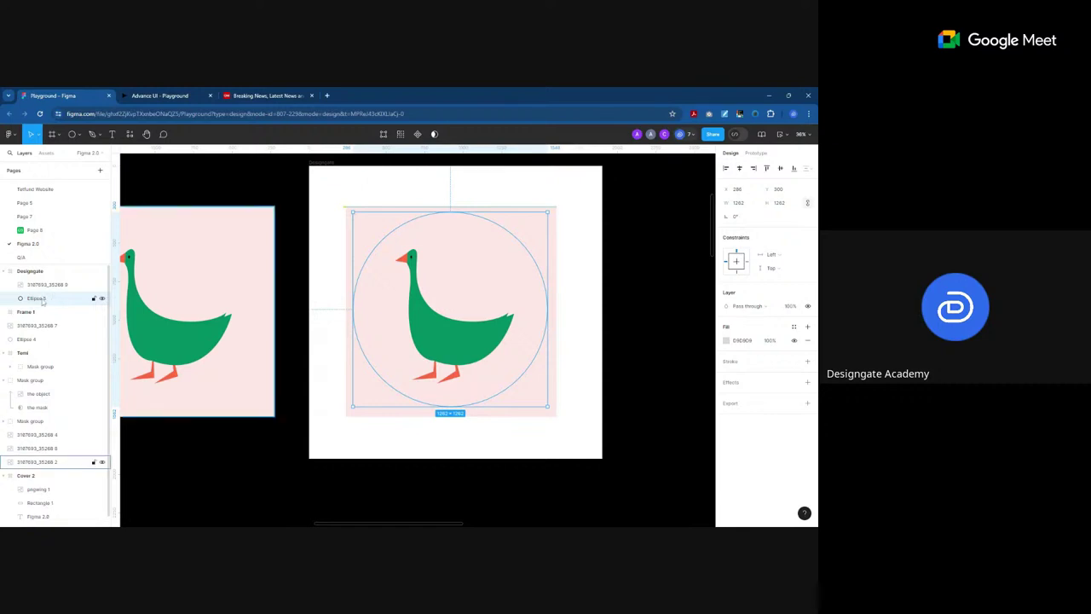
left_click(44, 288)
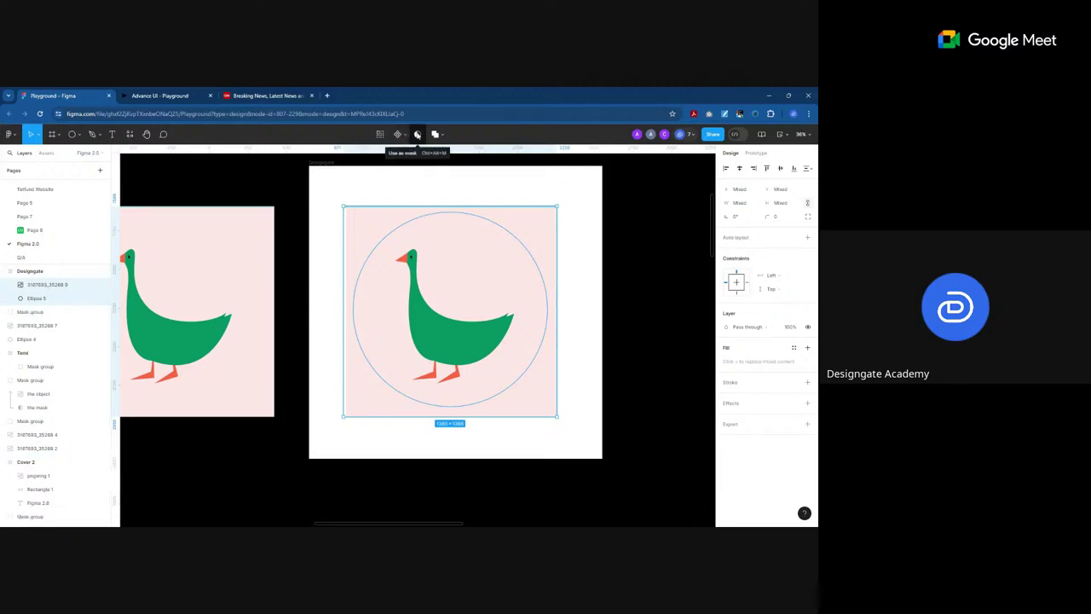
left_click(417, 134)
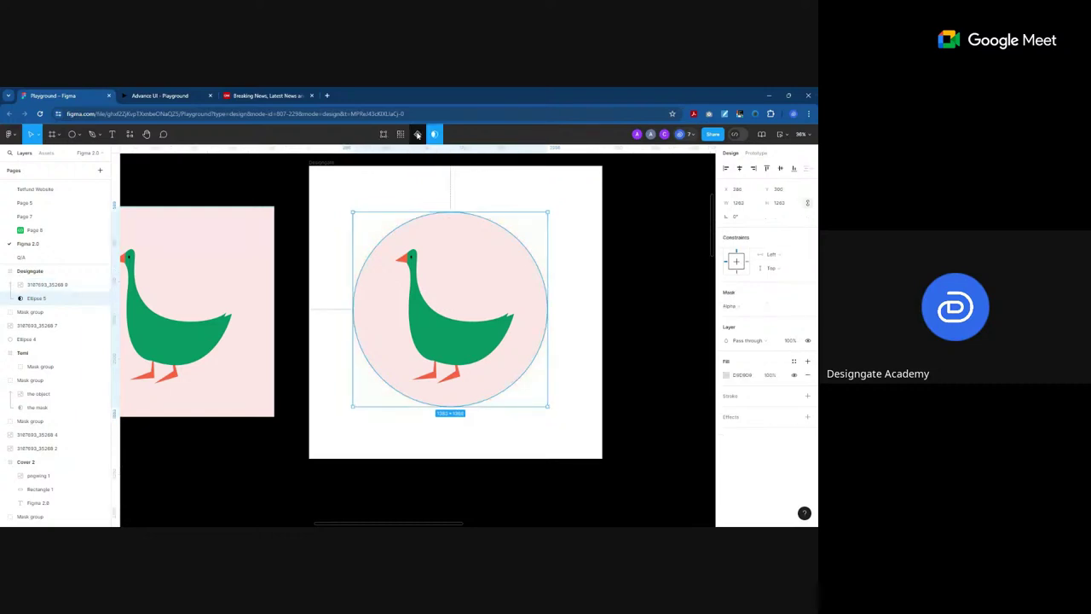
left_click(39, 285)
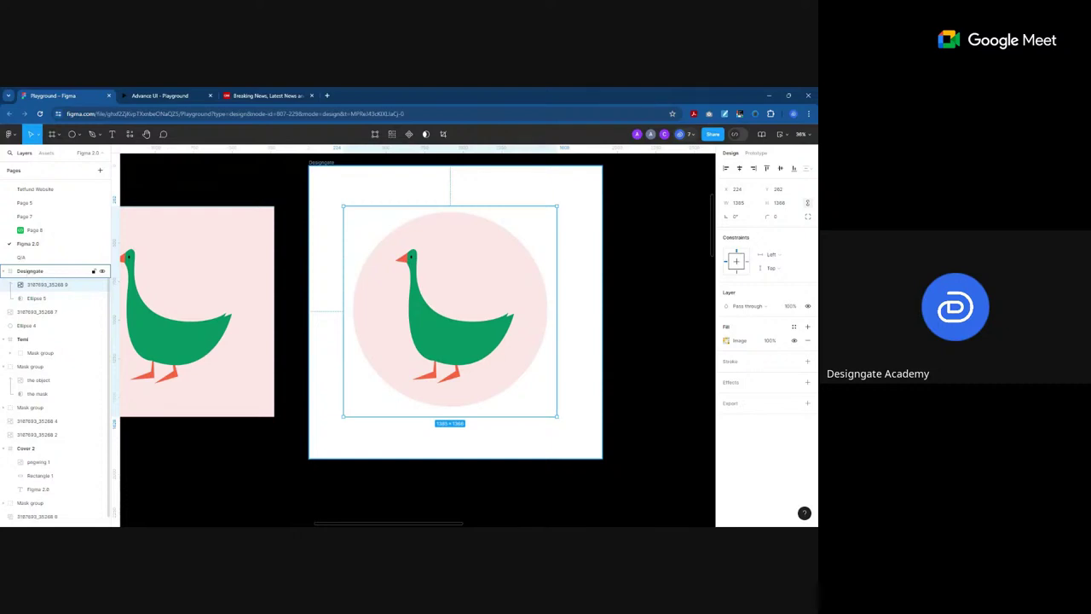
Step: Break up the old circular mask, delete its cyan circle, and move the goose image right
scroll(247, 303, "down", 5)
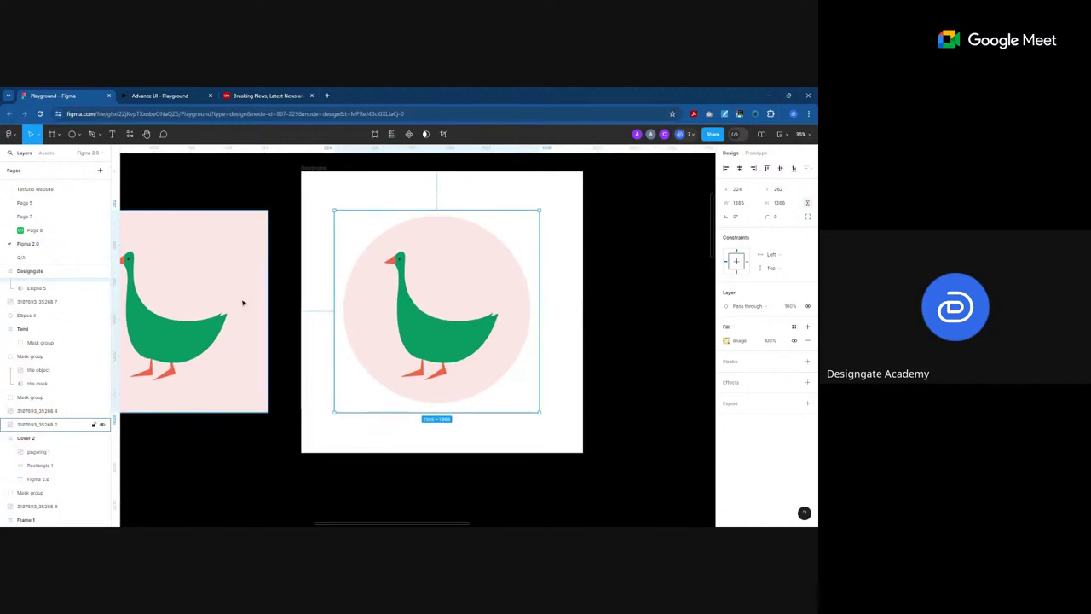
scroll(301, 315, "down", 3)
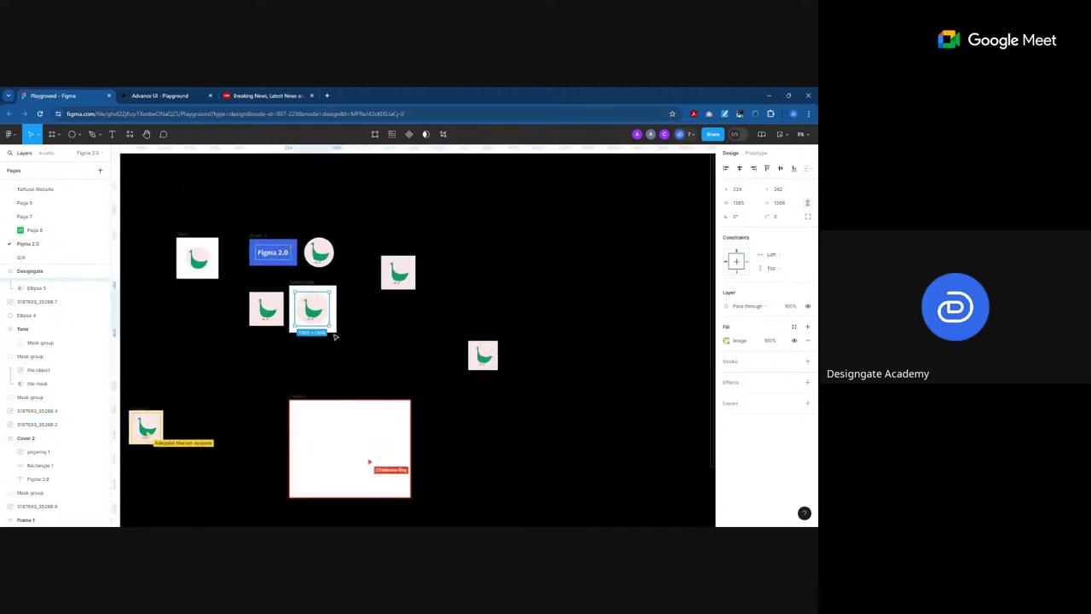
scroll(337, 333, "down", 2)
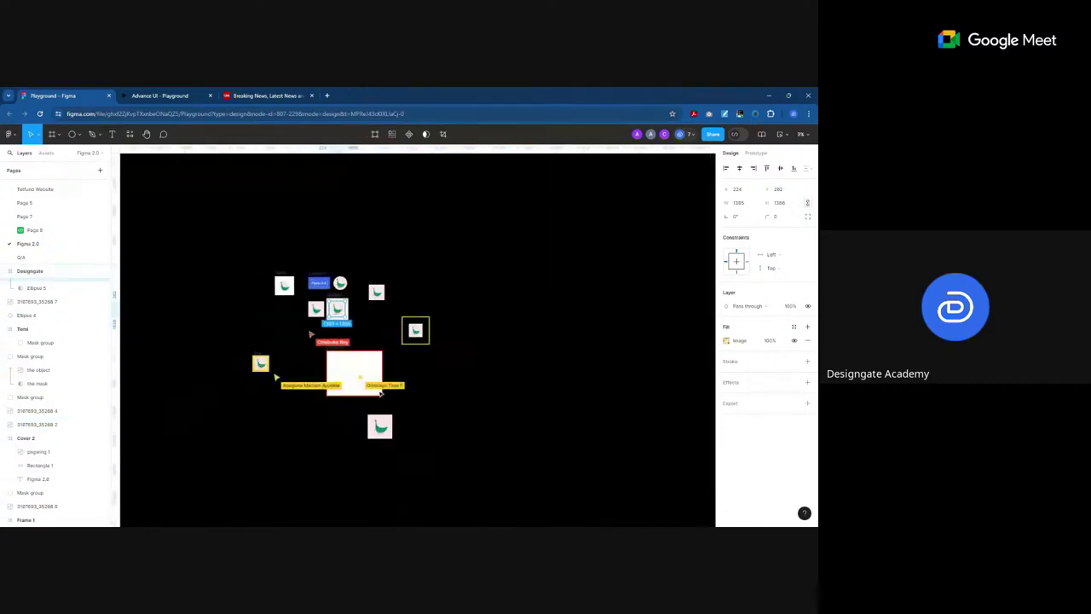
scroll(413, 332, "up", 3)
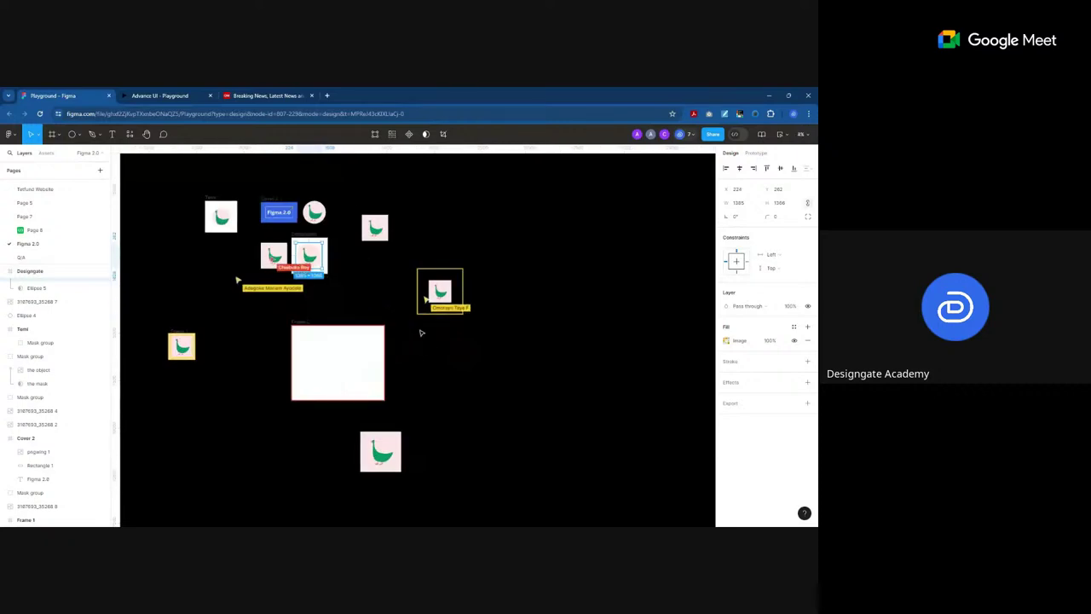
left_click(437, 278)
key("shift+2")
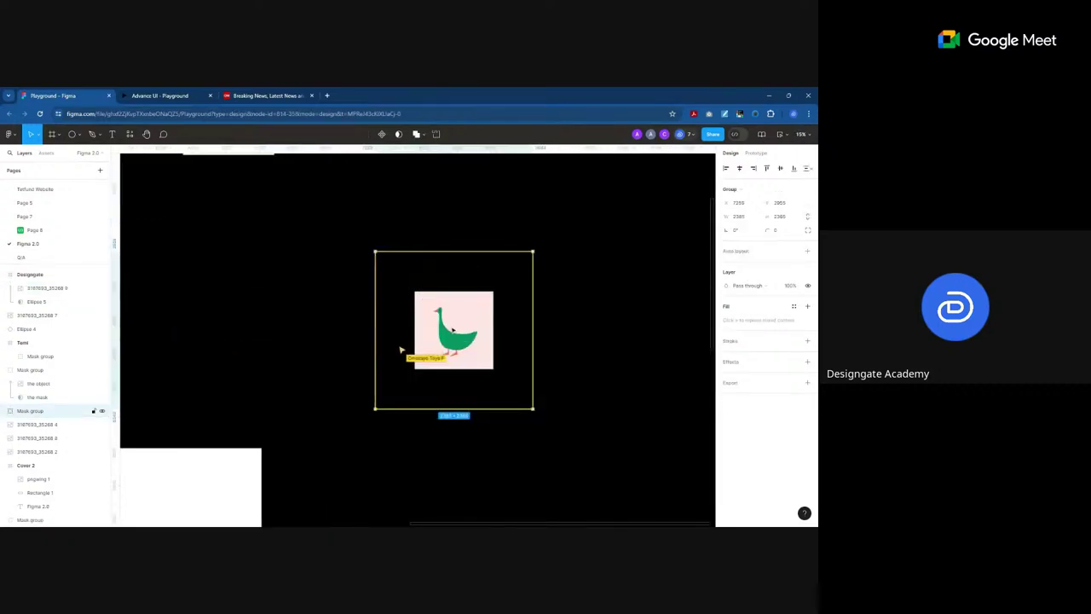
double_click(453, 329)
key("ctrl+z")
key("ctrl+z")
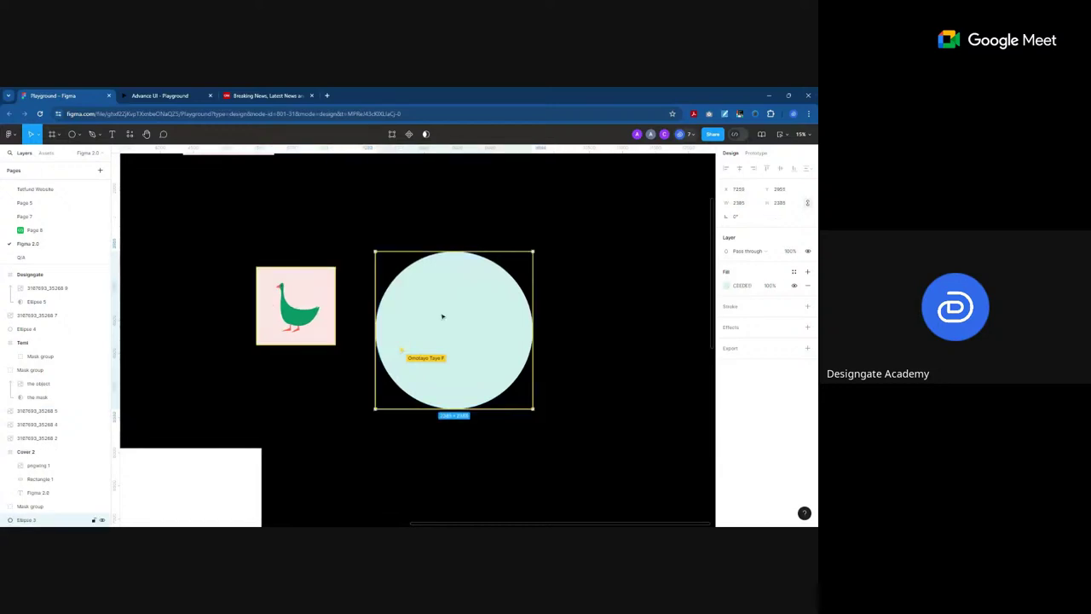
key("Delete")
left_click_drag(266, 306, 370, 309)
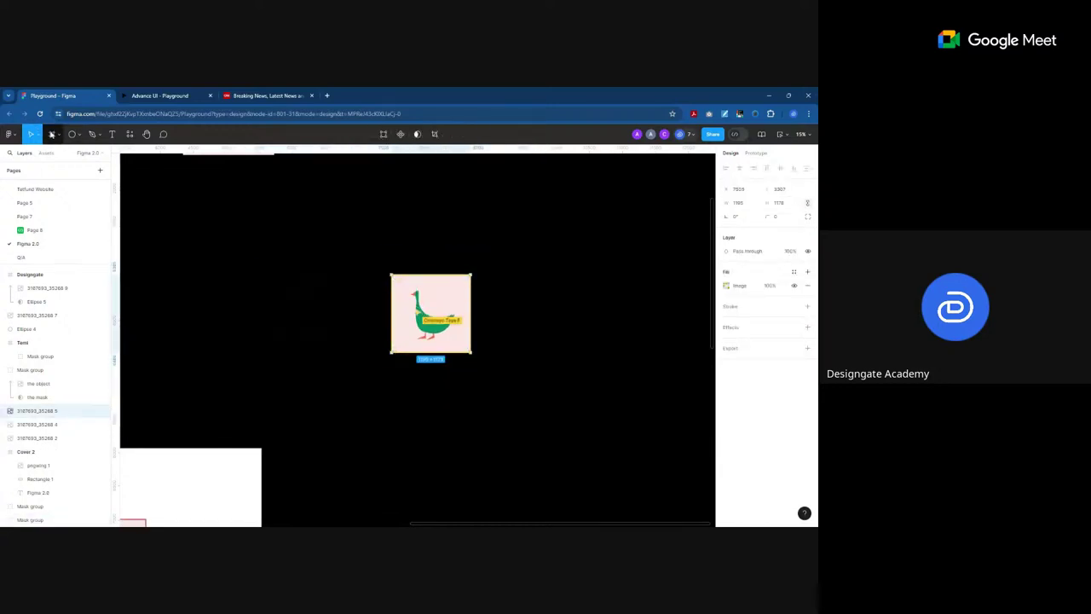
Step: Draw a new frame around the goose image and rename it to the chosen first name
key("f")
left_click_drag(348, 241, 535, 382)
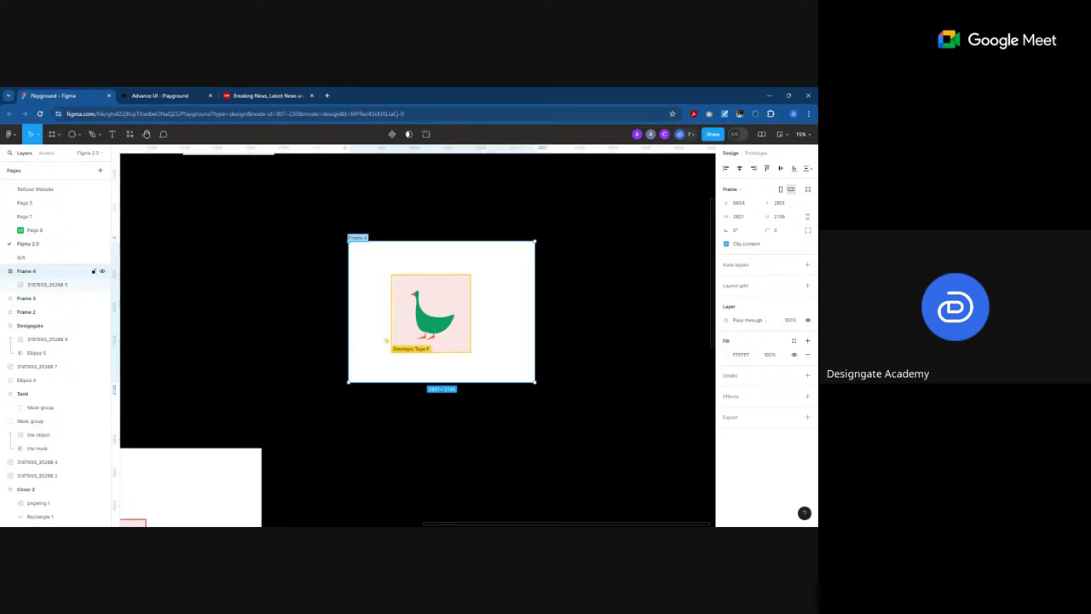
key("ctrl+r")
type("Omotayo")
key("Return")
scroll(441, 341, "up", 5)
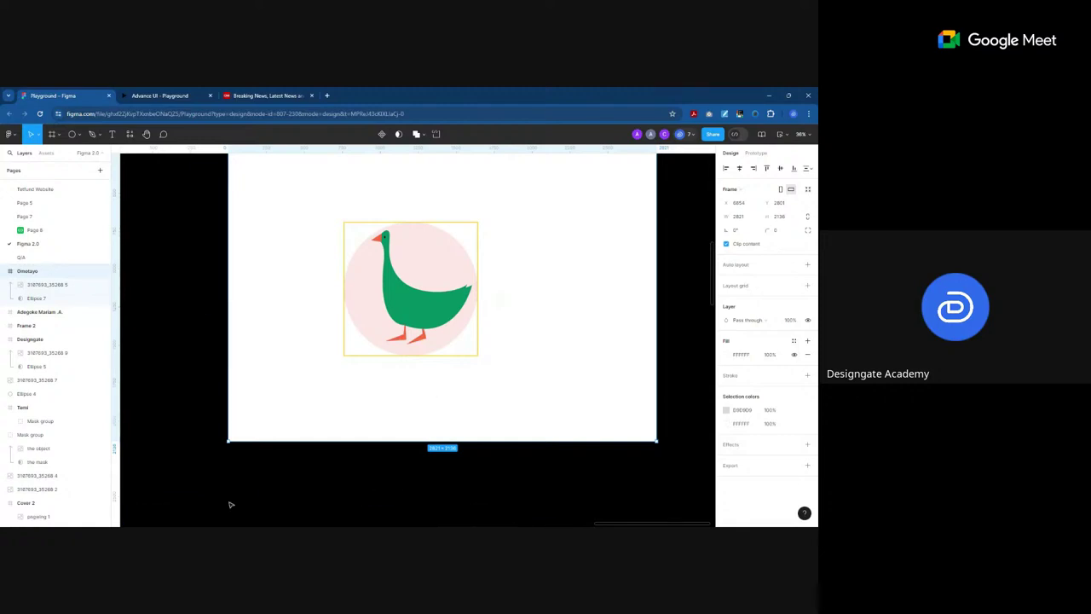
Step: Nudge the goose image slightly upward inside the Omotayo frame and zoom out to see the page
left_click(273, 492)
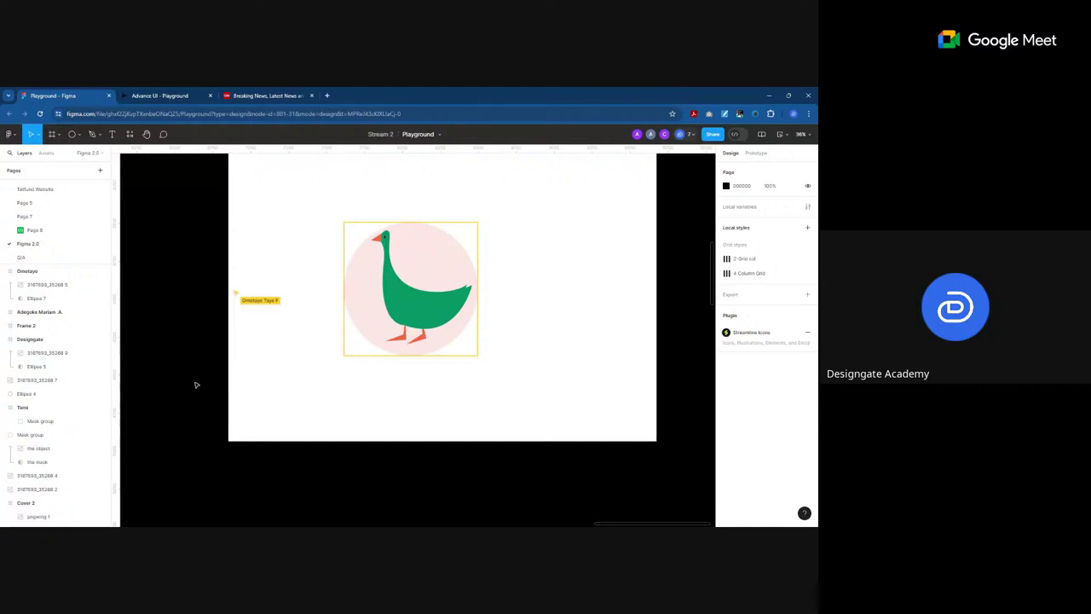
left_click(53, 284)
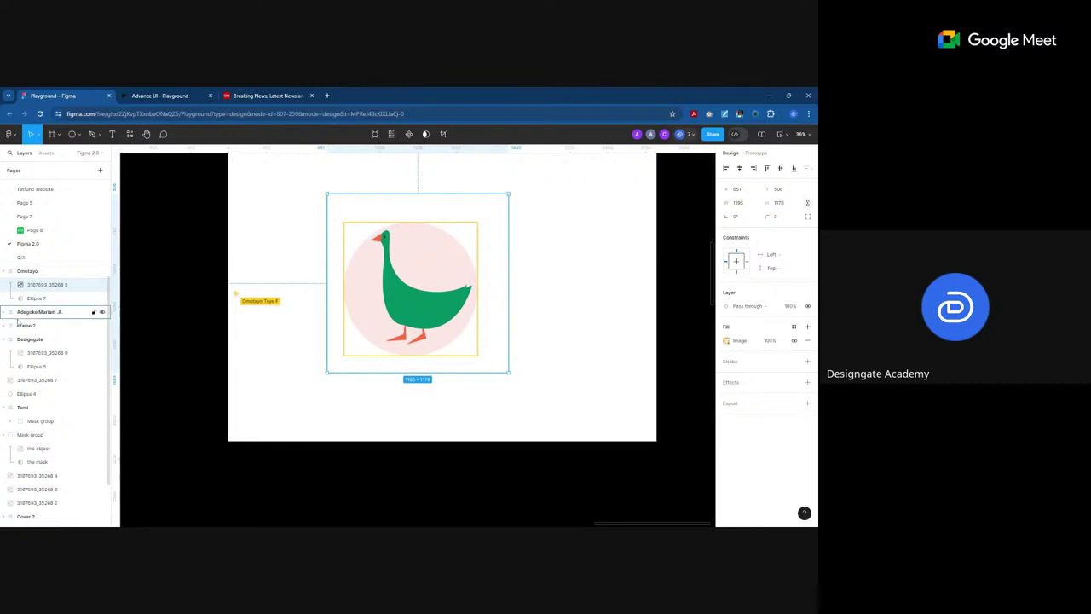
mouse_move(413, 307)
left_mouse_down()
mouse_move(378, 317)
mouse_move(331, 310)
mouse_move(398, 256)
mouse_move(454, 284)
mouse_move(422, 317)
mouse_move(386, 312)
mouse_move(434, 300)
mouse_move(395, 288)
mouse_move(412, 254)
mouse_move(432, 252)
mouse_move(418, 254)
mouse_move(423, 286)
mouse_move(411, 304)
mouse_move(424, 292)
mouse_move(413, 299)
left_mouse_up()
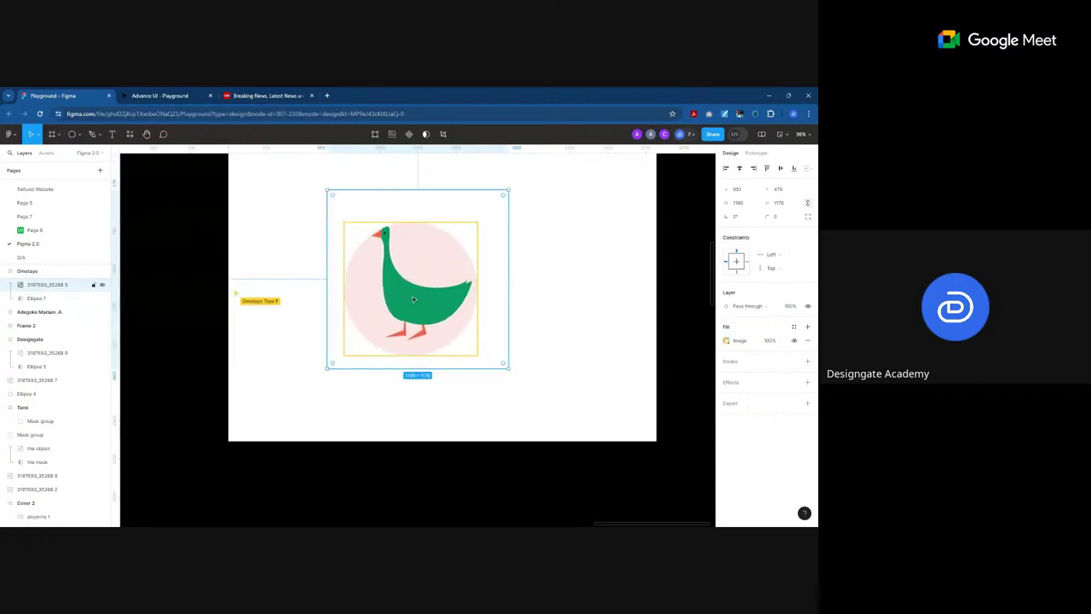
scroll(279, 265, "down", 10)
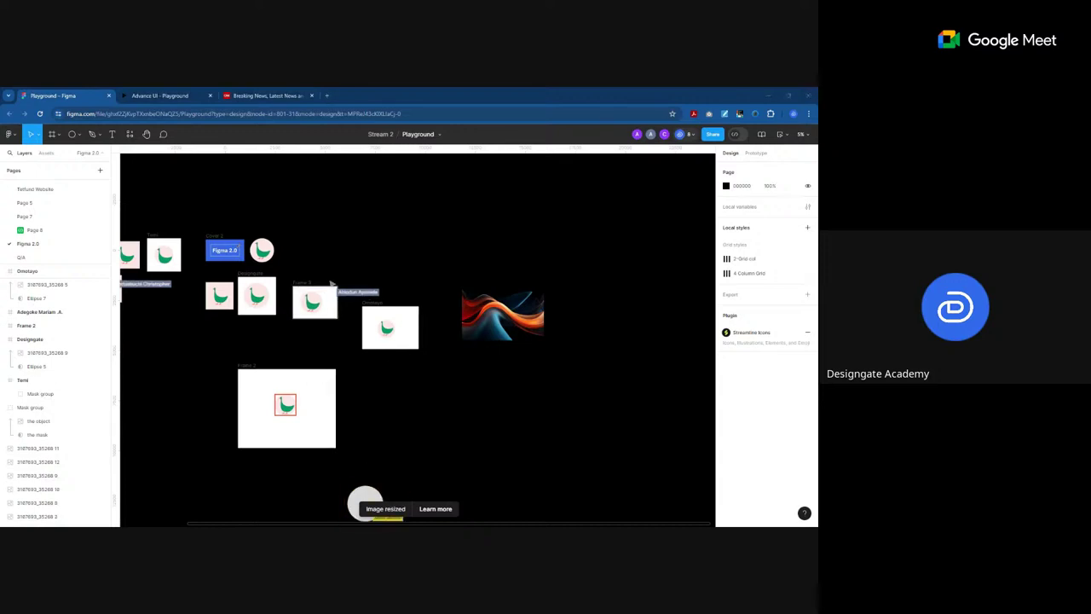
Step: Create an empty text box just below the colourful wave image with the Text tool
left_click(513, 320)
scroll(514, 320, "up", 5)
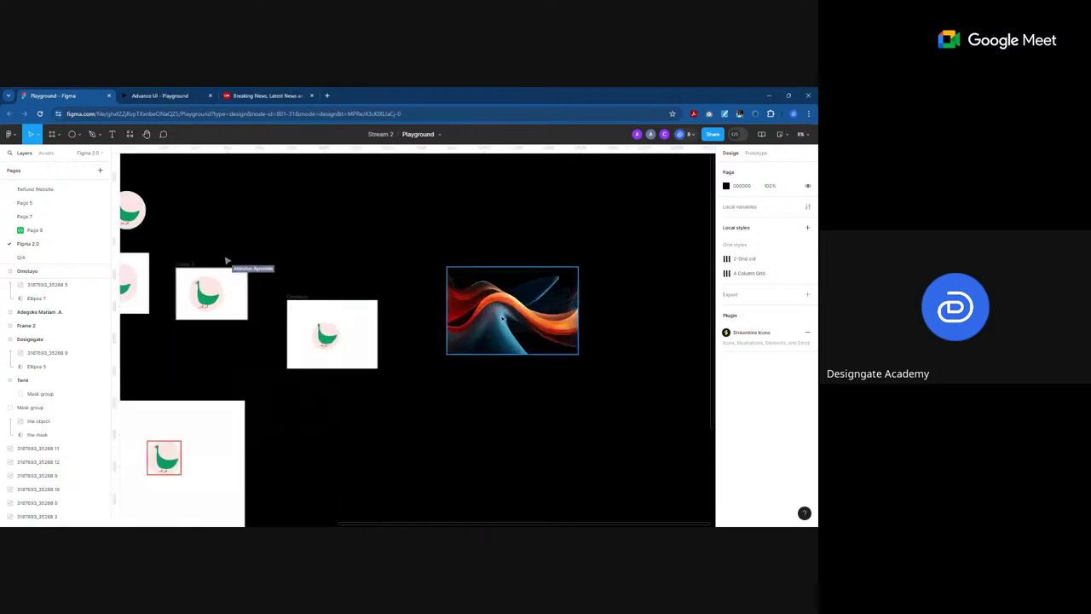
scroll(514, 320, "up", 3)
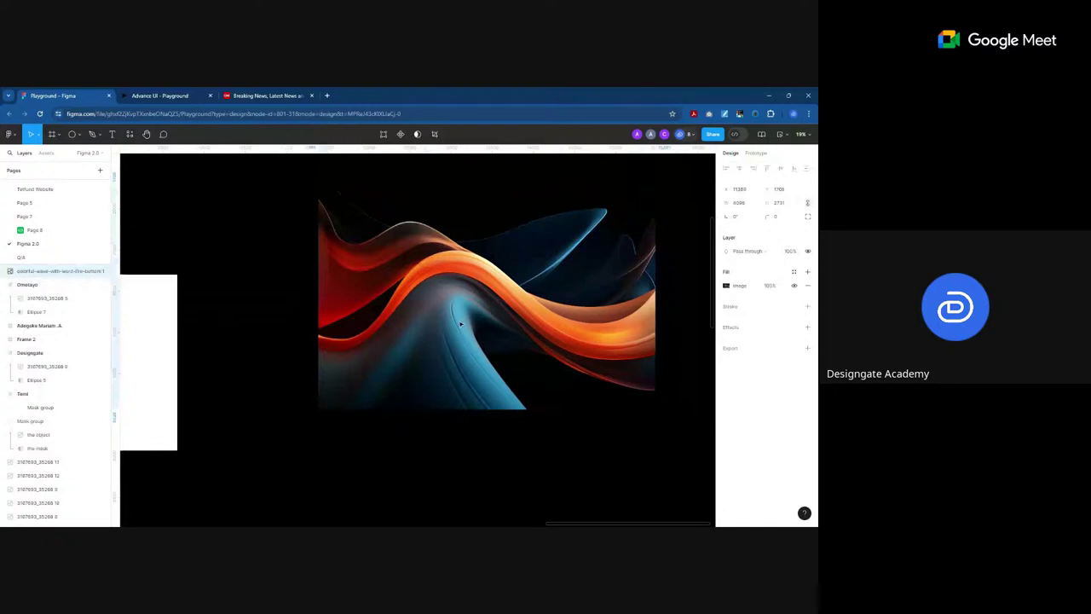
left_click(460, 324)
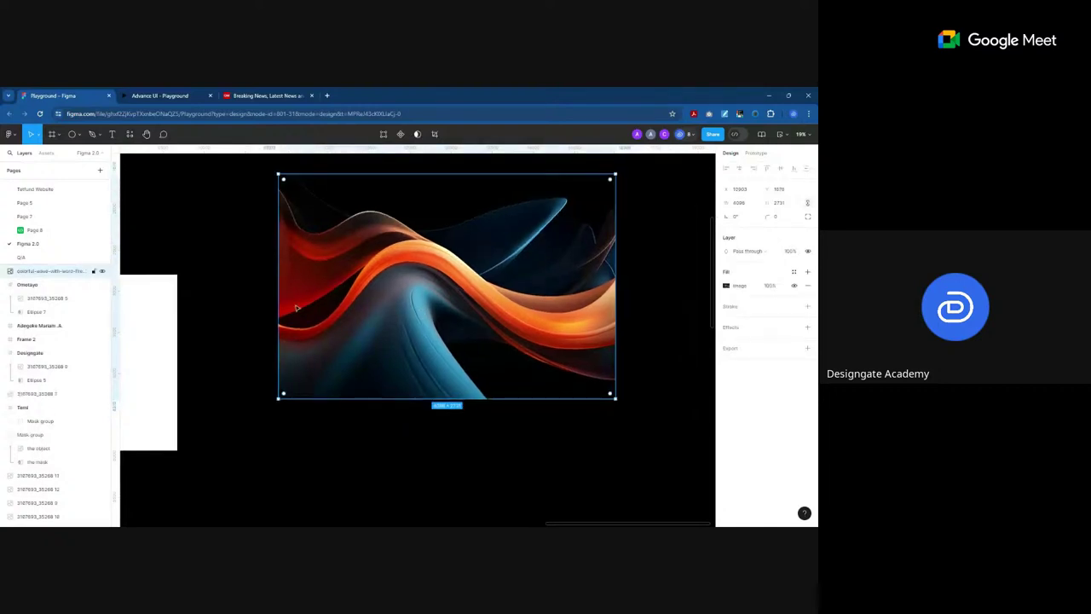
key("t")
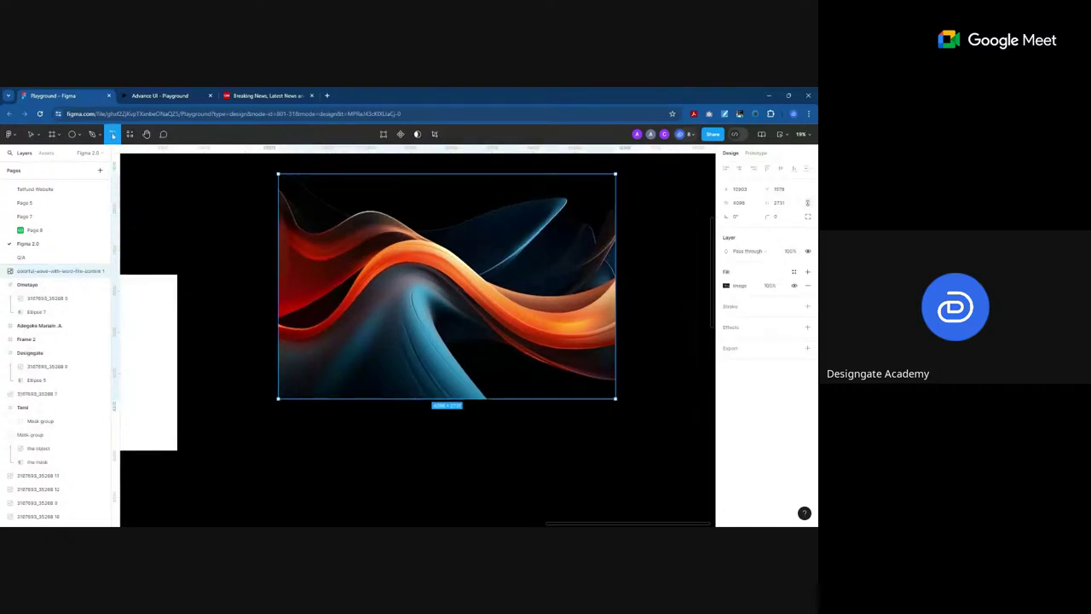
left_click(319, 443)
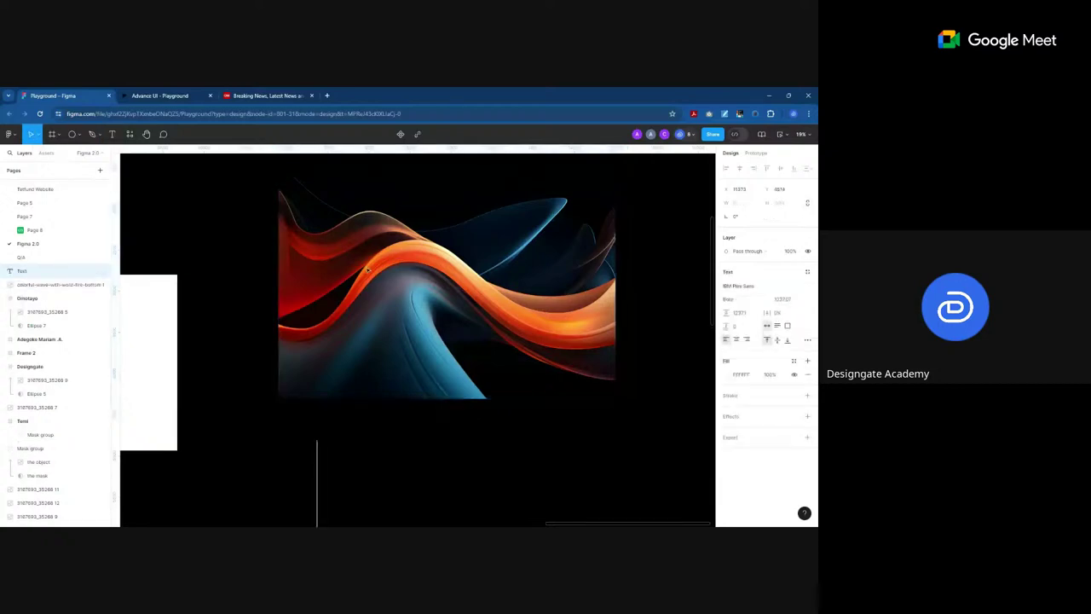
scroll(366, 451, "down", 2)
key("Escape")
scroll(328, 422, "up", 1)
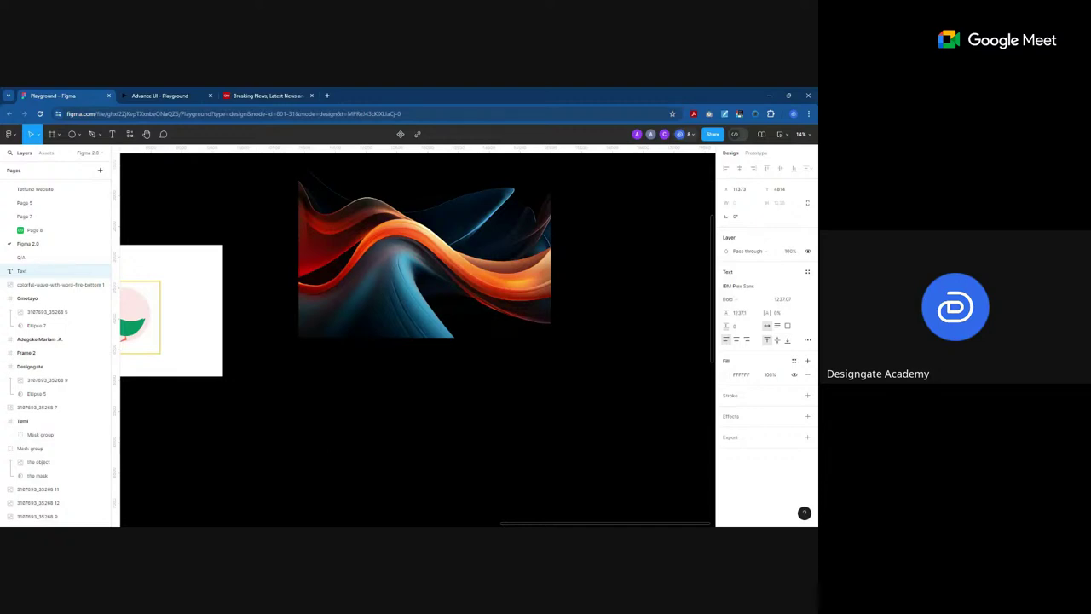
Step: Type 'KUDI' in the text box and move it slightly up and left
type("Ku")
key("BackSpace")
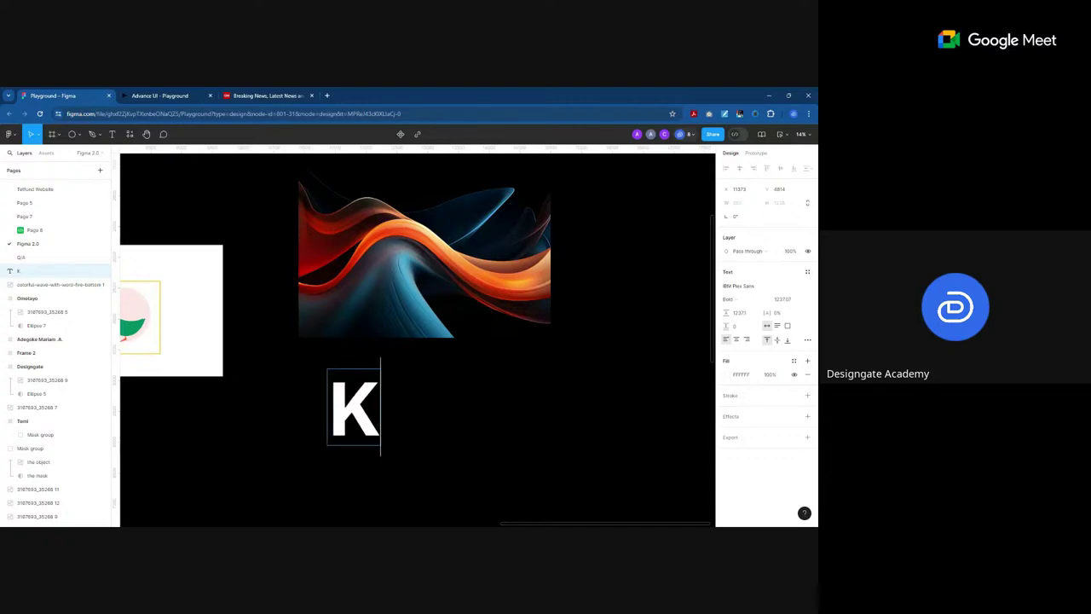
type("UDI")
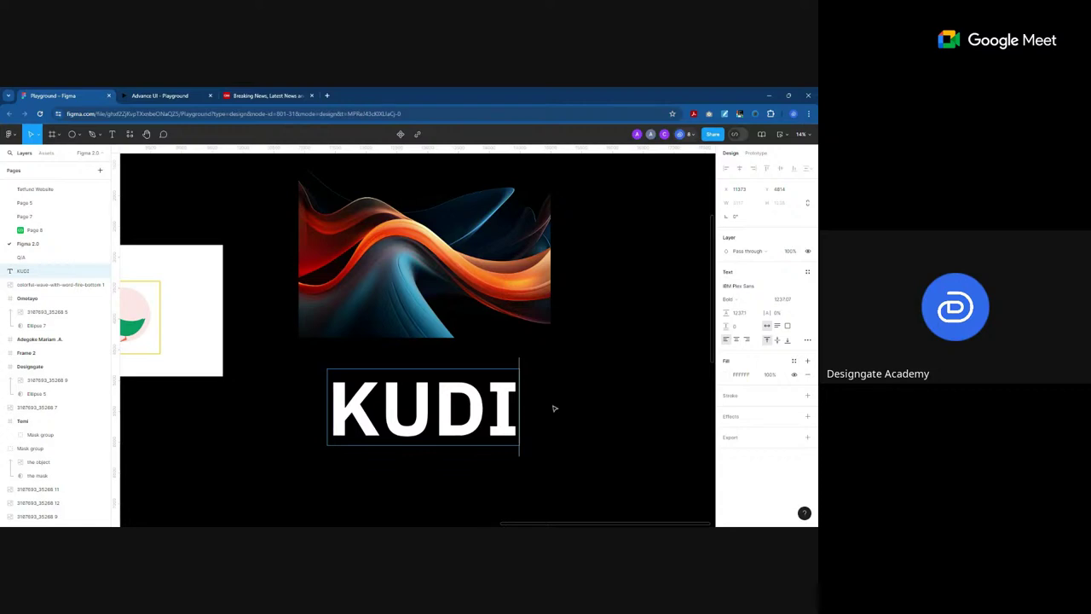
key("Escape")
left_click_drag(492, 403, 458, 387)
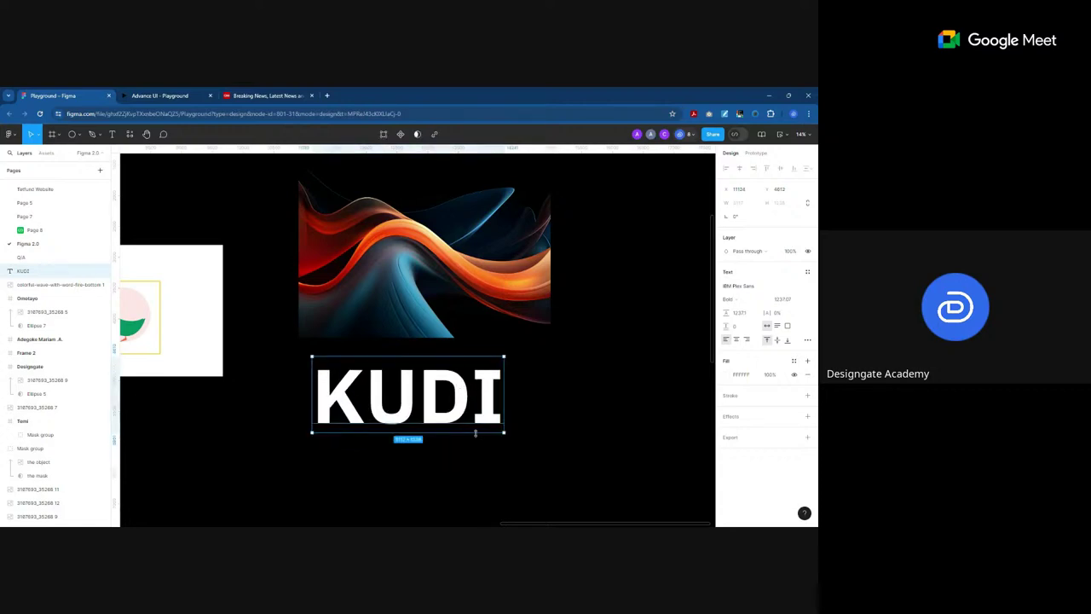
Step: Move the wave image slightly lower so KUDI sits over it
scroll(443, 433, "up", 2)
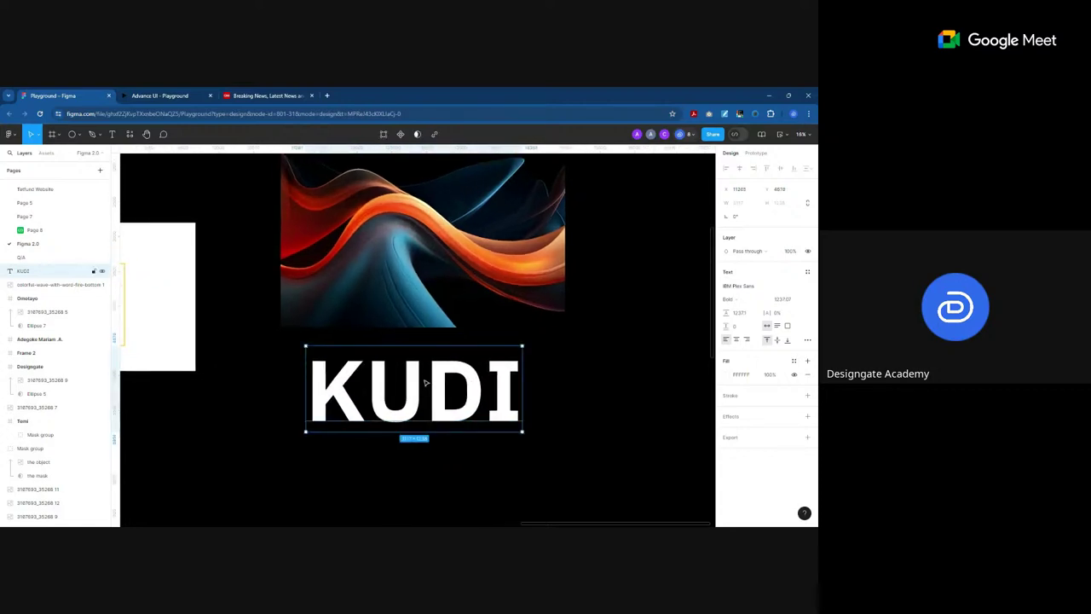
left_click(421, 290)
left_click_drag(389, 250, 436, 349)
Step: Wrap the wave image and KUDI in a frame and centre KUDI over the image
scroll(443, 313, "down", 2)
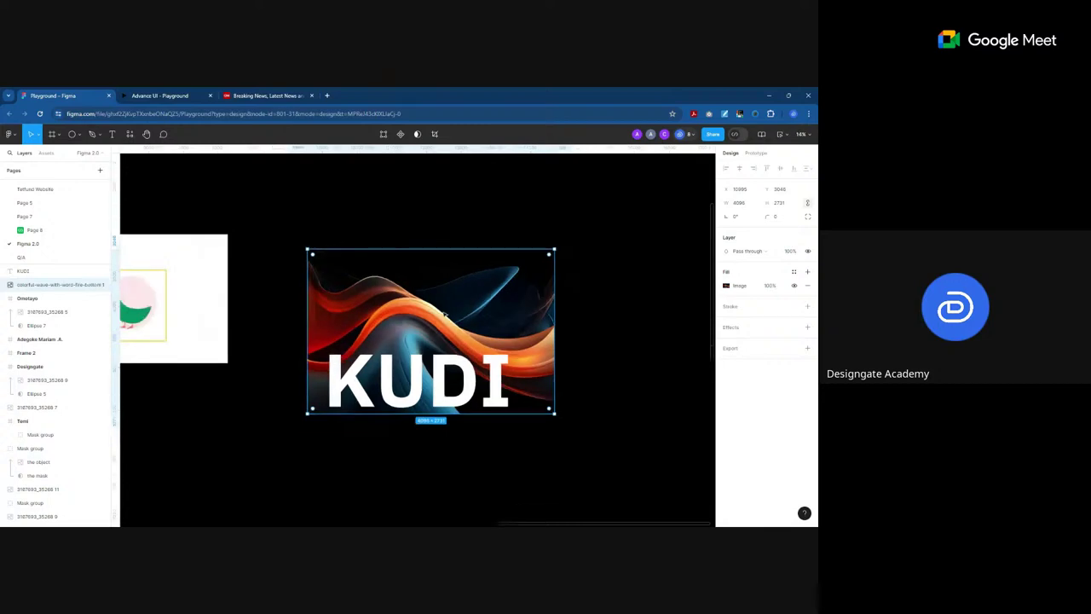
key("ctrl+alt+g")
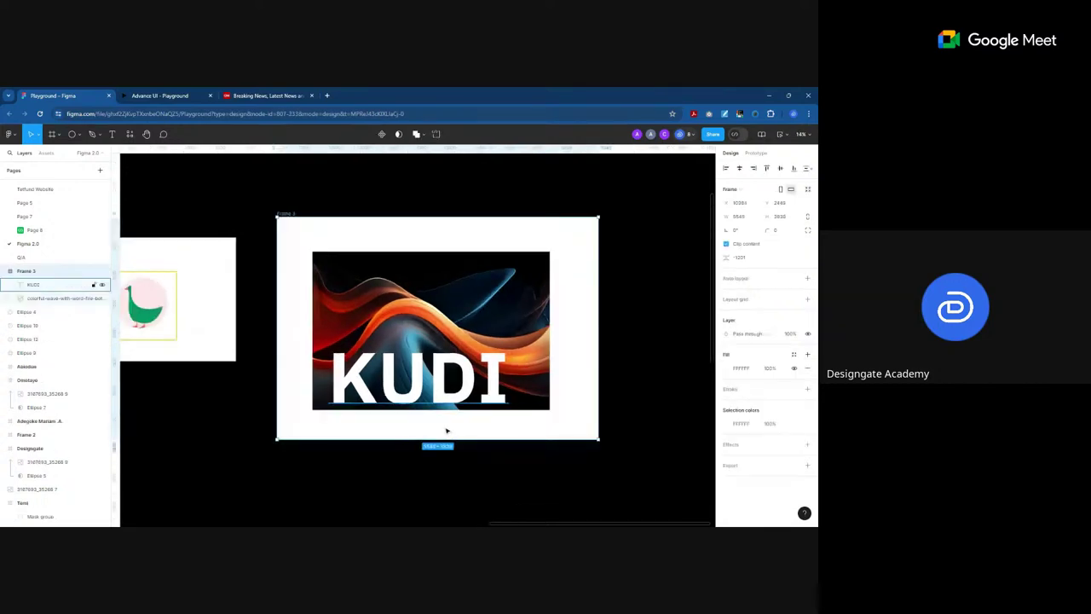
scroll(443, 341, "up", 1)
left_click(447, 371)
left_click_drag(447, 368, 468, 360)
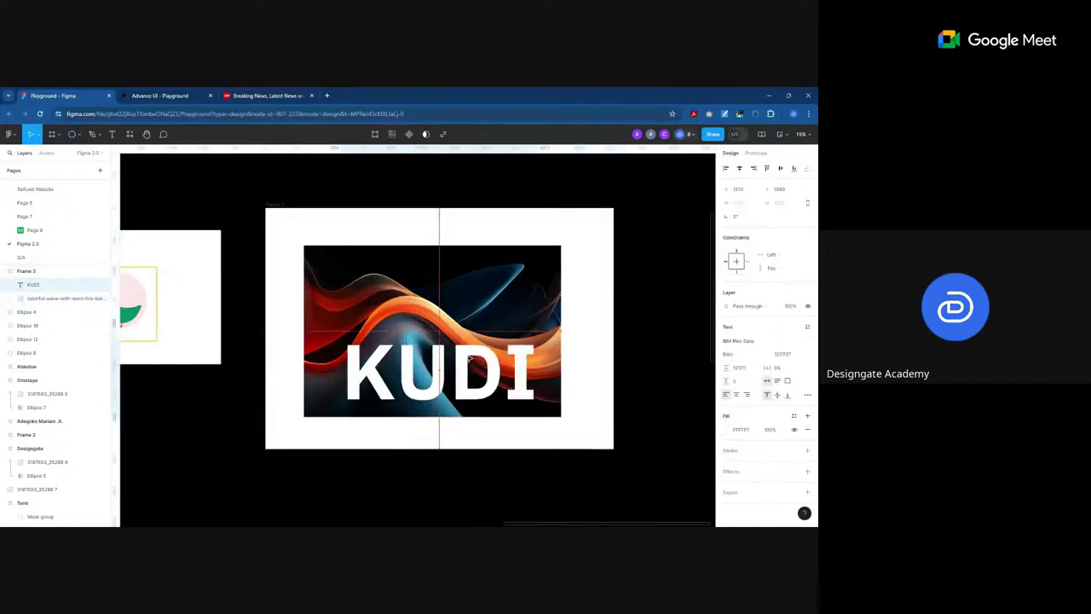
Step: Align the wave image within the frame at X 800, Y 554
left_click(449, 312)
left_click_drag(449, 312, 450, 296)
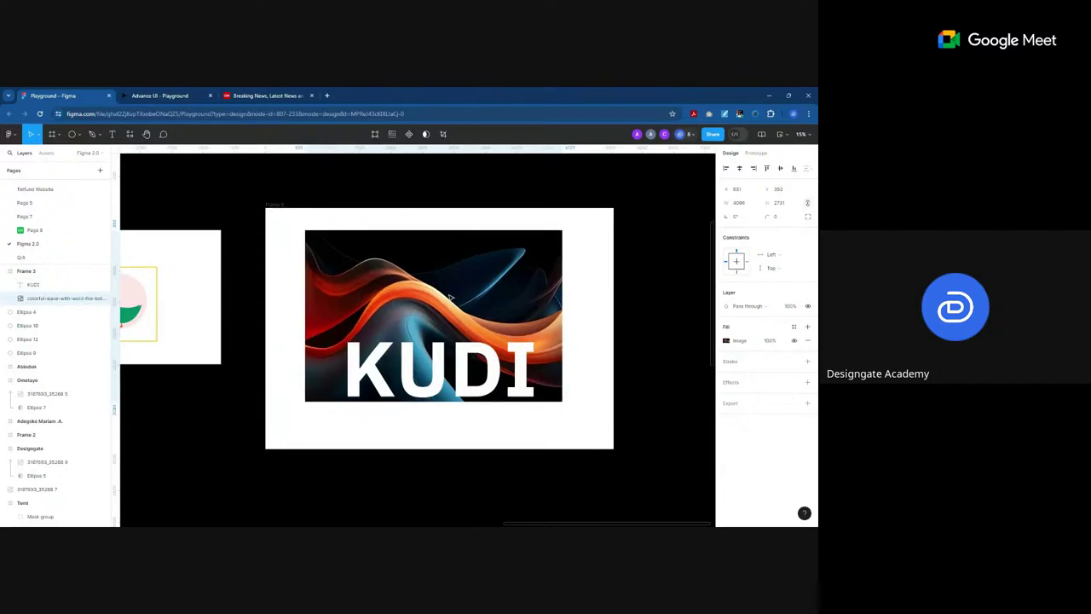
left_click(460, 349)
left_click(462, 302)
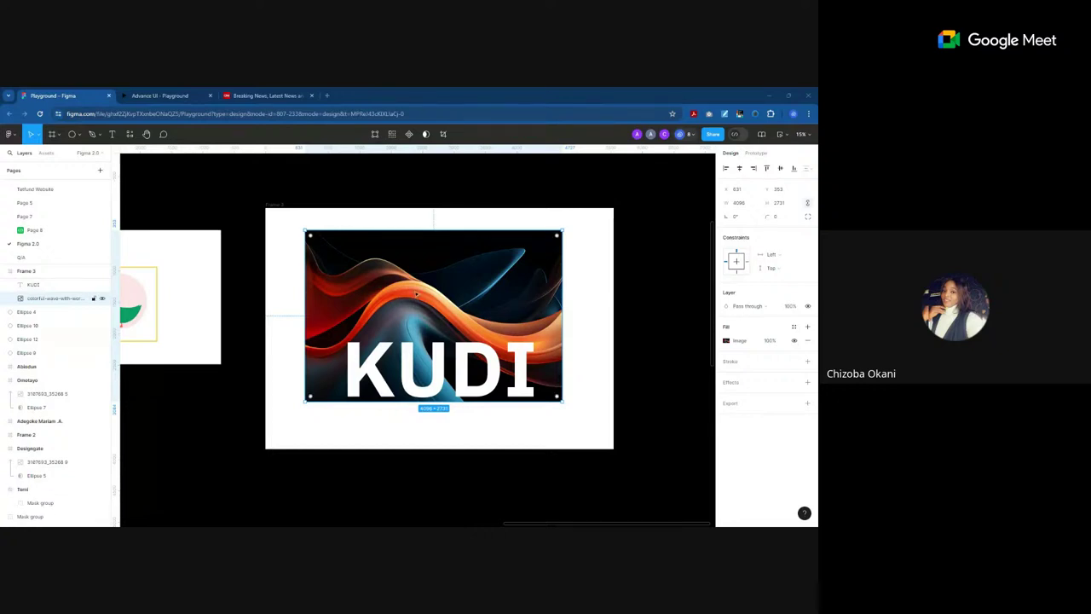
left_click_drag(416, 294, 435, 298)
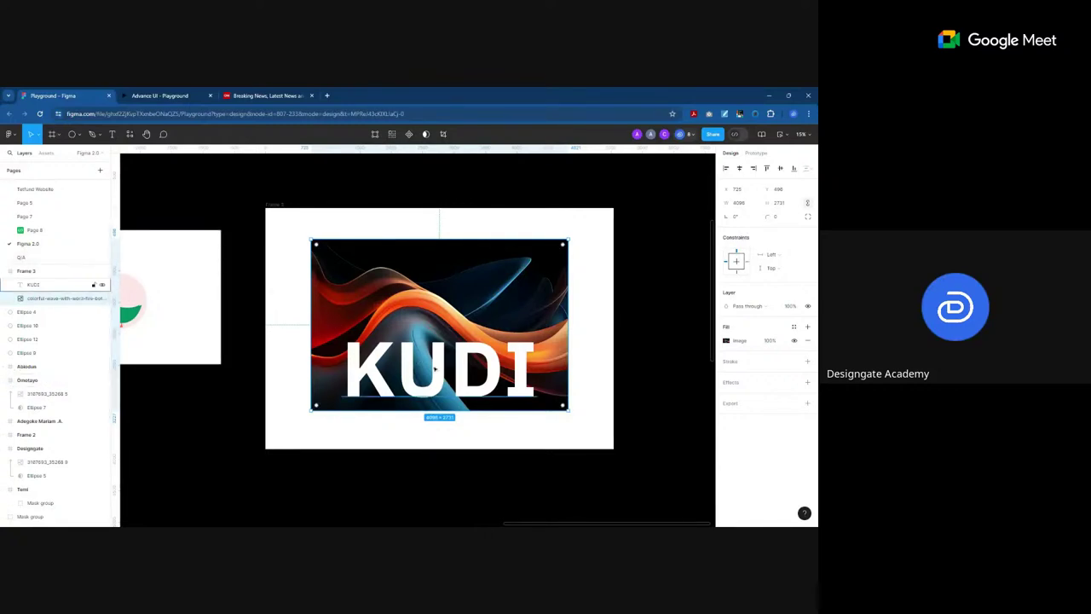
left_click_drag(434, 369, 454, 316)
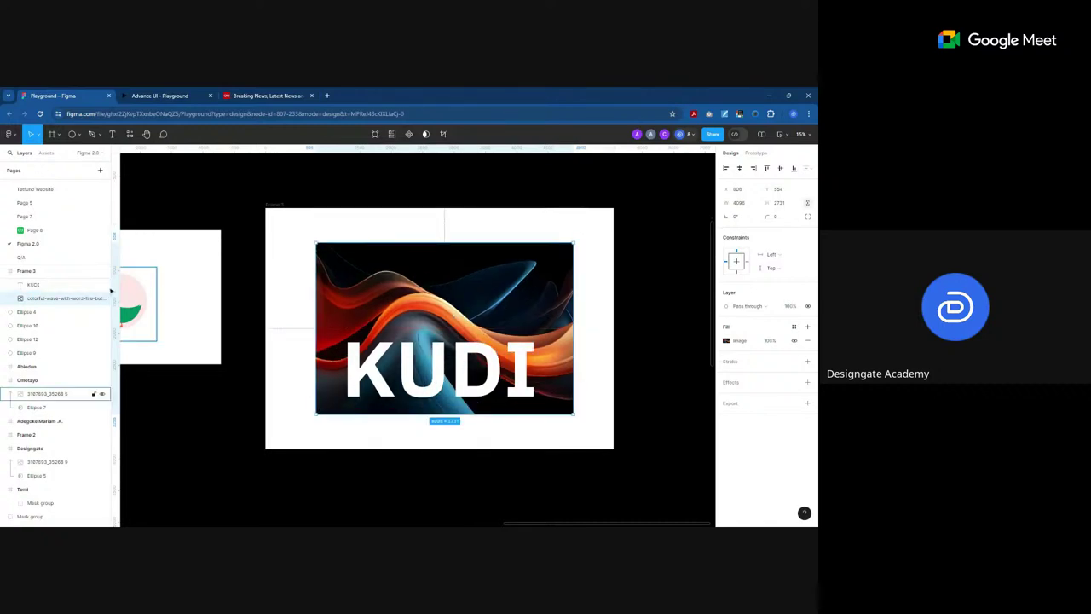
Step: Reorder KUDI beneath the wave layer, use it as a mask, and move the image to X 235, Y 1108
left_click(34, 284)
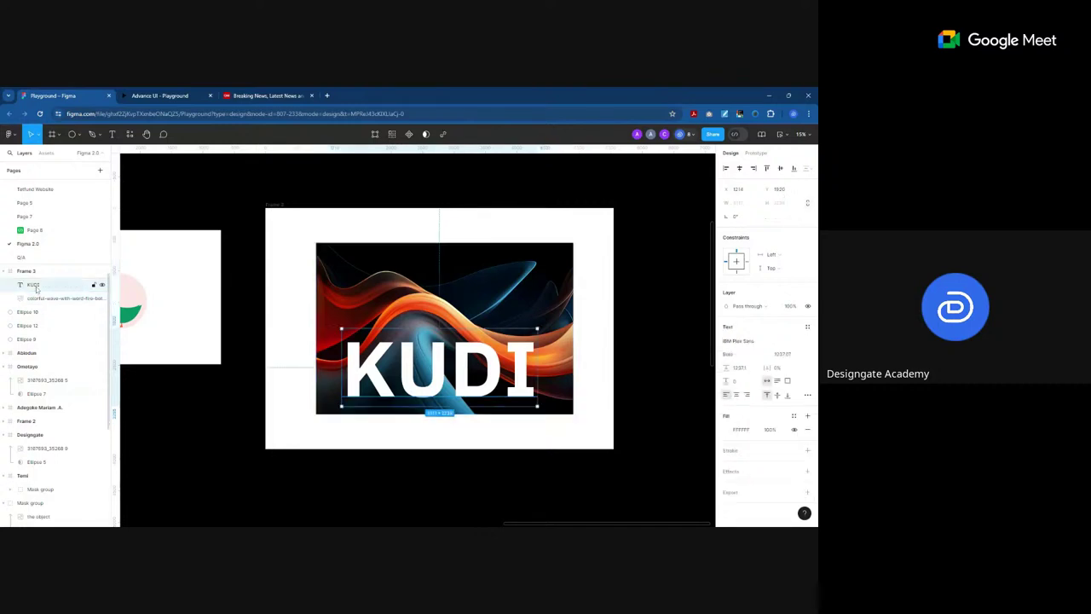
left_click(37, 298)
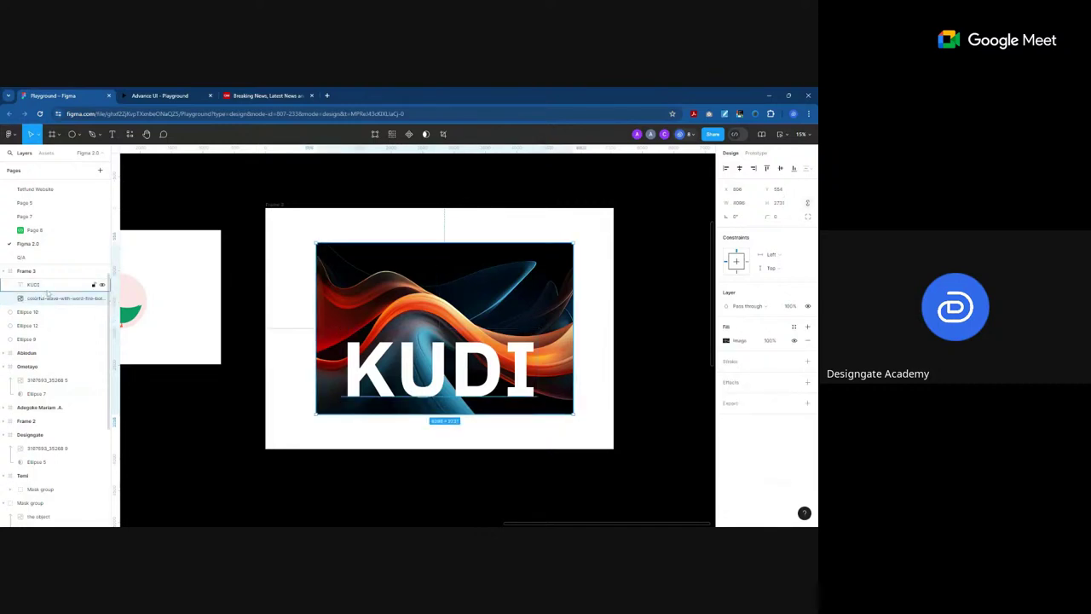
left_click_drag(49, 283, 35, 300)
left_click(35, 300, "shift")
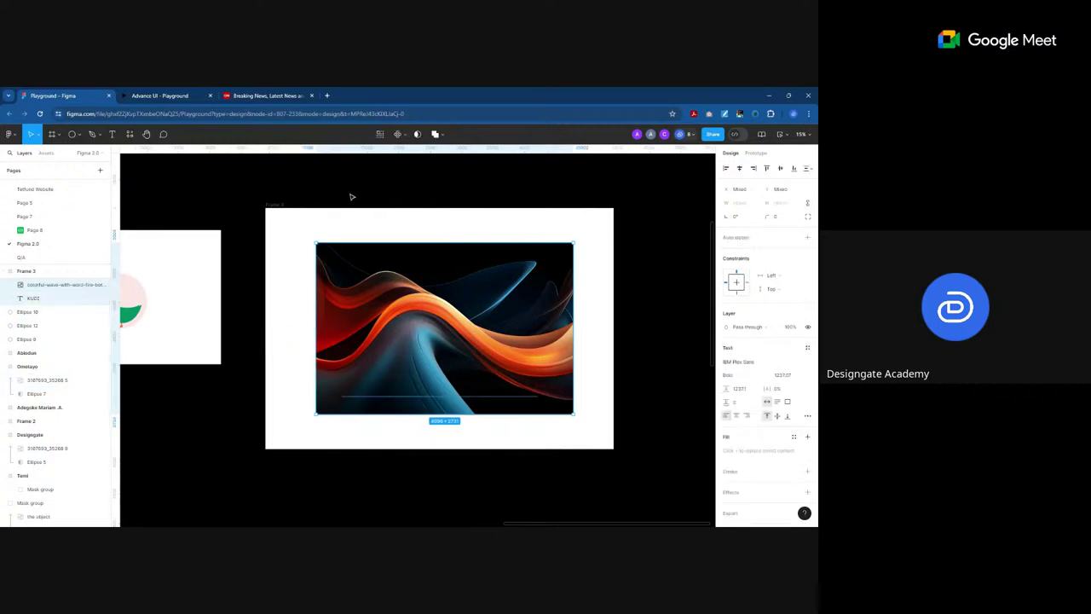
left_click(417, 134)
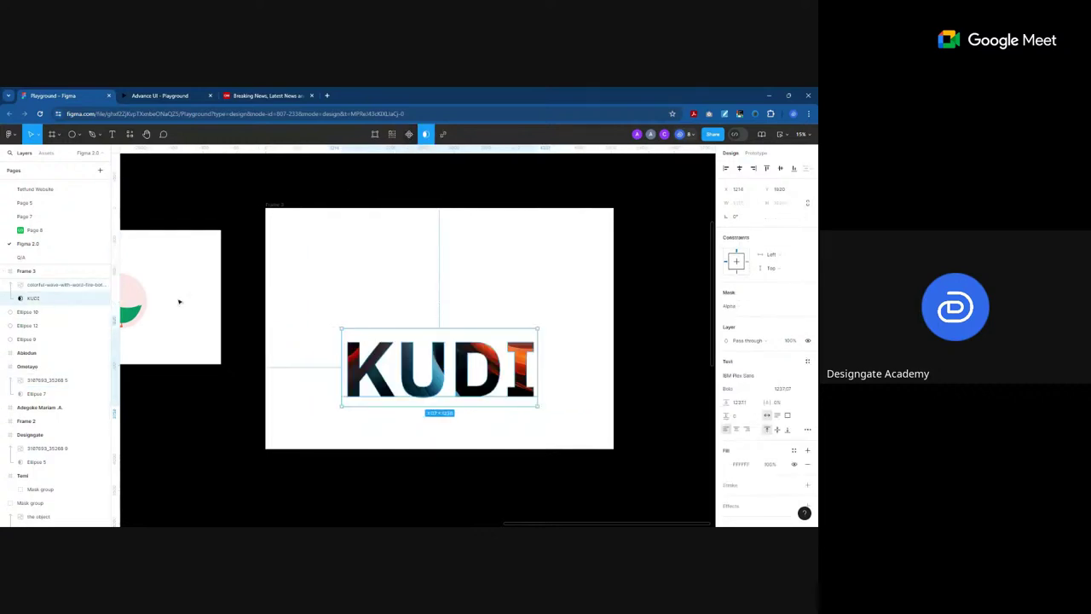
left_click_drag(464, 375, 461, 404)
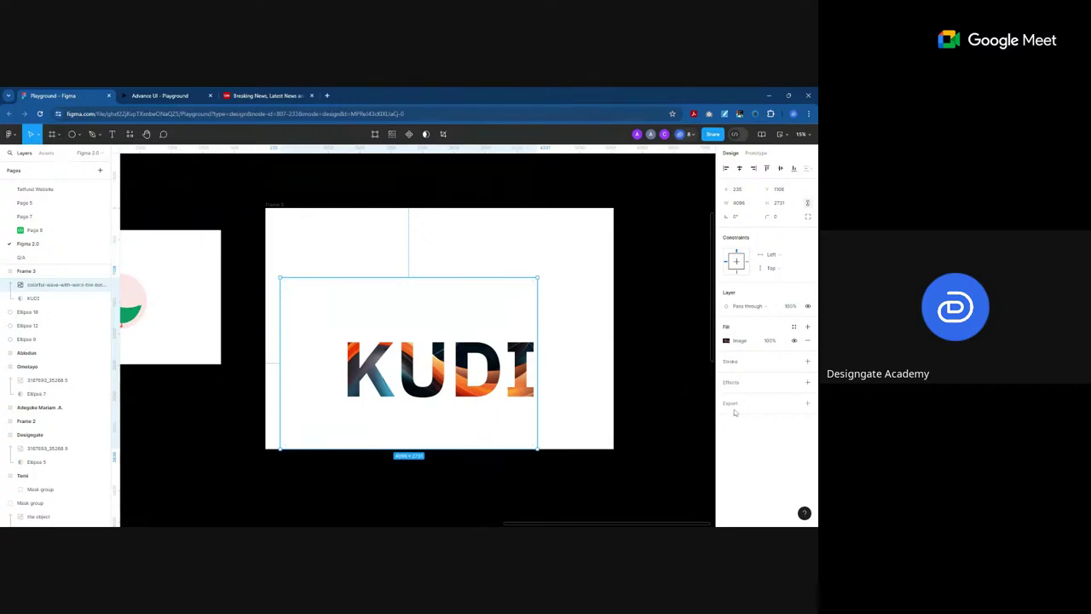
Step: Add a Layer blur effect of 100 to the wave image
left_click(807, 382)
left_click(754, 396)
left_click(755, 396)
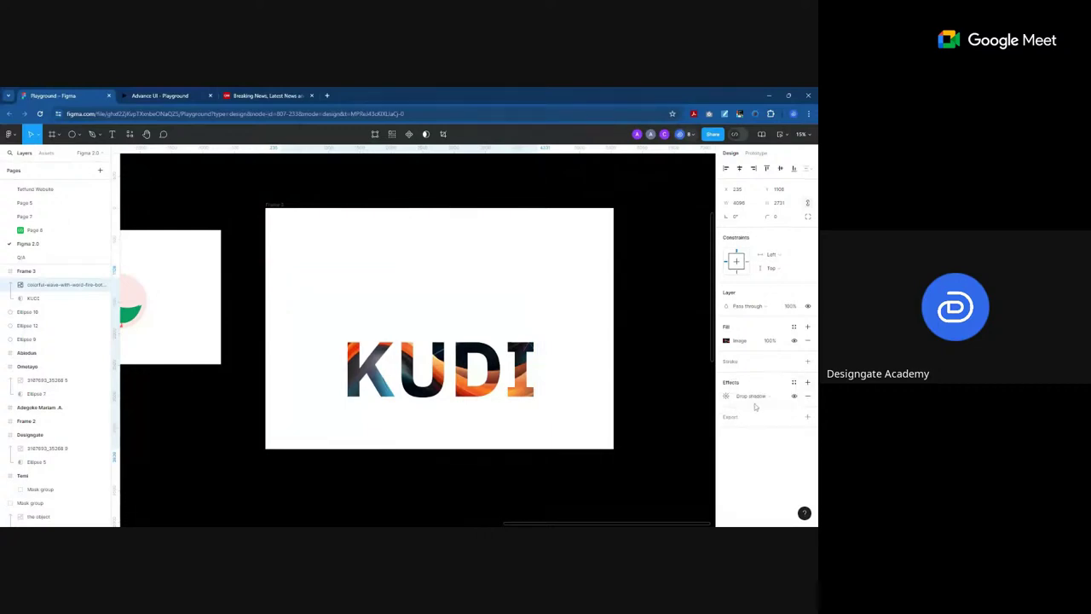
left_click(756, 398)
left_click(758, 406)
left_click(726, 395)
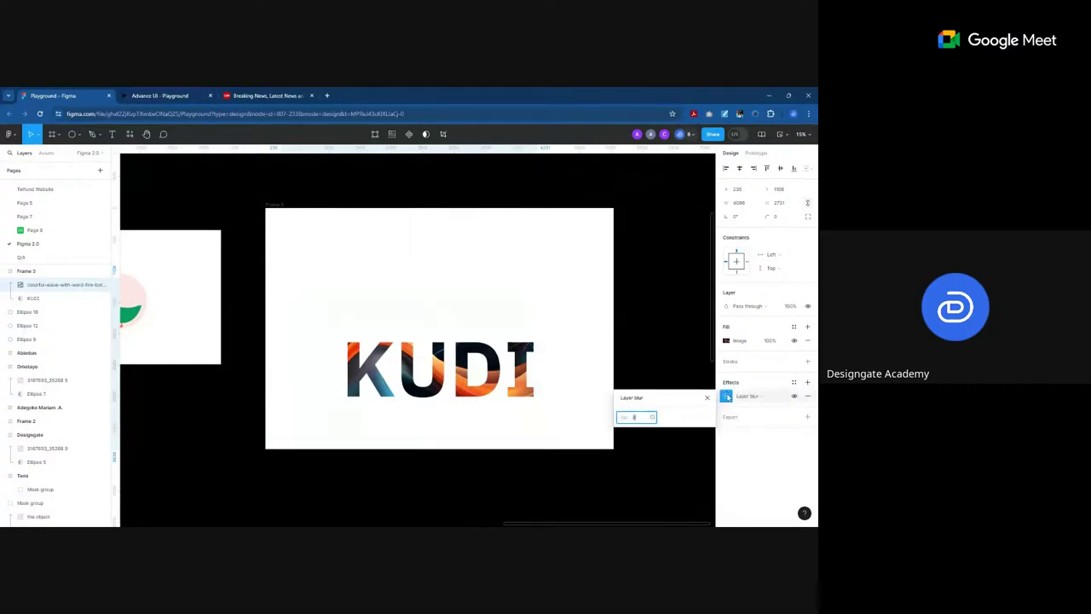
left_click(639, 417)
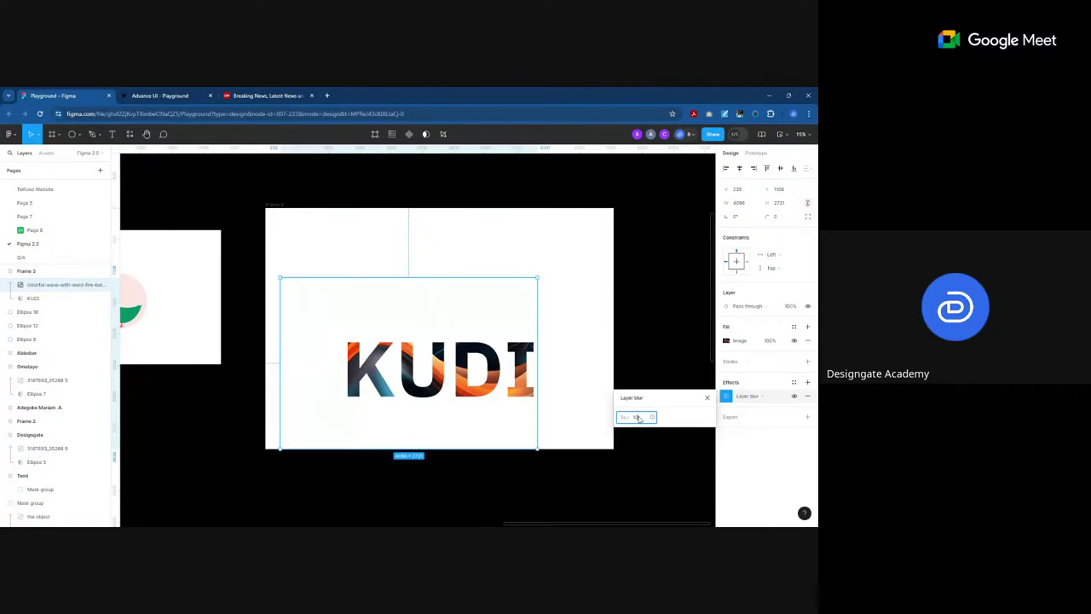
type("100")
key("Return")
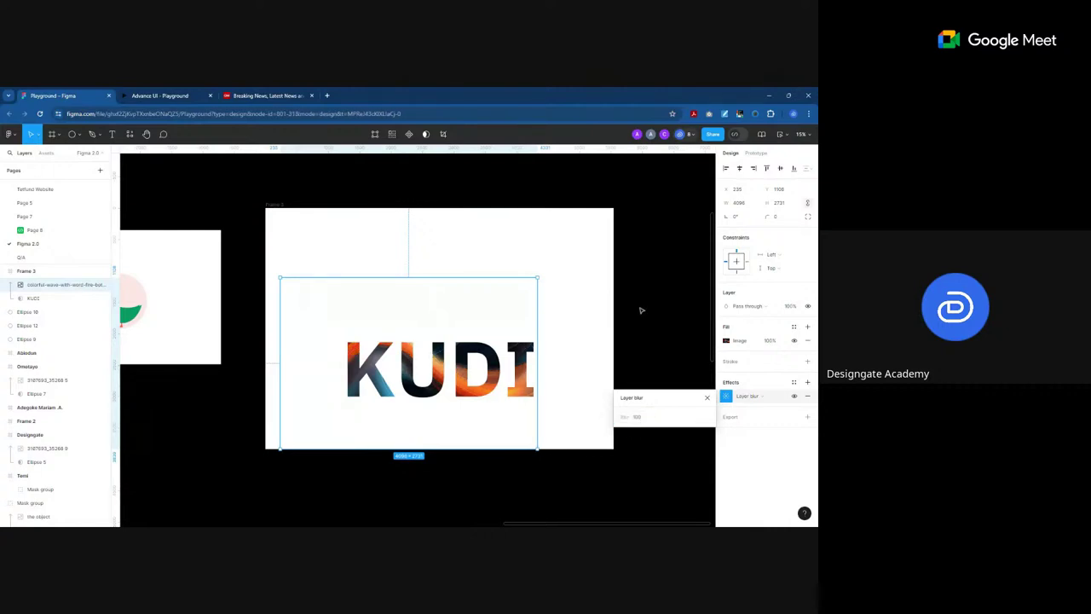
left_click(639, 349)
Step: Move the KUDI lettering slightly higher in the frame
left_click(514, 375)
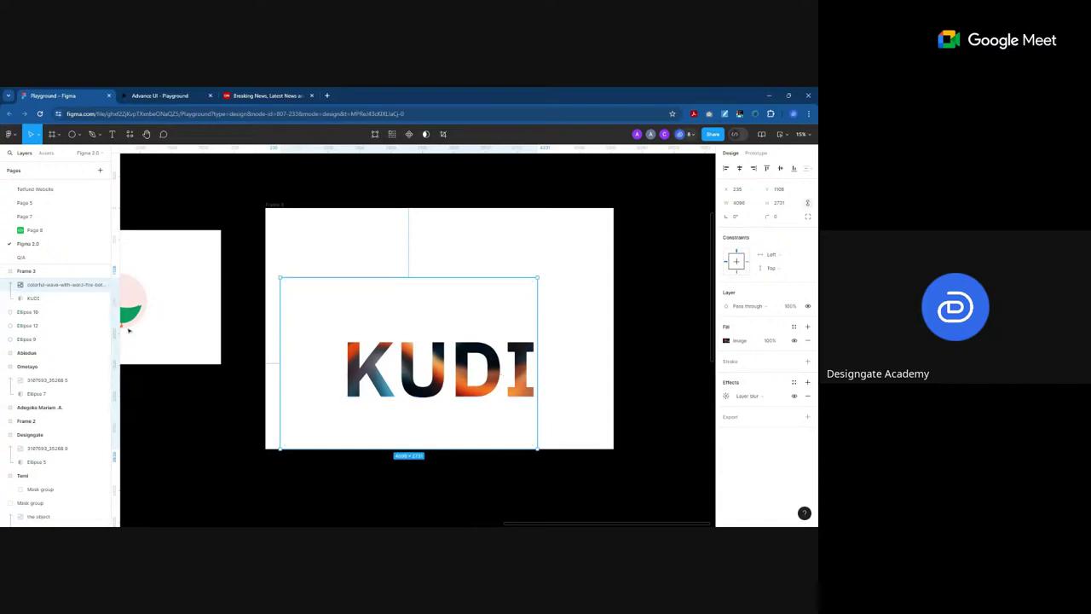
left_click(555, 346)
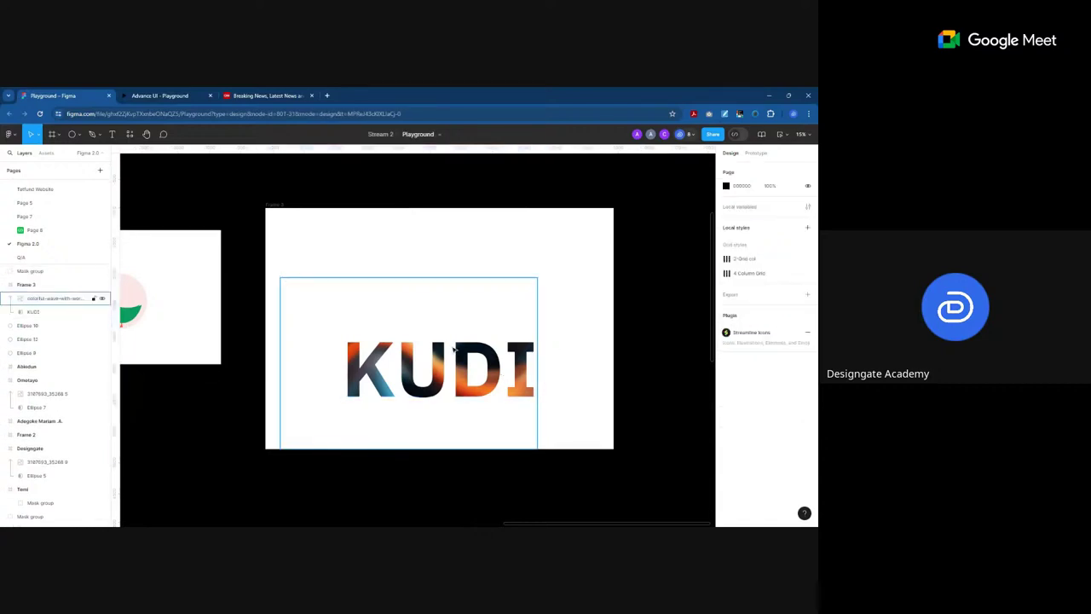
left_click(454, 348)
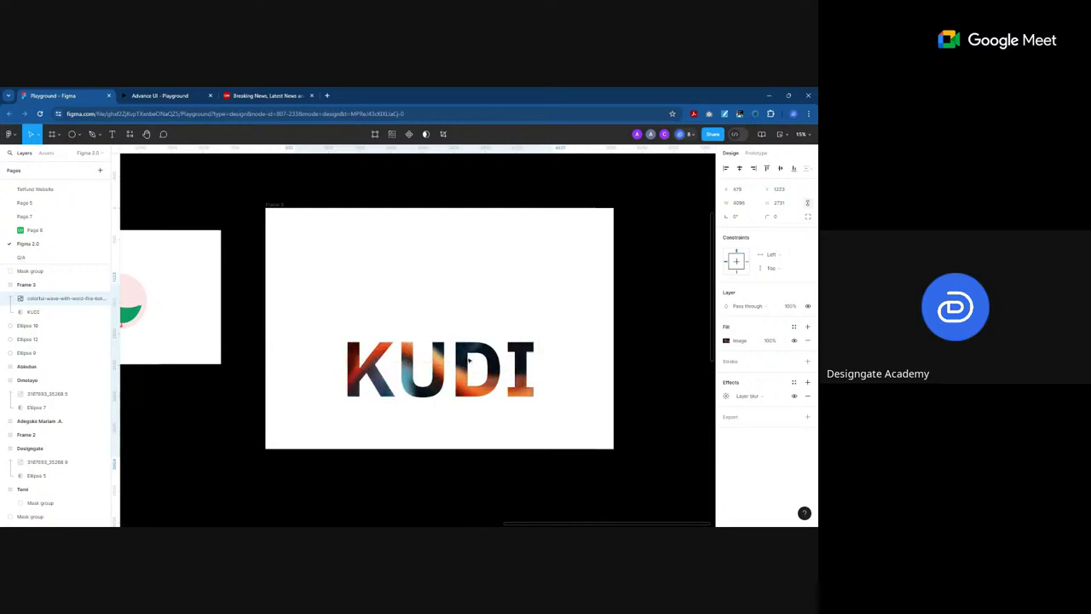
left_click(651, 343)
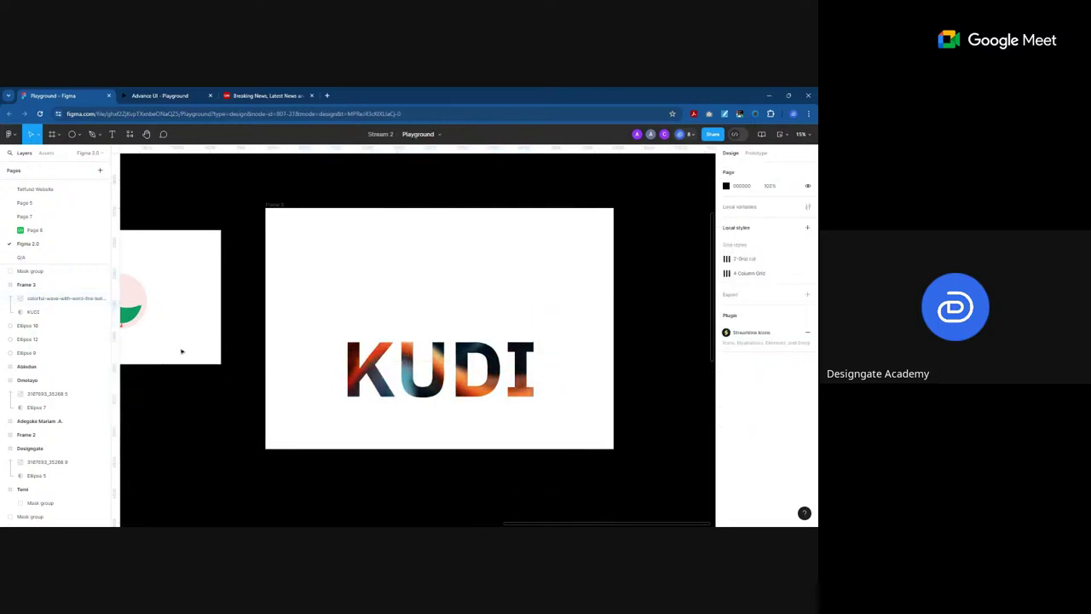
left_click(461, 379)
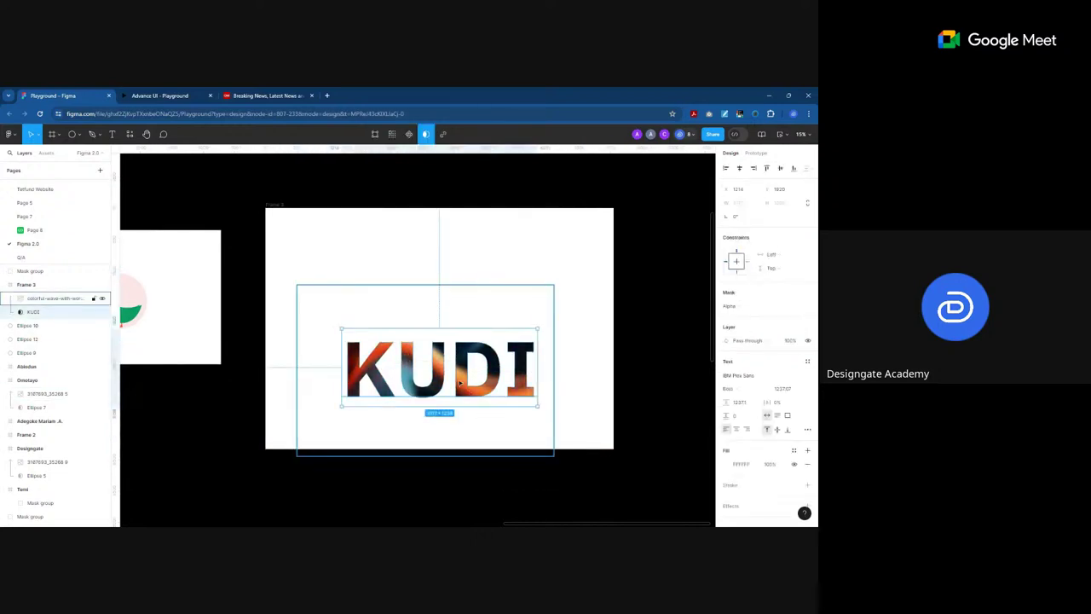
mouse_move(460, 380)
left_mouse_down()
mouse_move(479, 321)
mouse_move(463, 359)
mouse_move(440, 372)
left_mouse_up()
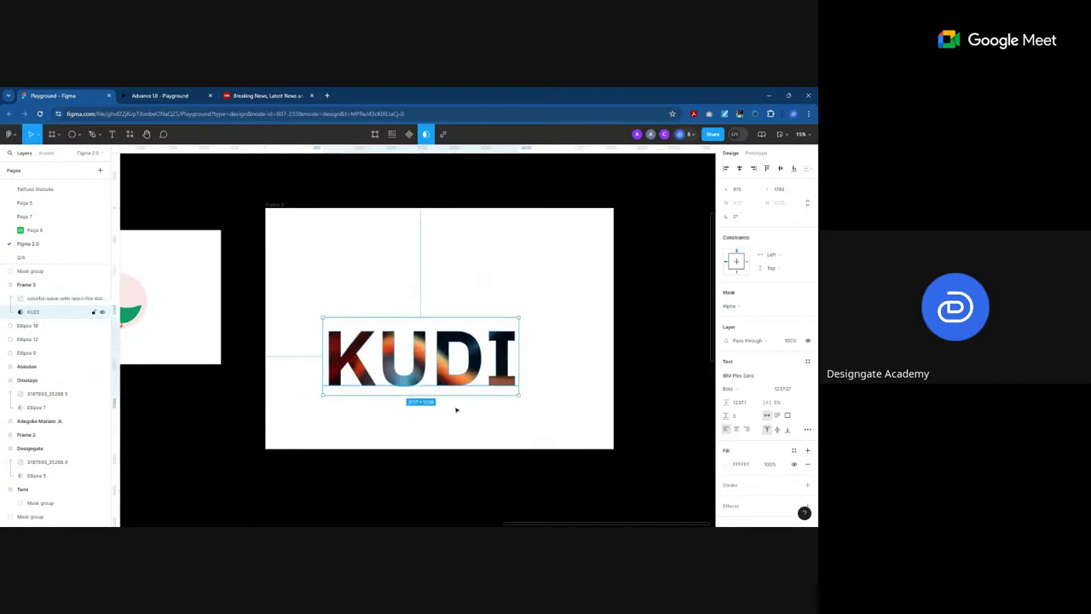
left_click(542, 380)
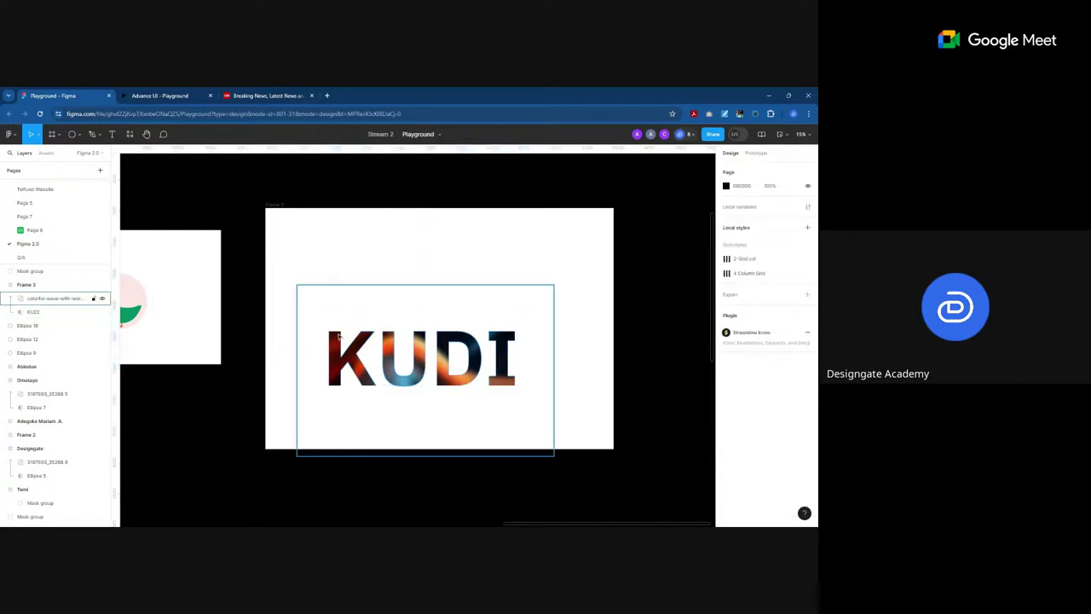
left_click(49, 312)
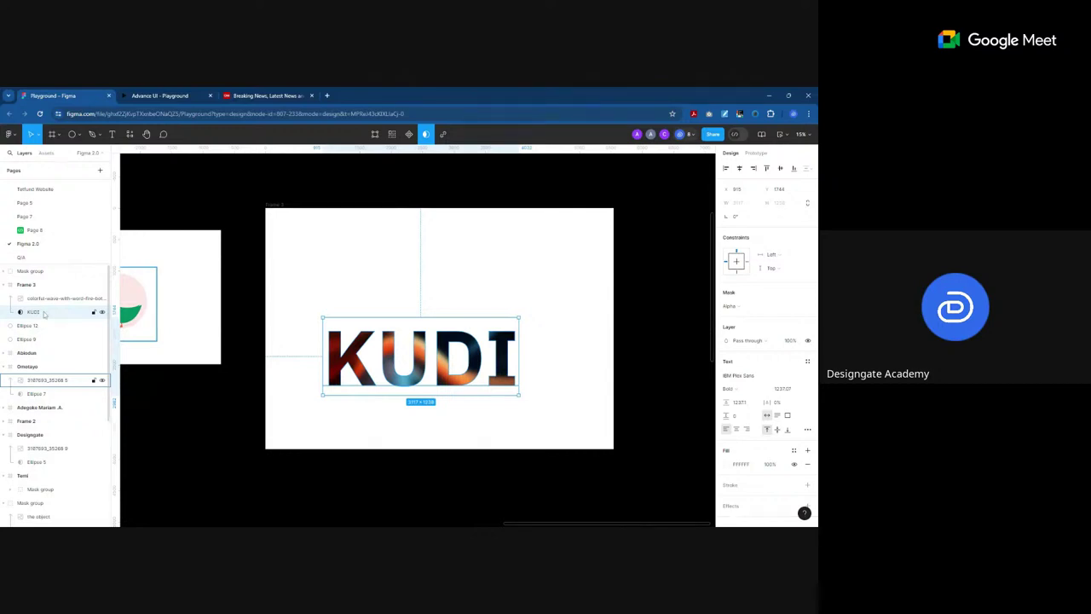
Step: Restore the layer order so KUDI clips the wave, then group both as Group 1
left_click_drag(46, 313, 46, 291)
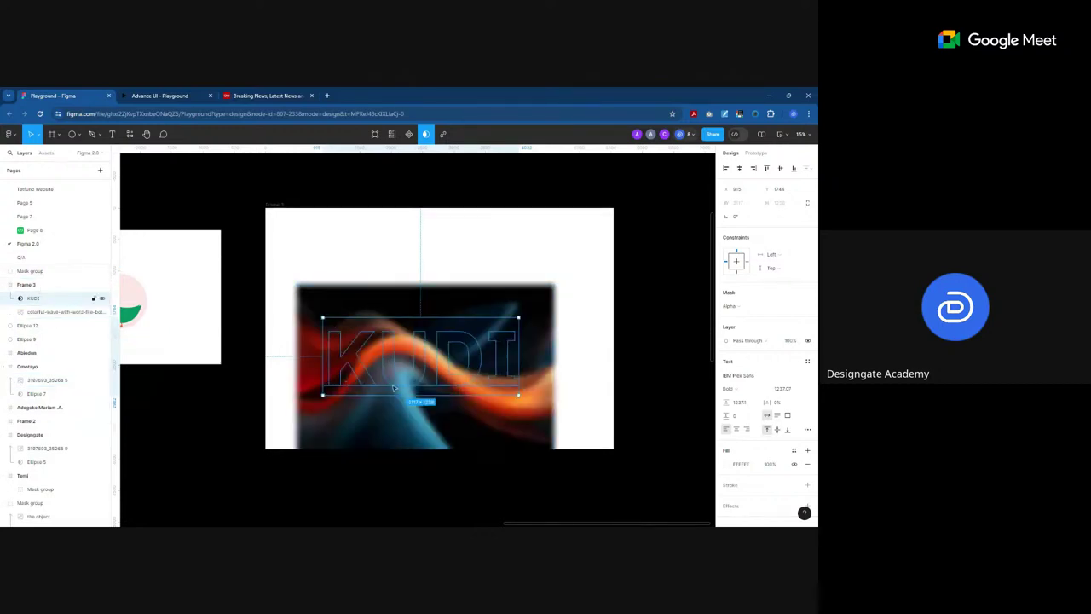
left_click_drag(38, 312, 36, 300)
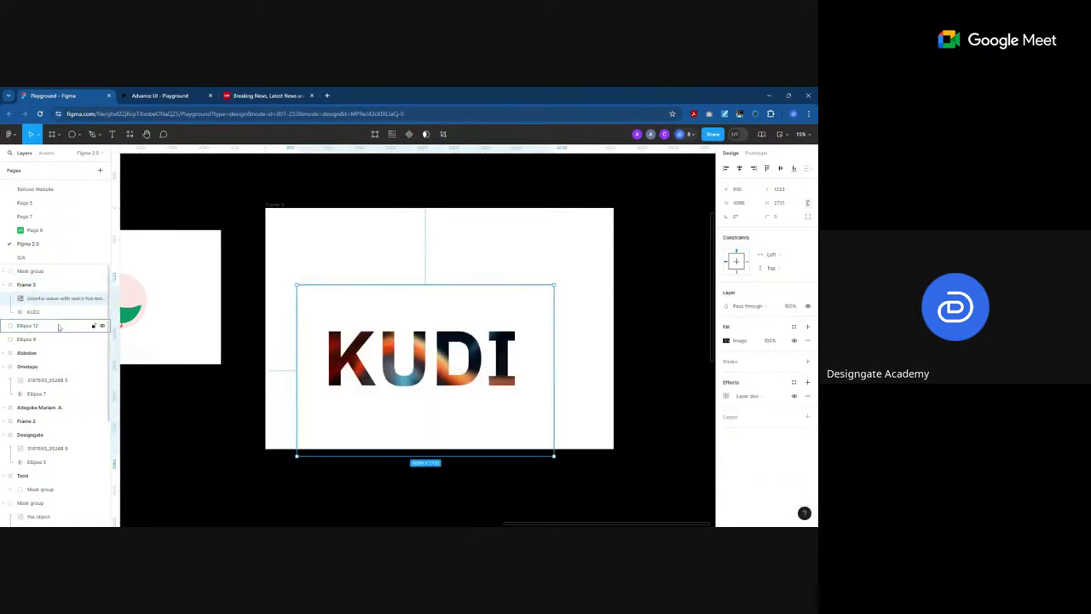
left_click(660, 311)
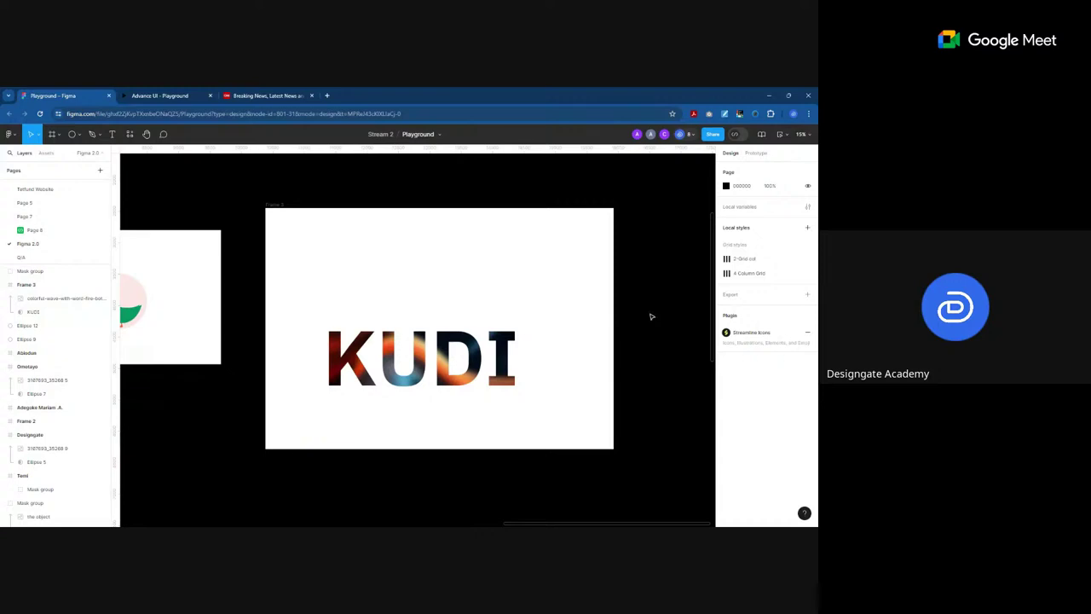
left_click(550, 365)
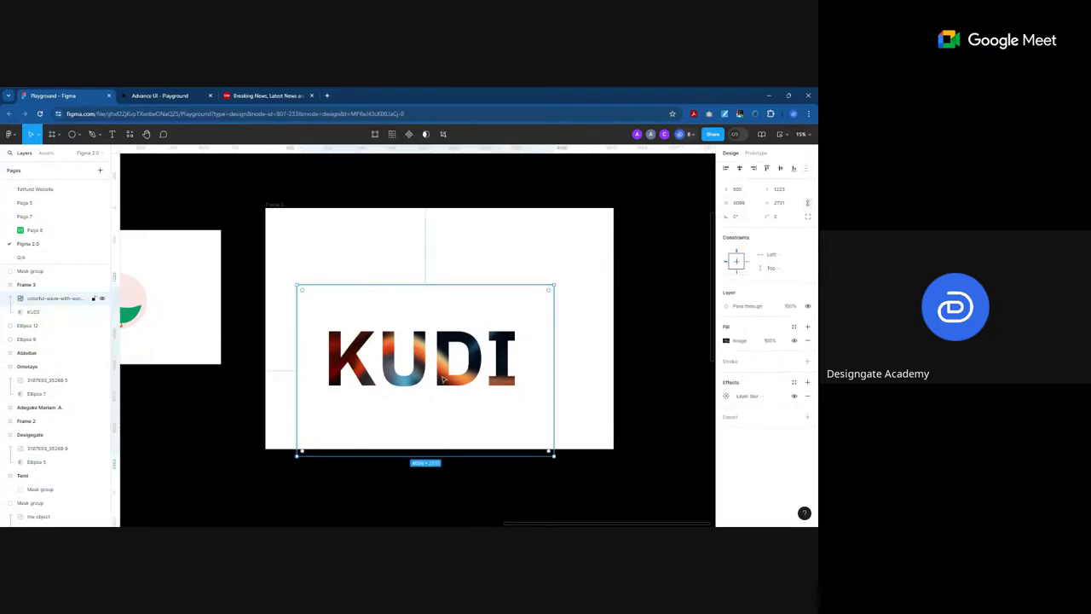
left_click(42, 314)
key("ctrl+g")
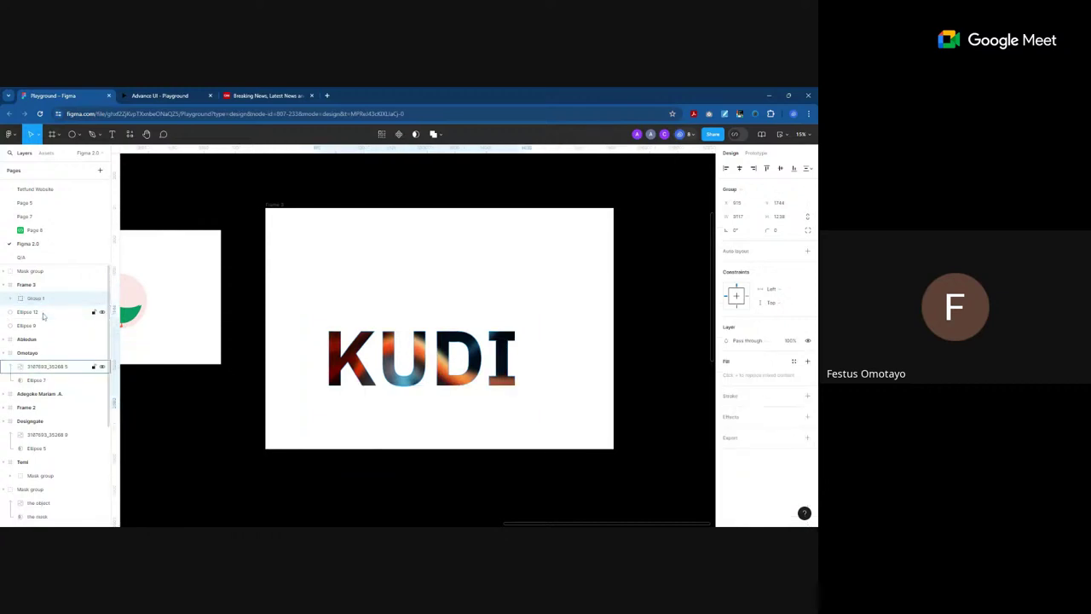
Step: Move Group 1 up and to the right in the frame
left_click_drag(411, 360, 437, 334)
scroll(437, 334, "down", 5)
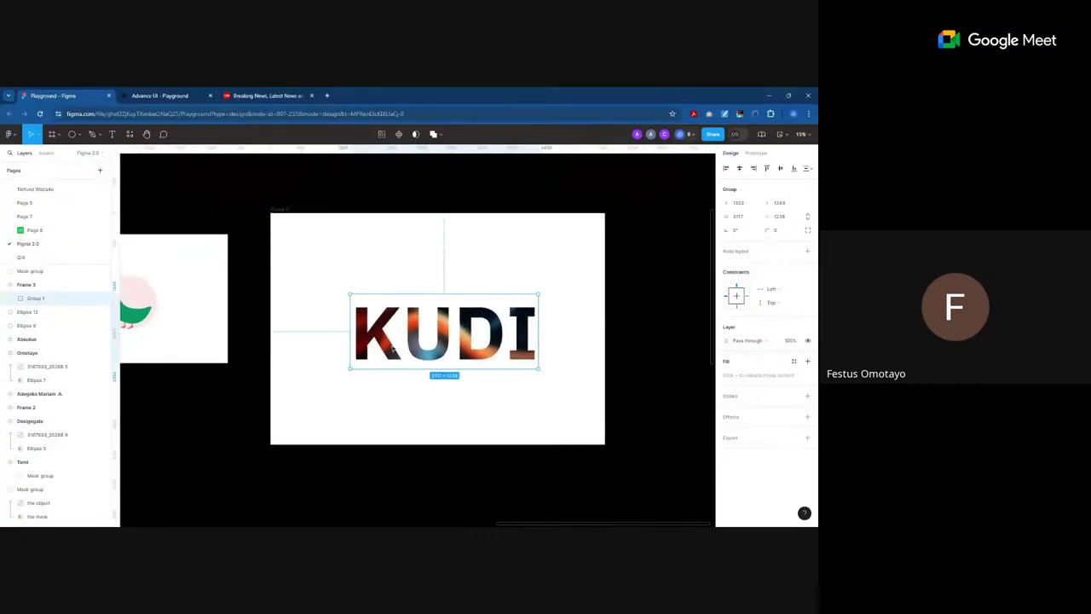
left_click(522, 367)
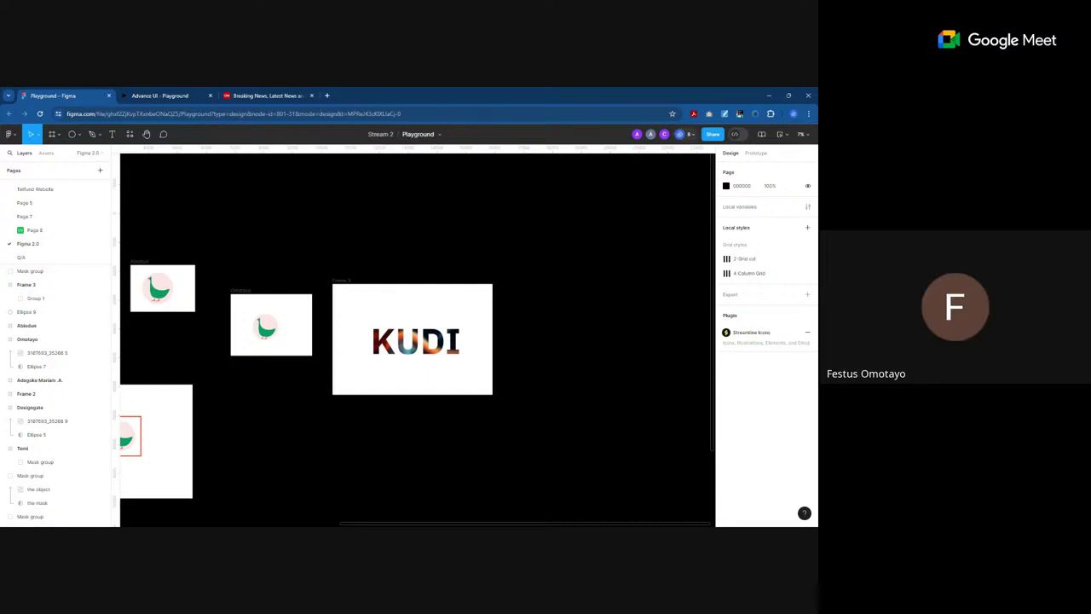
Step: Zoom out to survey the canvas frames, then zoom in on the duck illustration frame
scroll(514, 341, "down", 5)
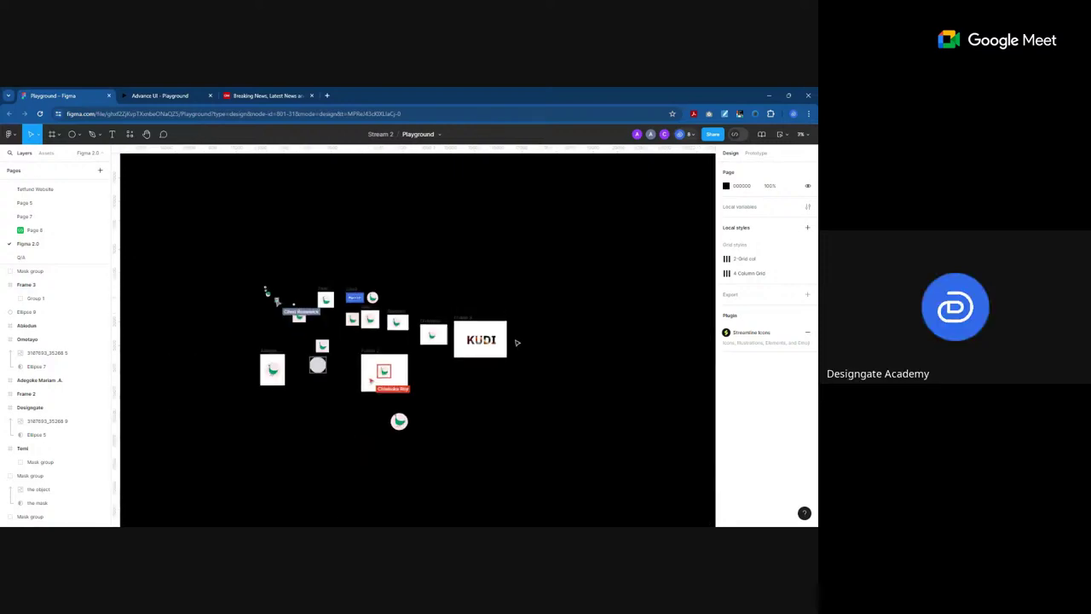
scroll(466, 406, "up", 3)
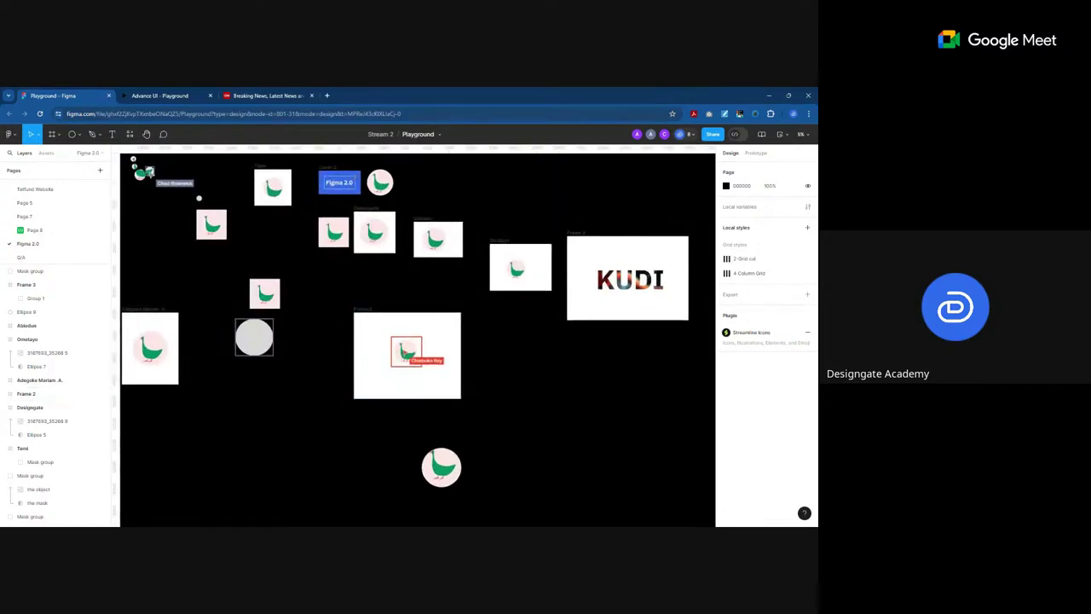
scroll(441, 348, "down", 2)
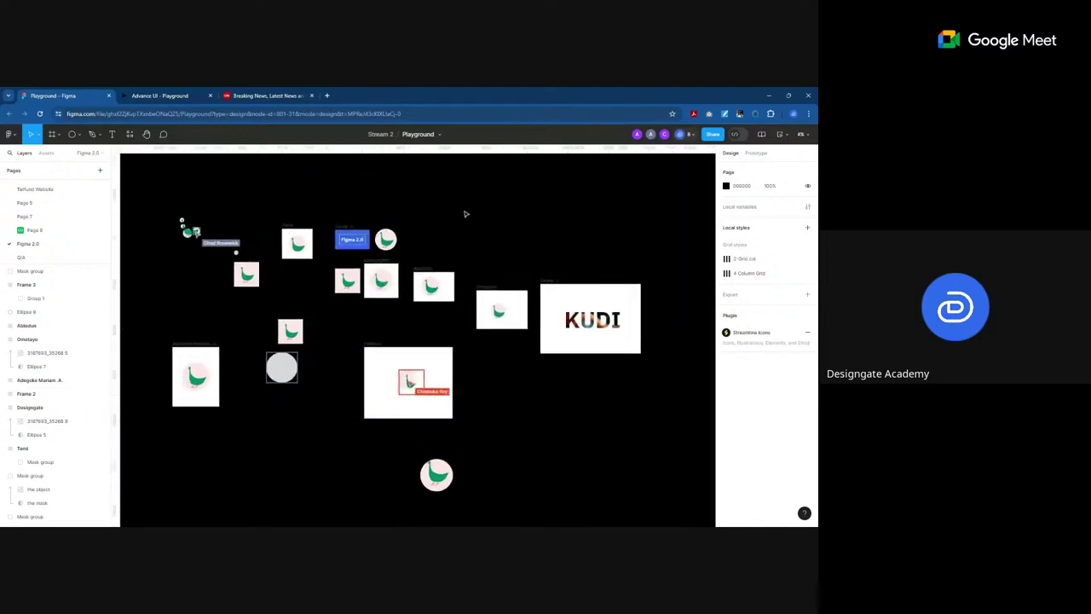
scroll(457, 195, "up", 5)
scroll(457, 195, "up", 4)
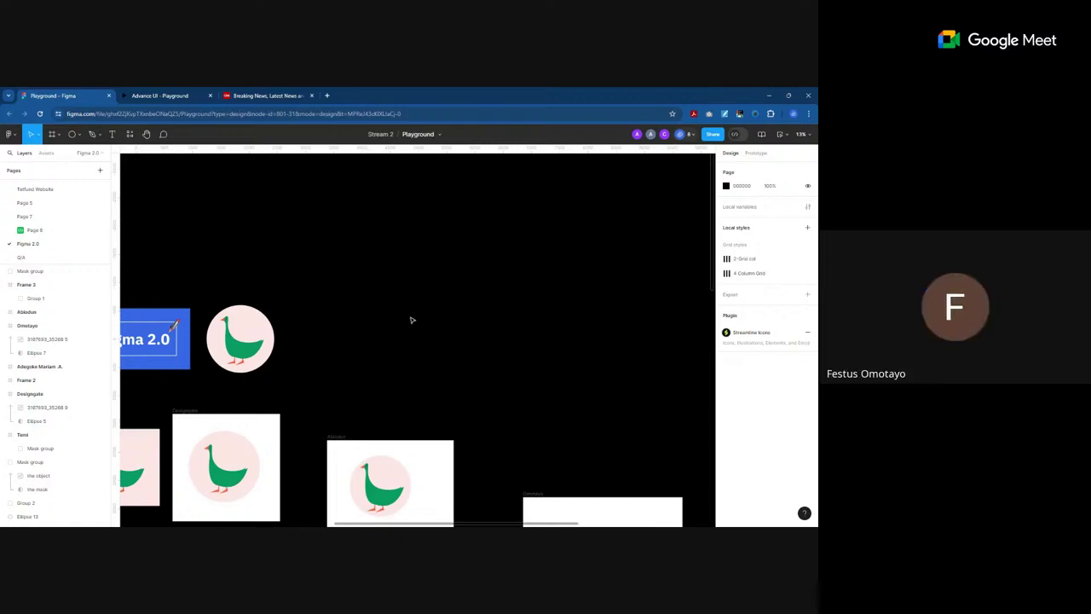
scroll(418, 307, "down", 1)
scroll(417, 315, "down", 2)
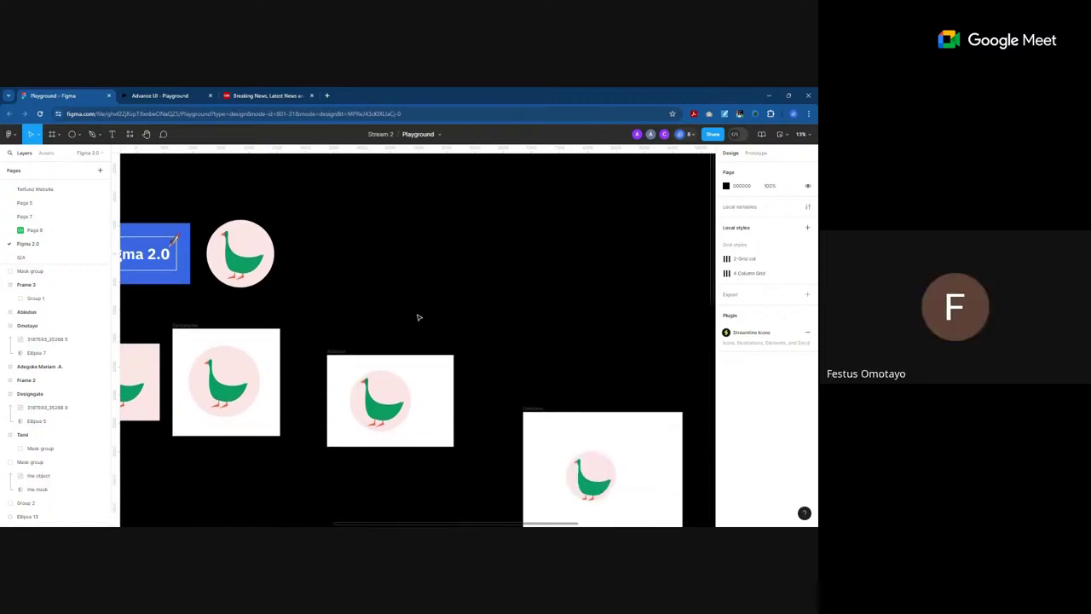
scroll(451, 300, "down", 3)
scroll(413, 290, "down", 2)
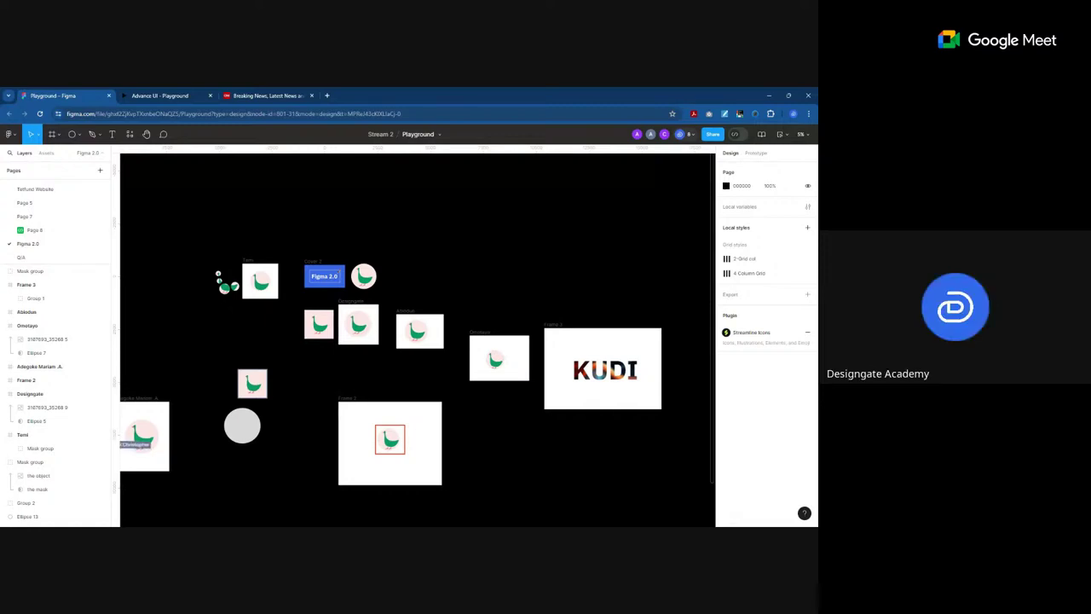
scroll(601, 457, "up", 10)
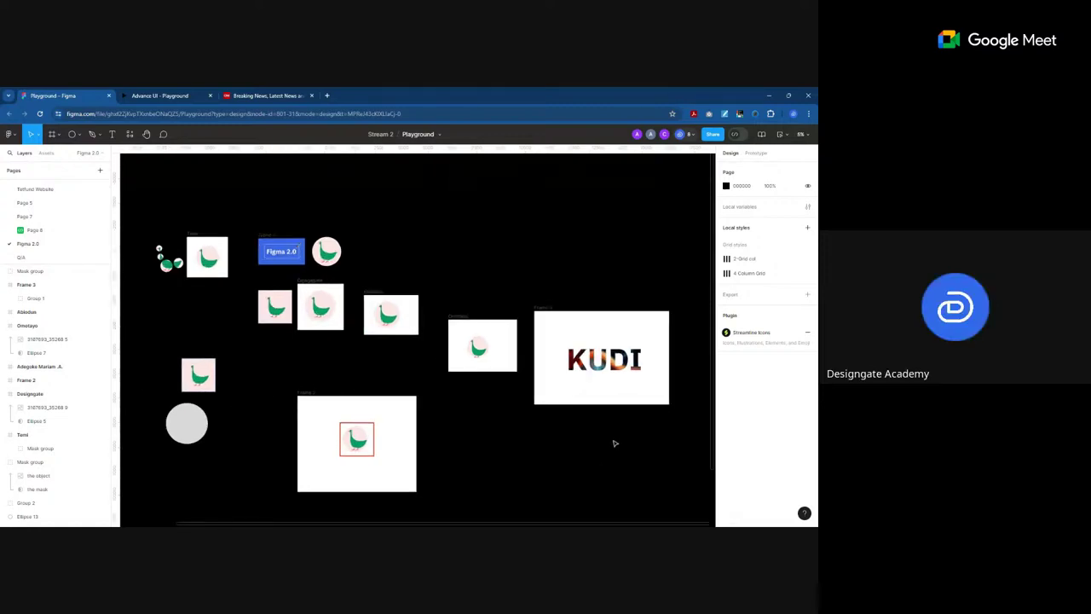
Step: Fill Ellipse 7 with the pale pink sampled from the duck image's background
scroll(407, 353, "up", 2)
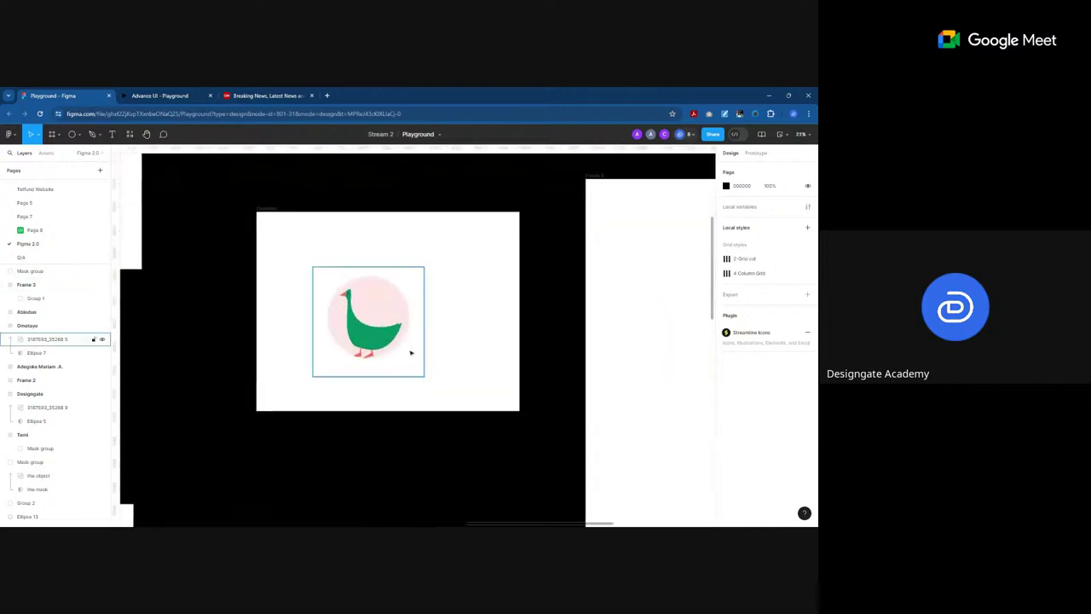
left_click(407, 352)
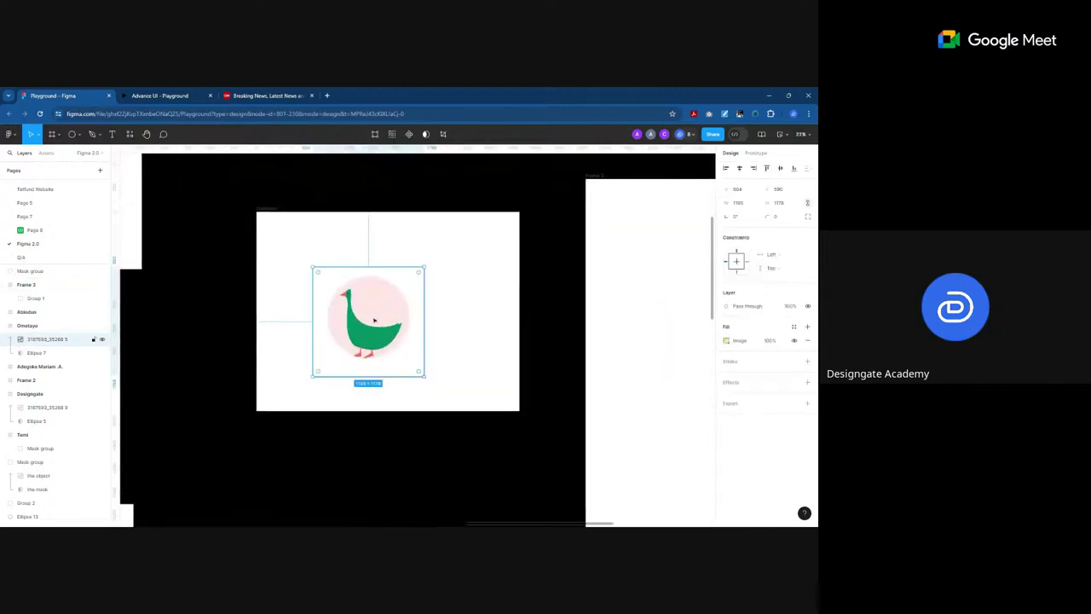
scroll(388, 332, "up", 1)
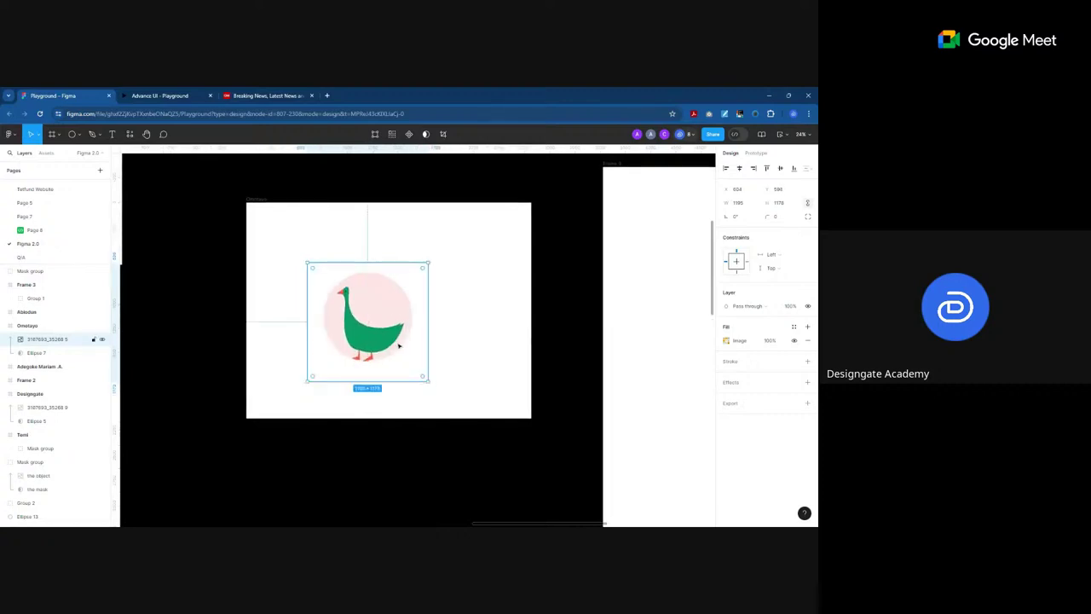
left_click(407, 334)
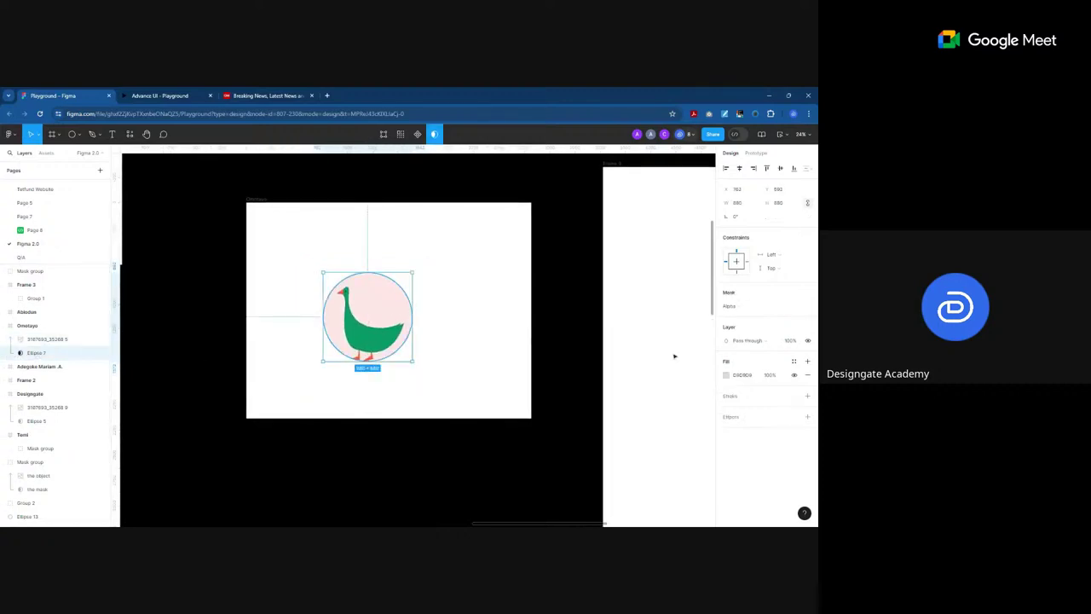
left_click(725, 375)
left_click(625, 425)
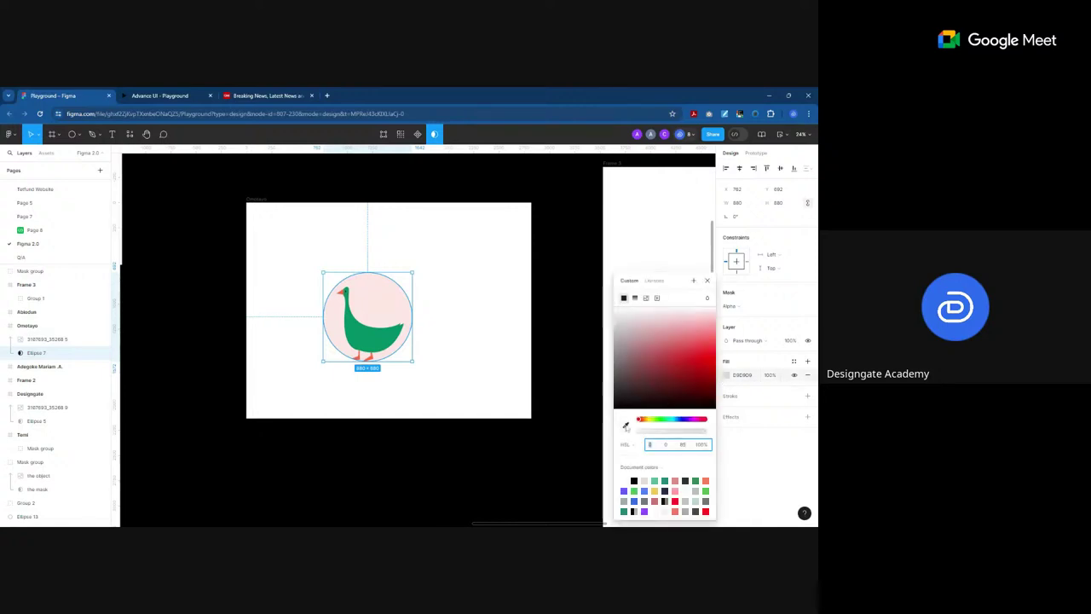
left_click(383, 295)
left_click(437, 337)
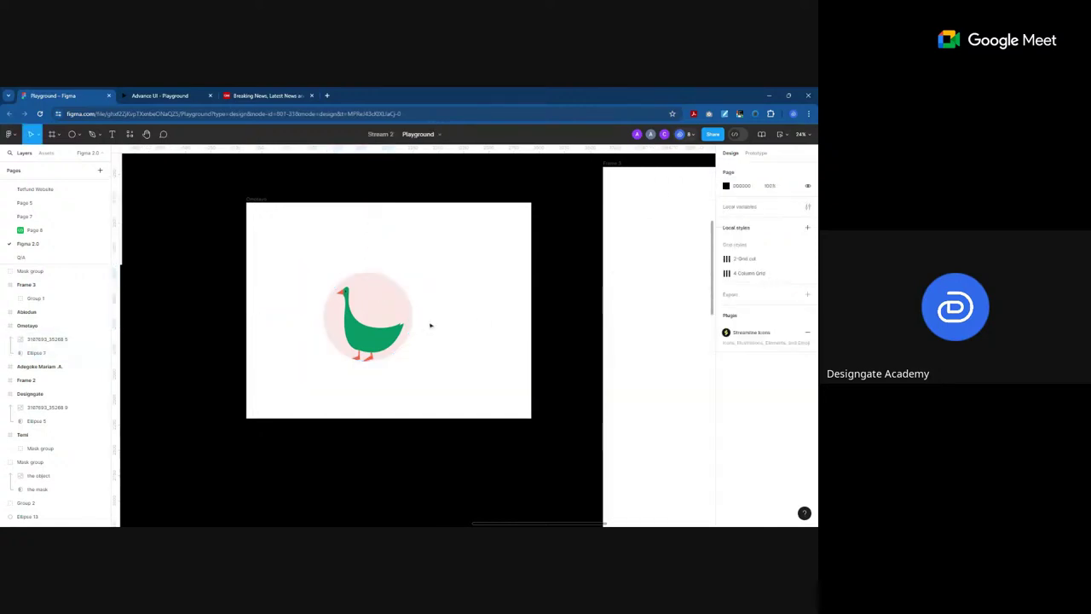
Step: Move the duck image left so it sits fully inside the circle
left_click(375, 324)
left_click_drag(375, 324, 311, 332)
left_click(43, 352, "shift")
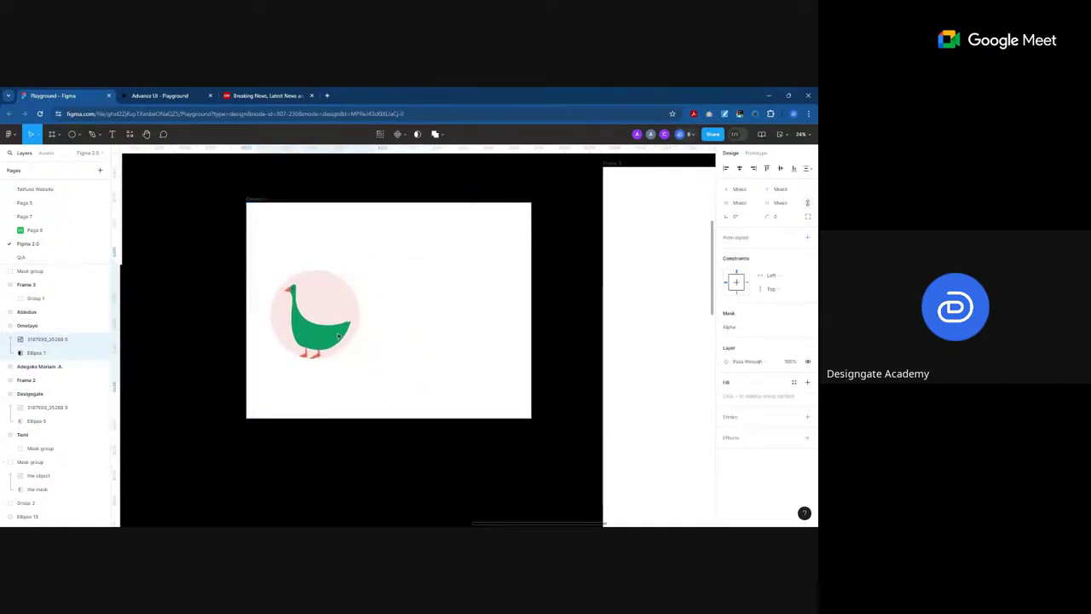
Step: Group the duck image together with Ellipse 7
left_click(334, 343)
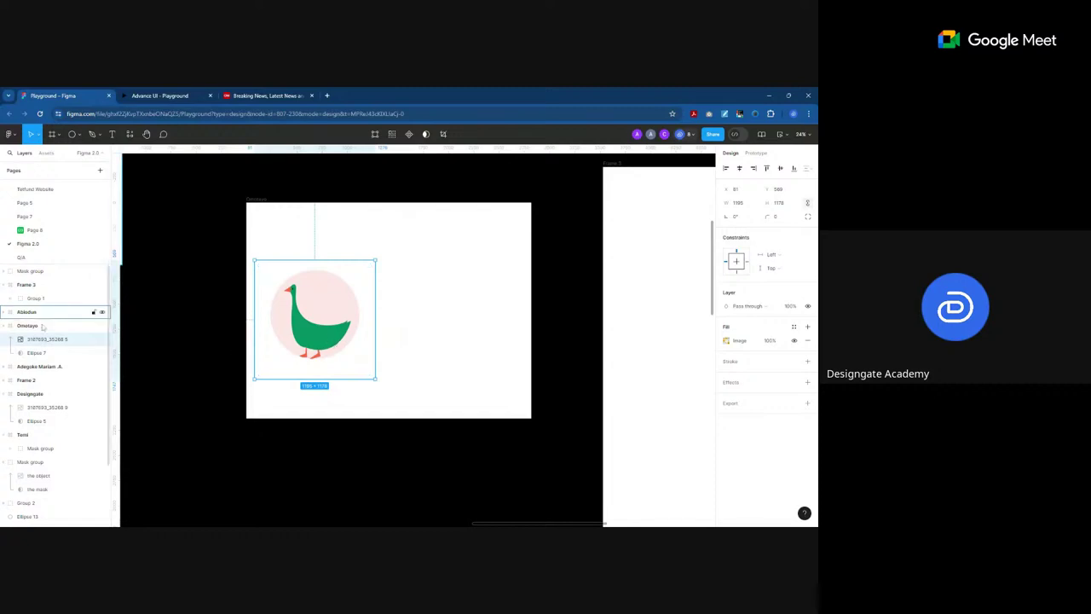
left_click(42, 353, "shift")
key("ctrl+g")
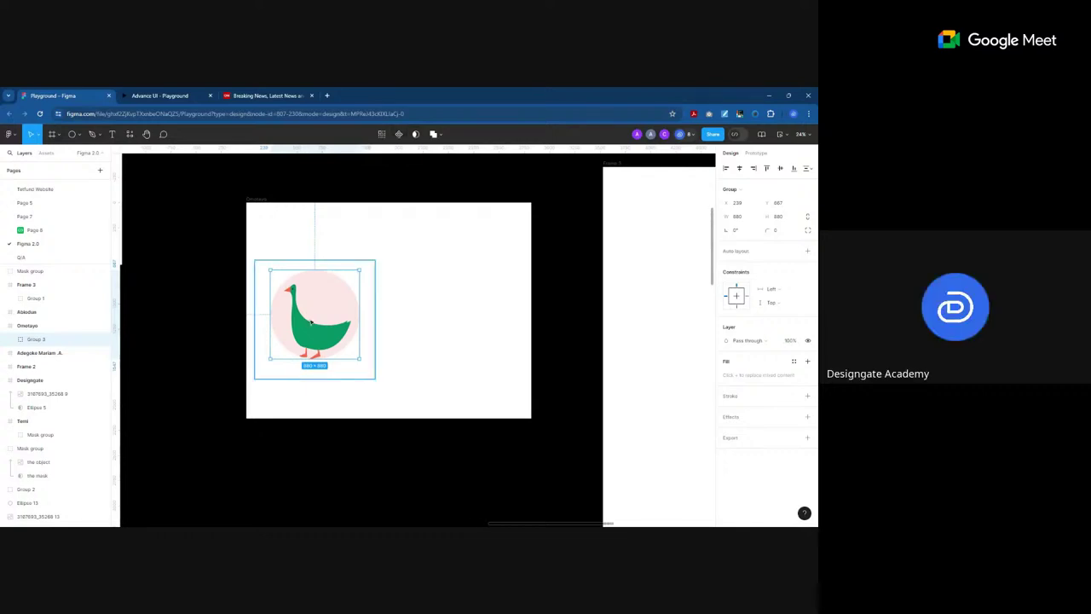
Step: Duplicate the duck group, moving the original bottom-left and the copy toward the middle-left
left_click_drag(311, 321, 429, 265)
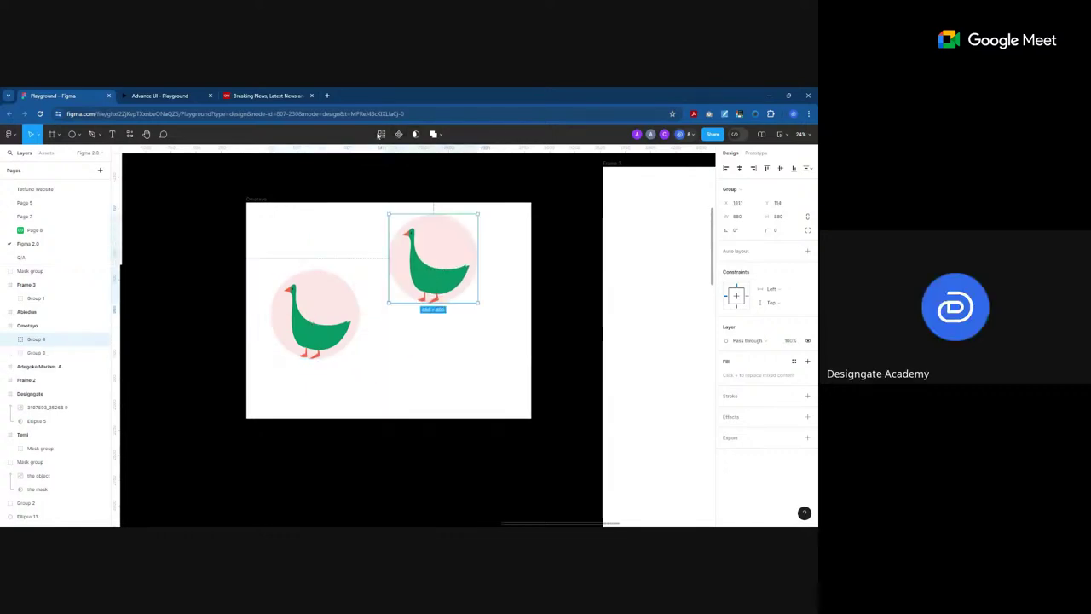
left_click_drag(333, 295, 276, 363)
left_click_drag(429, 275, 374, 250)
Step: Add a variant to the copied duck component and move the two-variant set to the frame's middle
left_click(398, 134)
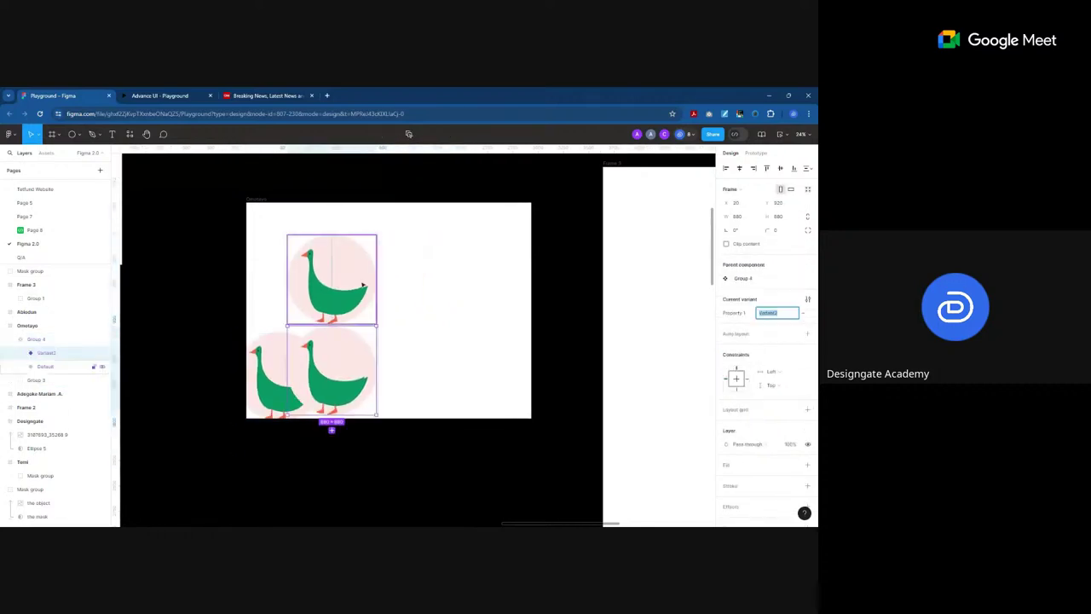
key("Escape")
left_click_drag(305, 244, 414, 244)
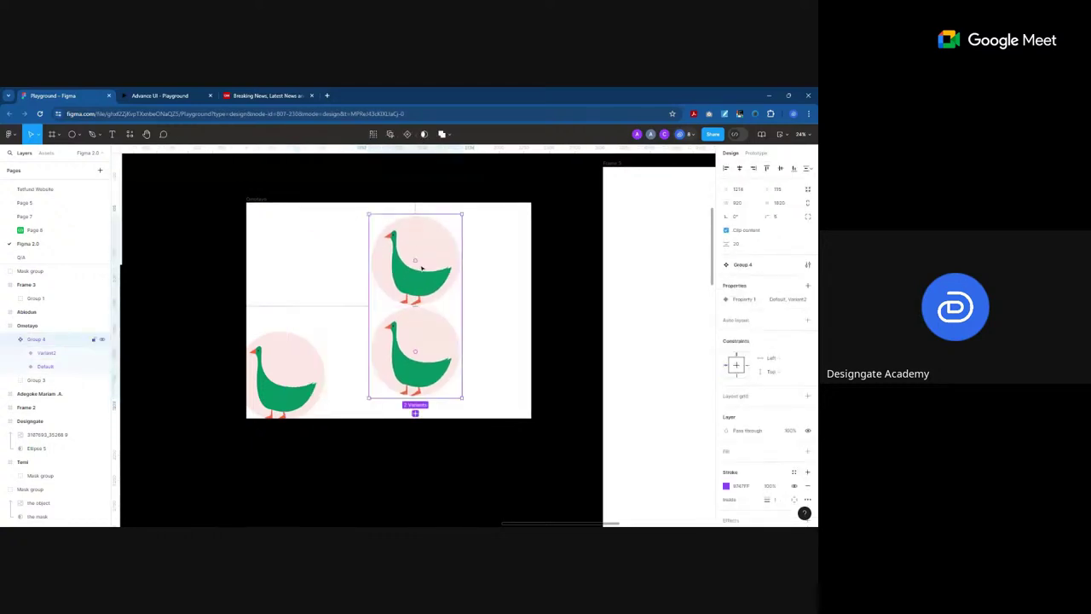
Step: Push the top variant's duck image right out of its circle, leaving that variant almost empty
left_click(433, 265)
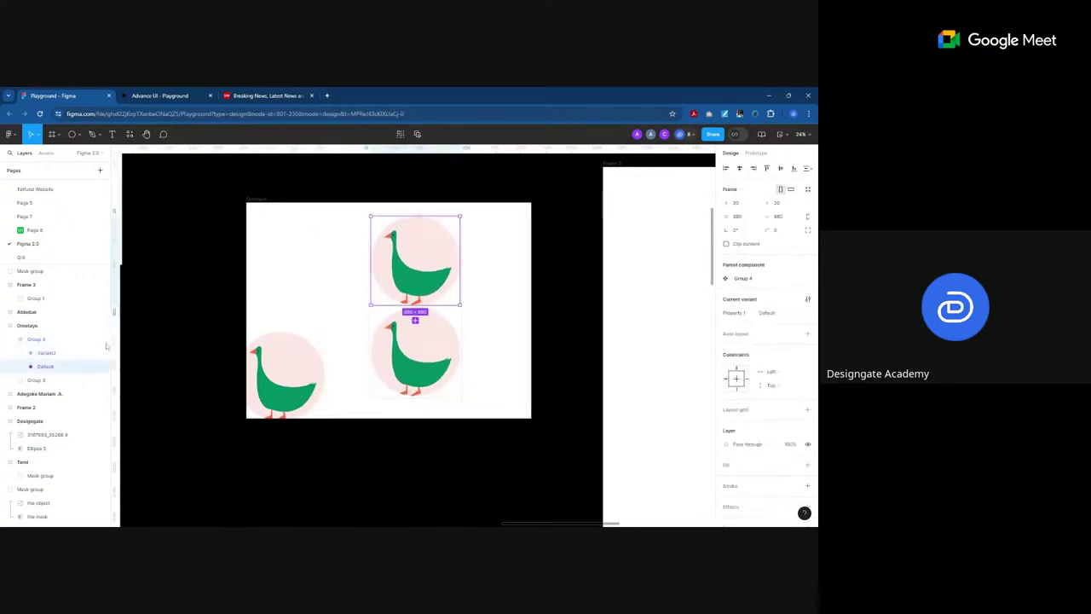
left_click(21, 367)
left_click(59, 381)
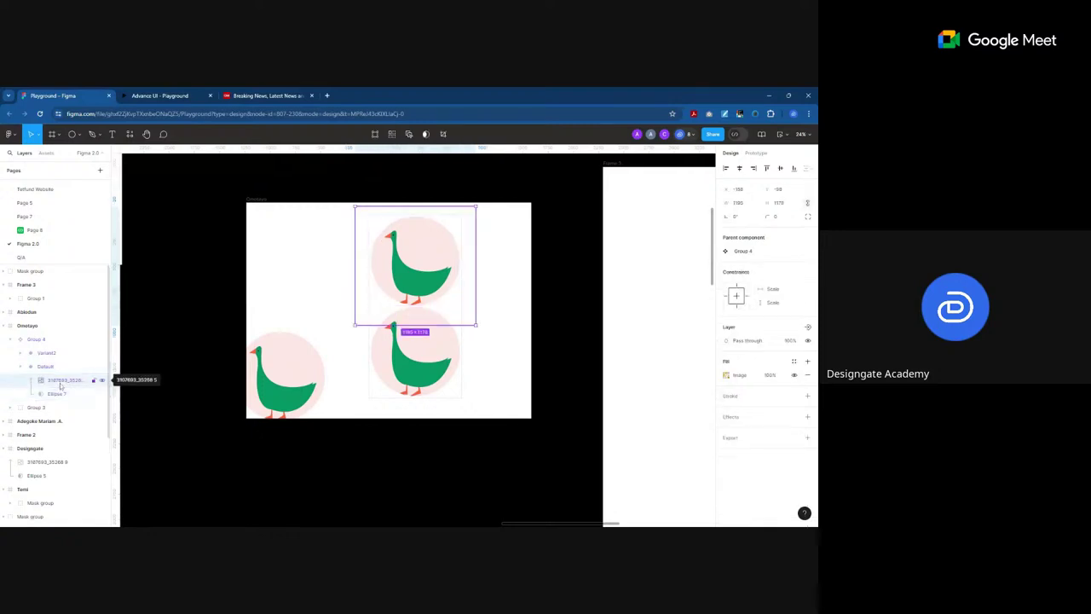
left_click_drag(418, 285, 479, 287)
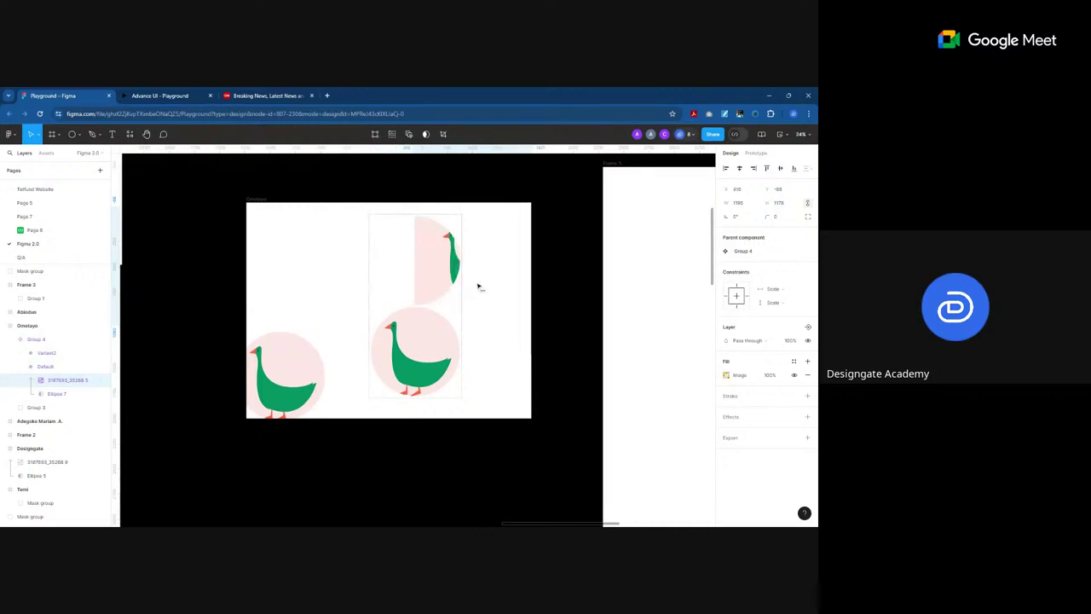
key("ctrl+z")
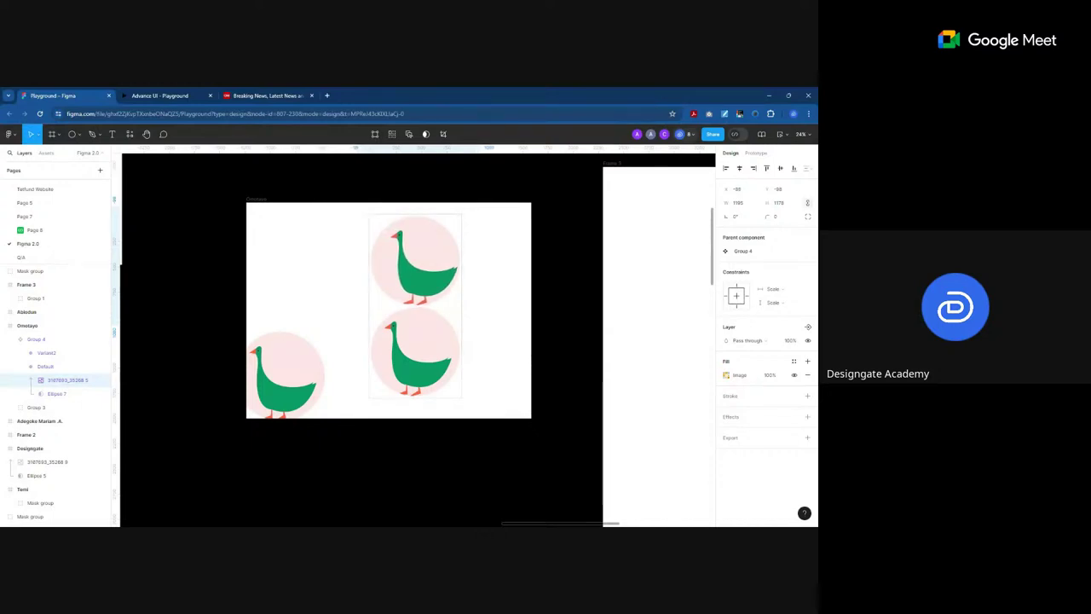
left_click(426, 278)
left_click_drag(425, 278, 494, 270)
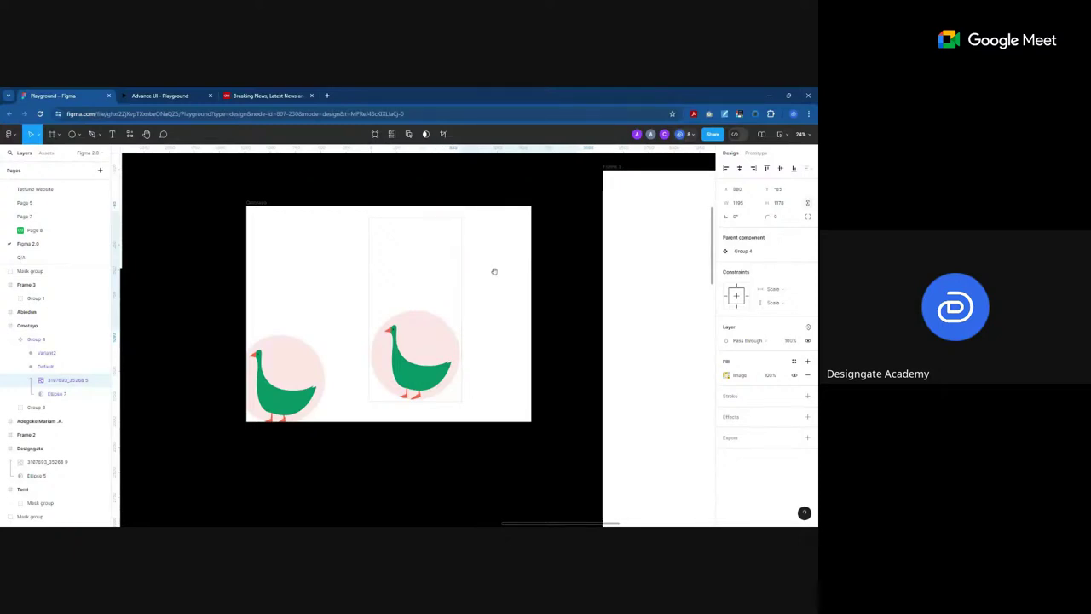
Step: In the Prototype panel, link Default to Variant2 with an On click Change to interaction
left_click(530, 454)
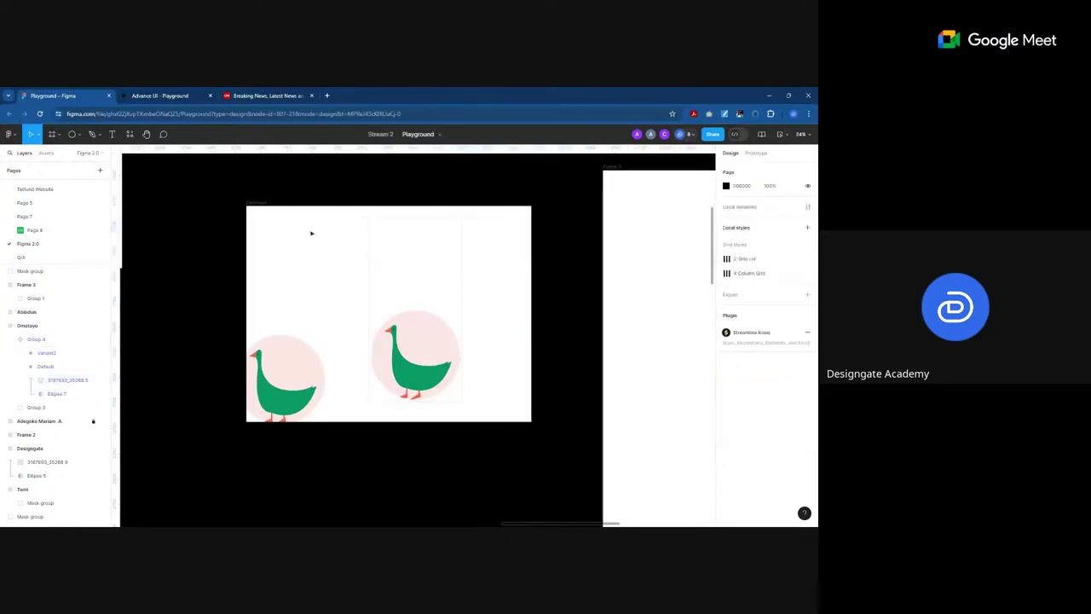
left_click(426, 309)
left_click(756, 152)
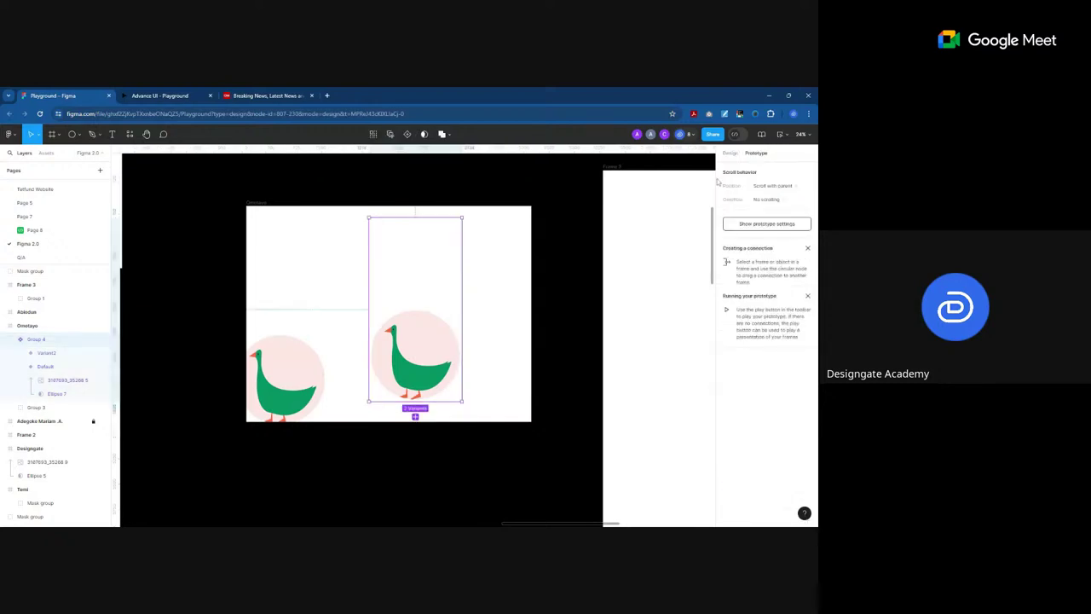
key("plus")
left_click(430, 248)
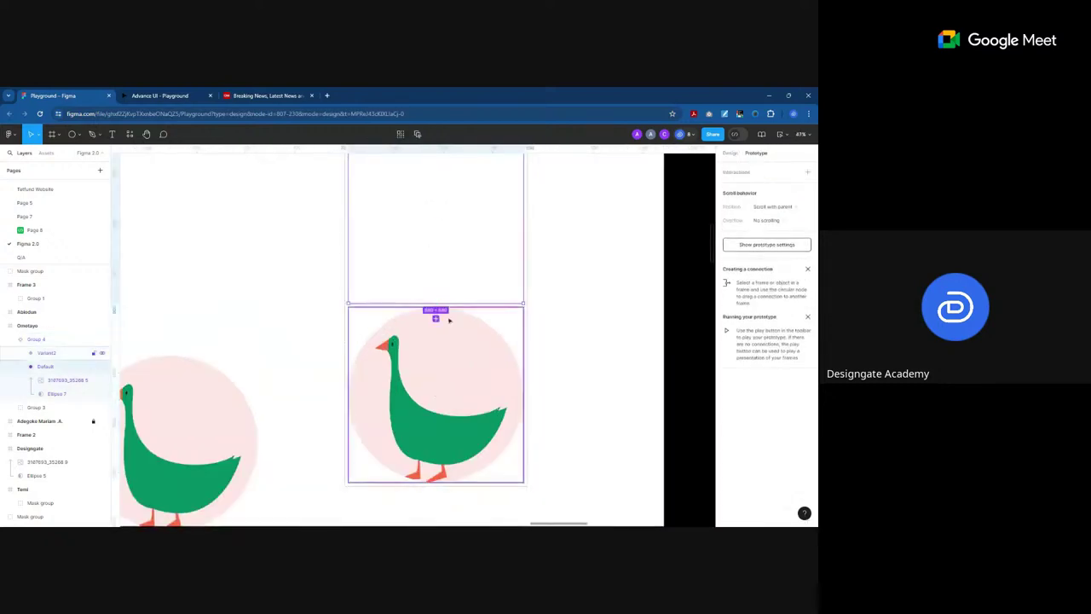
left_click_drag(435, 318, 436, 319)
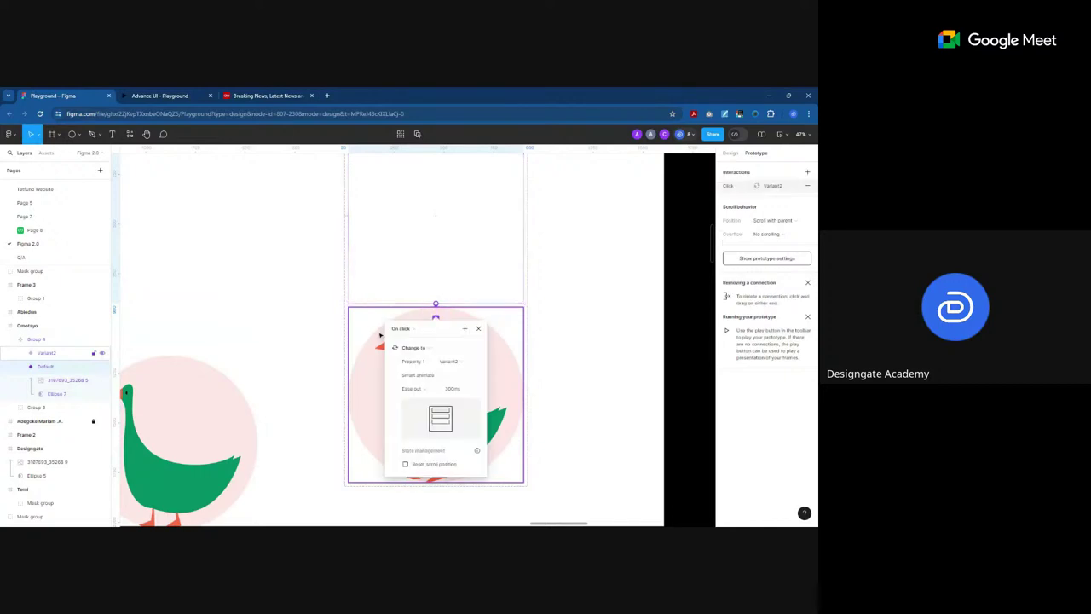
Step: Link Variant2 back to Default on click, with Smart animate, Ease out, 300ms
left_click(376, 334)
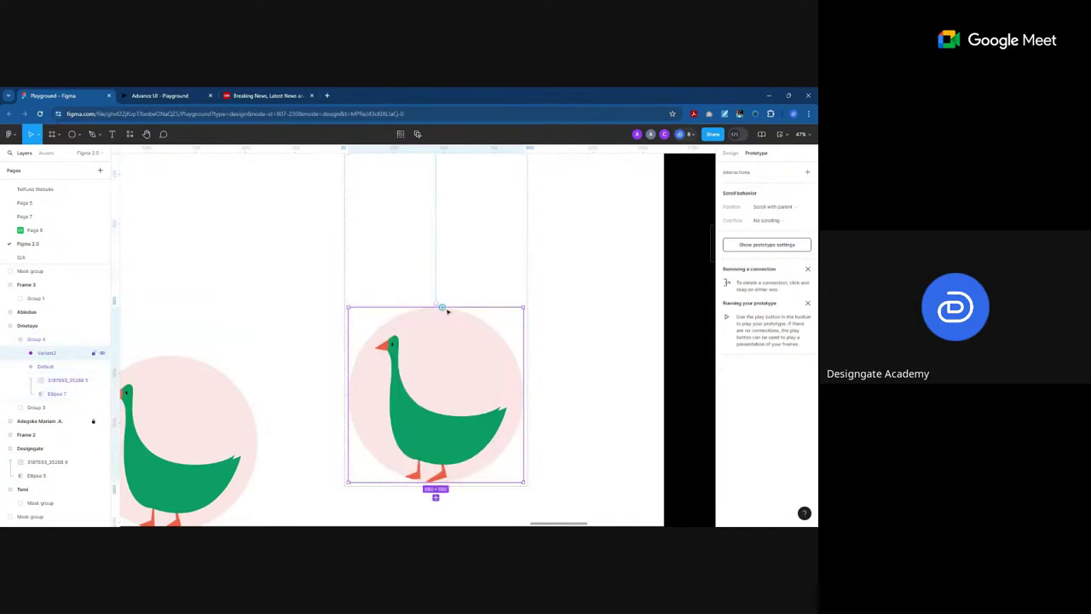
left_click_drag(442, 307, 438, 248)
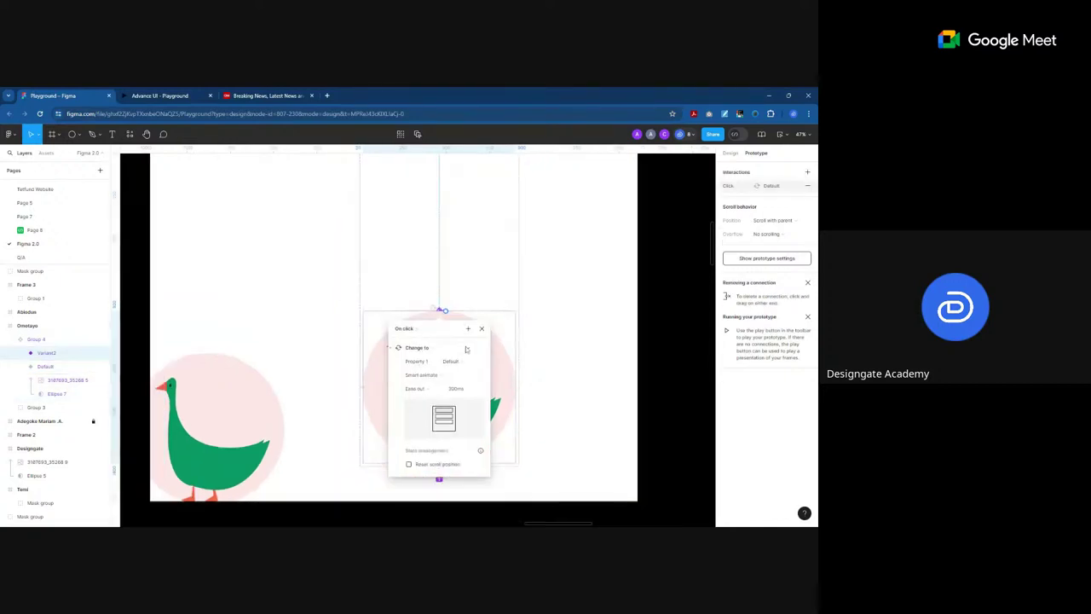
scroll(466, 350, "down", 3)
key("Escape")
key("Escape")
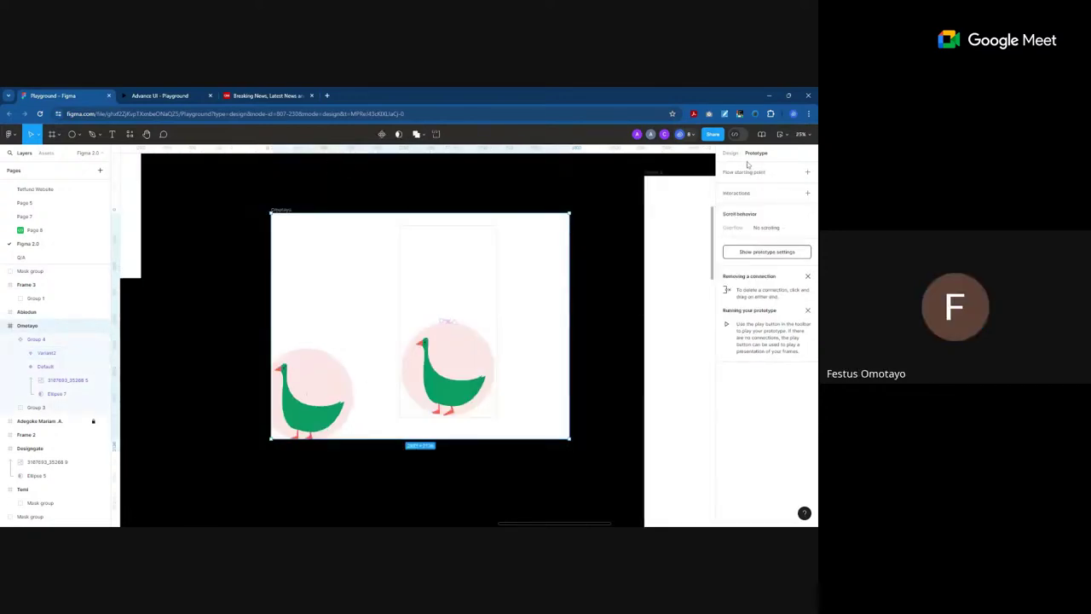
Step: Open a prototype preview of the design and move its window aside
left_click(784, 136)
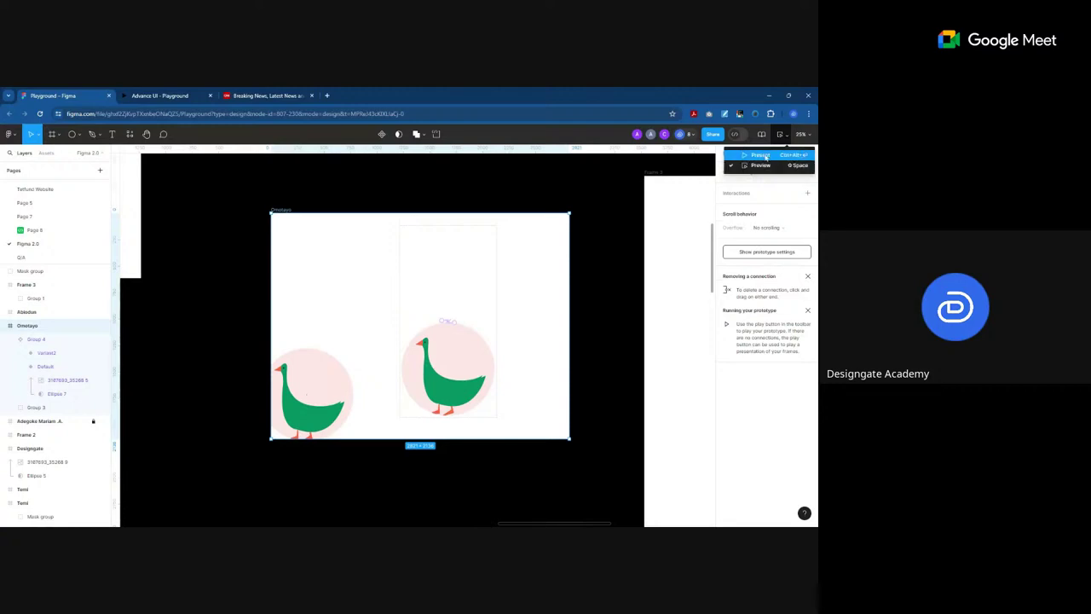
left_click(764, 156)
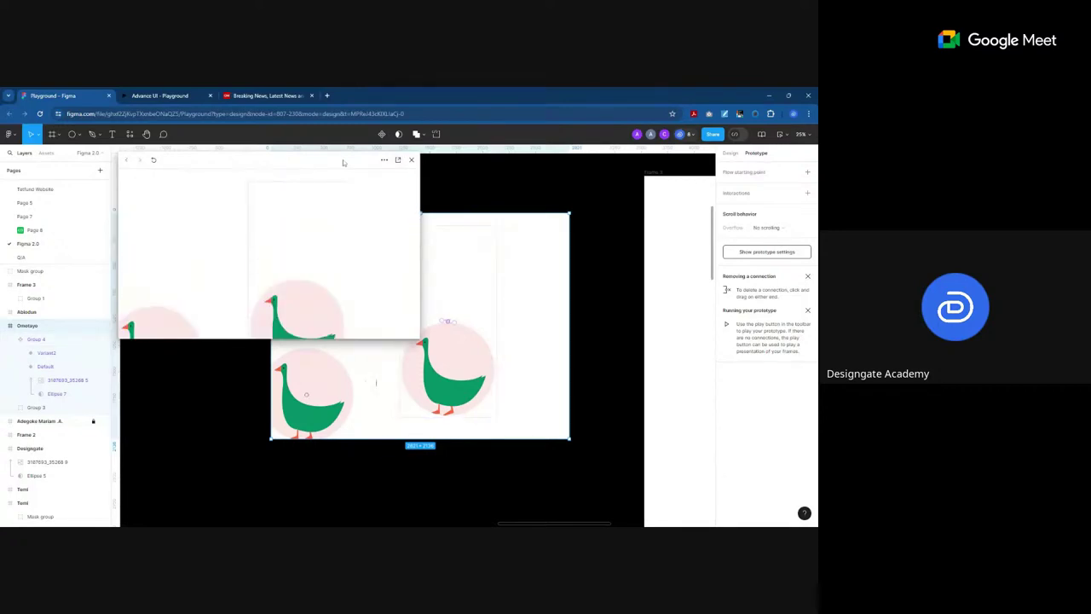
left_click_drag(344, 162, 197, 298)
Step: Shift the duck variants slightly left, show the file's components, and reposition the preview window
left_click(474, 353)
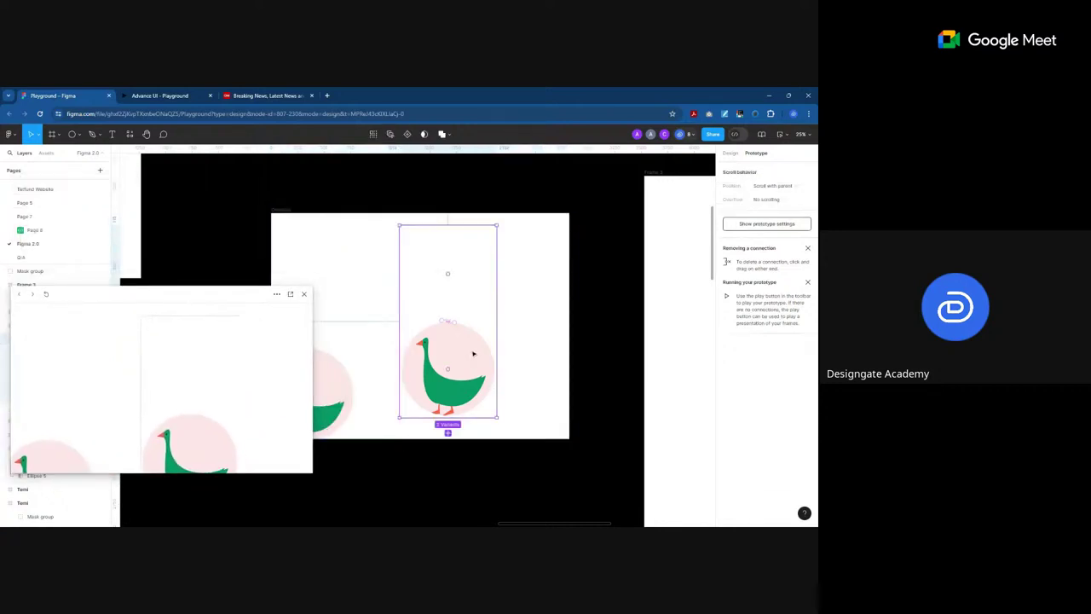
left_click_drag(475, 354, 370, 348)
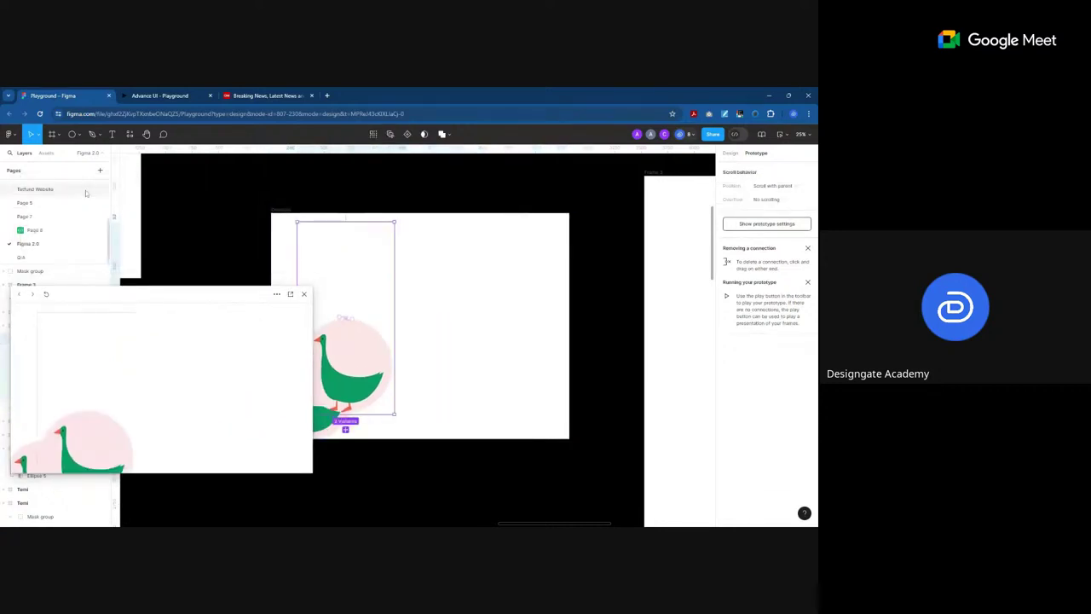
left_click(46, 153)
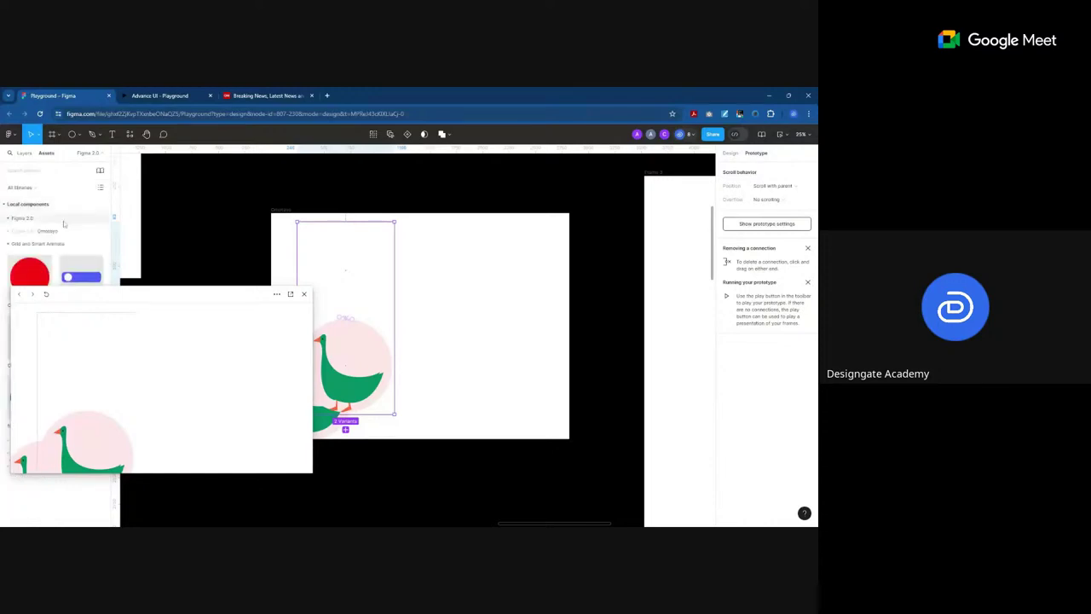
left_click_drag(151, 300, 298, 375)
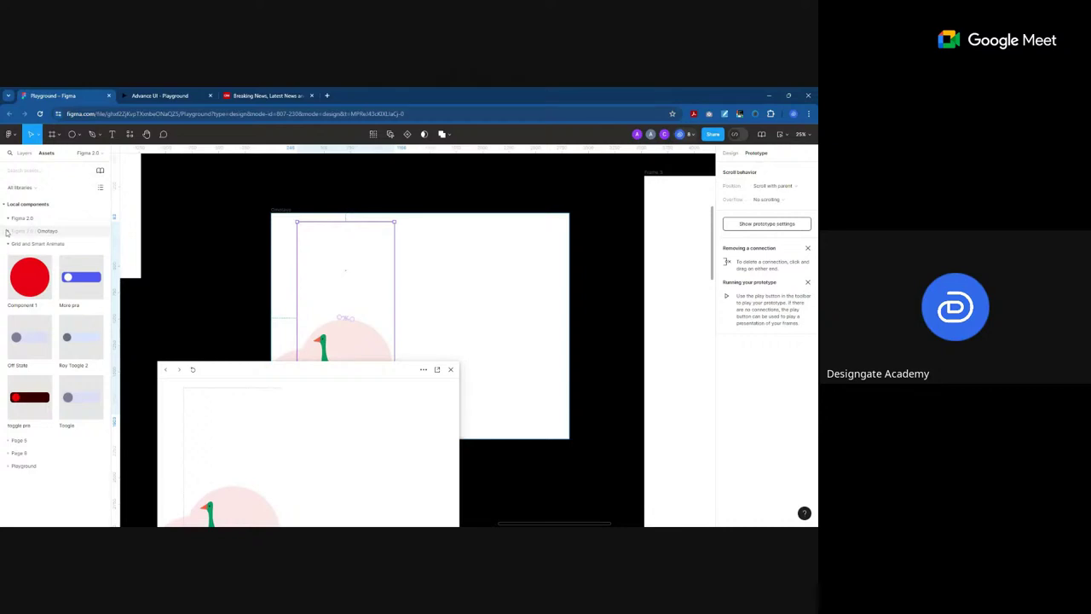
left_click(322, 268)
left_click(492, 297)
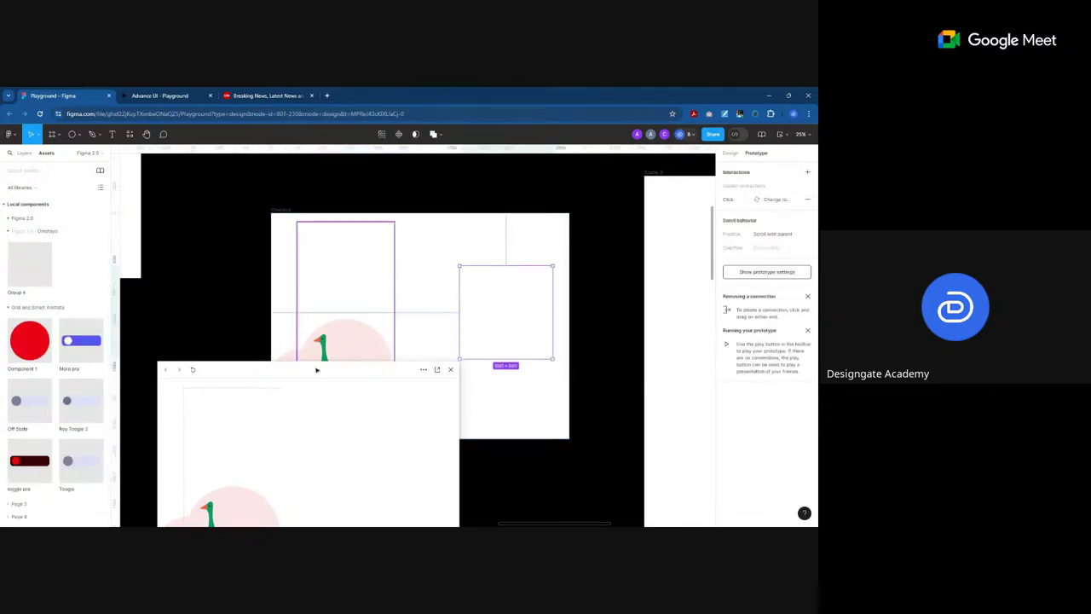
left_click_drag(309, 368, 273, 191)
Step: Click the duck several times to test the toggle animation, then close the preview
left_click(341, 283)
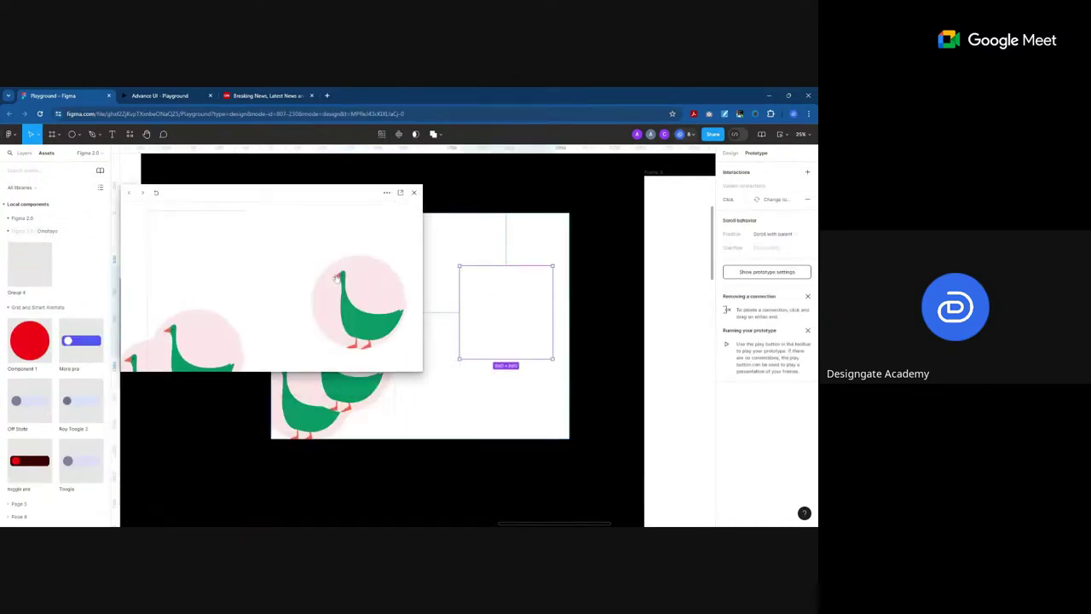
left_click(364, 316)
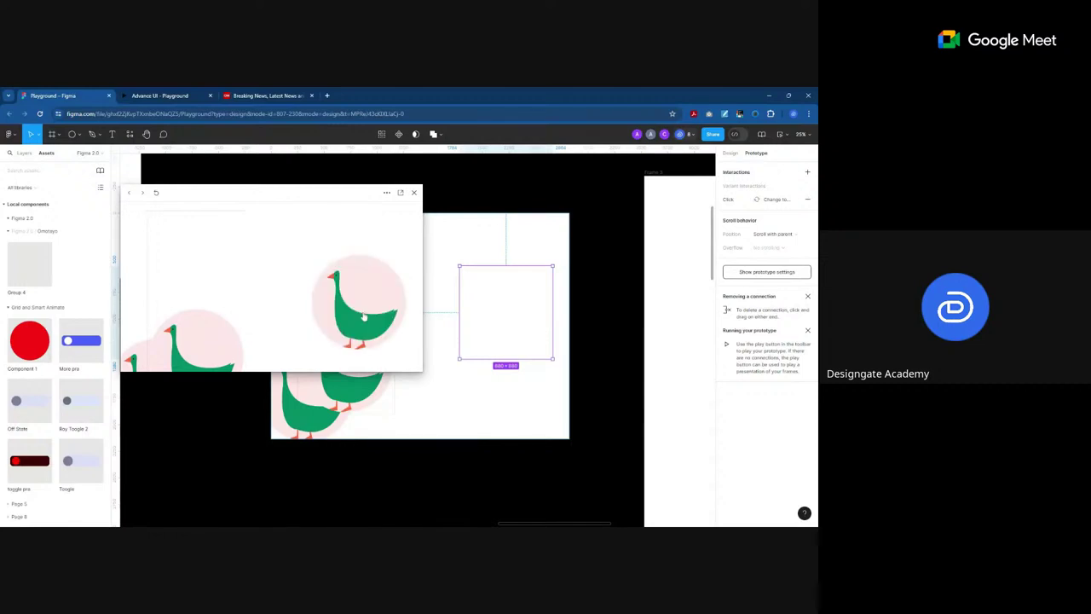
left_click(362, 317)
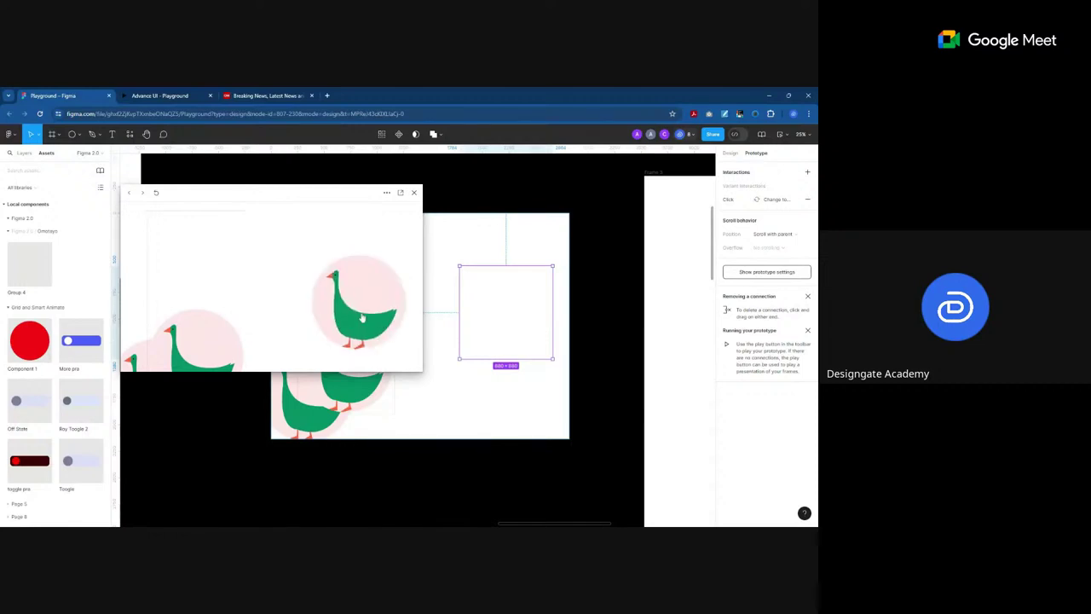
left_click(360, 317)
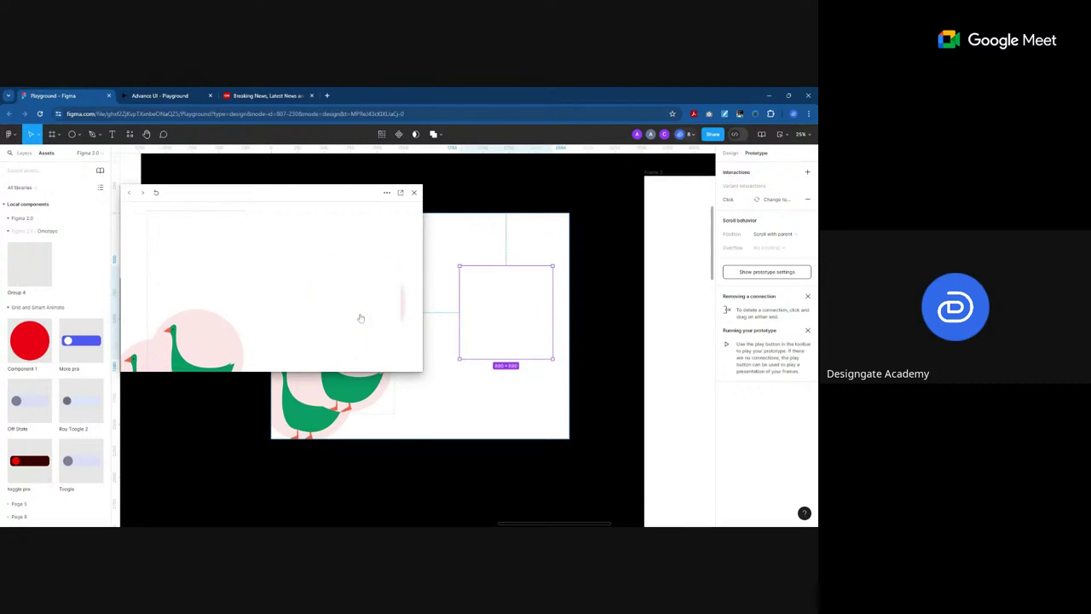
left_click(361, 317)
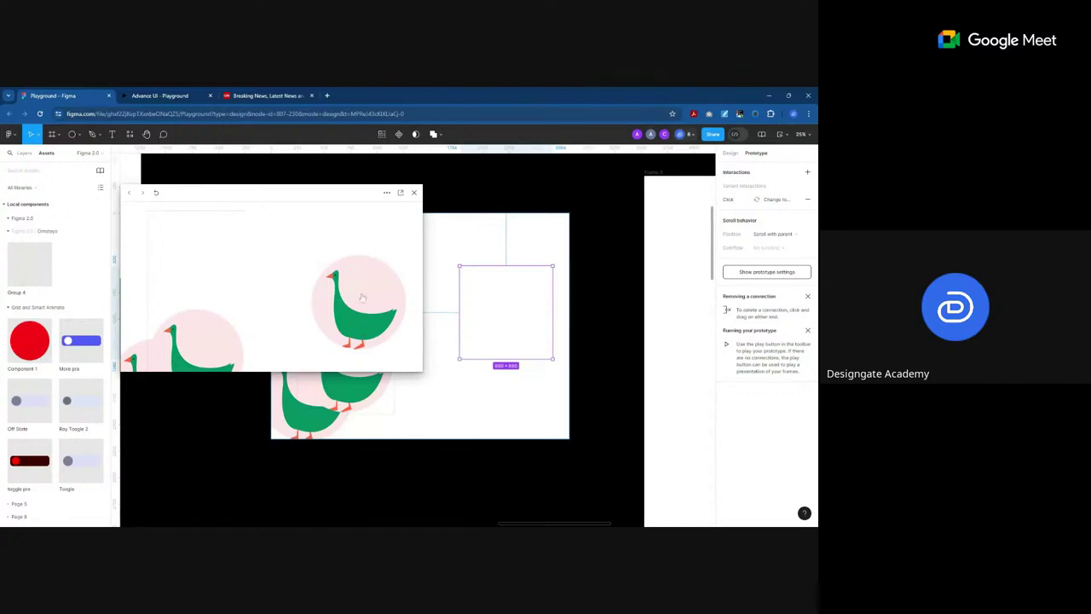
left_click(414, 192)
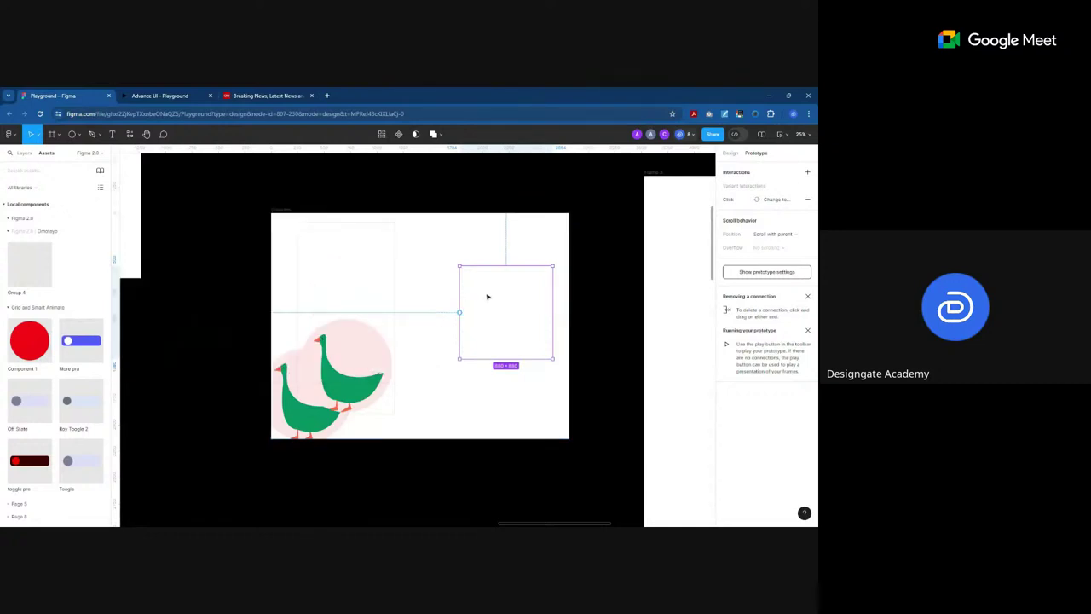
scroll(488, 297, "down", 5)
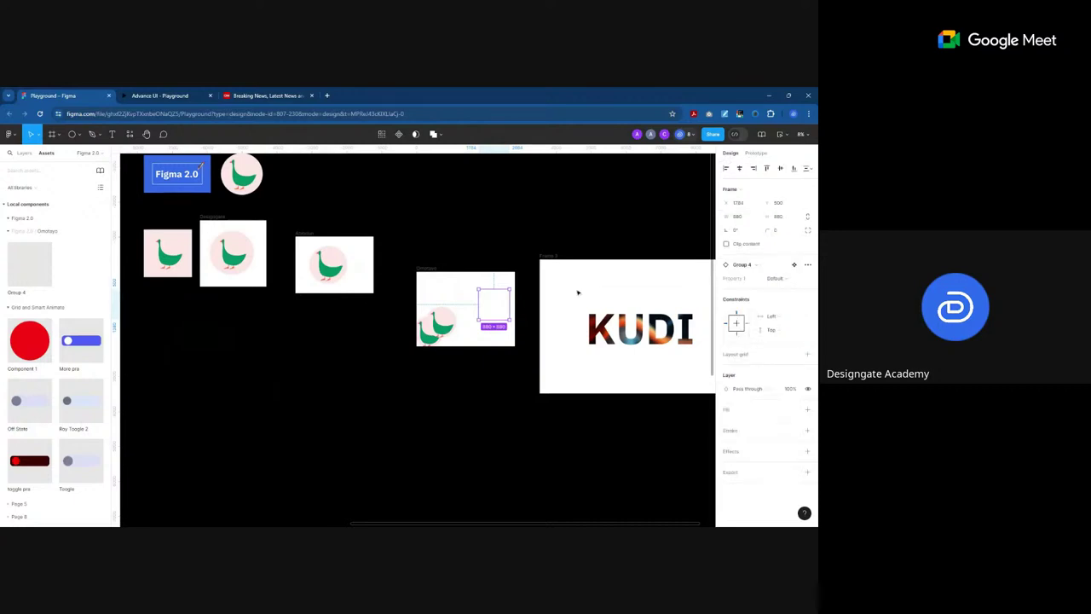
Step: Select the duck variants component set, then deselect it
left_click(448, 366)
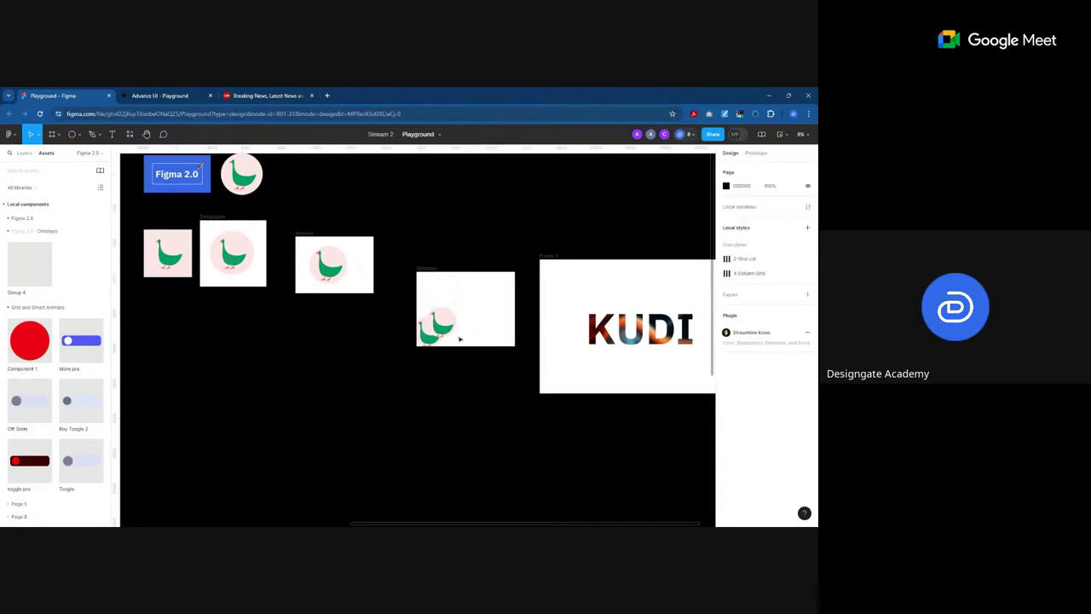
left_click(447, 327)
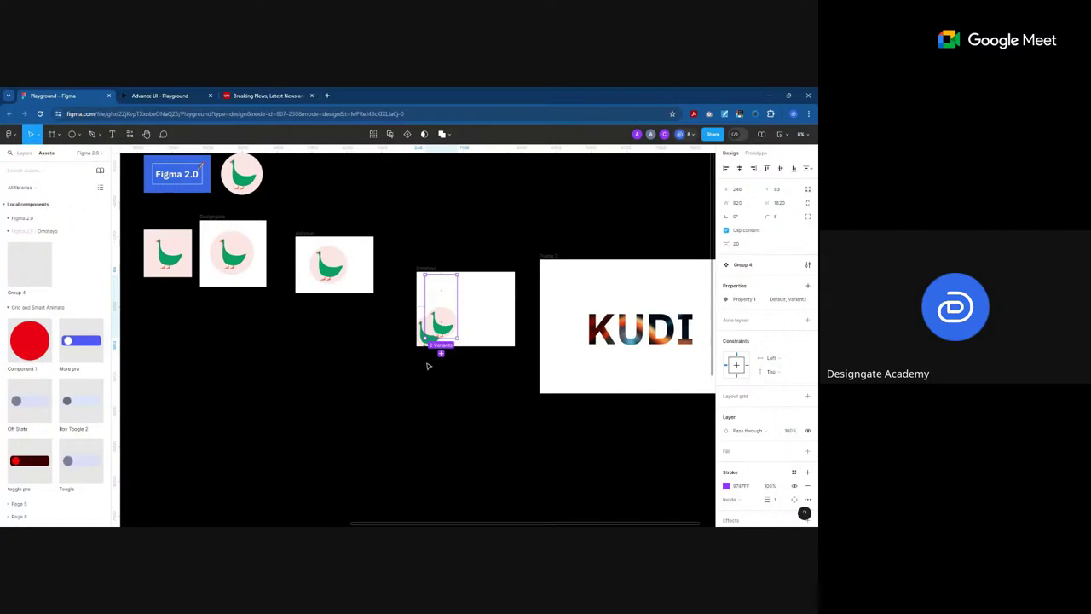
scroll(427, 366, "down", 3)
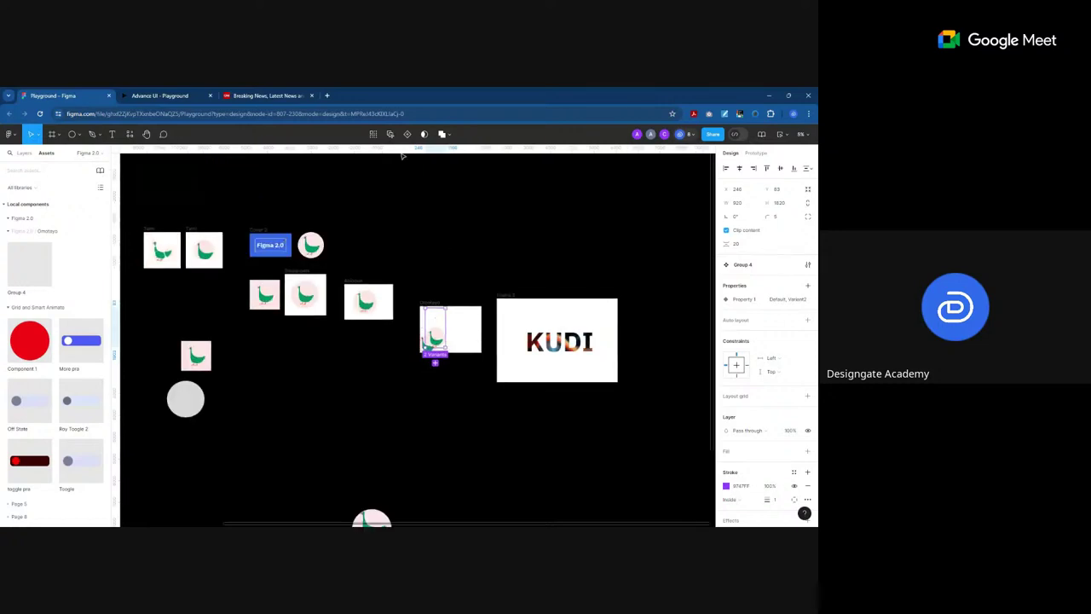
left_click(451, 205)
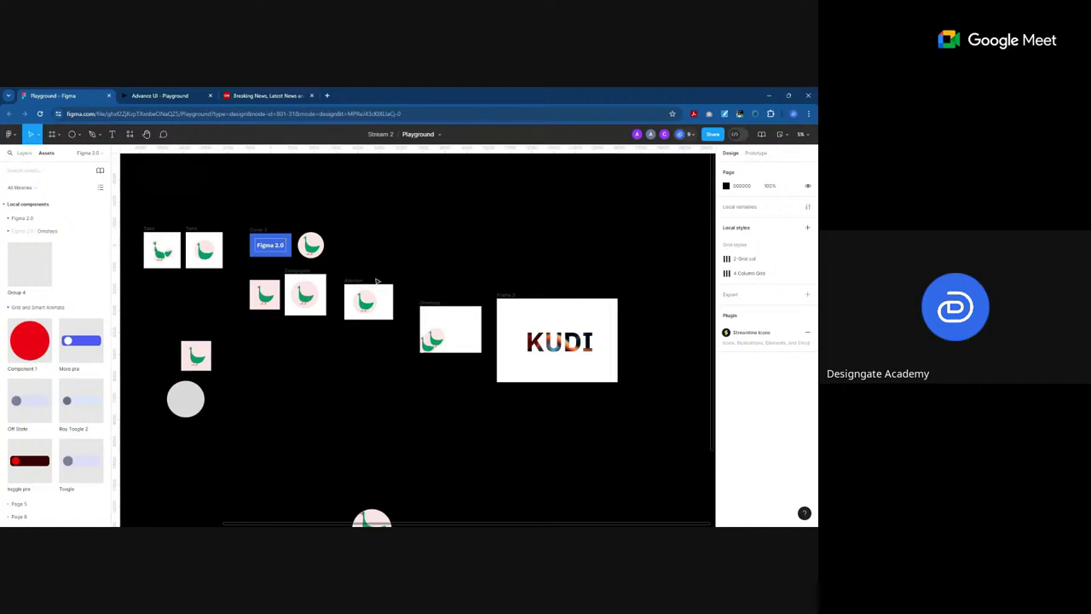
Step: Zoom into an empty canvas area and bring up the shape tools list
scroll(429, 387, "up", 3)
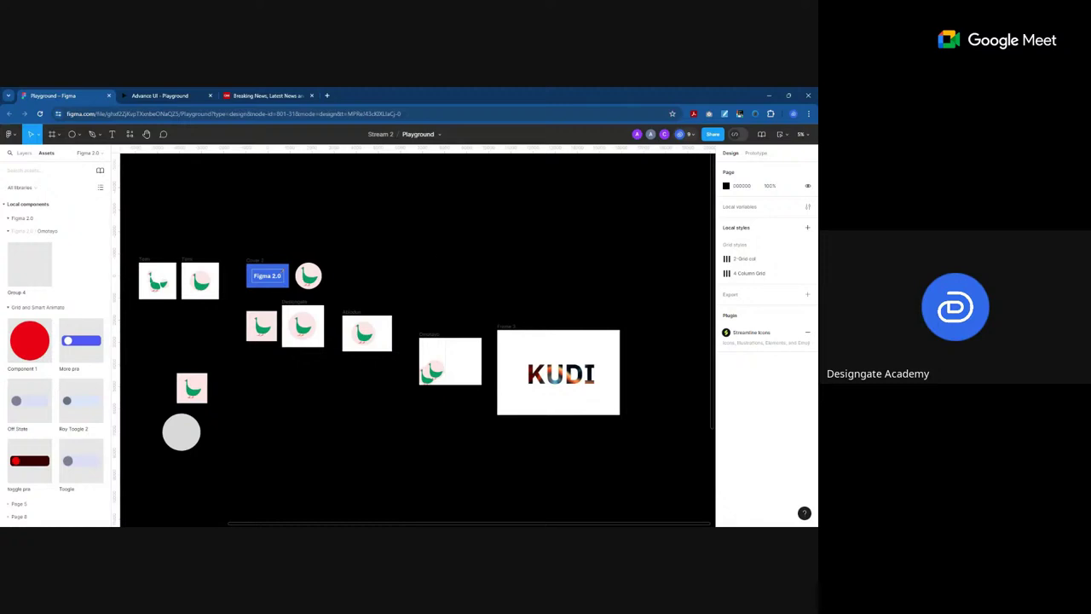
scroll(432, 278, "up", 6)
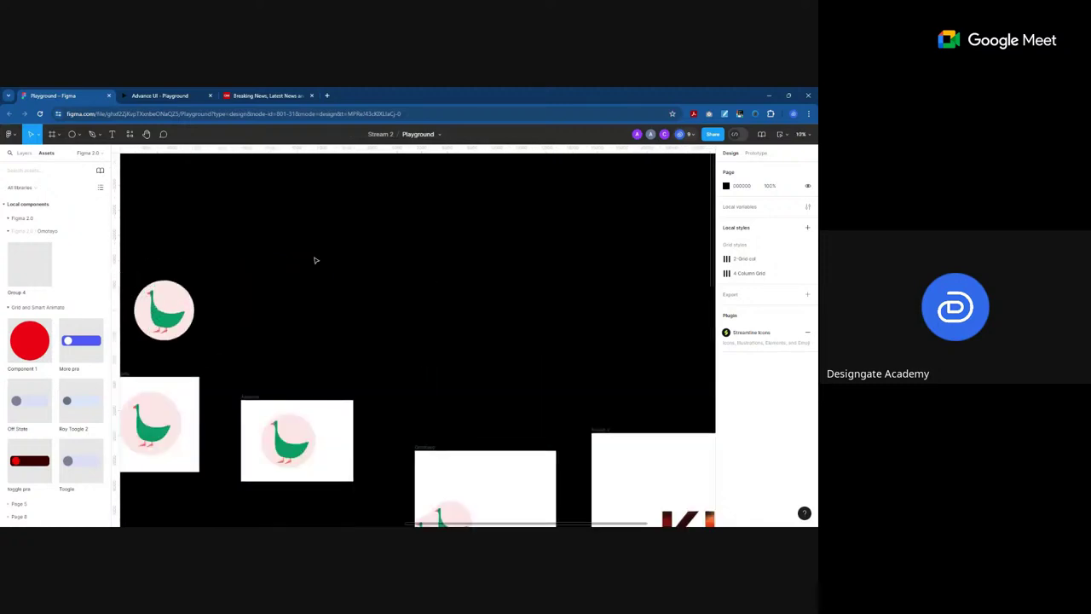
scroll(238, 287, "up", 4)
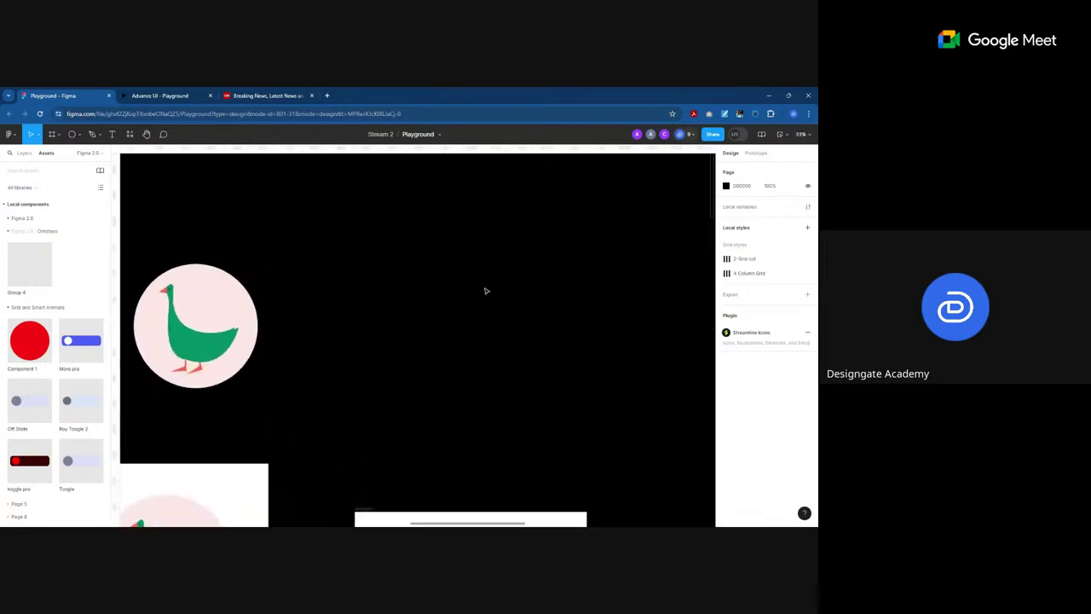
scroll(457, 283, "up", 3)
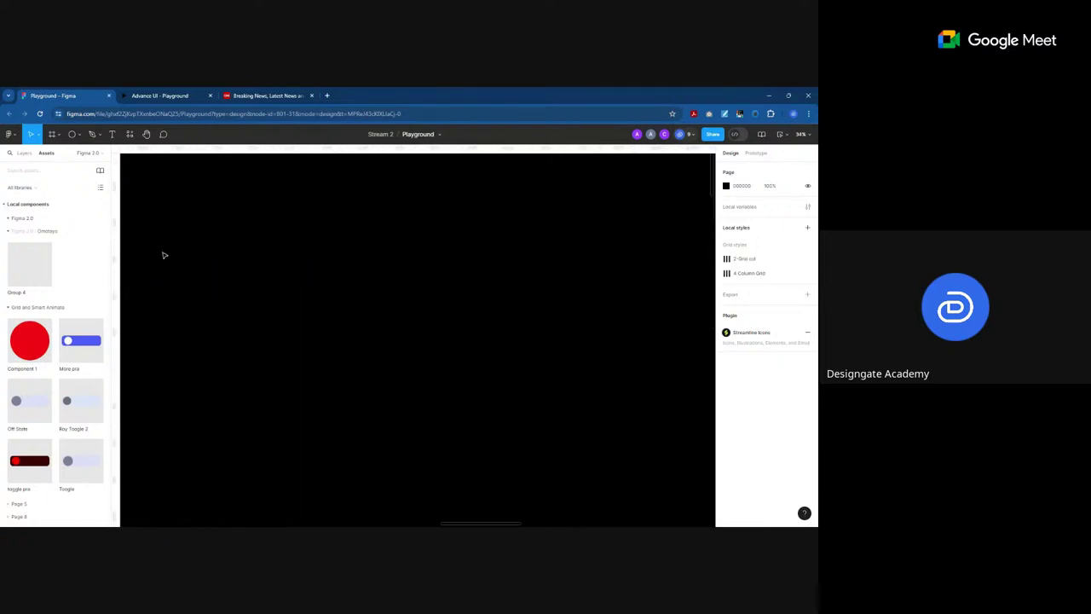
left_click(81, 137)
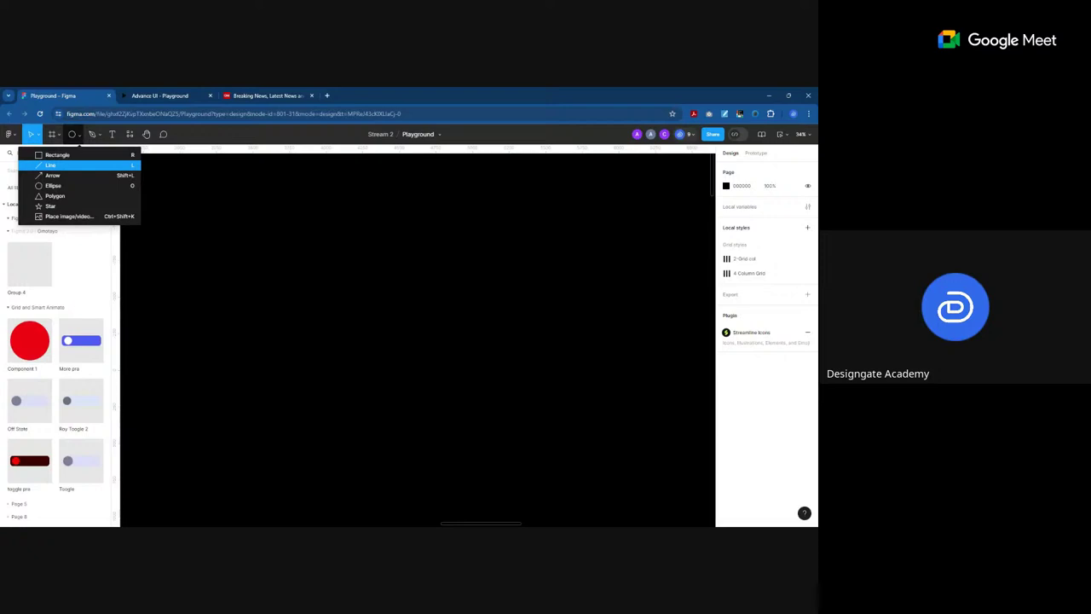
Step: Draw a large grey circle above the duck frames, move it up-right and resize it to 677 × 677
left_click(74, 185)
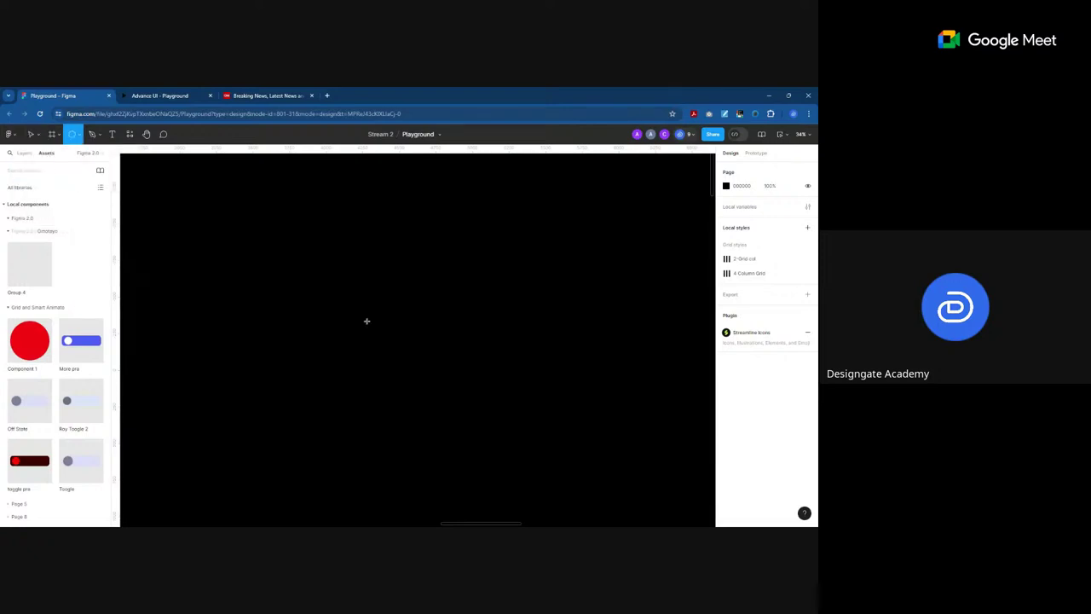
left_click_drag(311, 246, 524, 458)
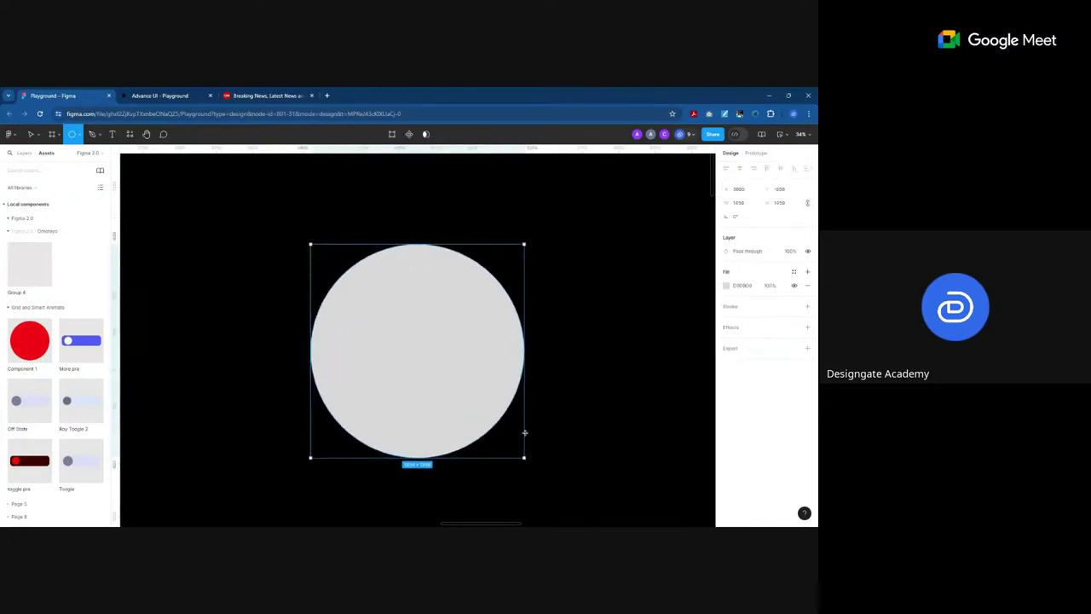
scroll(406, 307, "right", 2)
scroll(406, 306, "down", 2)
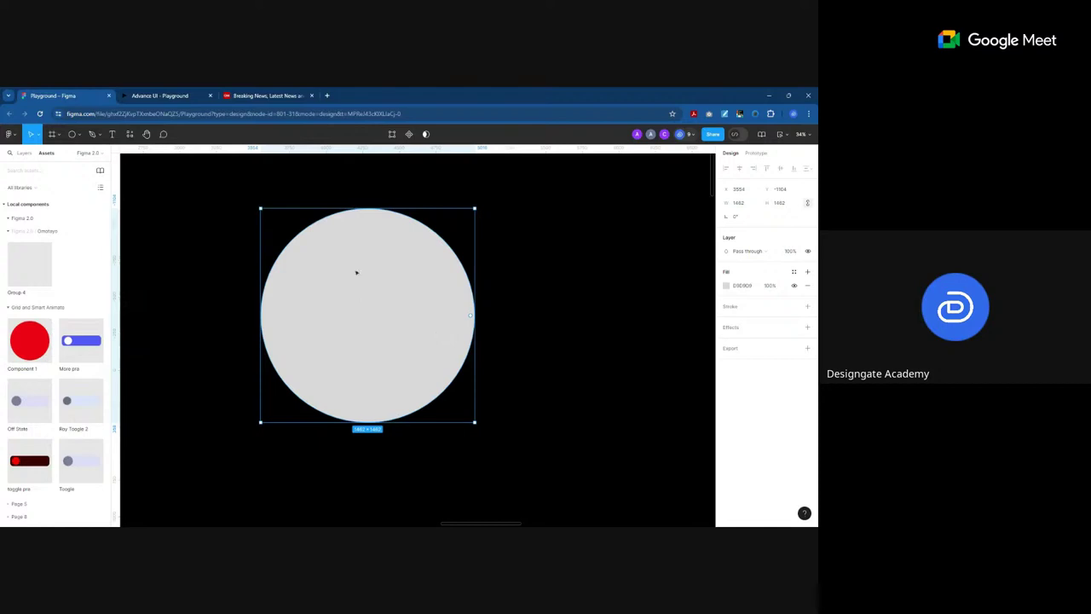
scroll(361, 251, "down", 3)
scroll(414, 314, "down", 3)
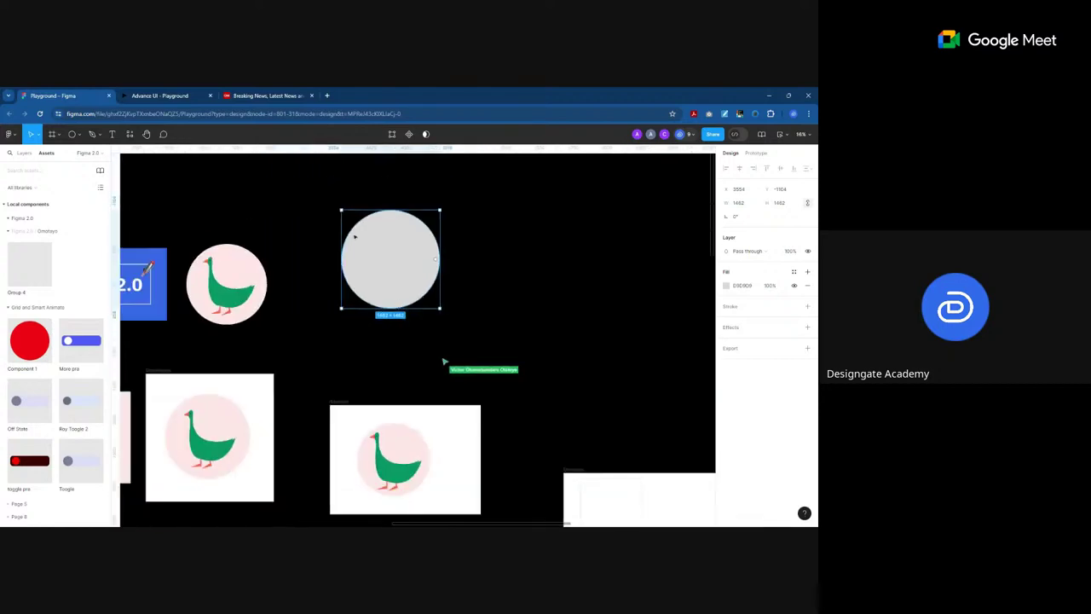
scroll(355, 237, "up", 2)
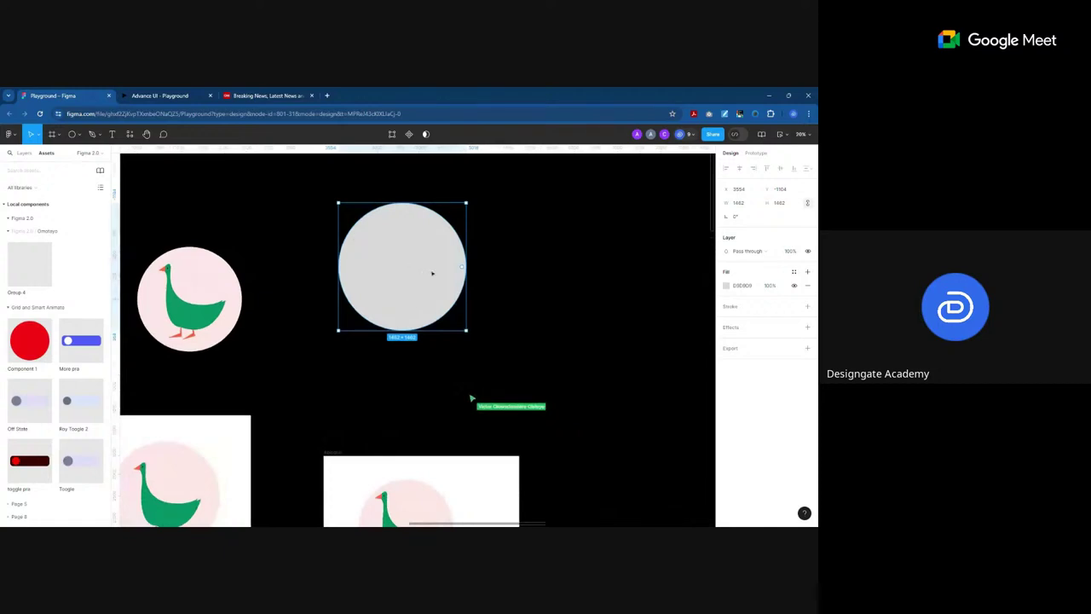
left_click_drag(432, 273, 475, 258)
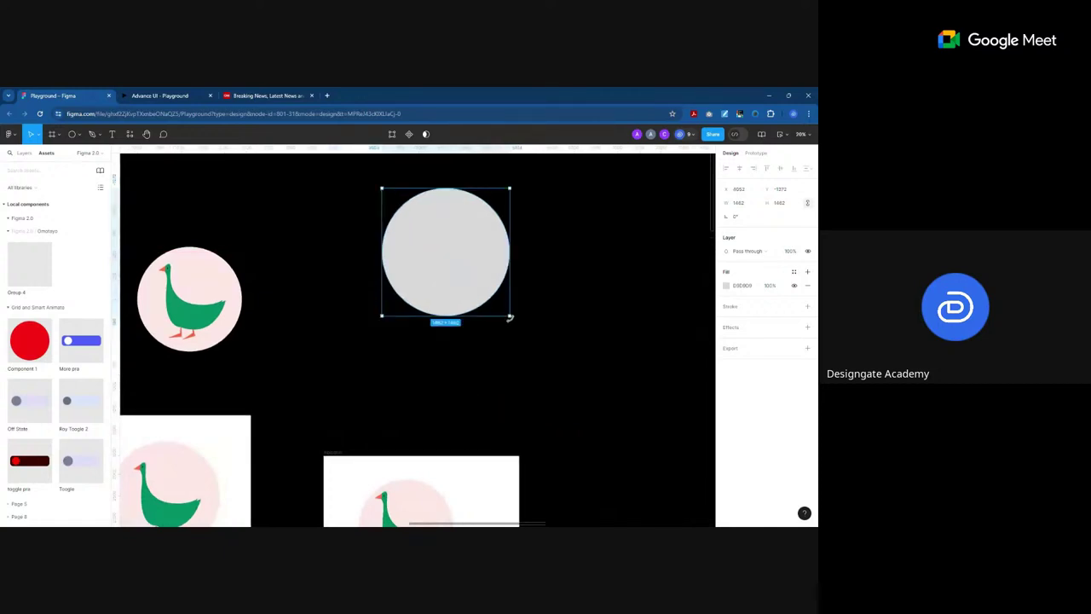
left_click_drag(510, 317, 436, 247)
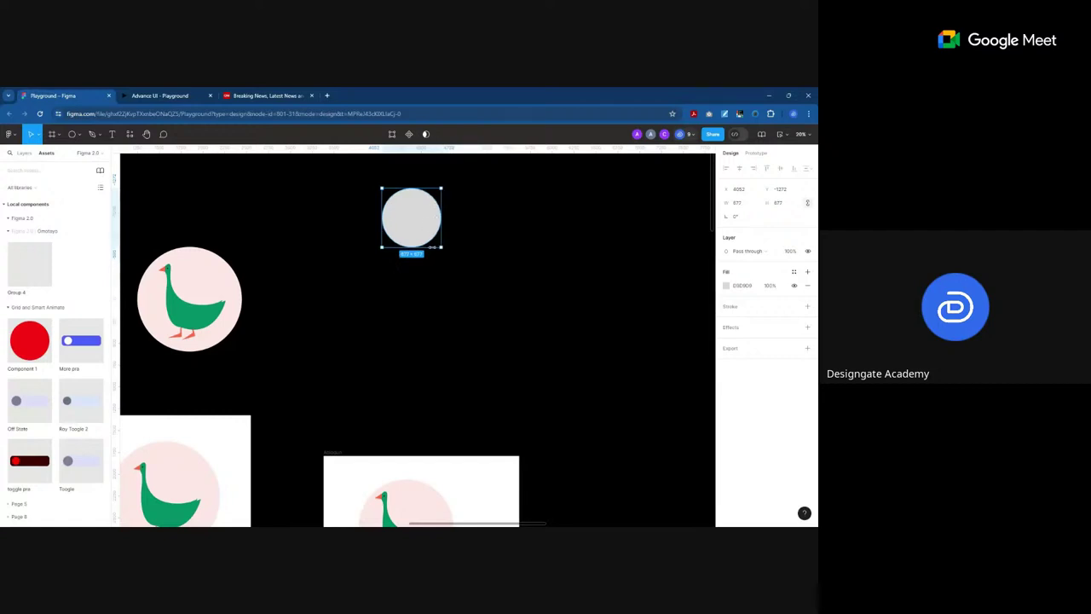
scroll(398, 264, "up", 1)
Step: Switch to the Rectangle tool and open a new browser tab
left_click(80, 135)
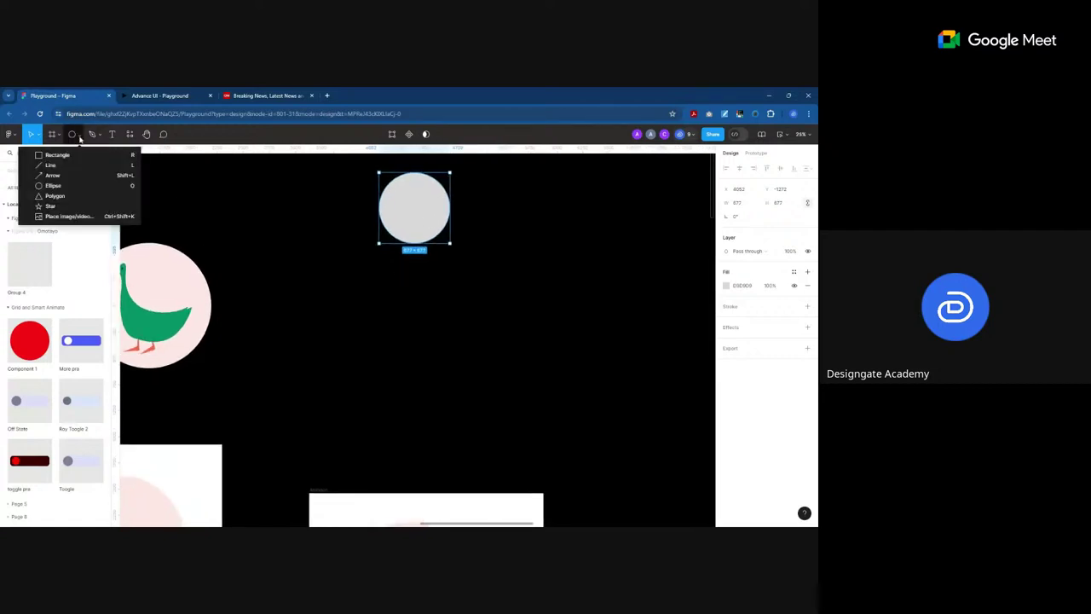
left_click(58, 154)
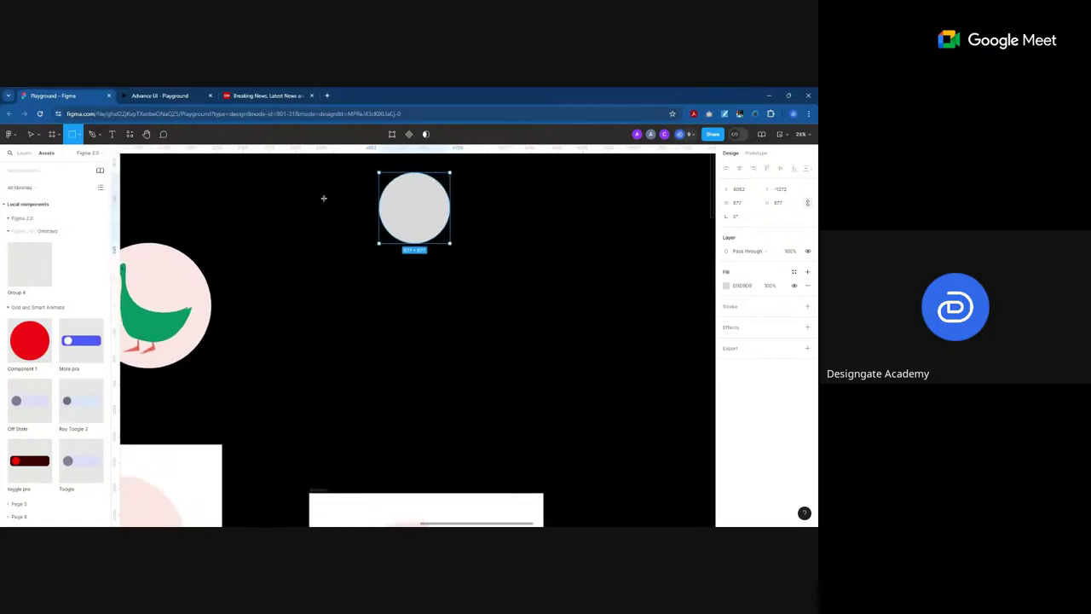
left_click(326, 95)
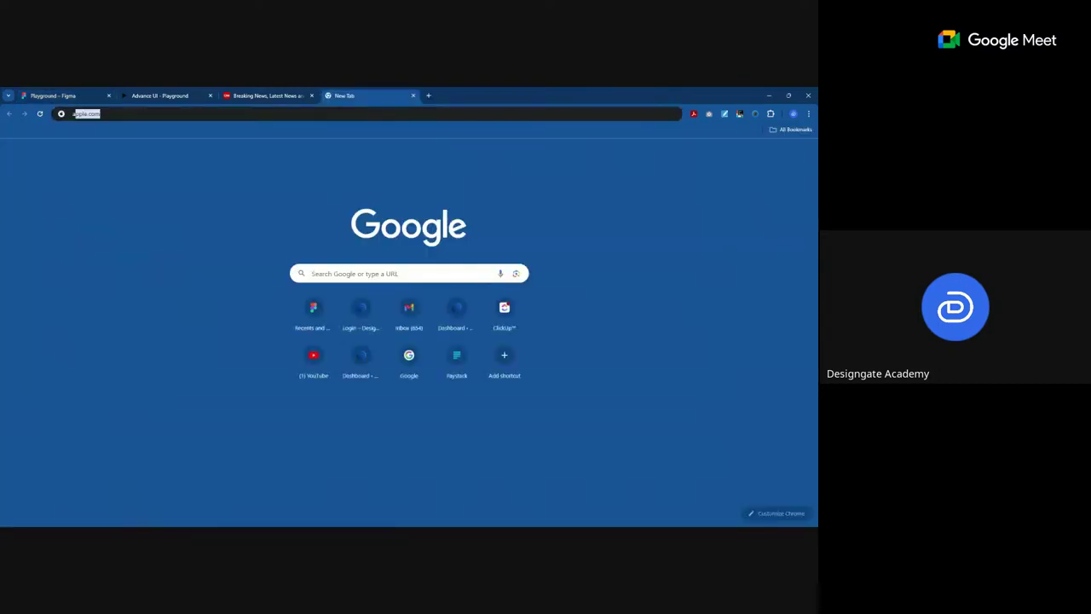
Step: Search Google for 'andriod logo' and browse the image results
type("andriod logo")
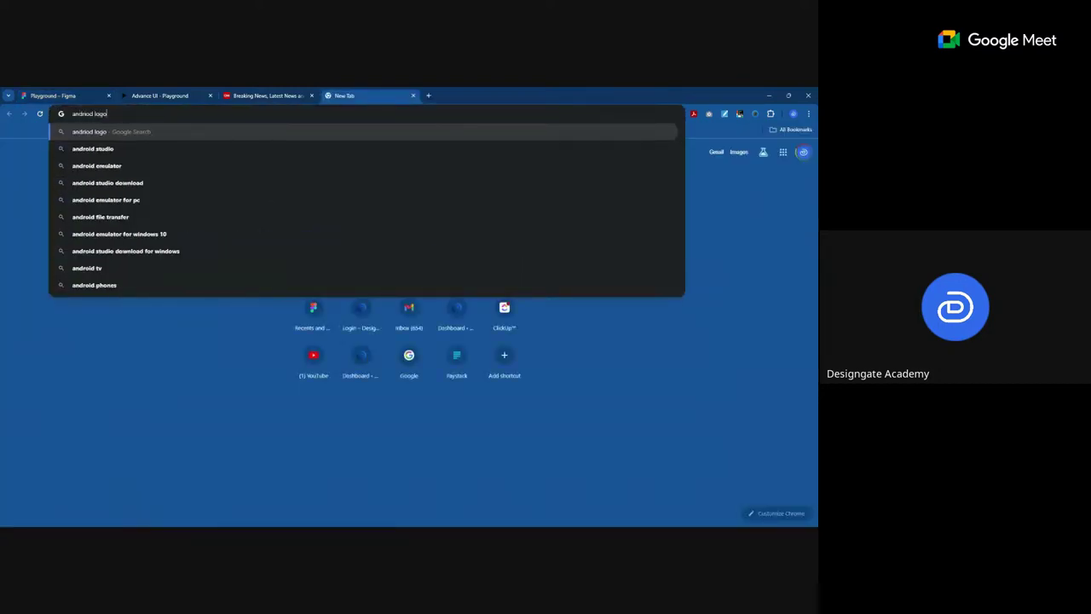
key("Return")
scroll(196, 336, "down", 3)
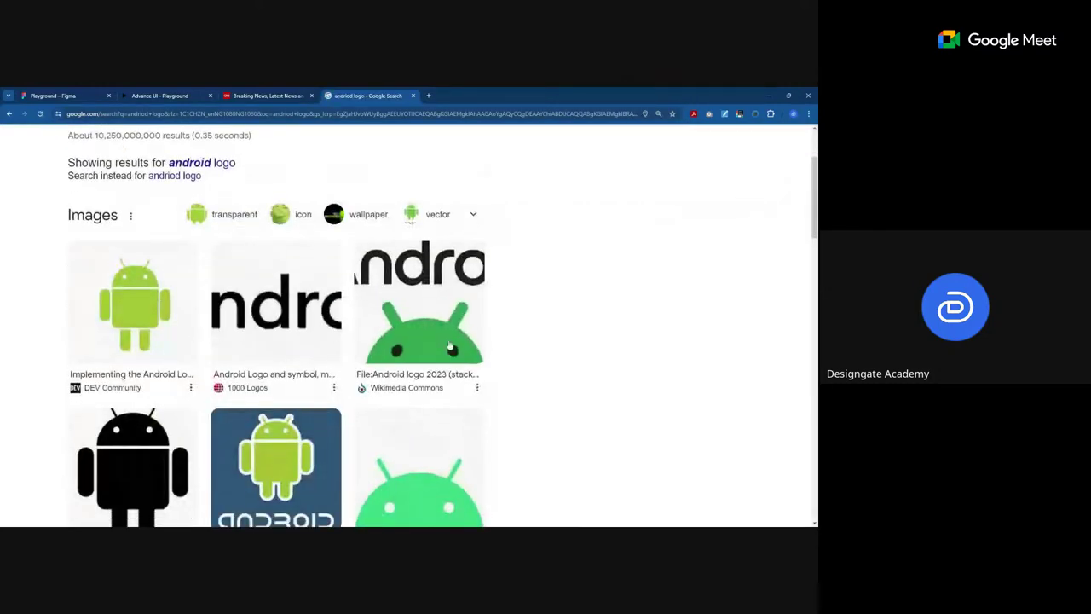
scroll(442, 302, "down", 1)
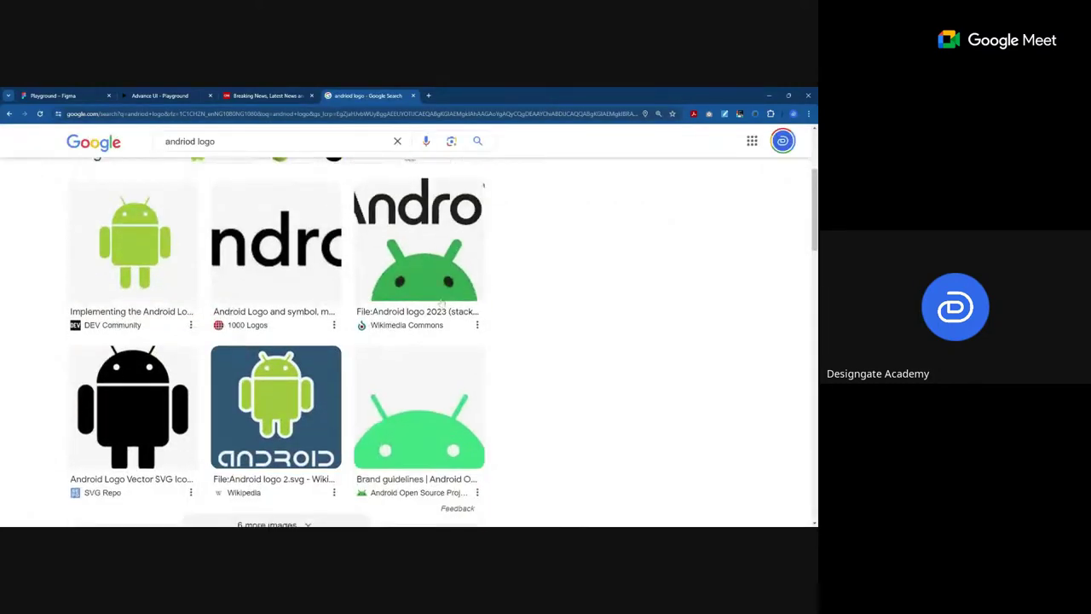
scroll(441, 301, "up", 2)
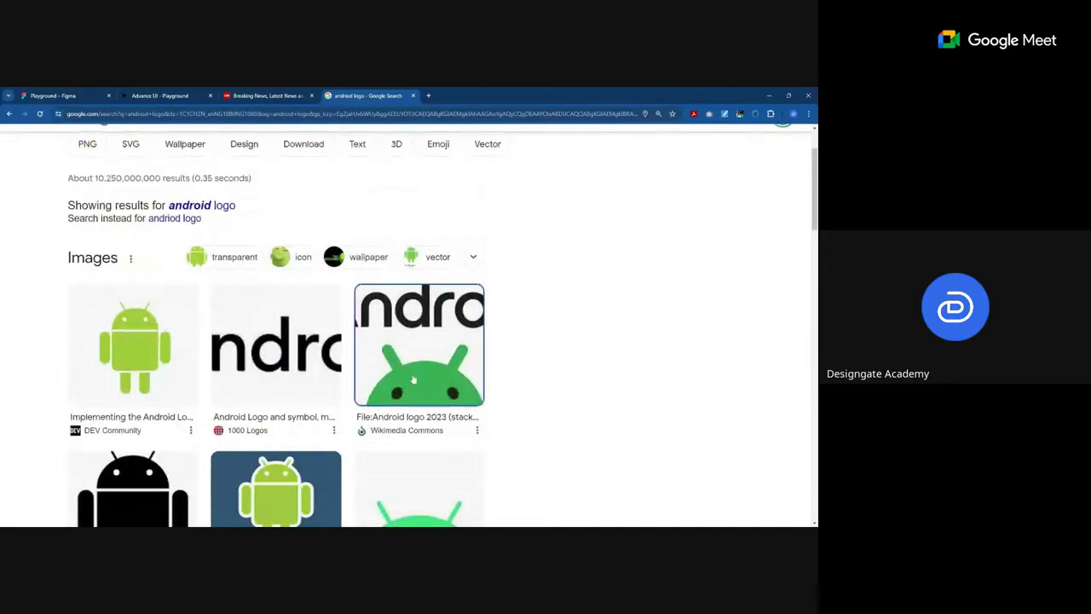
Step: Preview the Wikimedia and green DEV Community Android logos, then return to the Figma tab
left_click(413, 379)
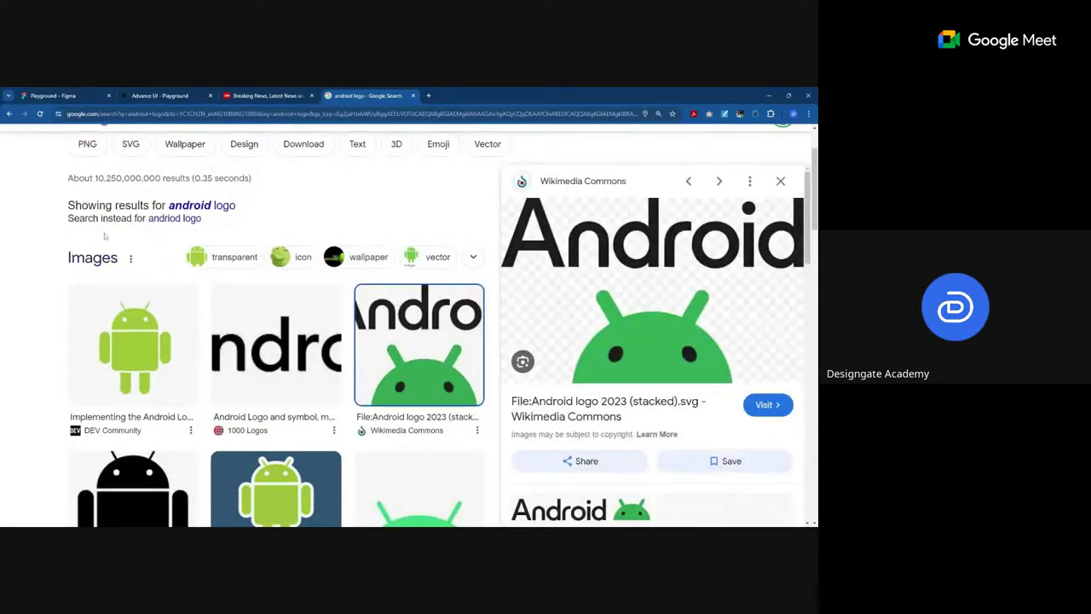
left_click(129, 340)
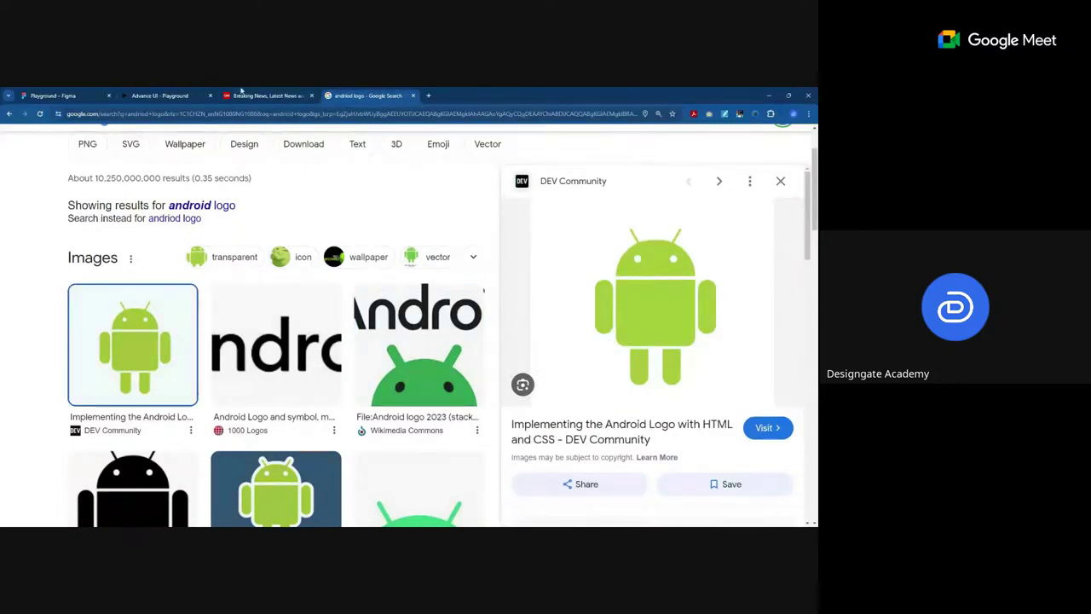
left_click(43, 91)
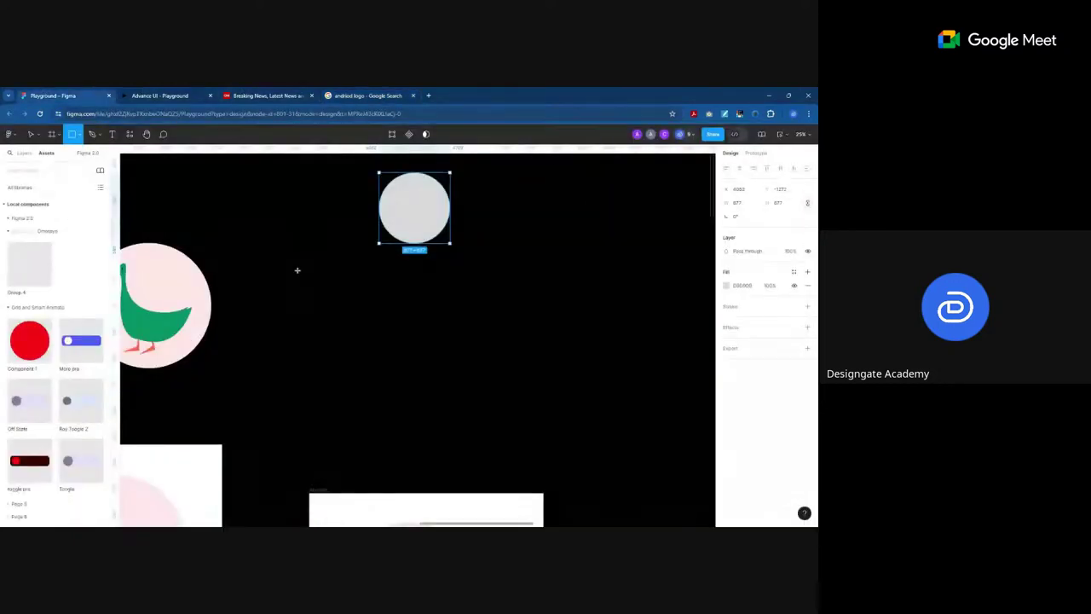
Step: Place the 100×100 Android logo image on the canvas and zoom in to about 805%
left_click(313, 317)
scroll(313, 317, "down", 3)
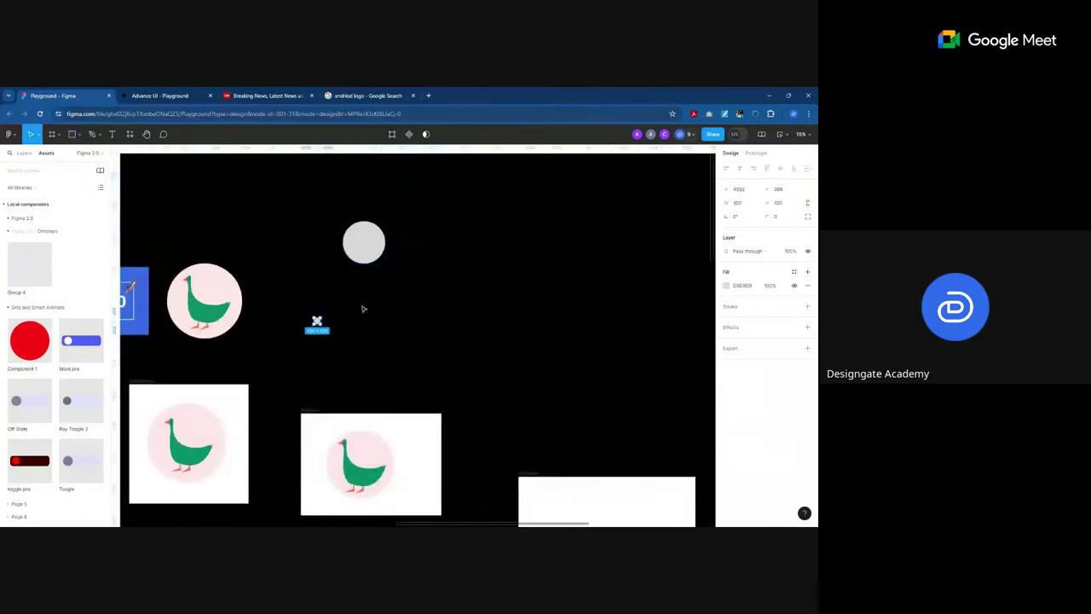
scroll(328, 320, "up", 10)
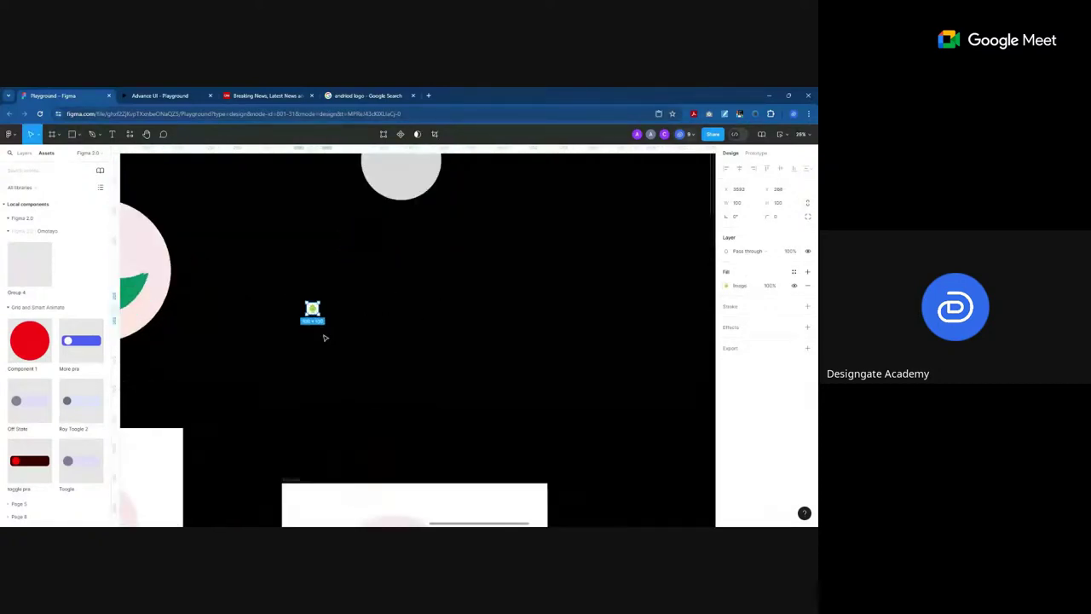
scroll(316, 316, "up", 3)
scroll(317, 312, "down", 3)
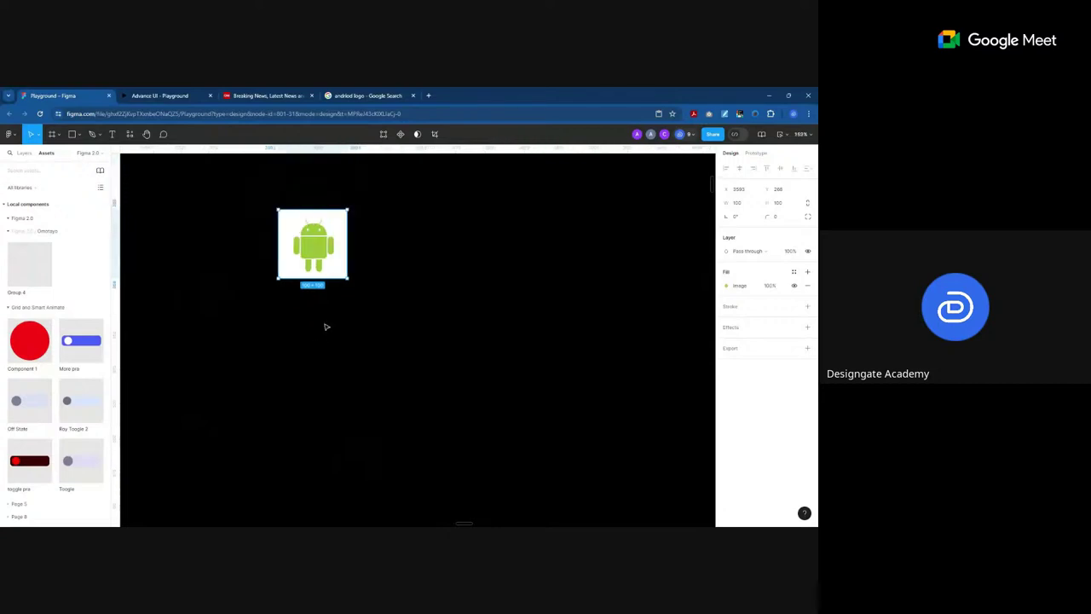
scroll(324, 323, "up", 4)
scroll(287, 231, "up", 2)
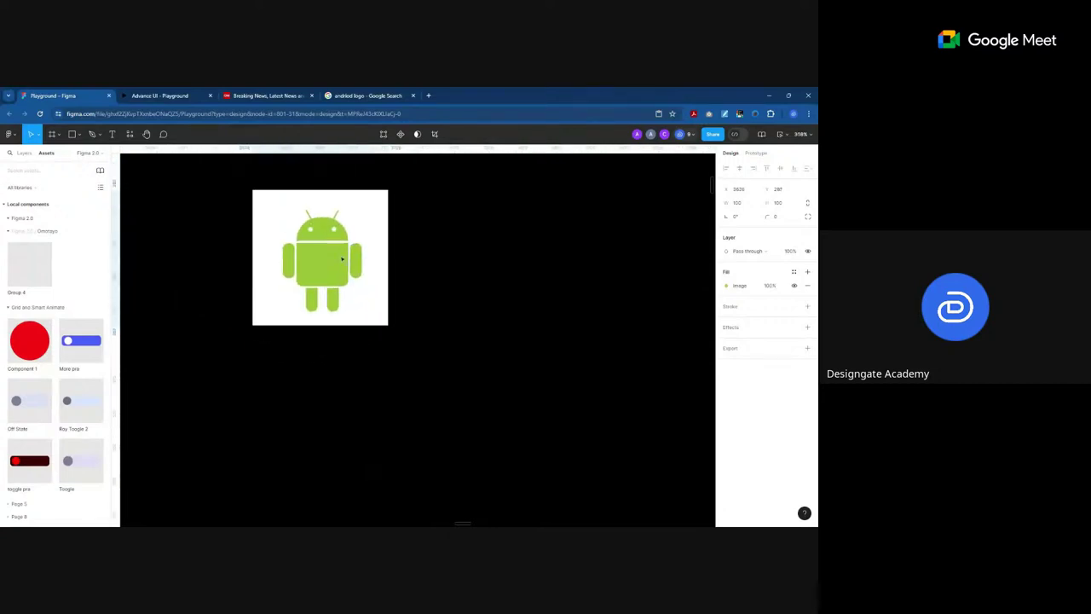
scroll(409, 273, "up", 5)
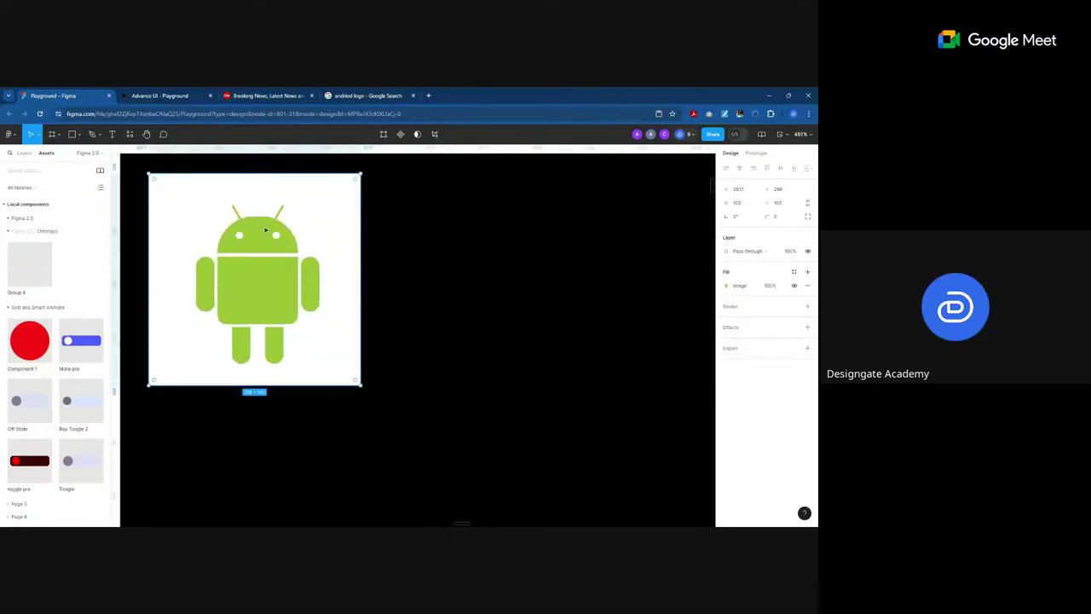
scroll(228, 216, "up", 3)
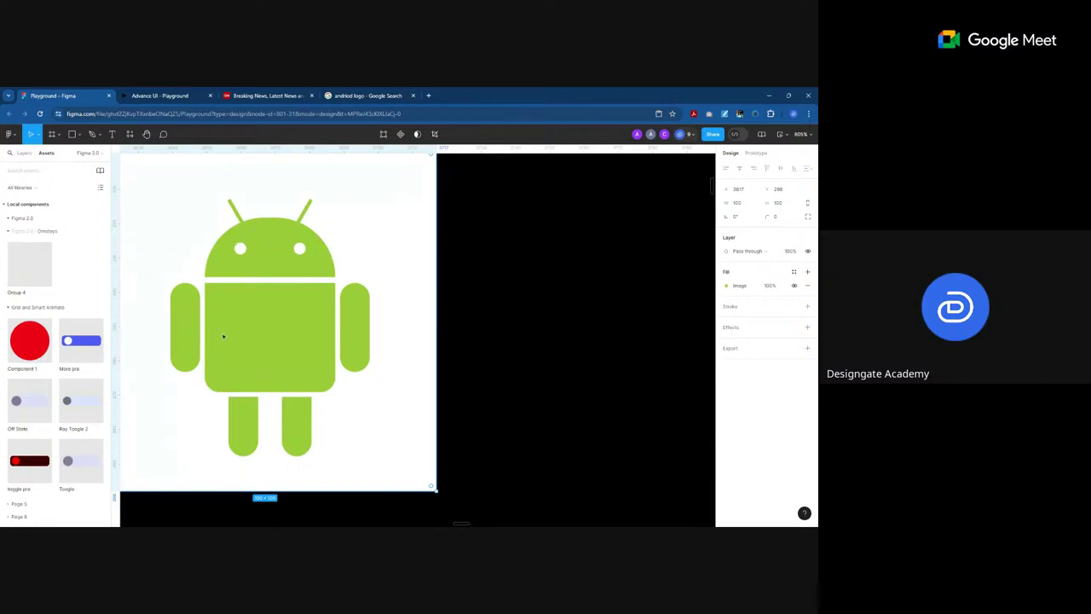
Step: Draw a rectangle right of the reference and set its top-left and top-right radii to 100
key("r")
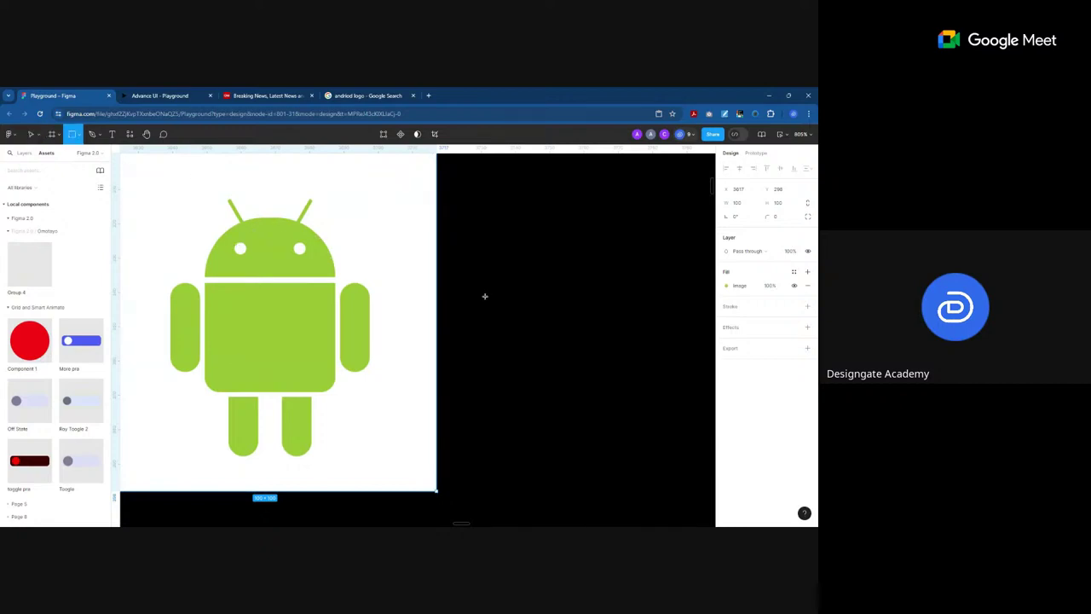
left_click_drag(475, 213, 626, 392)
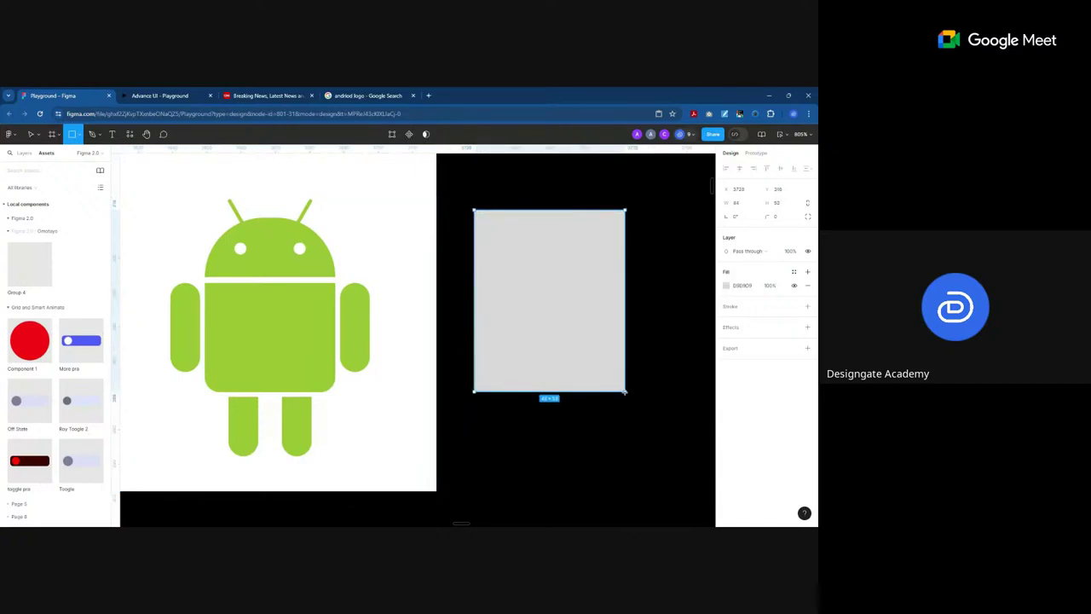
left_click(807, 218)
left_click(637, 242)
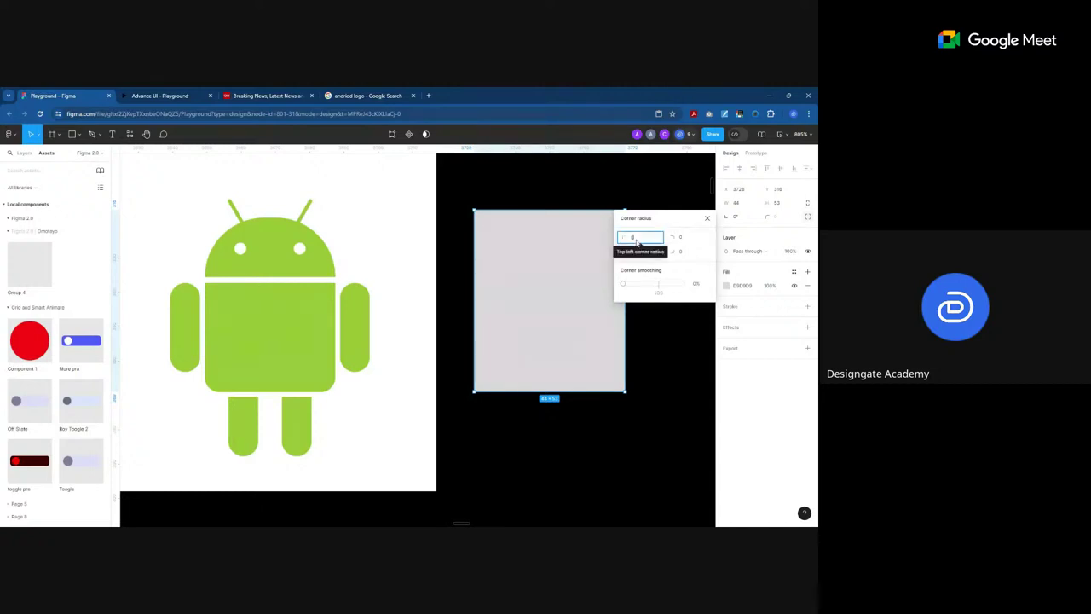
type("100")
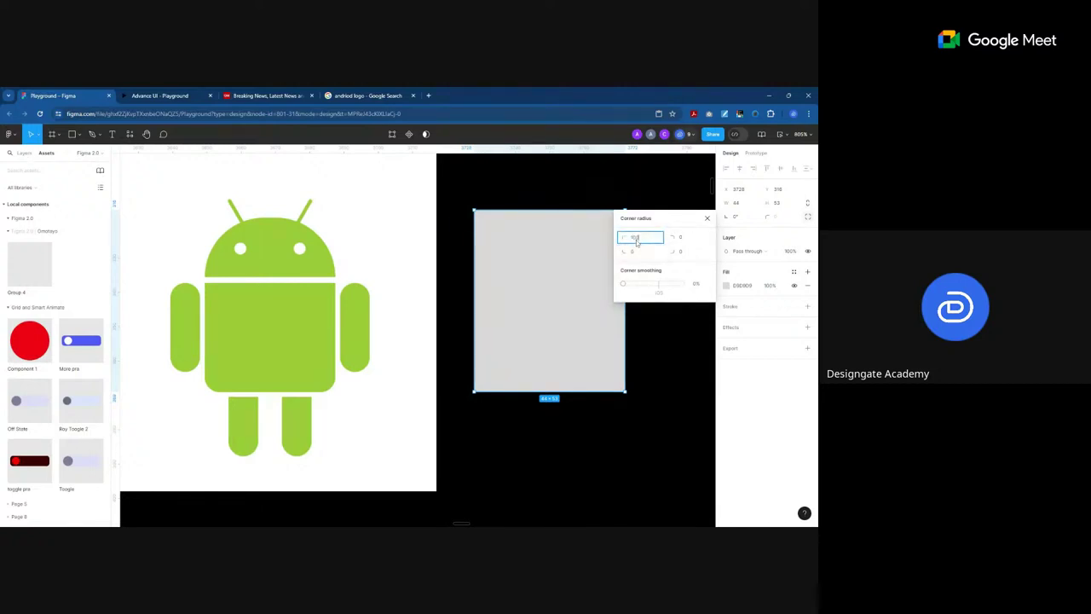
left_click(686, 238)
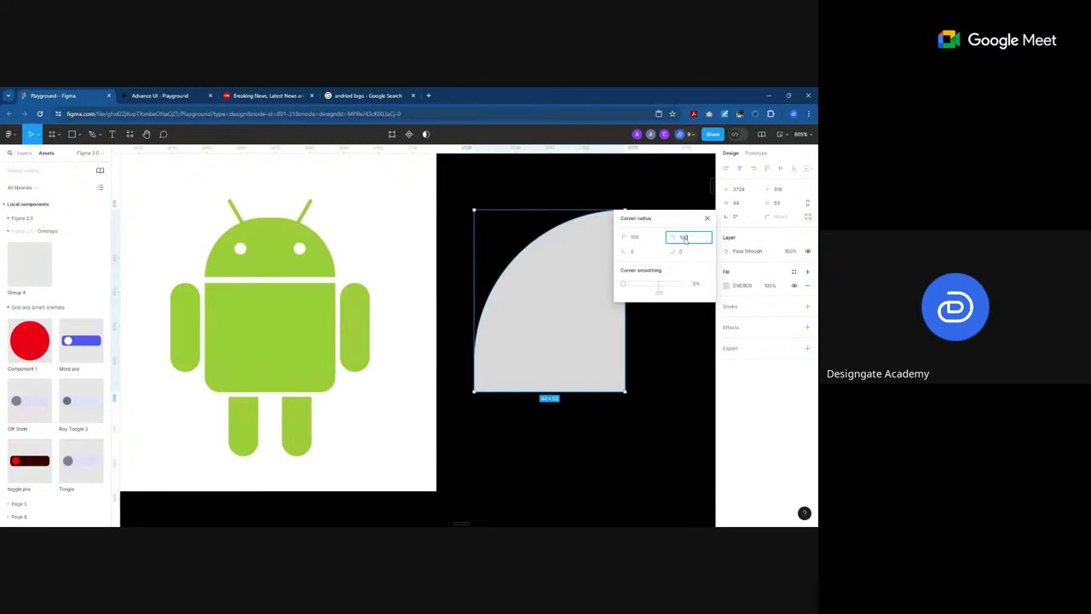
type("100")
key("Return")
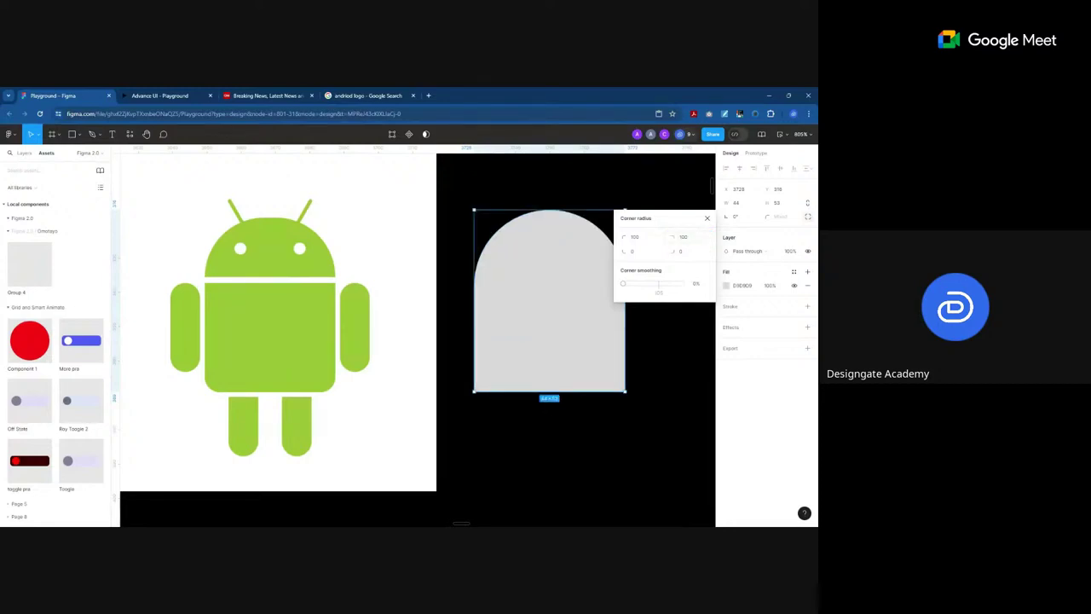
Step: Set the rectangle's bottom-right and bottom-left corner radii to 16
left_click(685, 253)
type("0")
key("Return")
left_click(683, 252)
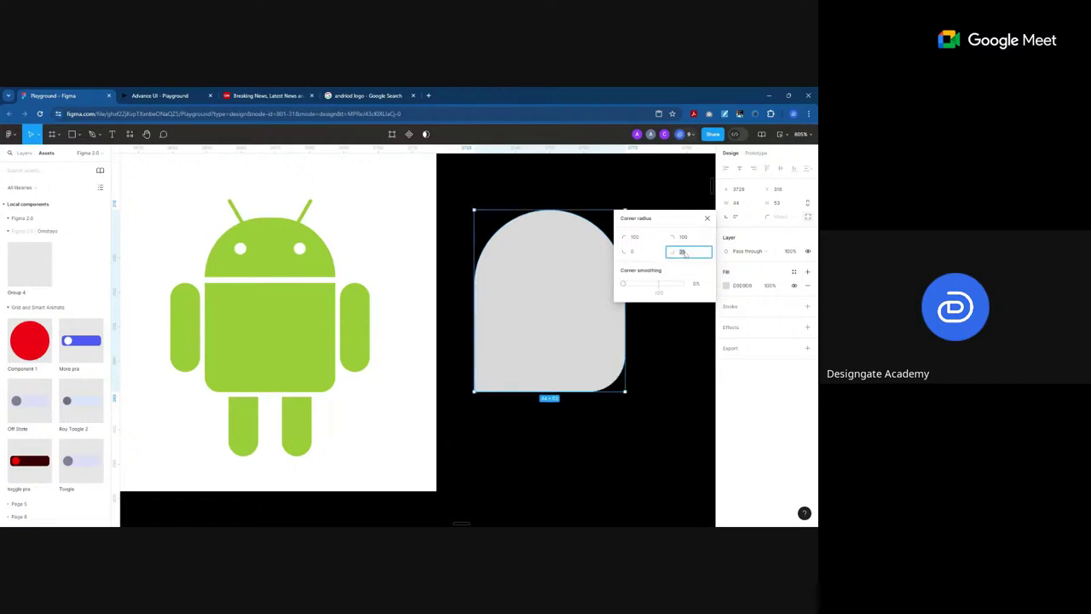
type("16")
key("Return")
left_click(632, 252)
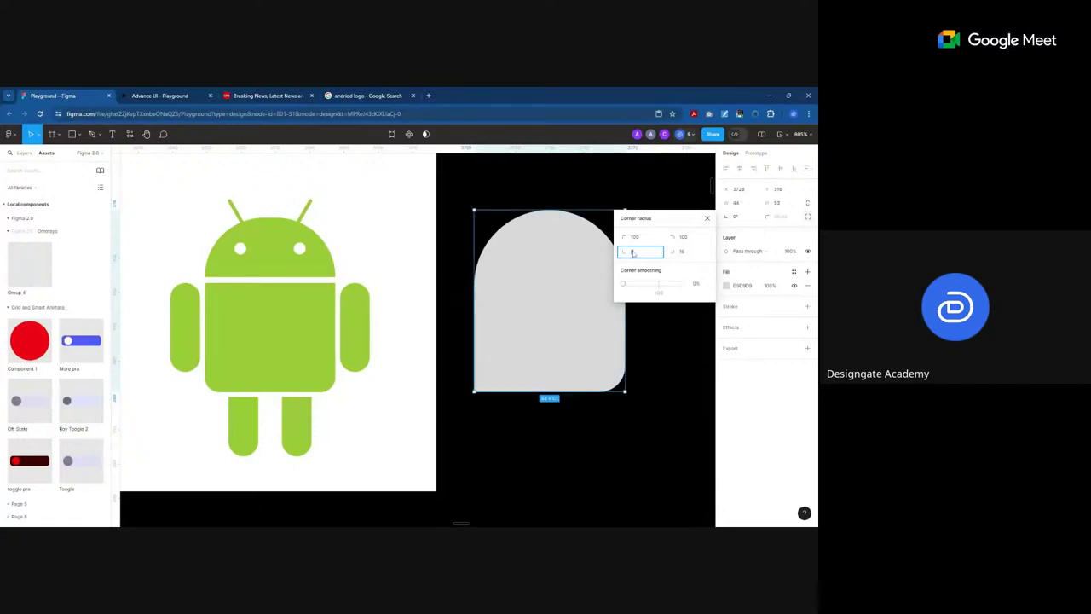
type("16")
key("Return")
left_click(587, 415)
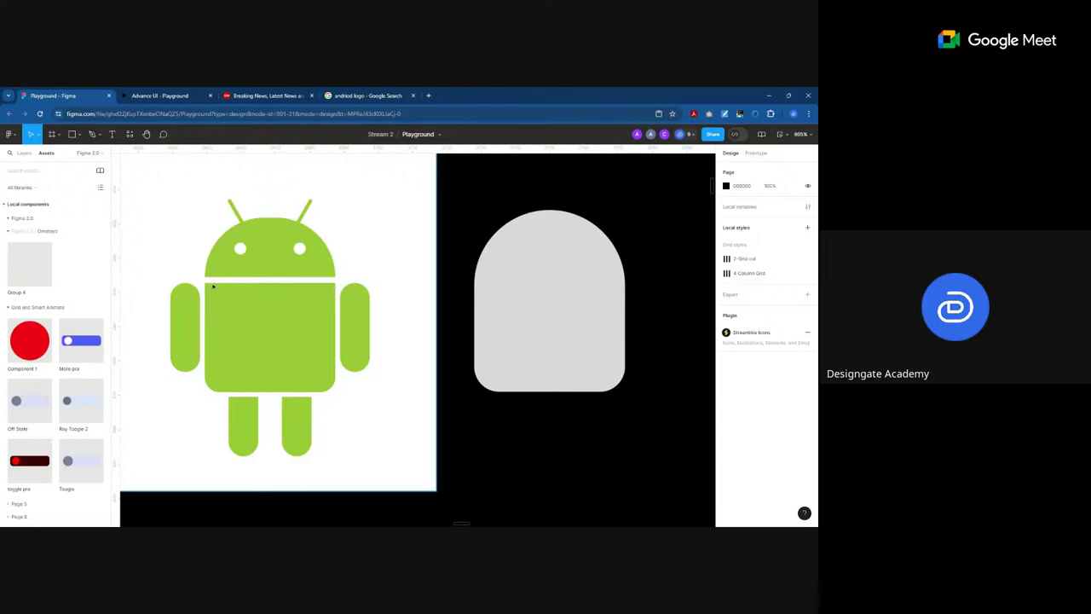
Step: Draw a thin 49×2 bar across the grey shape and fill it black (000000)
left_click(73, 133)
left_click_drag(463, 275, 632, 282)
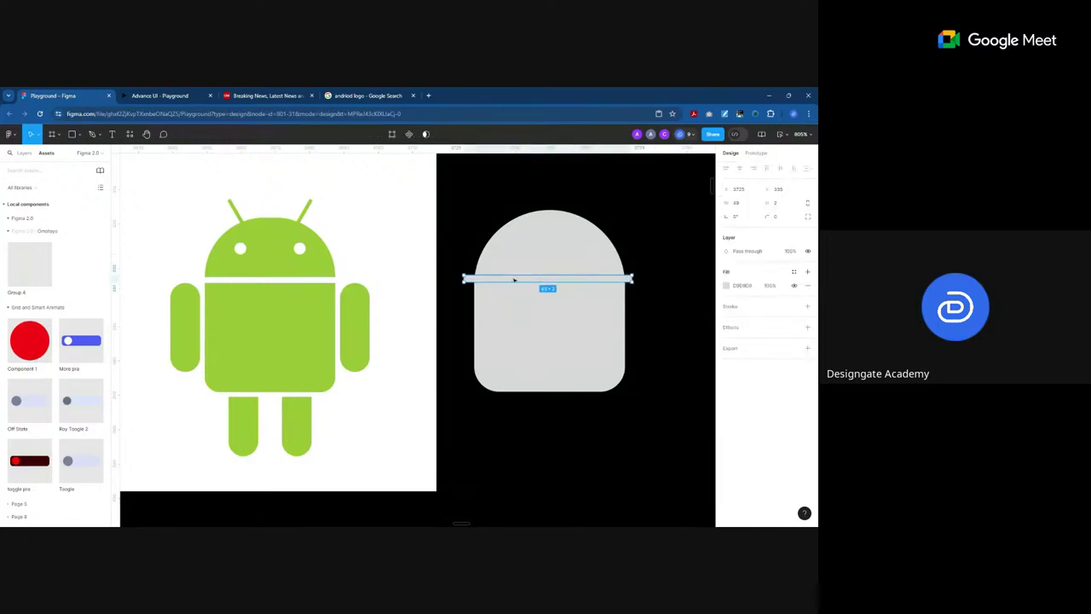
left_click(726, 289)
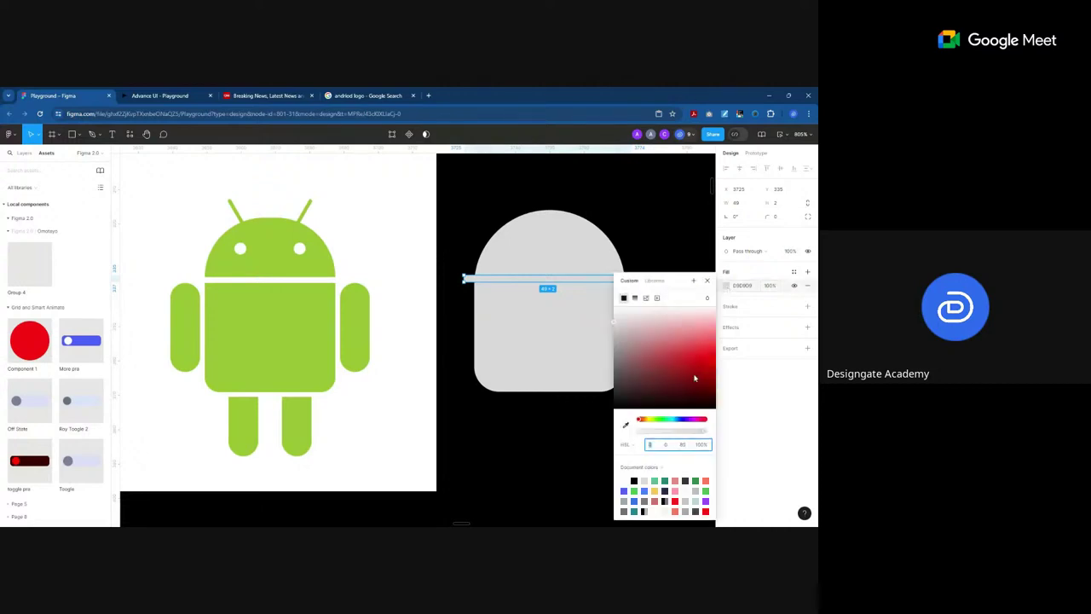
left_click_drag(706, 392, 736, 428)
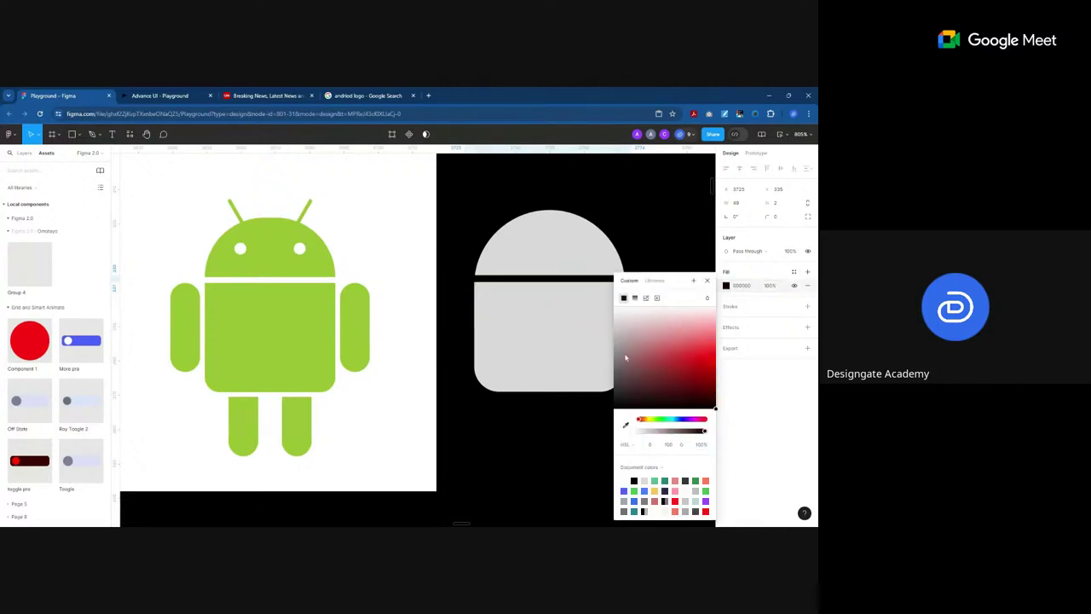
left_click(542, 435)
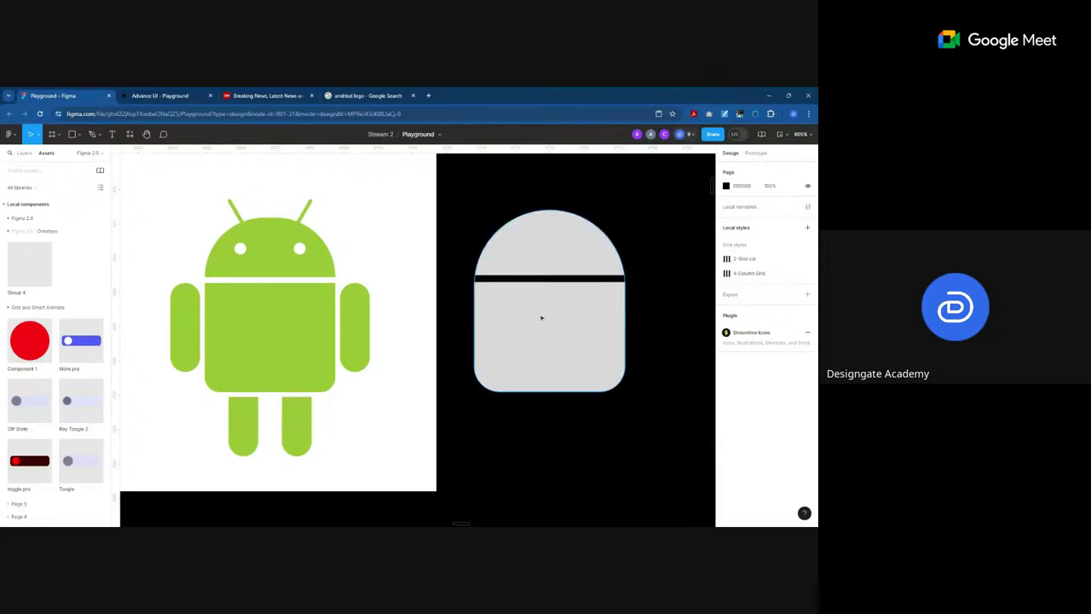
left_click(545, 276)
scroll(421, 334, "down", 3, "ctrl")
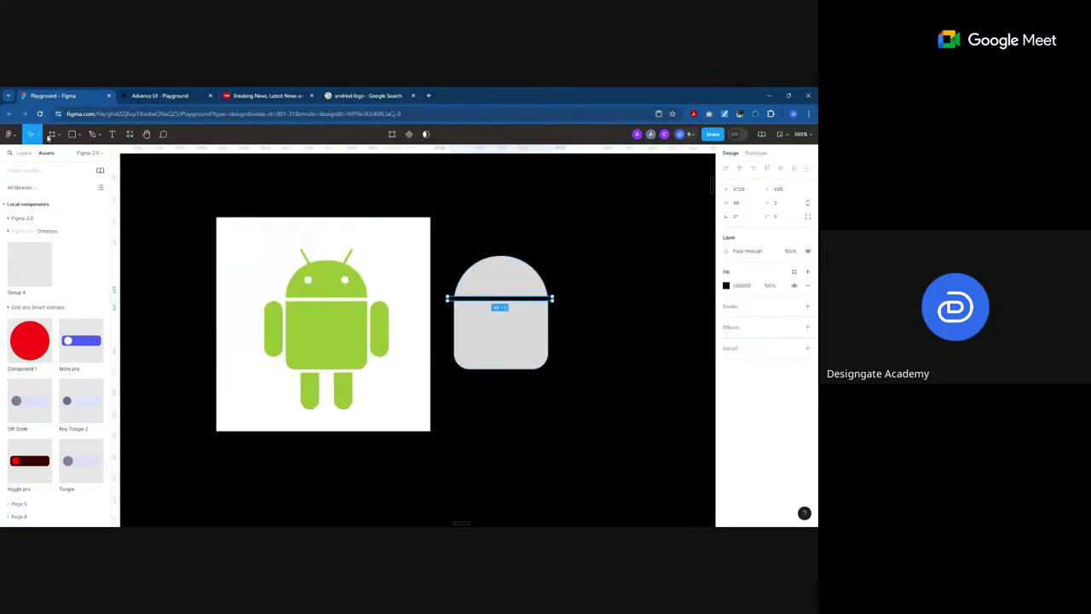
Step: Draw Frame 4 around the shapes and centre the grey head and black bar inside it
key("f")
left_click_drag(651, 205, 440, 437)
left_click(485, 298)
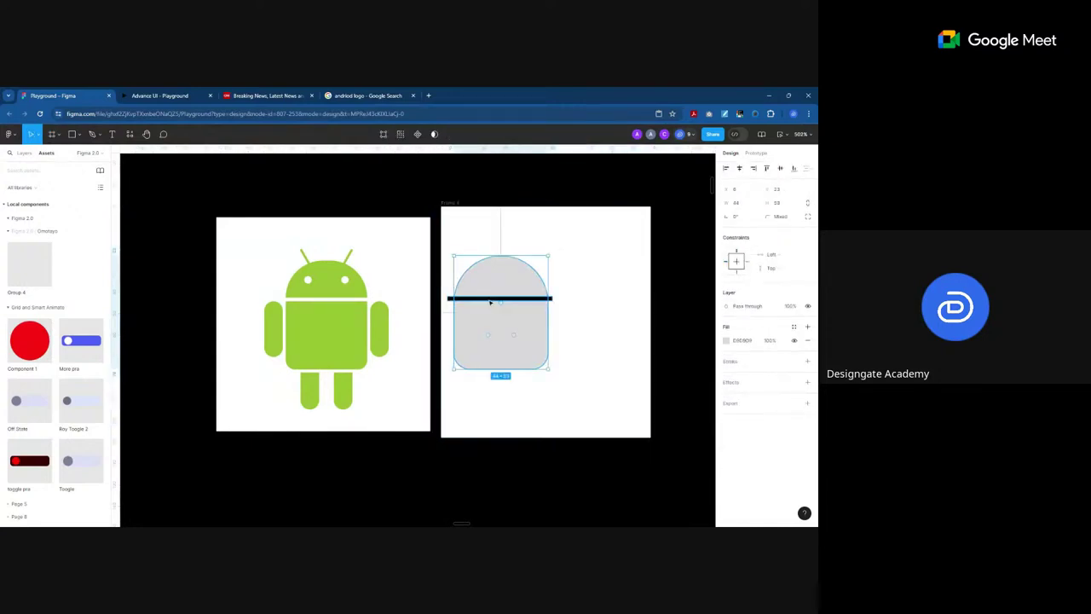
left_click(502, 286, "shift")
left_click_drag(506, 287, 534, 288)
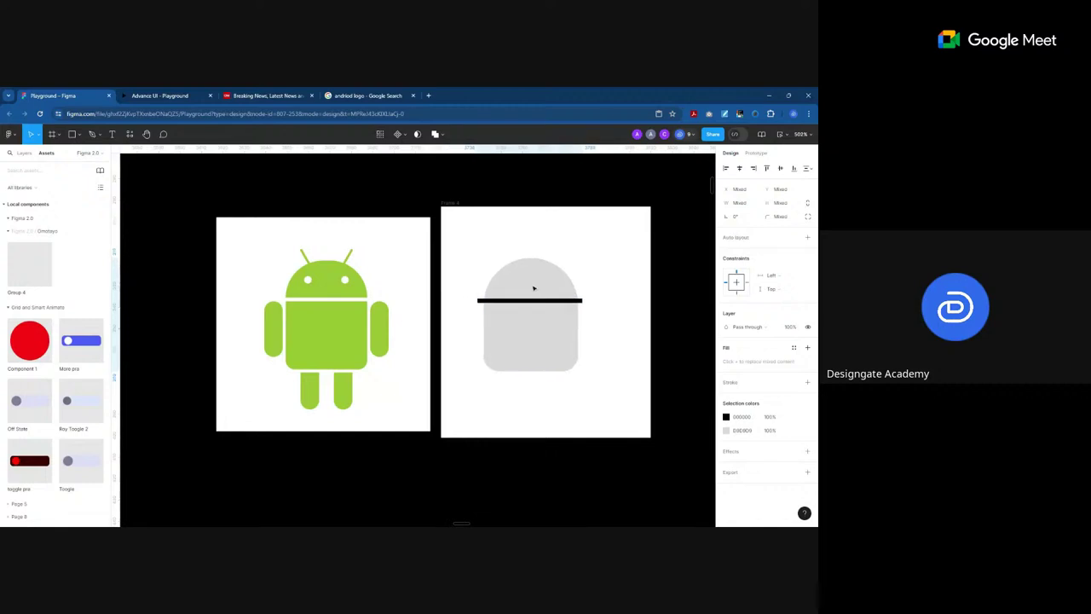
scroll(524, 362, "up", 2)
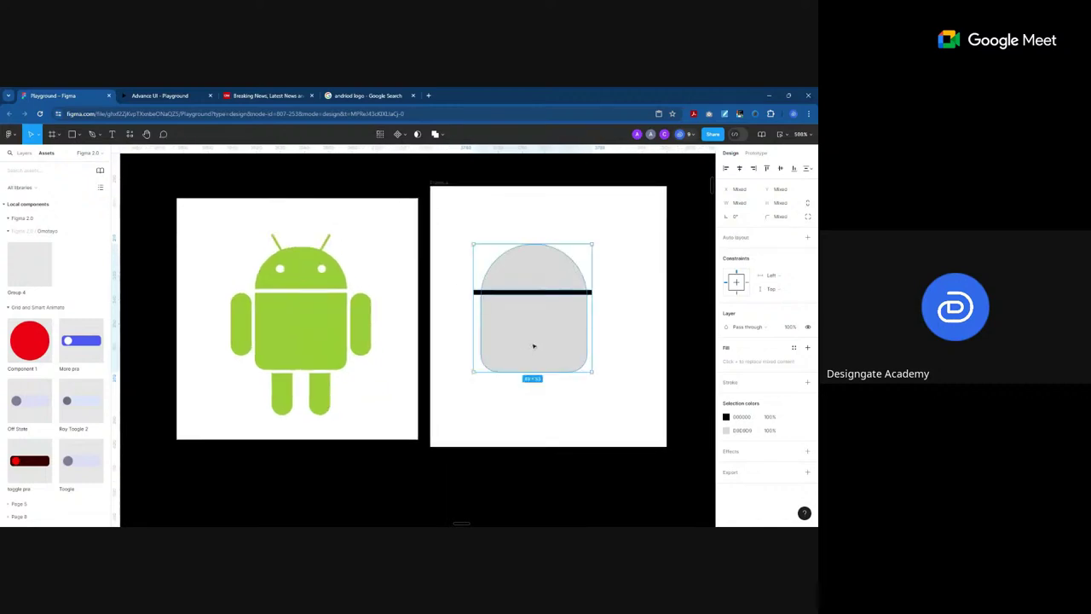
left_click_drag(533, 346, 548, 350)
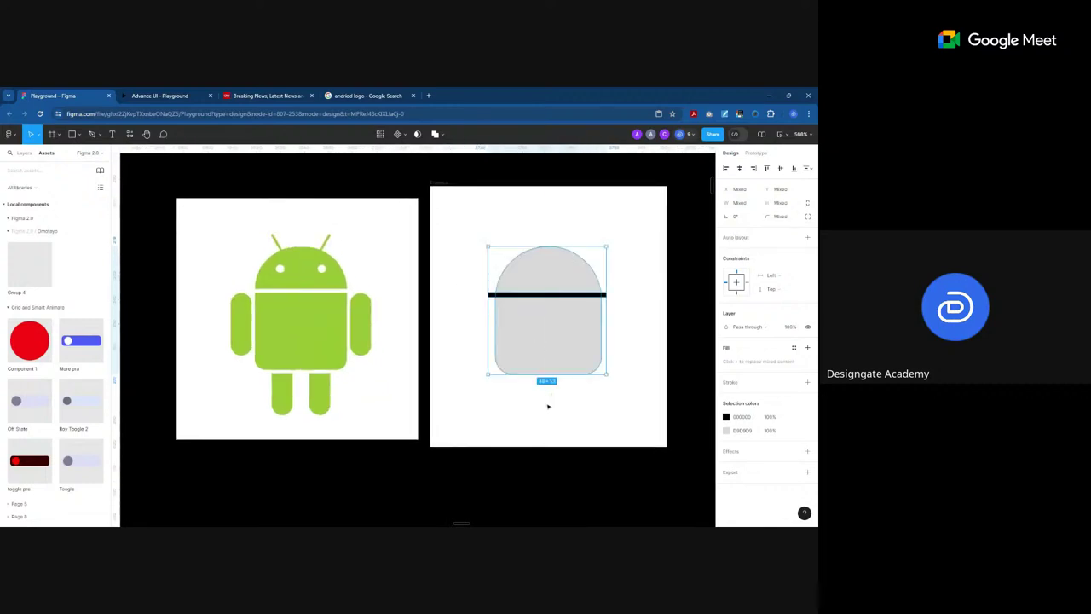
Step: Try a lighter fill on the bar, revert it to black, and select the head with the bar
left_click(586, 295)
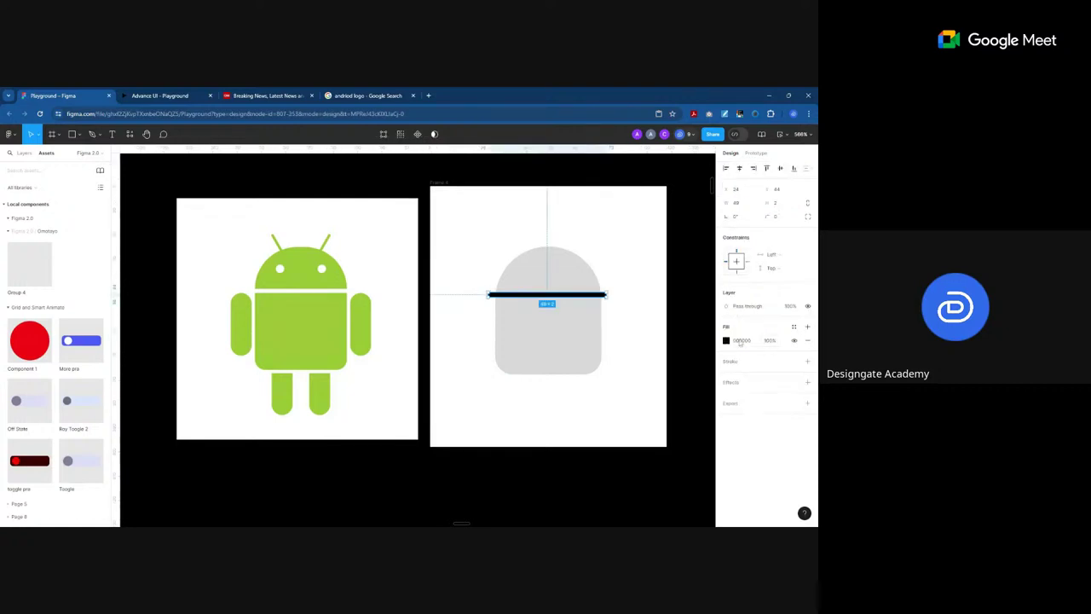
left_click(725, 340)
left_click_drag(699, 328, 634, 318)
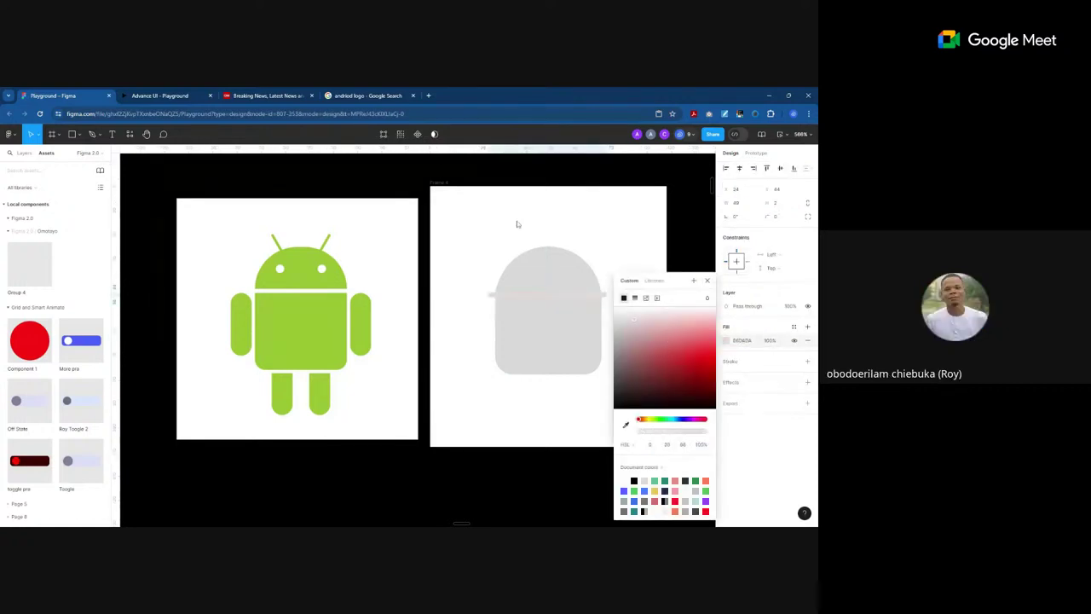
left_click(466, 236)
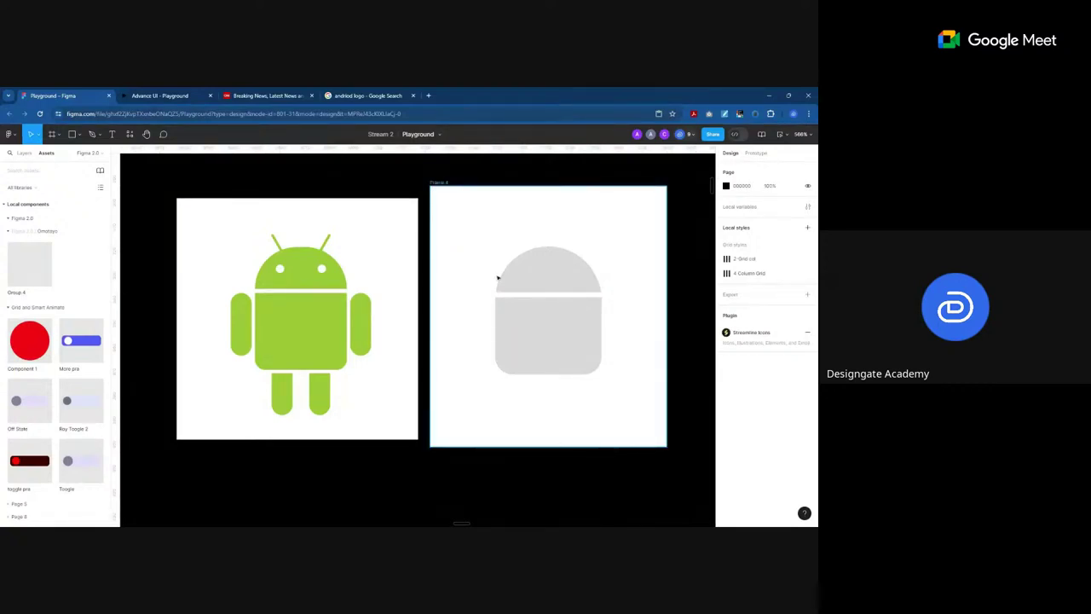
left_click(529, 294)
key("ctrl+alt+v")
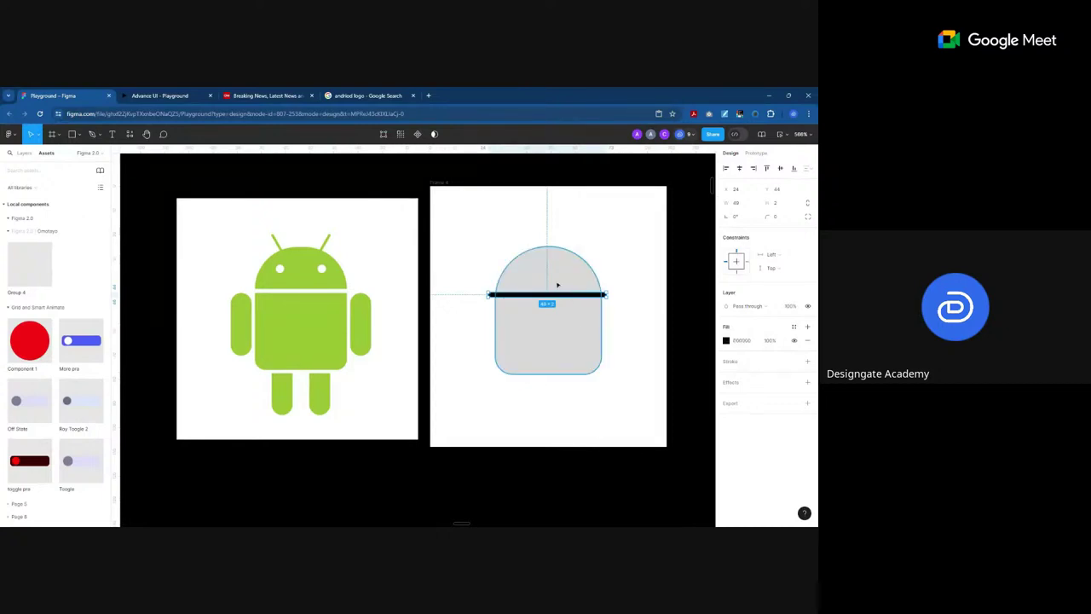
left_click(557, 285, "shift")
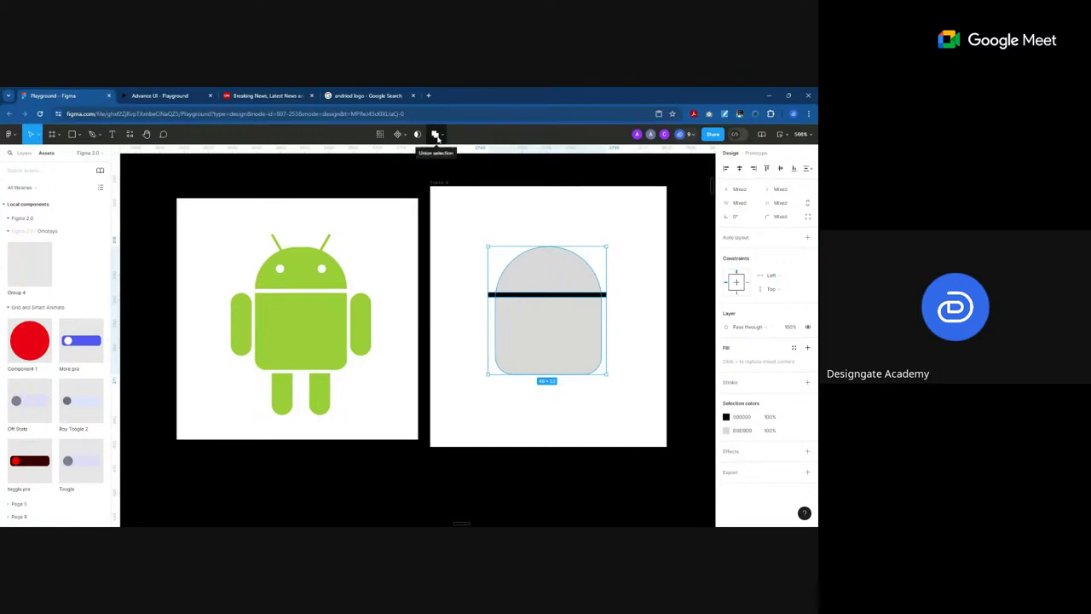
Step: Subtract the black bar from the grey rounded shape, separating the Android head from its body
left_click(466, 222)
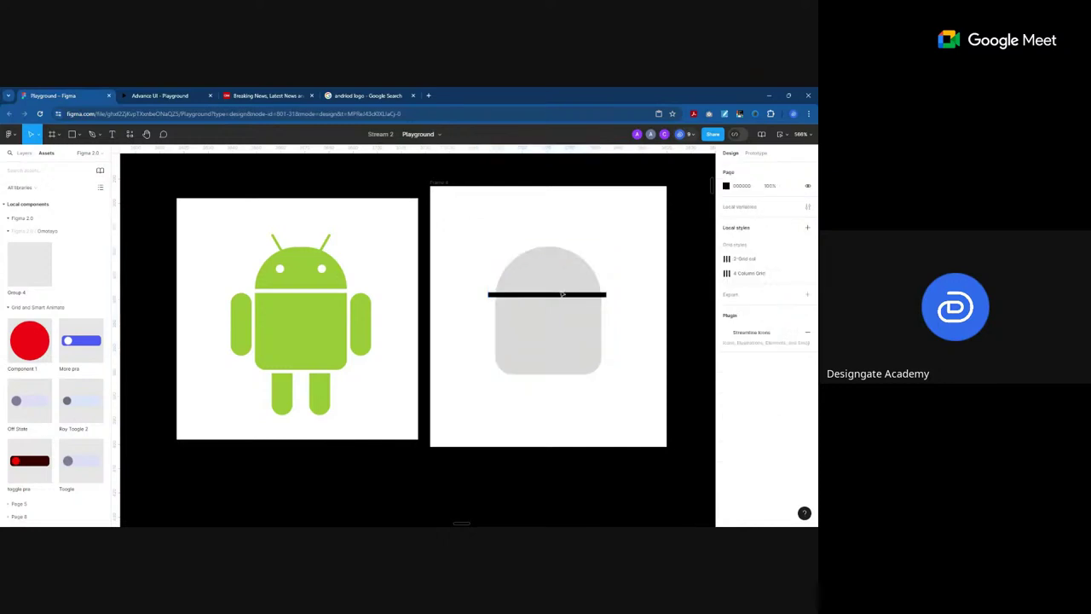
left_click(569, 286)
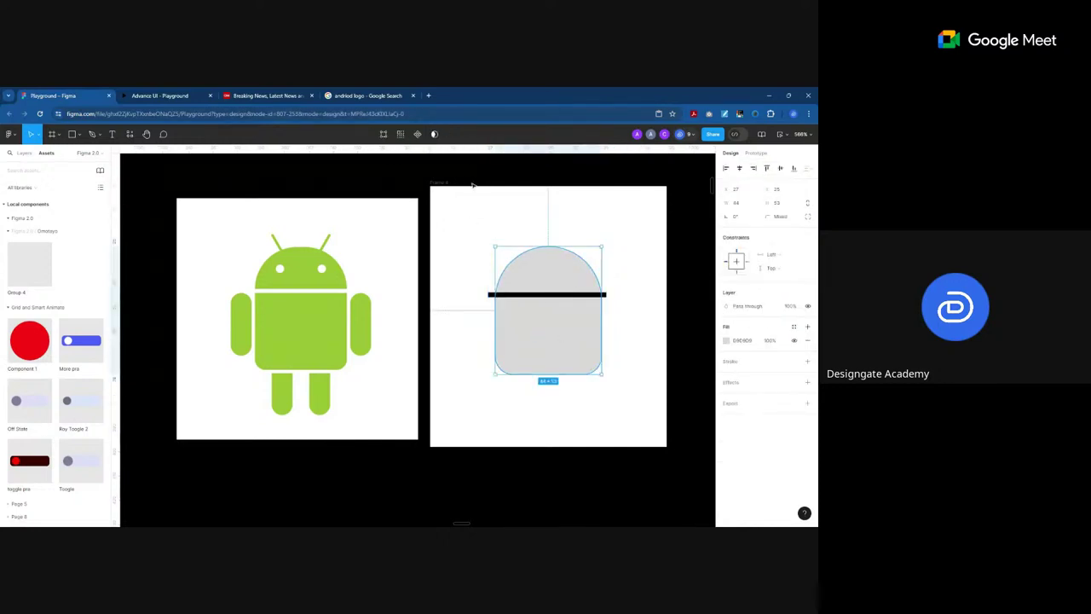
left_click(524, 294)
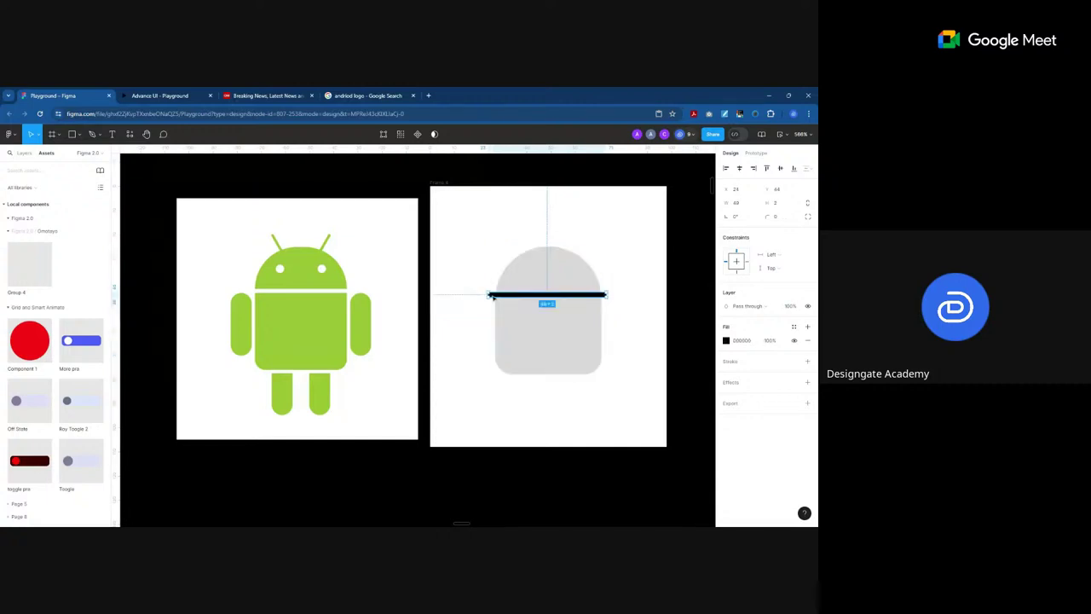
left_click(533, 285, "shift")
left_click(440, 135)
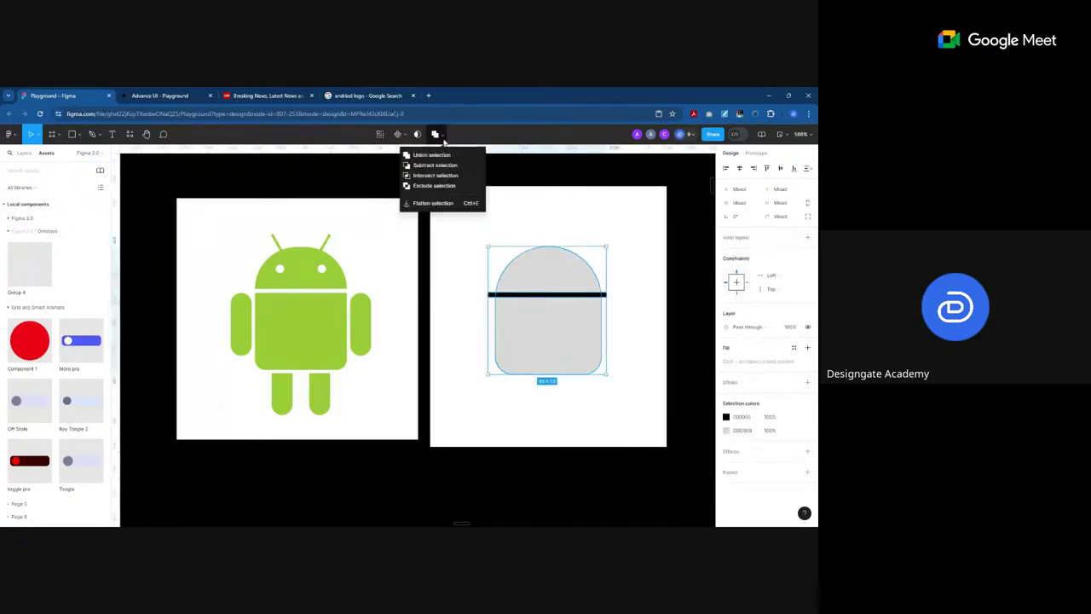
left_click(441, 165)
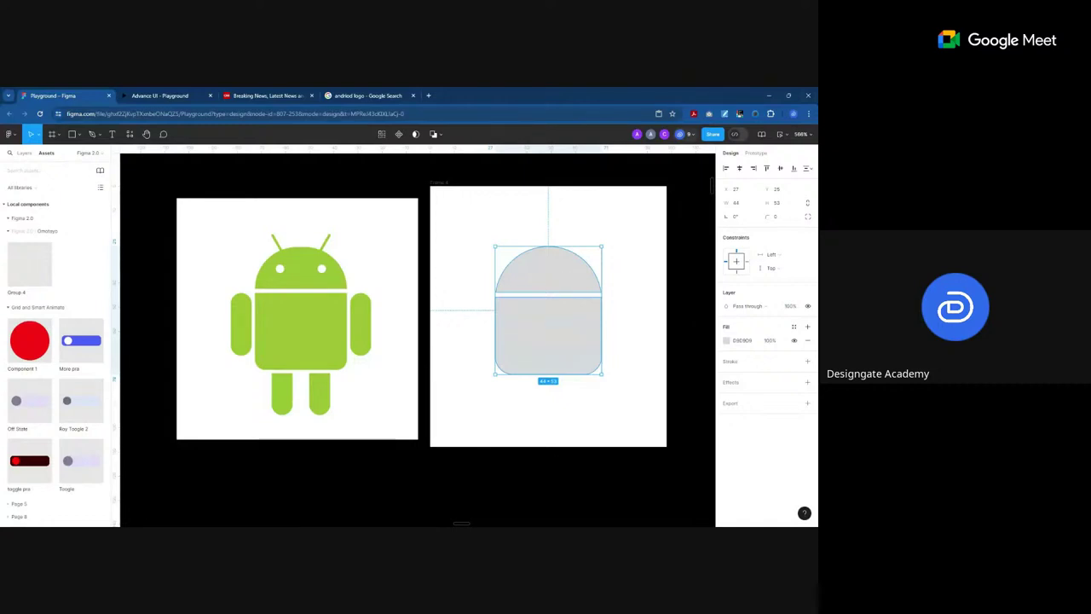
left_click(435, 238)
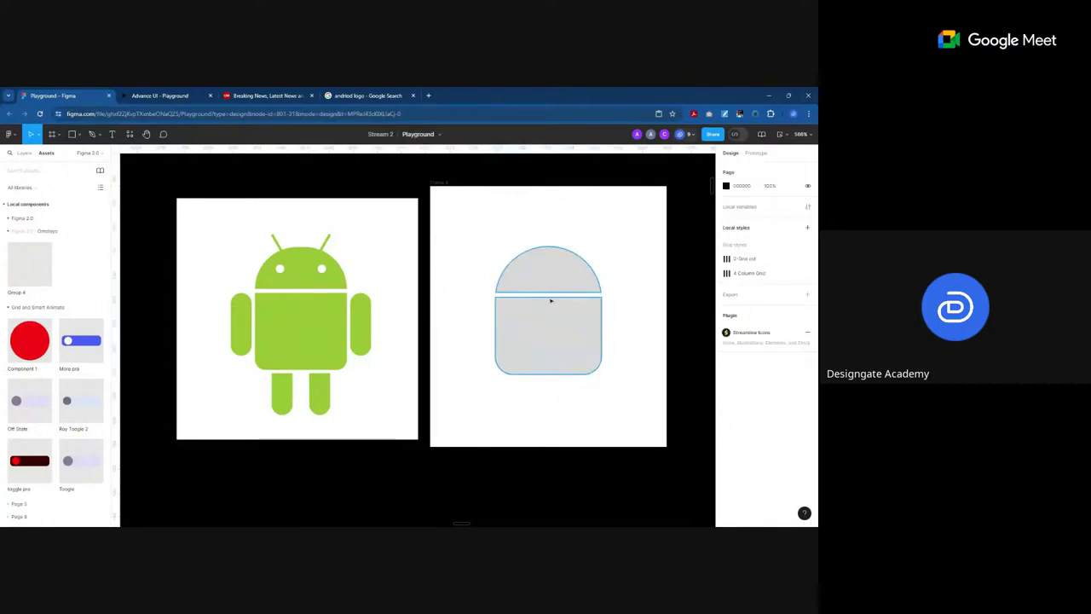
left_click(563, 274)
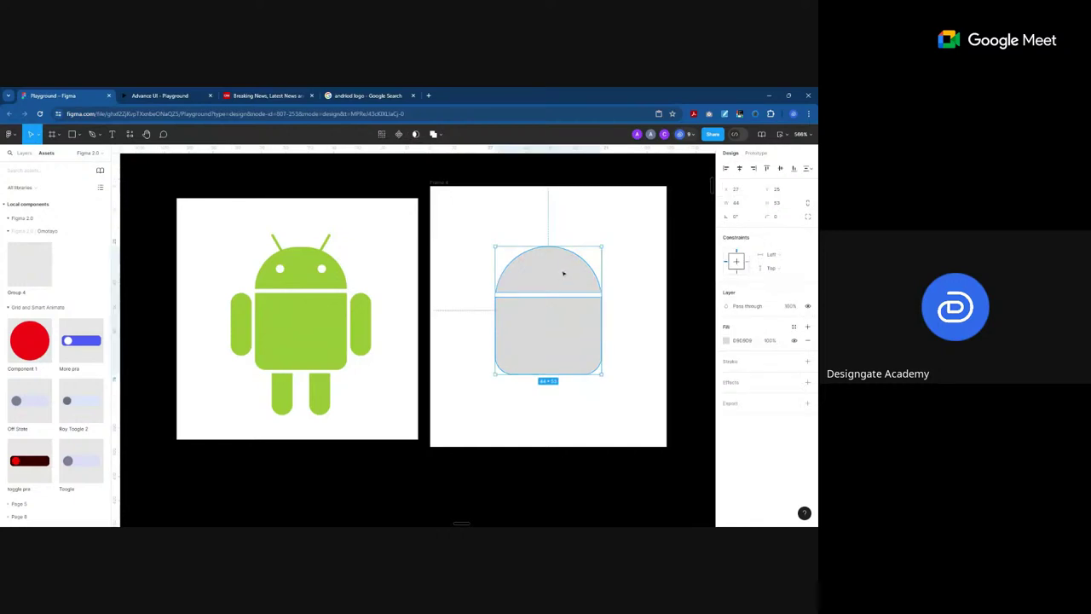
left_click(618, 255)
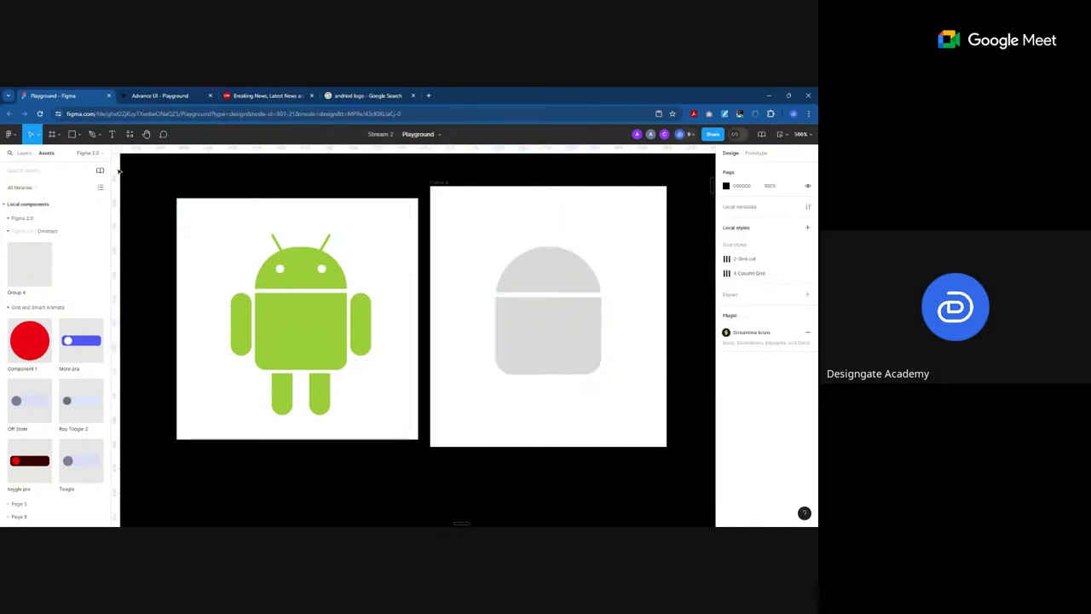
Step: Draw a thin rectangle above the head with corner radius 100, tilted 45°, at the head's left edge
left_click(75, 136)
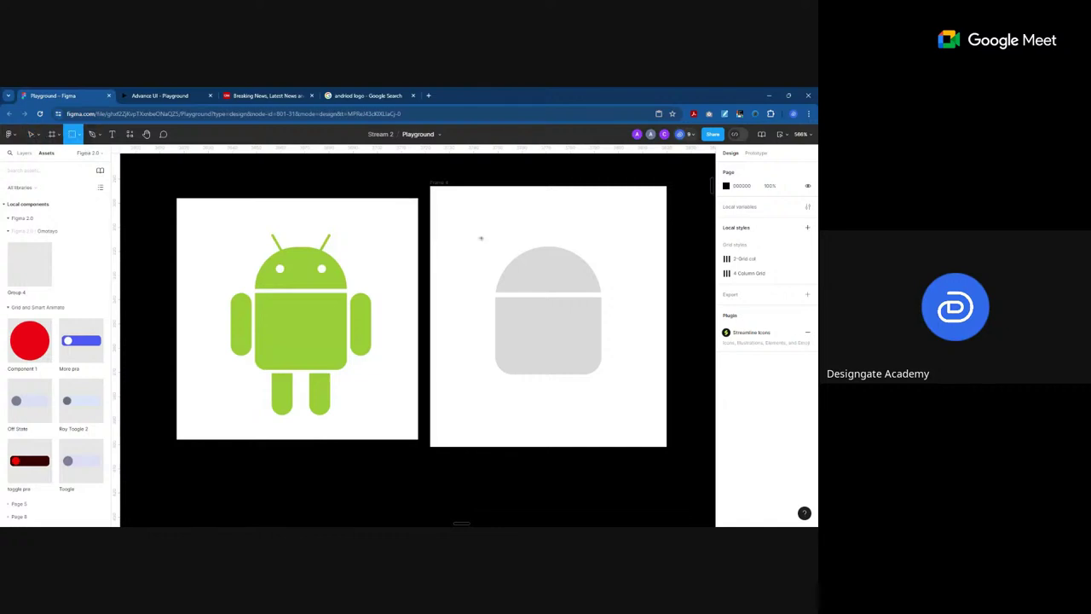
left_click_drag(525, 217, 529, 249)
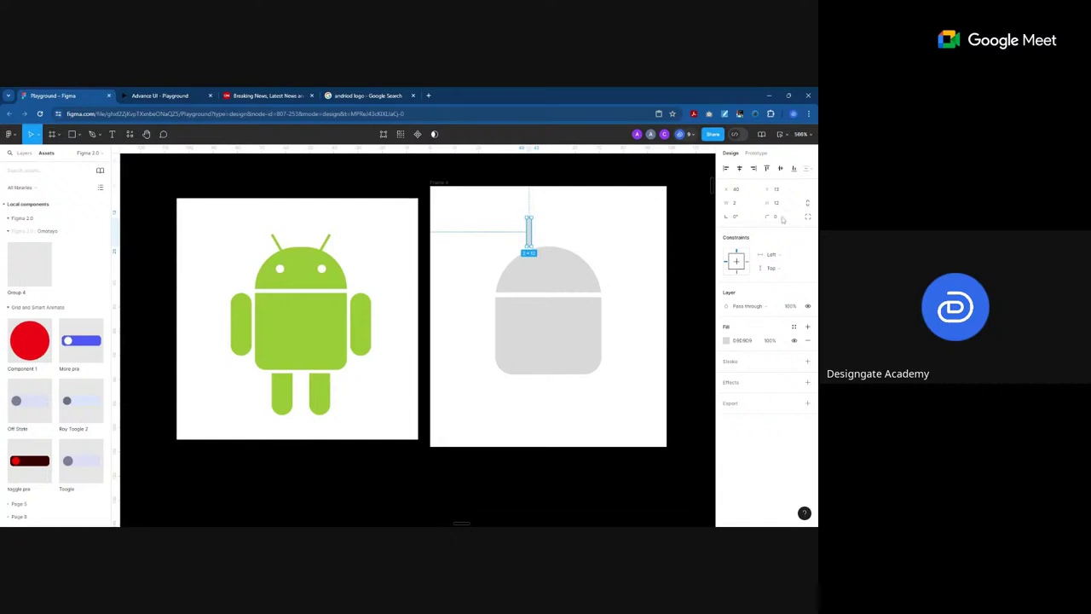
type("100")
key("Return")
left_click(742, 219)
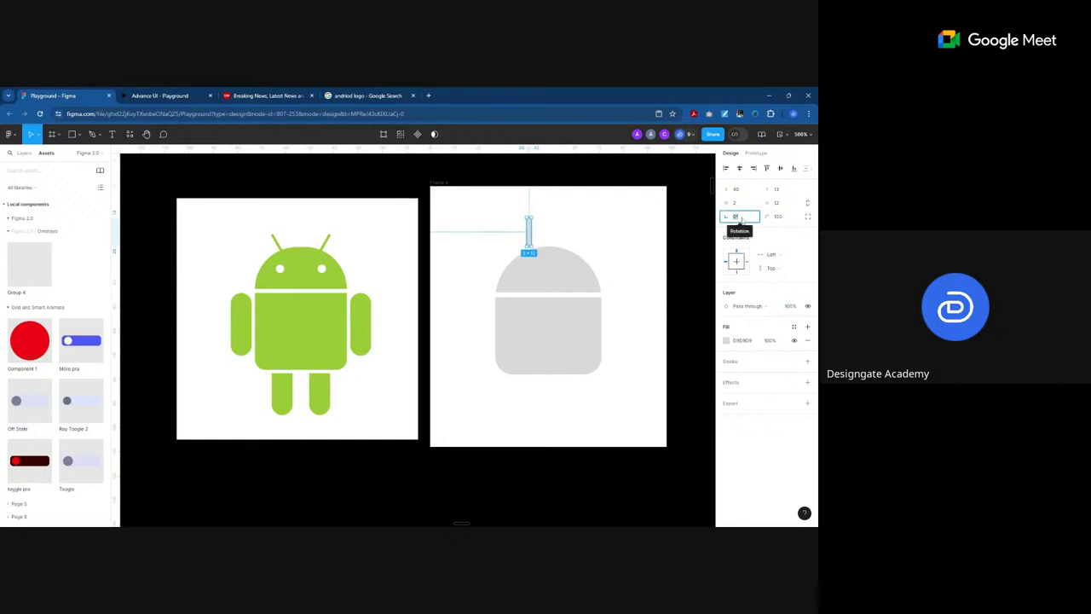
type("45")
key("Return")
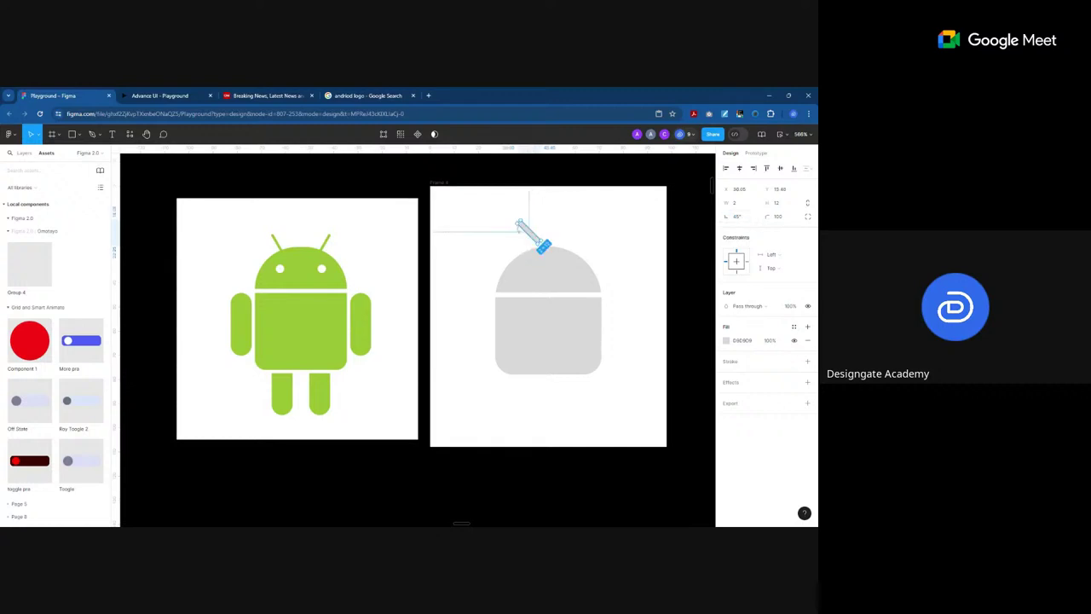
left_click_drag(541, 240, 514, 256)
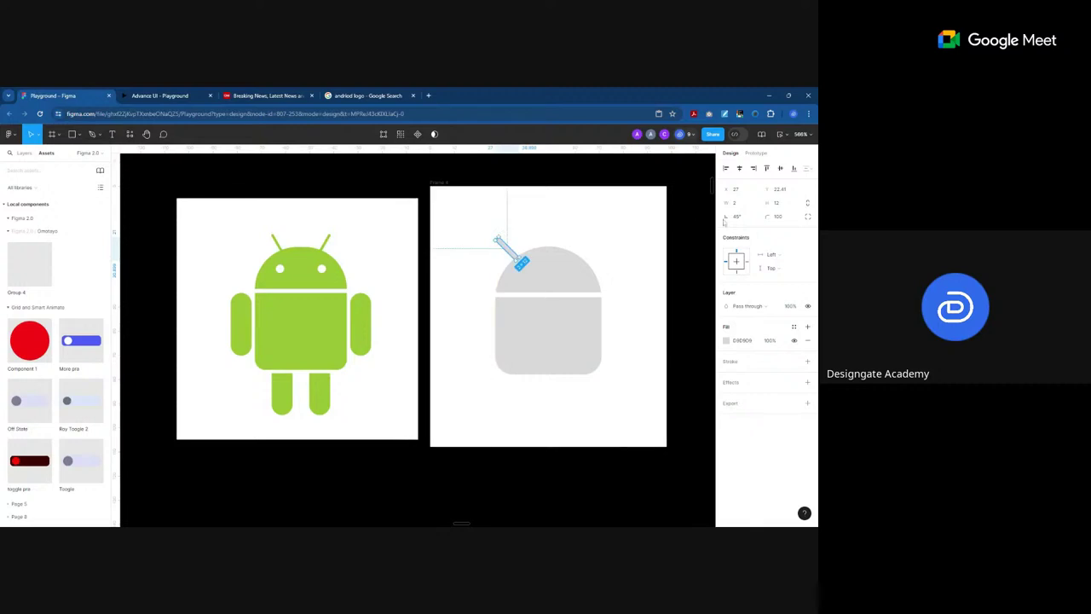
Step: Tilt the antenna to -45°, copy it to the head's right side, adjust placement, and group both antennas
left_click(737, 218)
type("-45")
key("Return")
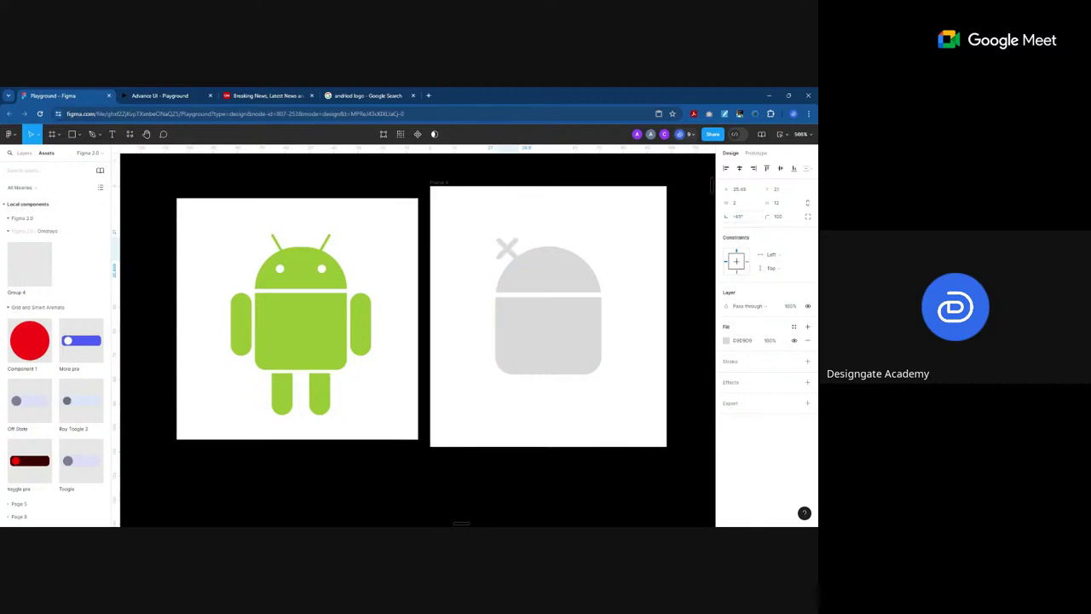
left_click_drag(512, 247, 586, 252)
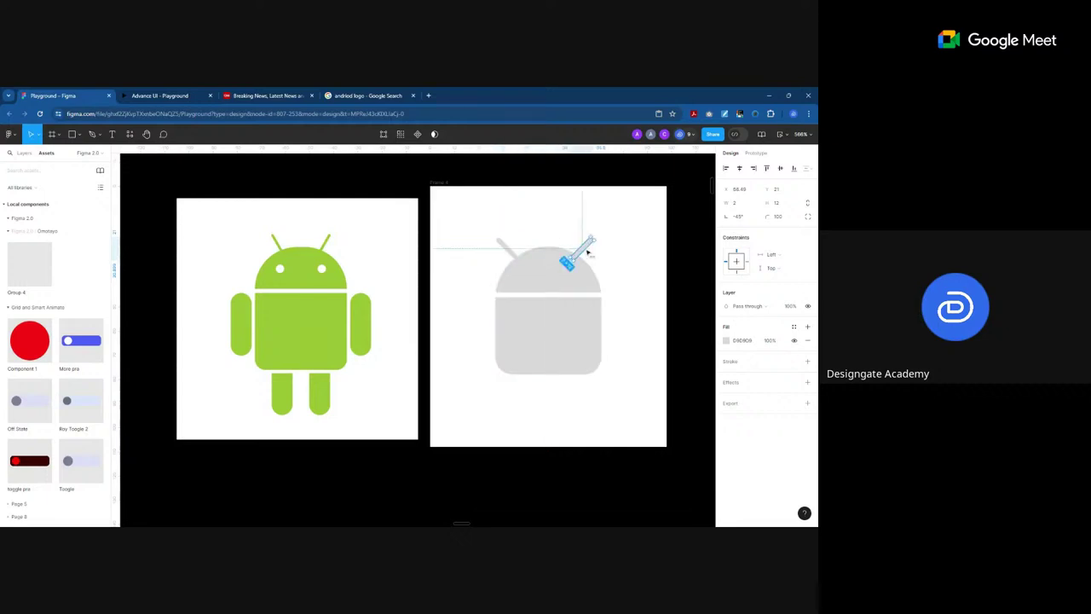
left_click(508, 249, "shift")
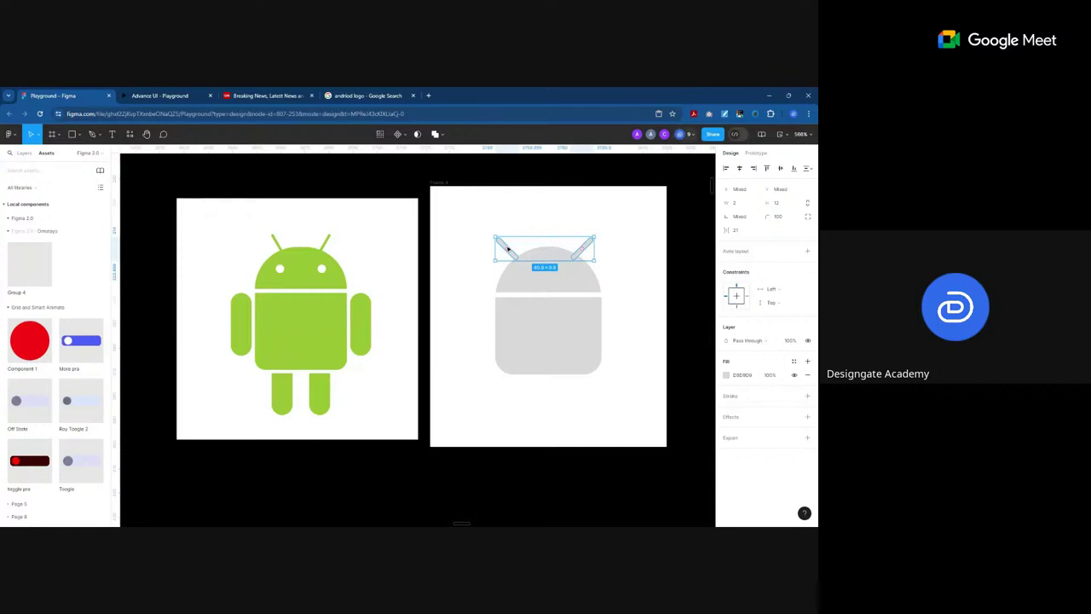
left_click(614, 238)
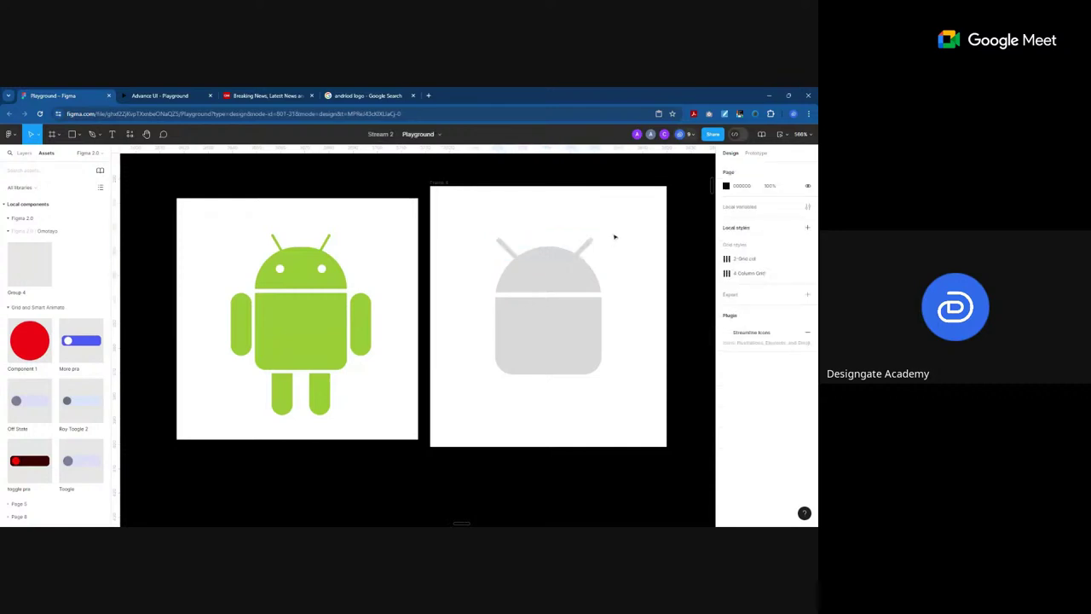
left_click(507, 248)
double_click(508, 248)
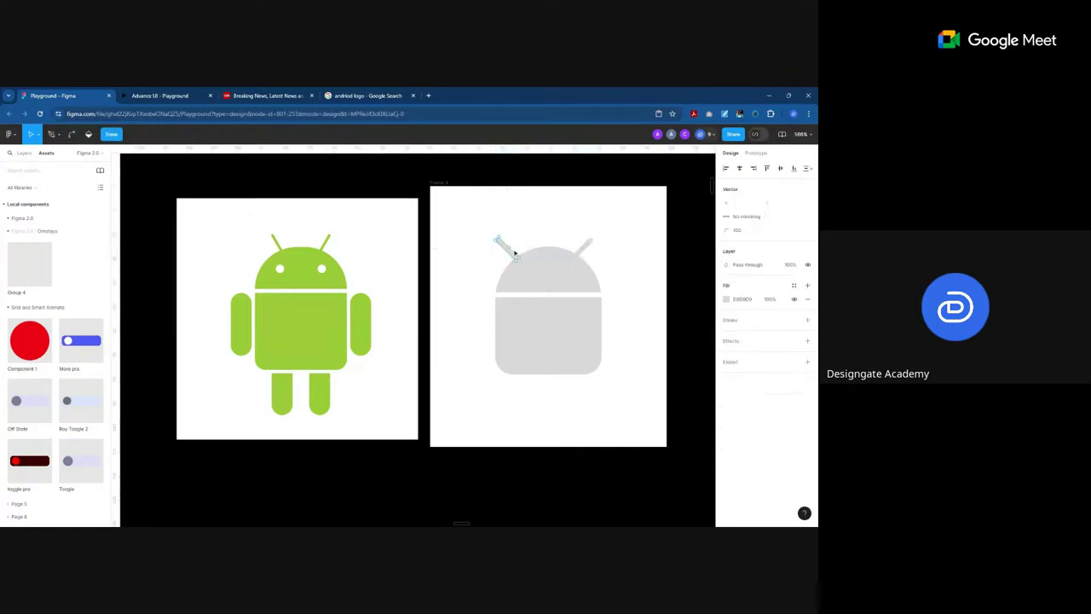
left_click(112, 135)
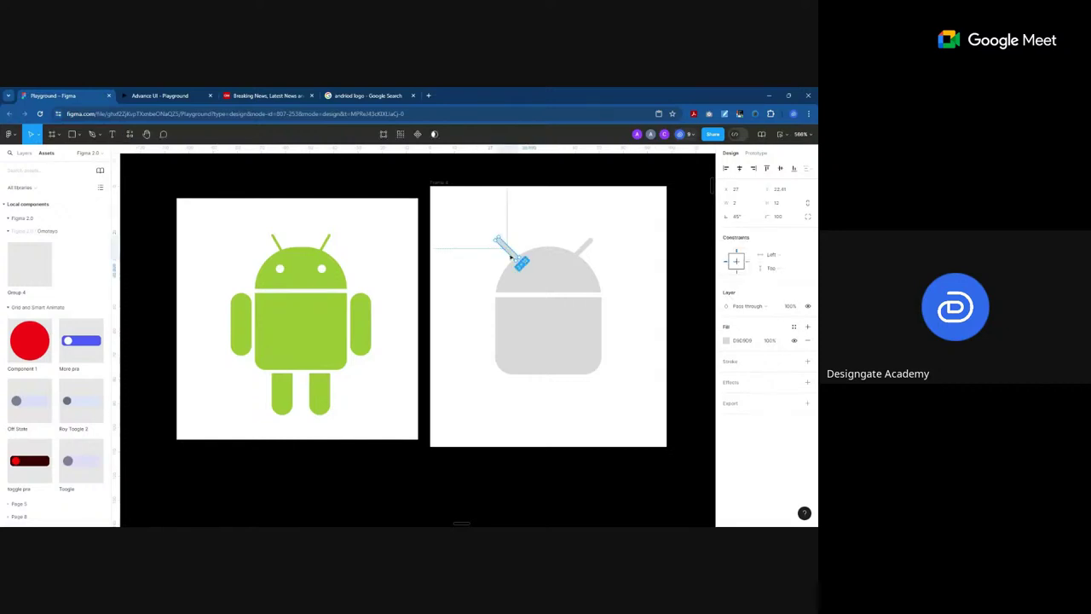
left_click_drag(519, 250, 528, 255)
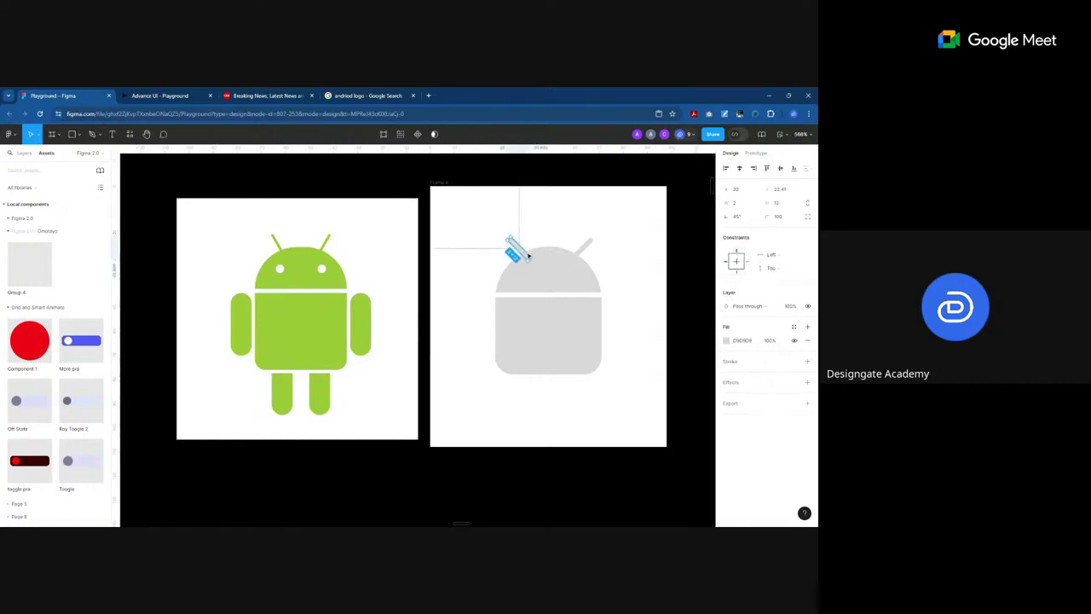
left_click(585, 248, "shift")
key("ctrl+g")
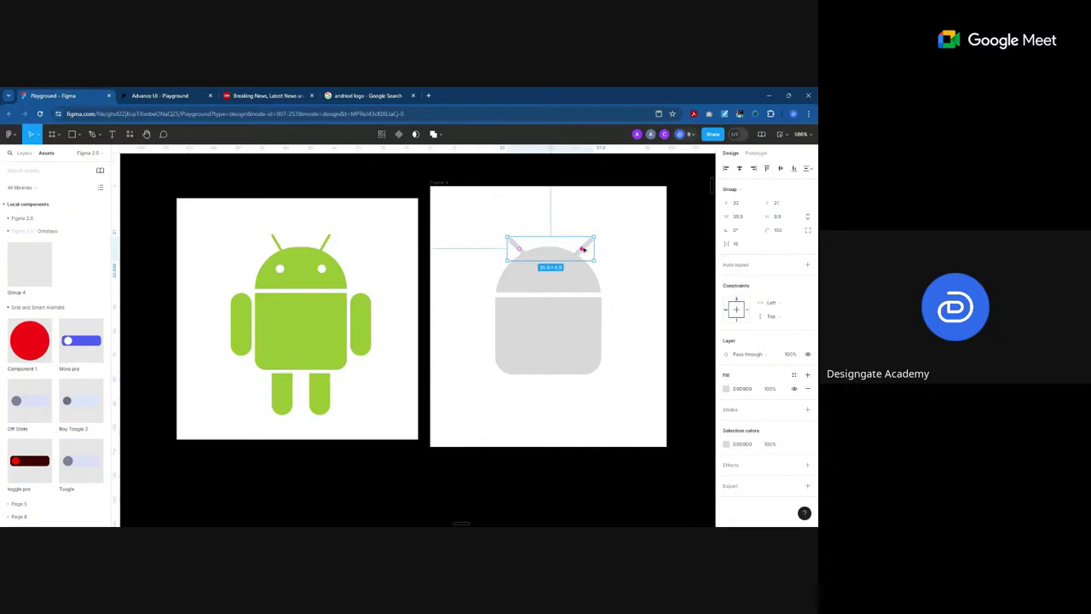
key("ctrl+a")
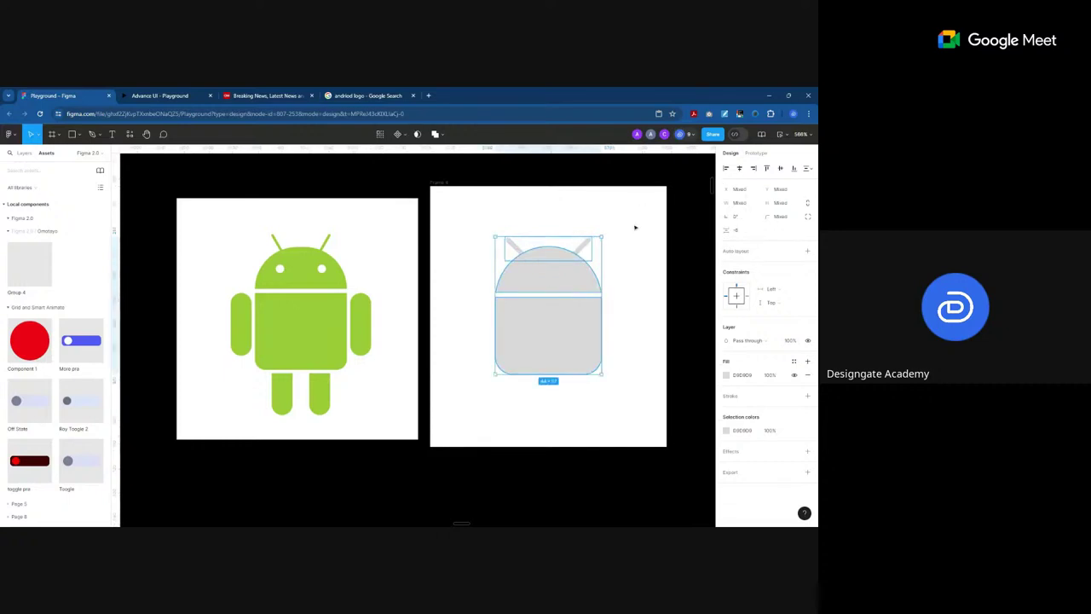
Step: Select the antenna group Group 5 together with the grey Subtract body
left_click(583, 247)
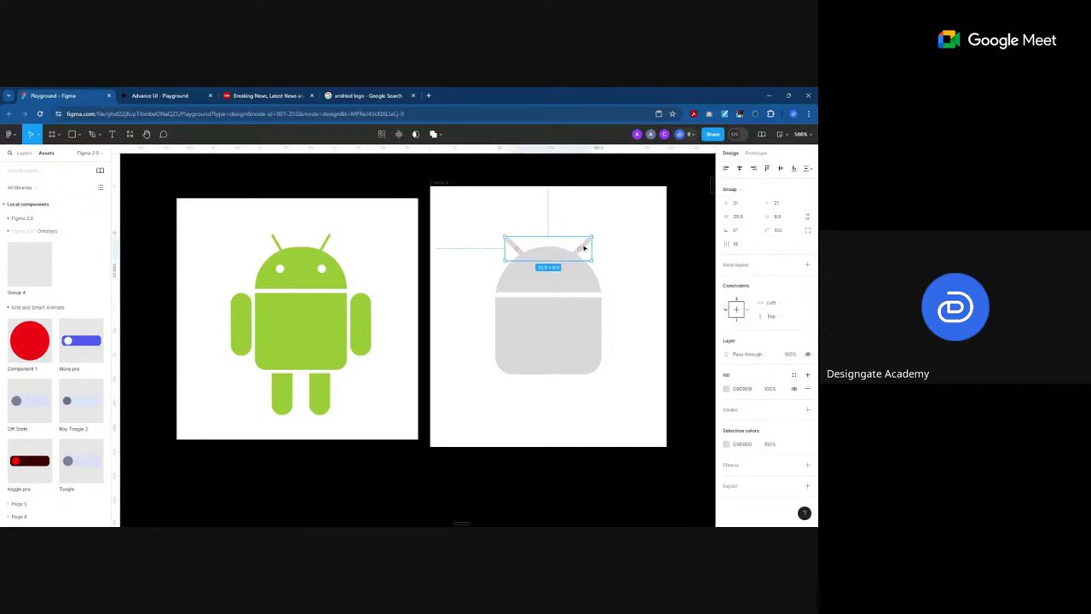
left_click(24, 152)
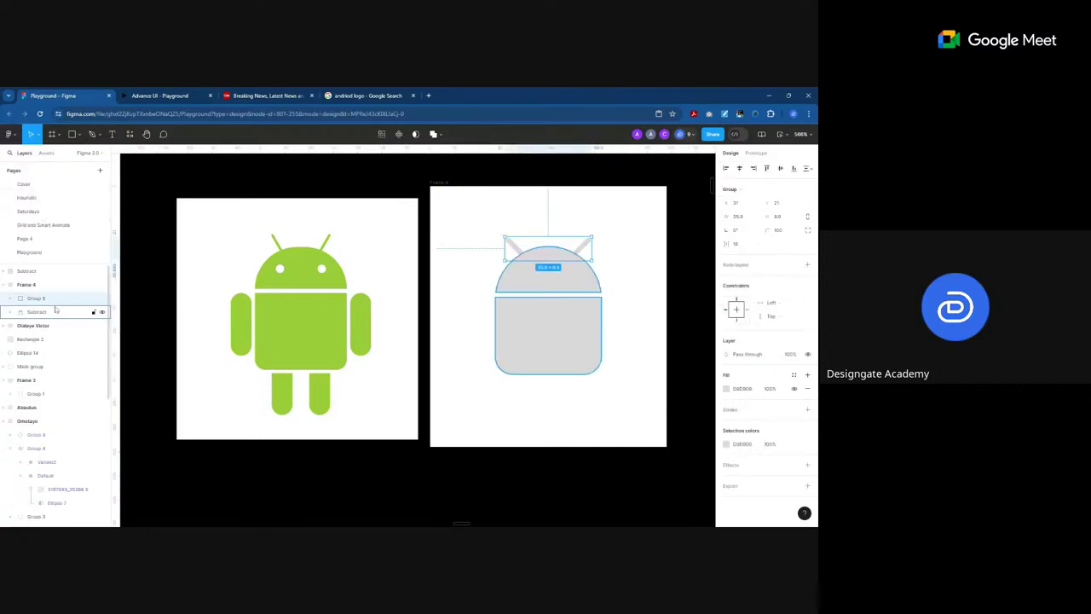
left_click(11, 298)
left_click(49, 312)
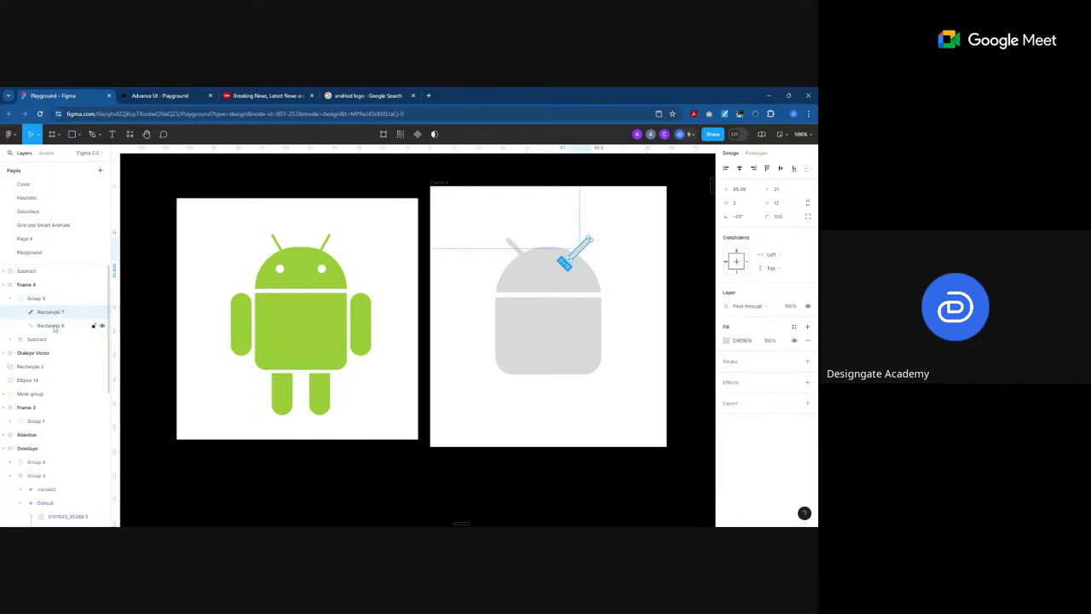
left_click(54, 326, "shift")
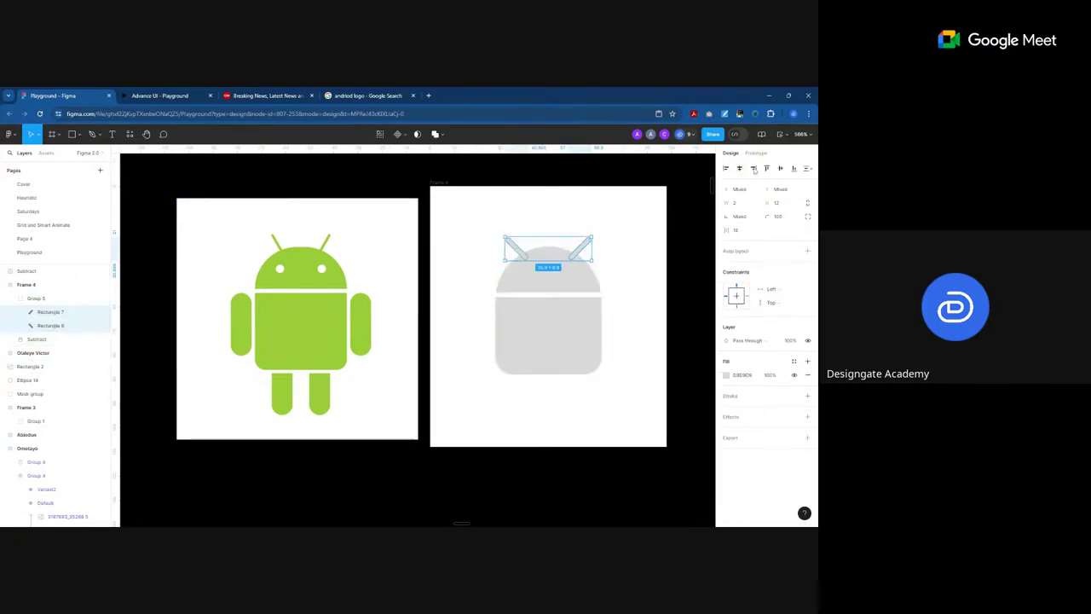
left_click(651, 241)
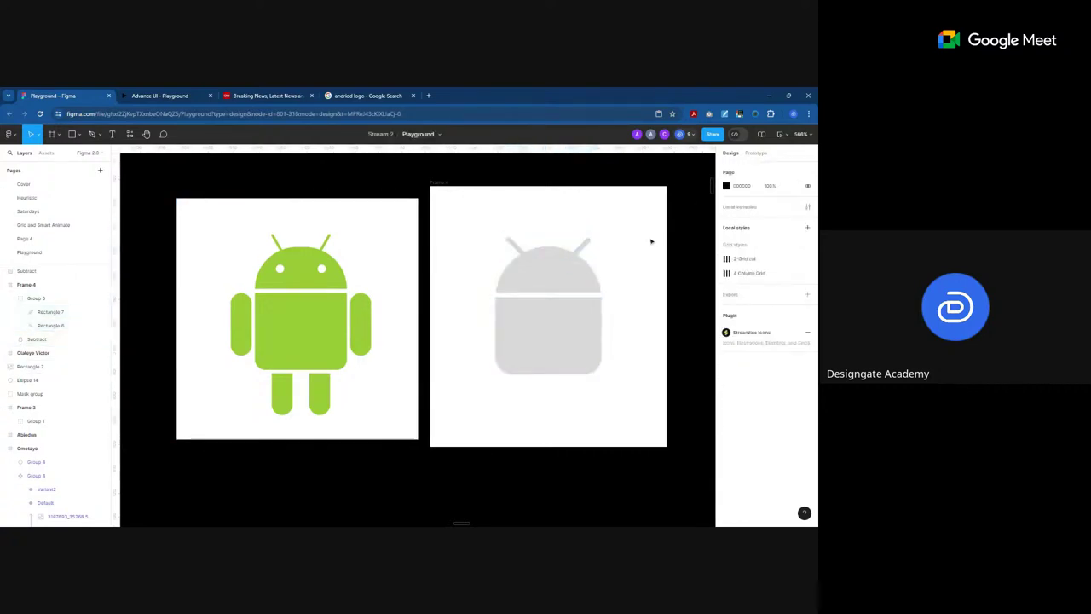
left_click(584, 249)
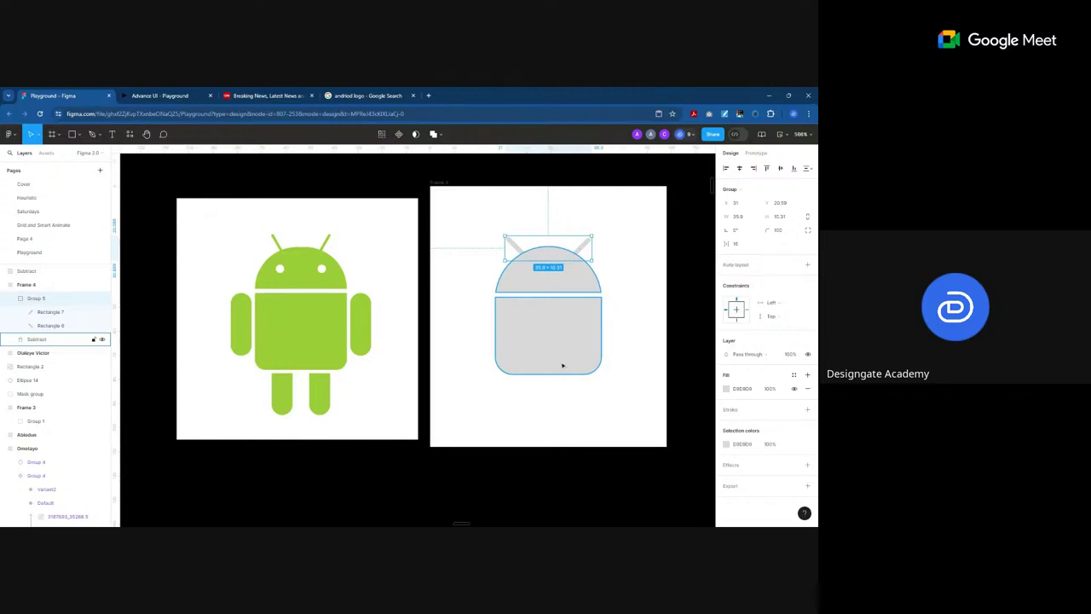
left_click(557, 336)
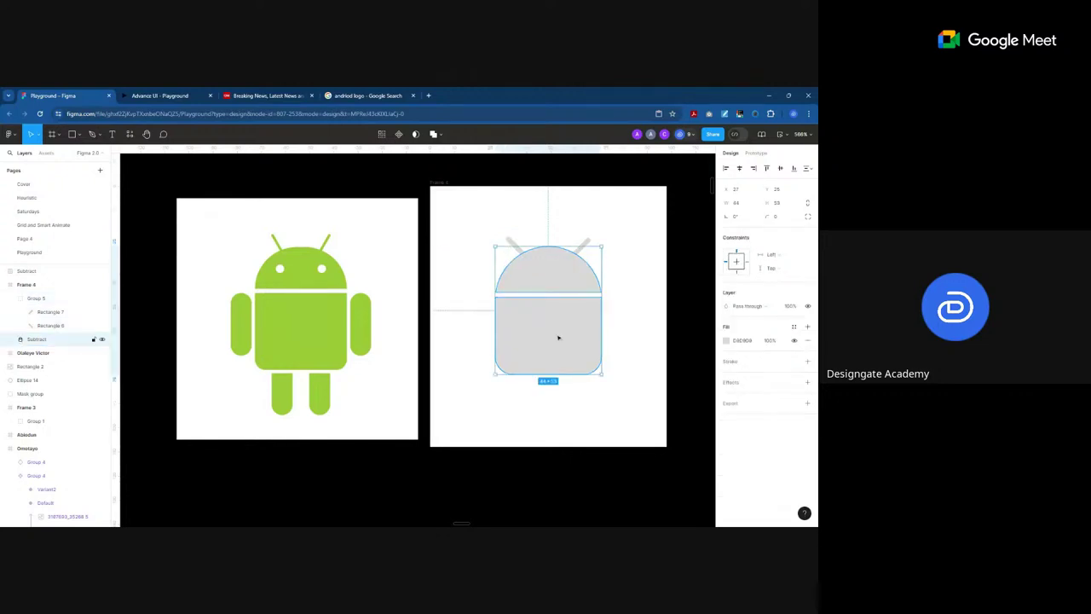
left_click(585, 249)
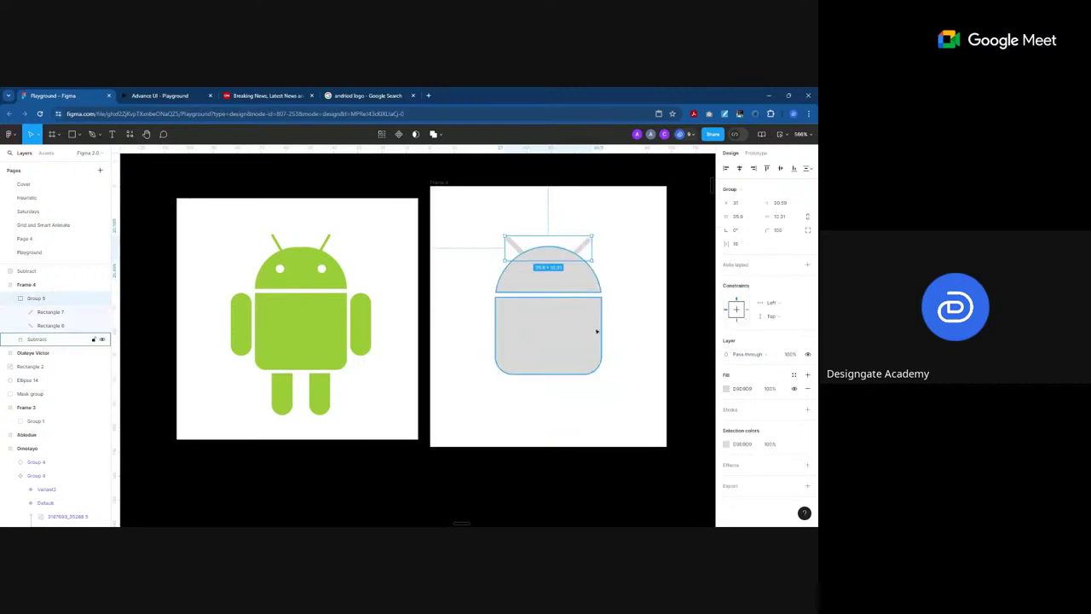
left_click(575, 231)
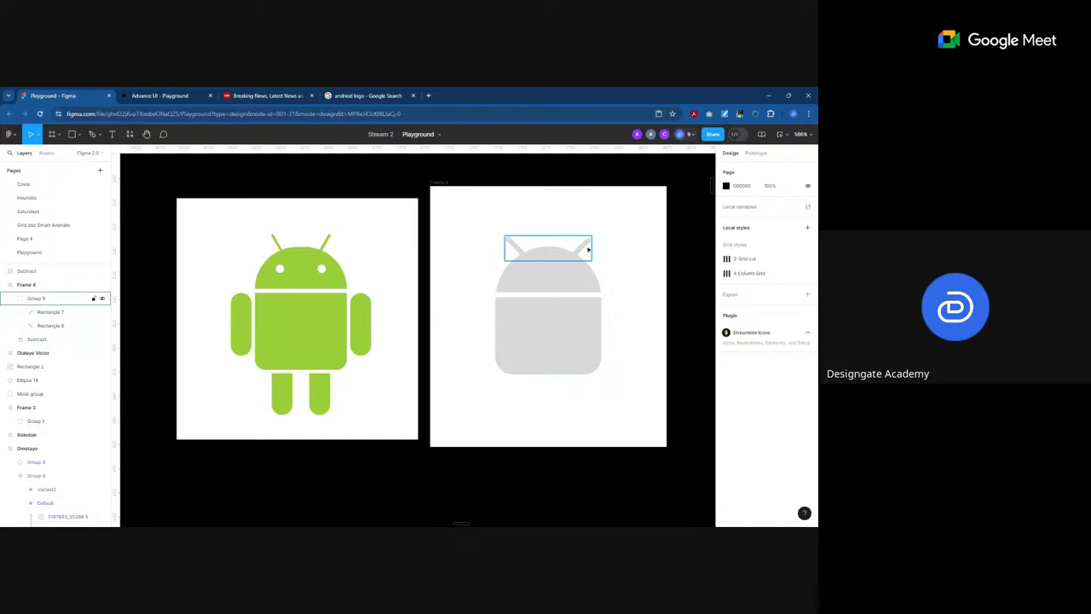
left_click(588, 249)
left_click(555, 340, "shift")
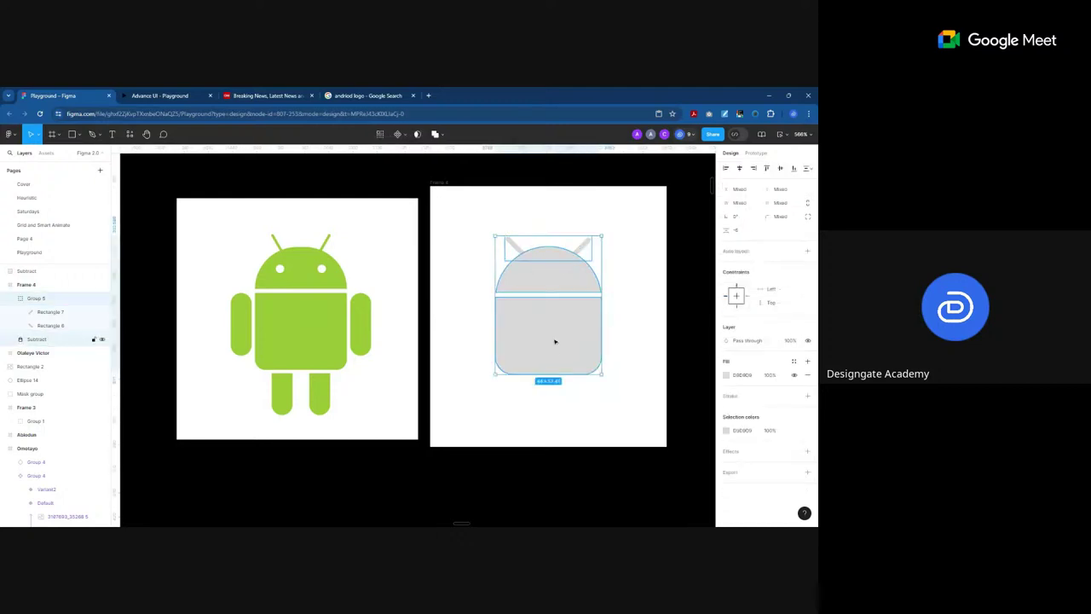
Step: Union the antennas and body into one shape and shift it slightly right in the frame
left_click(441, 135)
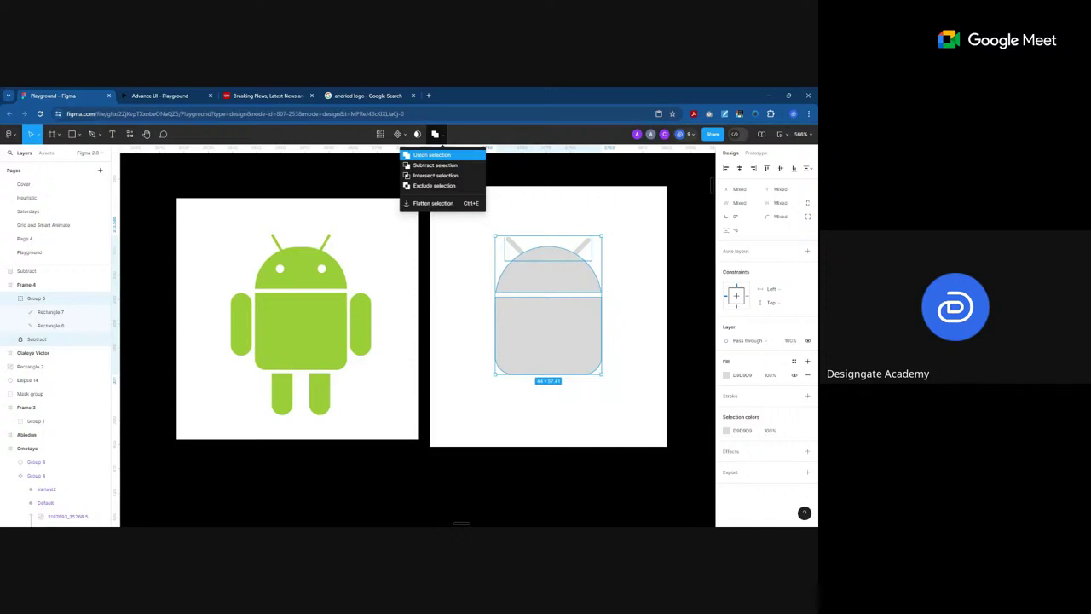
left_click(436, 156)
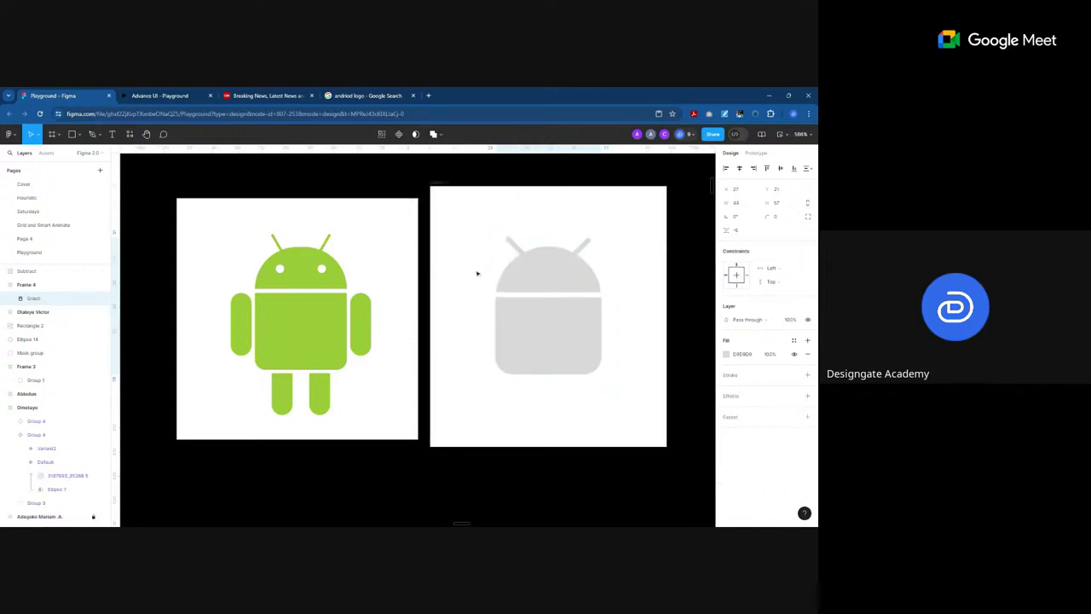
mouse_move(533, 315)
left_mouse_down()
mouse_move(565, 323)
mouse_move(524, 316)
left_mouse_up()
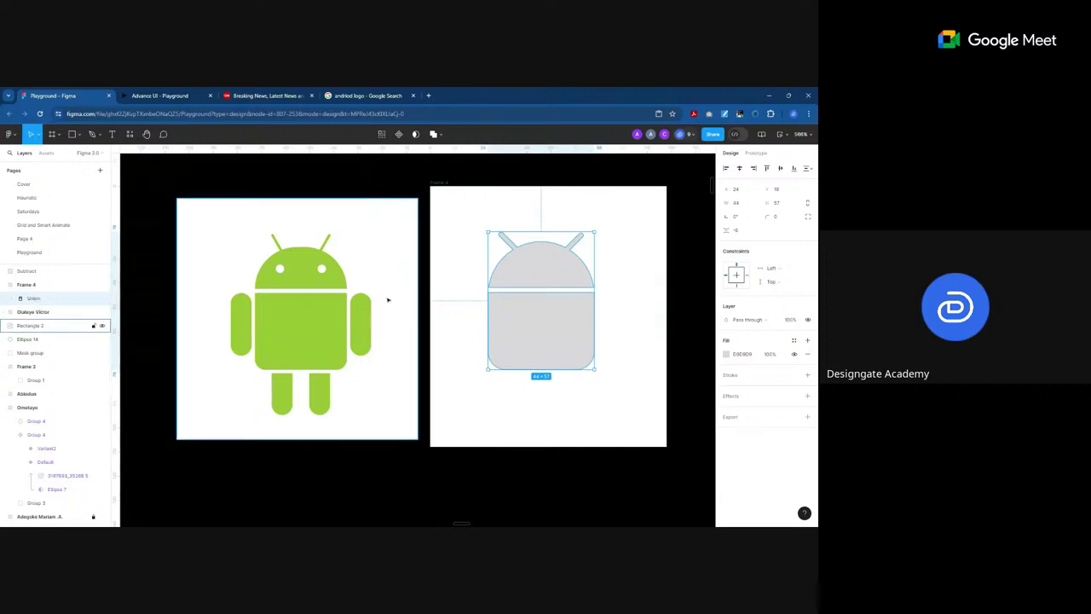
mouse_move(557, 343)
left_mouse_down()
mouse_move(579, 332)
mouse_move(522, 336)
mouse_move(554, 331)
mouse_move(546, 334)
left_mouse_up()
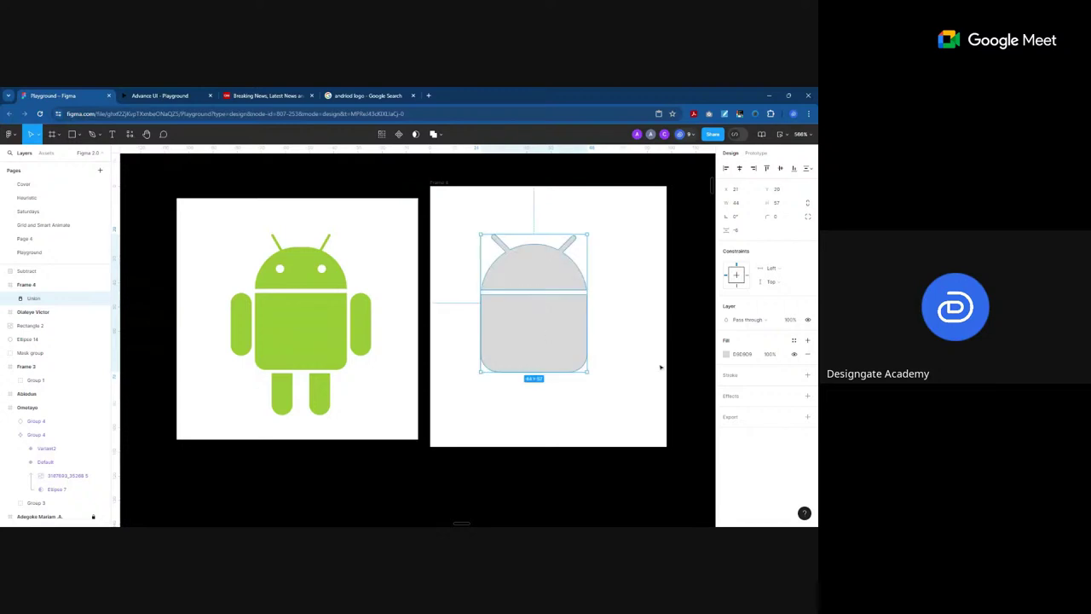
Step: Eyedrop the original Android's green into the merged shape's fill and move it to the frame's top-left
left_click(726, 354)
left_click(625, 424)
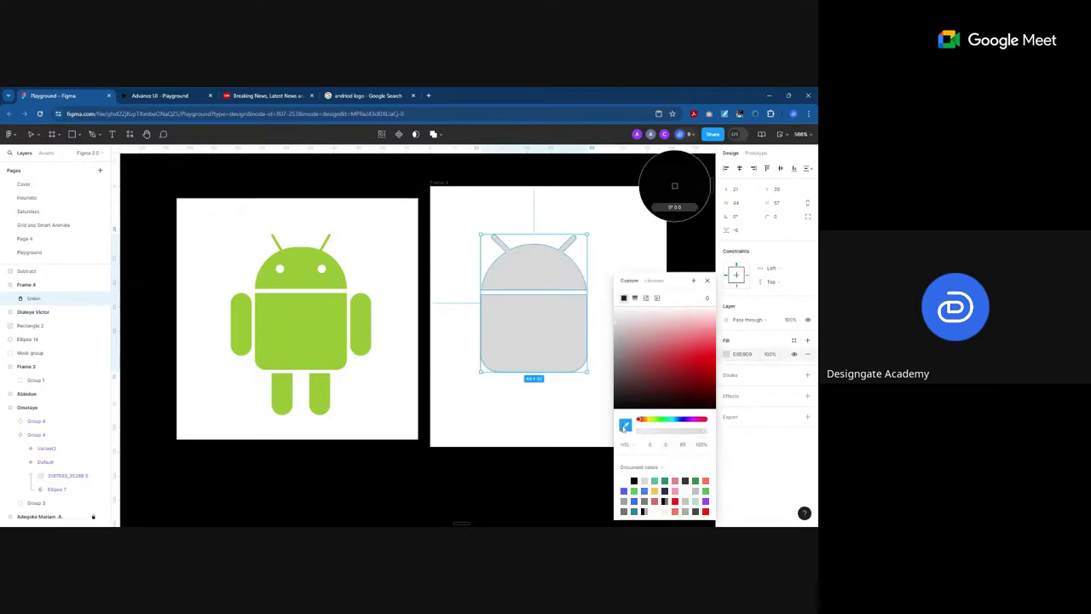
left_click(318, 338)
left_click(460, 290)
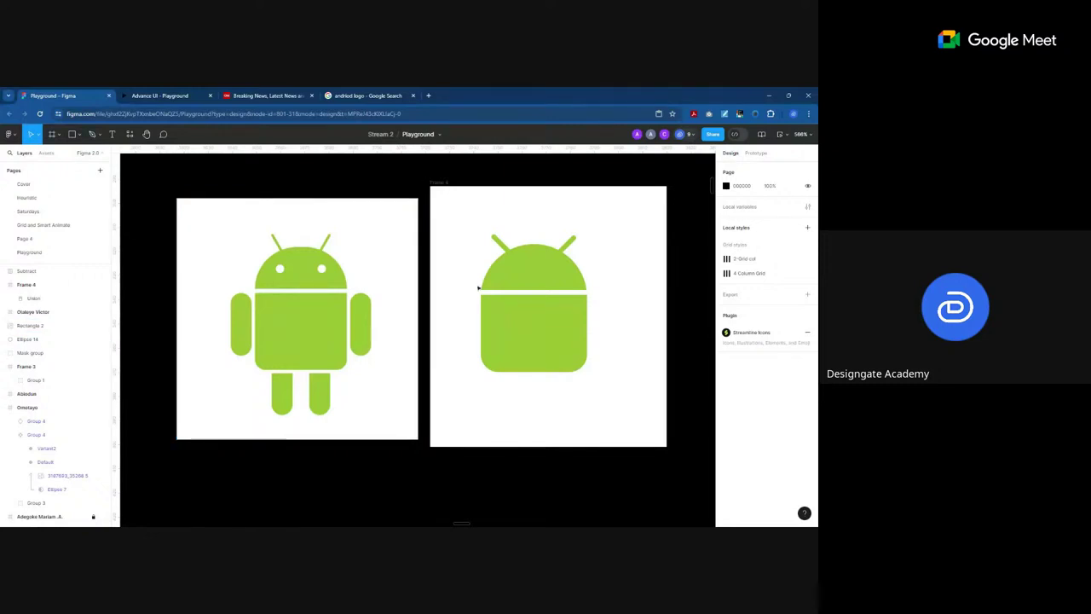
left_click_drag(577, 346, 499, 294)
left_click(415, 170)
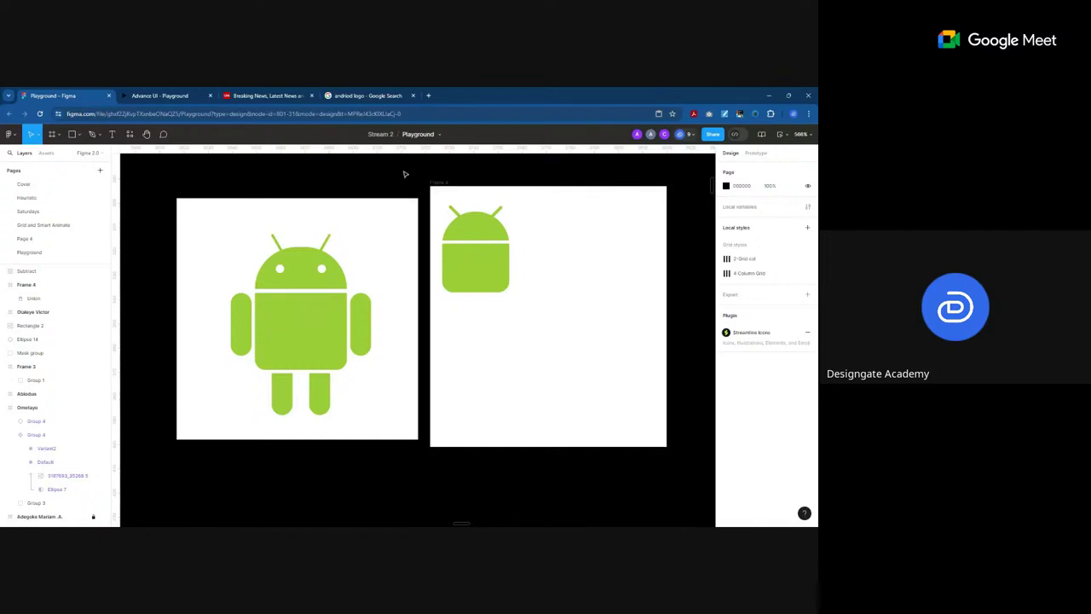
Step: Draw a 48 by 48 circle below the green head and fill it blue 407BFF
left_click(112, 134)
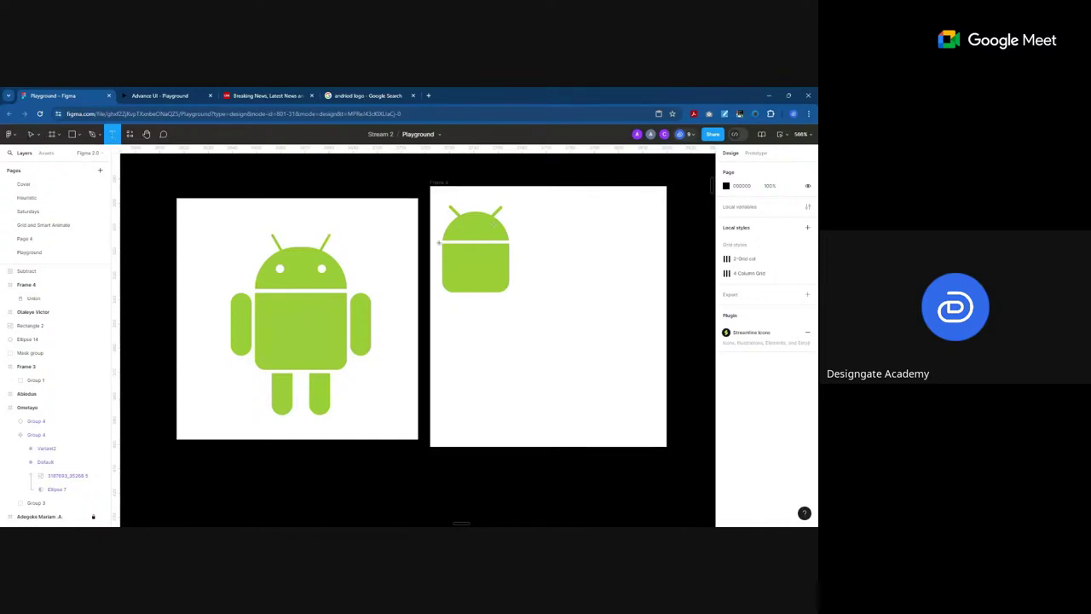
left_click(79, 135)
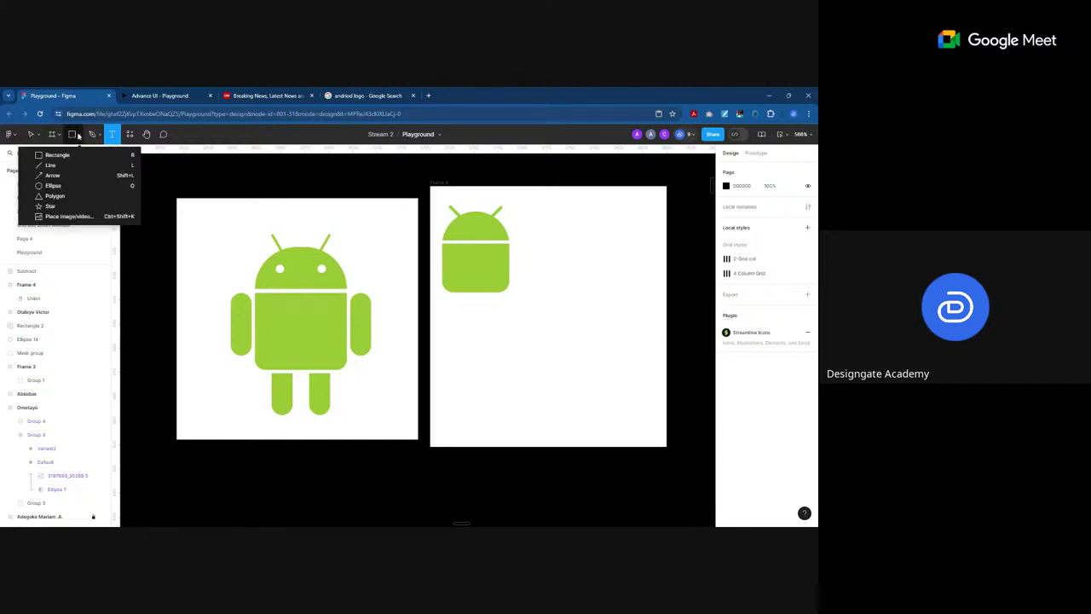
left_click(58, 187)
left_click_drag(460, 307, 593, 439)
left_click_drag(538, 357, 535, 352)
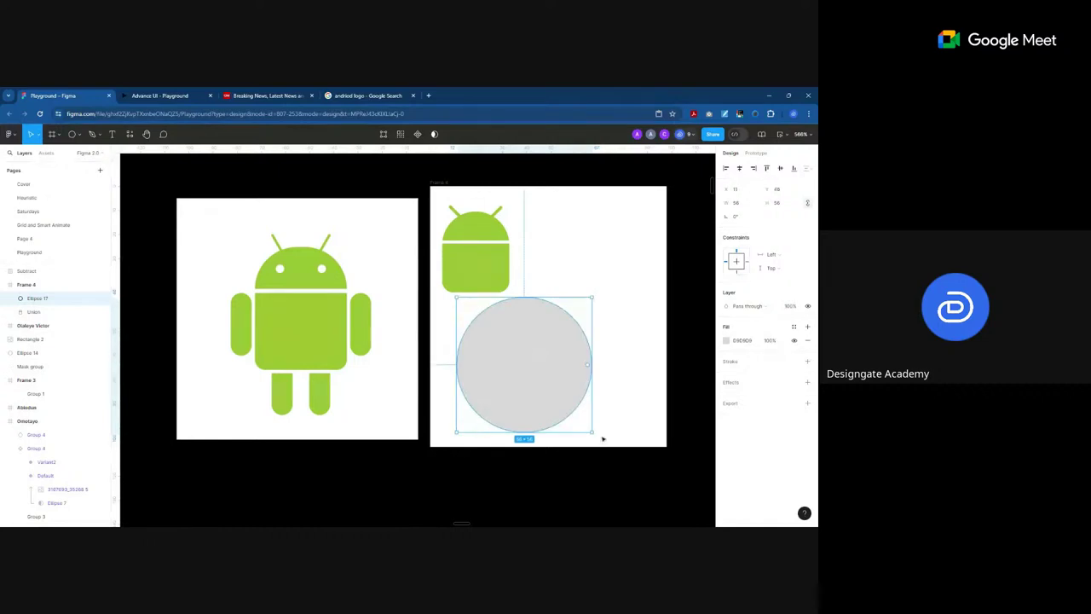
left_click_drag(594, 433, 576, 415)
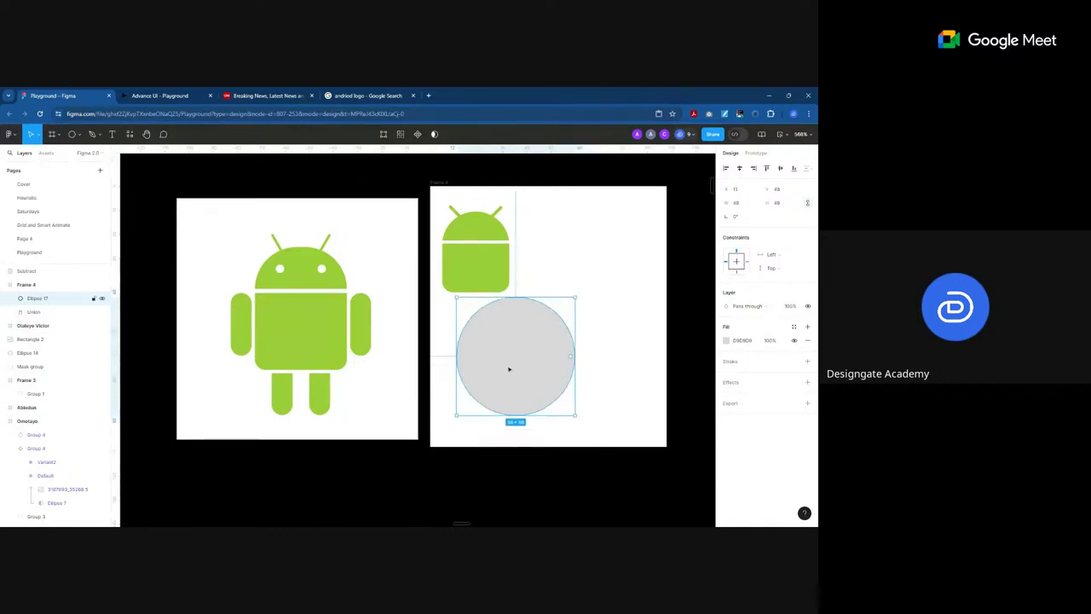
left_click(725, 340)
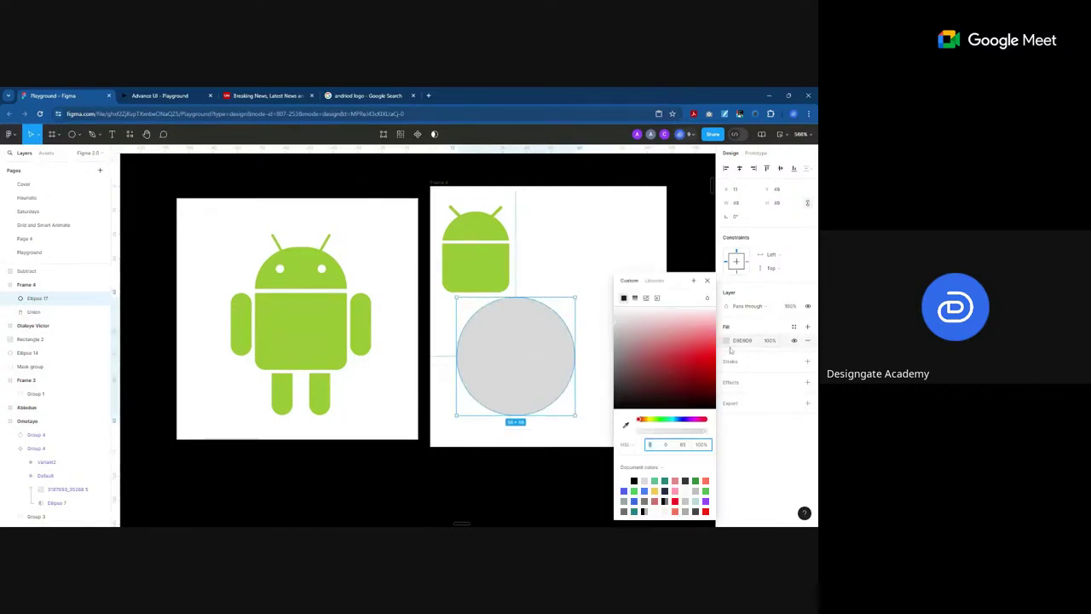
left_click(644, 491)
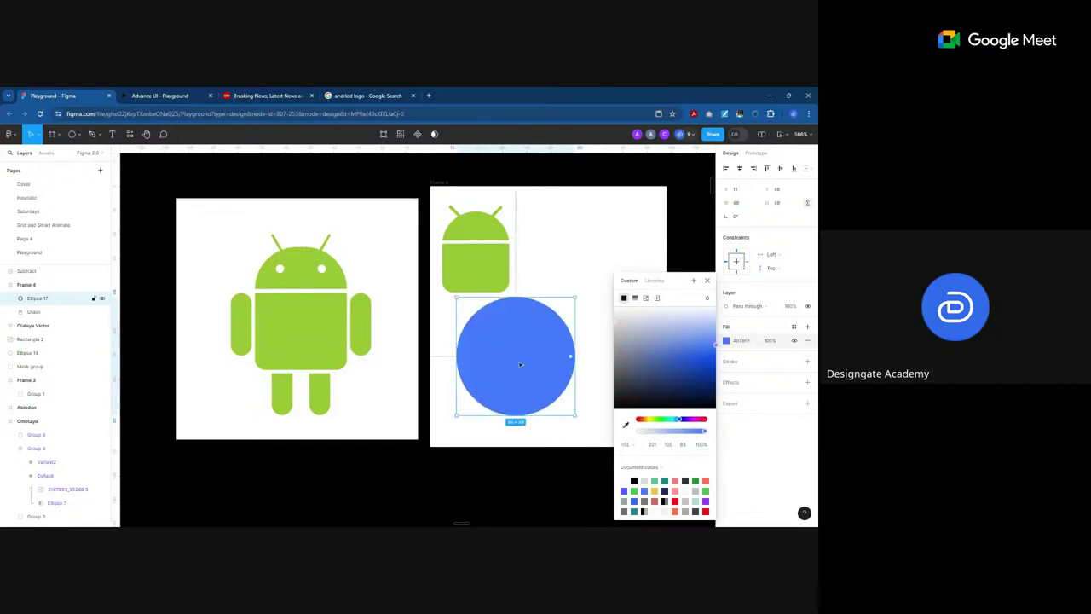
left_click(710, 282)
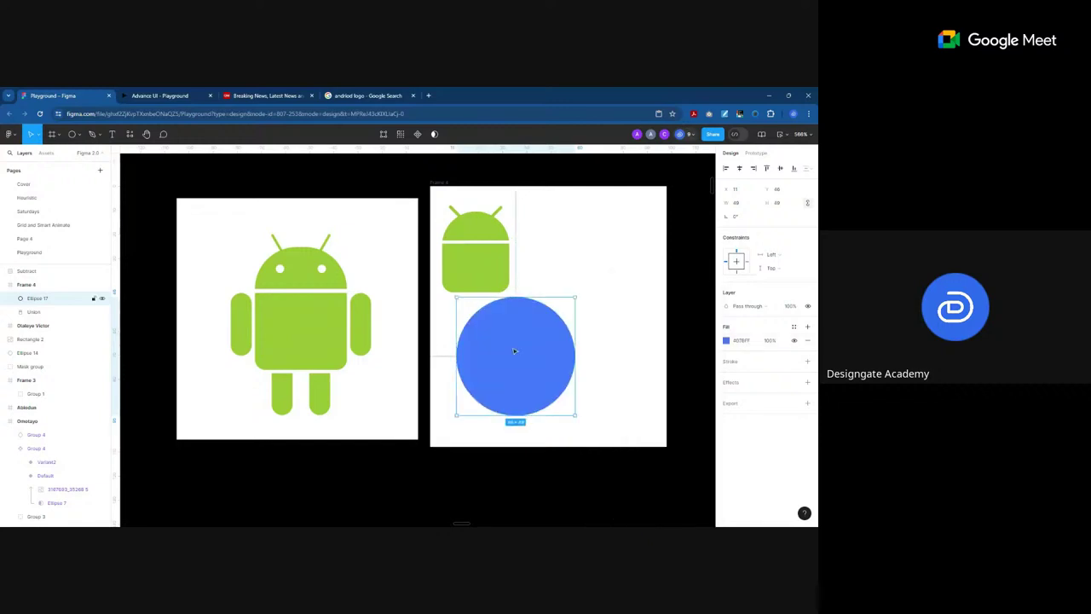
Step: Duplicate the circle offset right, make the copy red, and subtract it from the blue circle
left_click_drag(514, 350, 549, 356)
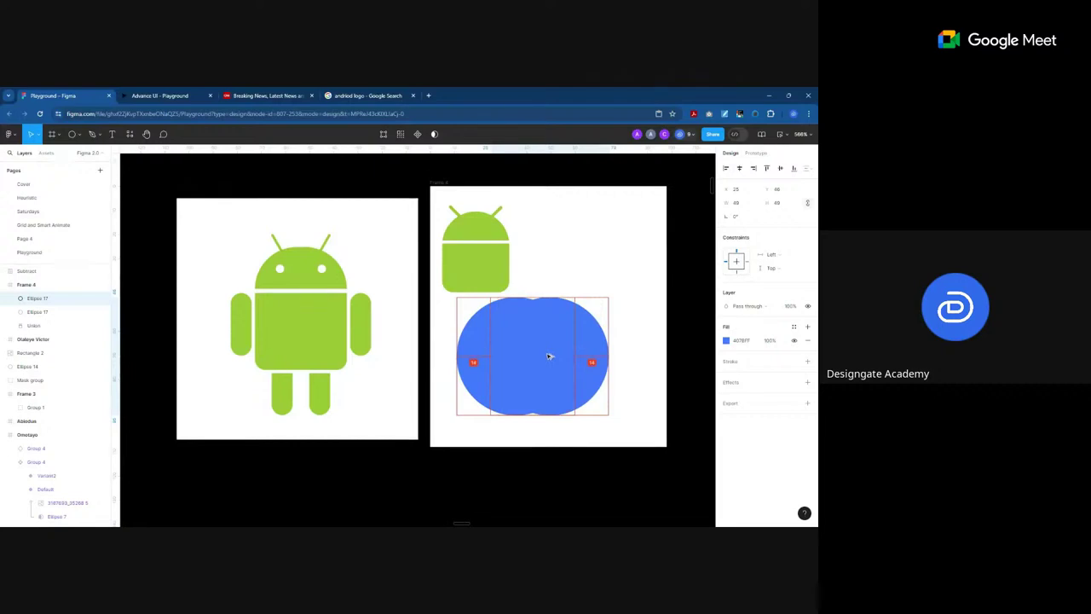
left_click(725, 340)
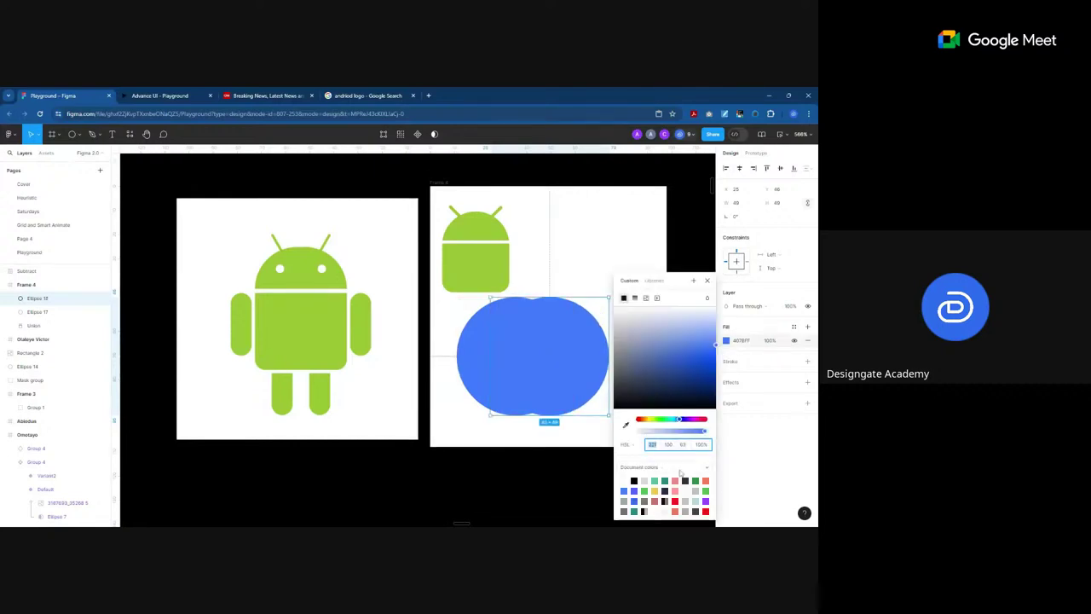
left_click(674, 500)
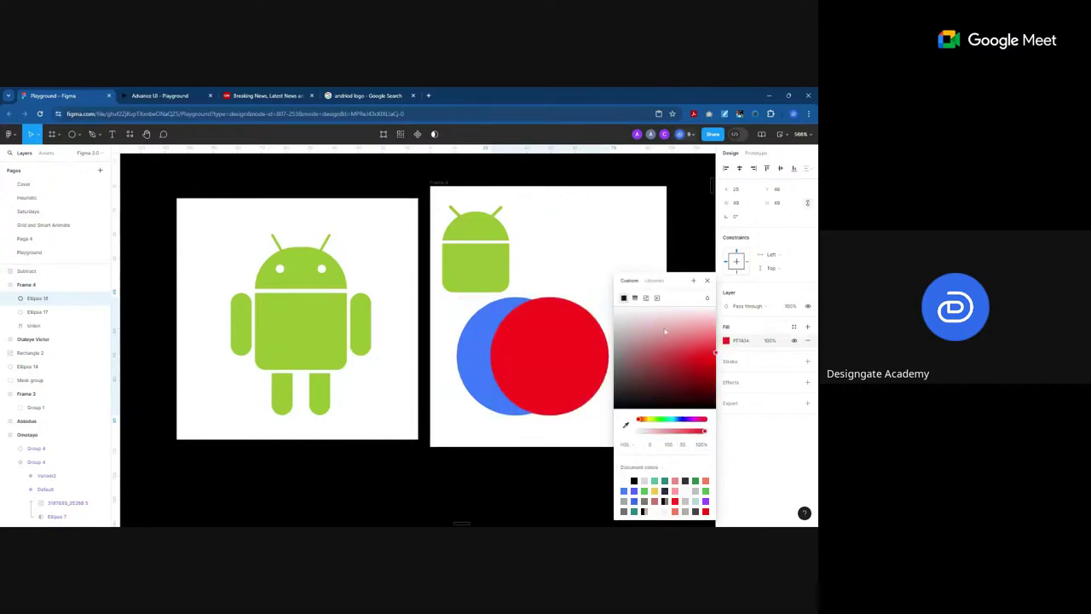
left_click(614, 253)
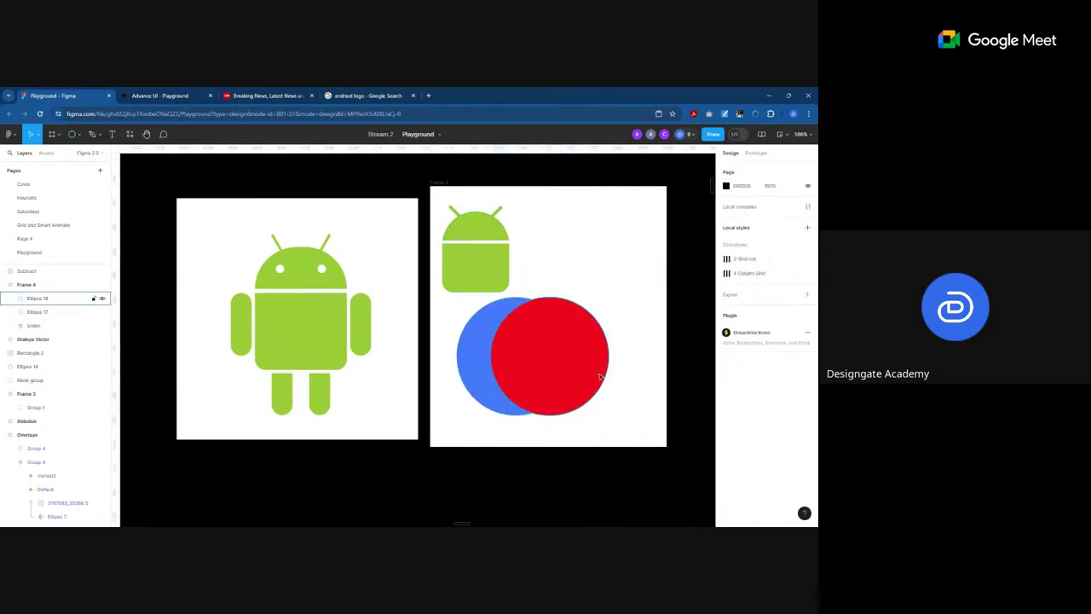
left_click(556, 354)
left_click(477, 358, "shift")
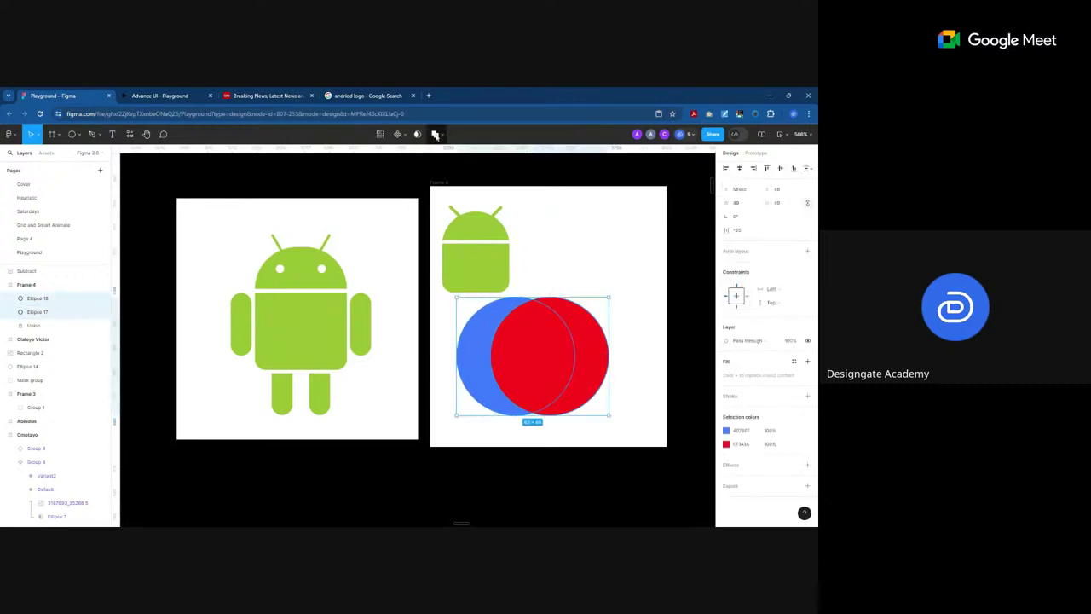
left_click(436, 135)
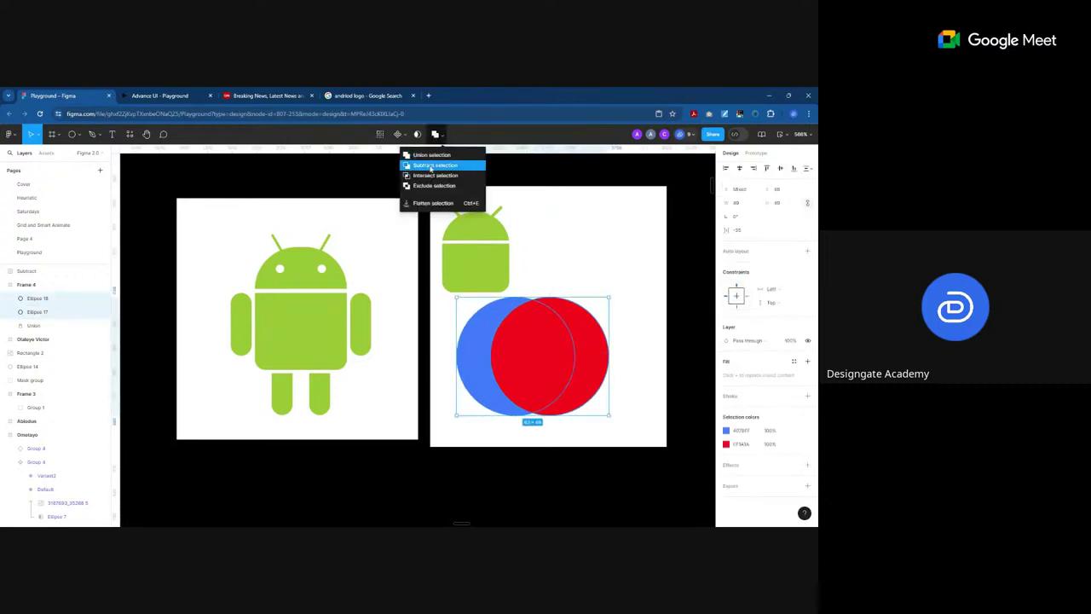
left_click(431, 166)
Step: Move the blue crescent beside the green head and scale it down to about 20.57 by 32
left_click(623, 301)
left_click(493, 375)
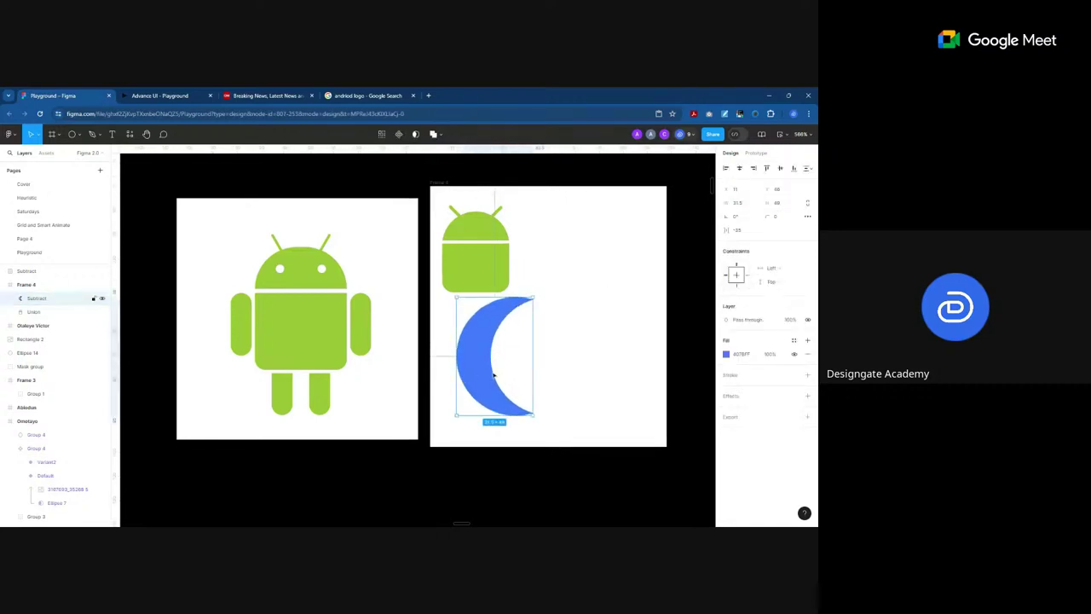
left_click_drag(492, 375, 549, 294)
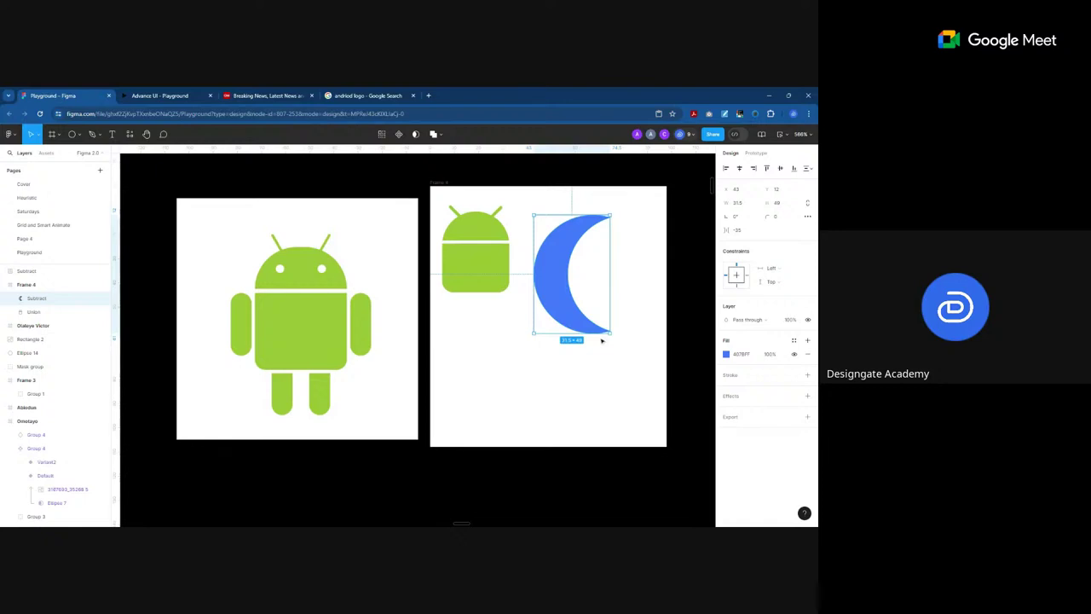
key("k")
left_click_drag(610, 334, 584, 340)
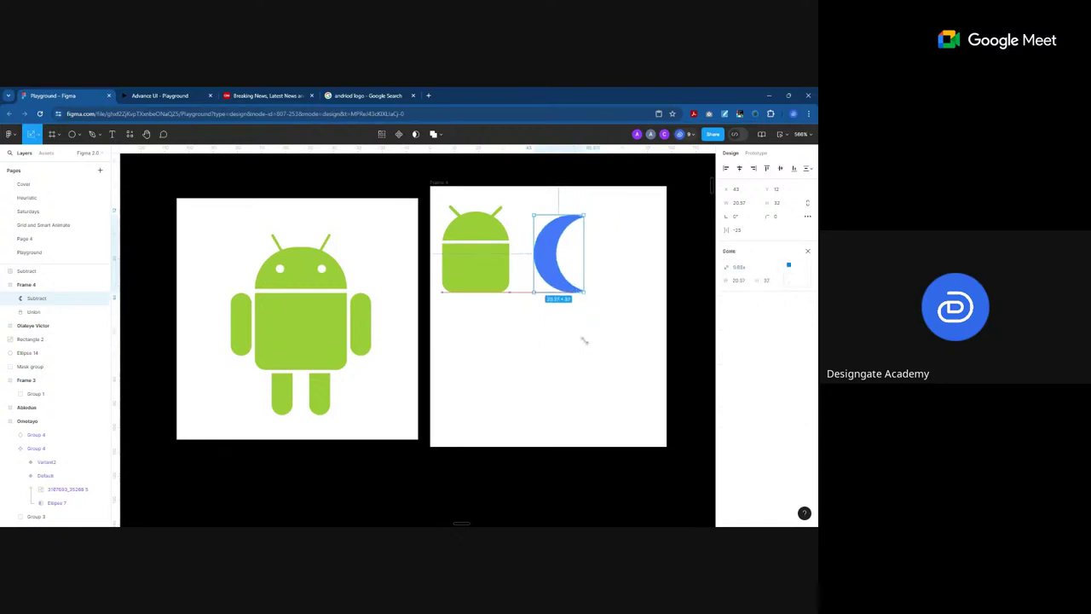
left_click(570, 377)
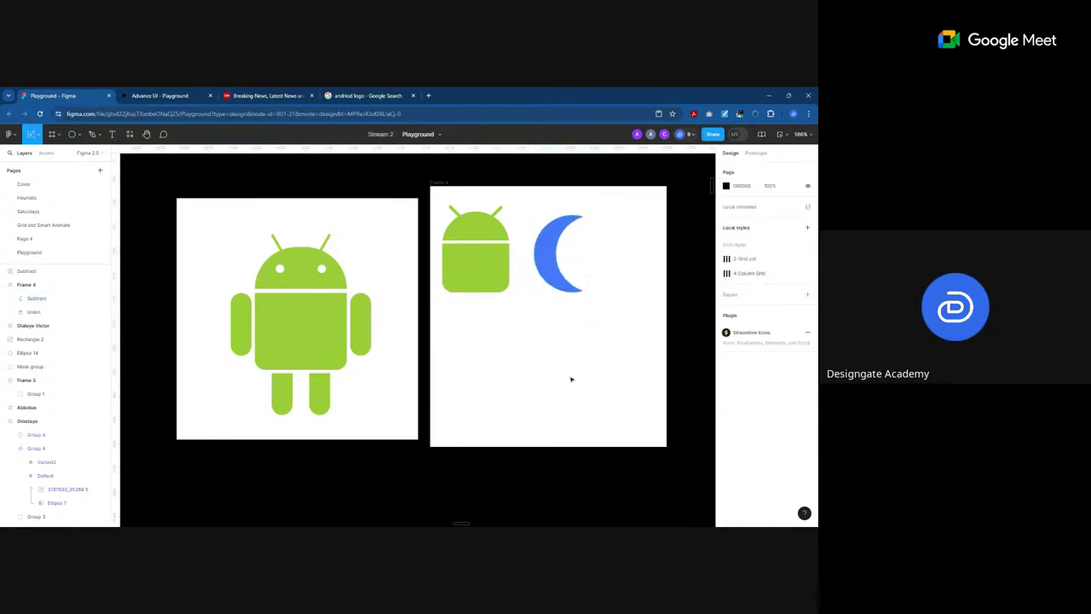
Step: Search Google in a new tab for 'old nnpc logo' and preview the first Seeklogo image
left_click(428, 96)
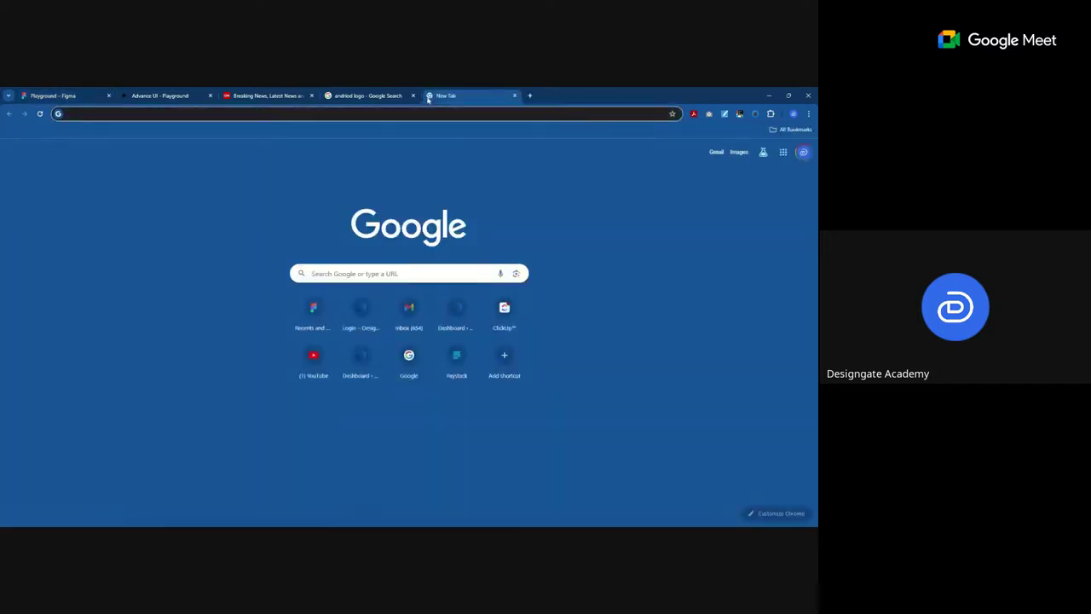
type("old m")
type("pc logo")
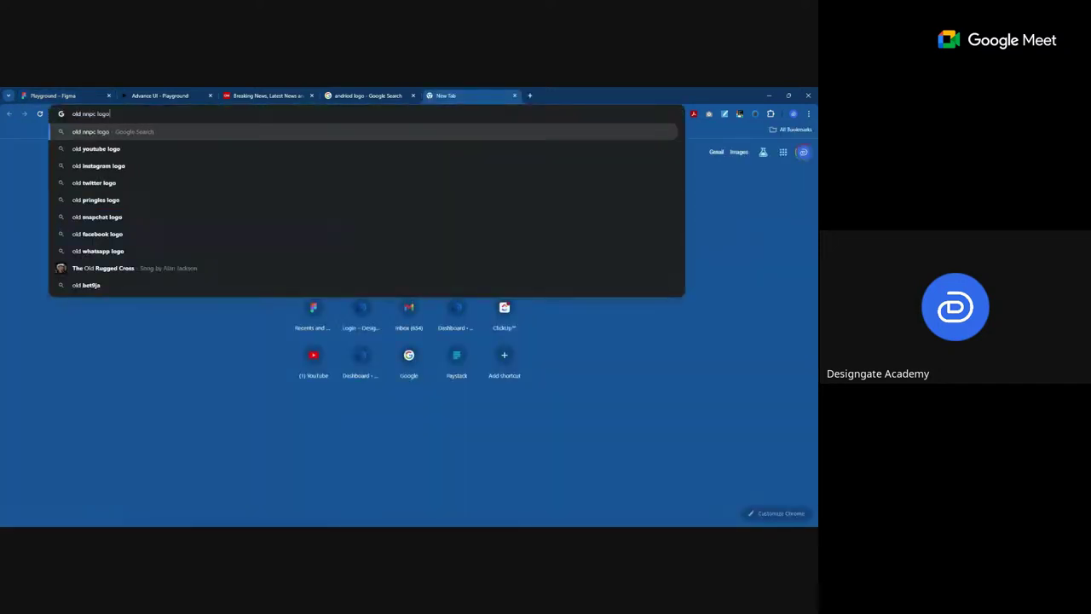
key("Return")
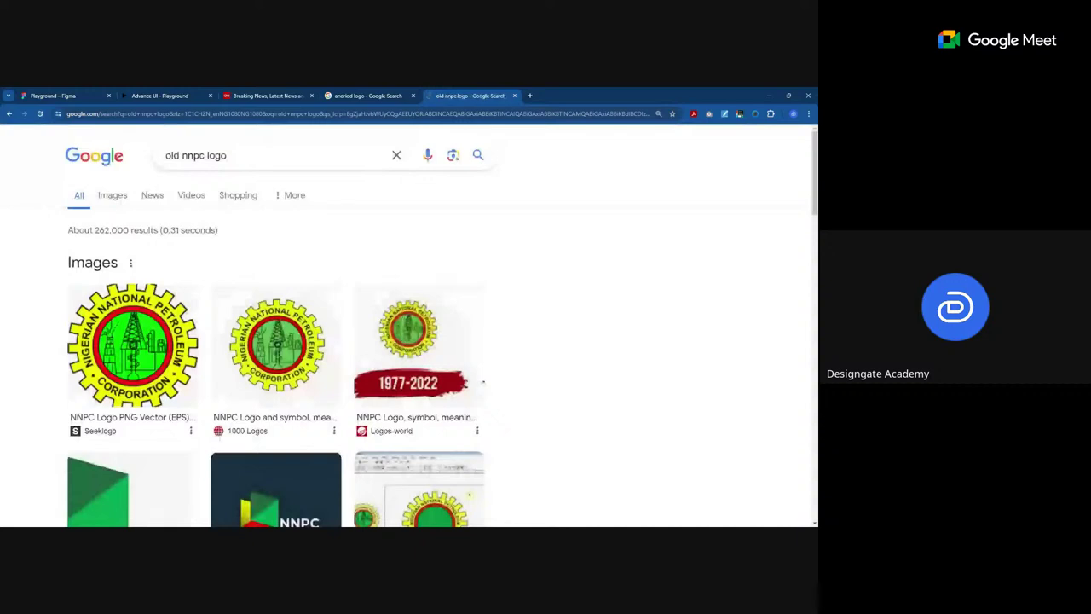
left_click(128, 358)
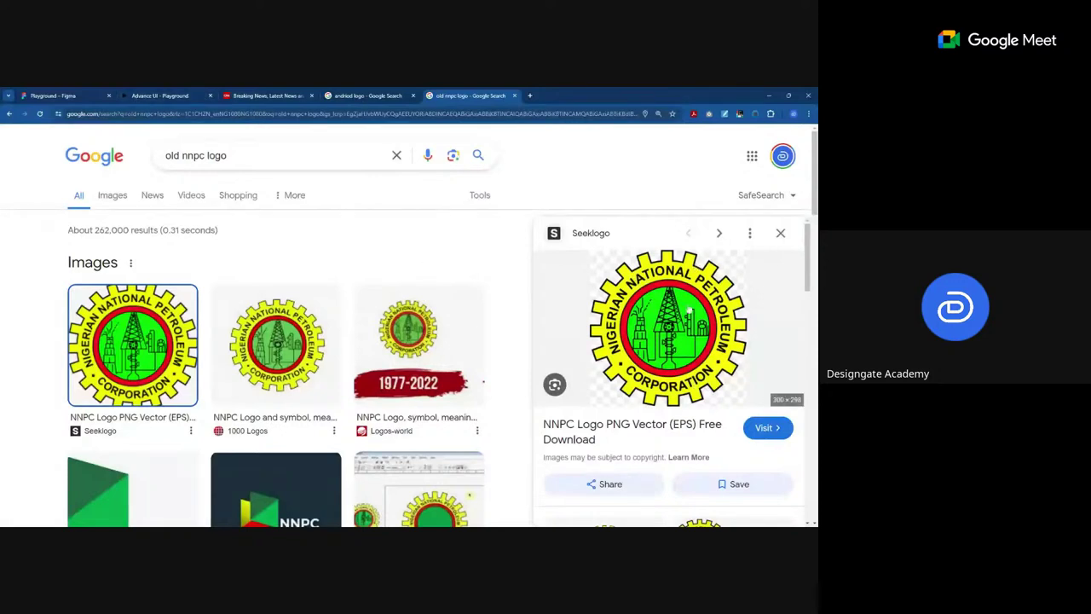
Step: Back in Figma, draw a red-filled circle in the right frame and nudge it up-left
left_click(75, 94)
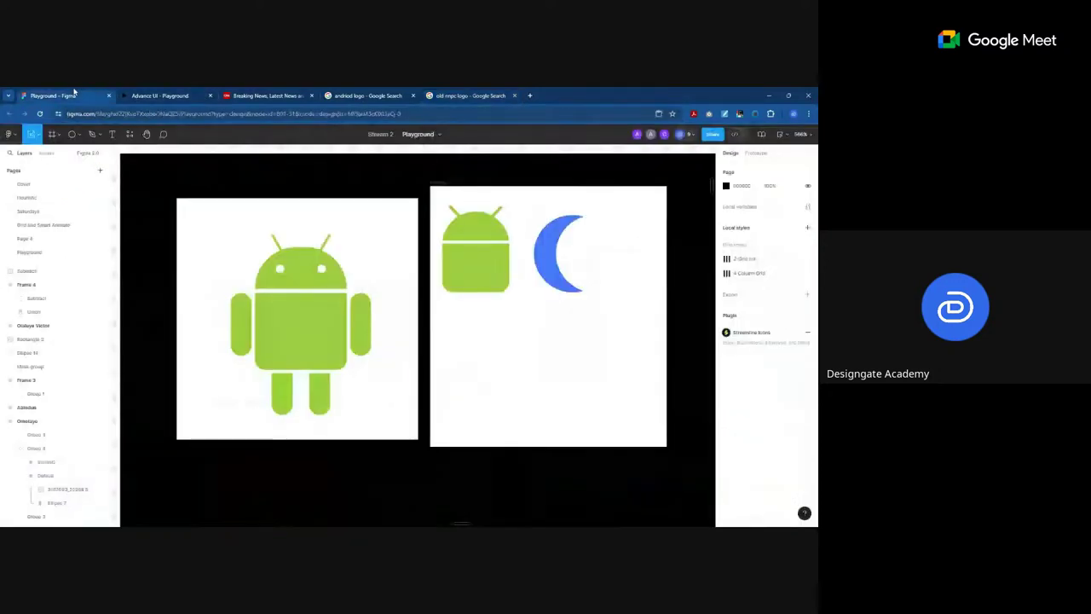
left_click(72, 134)
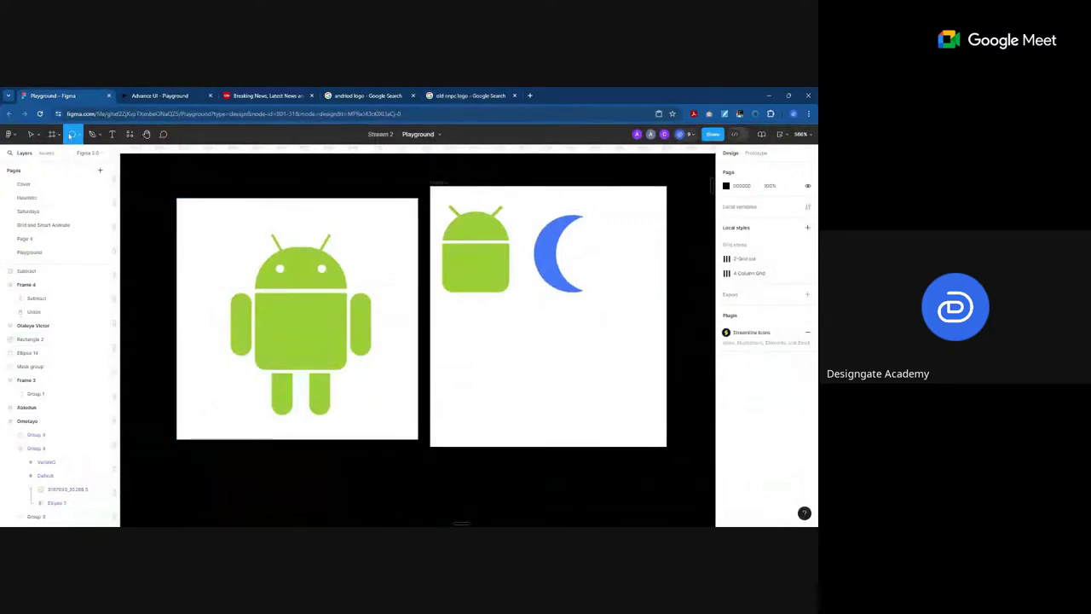
left_click_drag(513, 334, 595, 416)
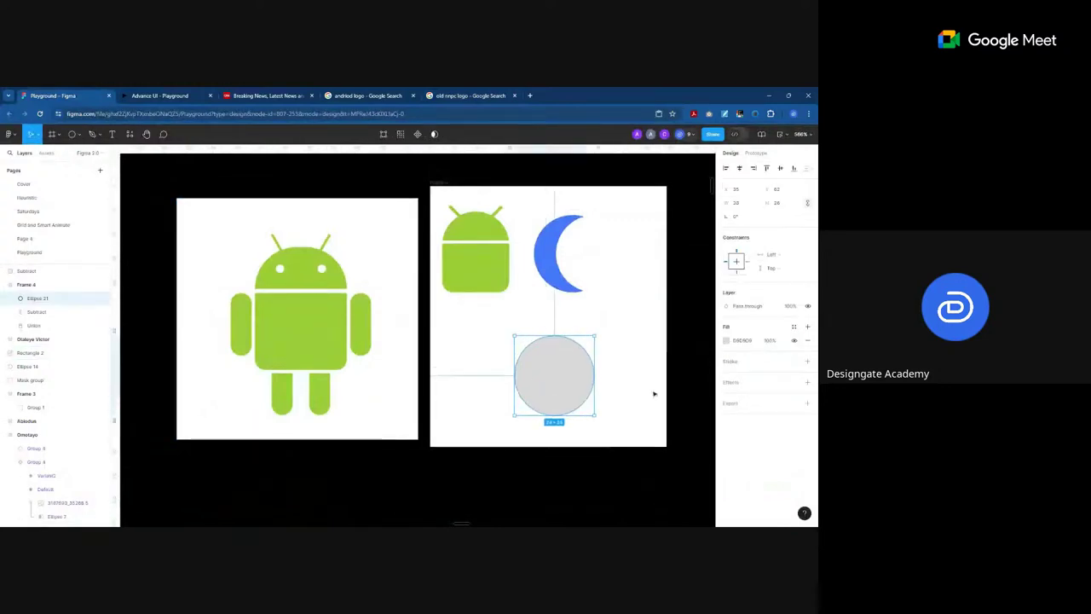
left_click(725, 340)
left_click(702, 363)
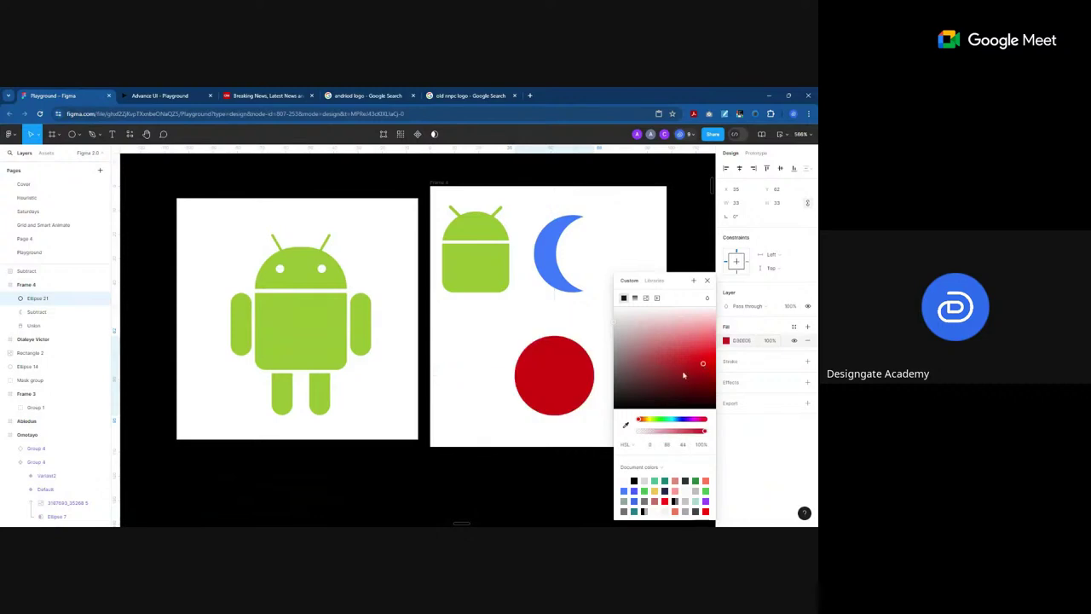
left_click(599, 384)
scroll(599, 383, "up", 5)
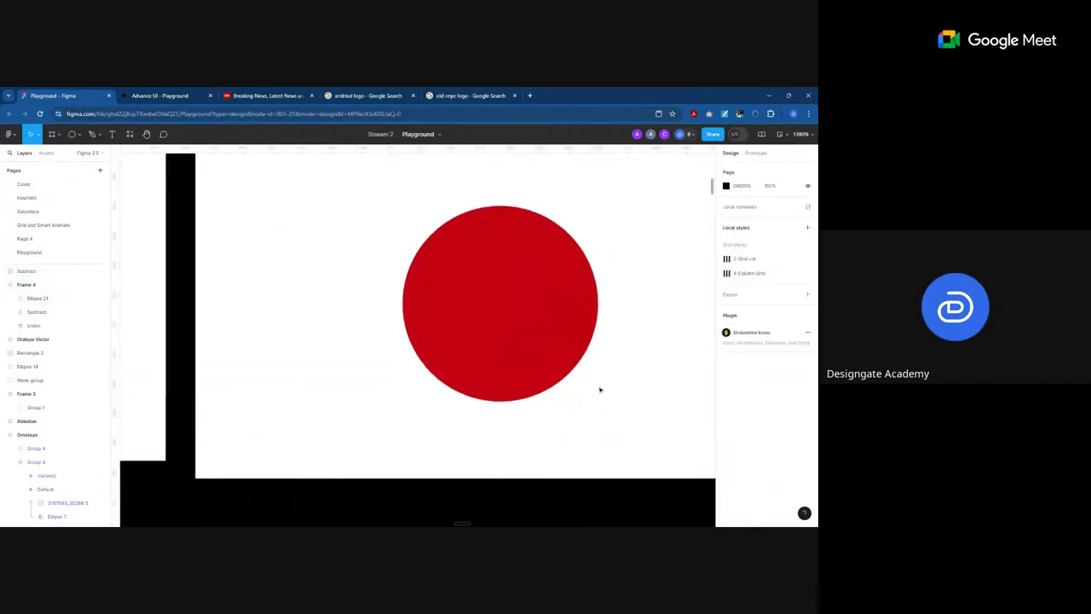
left_click_drag(506, 341, 495, 322)
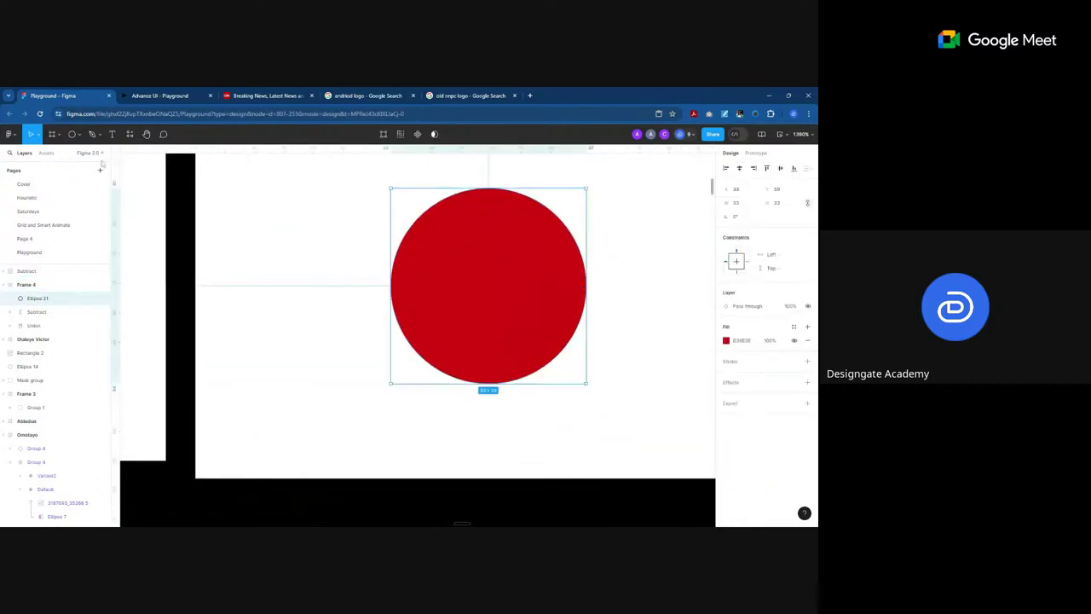
Step: Draw a tall thin grey rectangle vertically through the circle's centre
left_click(74, 134)
left_click(79, 136)
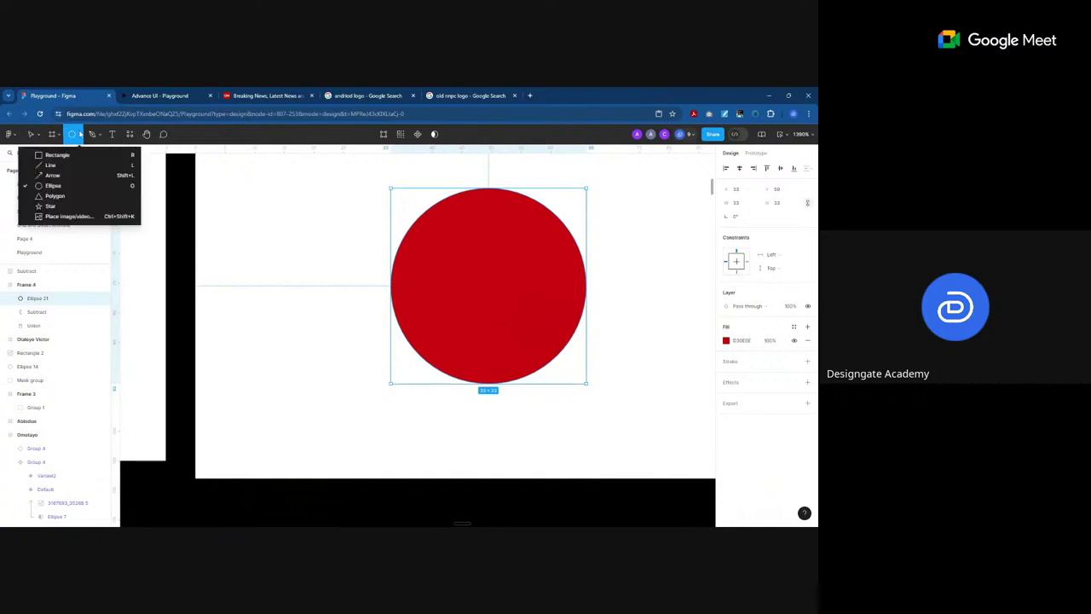
left_click(67, 157)
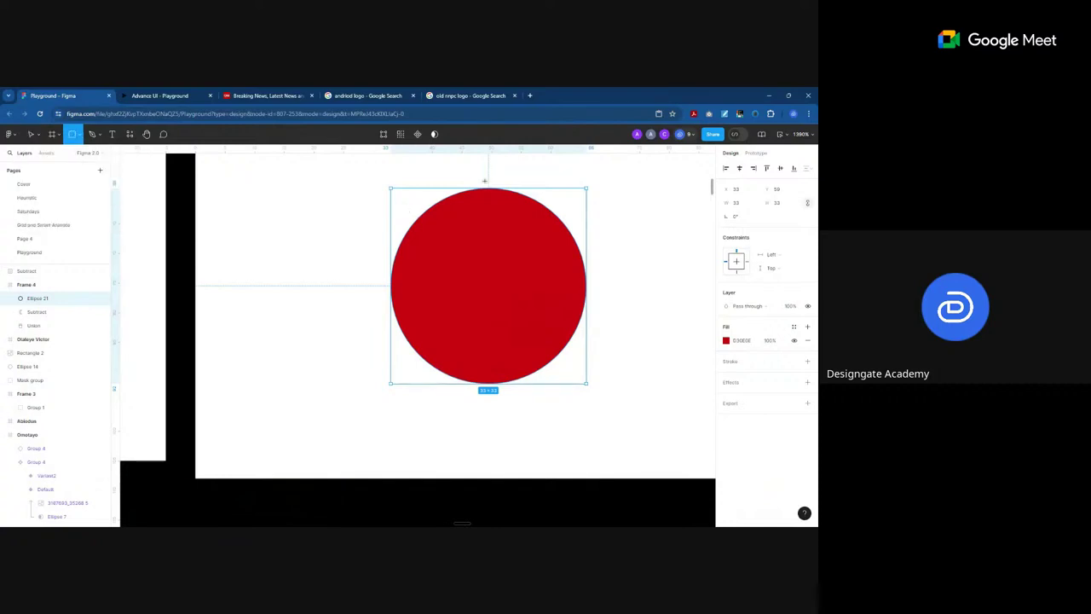
left_click_drag(484, 170, 497, 408)
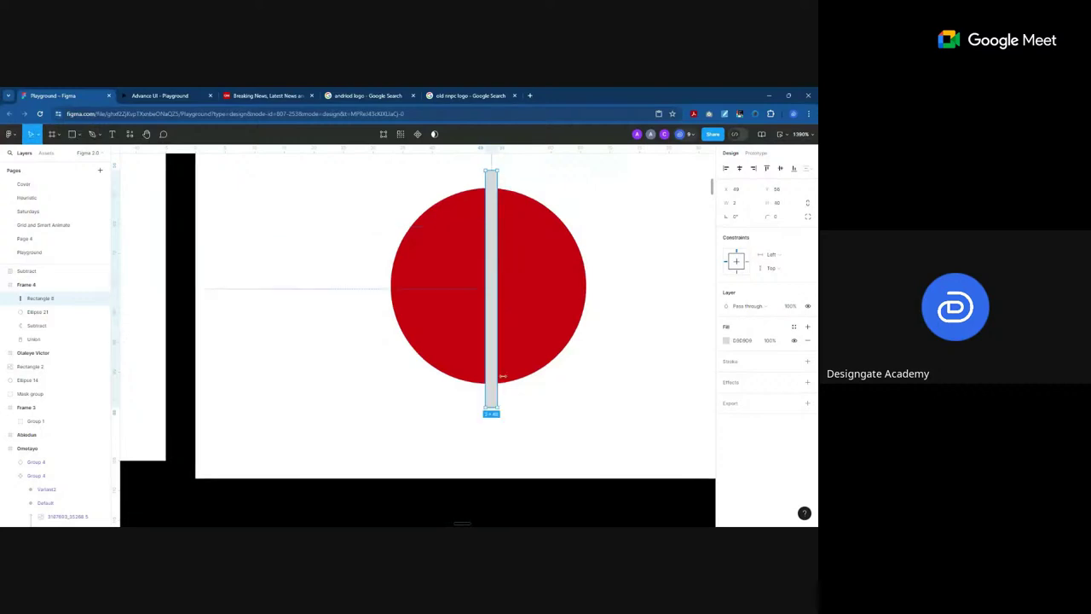
Step: Align the red circle's vertical centre with the grey bar
left_click(560, 287, "shift")
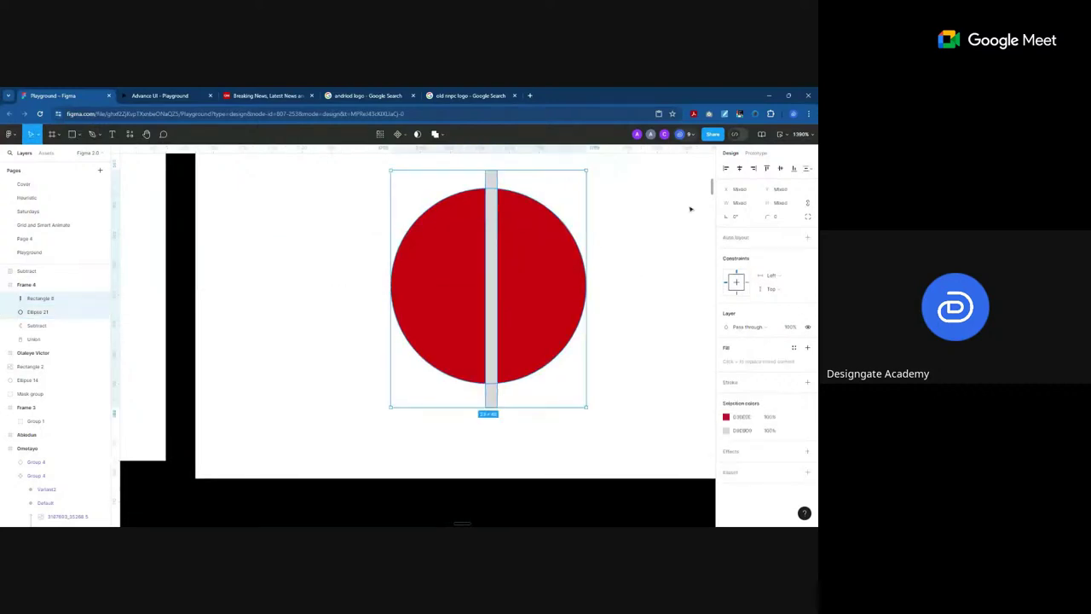
left_click(781, 169)
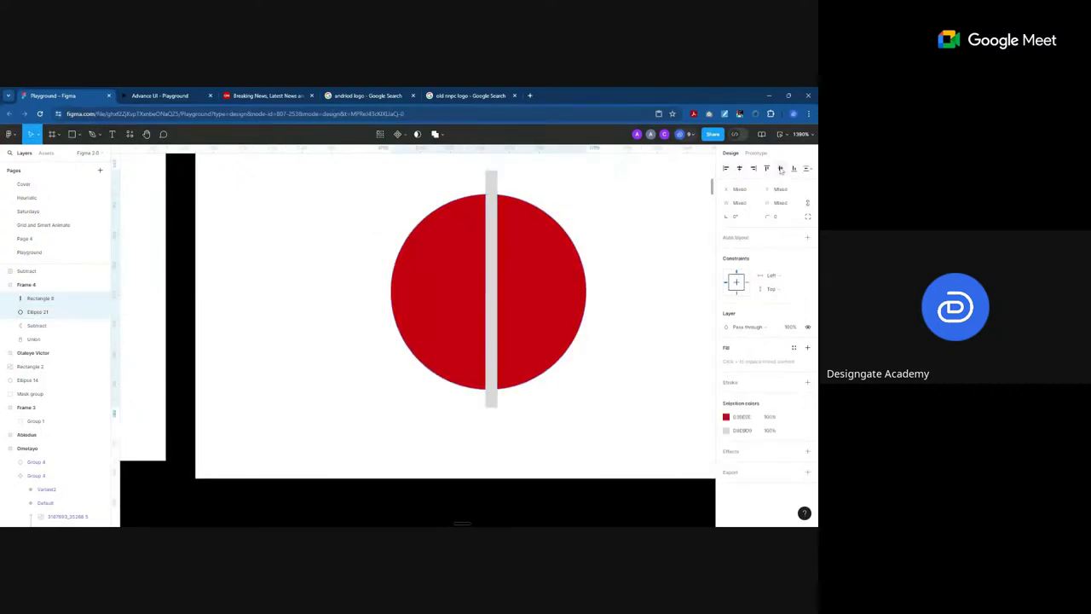
left_click(491, 186)
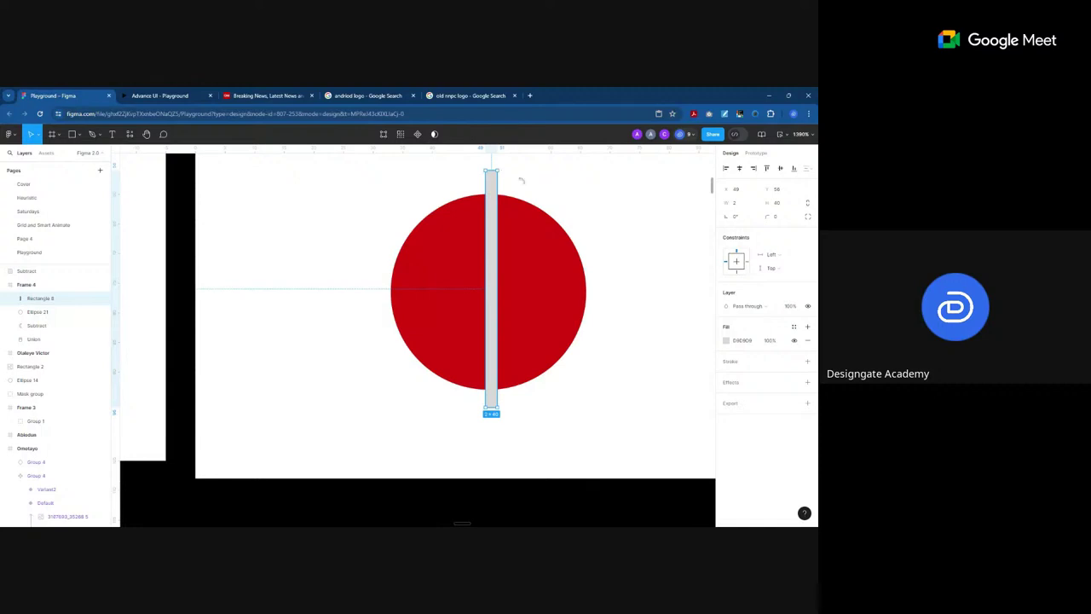
left_click_drag(520, 180, 536, 193)
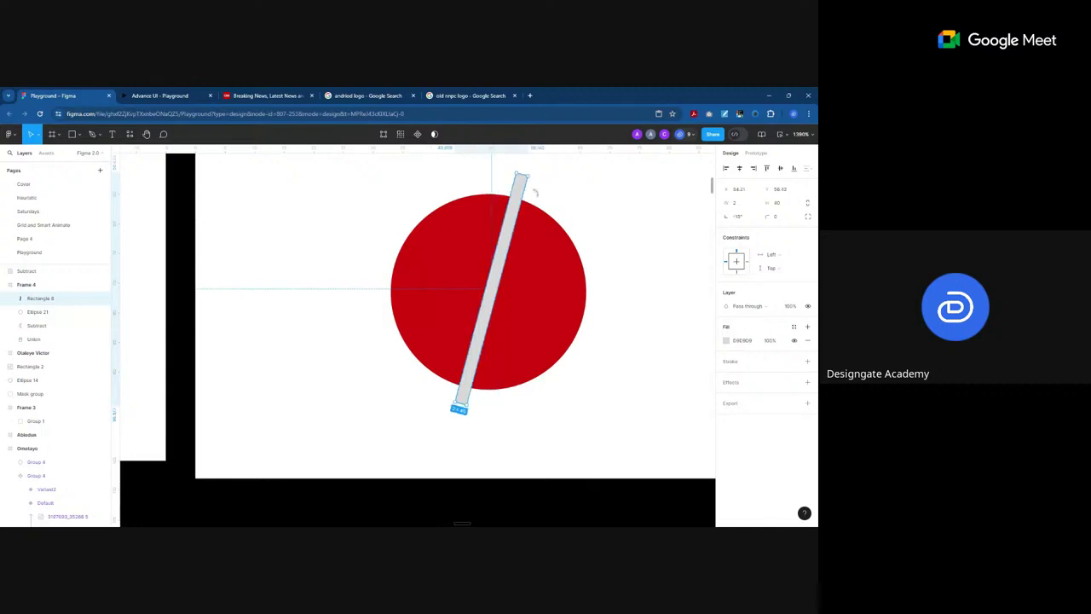
key("ctrl+z")
Step: Duplicate the bar into copies rotated -15°, -30°, -45° and -60°, then select the bars together
key("ctrl+d")
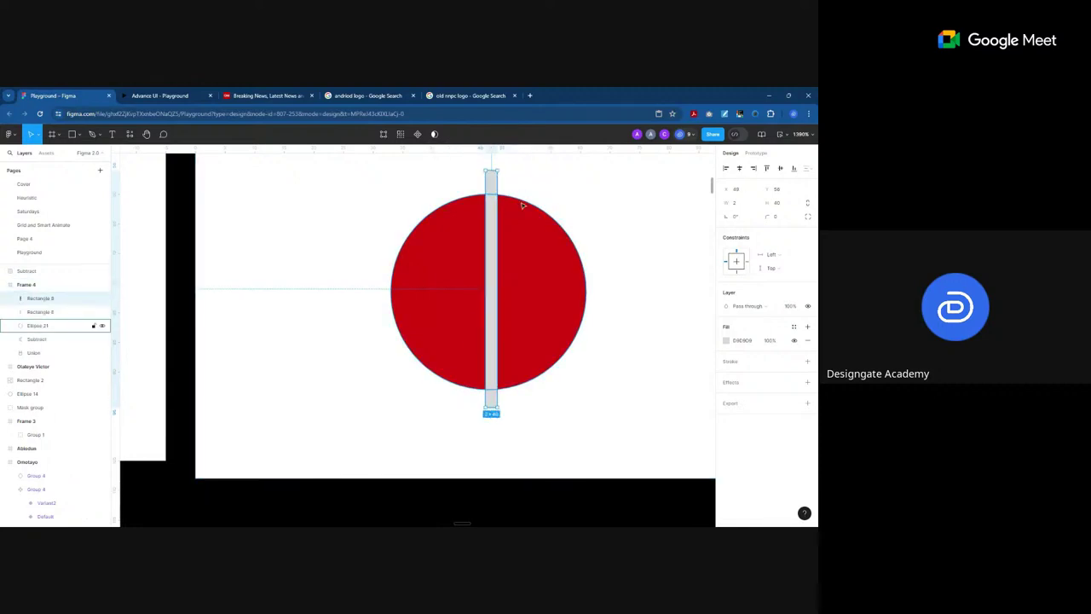
left_click_drag(500, 169, 538, 191)
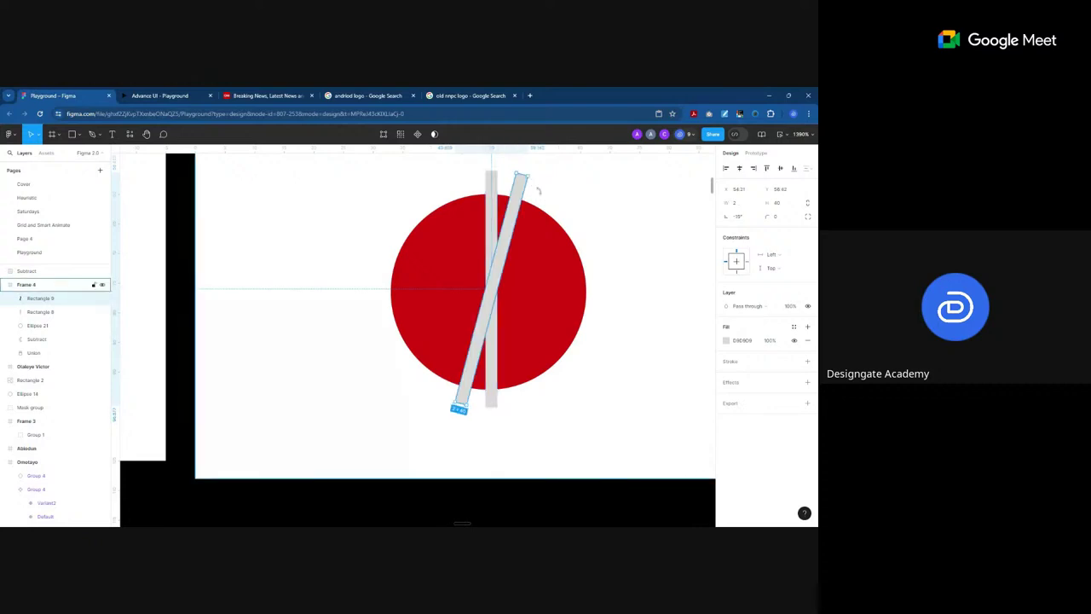
key("ctrl+d")
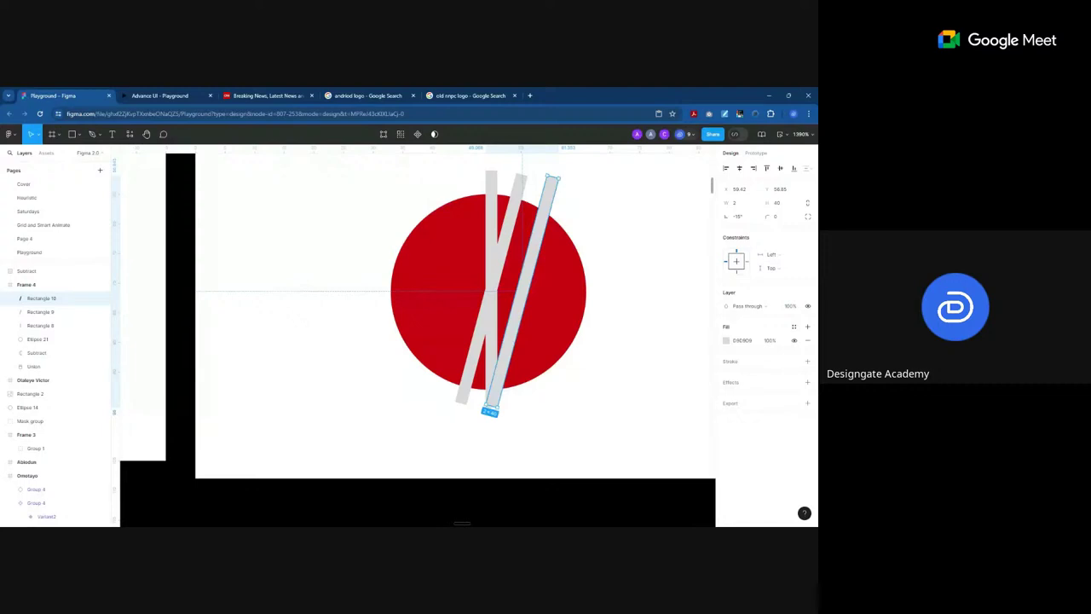
left_click_drag(554, 176, 494, 294)
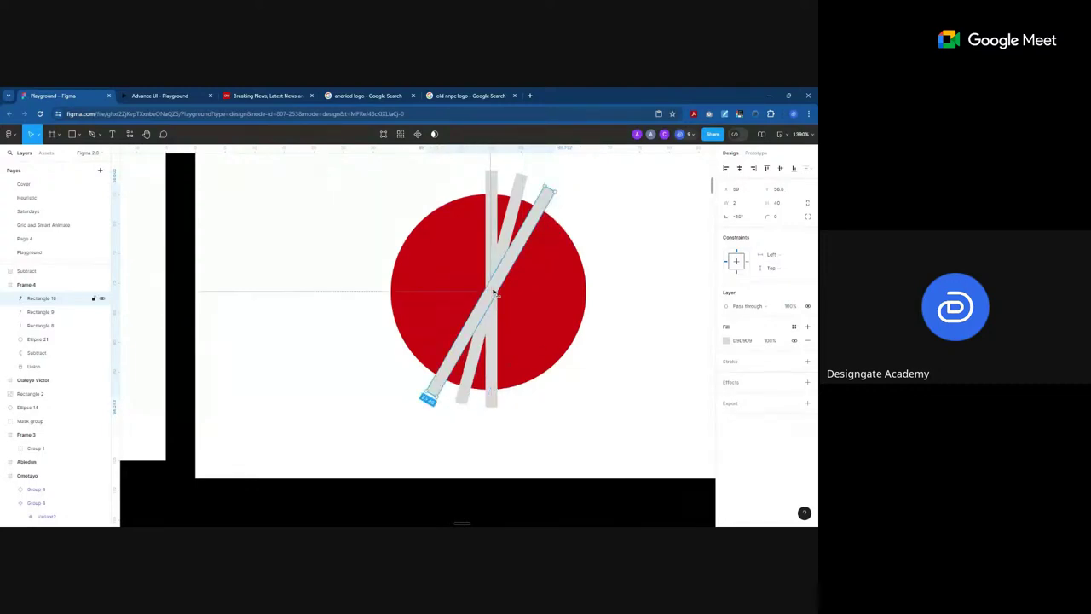
key("ctrl+d")
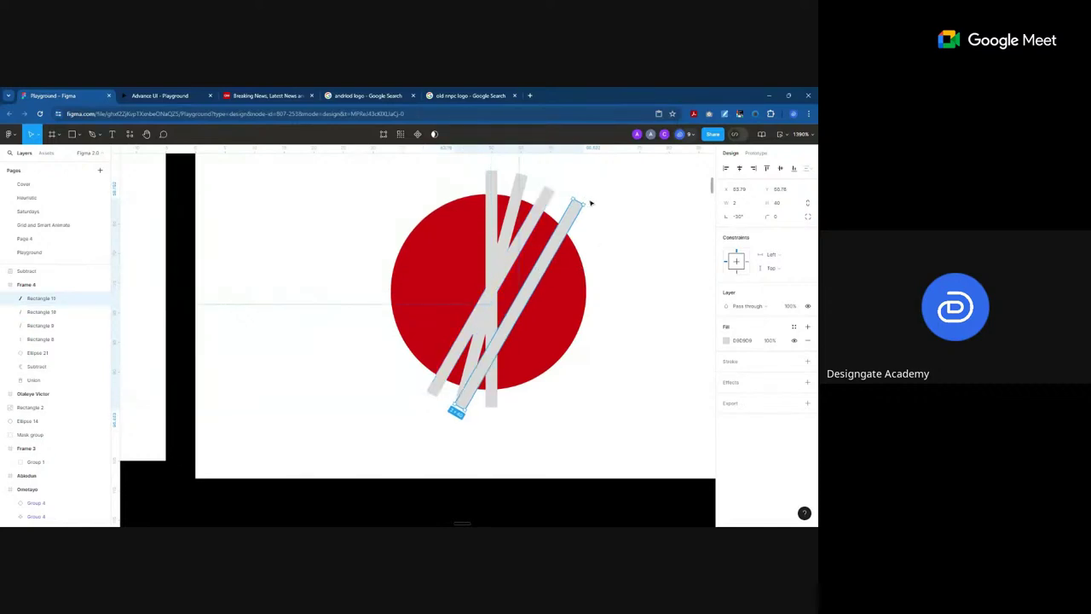
left_click_drag(589, 203, 607, 225)
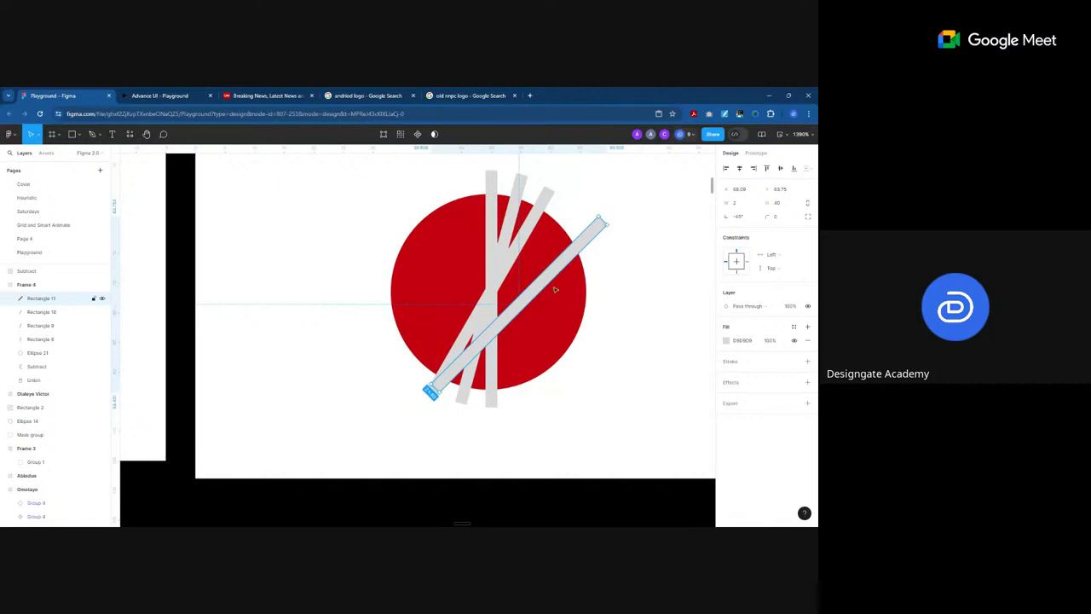
left_click_drag(512, 304, 522, 265)
left_click_drag(580, 203, 601, 220)
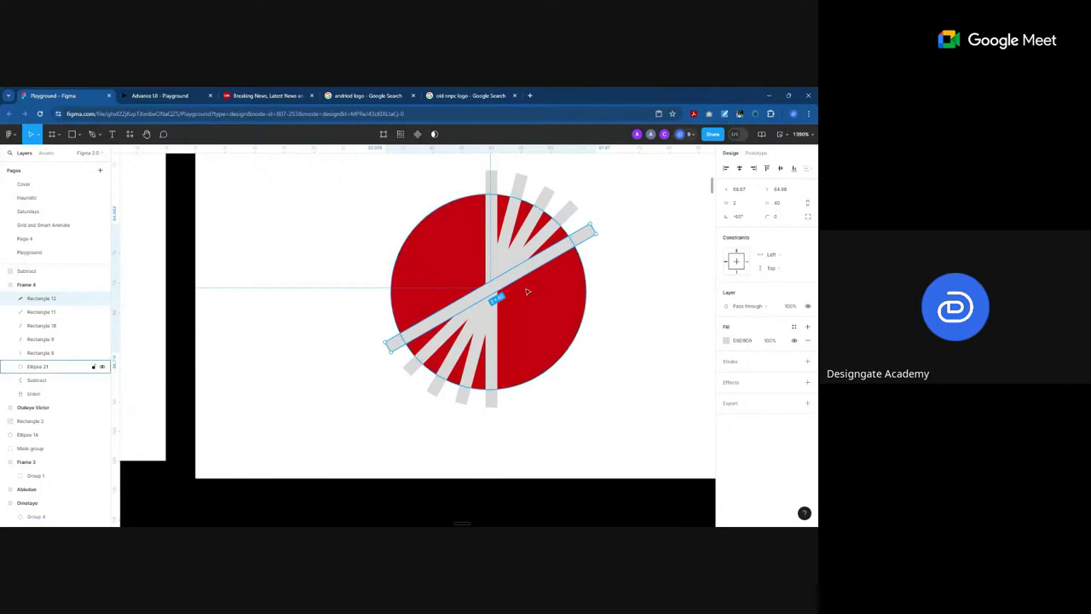
left_click(485, 187)
left_click(514, 181, "shift")
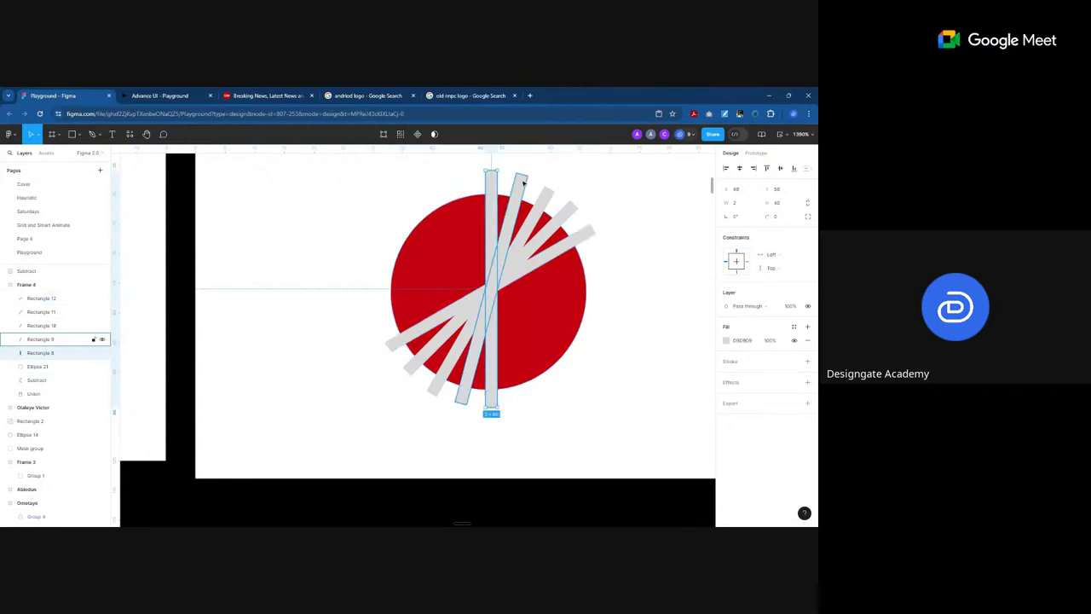
left_click(548, 194, "shift")
Step: Duplicate all five bars and rotate the copies 90° to extend the starburst
left_click(565, 212, "shift")
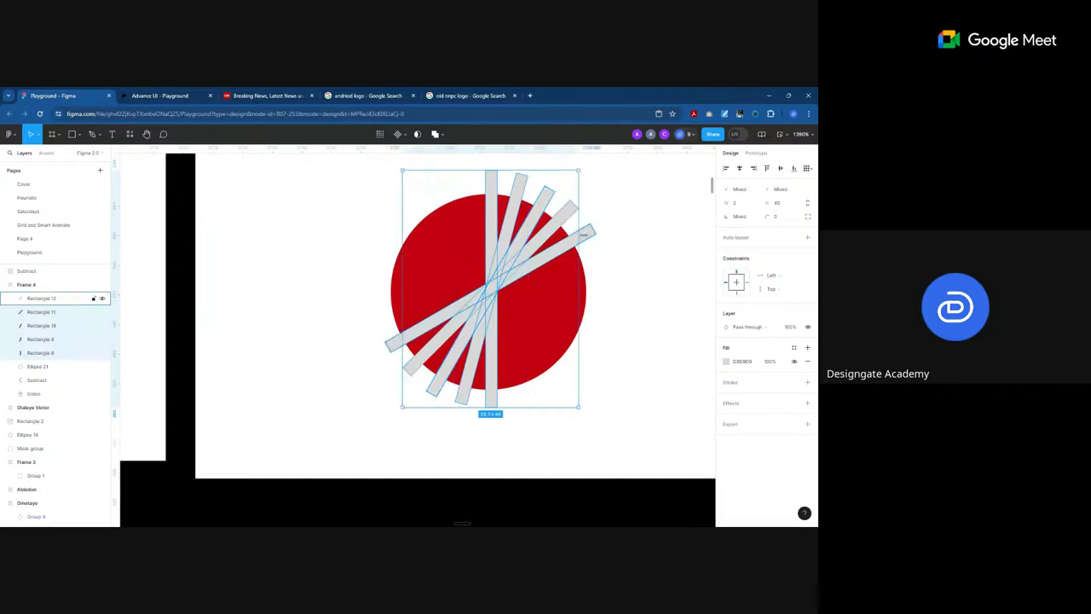
left_click(585, 237, "shift")
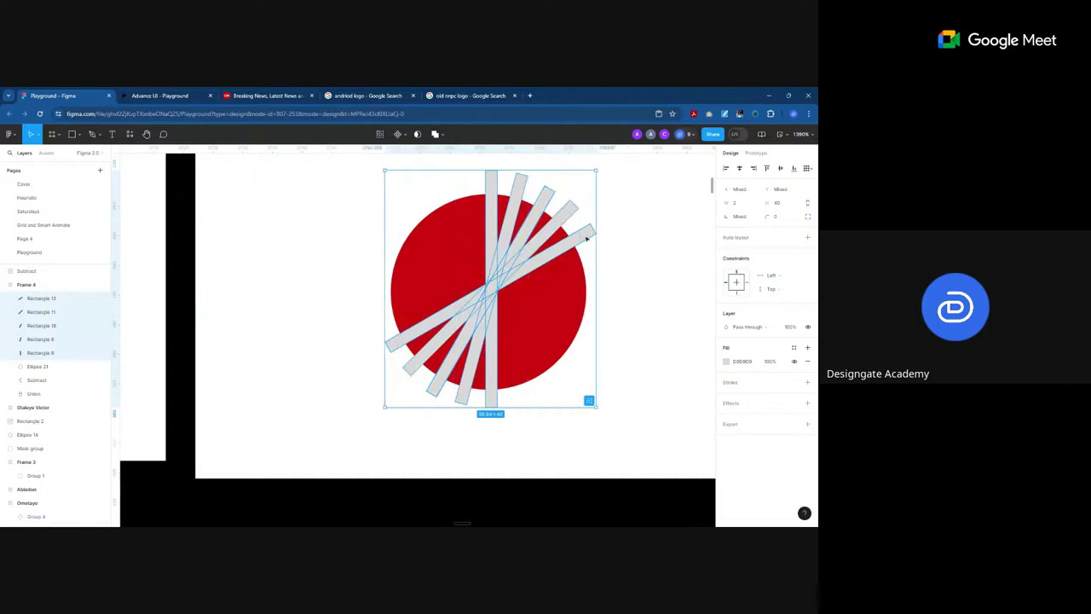
key("ctrl+d")
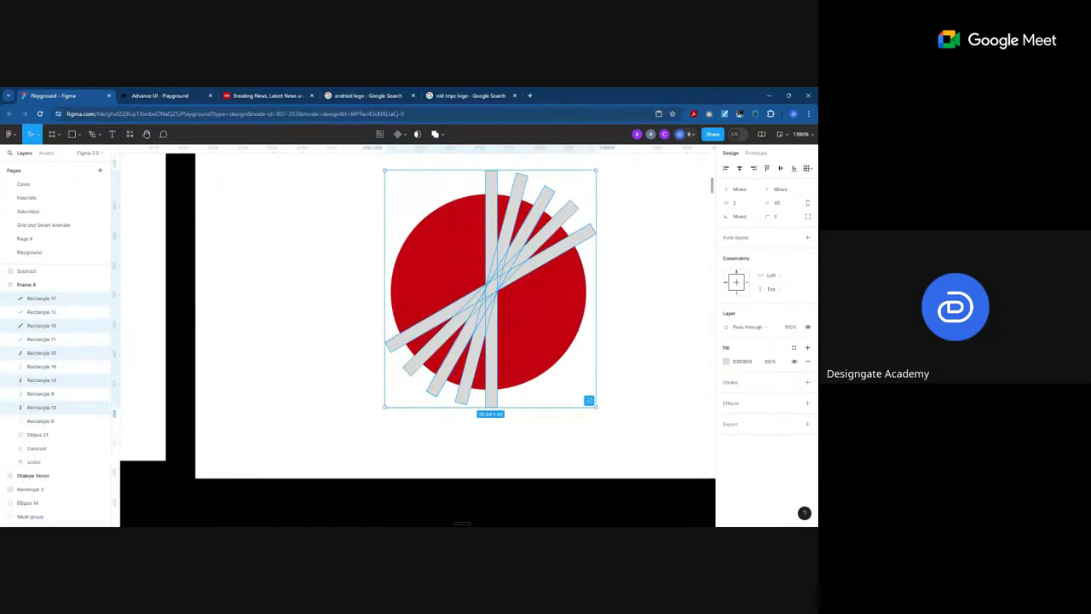
left_click_drag(602, 165, 621, 368)
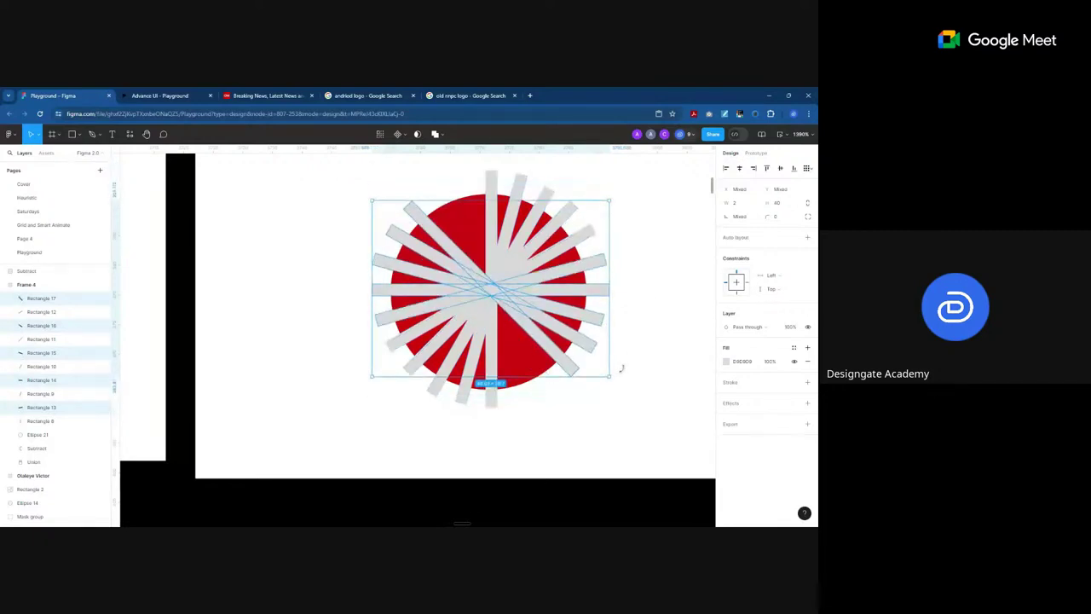
key("ctrl+d")
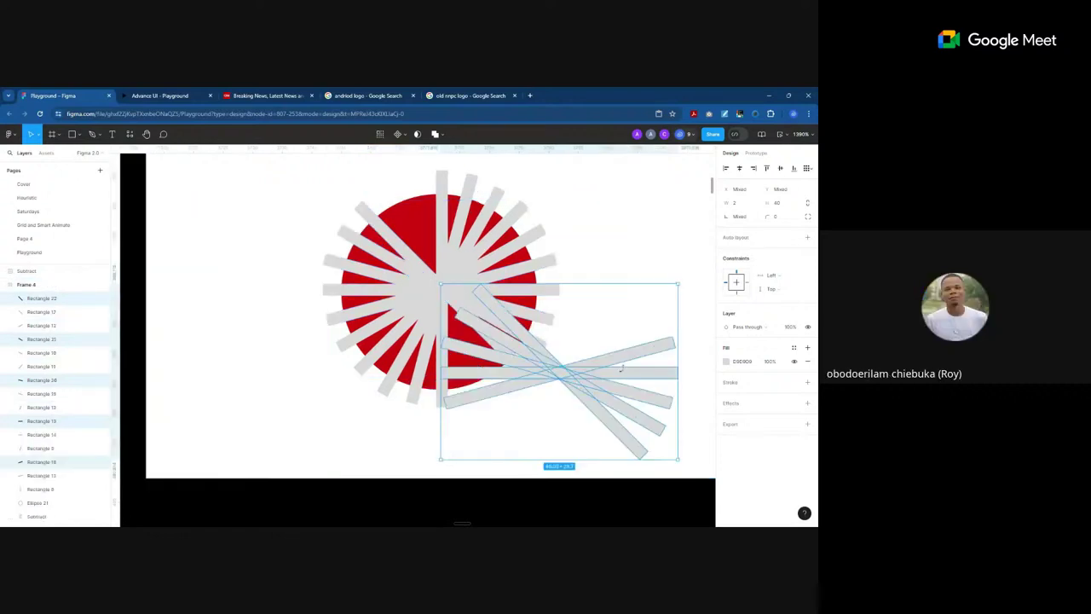
key("ctrl+z")
Step: Duplicate three more bars and rotate them to fill the remaining starburst gaps
left_click(626, 372)
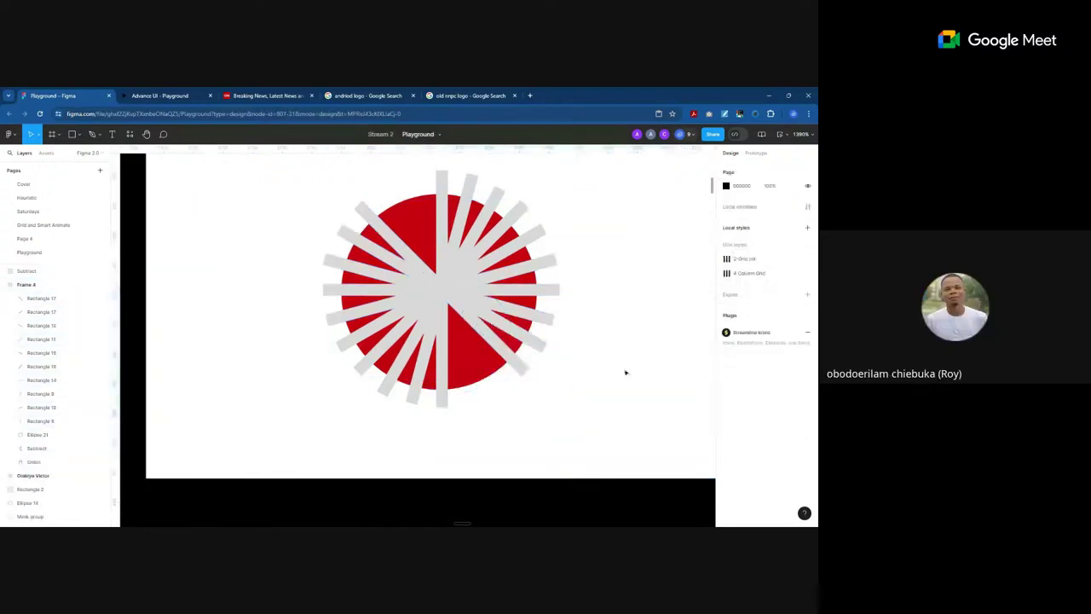
left_click(439, 194)
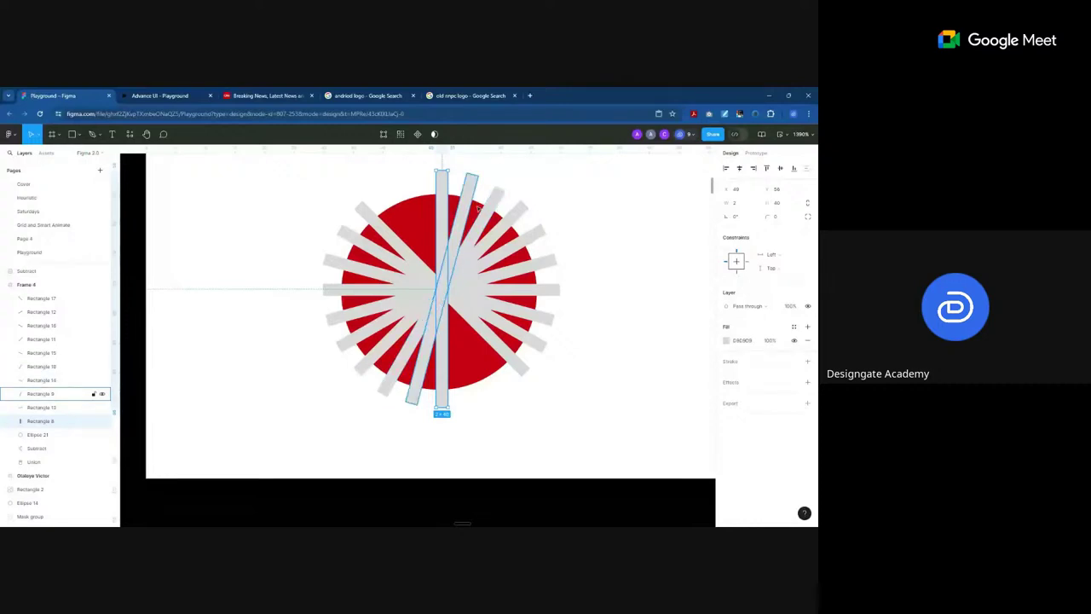
left_click(512, 352)
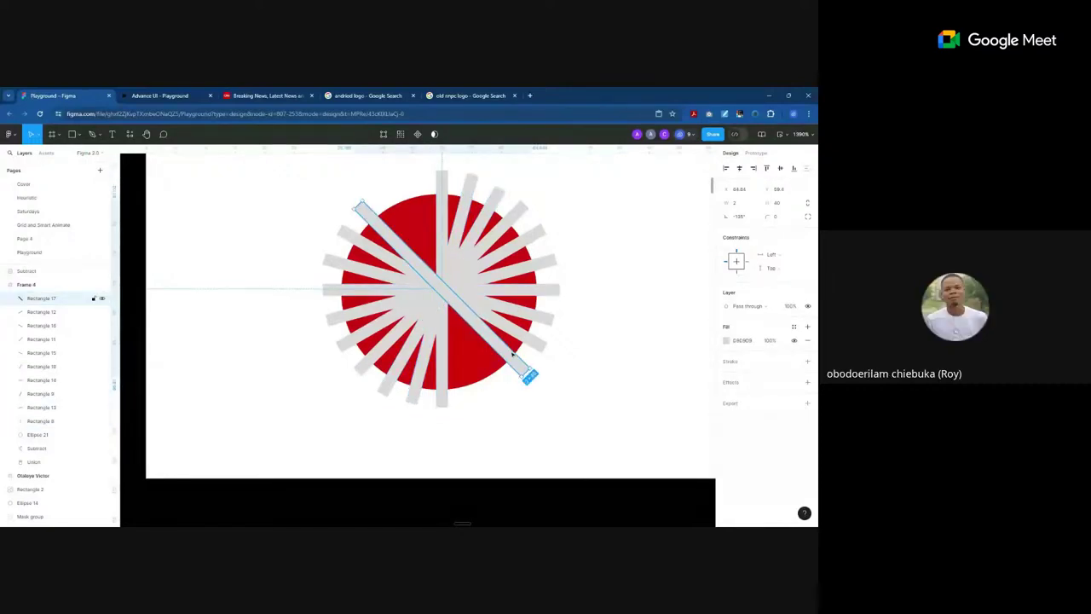
left_click(550, 317)
left_click(537, 341, "shift")
left_click(520, 367, "shift")
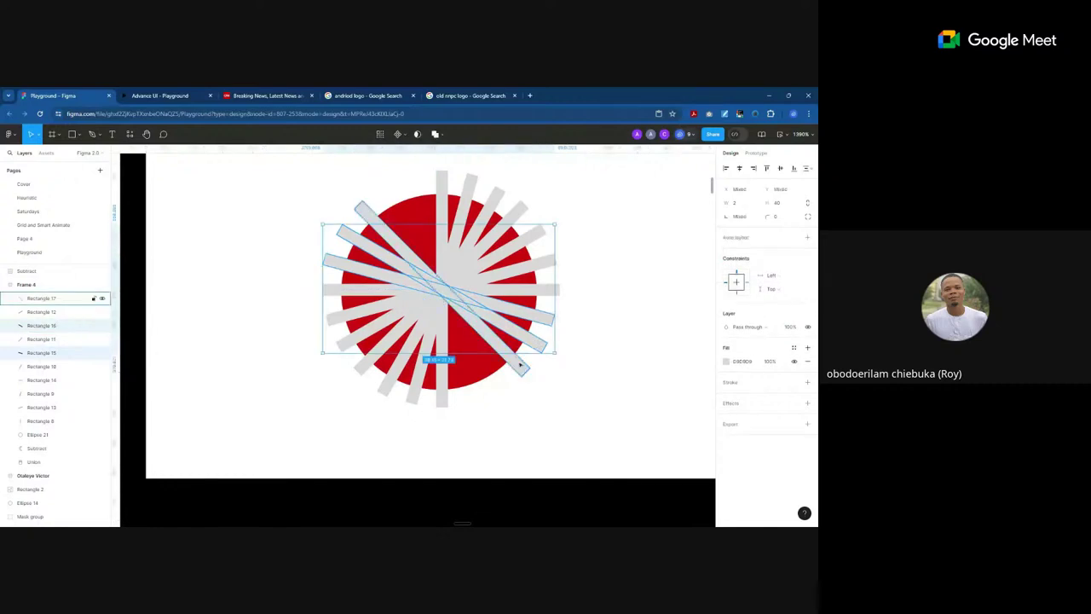
key("ctrl+d")
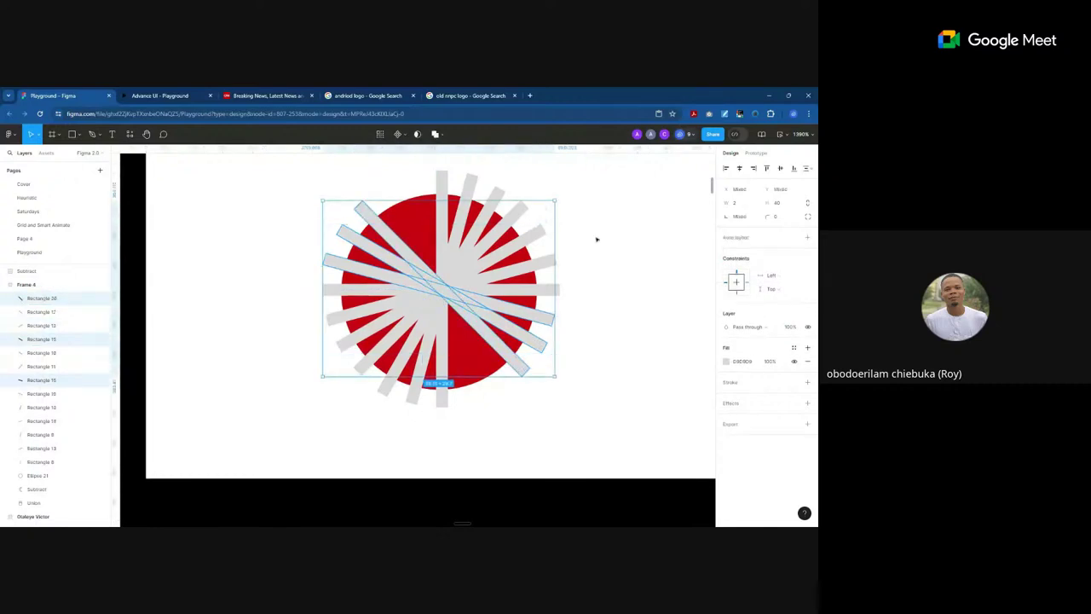
left_click_drag(558, 197, 573, 294)
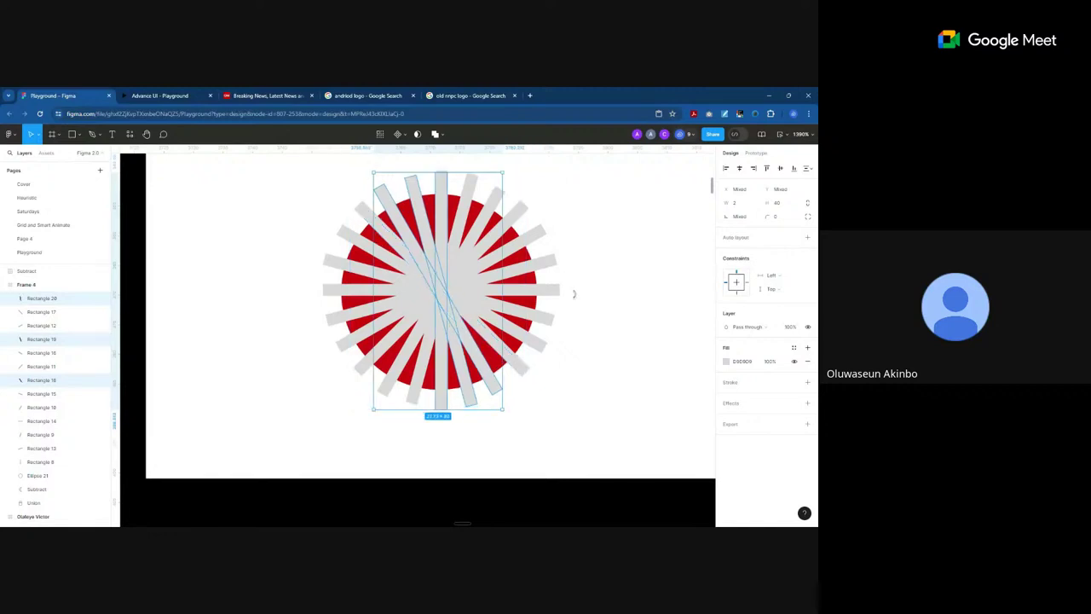
left_click(604, 280)
Step: Marquee-select all the bars and circle and union them into one gear shape
scroll(441, 294, "down", 5, "ctrl")
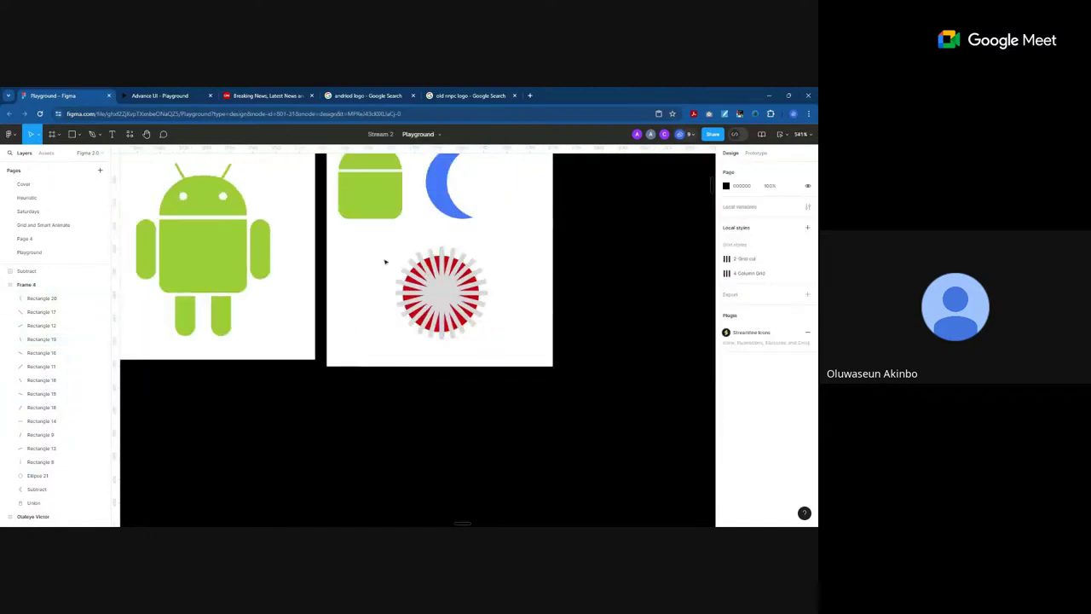
scroll(385, 262, "up", 5, "ctrl")
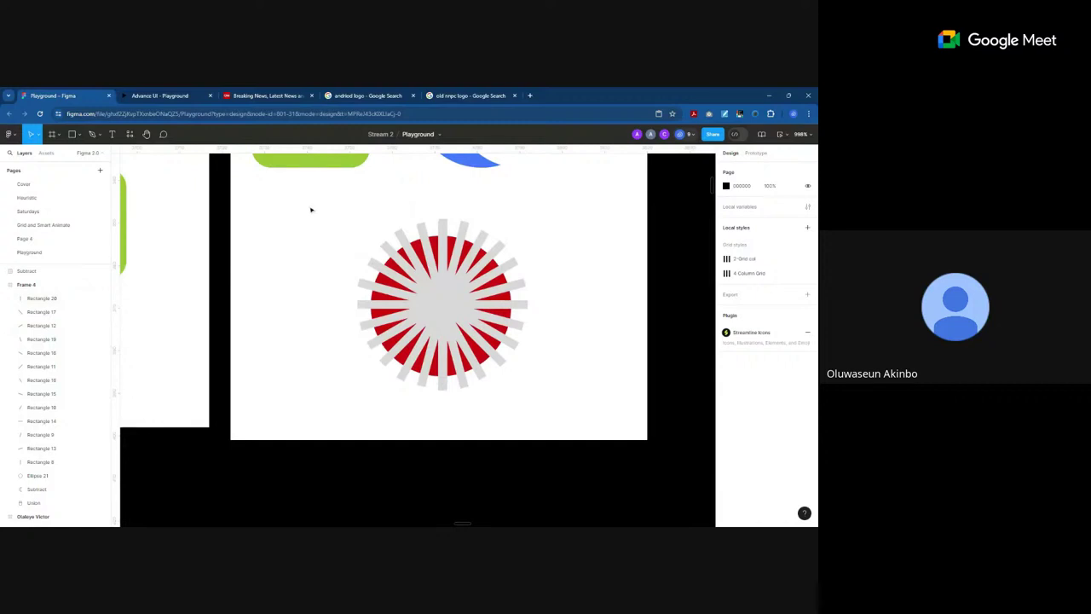
left_click_drag(311, 210, 502, 354)
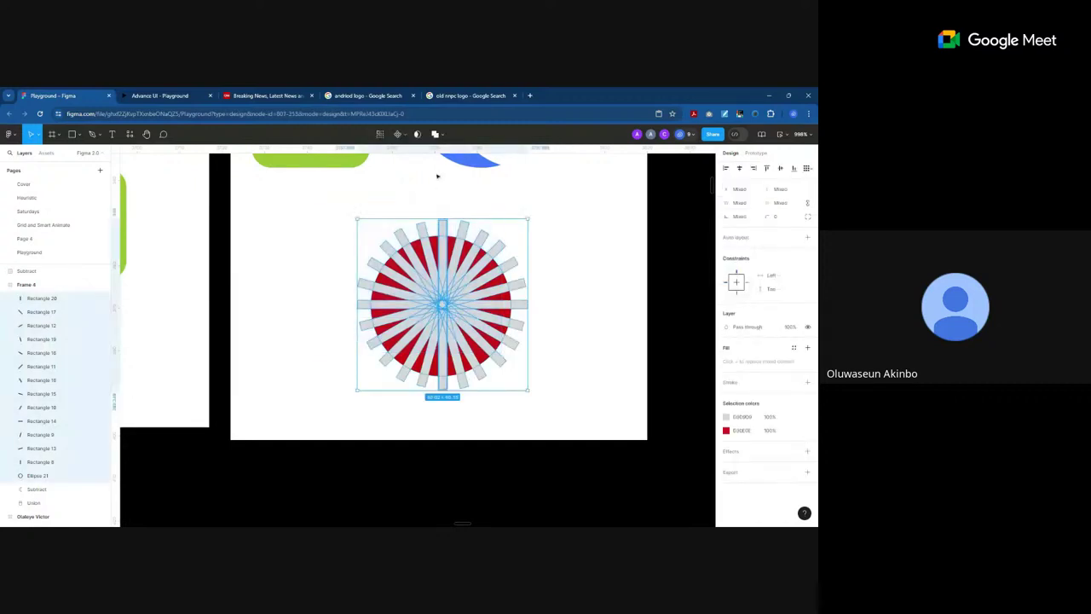
left_click(441, 136)
left_click(430, 154)
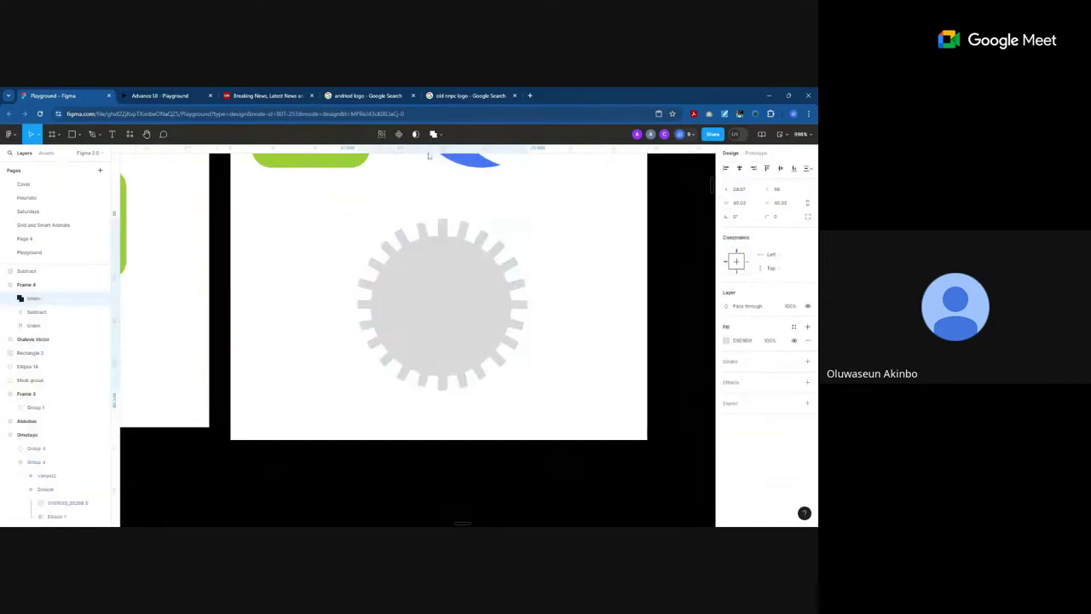
left_click(599, 306)
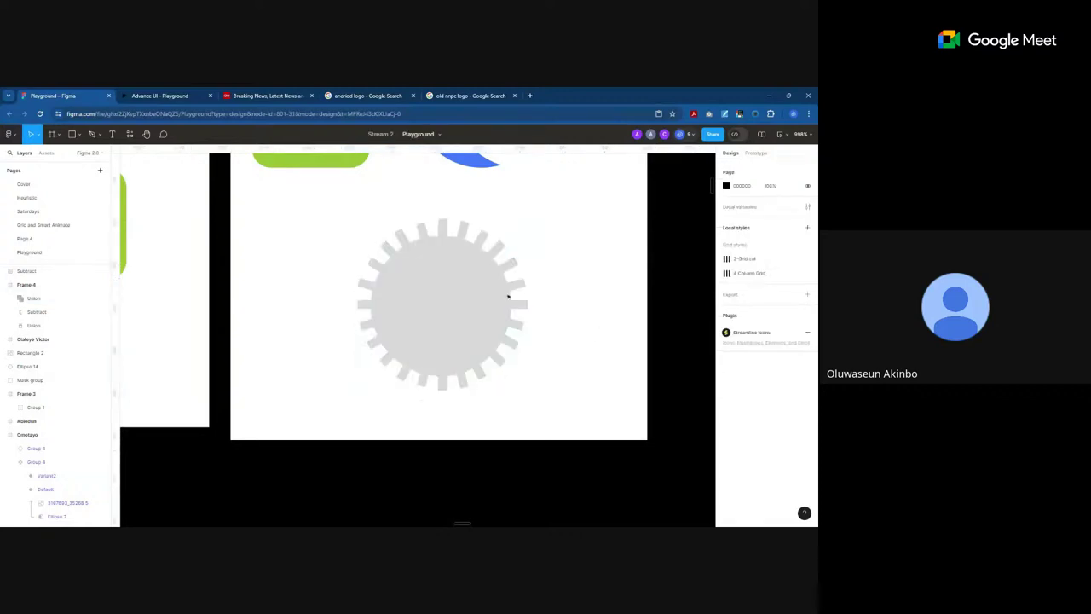
Step: Glance at the NNPC logo results, then move the gear up and to the left
left_click(471, 95)
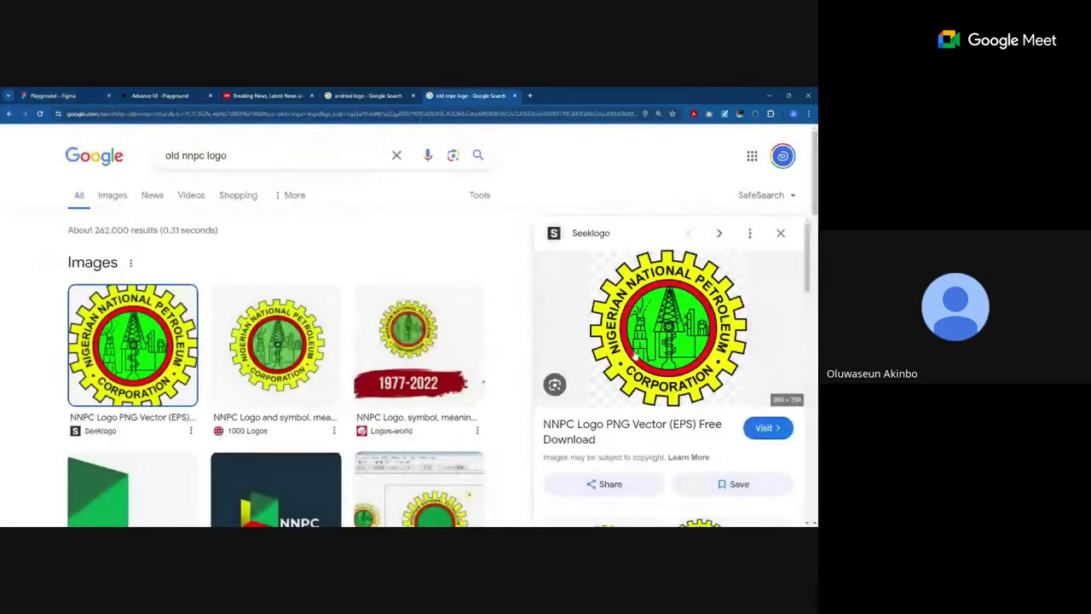
left_click(53, 96)
left_click_drag(465, 326, 386, 297)
scroll(410, 318, "down", 2)
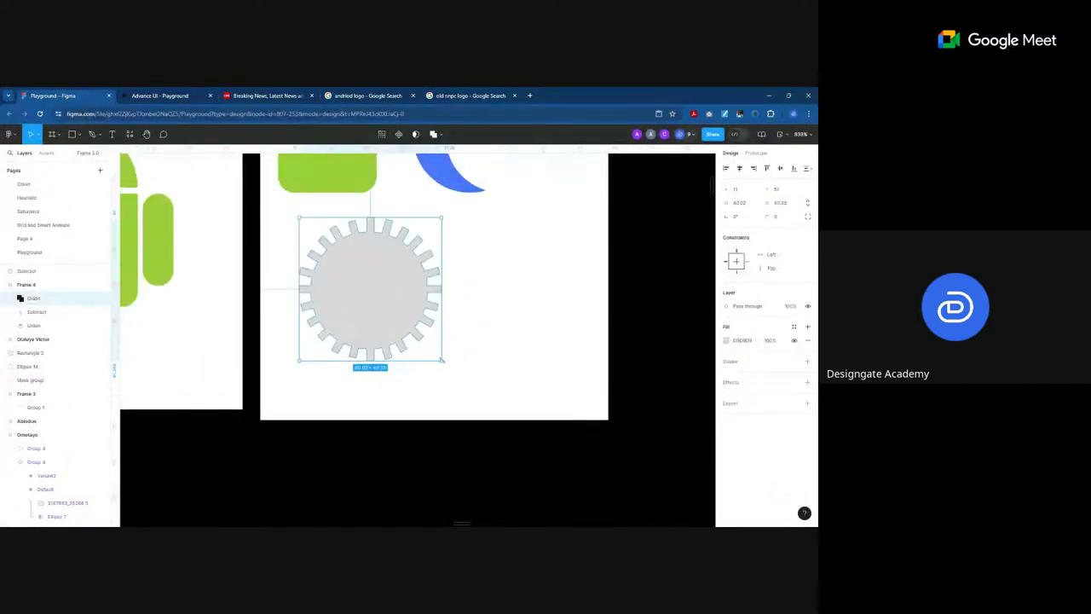
Step: Shrink the gear to about 25×25 and add two overlapping grey squares beside it
left_click_drag(441, 360, 389, 307)
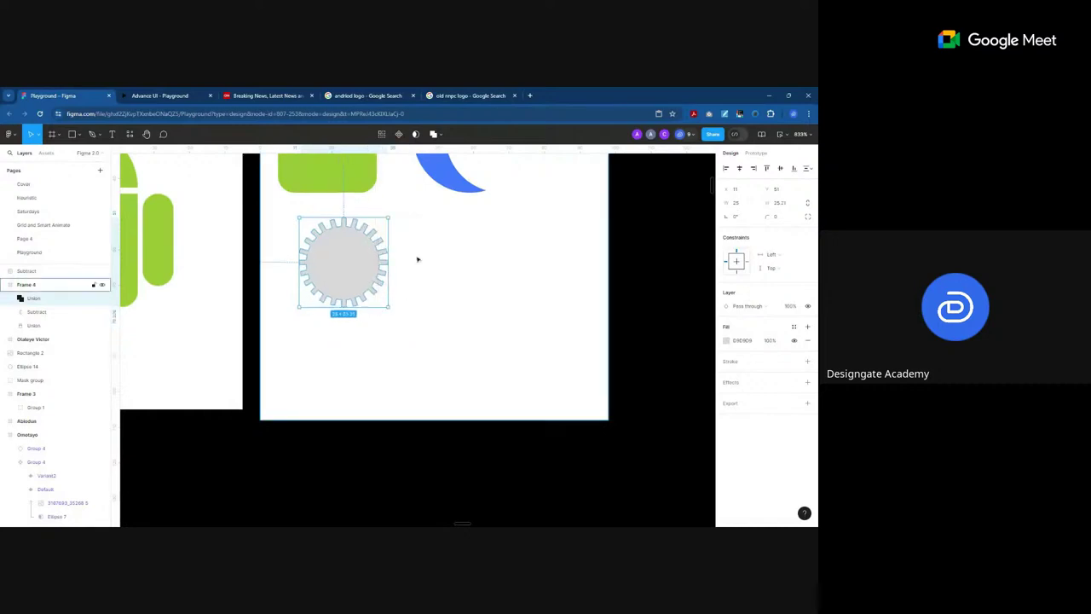
left_click(424, 281)
scroll(414, 250, "down", 2)
scroll(431, 282, "up", 5)
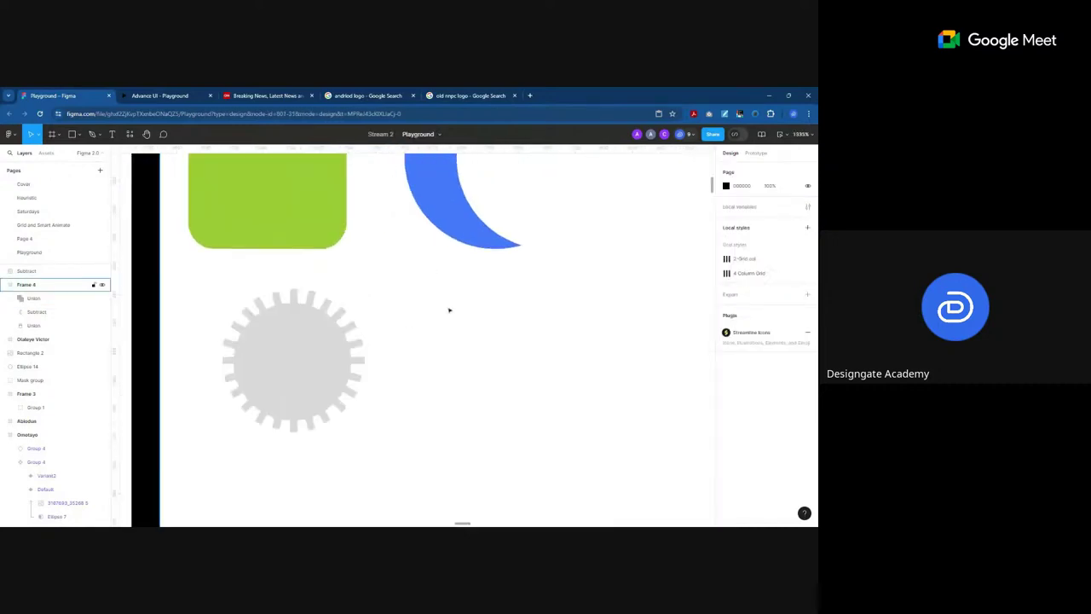
key("r")
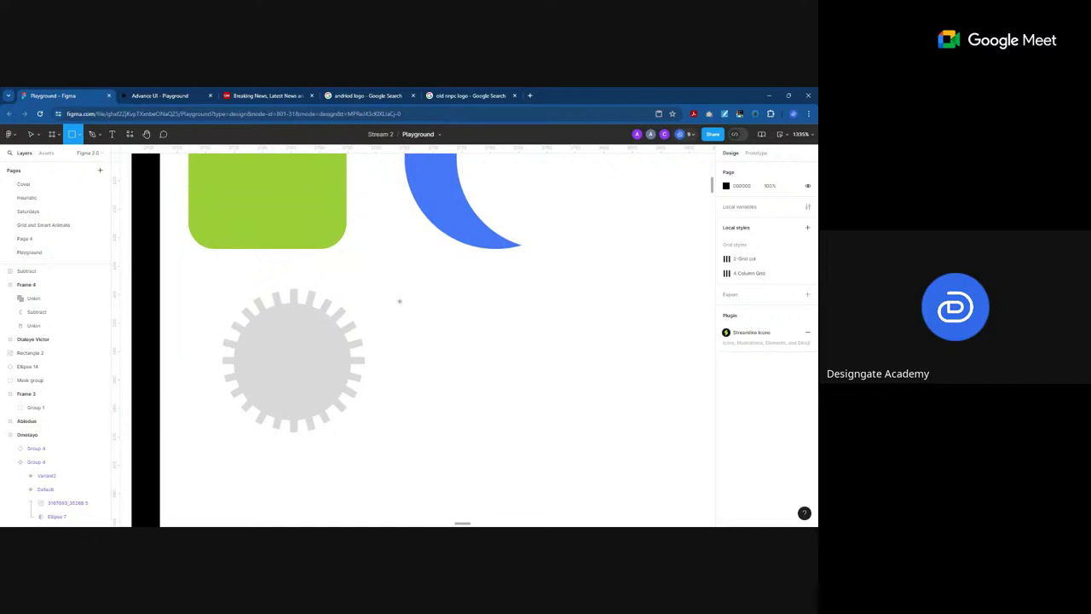
left_click_drag(421, 294, 507, 379)
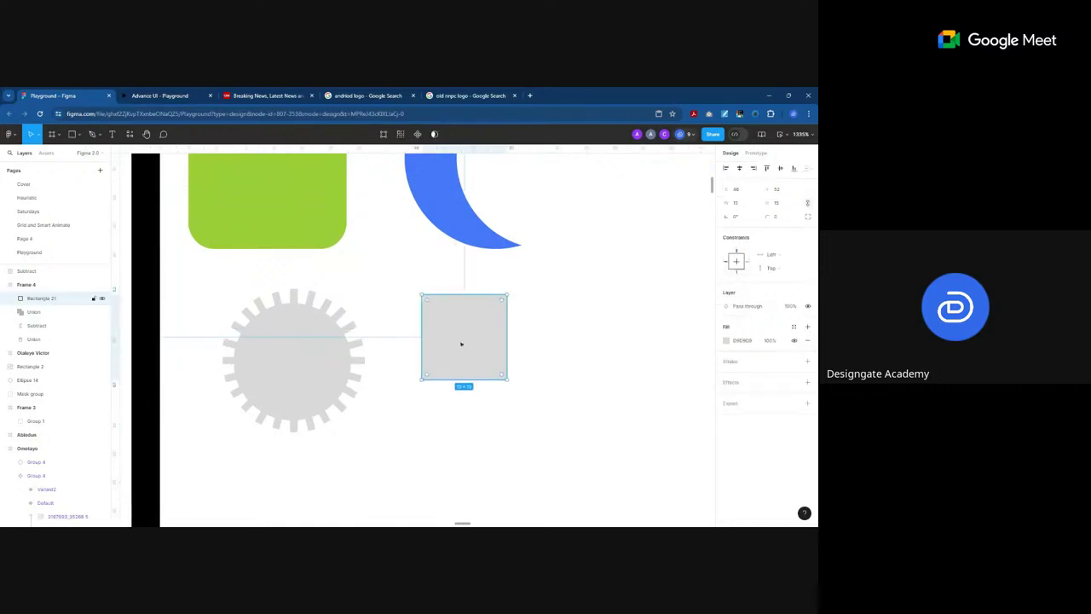
left_click_drag(461, 344, 501, 383)
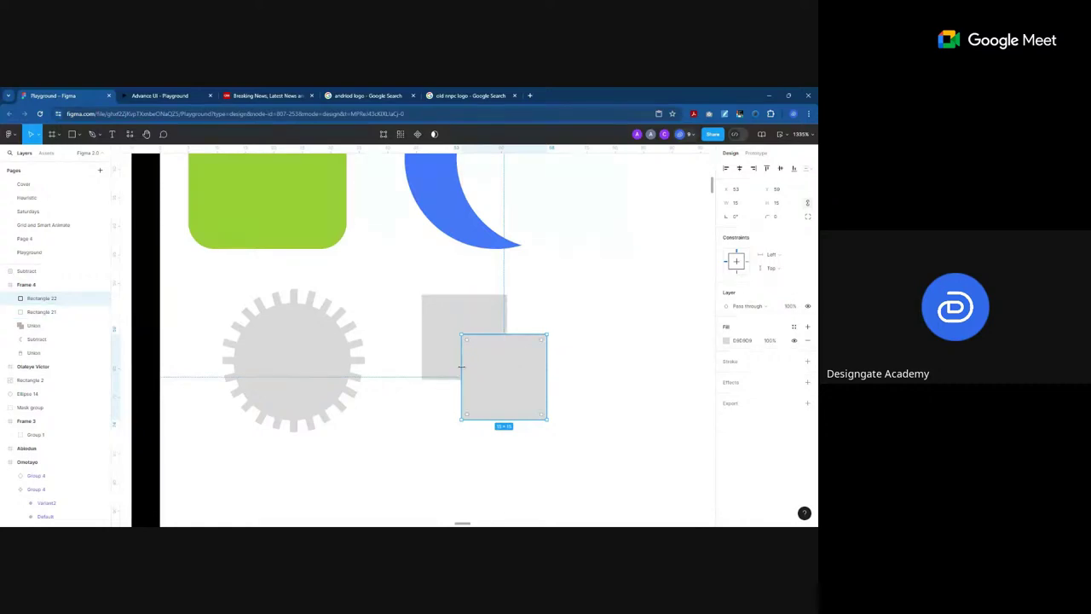
Step: Nudge the gear down-right and give it a corner radius of 24
left_click(292, 341)
left_click_drag(292, 340, 311, 328)
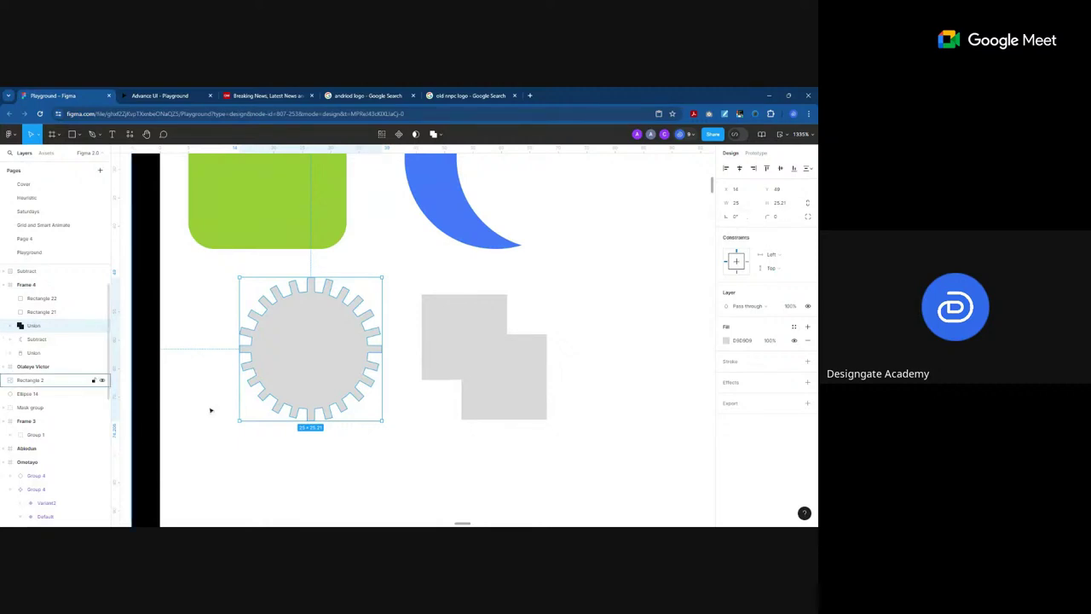
left_click(782, 218)
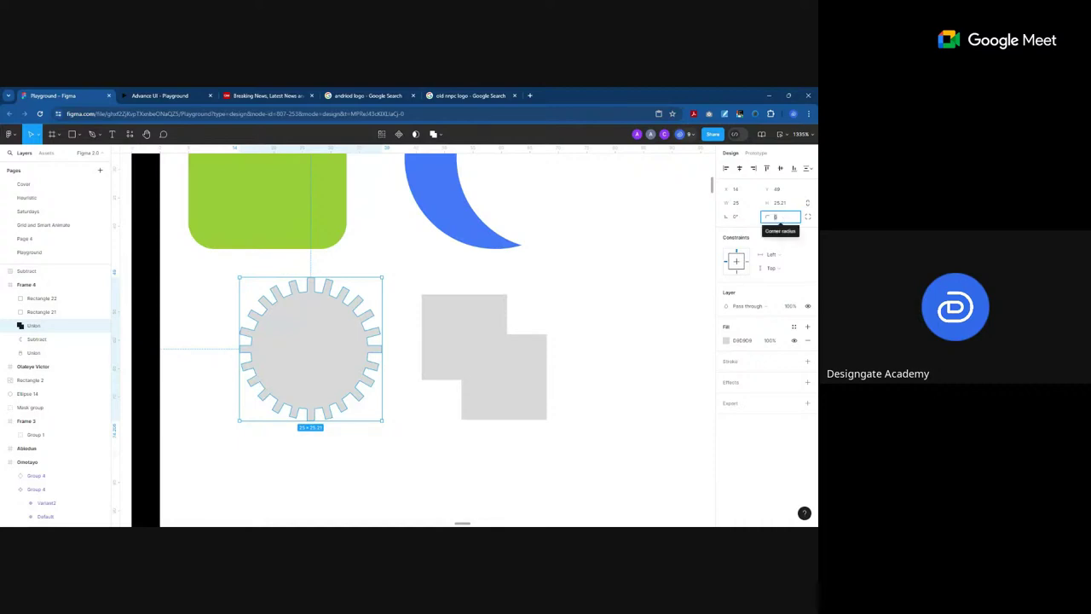
type("24")
key("Return")
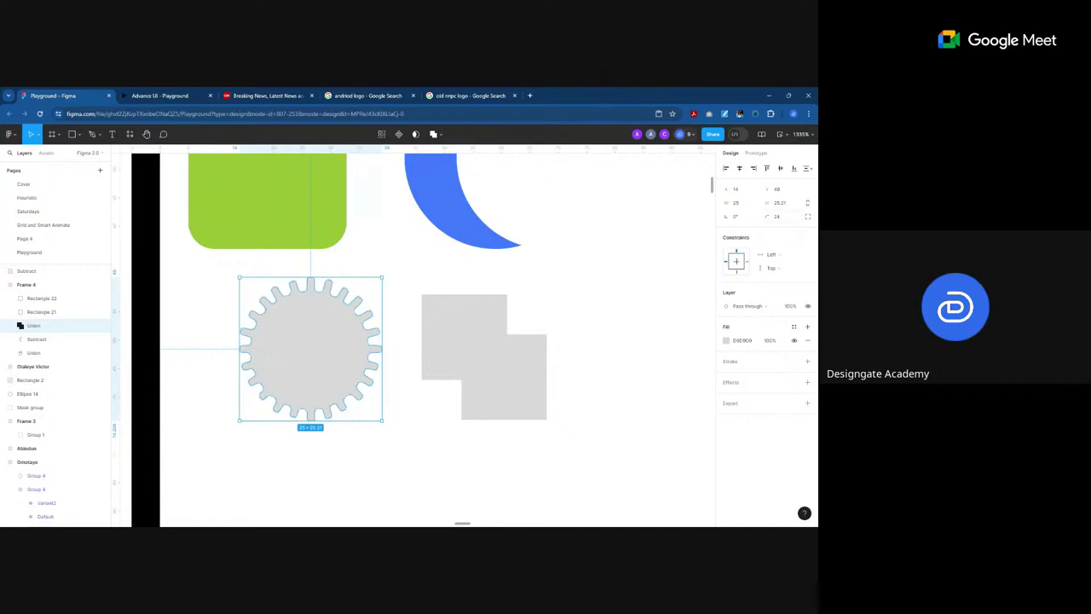
left_click(194, 308)
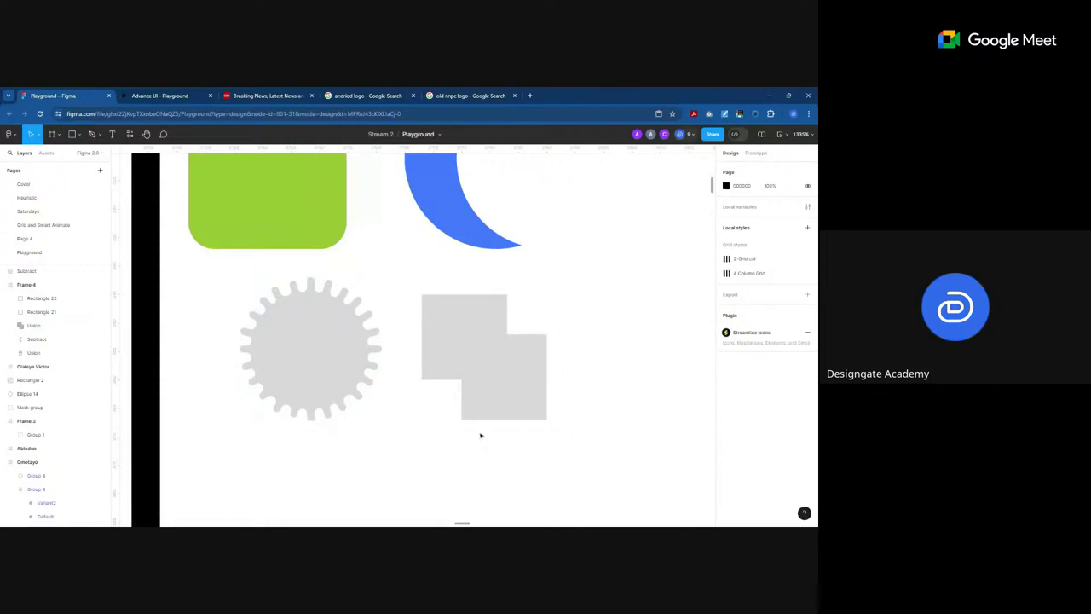
Step: Fill the lower-right square red
left_click(499, 397)
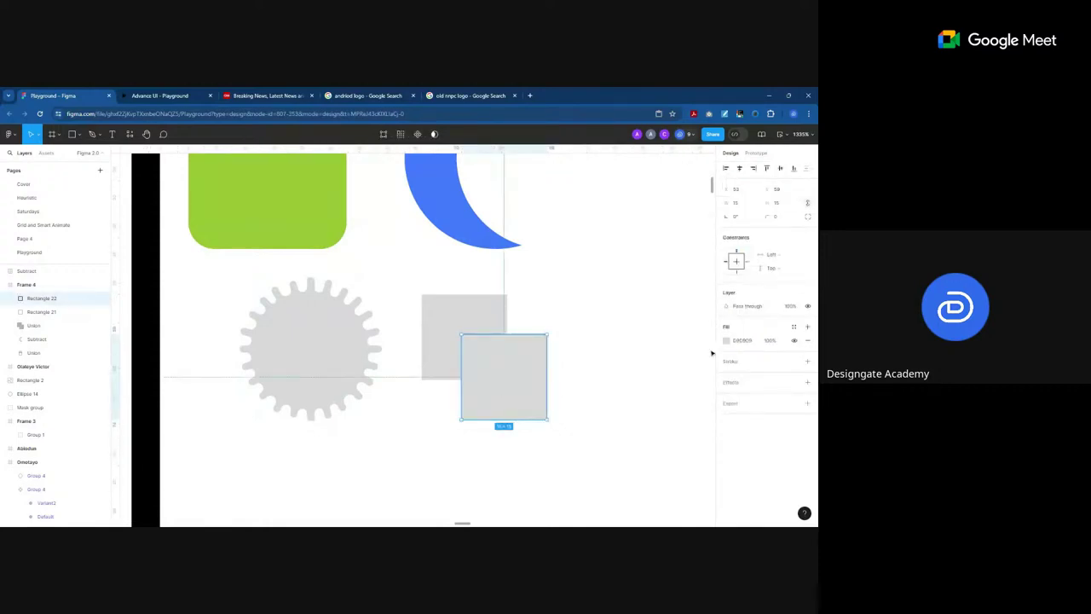
left_click(725, 340)
left_click(687, 370)
left_click(502, 360)
Step: Combine both squares with Exclude after trying and undoing Intersect
left_click(473, 298)
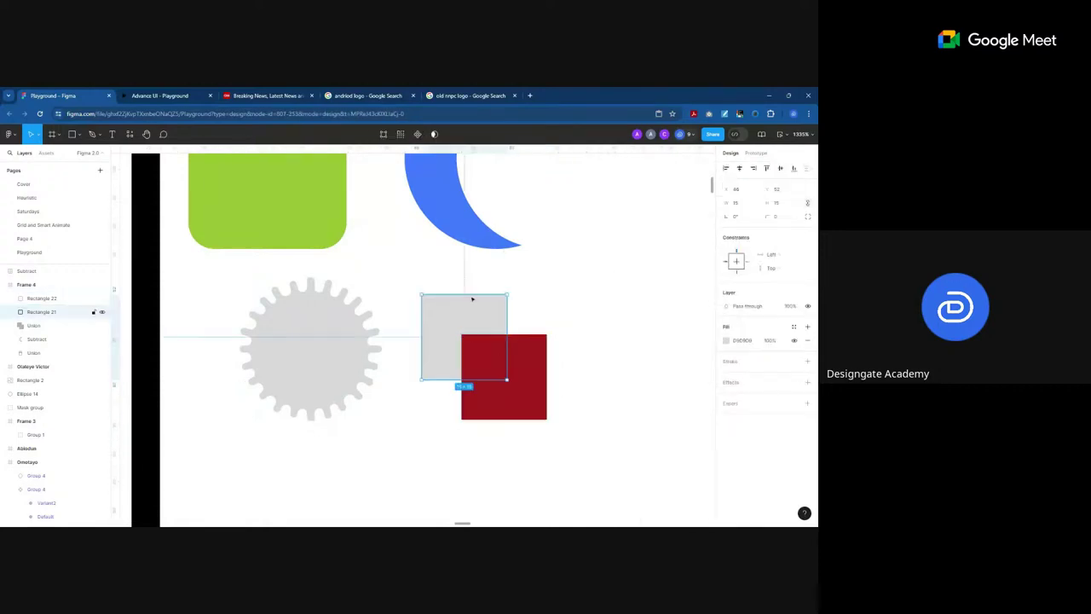
left_click(507, 353, "shift")
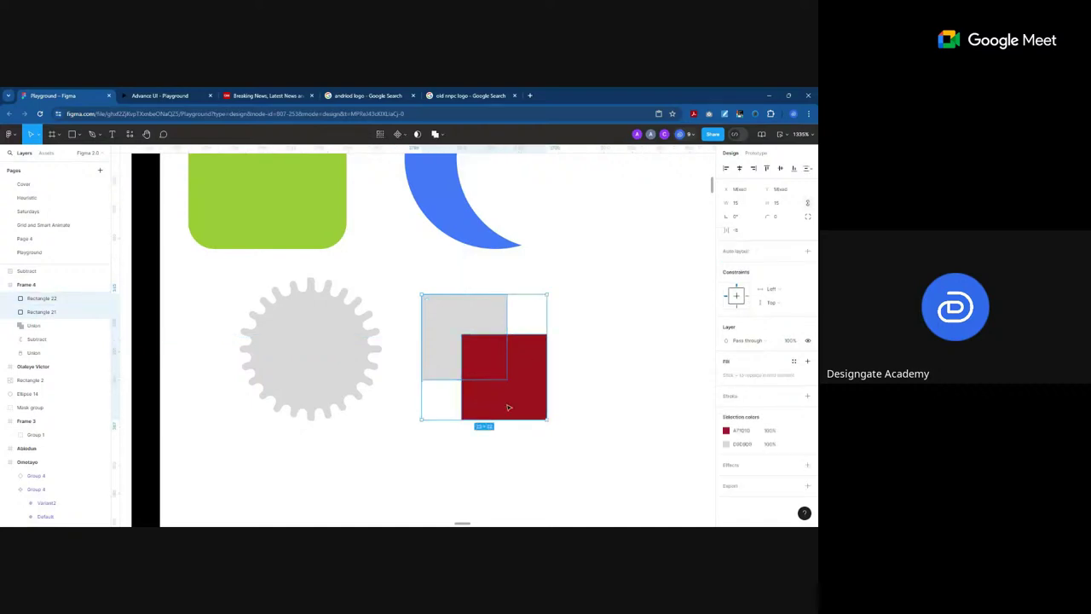
left_click(442, 136)
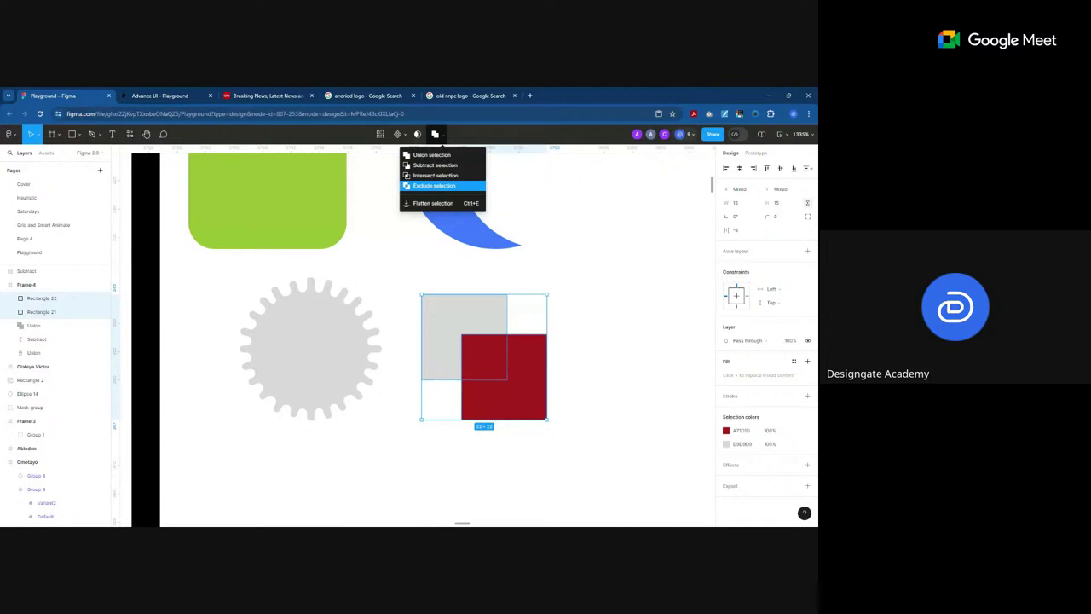
left_click(435, 175)
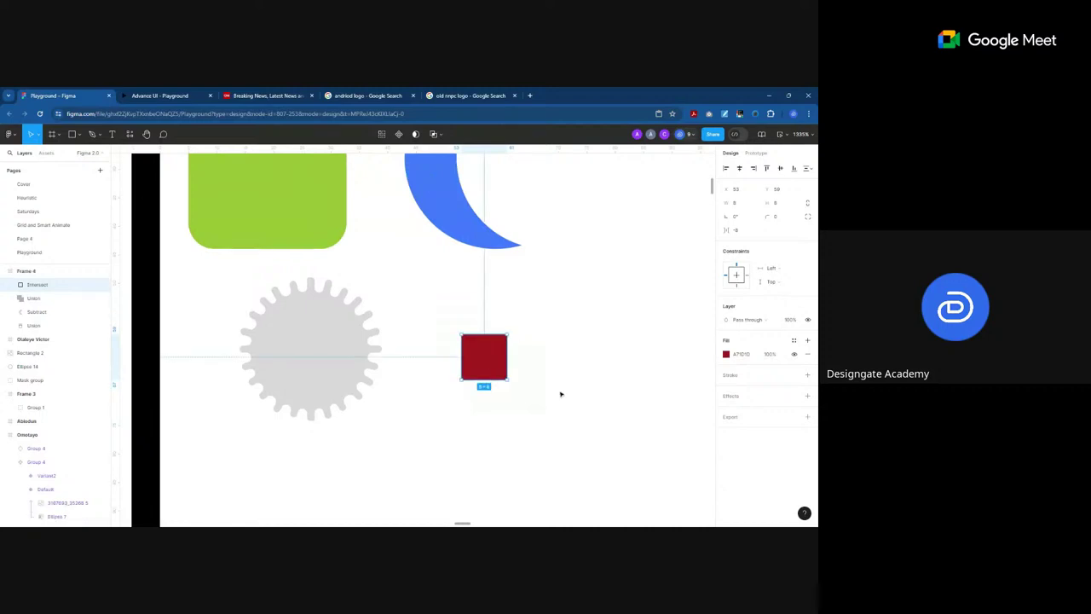
key("ctrl+z")
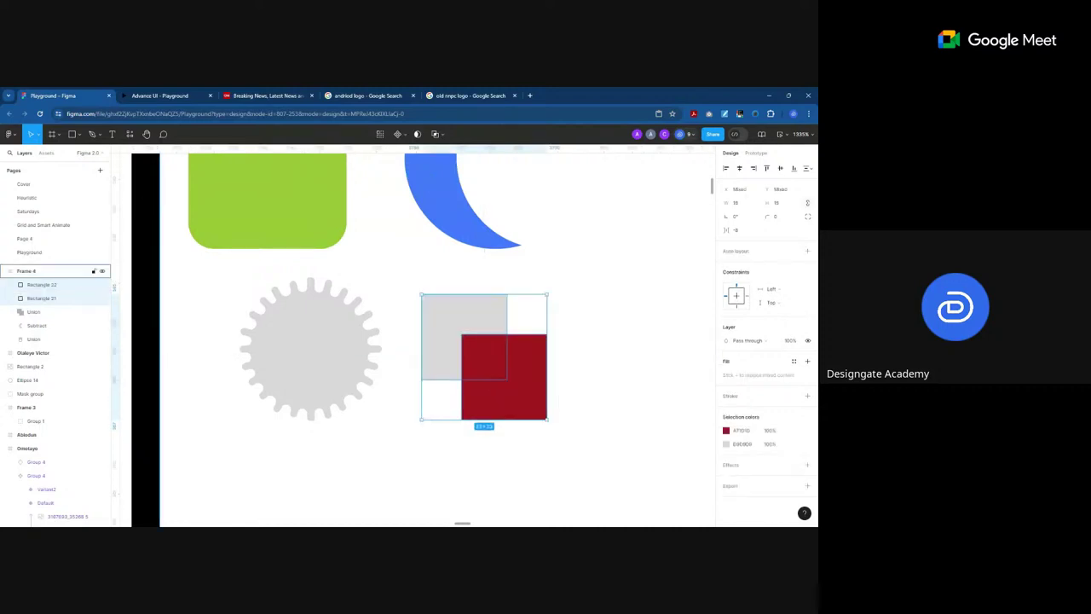
left_click(436, 134)
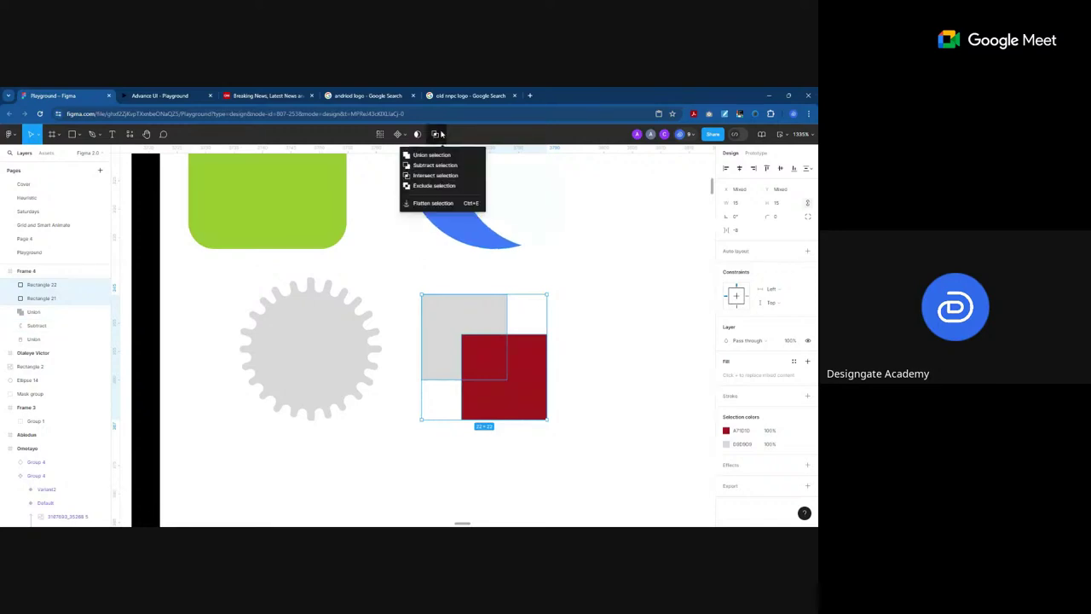
left_click(429, 188)
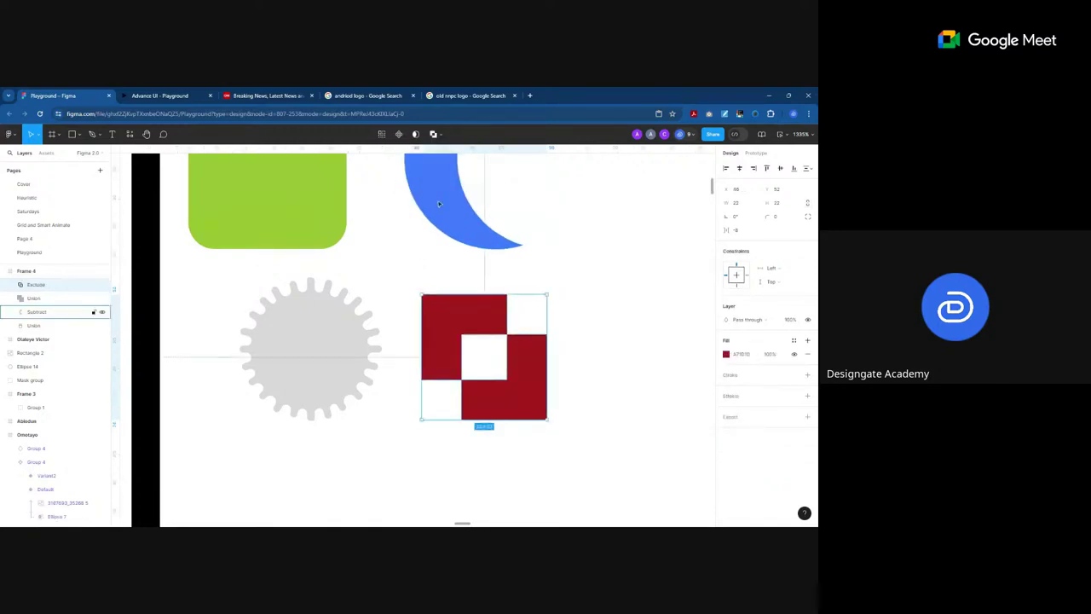
Step: Reposition the red checkered shape and return to the NNPC logo search results
left_click_drag(533, 382, 511, 353)
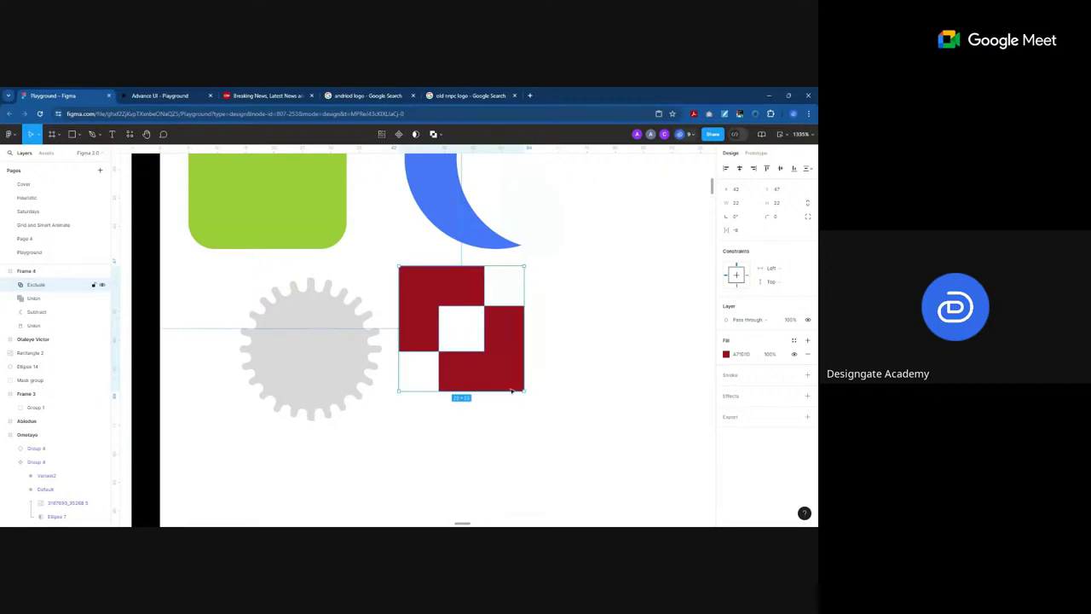
scroll(481, 393, "down", 5)
scroll(482, 393, "up", 3)
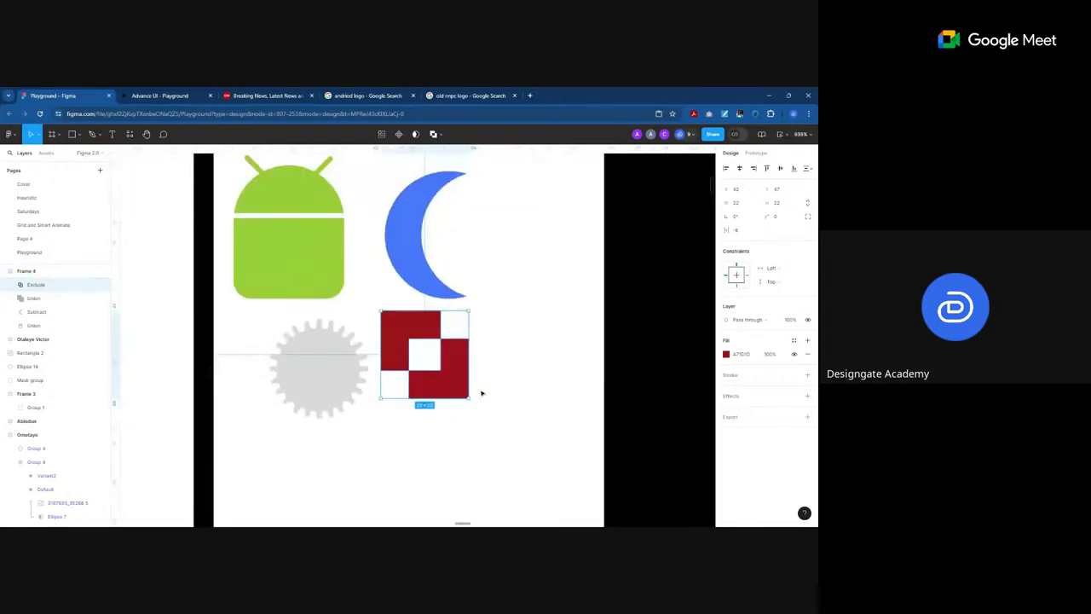
left_click(511, 373)
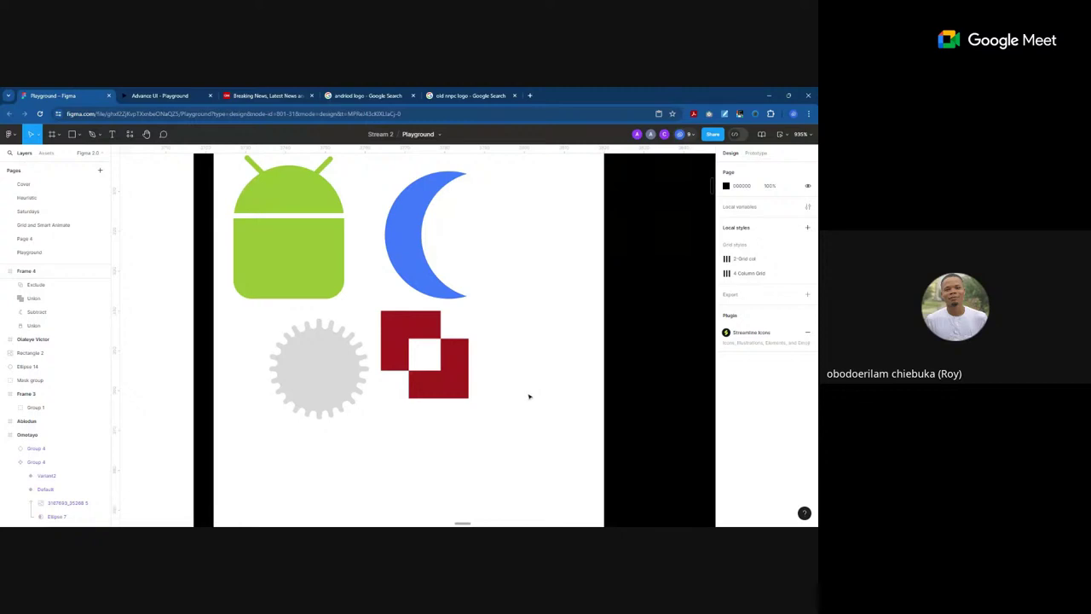
left_click_drag(450, 360, 463, 365)
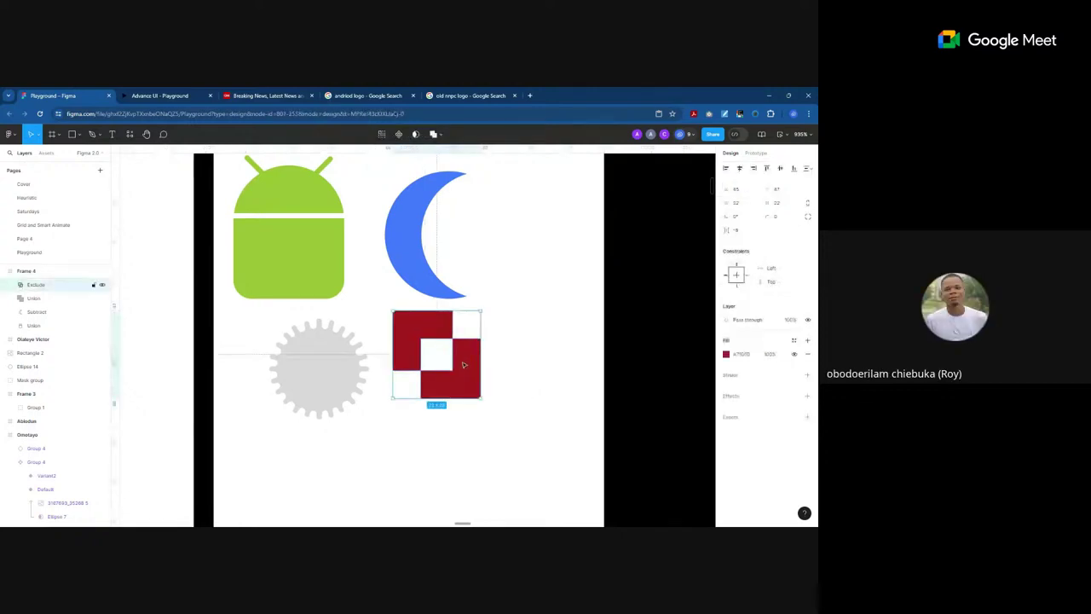
left_click(515, 376)
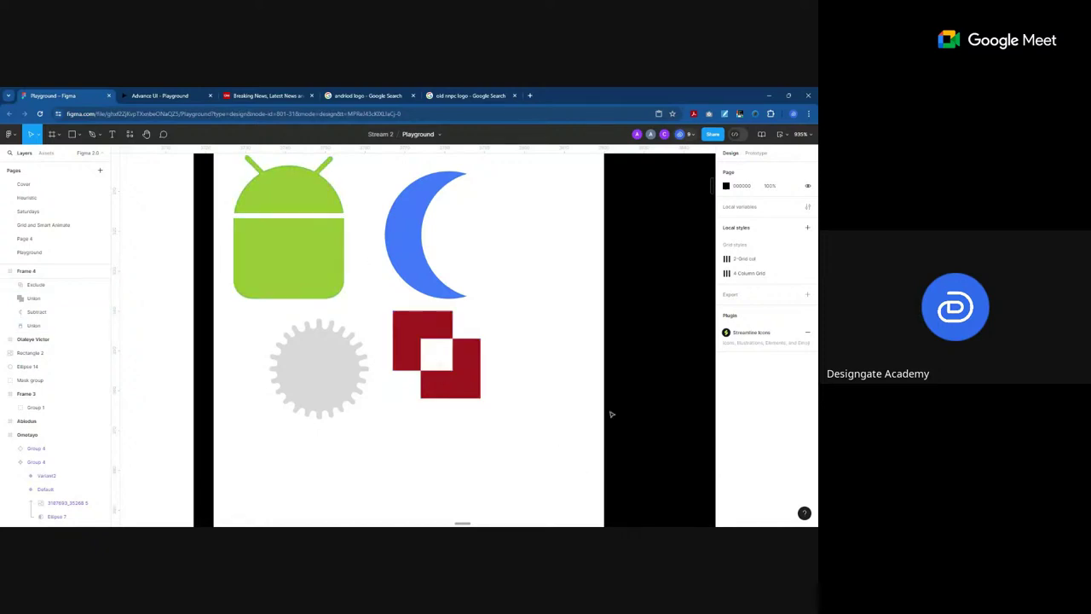
left_click(473, 95)
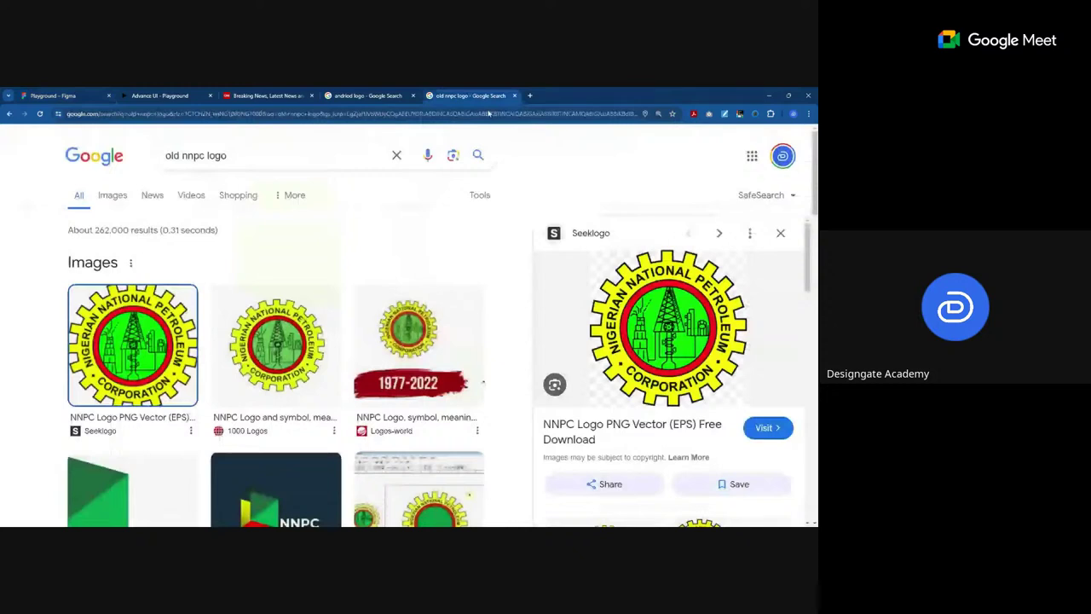
Step: Search Google for 'leaf' after first trying 'leave', then return to the Figma board
left_click_drag(226, 155, 161, 155)
type("lea")
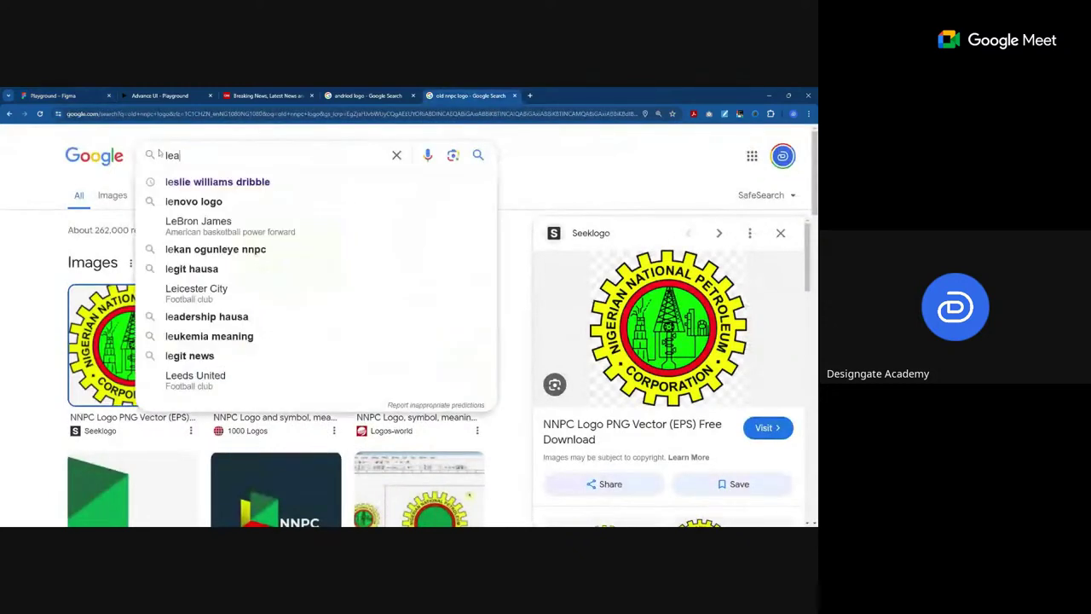
type("ve")
key("Return")
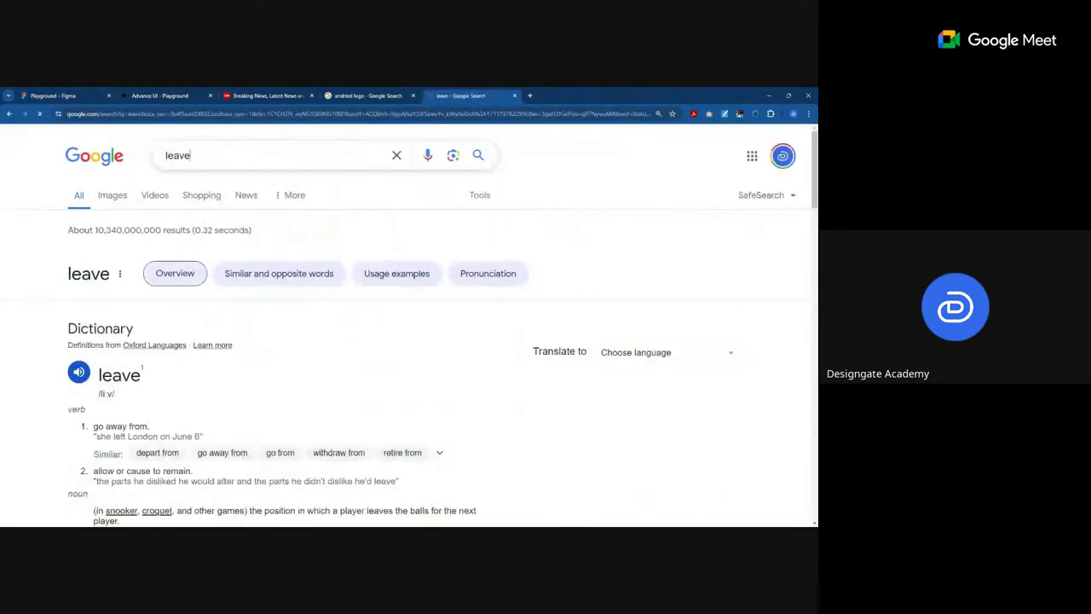
double_click(180, 156)
type("leaf")
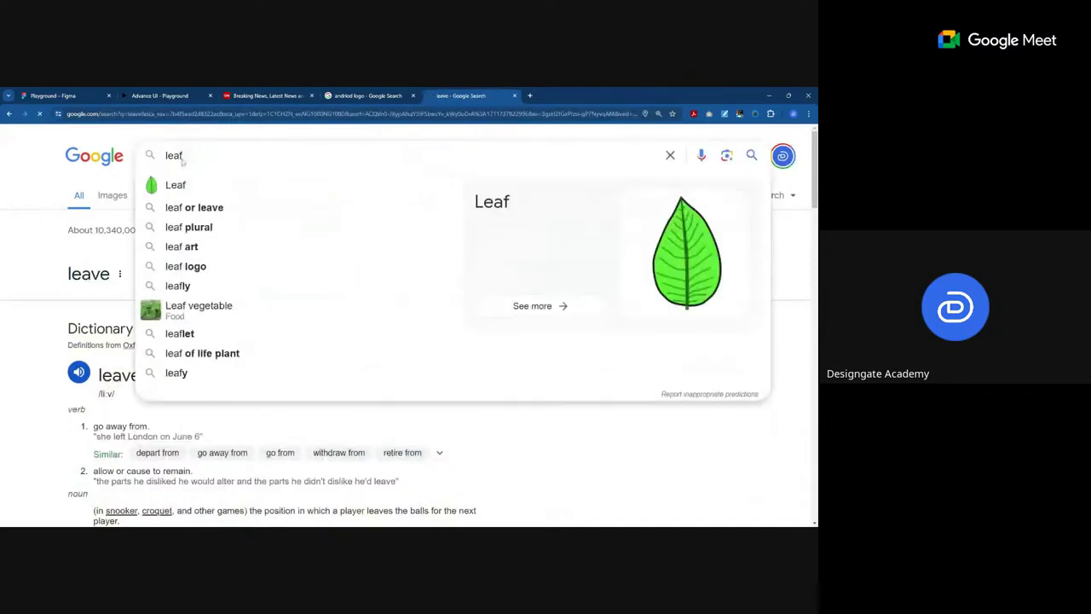
key("Return")
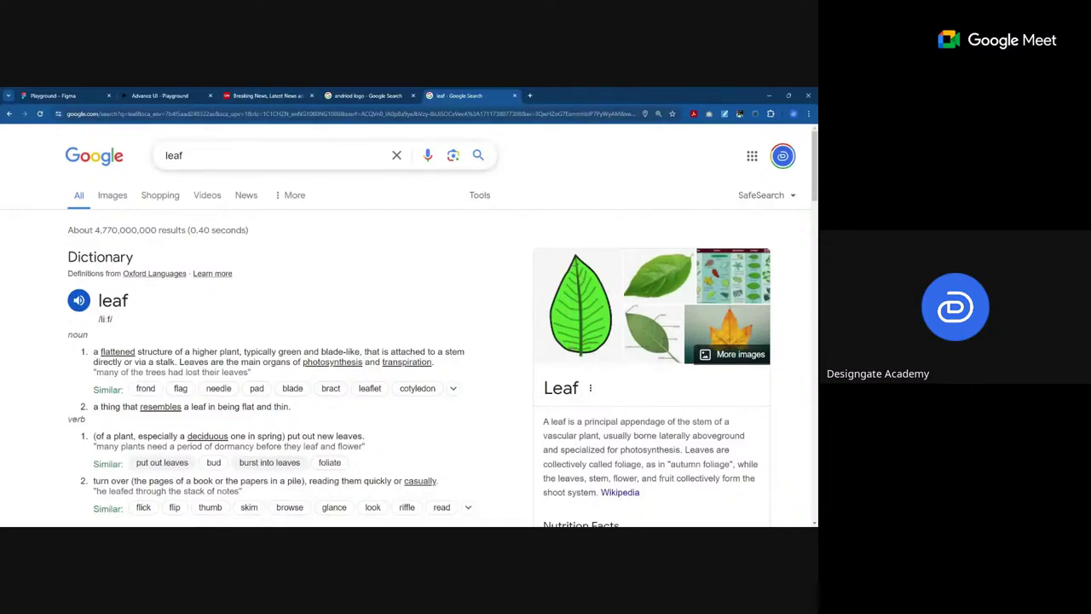
left_click(53, 96)
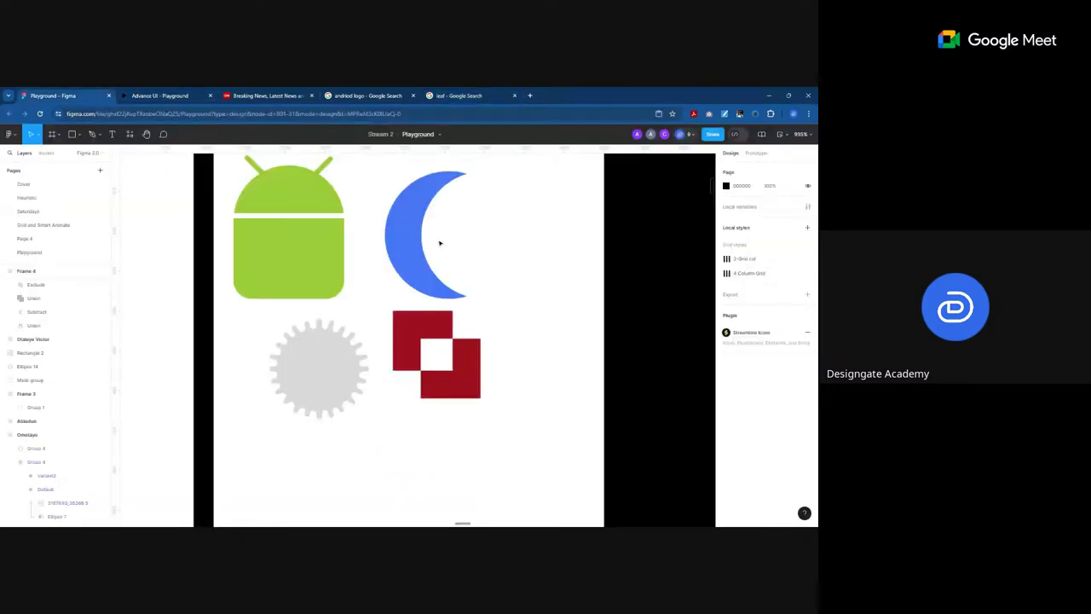
Step: Check the leaf search results, then draw a grey ellipse below the gear
scroll(439, 243, "down", 2)
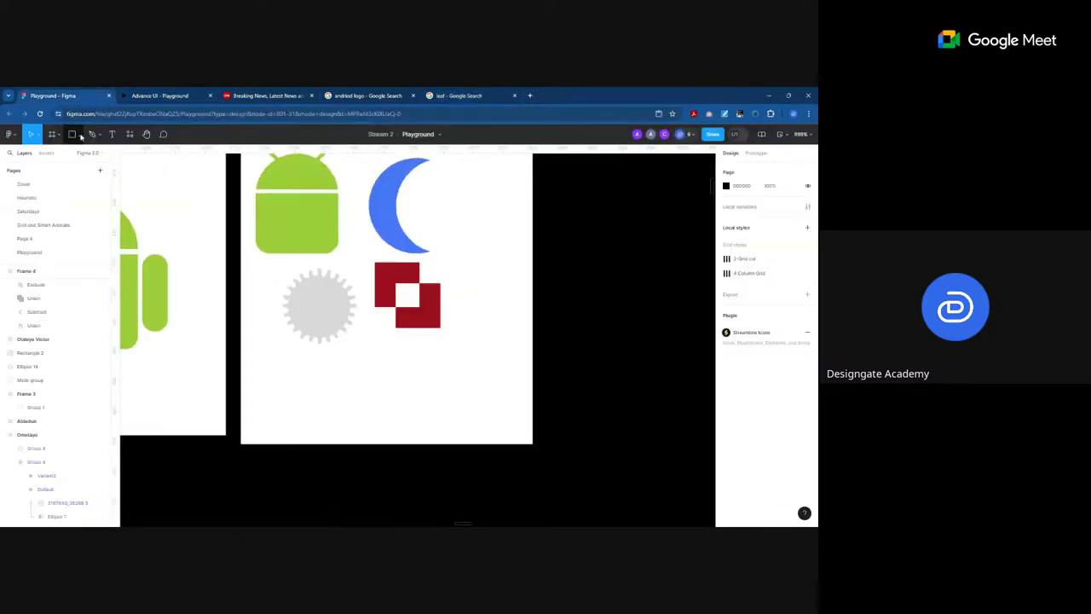
left_click(80, 136)
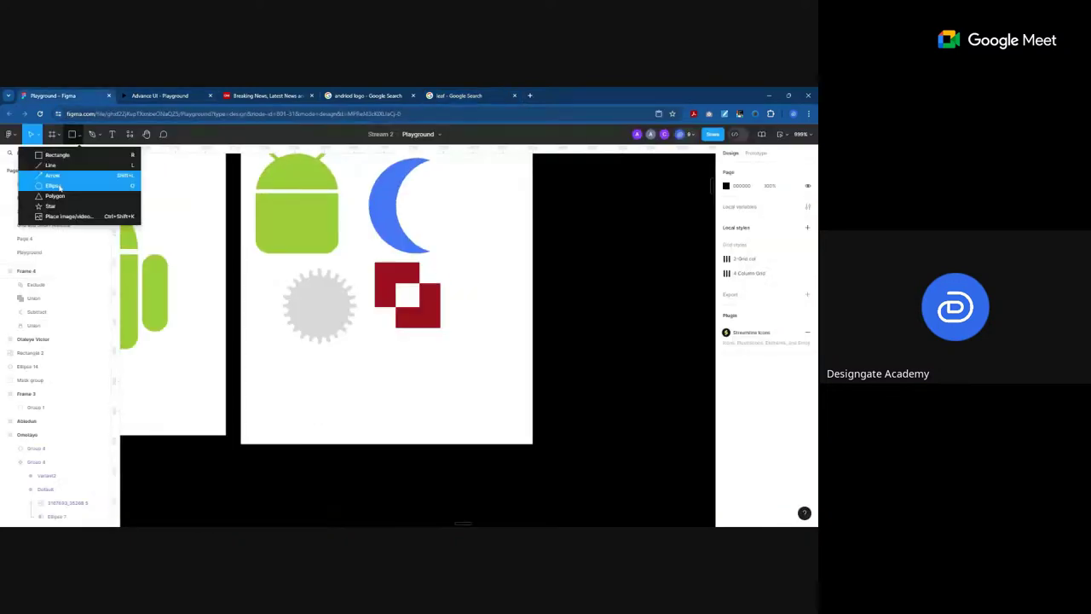
left_click(441, 96)
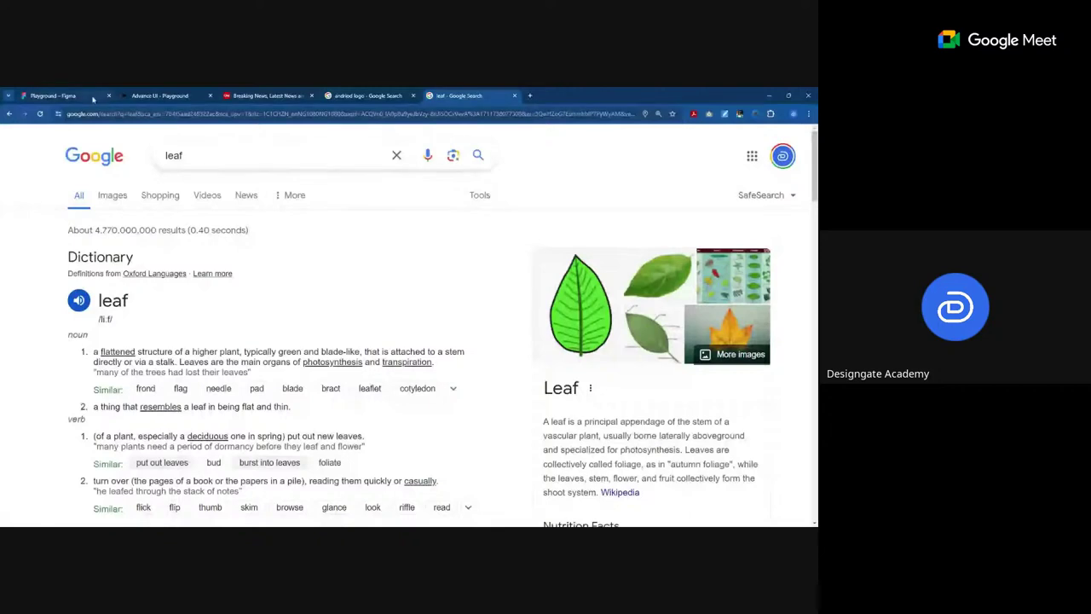
left_click(53, 95)
left_click(78, 134)
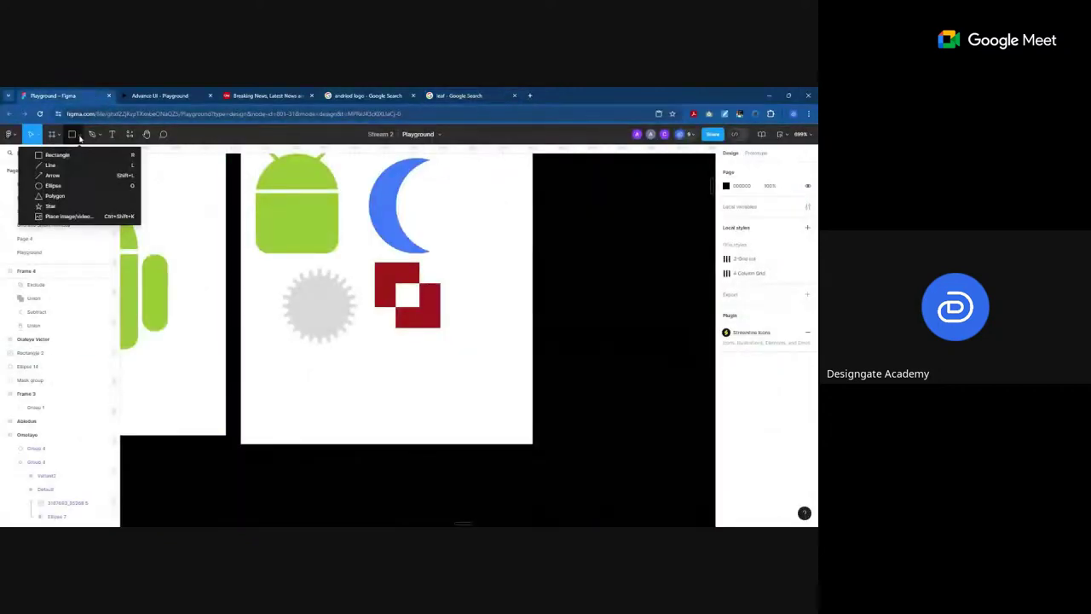
left_click(53, 185)
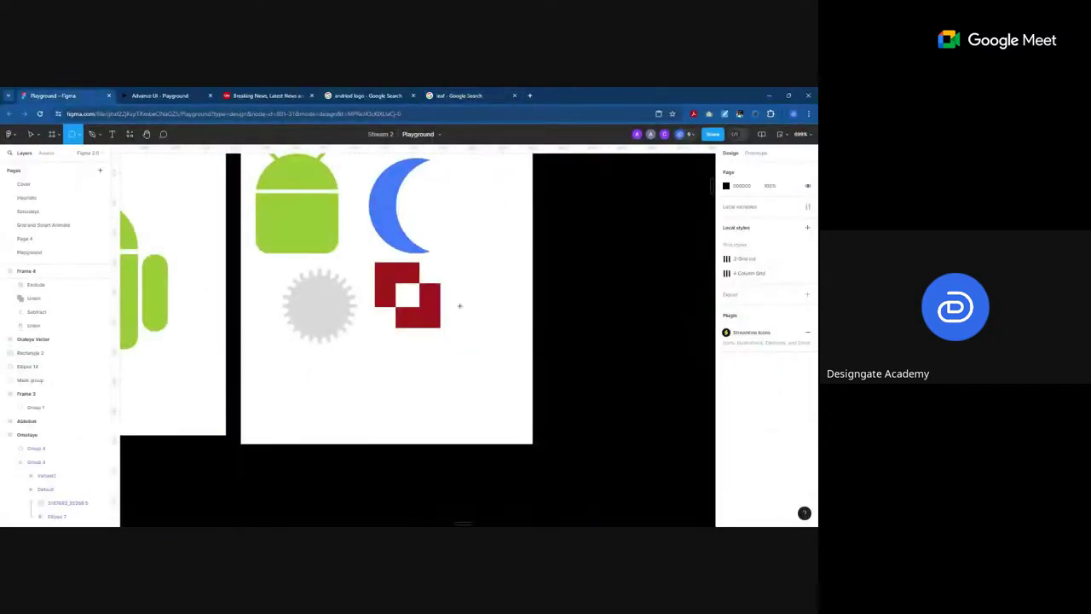
left_click_drag(454, 291, 535, 378)
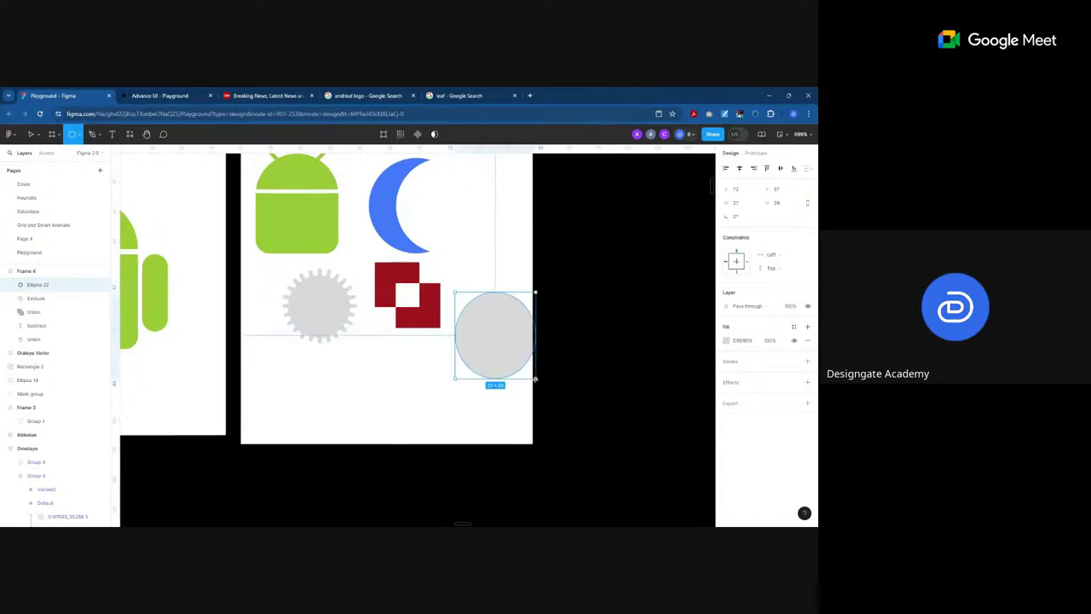
mouse_move(494, 338)
left_mouse_down()
mouse_move(370, 387)
mouse_move(429, 394)
left_mouse_up()
Step: Duplicate the ellipse overlapping the original and make the copy a black outline with no fill
key("alt")
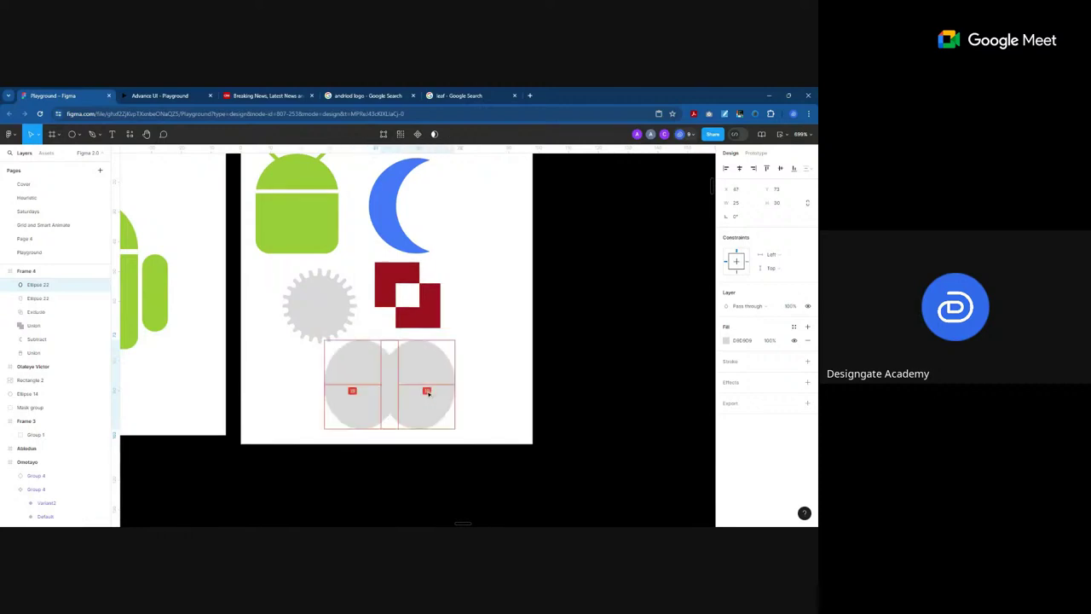
left_click(726, 340)
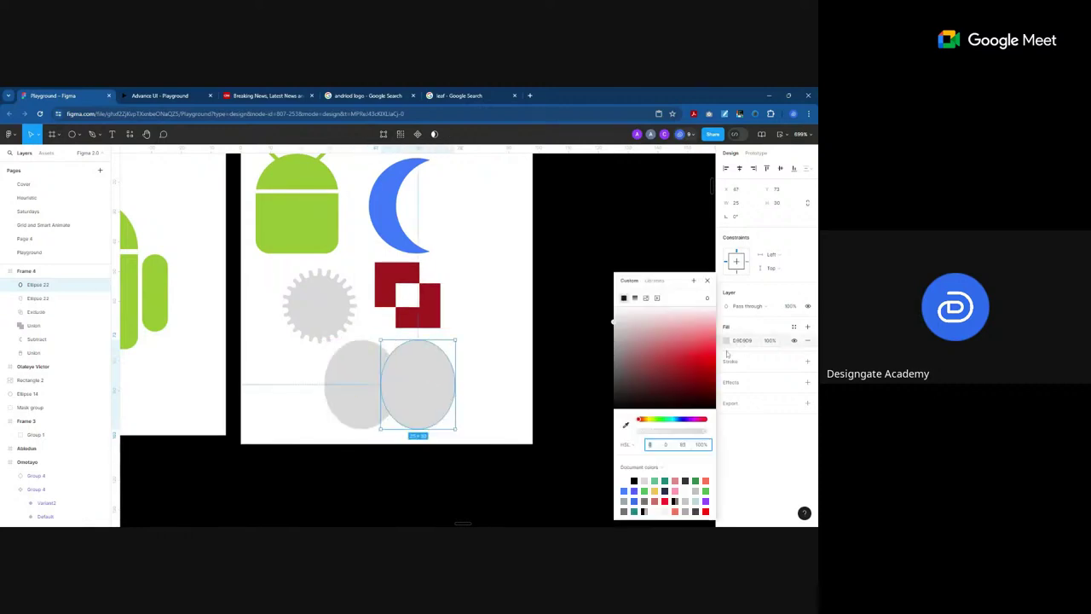
left_click(664, 500)
left_click_drag(424, 390, 403, 389)
left_click(806, 361)
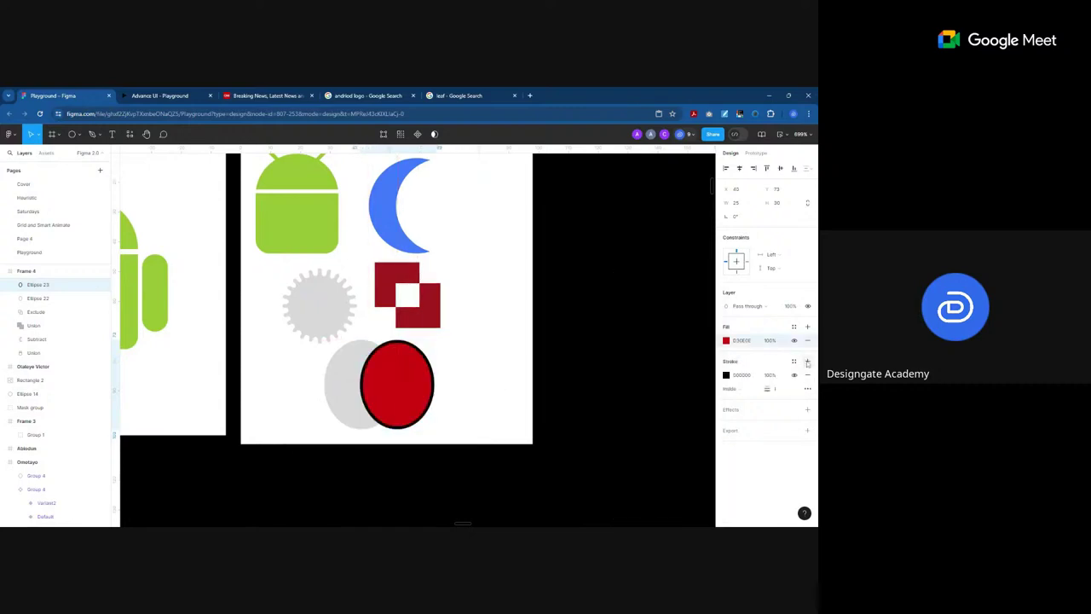
left_click(726, 375)
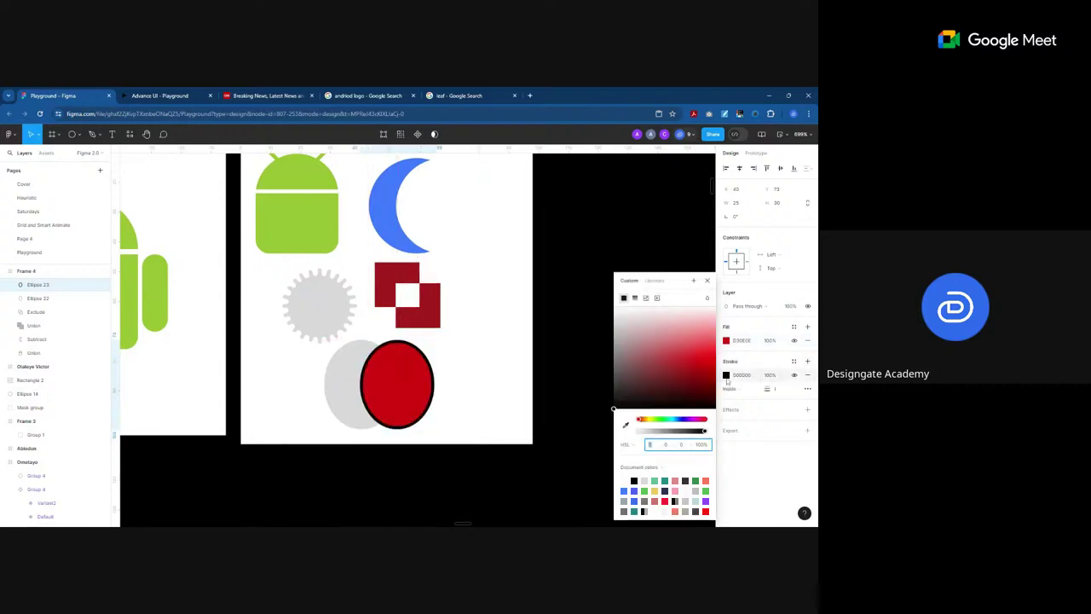
left_click(807, 340)
left_click(38, 297)
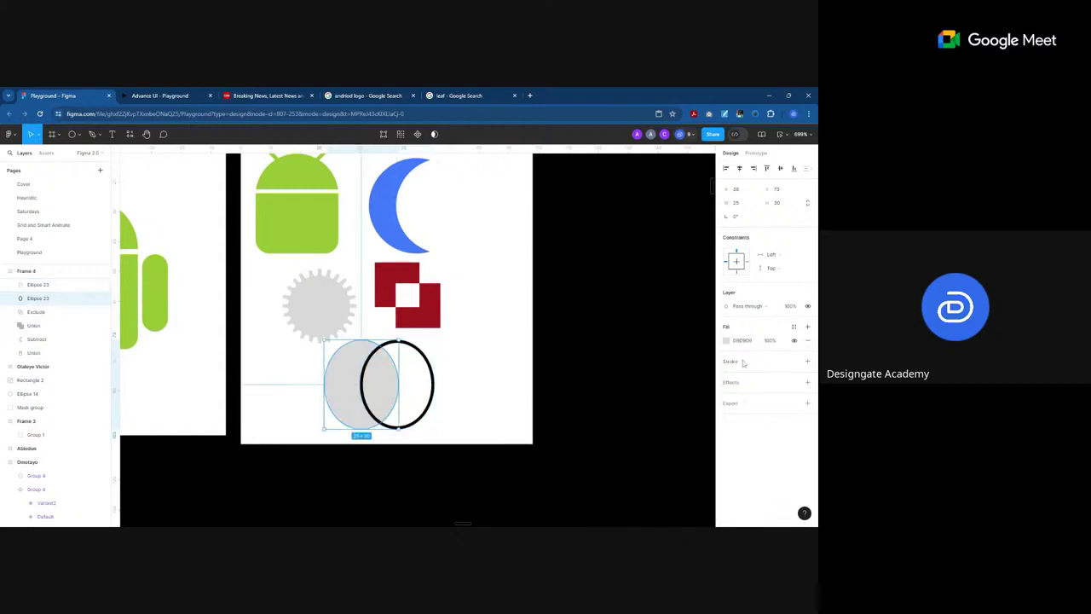
Step: Give the grey ellipse a black outline with no fill, then intersect both ellipses
left_click(807, 361)
left_click(807, 340)
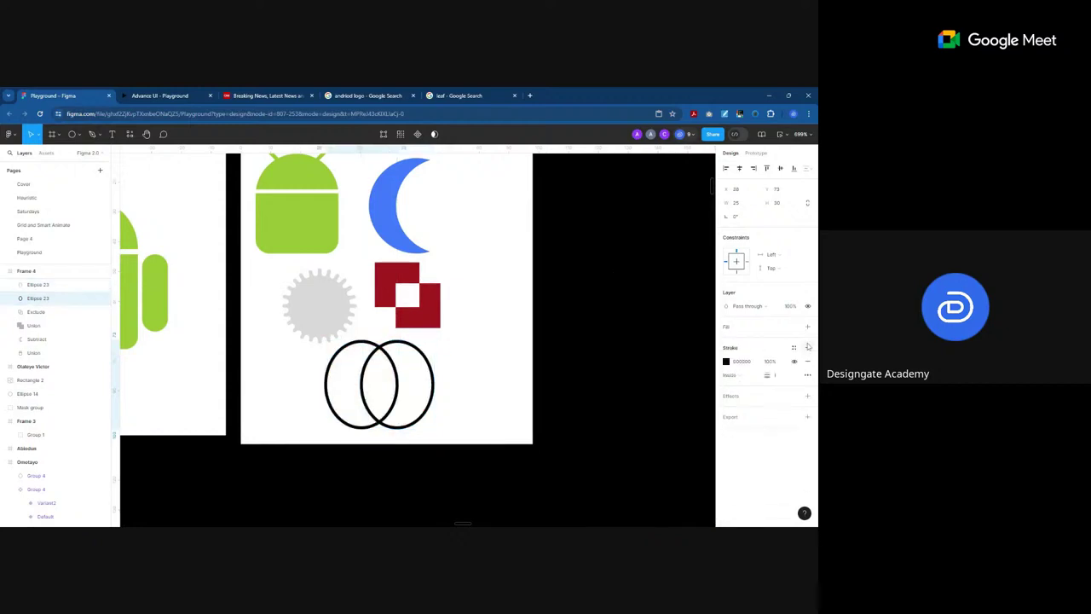
scroll(378, 426, "up", 3)
scroll(377, 424, "up", 3)
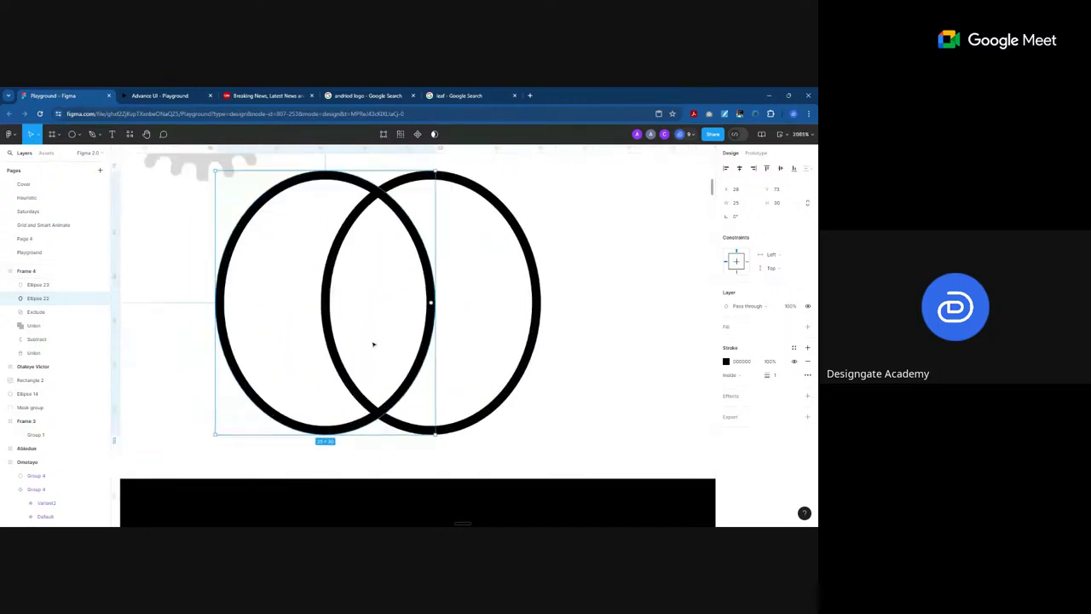
left_click(508, 217, "shift")
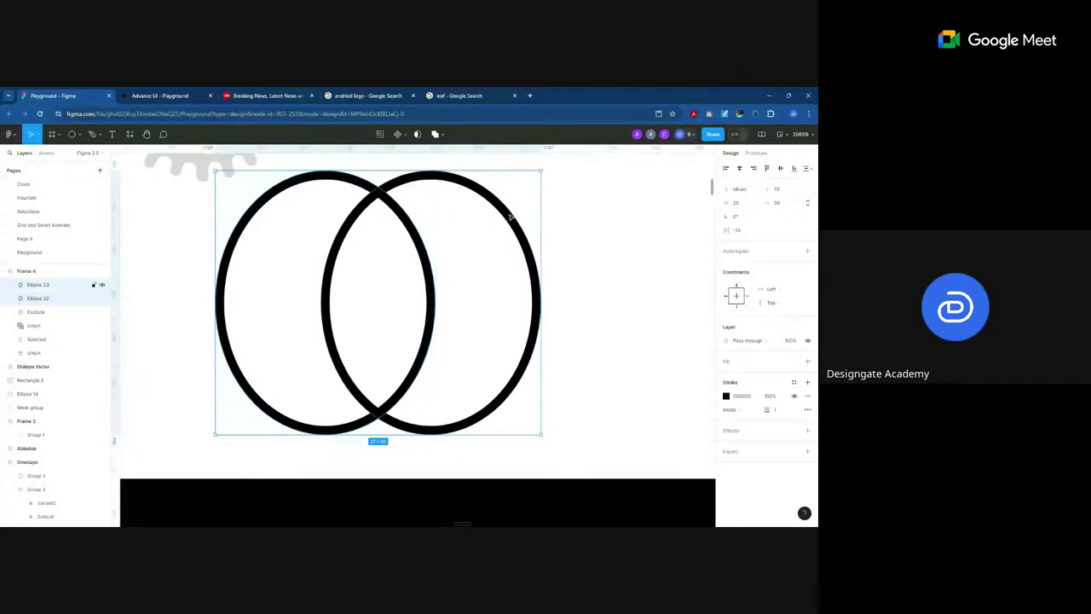
left_click_drag(510, 218, 537, 224)
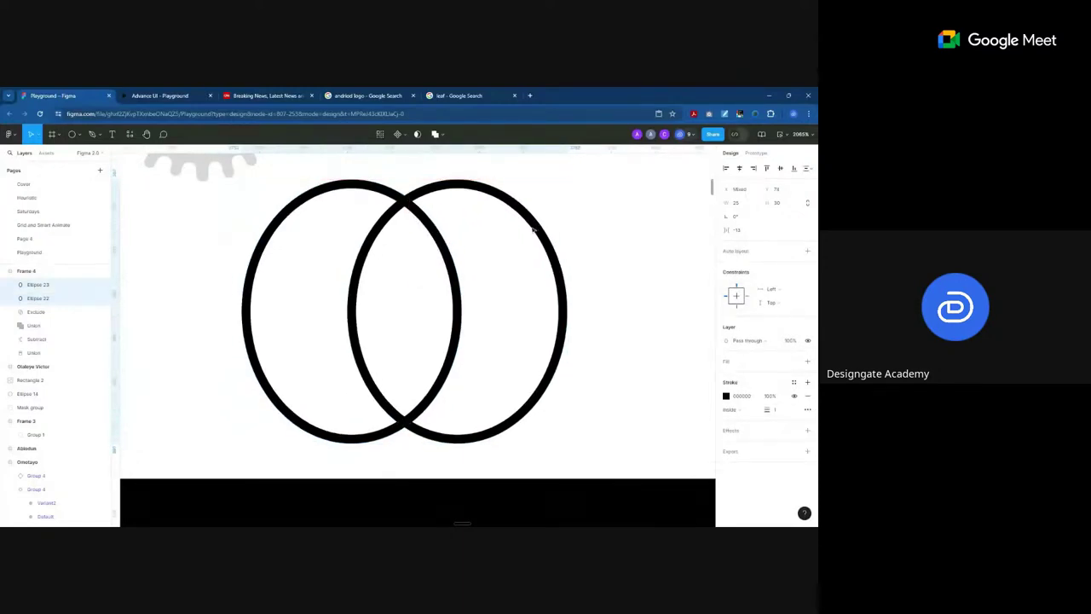
left_click(444, 134)
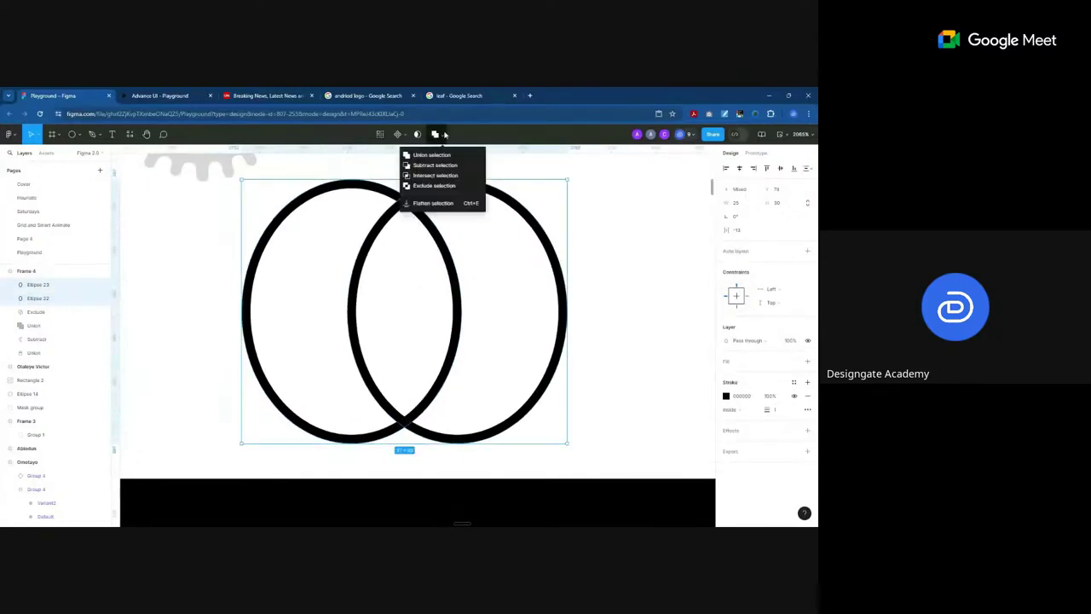
left_click(432, 176)
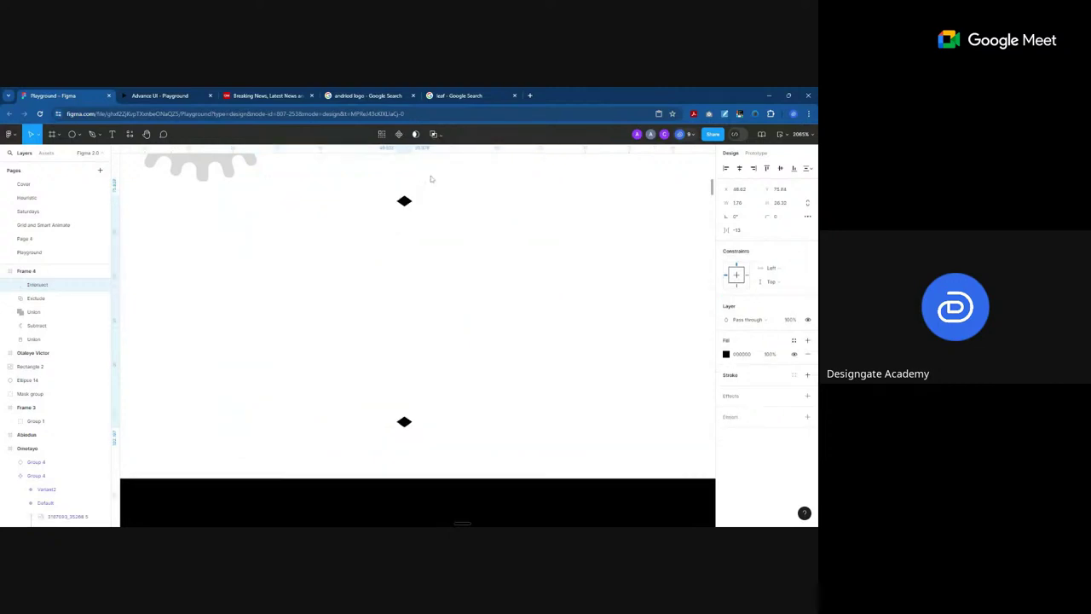
Step: Undo the sliver results, give both ellipses a grey fill, and intersect them into a lens
key("ctrl+z")
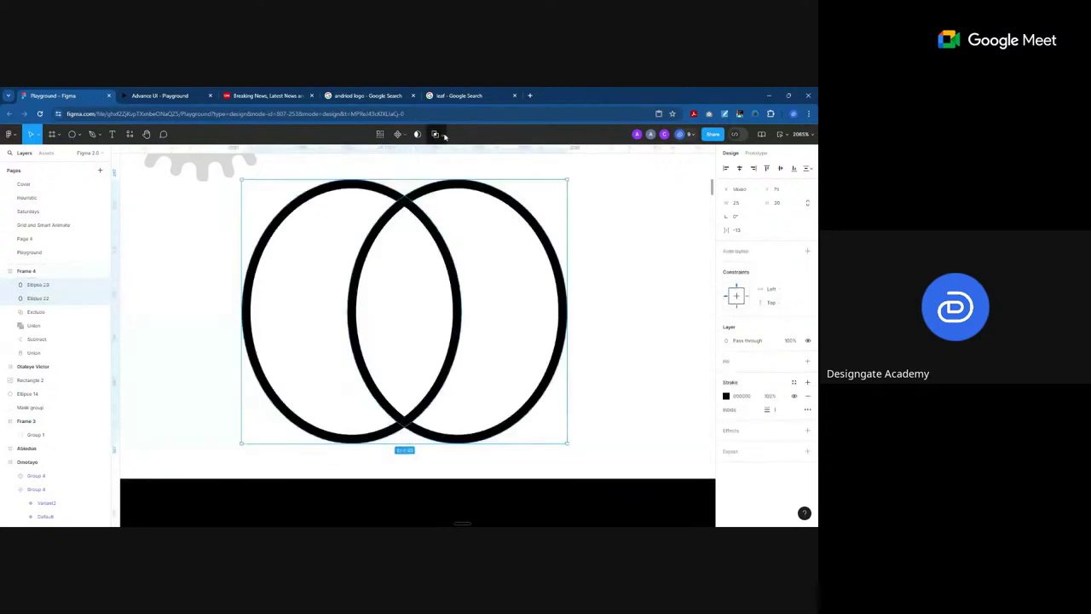
left_click(435, 134)
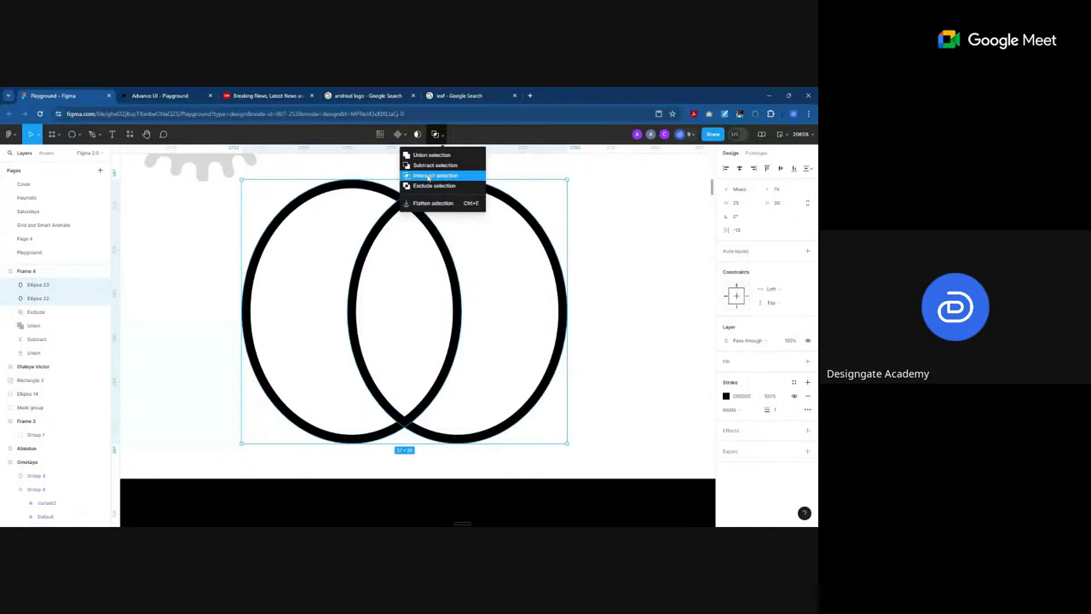
left_click(428, 176)
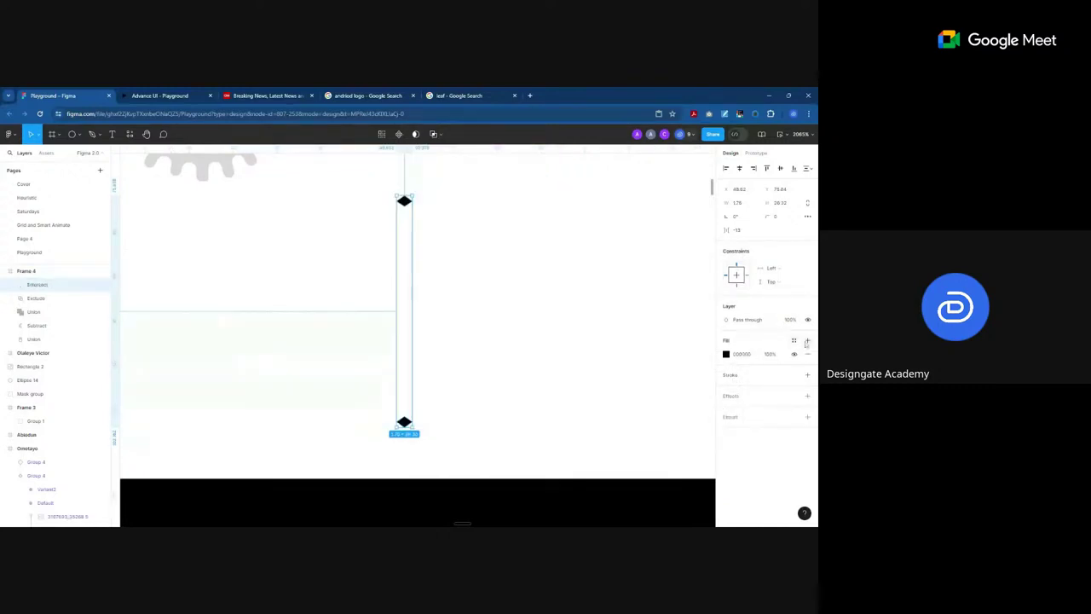
key("ctrl+z")
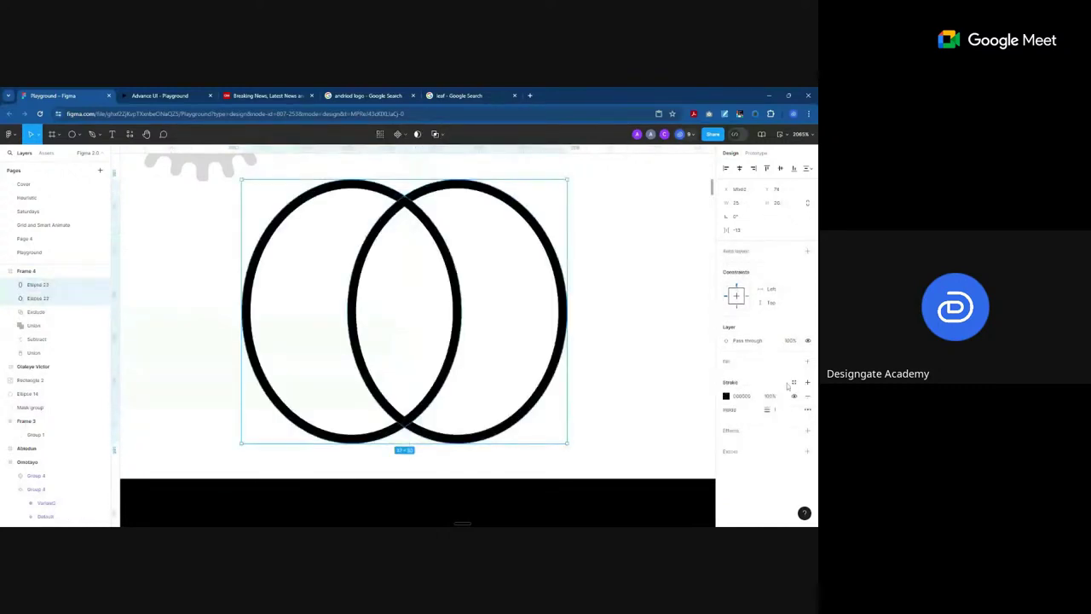
left_click(807, 361)
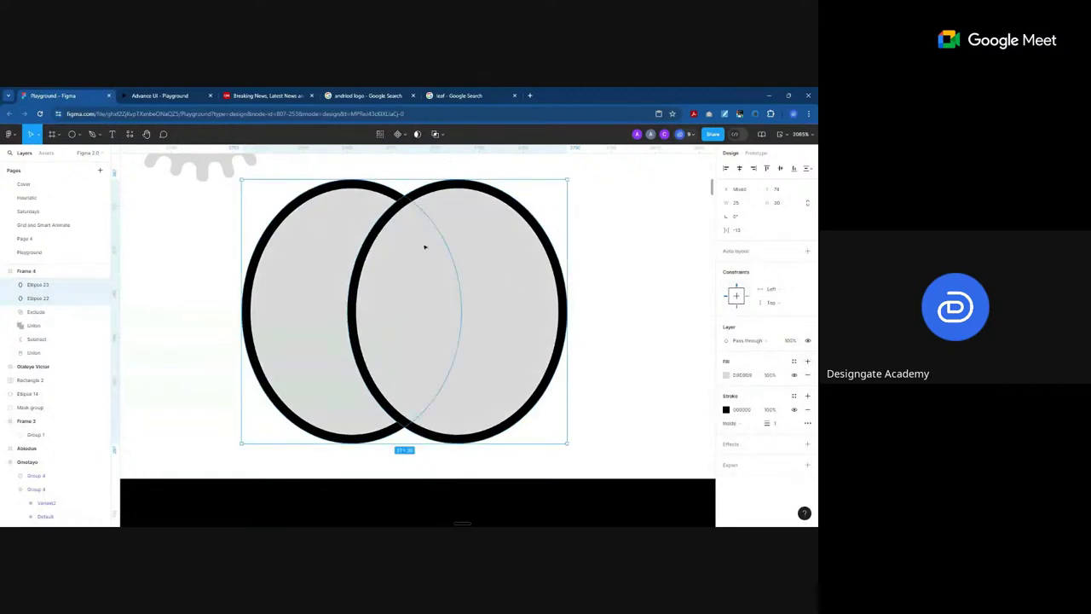
left_click(438, 134)
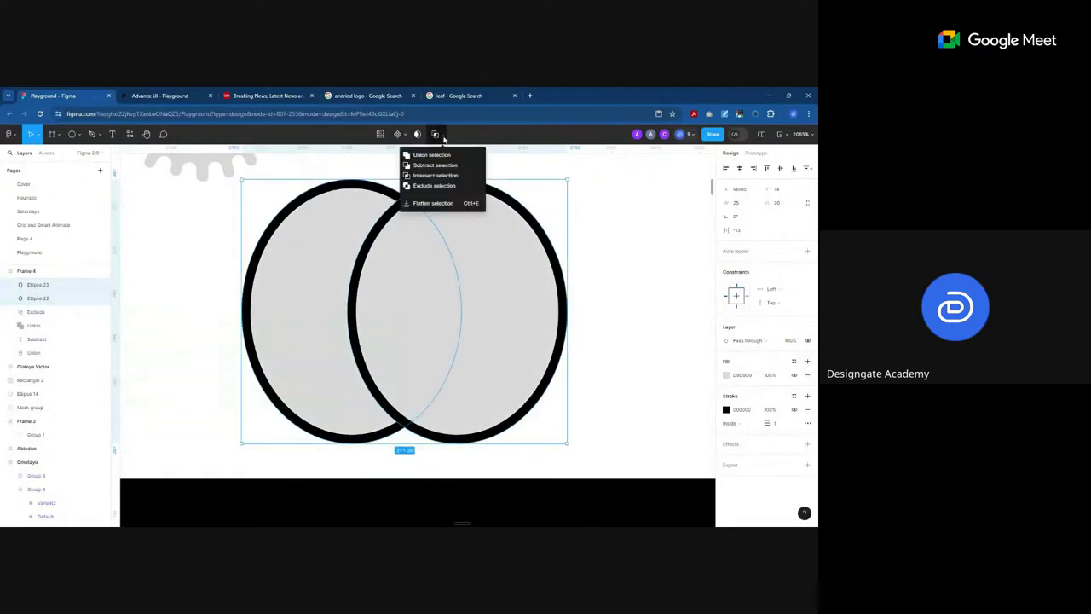
left_click(436, 175)
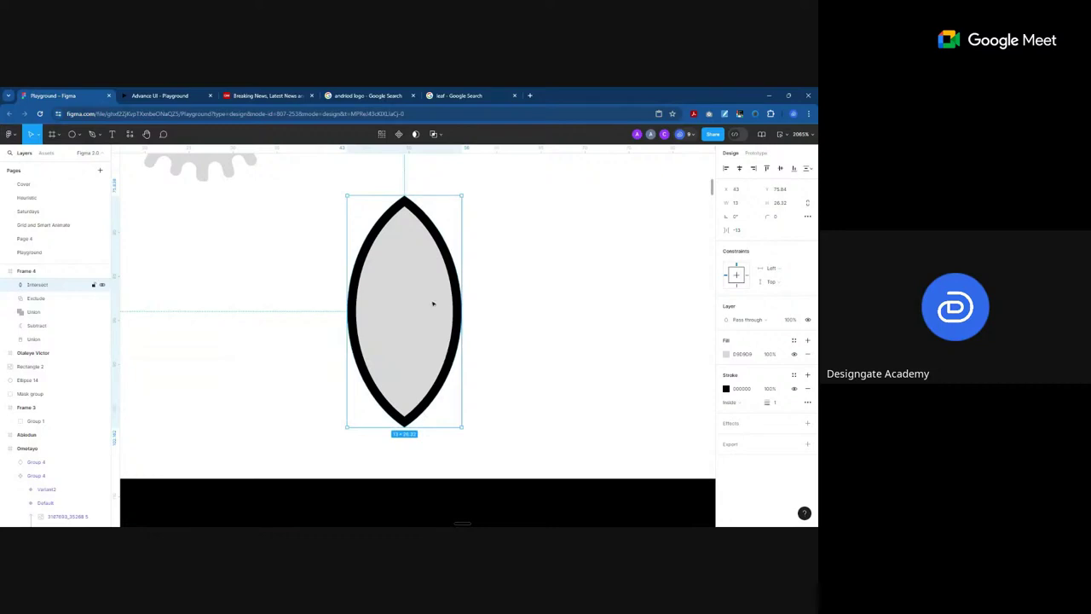
Step: Move the lens beside the red squares, tilt it about −26°, and fill it bright green 3AF432
scroll(319, 329, "down", 5)
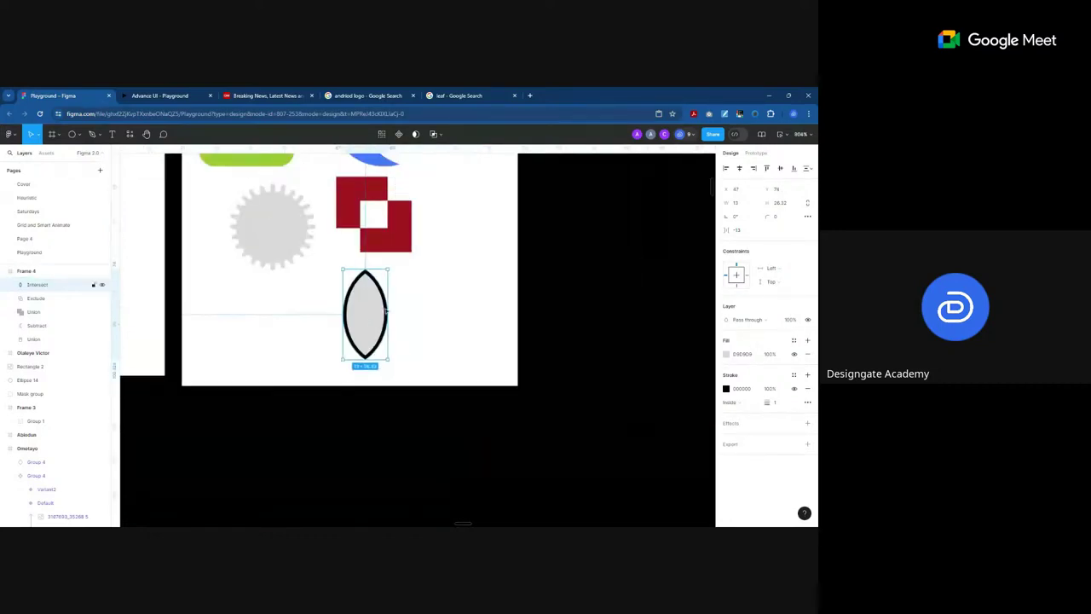
left_click_drag(386, 311, 479, 231)
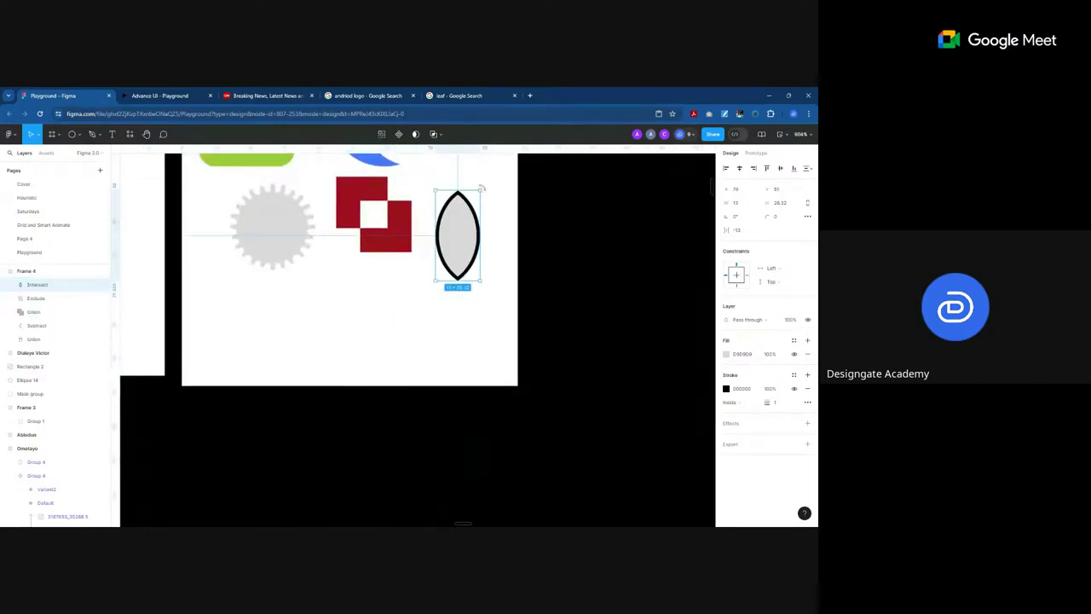
left_click_drag(480, 188, 502, 203)
left_click_drag(452, 239, 450, 316)
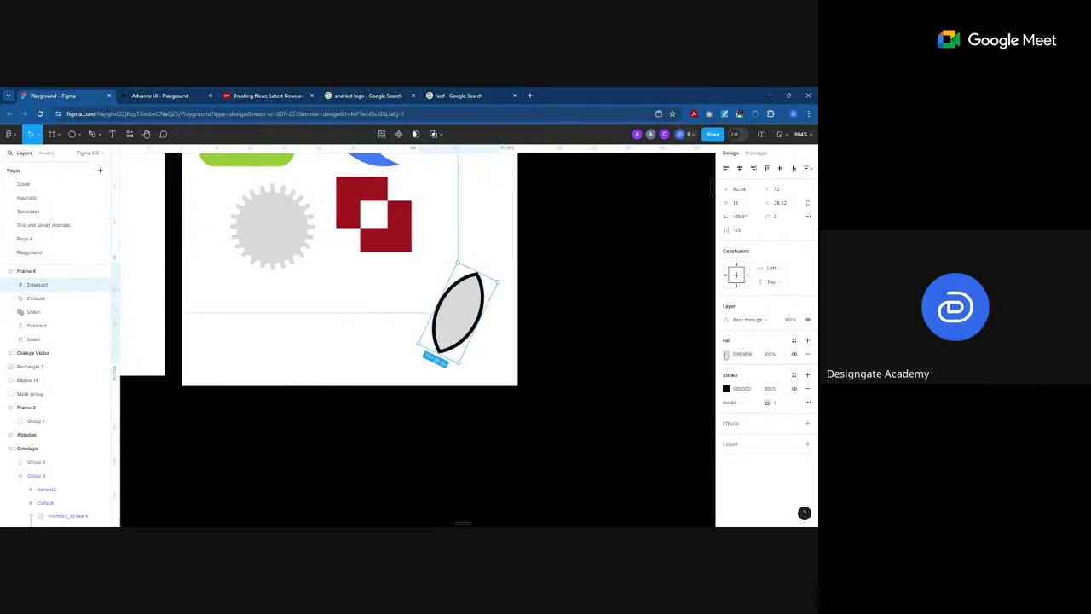
left_click(723, 354)
left_click(705, 490)
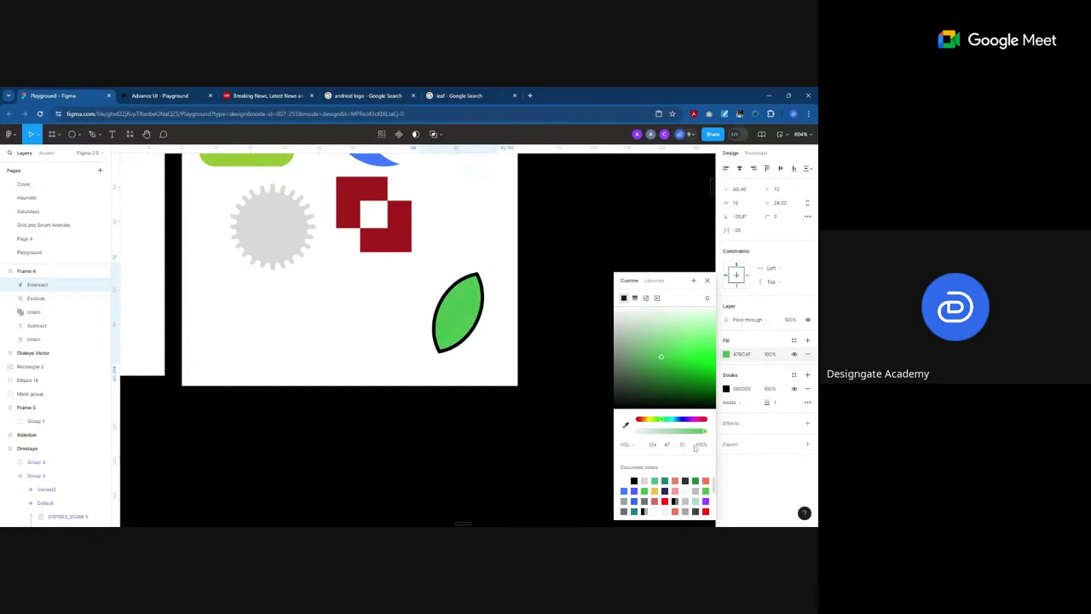
left_click(707, 355)
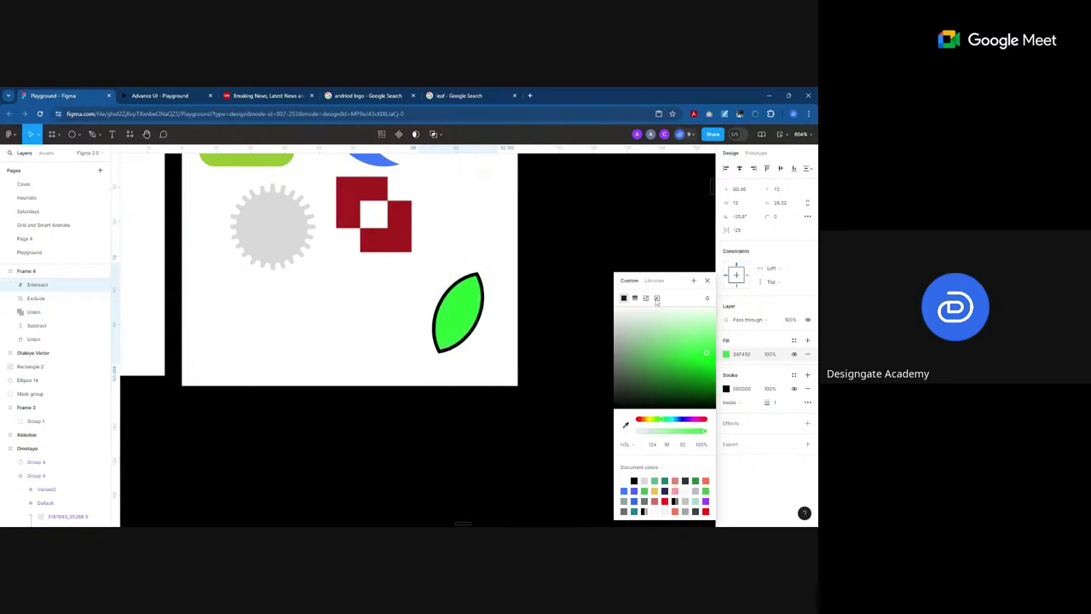
left_click(472, 305)
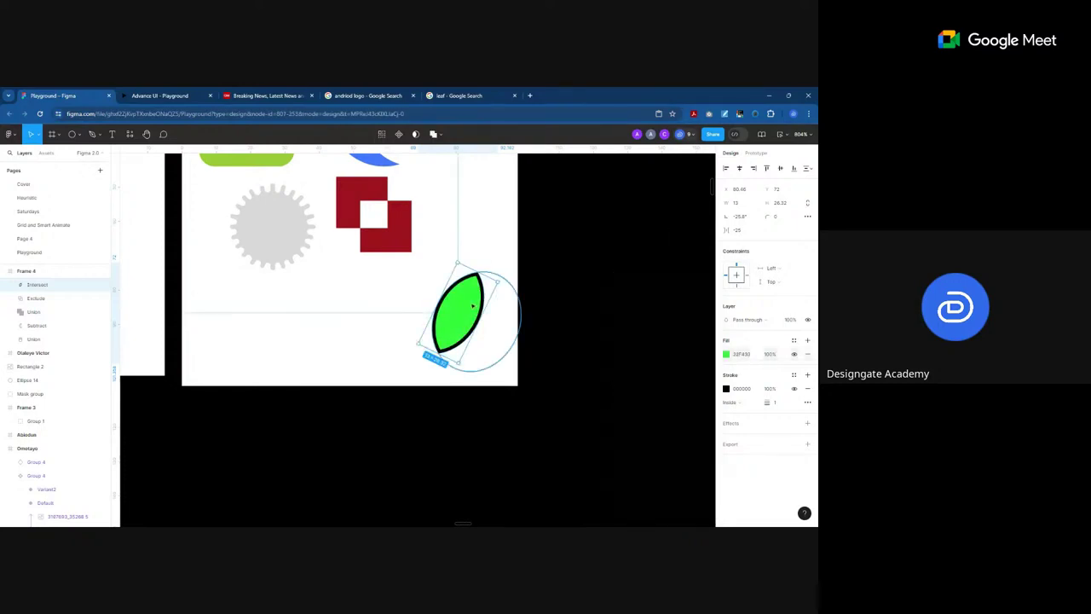
Step: Duplicate the lens, rotate the copy about 15°, overlap them as two leaves, and scale both down
key("ctrl+d")
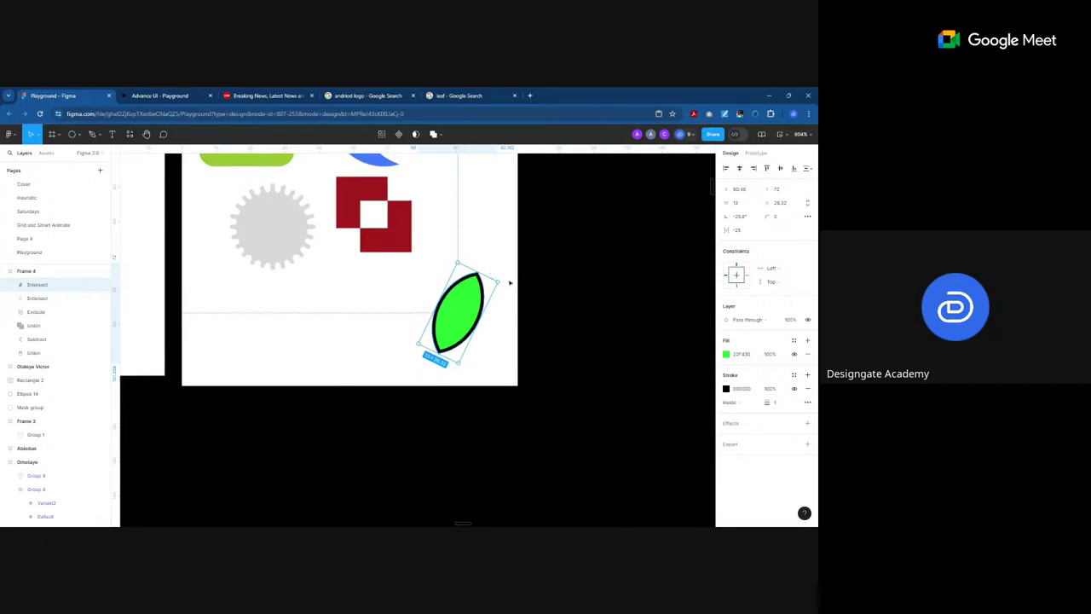
left_click_drag(502, 279, 465, 262)
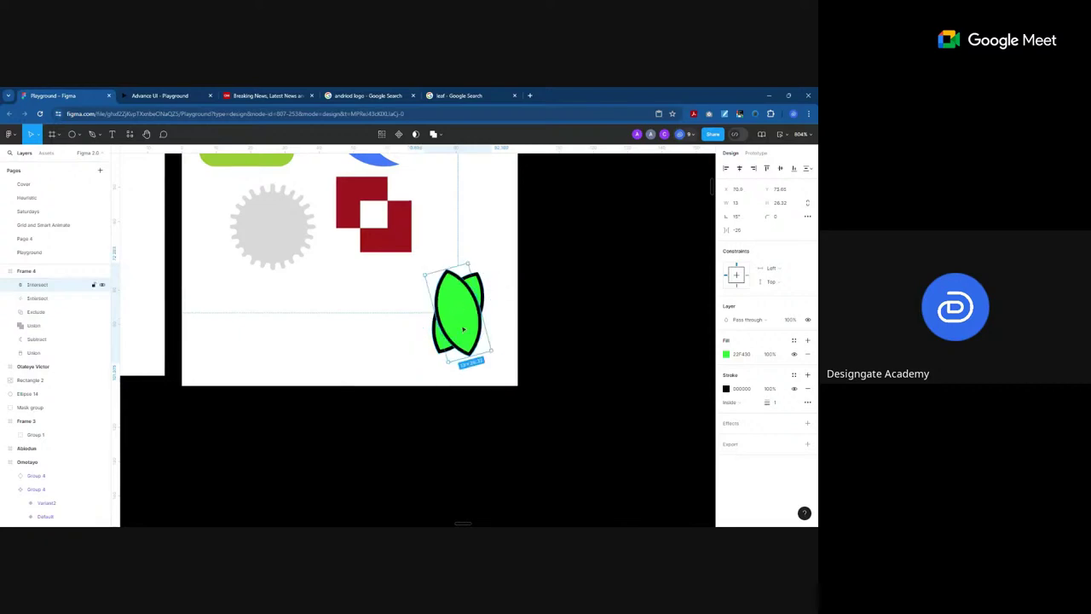
left_click_drag(463, 328, 434, 322)
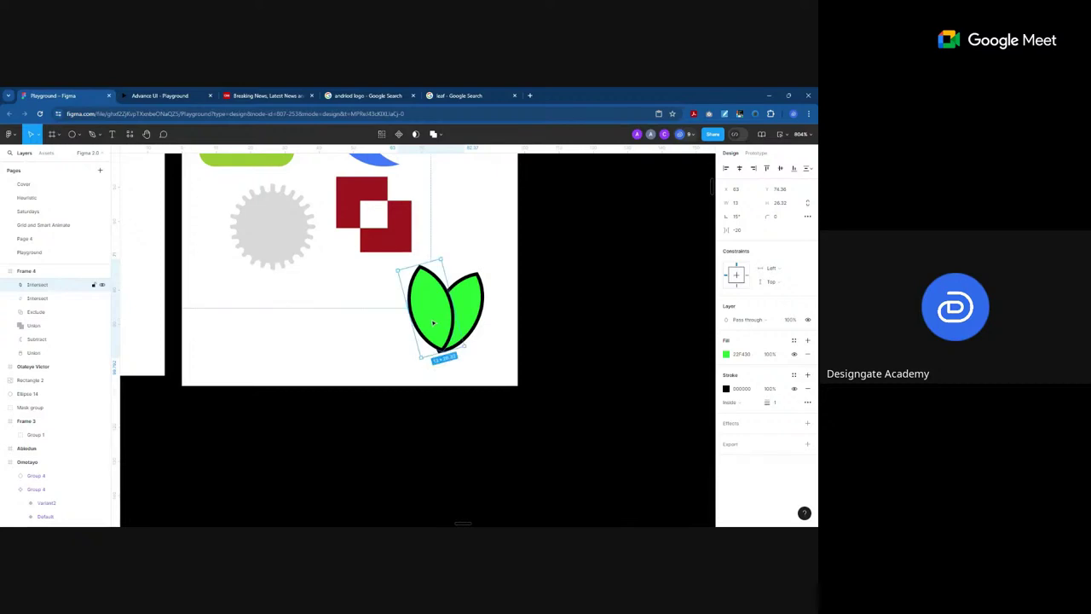
left_click_drag(395, 271, 438, 324)
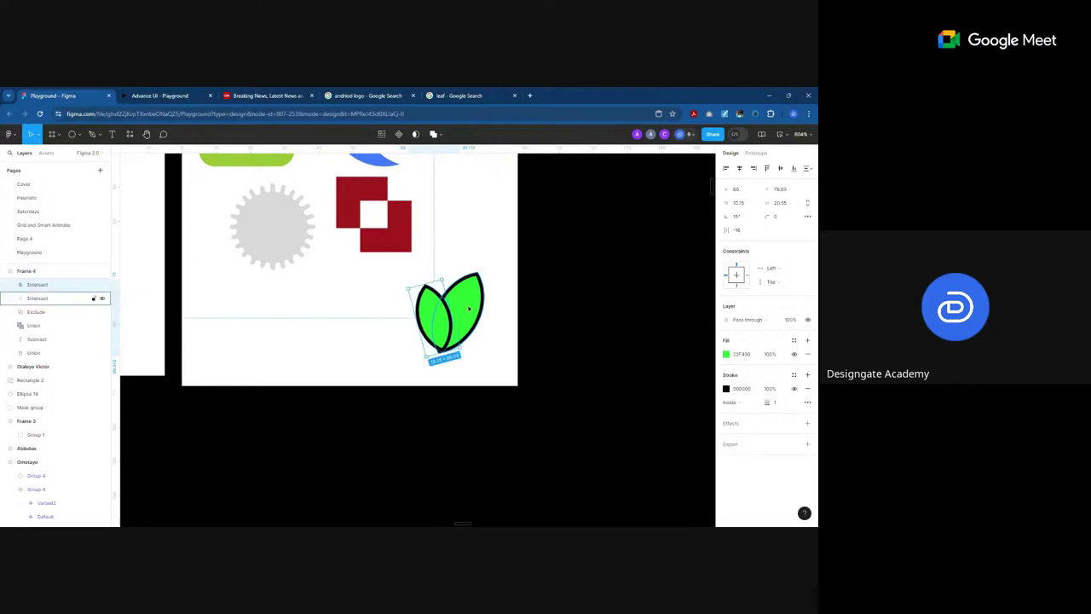
left_click(468, 308, "shift")
left_click_drag(499, 259, 350, 317)
scroll(351, 317, "up", 3)
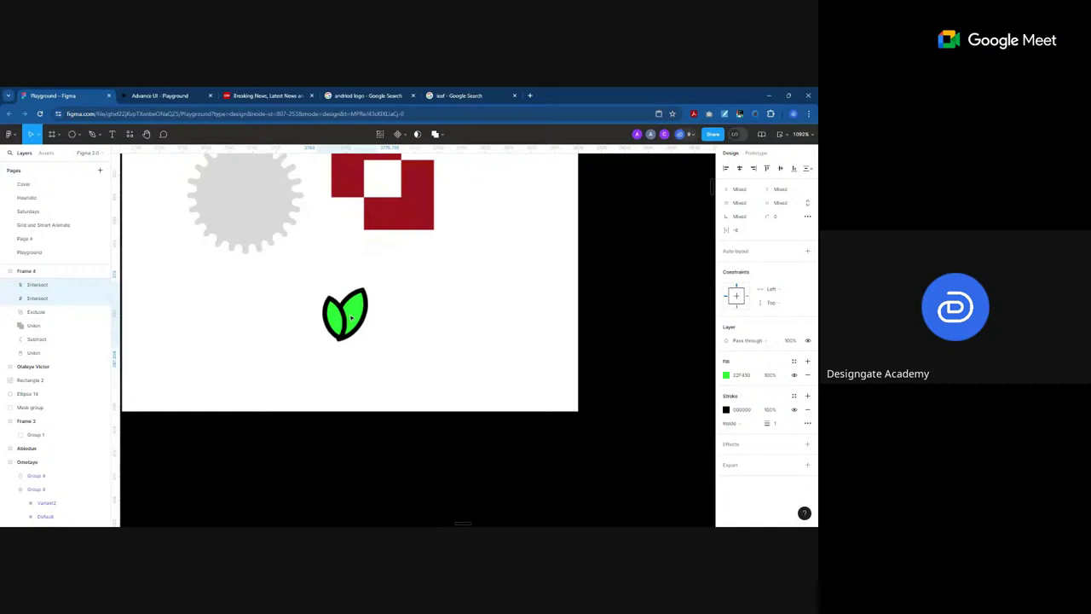
scroll(350, 317, "up", 5)
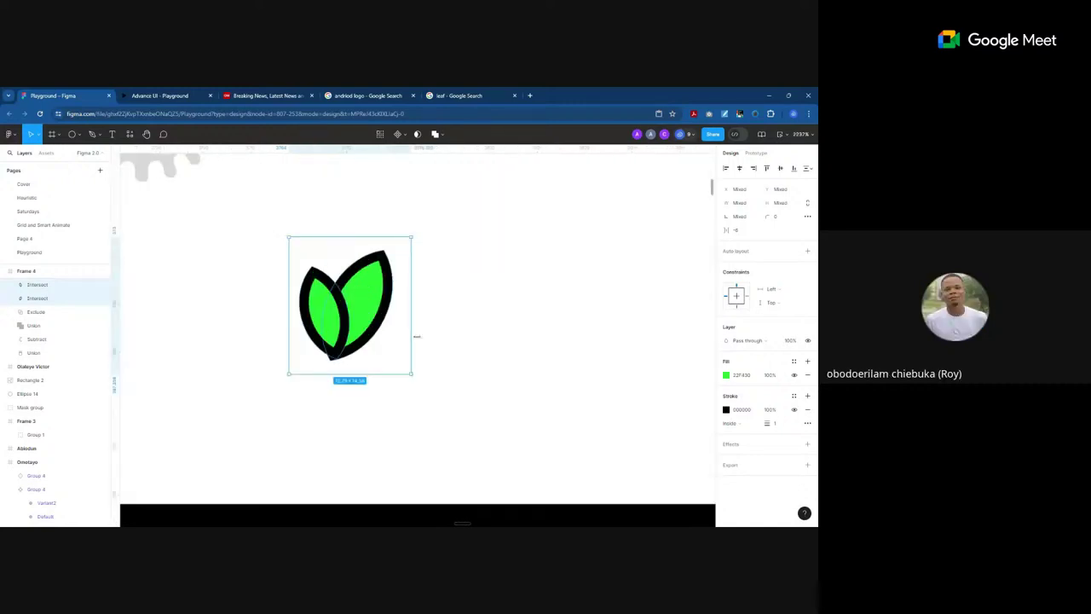
Step: Add a text layer below the leaf reading 'Stainless'
key("t")
left_click(224, 407)
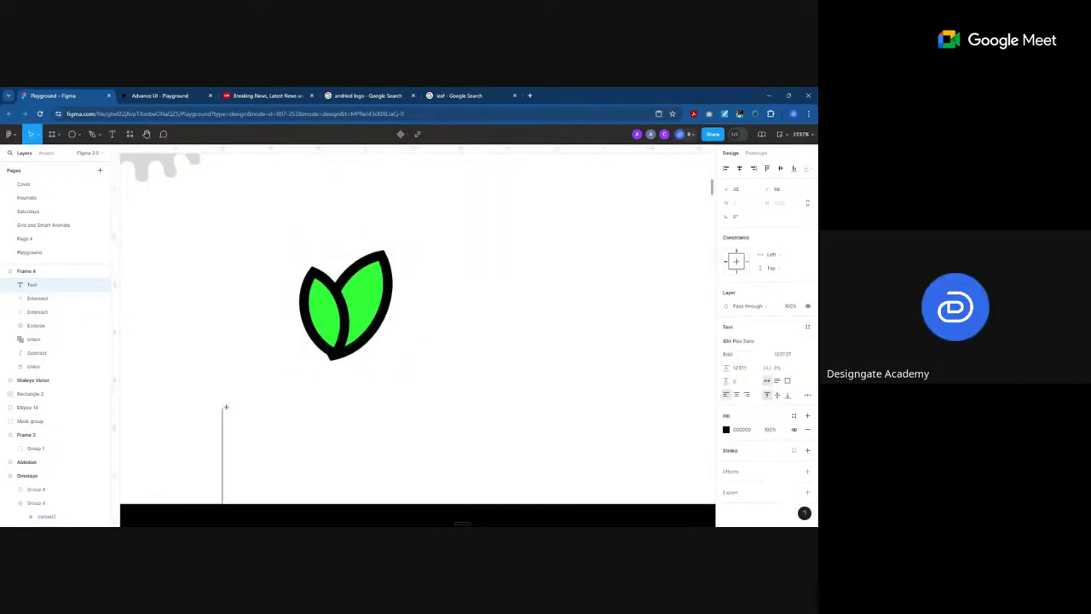
scroll(282, 312, "down", 2)
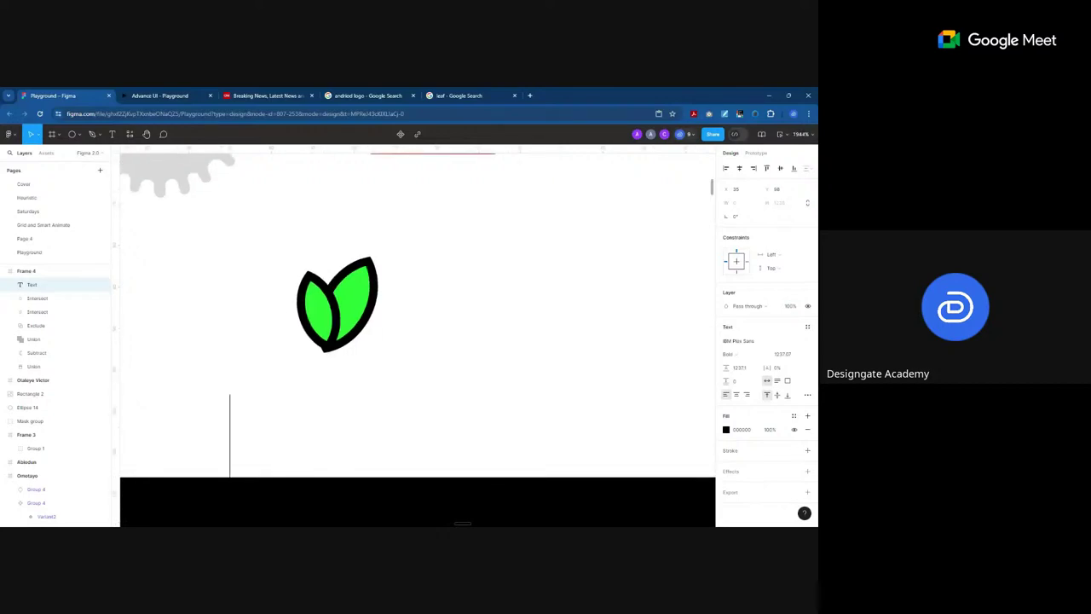
type("Stainless Organic")
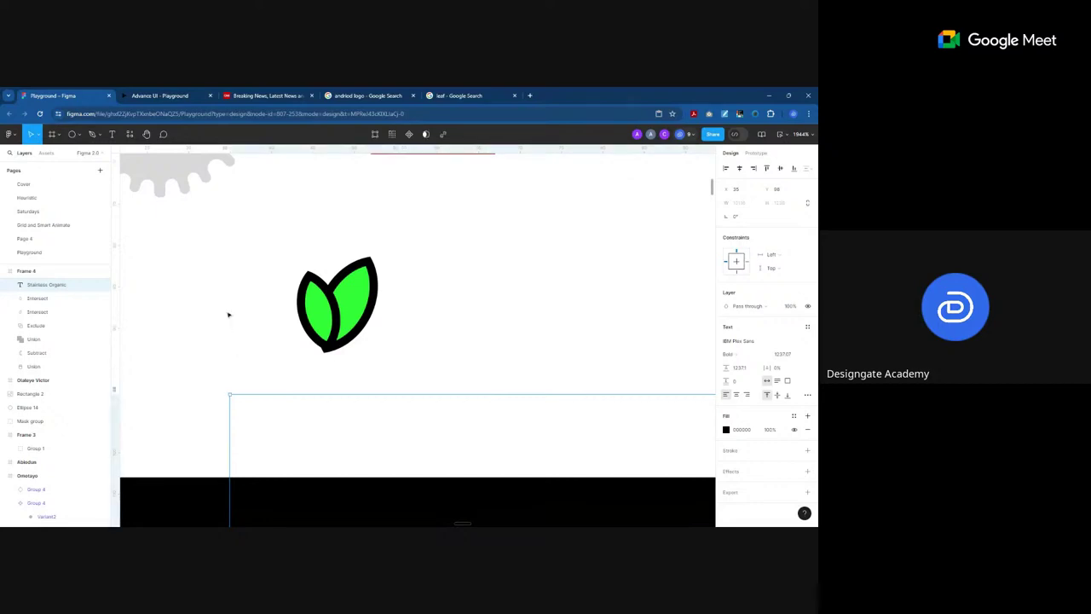
scroll(225, 311, "down", 10)
scroll(267, 353, "down", 10)
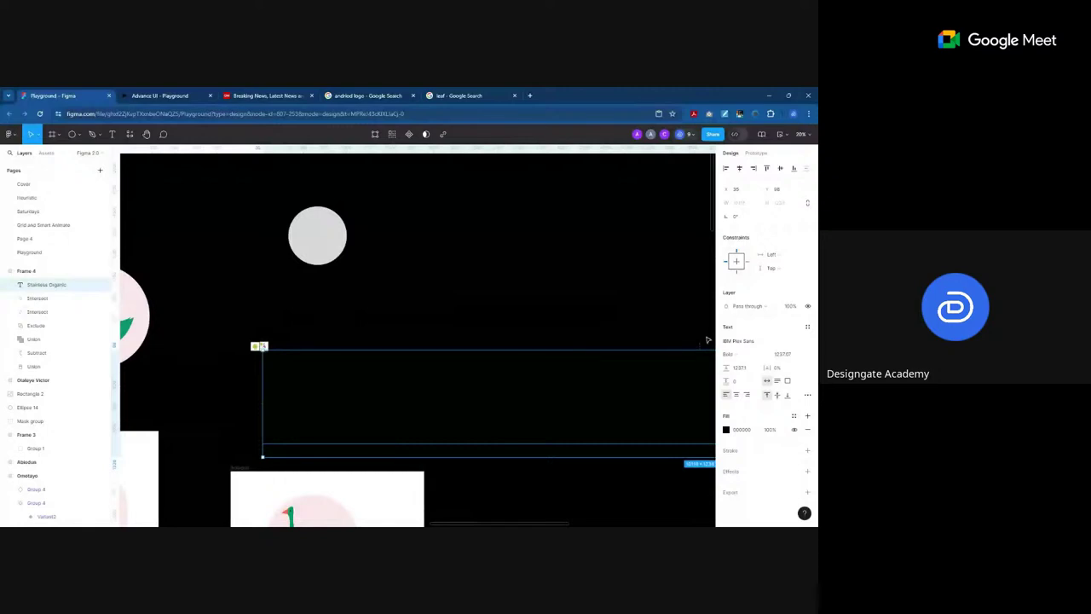
Step: Set the text's font to Philosopher
left_click(738, 340)
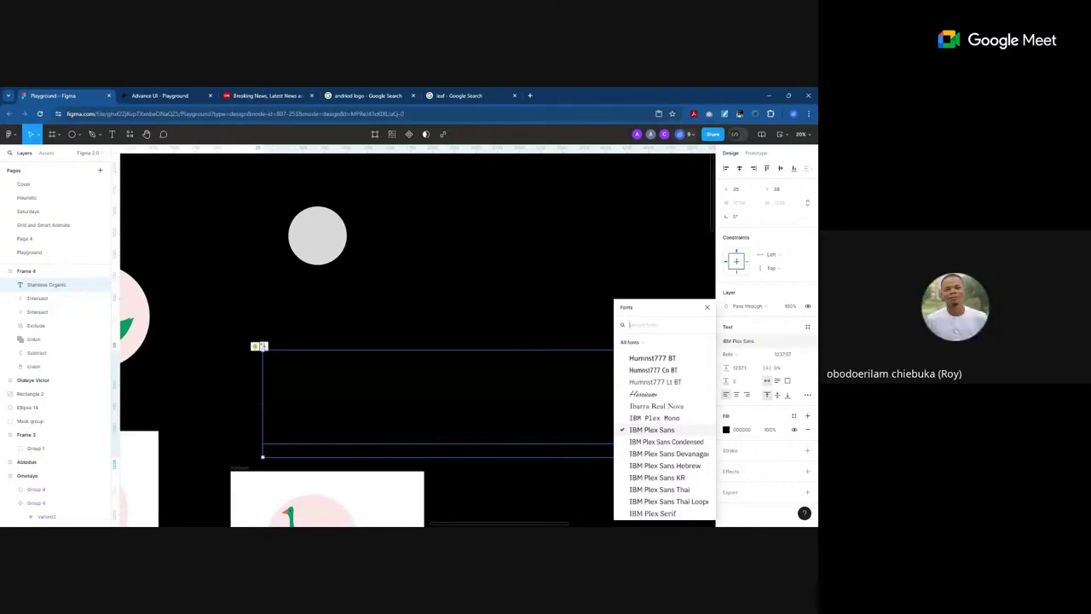
type("p")
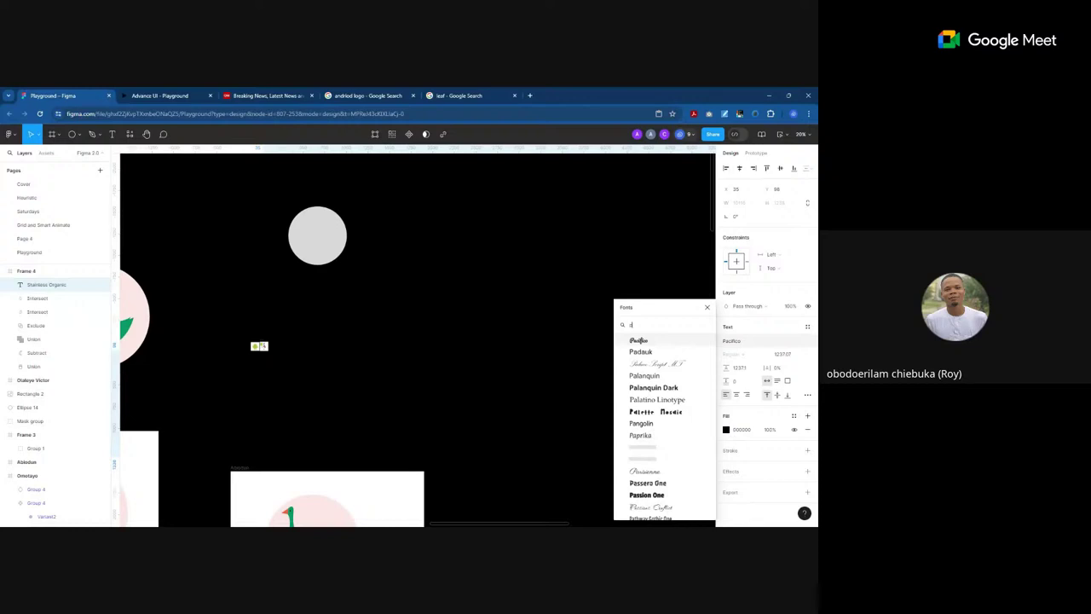
scroll(661, 389, "down", 5)
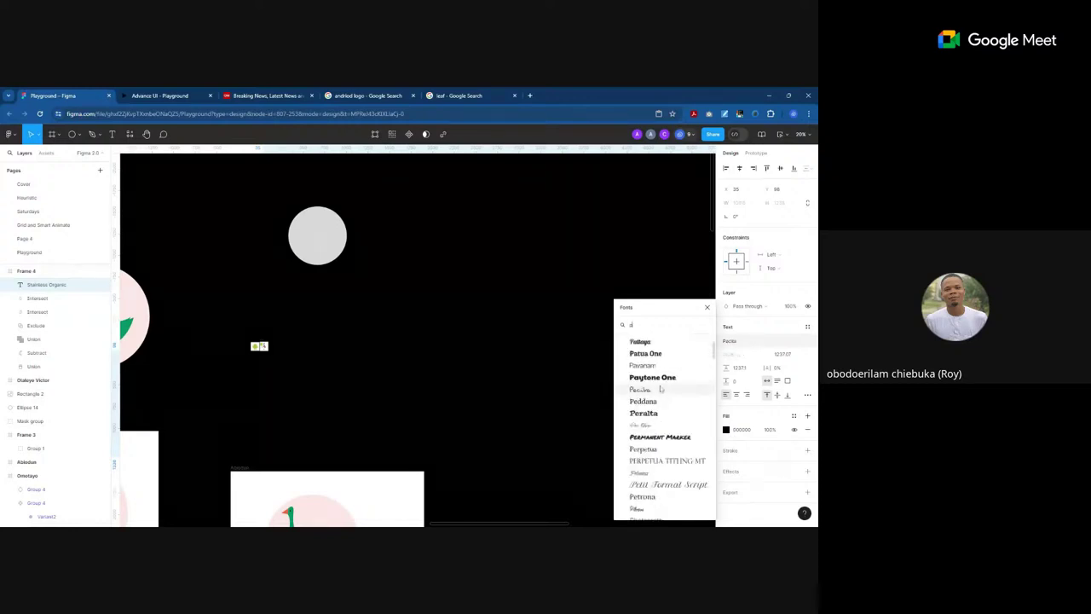
scroll(661, 389, "down", 3)
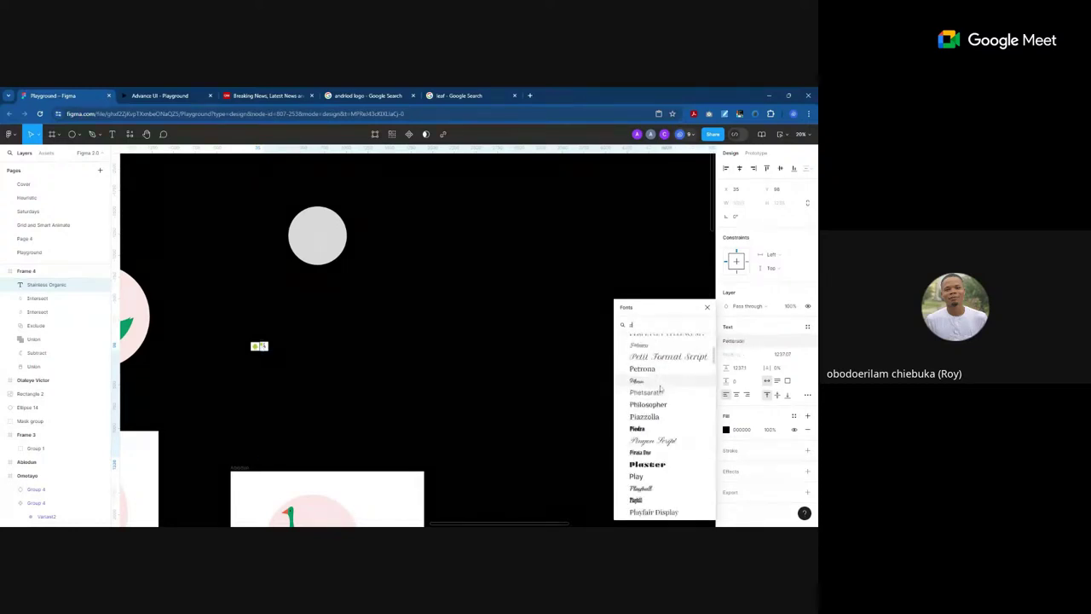
left_click(675, 401)
Step: Set the text to font size 24 with a line height of 24
left_click(782, 354)
type("400")
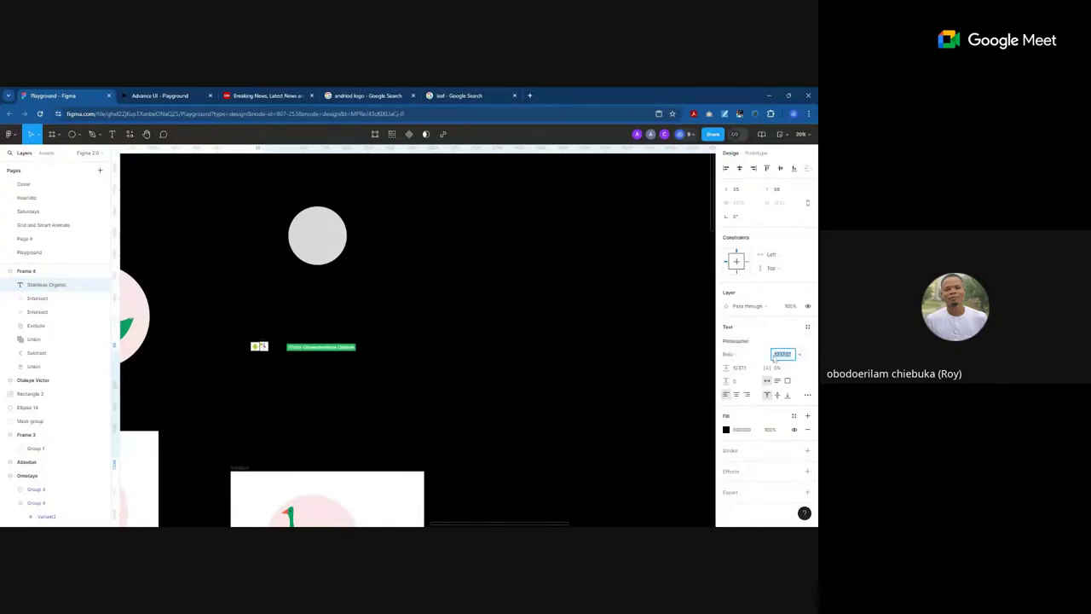
key("Return")
type("24")
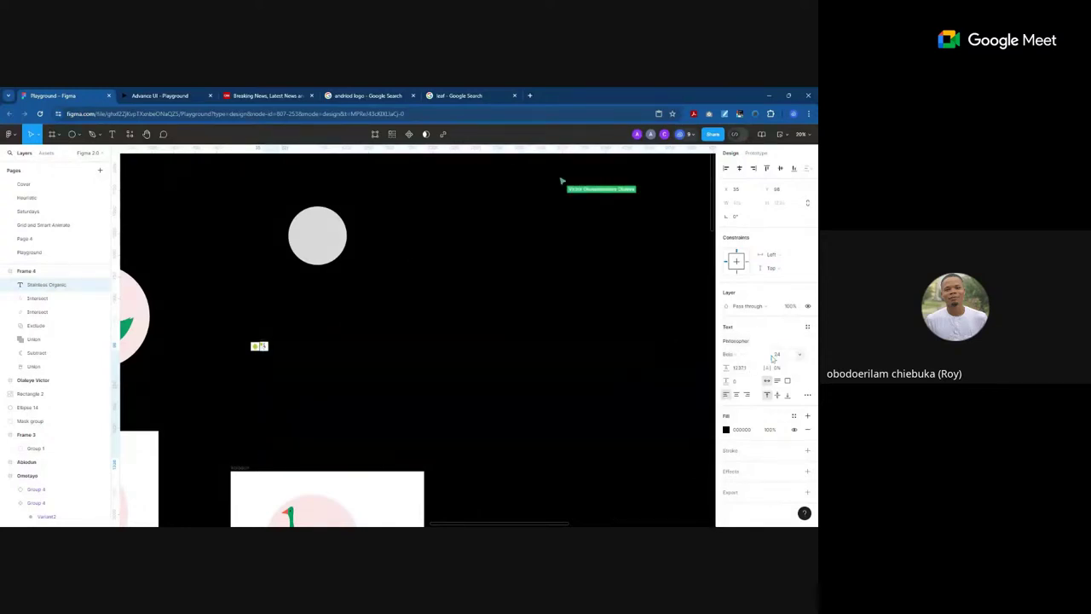
key("Return")
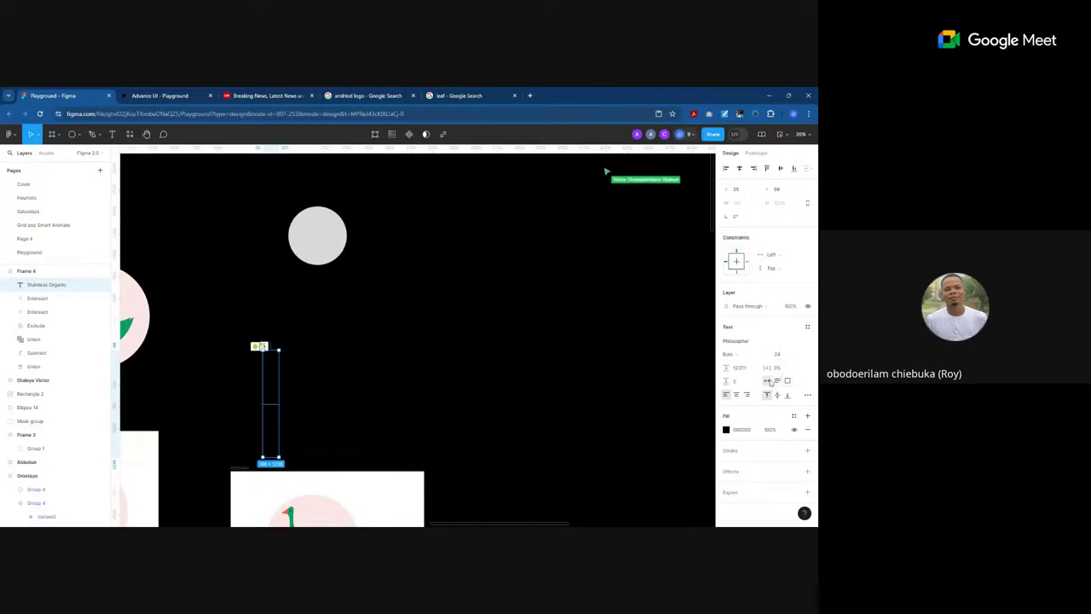
left_click(741, 368)
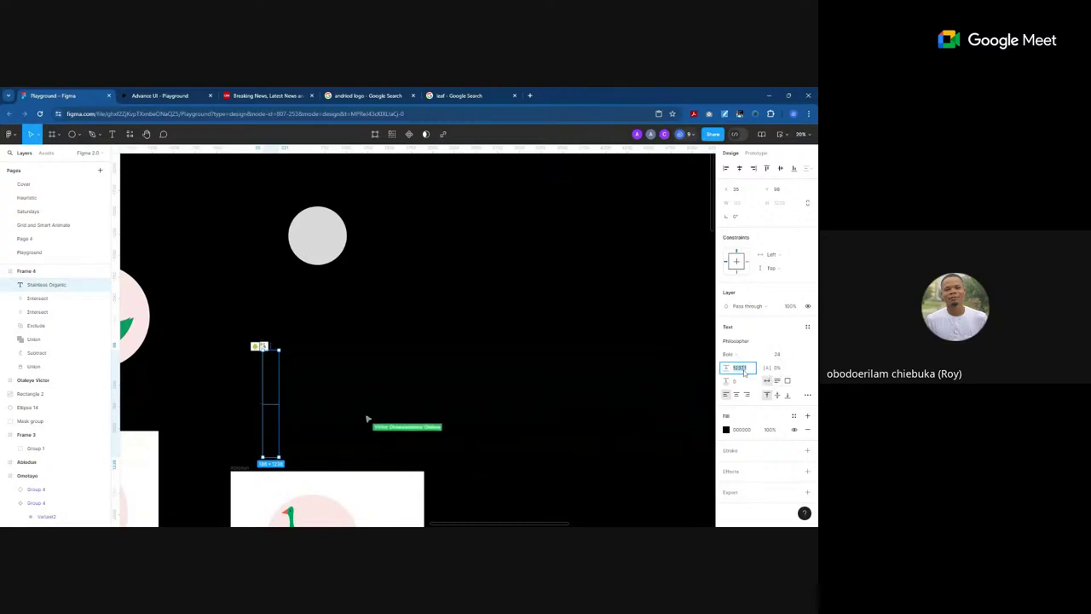
type("24")
key("Return")
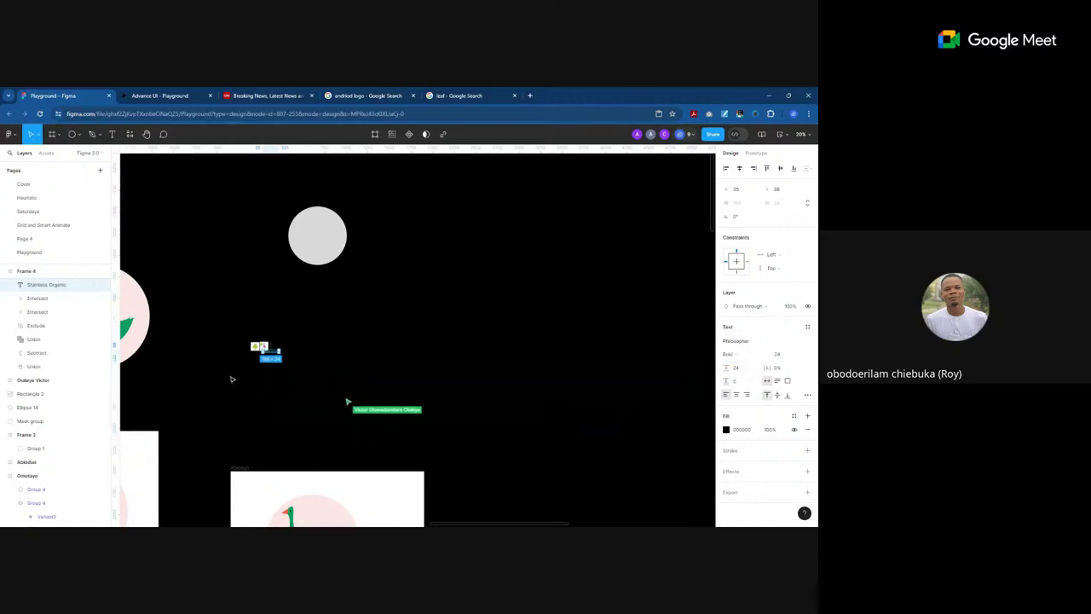
scroll(260, 349, "up", 10)
scroll(293, 349, "up", 10)
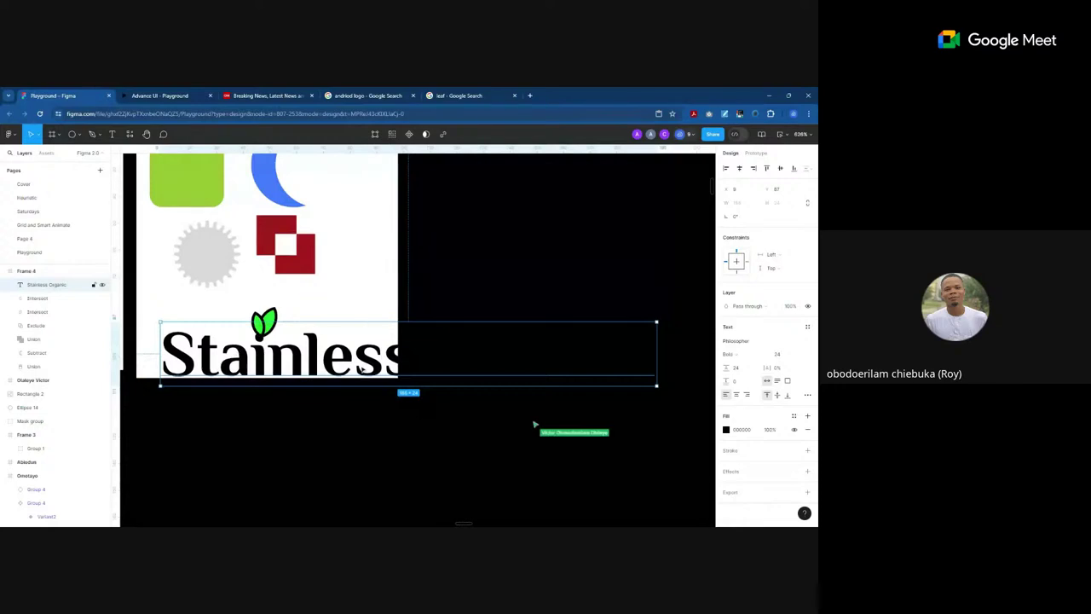
Step: Scale the Stainless Organic text down proportionally with the K tool and select both leaf layers
key("k")
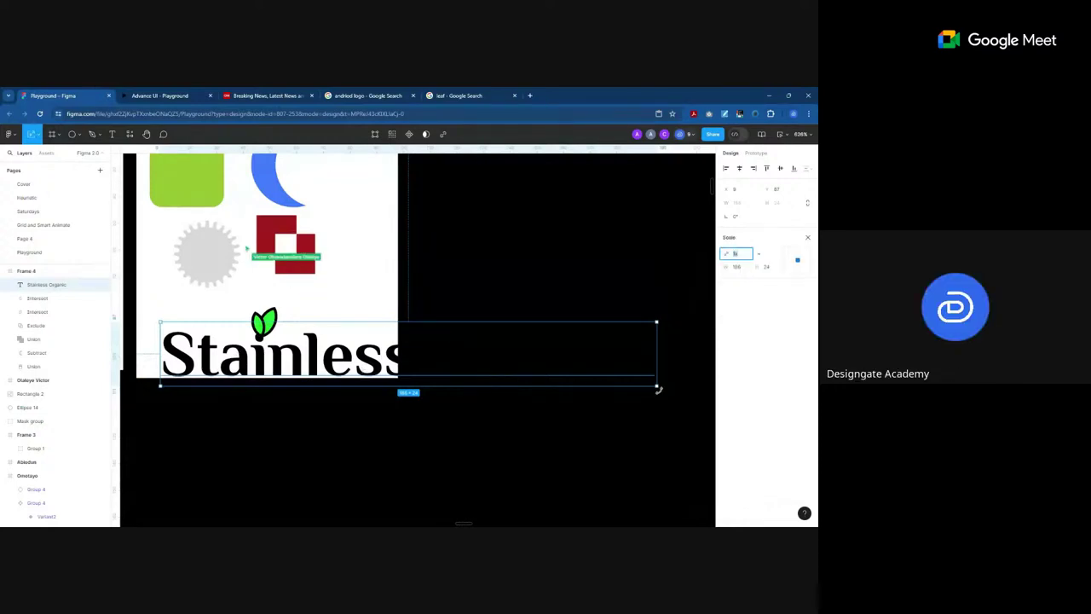
left_click_drag(656, 385, 307, 341)
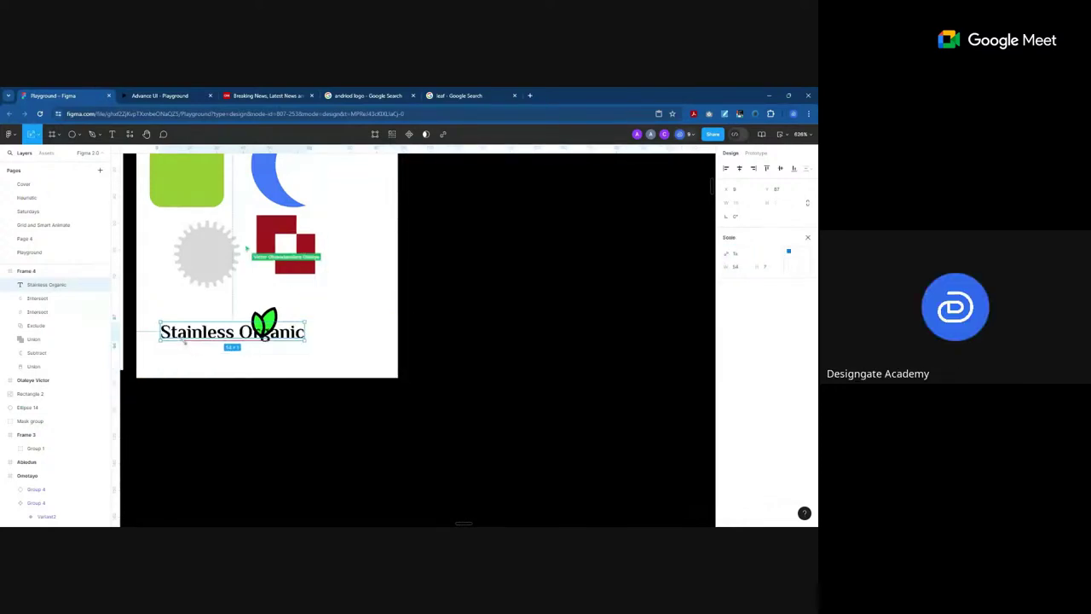
scroll(341, 332, "down", 3)
scroll(341, 333, "up", 3)
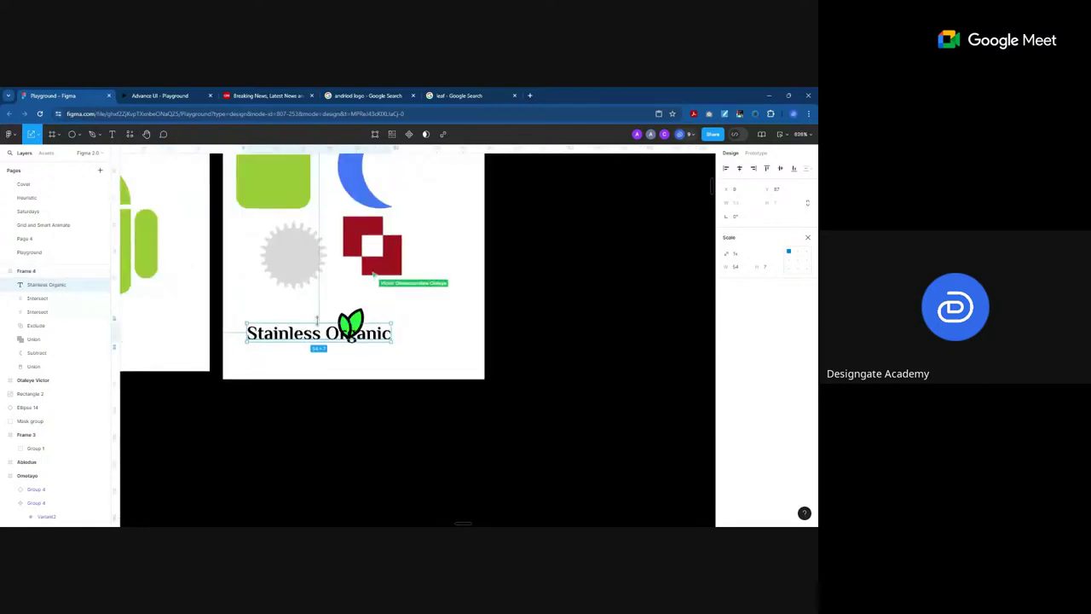
scroll(372, 275, "up", 5)
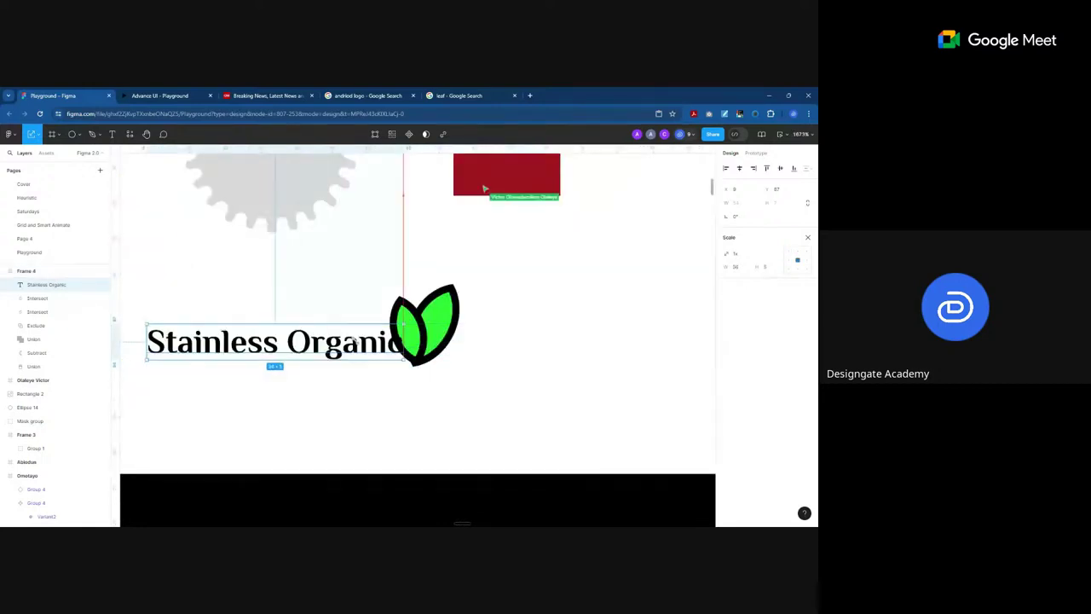
left_click(444, 307)
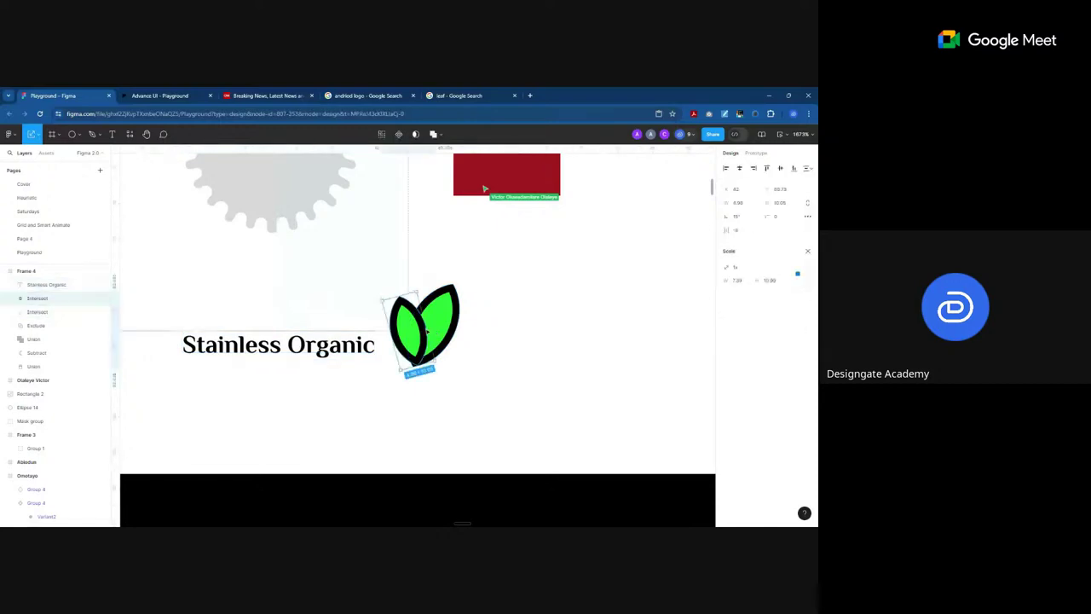
left_click(444, 305, "shift")
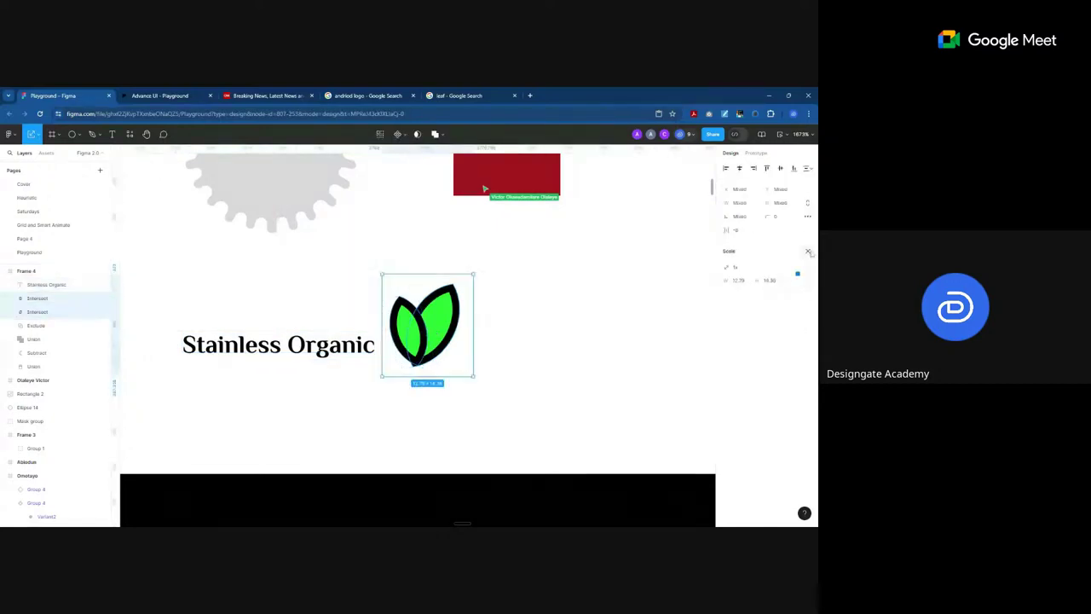
left_click(777, 423)
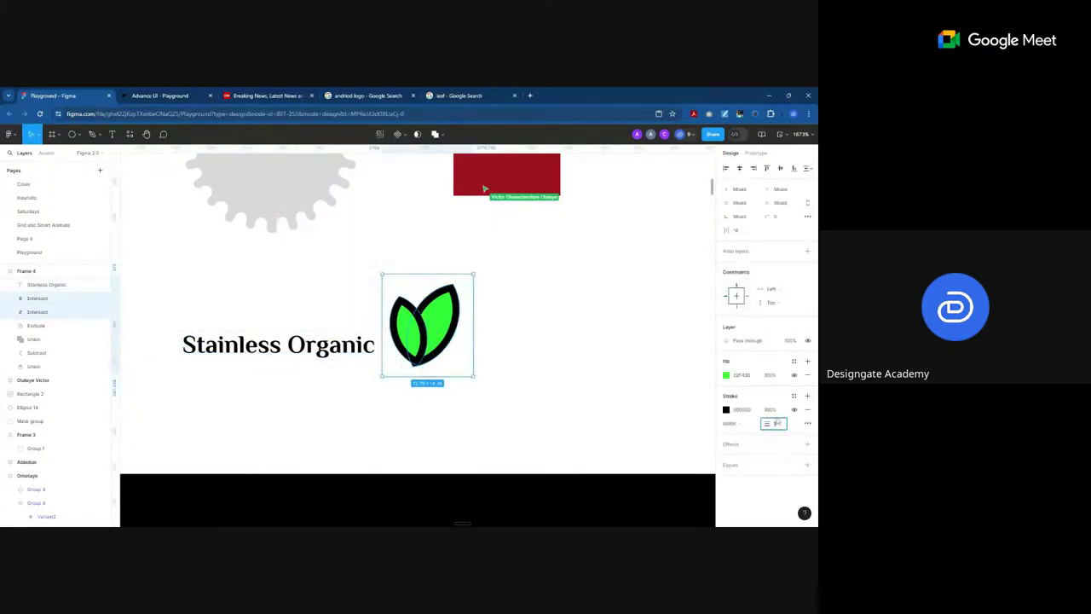
Step: Thin the leaf outlines to 0.2, shrink the leaf icon, and place it above the wordmark
type("2")
key("Return")
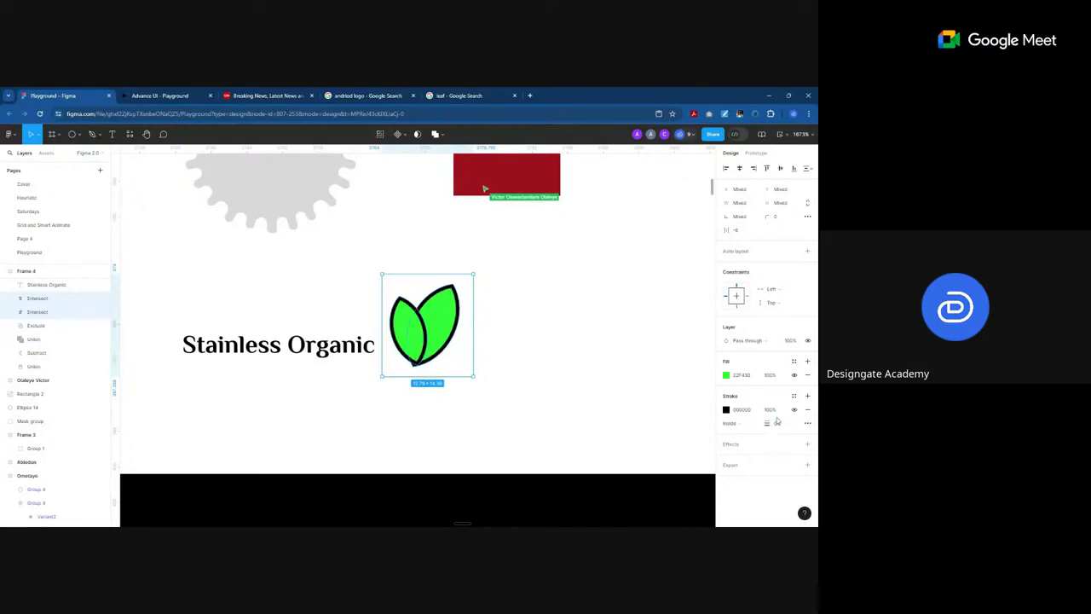
mouse_move(473, 375)
left_mouse_down()
mouse_move(412, 320)
mouse_move(285, 333)
left_mouse_up()
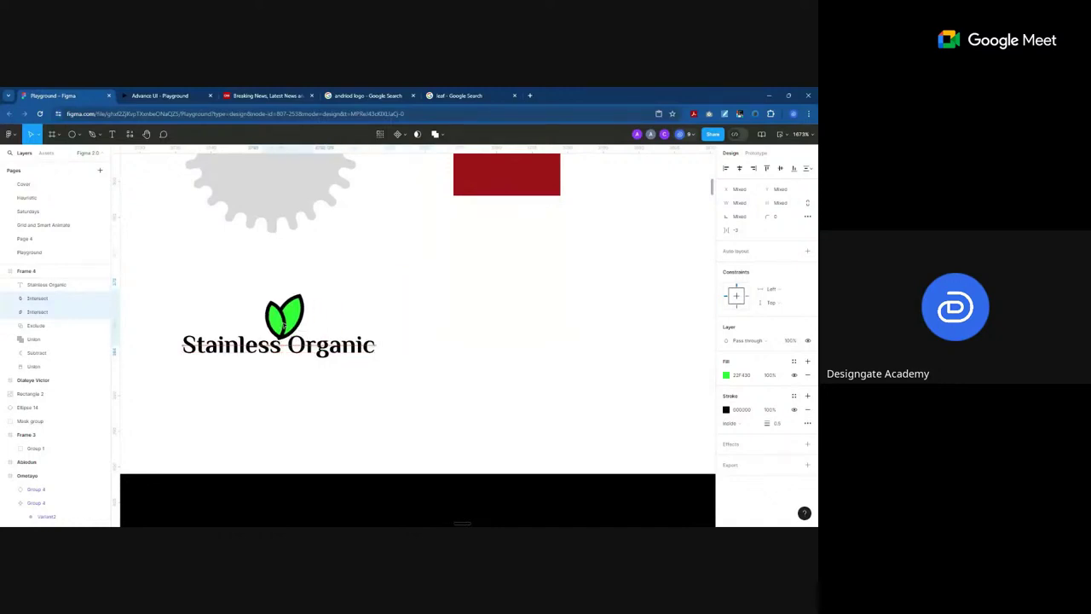
scroll(273, 334, "up", 5)
scroll(274, 334, "up", 4)
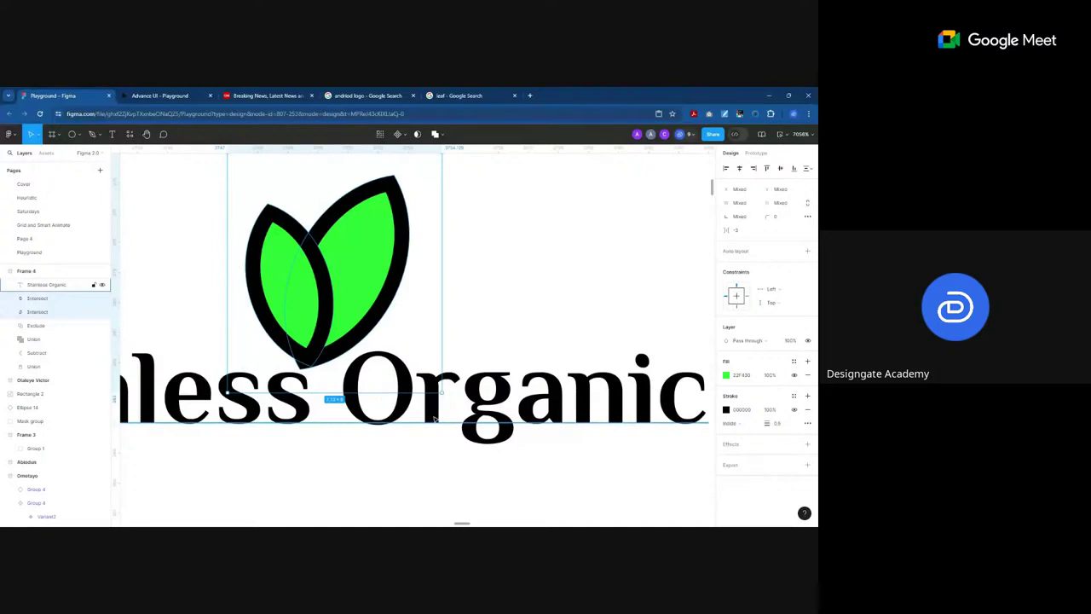
left_click_drag(436, 416, 319, 302)
mouse_move(267, 227)
left_mouse_down()
mouse_move(322, 343)
mouse_move(316, 313)
left_mouse_up()
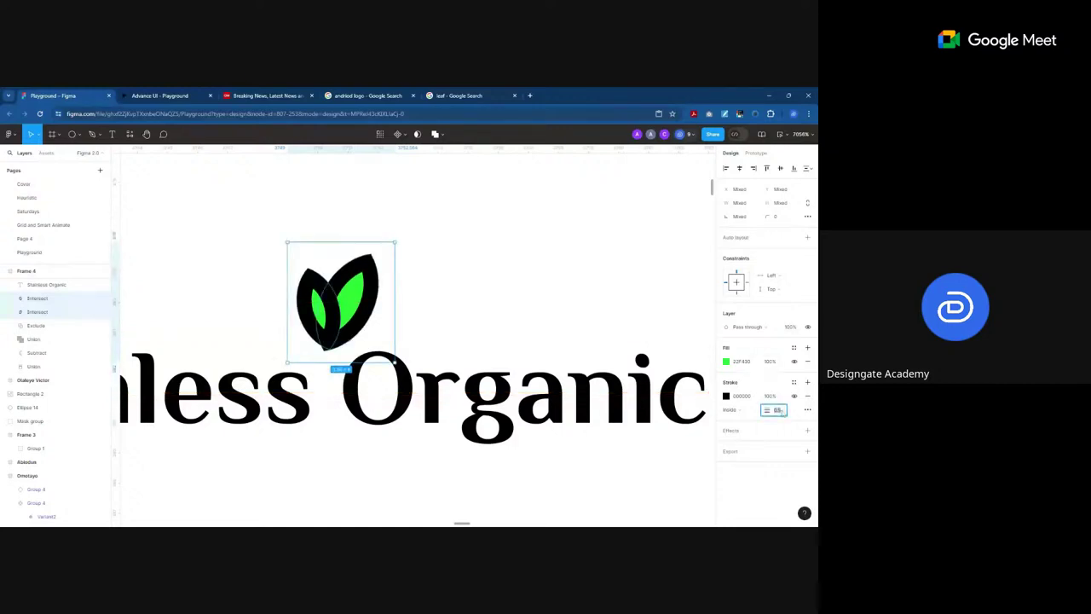
key("Return")
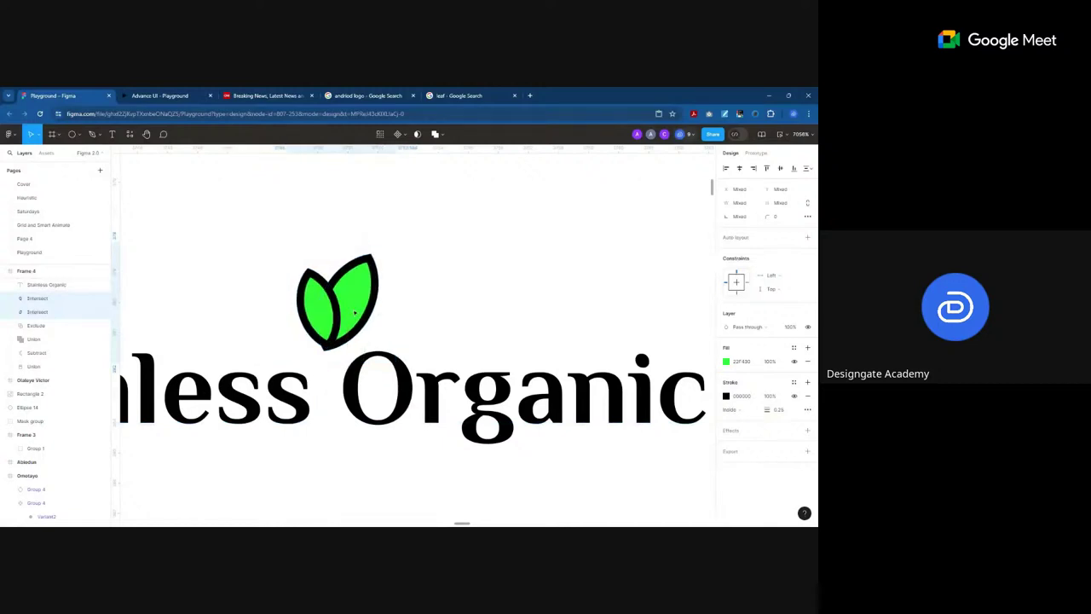
Step: Give the left leaf a pale green fill
left_click(345, 383)
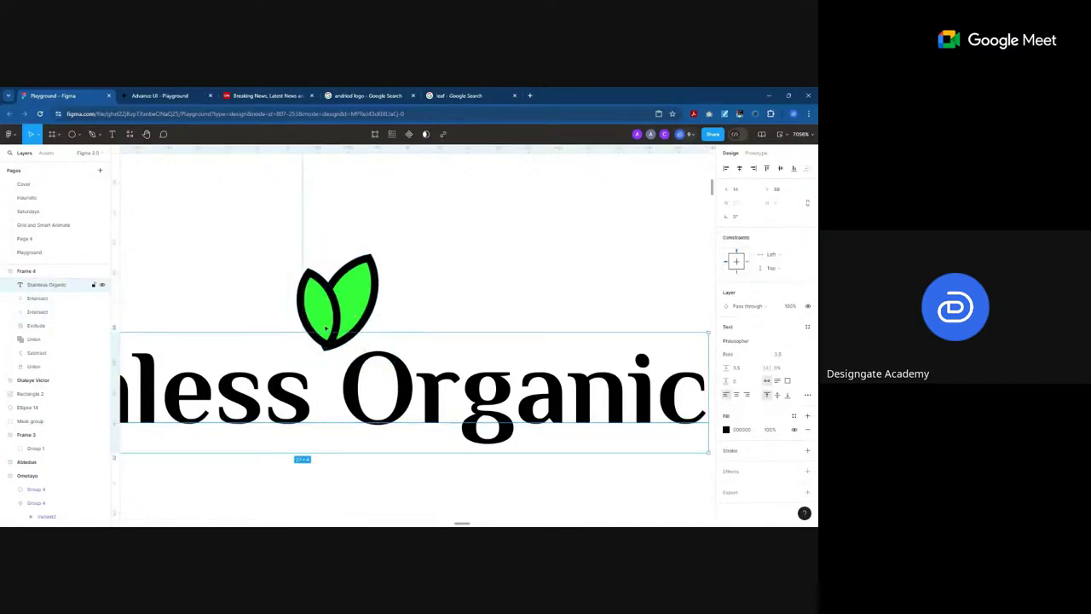
left_click(319, 311)
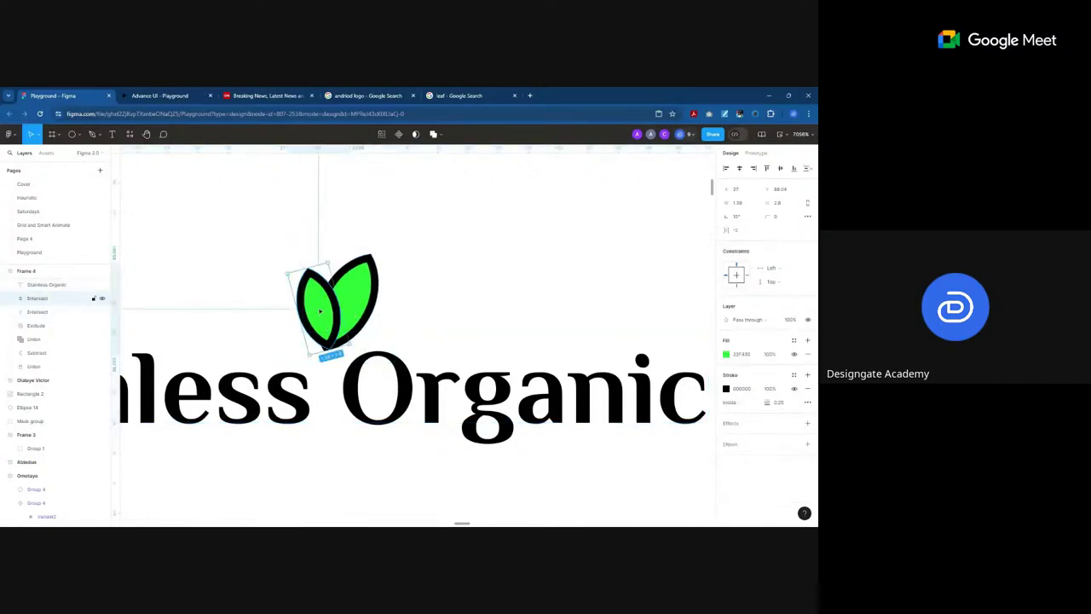
left_click(725, 355)
left_click(706, 390)
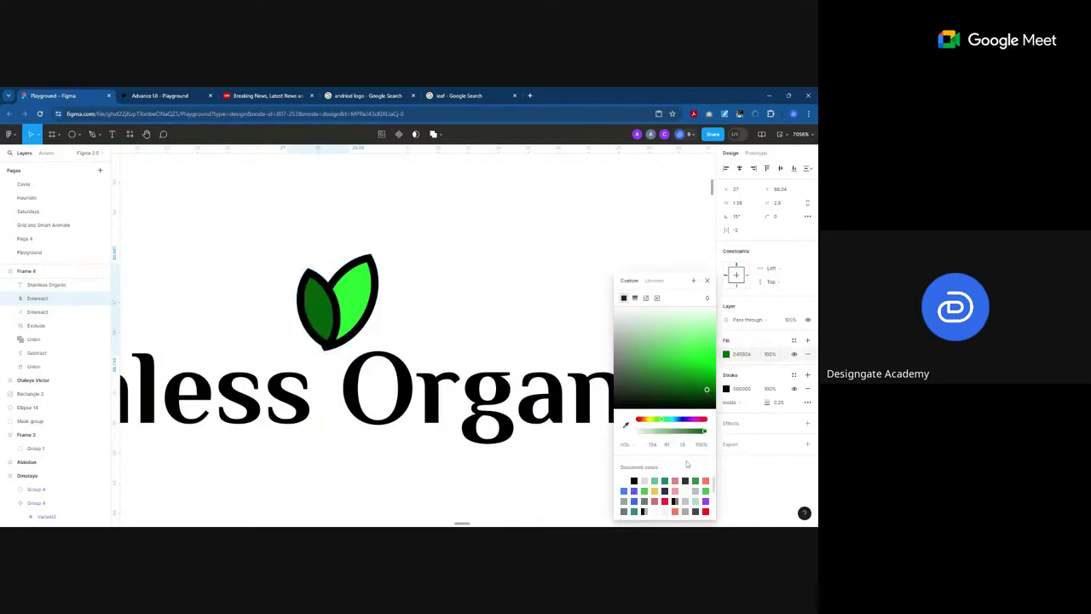
left_click(695, 490)
Step: Close the colour picker and zoom around the frame to review the wordmark and shapes
left_click(381, 473)
scroll(383, 460, "down", 6)
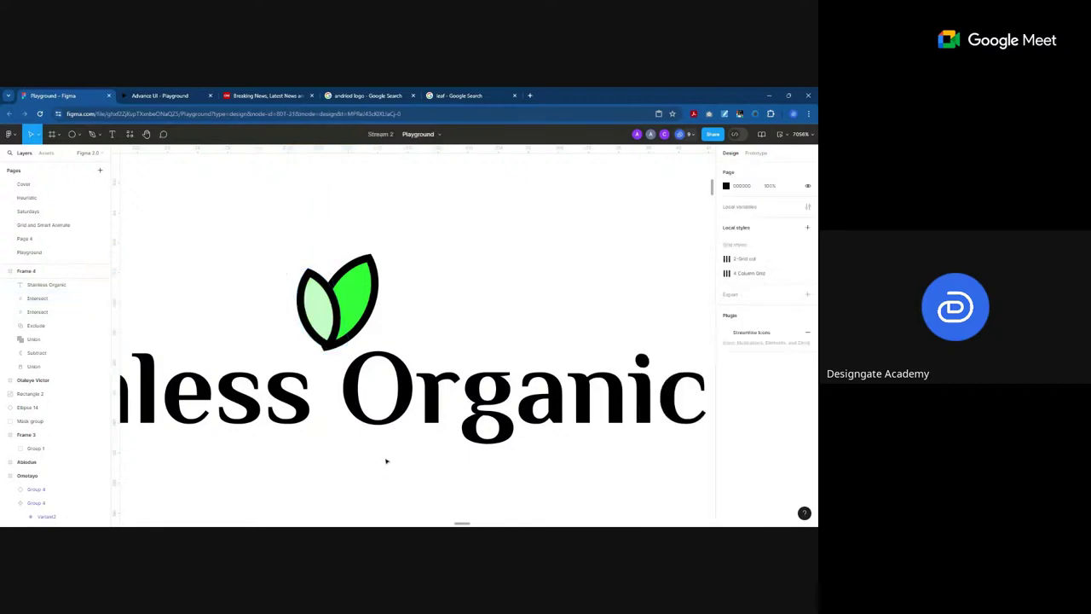
scroll(342, 422, "down", 4)
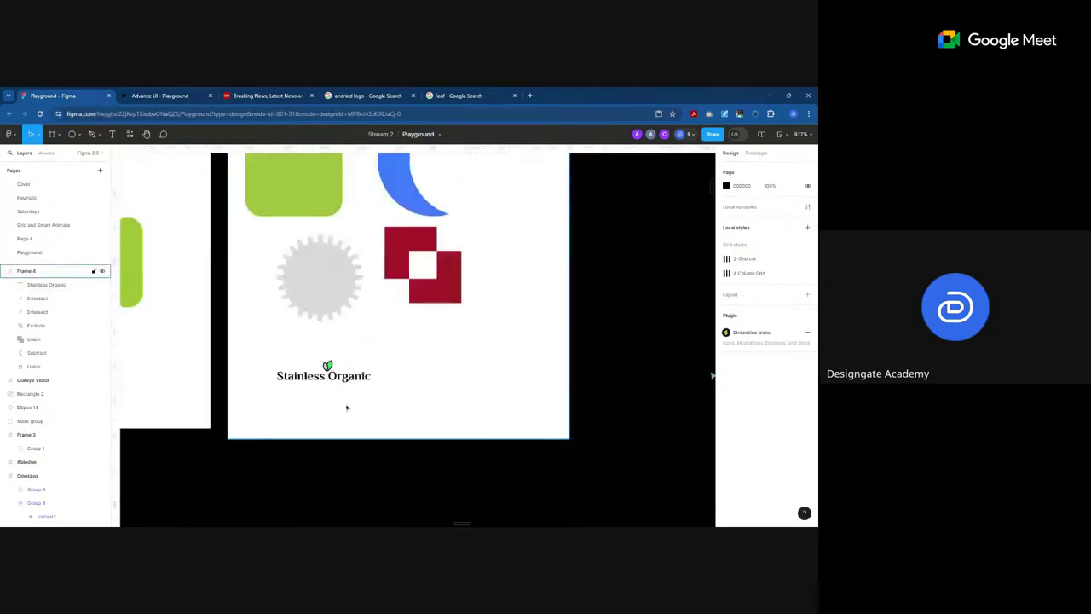
scroll(391, 239, "up", 2)
scroll(393, 243, "up", 1)
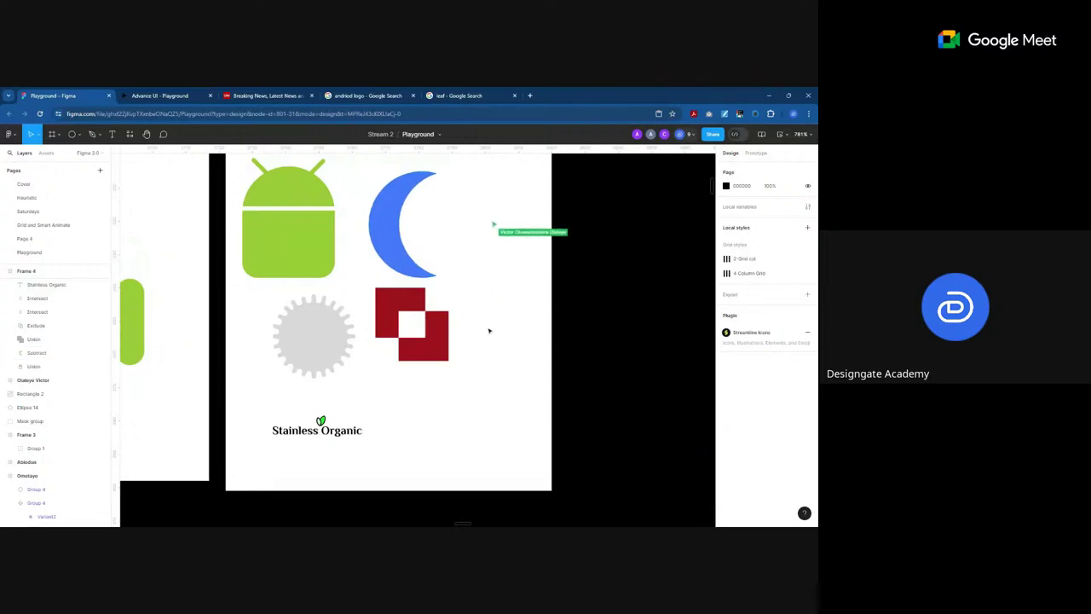
scroll(477, 467, "up", 1)
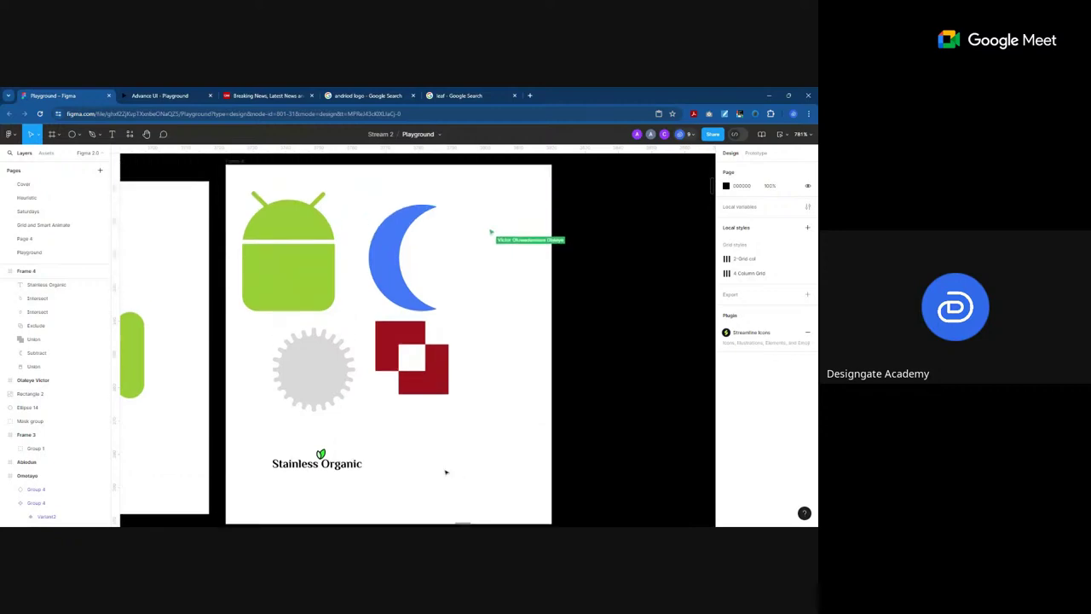
scroll(445, 471, "down", 2)
scroll(460, 401, "up", 4)
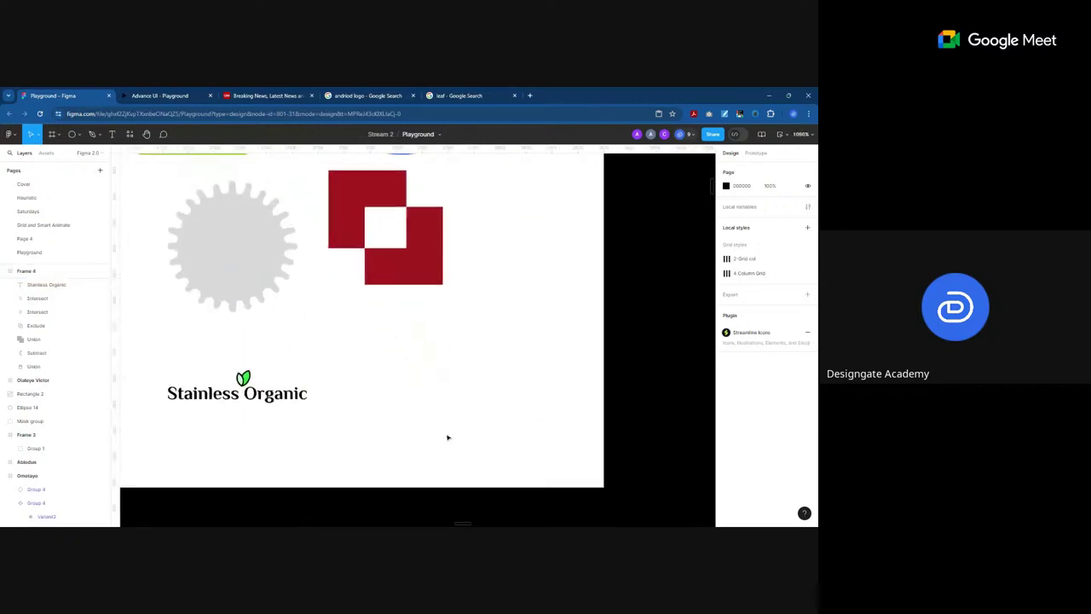
scroll(377, 373, "up", 3)
Step: Draw a large grey circle, a tall bar below its centre, and a smaller circle at the bar's bottom
left_click(71, 134)
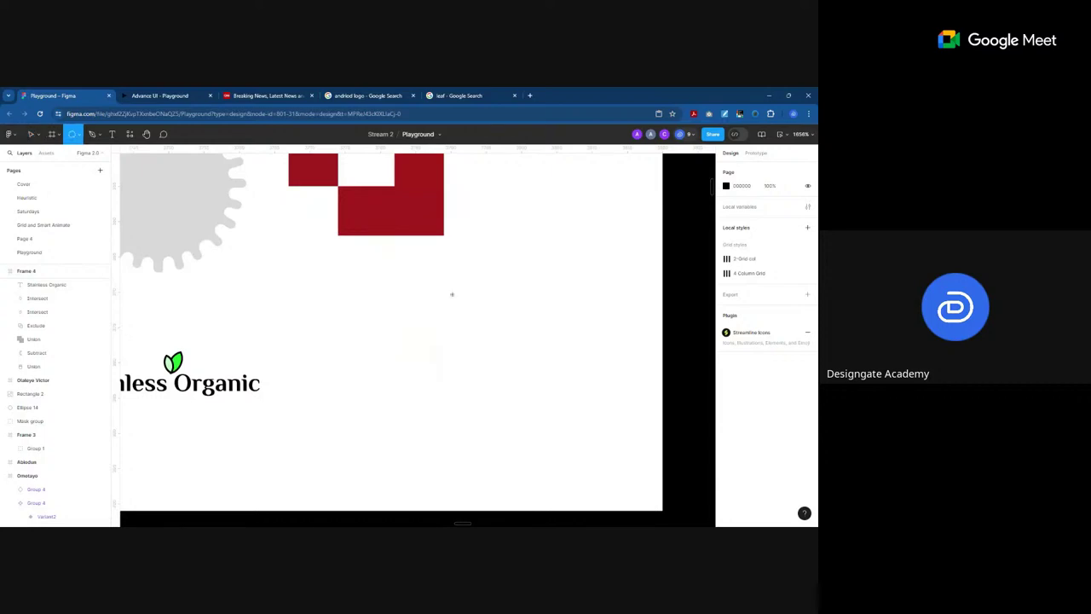
left_click_drag(407, 256, 515, 363)
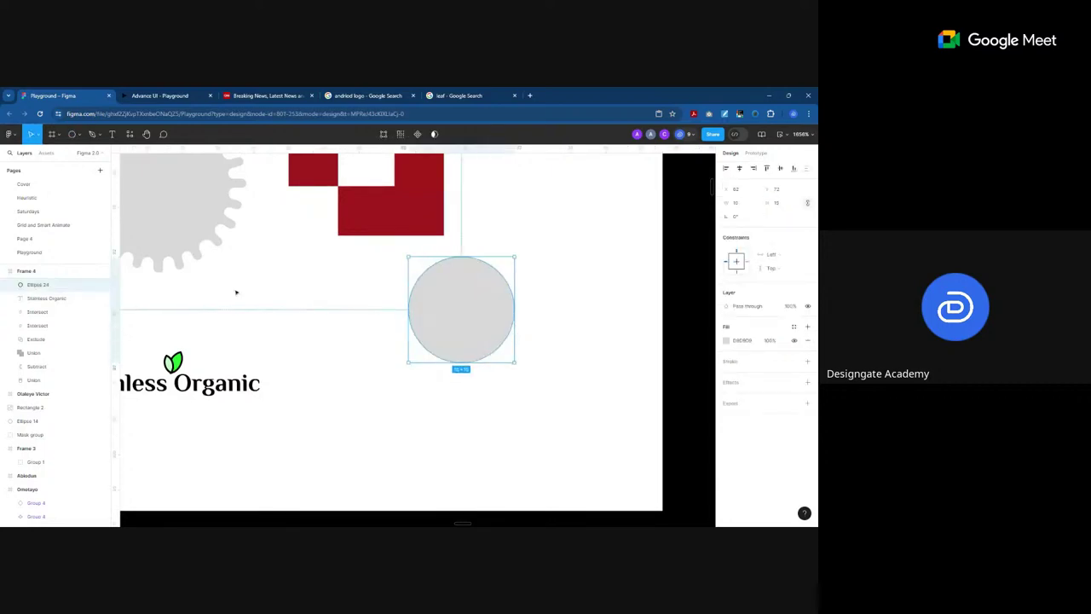
left_click(82, 136)
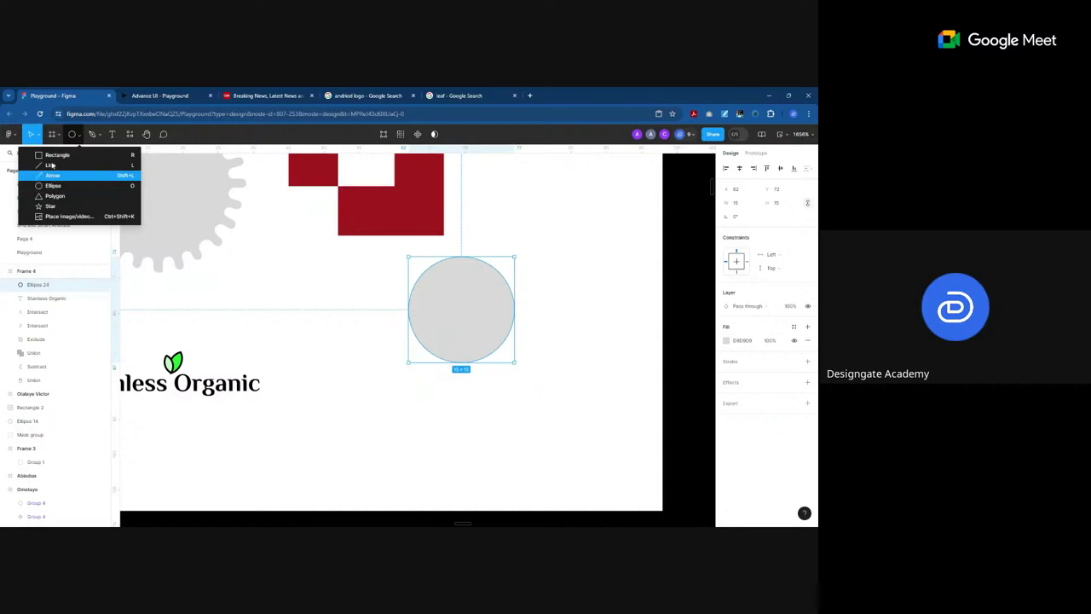
left_click(57, 155)
left_click_drag(443, 305, 485, 413)
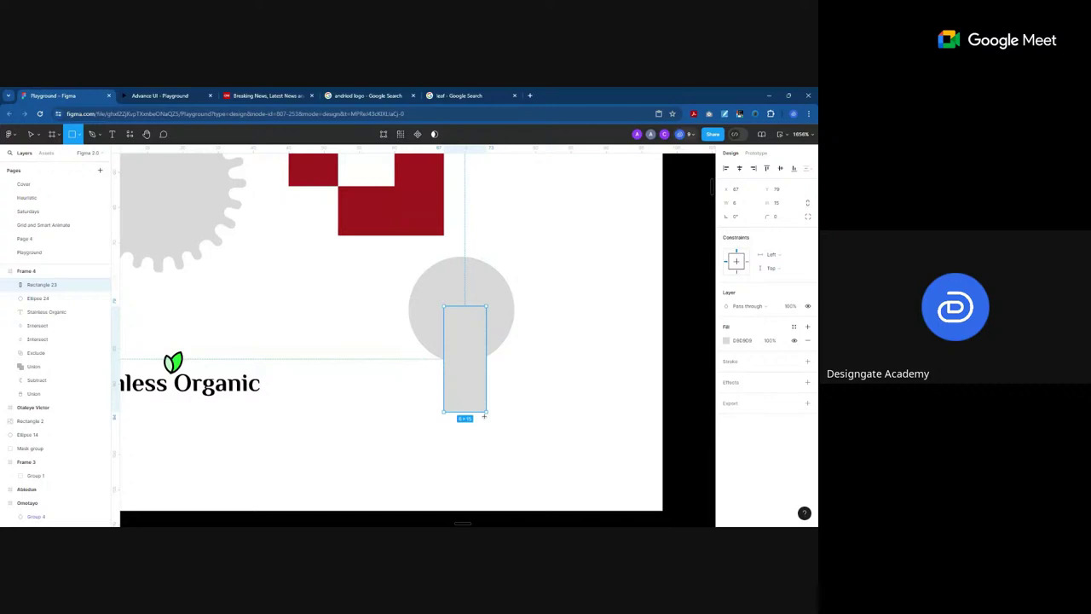
key("o")
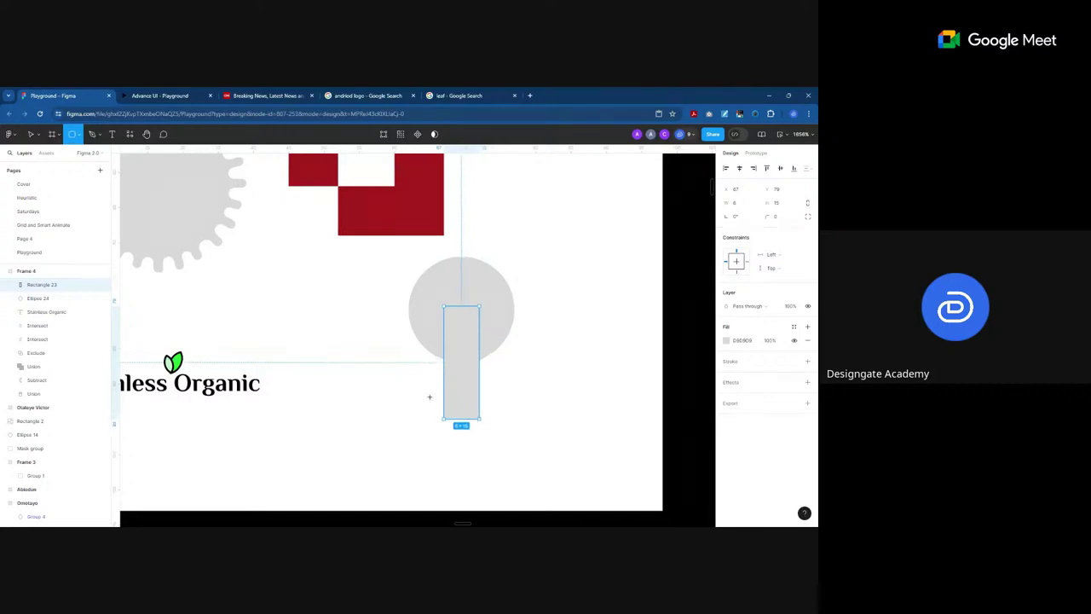
mouse_move(422, 384)
left_mouse_down()
mouse_move(500, 448)
mouse_move(466, 421)
left_mouse_up()
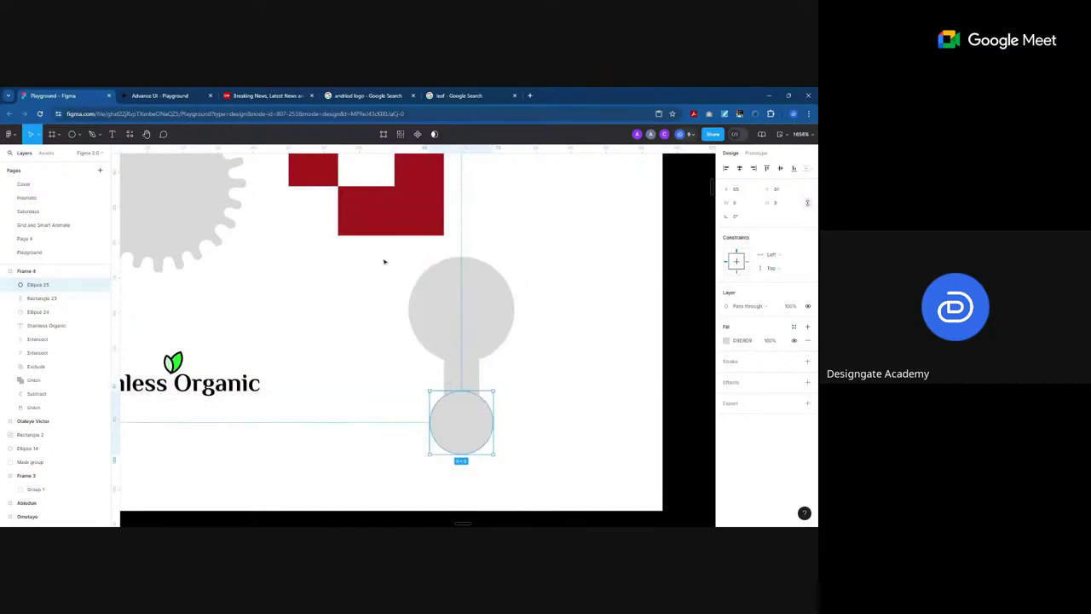
Step: Select the two circles and the bar and merge them with Union selection
left_click_drag(377, 253, 551, 472)
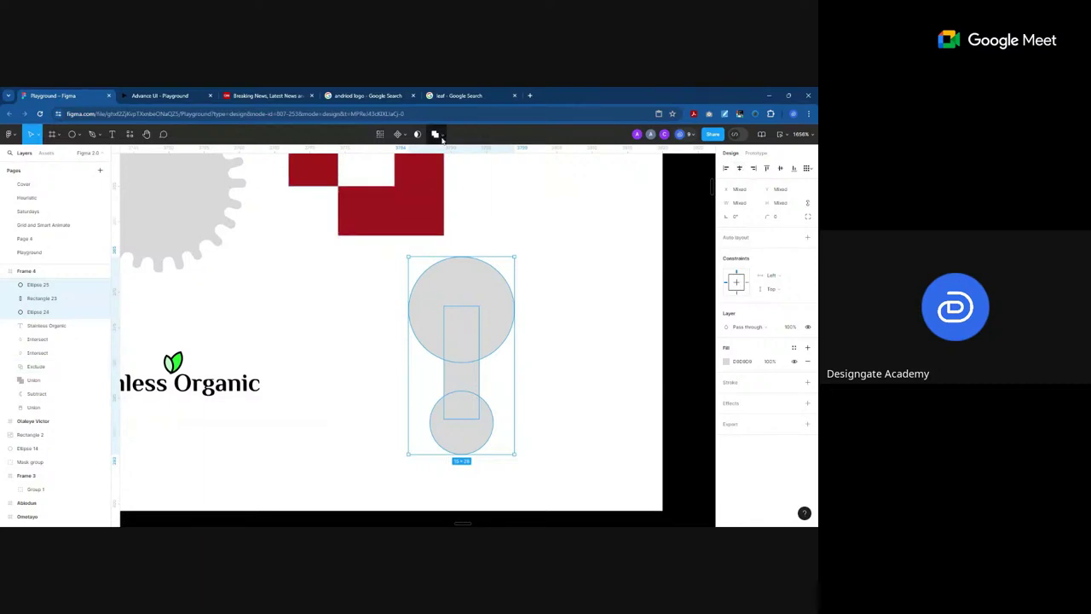
left_click(442, 136)
left_click(439, 155)
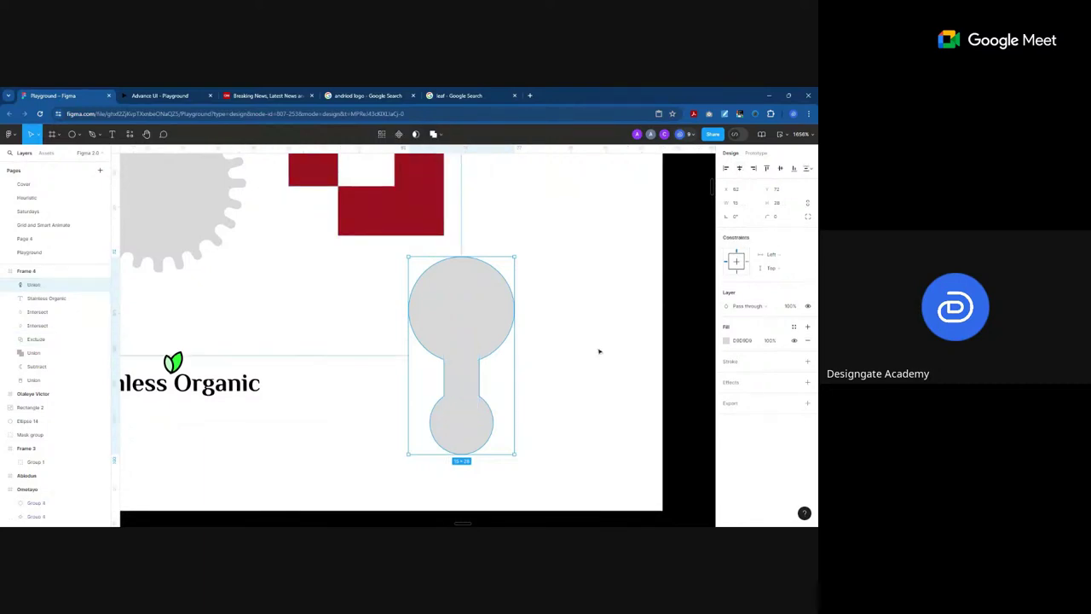
left_click(599, 351)
left_click(464, 324)
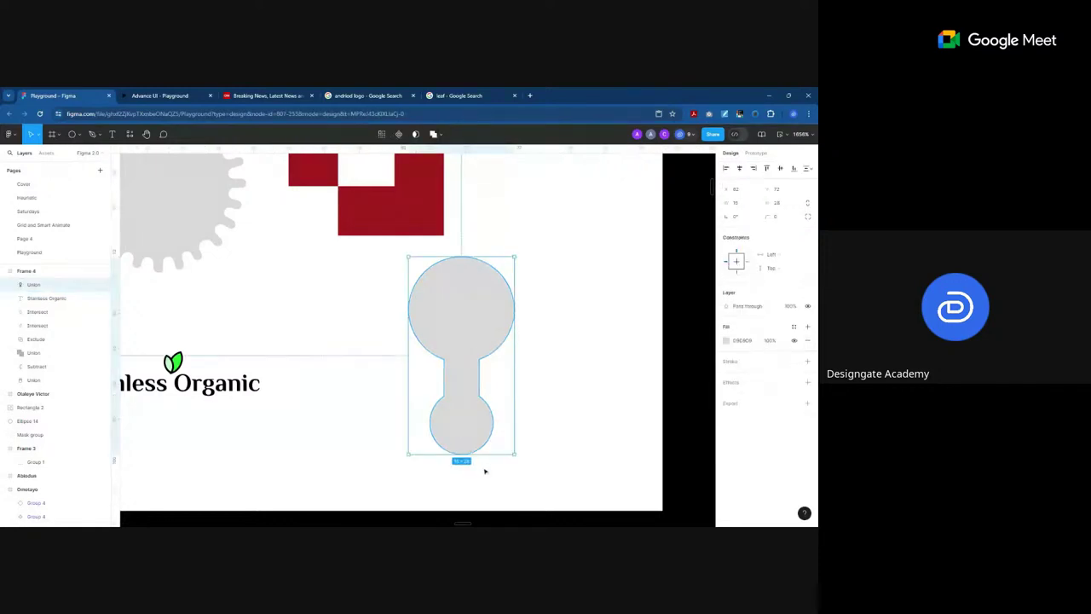
Step: Tilt the union shape to about 75° and give it a 24 corner radius
left_click_drag(404, 462, 508, 470)
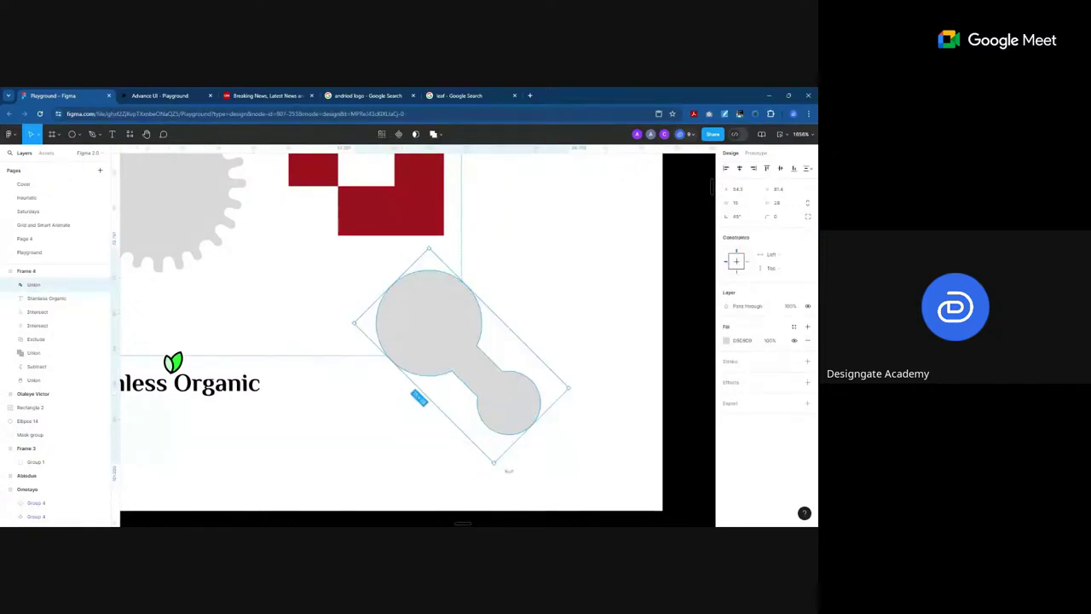
left_click_drag(466, 370, 402, 376)
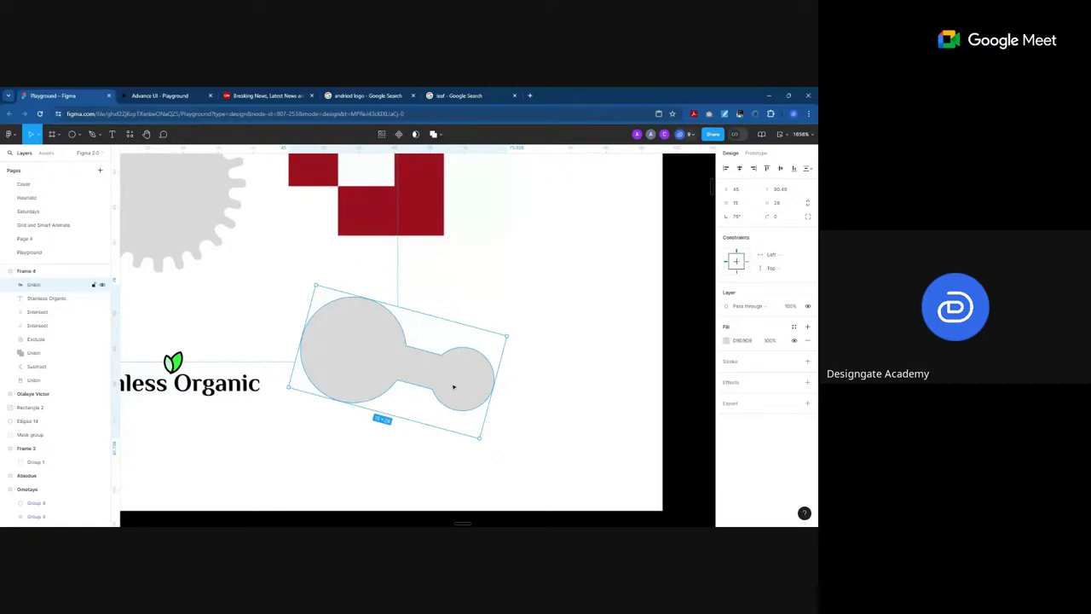
left_click(781, 218)
type("24")
Step: Move the small circle inside the union up toward the blob's right side
left_click(524, 269)
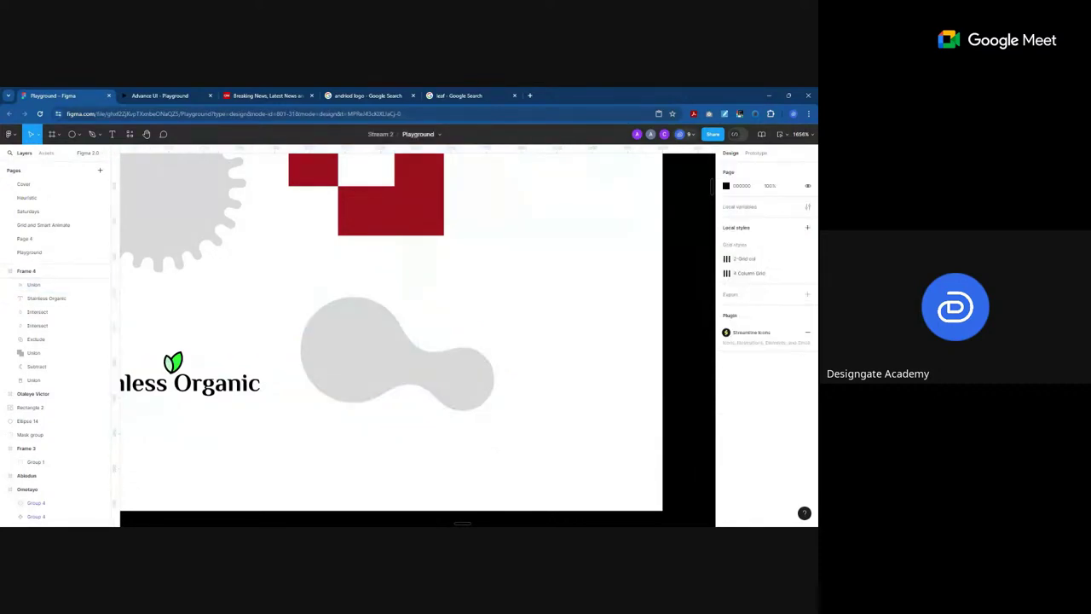
double_click(466, 404)
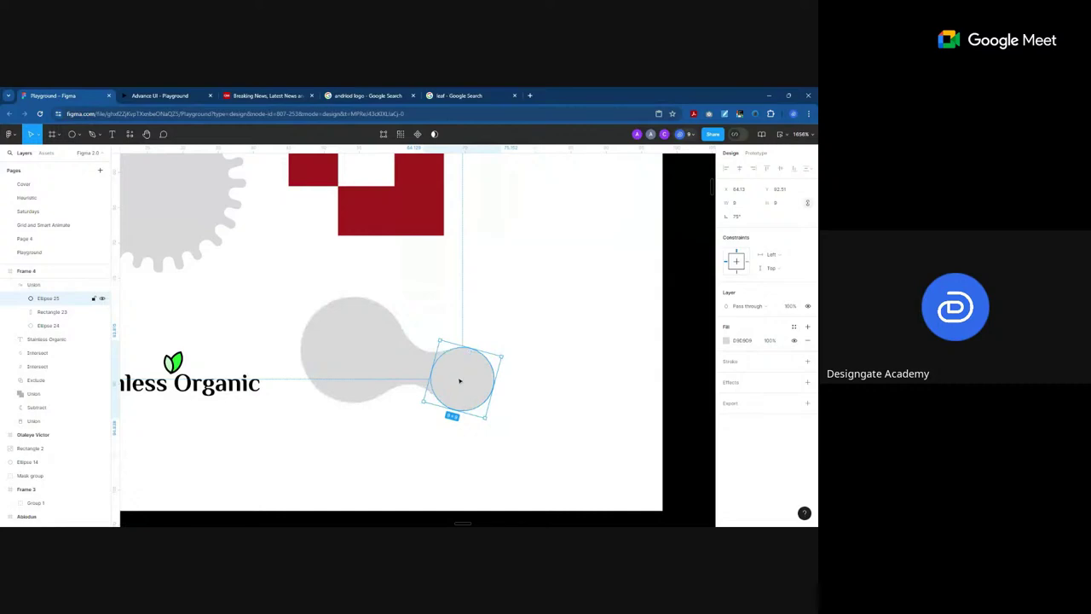
mouse_move(459, 381)
left_mouse_down()
mouse_move(462, 358)
mouse_move(438, 314)
mouse_move(470, 378)
mouse_move(431, 434)
mouse_move(489, 435)
mouse_move(480, 375)
mouse_move(446, 316)
mouse_move(484, 396)
mouse_move(433, 394)
mouse_move(441, 380)
left_mouse_up()
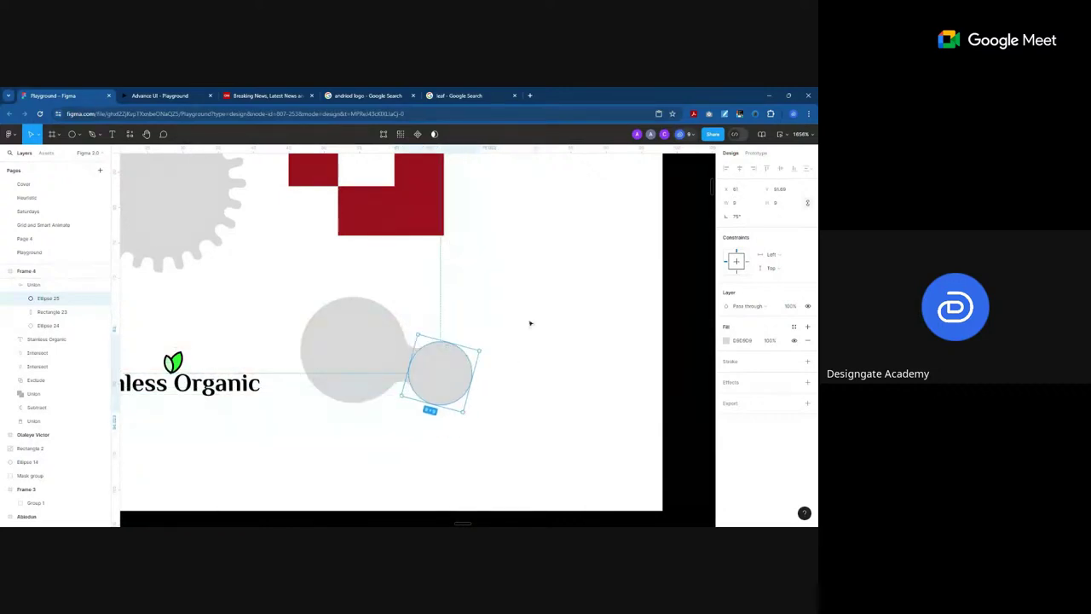
Step: Increase the union blob's corner radius to 50
left_click(328, 336)
left_click(779, 216)
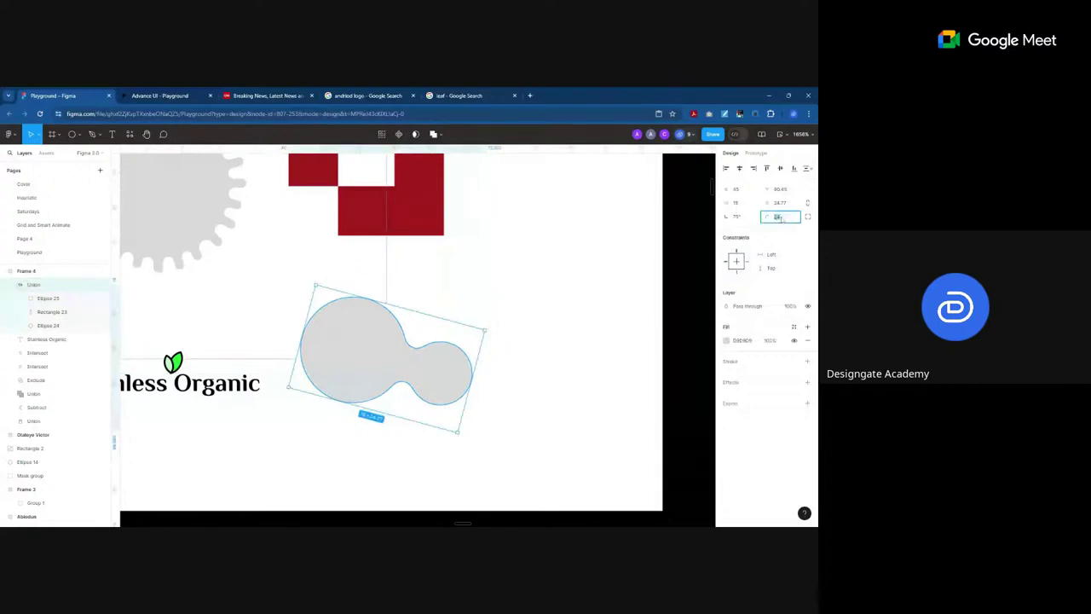
type("50")
key("Return")
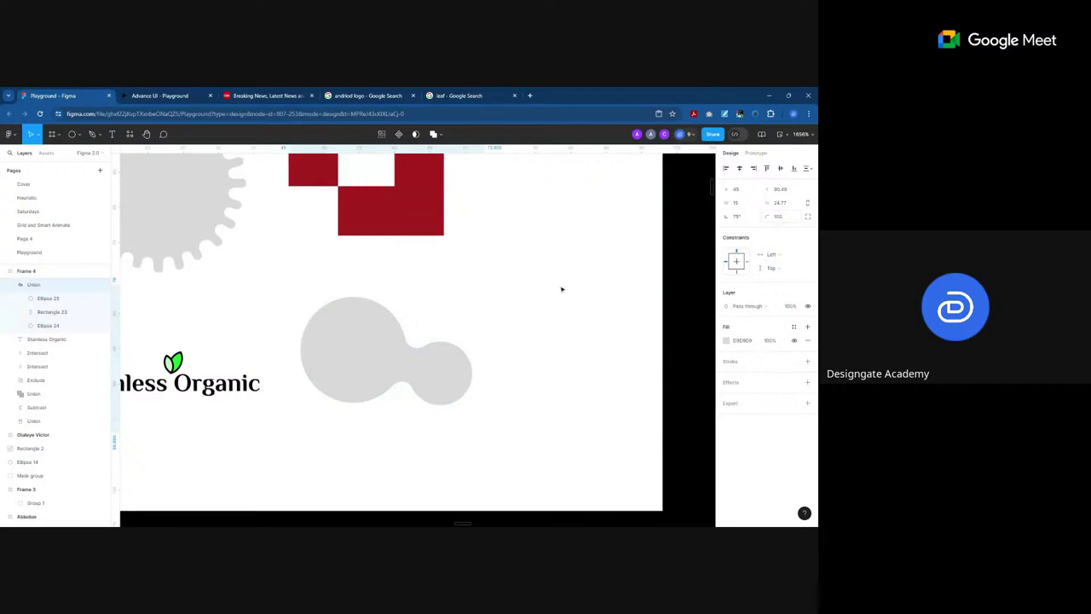
Step: Reposition the small circle inside the blob slightly right and upward
double_click(447, 377)
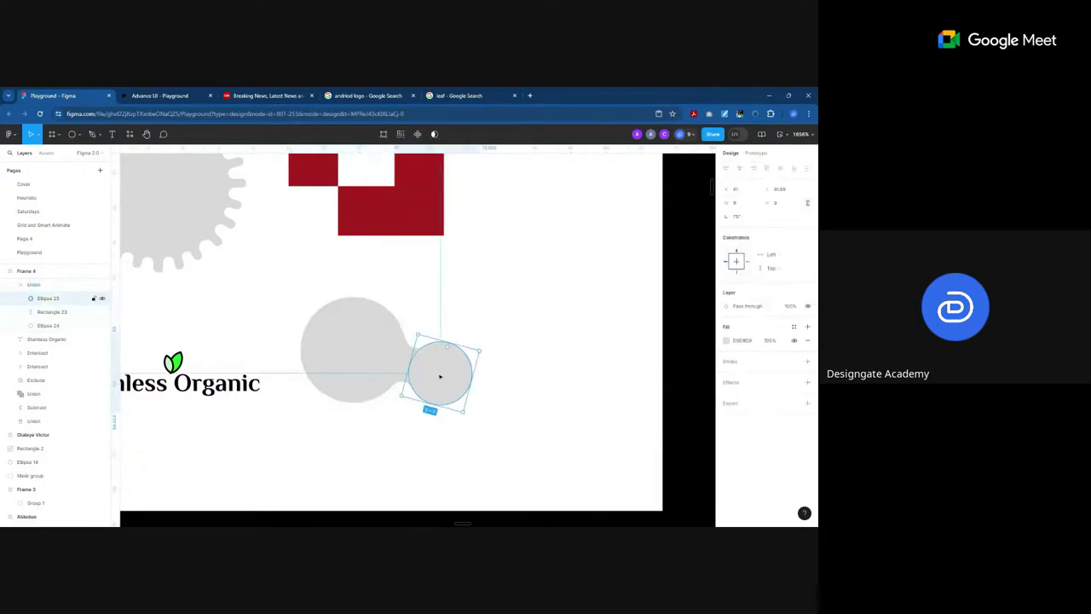
left_click_drag(440, 376, 458, 392)
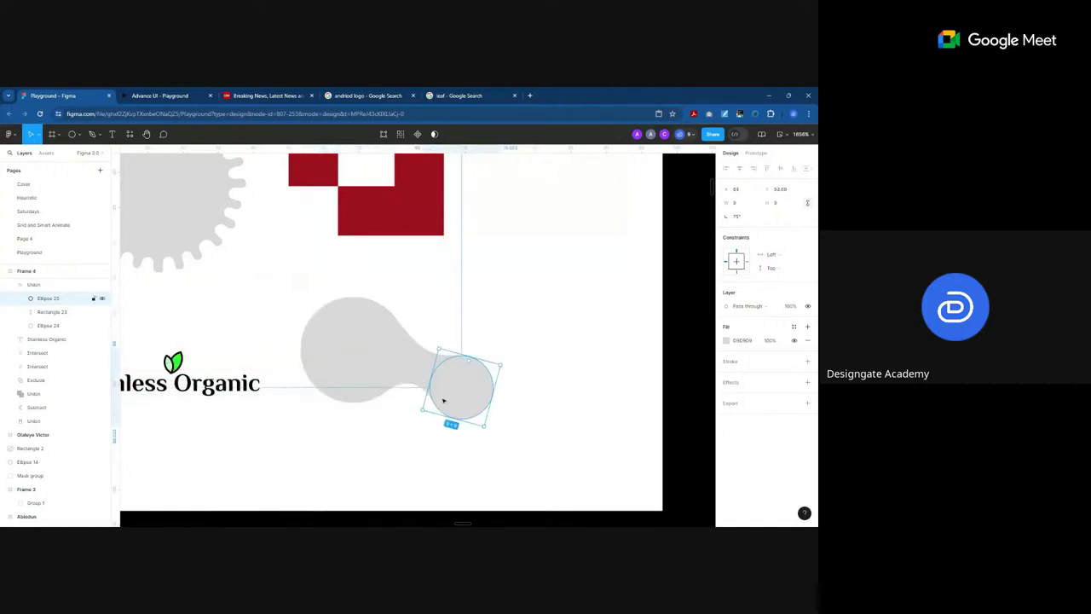
mouse_move(453, 390)
left_mouse_down()
mouse_move(332, 356)
mouse_move(418, 370)
mouse_move(216, 321)
mouse_move(530, 401)
mouse_move(261, 329)
mouse_move(489, 390)
mouse_move(304, 341)
mouse_move(470, 384)
mouse_move(418, 372)
mouse_move(457, 383)
mouse_move(452, 375)
left_mouse_up()
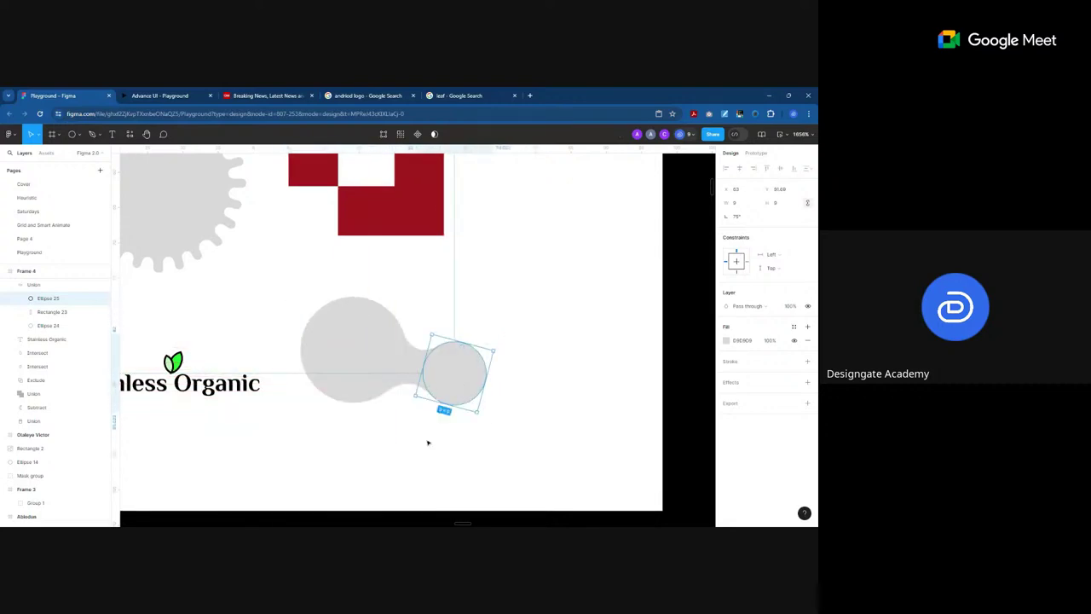
left_click(429, 443)
Step: Move the whole blob left, then undo its tilt so it sits level
left_click_drag(368, 375, 311, 366)
scroll(330, 412, "down", 2)
scroll(330, 412, "down", 2)
scroll(336, 418, "down", 3)
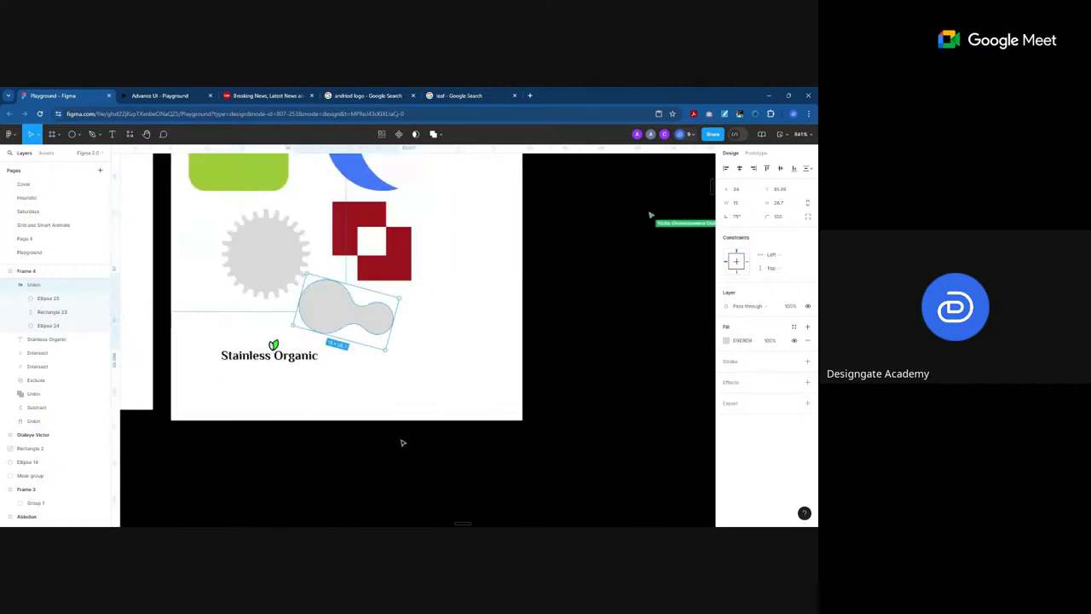
scroll(395, 420, "up", 2)
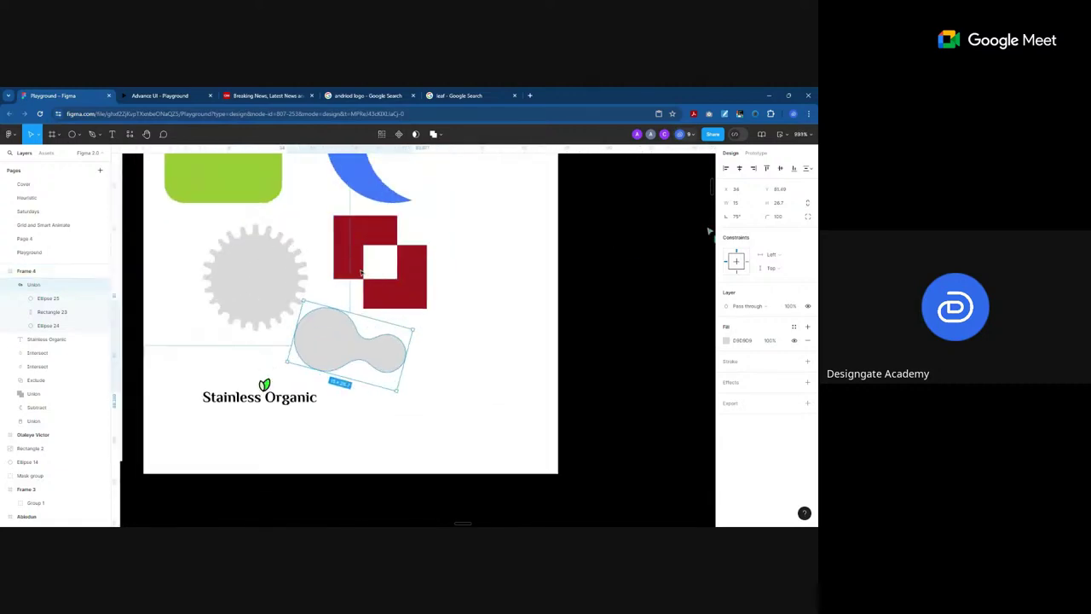
key("ctrl+z")
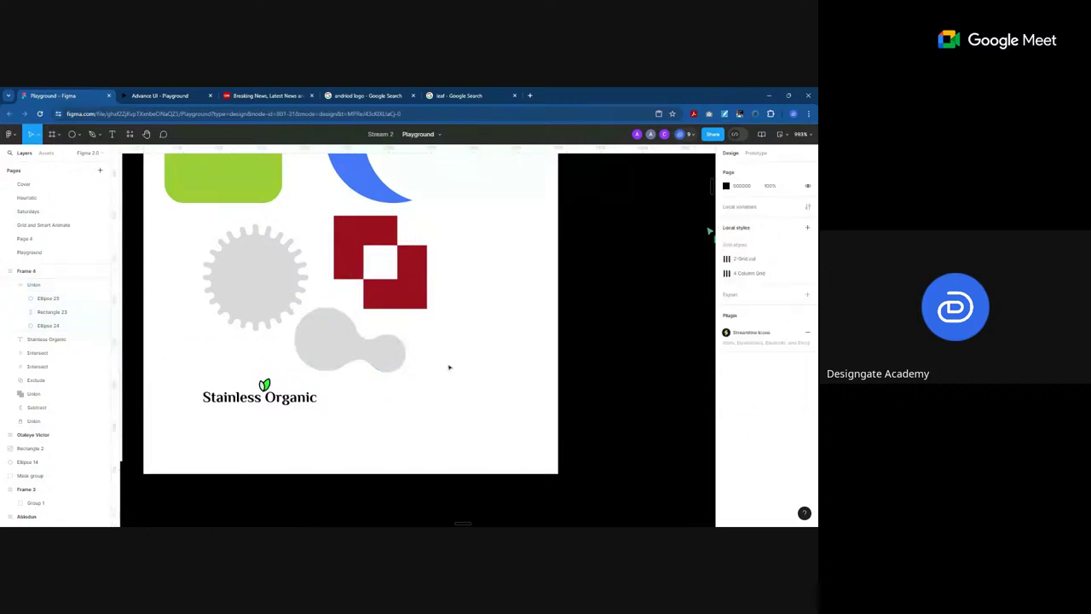
Step: Replace the leaf results with a Google search for 'bento hero pages'
left_click(492, 96)
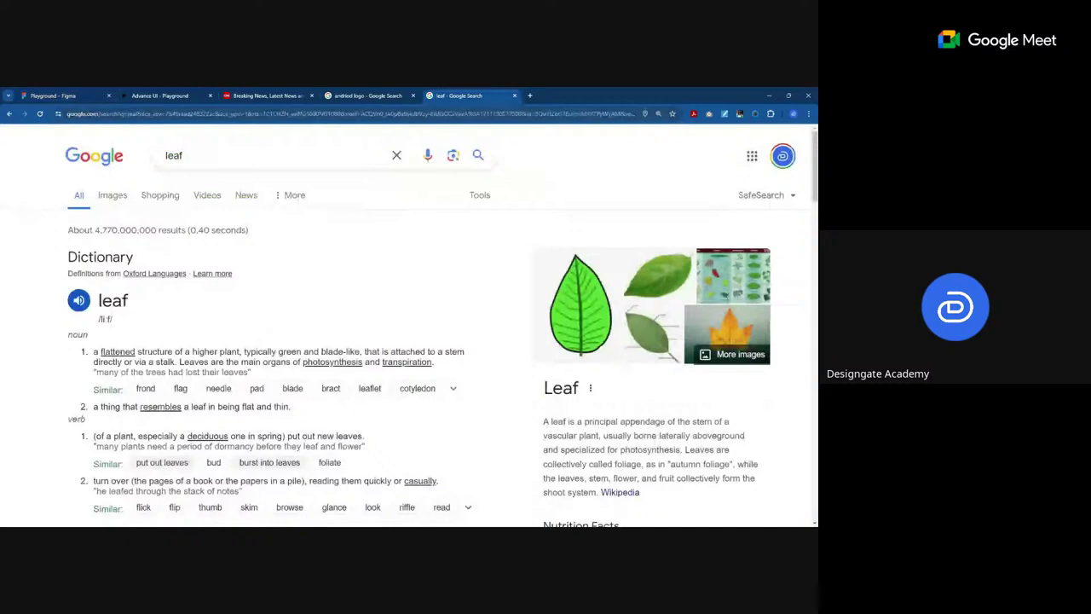
key("ctrl+l")
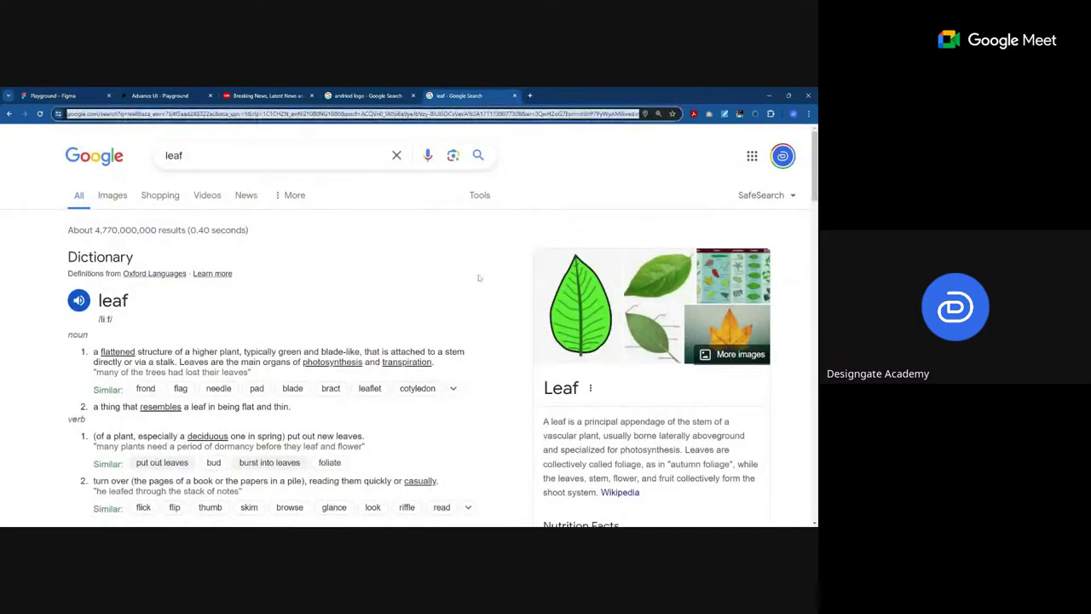
type("be")
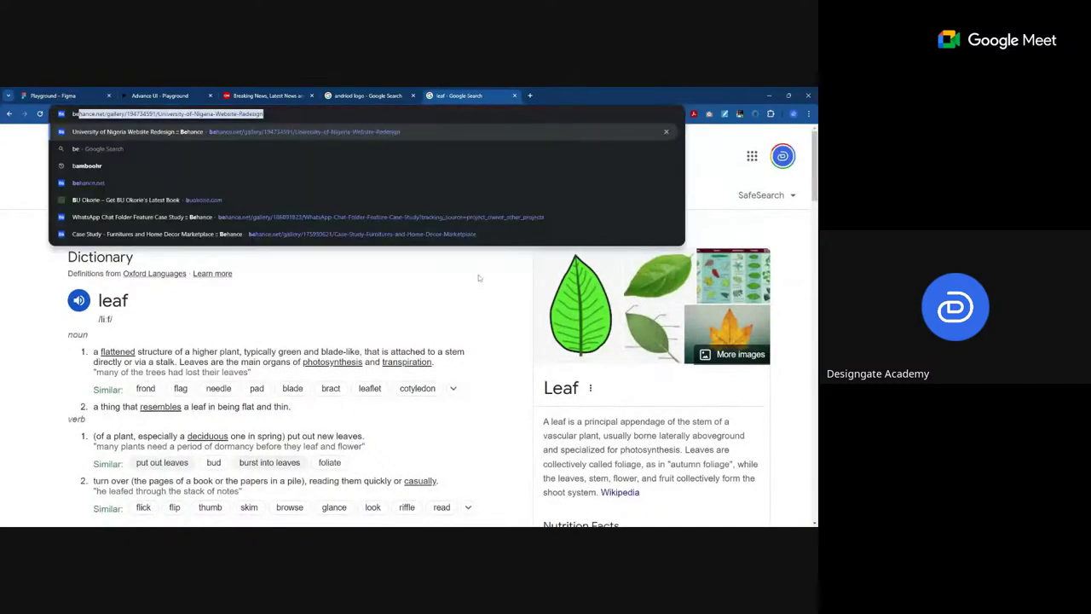
type("nto")
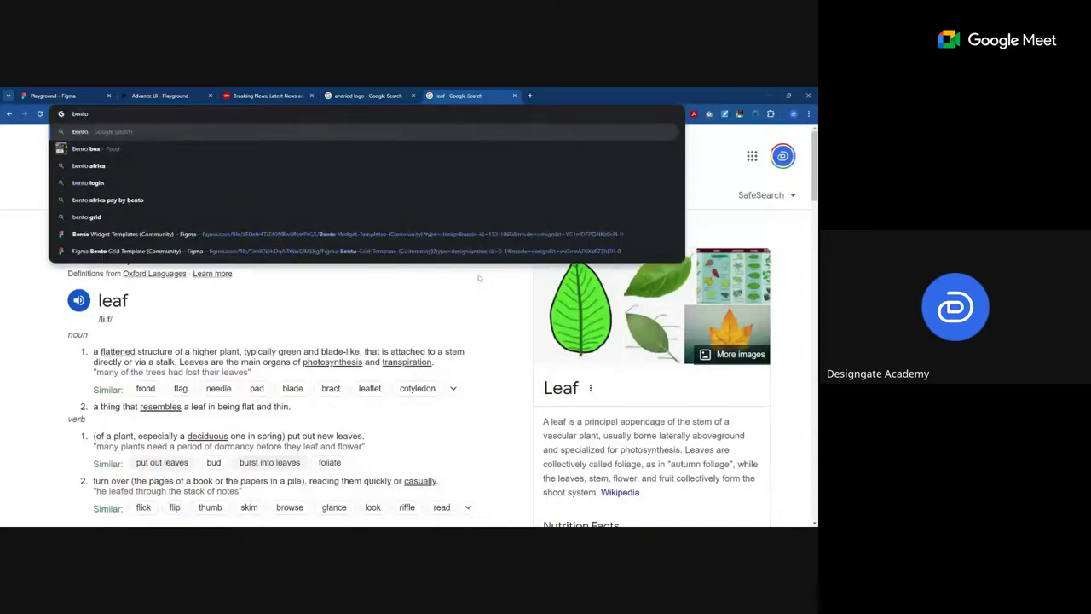
type(" hero b")
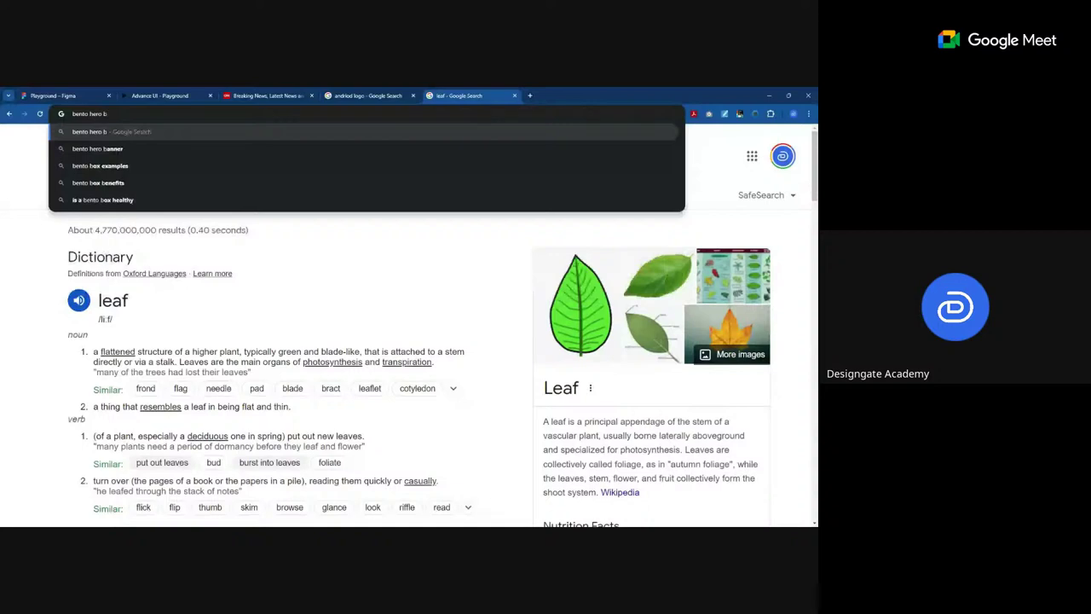
key("BackSpace")
type("pages")
key("Return")
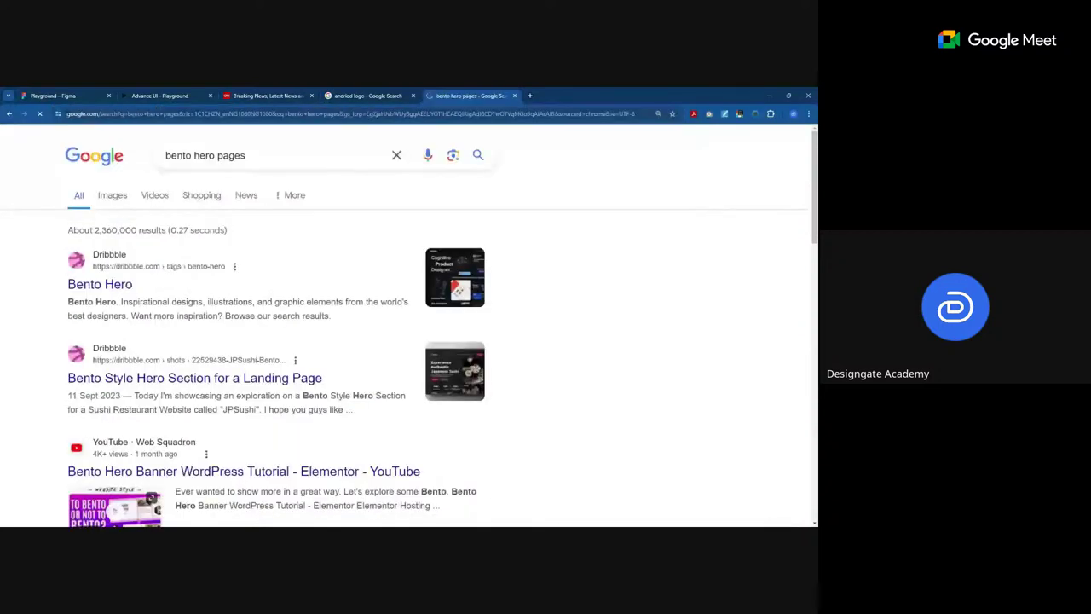
Step: Show the image results for 'bento hero pages' and scroll through them
left_click(118, 194)
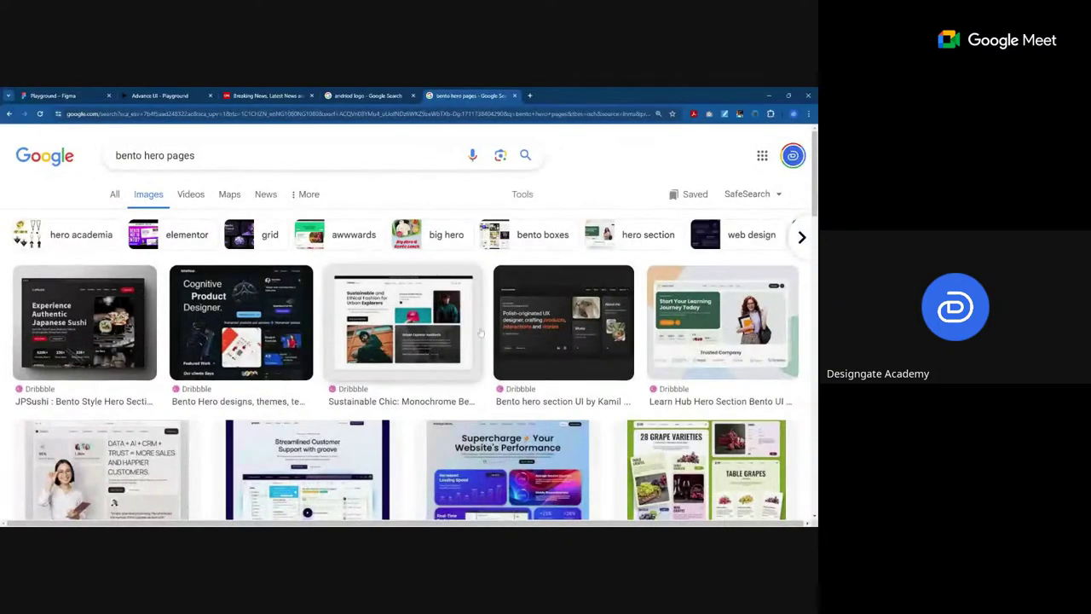
scroll(407, 317, "down", 2)
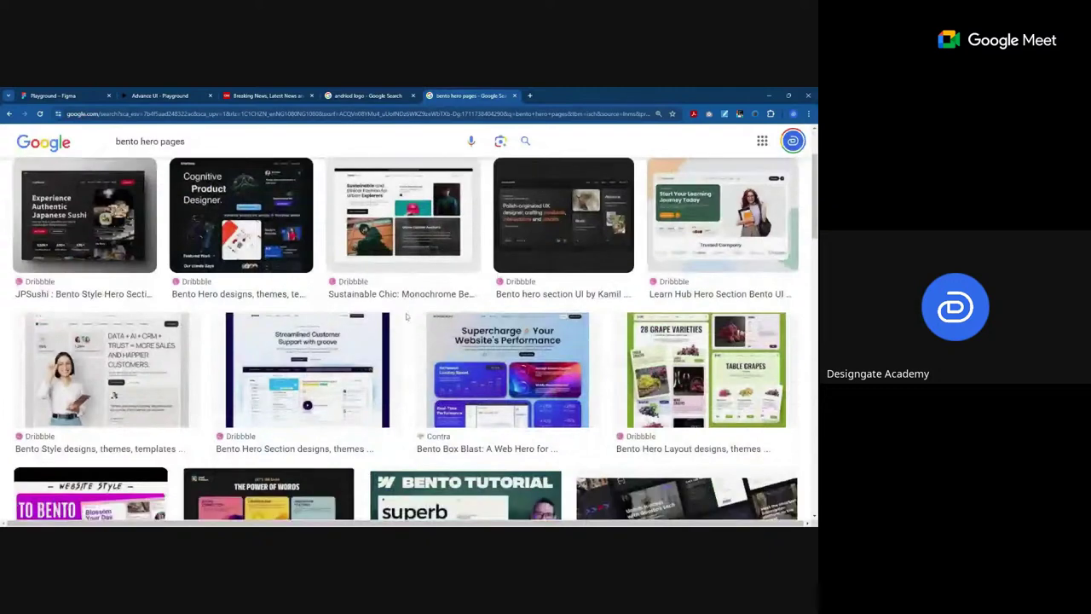
scroll(407, 317, "down", 1)
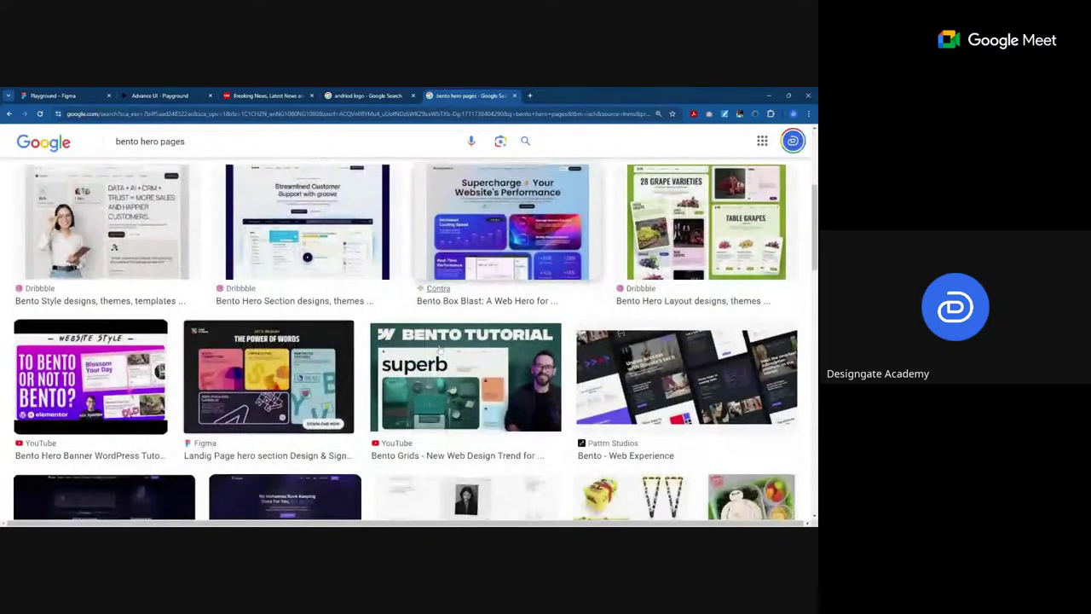
Step: Preview the Bento Grids tutorial image and scroll through its related bento designs
left_click(439, 348)
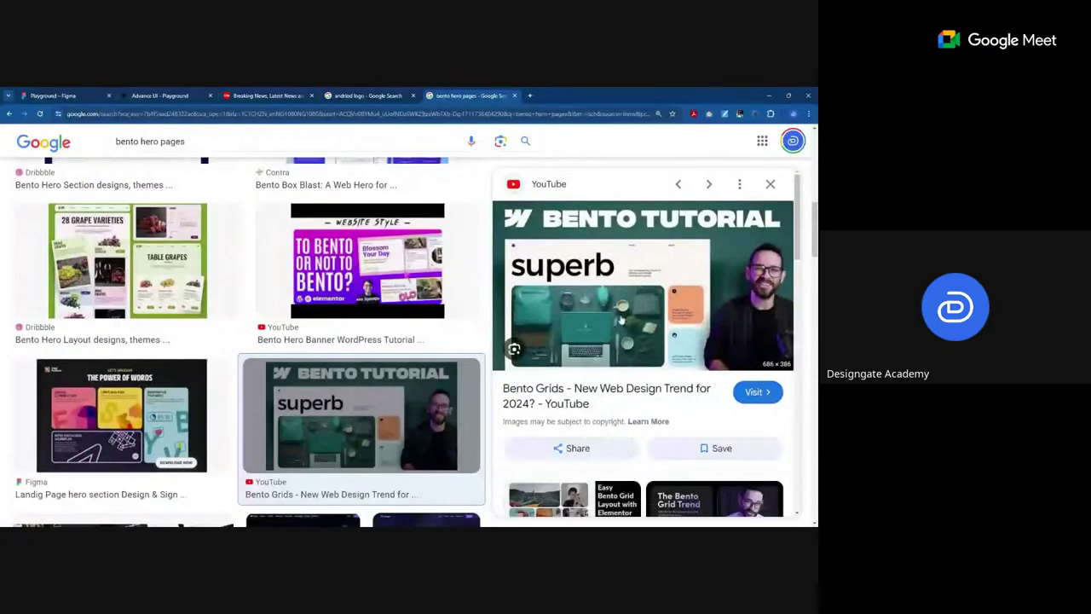
scroll(630, 317, "down", 2)
scroll(621, 320, "down", 1)
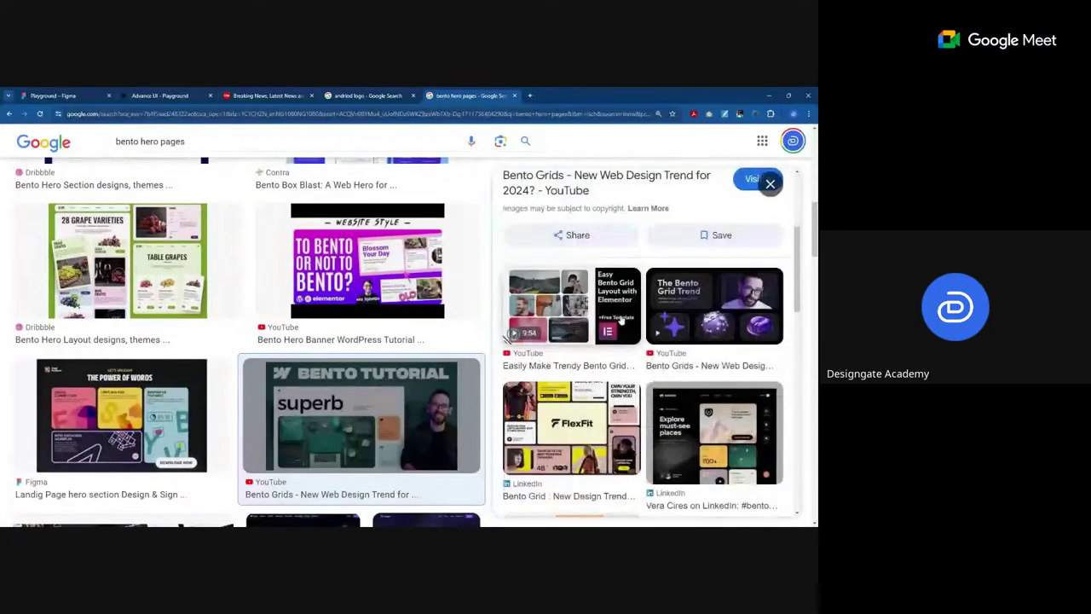
scroll(621, 318, "down", 2)
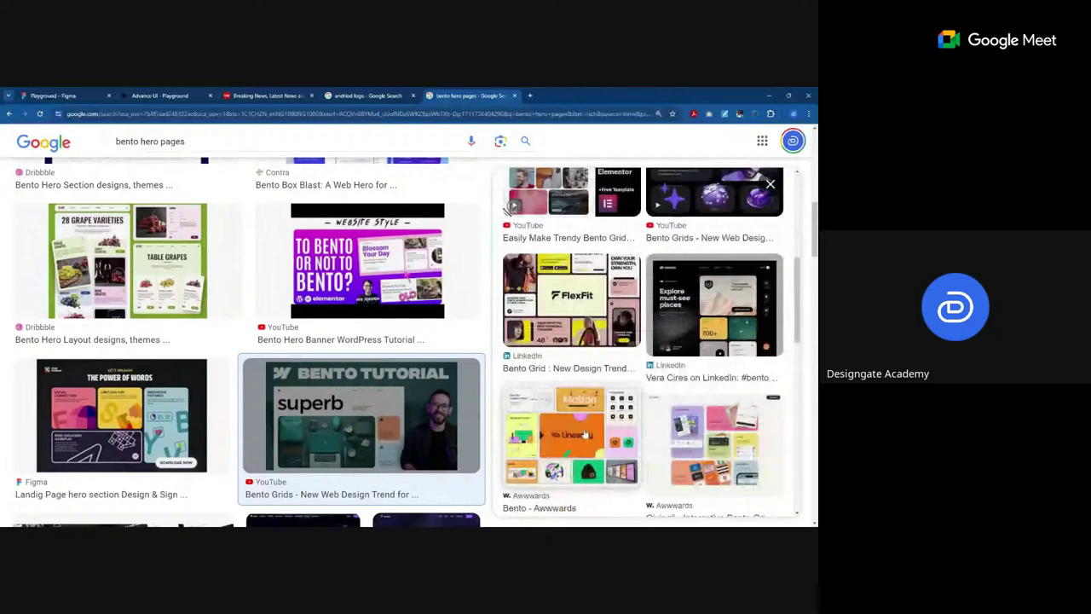
scroll(262, 339, "down", 2)
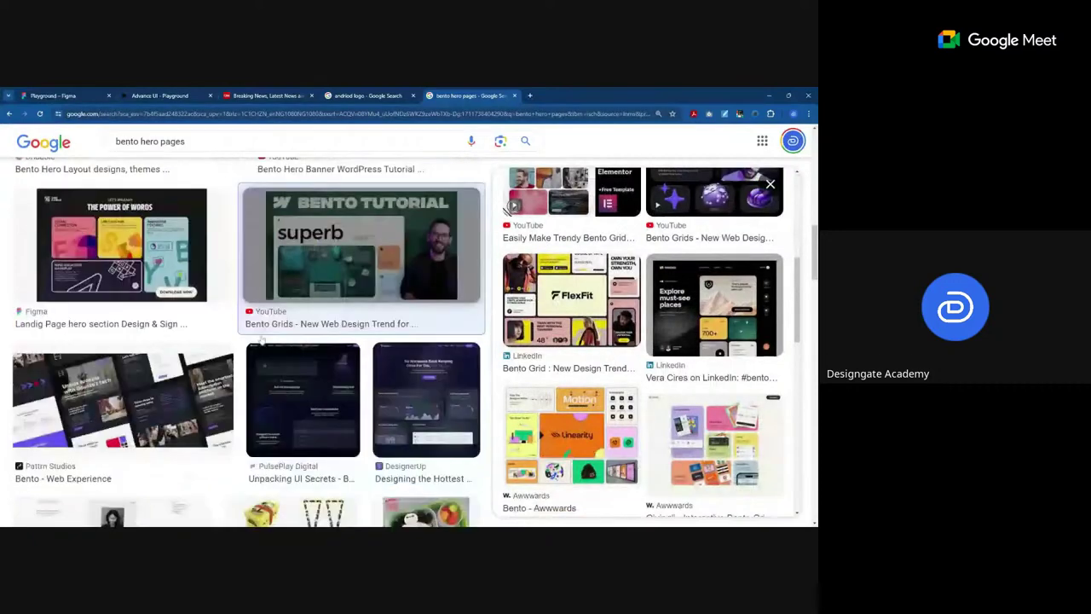
scroll(261, 339, "down", 2)
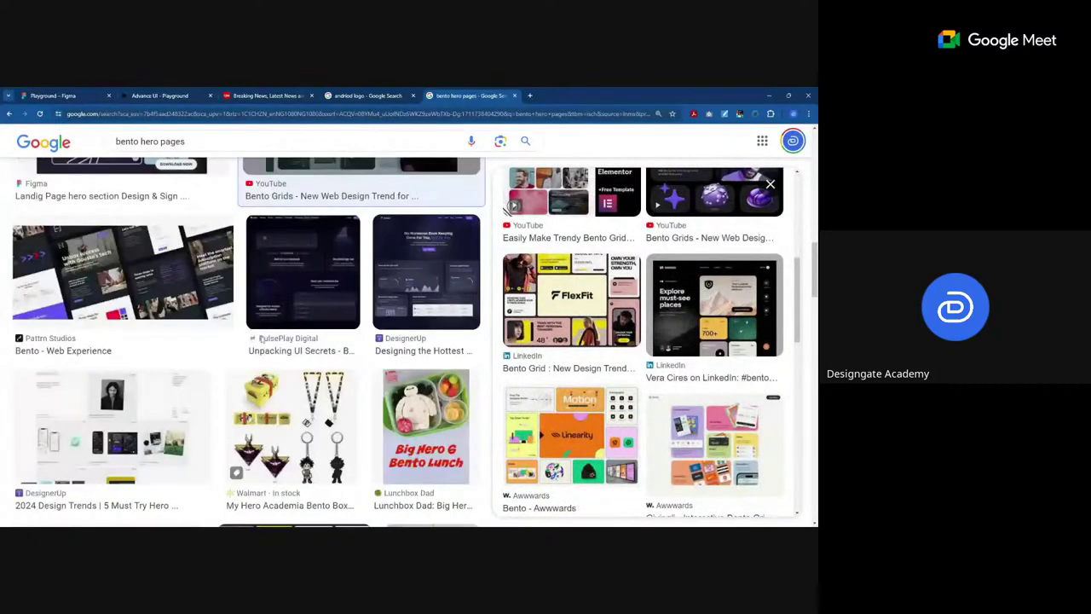
scroll(260, 339, "down", 4)
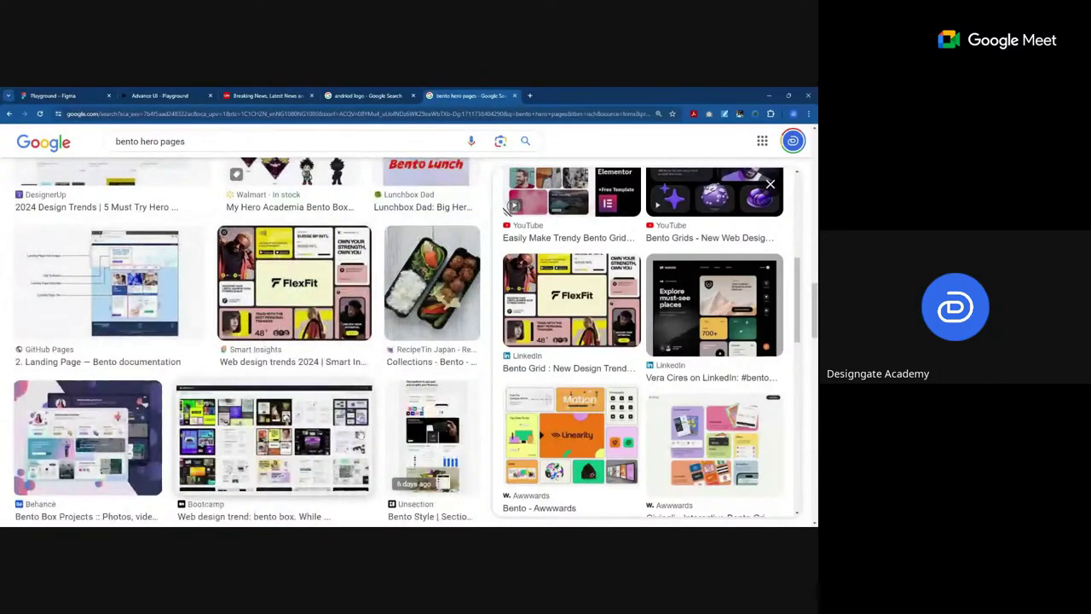
scroll(571, 426, "down", 2)
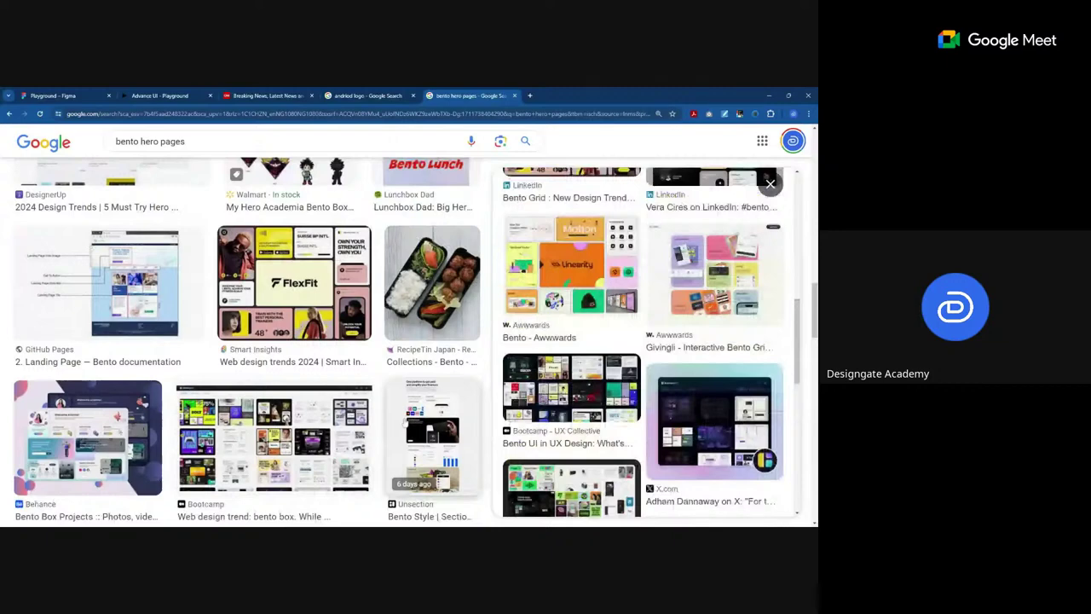
scroll(304, 401, "down", 5)
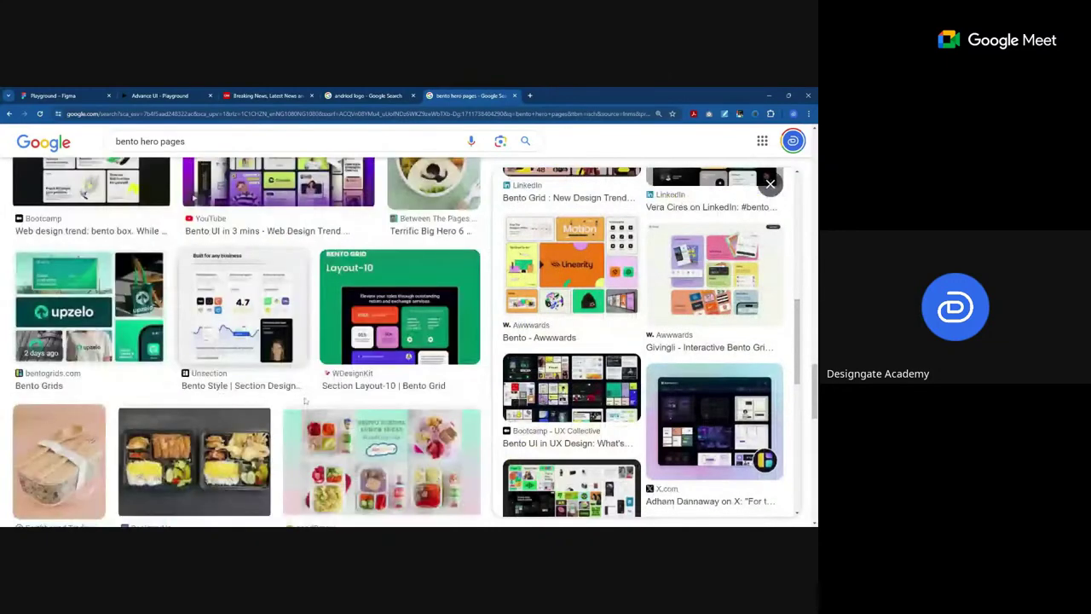
Step: Load dribbble.com in a new tab, fixing the misspelled address
left_click(530, 95)
type("dr")
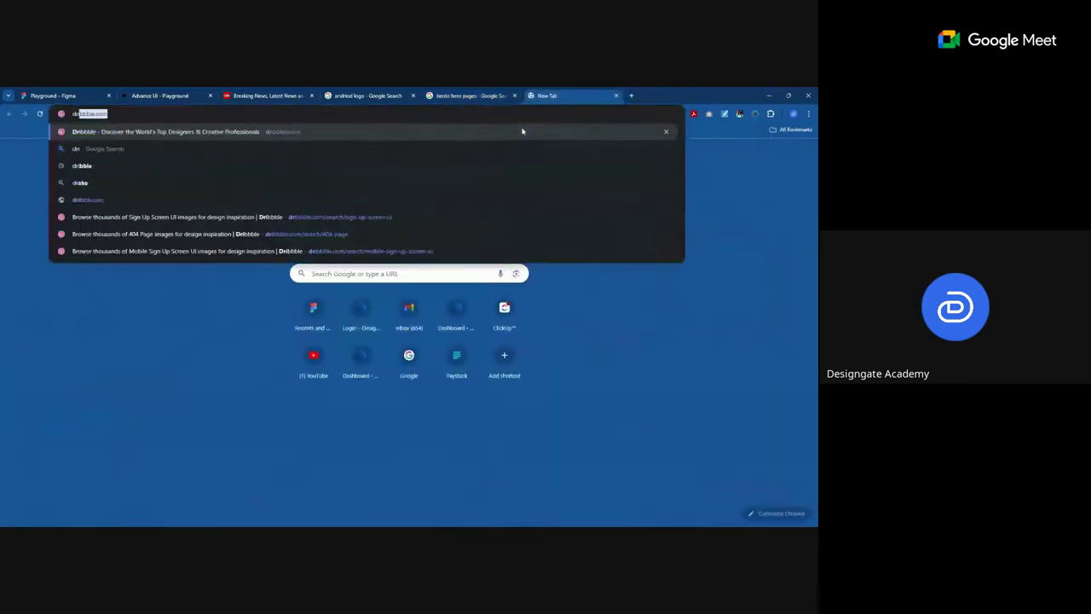
type("ibble")
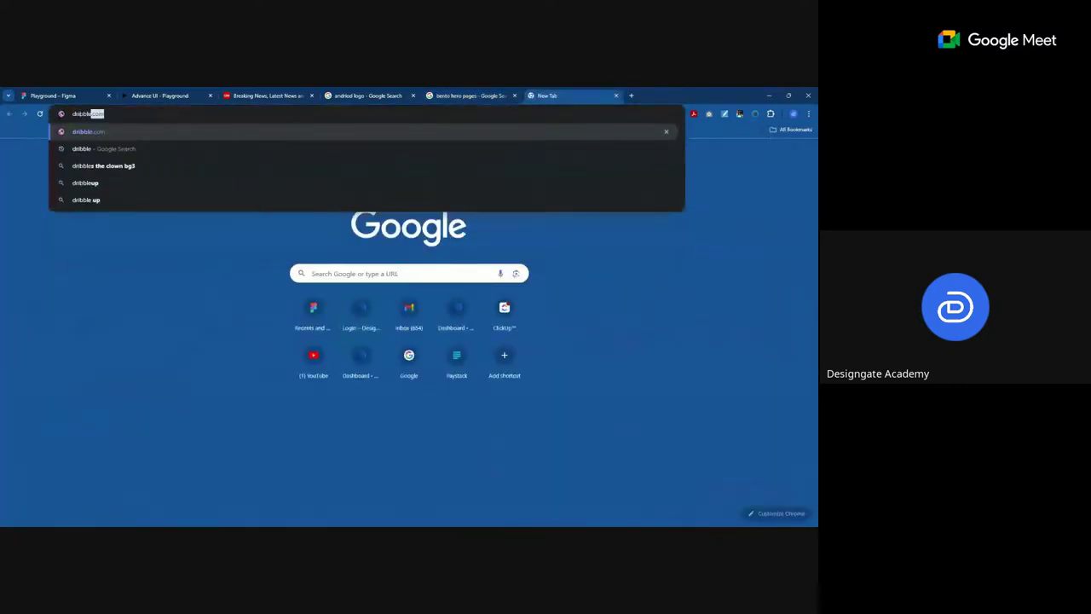
type(".com")
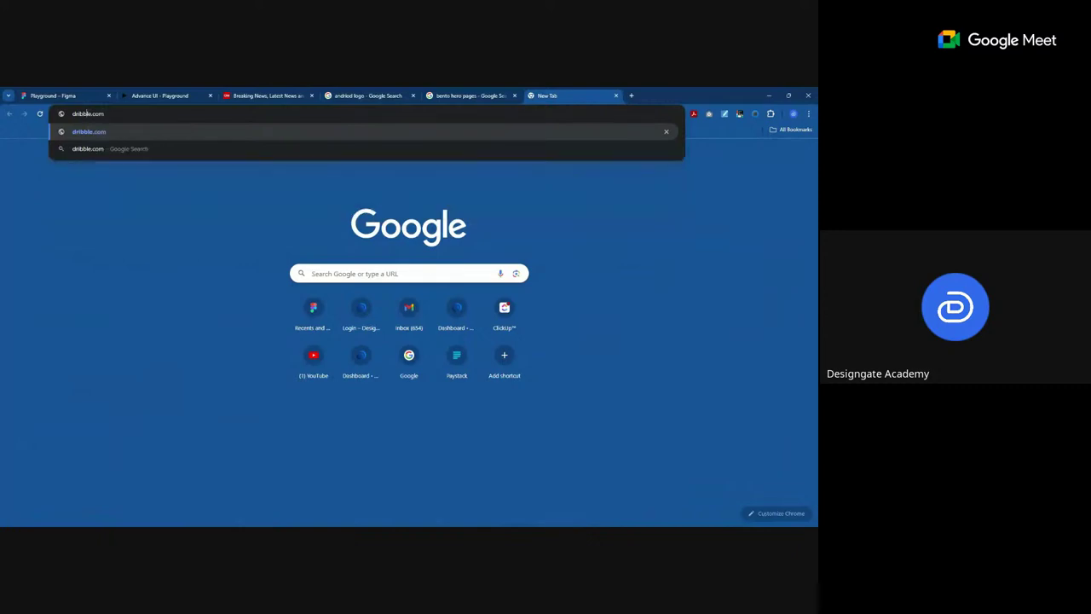
left_click(87, 113)
type("b")
key("Return")
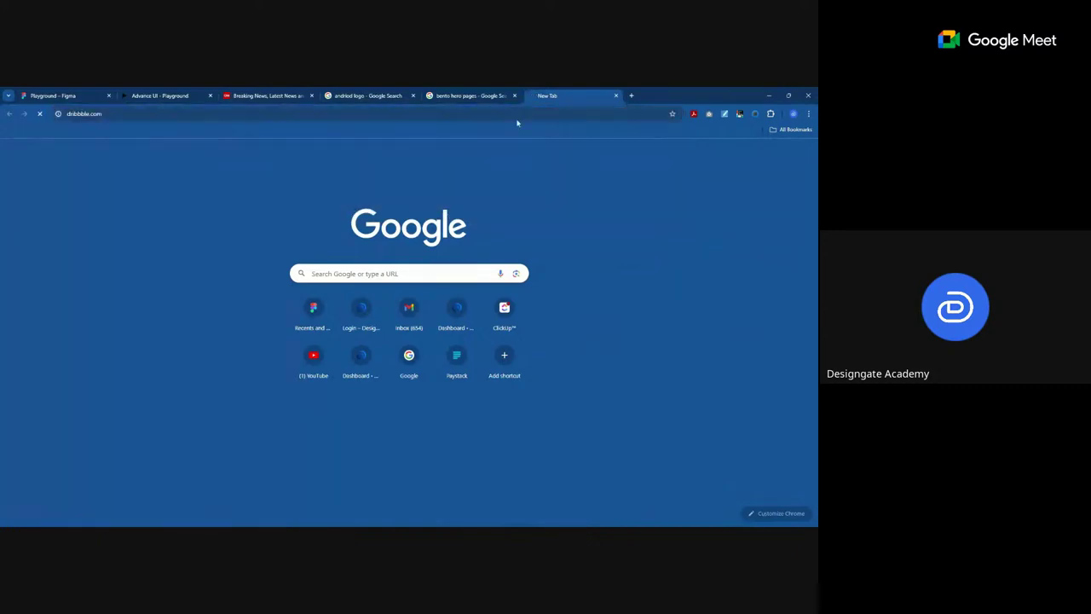
Step: Scroll further through the bento hero image results, then return to the Dribbble homepage
left_click(468, 95)
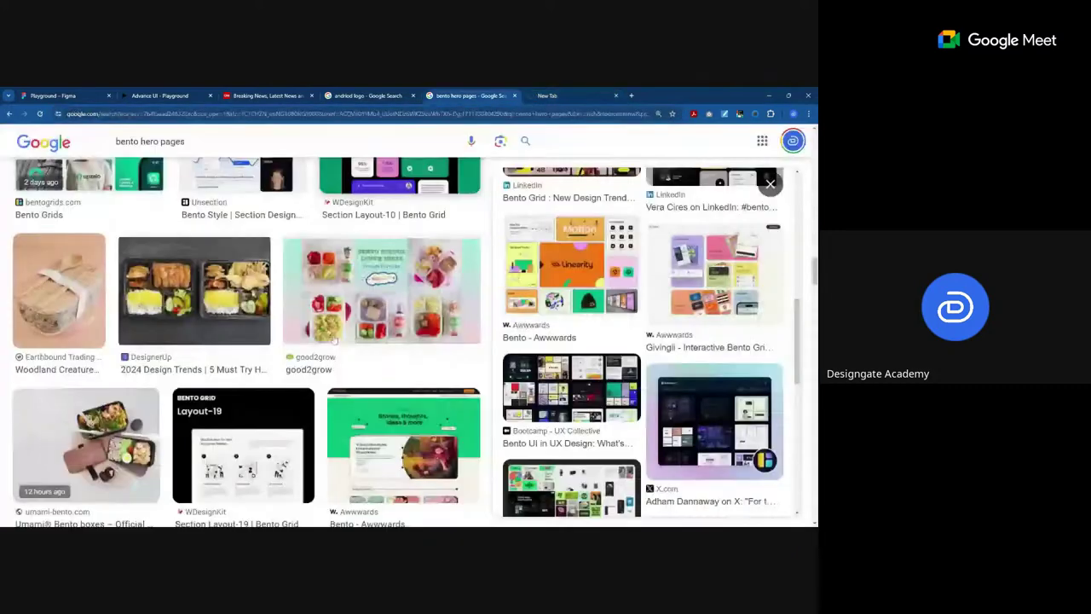
scroll(218, 286, "down", 2)
scroll(252, 325, "down", 2)
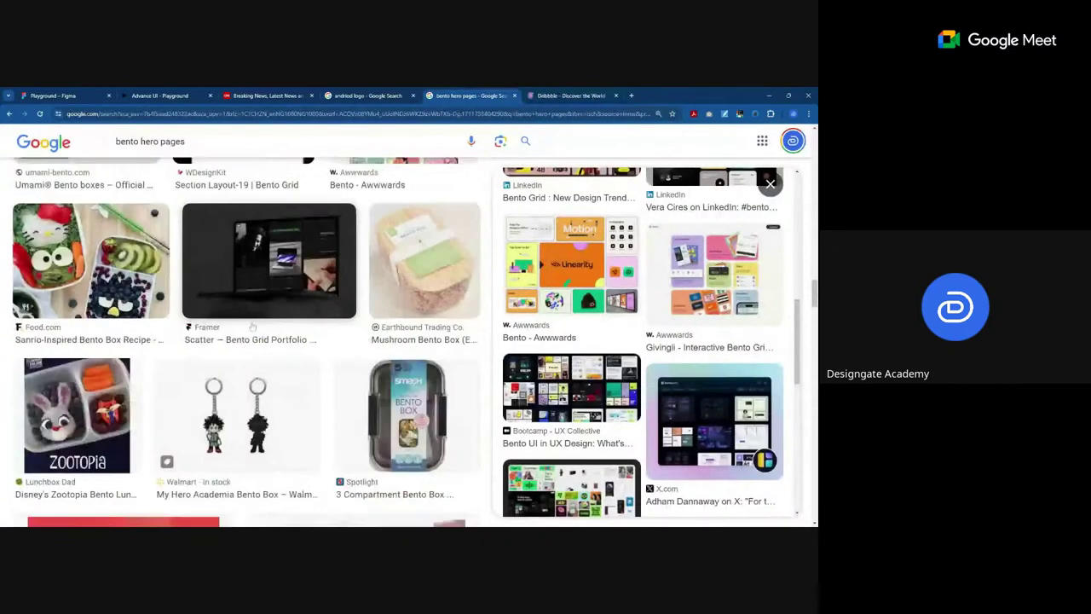
scroll(252, 325, "down", 3)
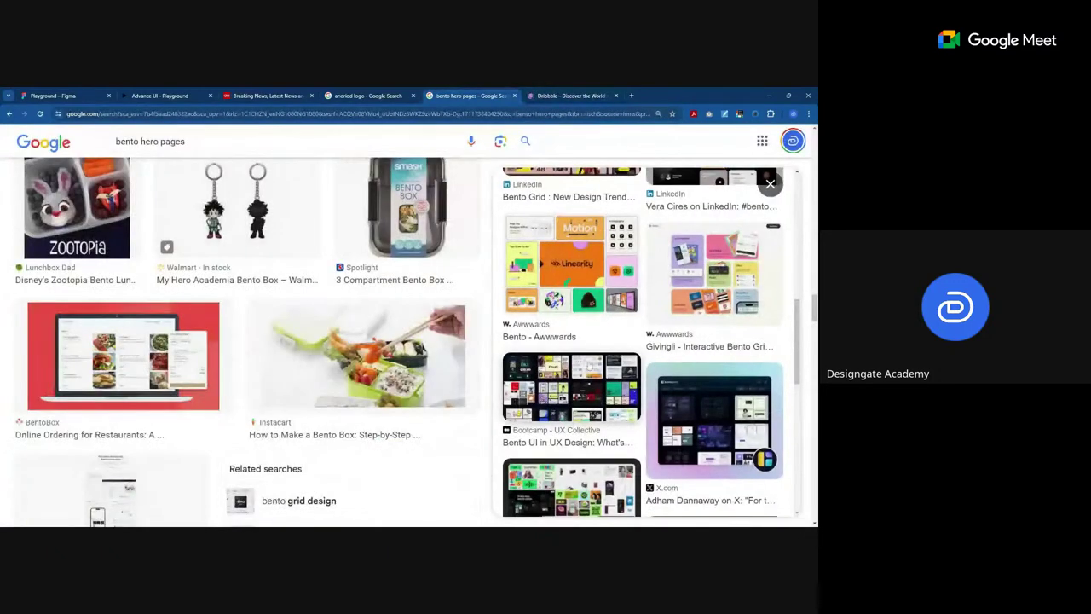
scroll(588, 375, "down", 5)
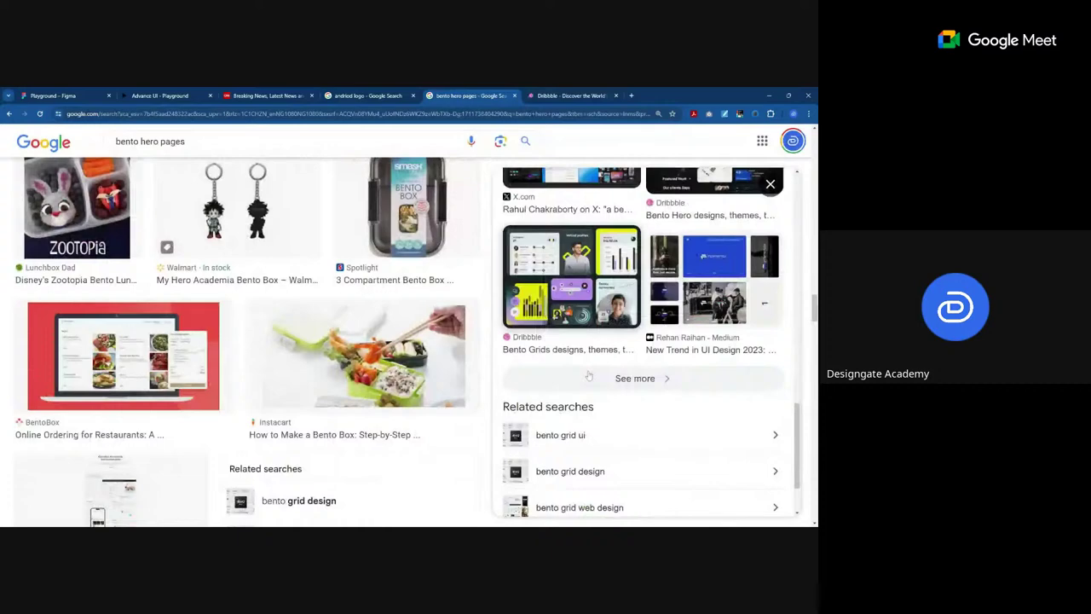
scroll(588, 375, "down", 1)
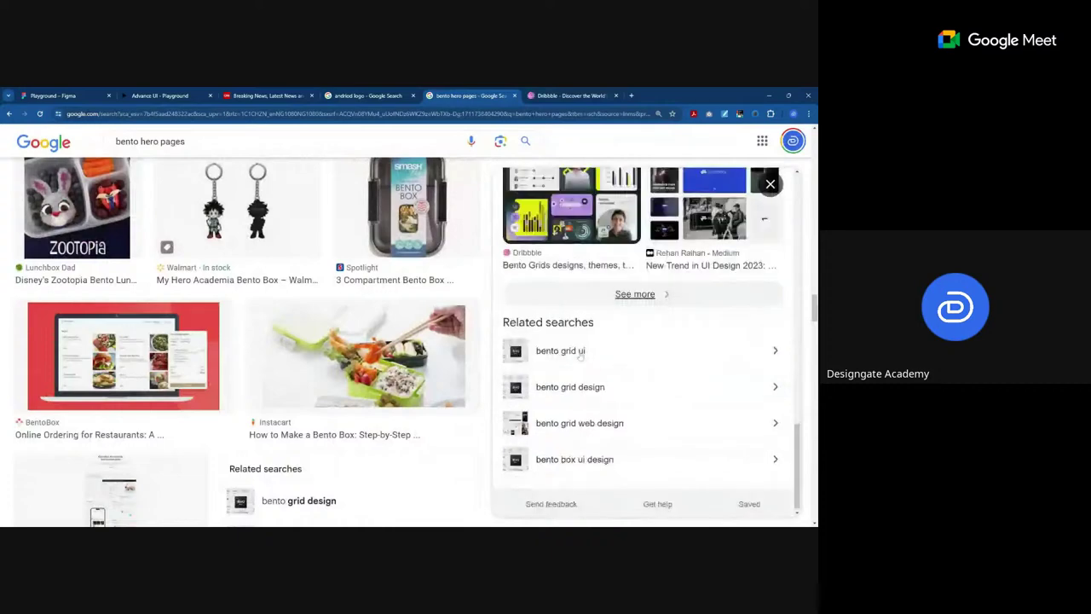
left_click(544, 92)
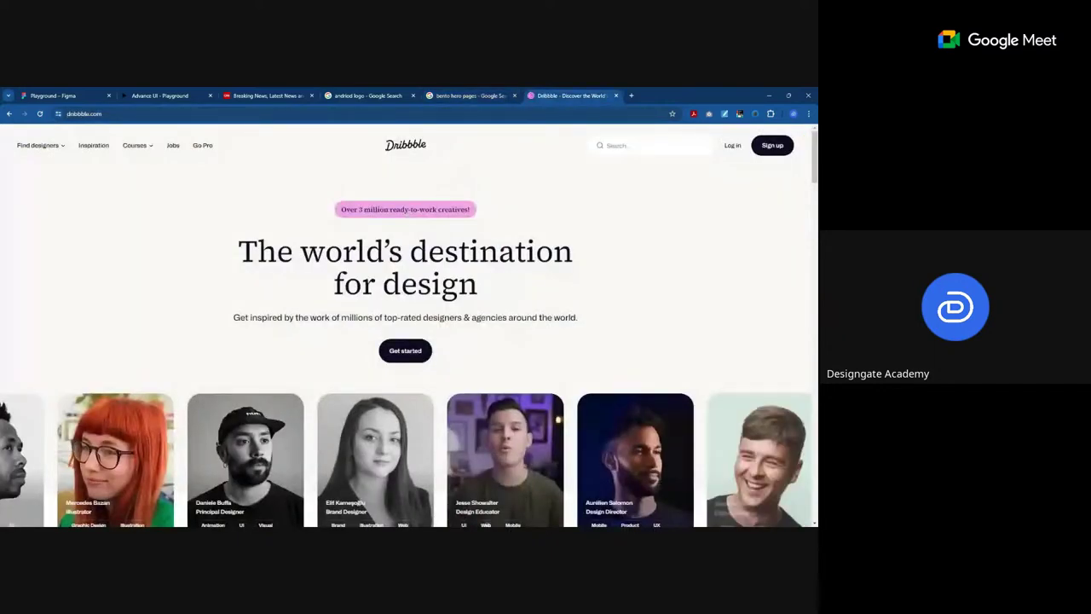
Step: Search Dribbble for 'hero section design'
left_click(648, 145)
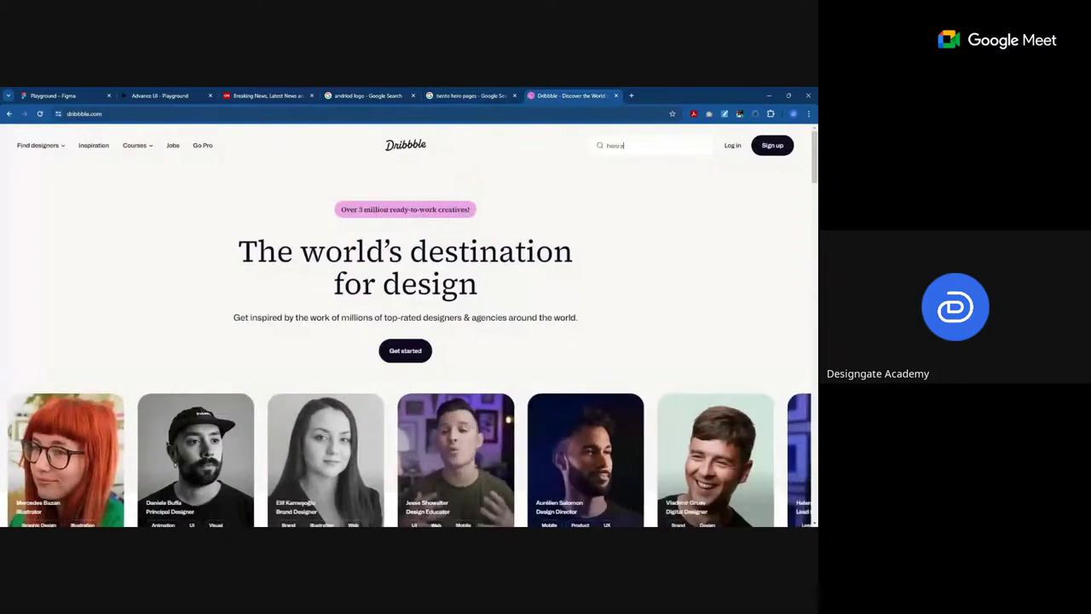
type("hero section design")
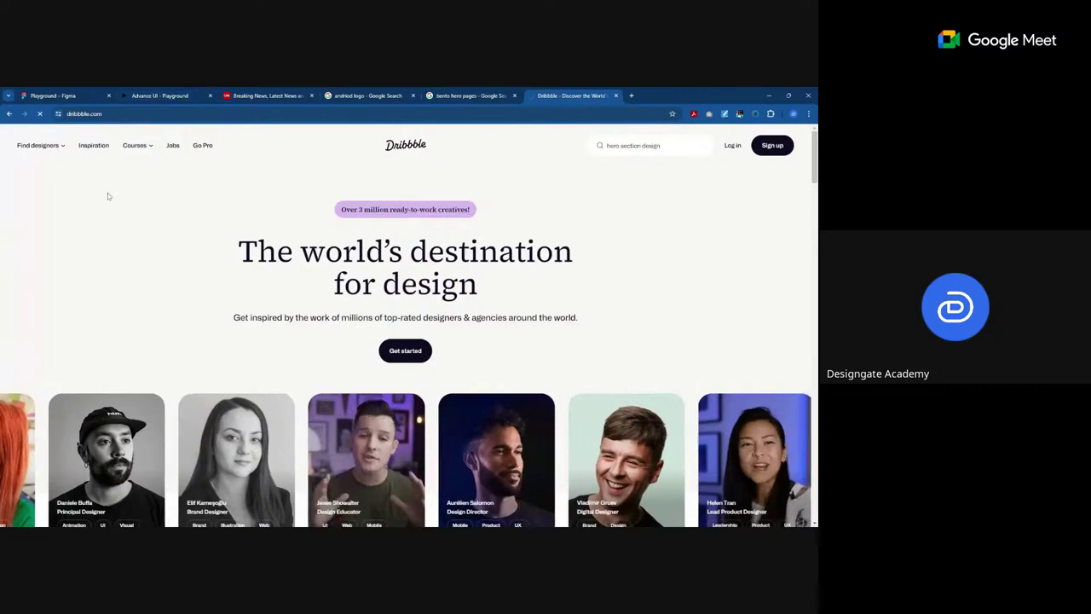
key("Return")
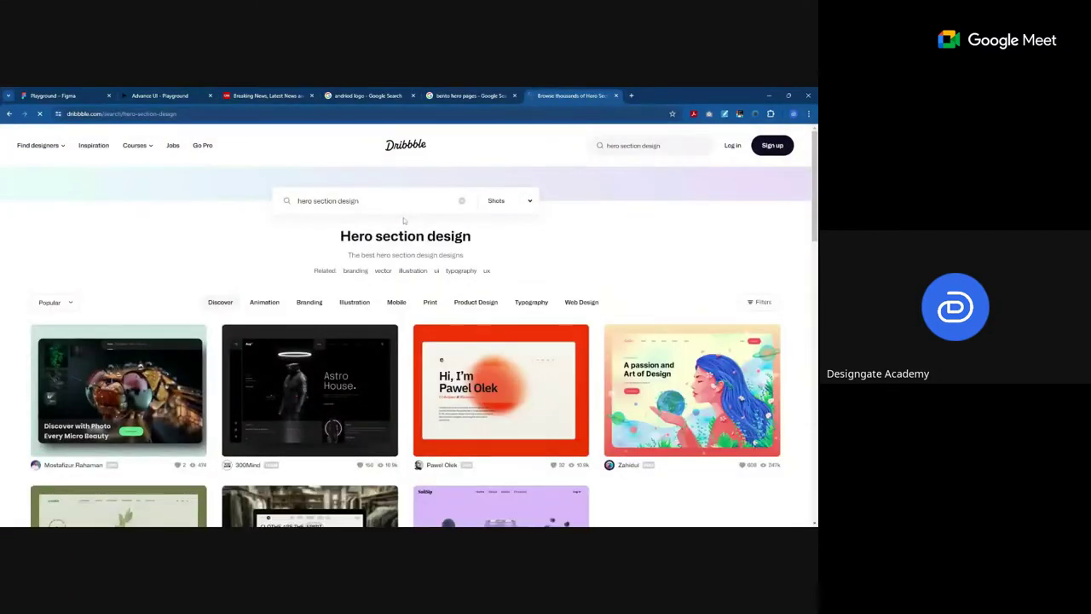
Step: Scroll through the grid of hero section design shots
scroll(404, 221, "down", 5)
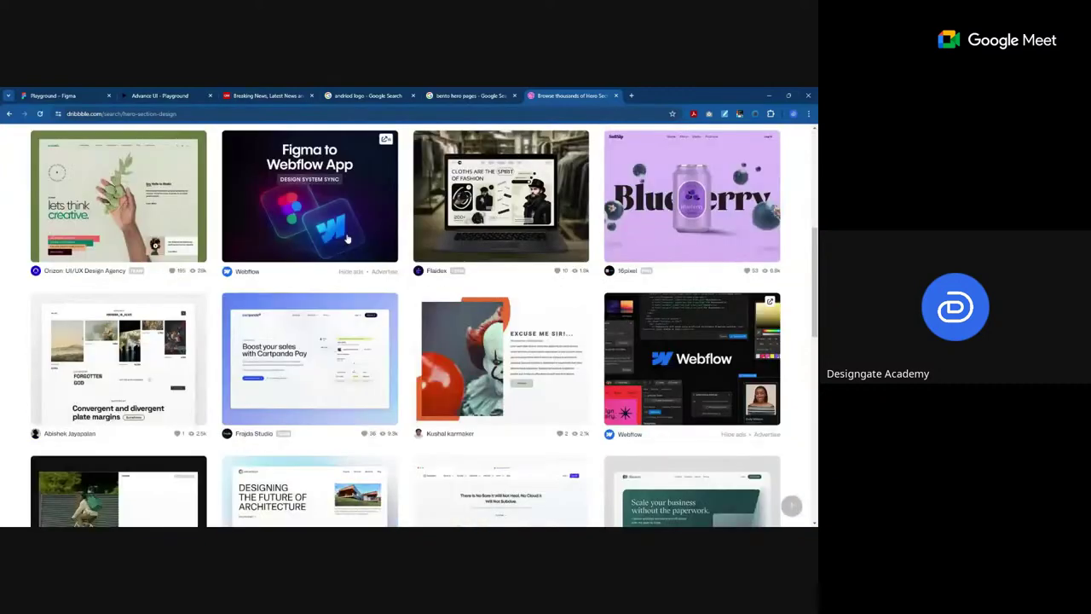
scroll(477, 290, "down", 2)
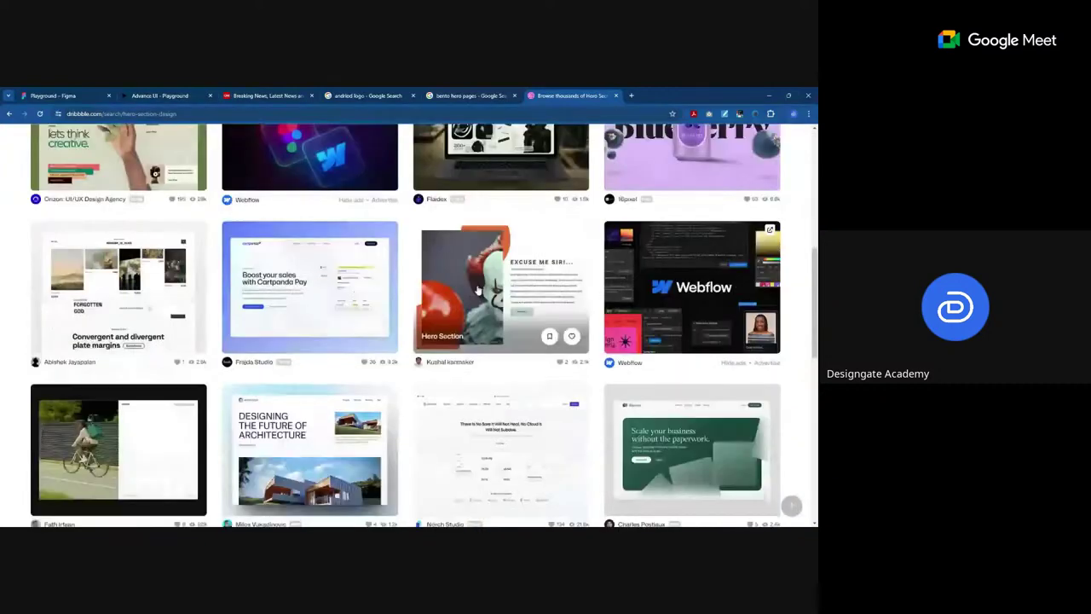
scroll(477, 291, "down", 3)
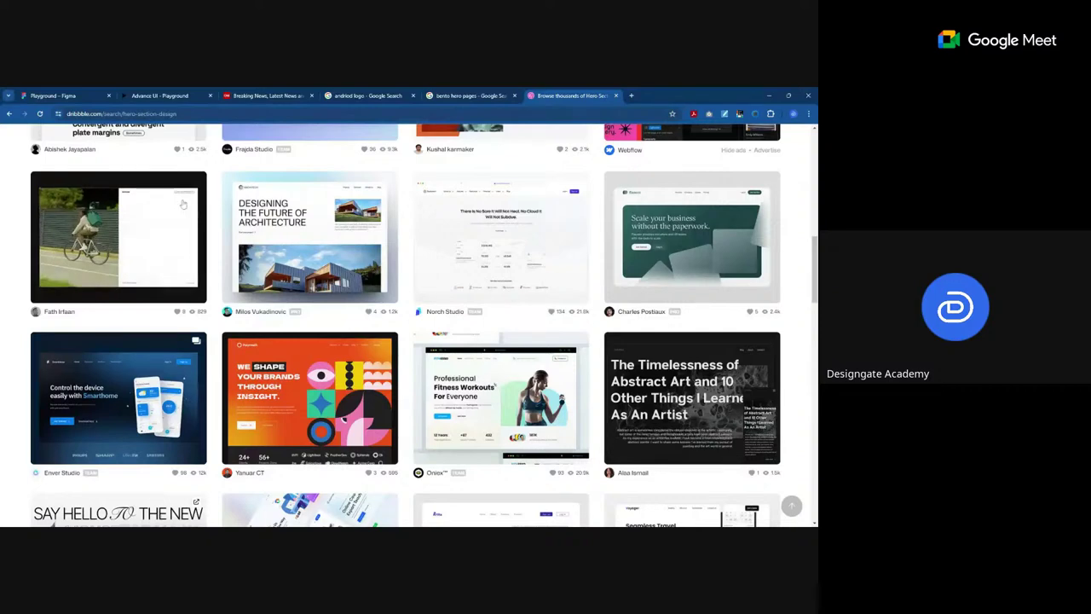
scroll(182, 204, "down", 3)
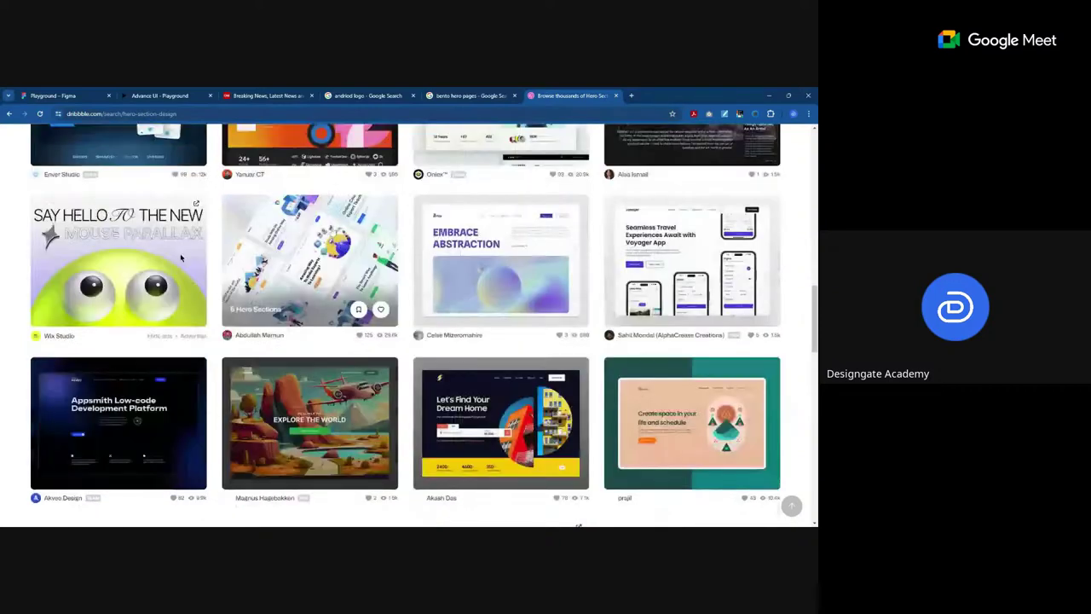
scroll(181, 258, "down", 3)
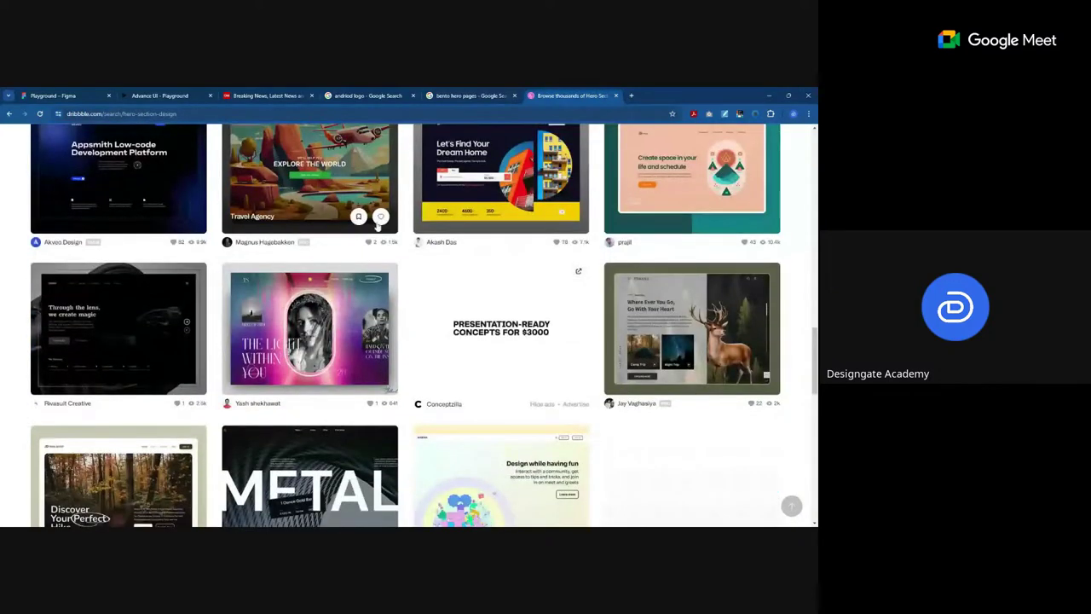
scroll(365, 229, "down", 3)
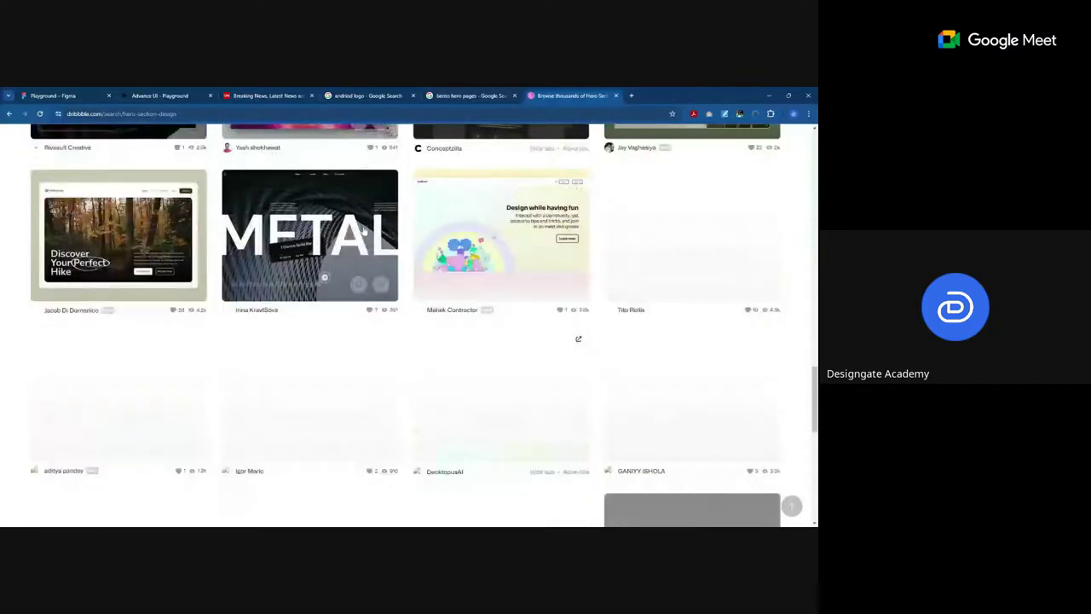
scroll(364, 230, "down", 2)
scroll(364, 231, "up", 2)
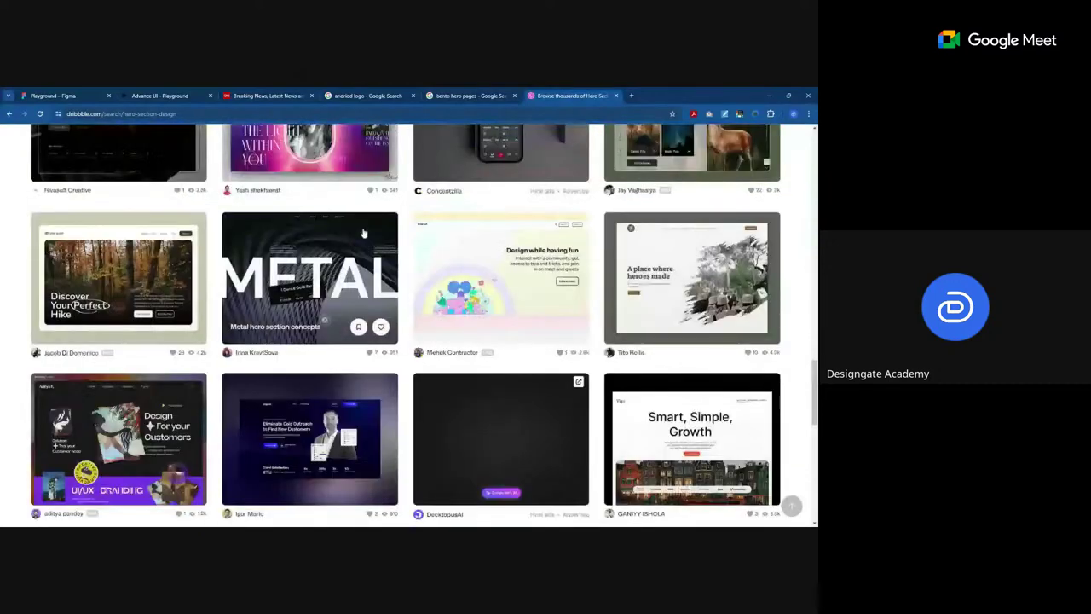
scroll(363, 232, "down", 3)
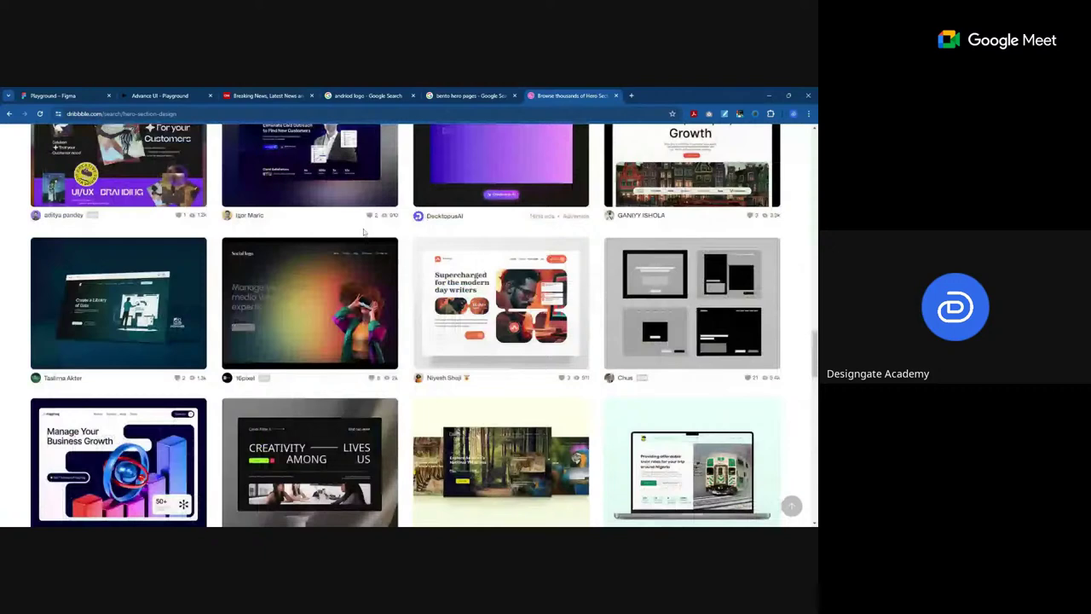
scroll(363, 232, "down", 2)
scroll(363, 232, "down", 2)
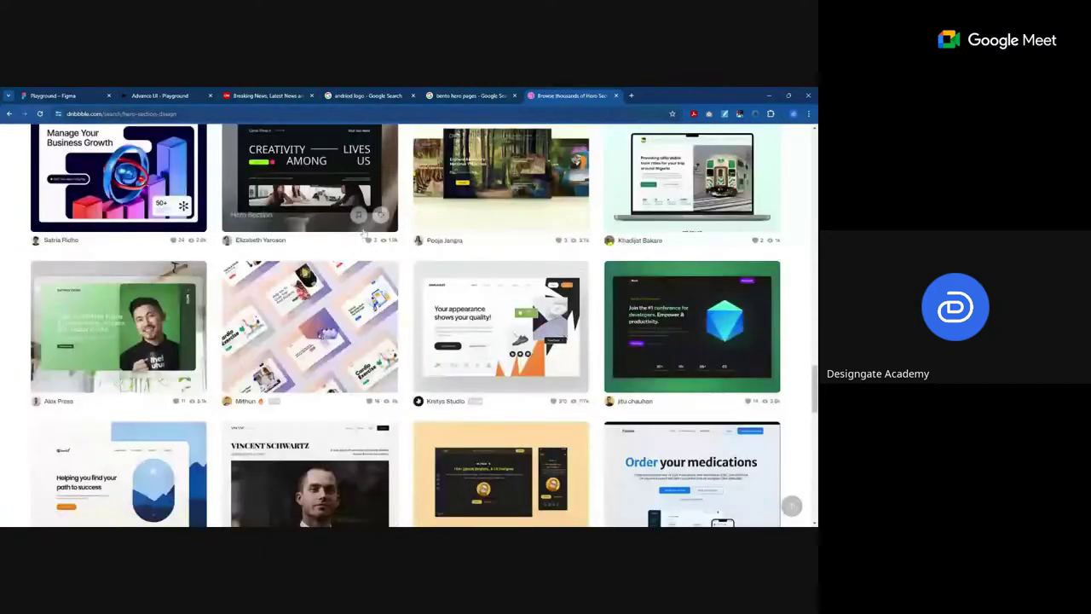
scroll(363, 232, "up", 2)
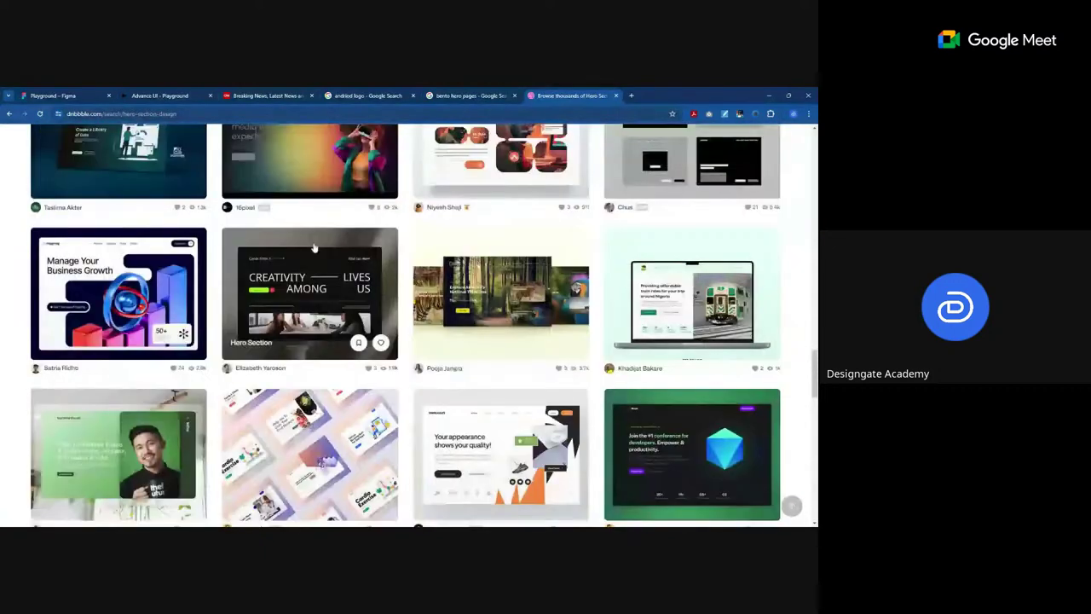
Step: View the 'Landing page hero section' shot, then close it back to the results
left_click(63, 291)
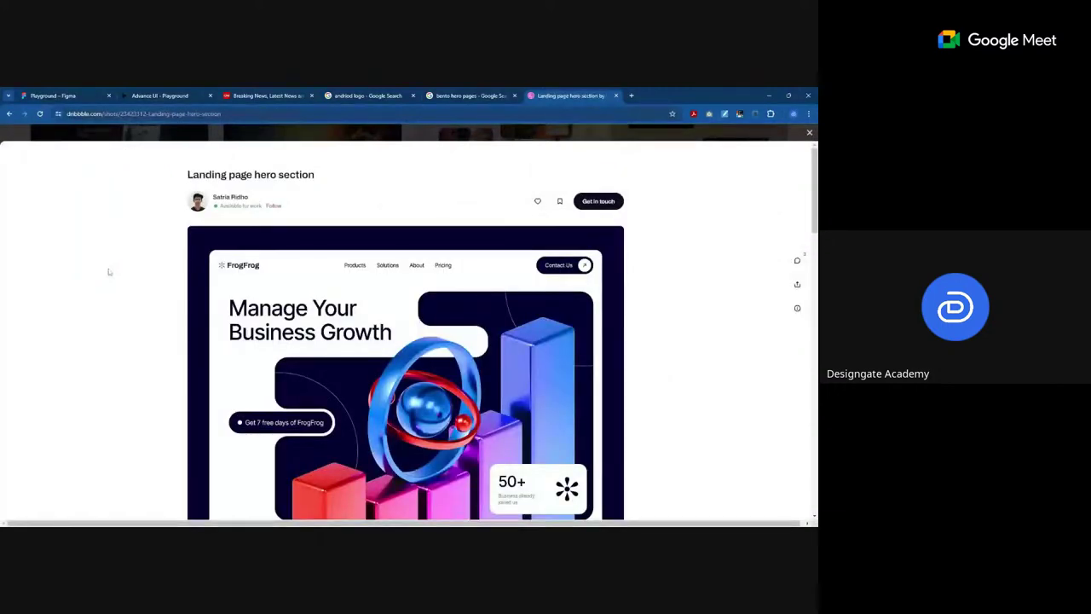
scroll(415, 362, "down", 1)
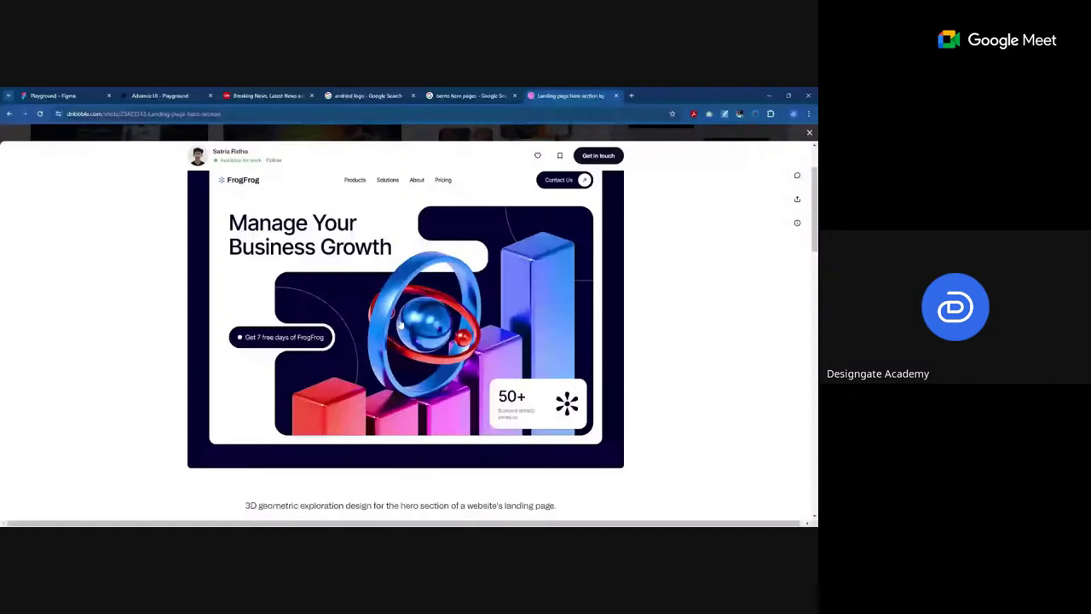
key("Escape")
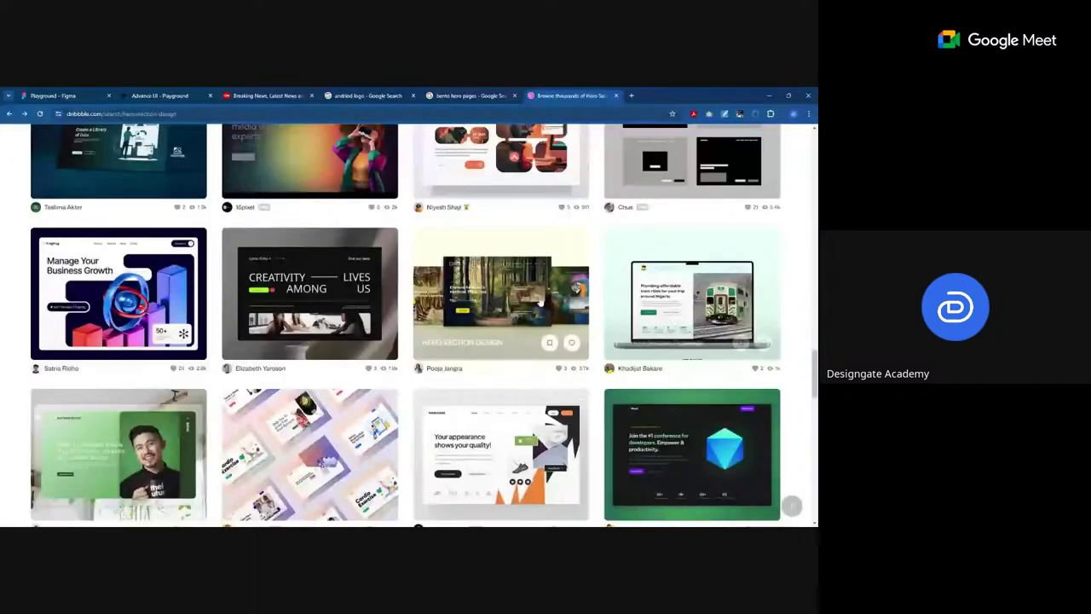
Step: Scroll down the results and open the 'Design Agency Landing Page' shot
scroll(539, 302, "down", 5)
scroll(509, 246, "down", 2)
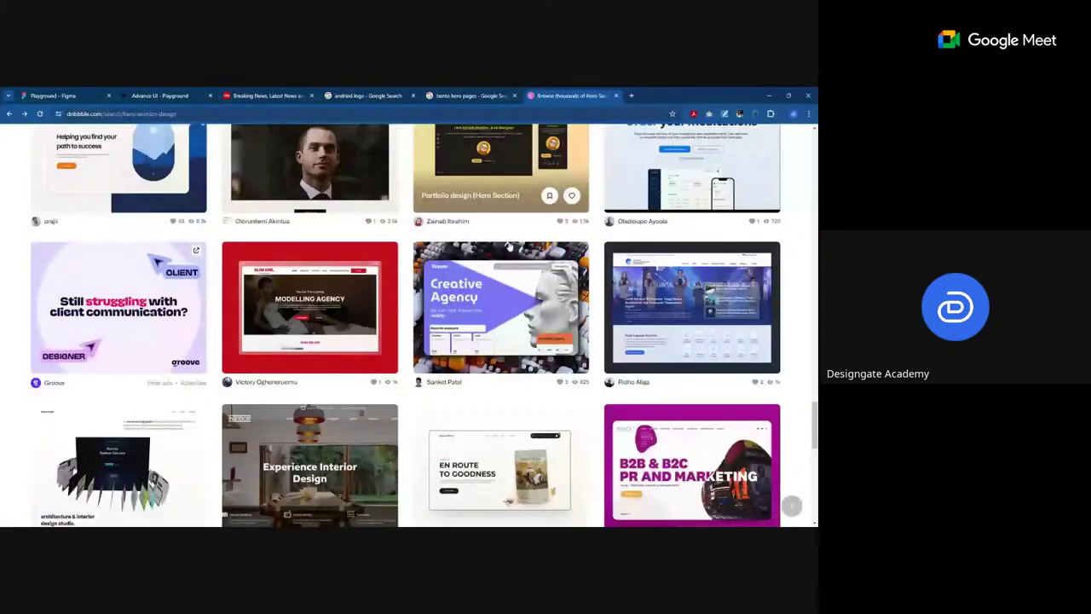
scroll(508, 247, "down", 2)
scroll(509, 247, "down", 3)
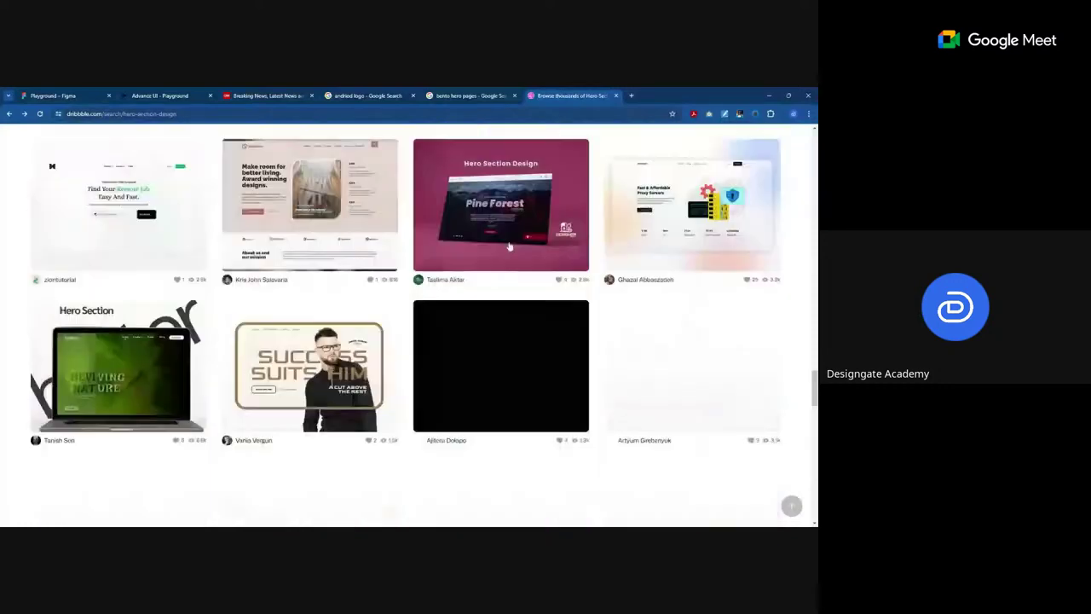
scroll(508, 246, "down", 1)
scroll(509, 247, "down", 1)
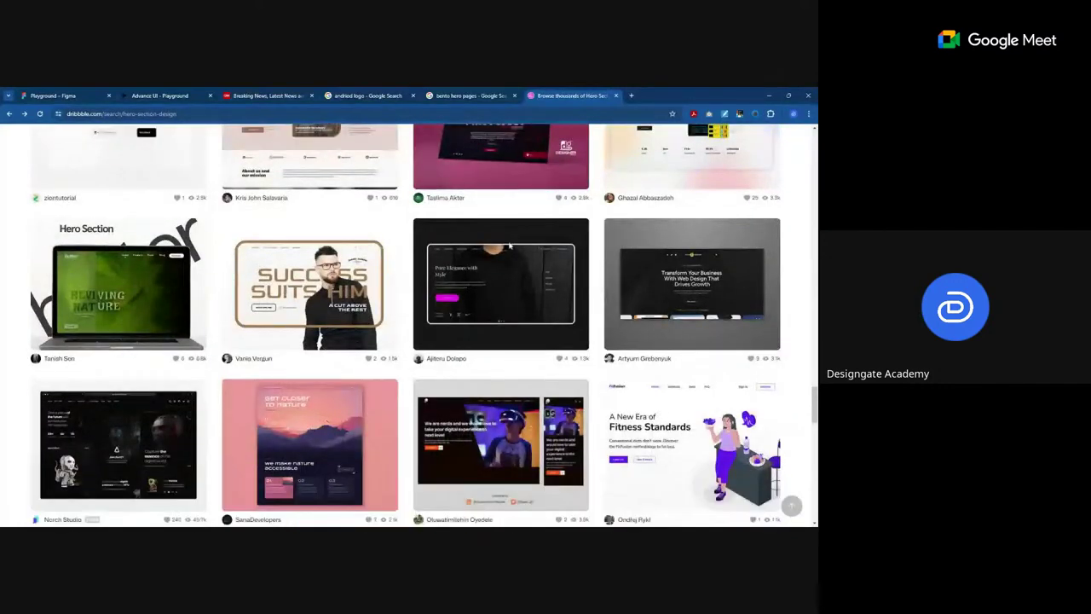
scroll(508, 246, "down", 4)
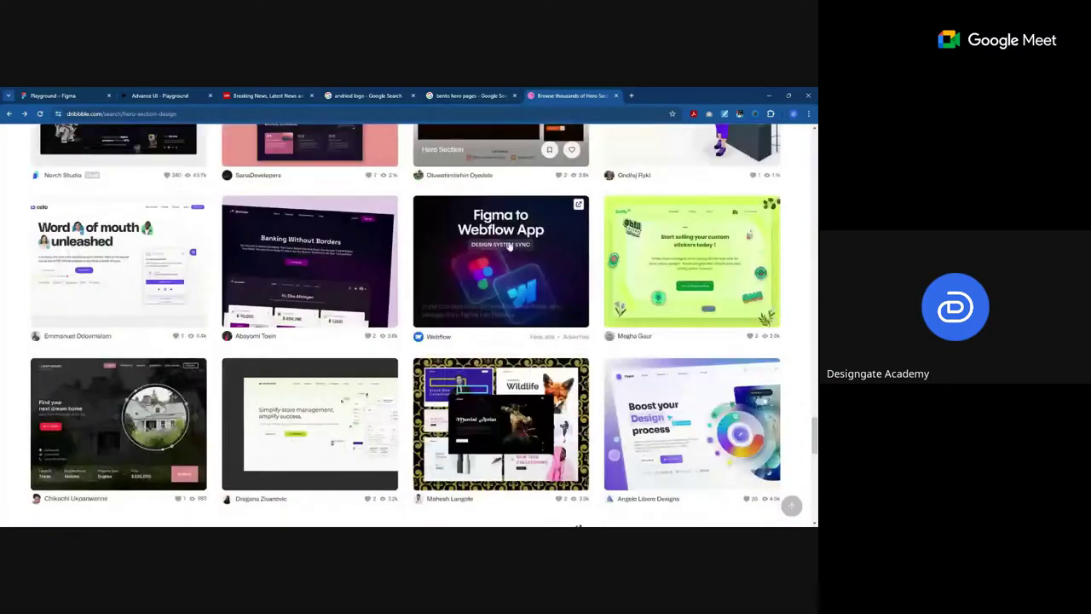
scroll(509, 246, "down", 3)
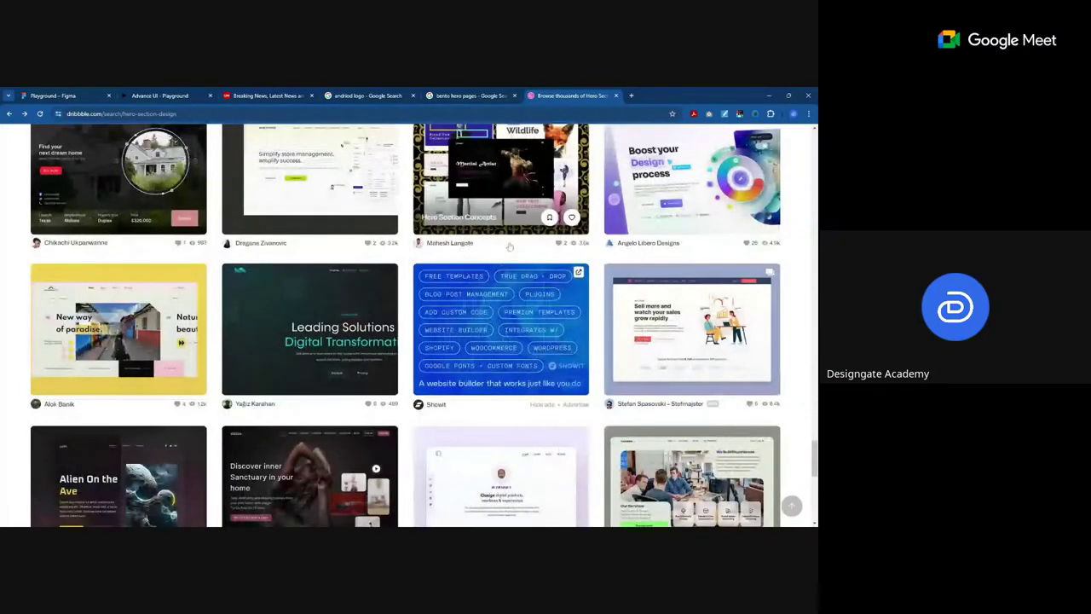
scroll(509, 247, "down", 2)
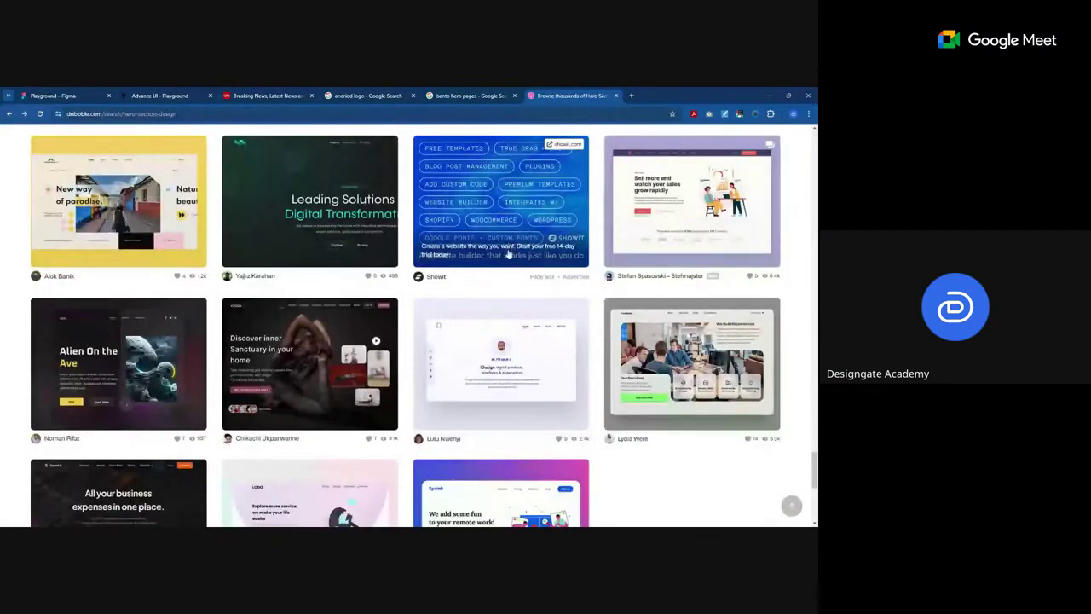
left_click(688, 356)
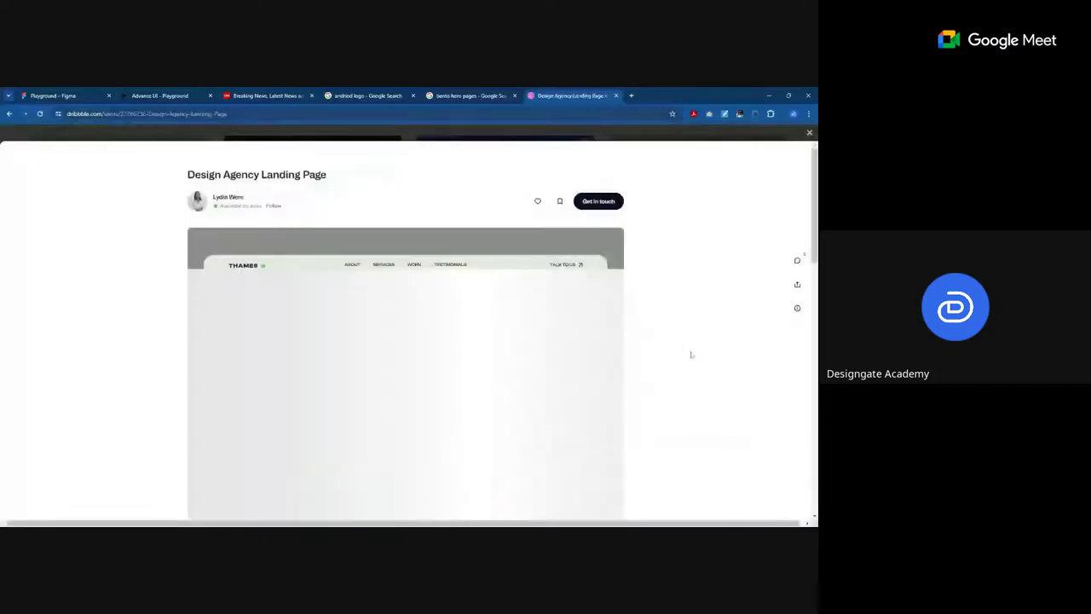
scroll(688, 355, "down", 1)
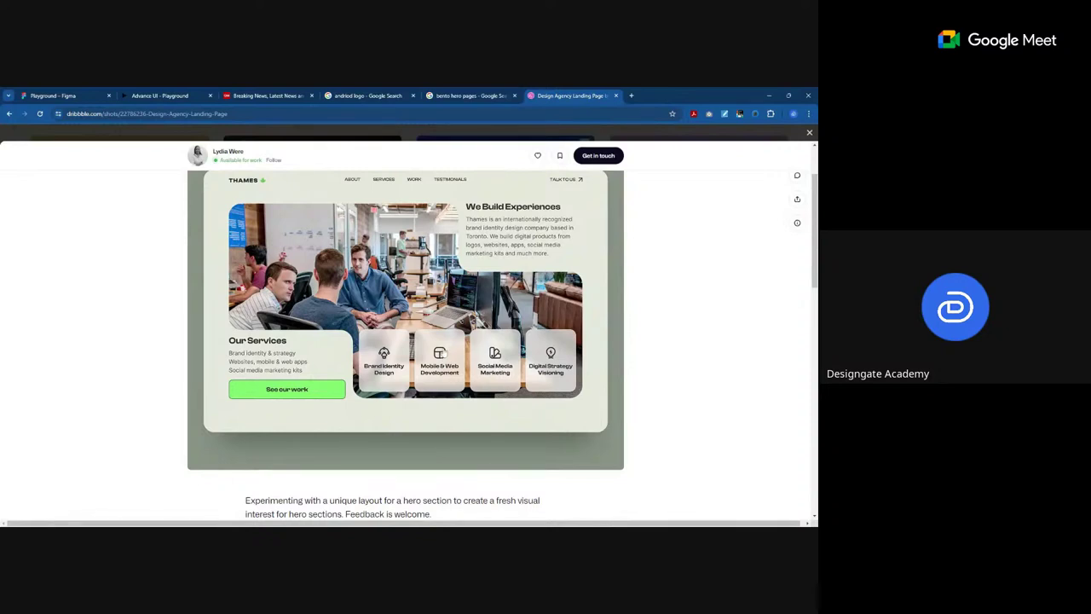
Step: Close the design agency landing page shot and switch back to the Playground file with Ctrl+1
scroll(342, 296, "up", 1)
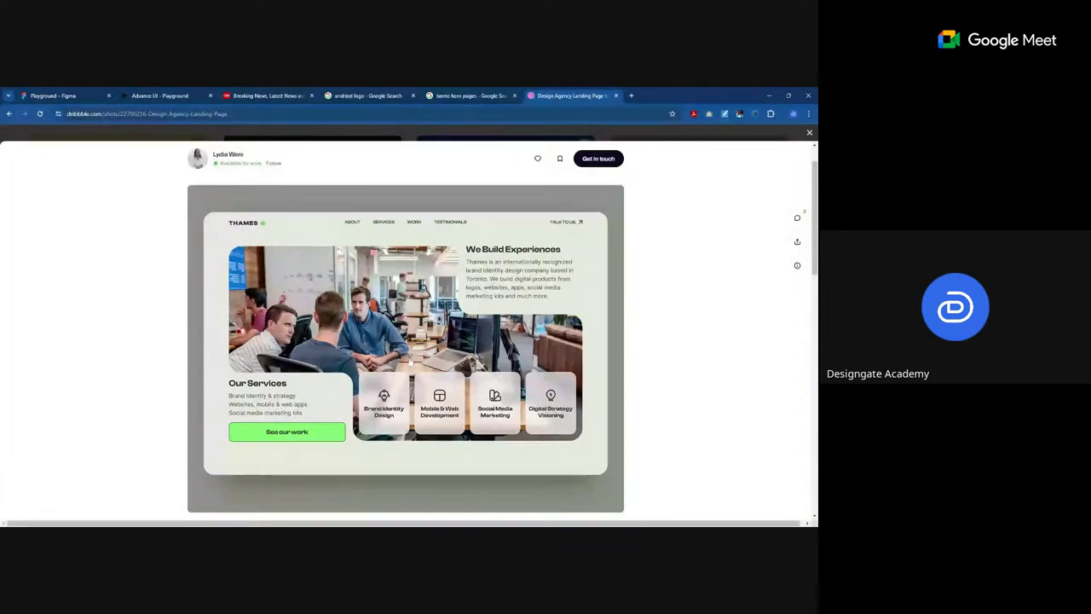
key("Escape")
scroll(477, 367, "down", 1)
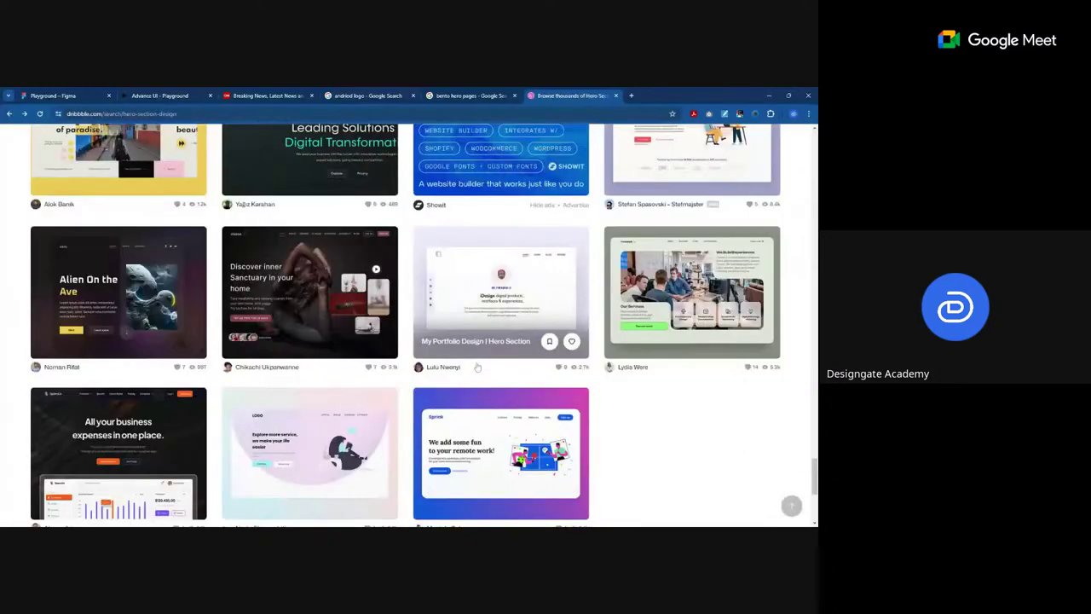
key("ctrl+1")
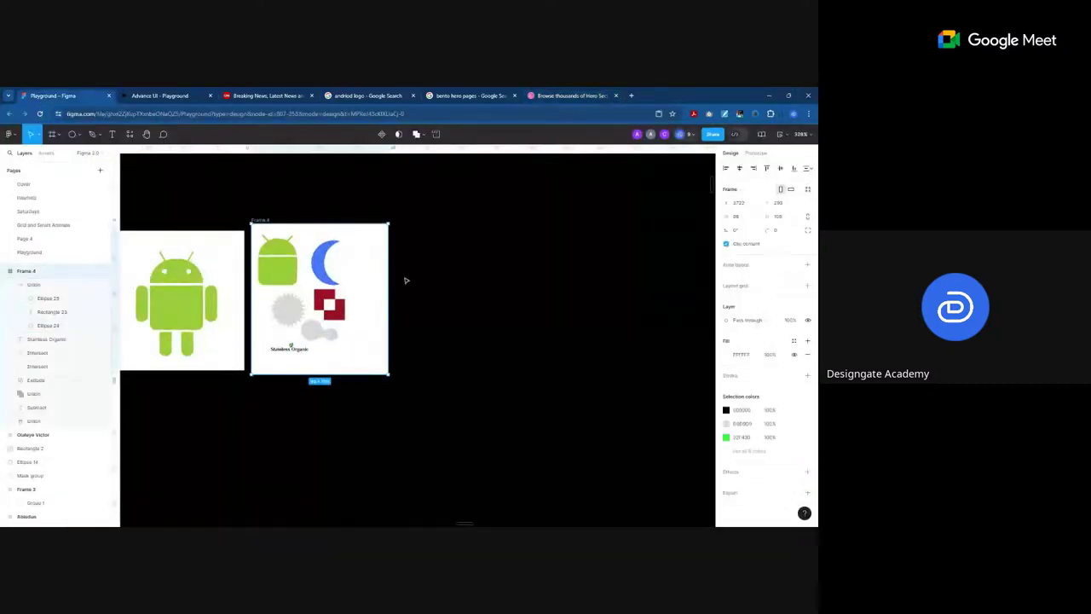
Step: Widen Frame 4 to the right and draw a grey rectangle inside it
left_click_drag(390, 281, 625, 299)
scroll(562, 311, "up", 5)
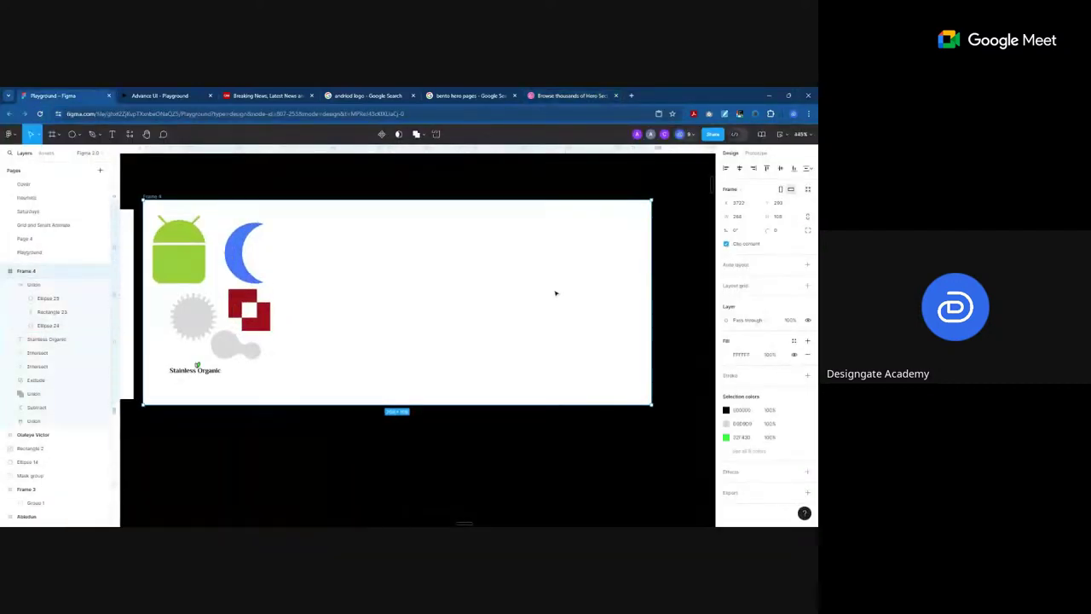
left_click(71, 134)
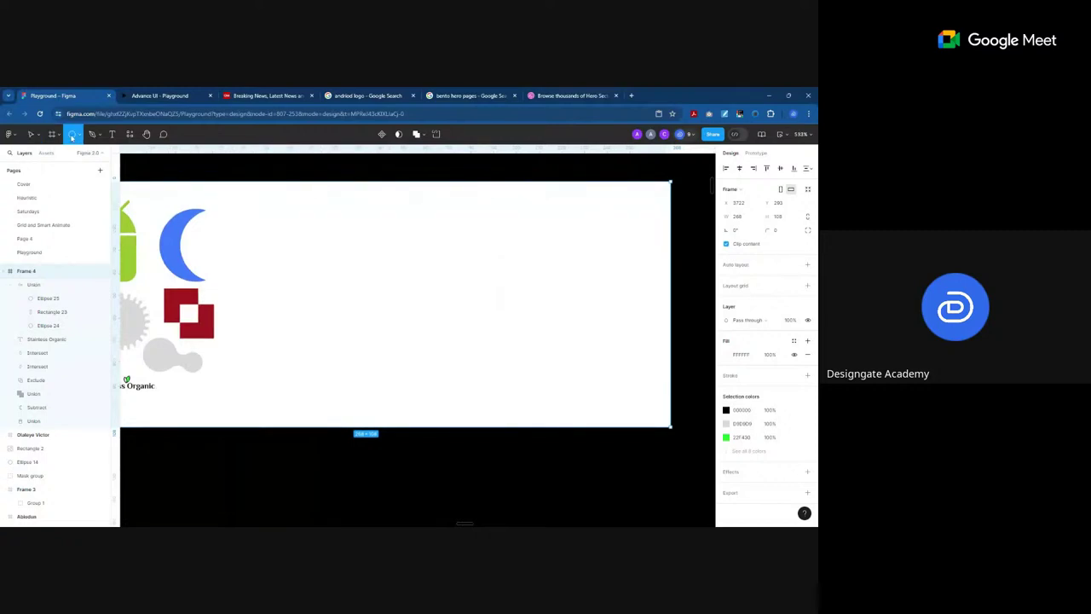
left_click(82, 135)
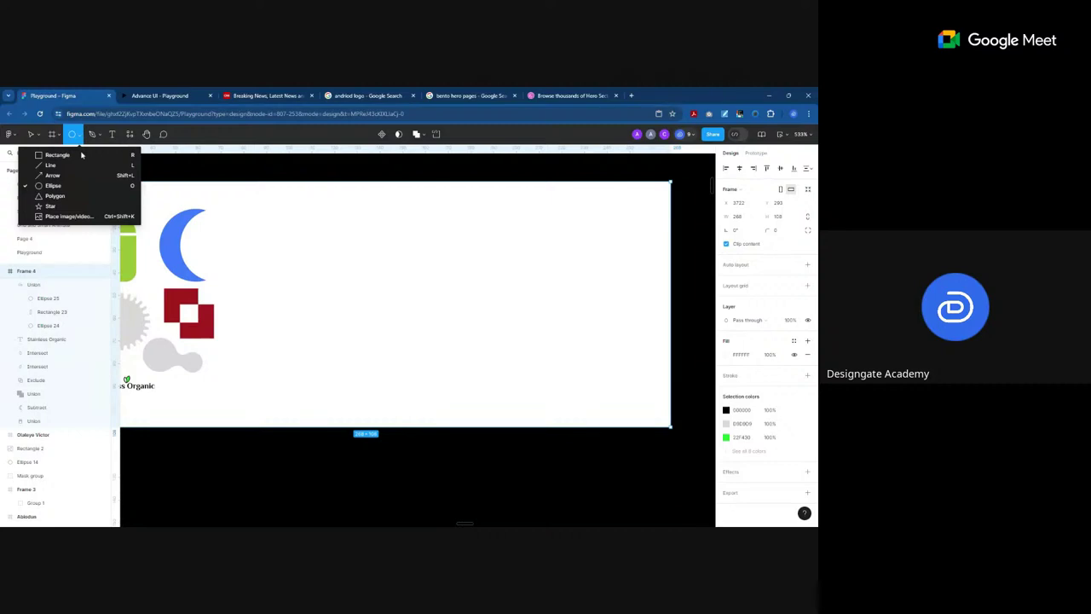
left_click(82, 154)
left_click_drag(311, 222, 537, 347)
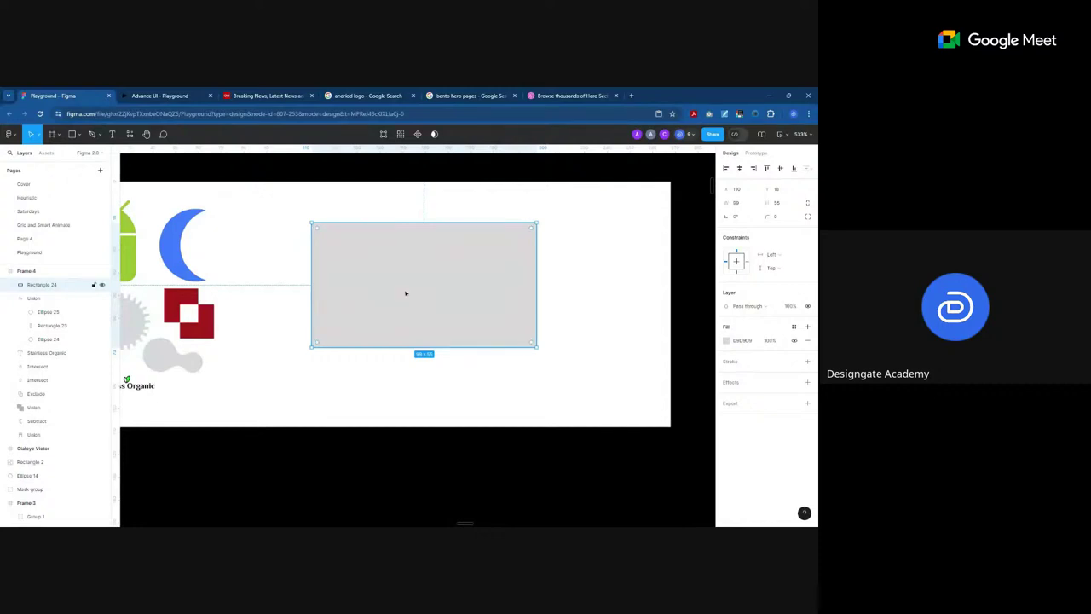
Step: Add a black rectangle at the grey rectangle's top-right and duplicate it to the bottom-left
key("r")
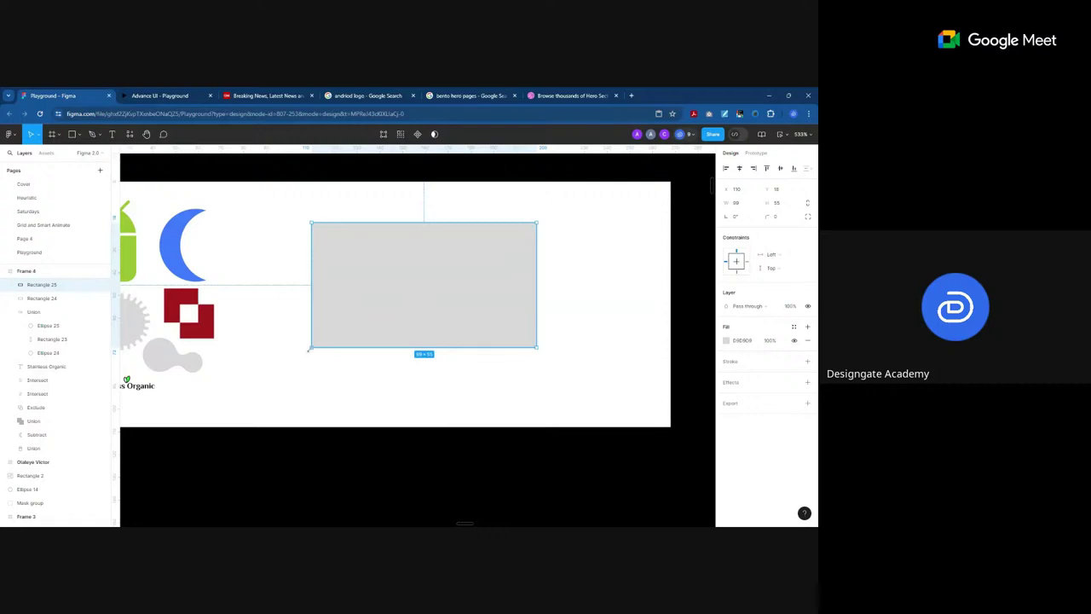
mouse_move(536, 222)
left_mouse_down()
mouse_move(483, 303)
mouse_move(459, 279)
mouse_move(419, 282)
mouse_move(481, 273)
mouse_move(440, 269)
left_mouse_up()
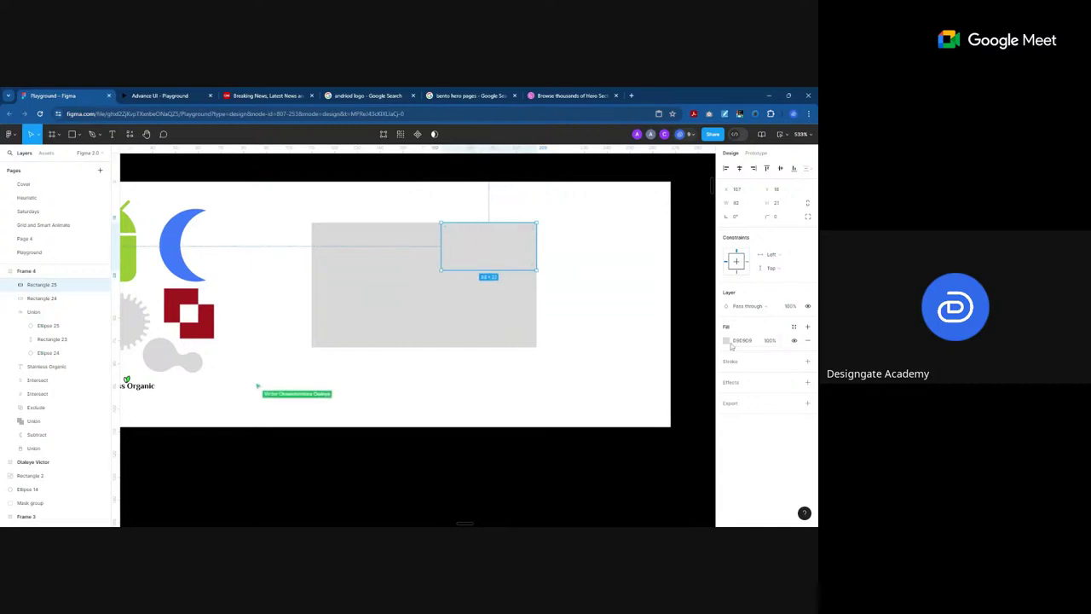
left_click(726, 340)
left_click(693, 324)
left_click_drag(712, 369, 715, 407)
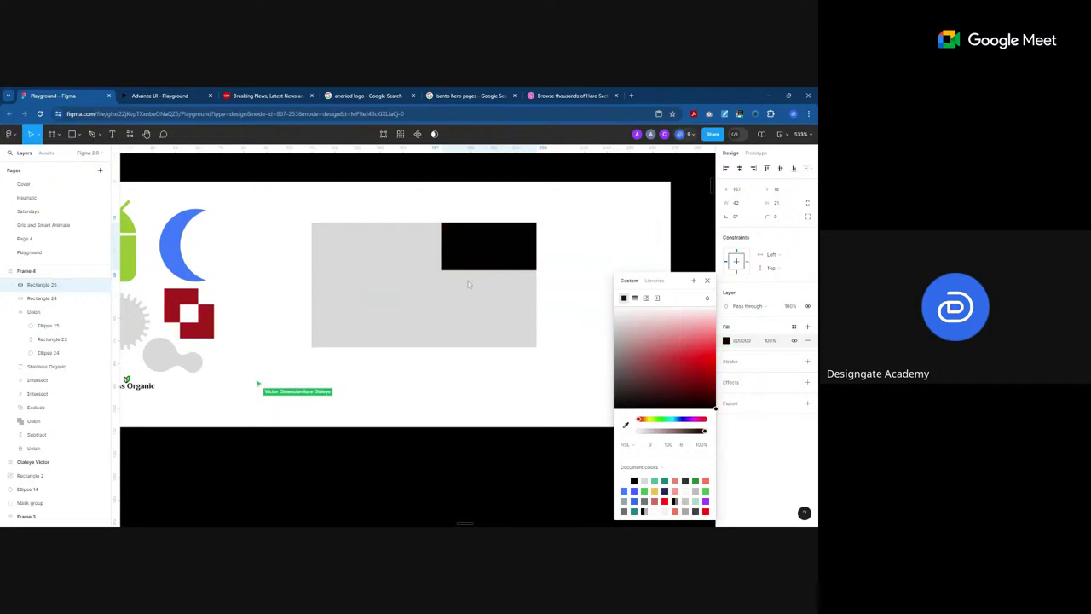
left_click_drag(473, 258, 342, 324)
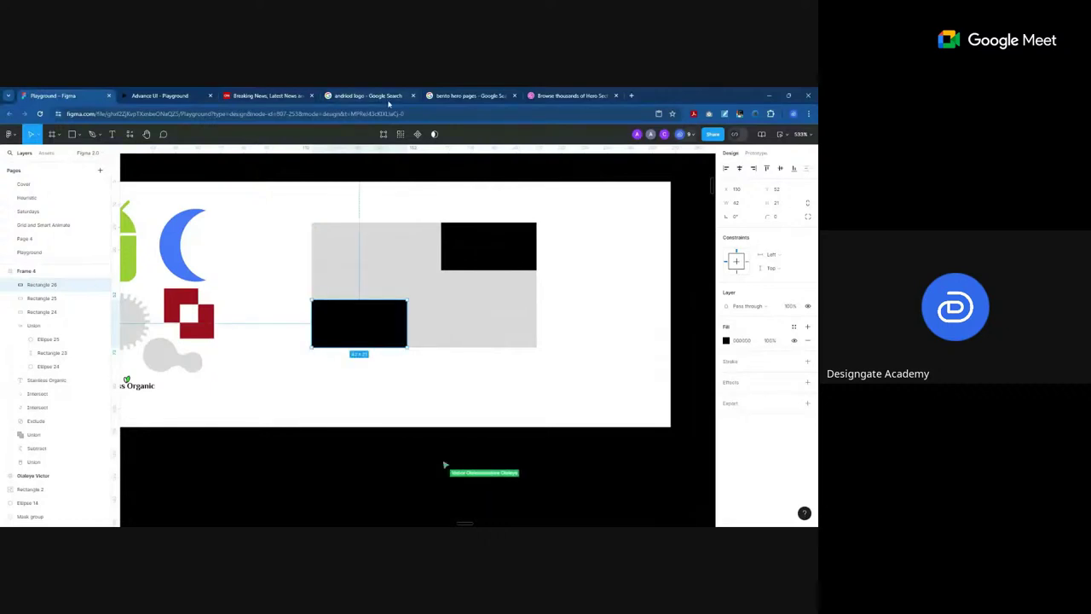
Step: Subtract both black rectangles from the grey rectangle to leave a stepped shape
left_click(457, 263)
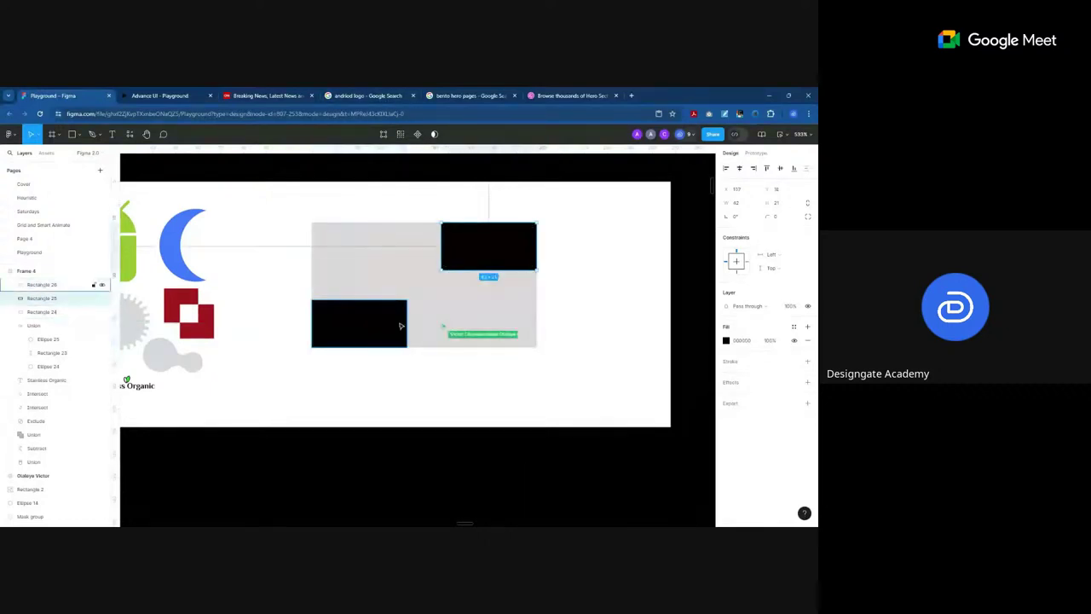
left_click(377, 319, "shift")
left_click(402, 263, "shift")
left_click(444, 134)
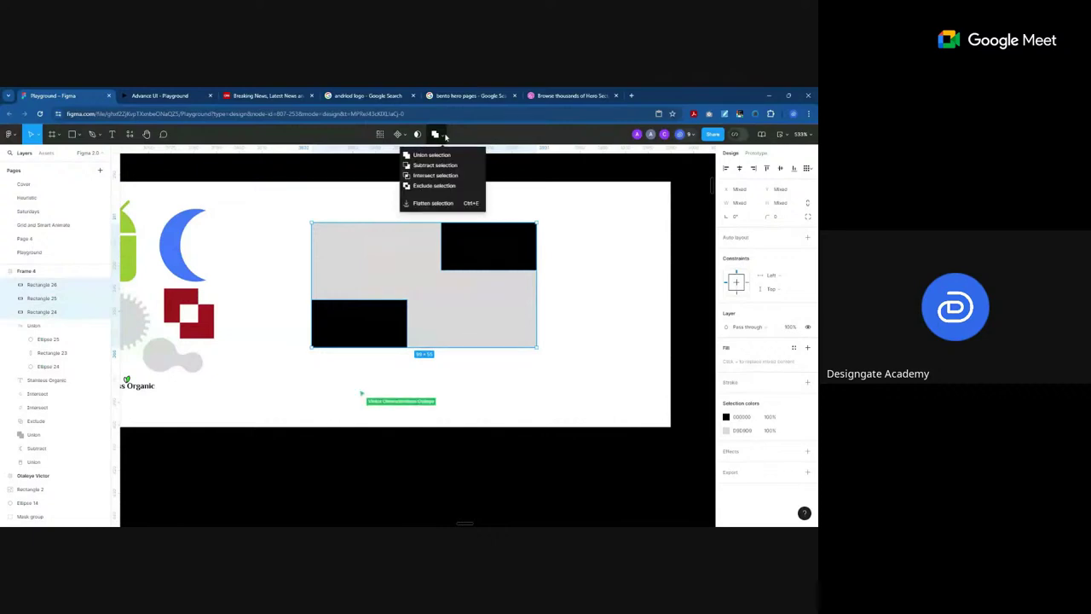
left_click(435, 164)
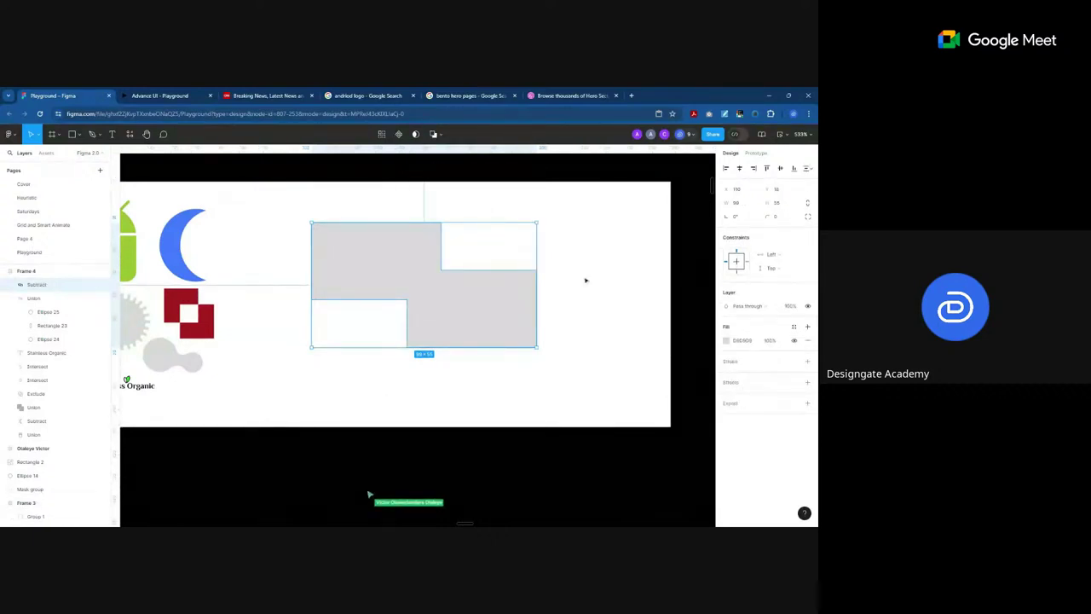
left_click(571, 94)
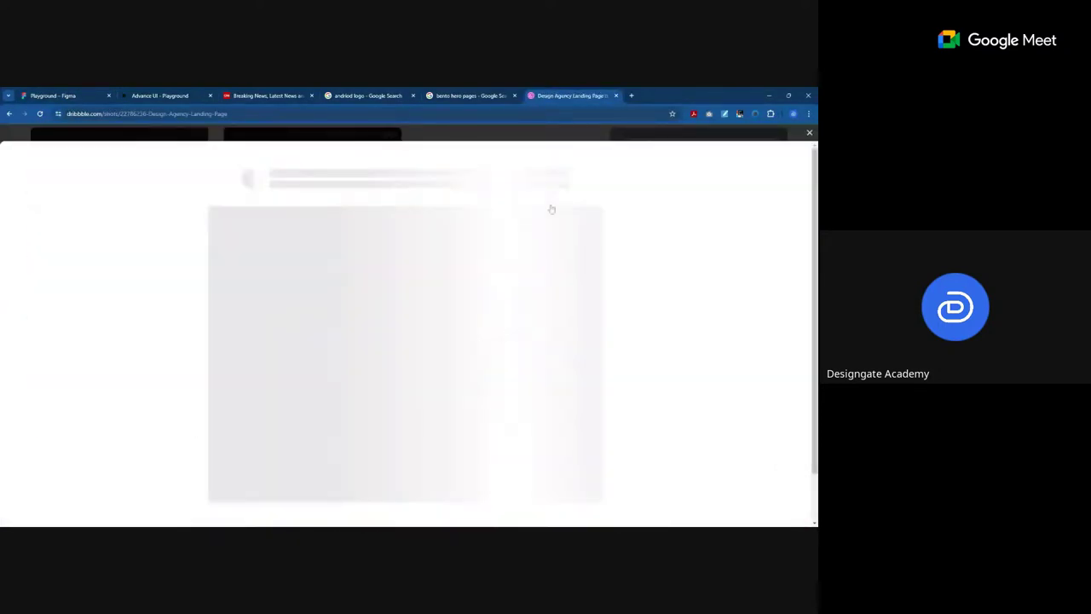
Step: Set the Subtract shape's corner radius, trying 100 and 50 before settling on 8
left_click(77, 95)
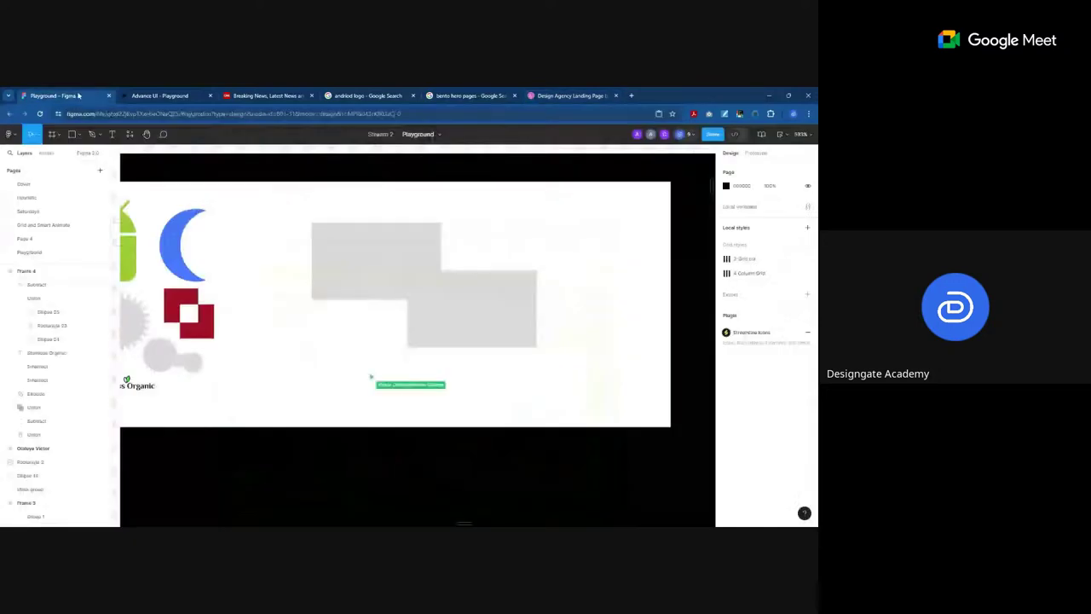
left_click(477, 315)
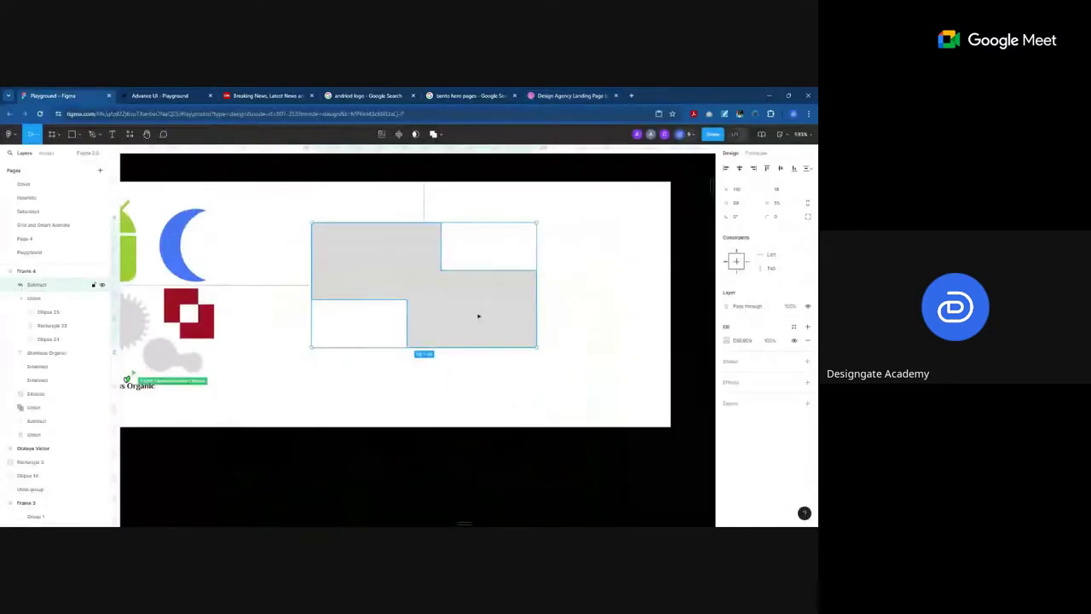
left_click(778, 218)
type("100")
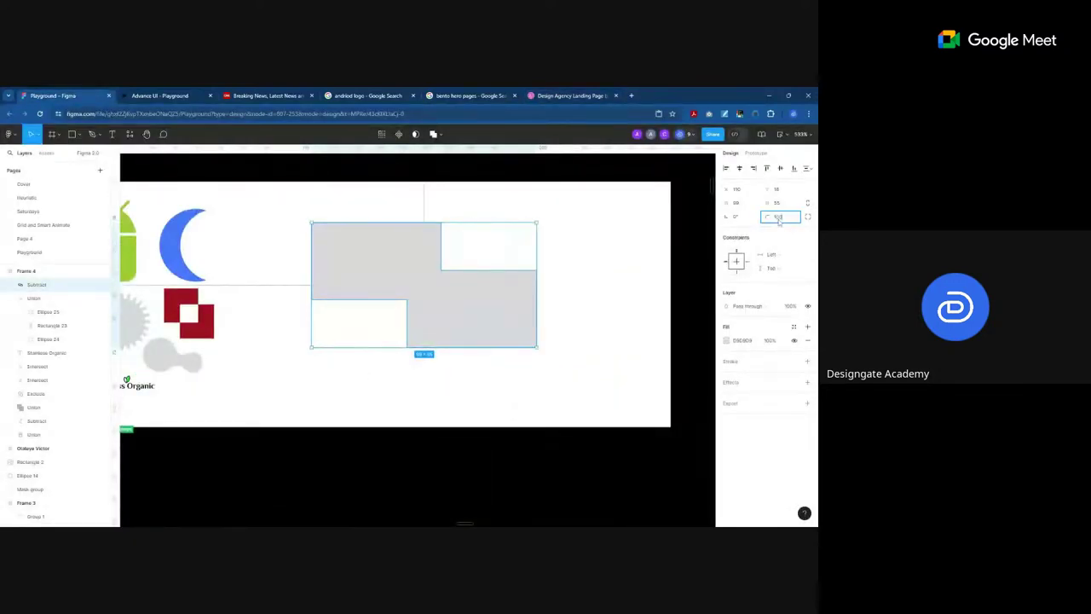
key("Return")
left_click(778, 218)
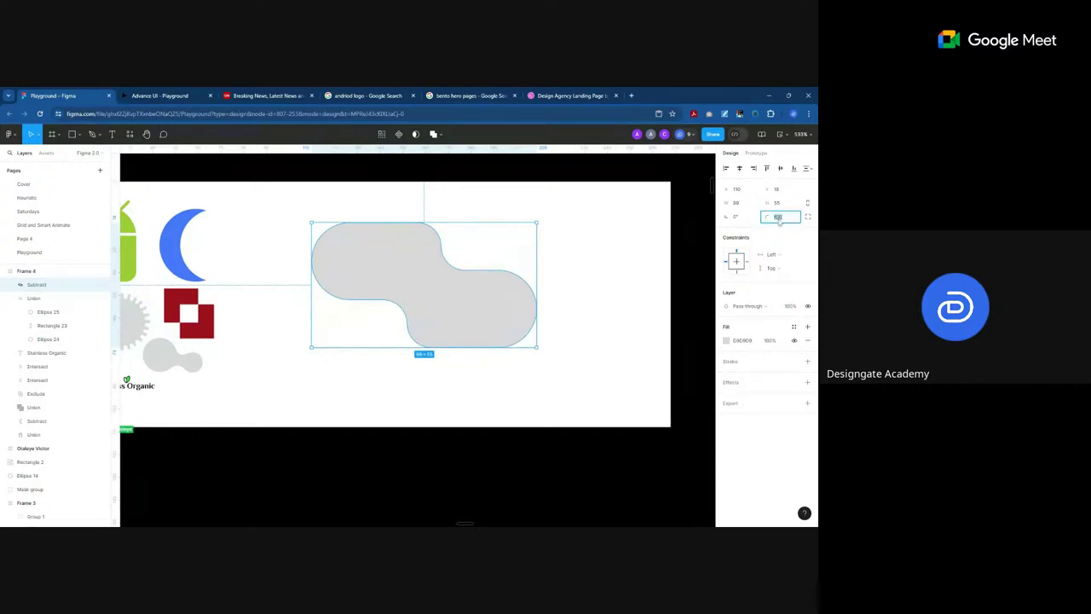
type("50")
key("Return")
left_click(778, 218)
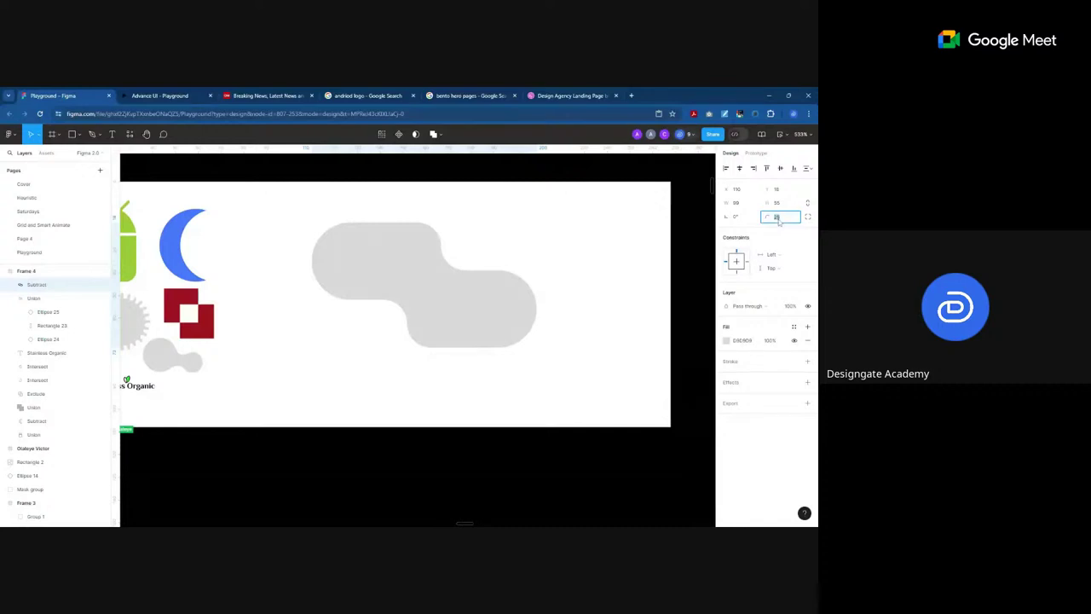
type("0")
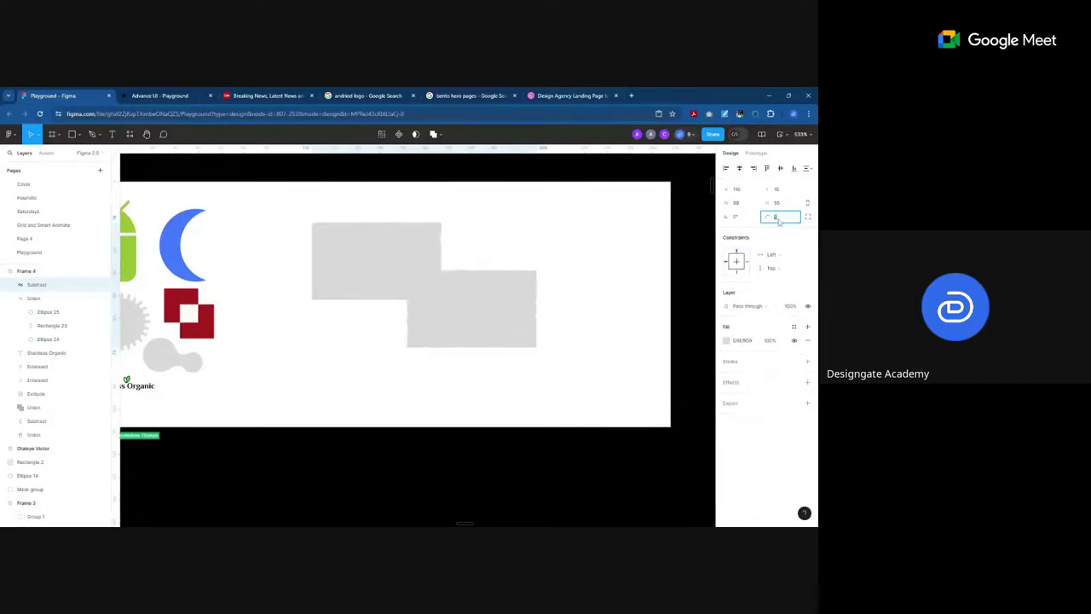
type("8")
key("Return")
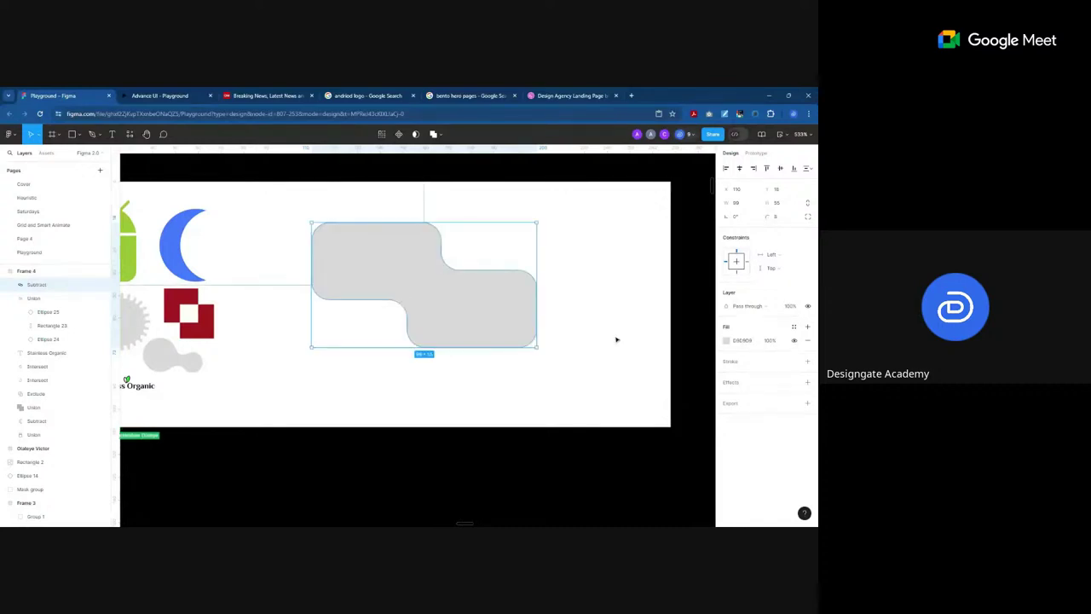
Step: Nudge the rounded stepped shape slightly down and to the right
left_click(618, 349)
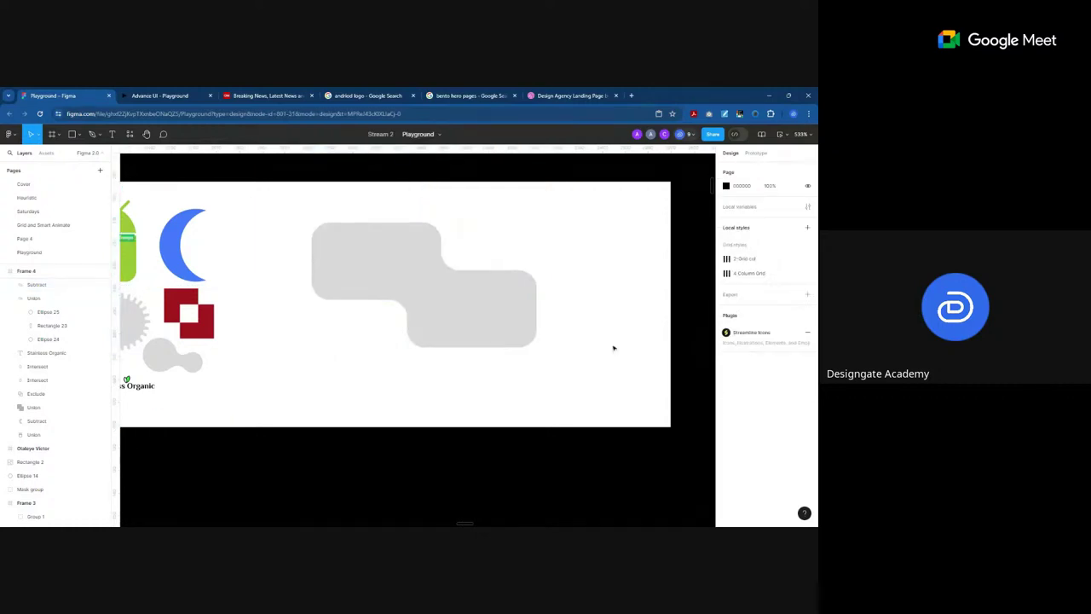
left_click(439, 300)
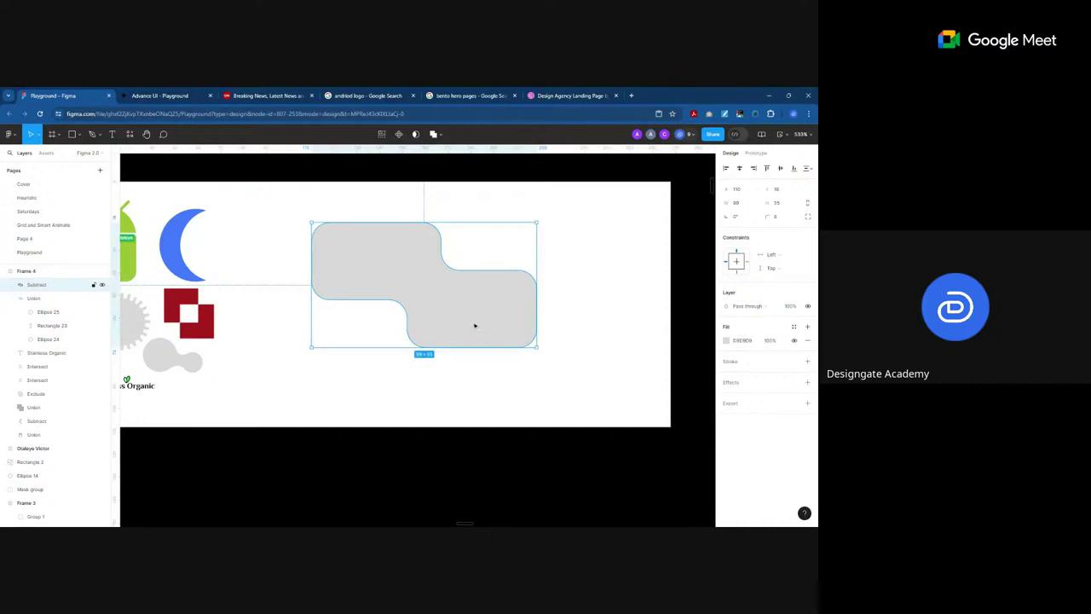
left_click_drag(468, 322, 472, 332)
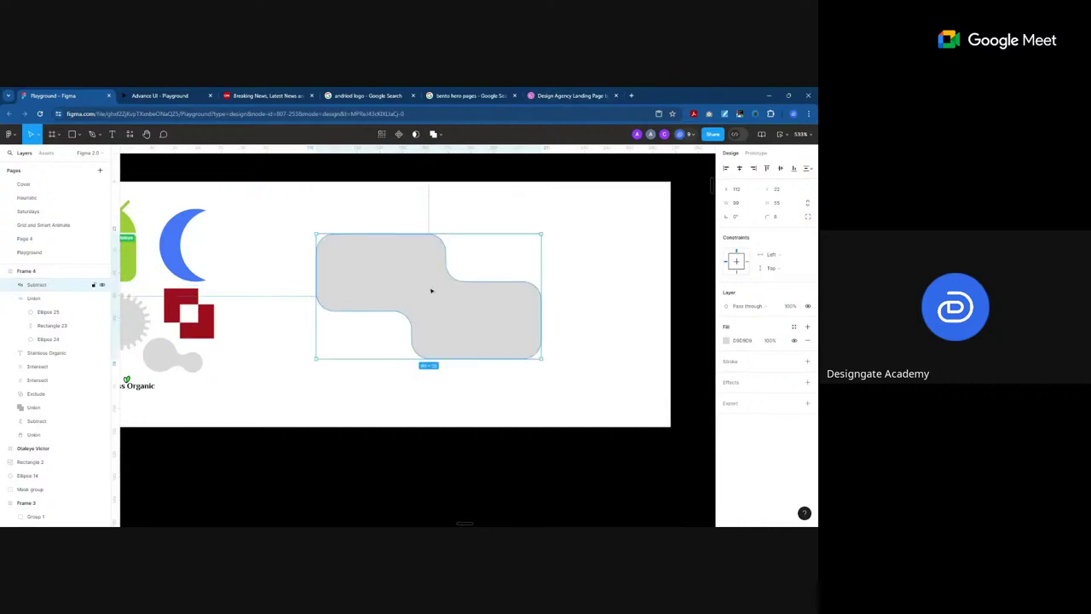
scroll(408, 304, "down", 5)
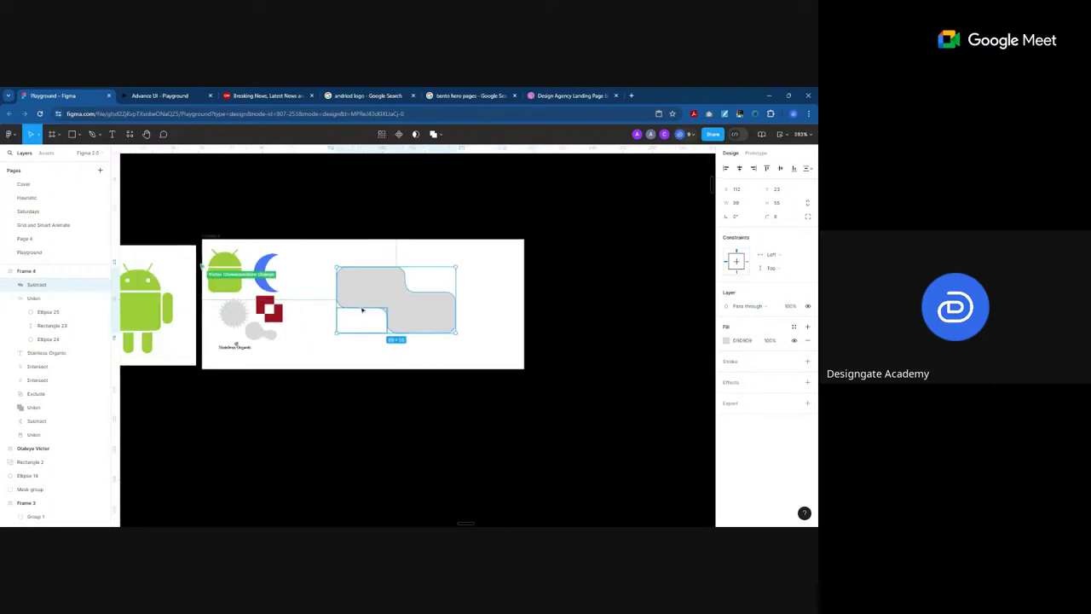
left_click(413, 385)
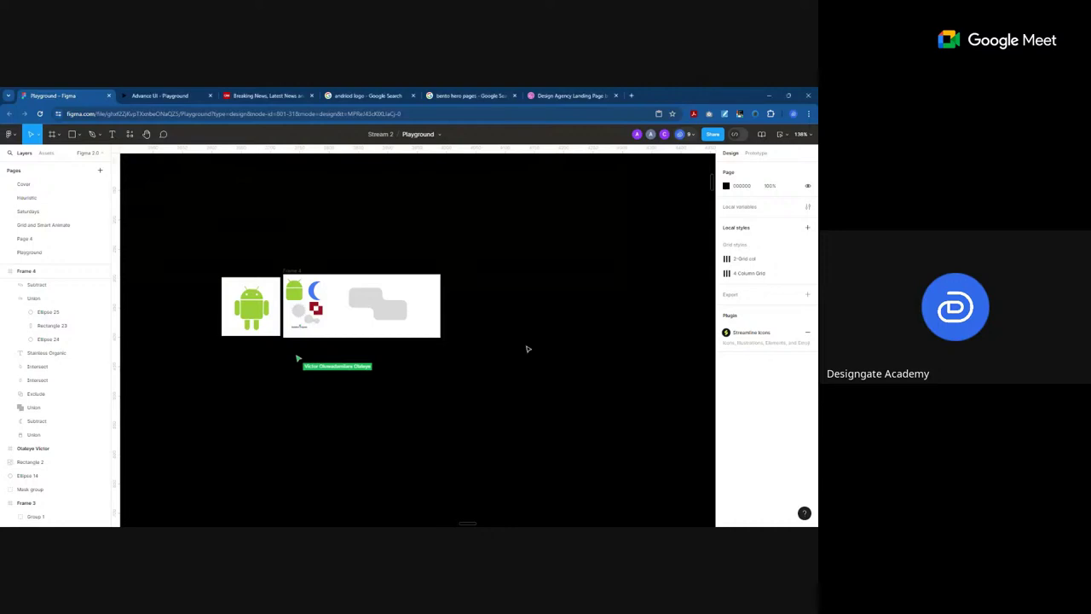
Step: Paste the orange wave image, shrink it to about 105×70 and move it into Frame 4
key("ctrl+v")
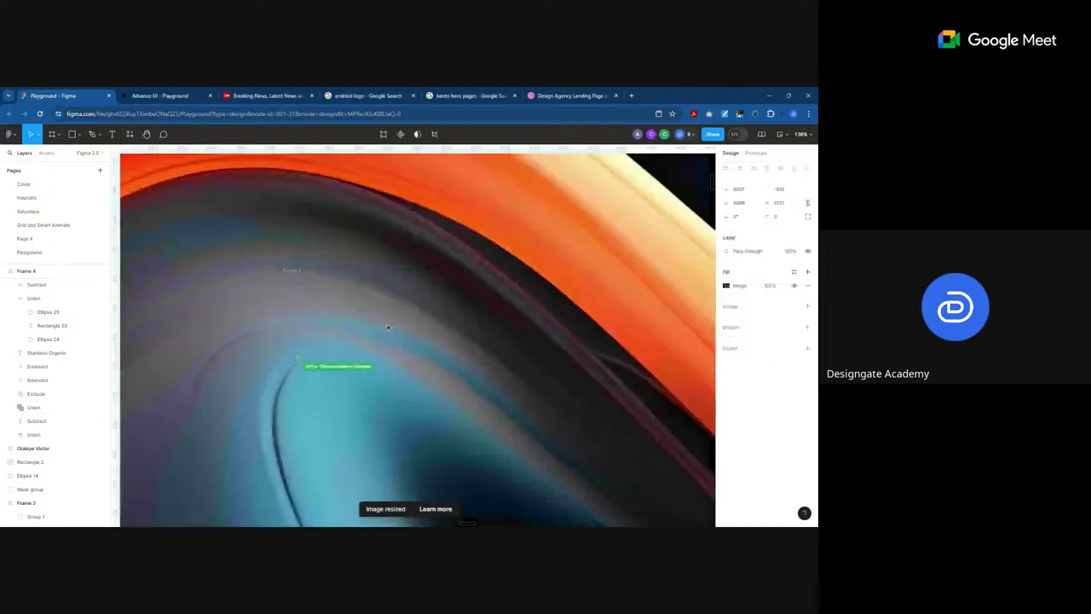
scroll(388, 327, "down", 10)
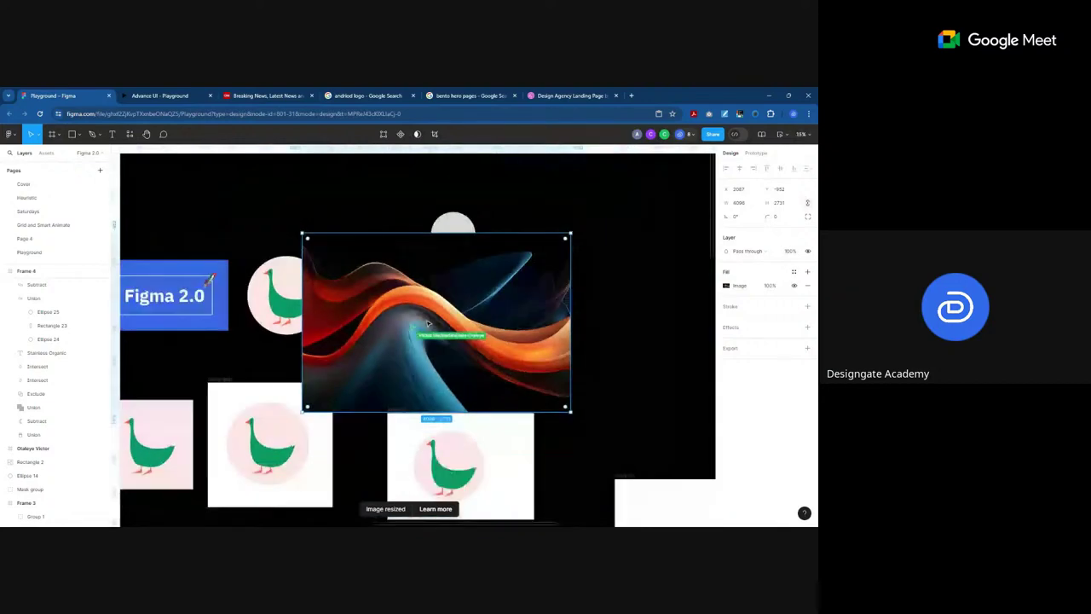
left_click_drag(304, 235, 441, 338)
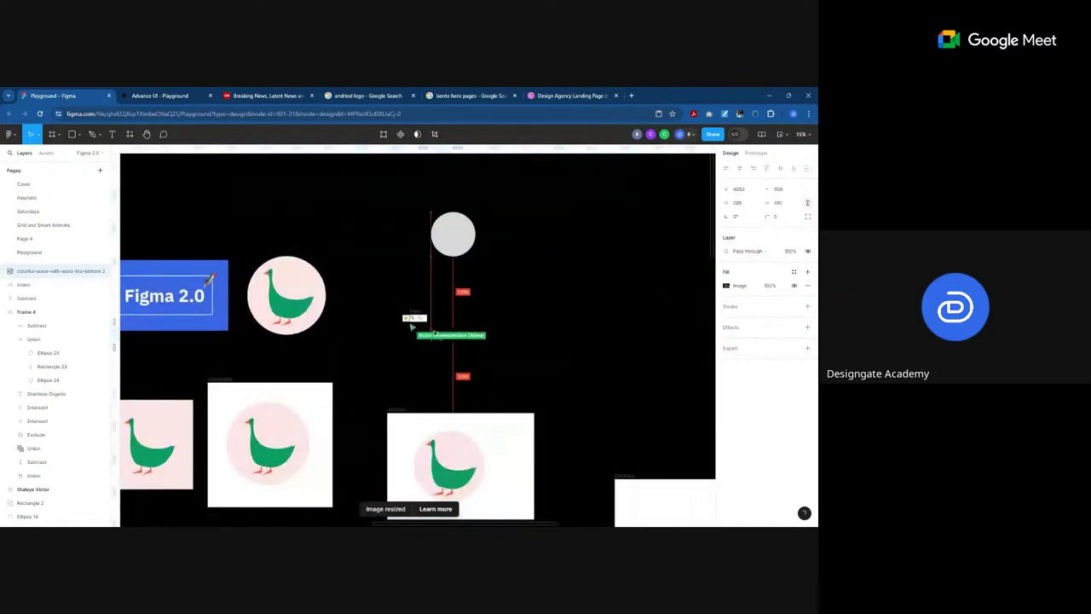
scroll(409, 322, "up", 10)
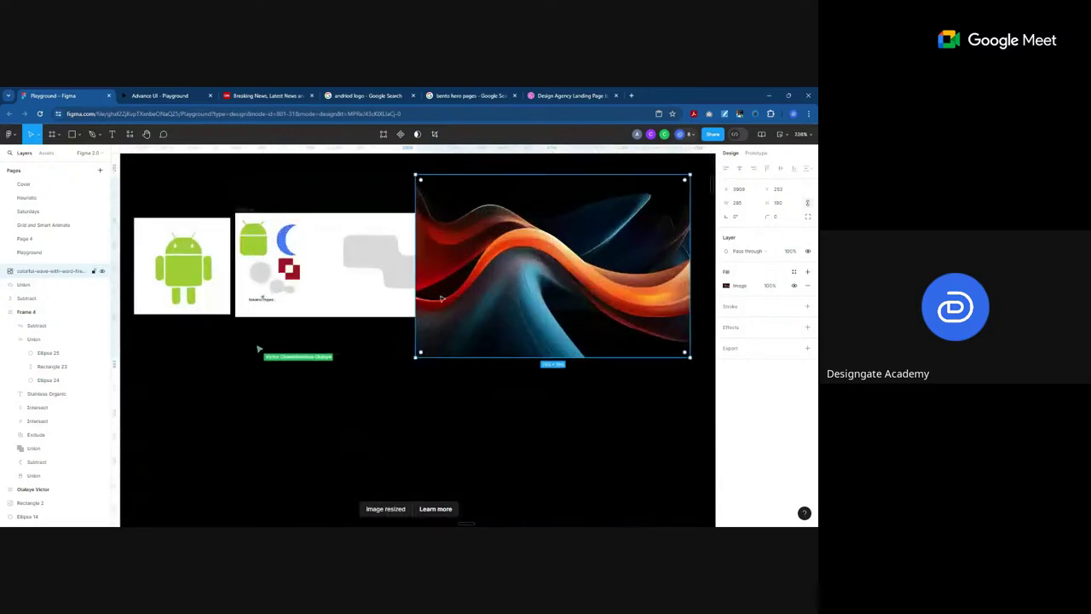
left_click_drag(691, 174, 517, 289)
scroll(363, 243, "up", 3)
mouse_move(510, 407)
left_mouse_down()
mouse_move(445, 403)
mouse_move(504, 409)
left_mouse_up()
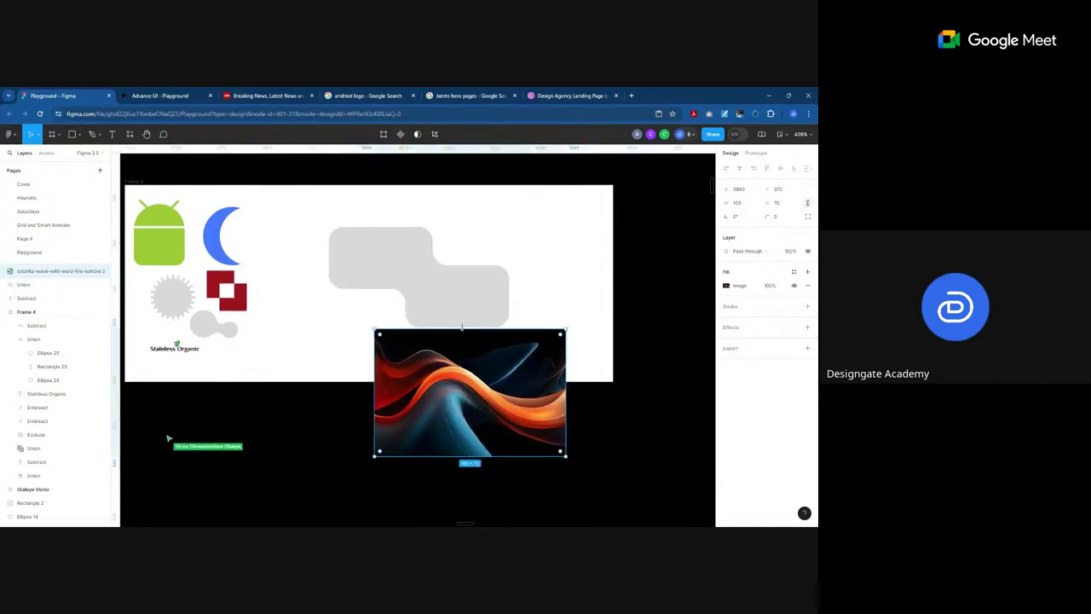
left_click(461, 325)
left_click(504, 421)
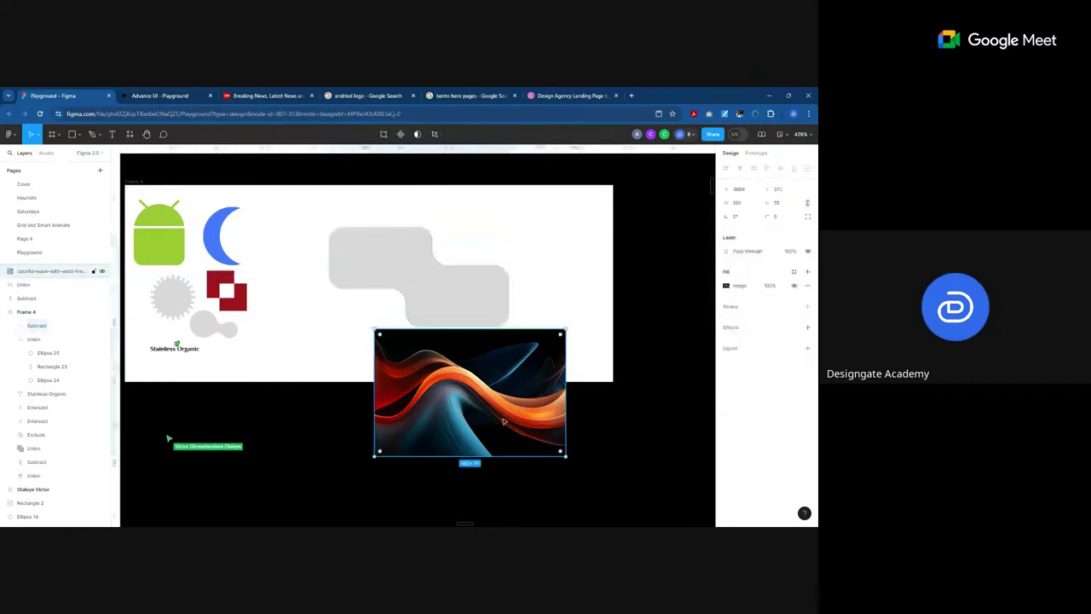
left_click_drag(503, 421, 470, 338)
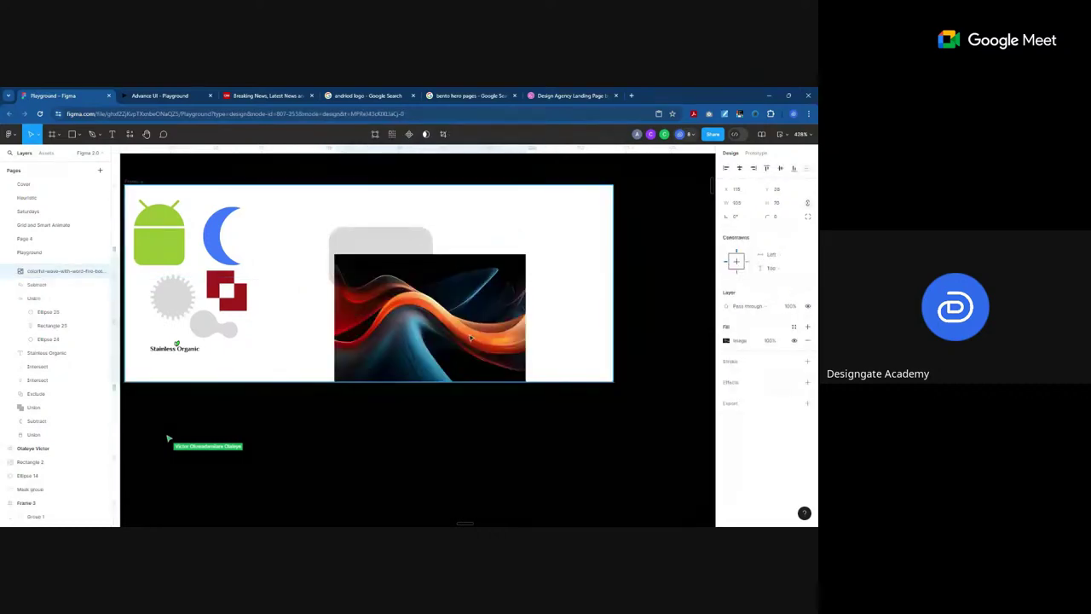
left_click_drag(525, 254, 544, 248)
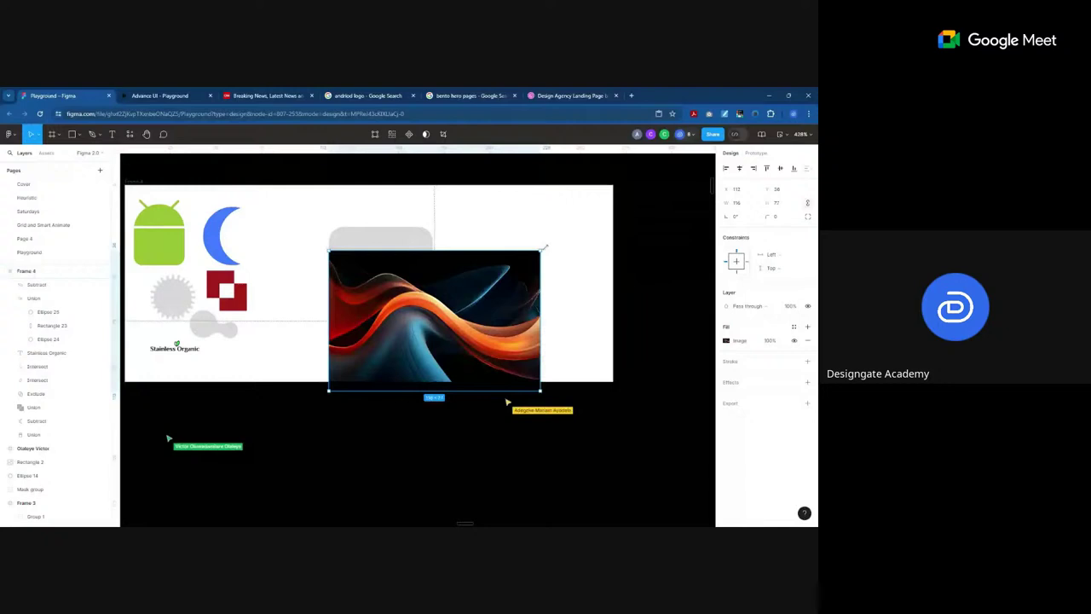
key("ctrl+z")
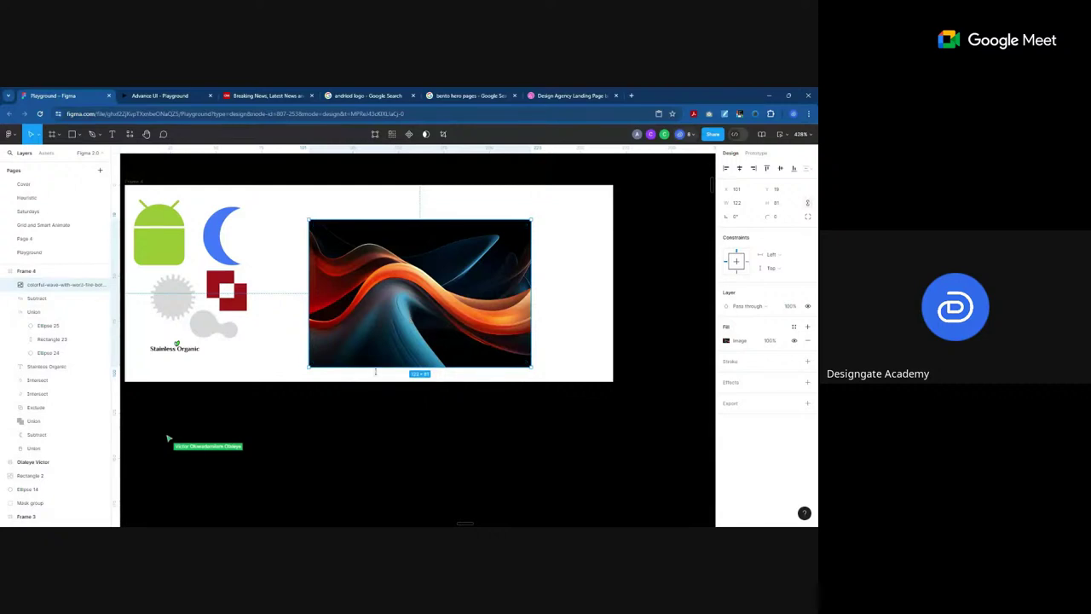
Step: Place the Subtract shape over the wave image and mask the image with it (Ctrl+Alt+M)
left_click(36, 297)
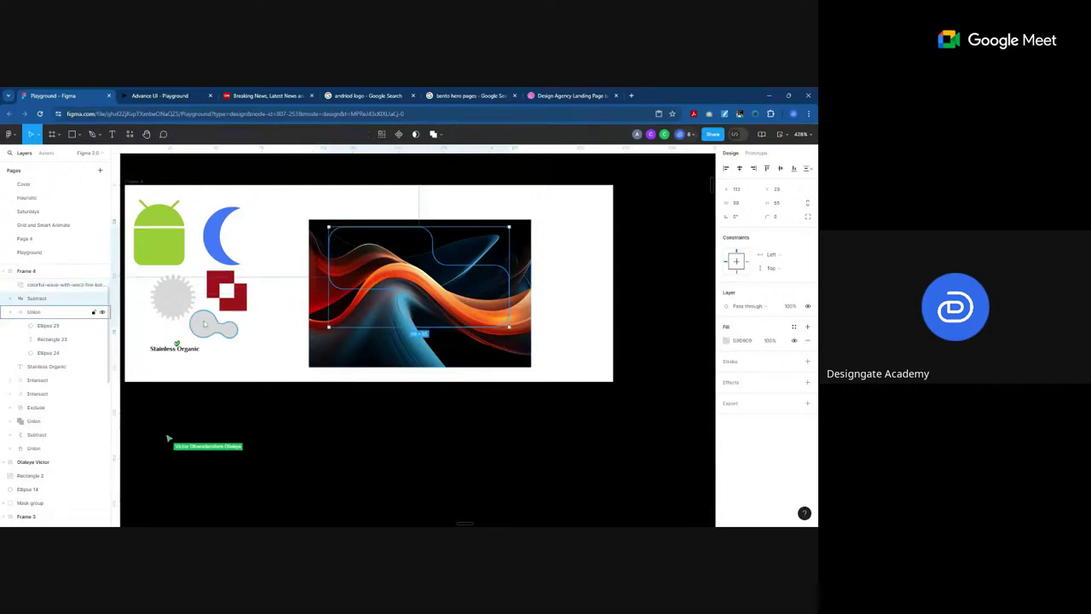
left_click_drag(433, 284, 437, 300)
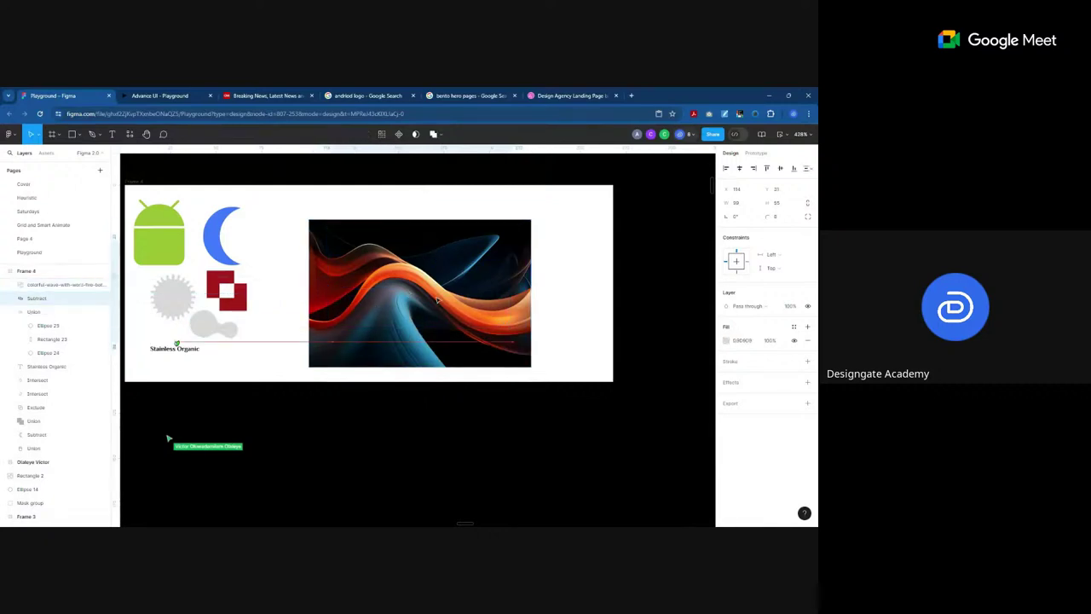
left_click(451, 240, "shift")
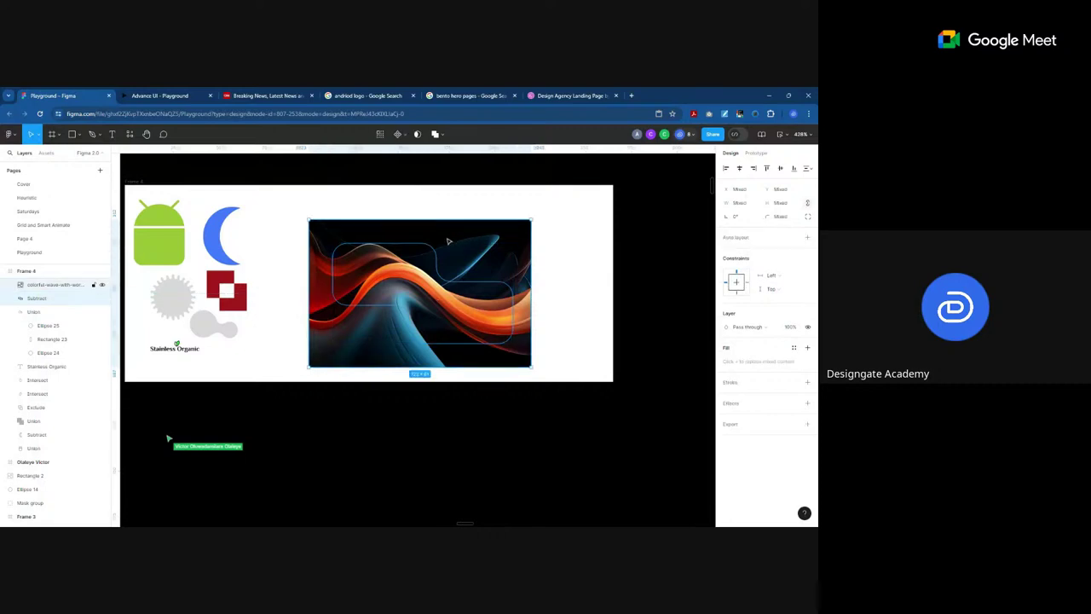
key("ctrl+alt+m")
left_click_drag(443, 322, 460, 307)
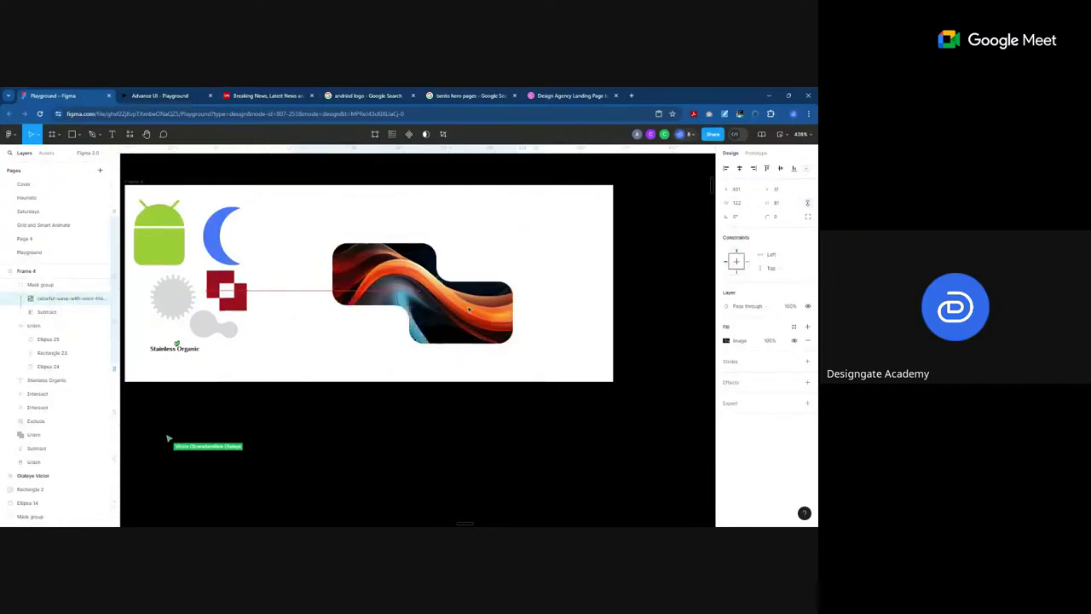
left_click(457, 407)
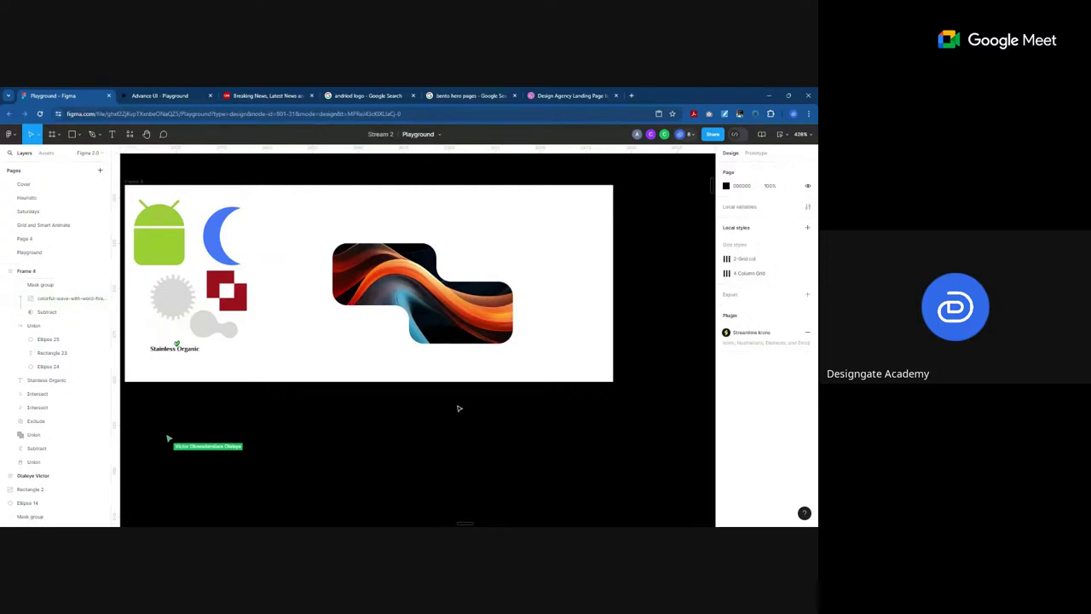
Step: Reposition the wave image slightly within the Mask group
left_click(426, 311)
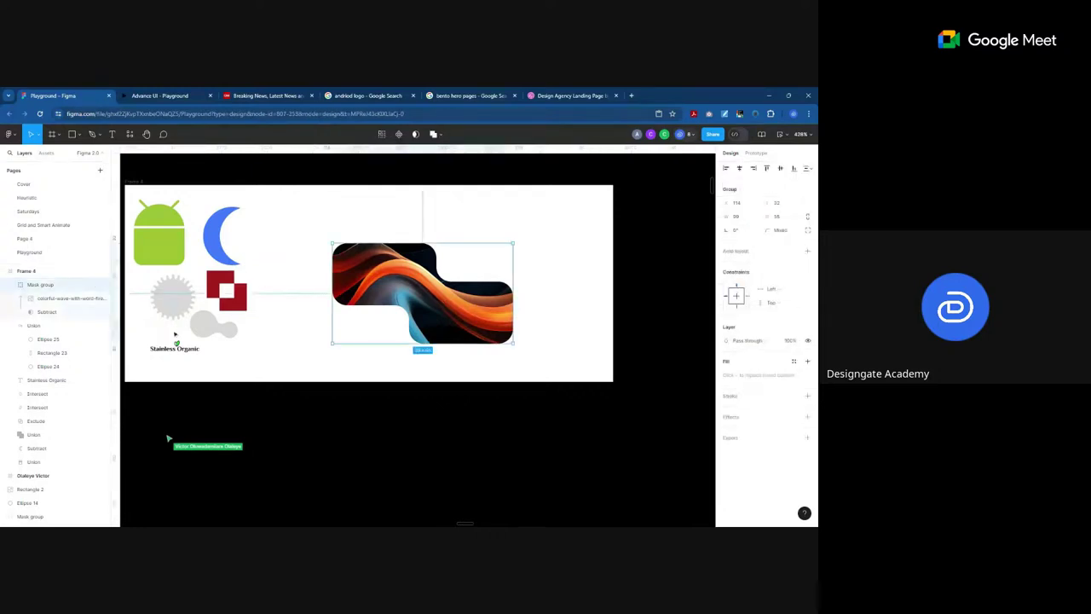
double_click(426, 311)
left_click_drag(426, 311, 428, 321)
left_click(410, 418)
scroll(346, 381, "down", 5)
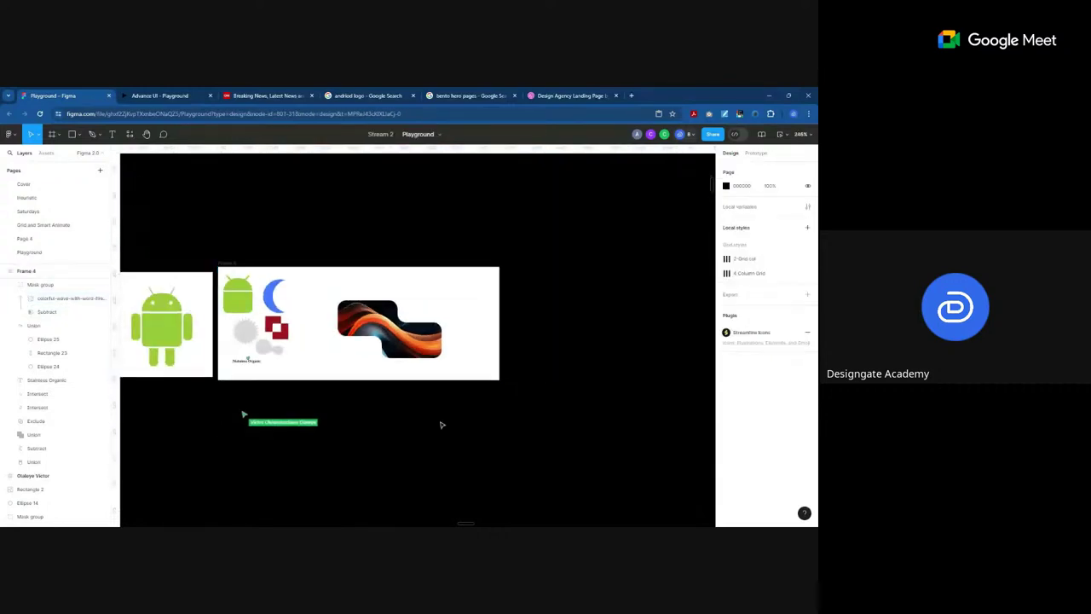
Step: Create a 1440×1024 Desktop frame from the frame presets
key("f")
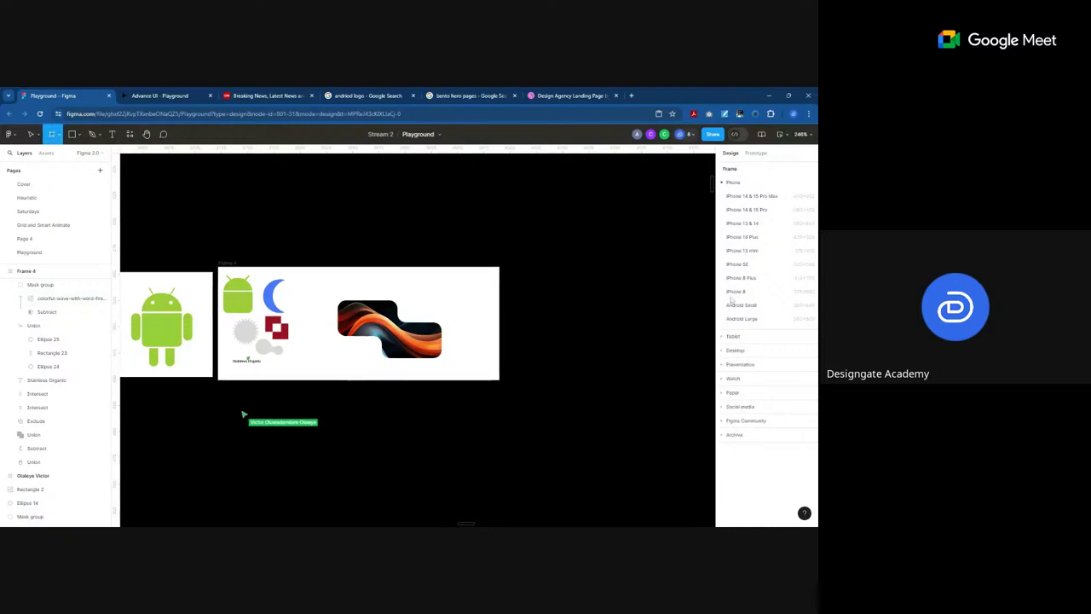
left_click(741, 350)
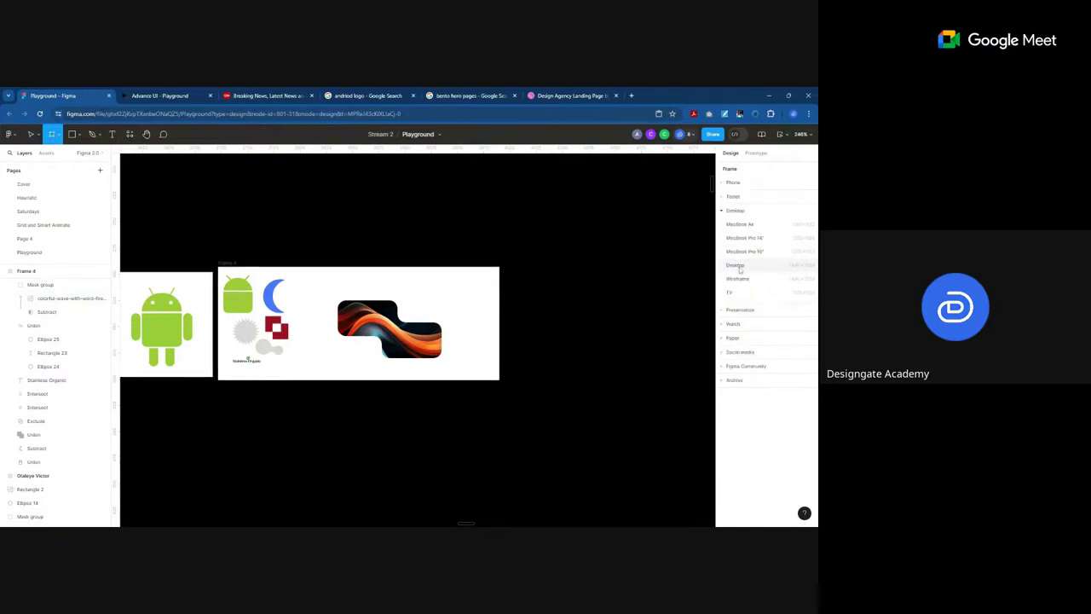
left_click(750, 265)
scroll(456, 327, "down", 3)
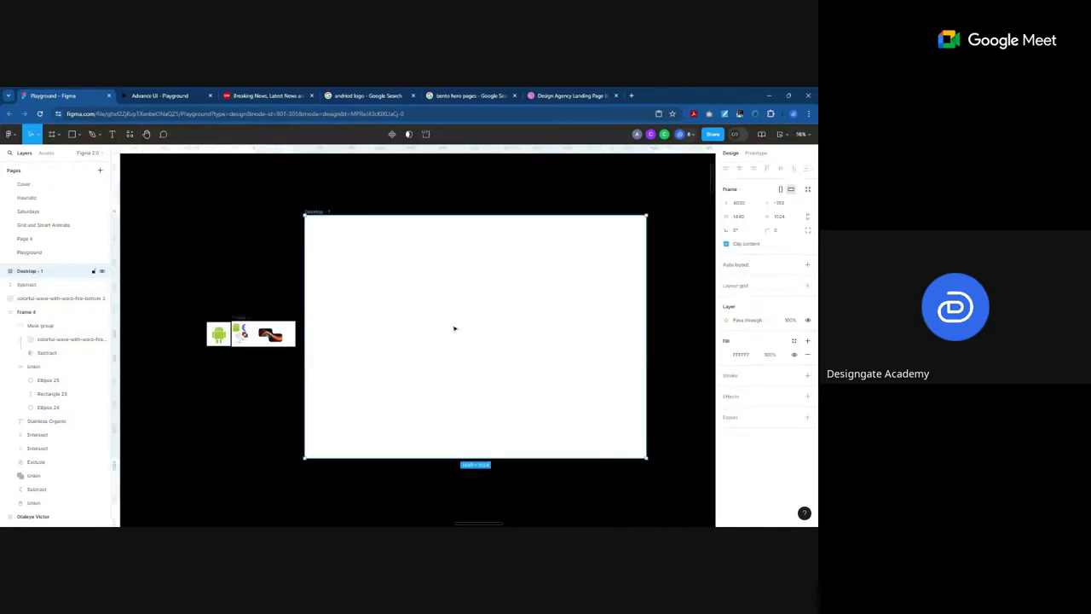
Step: Copy the wave Mask group into Desktop - 1 and scale it up to nearly fill the frame
left_click(270, 334)
key("ctrl+alt+m")
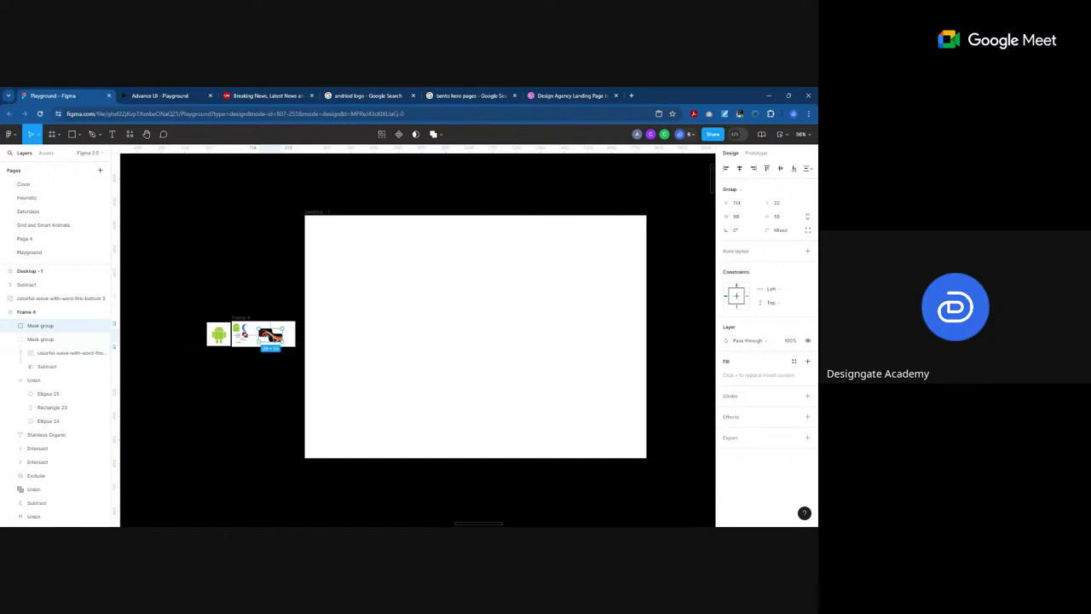
left_click_drag(271, 337, 720, 467)
key("k")
left_click_drag(597, 393, 502, 362)
left_click(320, 218)
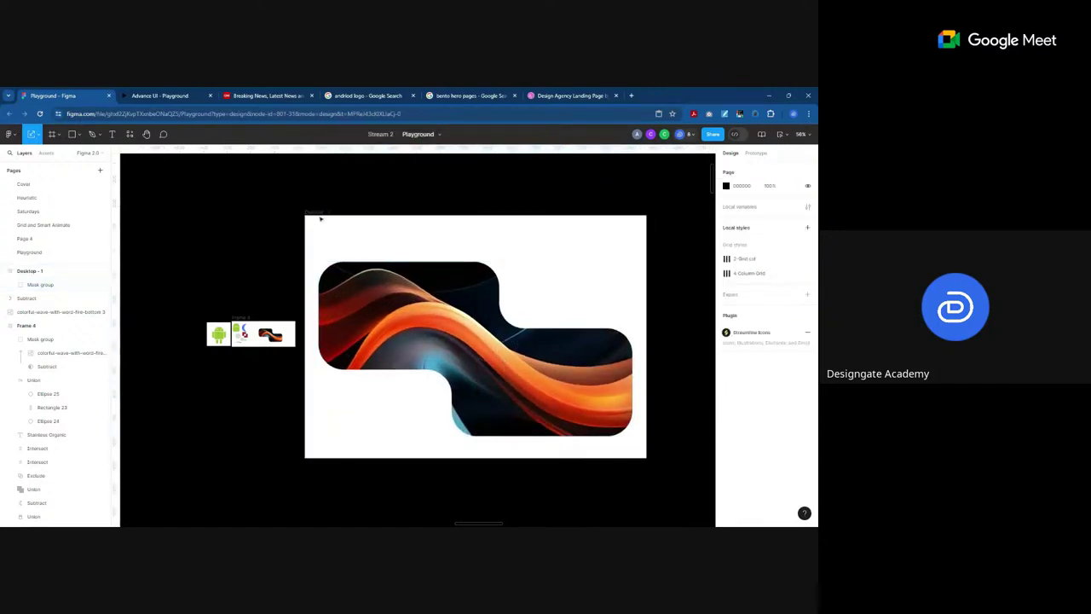
left_click(319, 215)
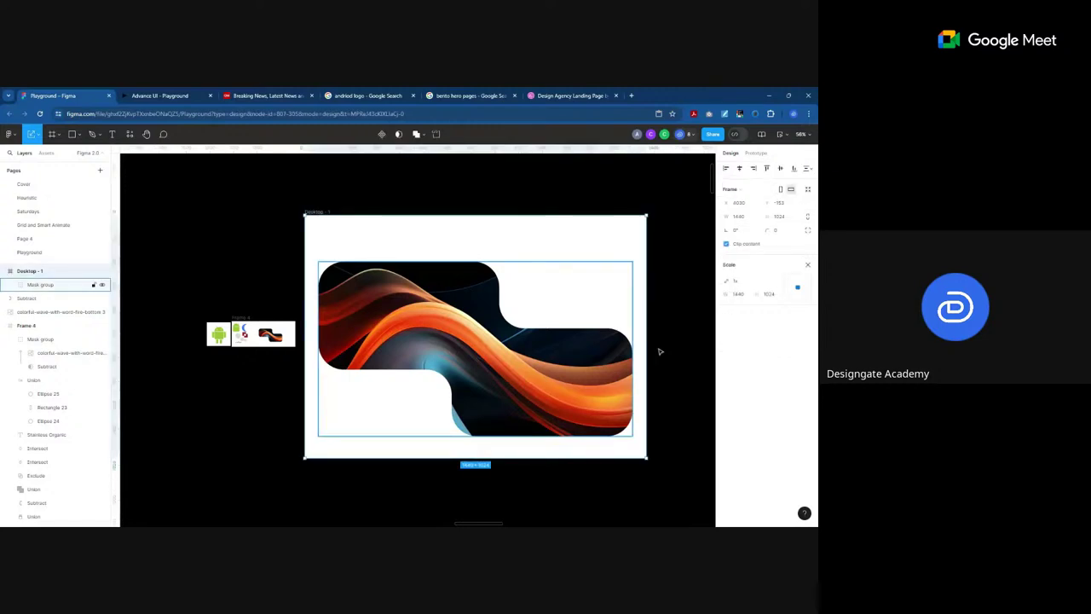
key("v")
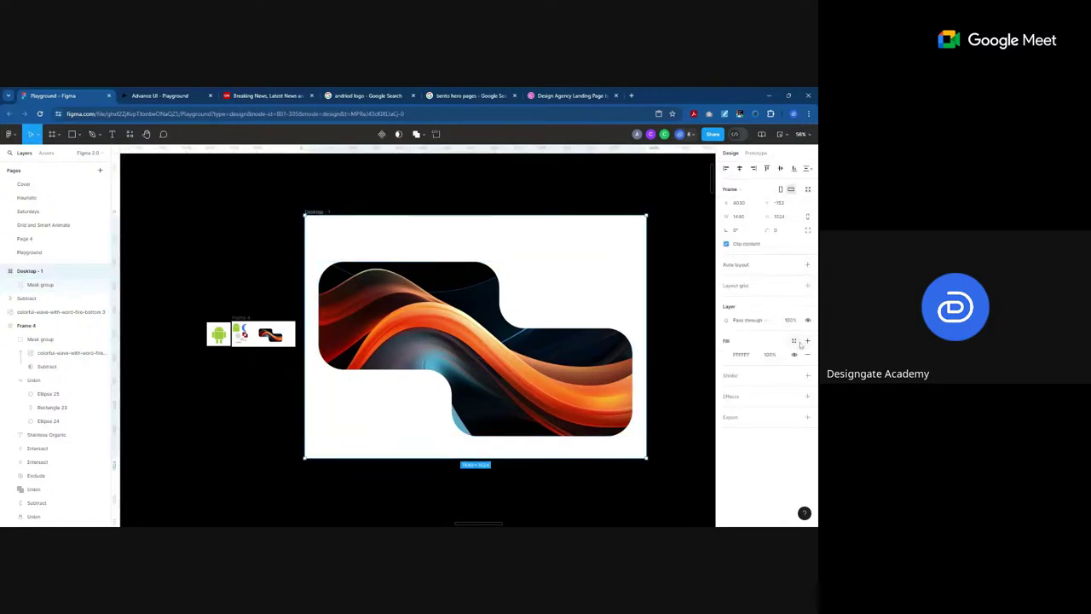
Step: Change Desktop - 1's fill to a linear gradient with a navy stop and a black stop
left_click(728, 355)
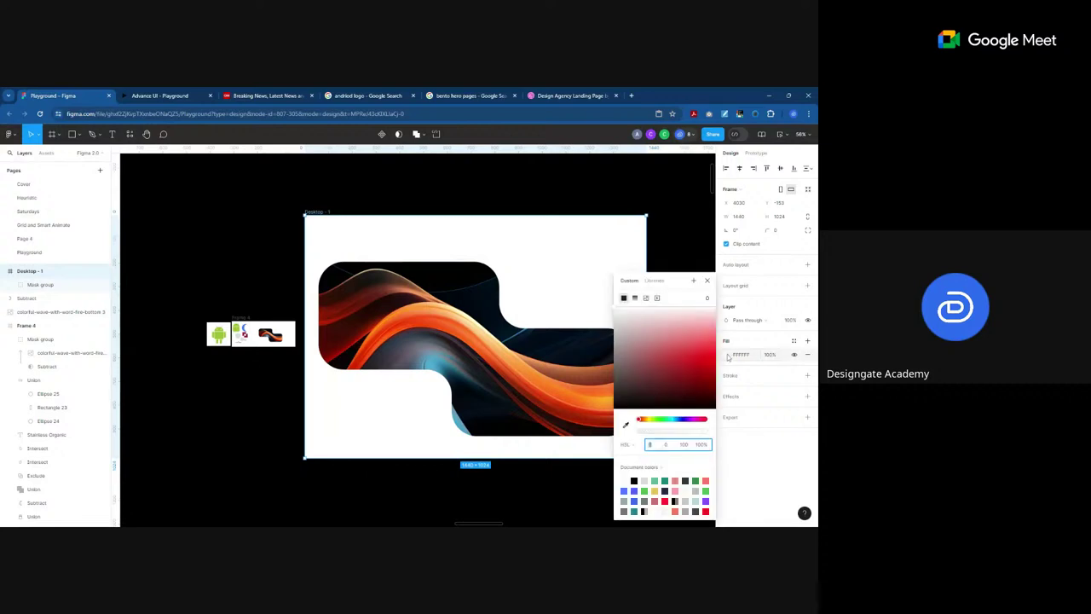
left_click(635, 297)
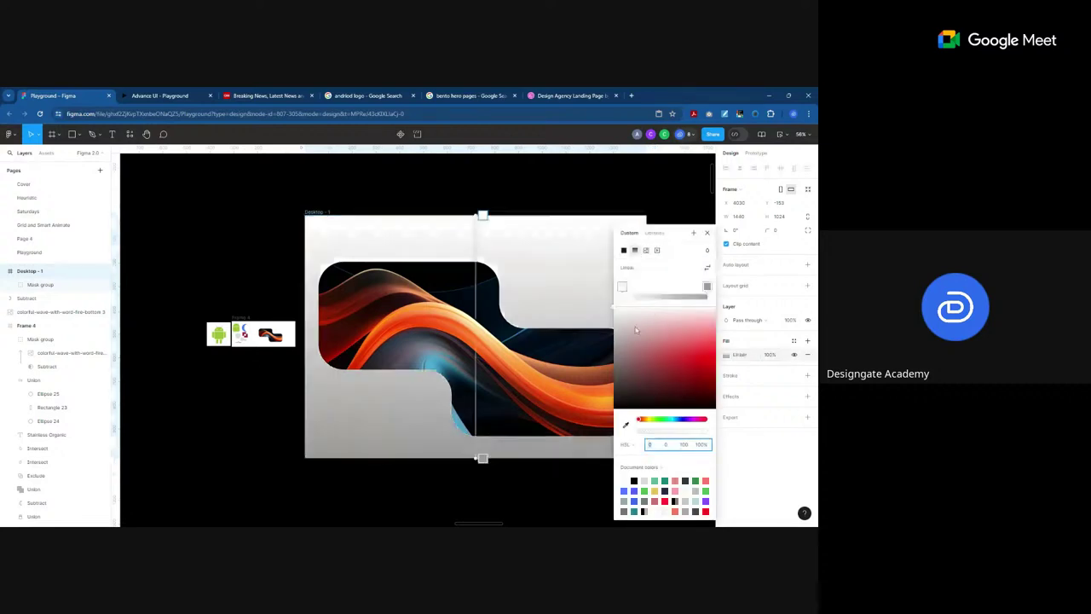
left_click(622, 286)
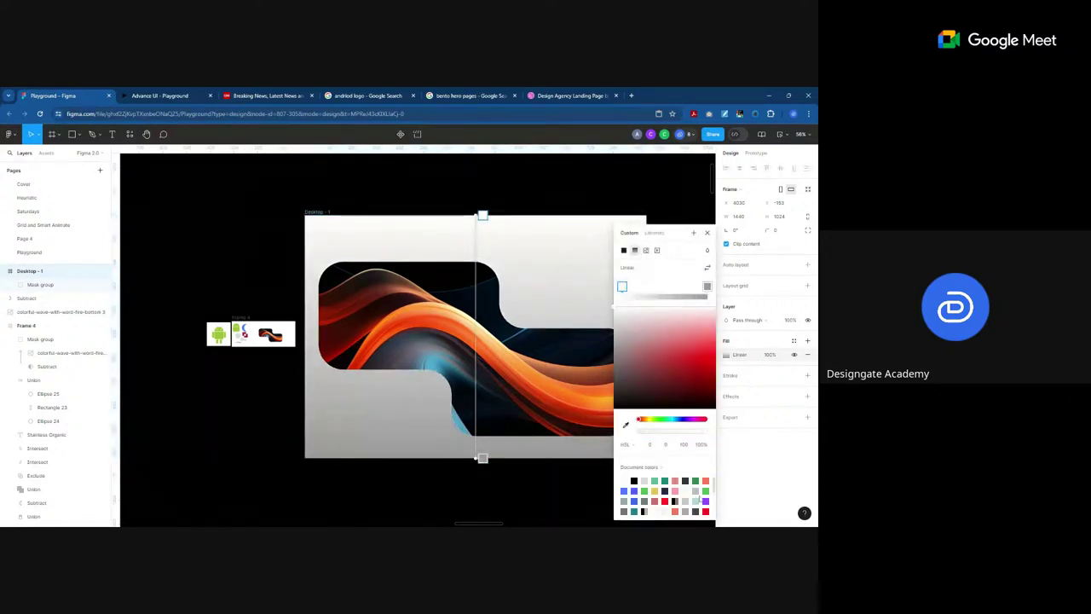
left_click(664, 490)
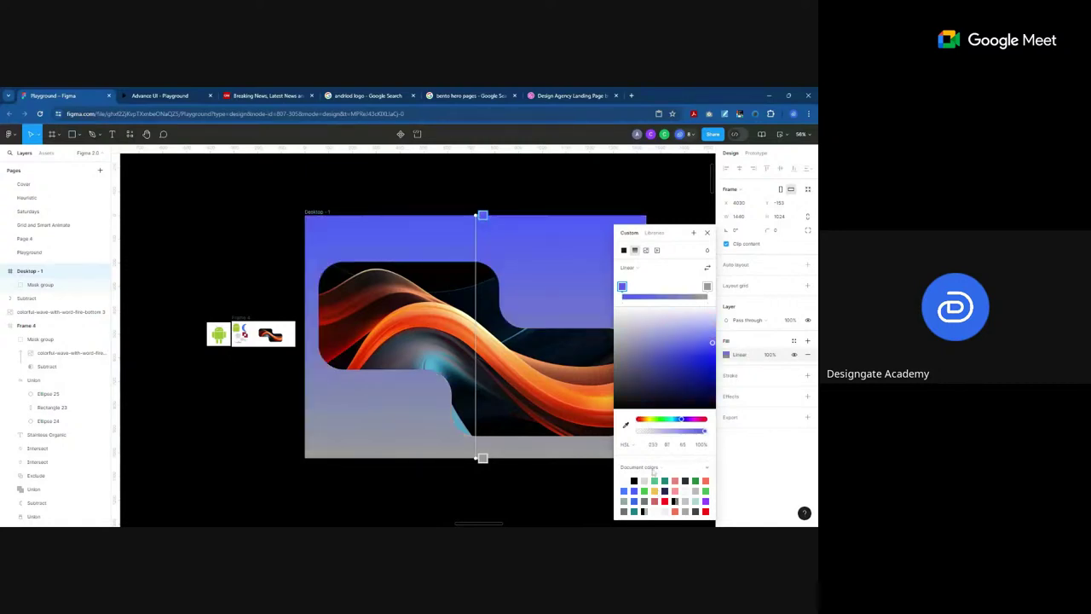
left_click_drag(697, 383, 729, 406)
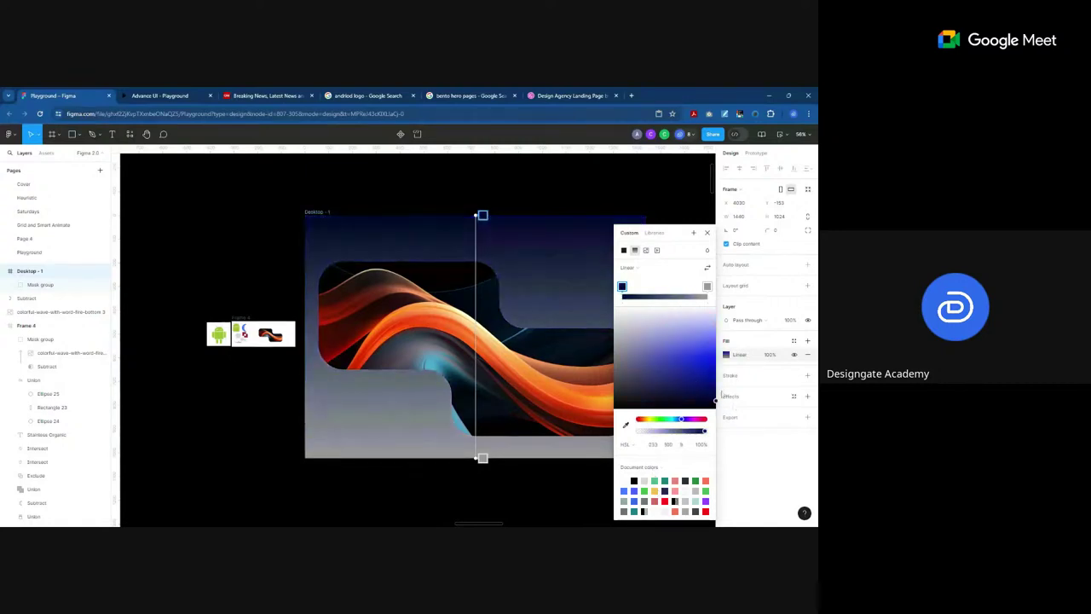
left_click(706, 287)
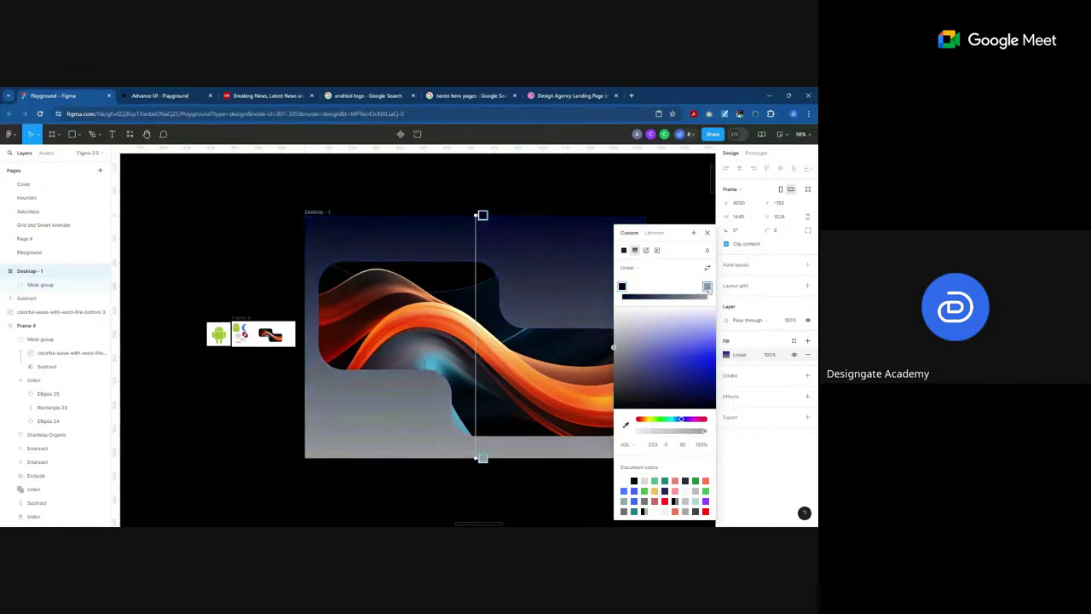
left_click(635, 500)
left_click_drag(697, 374, 716, 409)
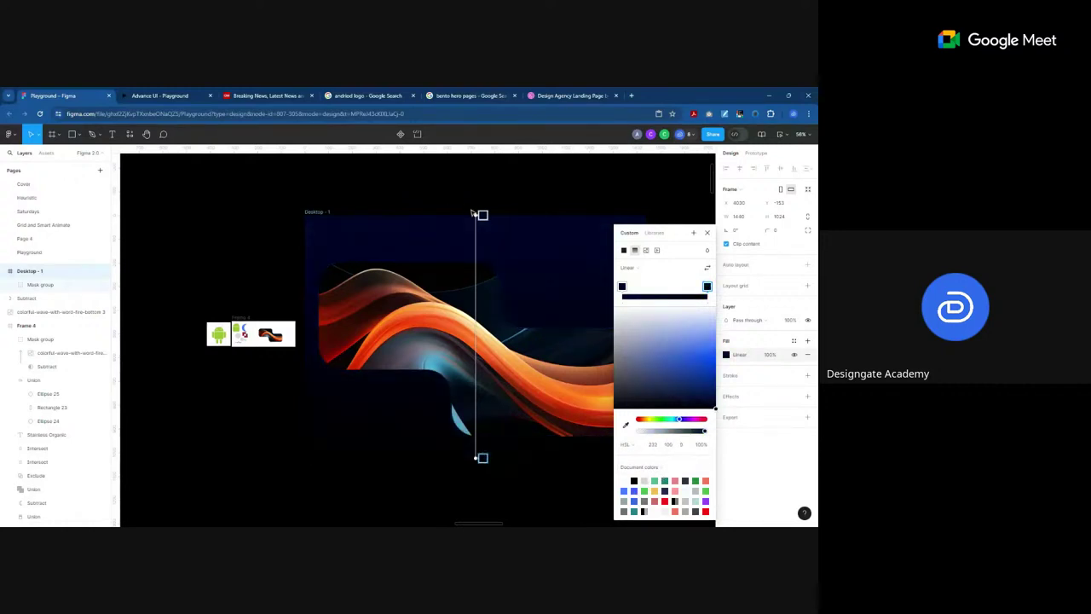
Step: Angle the gradient diagonally from upper right to lower left and lighten its end to dark navy
left_click_drag(475, 213, 577, 244)
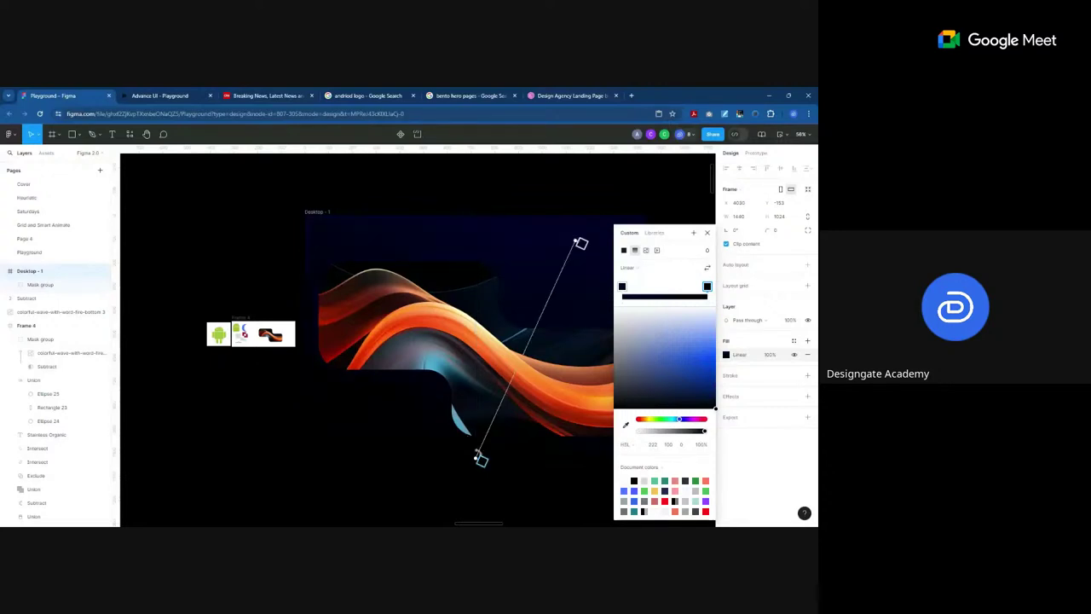
left_click_drag(479, 455, 358, 439)
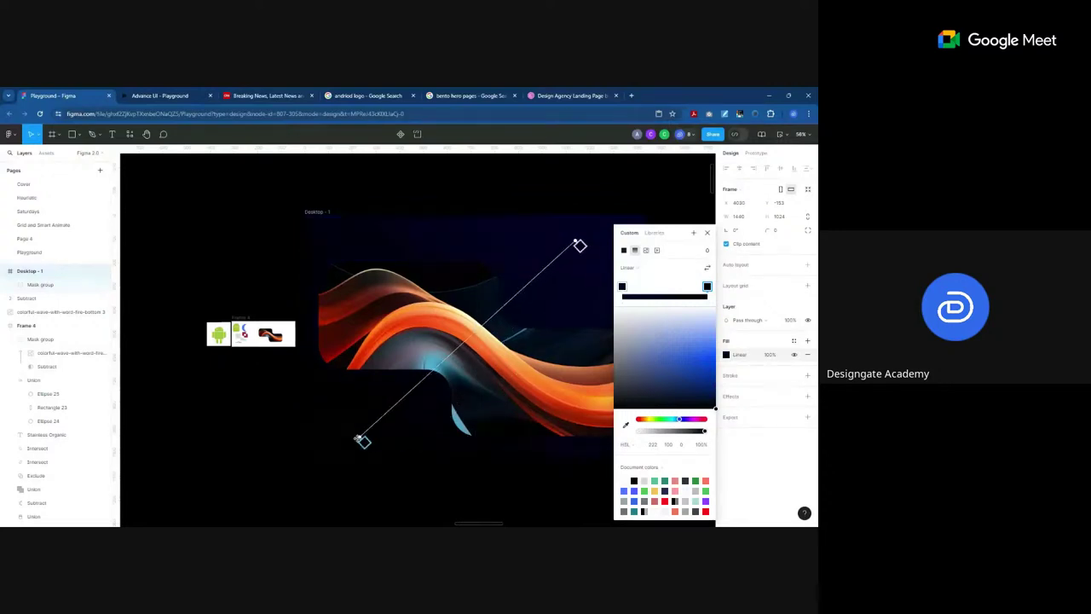
left_click_drag(714, 407, 710, 402)
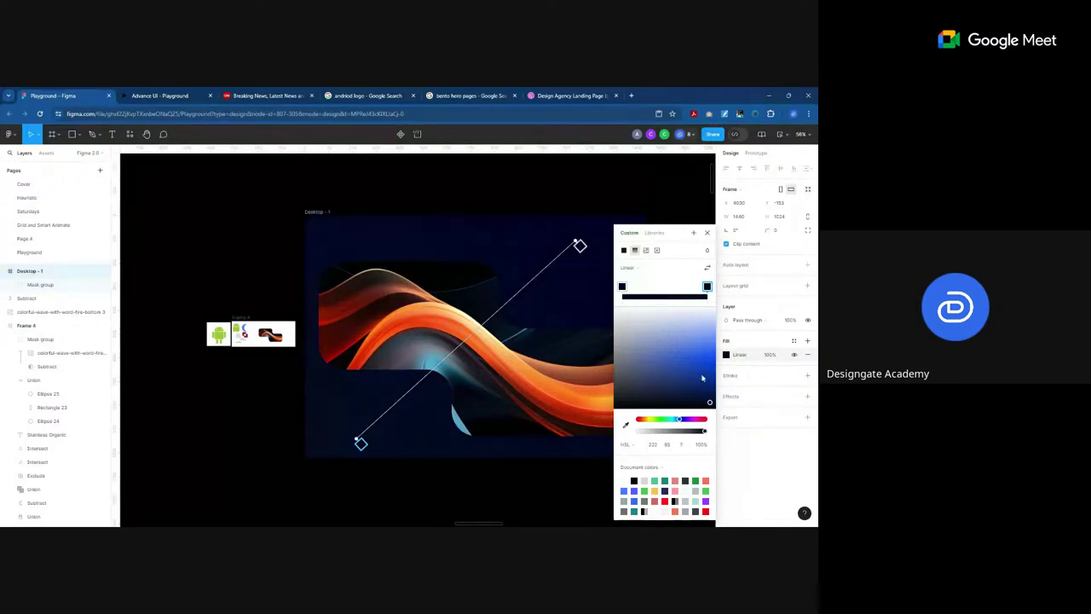
left_click(707, 233)
scroll(643, 268, "up", 2)
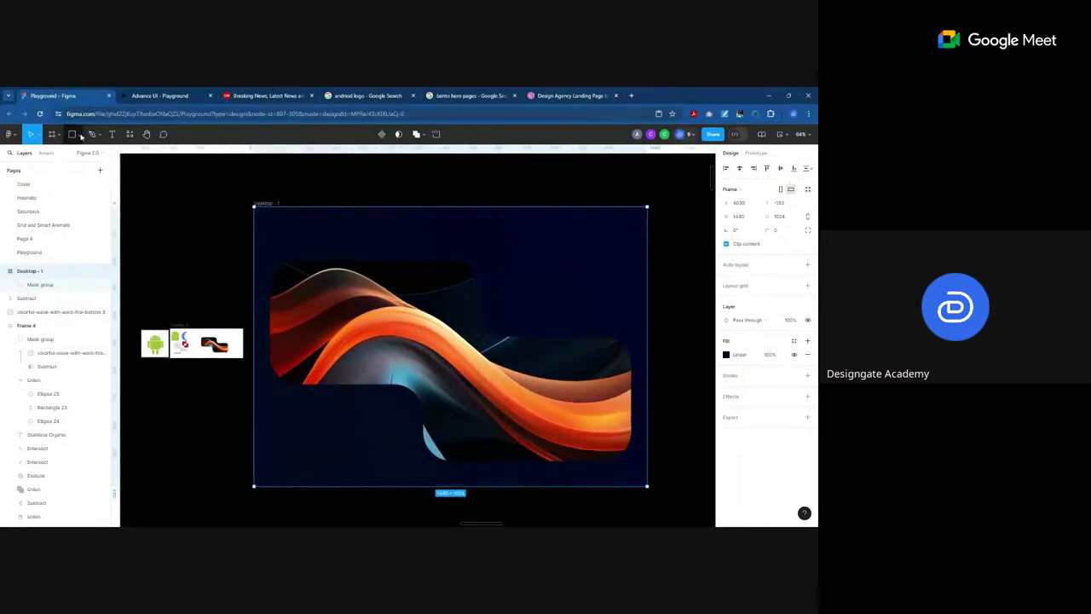
Step: Draw a 576×576 circle over the wave and give it an angular gradient fill
key("o")
left_click_drag(339, 227, 498, 384)
left_click(728, 340)
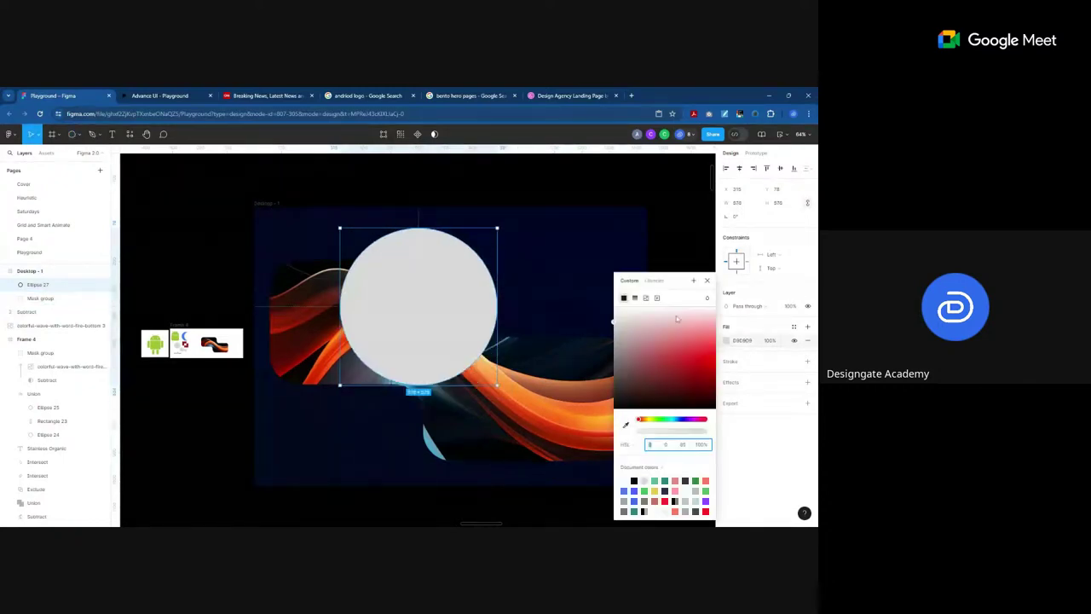
left_click(635, 297)
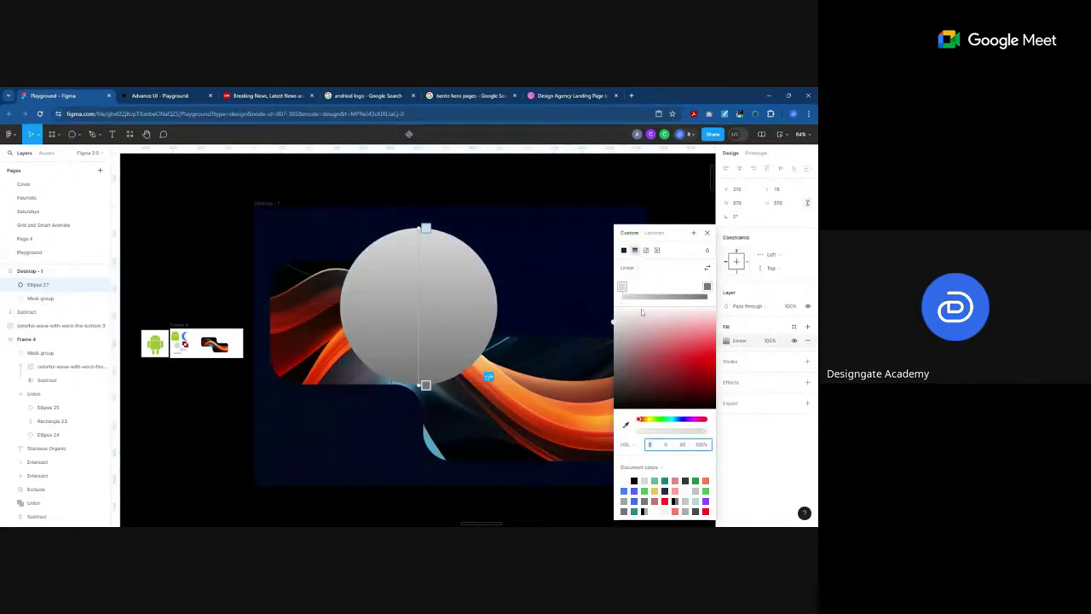
left_click(638, 271)
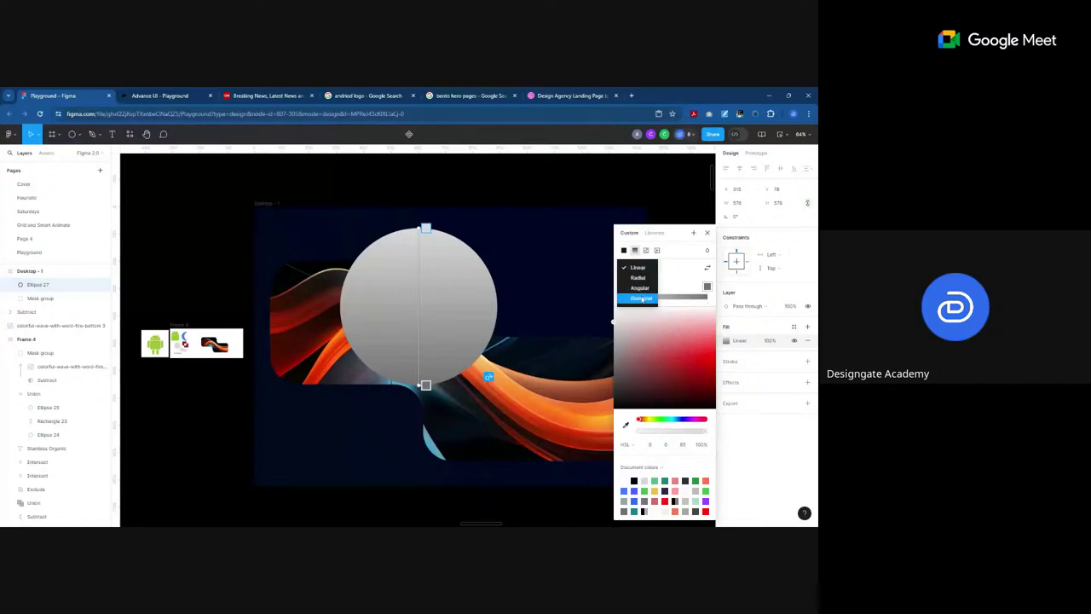
left_click(642, 298)
left_click(638, 268)
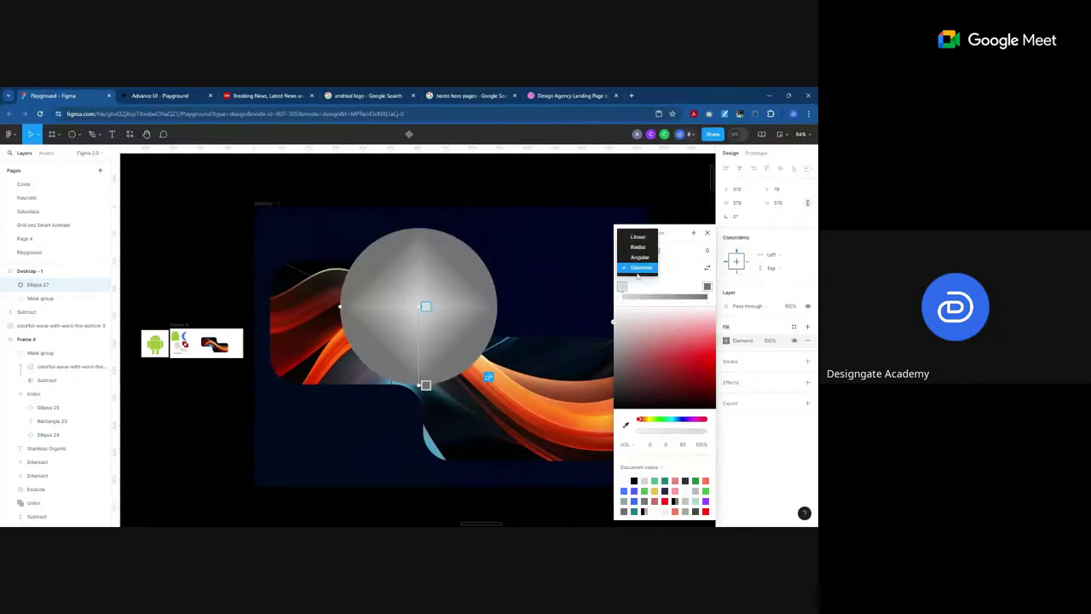
left_click(639, 259)
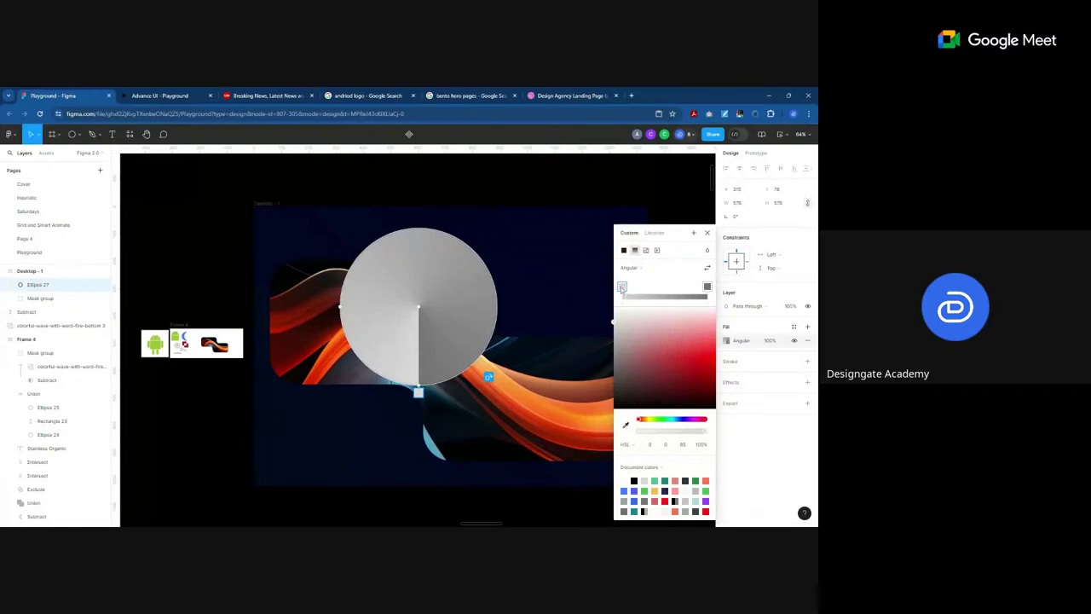
Step: Colour the angular gradient stops blue, red, light yellow, red and green
left_click(634, 490)
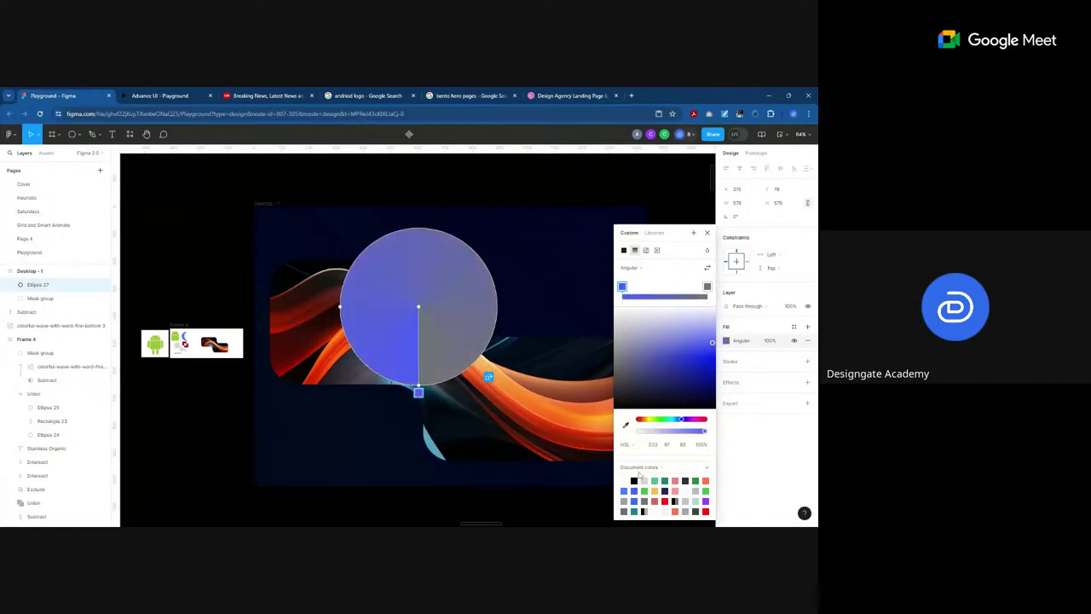
left_click(647, 290)
left_click(670, 501)
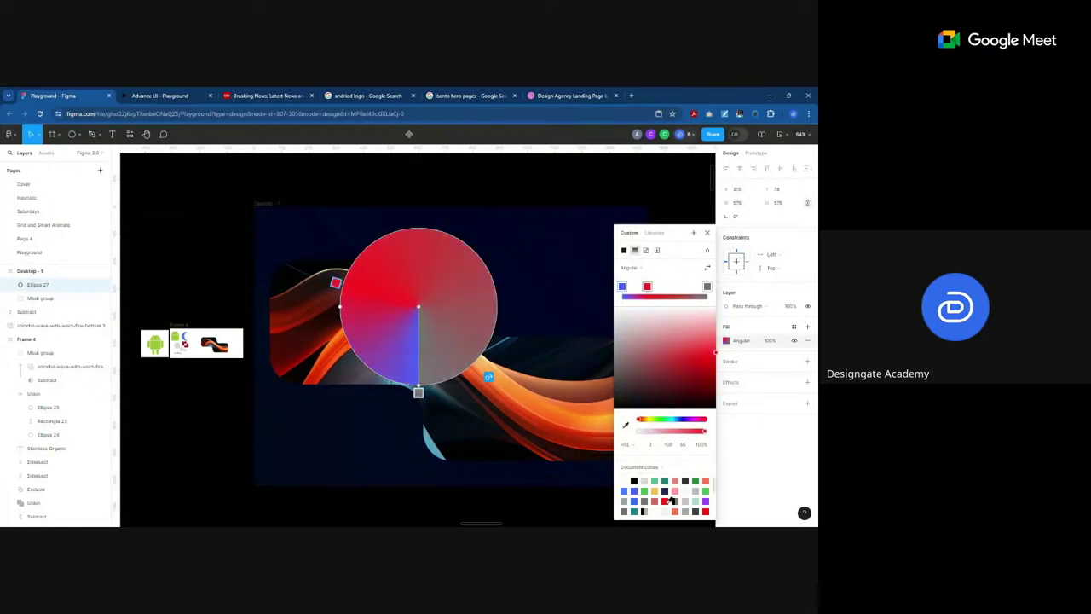
left_click(669, 290)
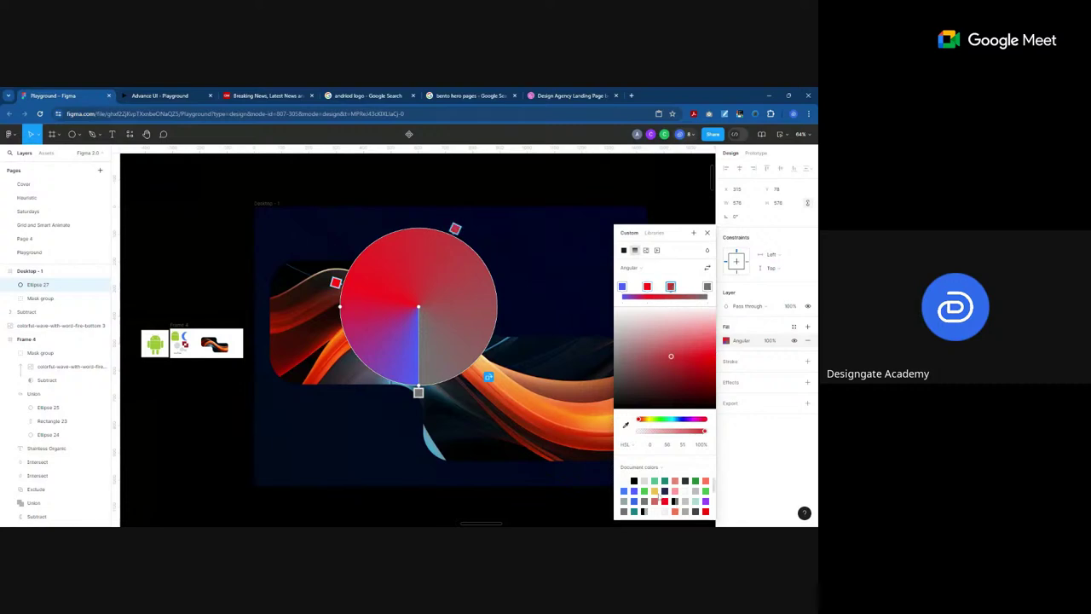
left_click(654, 490)
left_click(692, 289)
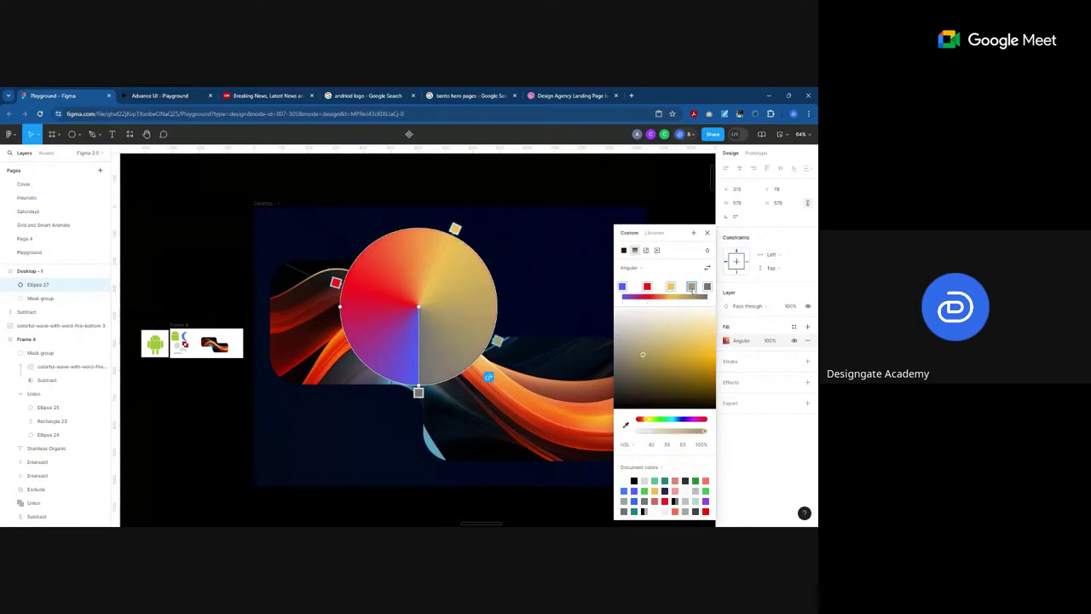
left_click(669, 501)
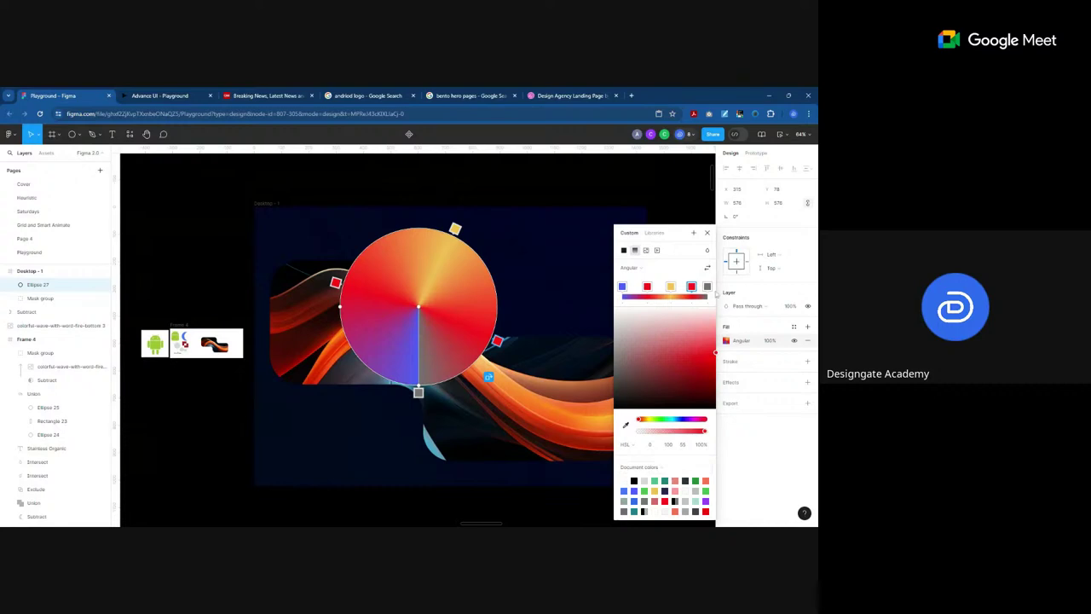
left_click(648, 487)
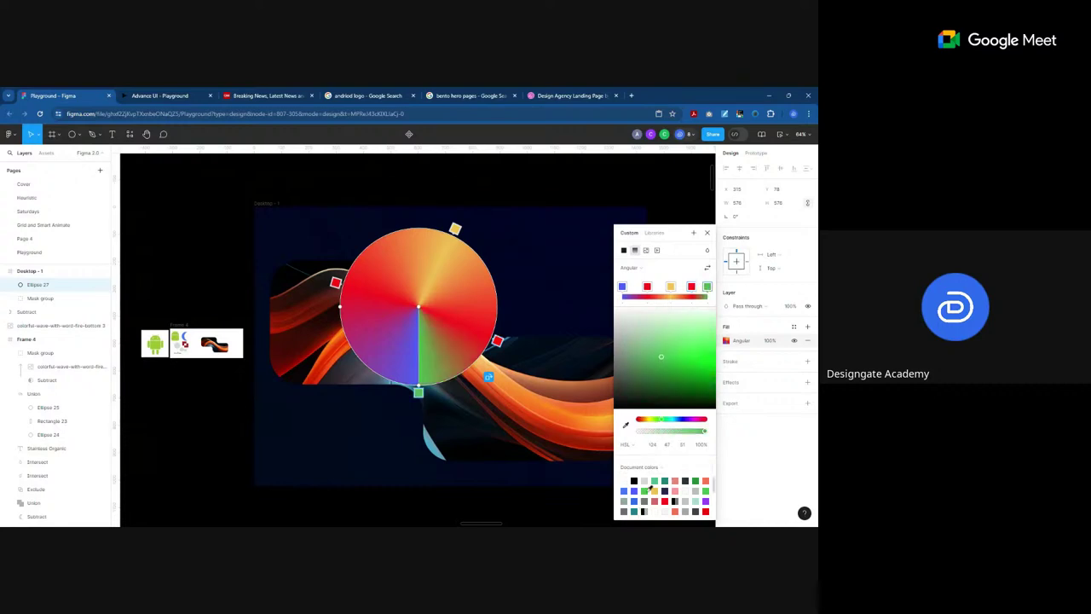
left_click(635, 267)
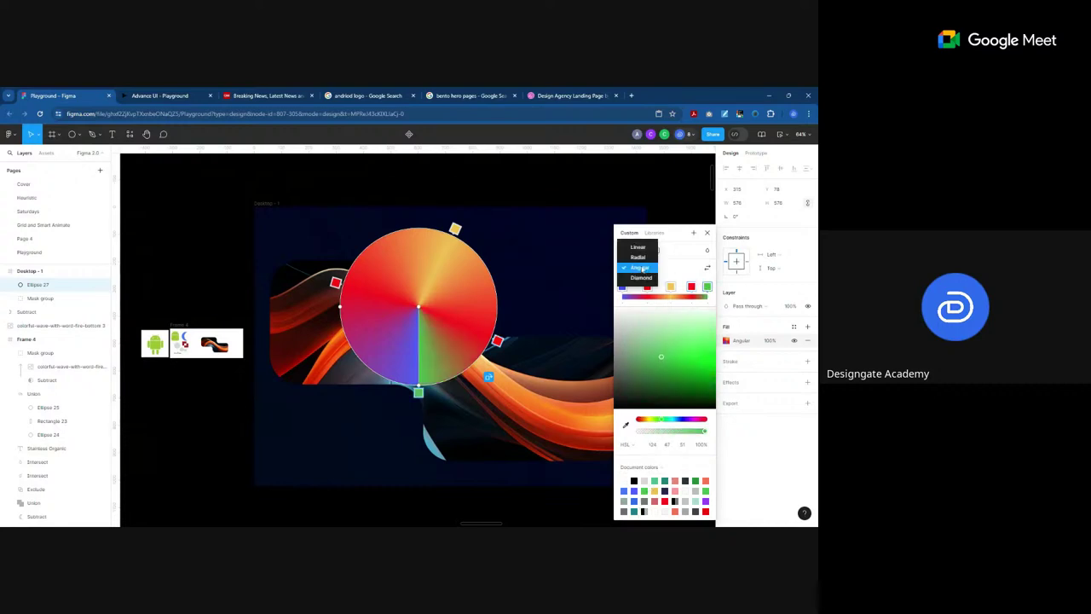
left_click(642, 277)
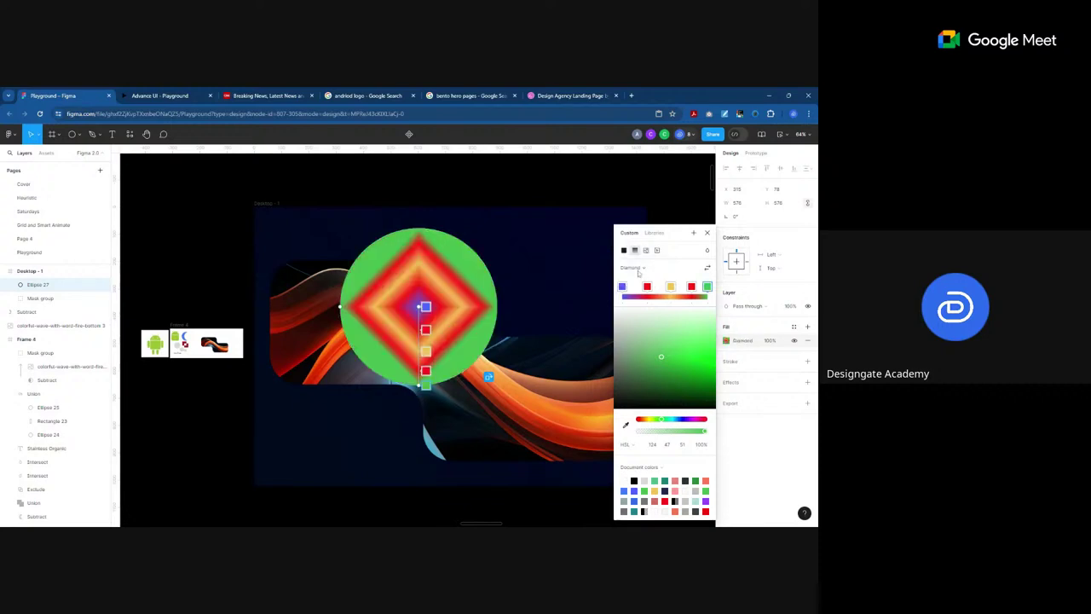
left_click(639, 271)
left_click(640, 257)
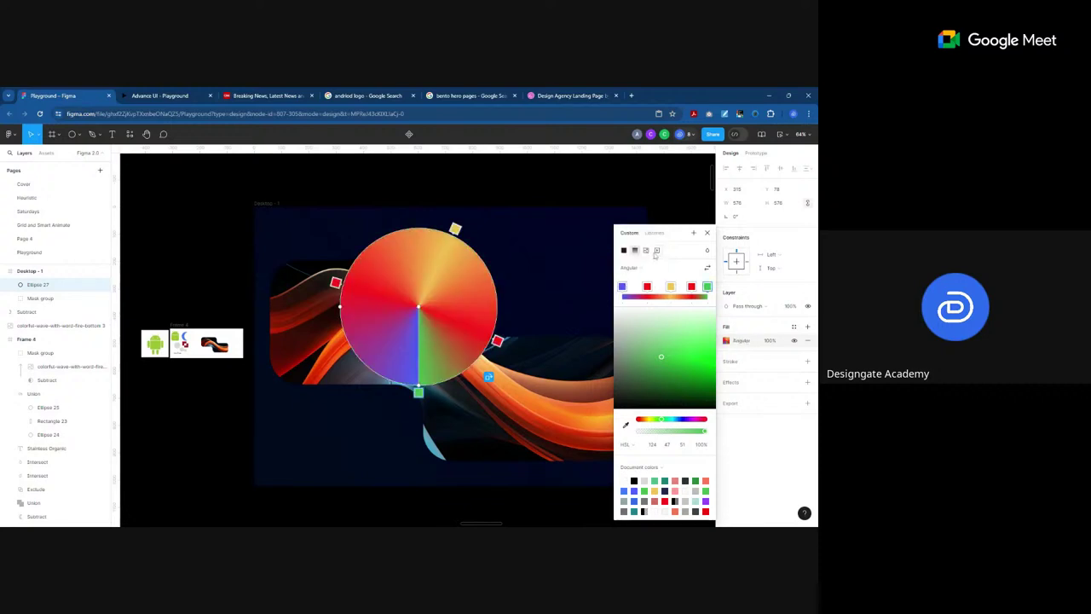
left_click(706, 232)
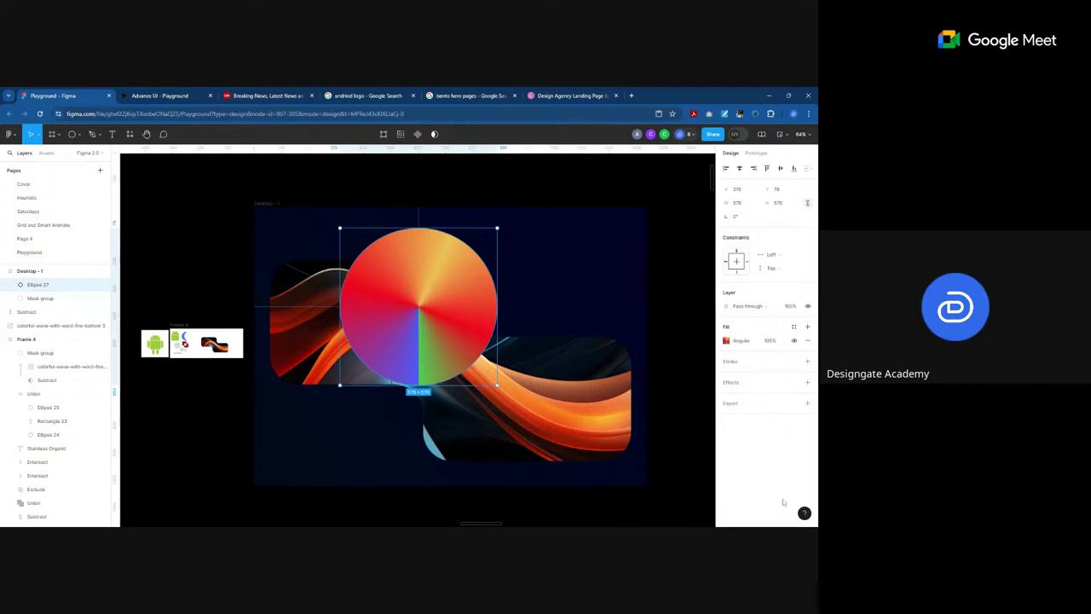
Step: Add a layer blur of 40 to the gradient circle
left_click(807, 381)
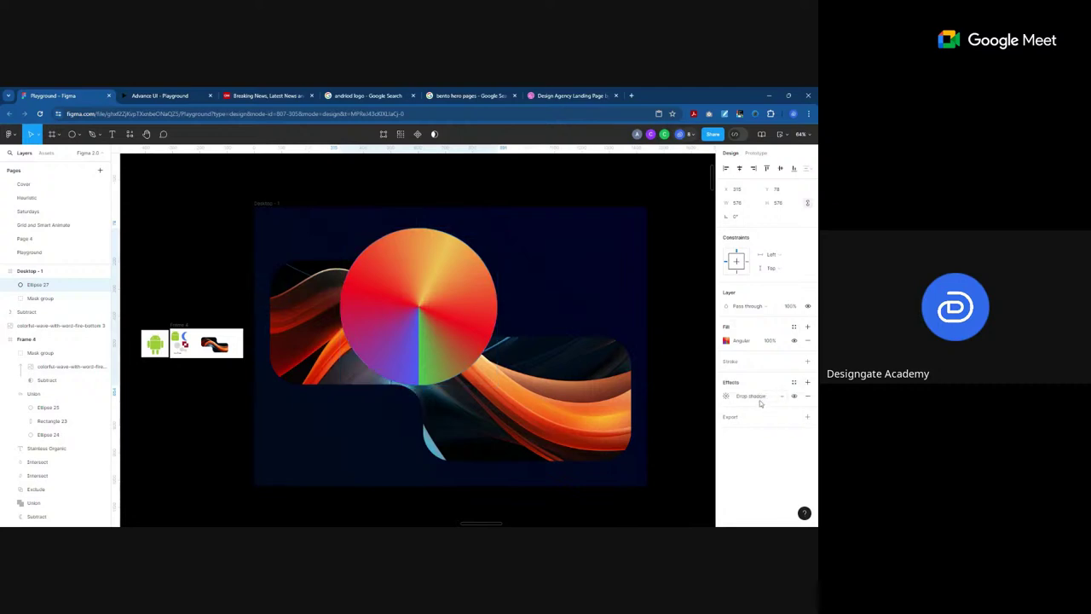
left_click(761, 397)
left_click(759, 407)
left_click(726, 396)
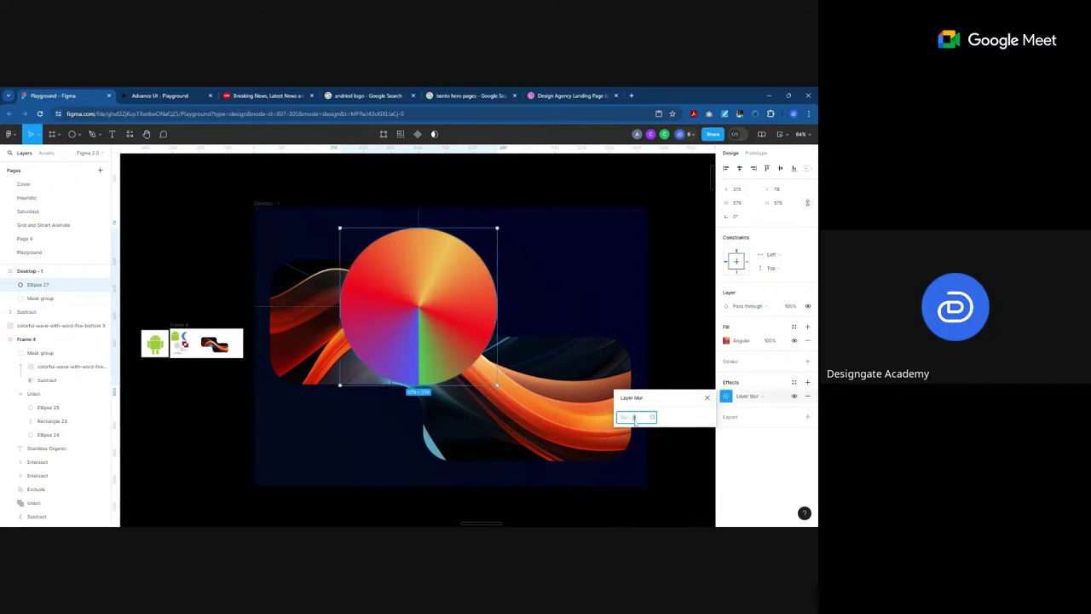
type("400")
key("Return")
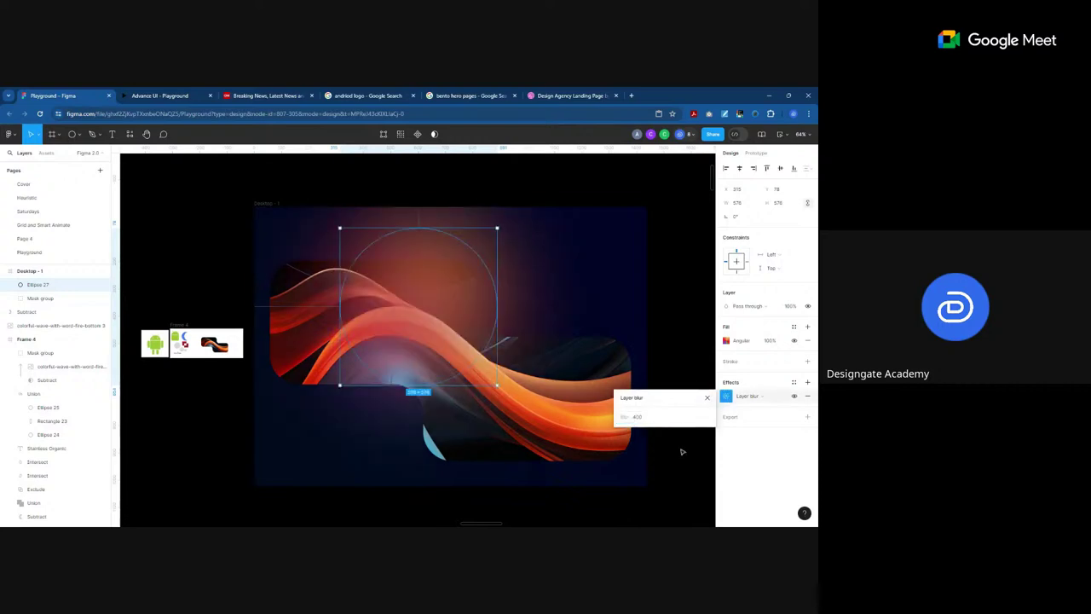
Step: Move the blurred glow to Desktop - 1's top-left and bring the wave Mask group to front
left_click_drag(456, 311, 327, 278)
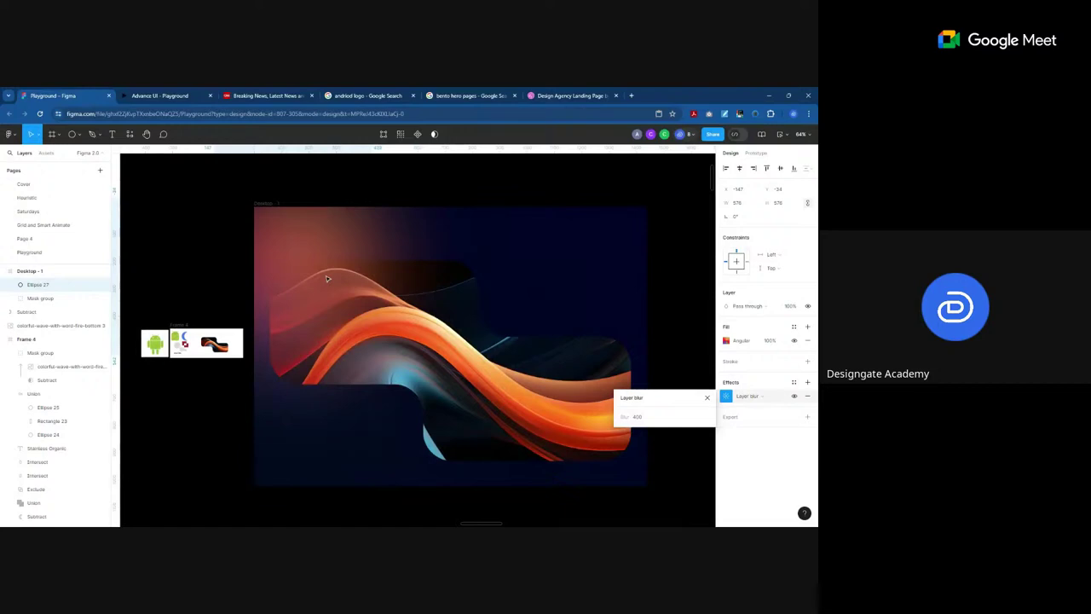
right_click(411, 260)
mouse_move(412, 315)
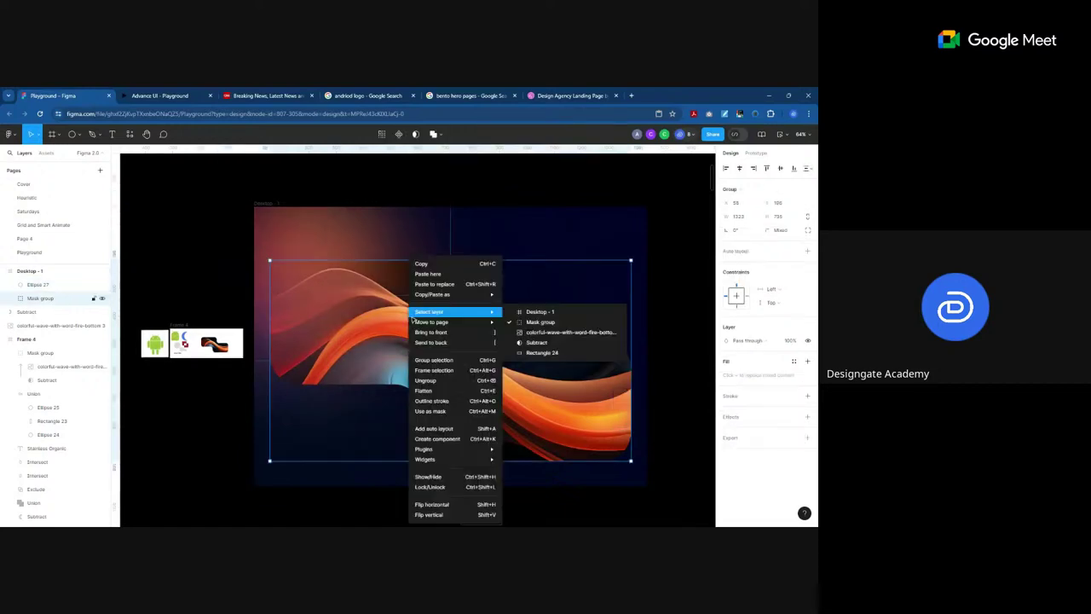
left_click(441, 332)
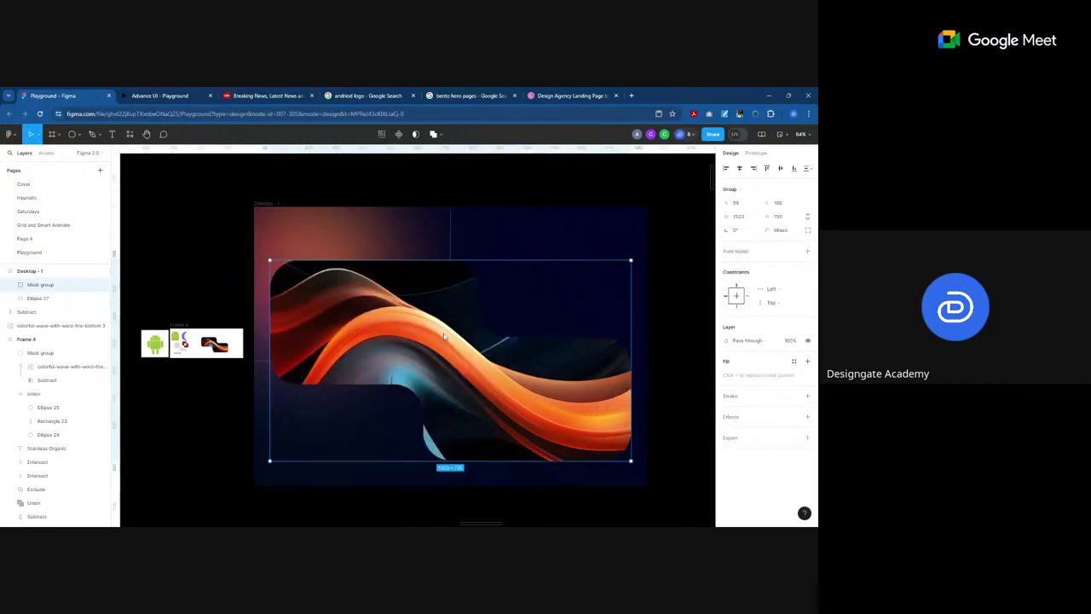
Step: Bring the 22×22 Exclude shape into Desktop - 1 near its top-left corner
left_click(214, 270)
scroll(273, 375, "down", 2)
scroll(260, 336, "up", 10)
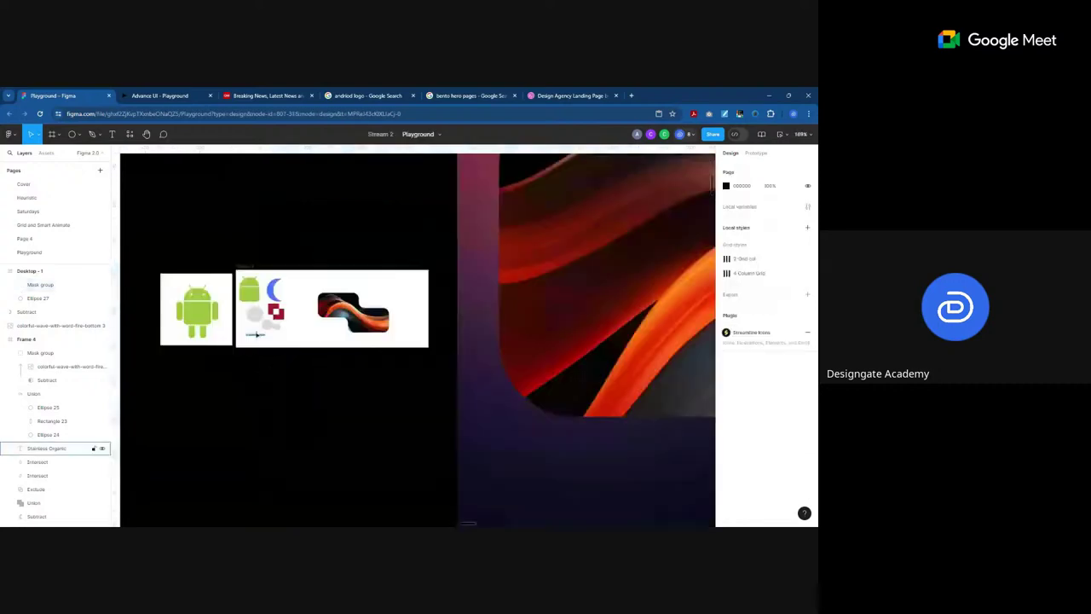
scroll(258, 338, "down", 8)
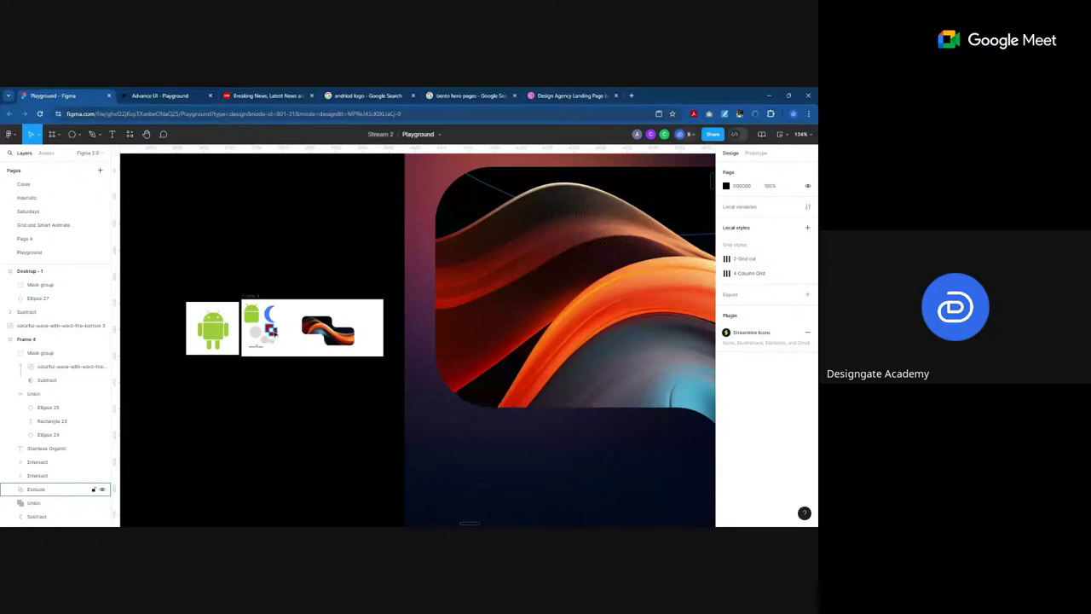
left_click_drag(273, 332, 434, 184)
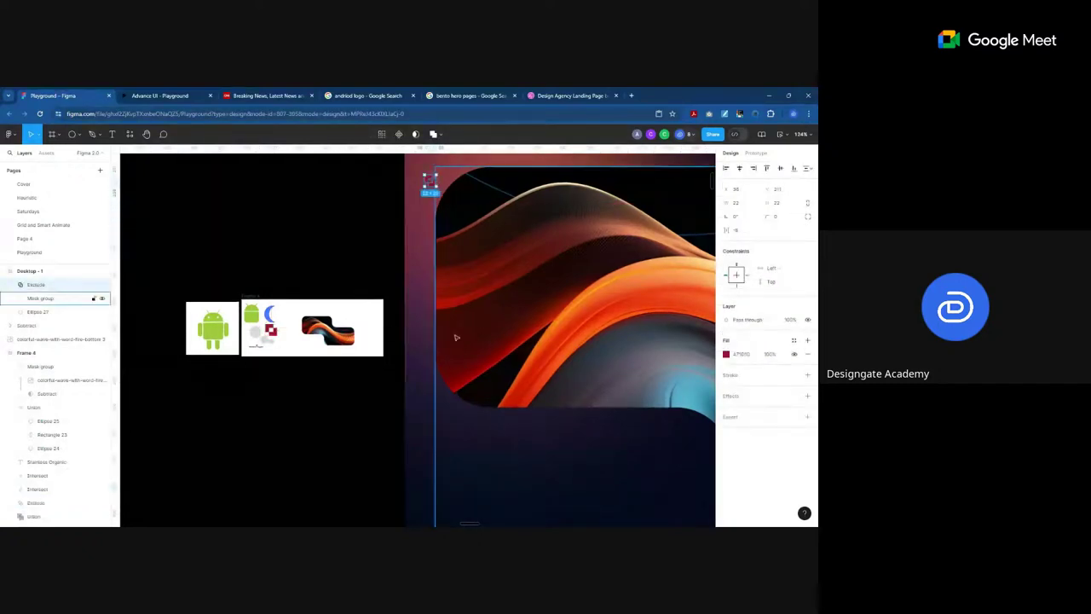
scroll(438, 250, "down", 8)
scroll(456, 375, "up", 5)
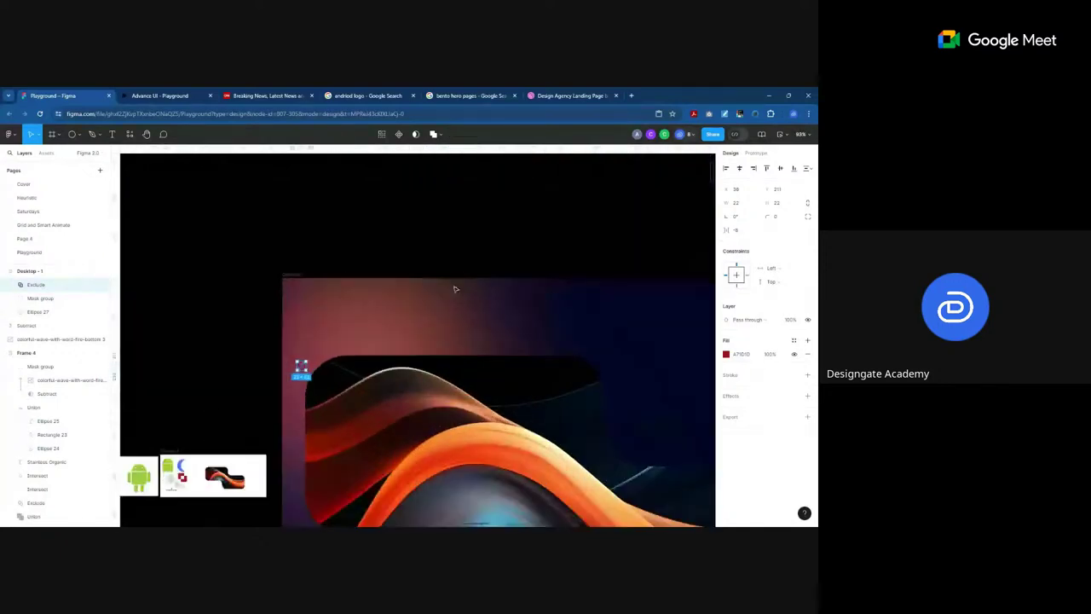
left_click_drag(300, 367, 329, 317)
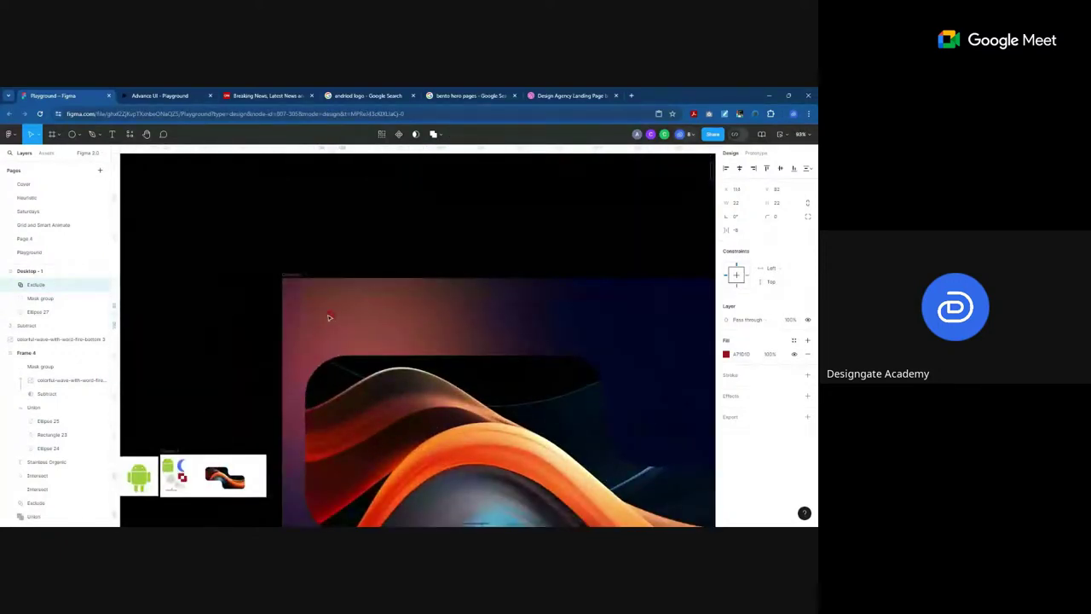
Step: Scale the Exclude shape up proportionally to 83 × 83
key("k")
left_click(330, 317)
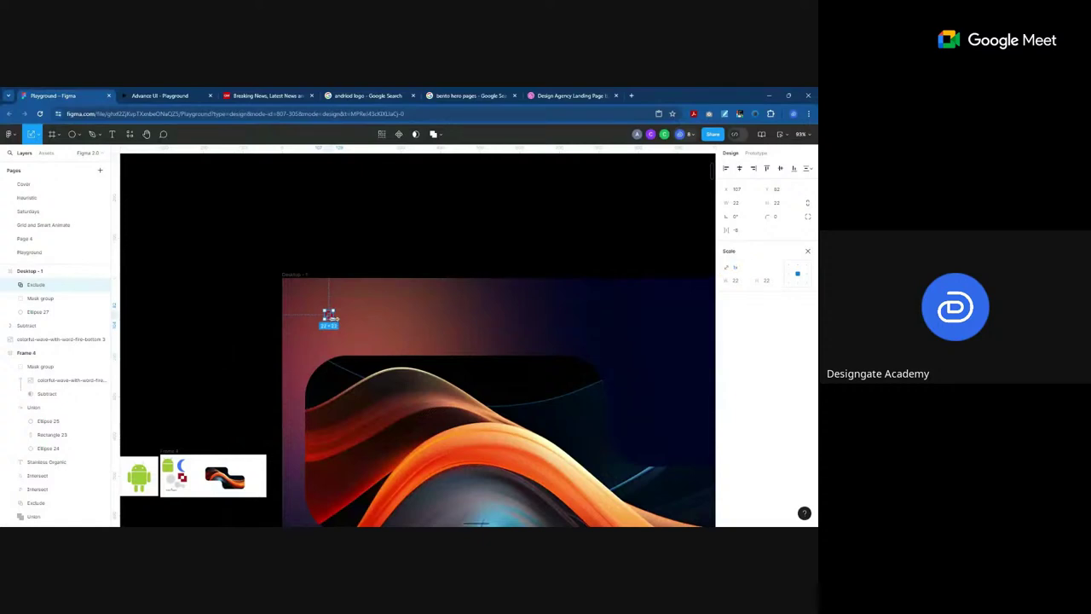
left_click_drag(330, 318, 359, 345)
scroll(357, 339, "up", 5)
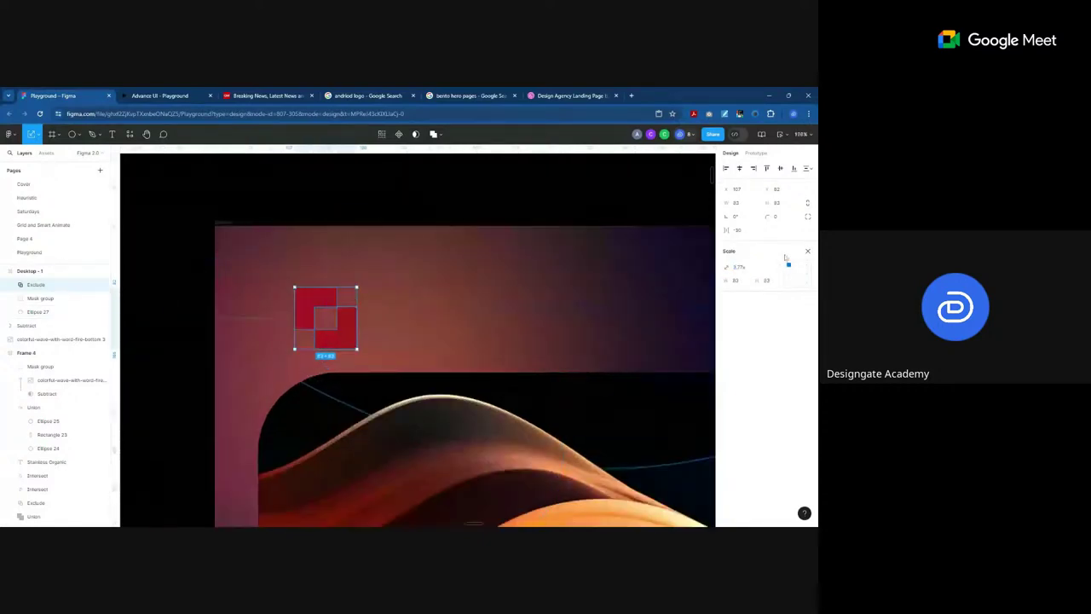
left_click(806, 252)
Step: Fill the Exclude logo shape white (FFFFFF)
left_click(725, 353)
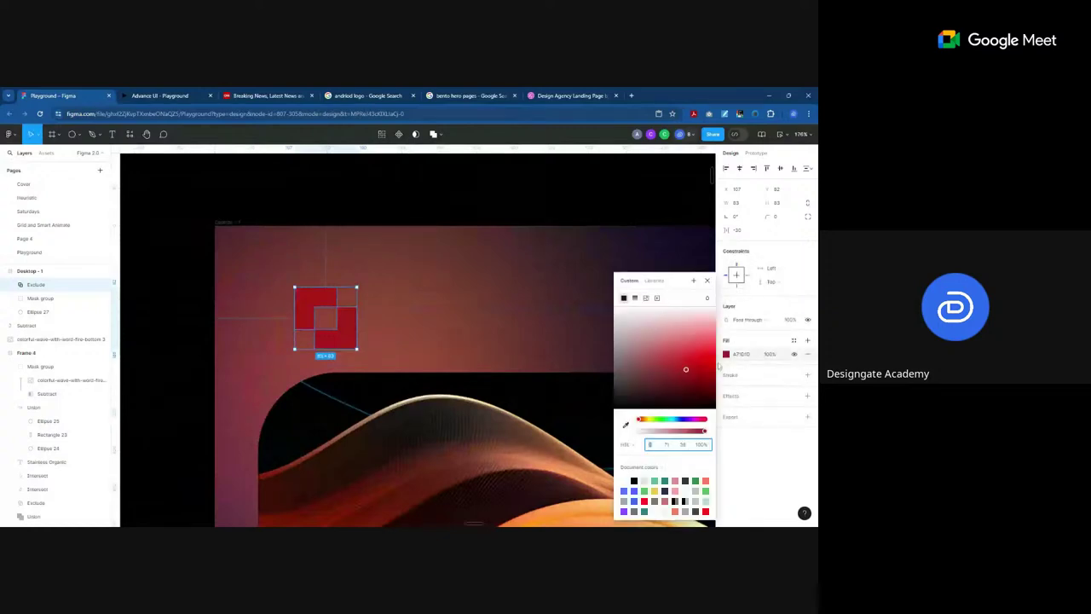
left_click(615, 309)
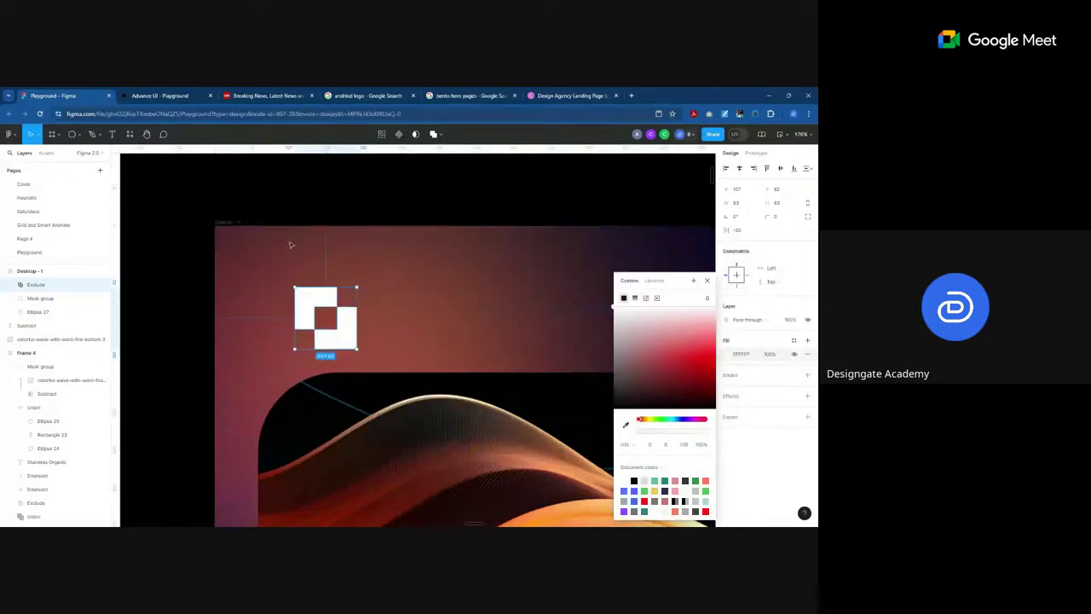
left_click(120, 165)
key("t")
scroll(373, 325, "up", 5)
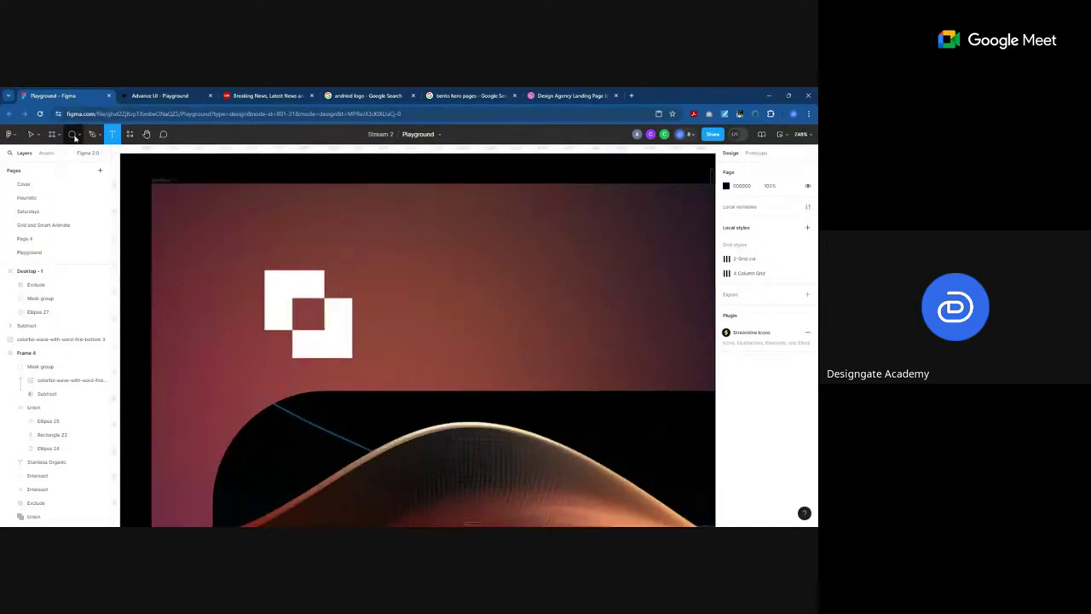
Step: Add the Degitoken text beside the logo, scale it up with K and move it level with the mark
left_click(374, 325)
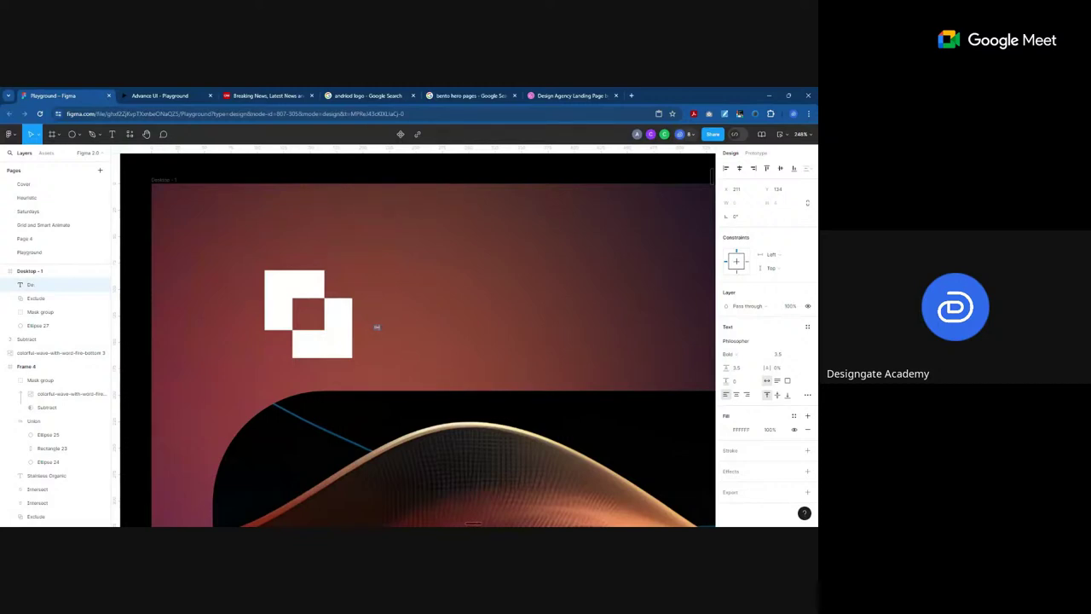
type("gngate")
key("Escape")
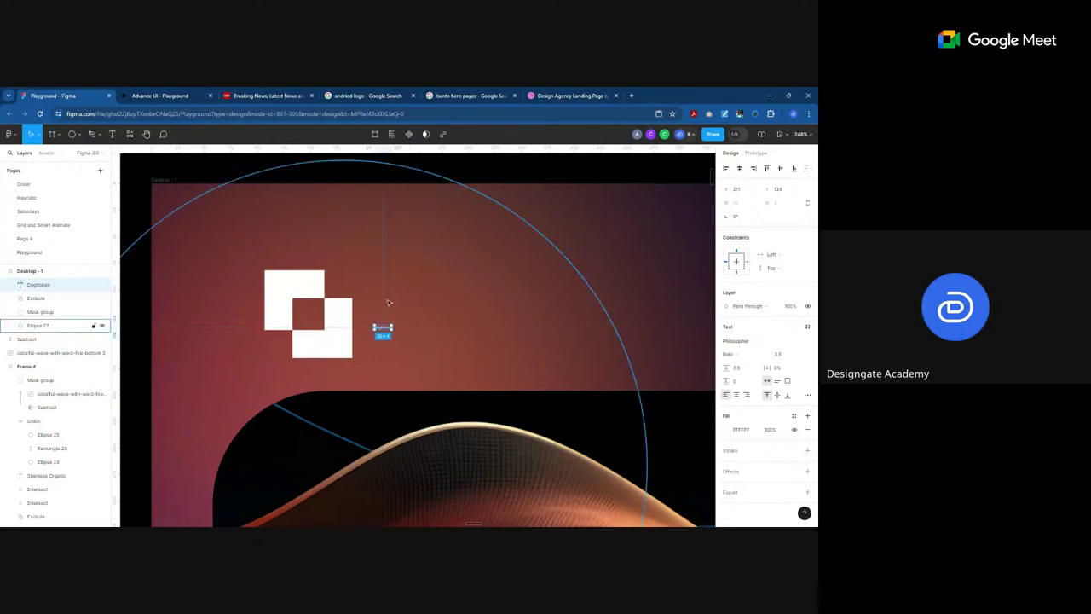
key("k")
left_click_drag(394, 337, 577, 385)
left_click_drag(533, 344, 533, 334)
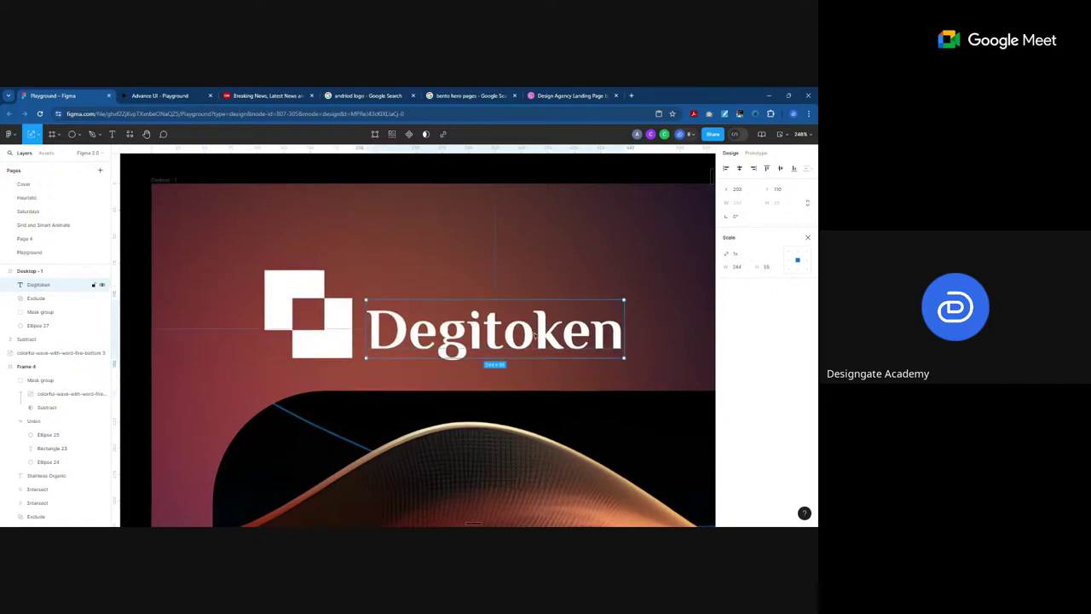
left_click(807, 239)
Step: Set the Degitoken wordmark to the Sora font at size 20
left_click(738, 340)
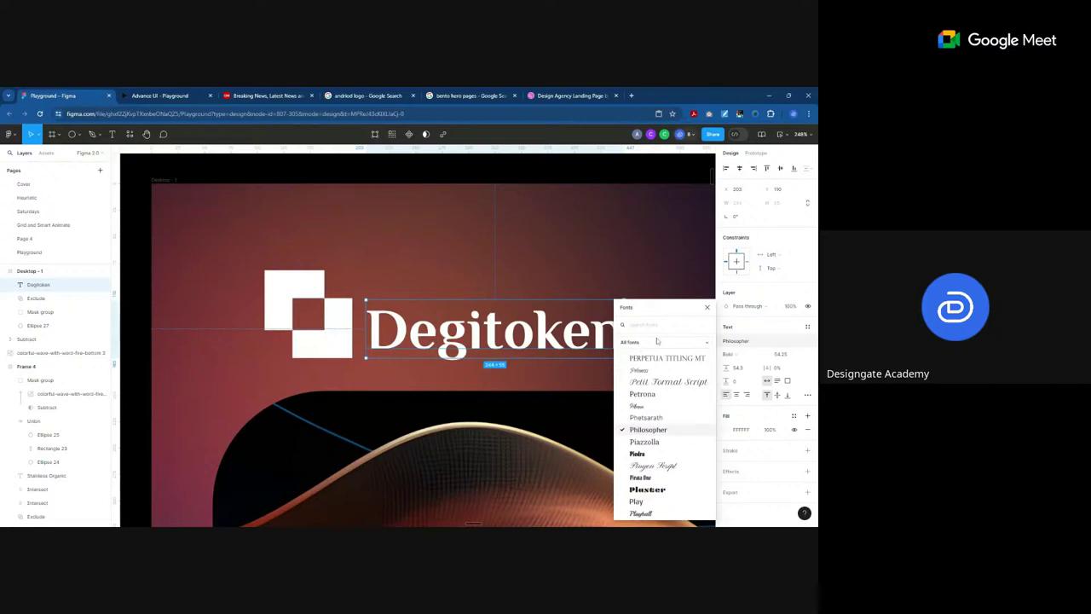
type("i")
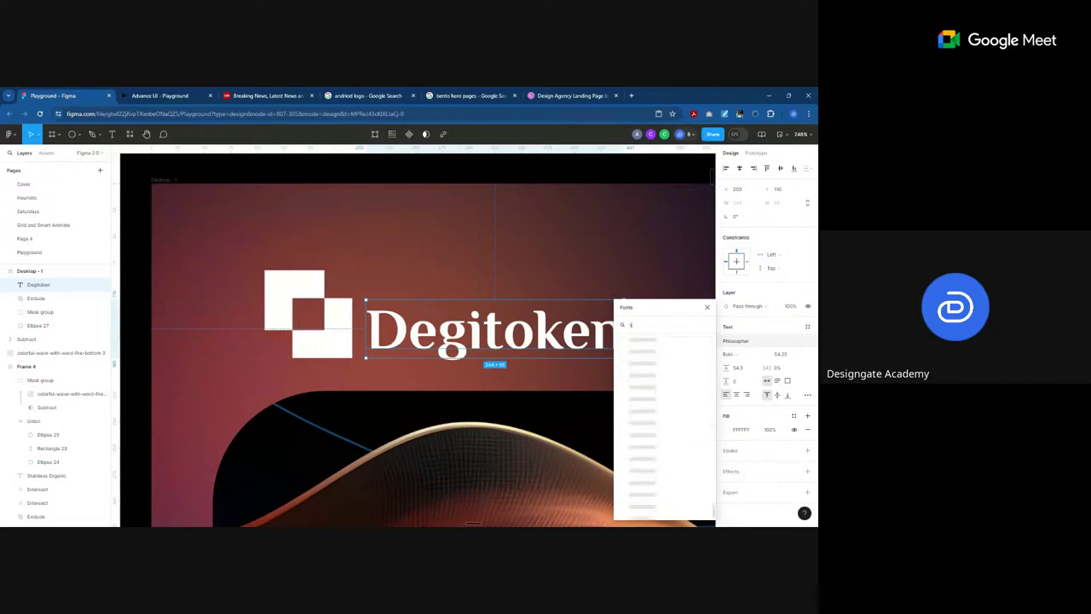
key("Return")
scroll(269, 303, "down", 6)
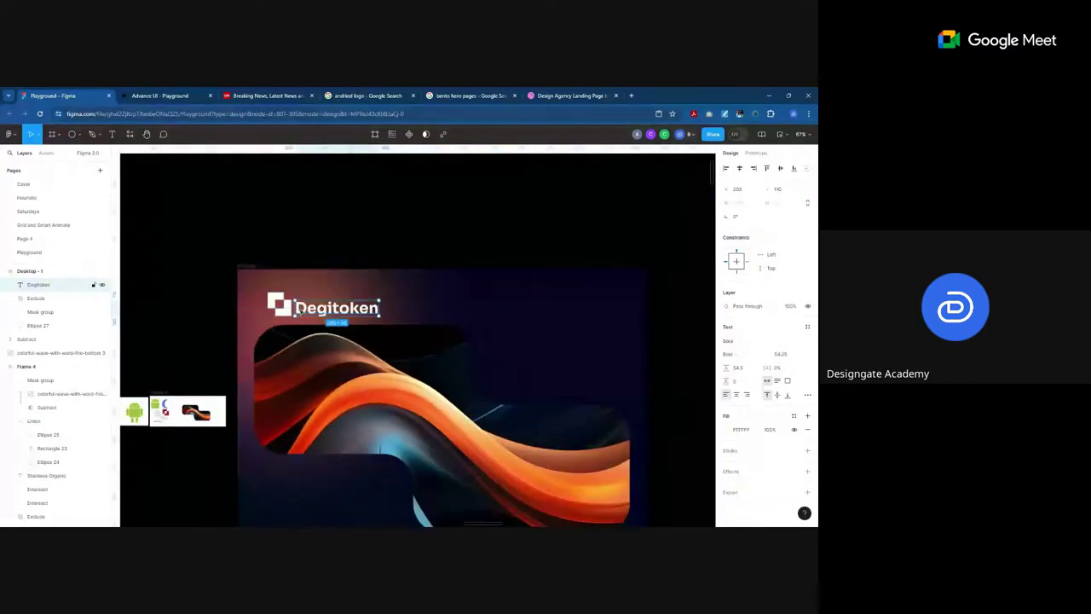
left_click(280, 303, "shift")
left_click_drag(379, 307, 356, 306)
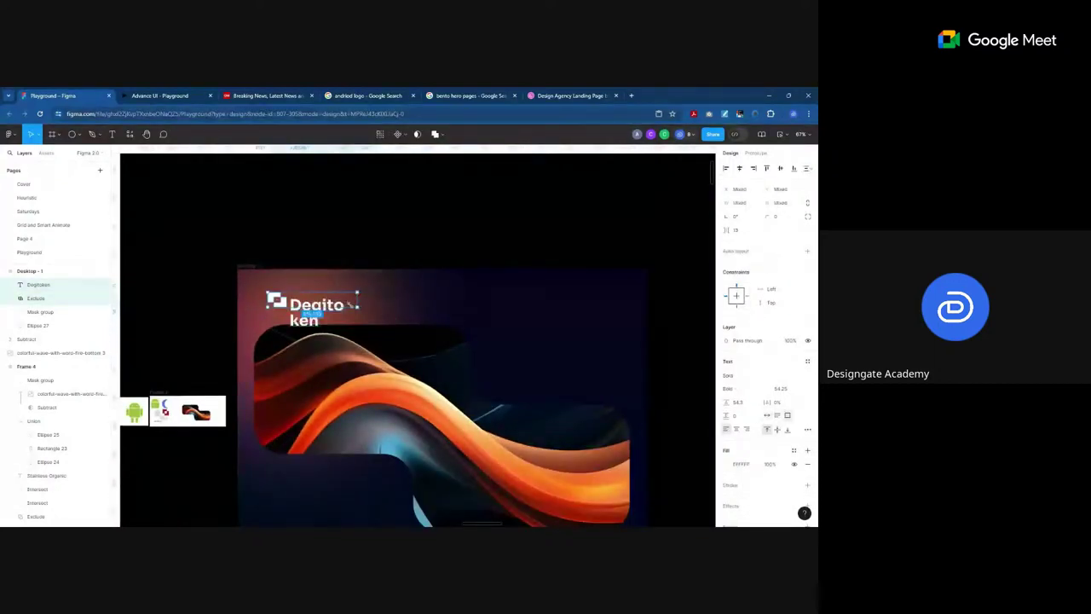
key("ctrl+z")
key("ctrl+z")
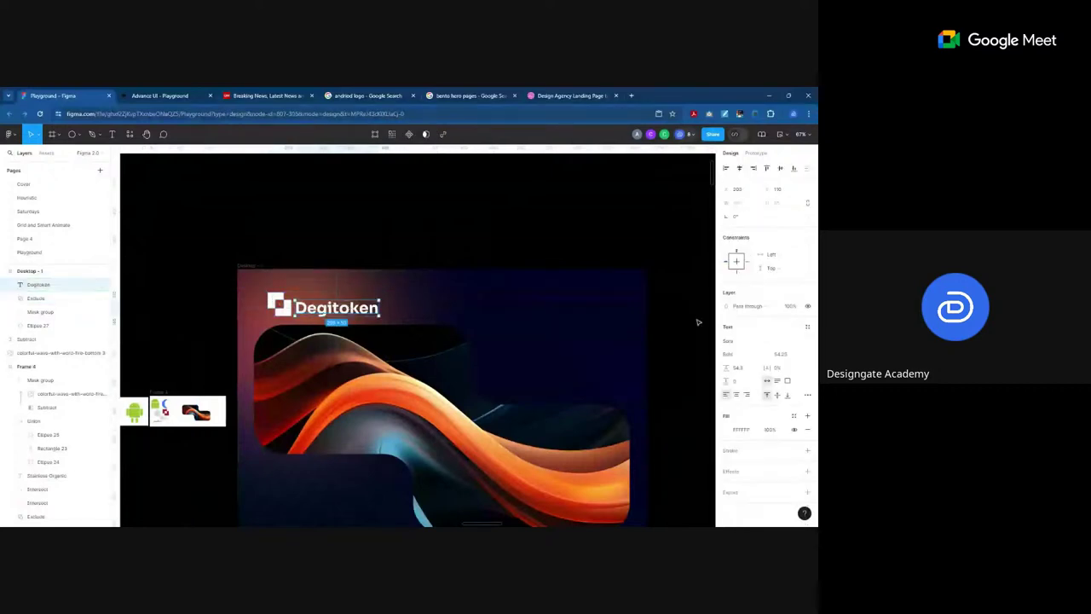
left_click(790, 354)
type("20")
key("Return")
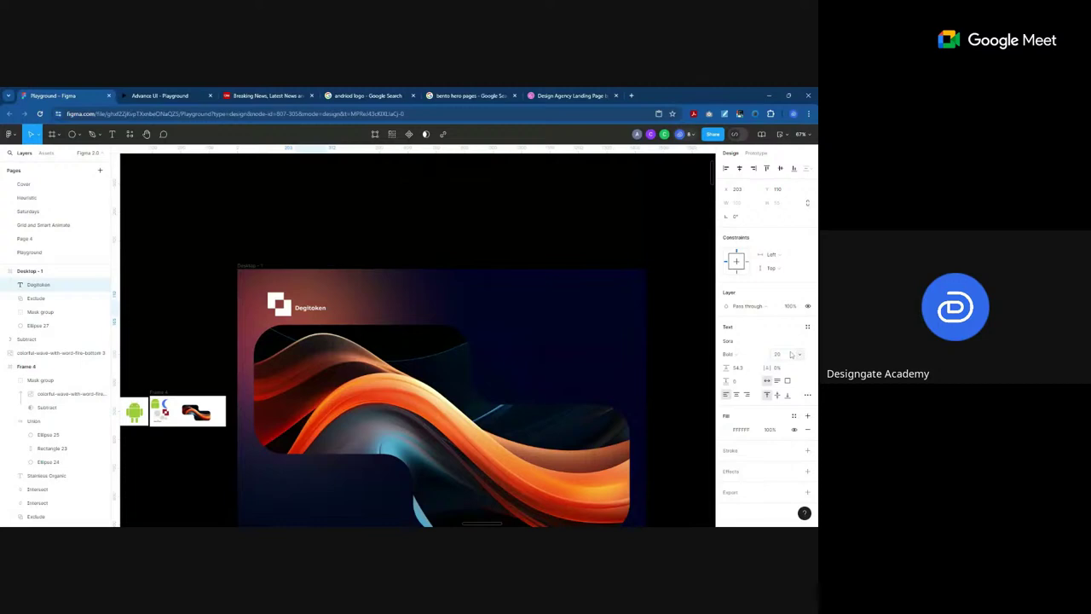
Step: Shrink the logo mark and move Degitoken next to it in the top-left corner
scroll(303, 305, "up", 5)
left_click(247, 350)
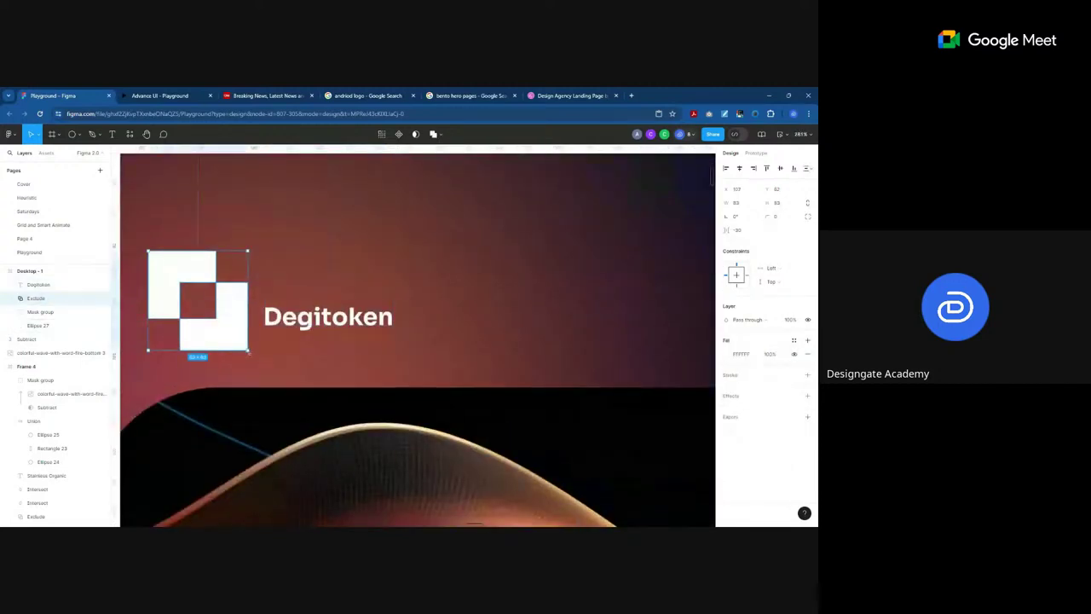
left_click_drag(247, 350, 210, 312)
left_click(311, 326)
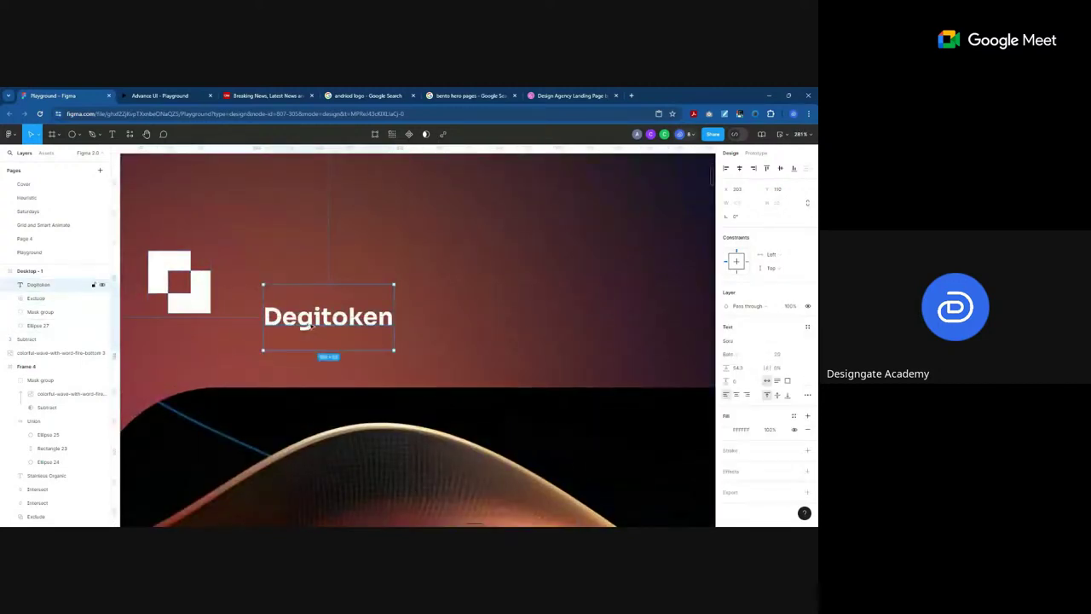
left_click_drag(311, 326, 272, 305)
left_click(180, 282, "shift")
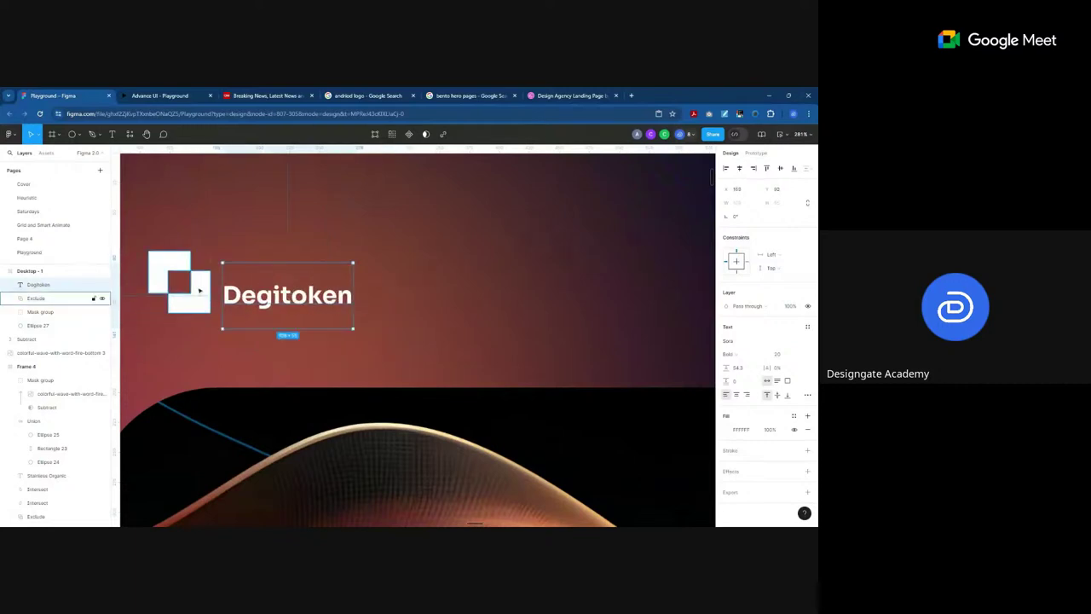
scroll(321, 301, "down", 5)
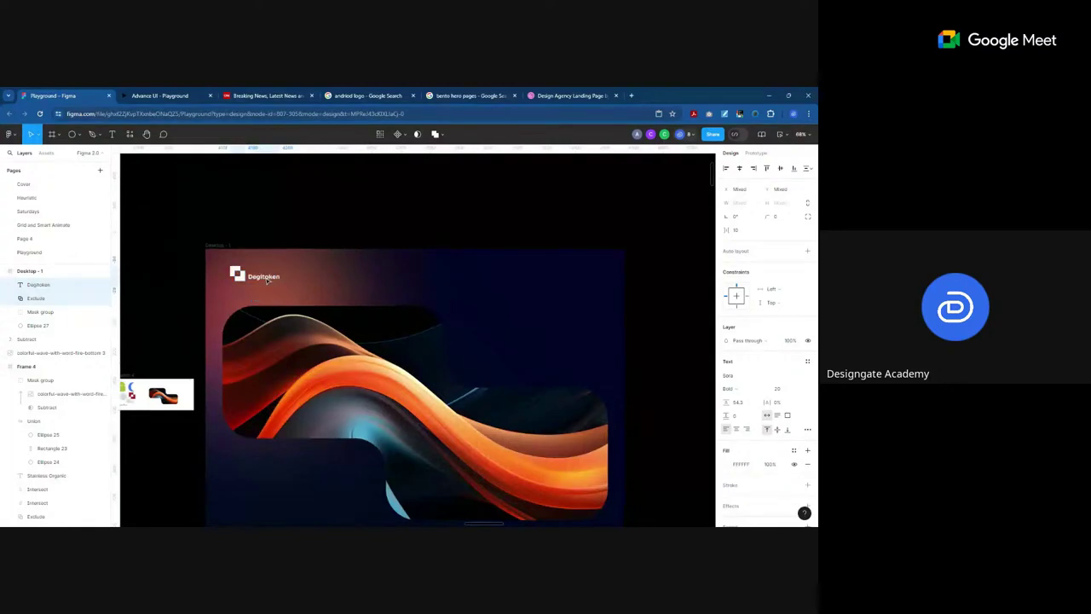
scroll(295, 284, "down", 2)
scroll(353, 352, "up", 2)
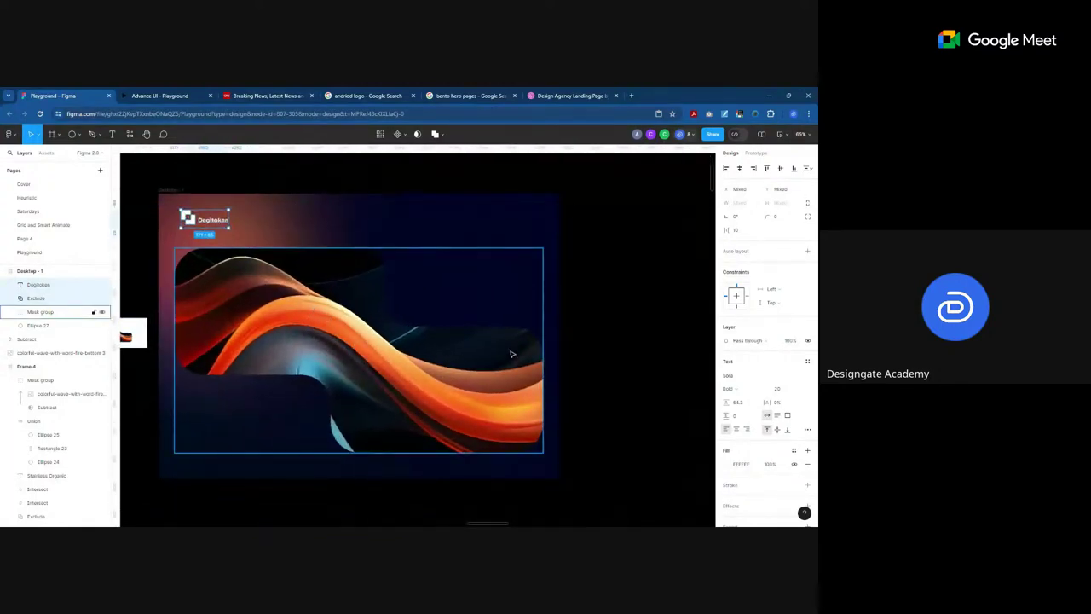
left_click(597, 313)
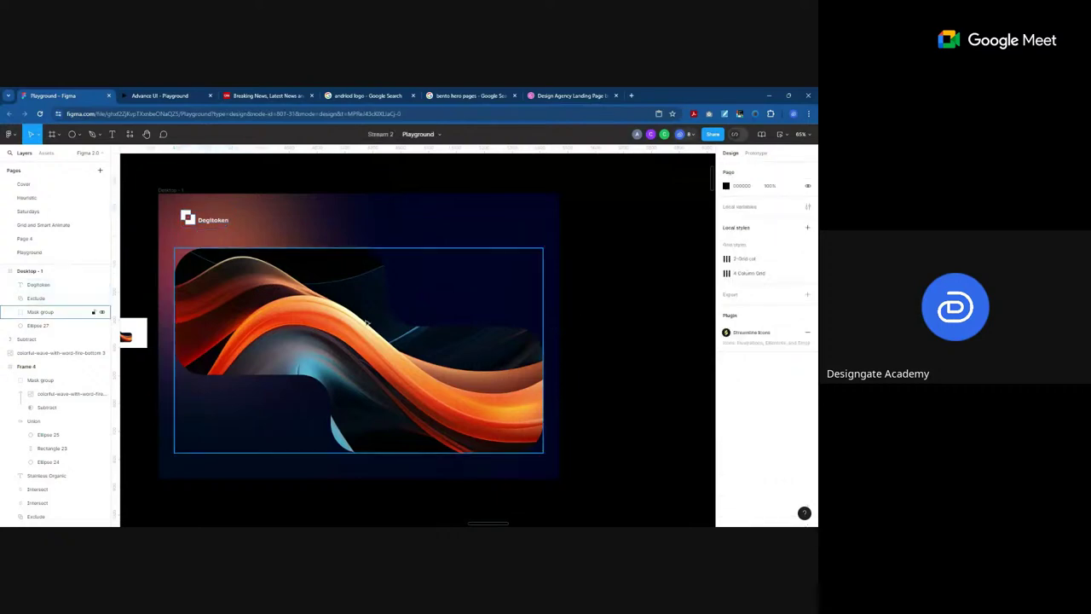
scroll(366, 322, "up", 2)
scroll(256, 309, "down", 2)
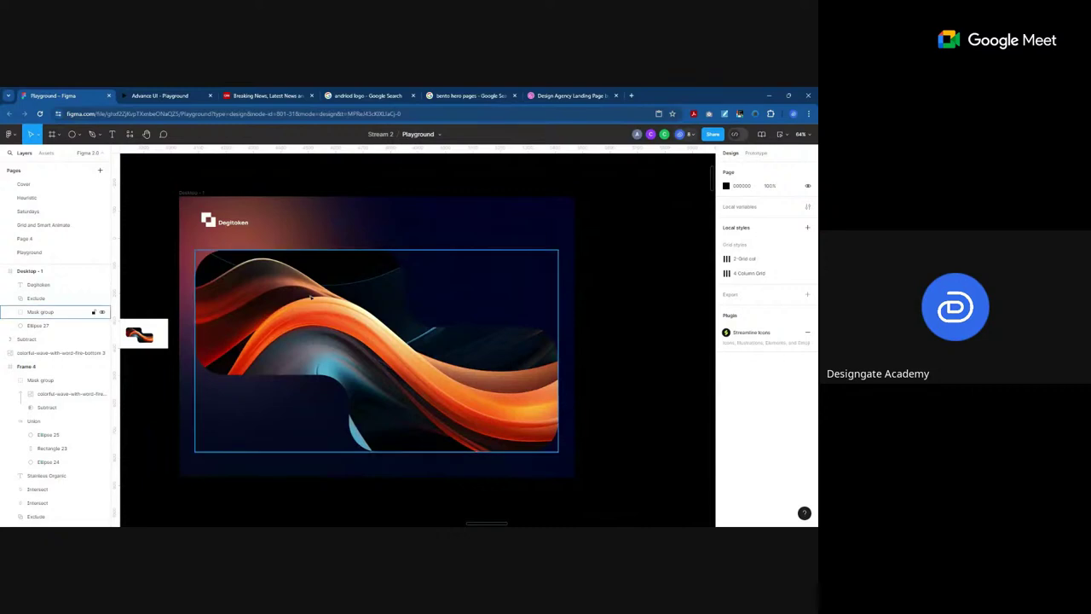
Step: Add a '50k+' text at the frame's lower left and scale it up with K
left_click(111, 134)
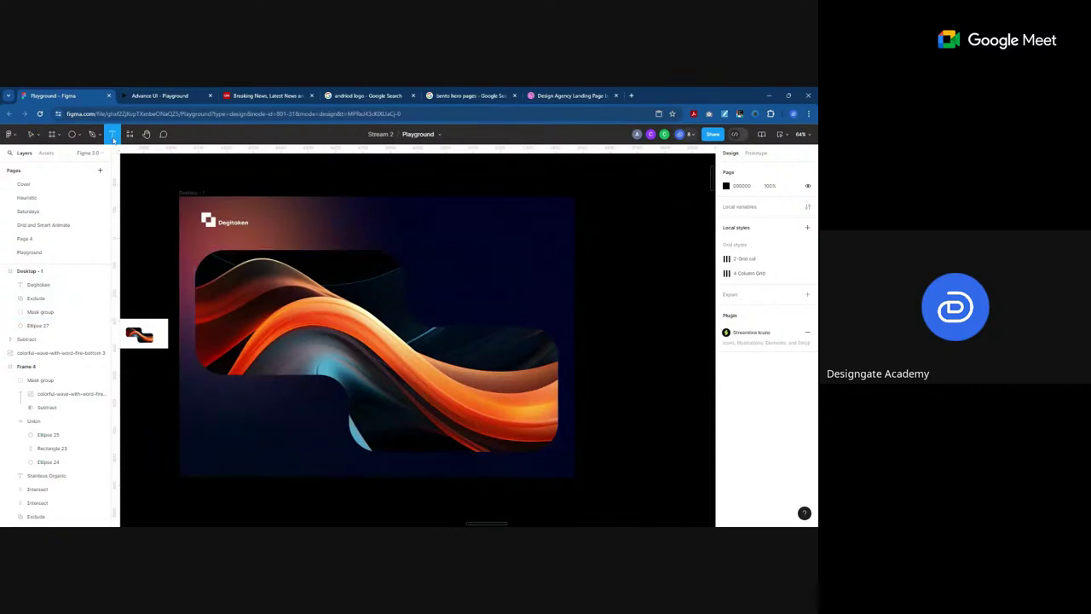
scroll(205, 456, "up", 2)
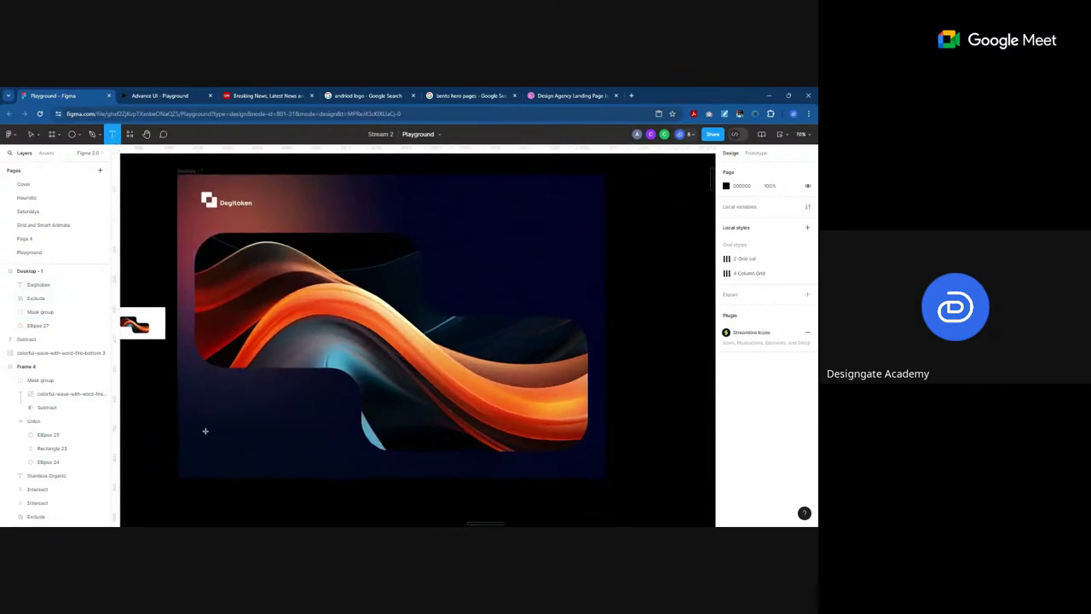
left_click(204, 430)
type("50")
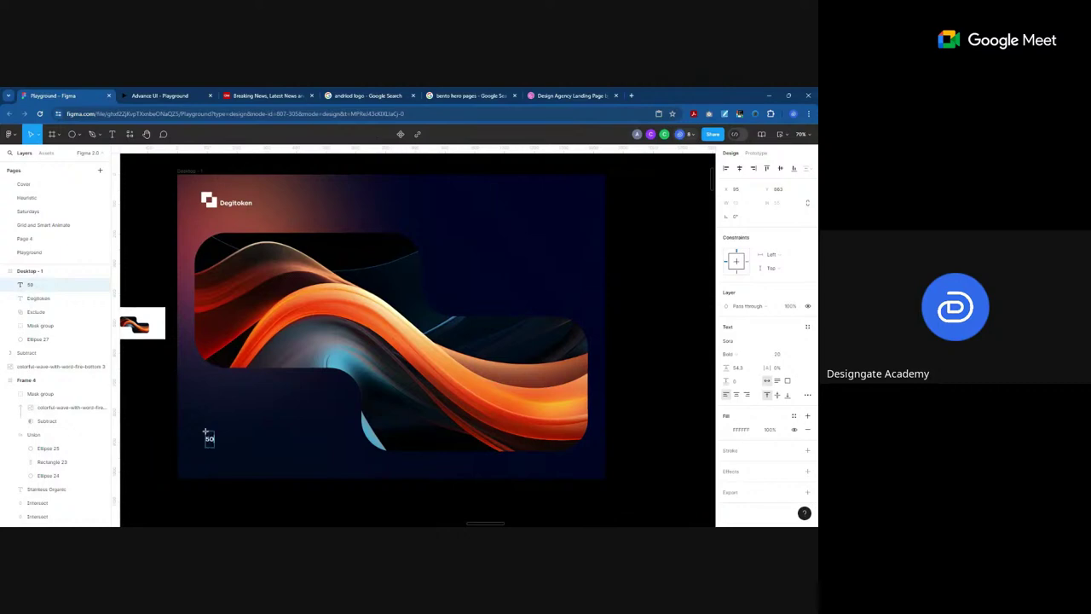
type("k+")
key("Escape")
key("k")
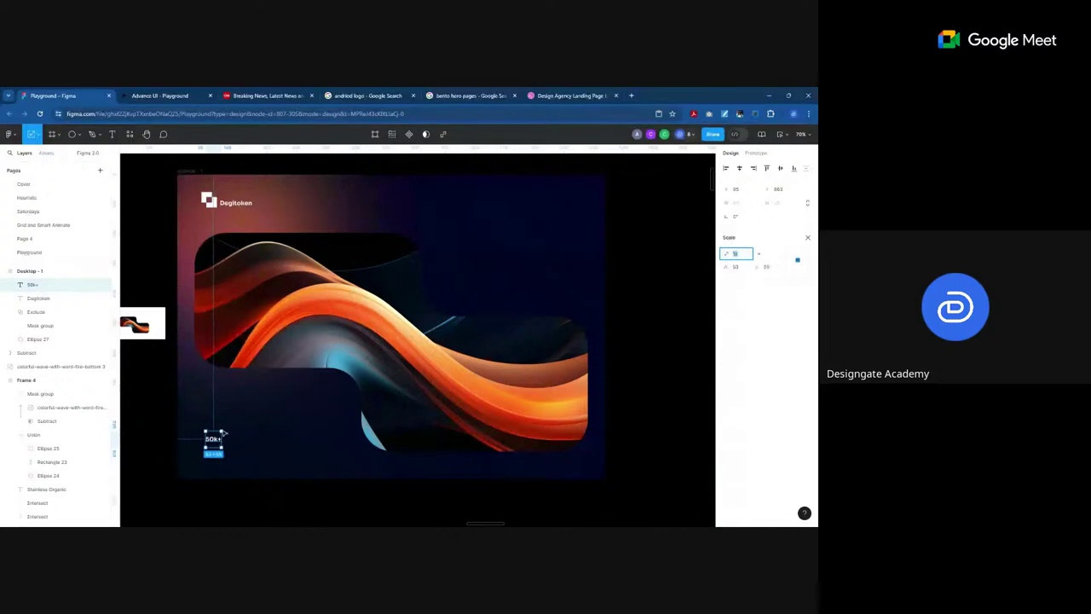
left_click_drag(223, 432, 293, 372)
mouse_move(255, 409)
left_mouse_down()
mouse_move(284, 407)
mouse_move(255, 407)
left_mouse_up()
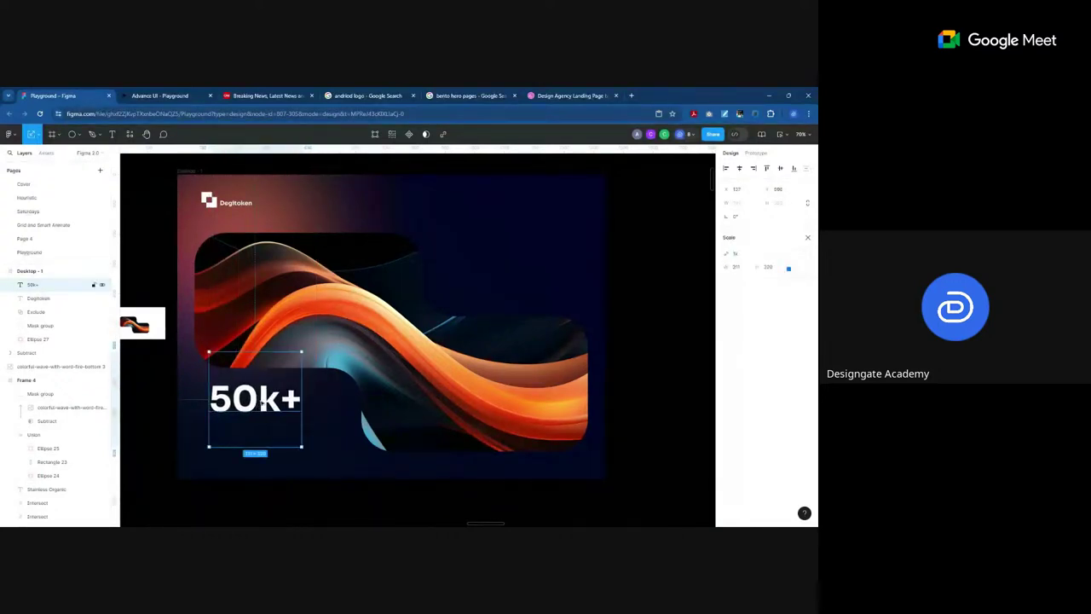
left_click_drag(298, 445, 307, 450)
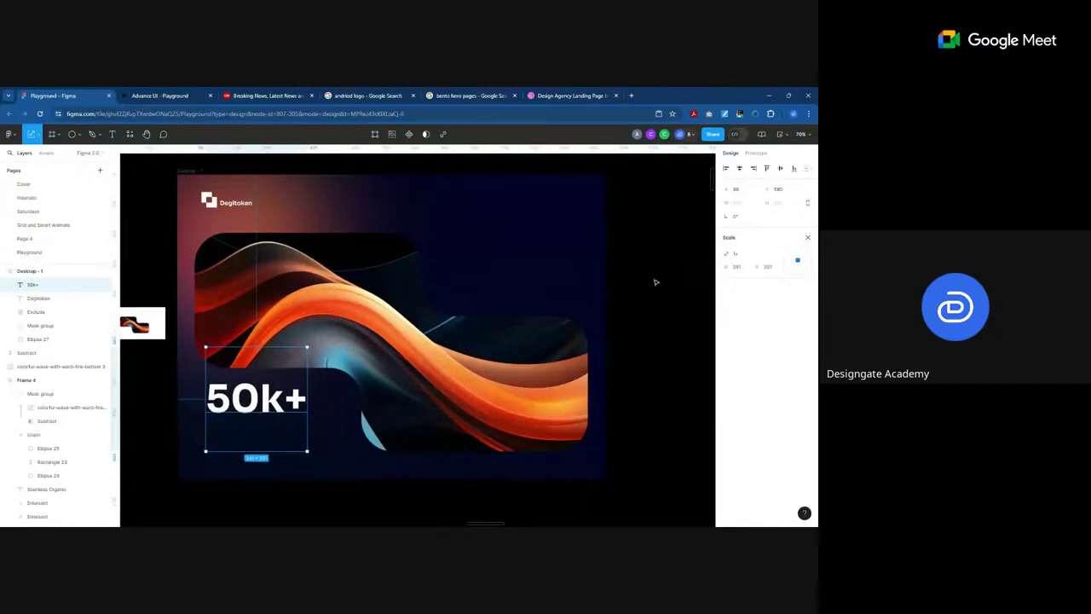
left_click(807, 237)
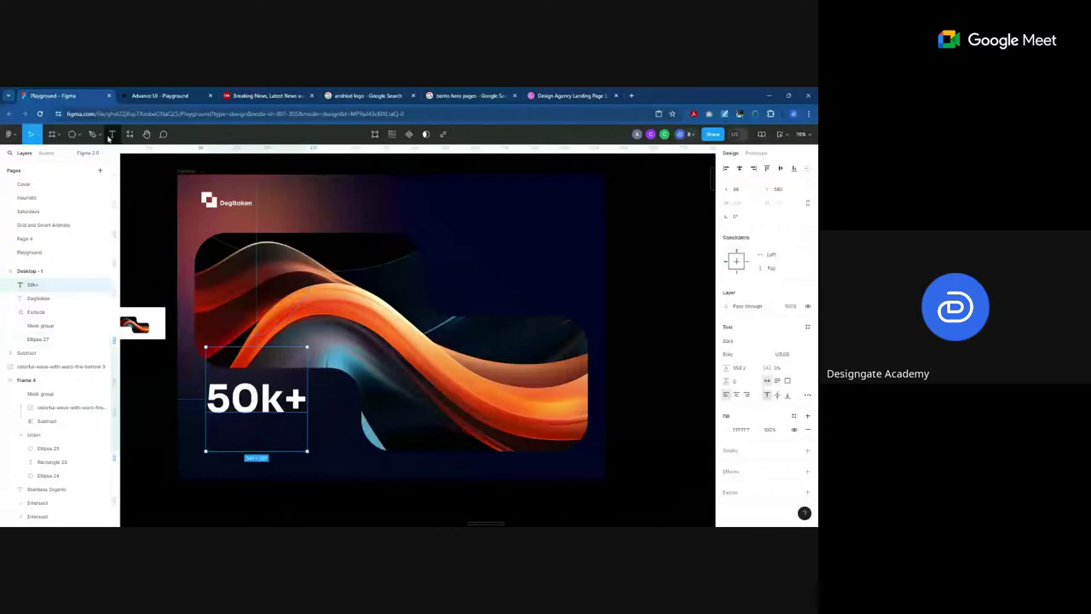
key("Return")
key("Escape")
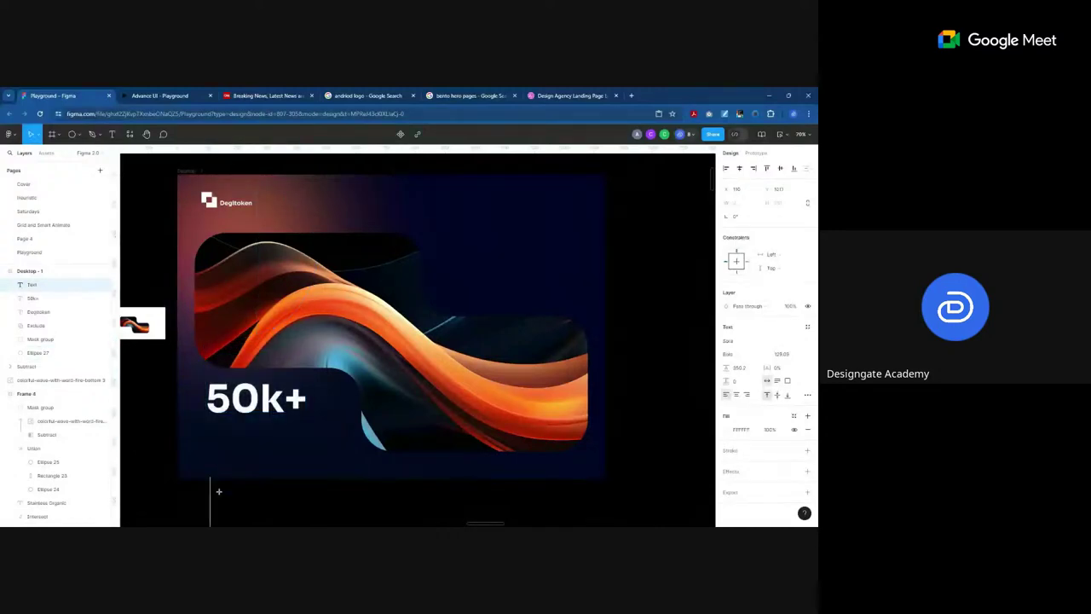
Step: Add a 'Strong Community' text under 50k+ and try font sizes 80, then 64
left_click(218, 491)
type("Strong Communi")
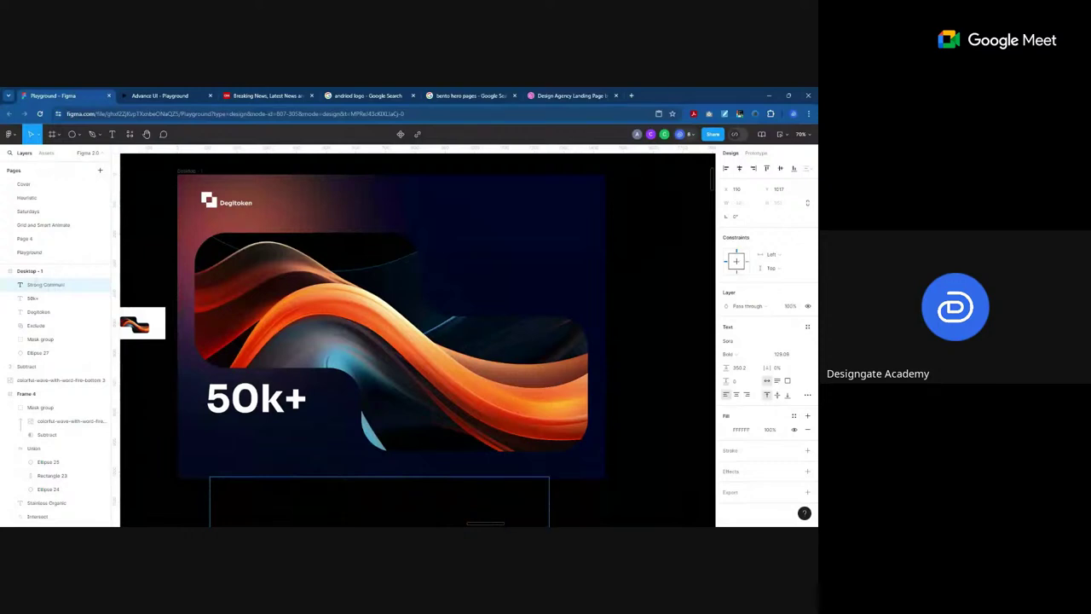
type("ty")
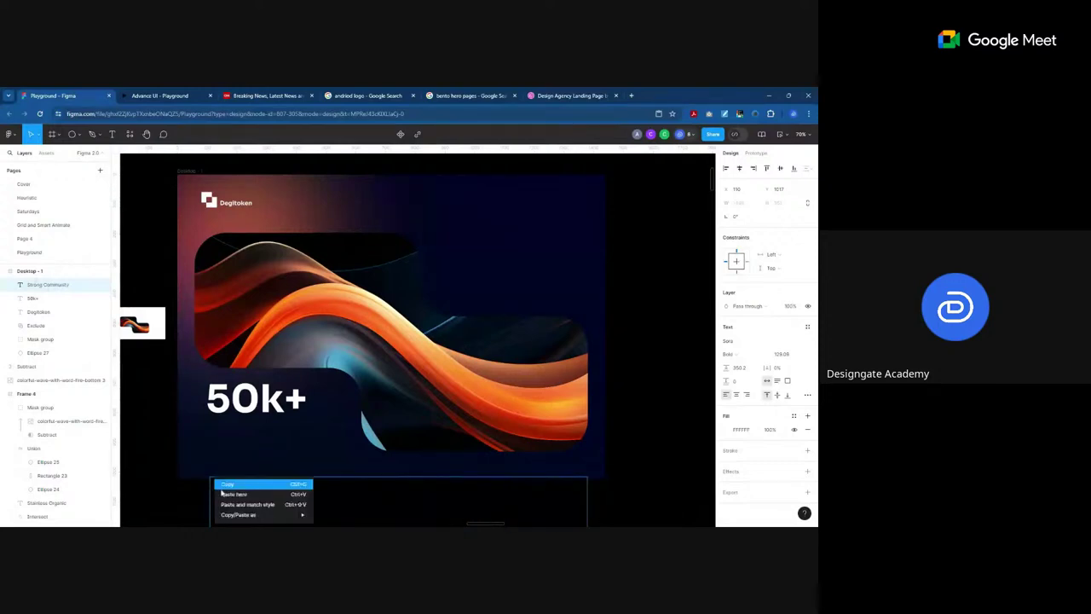
scroll(344, 324, "down", 3)
scroll(368, 442, "up", 1)
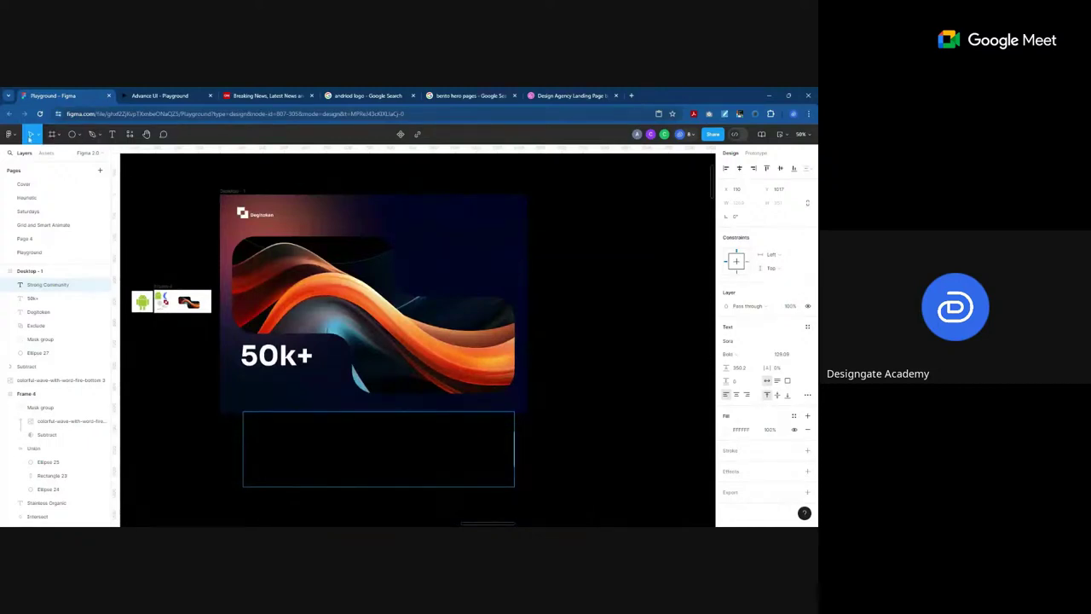
left_click_drag(369, 461, 357, 406)
left_click(783, 356)
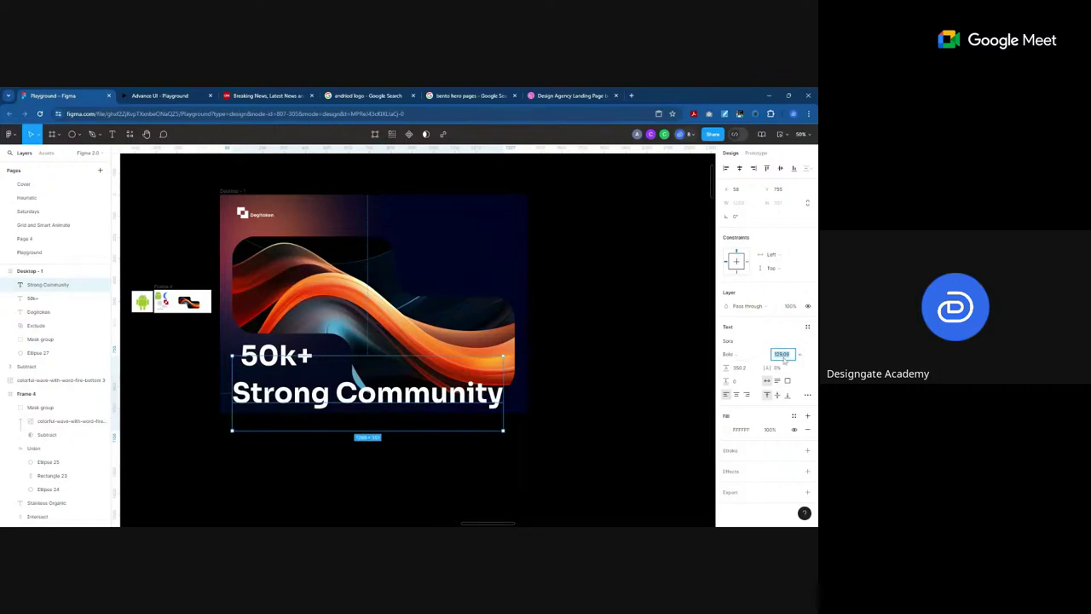
type("80")
key("Return")
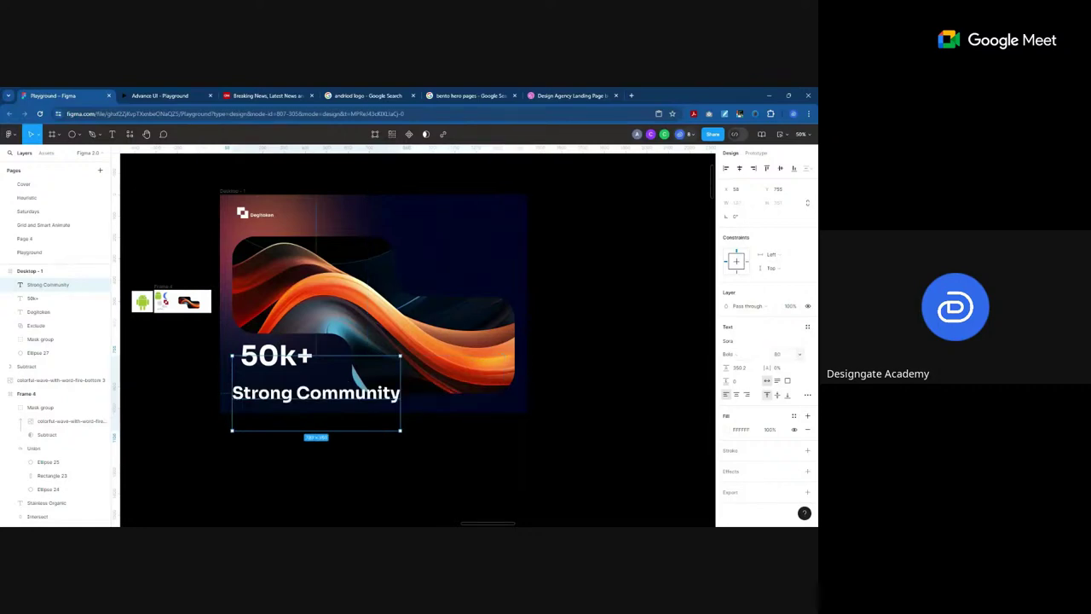
left_click(782, 356)
type("64")
key("Return")
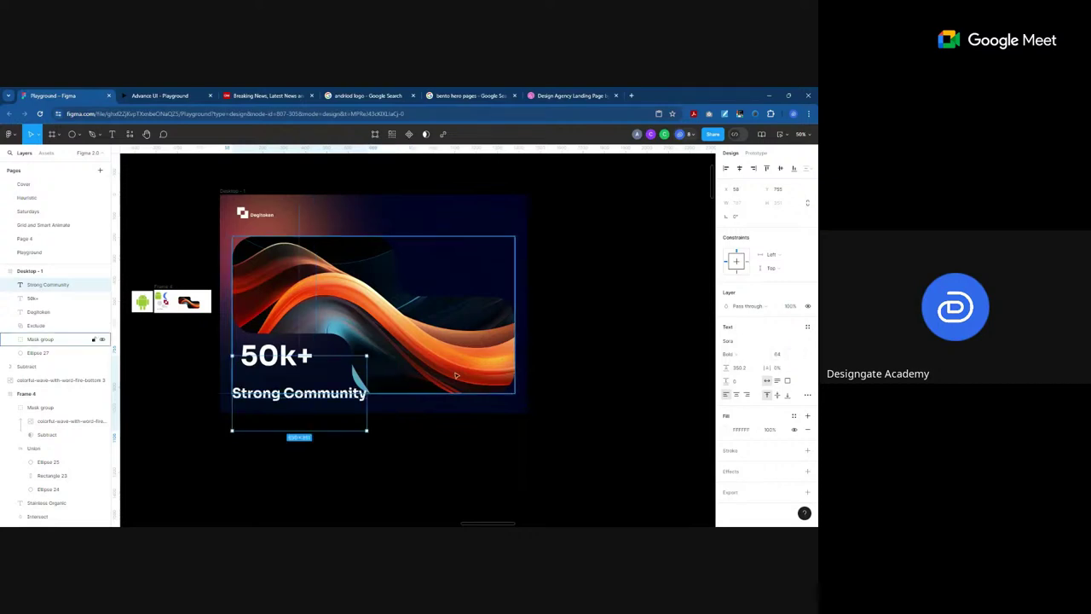
left_click_drag(275, 396, 291, 384)
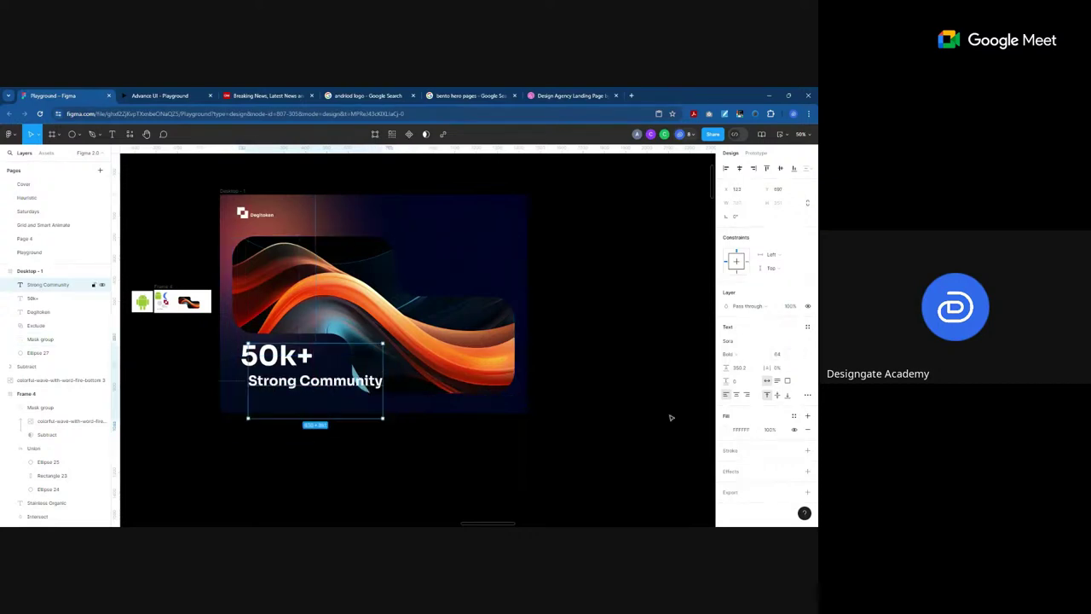
Step: Give Strong Community line height 56 and size 50, then place it under 50k+ and scale it down
left_click(737, 367)
type("56")
key("Return")
left_click(791, 354)
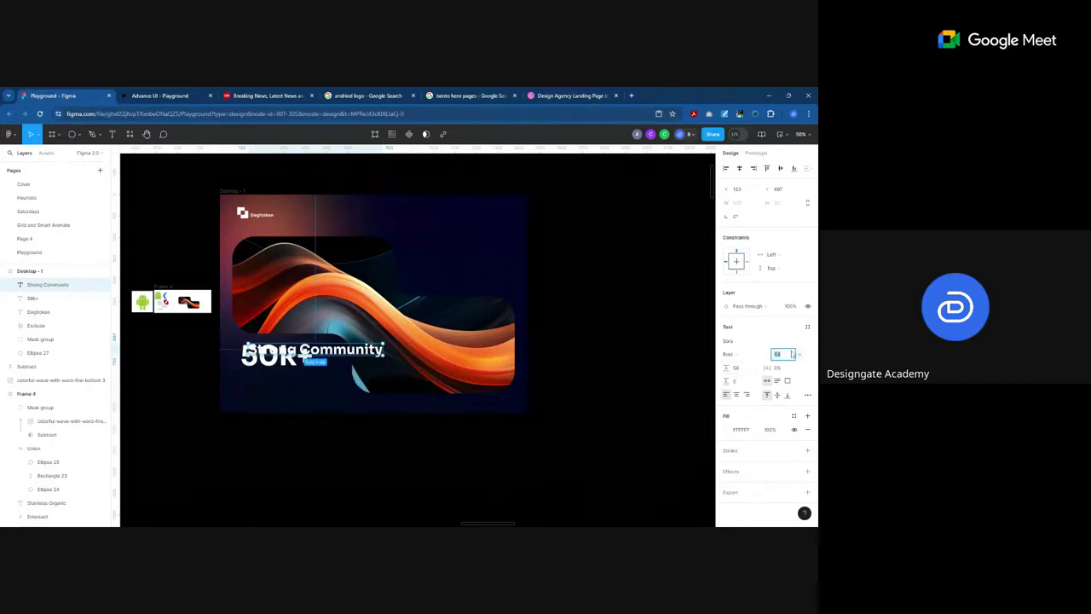
type("50")
key("Return")
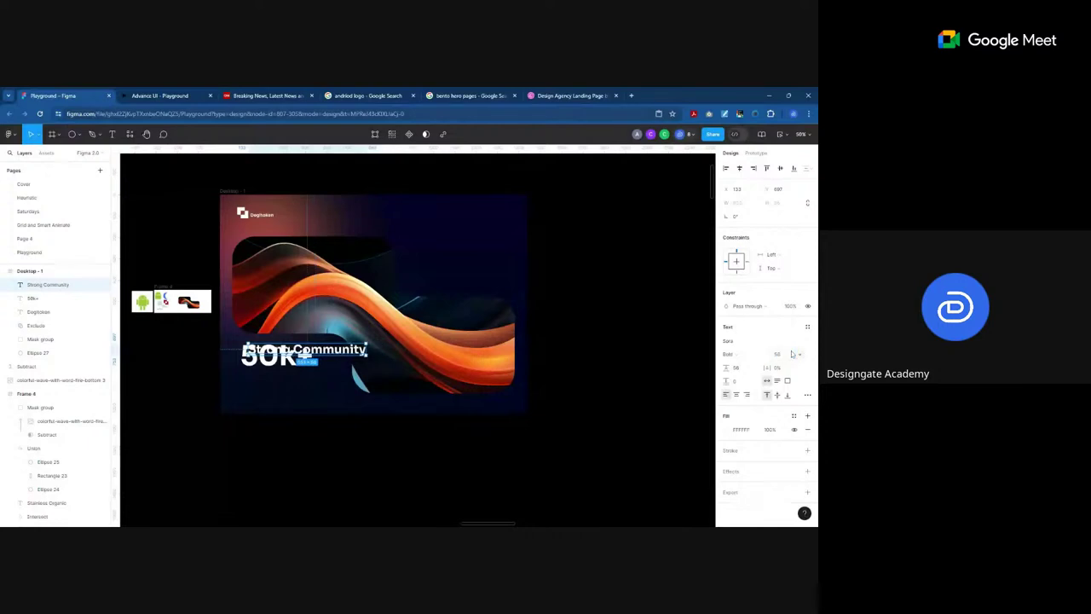
scroll(310, 413, "up", 3)
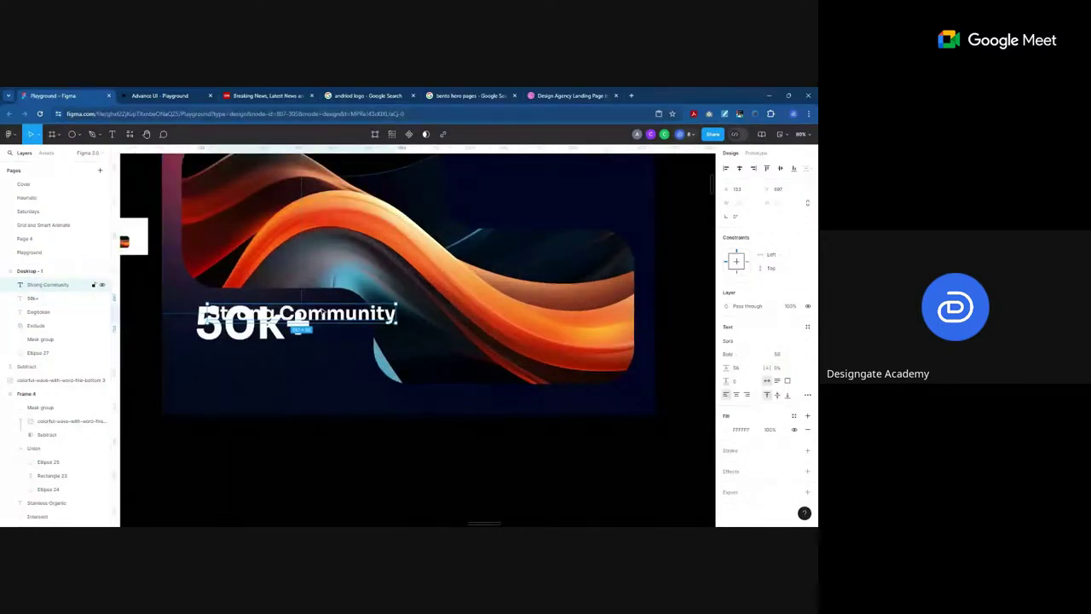
left_click_drag(323, 312, 316, 362)
key("k")
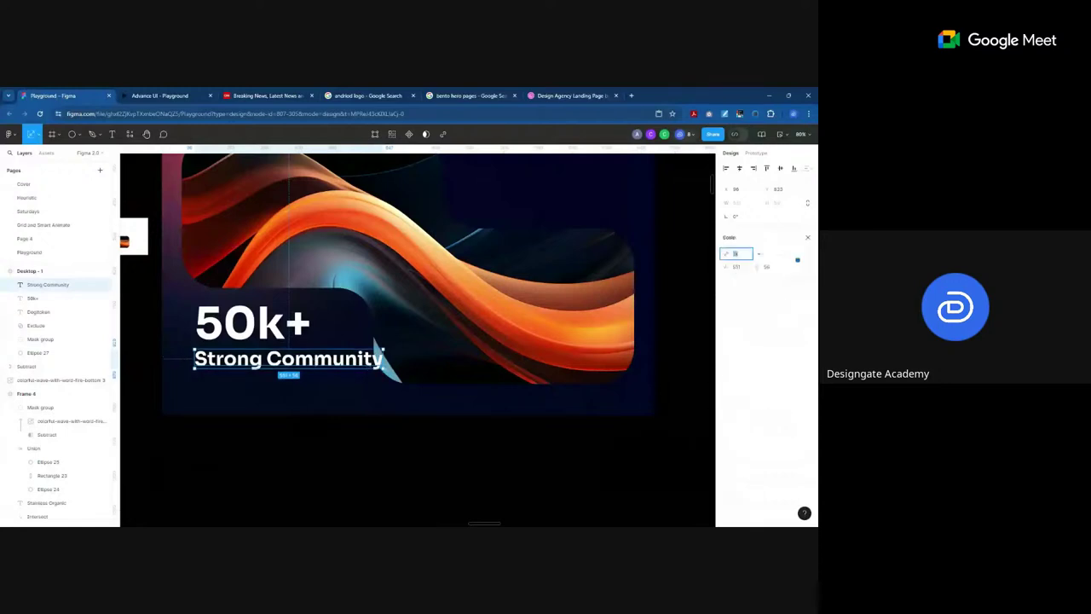
left_click_drag(385, 369, 322, 363)
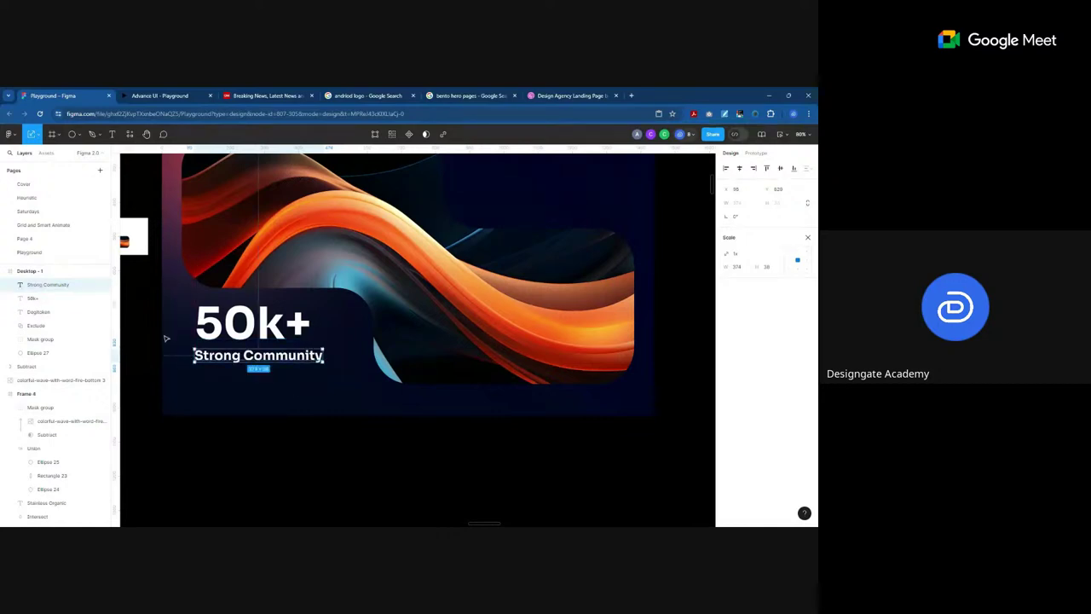
Step: Set the 50k+ line height to 130 and move it down just above the caption
scroll(166, 338, "down", 3)
left_click(383, 443)
scroll(383, 443, "up", 1)
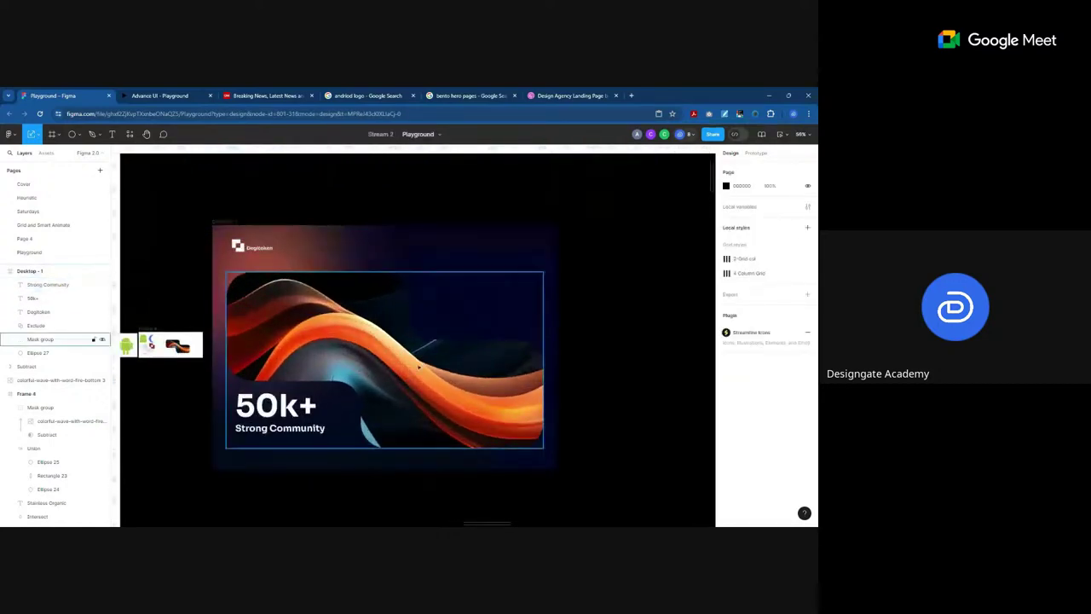
scroll(337, 391, "up", 2)
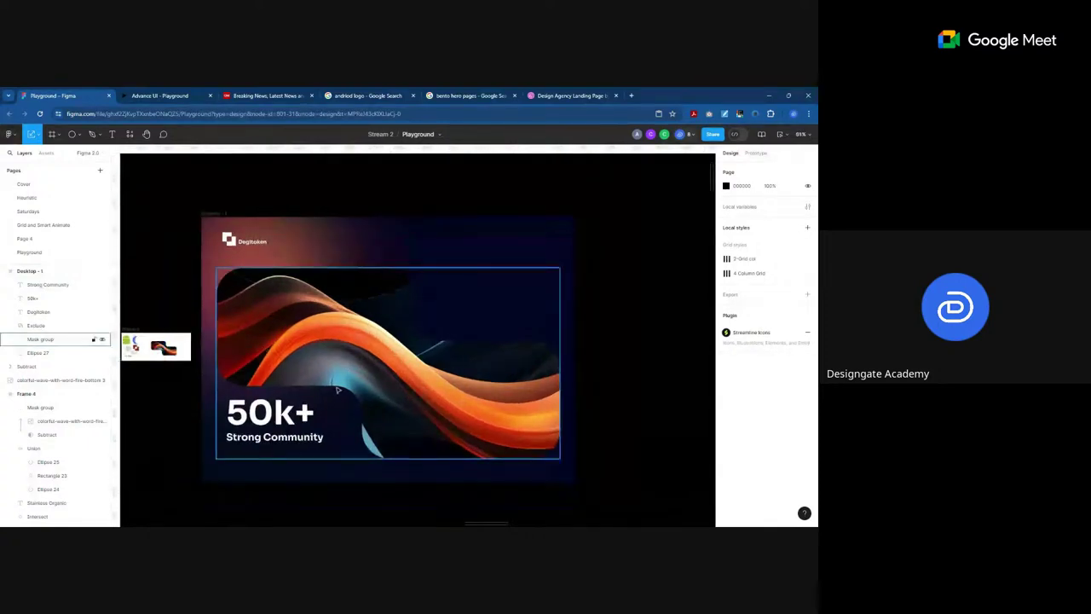
left_click(281, 414)
left_click(288, 437, "shift")
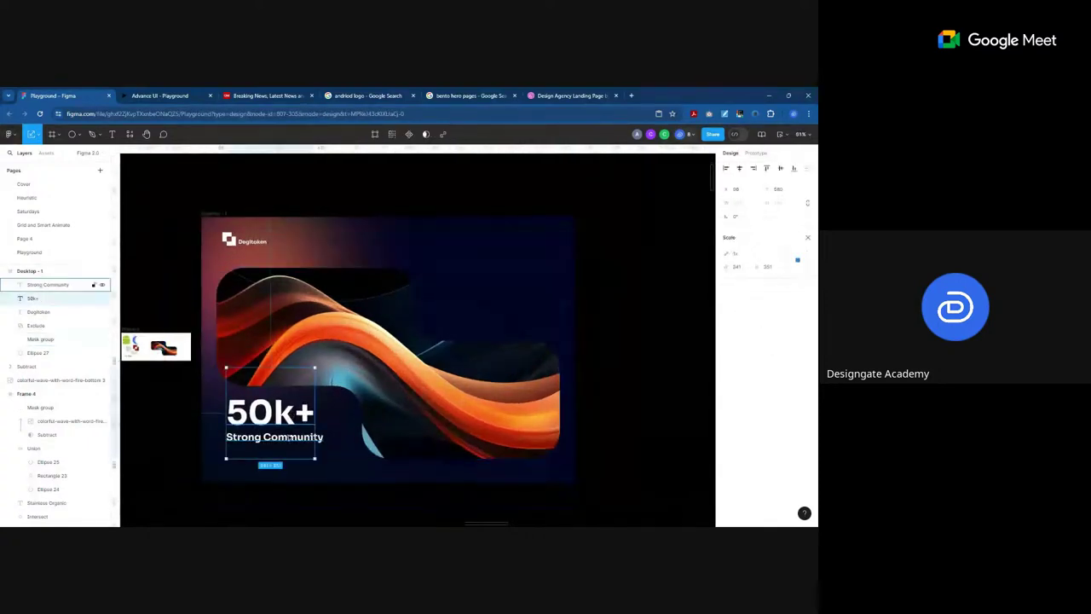
left_click(303, 431)
left_click(289, 416)
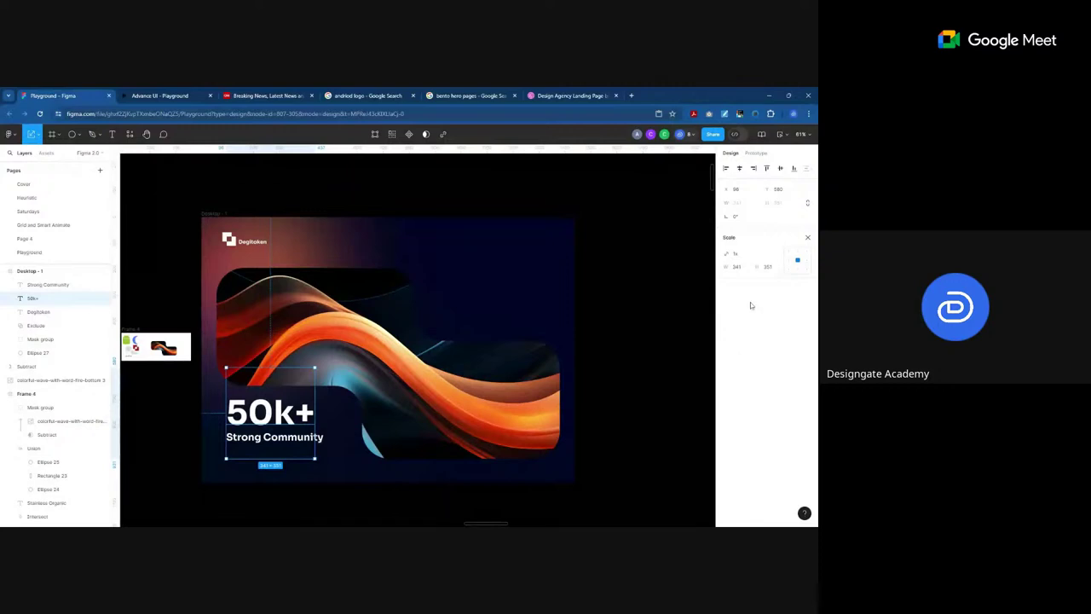
key("v")
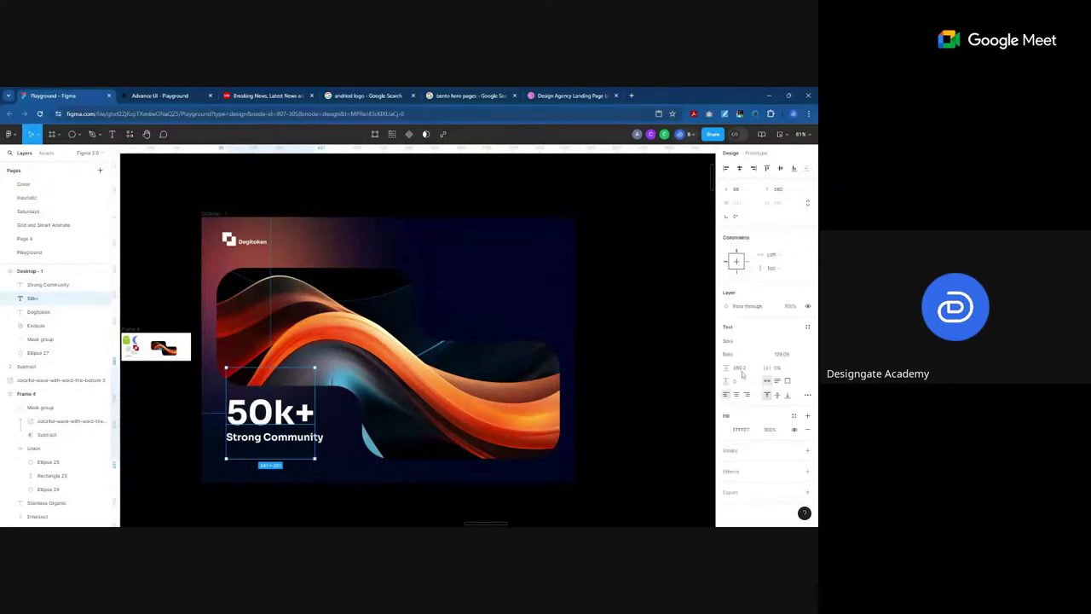
left_click(740, 371)
type("130")
key("Return")
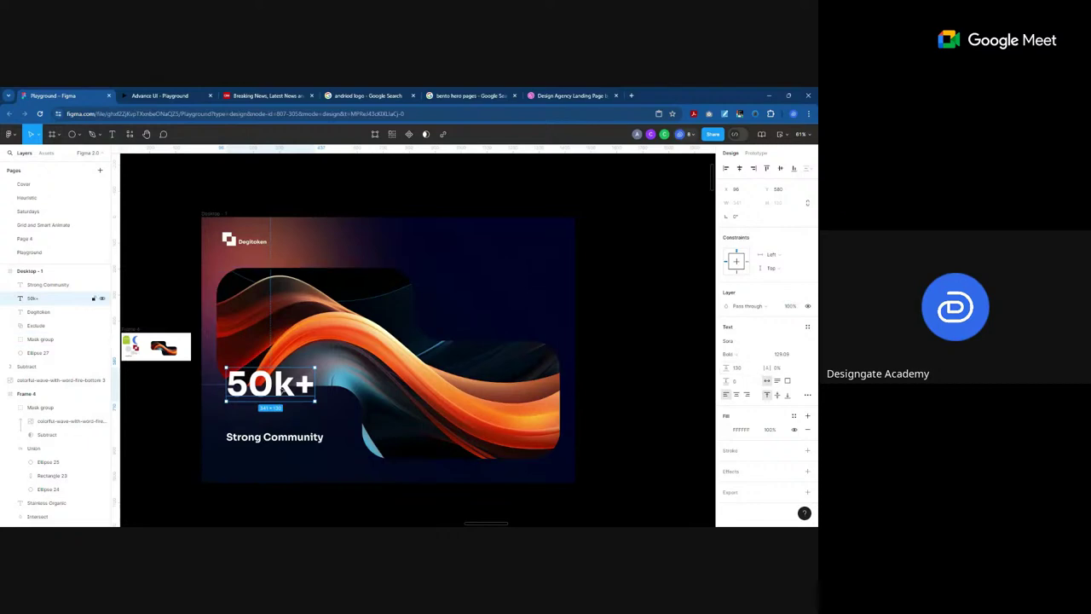
left_click_drag(283, 392, 286, 418)
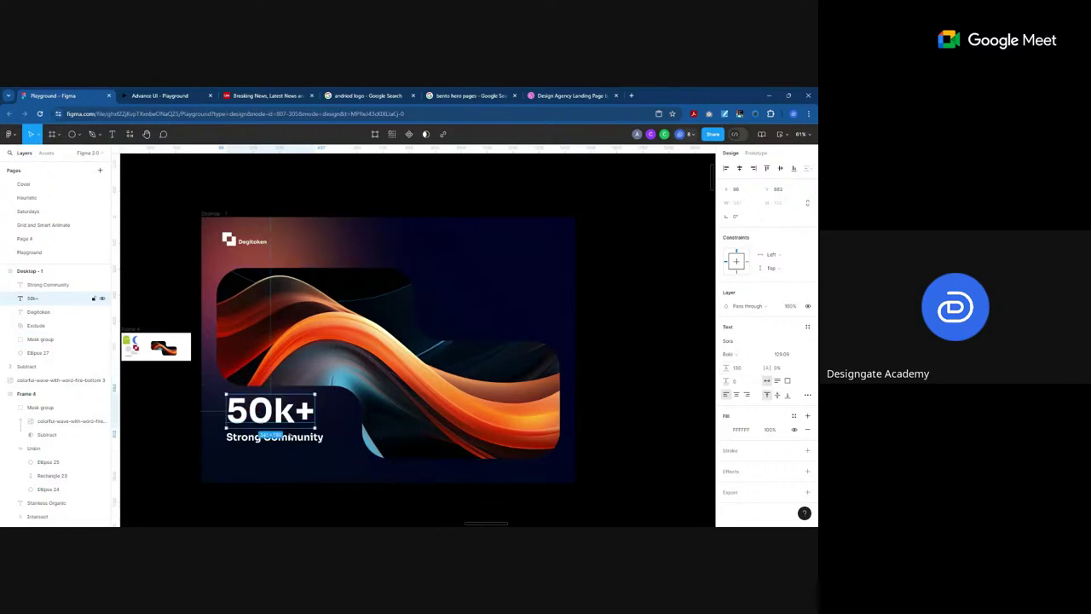
Step: Fade the Strong Community caption's fill to 50% opacity
left_click(301, 441)
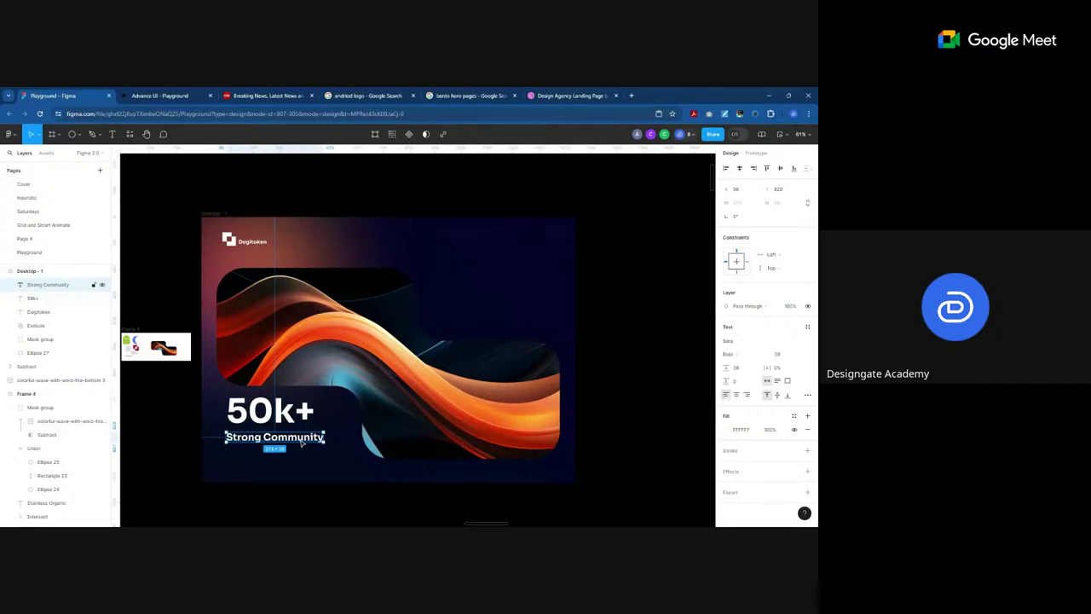
left_click(772, 430)
key("Return")
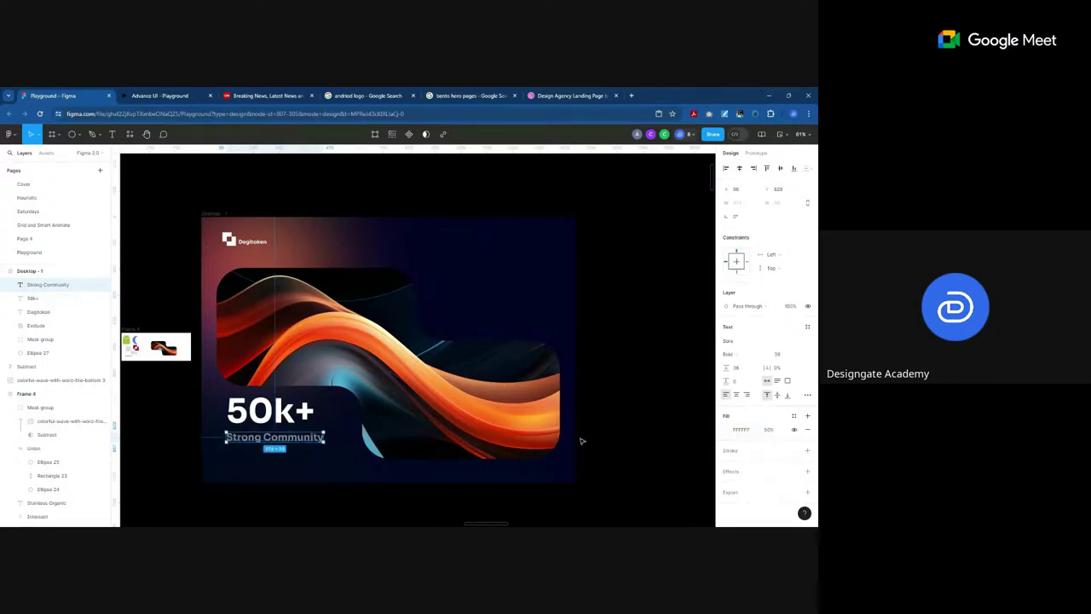
left_click(187, 419)
scroll(469, 371, "up", 1)
left_click(533, 367)
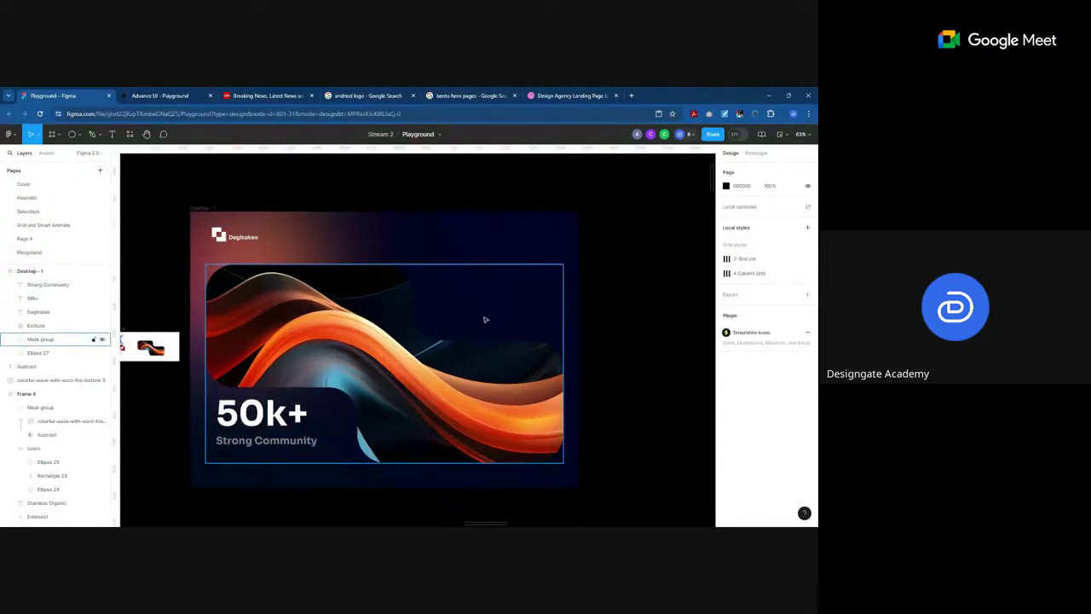
Step: Type 'Get Gegitoken' to the right of the wave and wrap it in auto layout with Shift+A
left_click(58, 134)
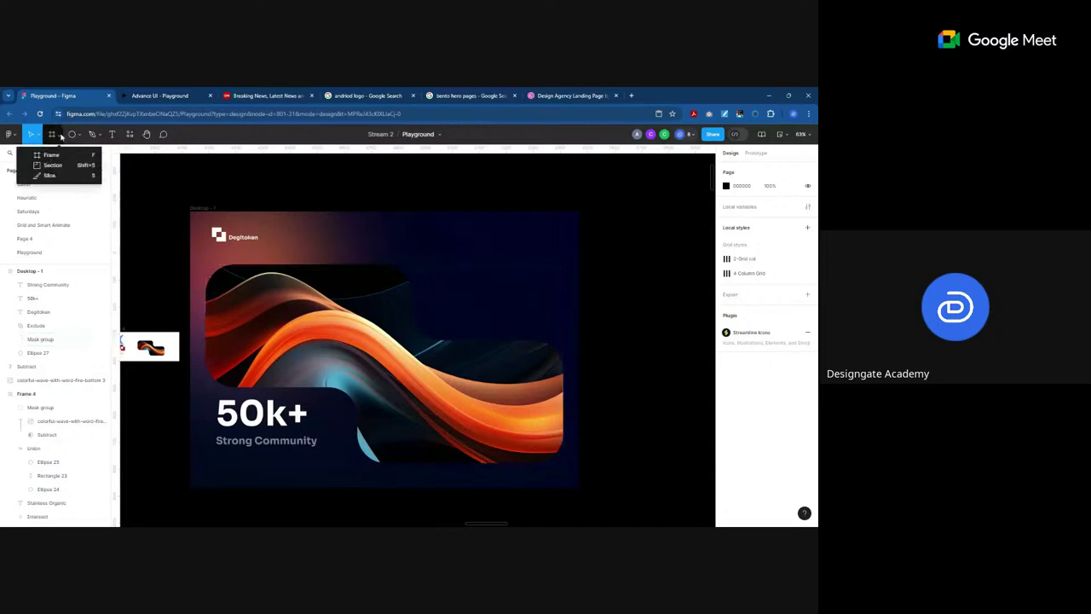
left_click(111, 134)
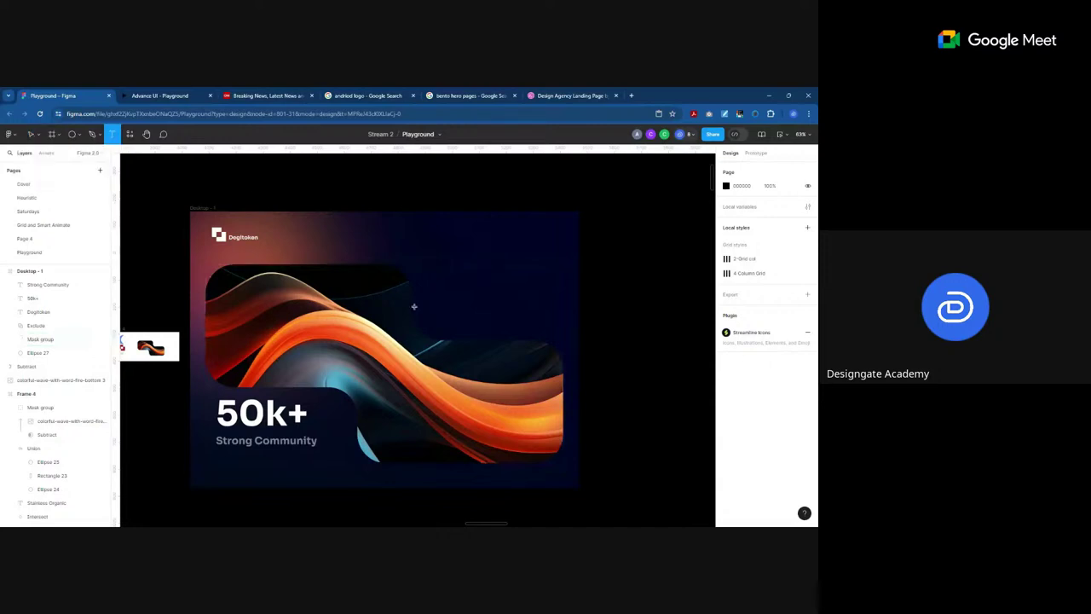
left_click(466, 324)
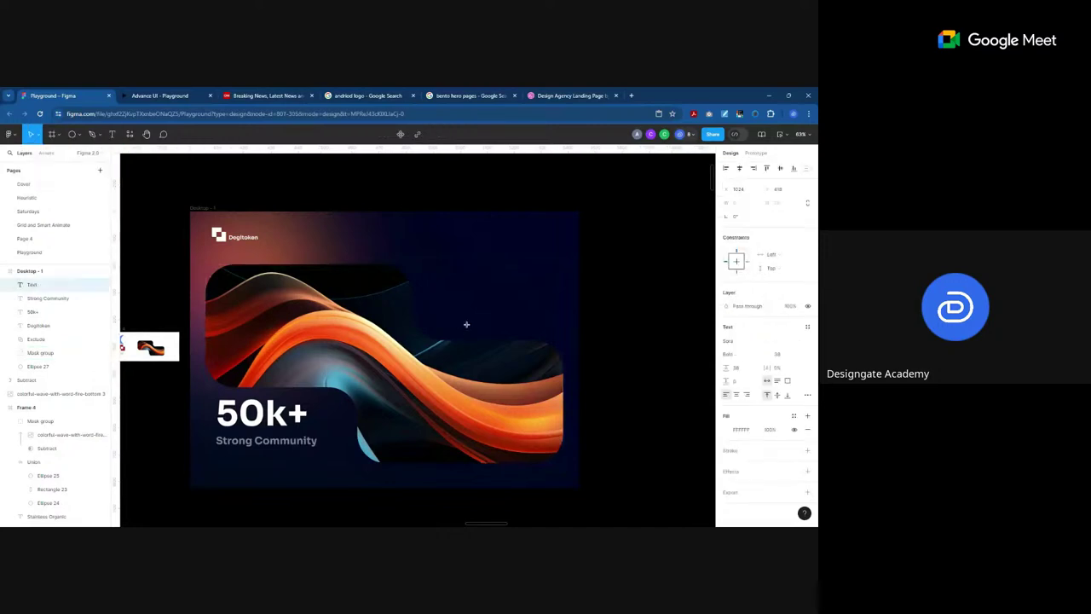
type("Get Gegitoken")
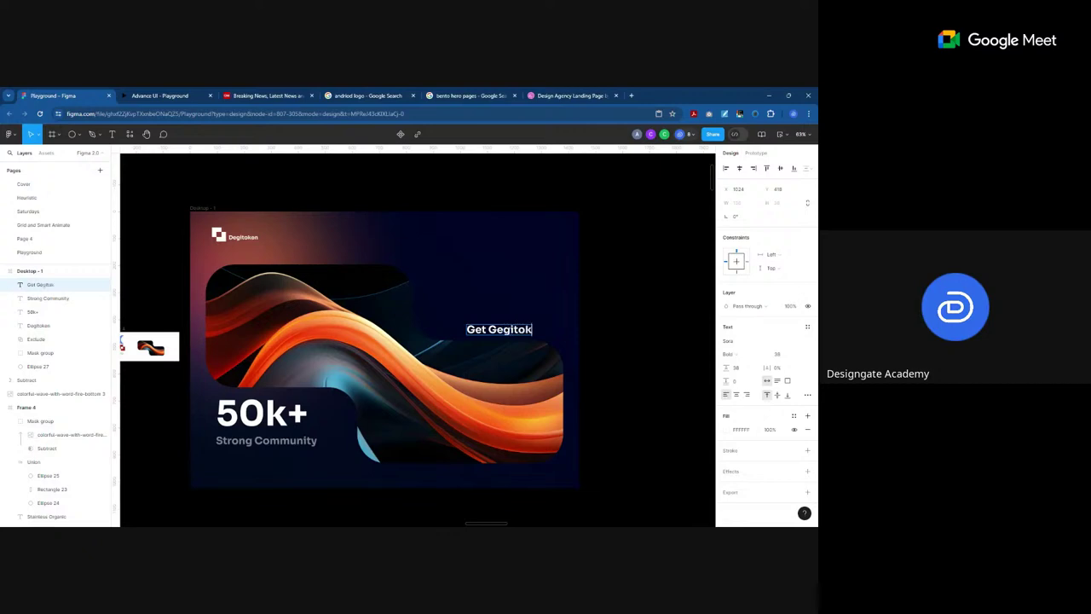
key("Escape")
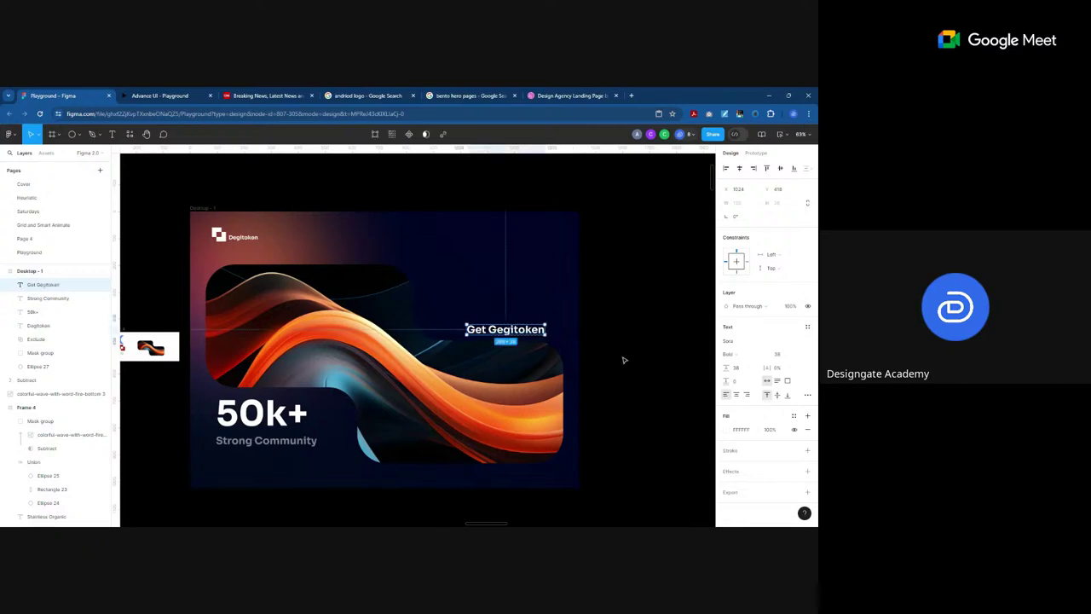
key("shift+a")
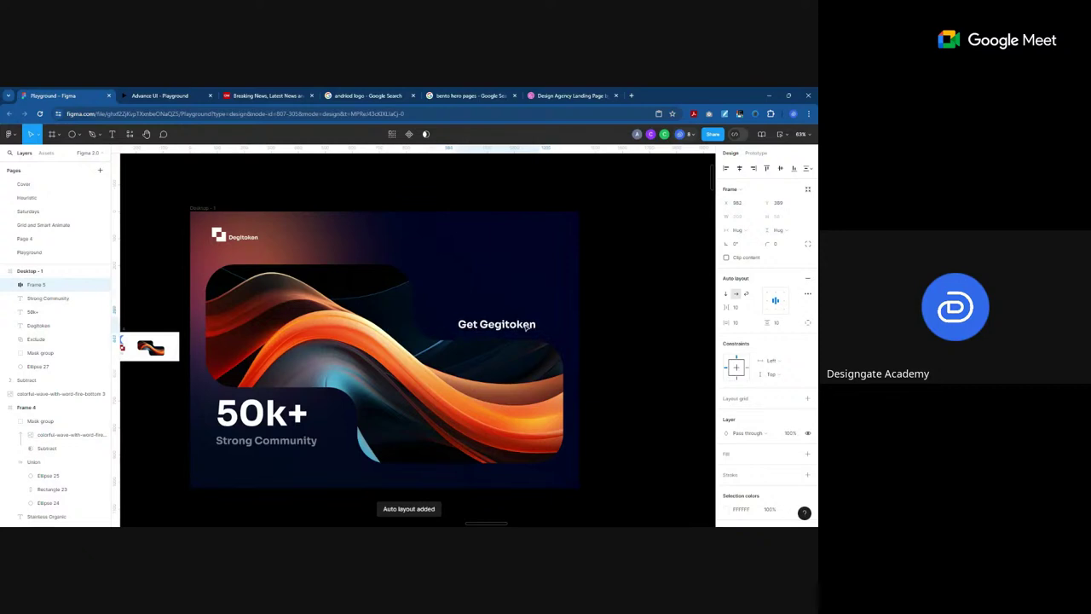
Step: Add a blue fill to the button frame and make it a linear gradient
left_click(807, 454)
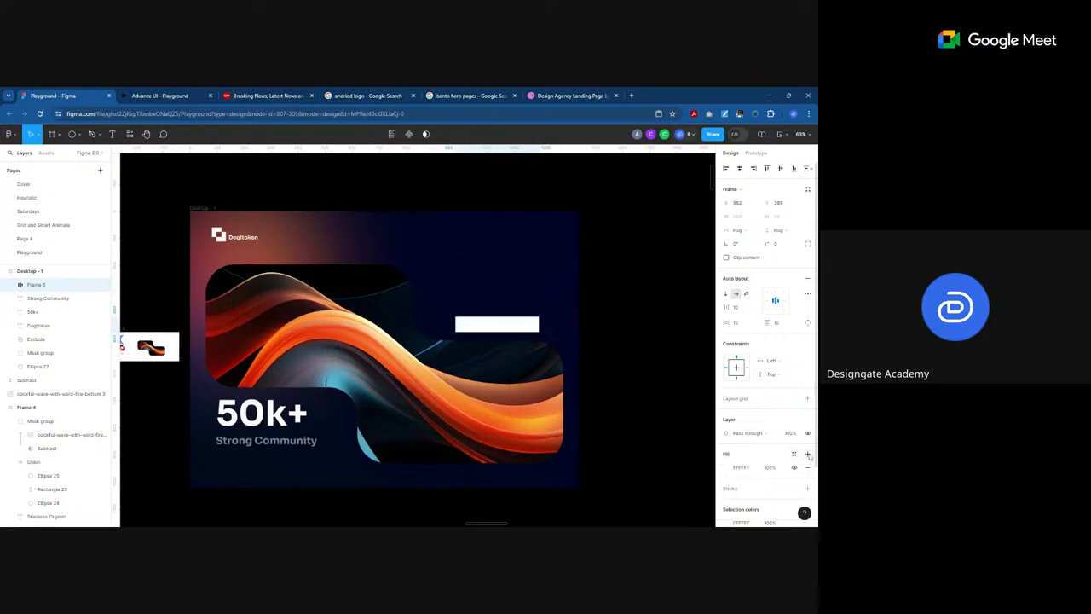
left_click(728, 468)
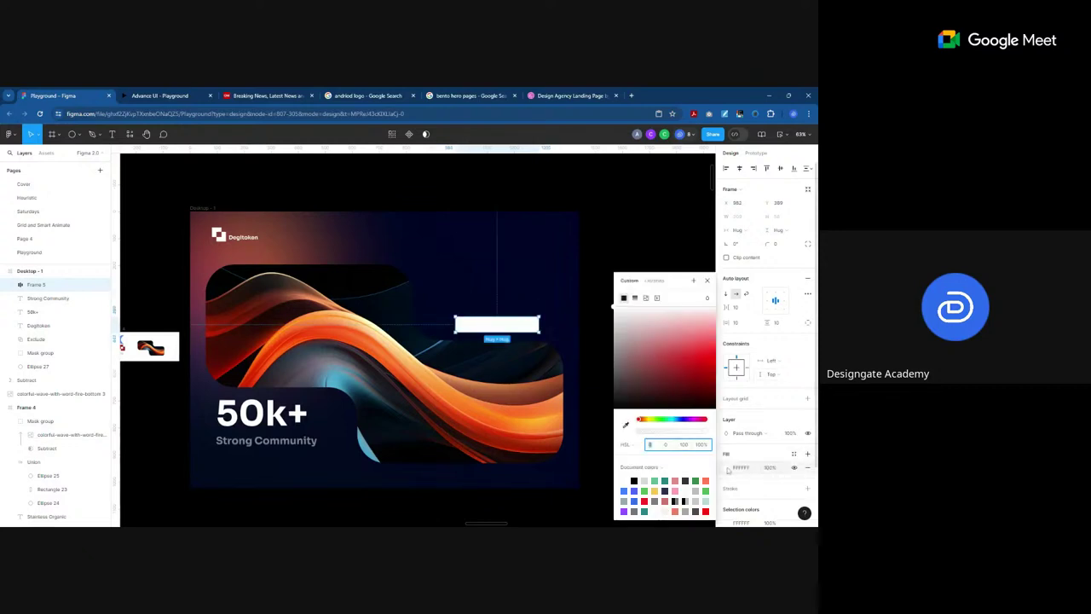
left_click(634, 491)
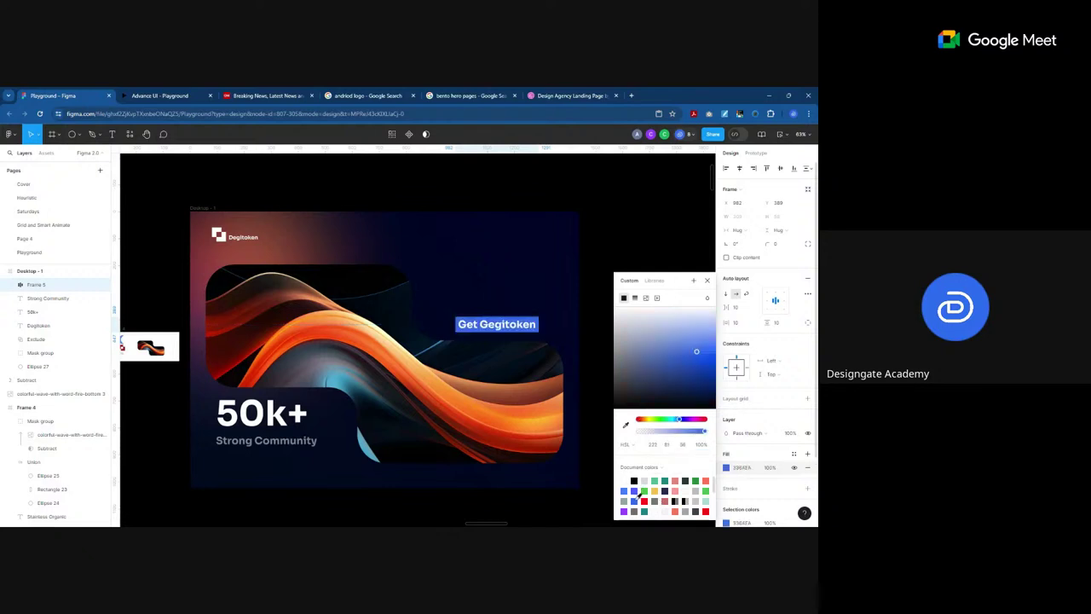
left_click(634, 296)
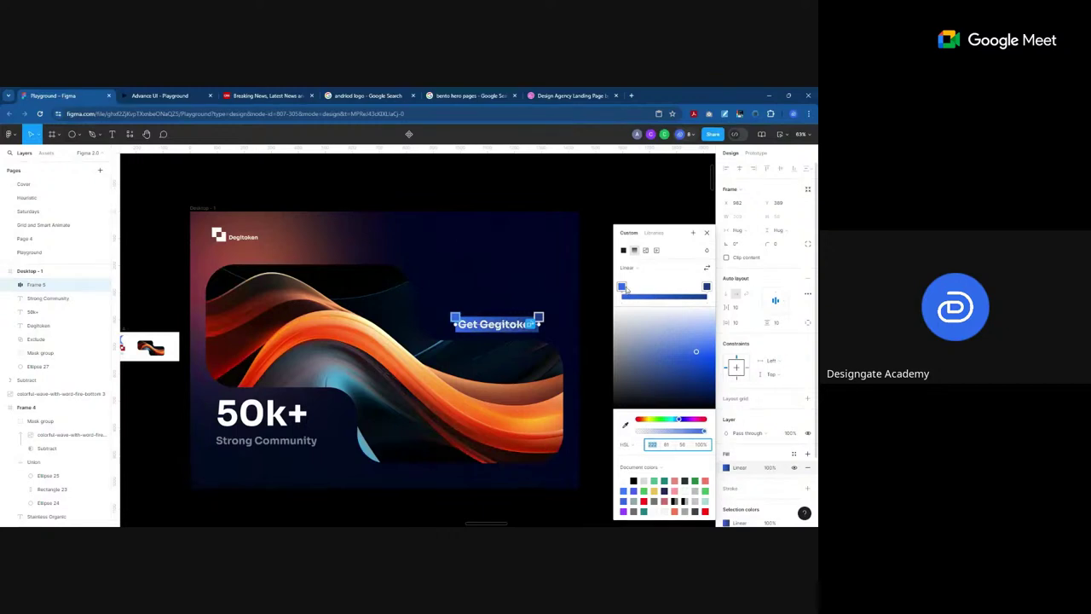
Step: Angle the gradient diagonally and sample the wave's orange for the other stop
scroll(525, 329, "up", 3)
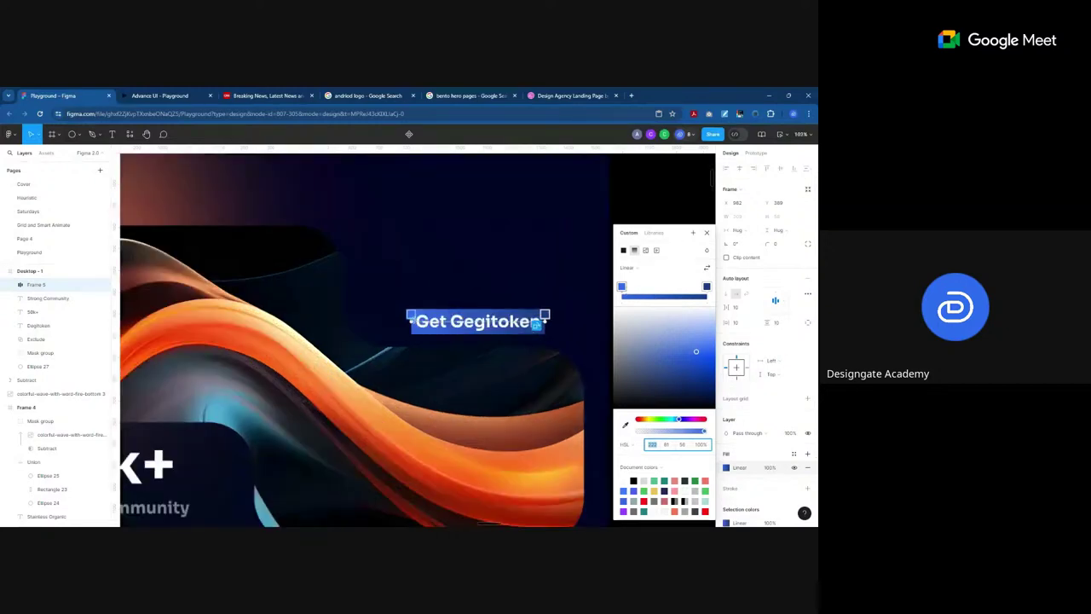
left_click(536, 305)
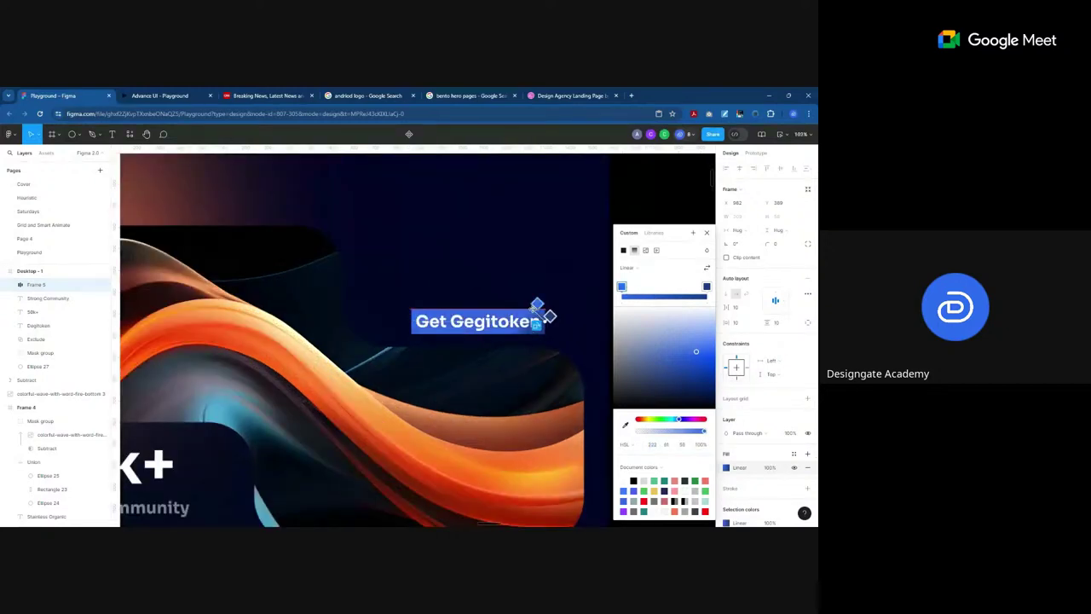
left_click_drag(536, 305, 429, 345)
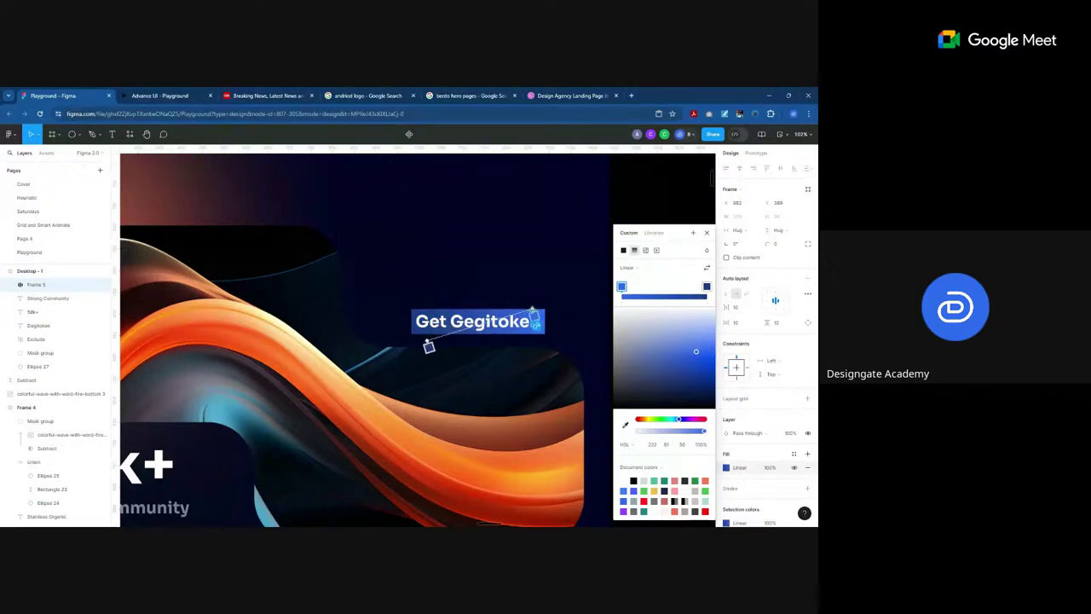
left_click(624, 424)
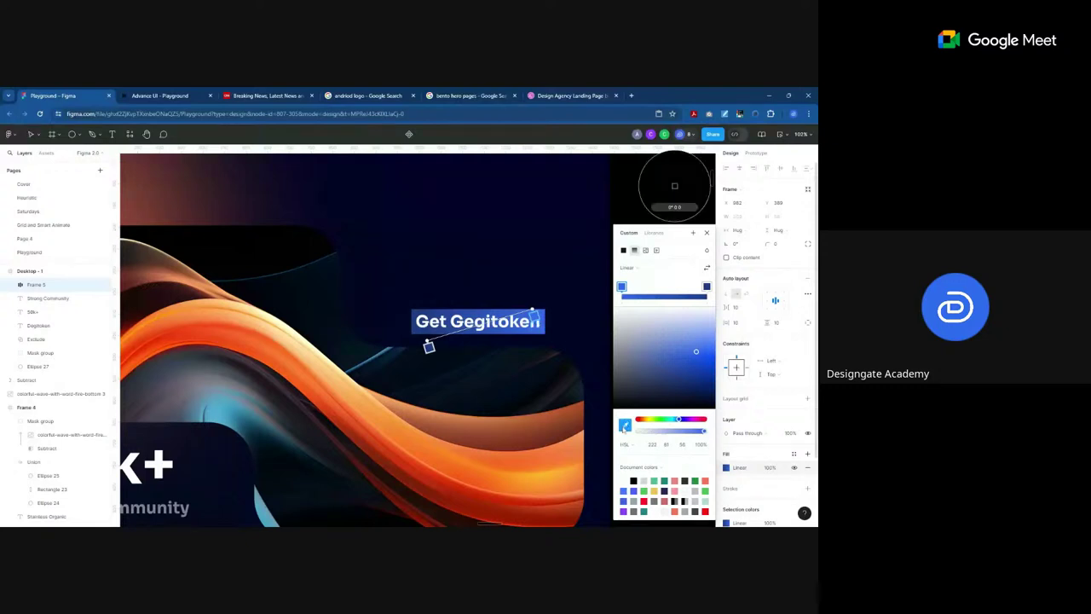
left_click(558, 457)
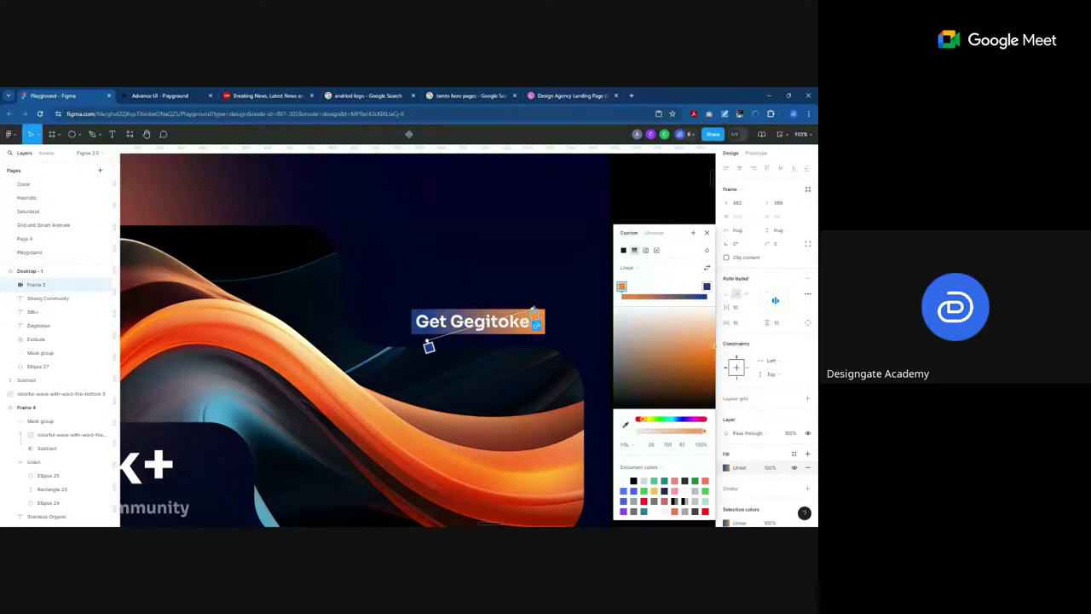
left_click_drag(535, 312, 566, 299)
key("Escape")
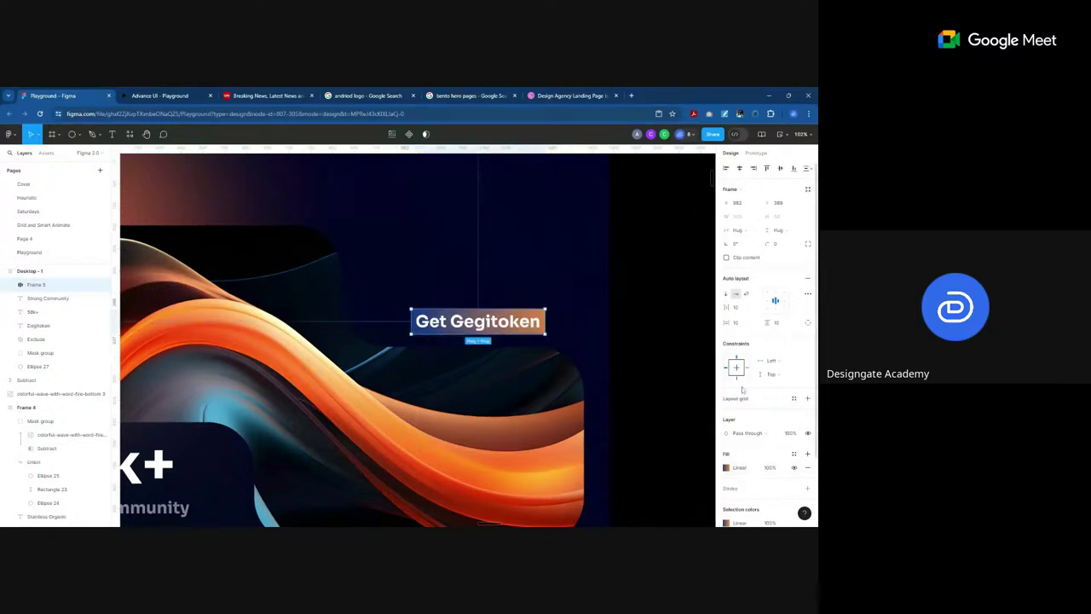
Step: Give the button 32/16 padding and corner radius 100, then move it left and up
left_click(738, 323)
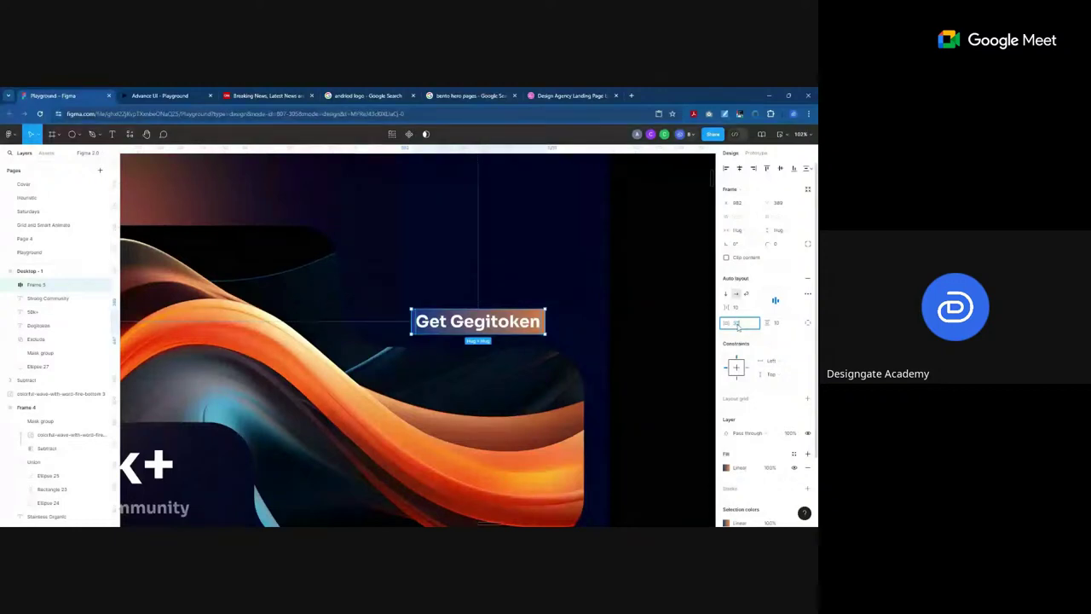
type("32")
key("Return")
left_click(781, 324)
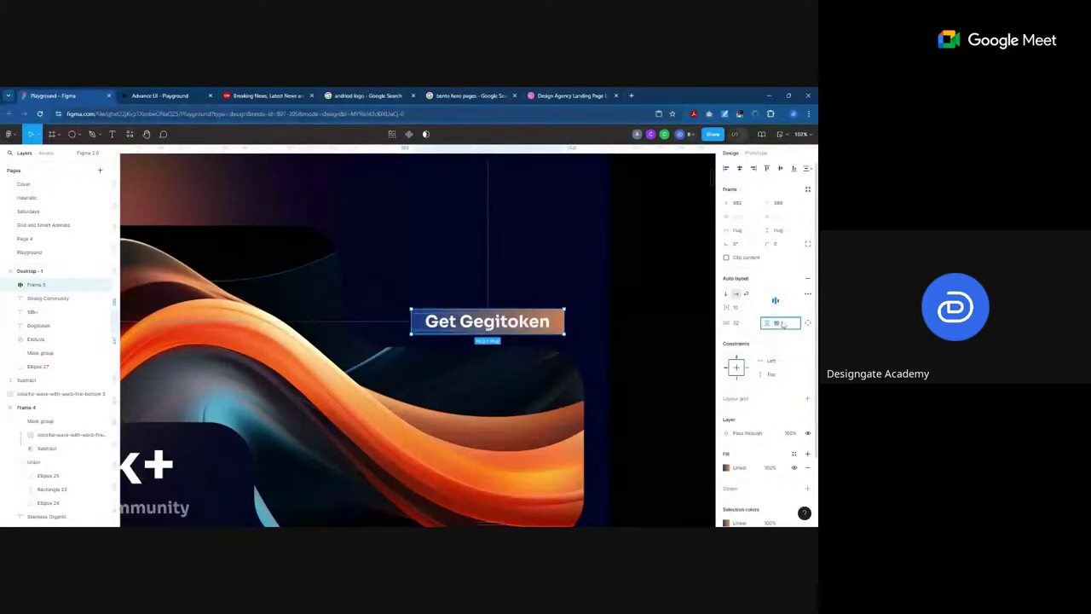
type("16")
key("Return")
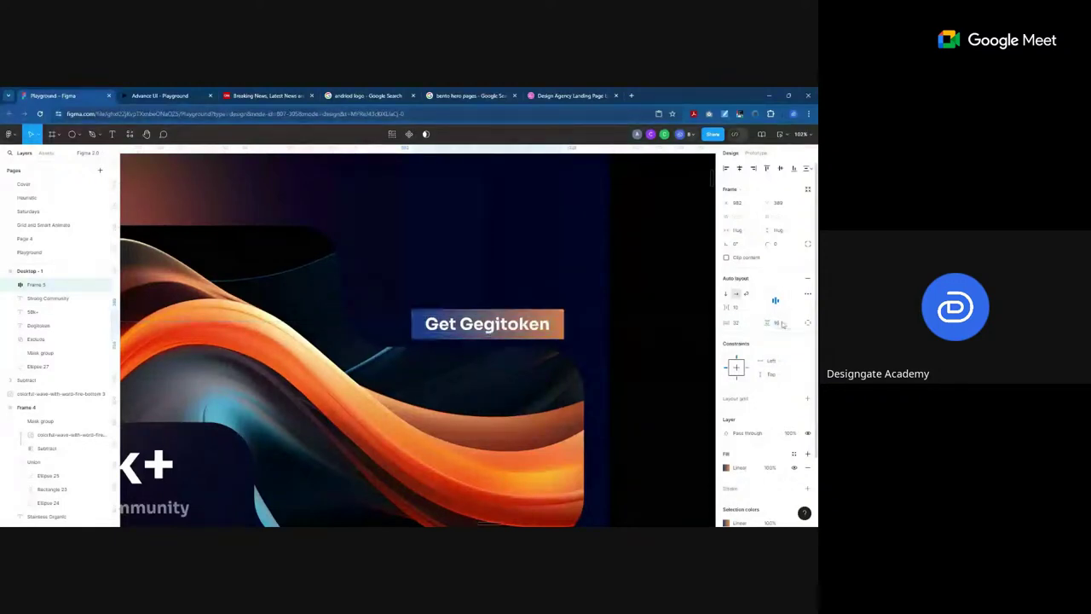
left_click(776, 244)
type("100")
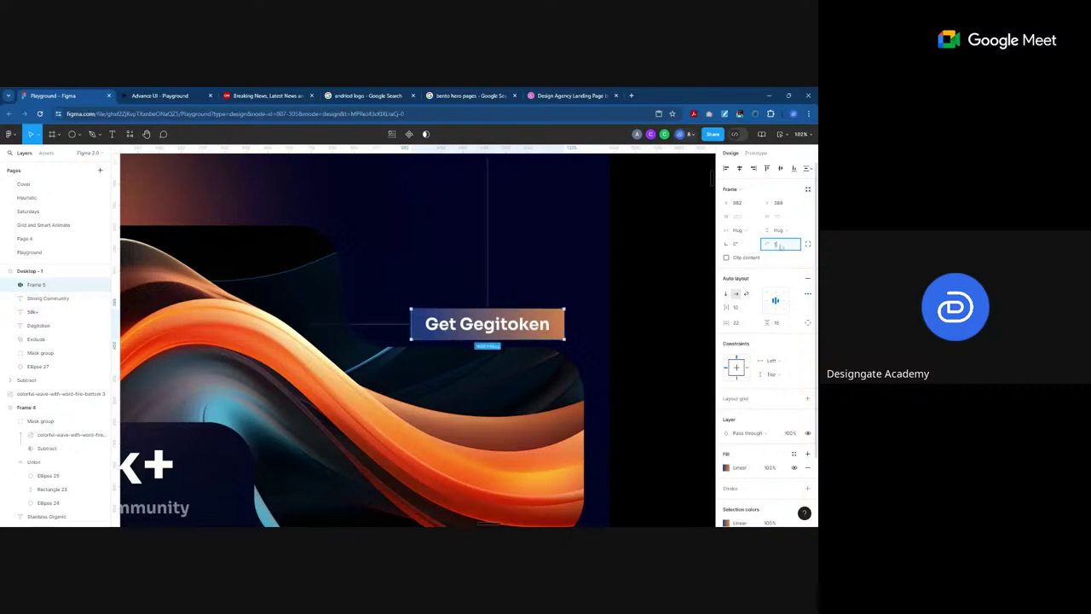
key("Return")
left_click_drag(525, 333, 488, 325)
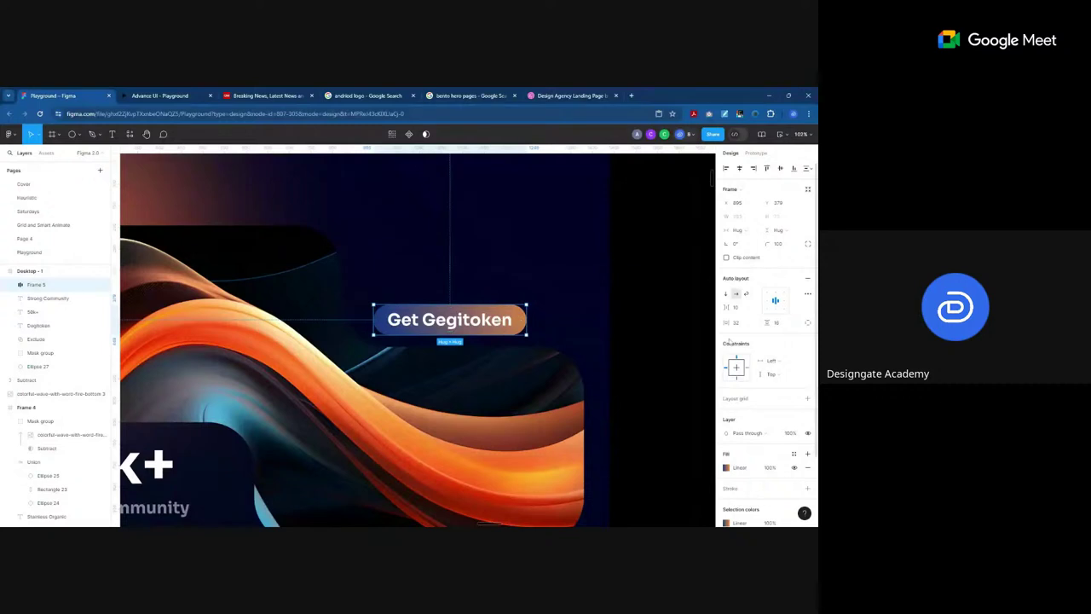
Step: Increase the button padding to 40 horizontal and 24 vertical
left_click(735, 322)
type("40")
key("Return")
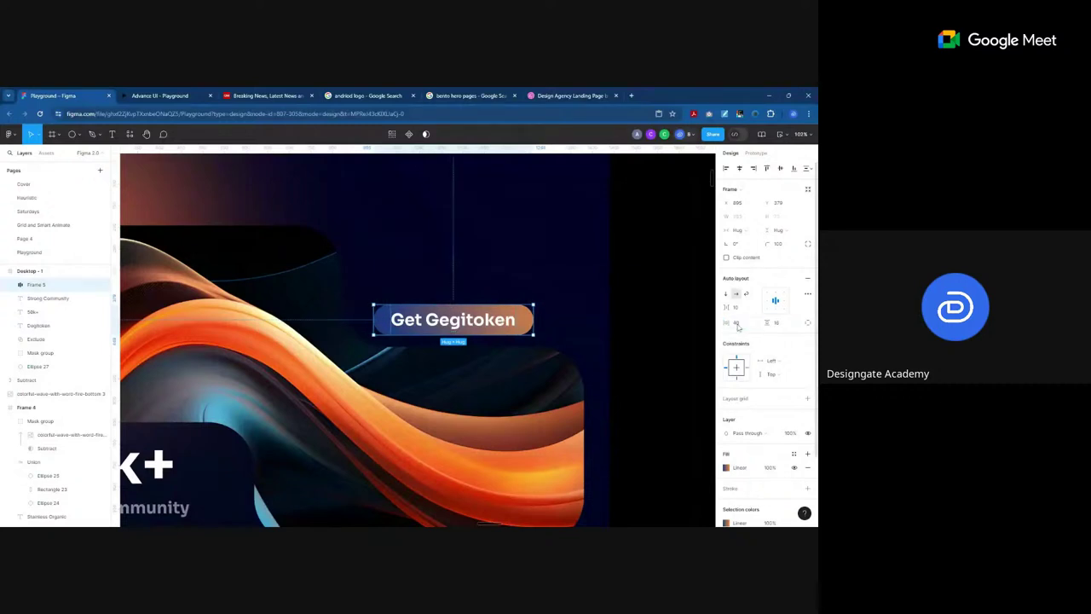
left_click(777, 323)
type("24")
key("Return")
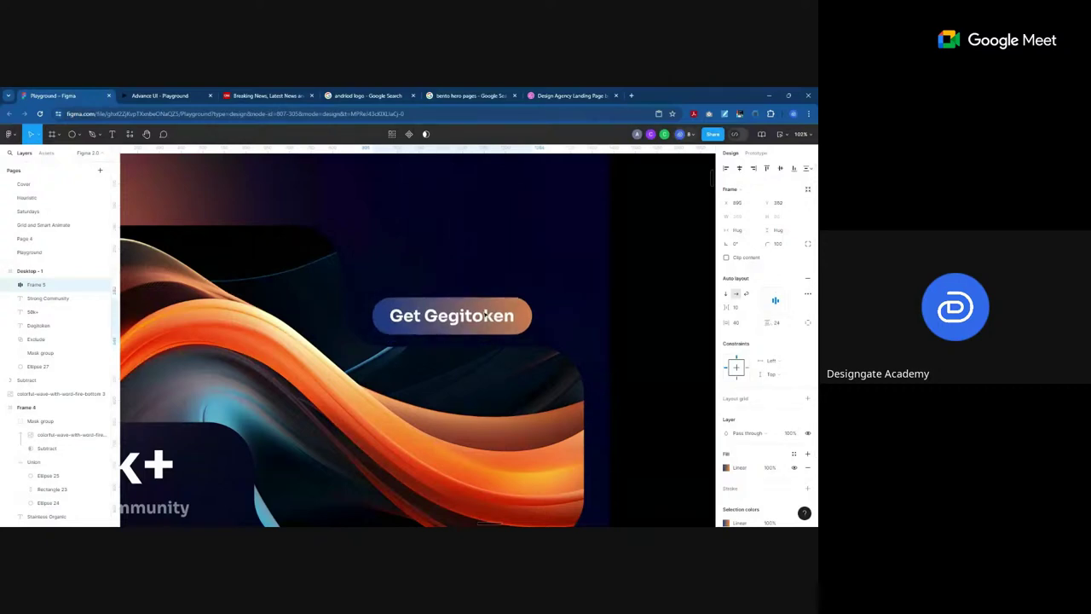
left_click(434, 390)
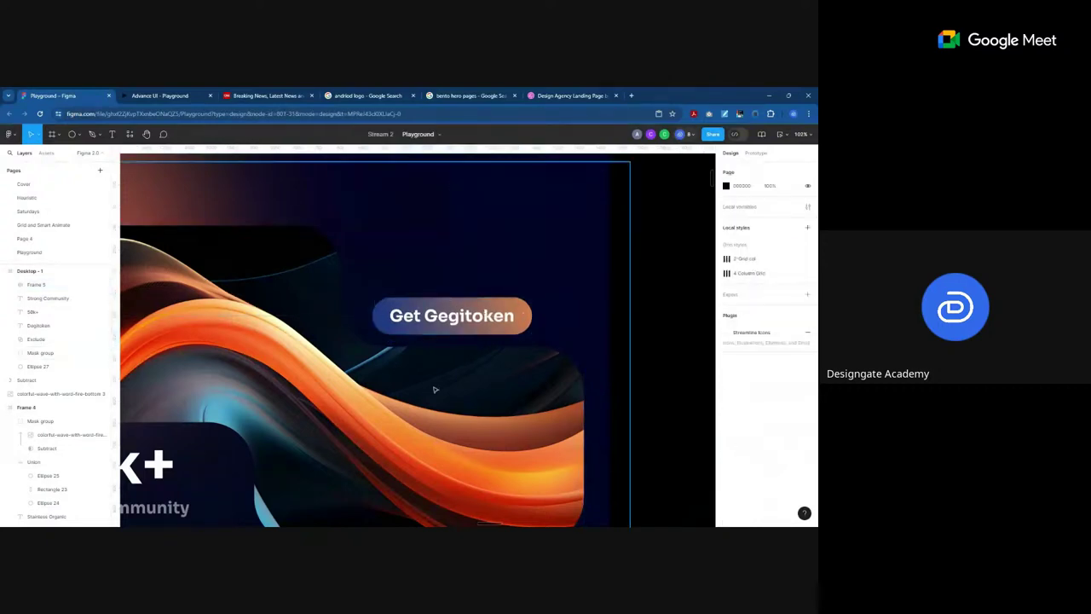
scroll(435, 389, "down", 3, "ctrl")
left_click(409, 369)
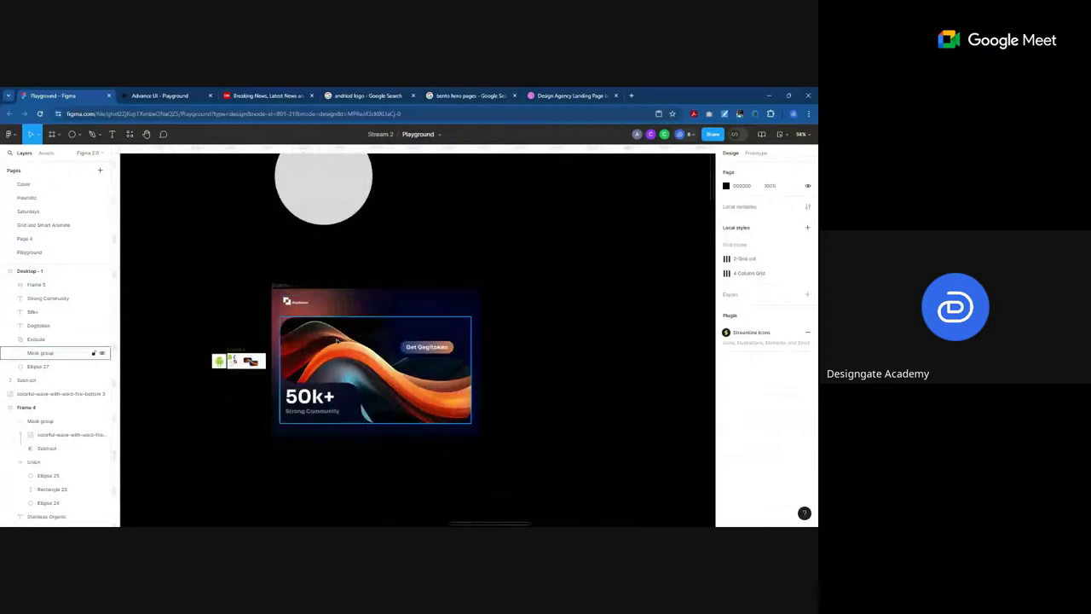
scroll(409, 369, "up", 3)
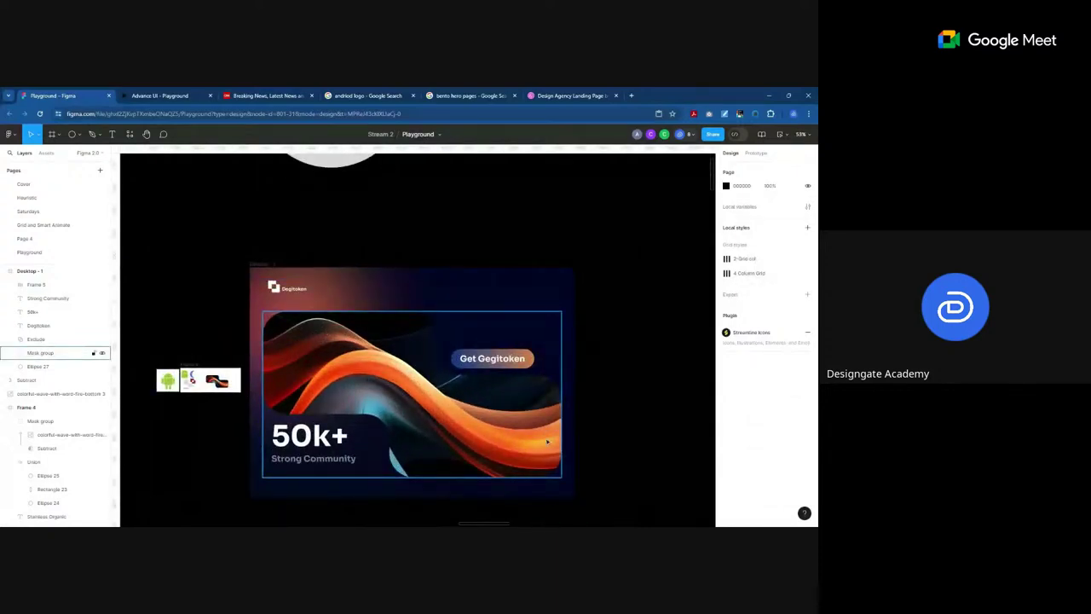
scroll(482, 343, "up", 3)
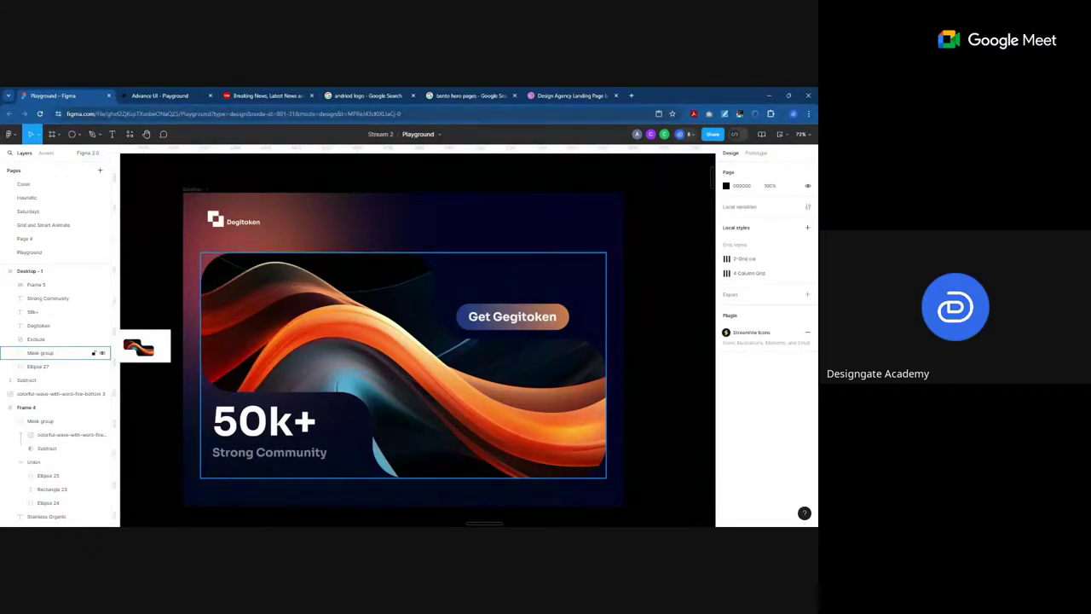
scroll(354, 458, "down", 5)
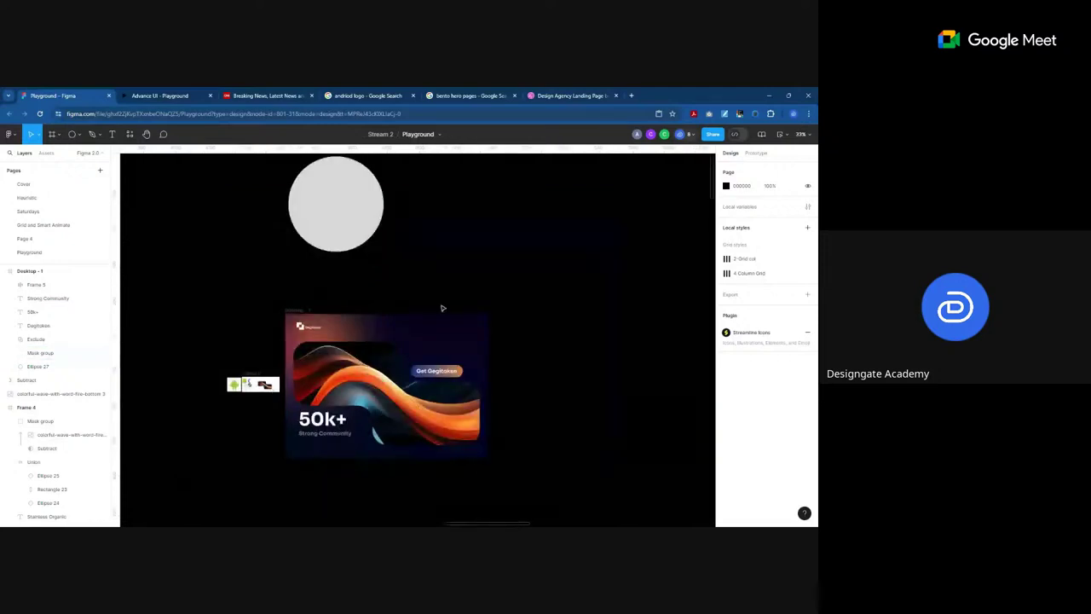
scroll(446, 435, "up", 2)
left_click(328, 350)
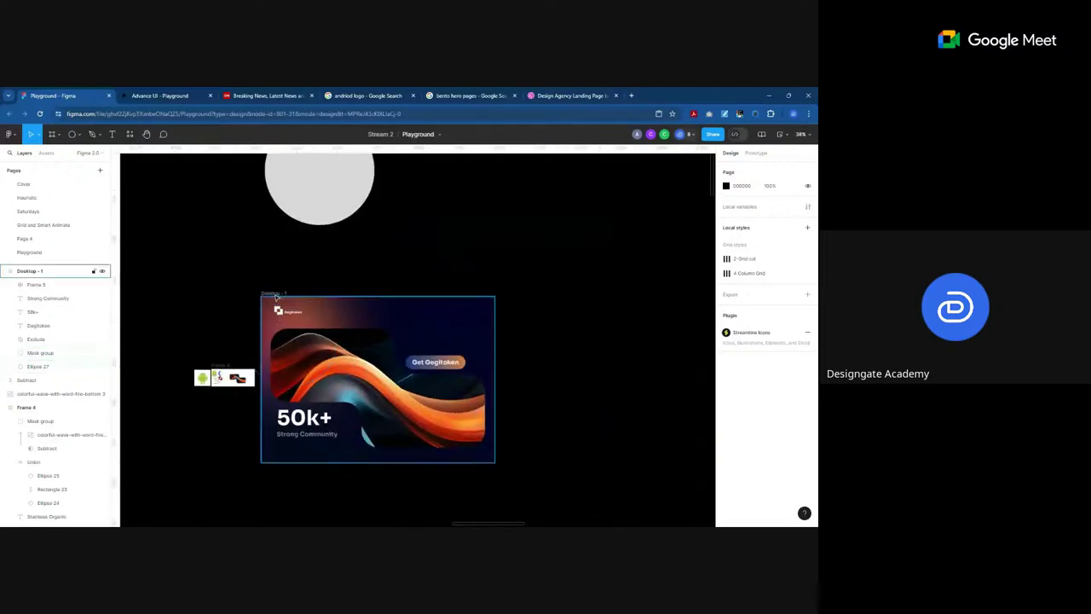
scroll(388, 432, "up", 2)
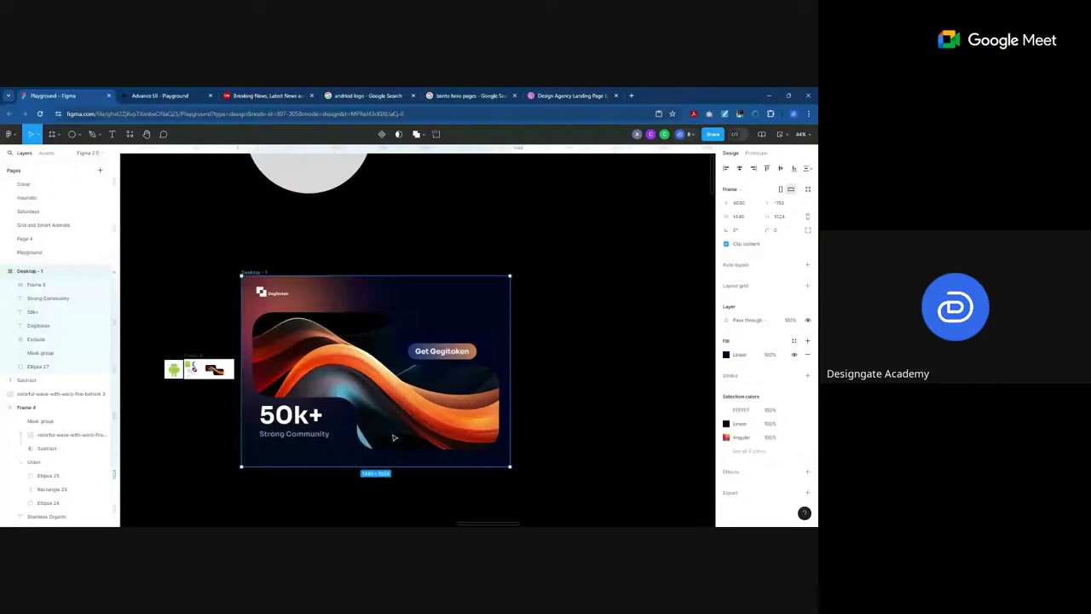
scroll(393, 438, "up", 3)
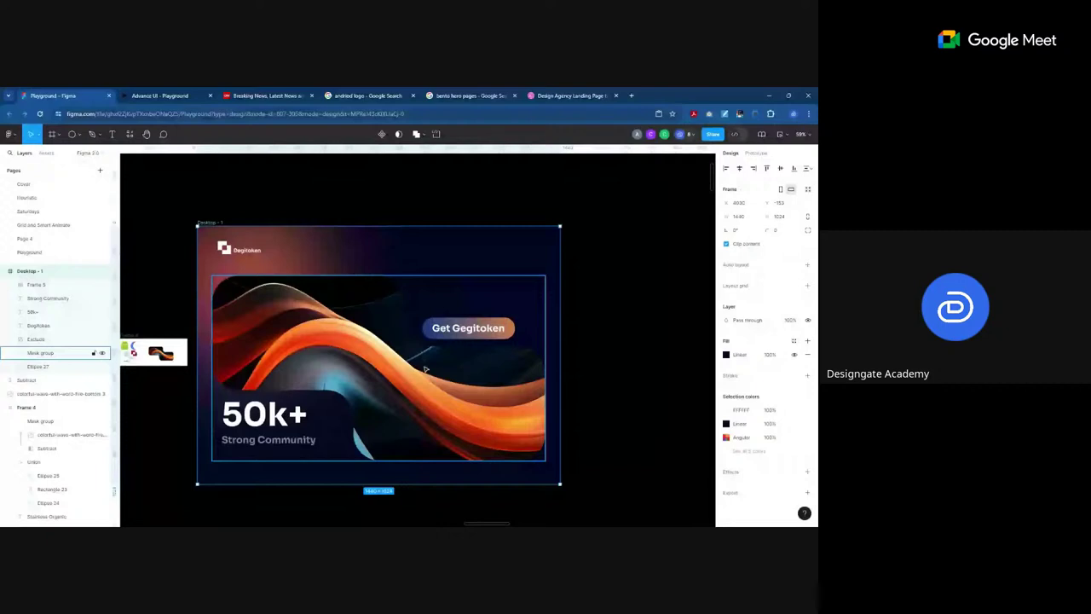
left_click(676, 398)
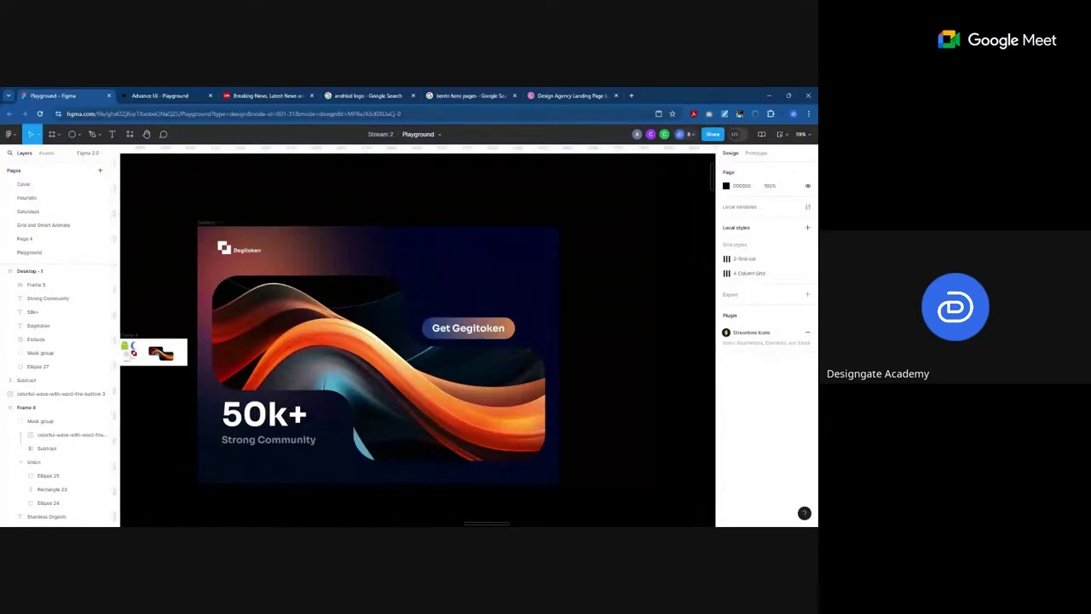
Step: Switch the Strong Community caption's font weight from Bold to Medium
left_click(308, 443)
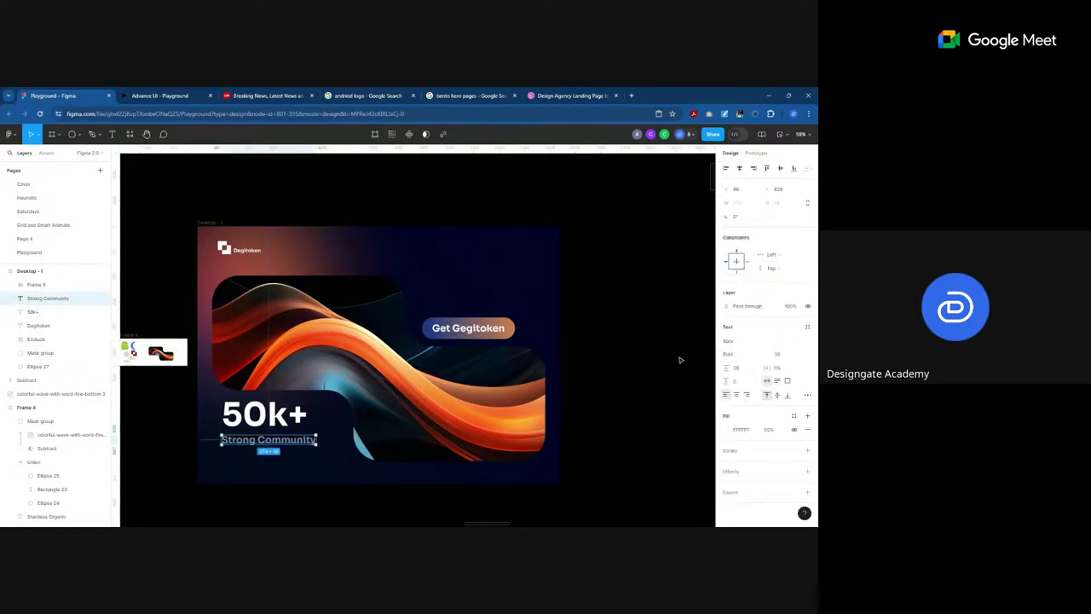
left_click(734, 352)
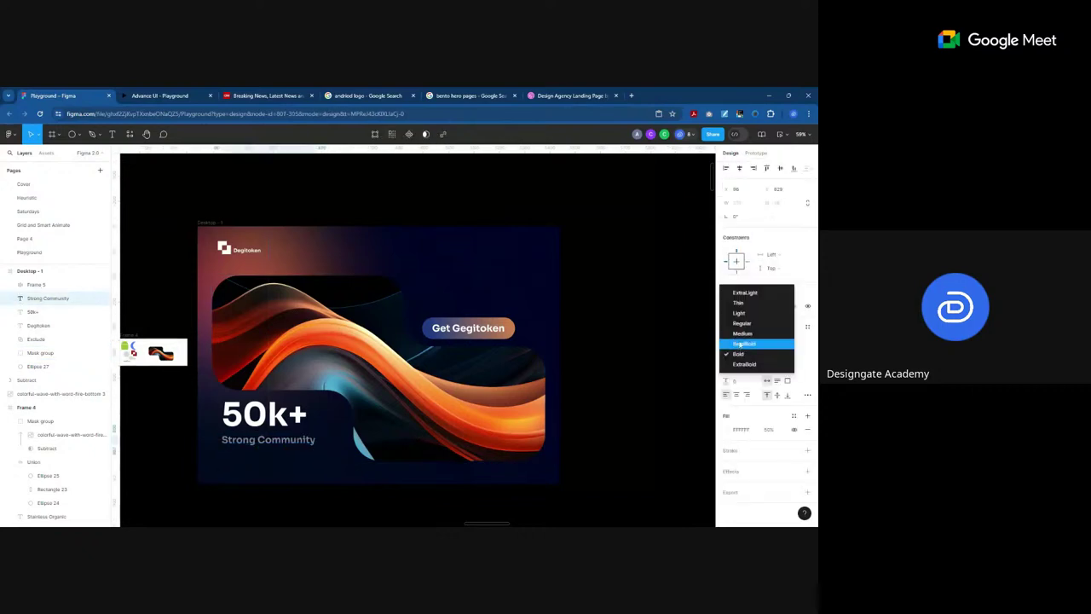
left_click(740, 337)
left_click(603, 407)
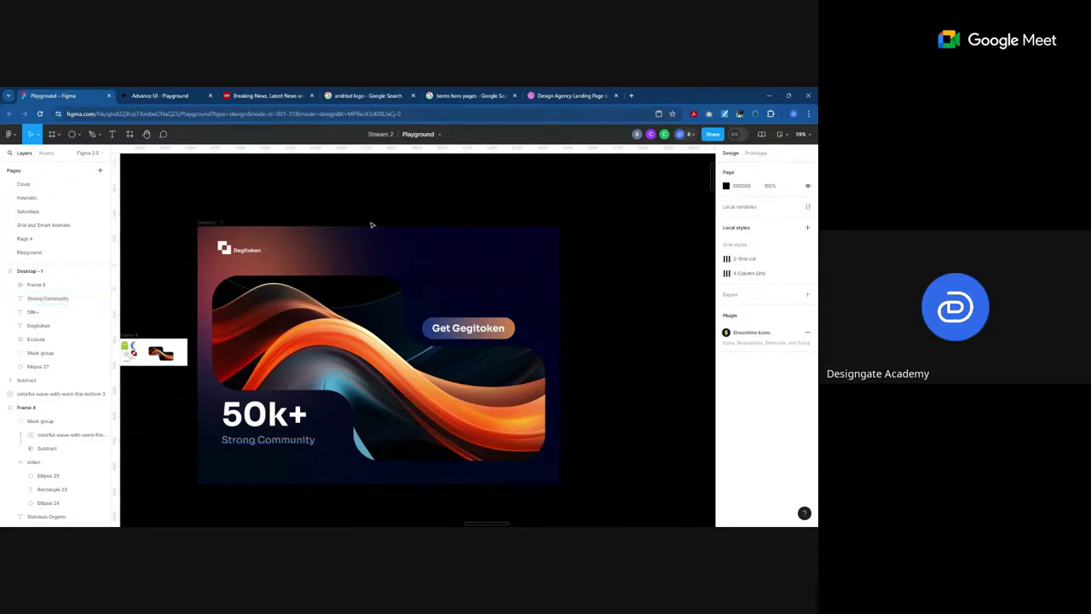
Step: Zoom out and drag the Desktop - 1 frame right to X 6312, Y -134
scroll(344, 334, "down", 5)
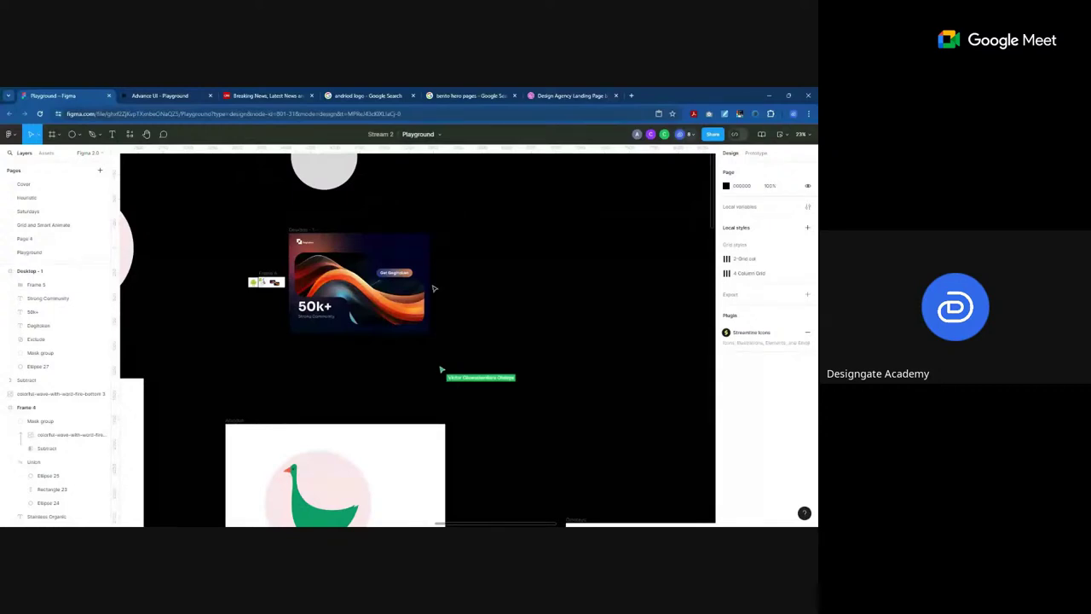
left_click(318, 248)
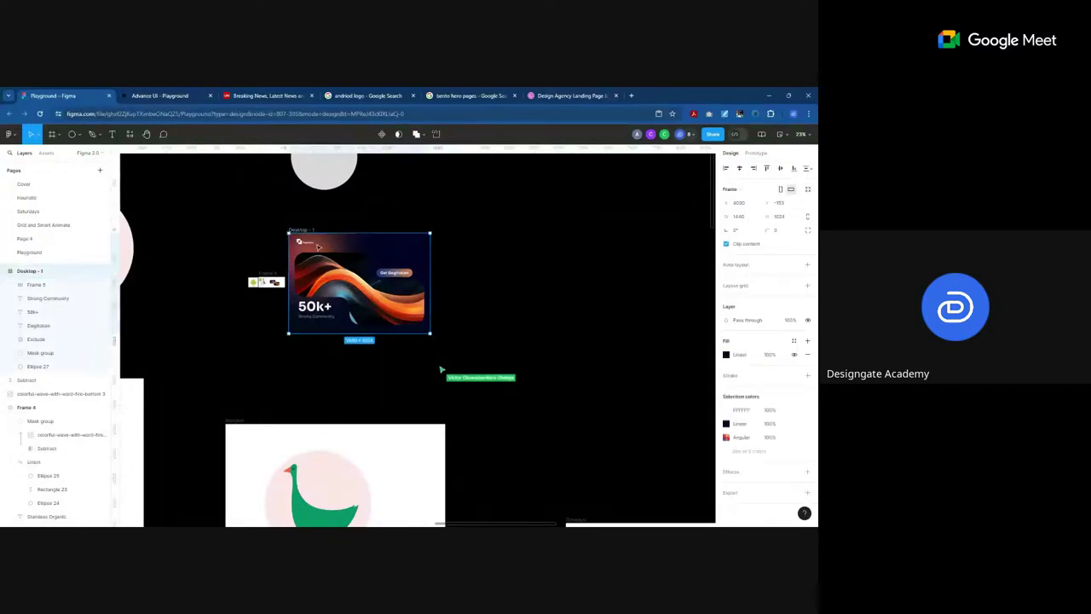
left_click(537, 319)
scroll(538, 319, "down", 5)
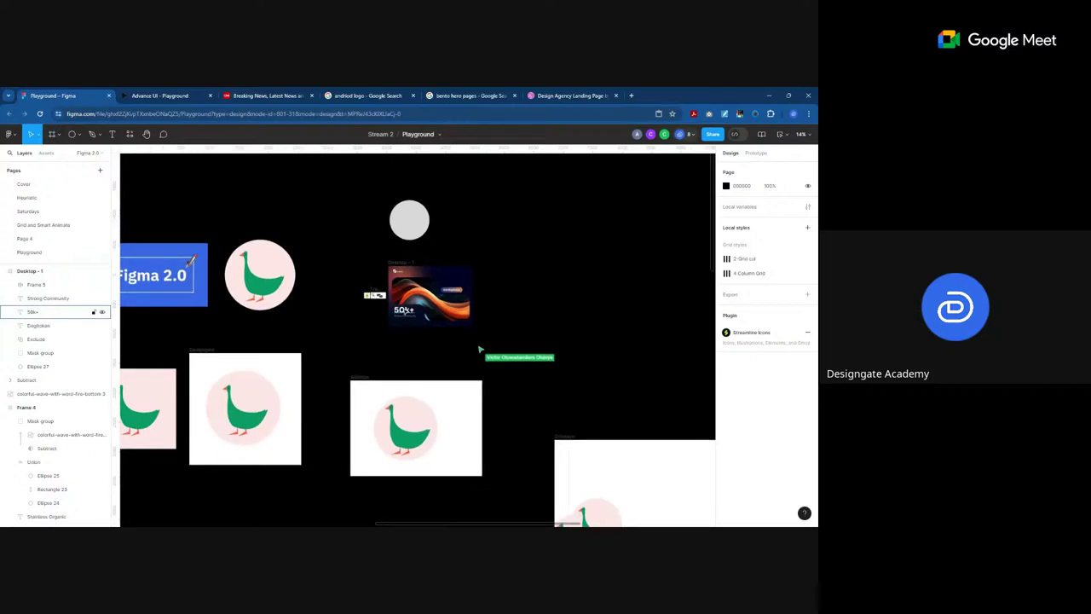
left_click(403, 266)
left_click_drag(403, 265, 537, 268)
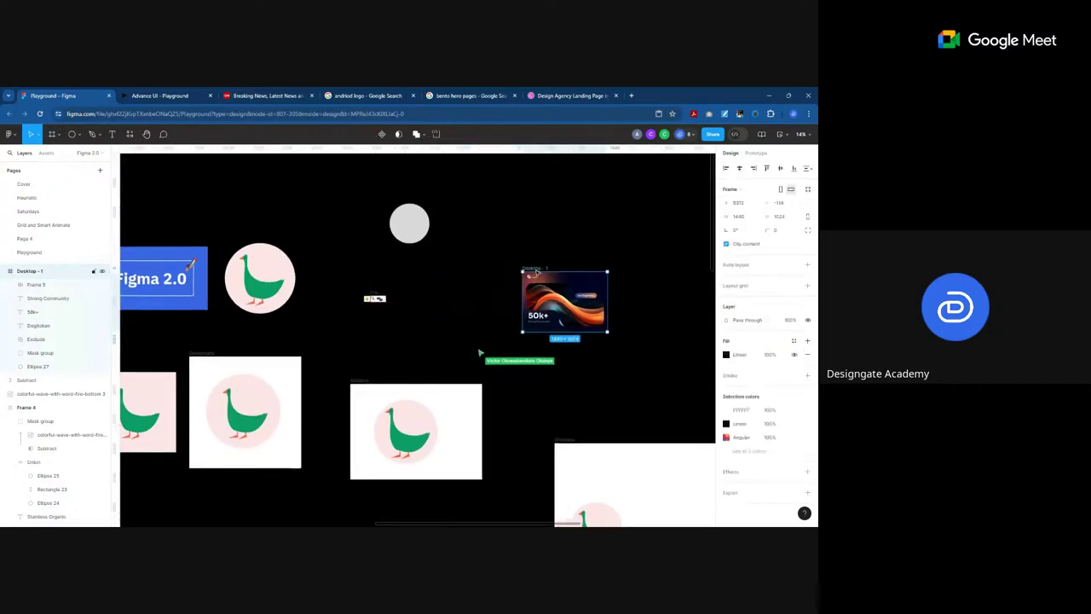
Step: Create a blank 1440×1024 Desktop - 2 frame from the Desktop preset, left of Desktop - 1
left_click(52, 133)
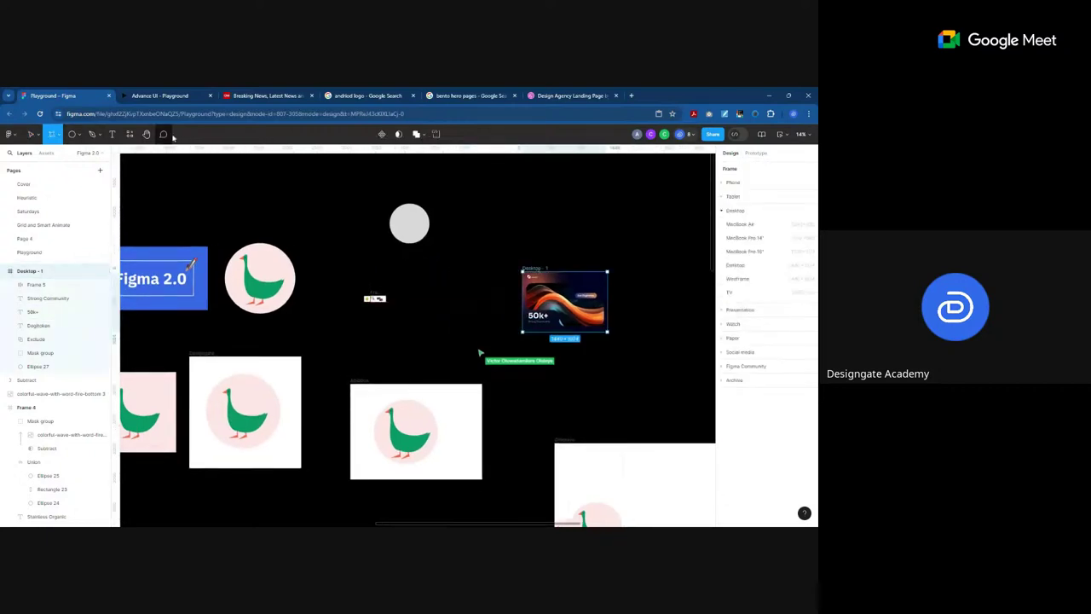
left_click(738, 266)
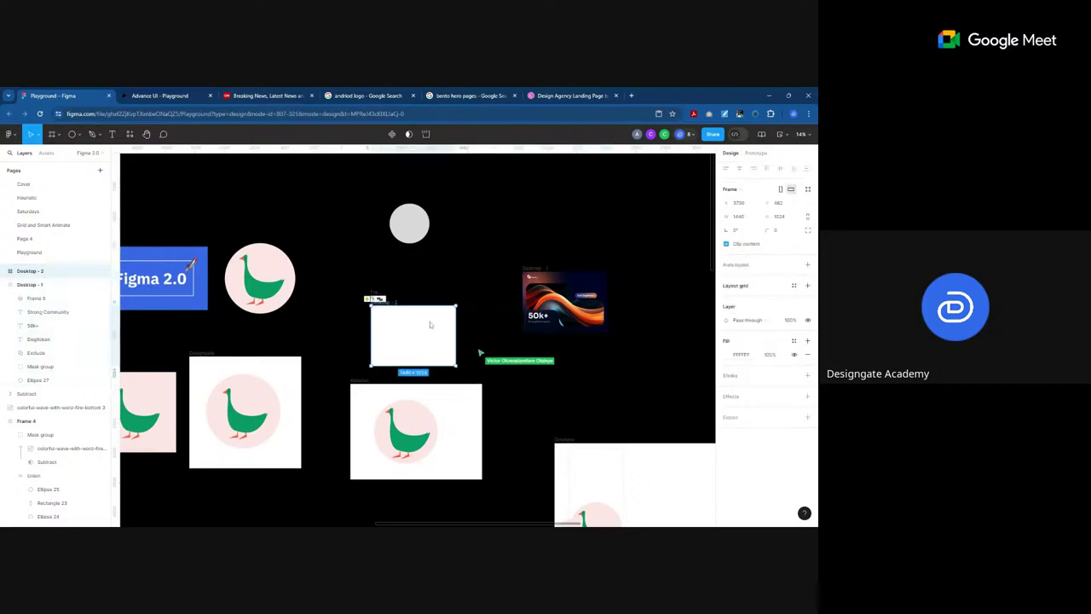
left_click_drag(431, 324, 480, 293)
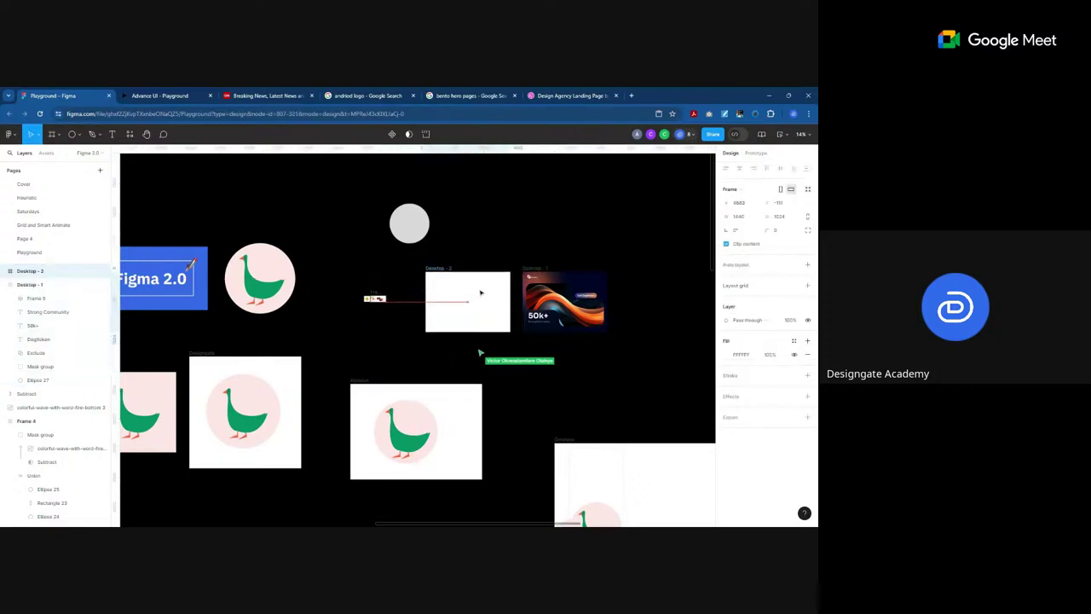
scroll(480, 292, "up", 2)
scroll(472, 321, "down", 2)
scroll(492, 344, "up", 2)
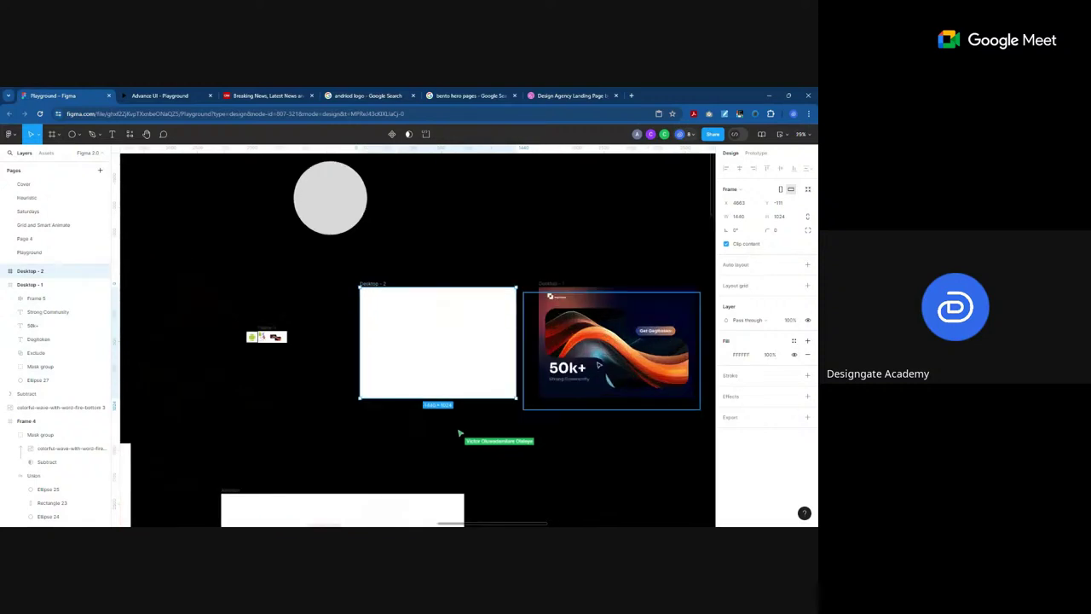
scroll(394, 312, "down", 3)
scroll(512, 350, "up", 2)
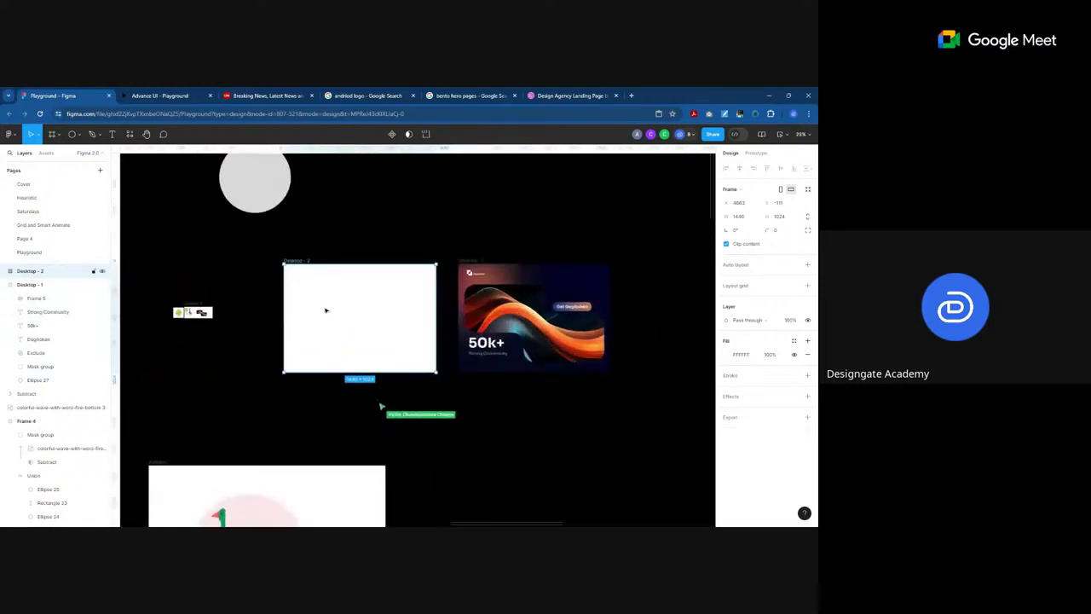
scroll(327, 310, "up", 3)
scroll(363, 300, "down", 3)
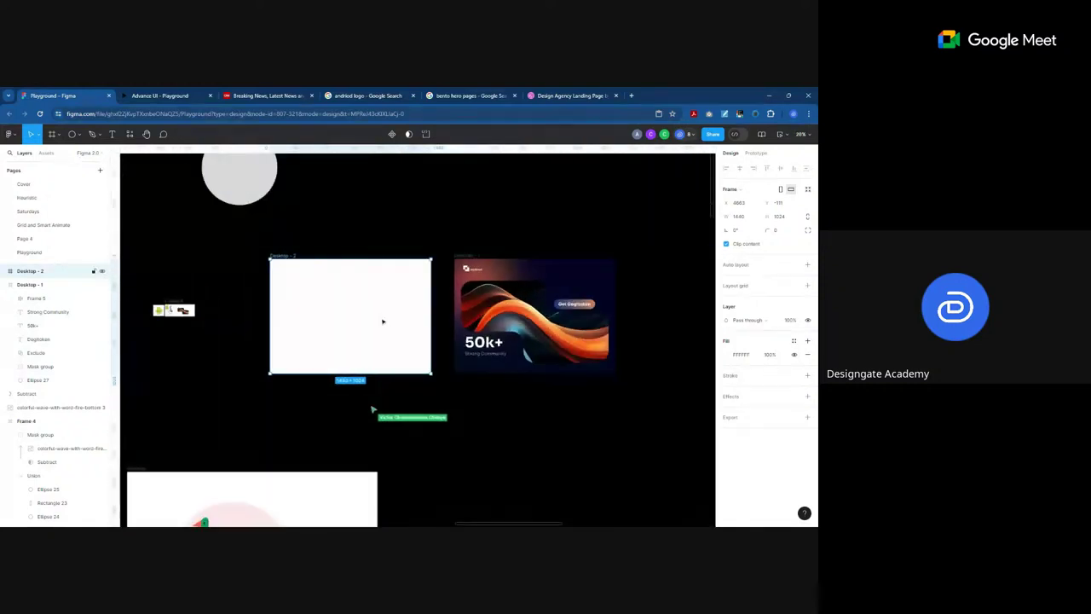
scroll(512, 311, "up", 3)
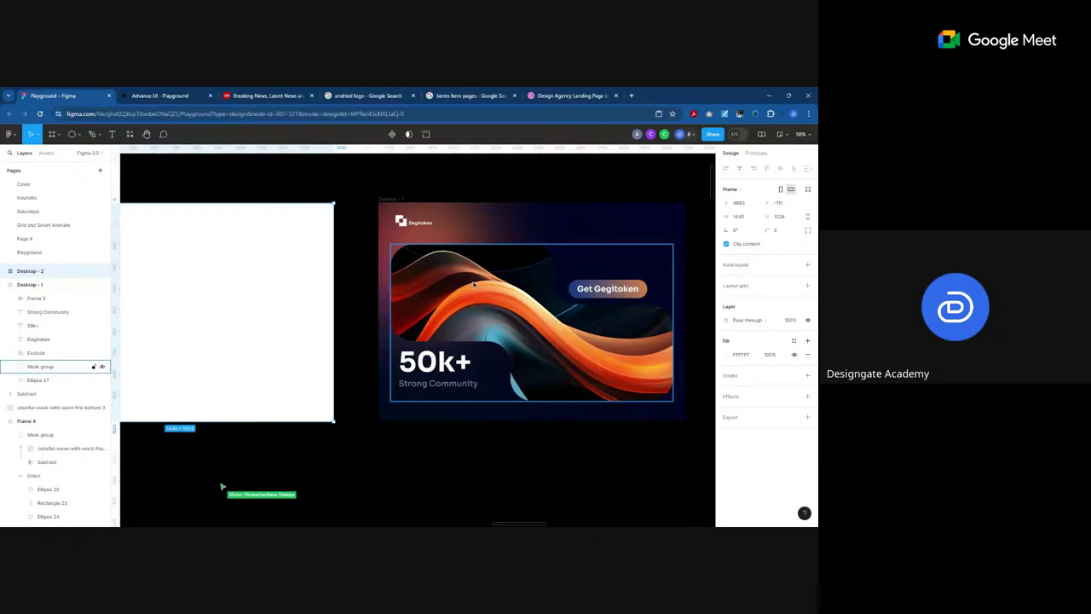
Step: Try Darken, Soft light and Hard light blend modes on Ellipse 27's gradient fill
left_click(467, 223)
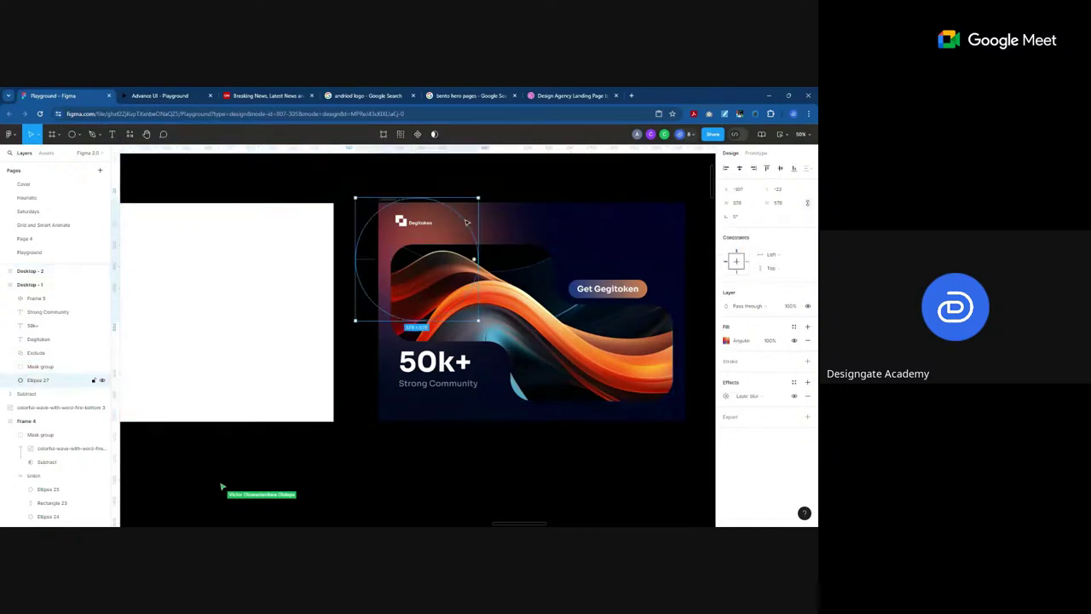
left_click(751, 343)
left_click(709, 253)
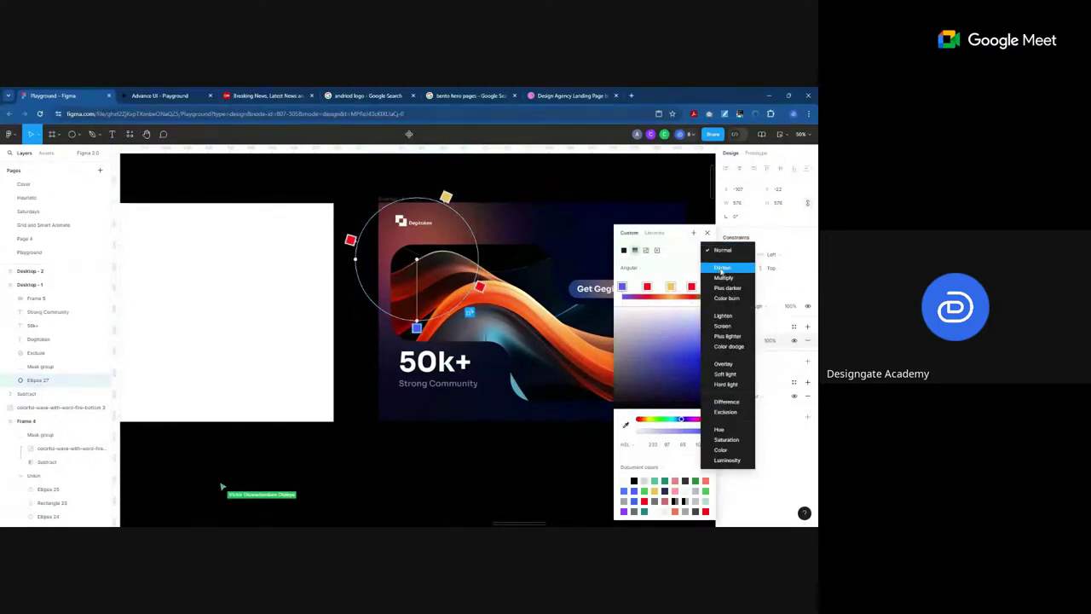
left_click(721, 268)
left_click(709, 252)
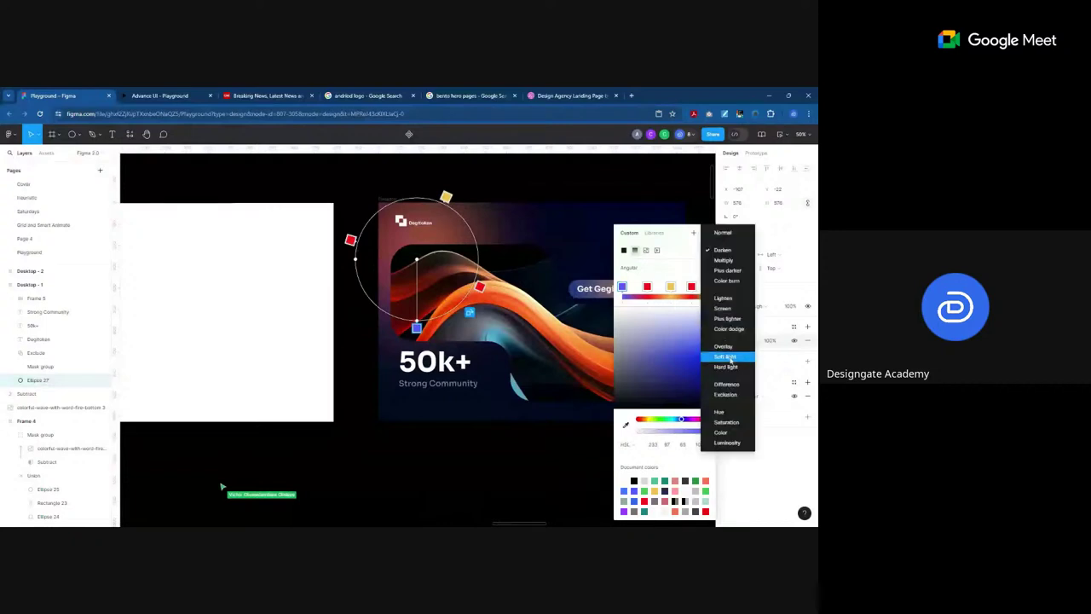
left_click(730, 356)
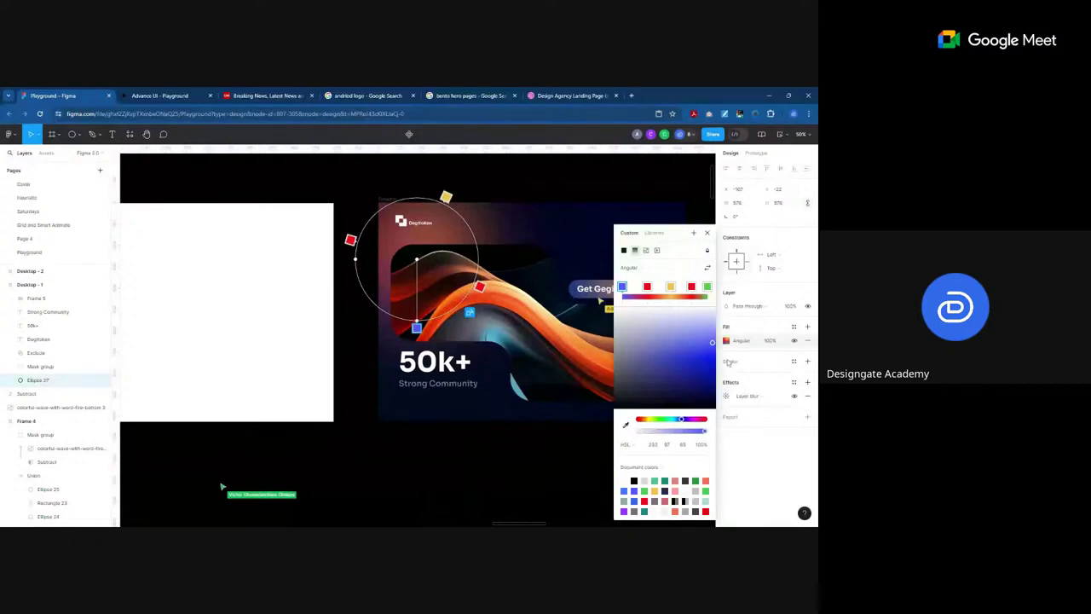
left_click(706, 252)
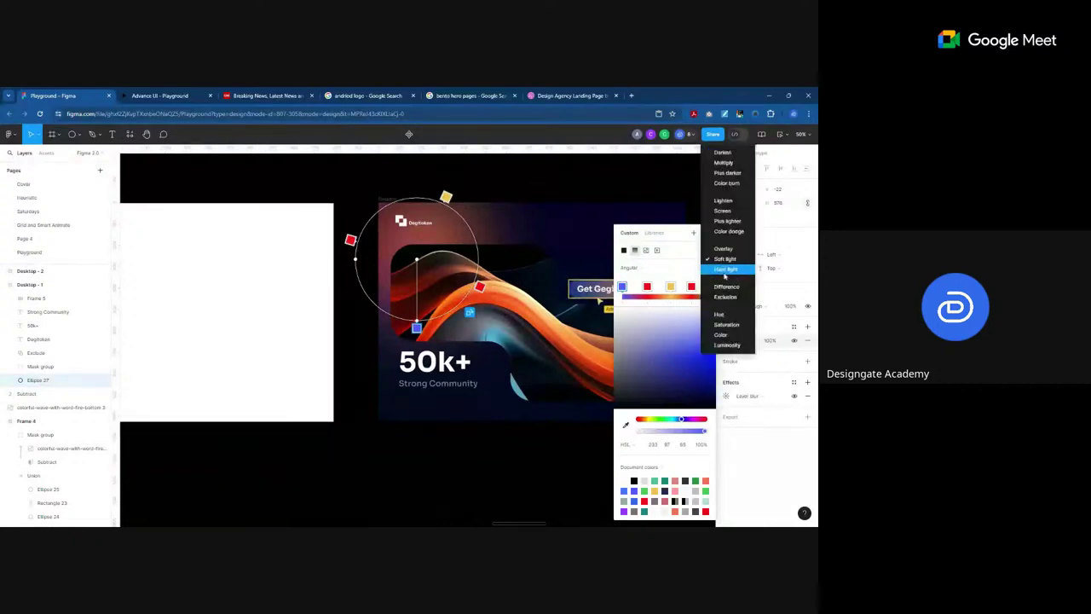
left_click(732, 214)
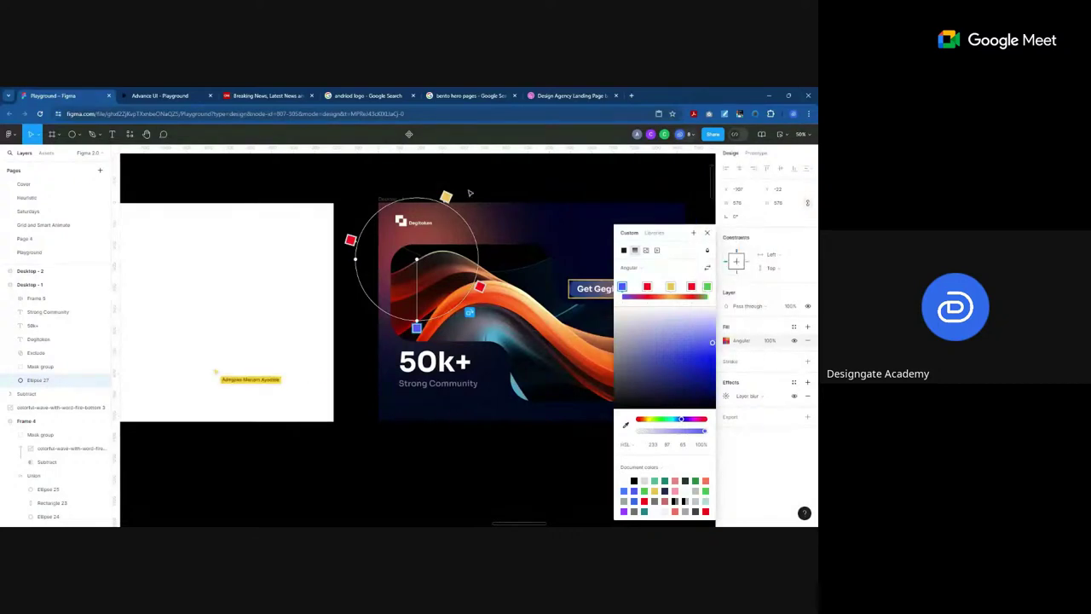
Step: Close the fill colour picker and deselect the glow ellipse
left_click(706, 231)
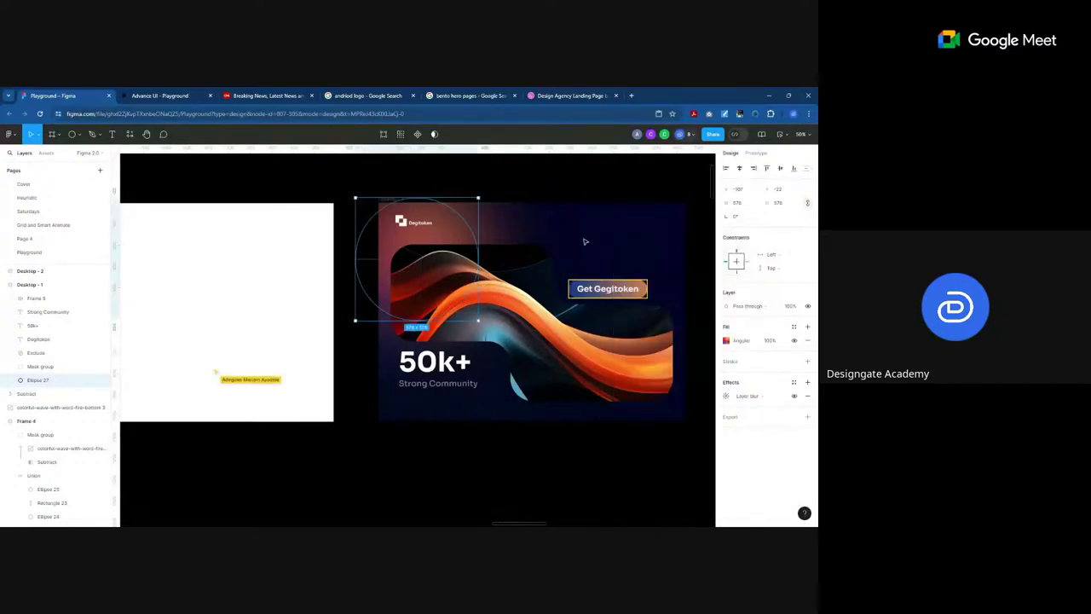
left_click(540, 191)
left_click(73, 135)
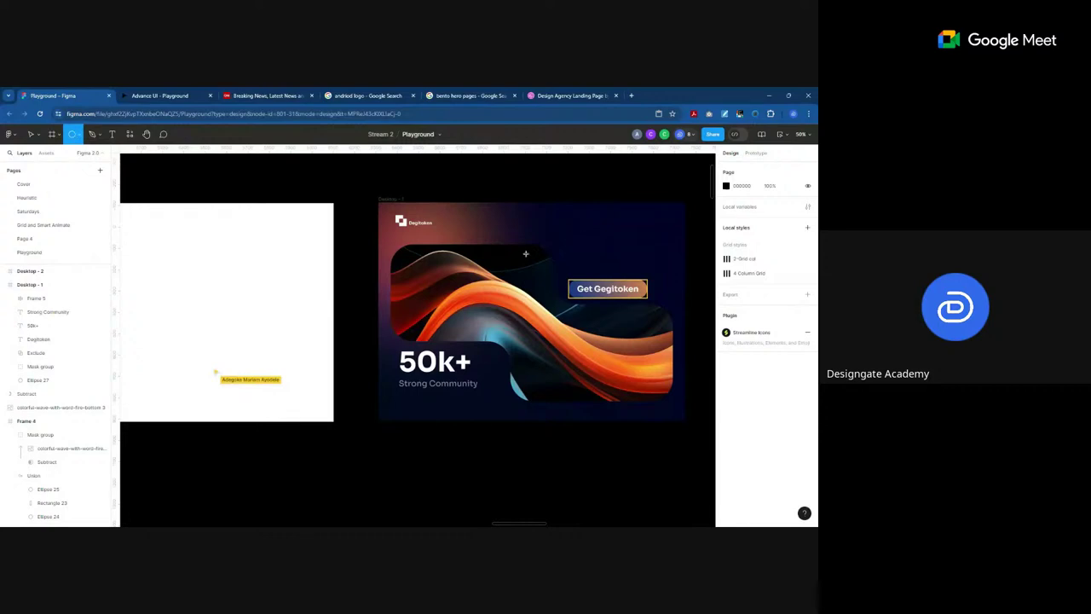
Step: Draw a new circle over the card and give it a green 24693A fill
left_click_drag(585, 225, 462, 353)
left_click_drag(545, 268, 554, 261)
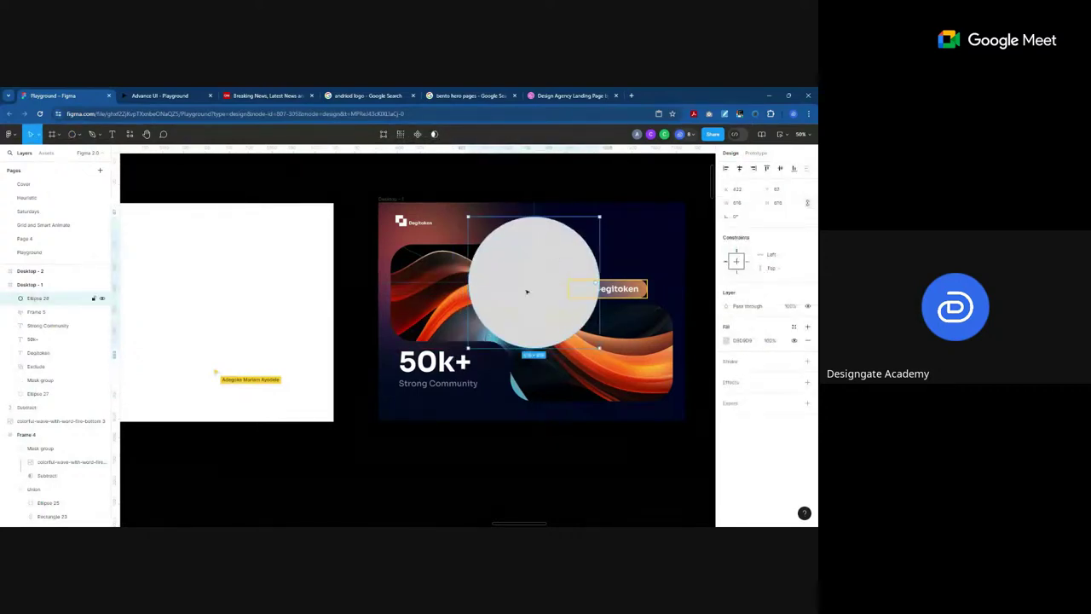
left_click(726, 340)
left_click(705, 491)
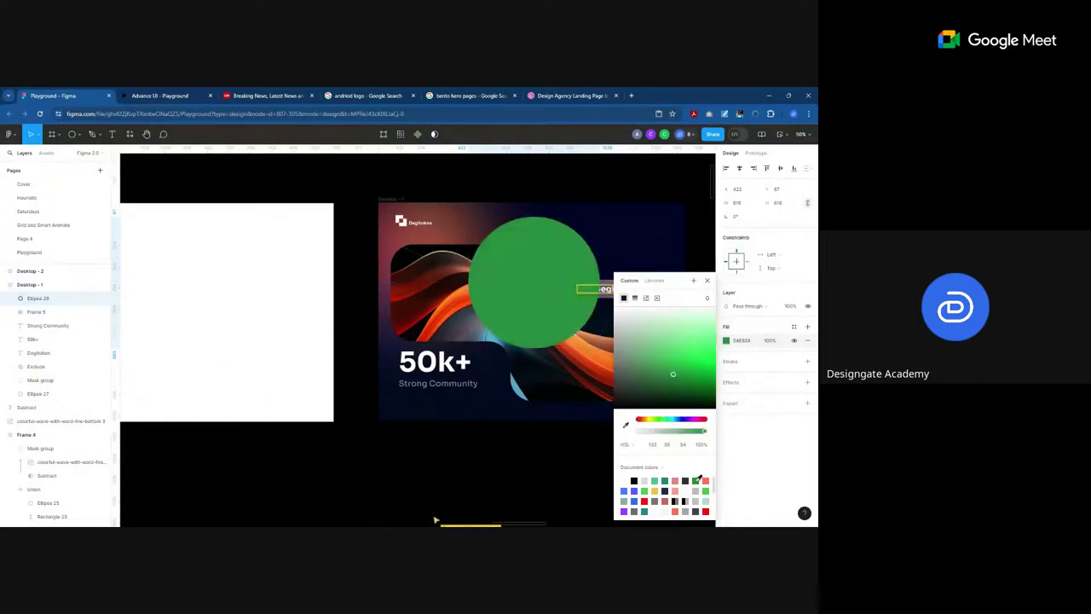
Step: Set the green fill's blend mode to Color and move the circle to the card's lower right
left_click(706, 300)
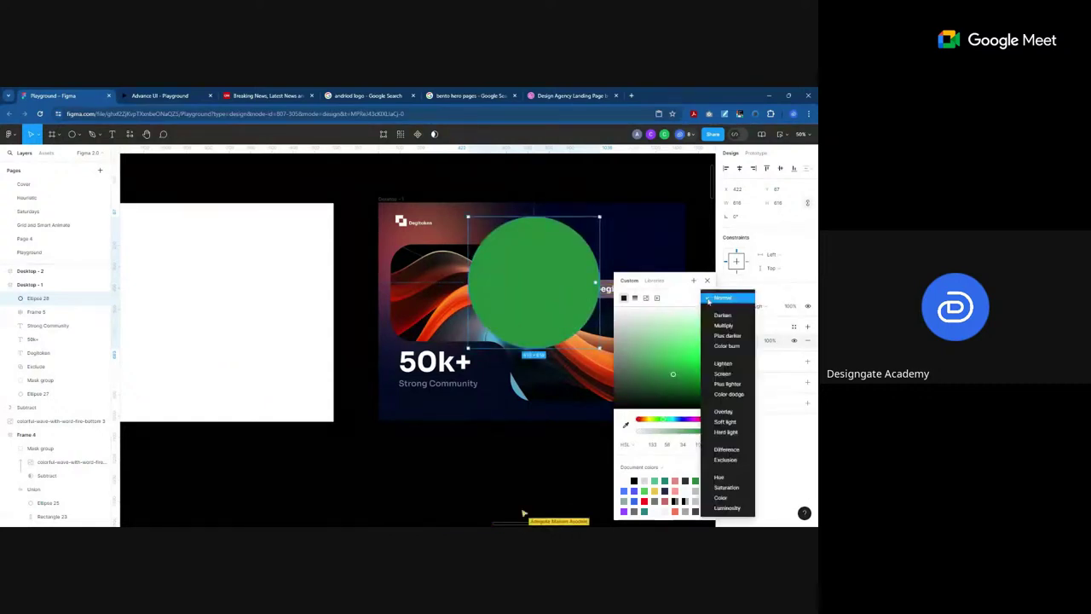
left_click(718, 316)
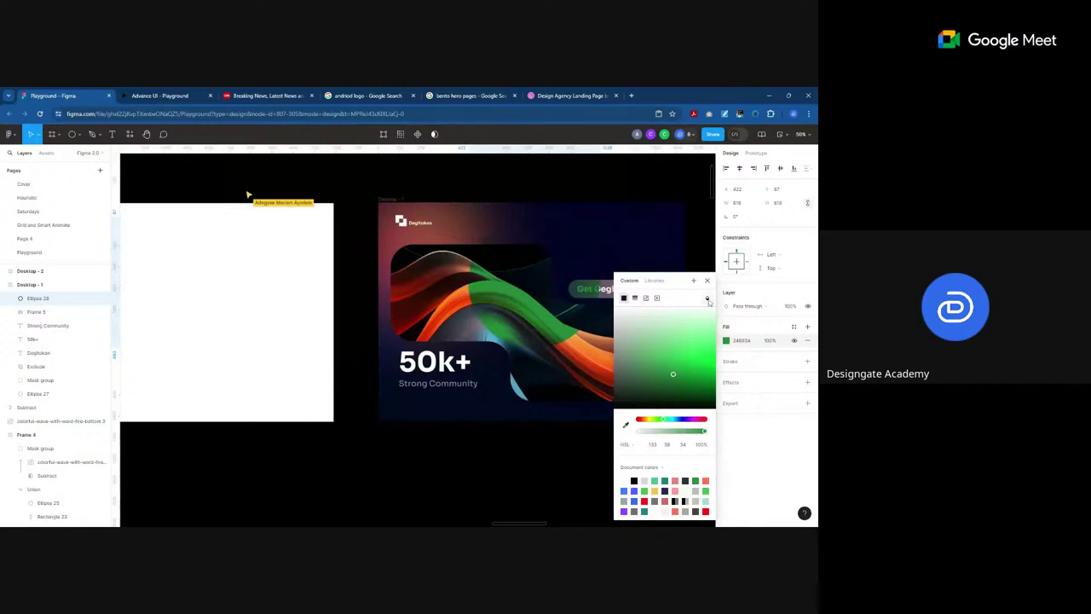
left_click(710, 302)
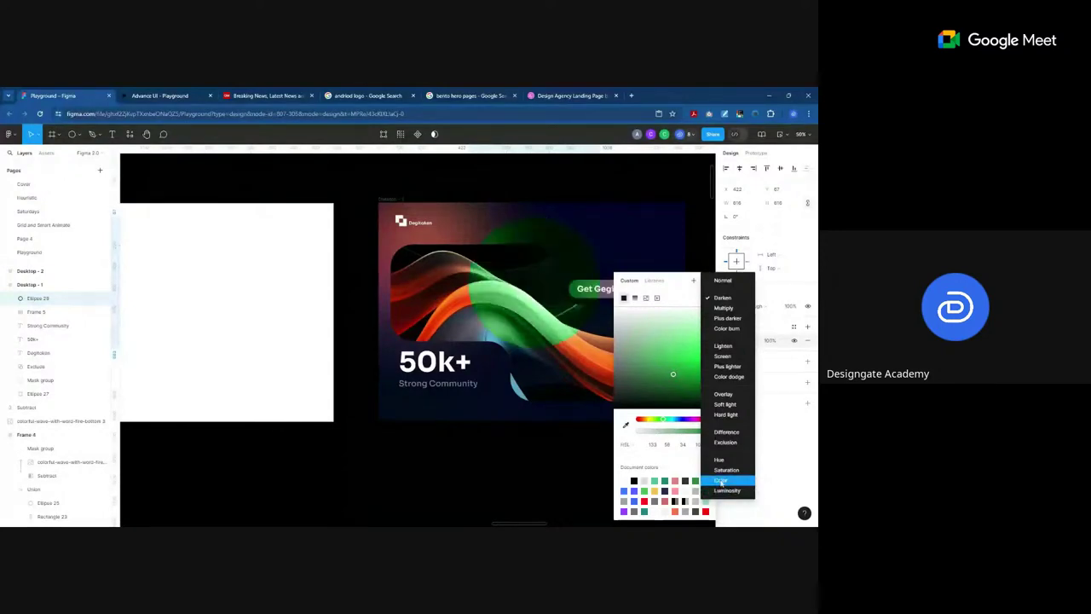
left_click(721, 482)
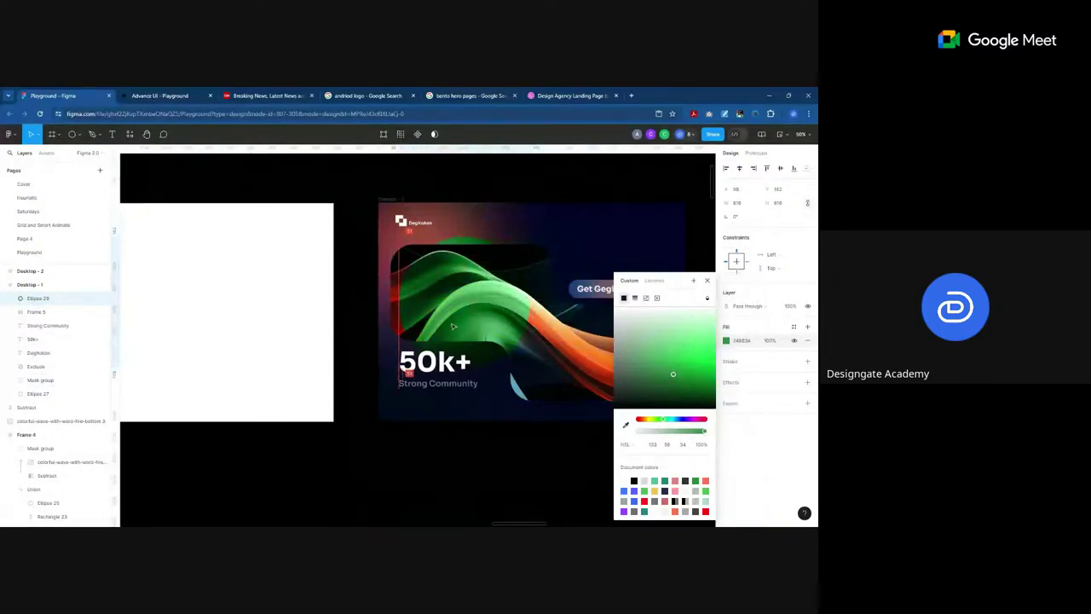
left_click(706, 280)
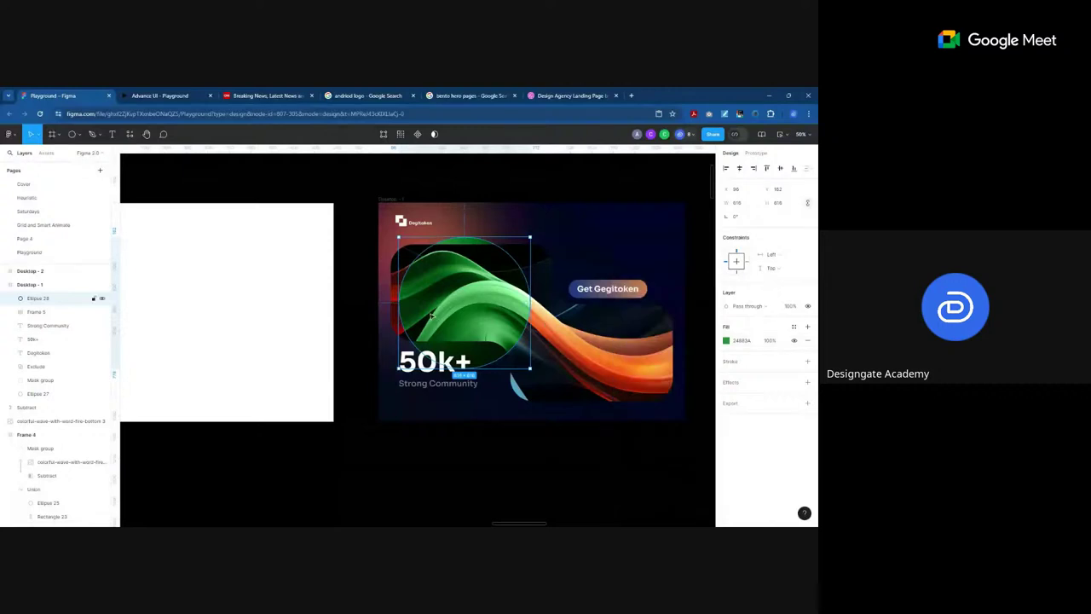
left_click_drag(521, 358, 494, 360)
Step: Bring the 50k+ and Strong Community text layers to the front, above the green glow
left_click(380, 457)
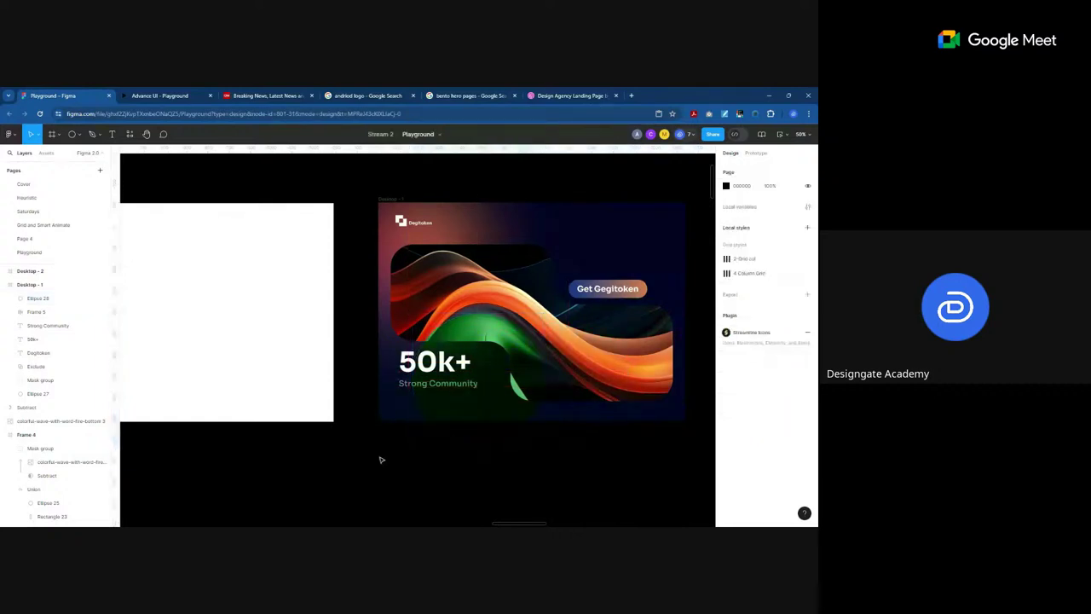
left_click(405, 383)
left_click(407, 367, "shift")
right_click(407, 368)
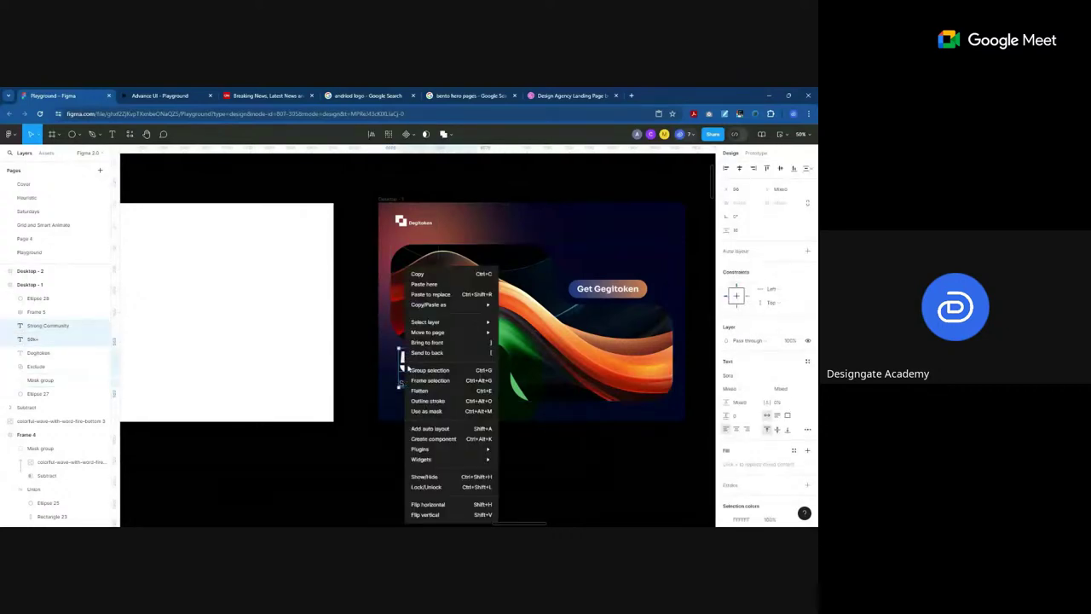
mouse_move(422, 324)
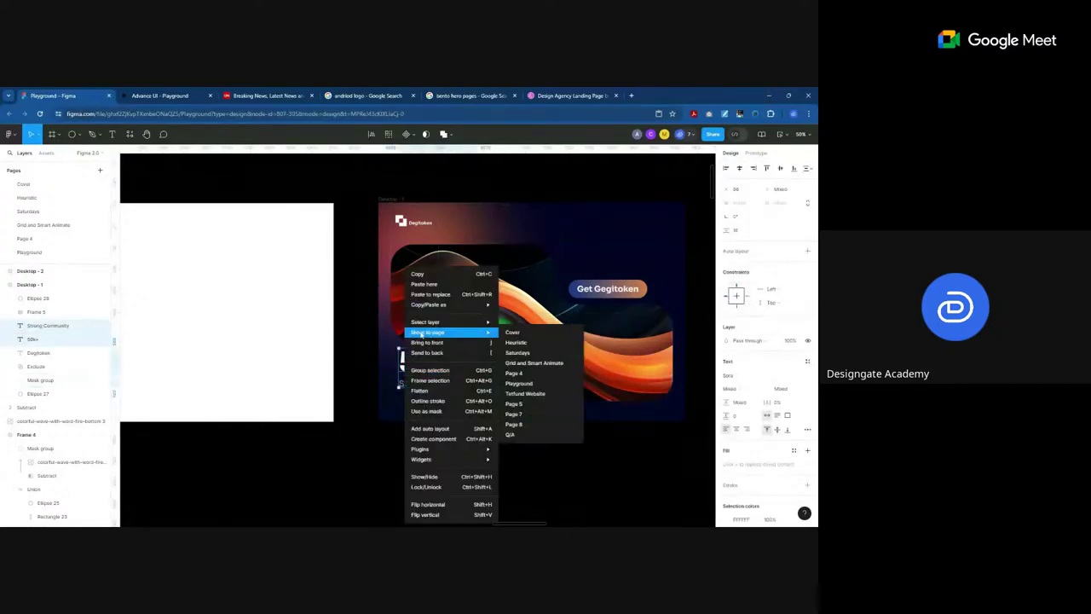
left_click(423, 342)
left_click(420, 450)
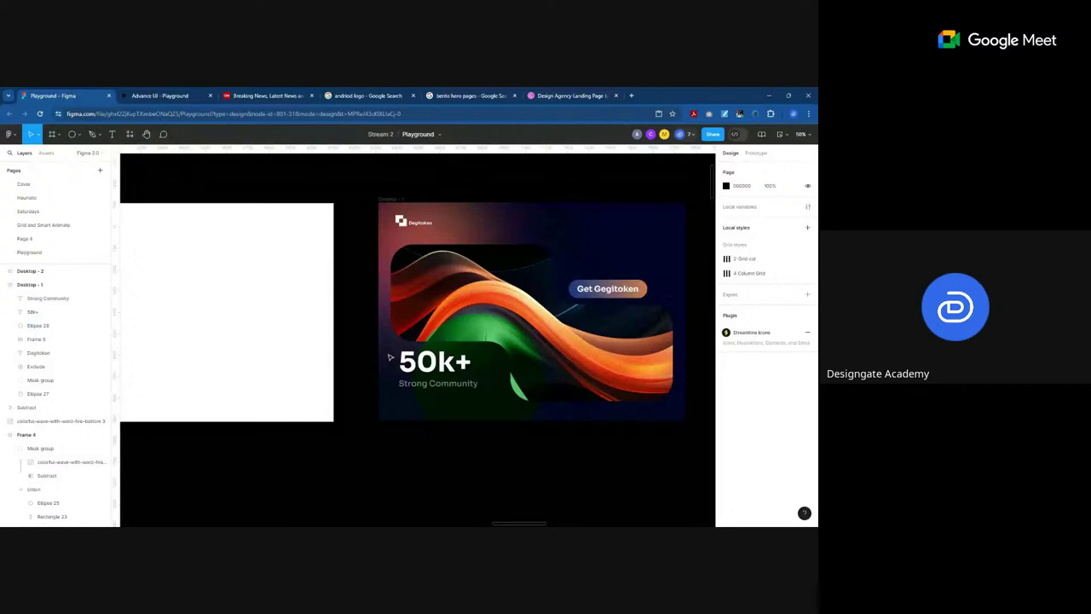
scroll(409, 251, "up", 5)
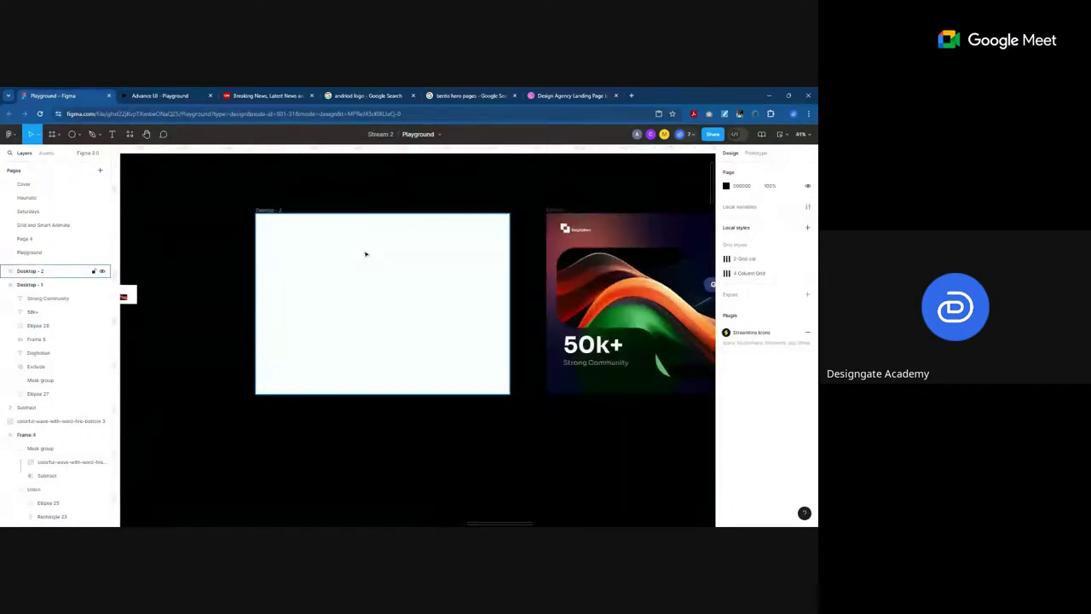
scroll(381, 253, "up", 4)
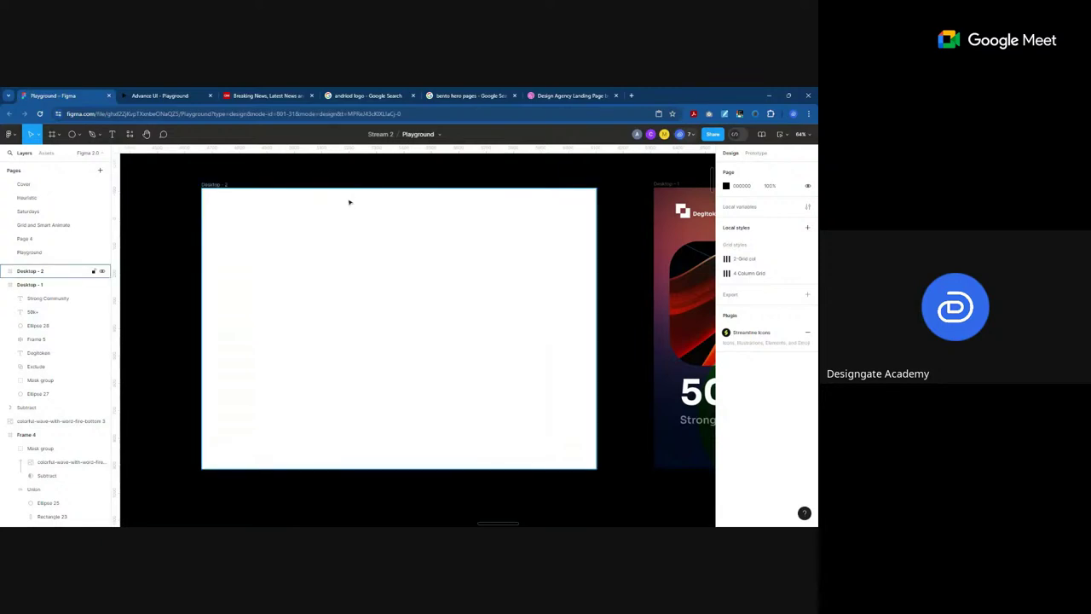
scroll(321, 223, "down", 5)
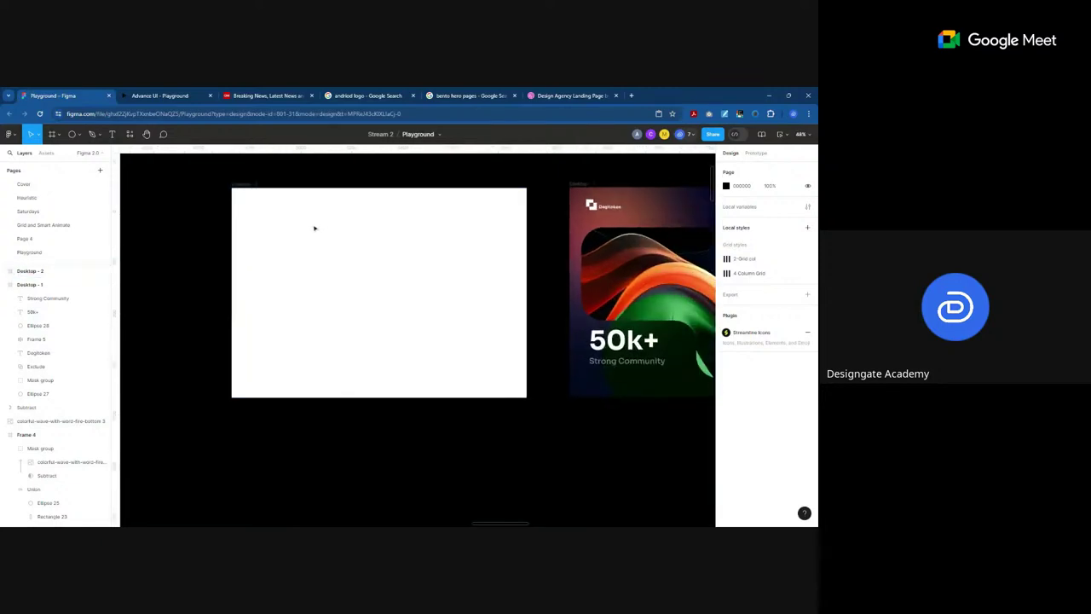
scroll(284, 197, "up", 2)
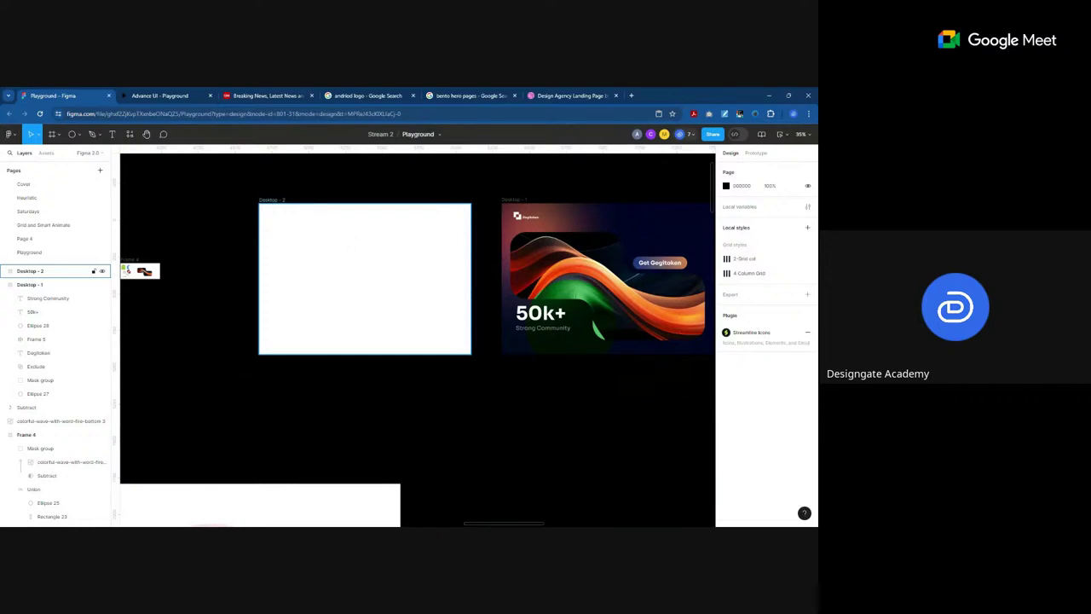
scroll(695, 260, "up", 5)
left_click(669, 258)
scroll(674, 257, "up", 3)
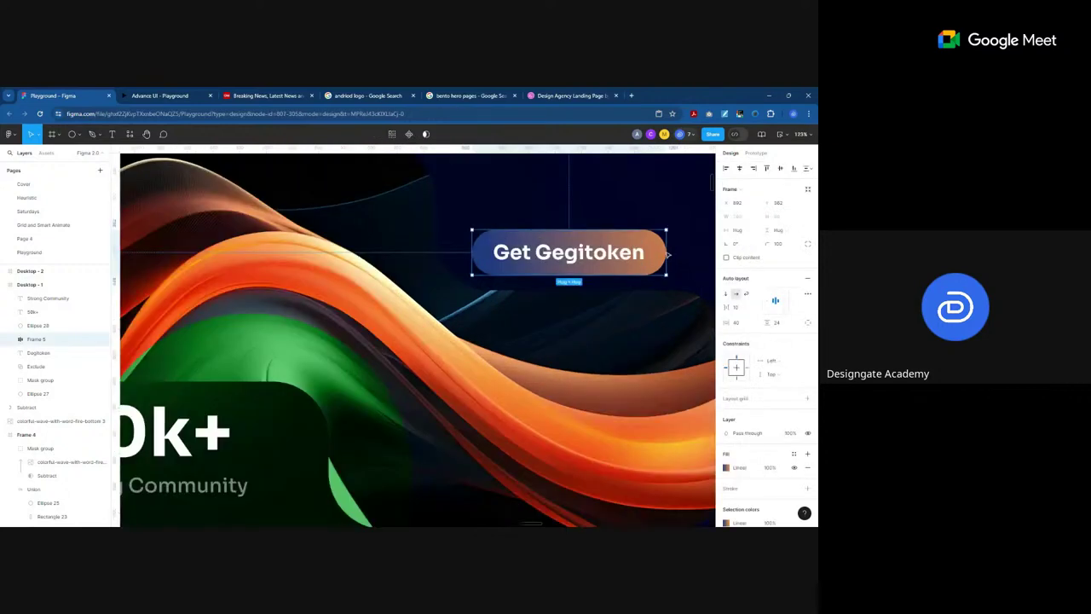
scroll(669, 255, "down", 3)
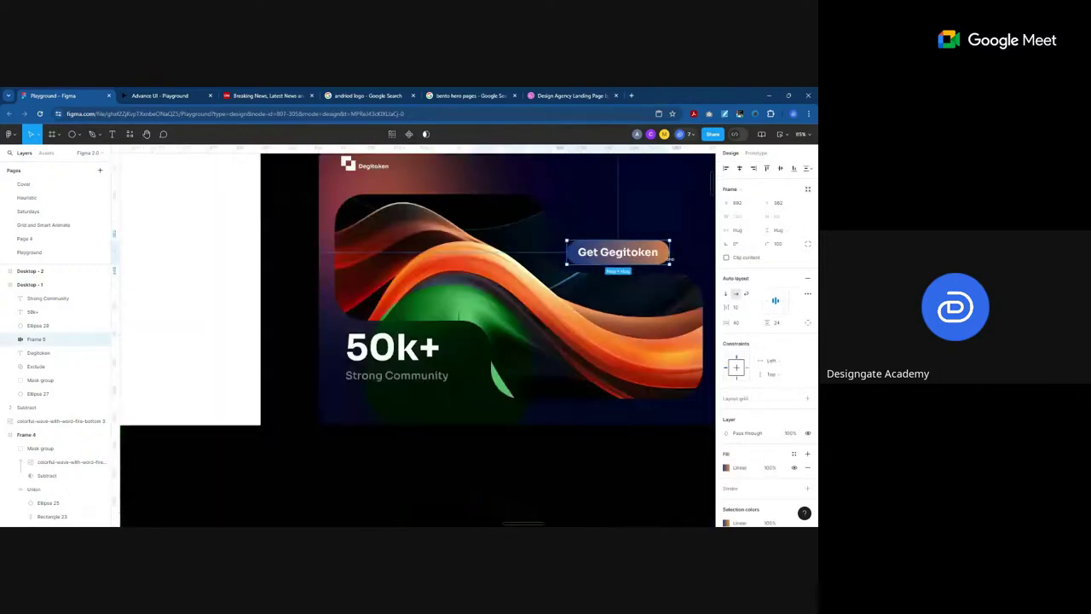
scroll(392, 256, "left", 8)
scroll(379, 247, "up", 3)
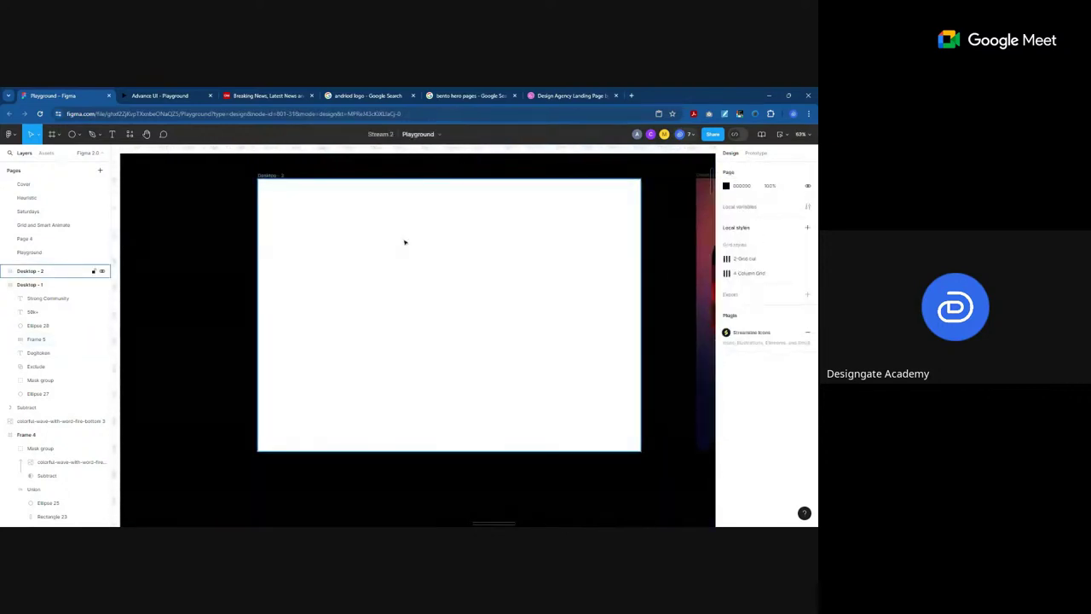
scroll(411, 231, "up", 1)
scroll(589, 250, "up", 1)
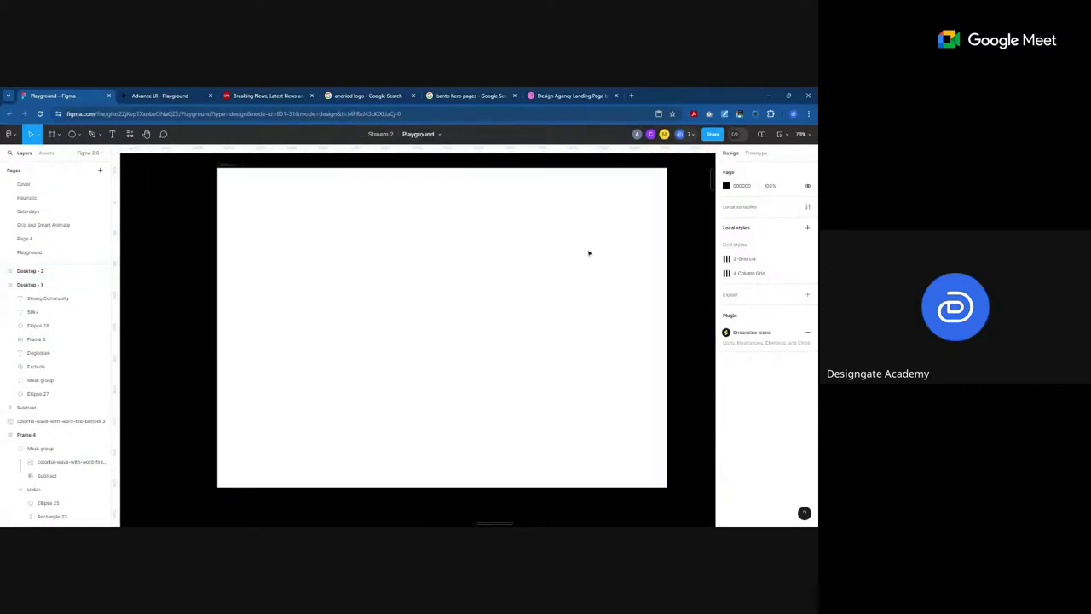
left_click(92, 135)
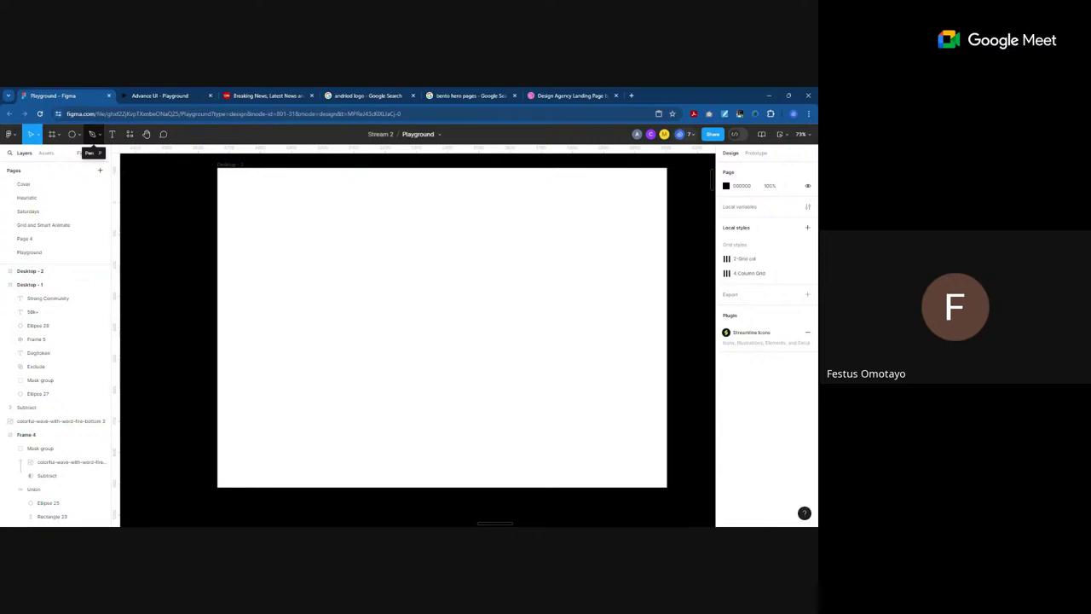
scroll(254, 271, "down", 5)
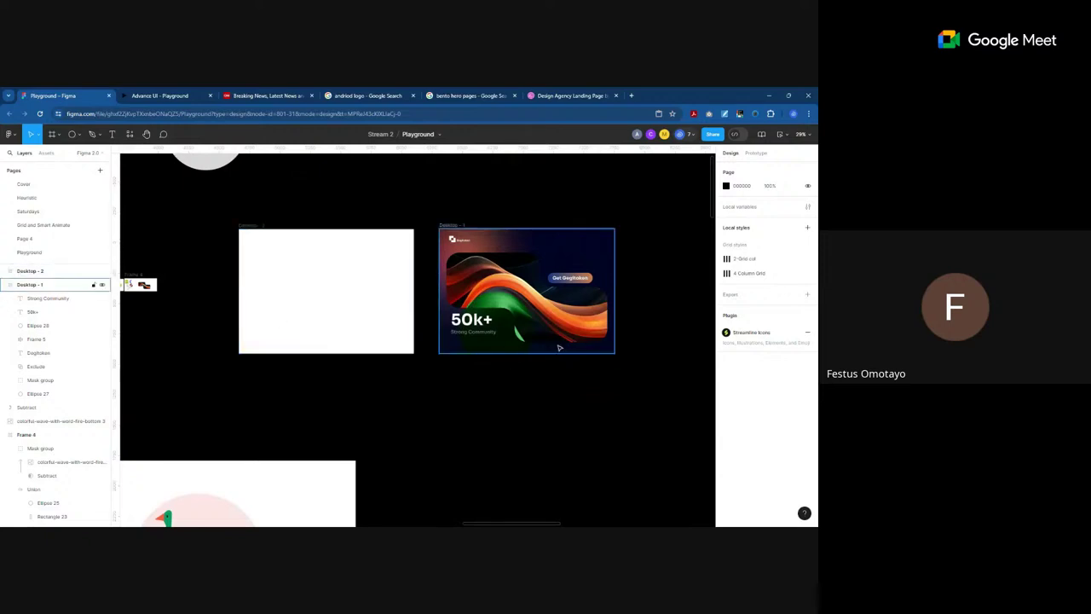
scroll(613, 307, "up", 5)
scroll(530, 297, "up", 5)
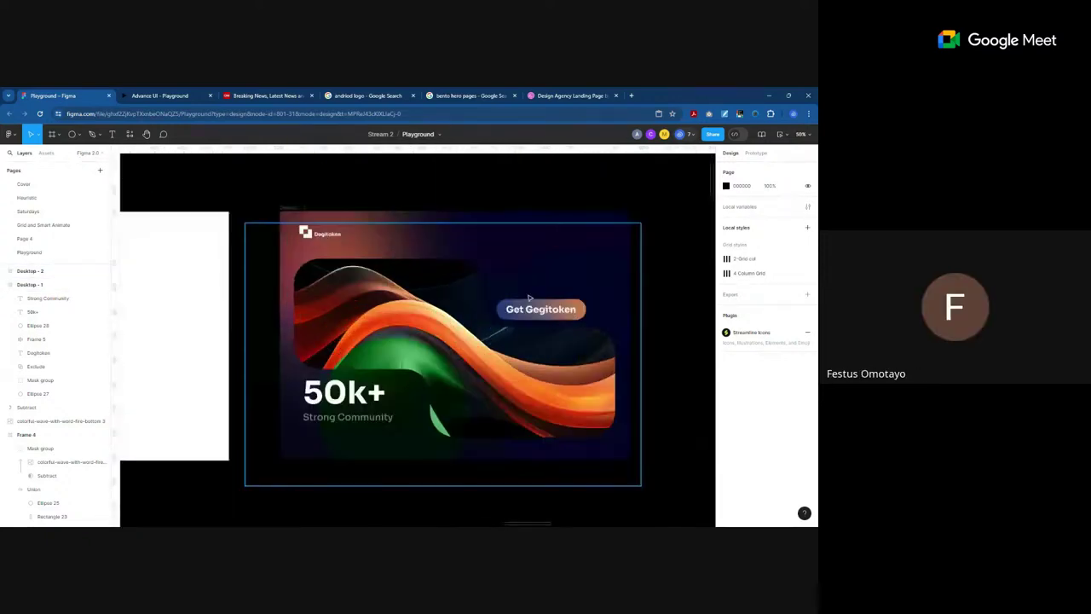
scroll(529, 297, "up", 2)
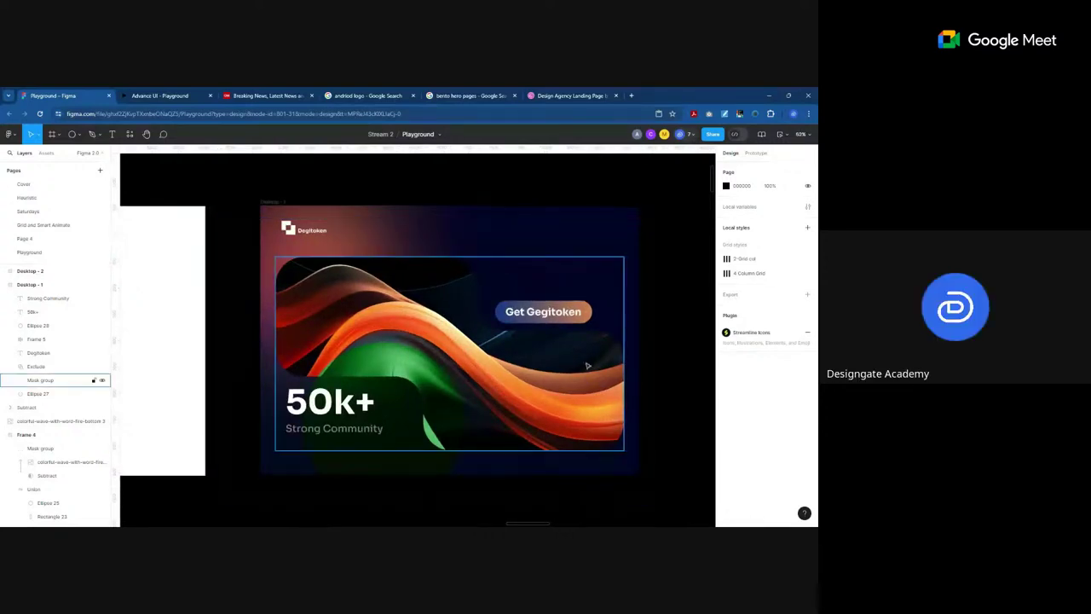
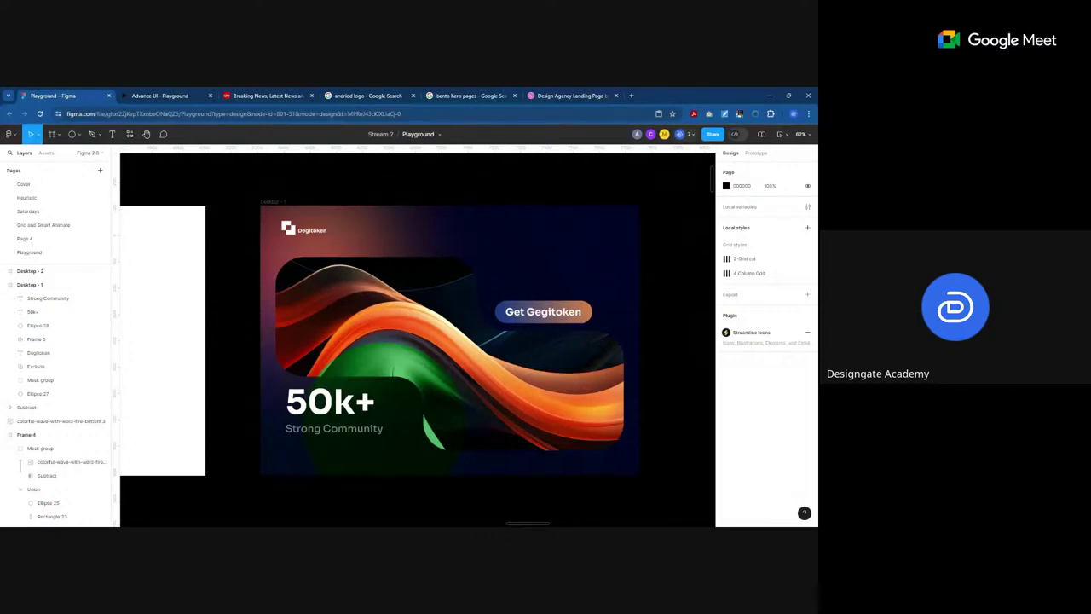
Step: Zoom in on the empty Desktop - 2 frame
scroll(588, 286, "down", 3)
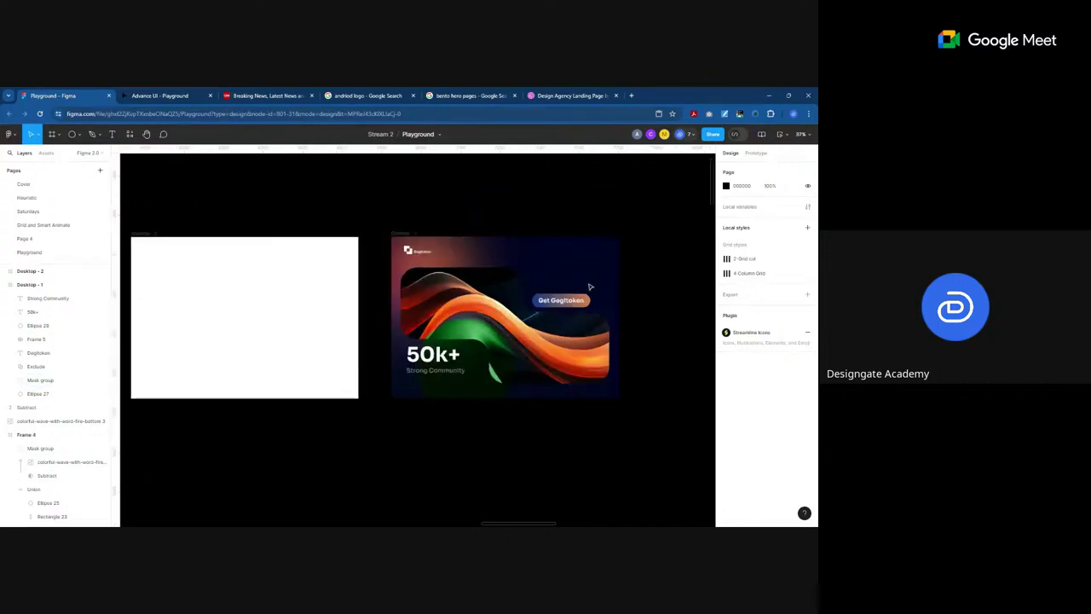
scroll(523, 304, "left", 5)
left_click(523, 304)
scroll(491, 305, "up", 5)
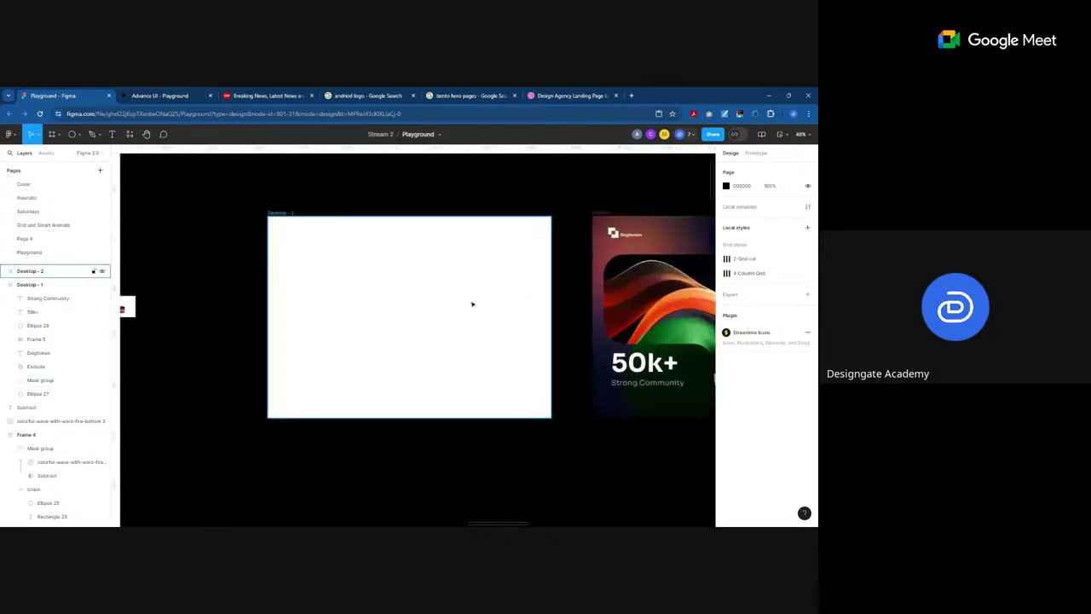
scroll(491, 305, "up", 2)
key("Escape")
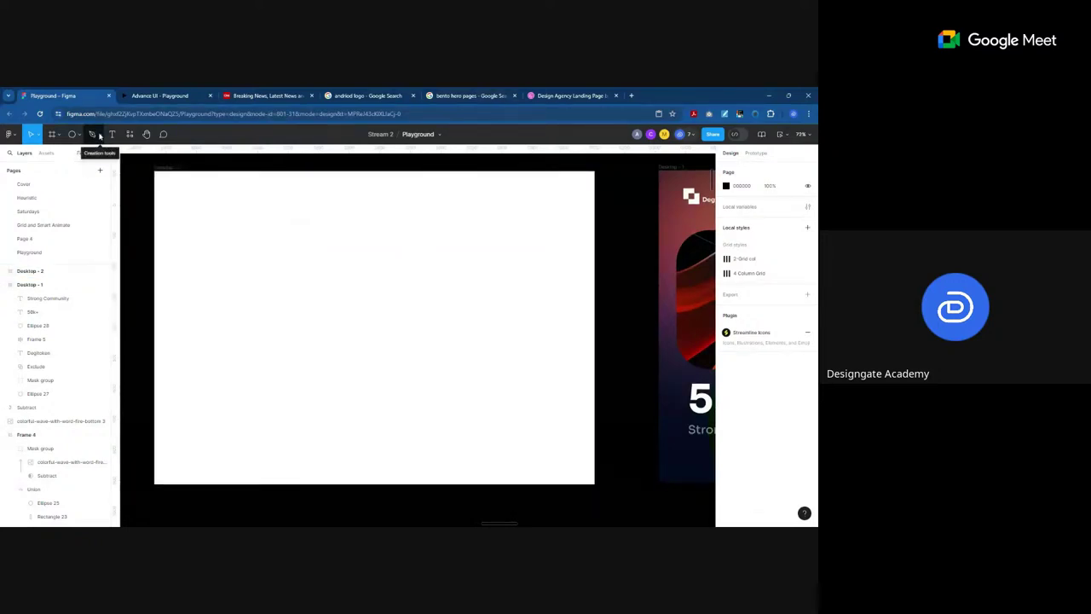
Step: Draw a horizontal line across Desktop - 2 with the Pen tool
left_click(99, 137)
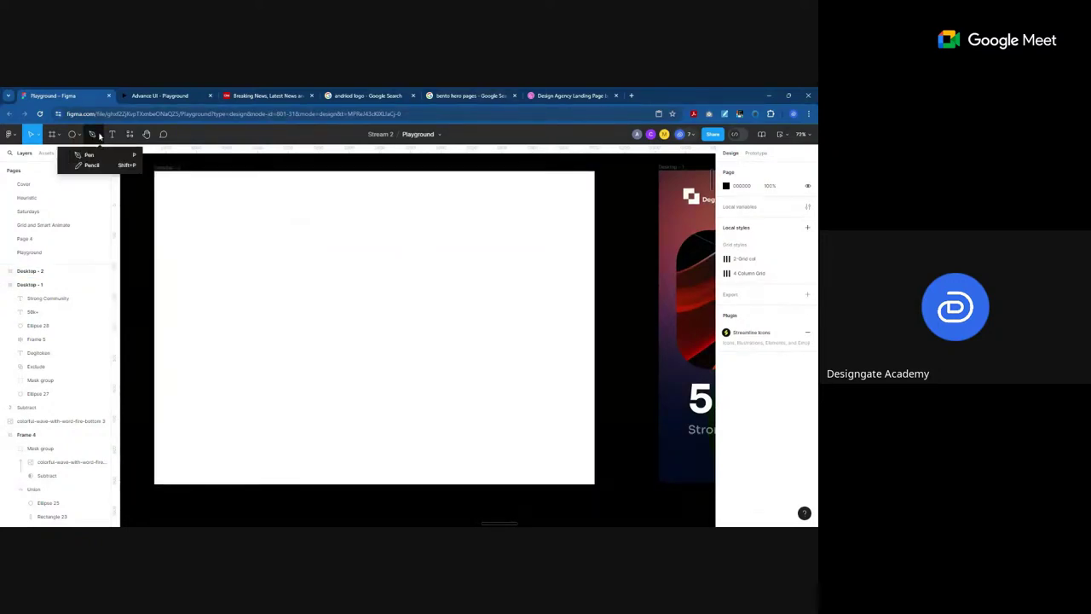
left_click(86, 157)
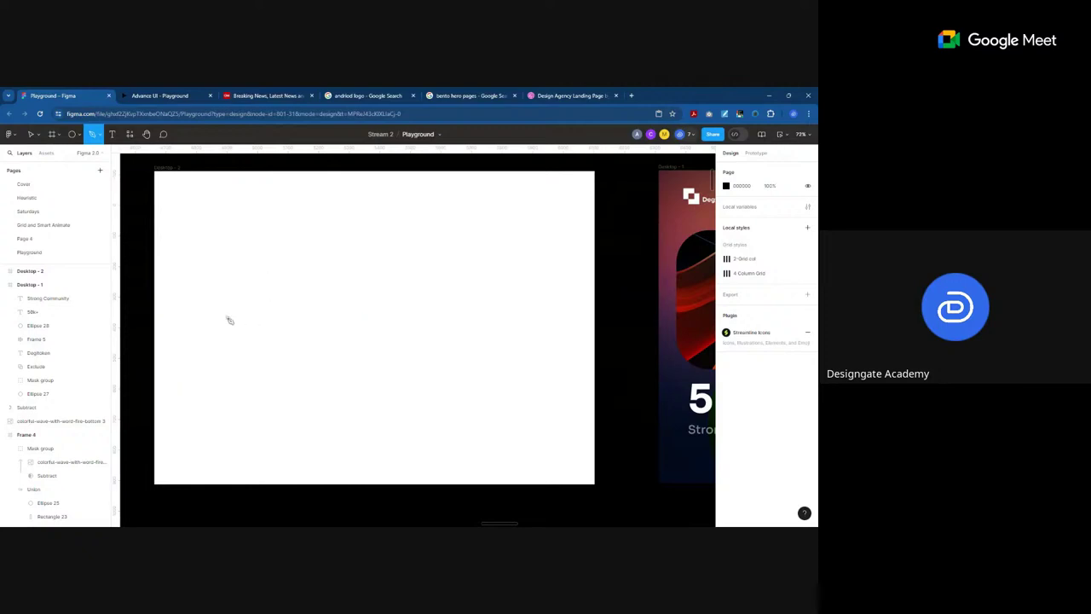
left_click(217, 289)
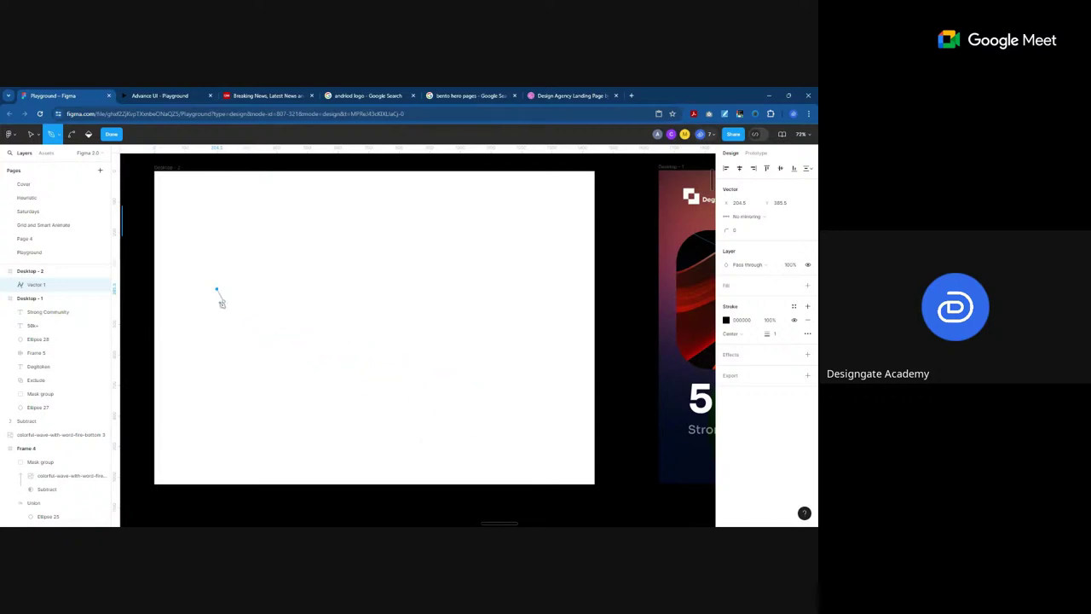
left_click(352, 313, "shift")
left_click(443, 291)
left_click(513, 216)
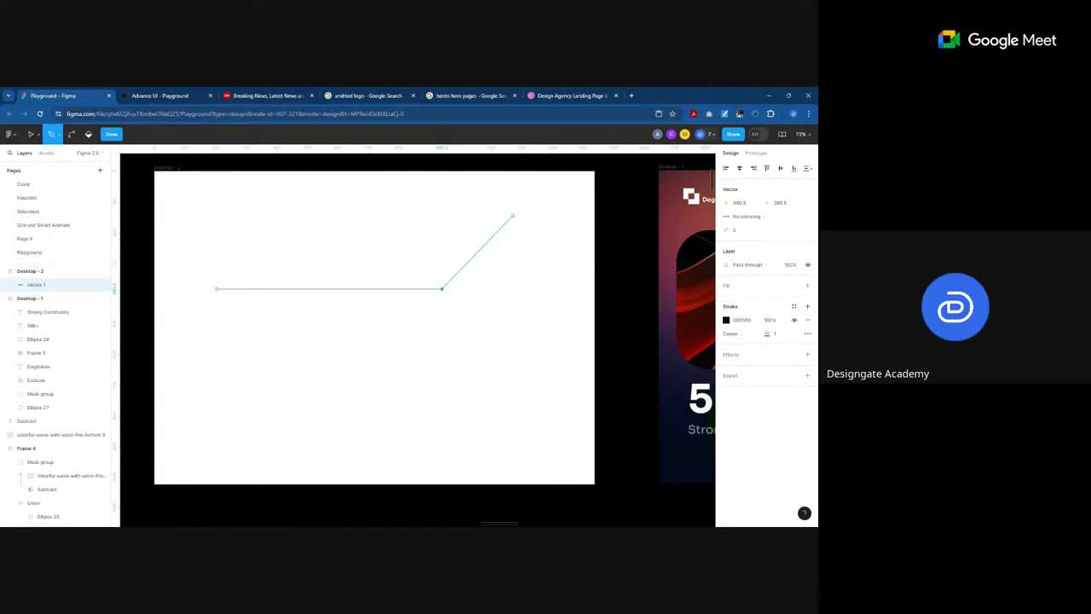
Step: Undo the stray angled segment, finish the line, and move it higher in the frame
key("ctrl+z")
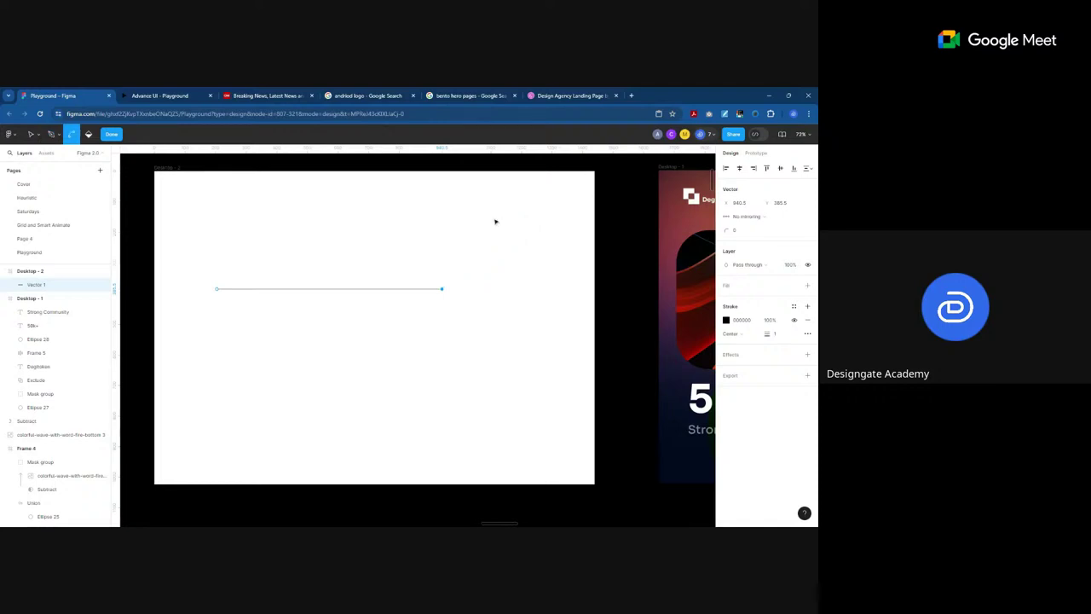
key("p")
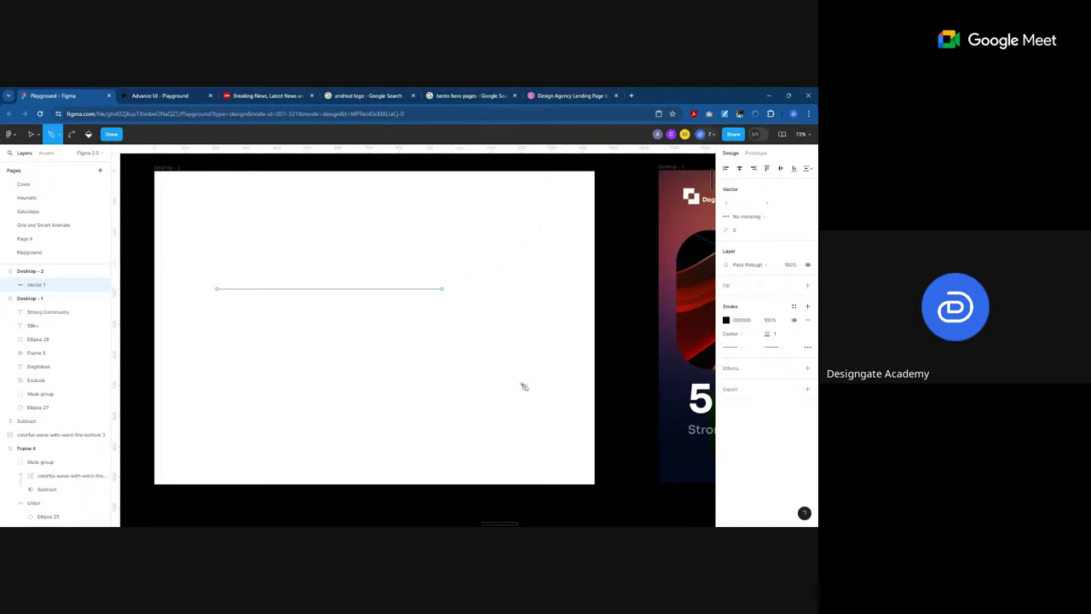
key("Escape")
left_click(111, 134)
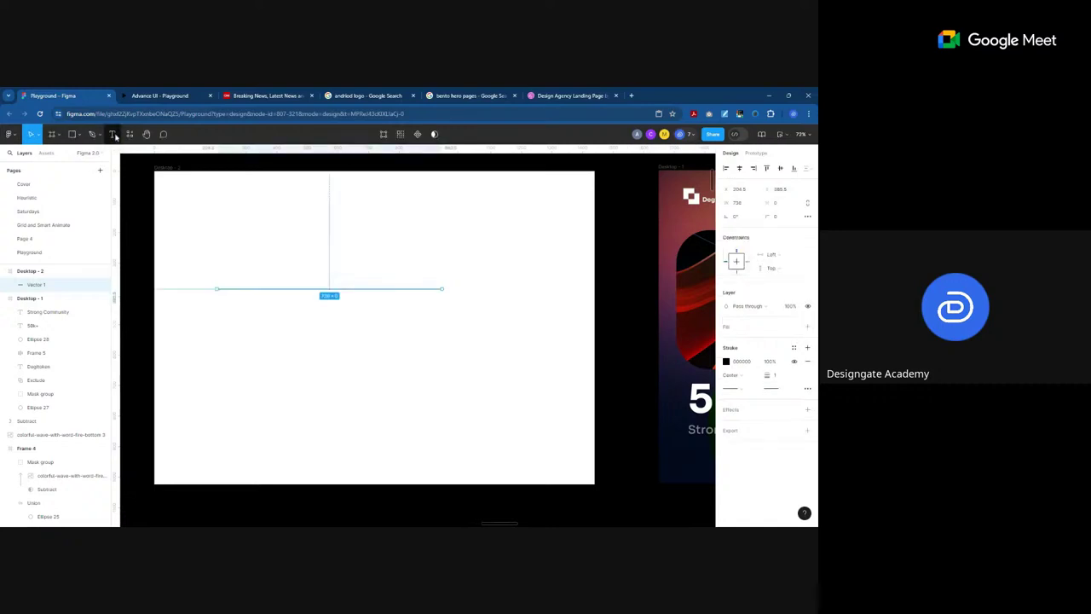
left_click_drag(329, 292, 389, 238)
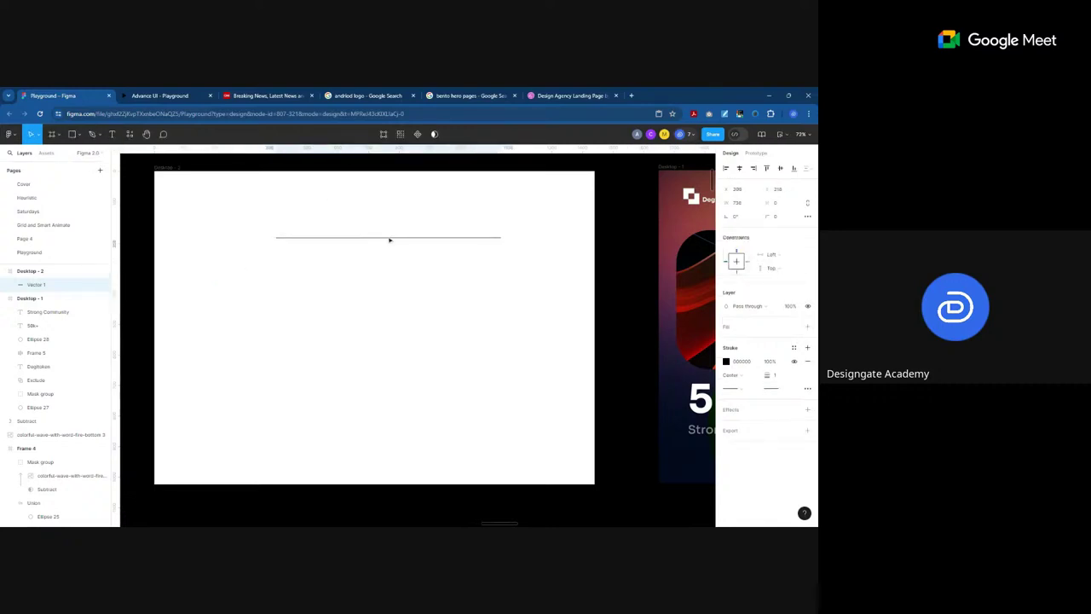
left_click(92, 134)
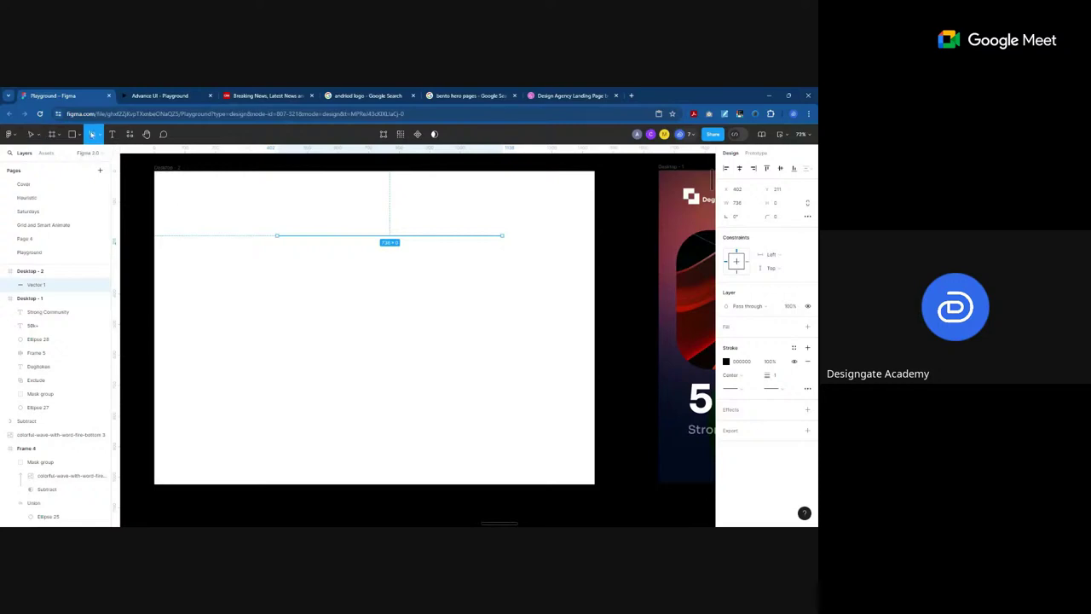
Step: Pen-draw a closed rectangle outline below the horizontal line
left_click(231, 289)
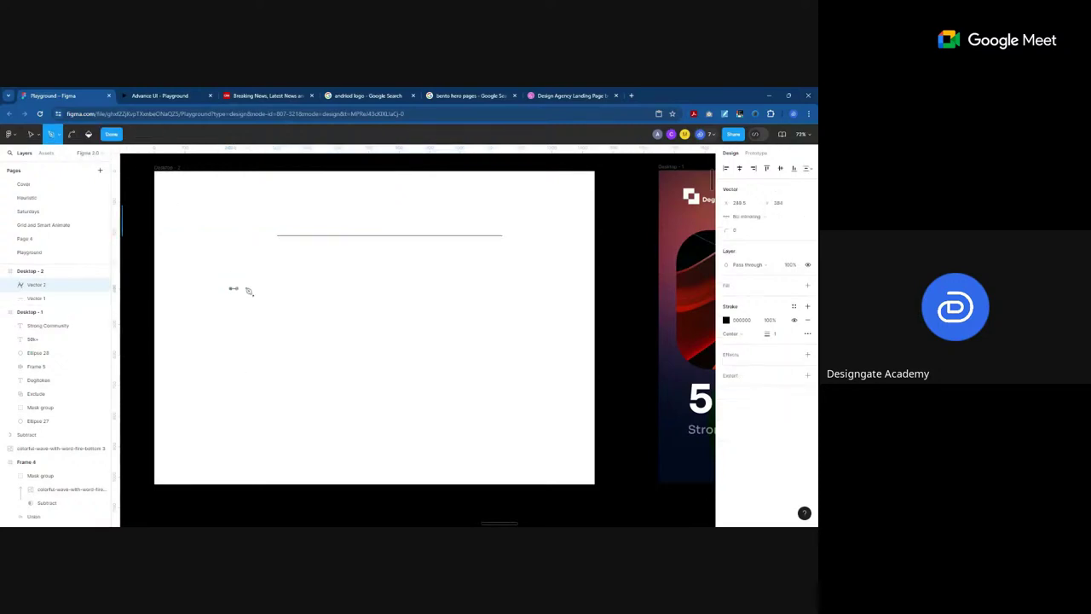
left_click(468, 290)
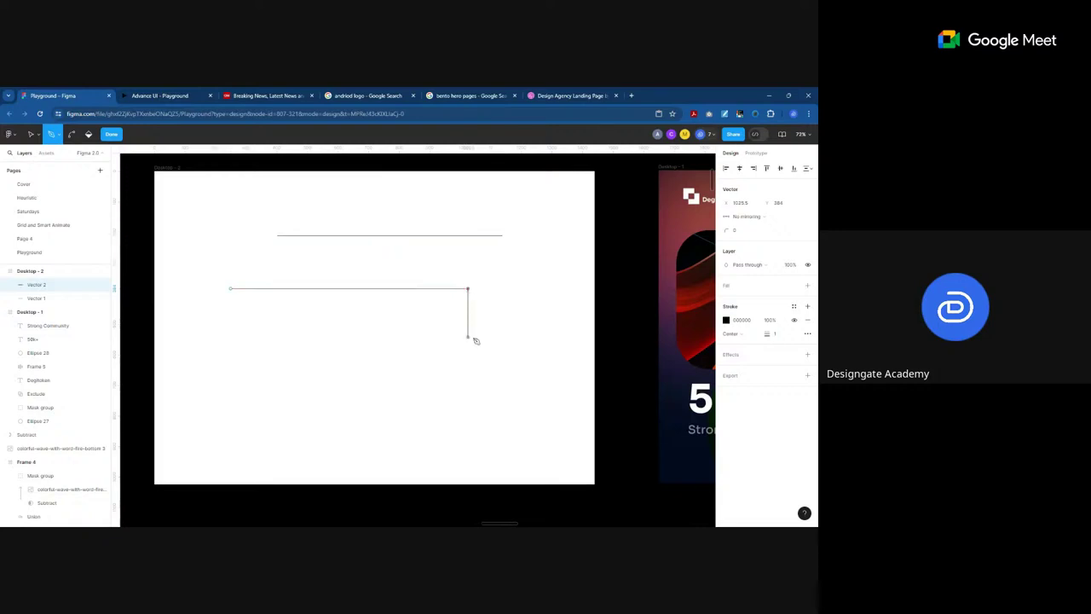
left_click(468, 368)
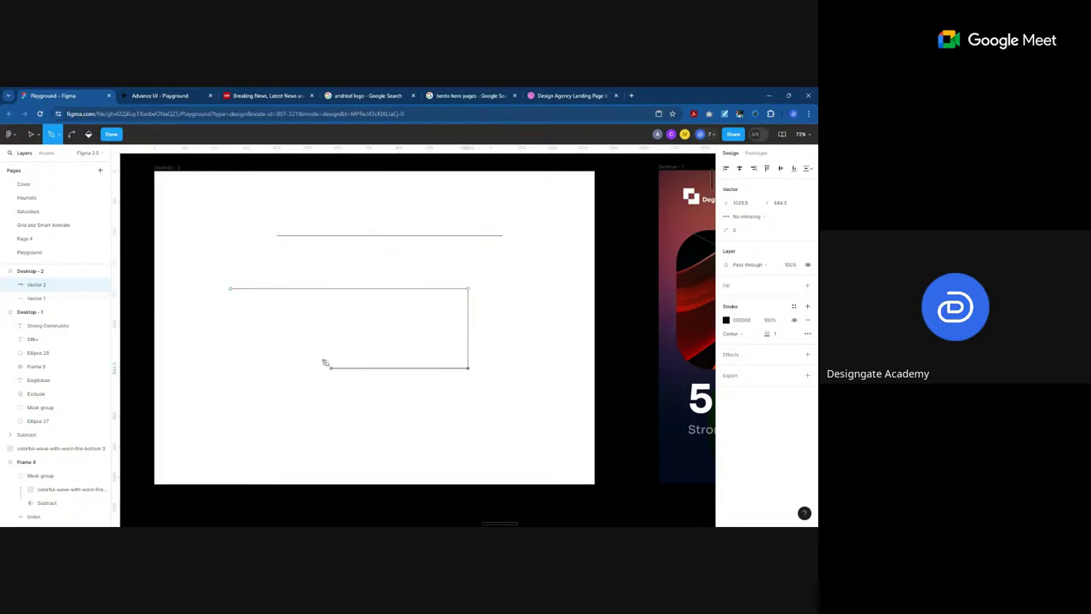
left_click(230, 368)
left_click(232, 289)
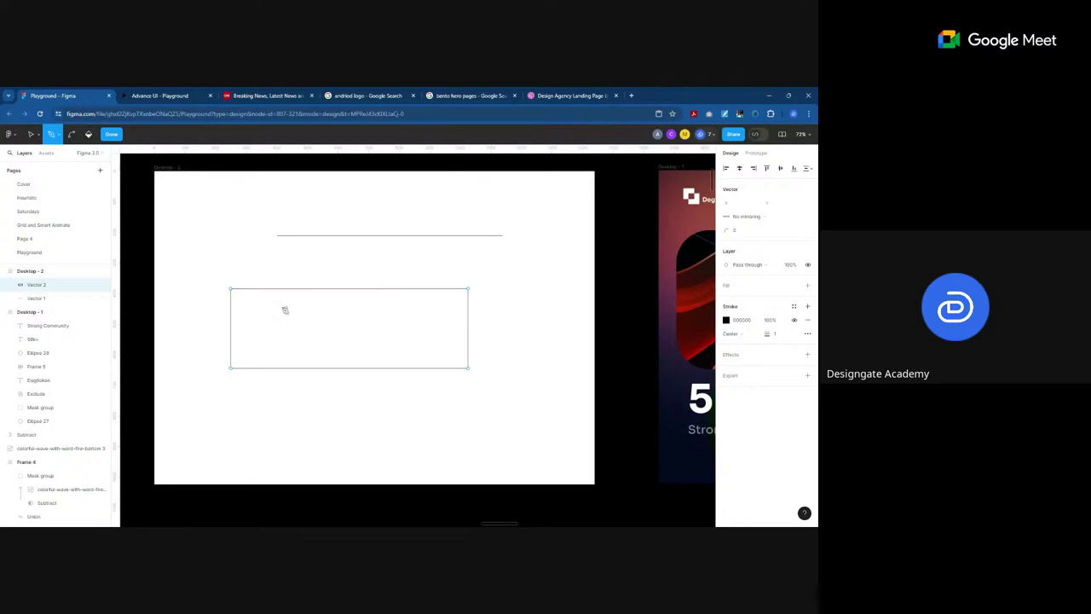
left_click(236, 265)
Step: Add a closed triangle outline beneath the rectangle
left_click(402, 392)
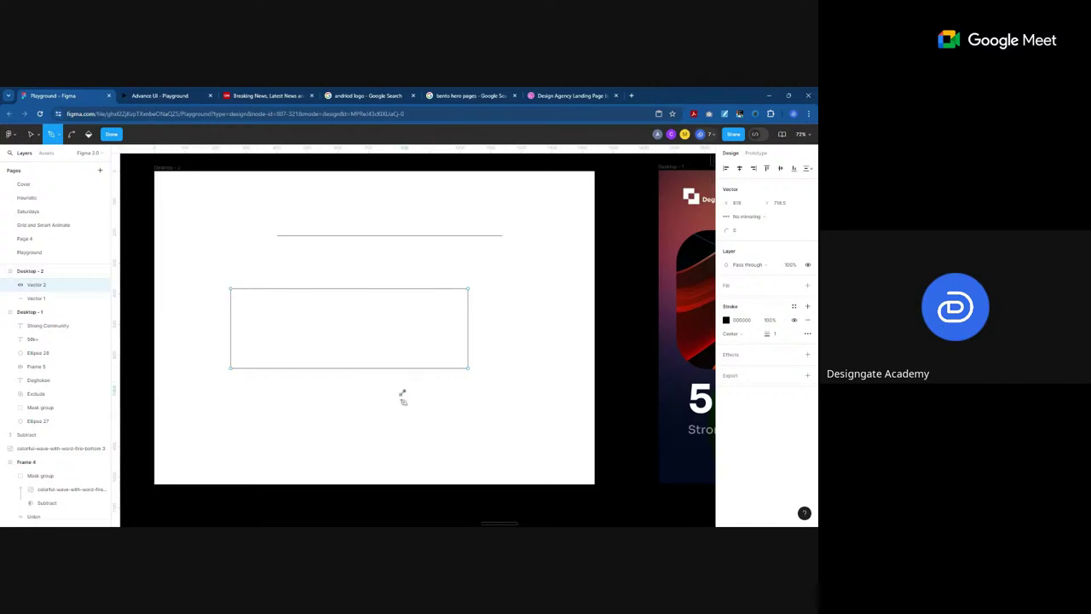
left_click(335, 460)
left_click(468, 460)
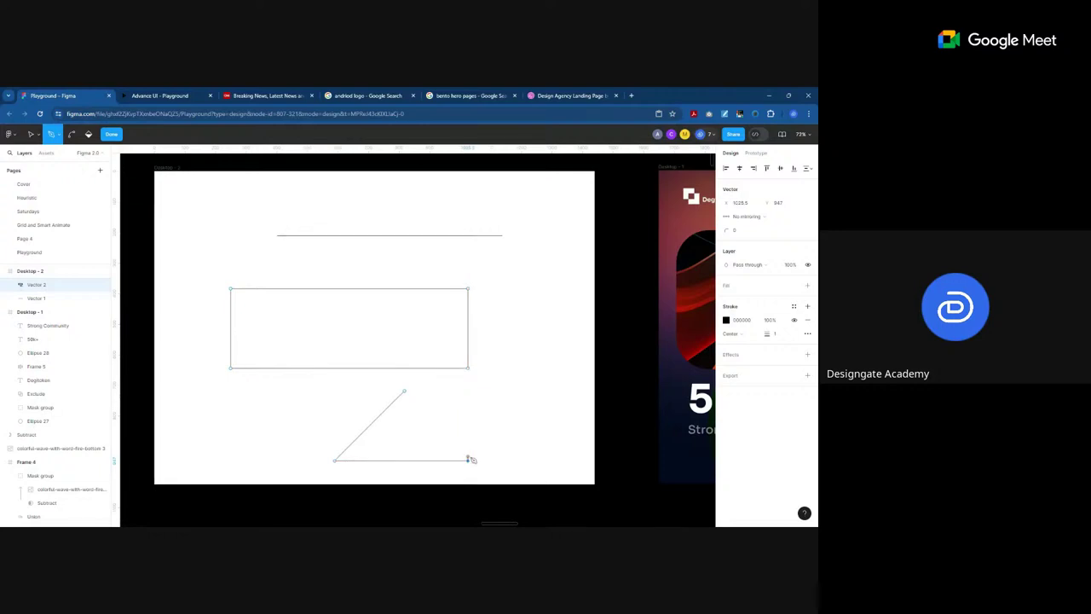
left_click(406, 391)
Step: Finish the path and move the rectangle-and-triangle drawing up and to the right
left_click(114, 135)
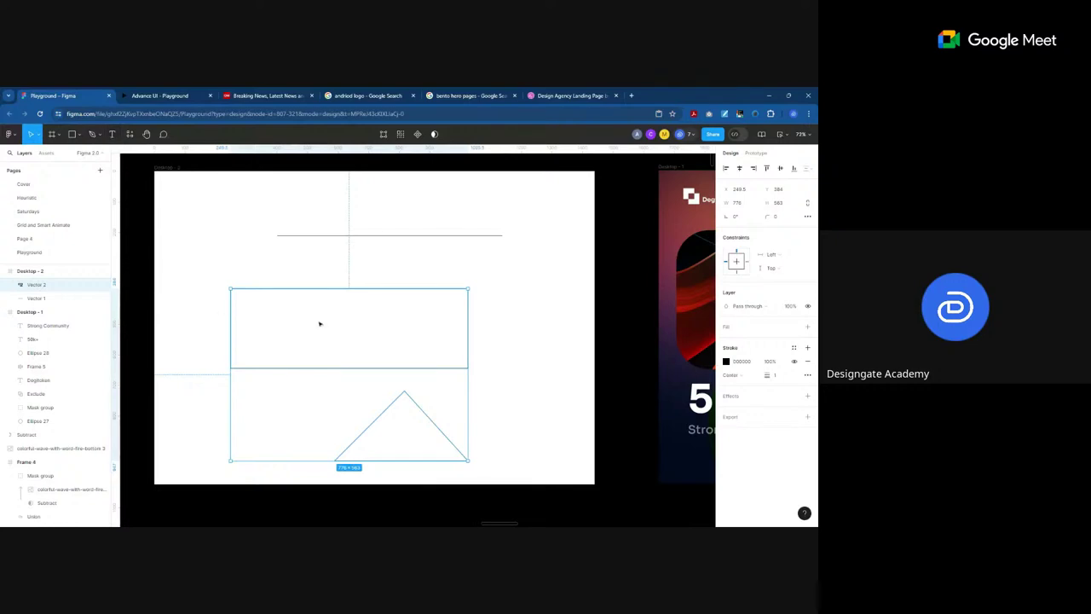
left_click(455, 315)
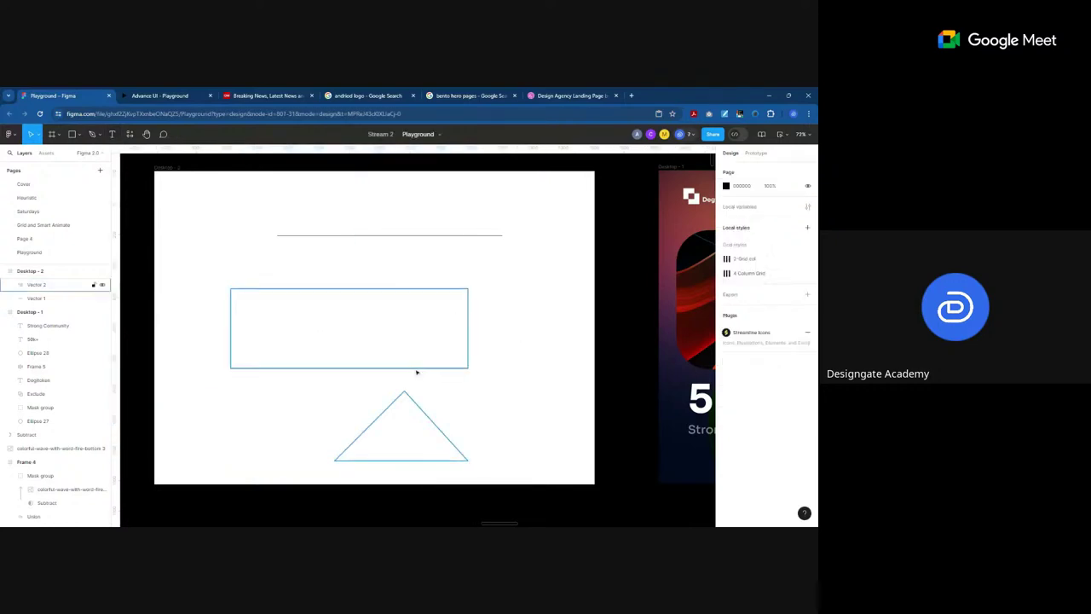
left_click(415, 372)
left_click_drag(417, 371, 449, 354)
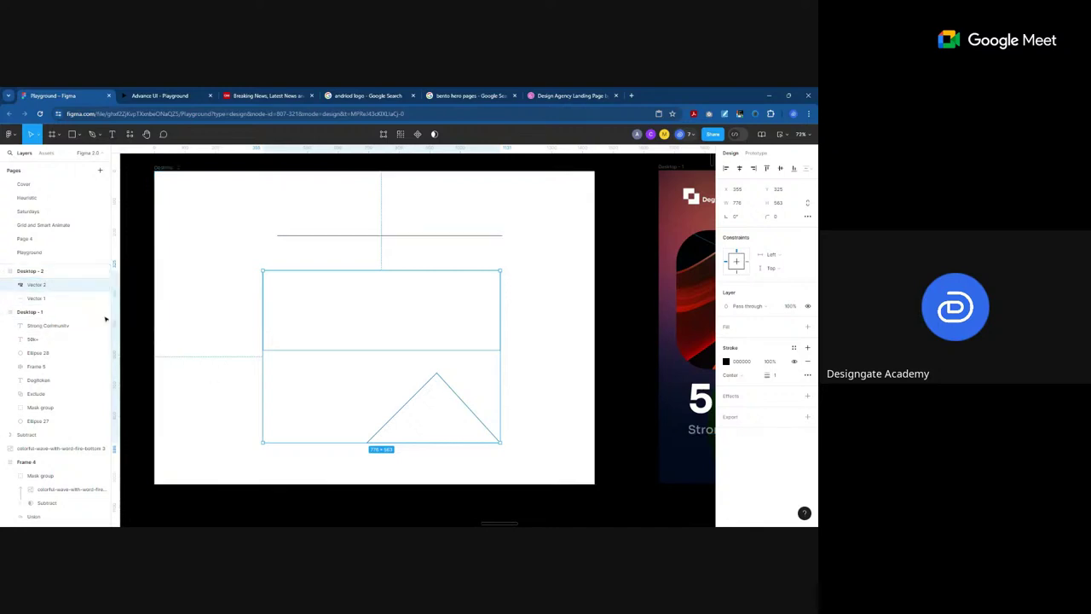
Step: Delete the rectangle-and-triangle drawing (Vector 2)
left_click(232, 280)
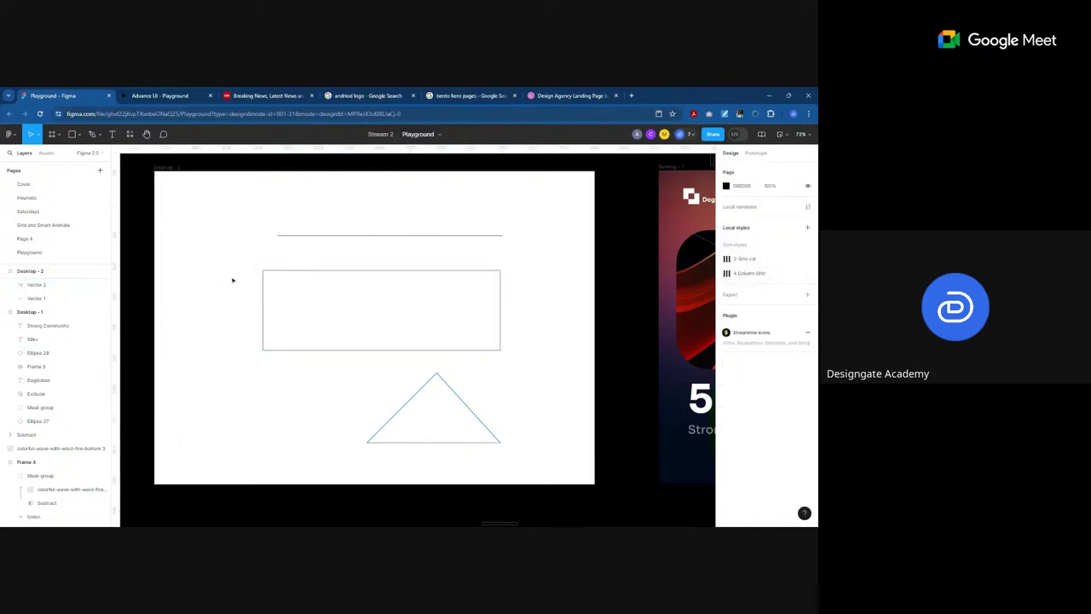
left_click(375, 351)
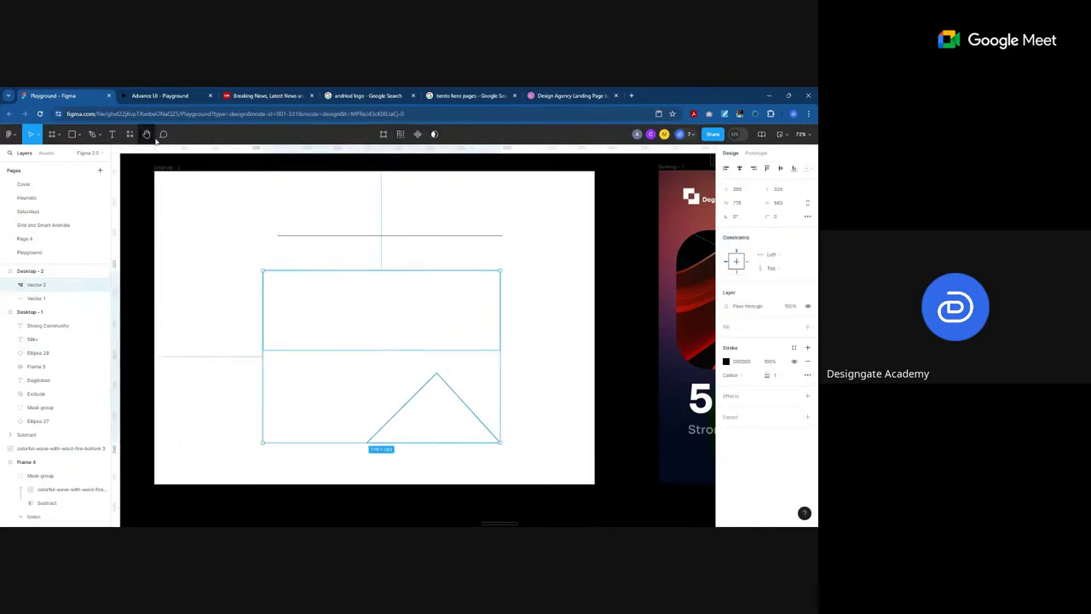
key("Delete")
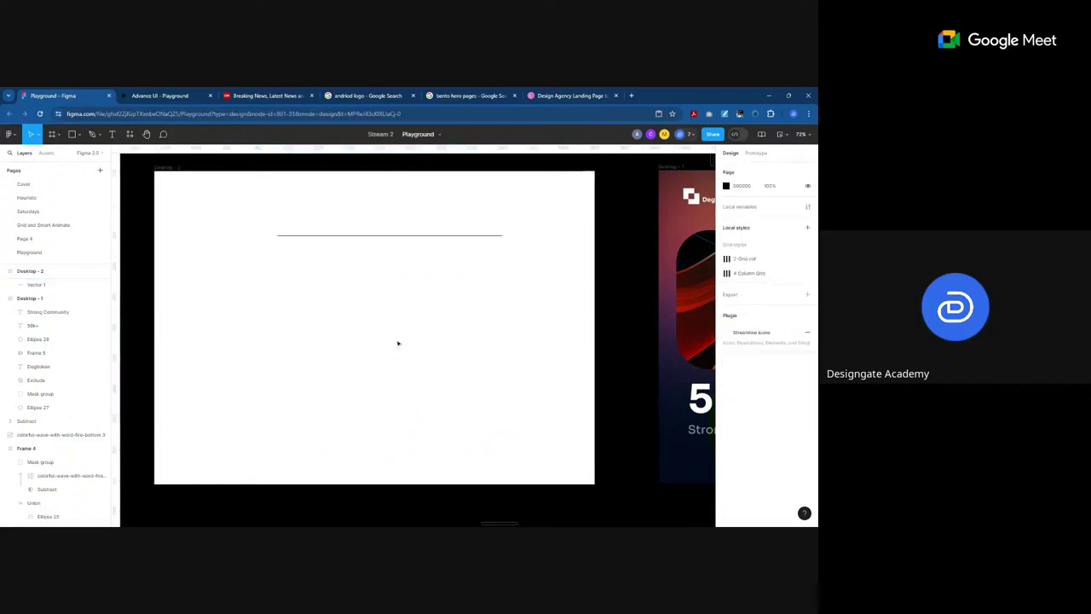
Step: Draw a test horizontal line with the Line tool, then delete it
left_click(72, 135)
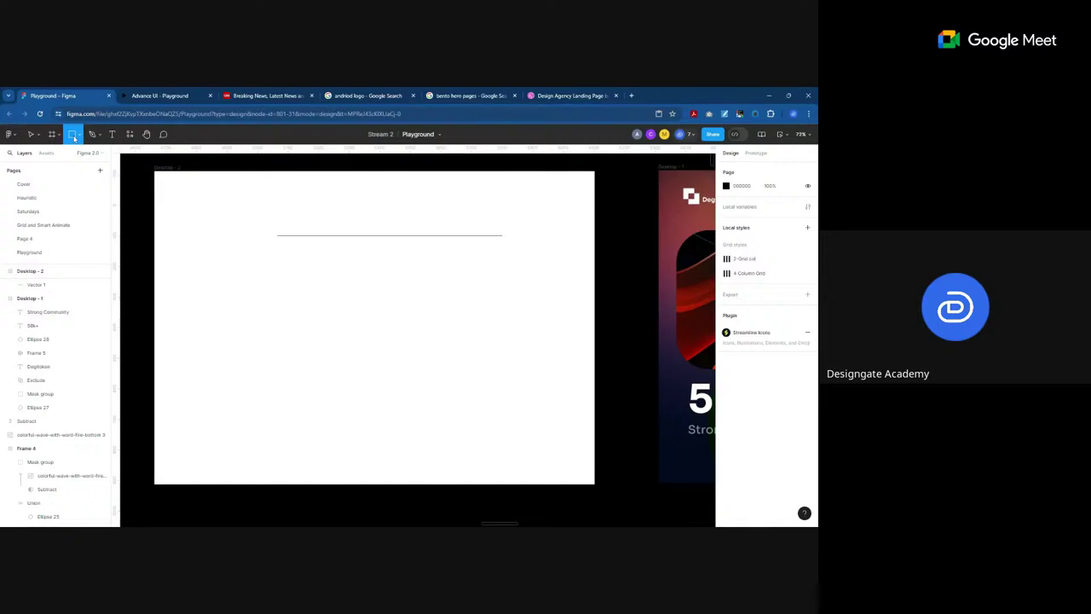
left_click(76, 135)
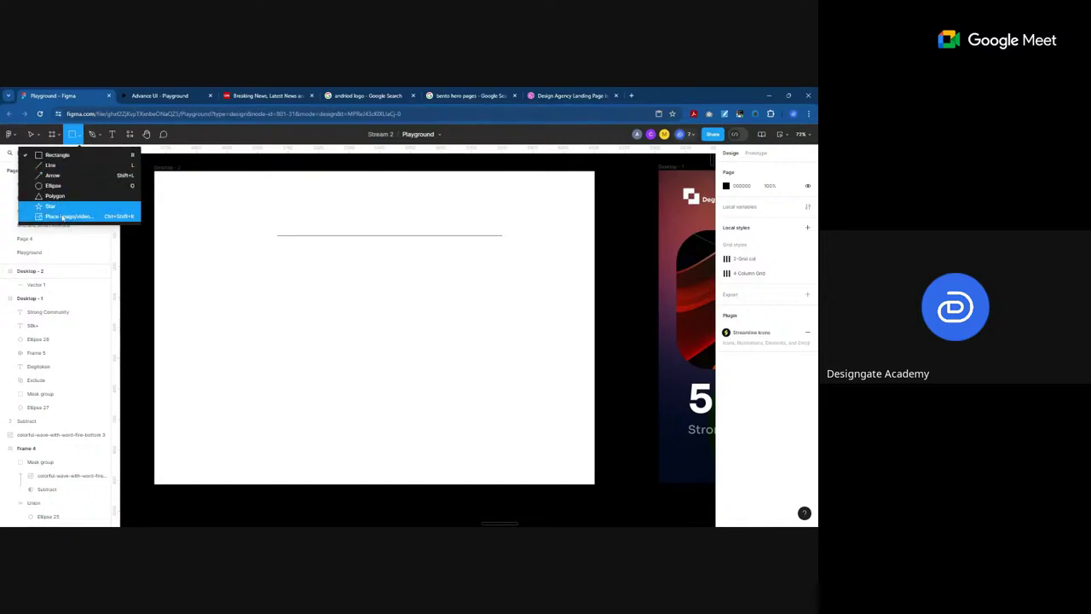
left_click(92, 135)
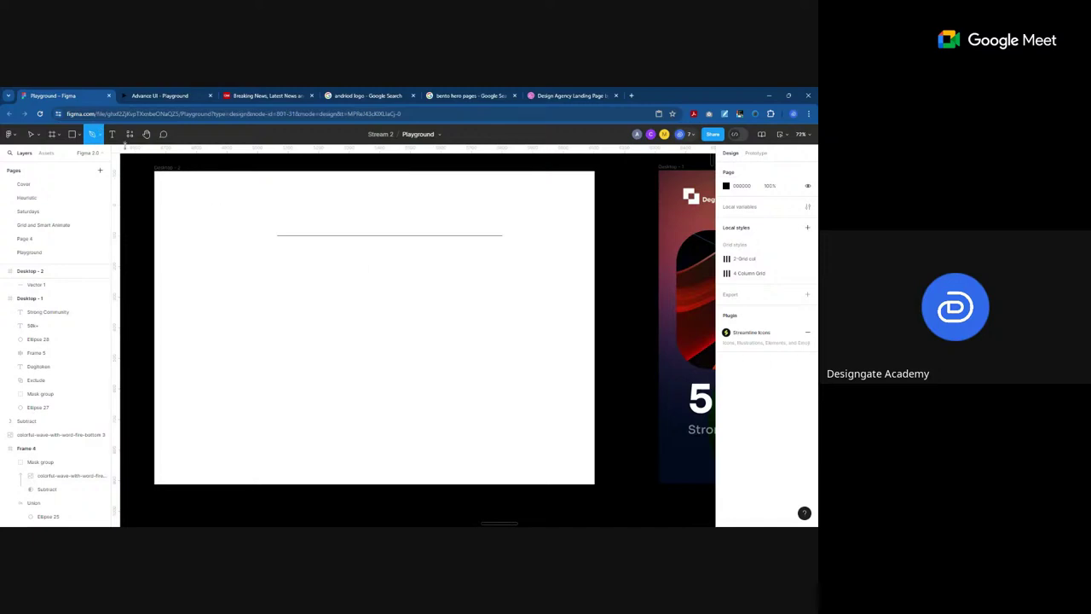
left_click(99, 138)
left_click(64, 165)
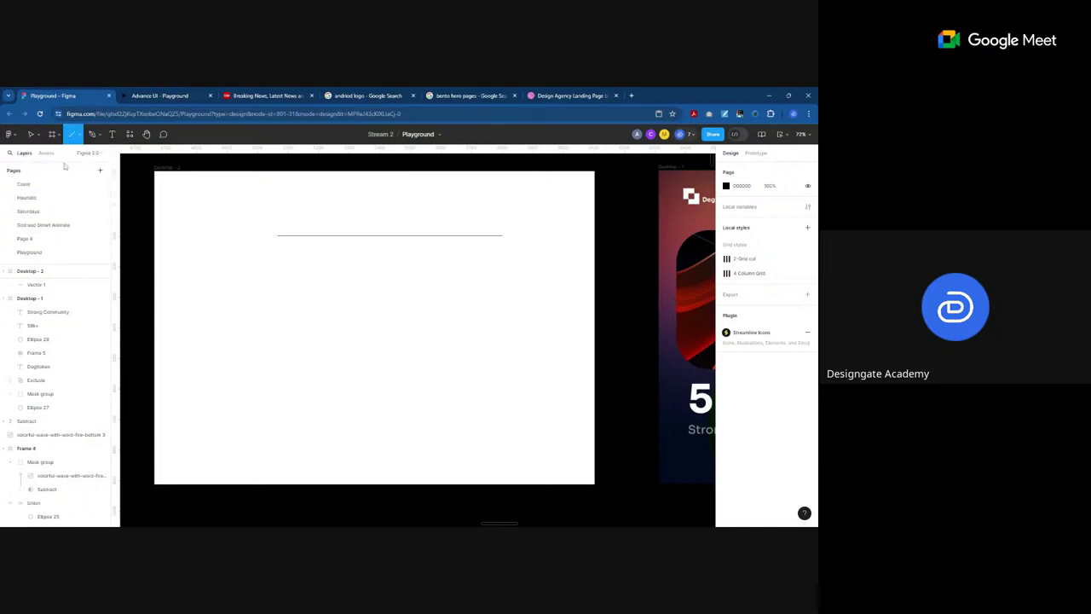
left_click_drag(215, 318, 397, 321)
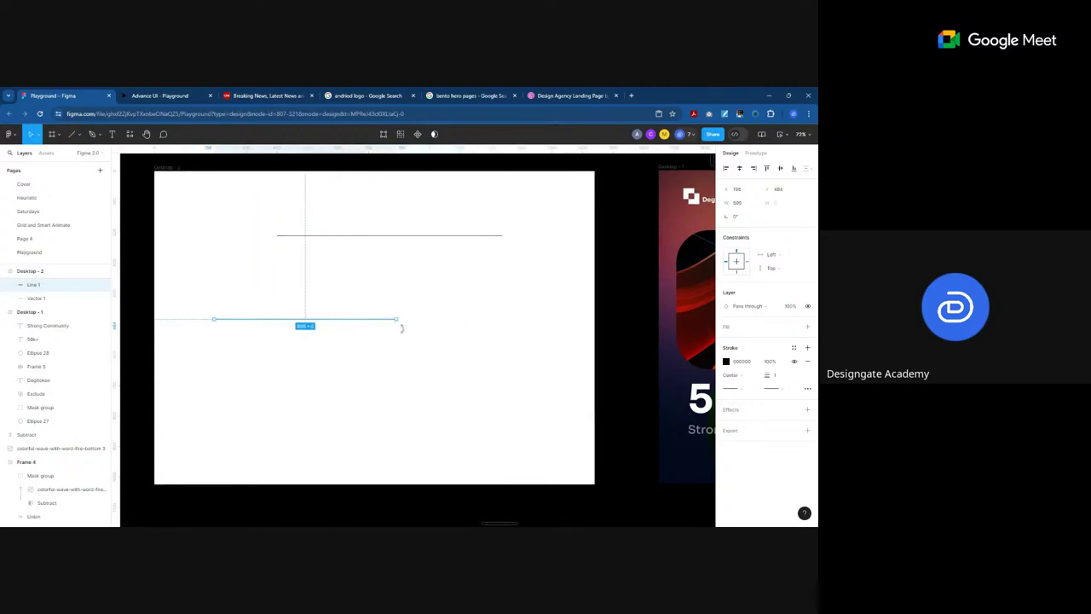
left_click(366, 363)
left_click_drag(158, 286, 439, 370)
key("Delete")
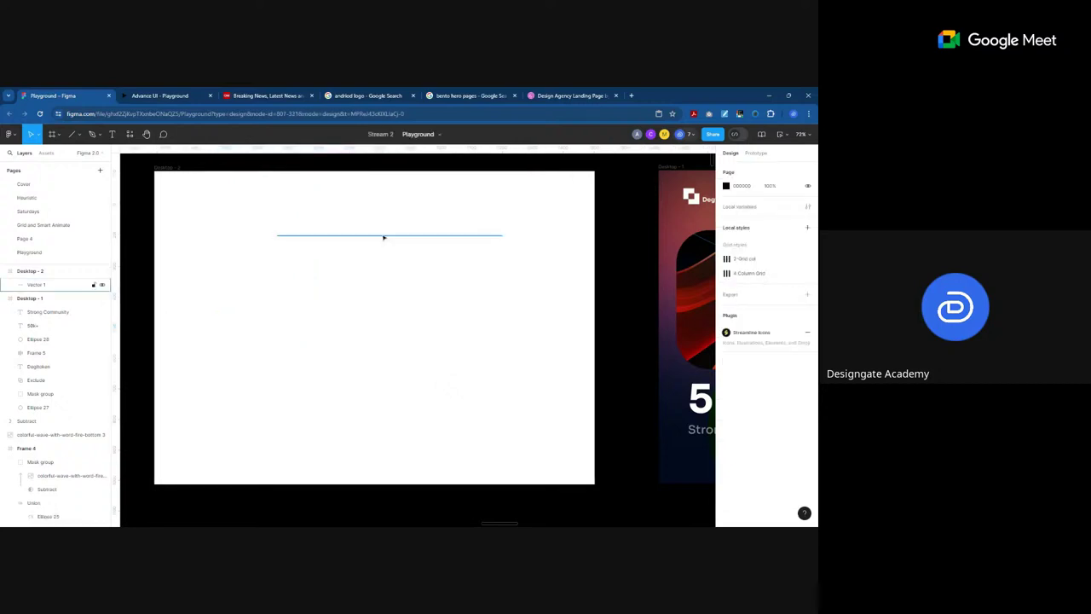
Step: Delete the original top horizontal line, Vector 1
left_click(383, 237)
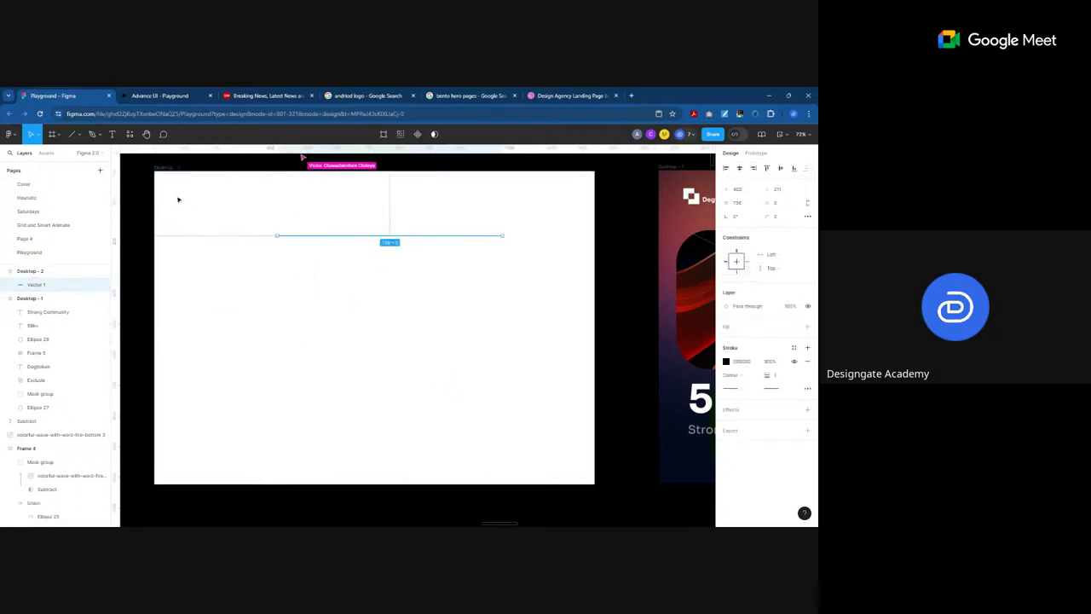
key("Delete")
left_click(94, 136)
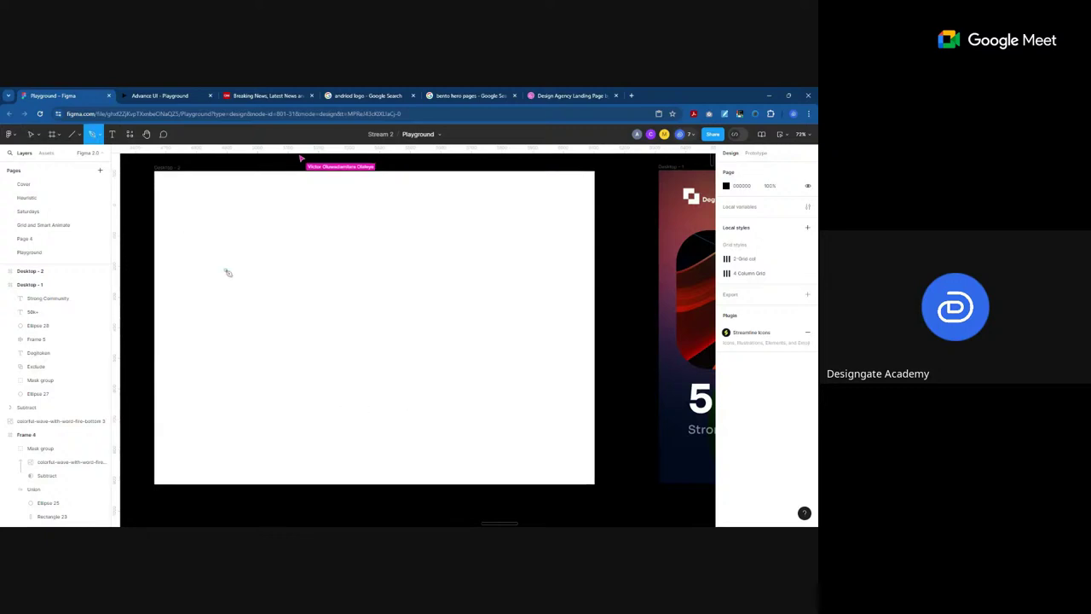
Step: Pen-draw an arched curve in the upper part of Desktop - 2
left_click(225, 269)
left_click(400, 269)
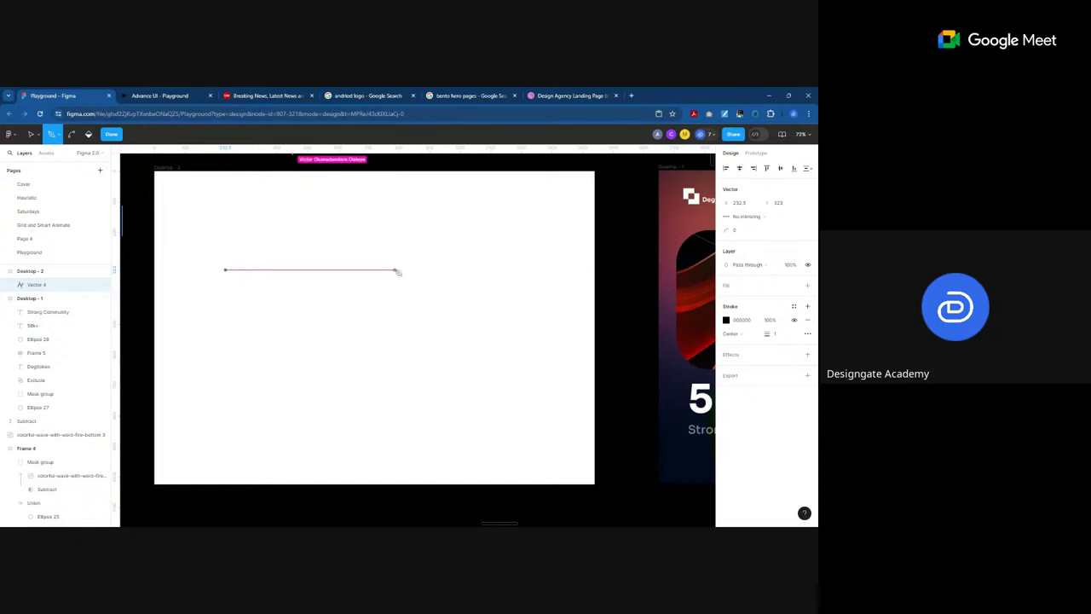
left_click_drag(397, 271, 467, 363)
left_click(291, 372)
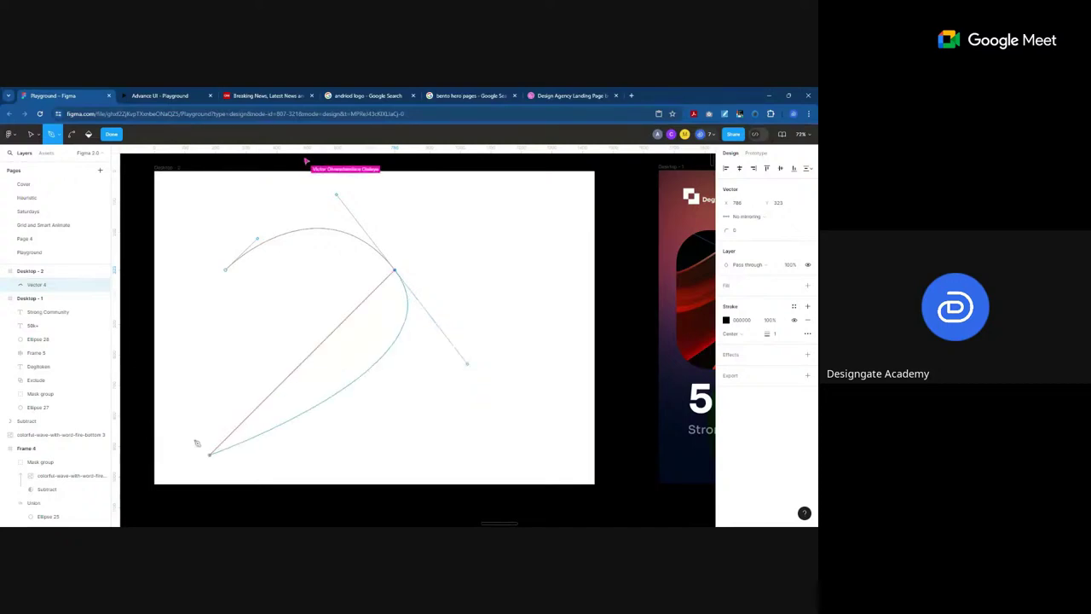
key("Escape")
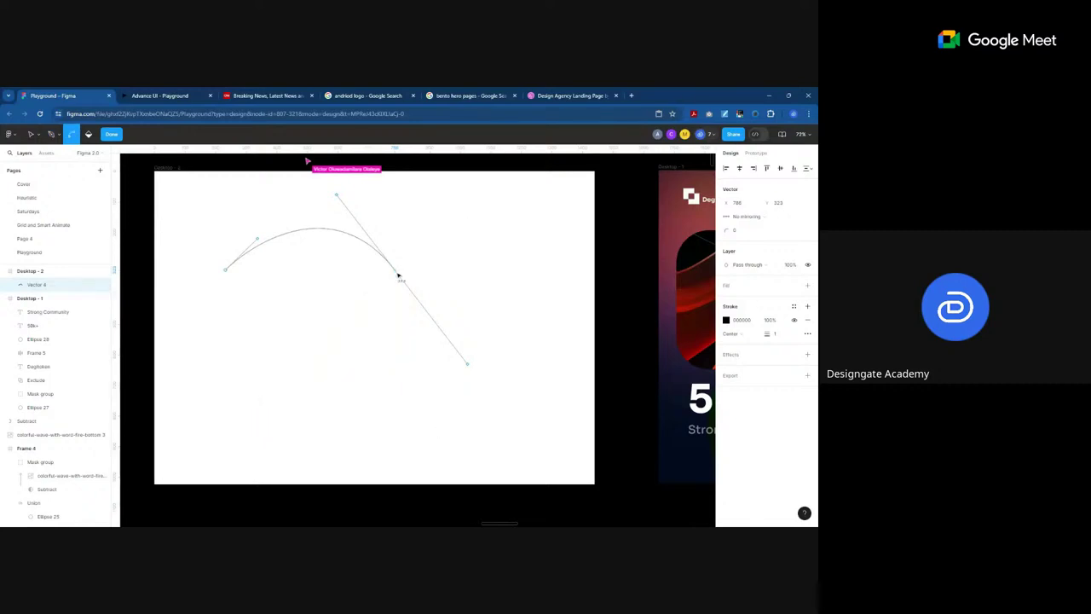
Step: Draw a wavy S-shaped curve beside the arch
key("p")
left_click(312, 310)
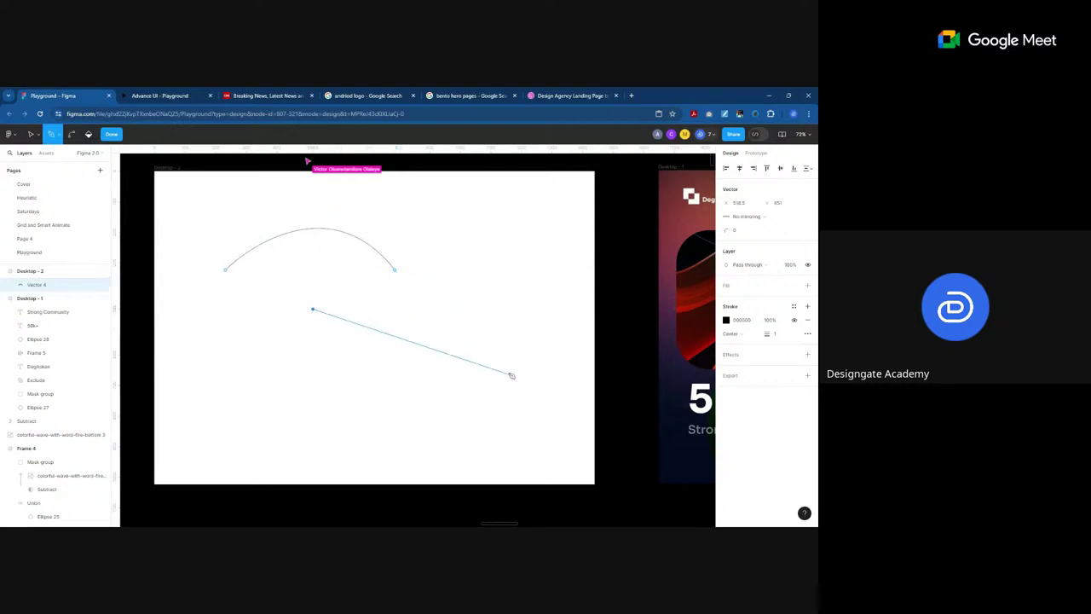
key("Escape")
left_click_drag(441, 295, 494, 358)
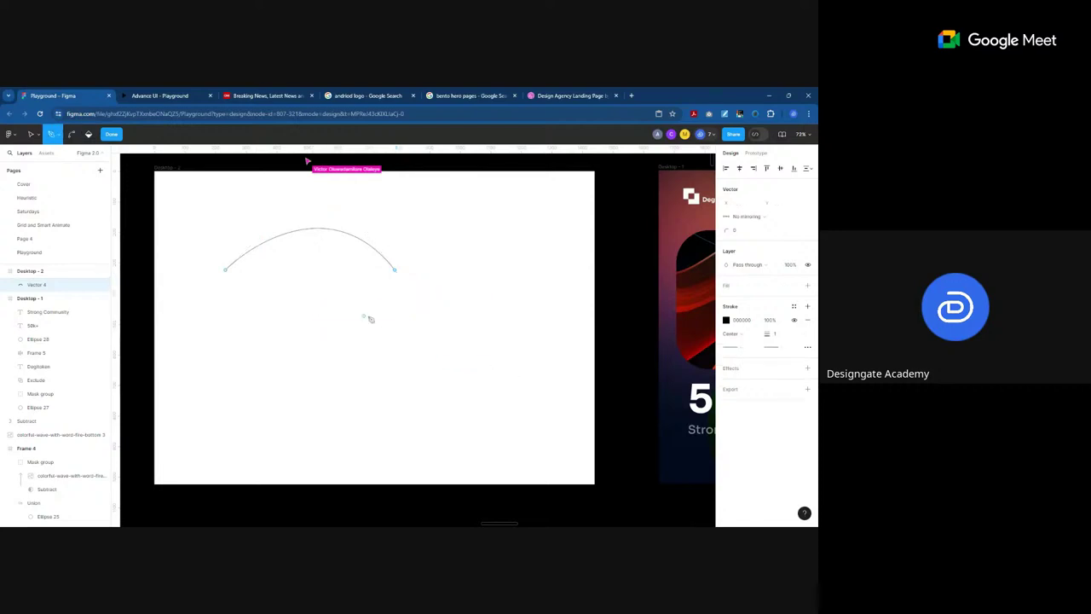
left_click_drag(461, 310, 538, 375)
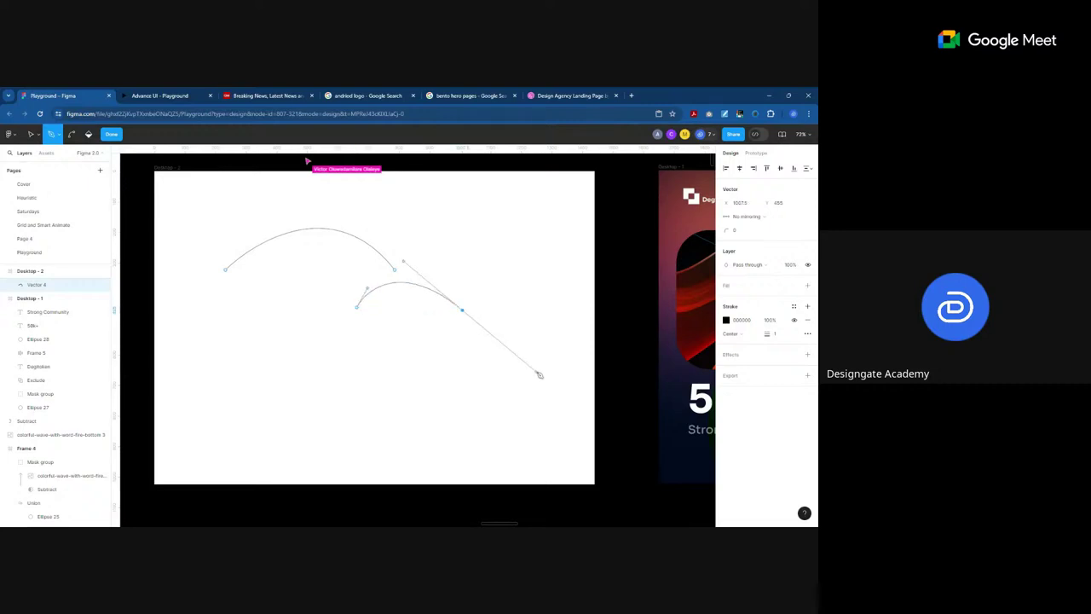
left_click(562, 285)
key("Escape")
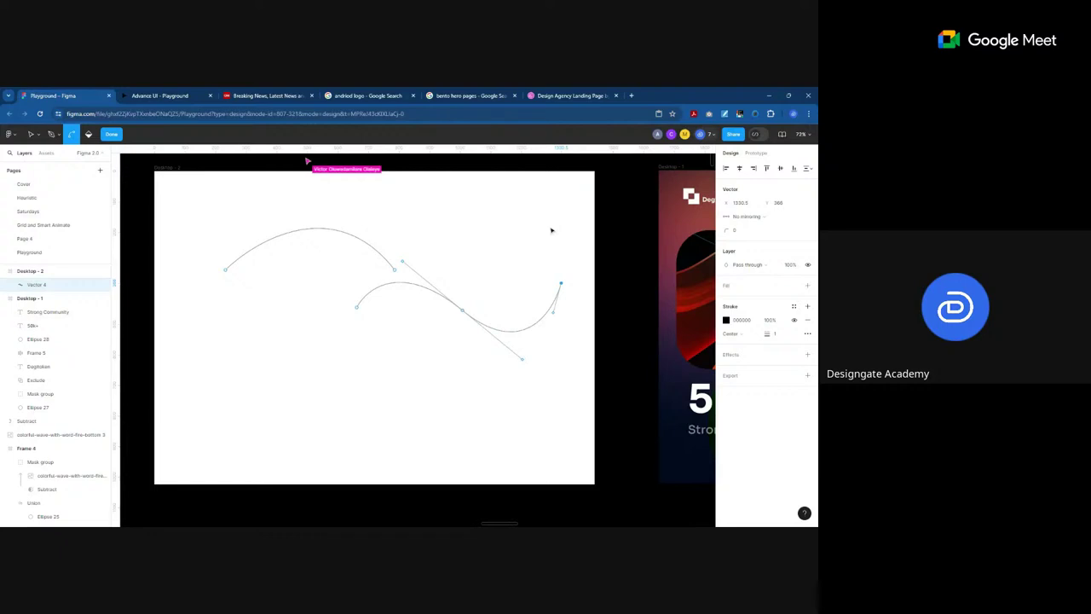
key("p")
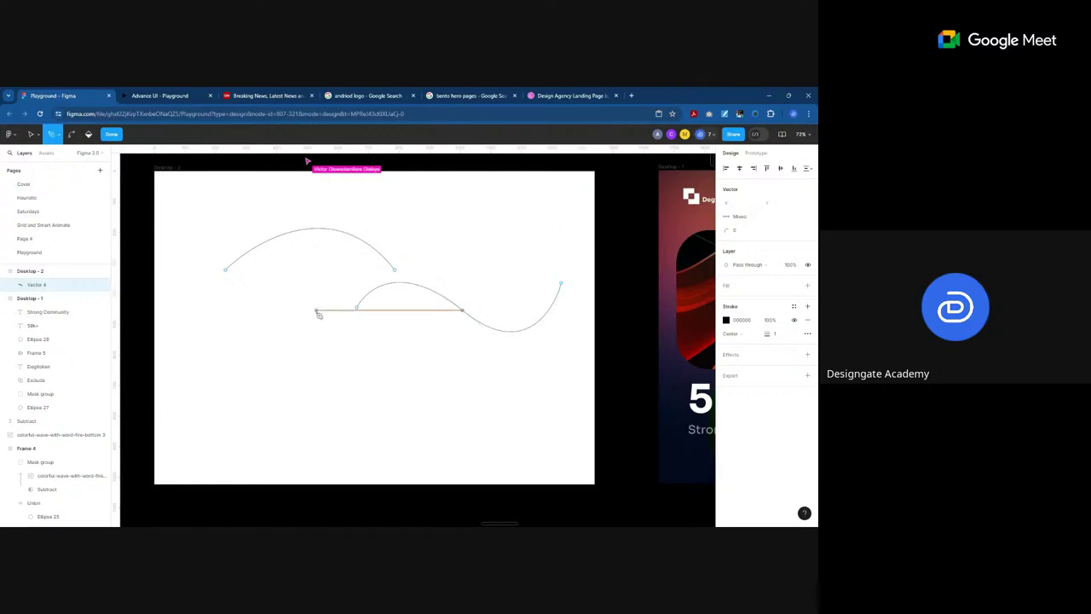
Step: Draw a straight line below the two curves
left_click(242, 373)
left_click(482, 372)
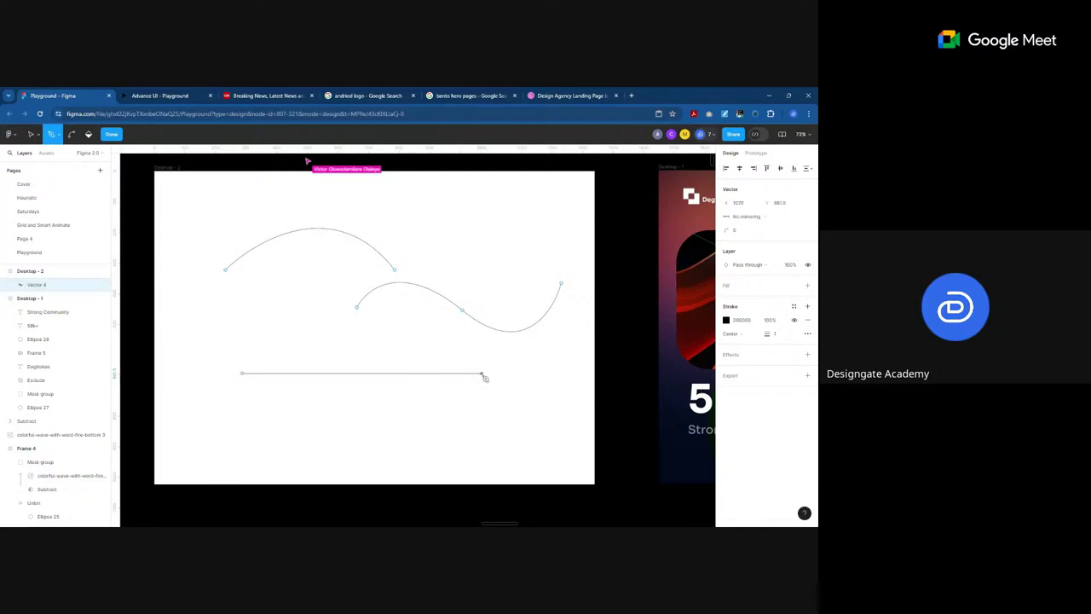
key("Escape")
Step: Bend the straight line into a gentle S-wave and exit vector editing
left_click(73, 134)
left_click_drag(357, 372, 362, 418)
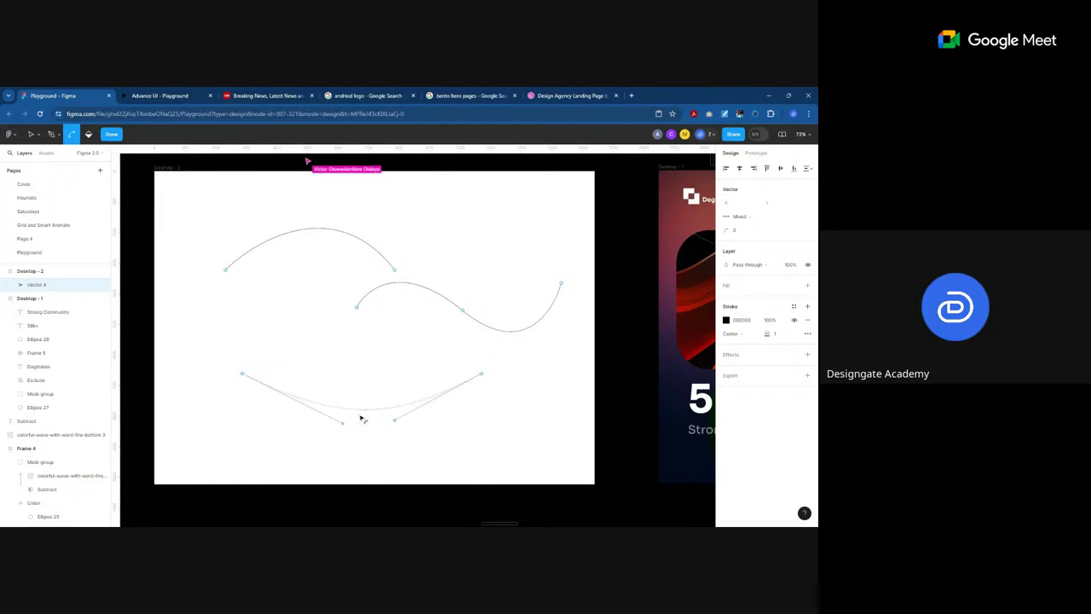
left_click_drag(362, 418, 331, 468)
left_click(456, 416)
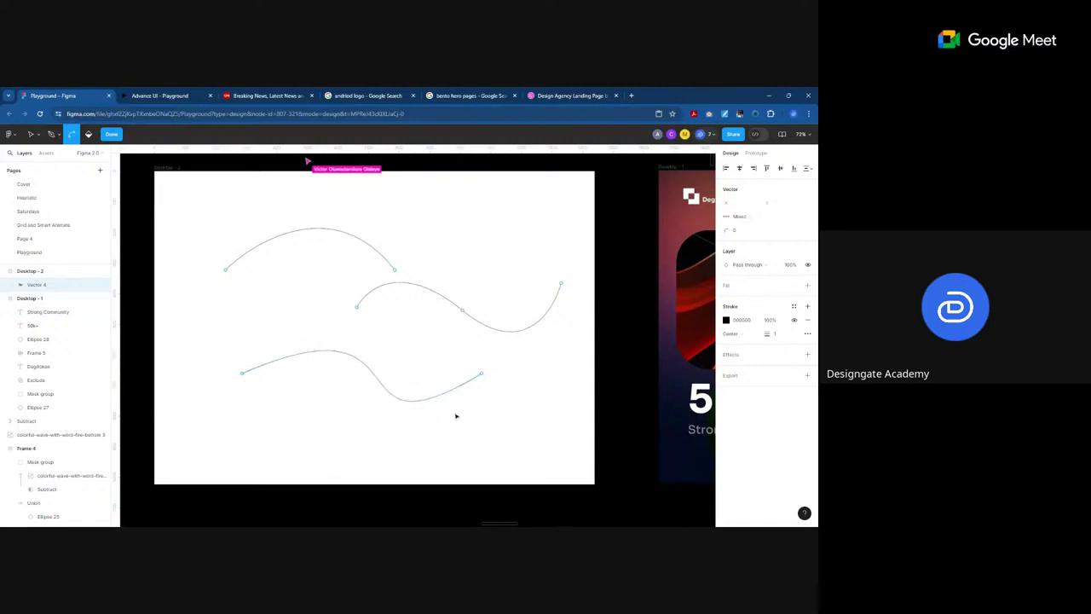
key("Escape")
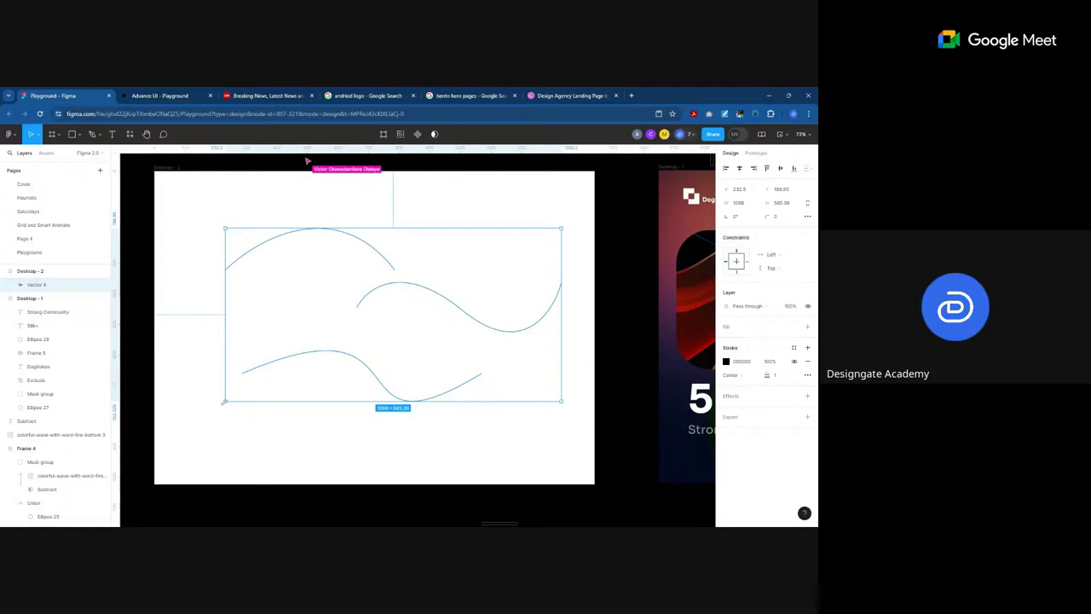
Step: Drag a collaborator's green goose illustration into Desktop - 2
scroll(561, 227, "down", 8)
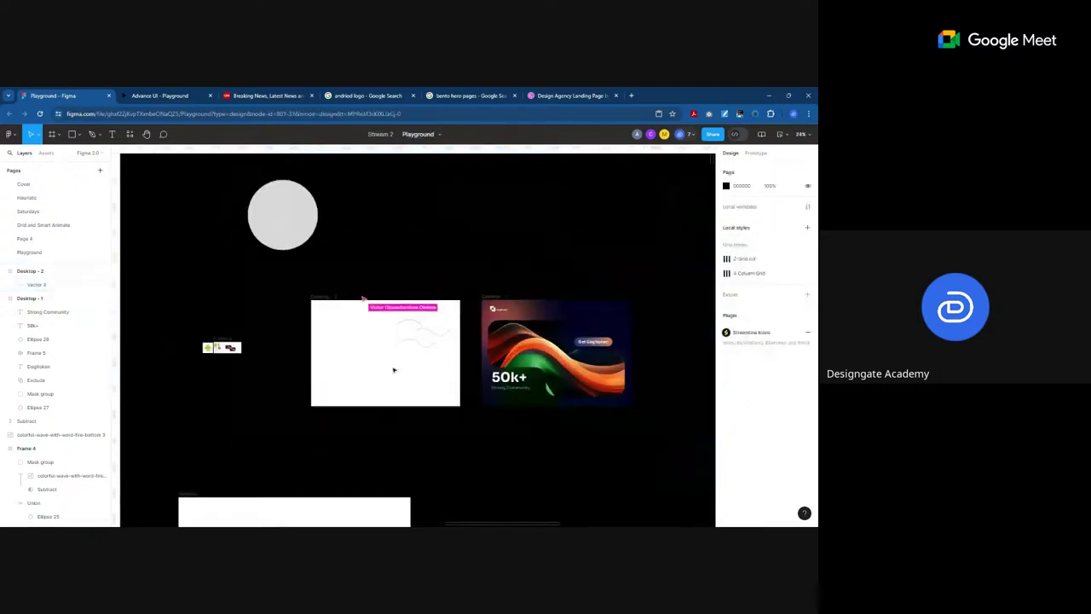
scroll(358, 388, "down", 5)
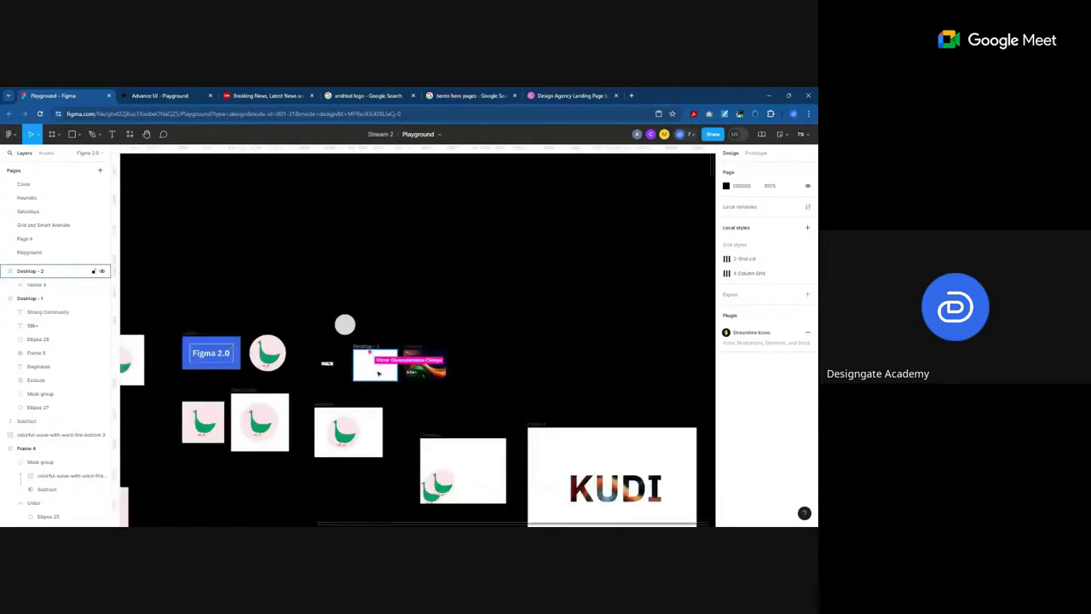
scroll(379, 374, "down", 2)
left_click(245, 418)
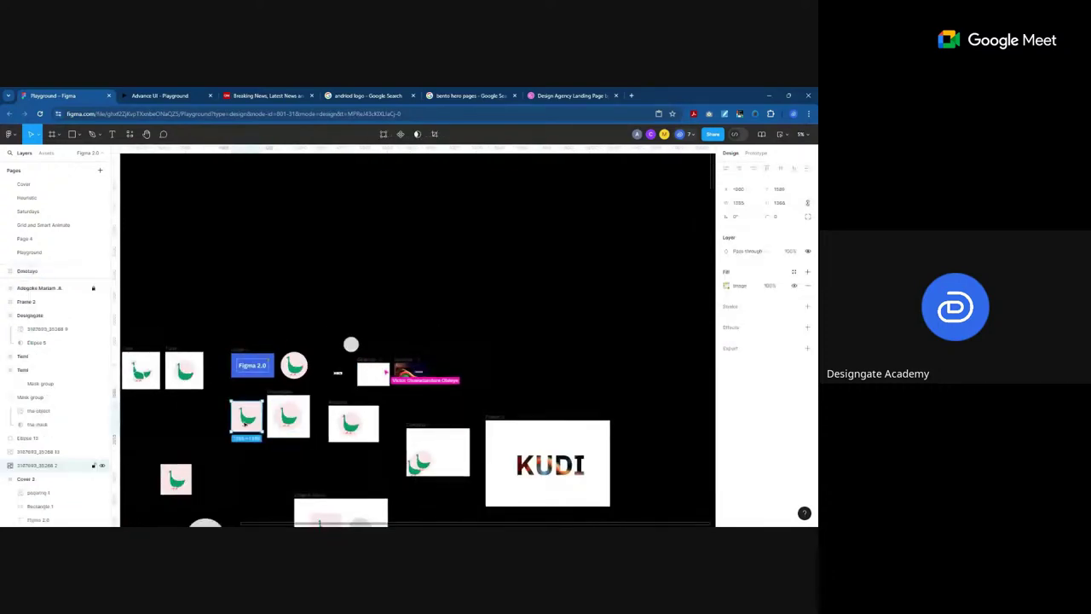
left_click_drag(245, 422, 372, 377)
Step: Scale the goose image down to about 0.4x with the Scale tool
scroll(375, 375, "up", 2)
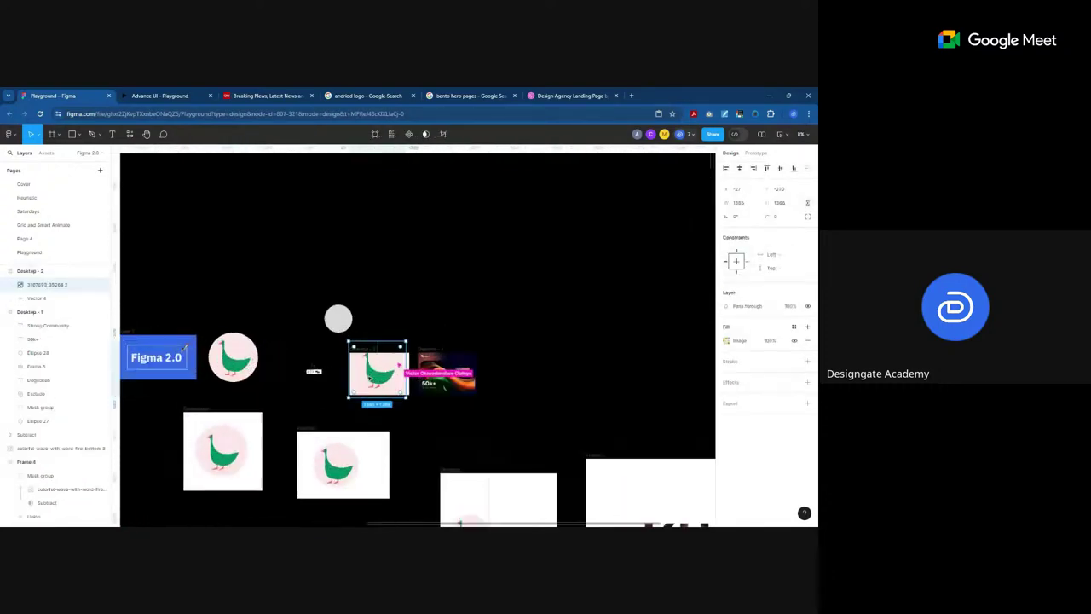
scroll(369, 379, "up", 4)
key("k")
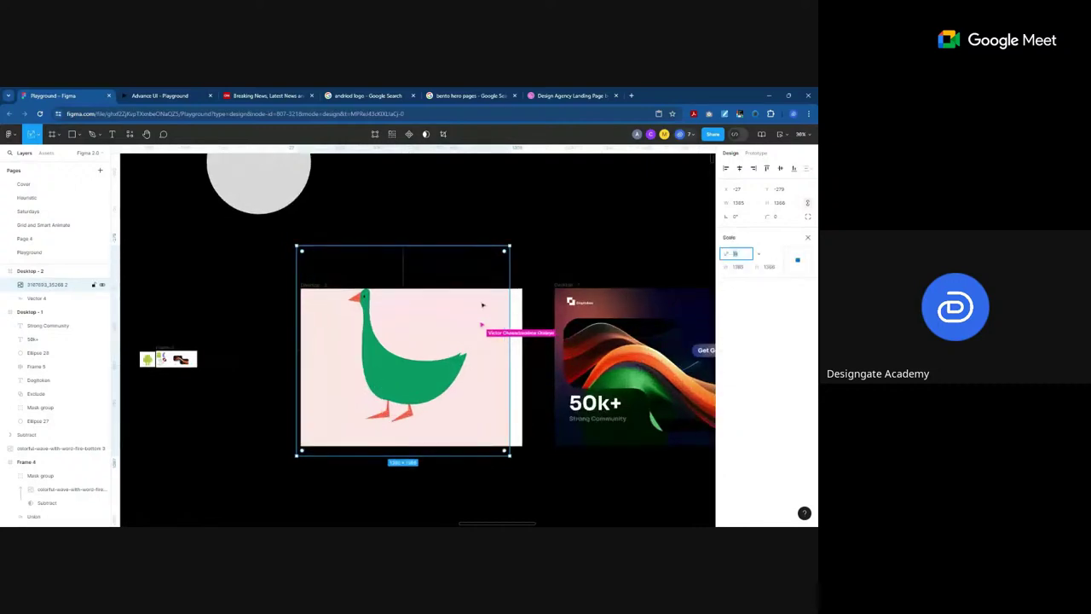
left_click_drag(506, 247, 371, 322)
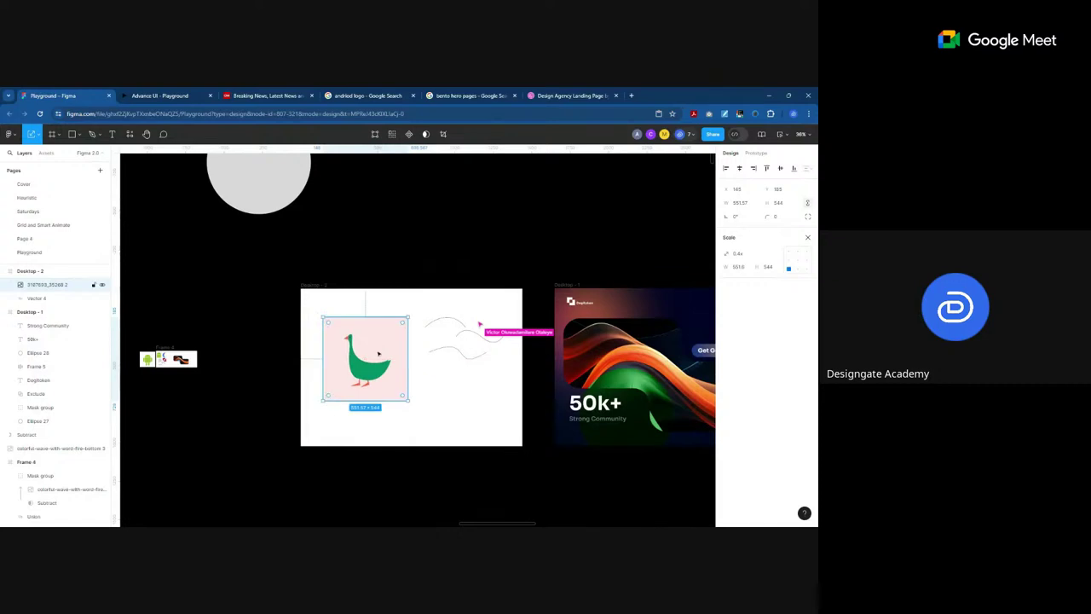
Step: Lock the goose image layer
scroll(371, 322, "up", 5)
scroll(298, 353, "up", 5)
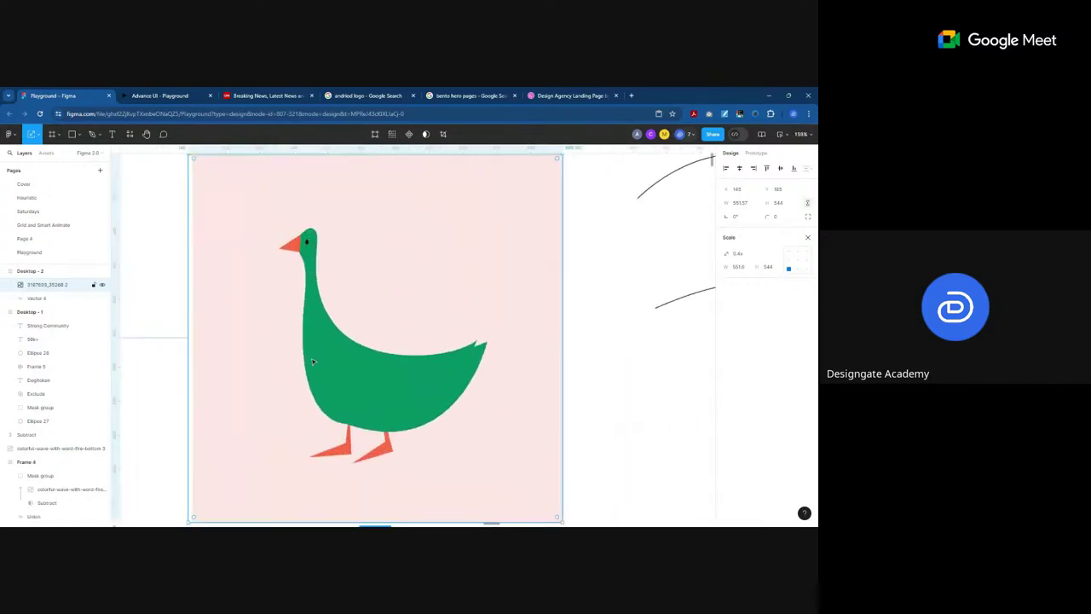
key("Escape")
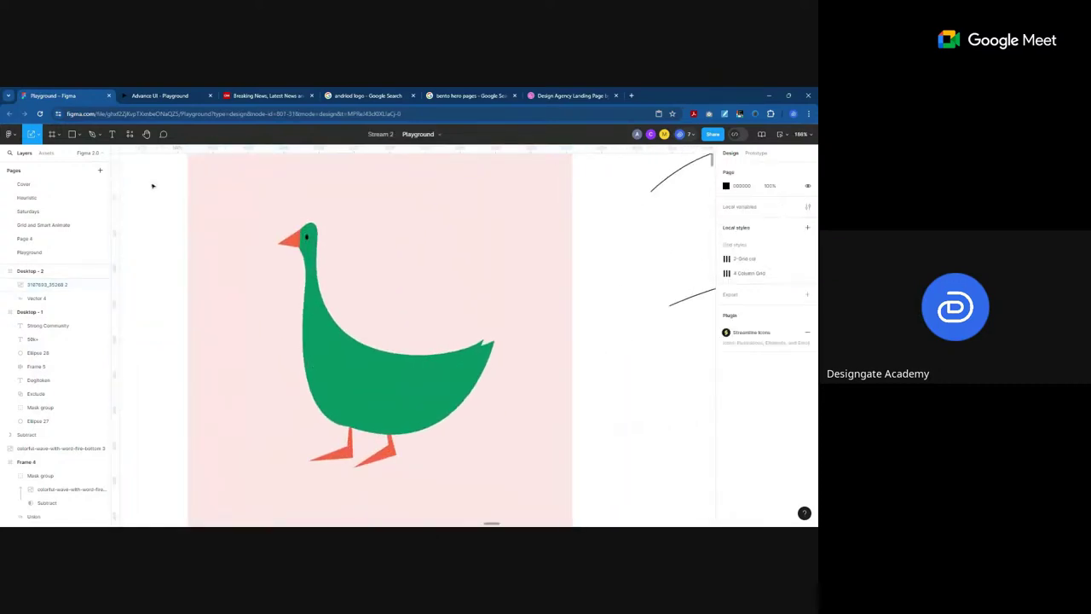
key("k")
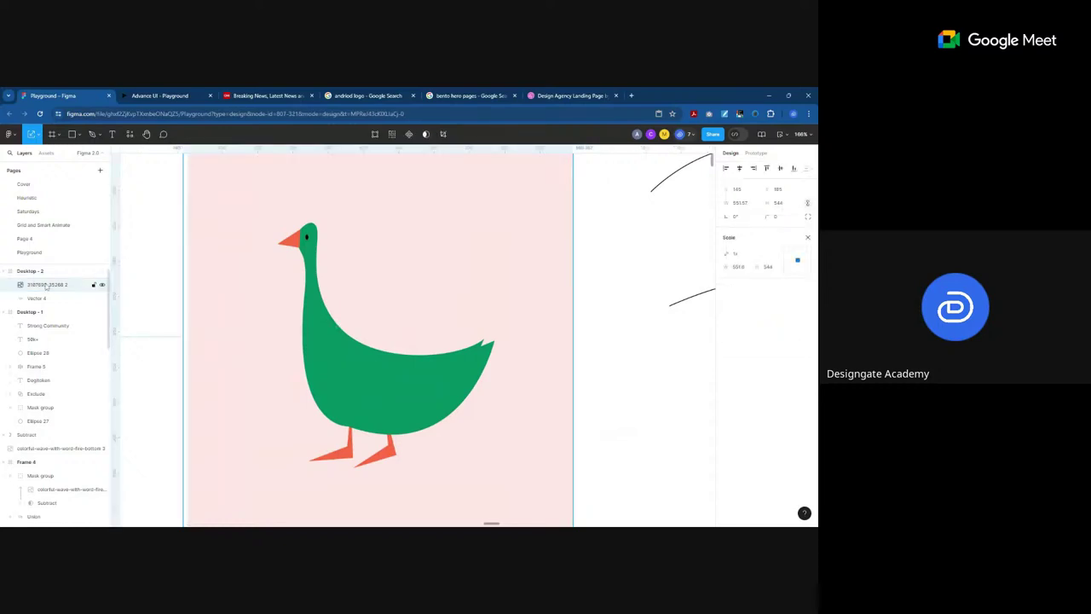
left_click(94, 284)
Step: Start a pen outline at the goose's beak tip, tracing over the head and down the neck
left_click(92, 134)
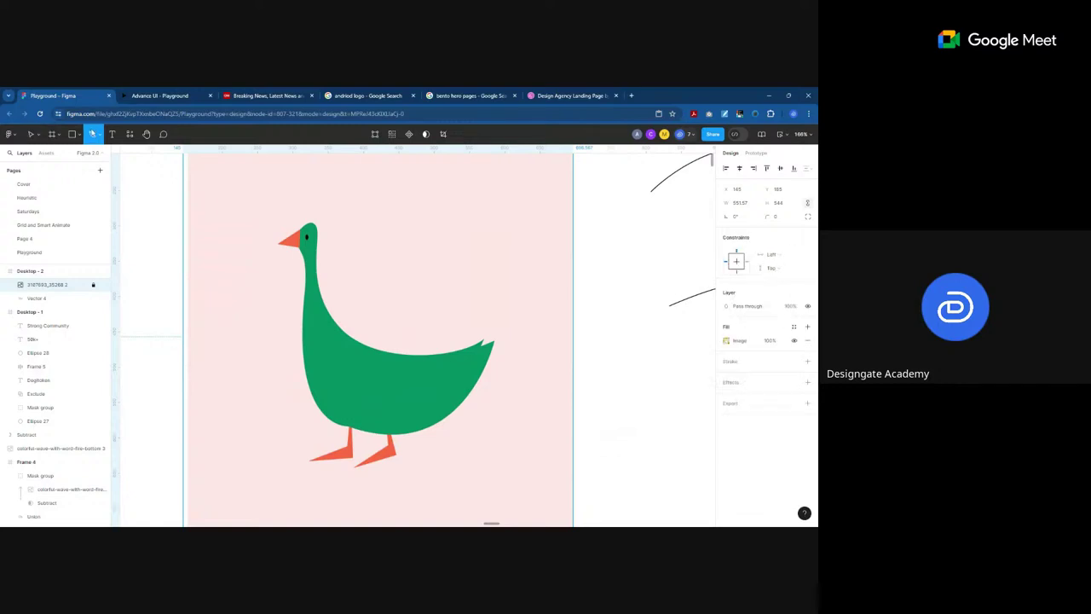
scroll(283, 228, "up", 5)
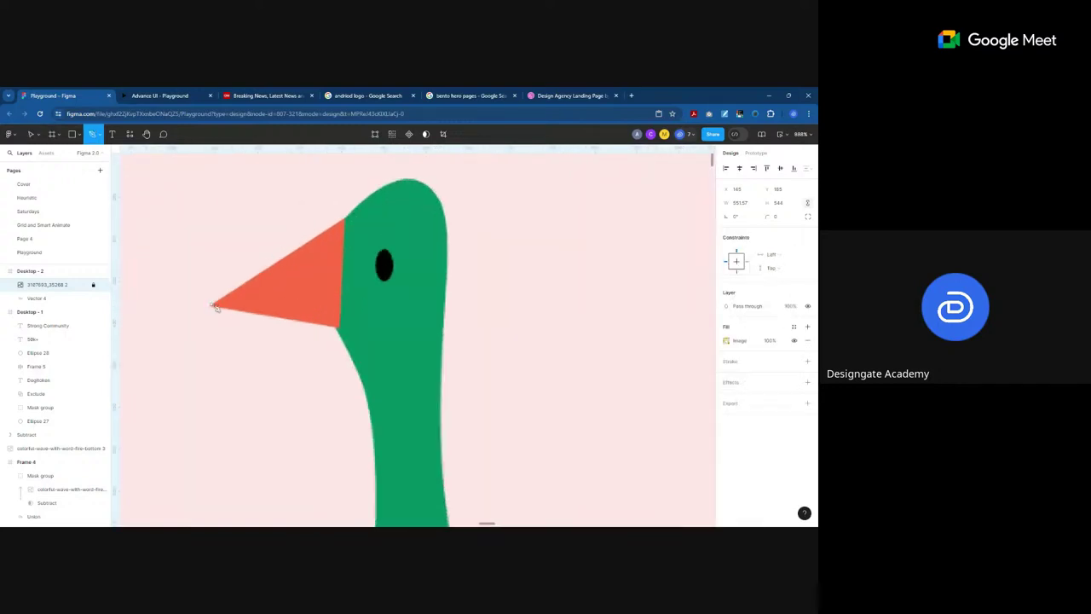
scroll(260, 235, "down", 3)
scroll(263, 241, "down", 4)
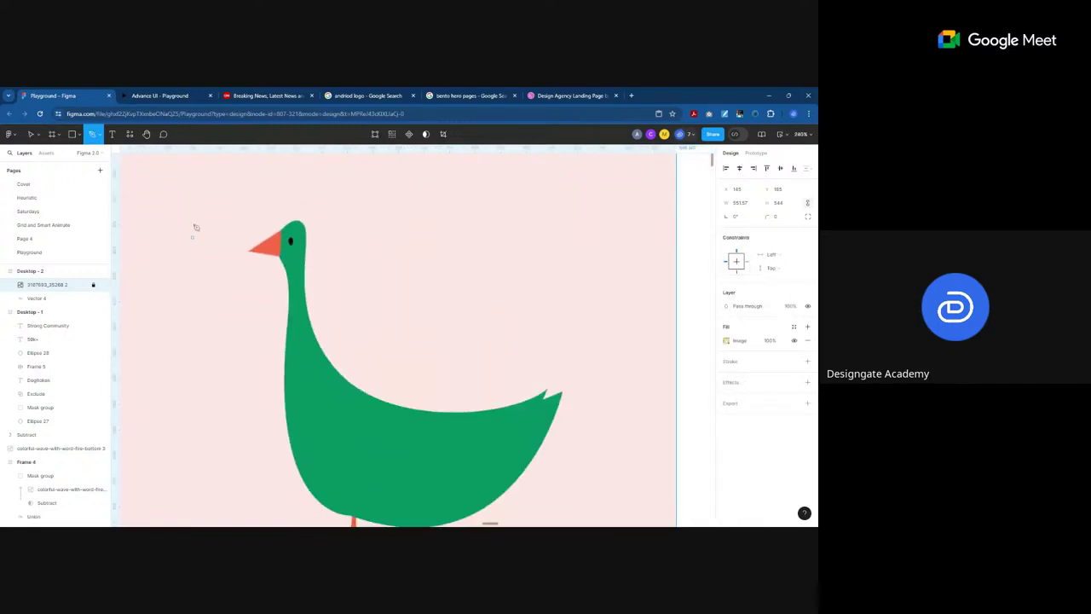
scroll(347, 309, "down", 3)
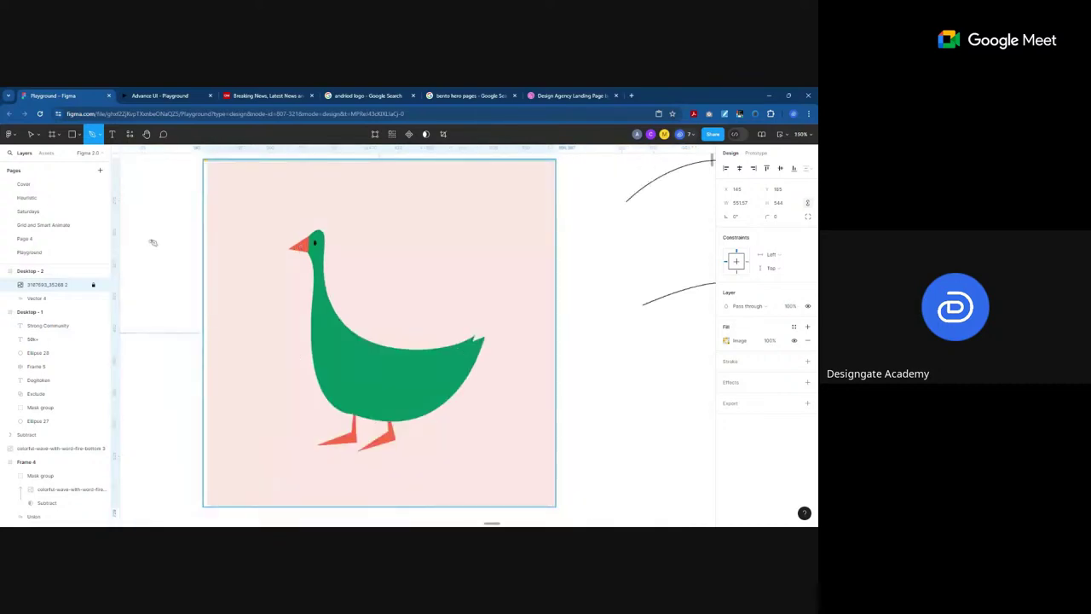
scroll(278, 230, "up", 5)
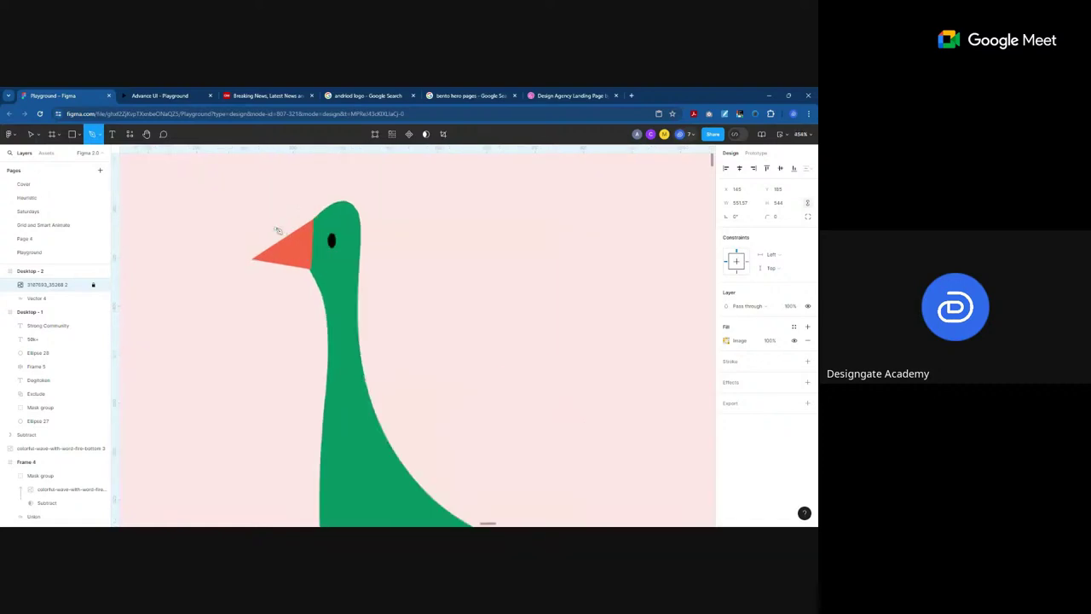
scroll(278, 230, "up", 3)
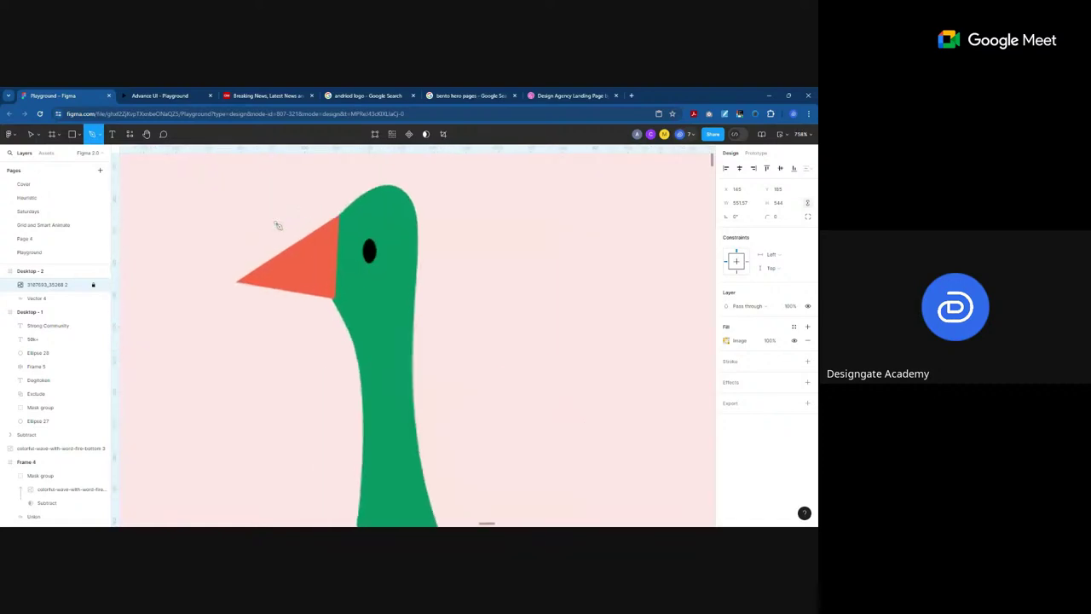
left_click(239, 281)
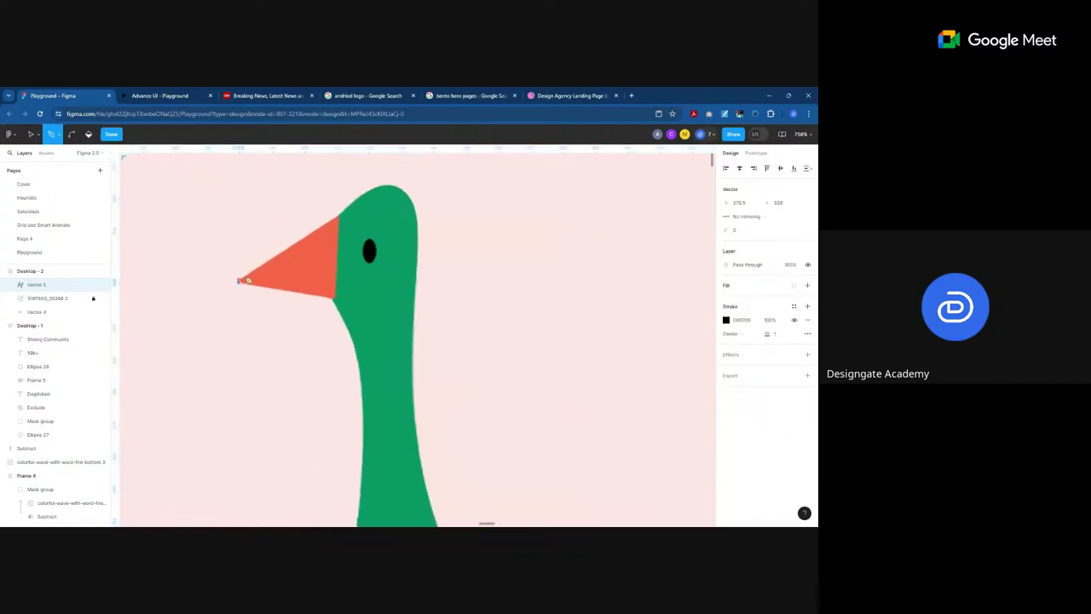
left_click(340, 216)
left_click(393, 186)
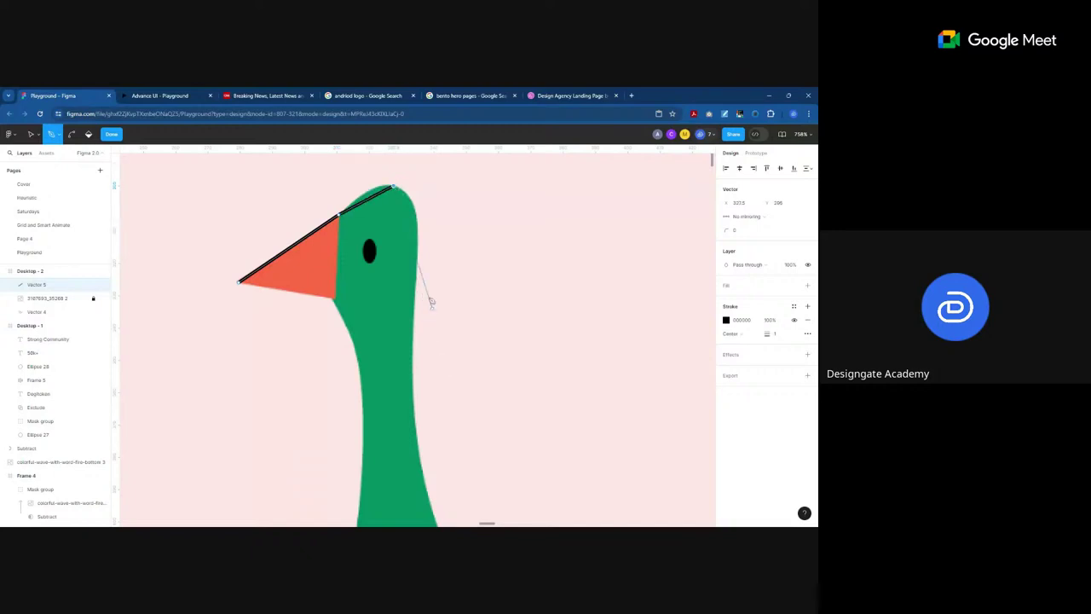
left_click(418, 242)
scroll(401, 213, "down", 5)
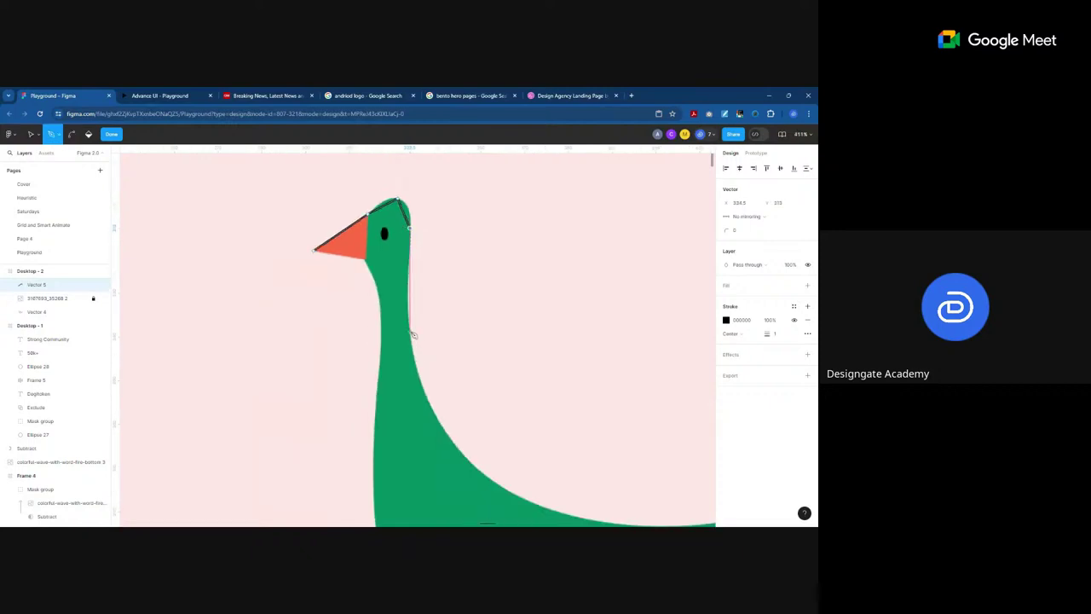
left_click(411, 332)
left_click(466, 458)
Step: Continue the outline along the back, around the notched tail, and across the belly to the chest
scroll(341, 294, "down", 5)
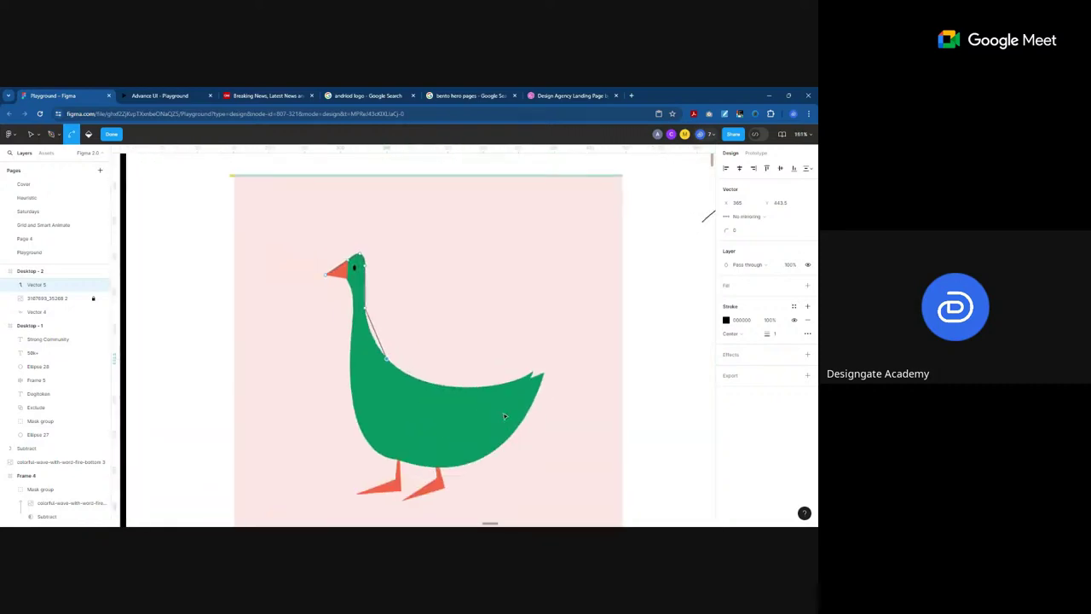
scroll(469, 397, "up", 5)
left_click(352, 358)
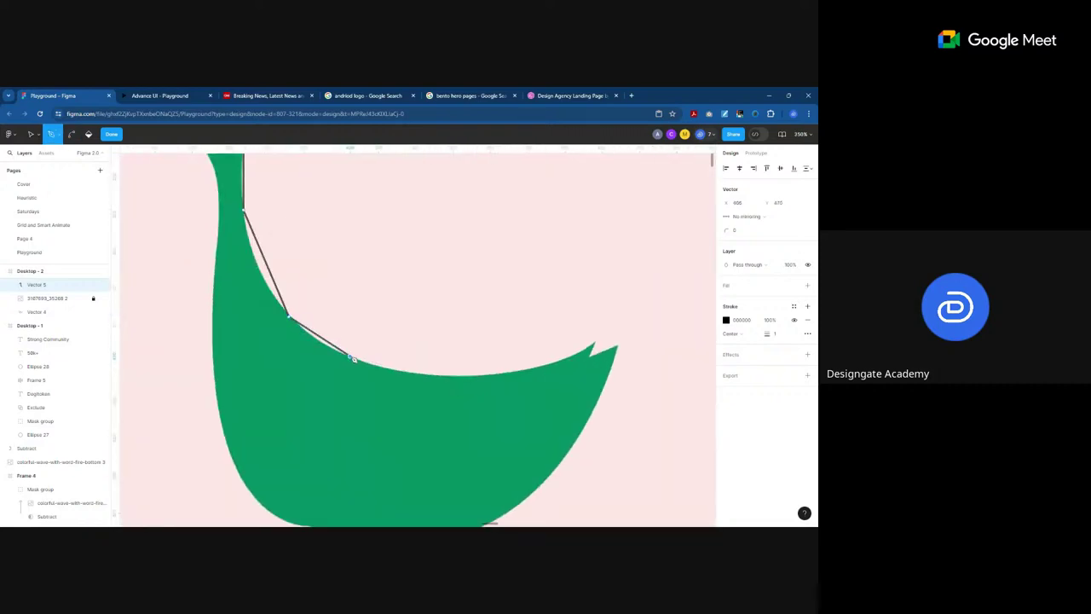
left_click(534, 368)
left_click(595, 343)
left_click(588, 355)
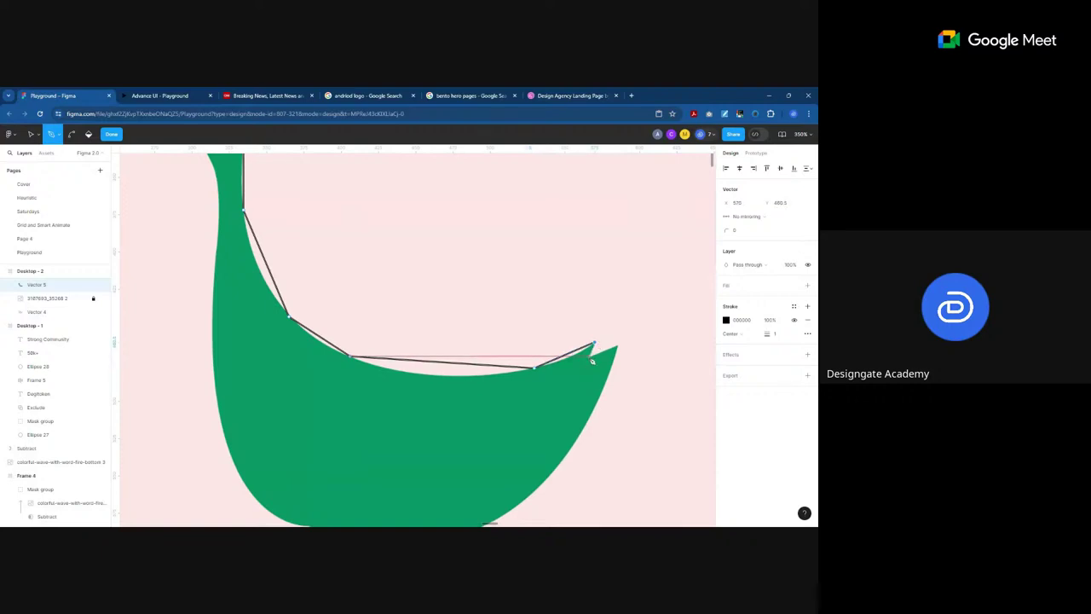
left_click(617, 346)
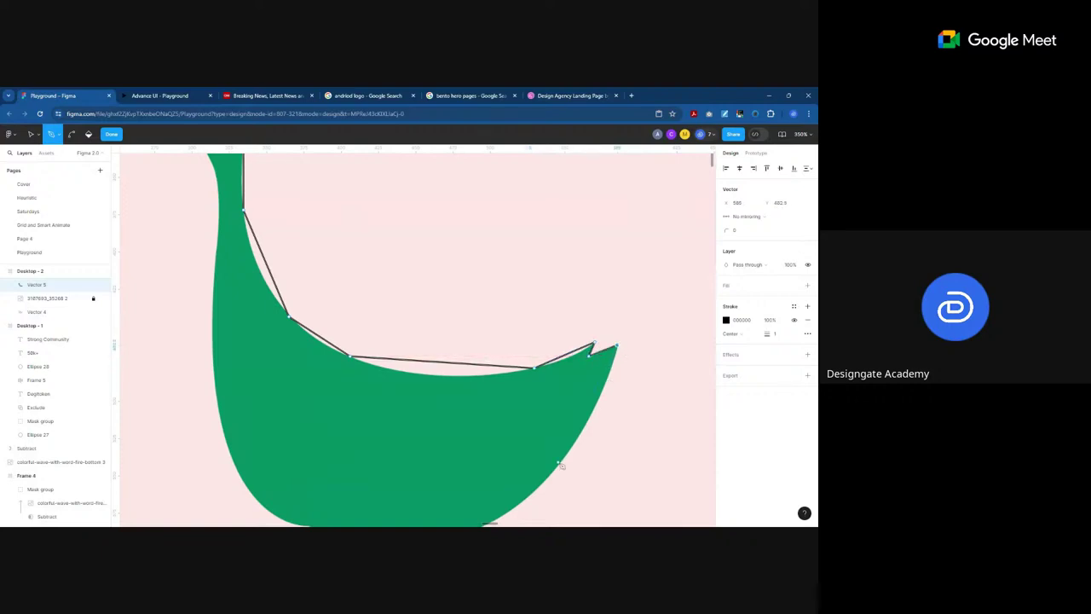
scroll(546, 426, "down", 5)
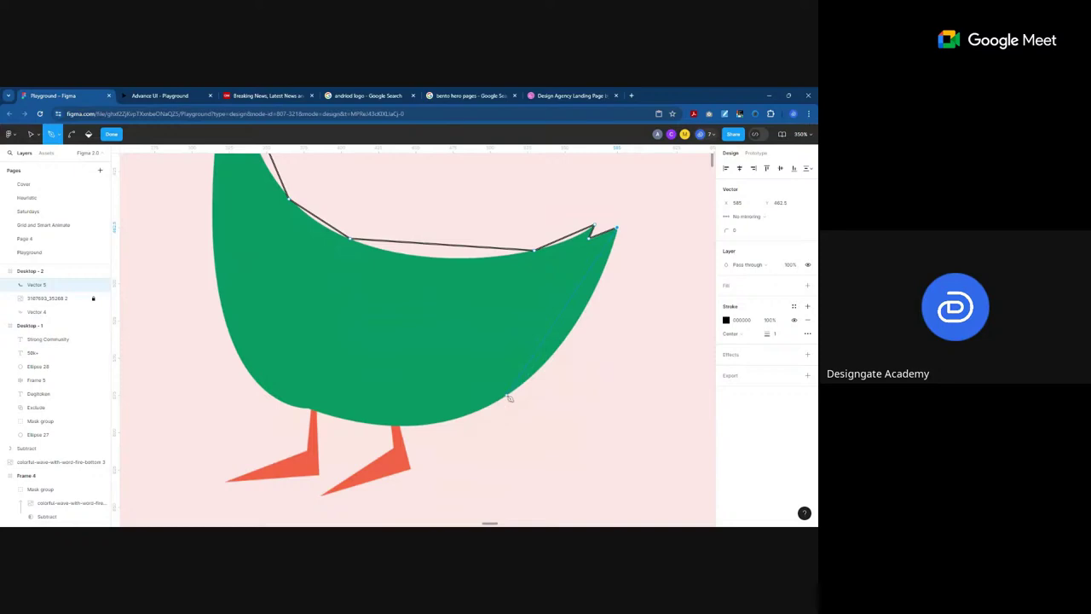
left_click(506, 394)
left_click(390, 424)
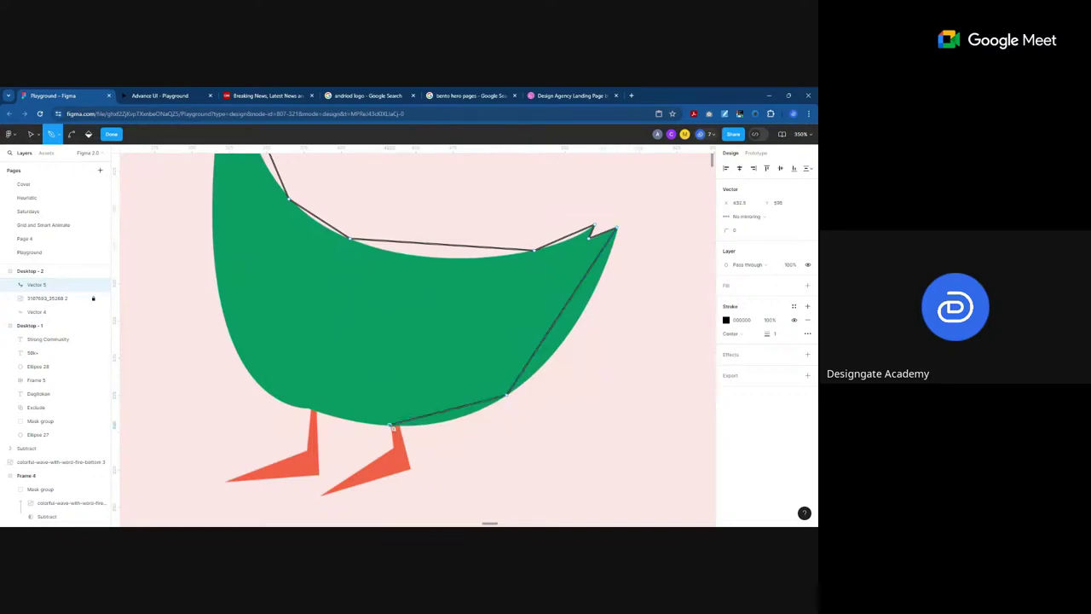
left_click(309, 408)
left_click(234, 345)
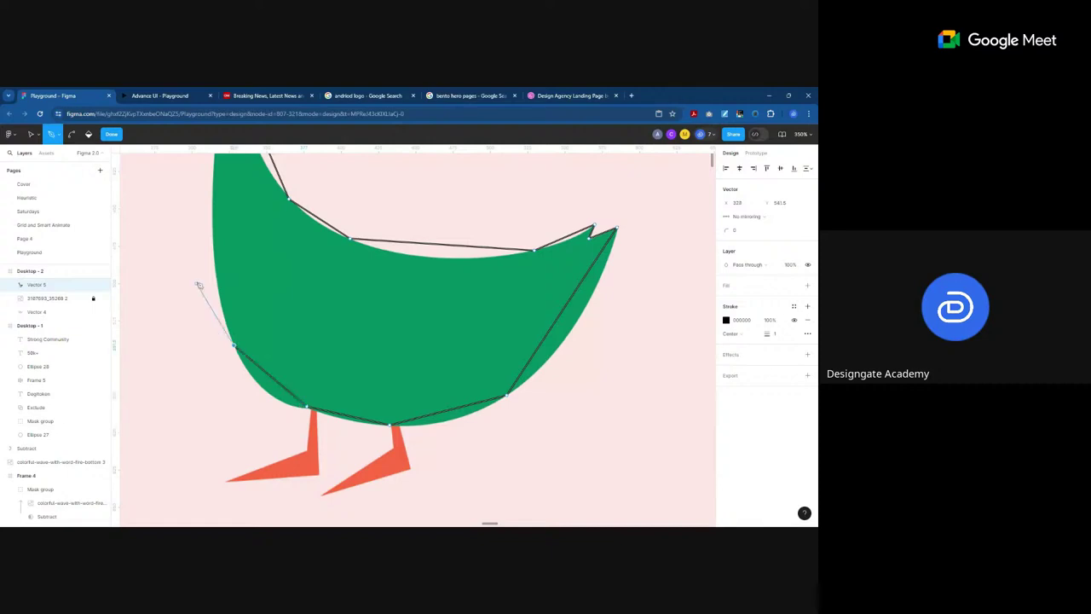
Step: Trace up the front of the neck and close the outline at the beak tip
scroll(201, 306, "up", 3)
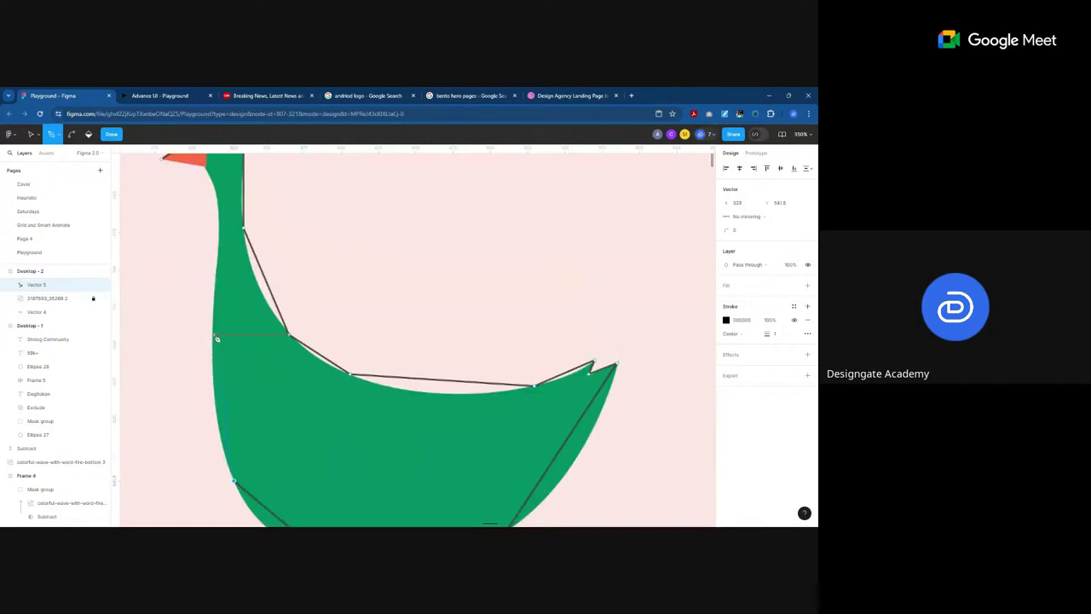
left_click(215, 336)
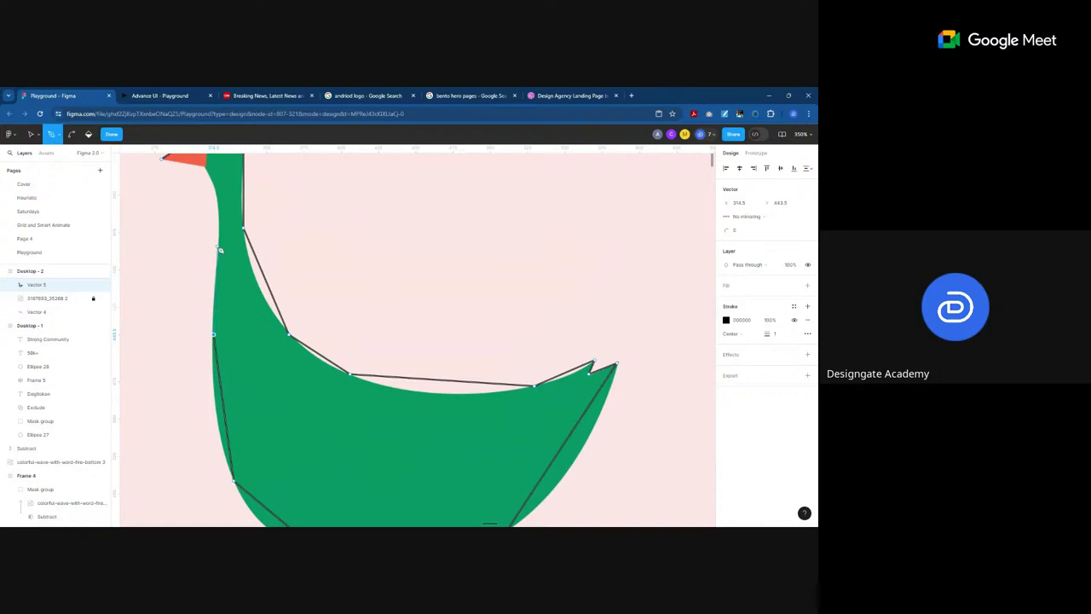
scroll(231, 268, "up", 3)
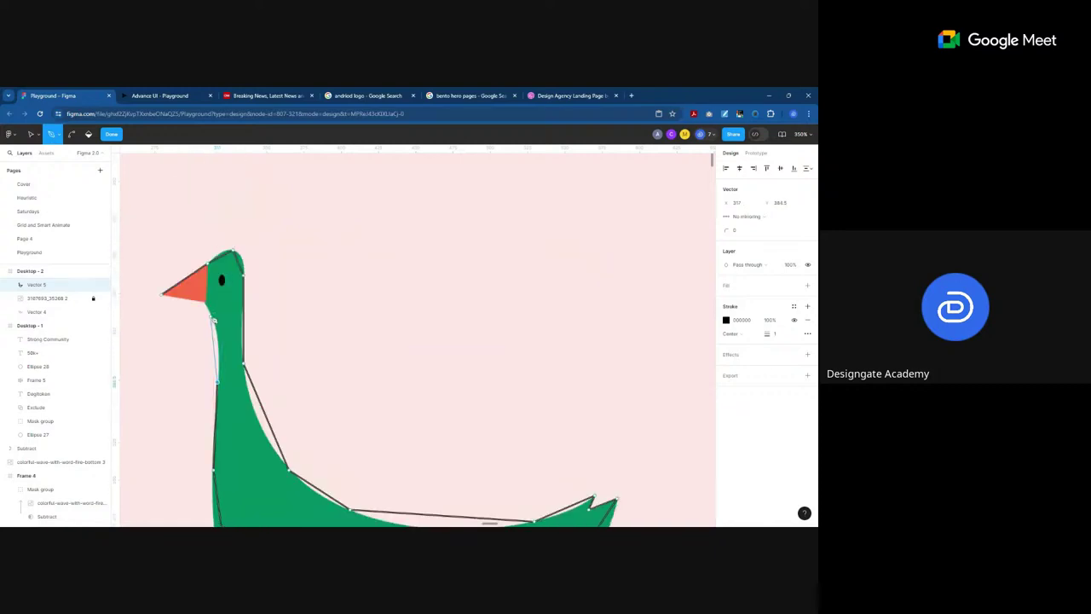
scroll(214, 320, "up", 5)
scroll(208, 357, "down", 4)
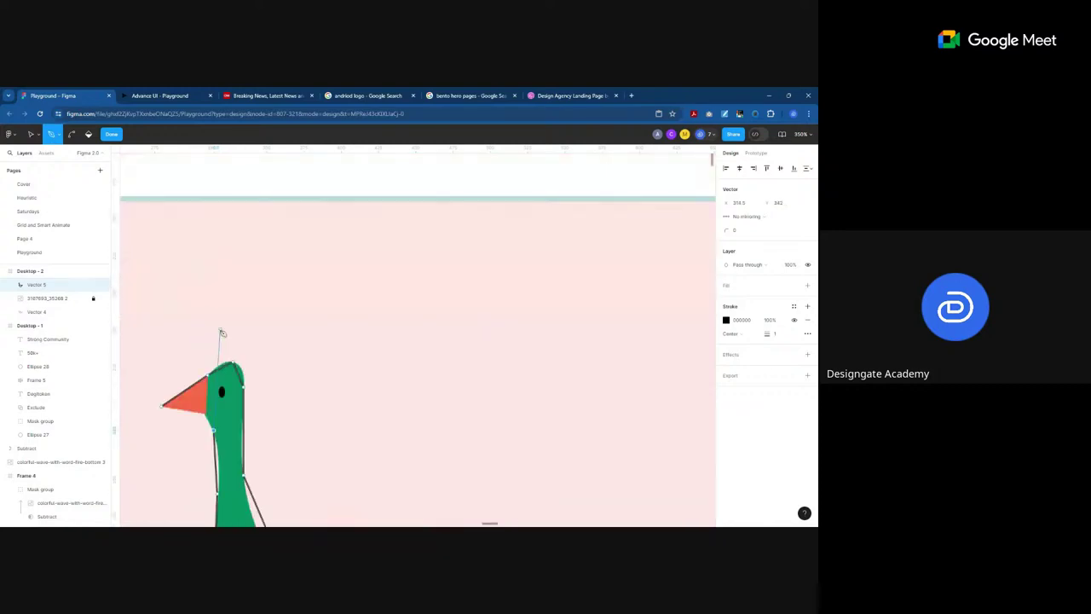
scroll(206, 372, "up", 5)
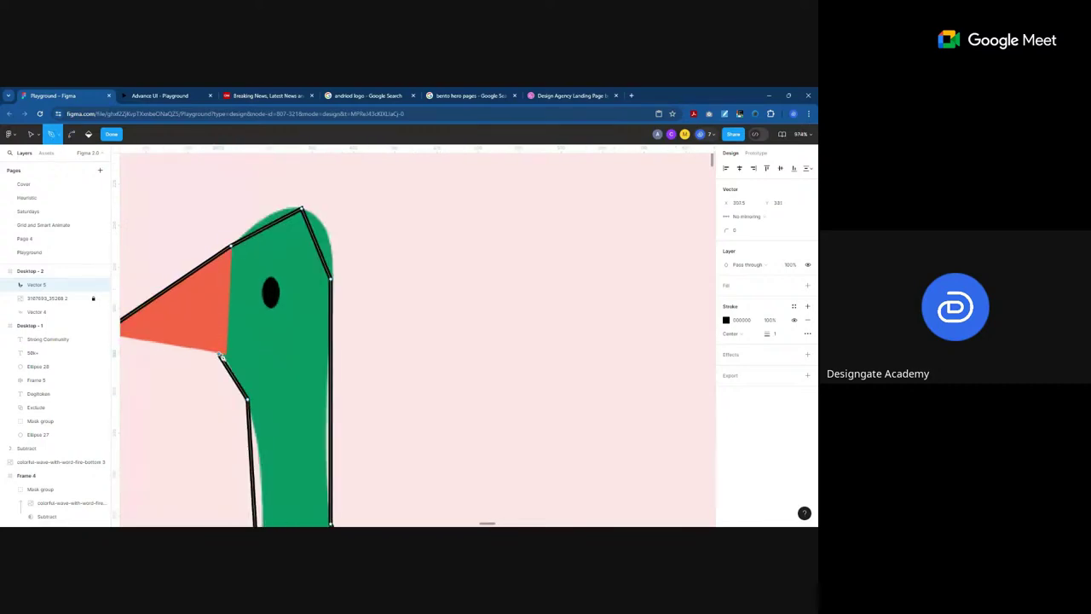
scroll(292, 366, "down", 3)
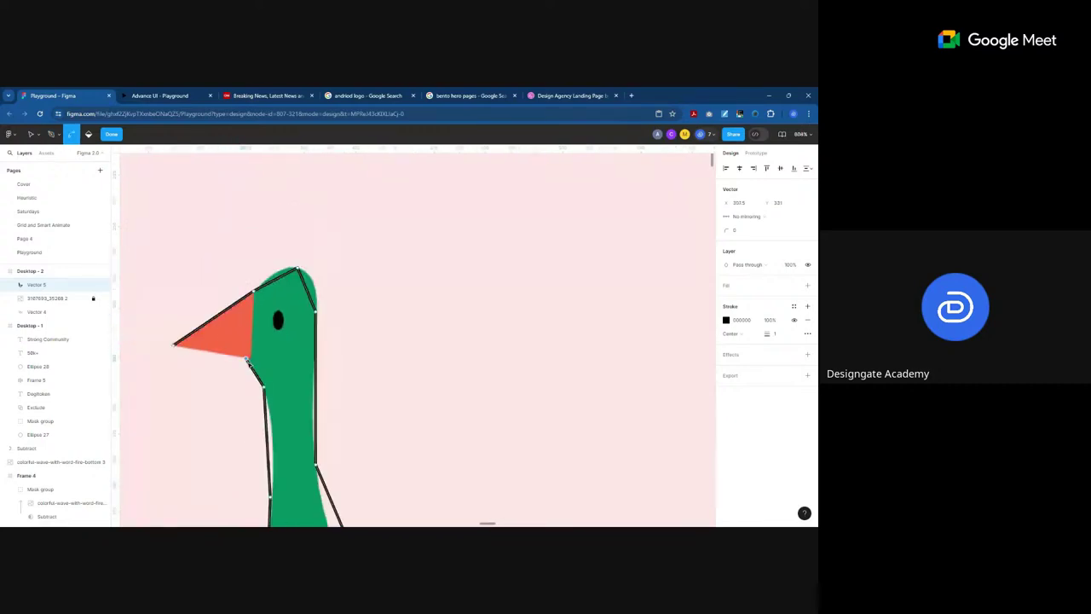
left_click(175, 348)
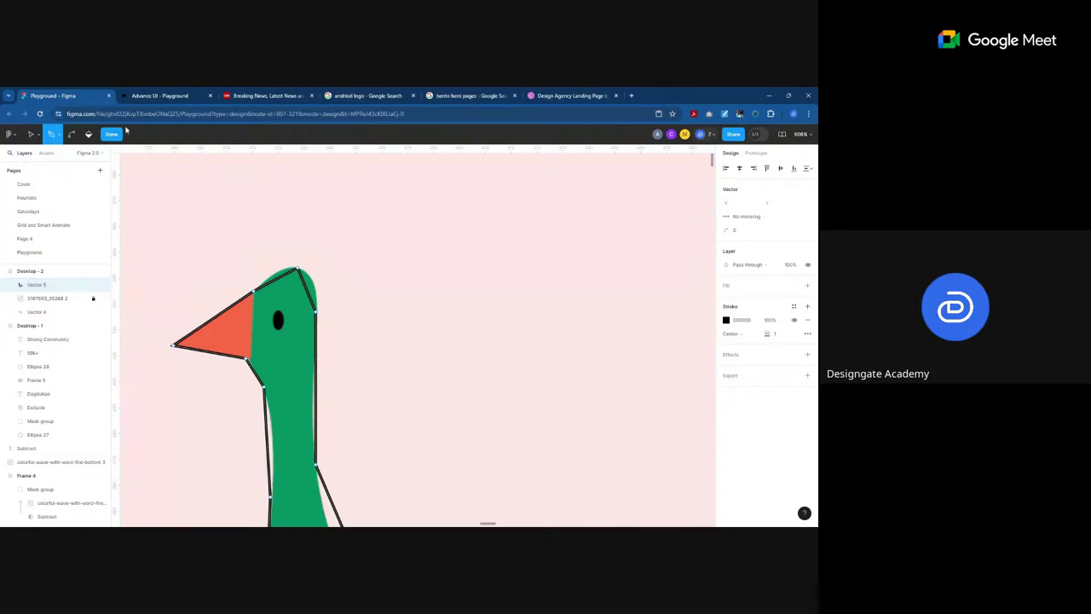
Step: Finish the goose outline as a stroke-only vector, undoing a trial grey fill
left_click(114, 135)
scroll(369, 243, "down", 5)
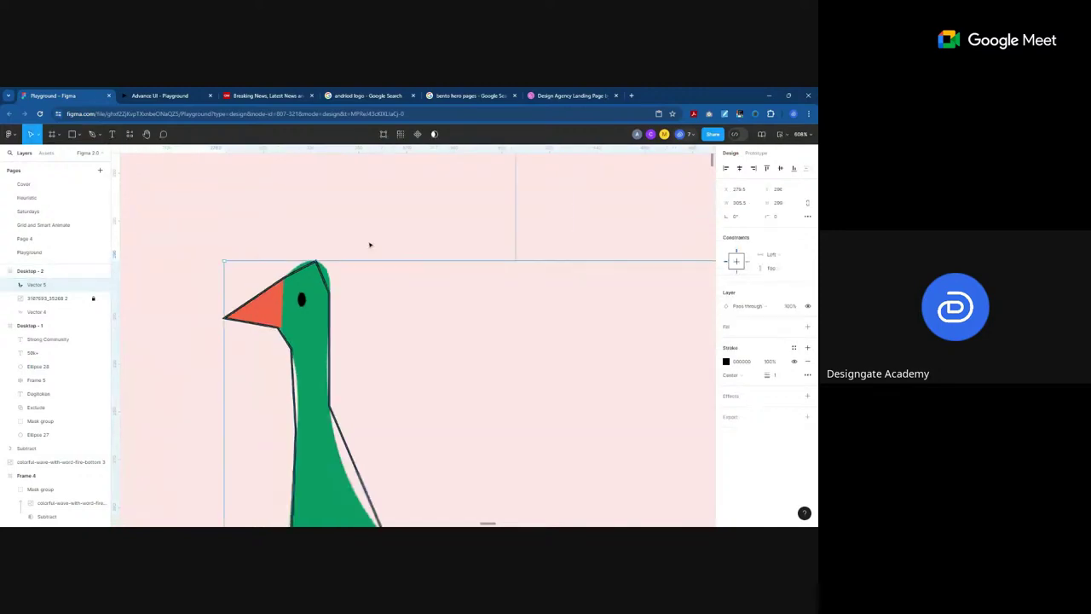
scroll(306, 247, "down", 5)
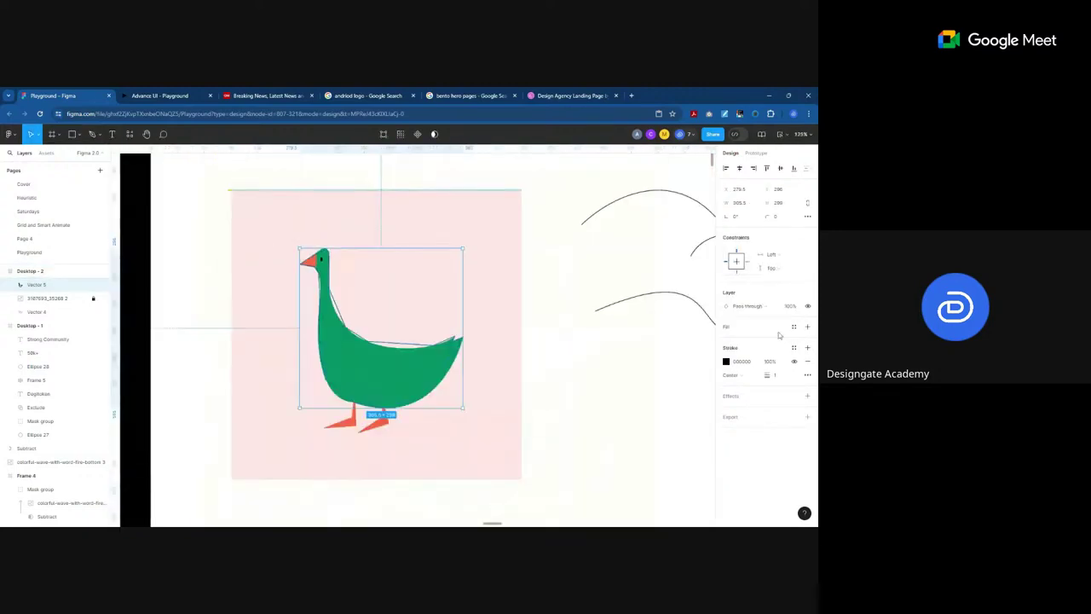
left_click(807, 327)
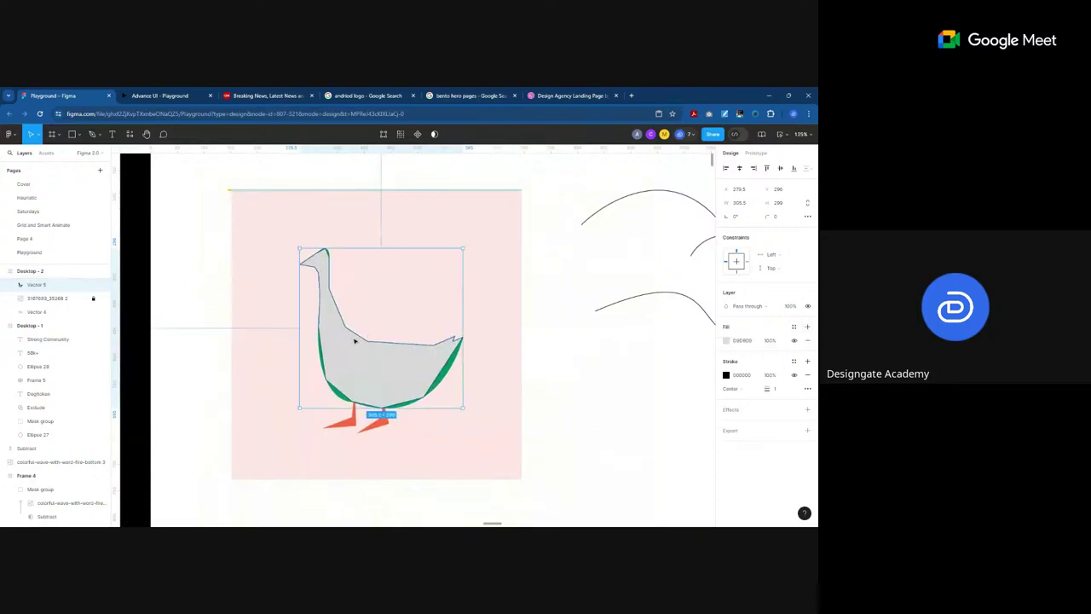
key("ctrl+z")
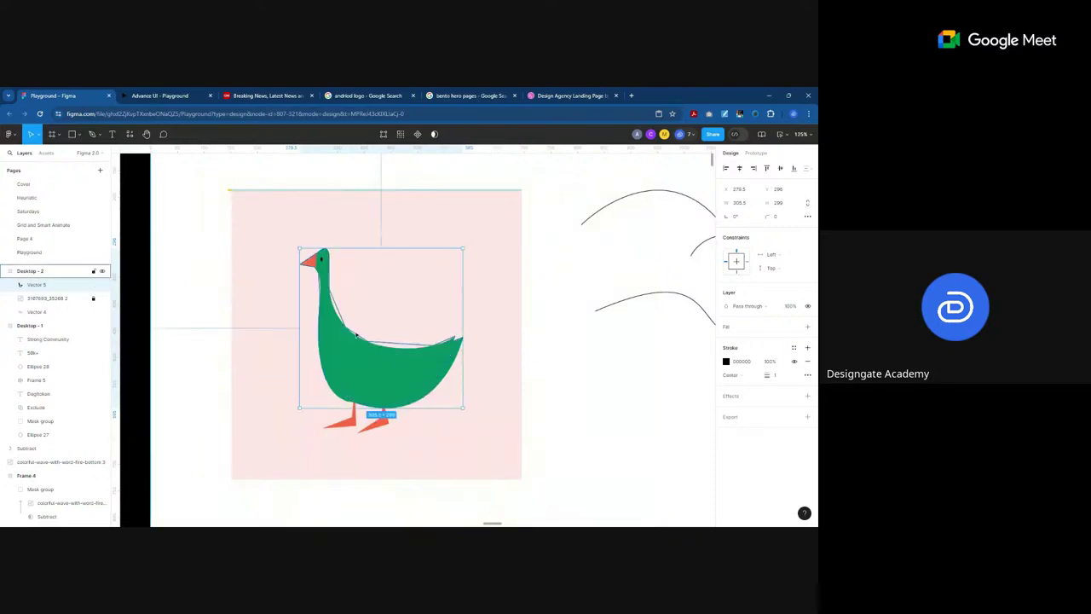
scroll(340, 330, "up", 5)
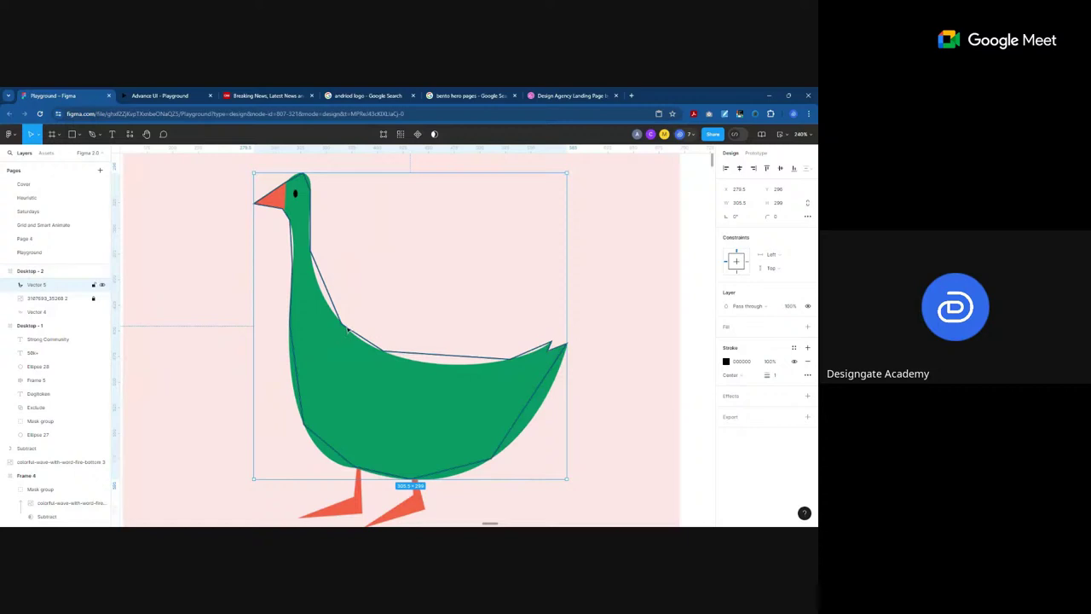
double_click(347, 330)
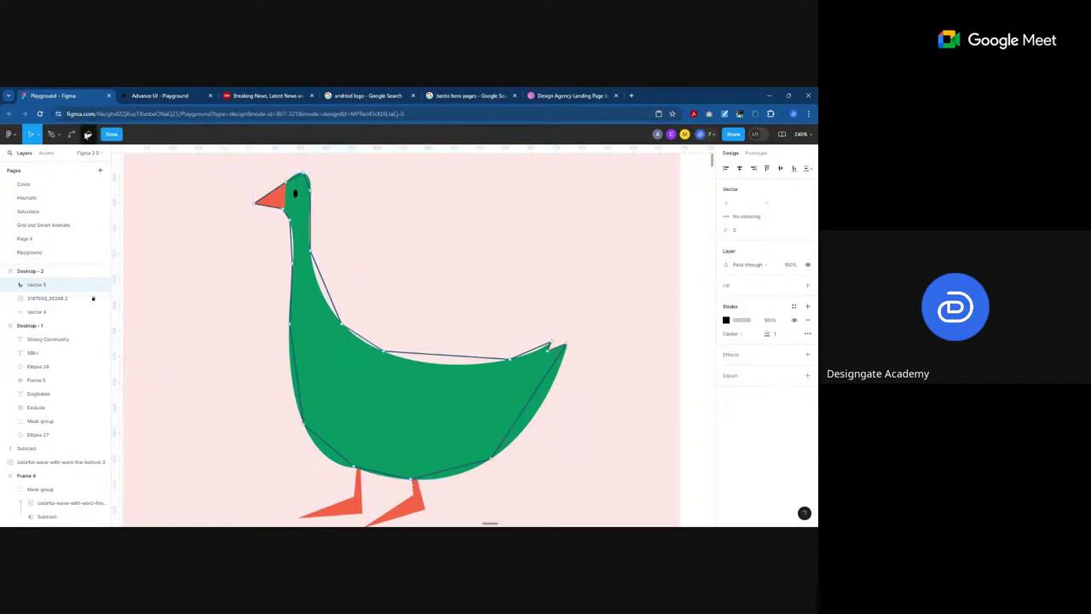
Step: With the Bend tool, curve the top and right edges of the goose's head
left_click(71, 134)
scroll(305, 236, "up", 3)
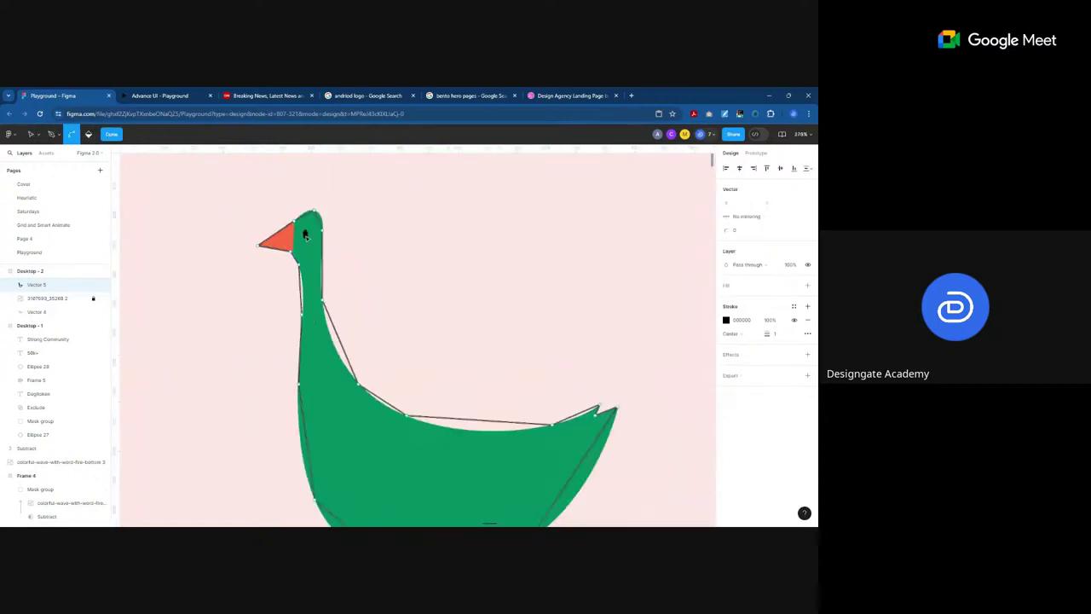
scroll(307, 197, "up", 15)
left_click(73, 134)
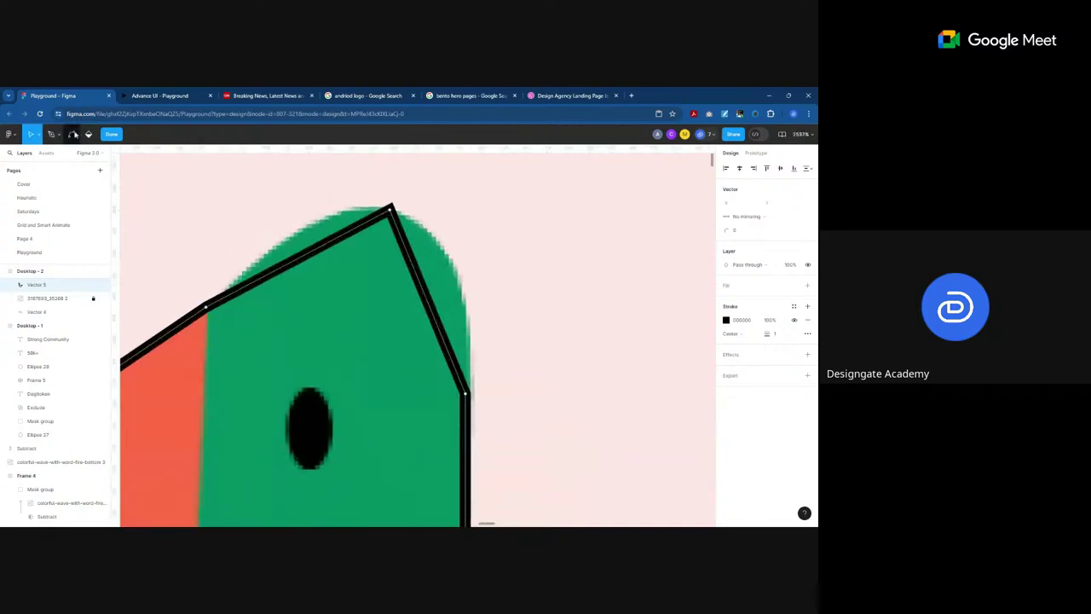
left_click(73, 133)
left_click_drag(305, 261, 320, 219)
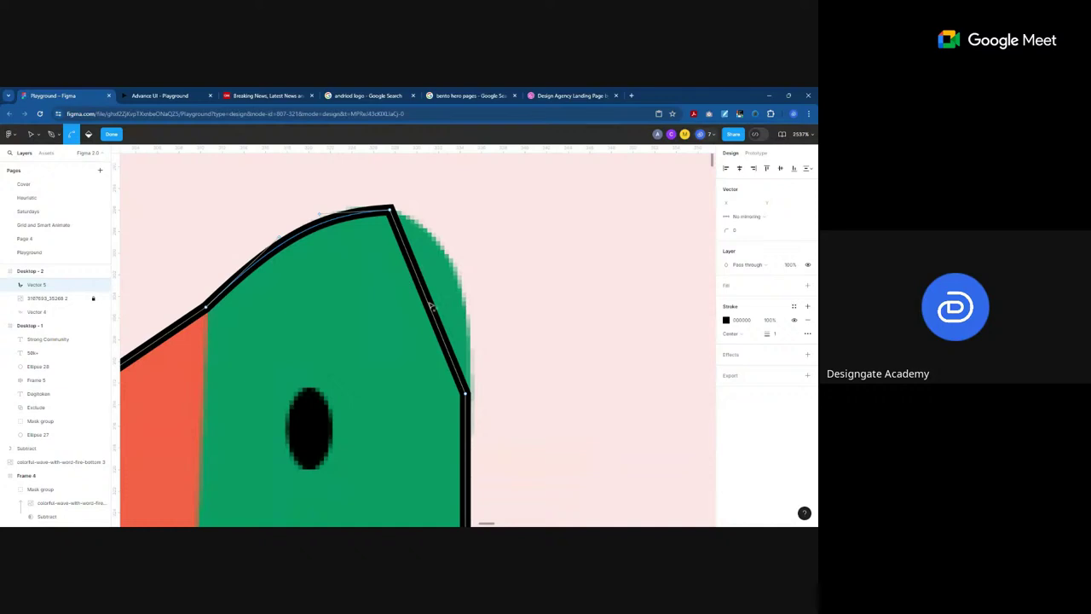
left_click_drag(427, 303, 458, 288)
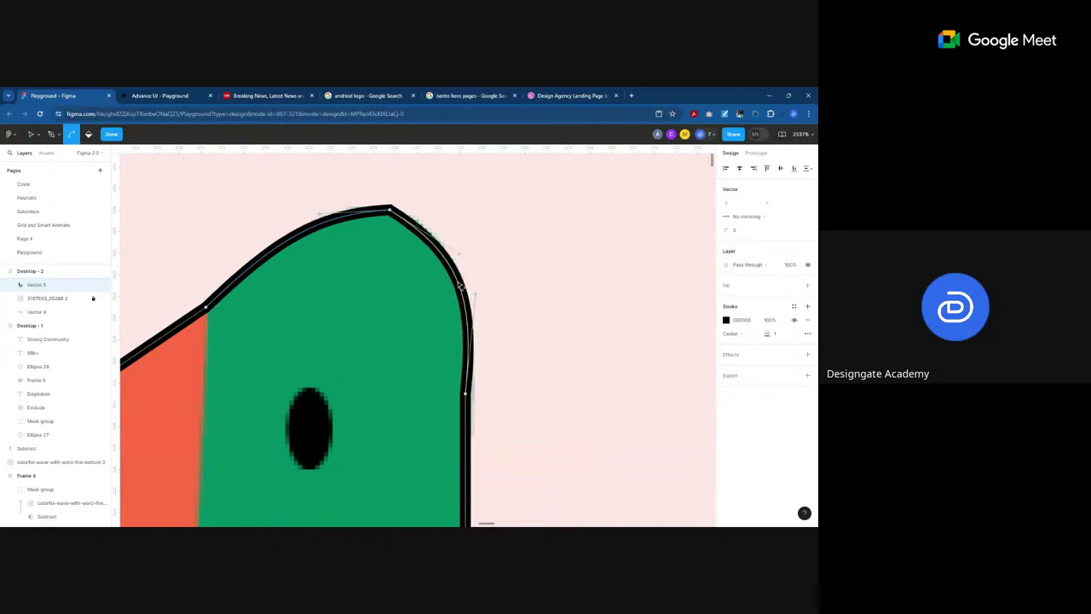
Step: Bend the neck, lower neck, back and tail-tip segments into curves along the green edge
scroll(328, 247, "down", 3)
scroll(328, 247, "down", 10)
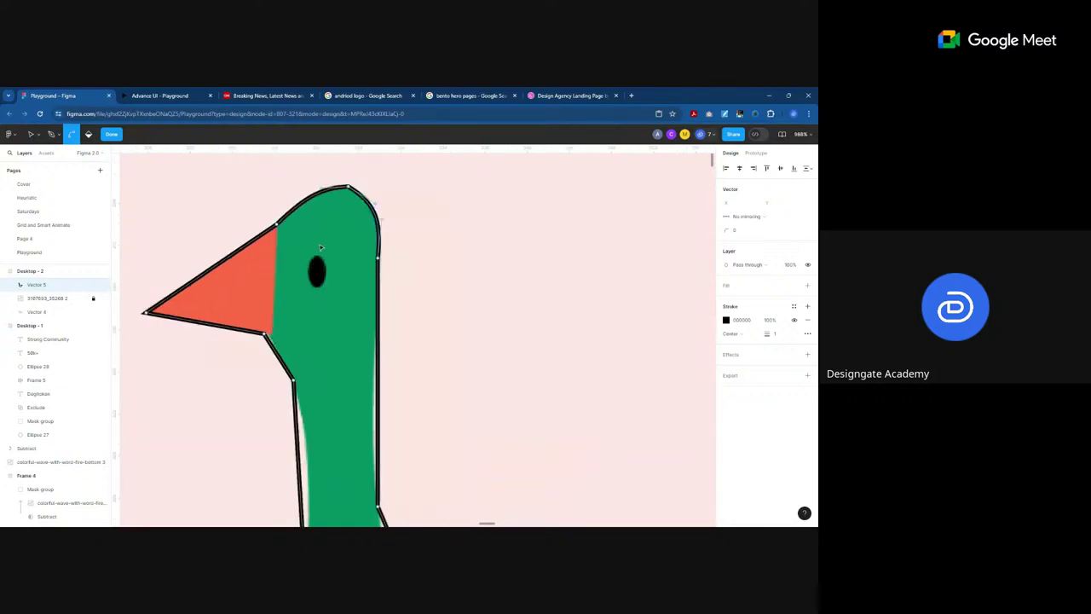
scroll(358, 354, "up", 2)
scroll(347, 296, "down", 2)
scroll(347, 296, "down", 2)
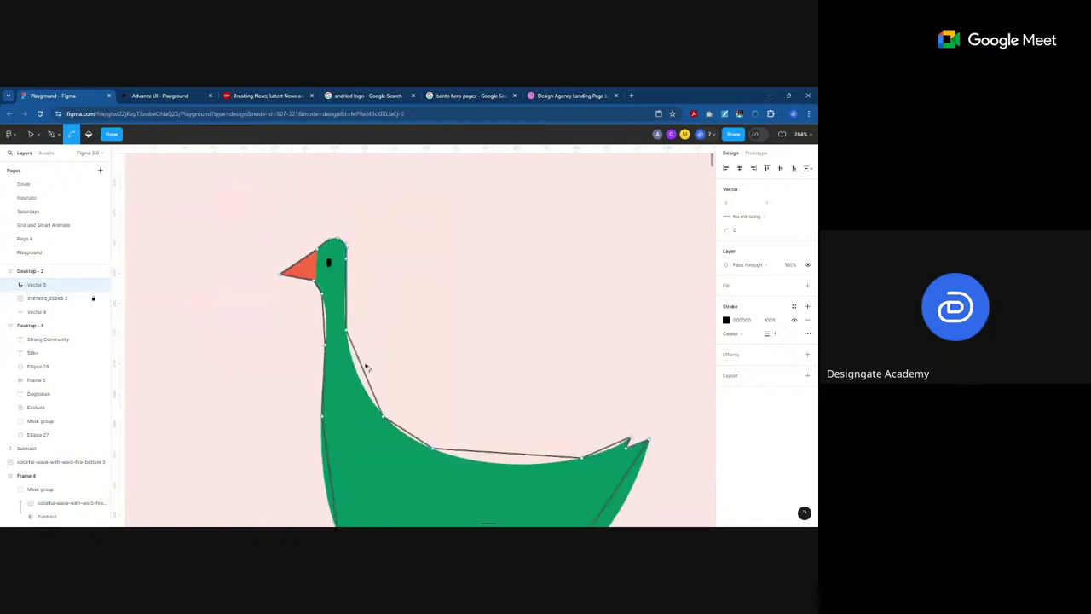
scroll(365, 364, "up", 5)
left_click_drag(344, 346, 327, 363)
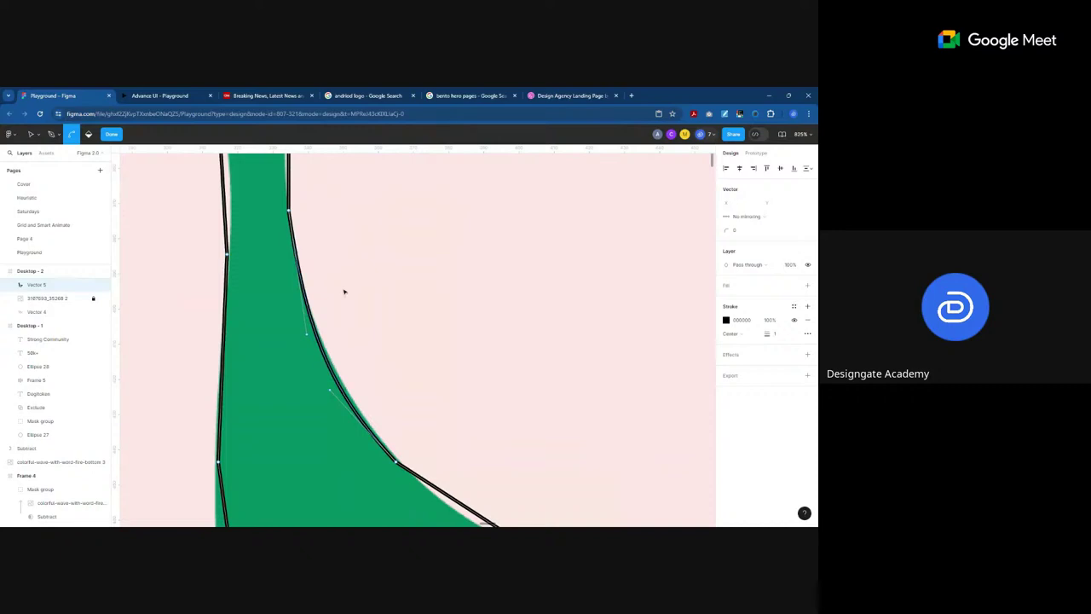
scroll(347, 270, "down", 5)
scroll(395, 391, "up", 5)
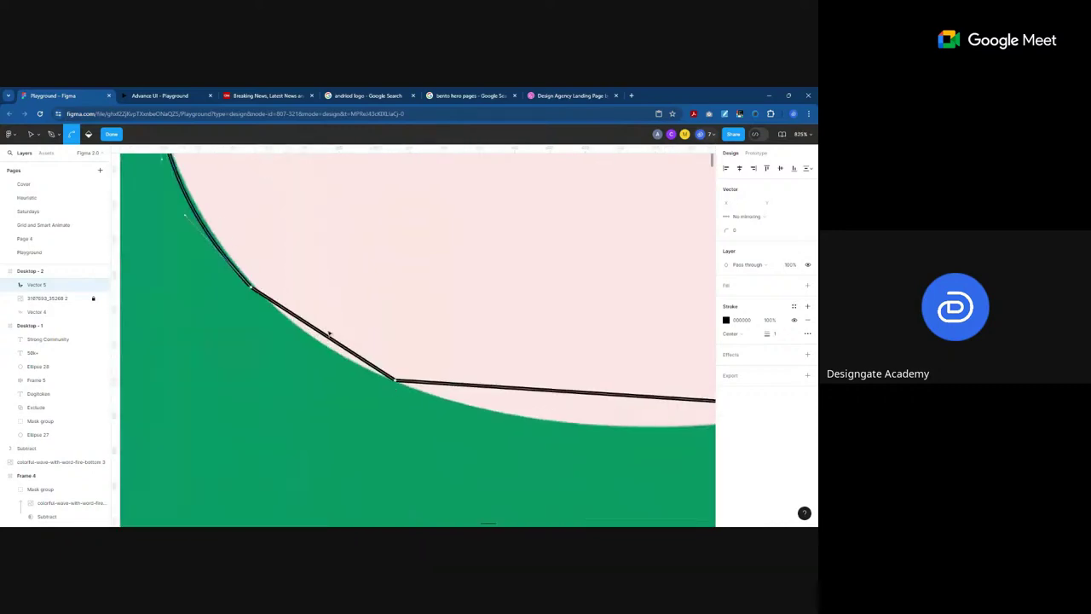
left_click_drag(329, 334, 317, 346)
scroll(229, 298, "down", 2)
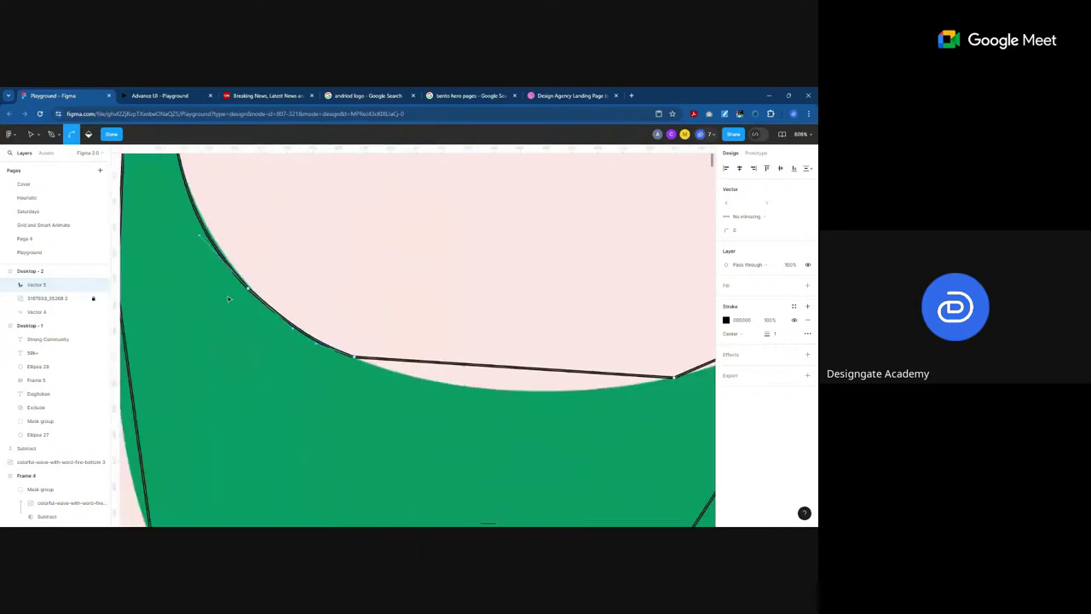
scroll(228, 298, "down", 4)
scroll(362, 324, "up", 3)
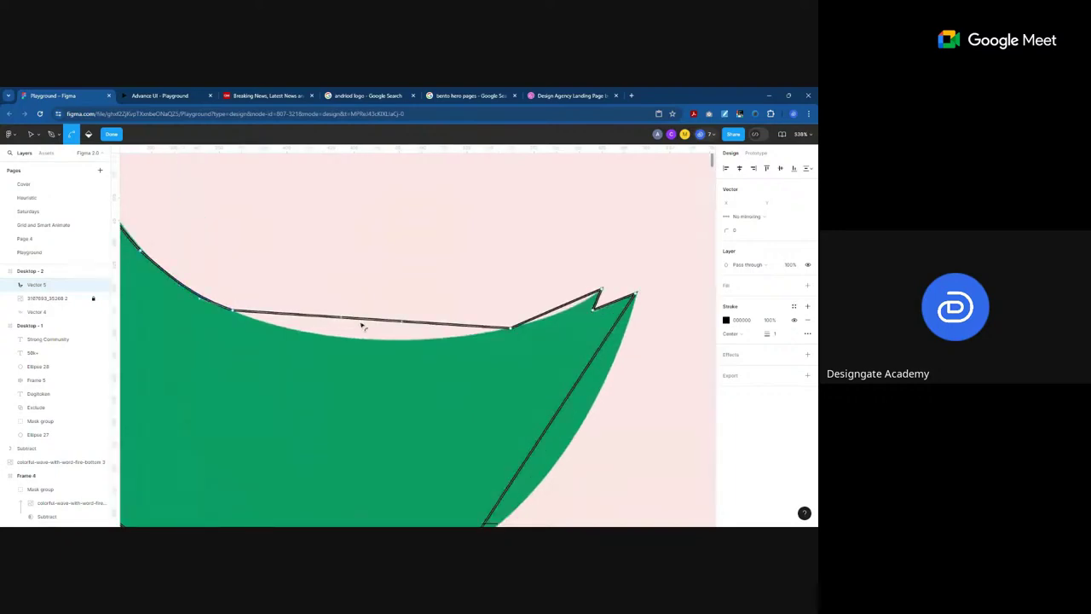
left_click_drag(361, 324, 367, 344)
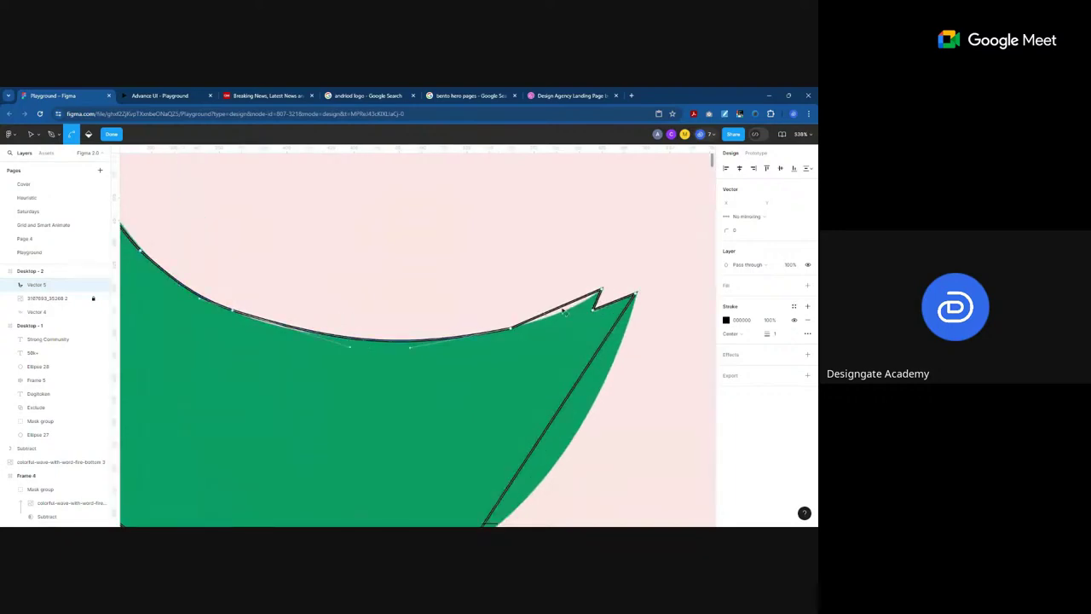
left_click_drag(554, 311, 556, 316)
Step: Curve the right side, bottom edge and lower-left edge of the goose body
scroll(445, 254, "down", 4)
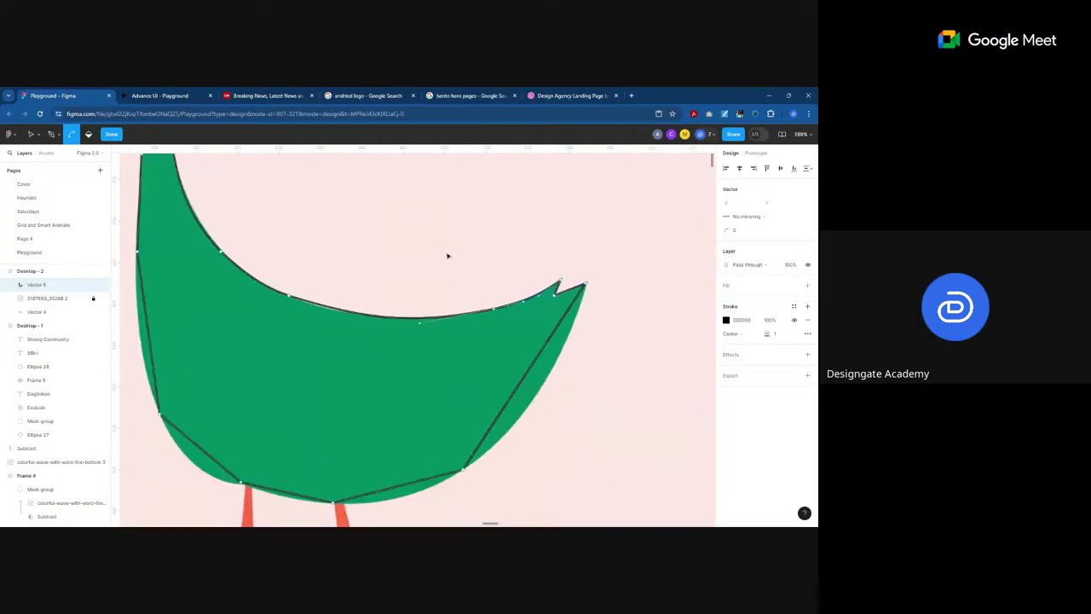
scroll(540, 365, "up", 3)
left_click_drag(480, 332, 494, 346)
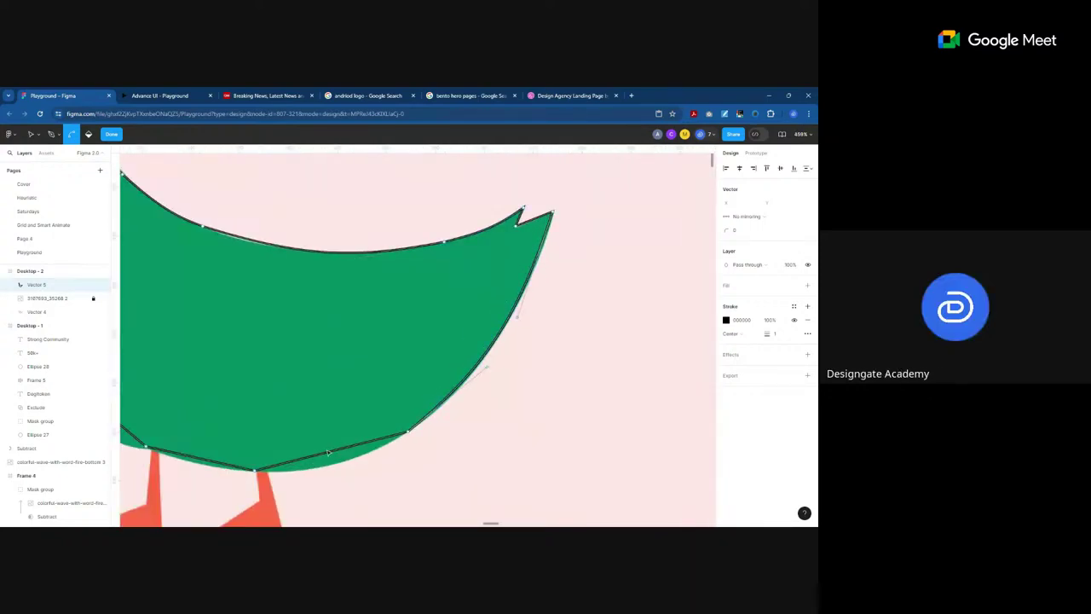
left_click_drag(327, 452, 389, 455)
scroll(506, 372, "down", 4)
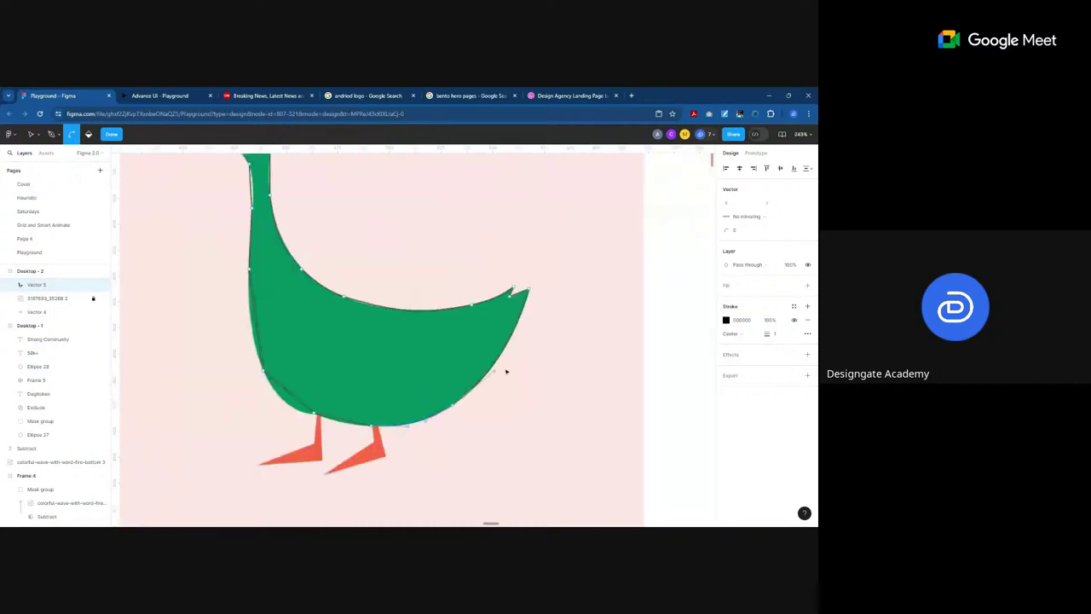
scroll(506, 371, "down", 3)
scroll(363, 426, "up", 6)
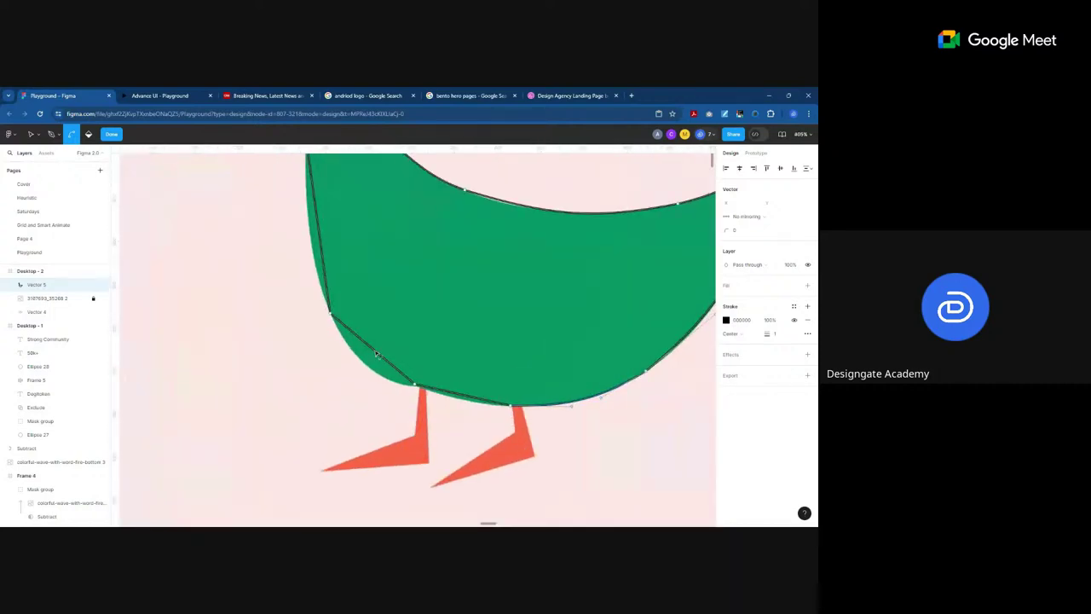
left_click_drag(376, 353, 381, 382)
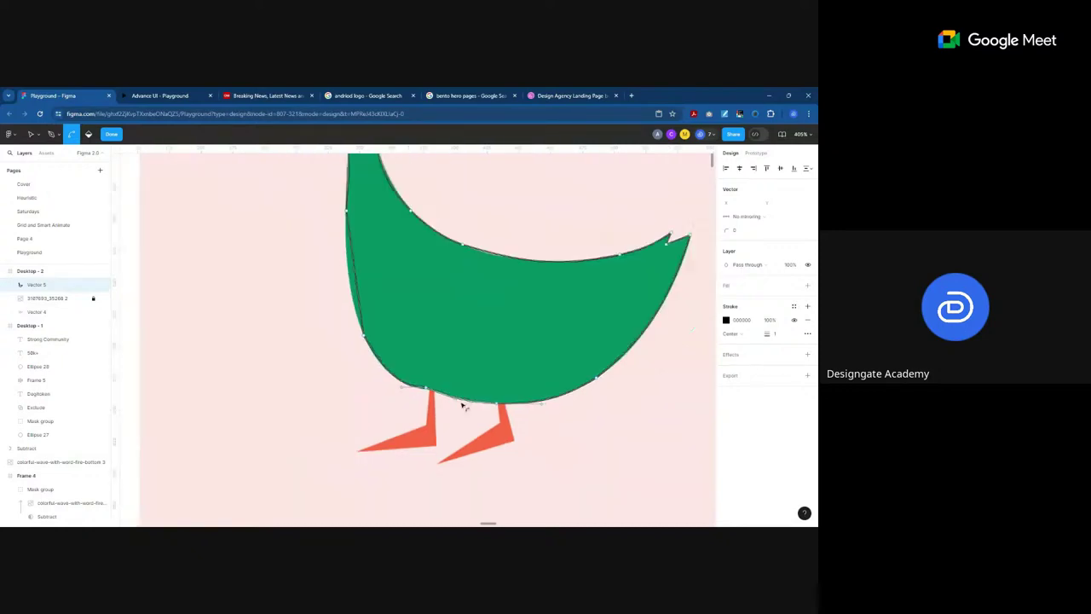
Step: Curve the body's straight left edge and add points so the neck's right edge bends
scroll(460, 399, "down", 2)
scroll(354, 299, "down", 2)
scroll(341, 277, "up", 5)
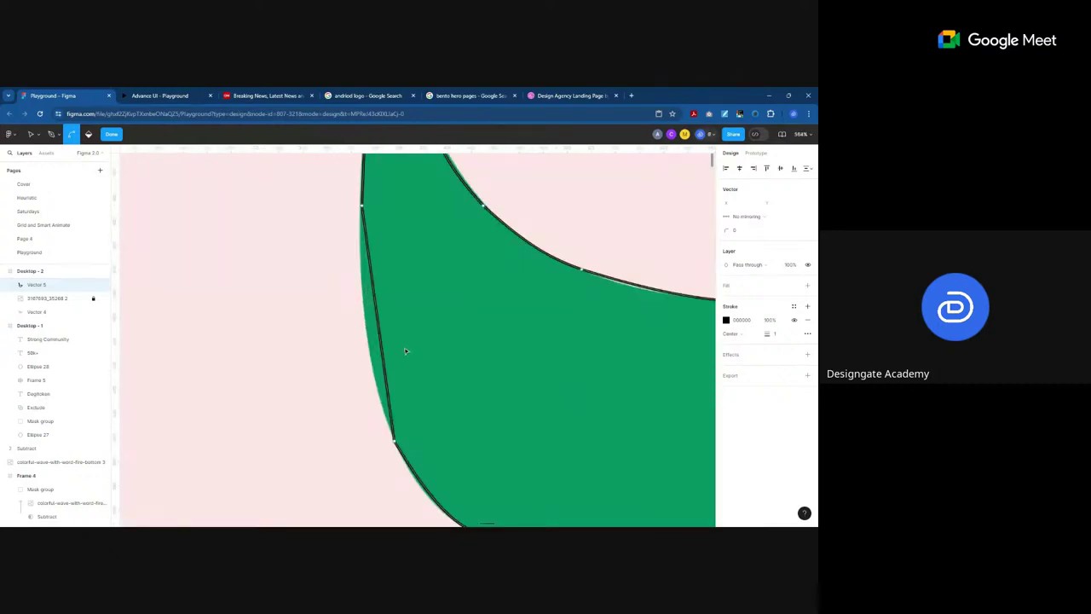
left_click_drag(381, 341, 369, 342)
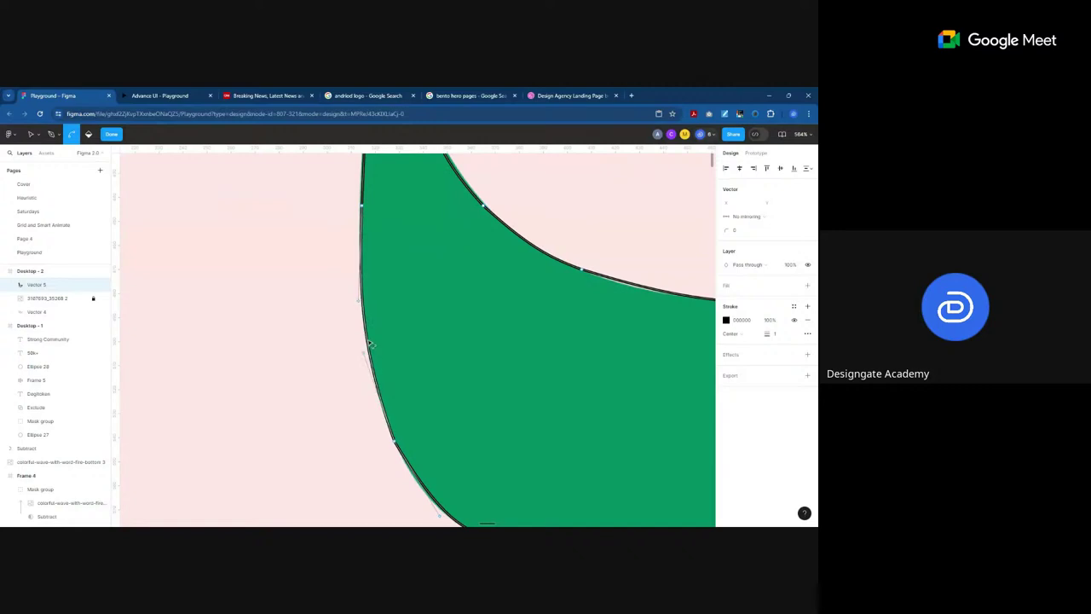
scroll(370, 343, "down", 5)
scroll(391, 281, "up", 4)
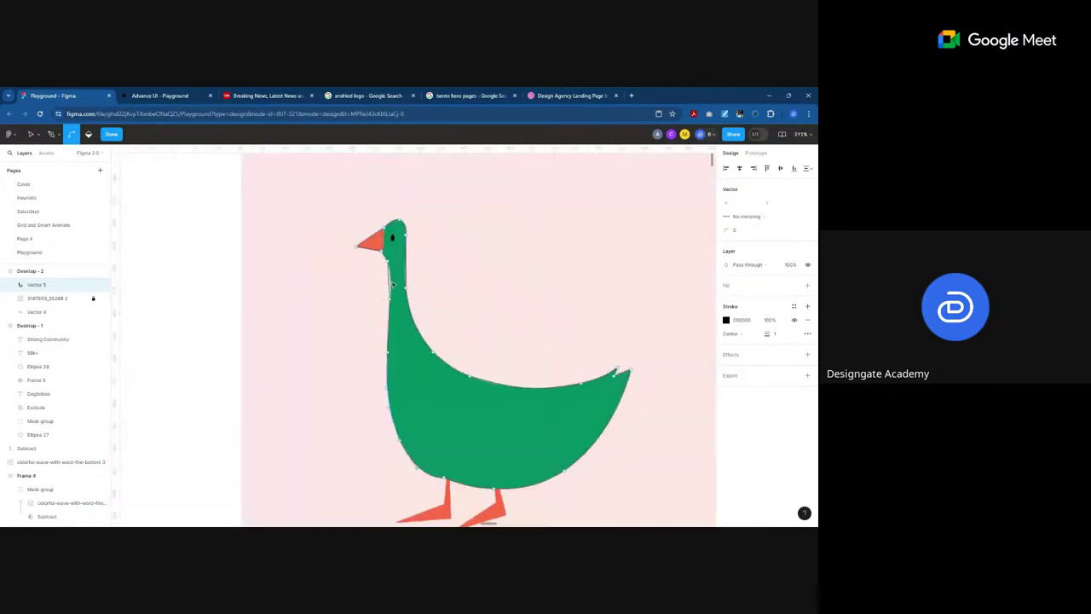
scroll(391, 280, "up", 3)
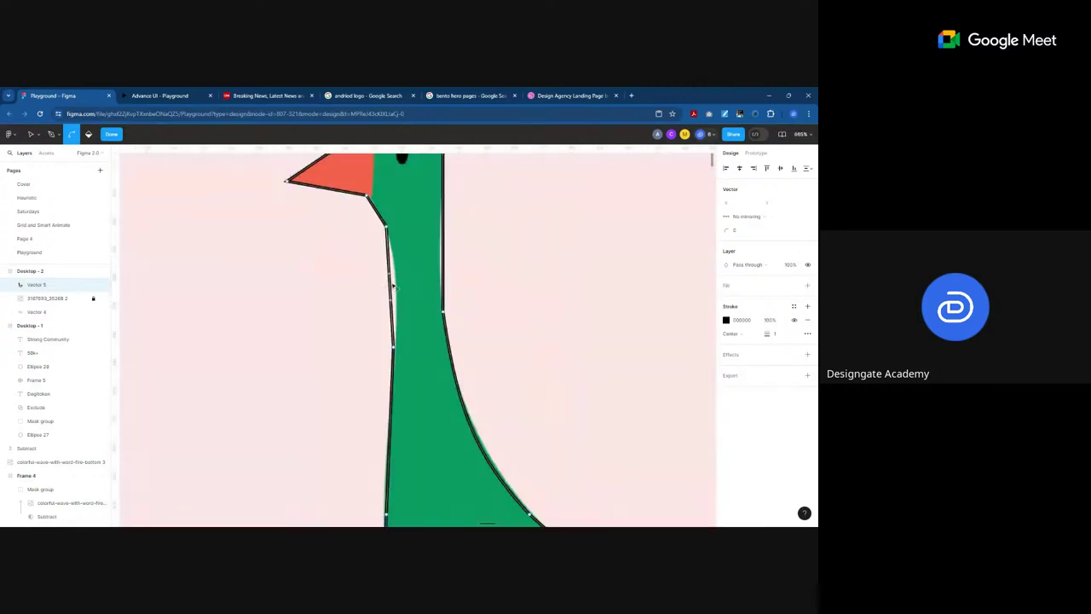
scroll(398, 290, "down", 4)
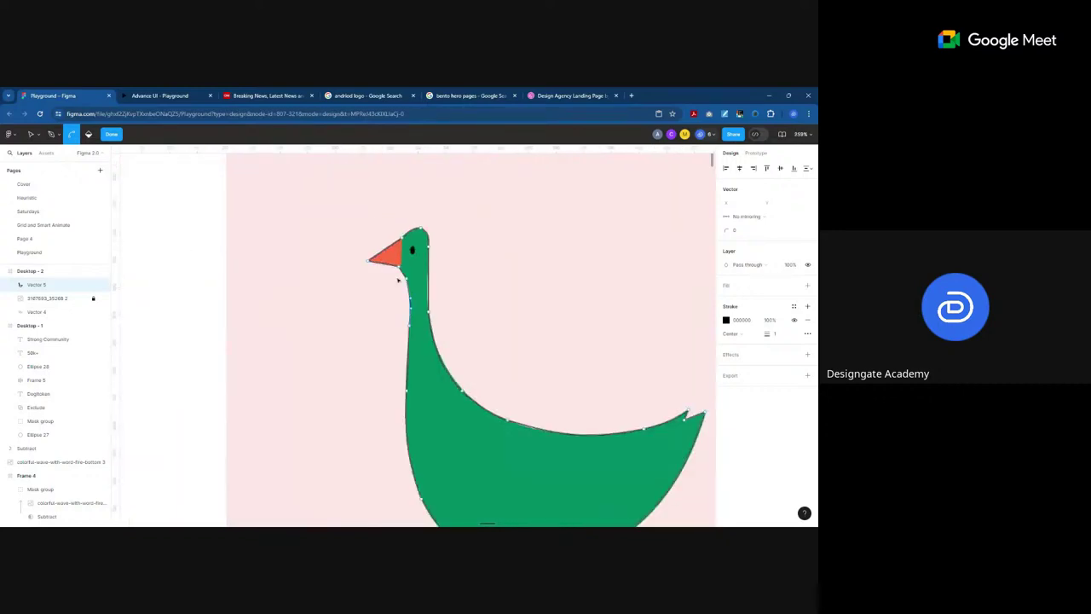
scroll(405, 297, "up", 7)
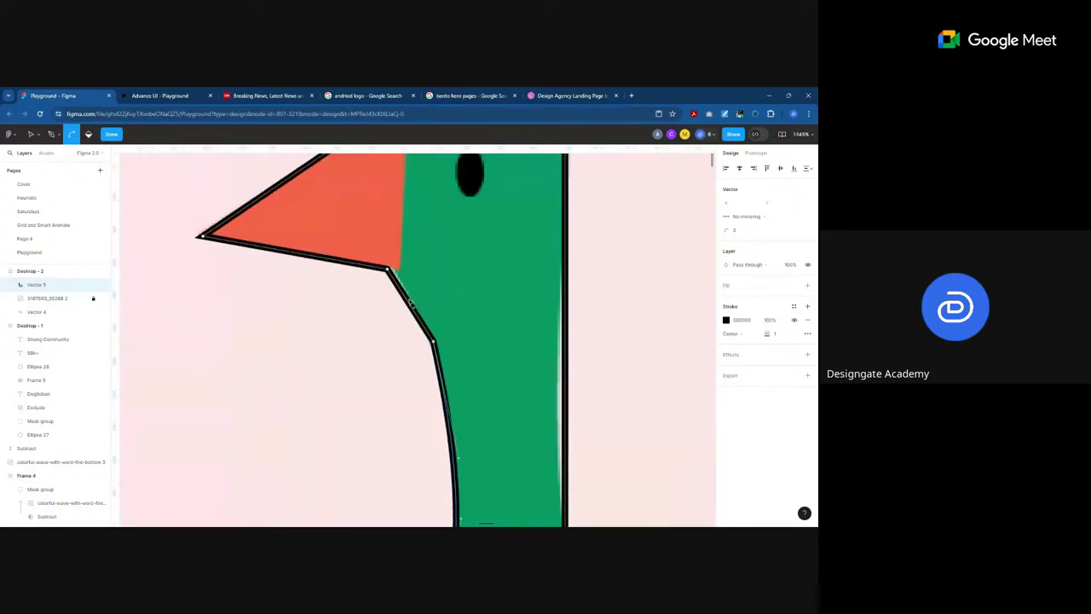
scroll(411, 302, "down", 8)
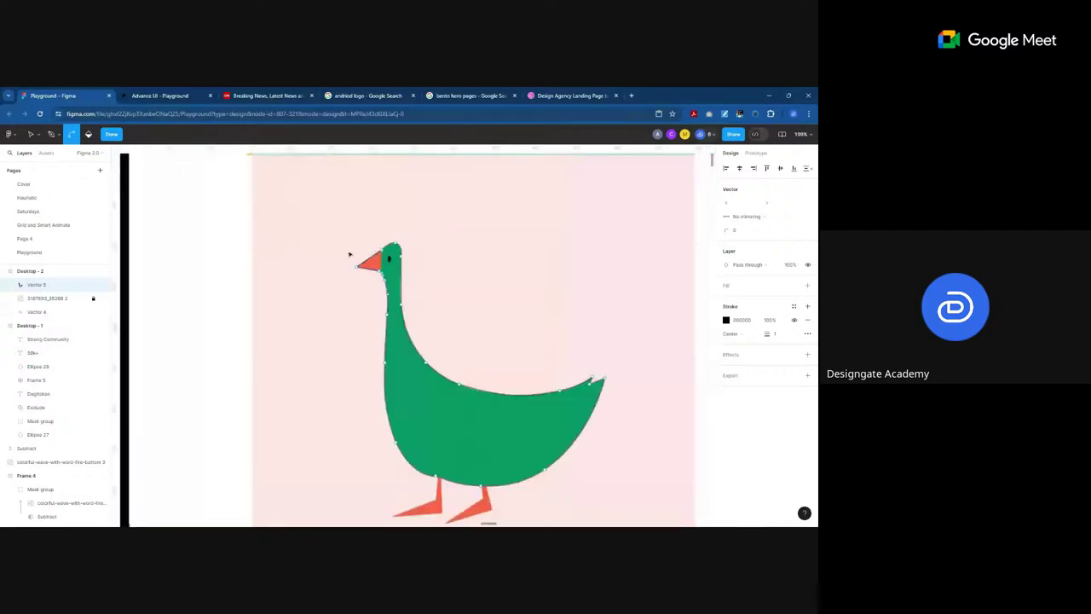
scroll(354, 257, "down", 1)
scroll(370, 276, "up", 8)
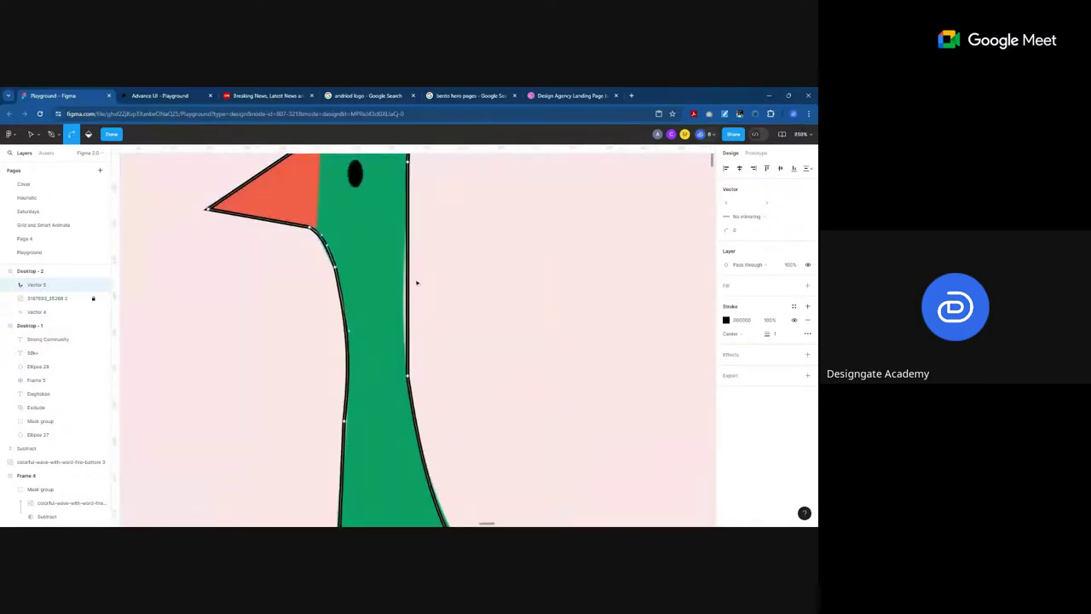
left_click(406, 294)
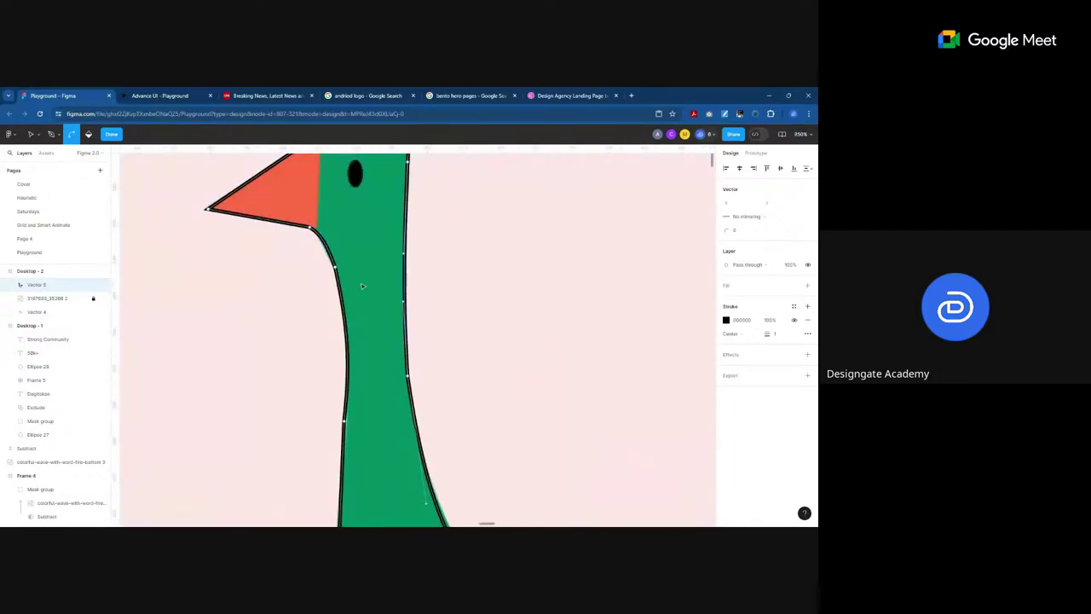
scroll(361, 286, "down", 5)
scroll(401, 388, "up", 3)
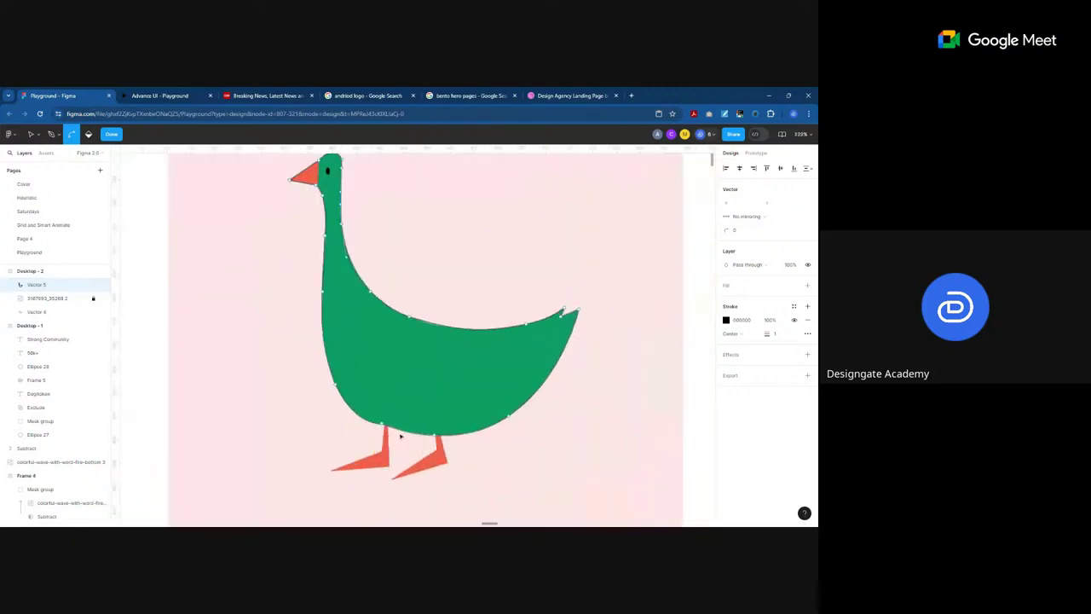
scroll(402, 441, "up", 1)
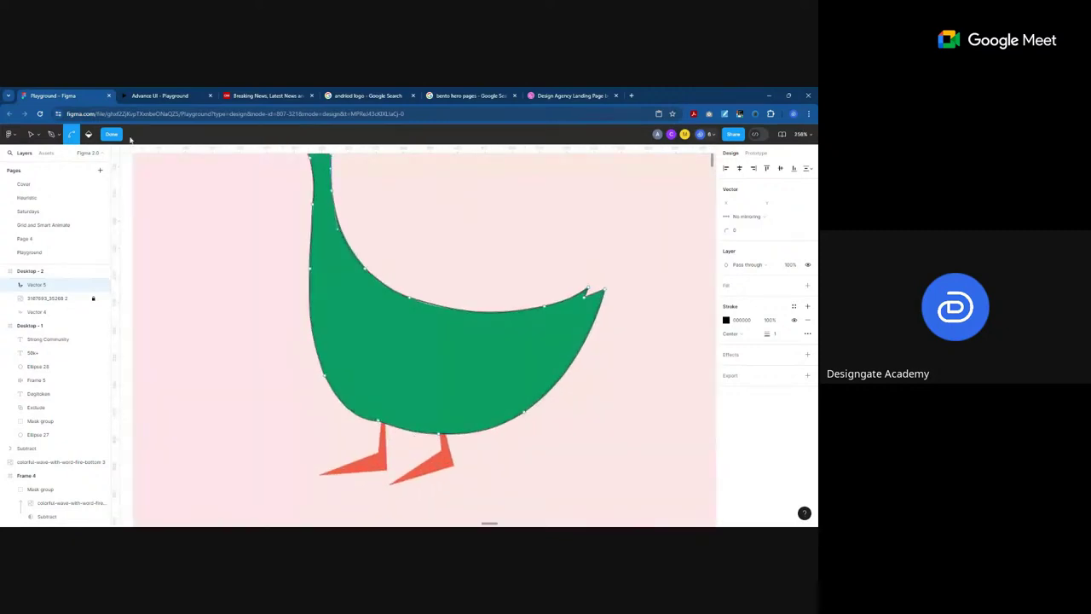
Step: Finish editing the body outline and zoom in to about 722% on the legs
left_click(116, 137)
scroll(389, 423, "down", 2)
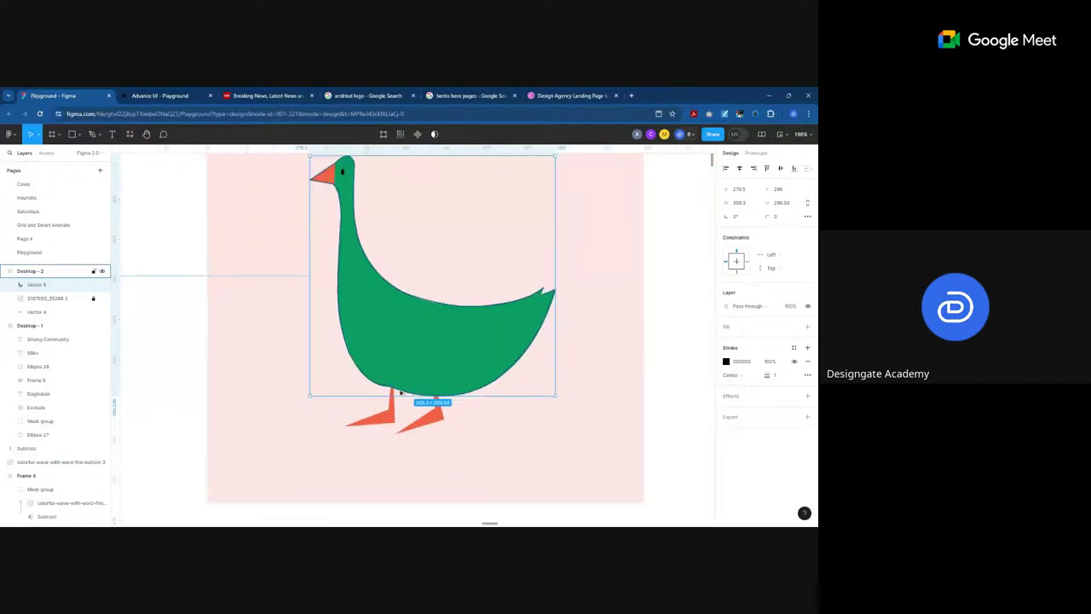
scroll(390, 424, "up", 2)
scroll(389, 424, "up", 4)
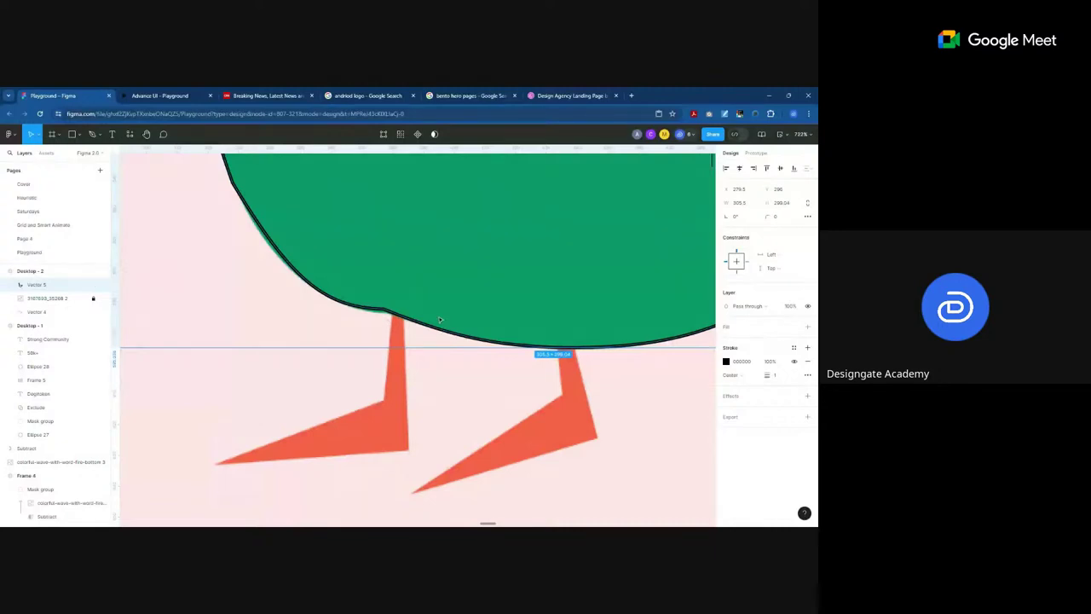
Step: Trace a pen path around the left leg and foot: knee, toe tip and heel
left_click(92, 134)
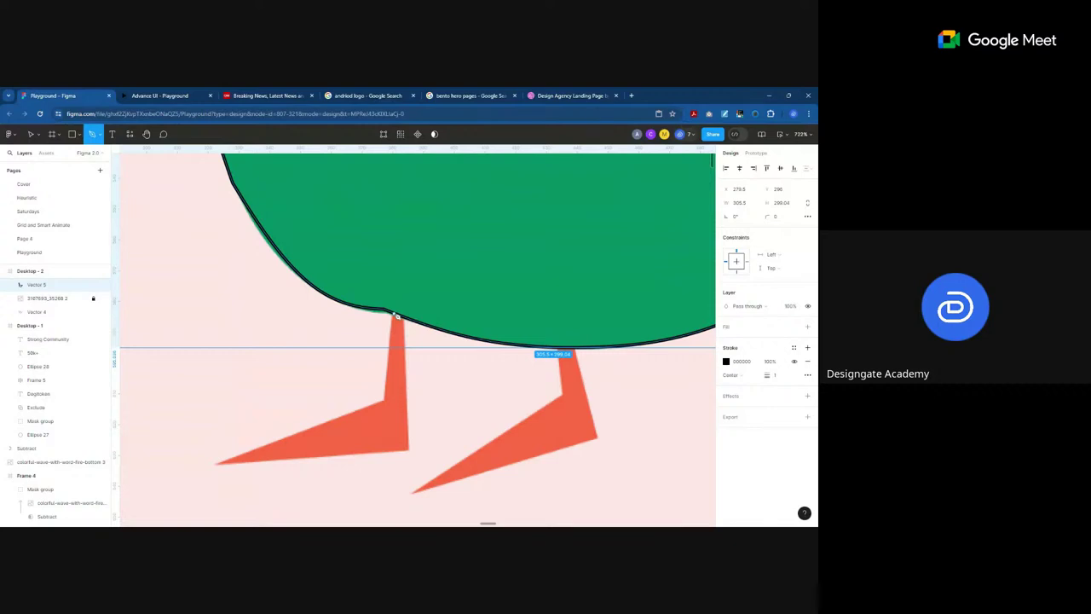
left_click(394, 315)
left_click(384, 399)
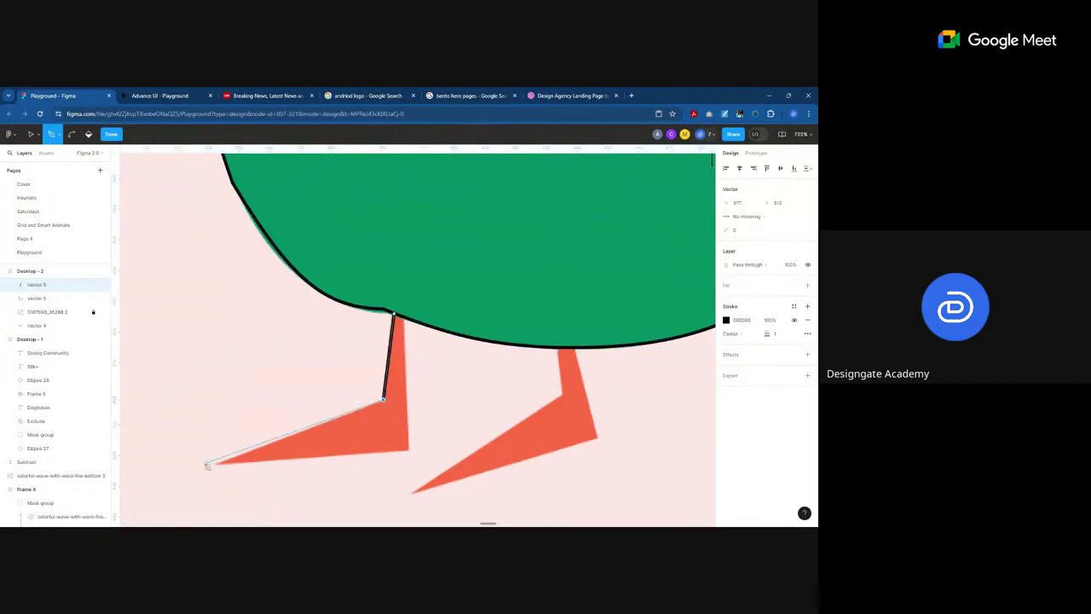
left_click(218, 463)
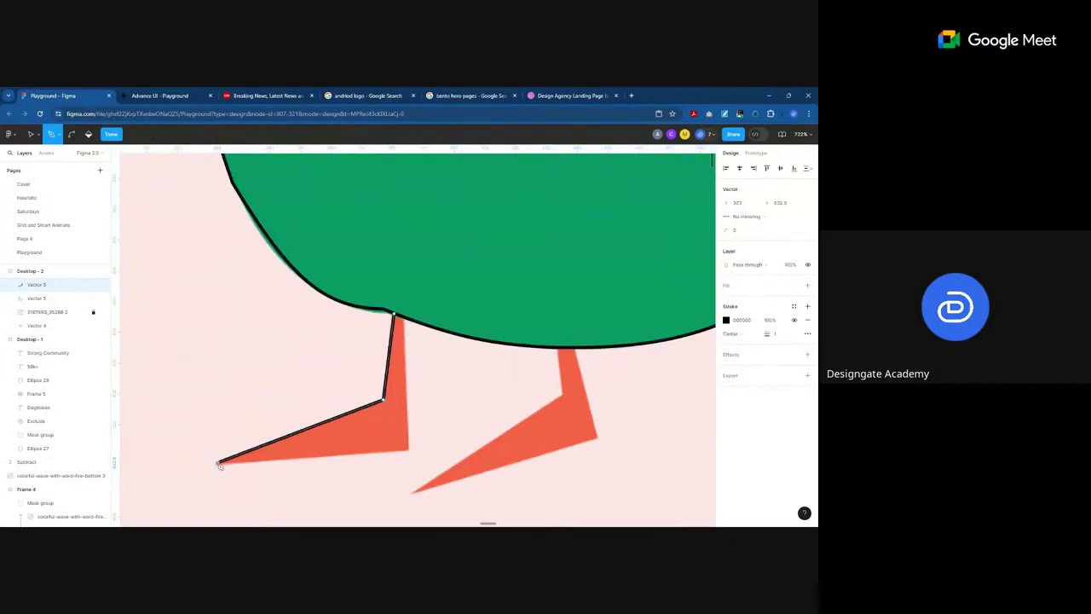
left_click(409, 453)
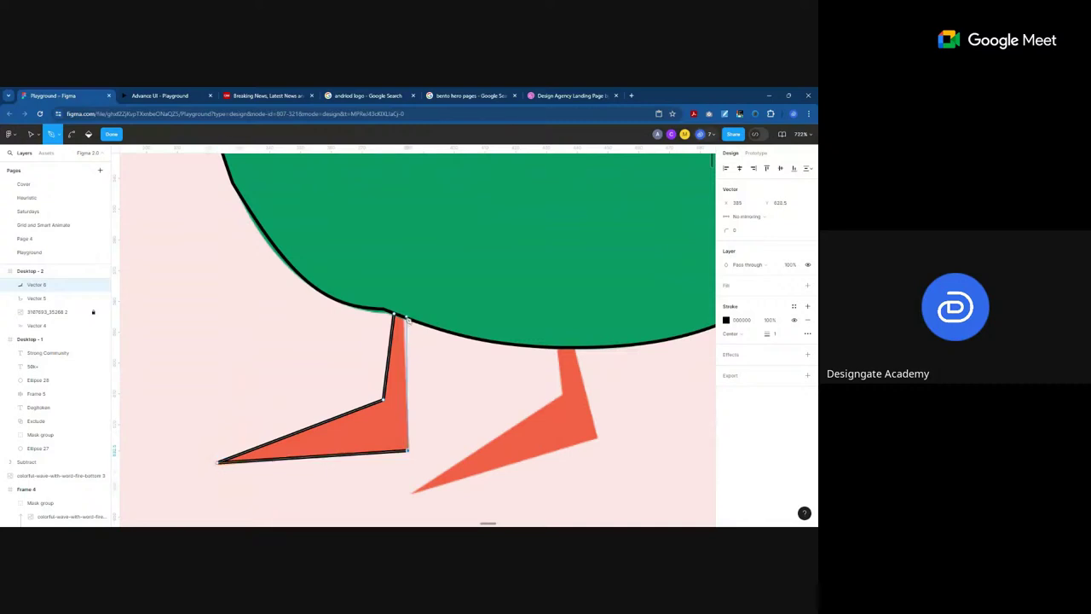
left_click(404, 317)
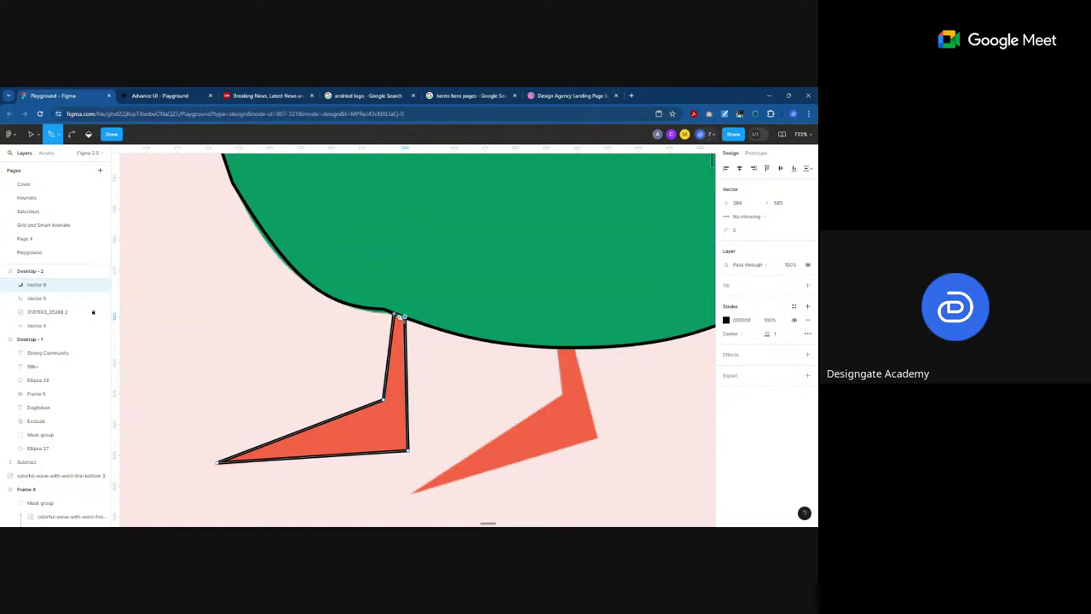
key("Escape")
Step: Trace and close the right leg and foot outline, then finish editing Vector 6
left_click(558, 347)
left_click(561, 394)
left_click(415, 493)
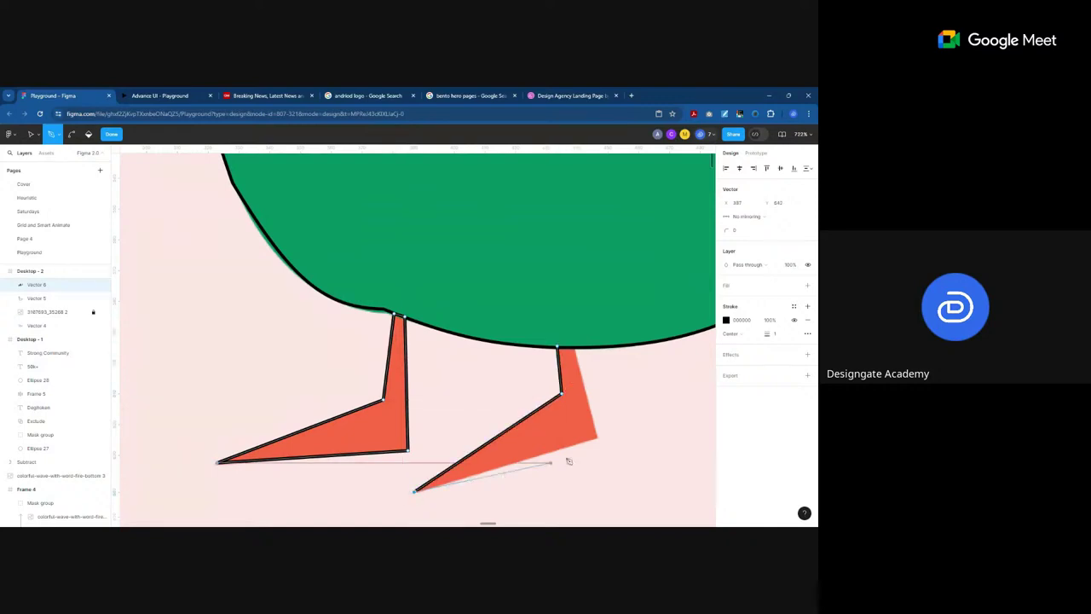
left_click(597, 439)
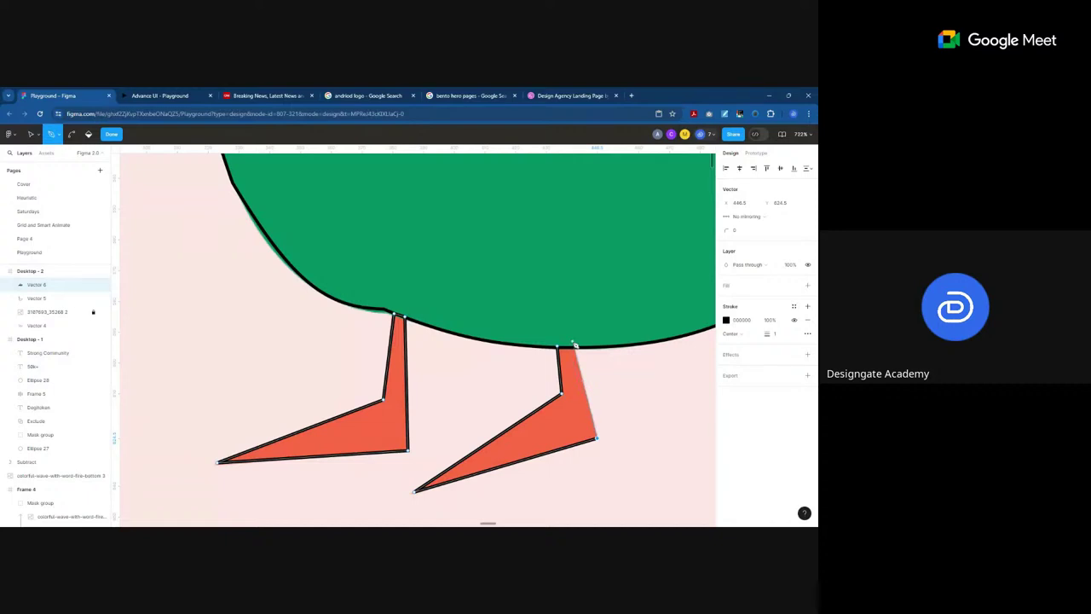
left_click(576, 348)
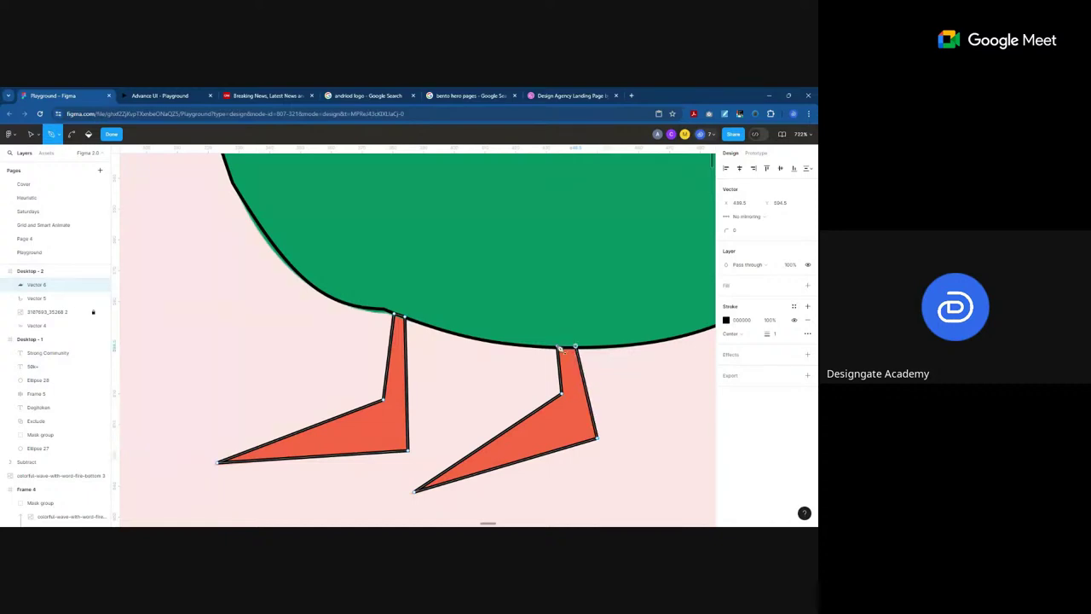
left_click(558, 346)
left_click(111, 134)
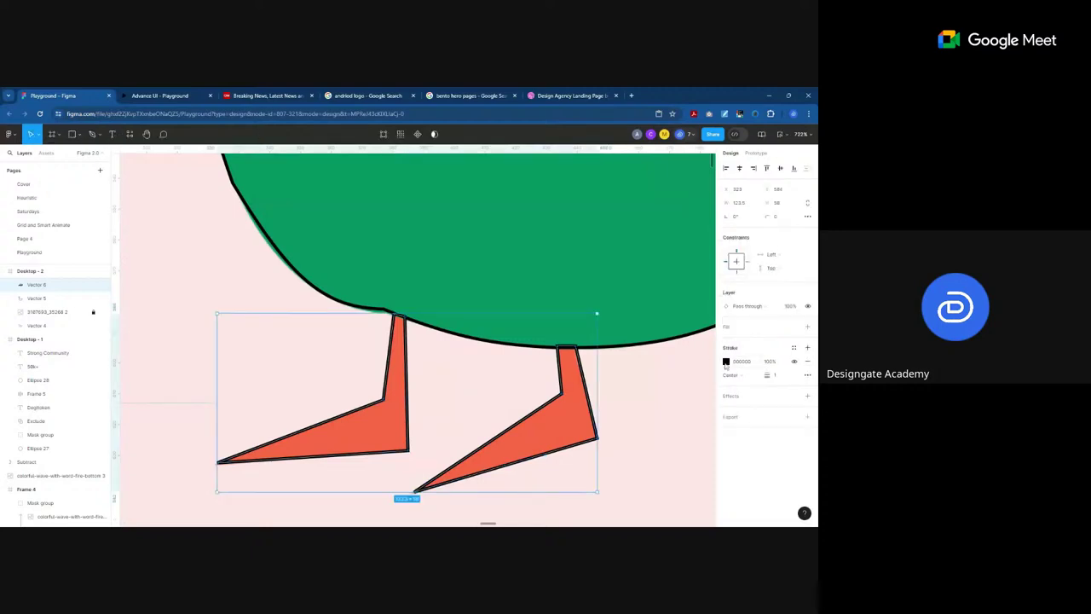
Step: Remove the traced legs' stroke, fill them with the sampled salmon, and shift them left
left_click(807, 360)
left_click(807, 327)
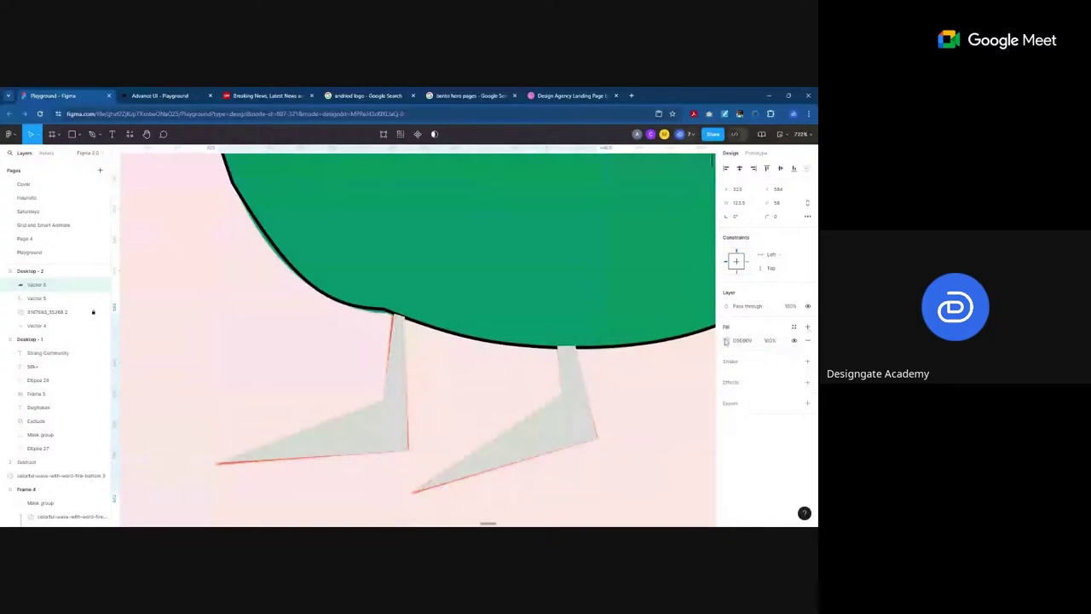
left_click(726, 340)
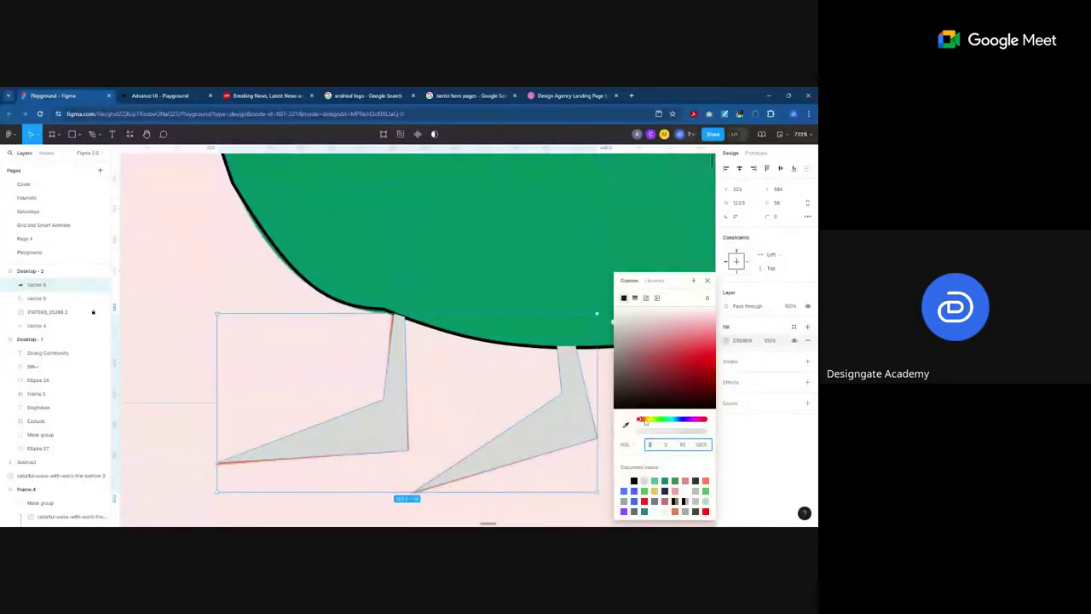
left_click(626, 426)
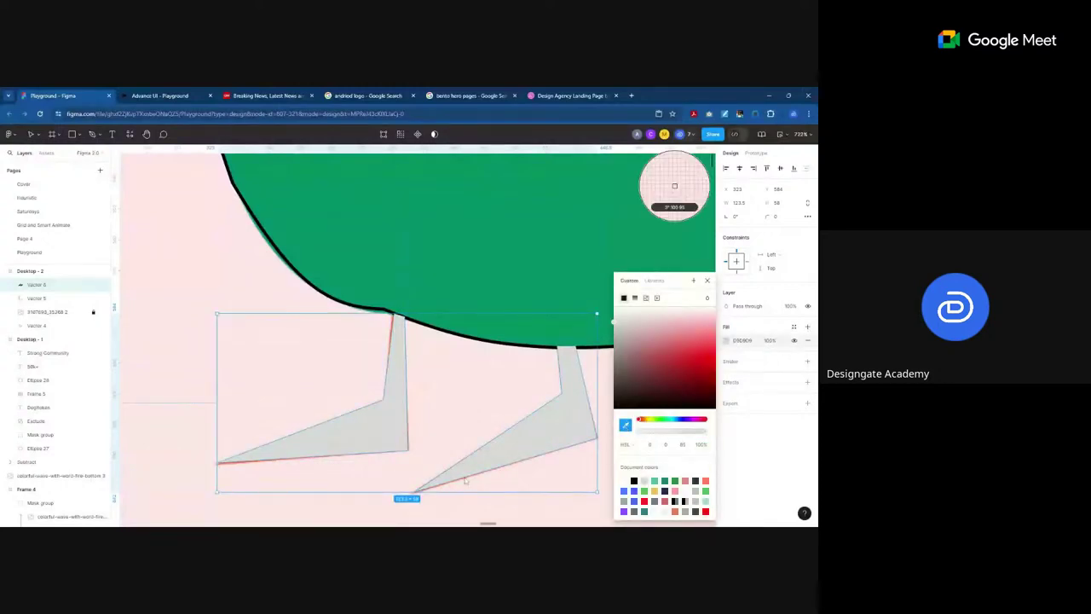
left_click(227, 459)
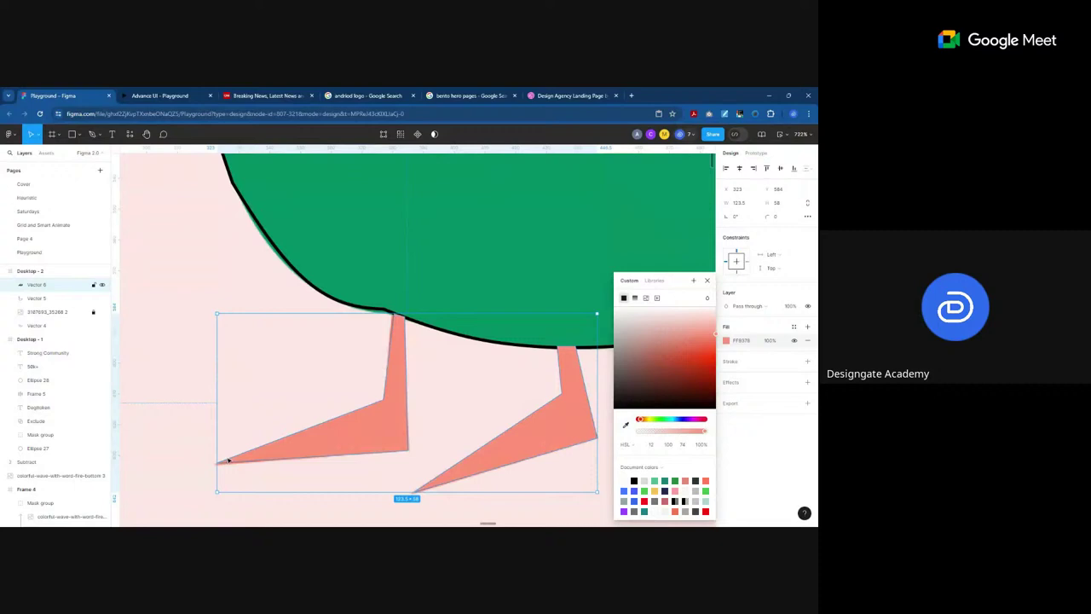
left_click(719, 361)
left_click(734, 340)
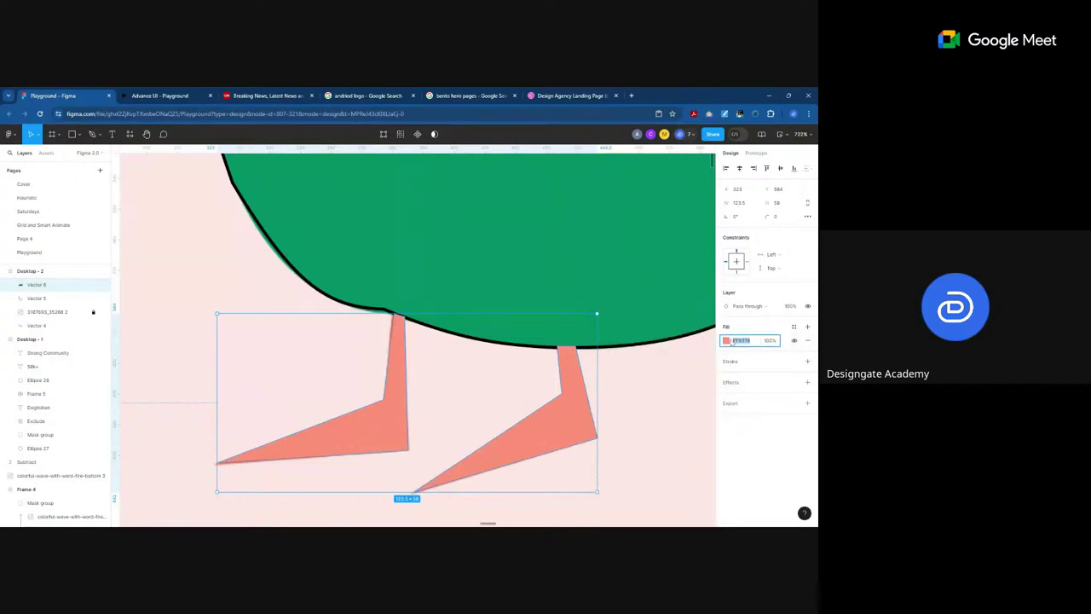
left_click_drag(574, 388, 565, 387)
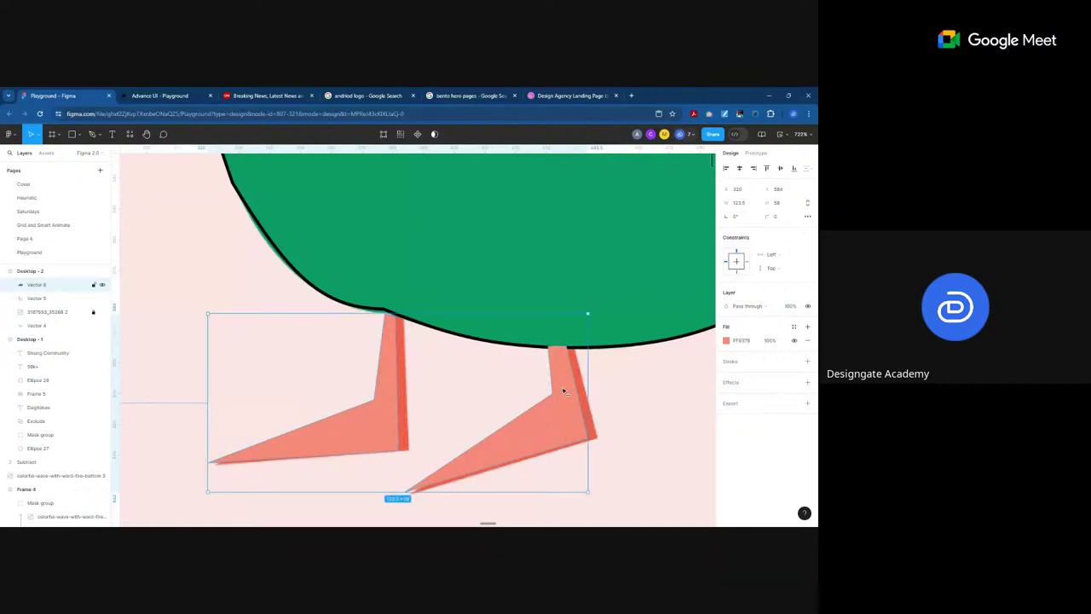
Step: Resample the fill as the original legs' red FF6B43 and align the traced legs over them
left_click(726, 340)
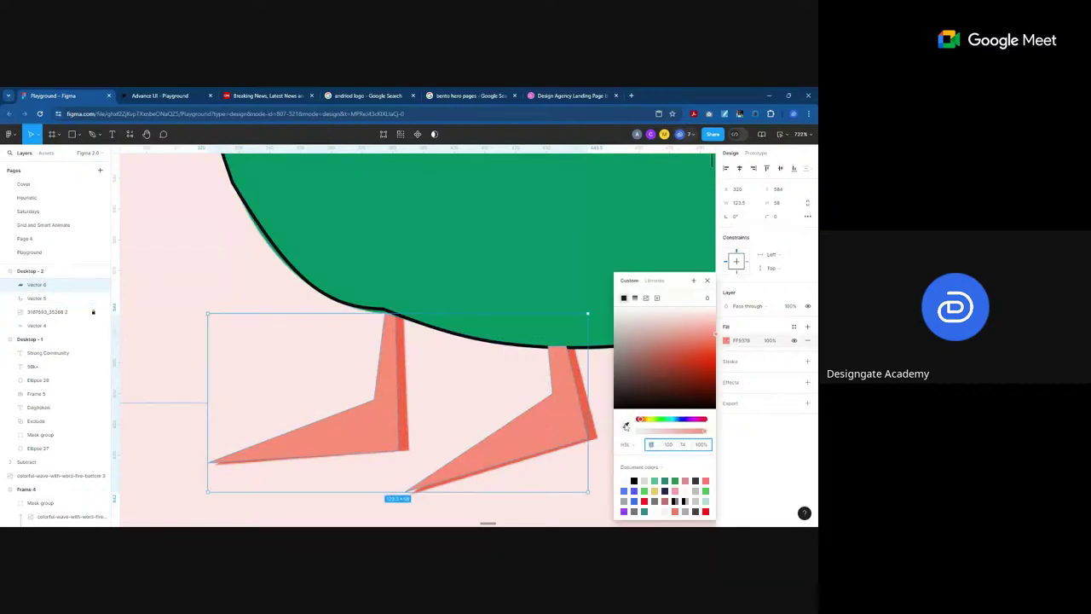
left_click(625, 426)
left_click(590, 404)
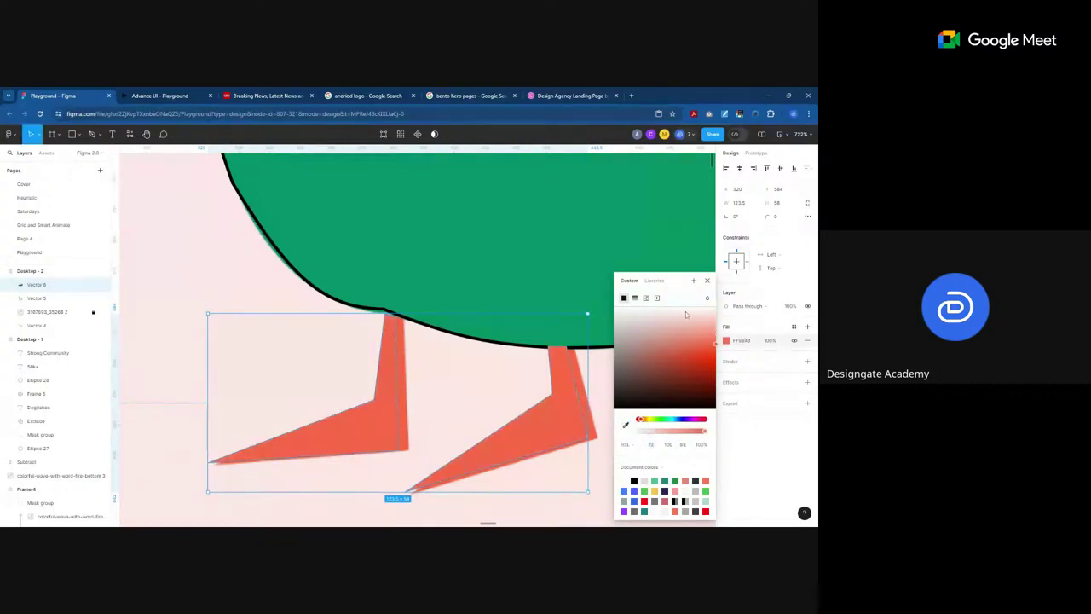
left_click(605, 346)
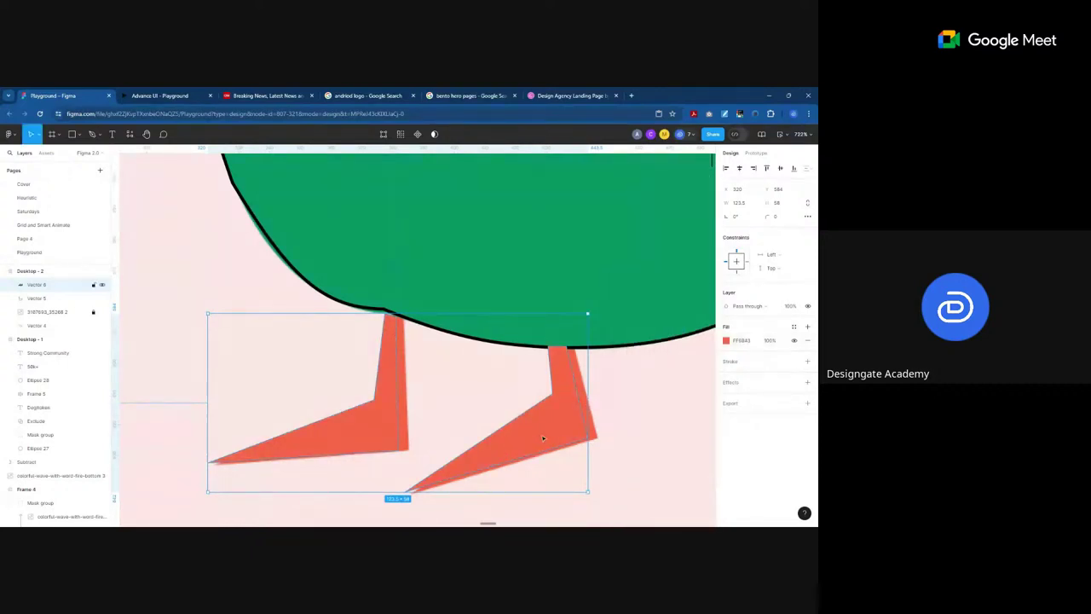
left_click_drag(542, 438, 547, 440)
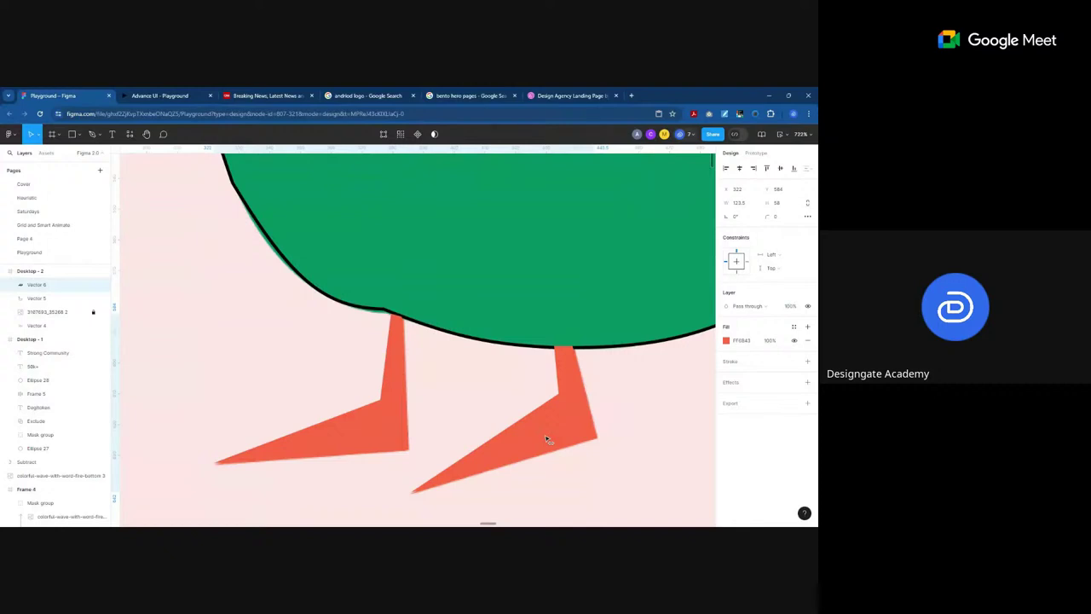
Step: Draw a closed Pen triangle through the beak's tip, top and bottom corners, then add a fill
scroll(503, 401, "down", 5)
scroll(405, 434, "down", 5)
scroll(370, 273, "up", 10)
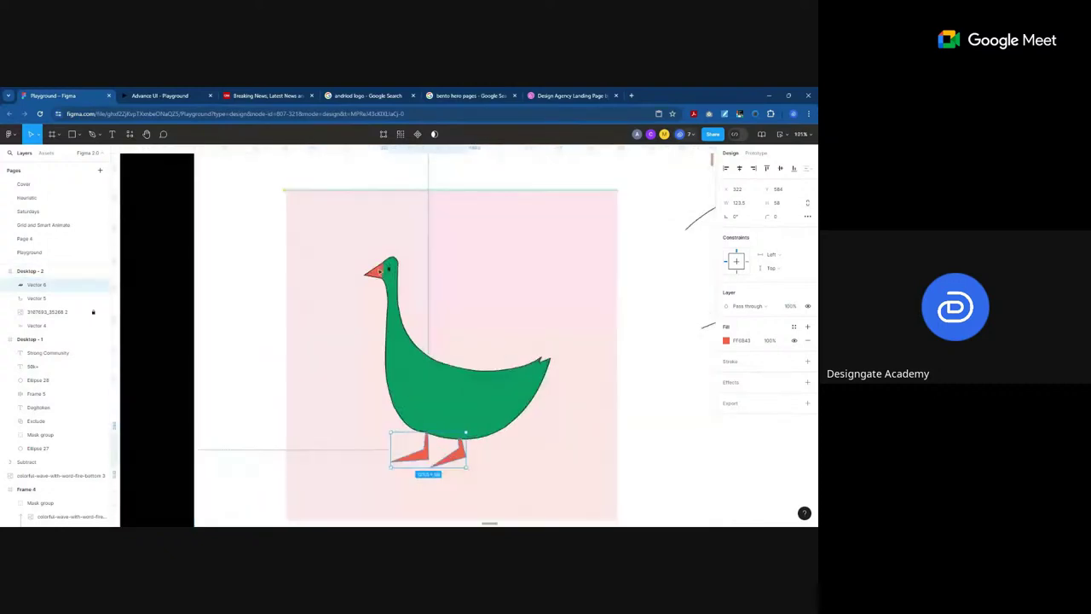
scroll(367, 276, "up", 4)
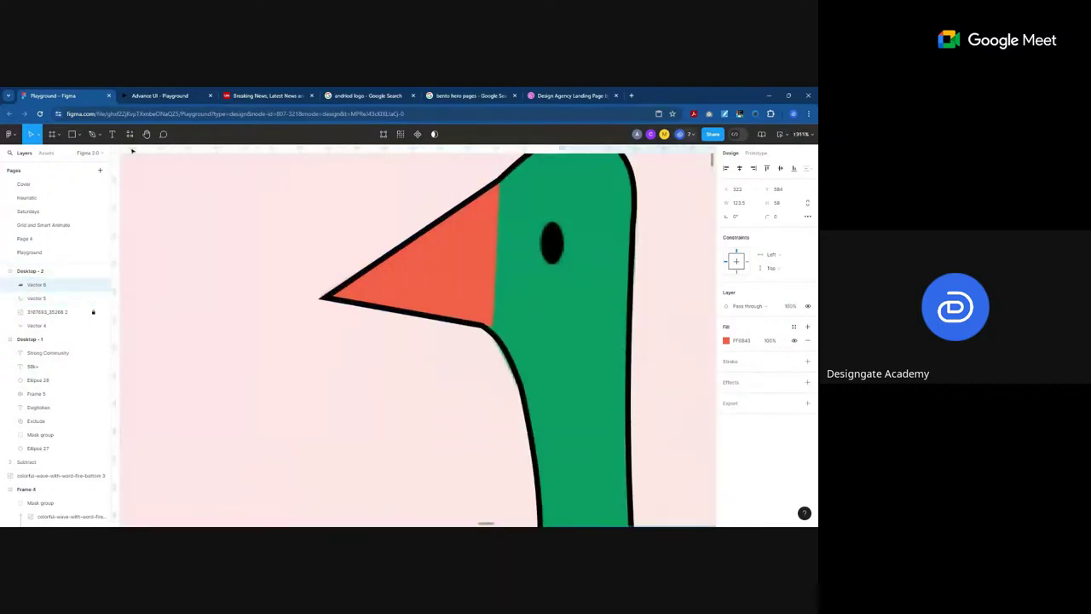
key("p")
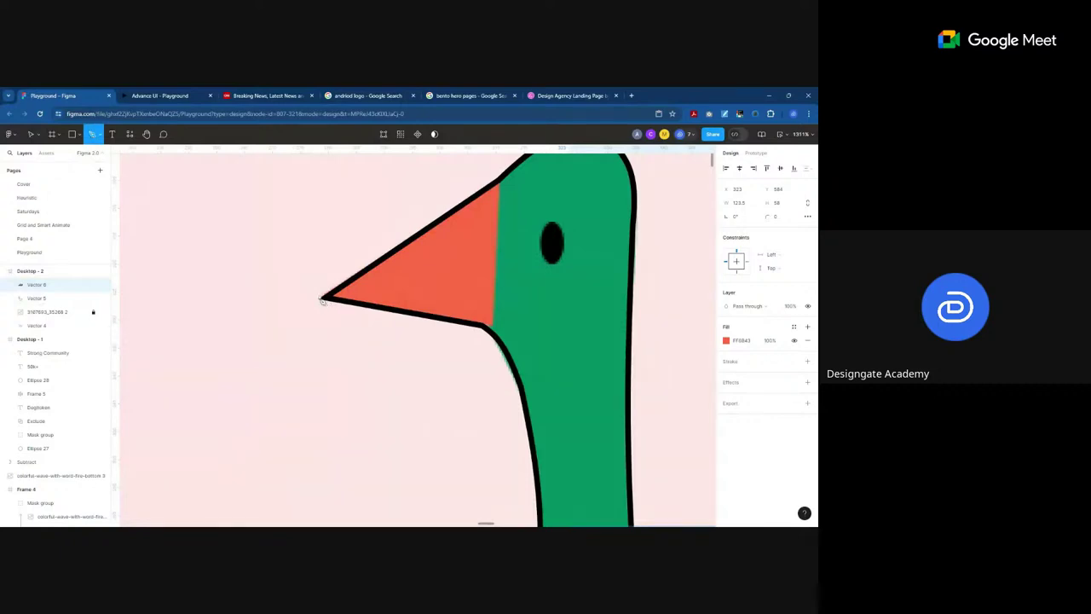
left_click(322, 298)
left_click(498, 183)
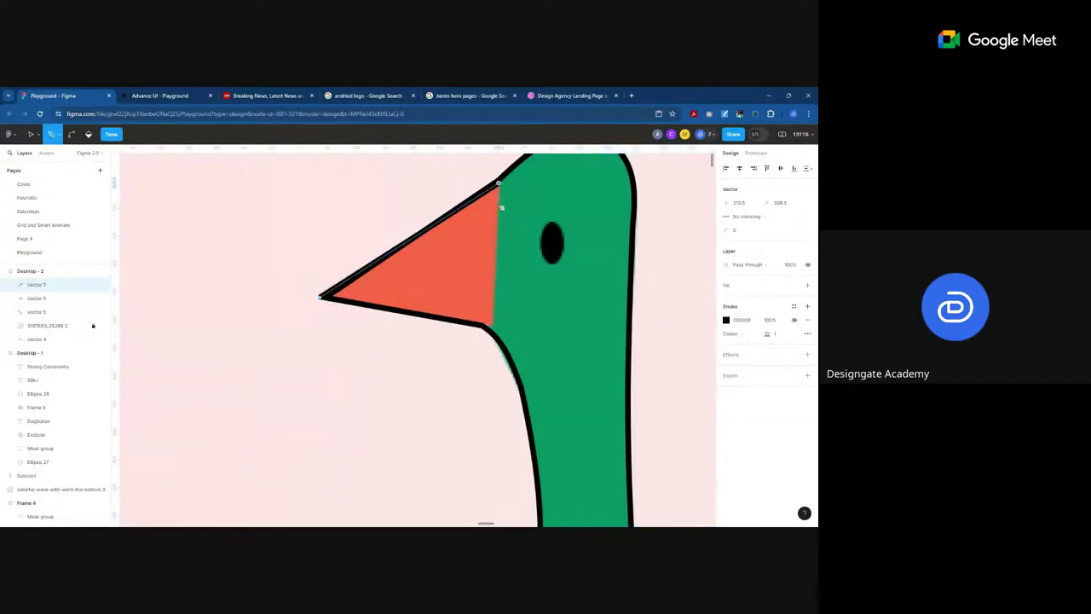
left_click(492, 331)
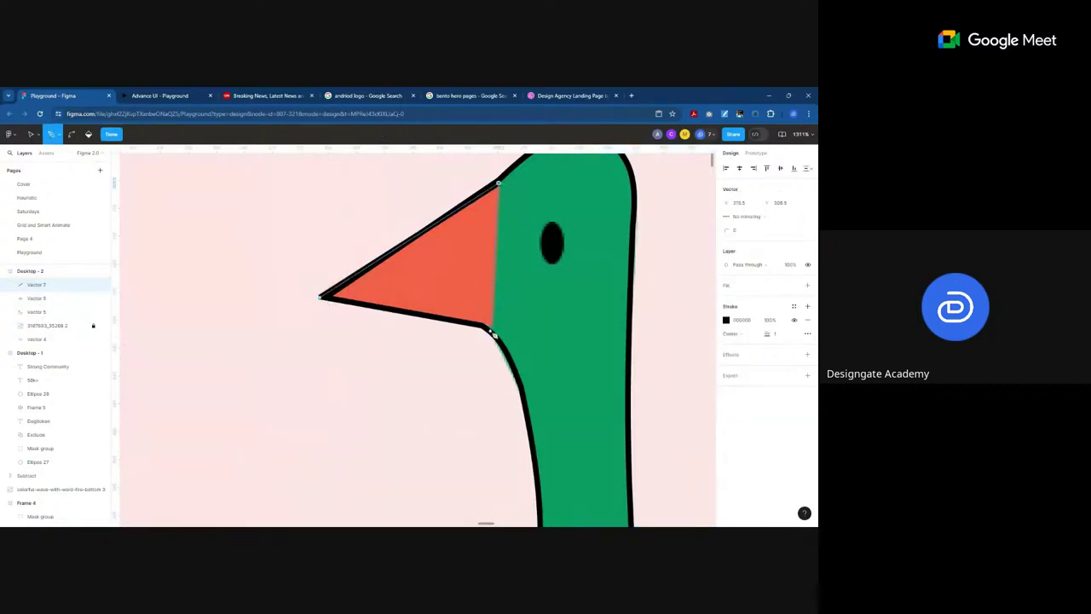
left_click(321, 297)
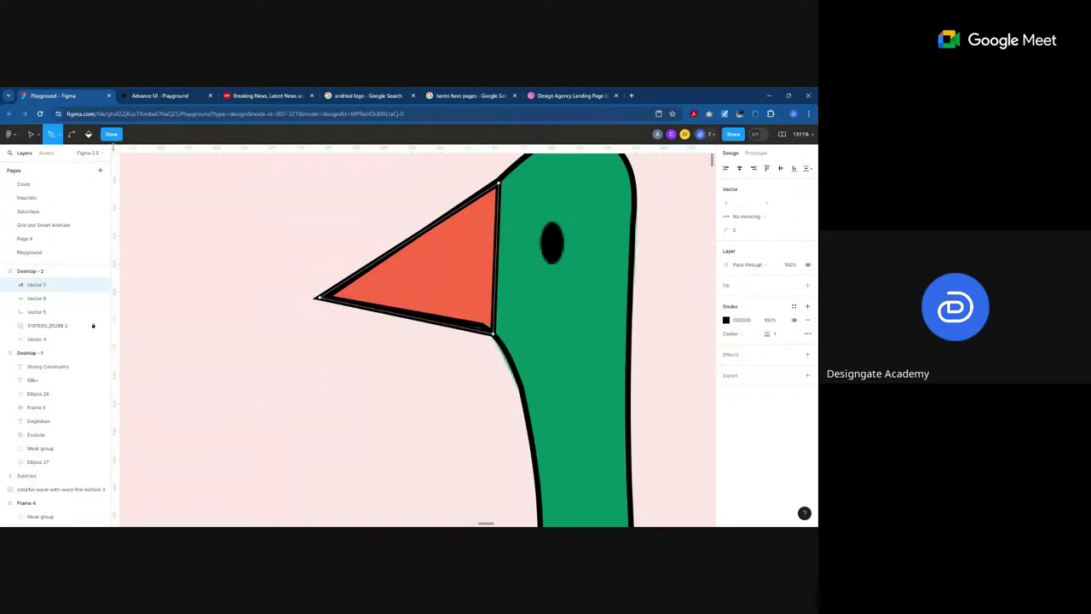
key("Escape")
scroll(341, 290, "down", 5)
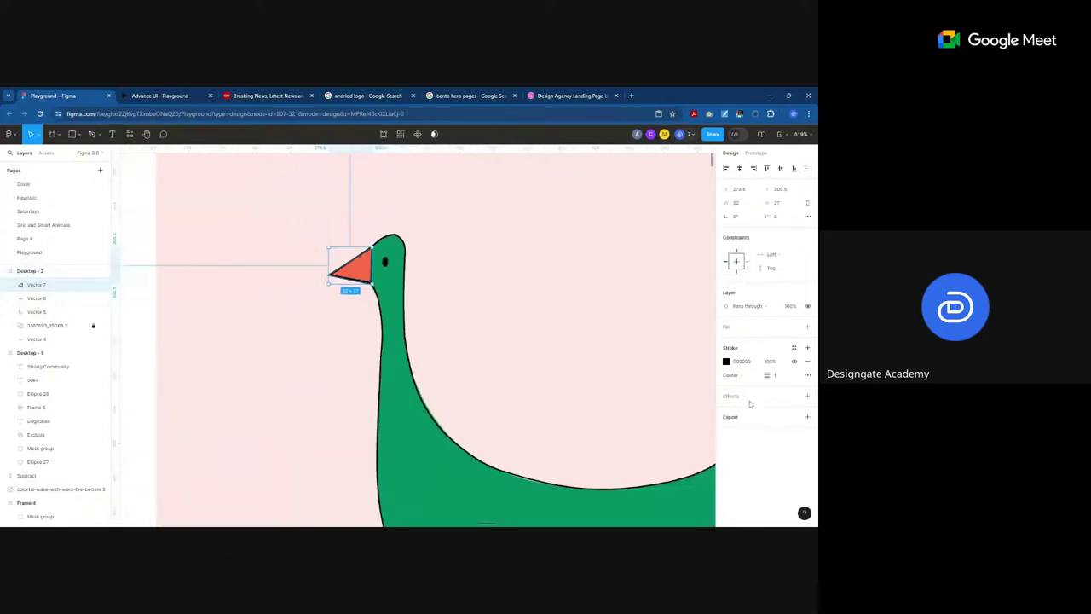
left_click(807, 326)
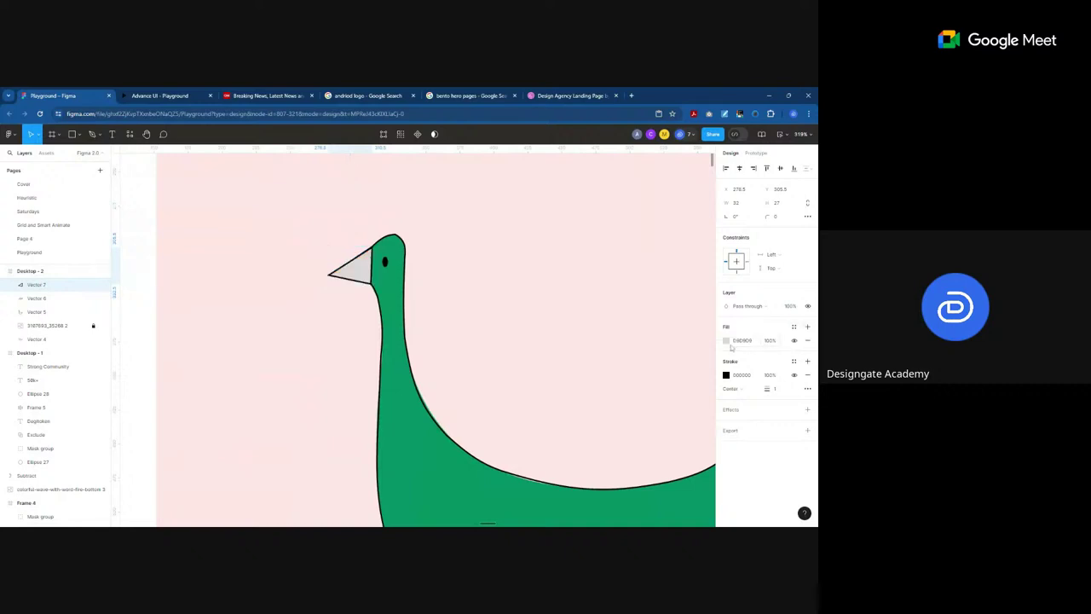
Step: Fill the beak triangle with orange FF6B43 eyedropped from a foot, then deselect it
left_click(726, 341)
left_click(626, 424)
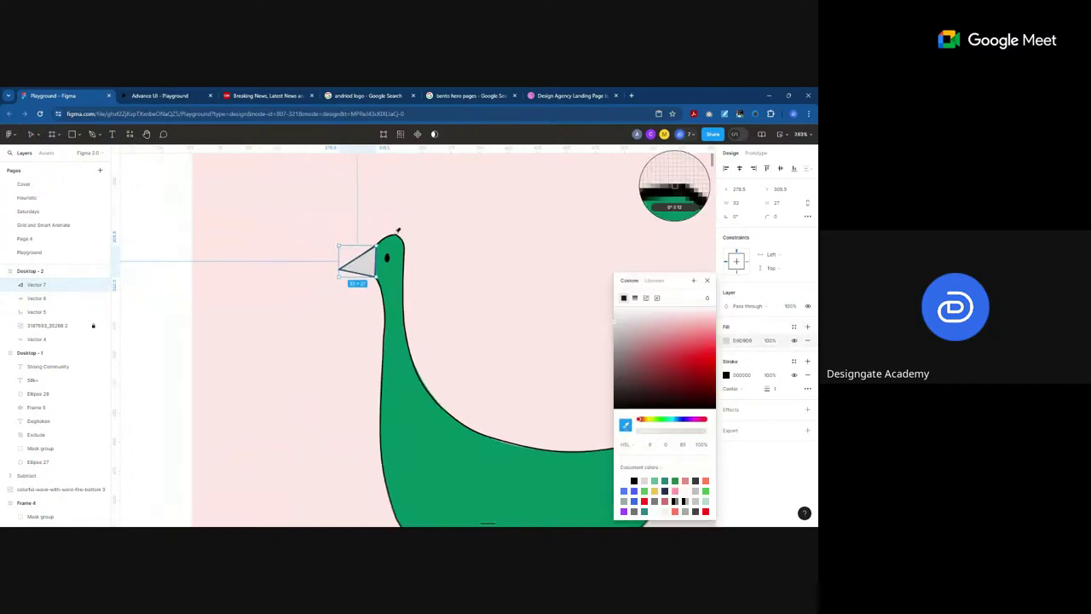
scroll(366, 281, "down", 4)
left_click(401, 431)
scroll(356, 256, "up", 2)
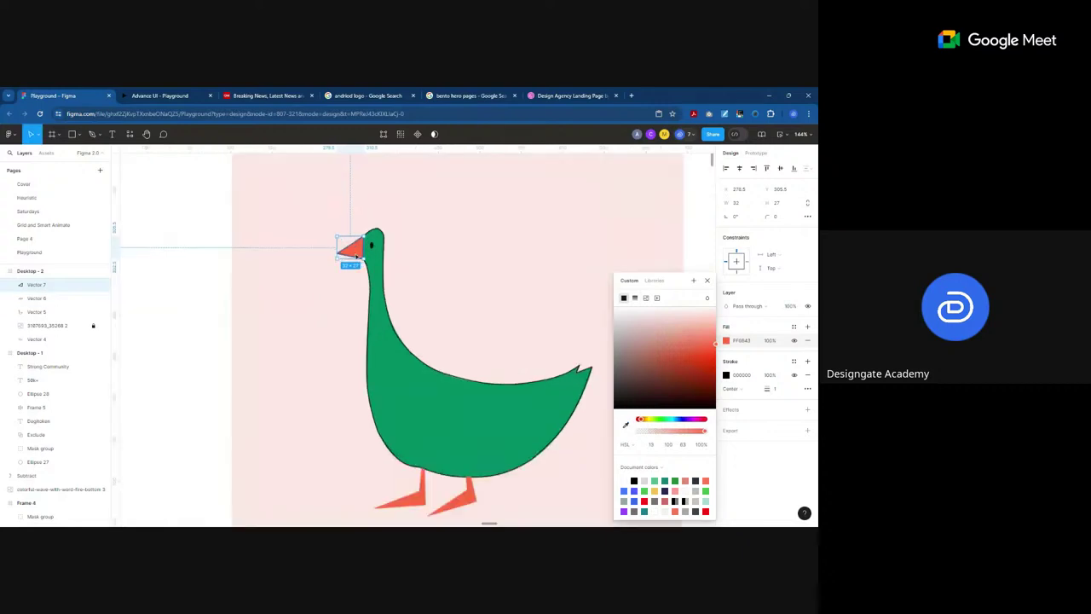
scroll(356, 255, "up", 5)
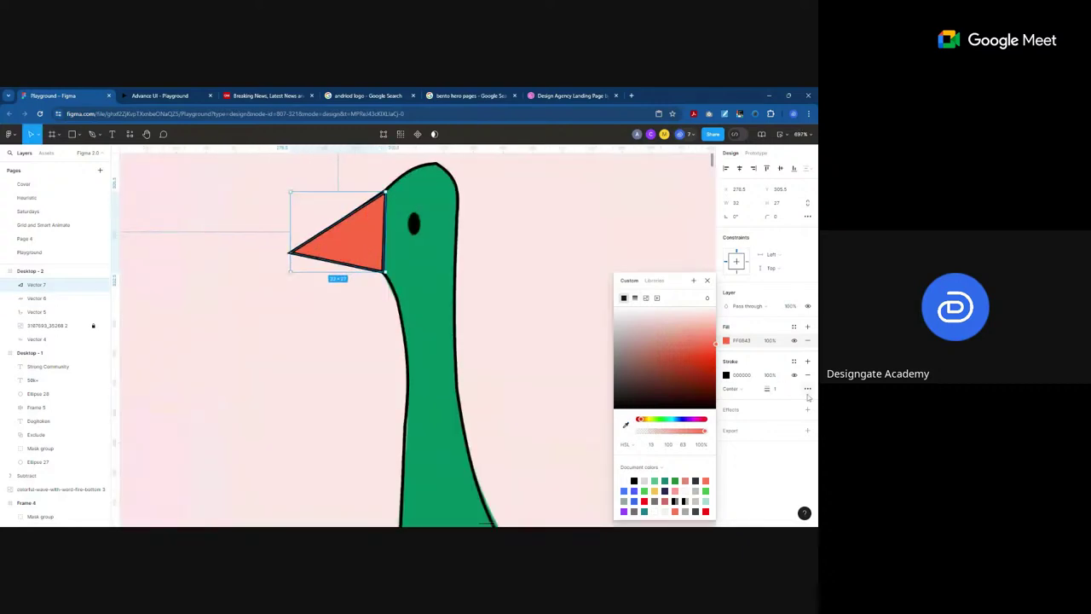
key("Escape")
left_click(536, 276)
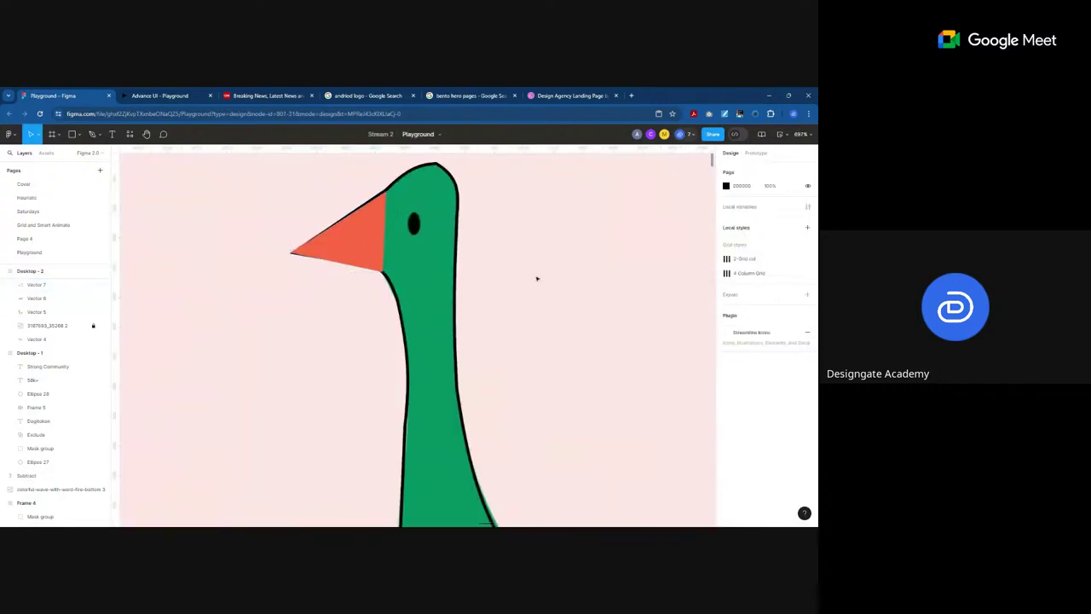
scroll(418, 211, "up", 3)
scroll(417, 210, "up", 2)
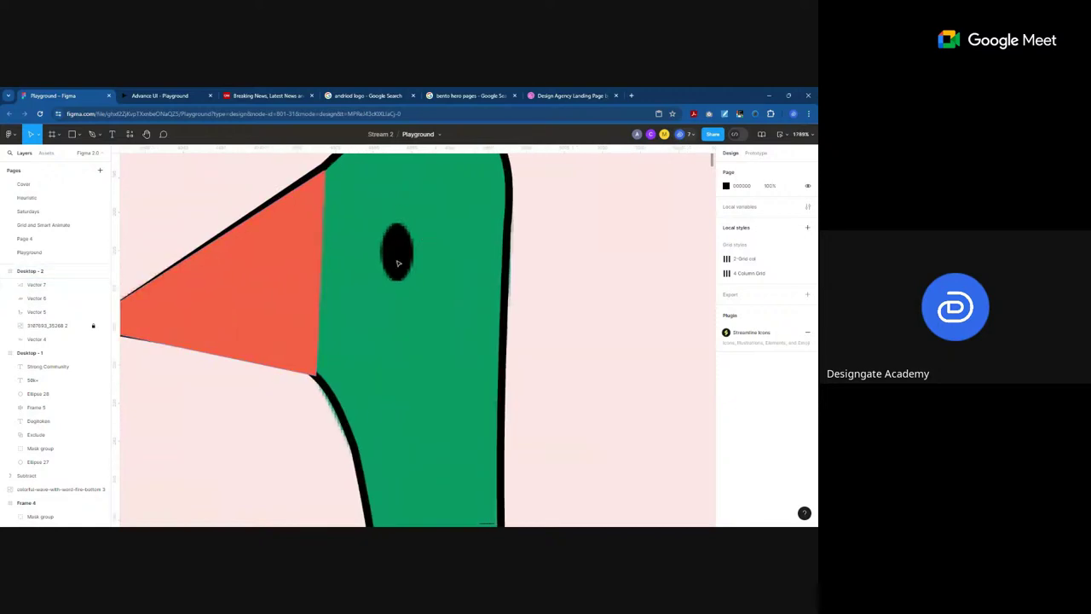
Step: Draw a small 5 × 8 ellipse over the eye, nudge it into place, and fill it black
left_click(79, 134)
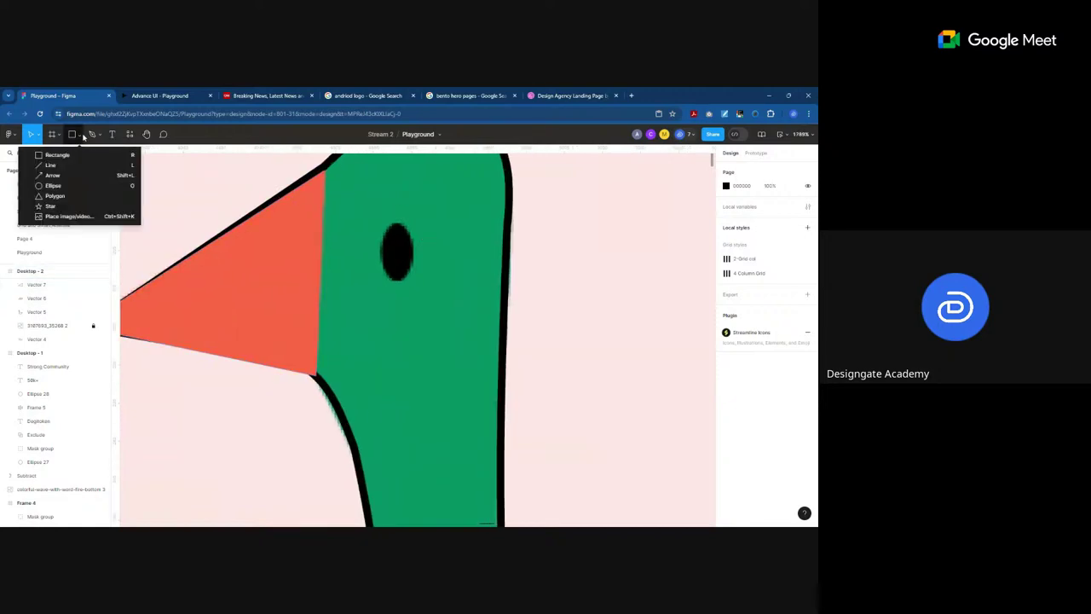
left_click(60, 185)
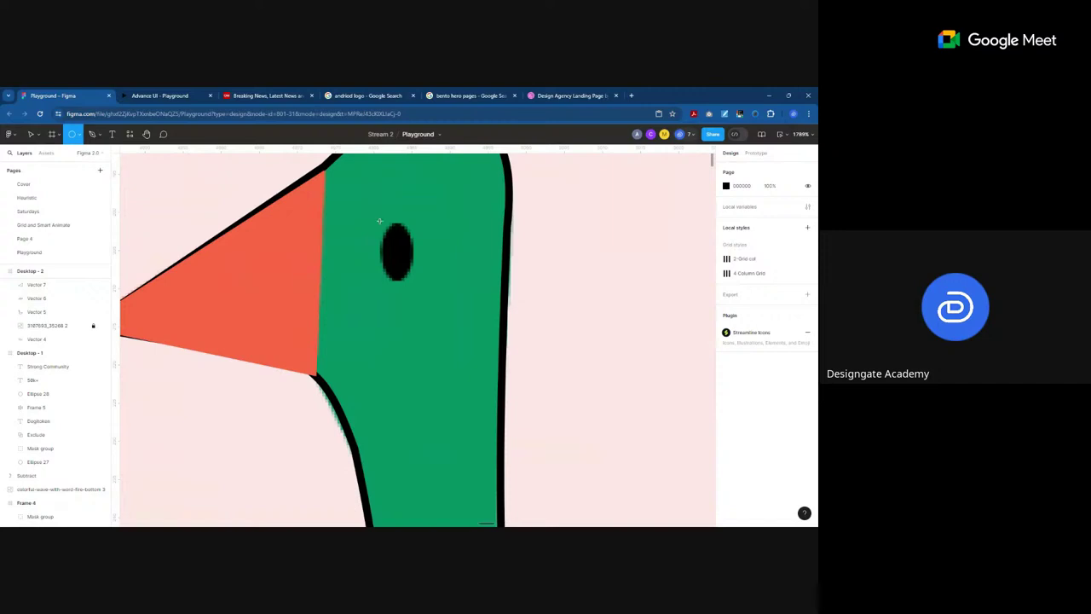
left_click_drag(379, 221, 413, 282)
key("Right")
key("Down")
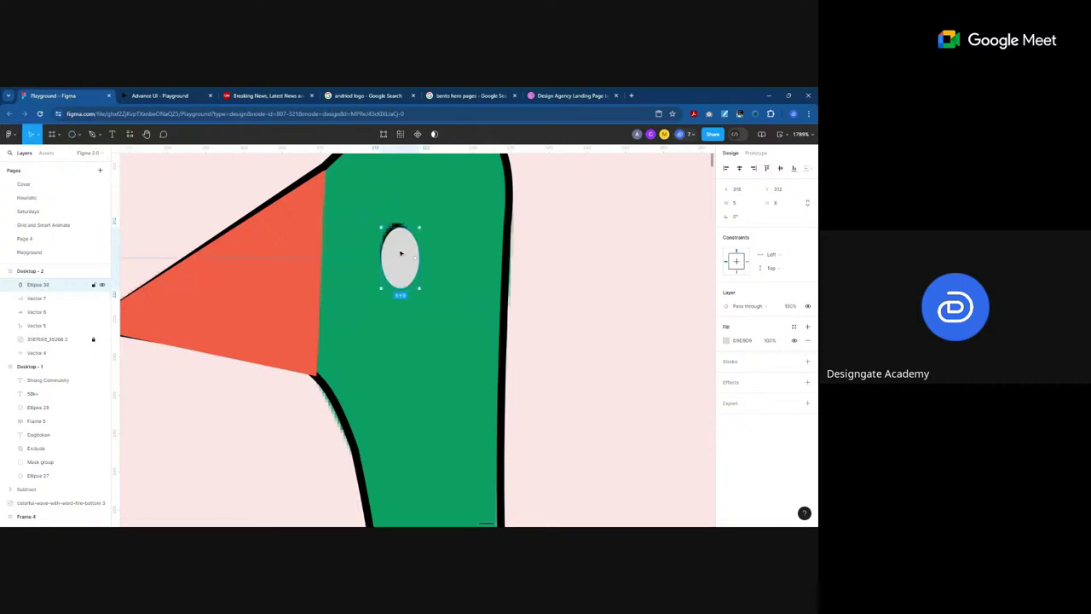
key("Up")
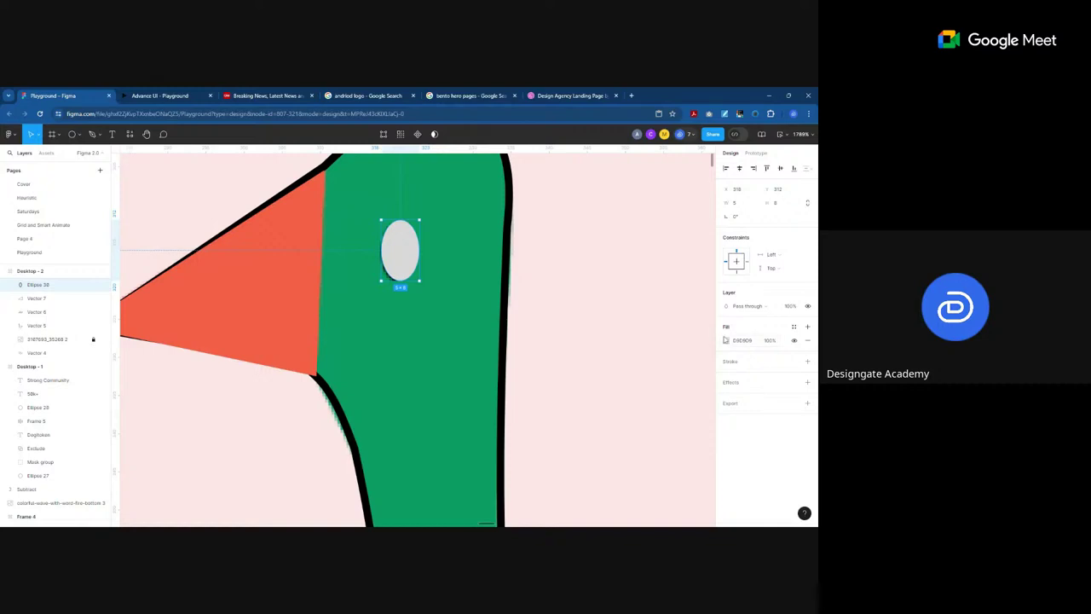
left_click(725, 340)
left_click_drag(695, 375, 674, 409)
key("Escape")
key("Escape")
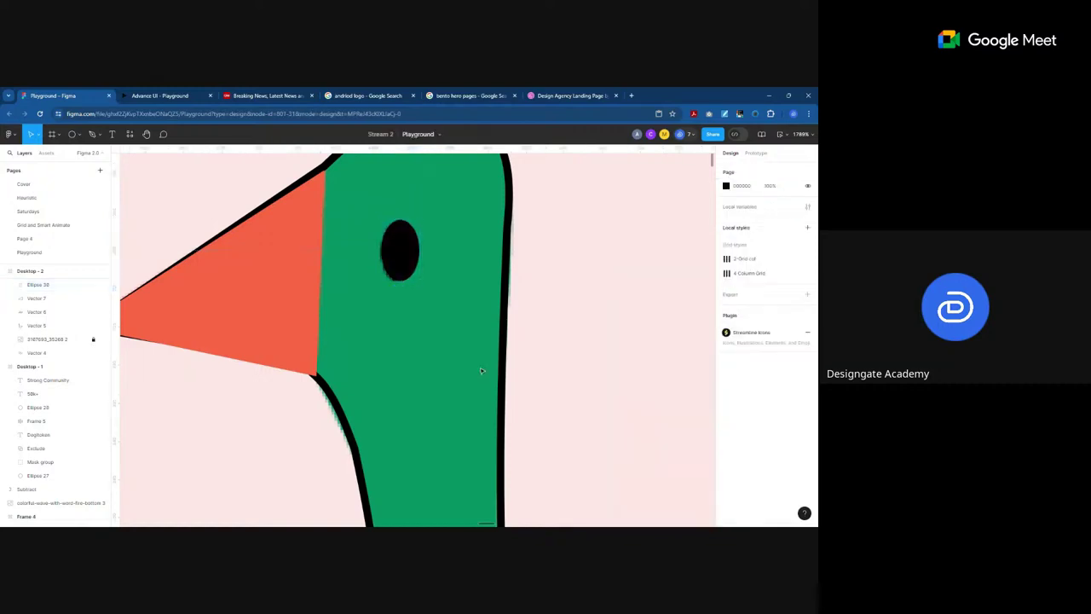
scroll(481, 370, "down", 15)
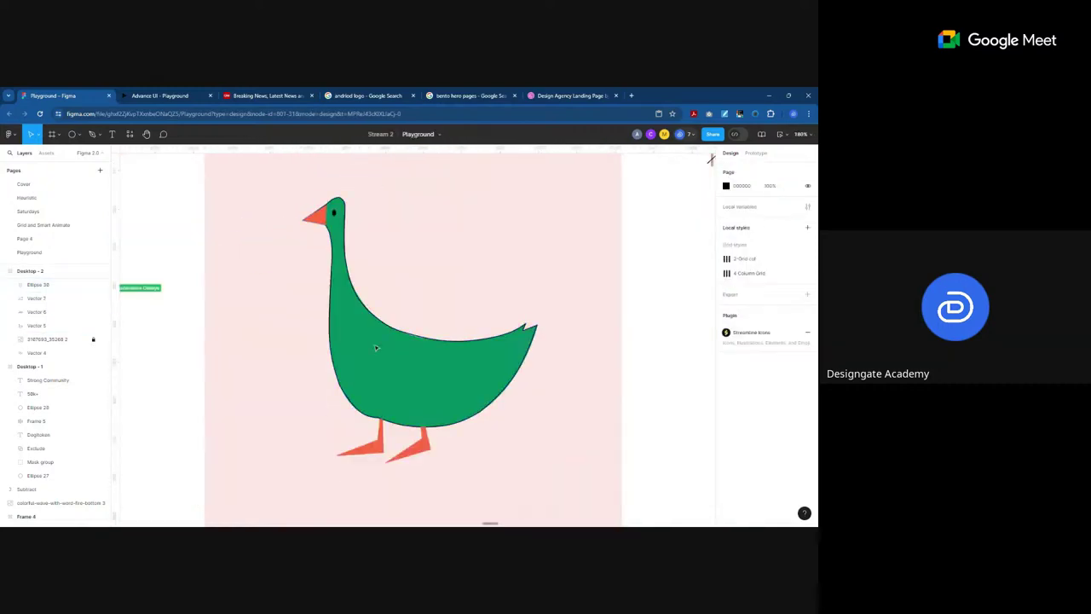
Step: Fill Vector 5 with the sampled green 24693A and remove its black stroke
left_click(375, 317)
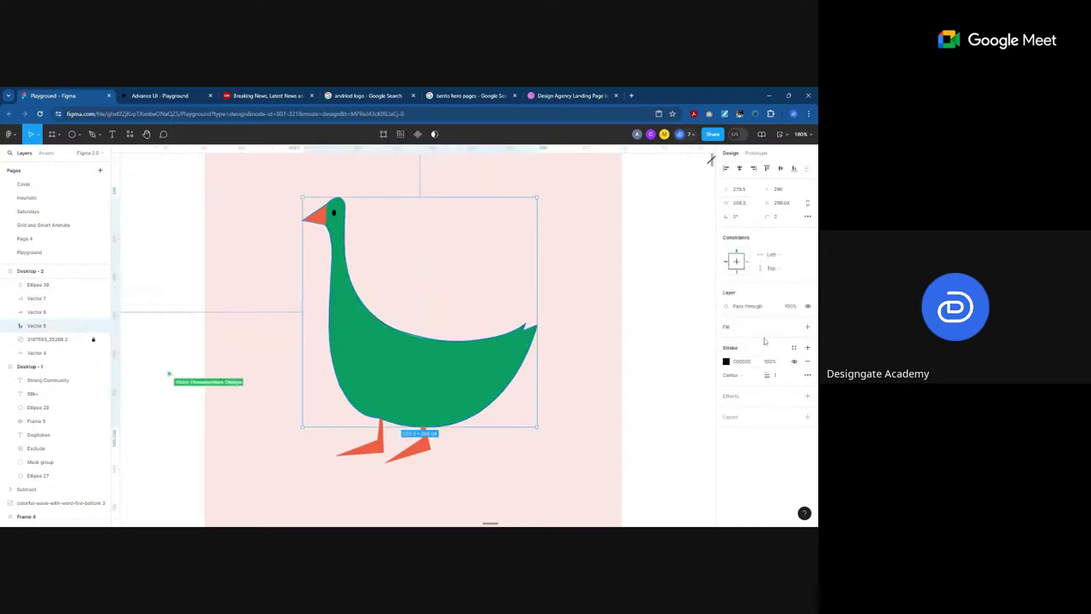
left_click(726, 361)
left_click(626, 422)
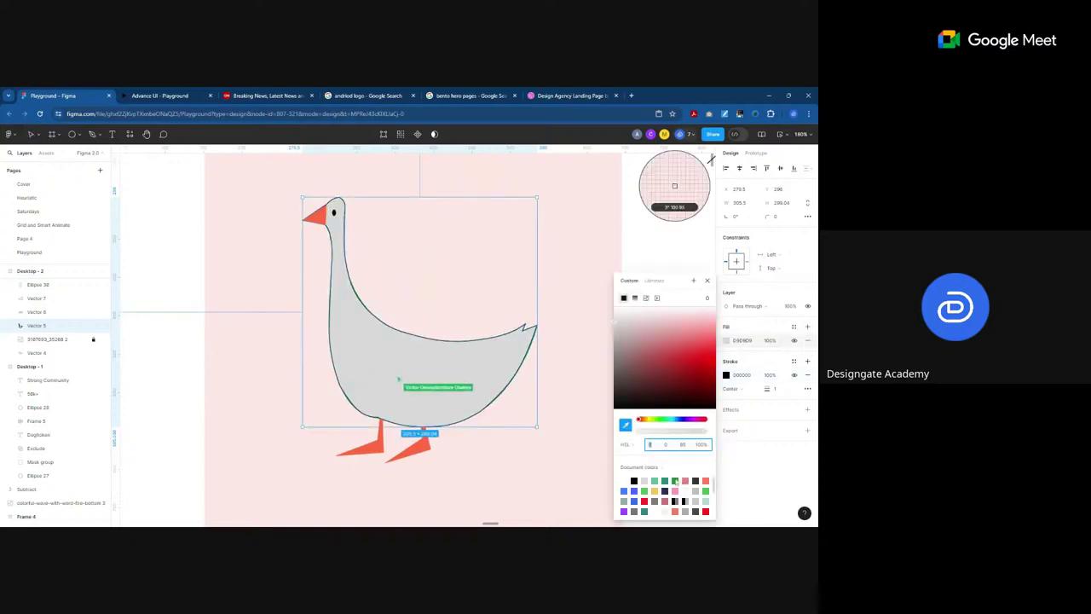
key("ctrl+z")
left_click(807, 375)
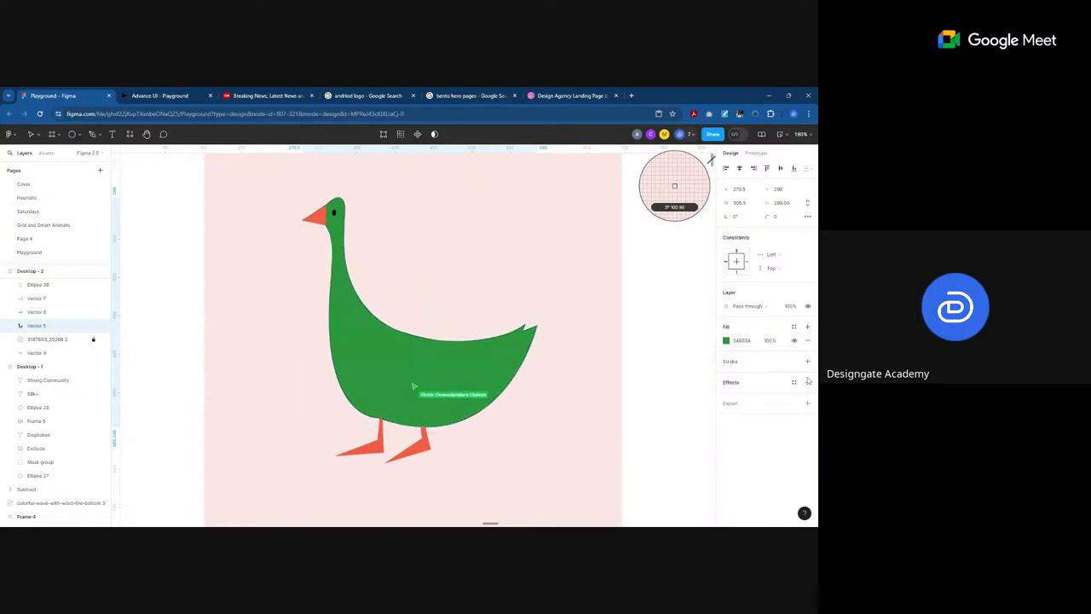
key("Escape")
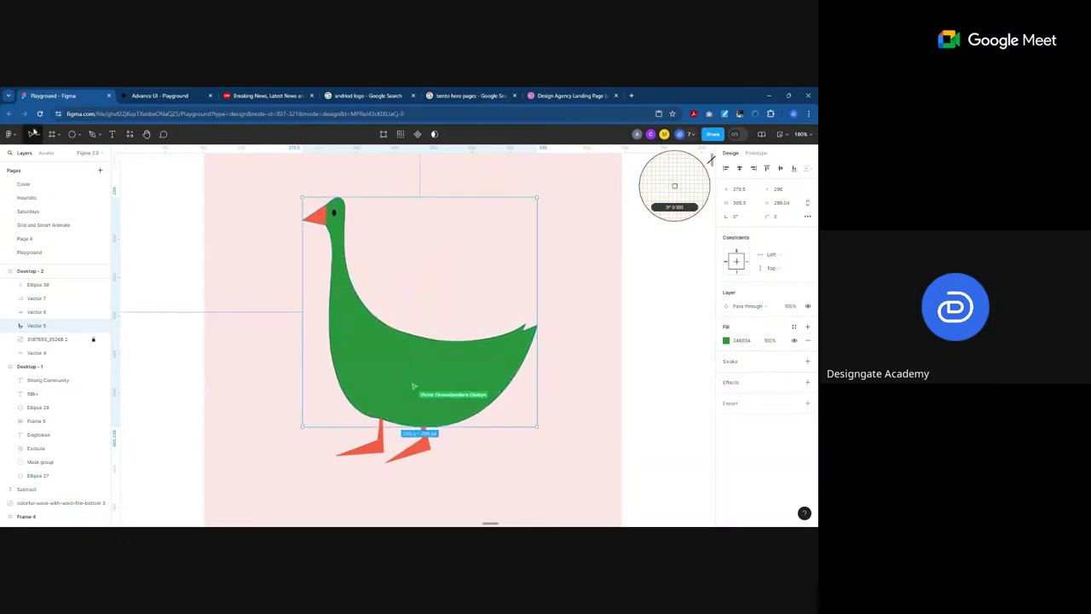
Step: Select the goose's eye, beak, body and legs together
left_click(335, 215)
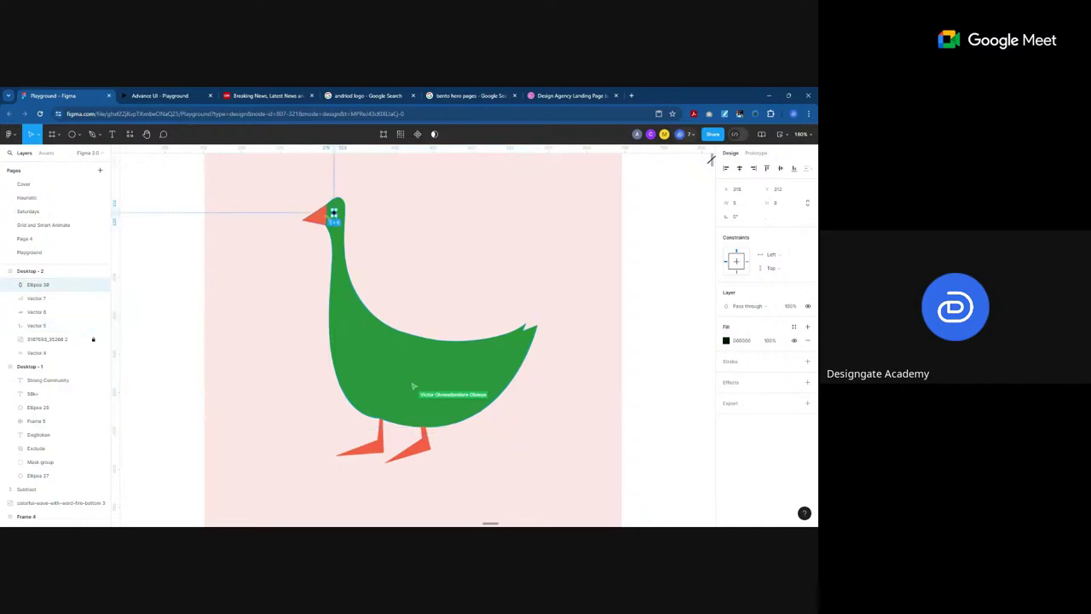
left_click(313, 218, "shift")
left_click(350, 308, "shift")
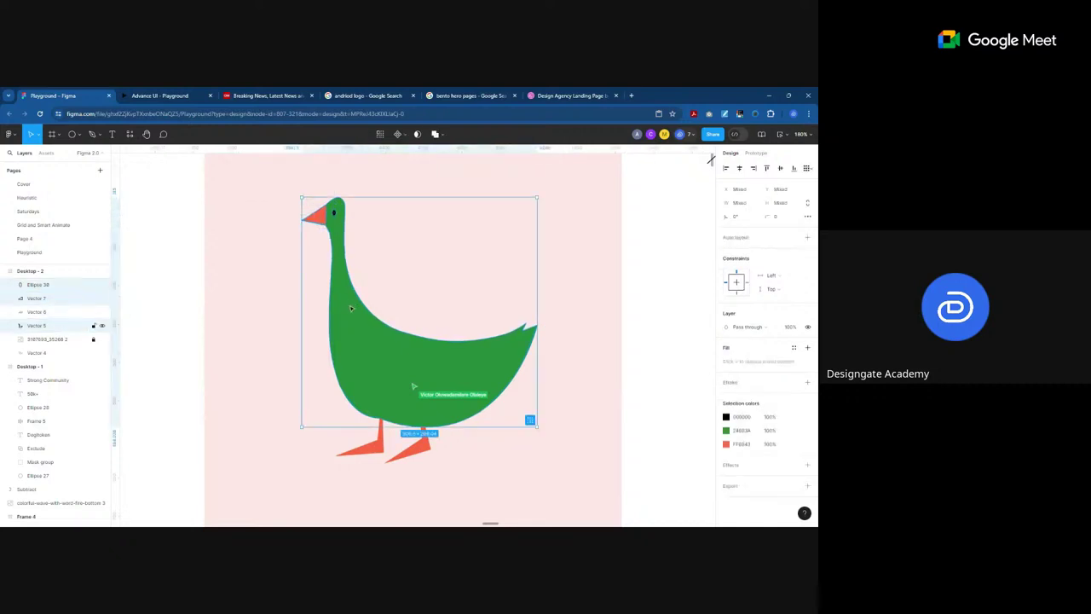
left_click(378, 453, "shift")
scroll(246, 318, "down", 5)
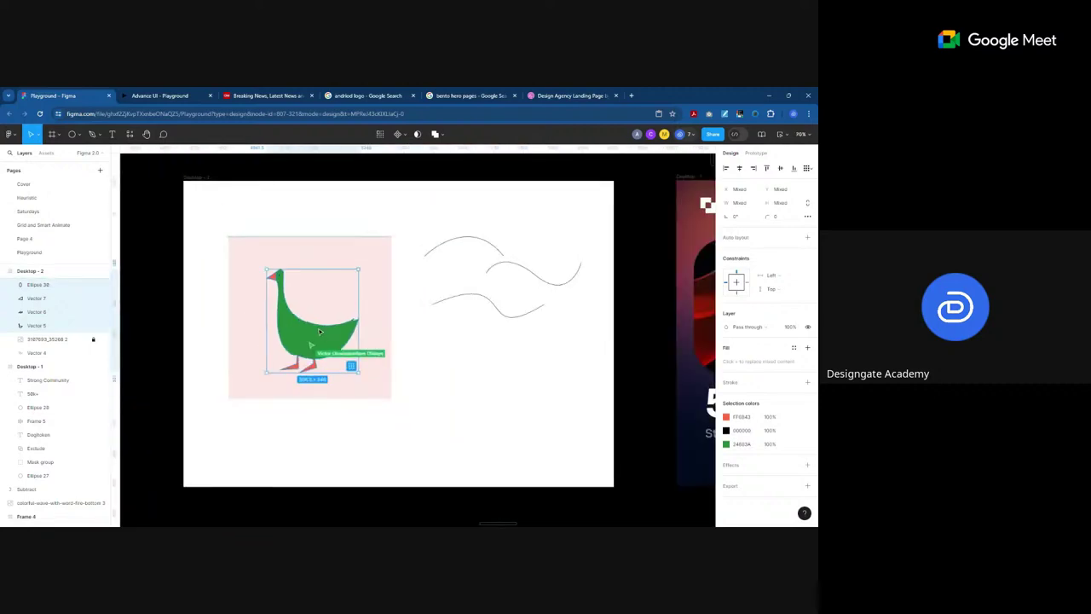
Step: Place a copy of the goose below the wavy doodles and group it as Group 6
left_click_drag(353, 364, 514, 434)
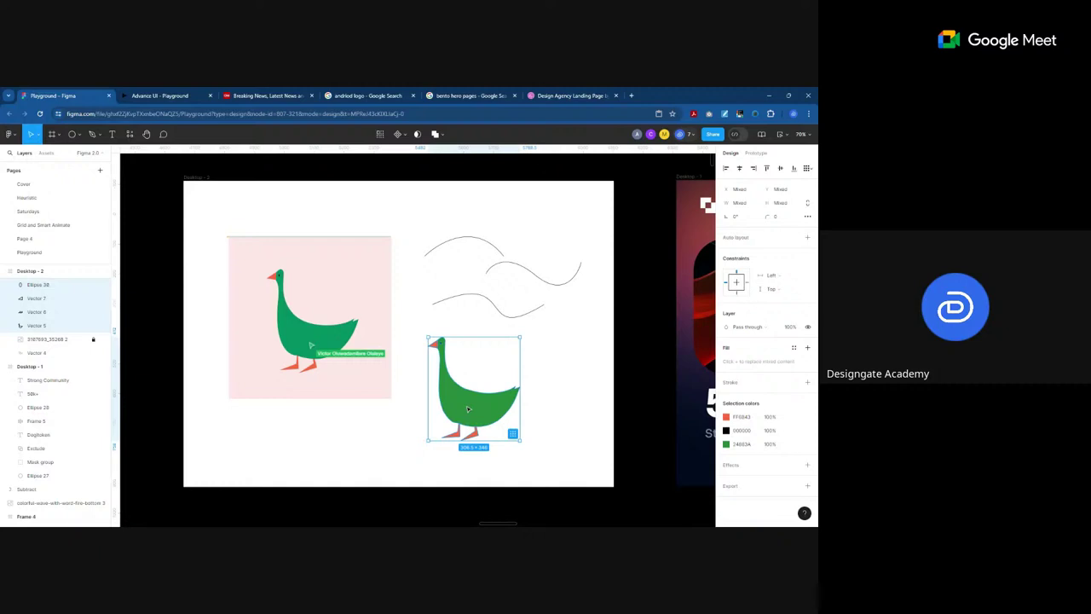
key("ctrl+g")
left_click(580, 366)
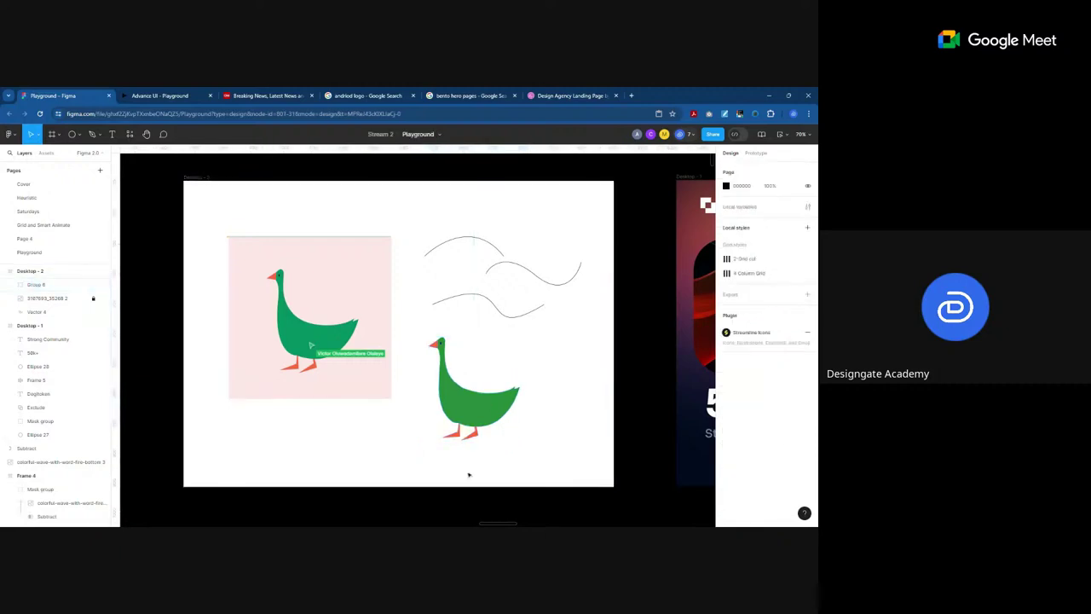
Step: Recolour the copied goose's body with a slightly different green
left_click(516, 418)
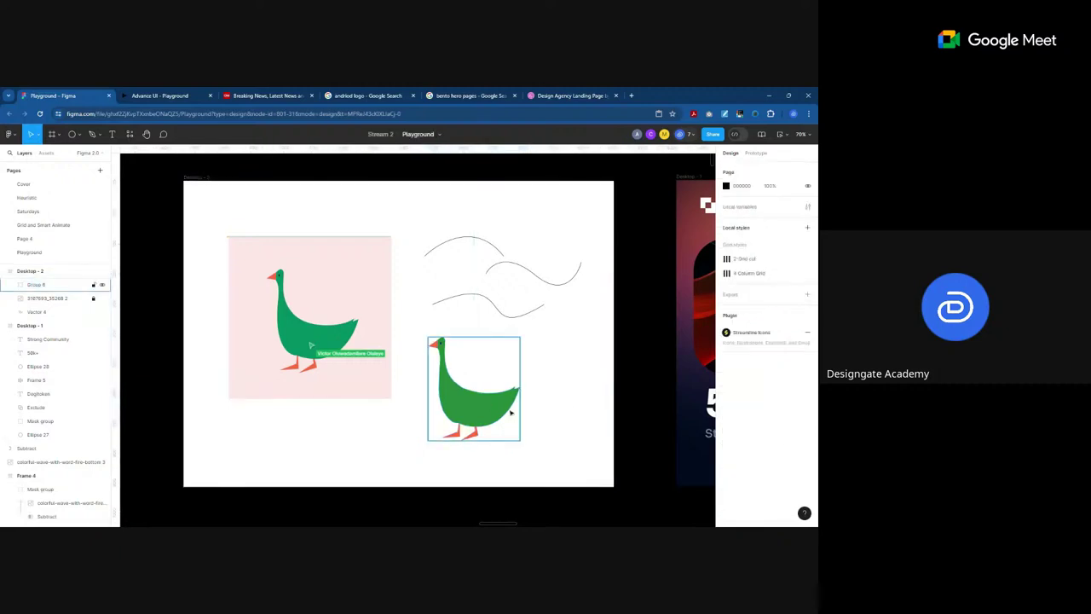
double_click(515, 418)
left_click(726, 340)
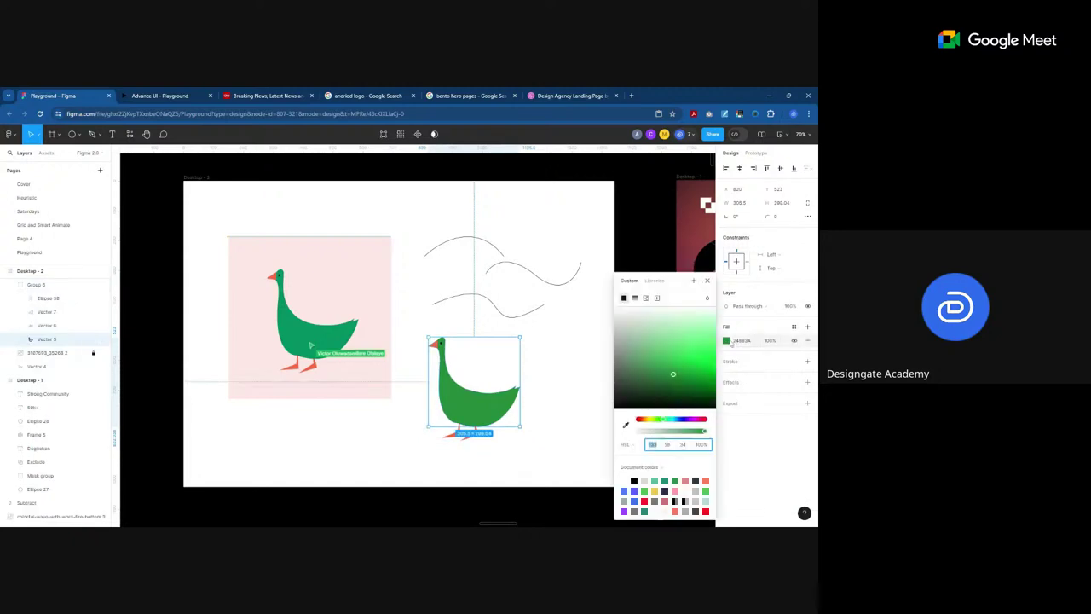
left_click(625, 424)
left_click(674, 185)
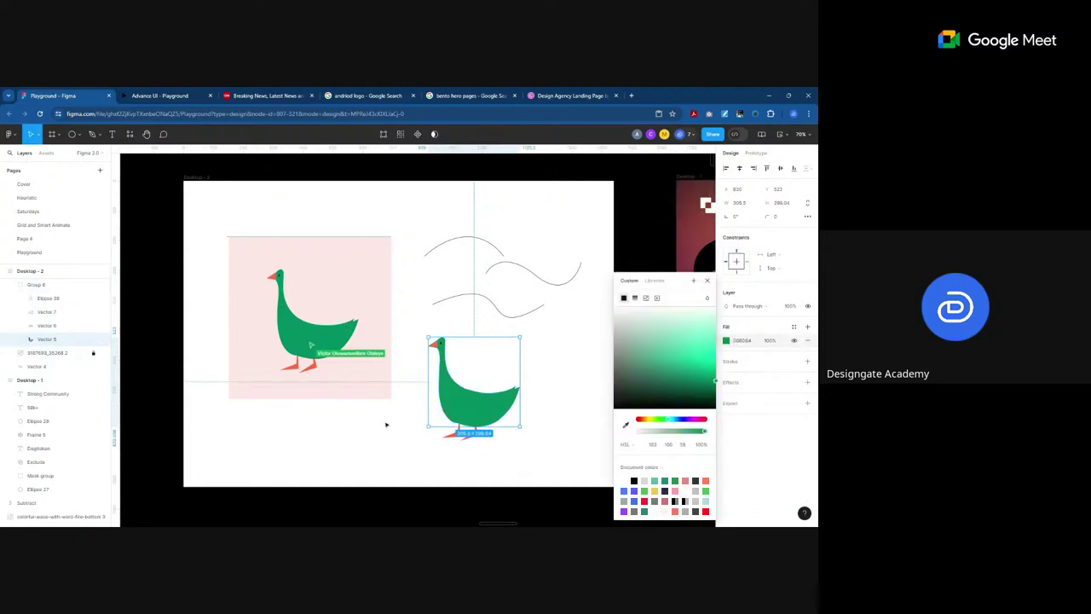
left_click(397, 445)
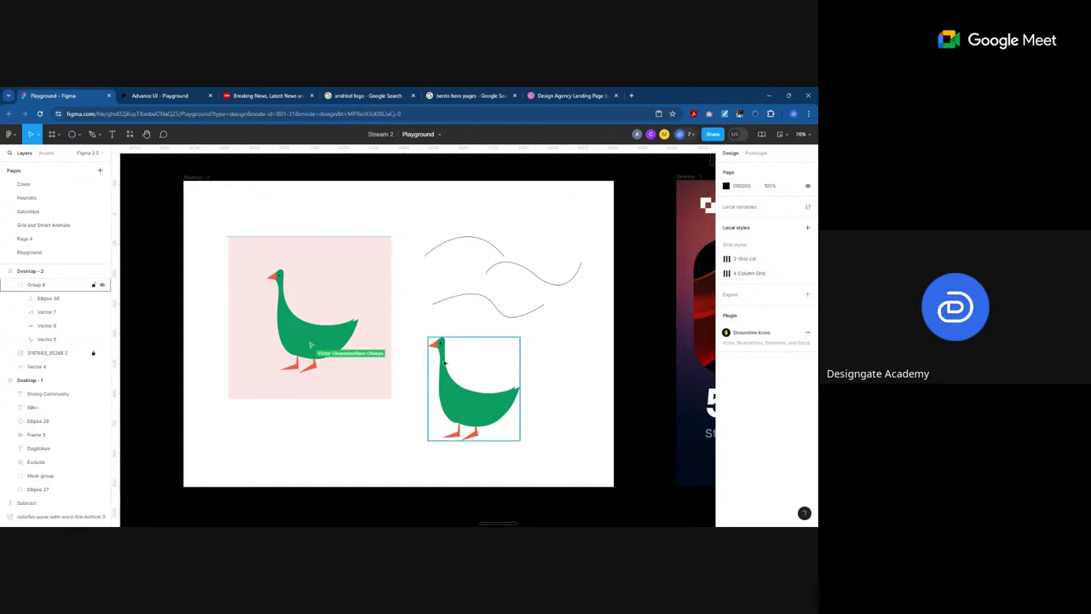
scroll(372, 273, "down", 5)
Step: Zoom out over the Playground board, then zoom in until a participant's mostly empty frame fills the view
scroll(390, 345, "down", 10)
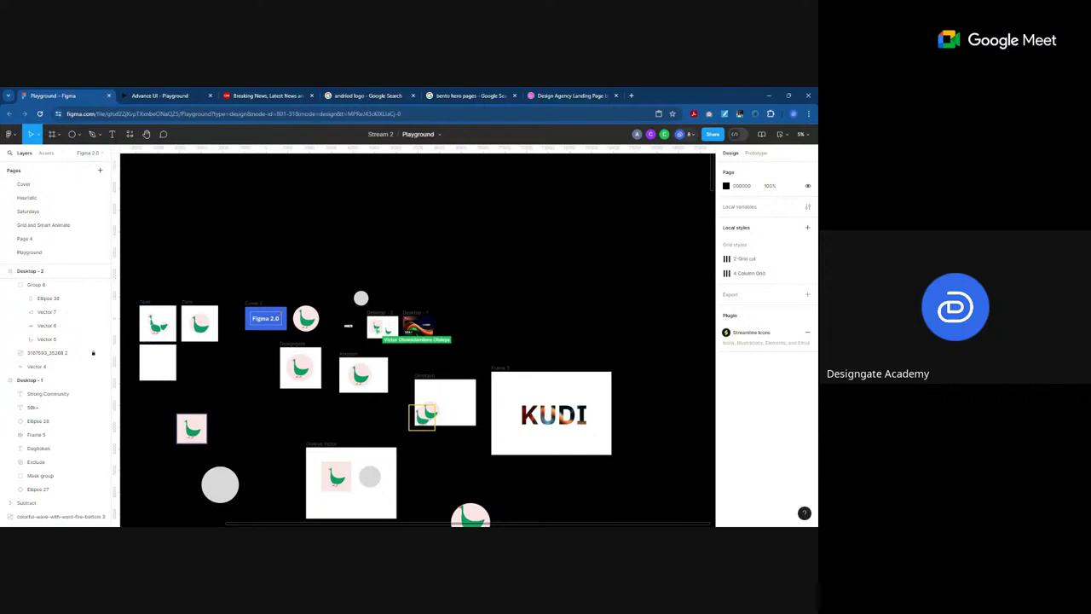
scroll(476, 329, "down", 3)
scroll(478, 329, "down", 2)
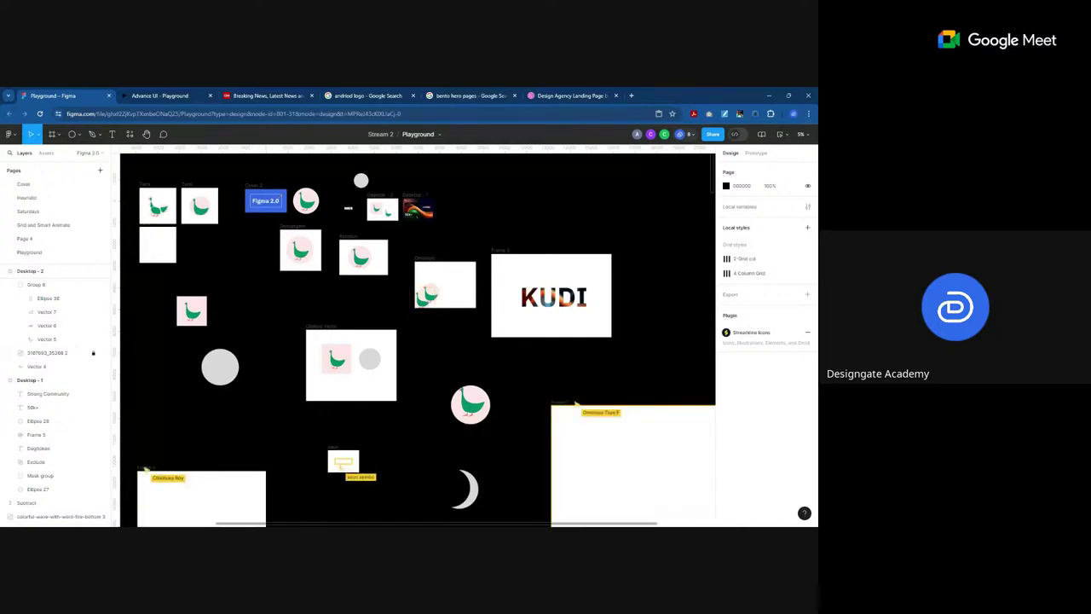
scroll(366, 271, "down", 3)
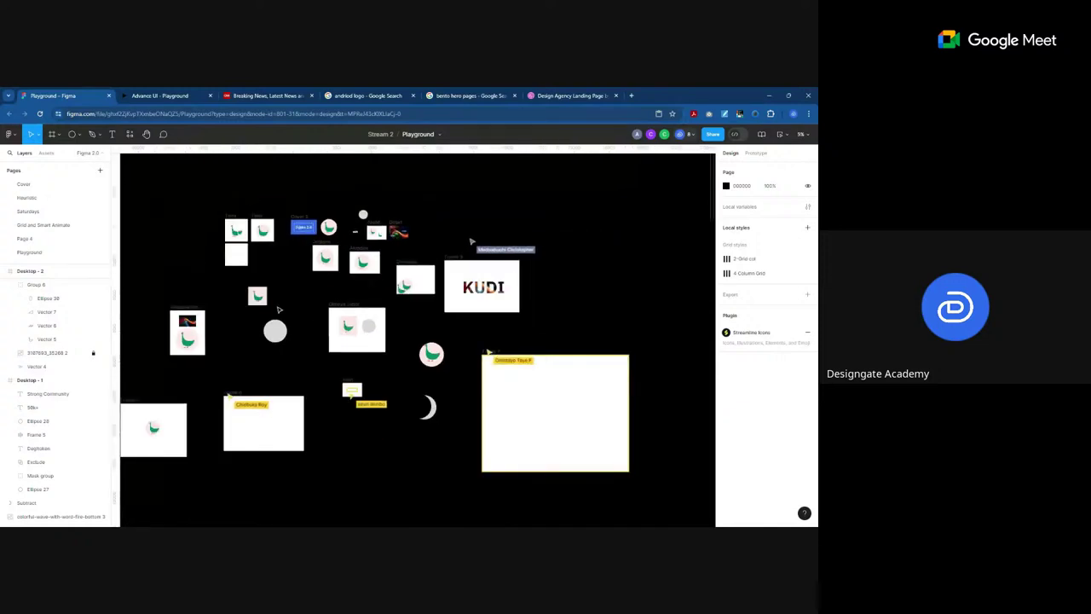
scroll(279, 310, "down", 3)
scroll(317, 354, "up", 2)
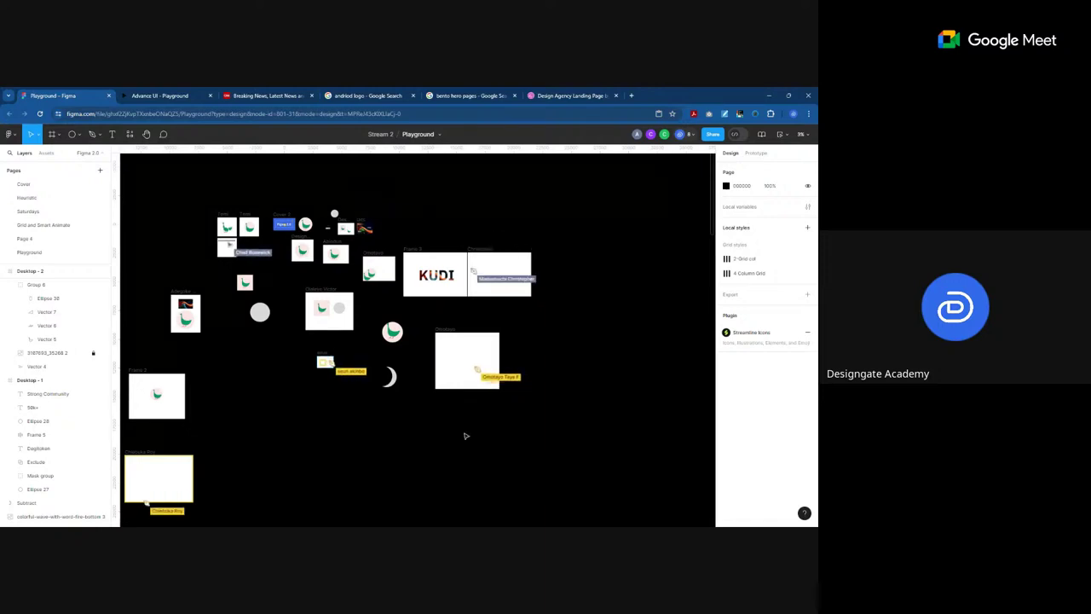
scroll(467, 409, "up", 5)
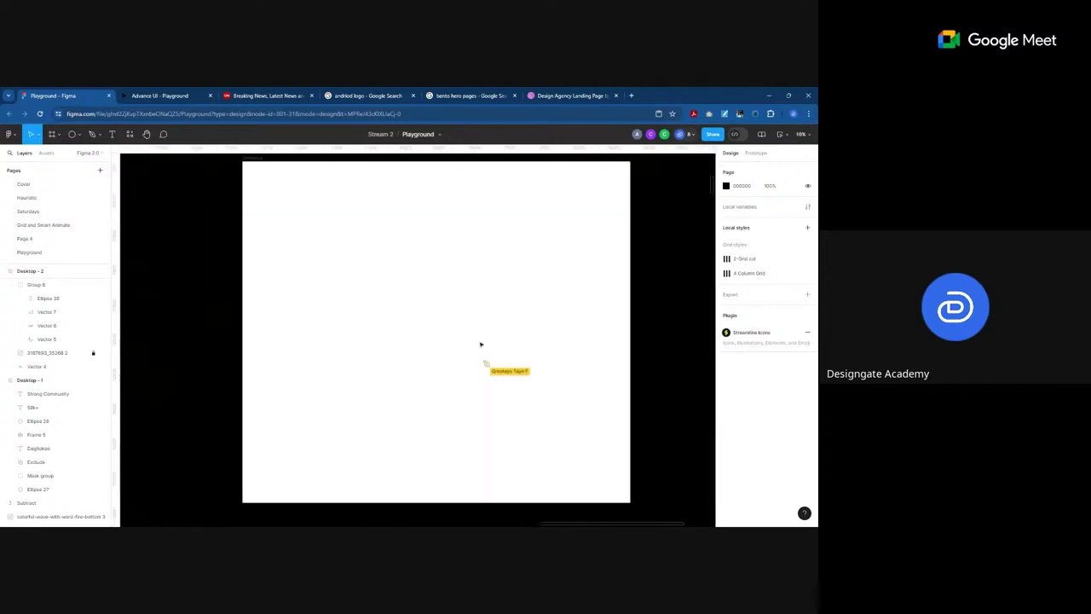
Step: Try selecting the red rectangle in the Omotayo frame, then clear the selection
scroll(480, 345, "up", 2)
scroll(417, 360, "down", 3)
scroll(429, 343, "up", 2)
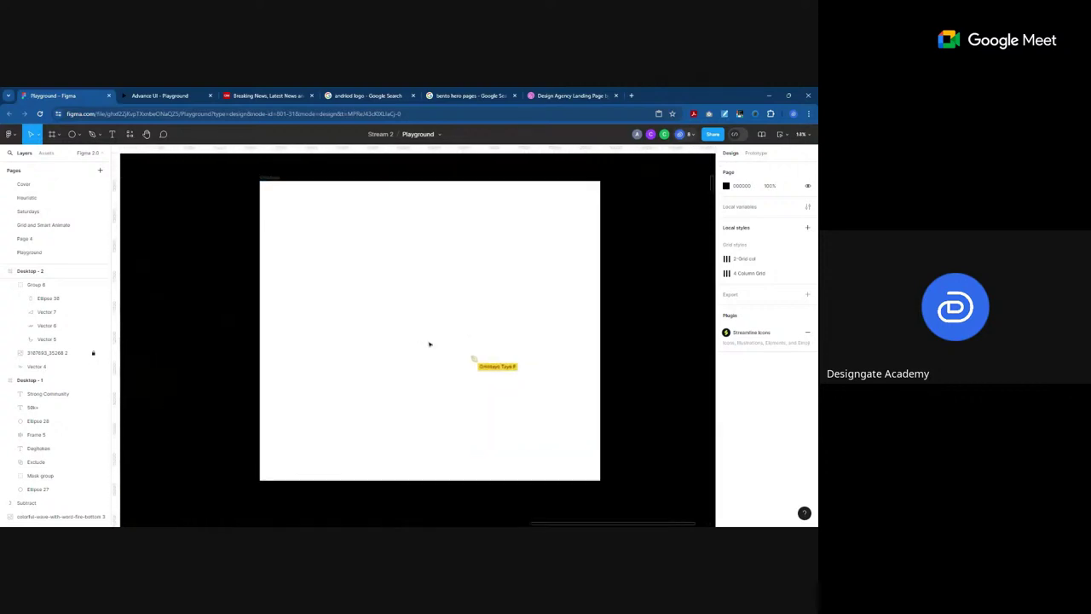
scroll(428, 343, "up", 1)
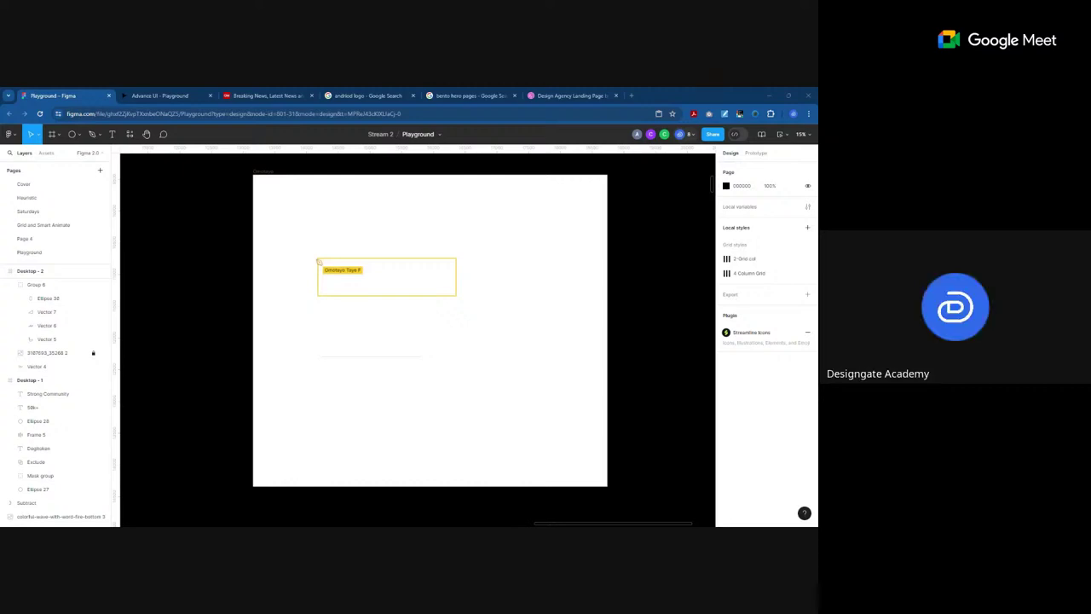
left_click(384, 263)
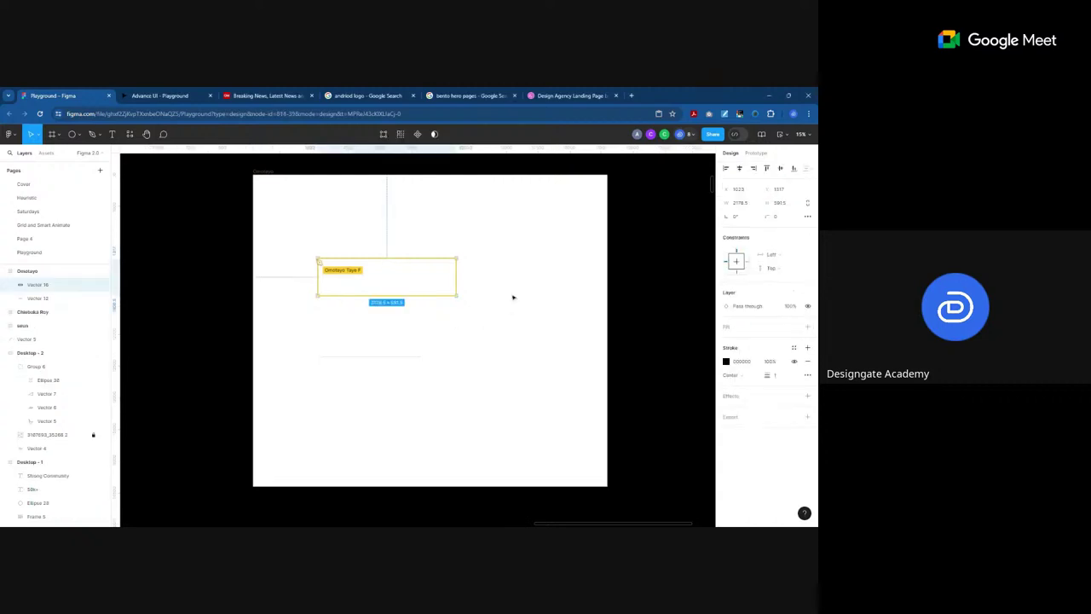
left_click(522, 318)
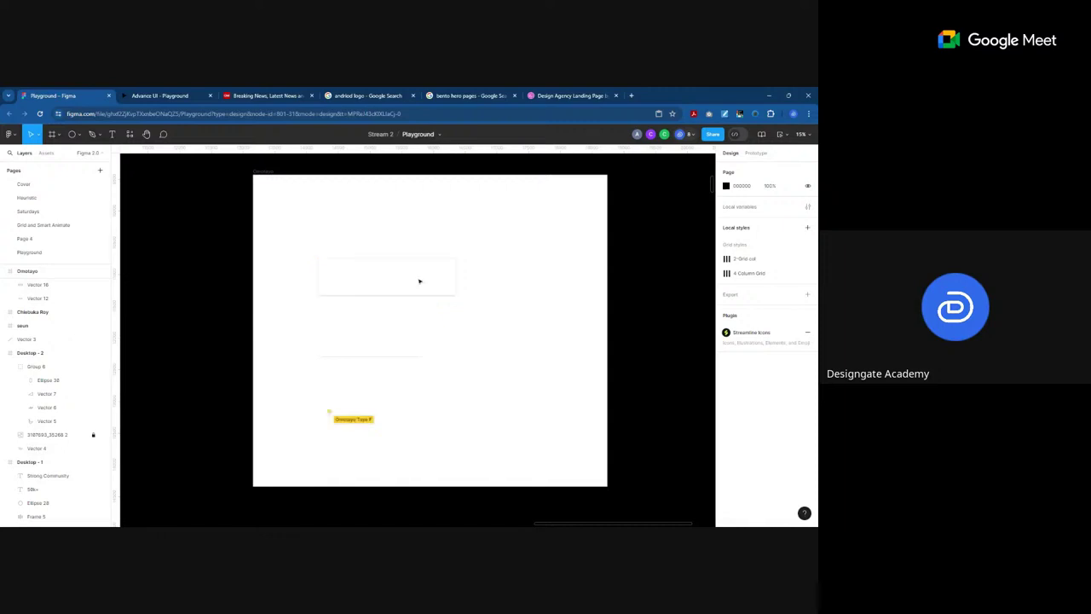
left_click(468, 302)
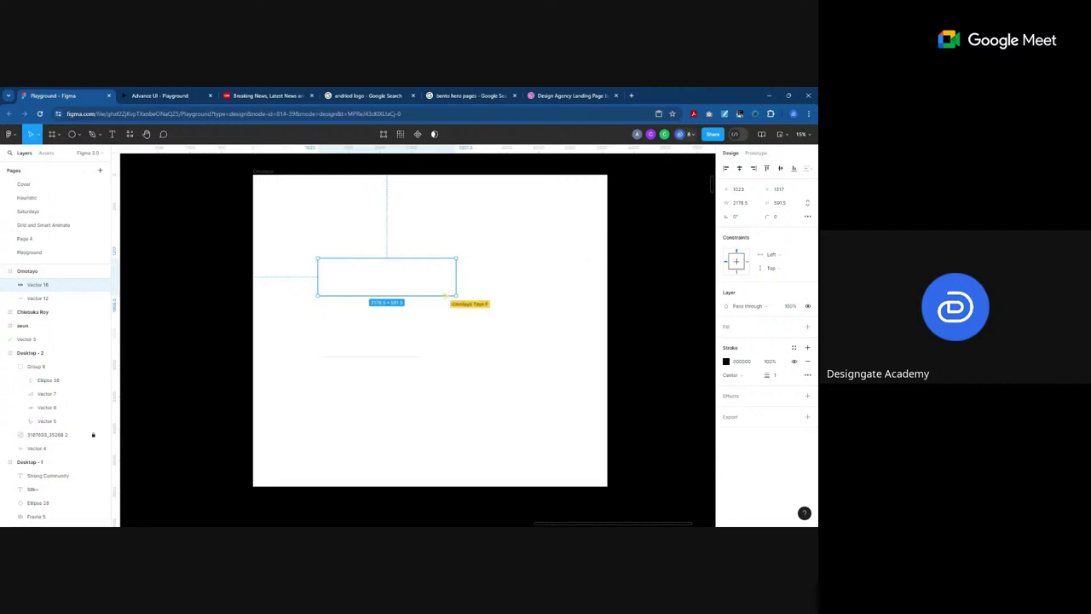
left_click(440, 323)
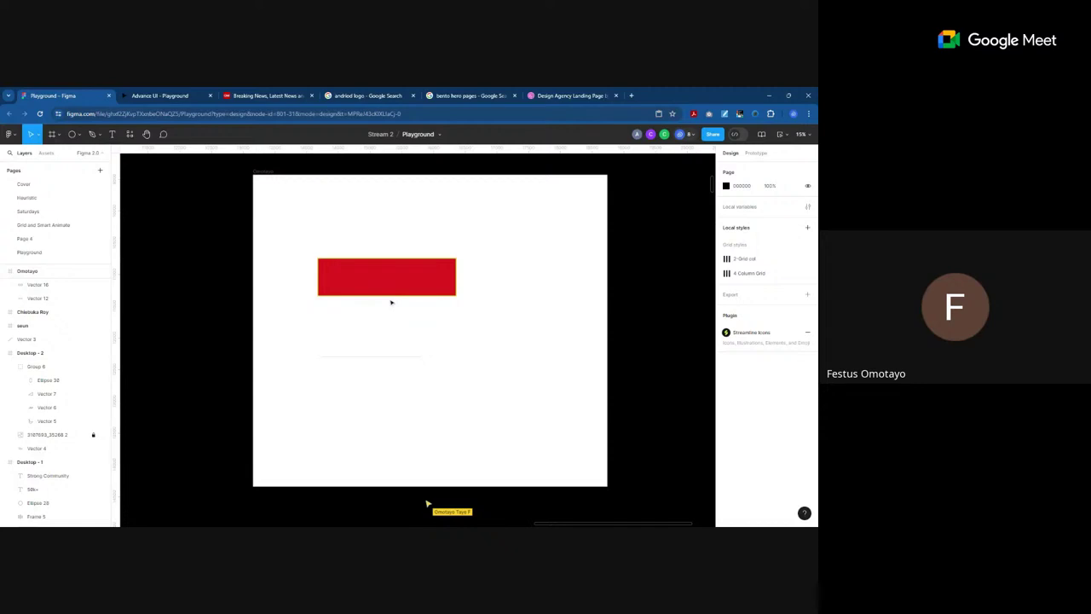
left_click(394, 290)
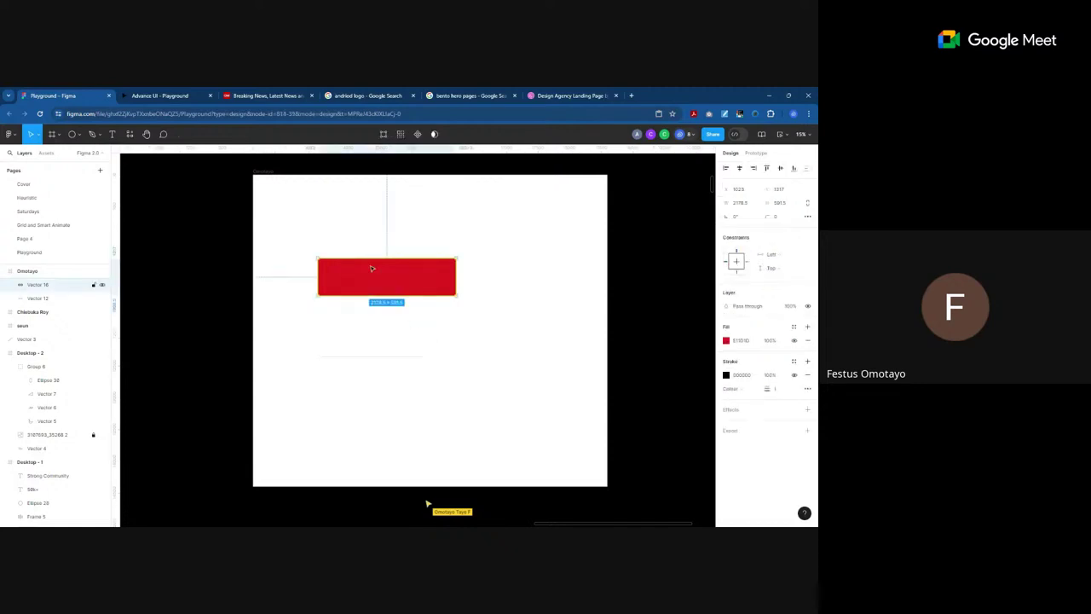
left_click(443, 316)
left_click(428, 282)
key("Escape")
Step: Move the thin line up to sit just under the red rectangle
left_click(399, 357)
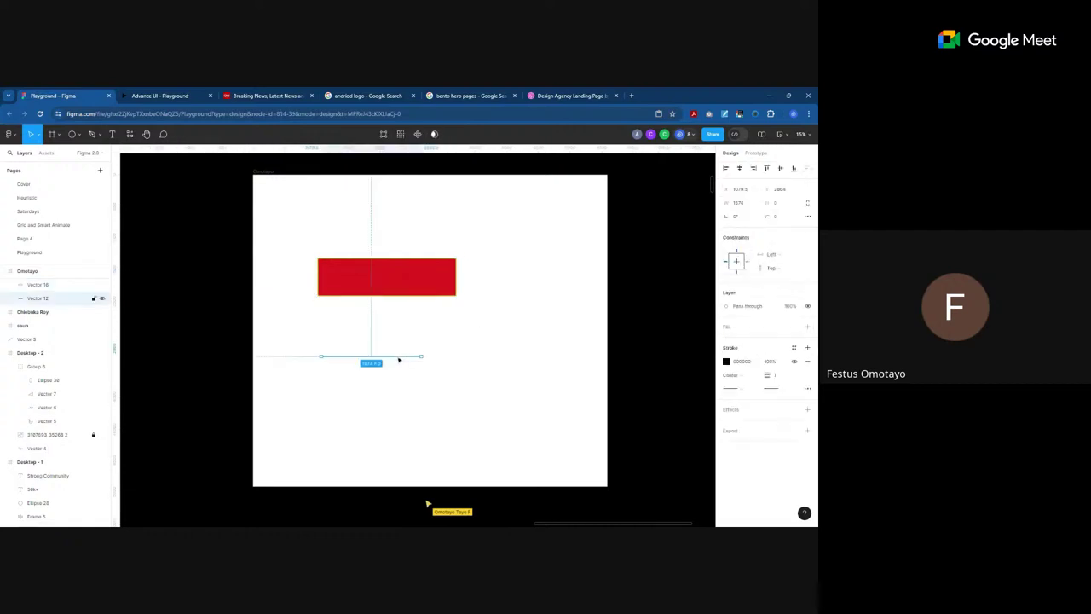
left_click_drag(398, 359, 417, 310)
left_click(407, 351)
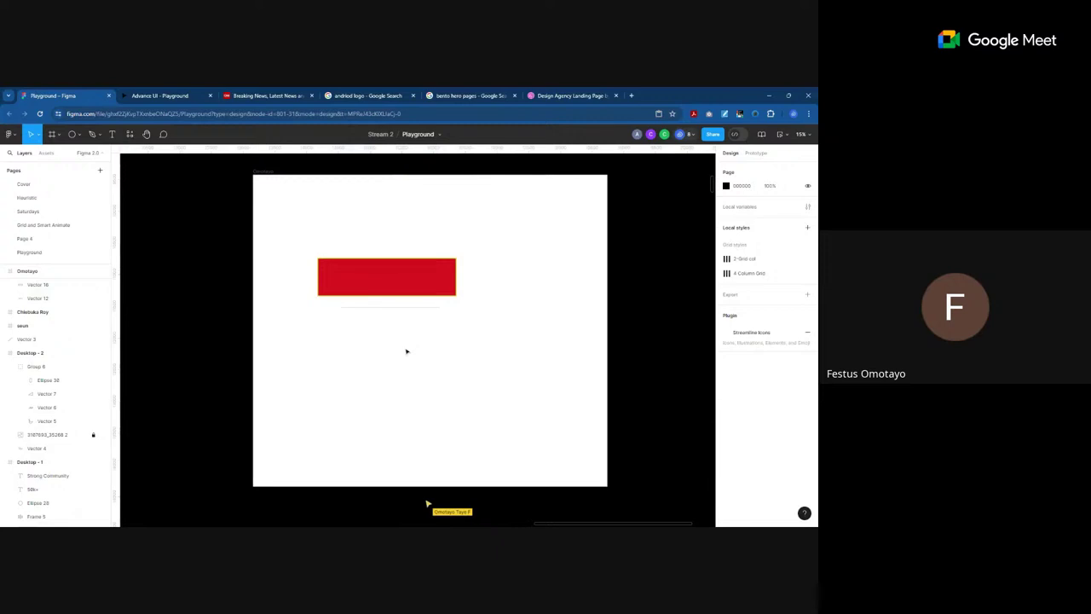
Step: Move the thin line and red rectangle together up toward the frame's top-left corner
left_click(397, 309)
left_click(403, 288, "shift")
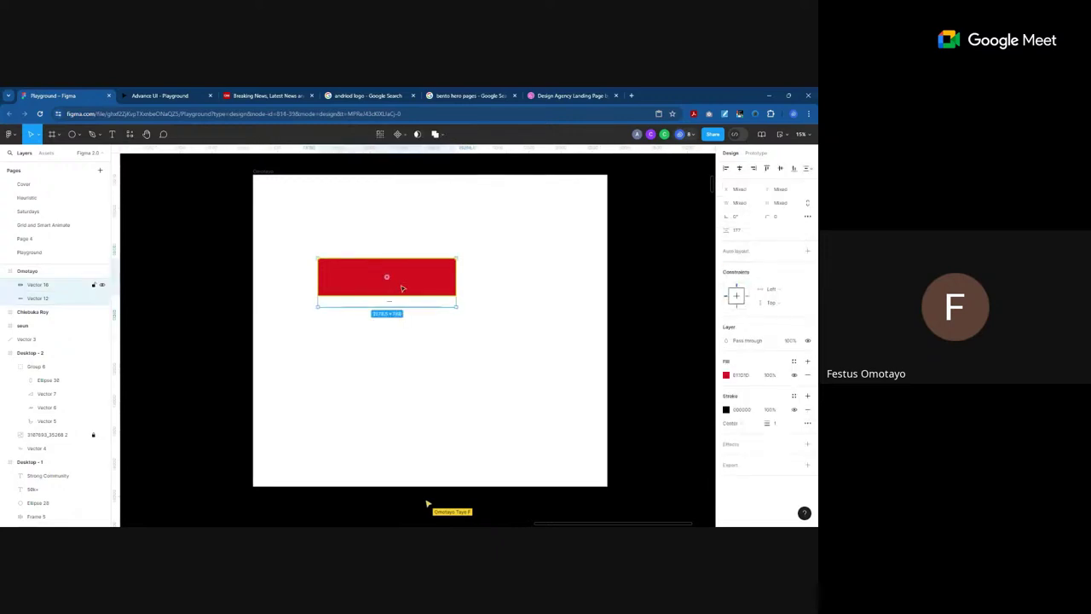
left_click_drag(402, 288, 362, 223)
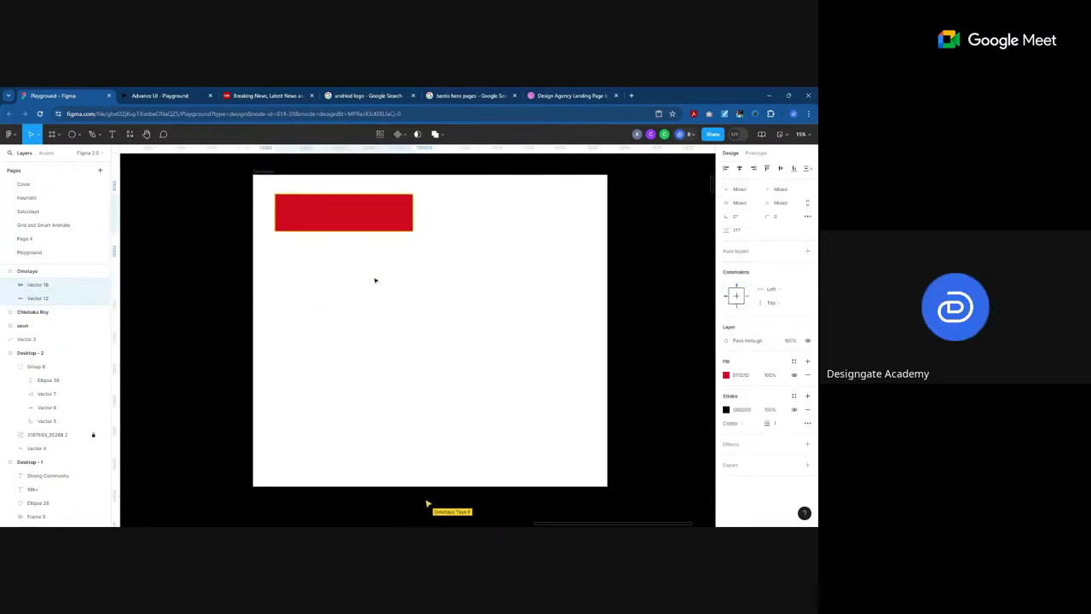
left_click(388, 296)
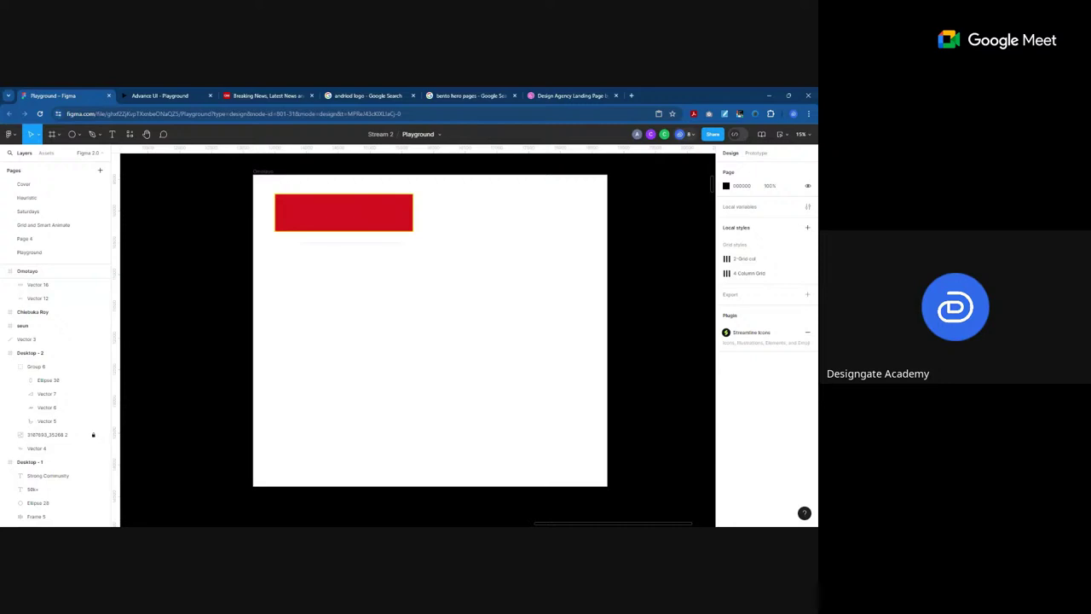
Step: Draw a closed three-point triangle below the red rectangle with the Pen tool
left_click(92, 133)
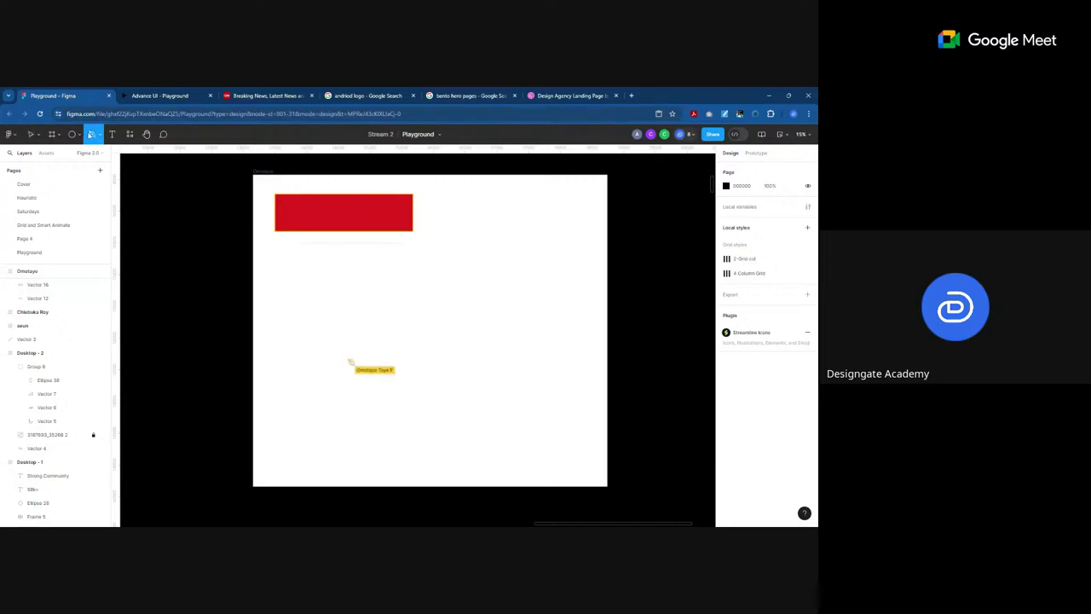
left_click(334, 267)
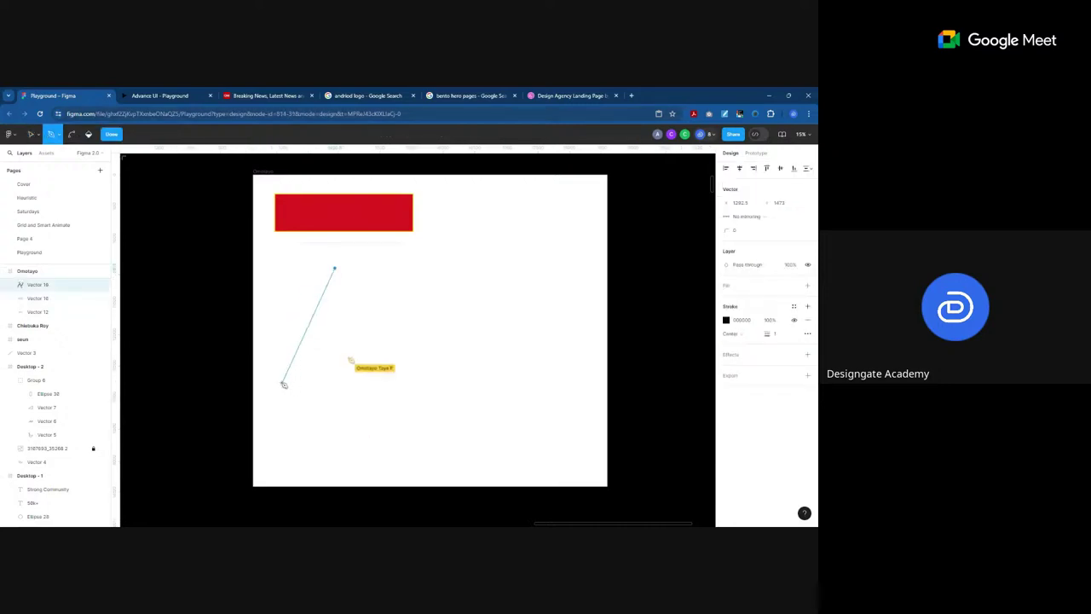
left_click(278, 379)
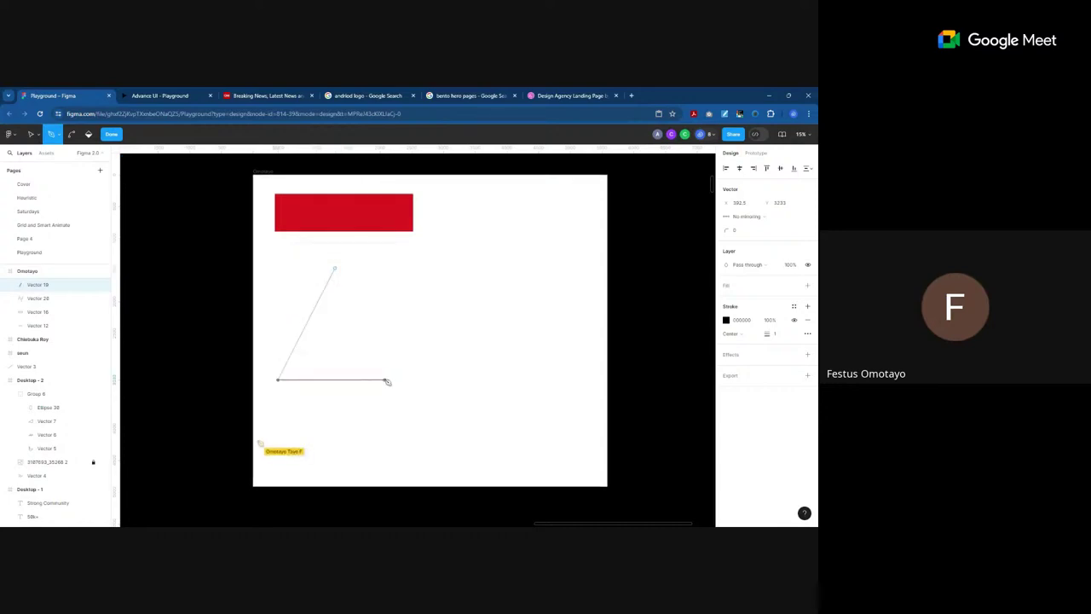
left_click(383, 380)
left_click(340, 271)
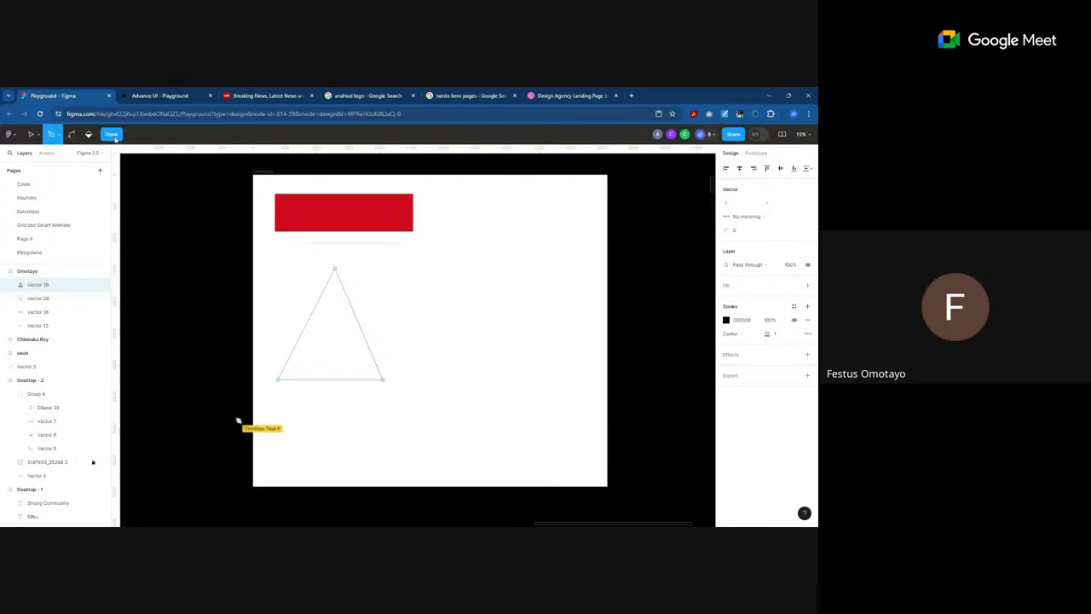
left_click(112, 134)
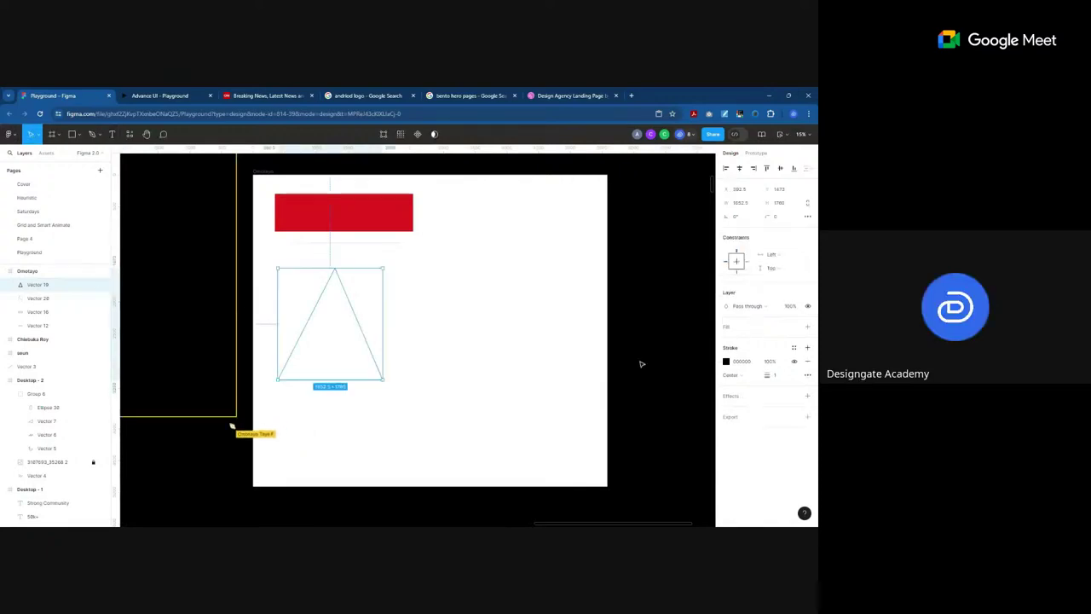
Step: Add a fill to the triangle and set it to the green document colour
left_click(807, 326)
left_click(725, 340)
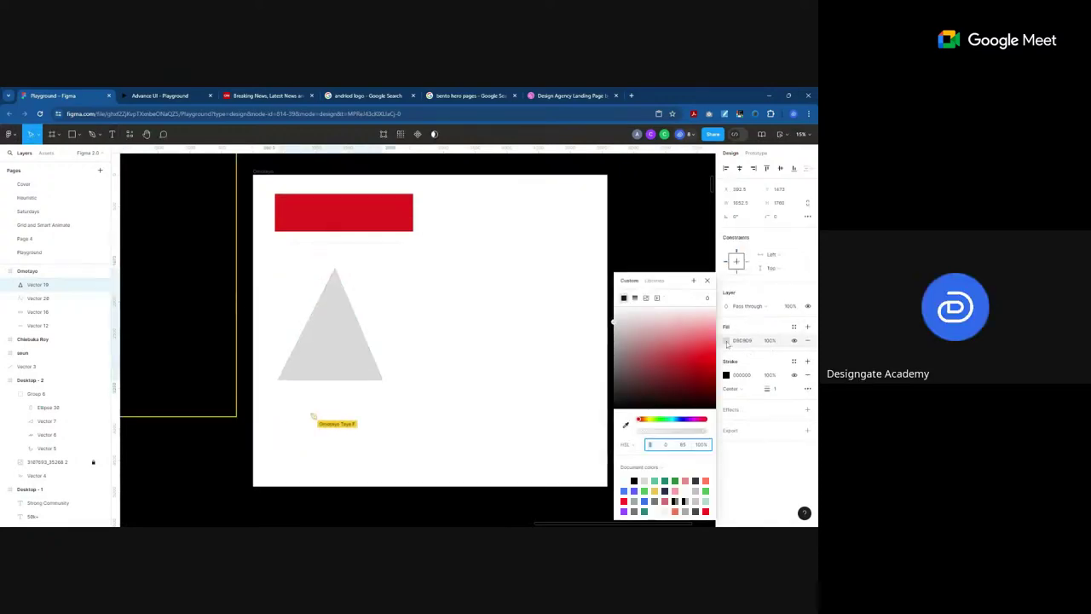
left_click(706, 490)
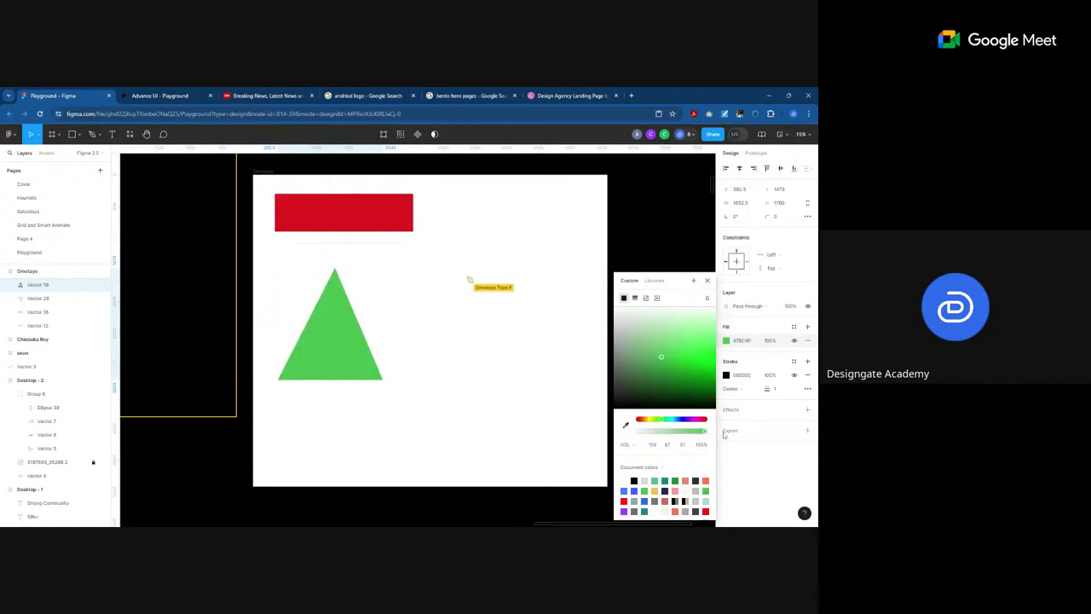
key("Escape")
left_click(523, 415)
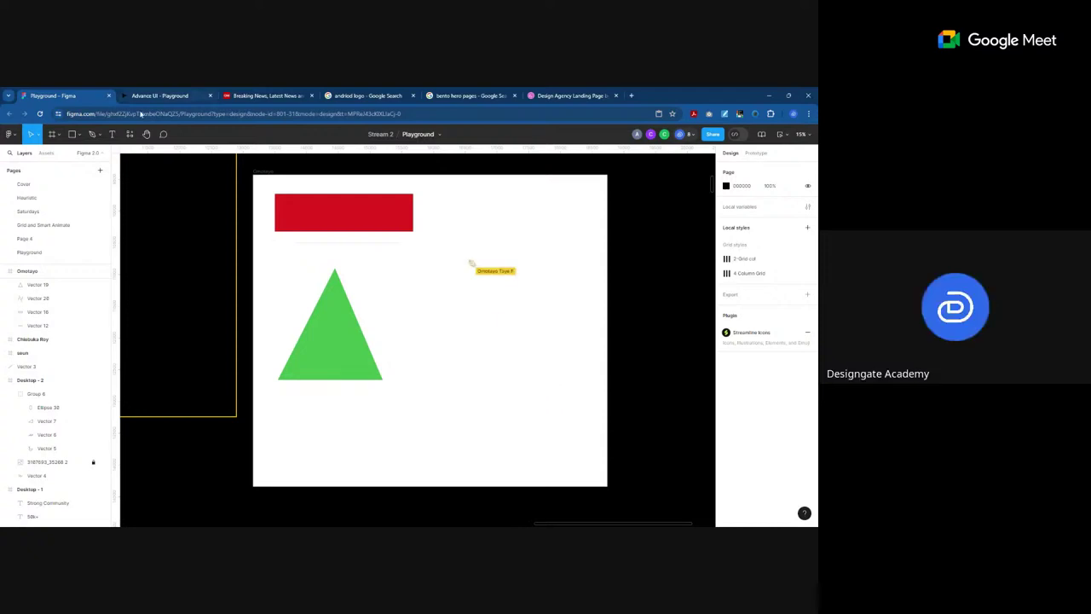
left_click(93, 135)
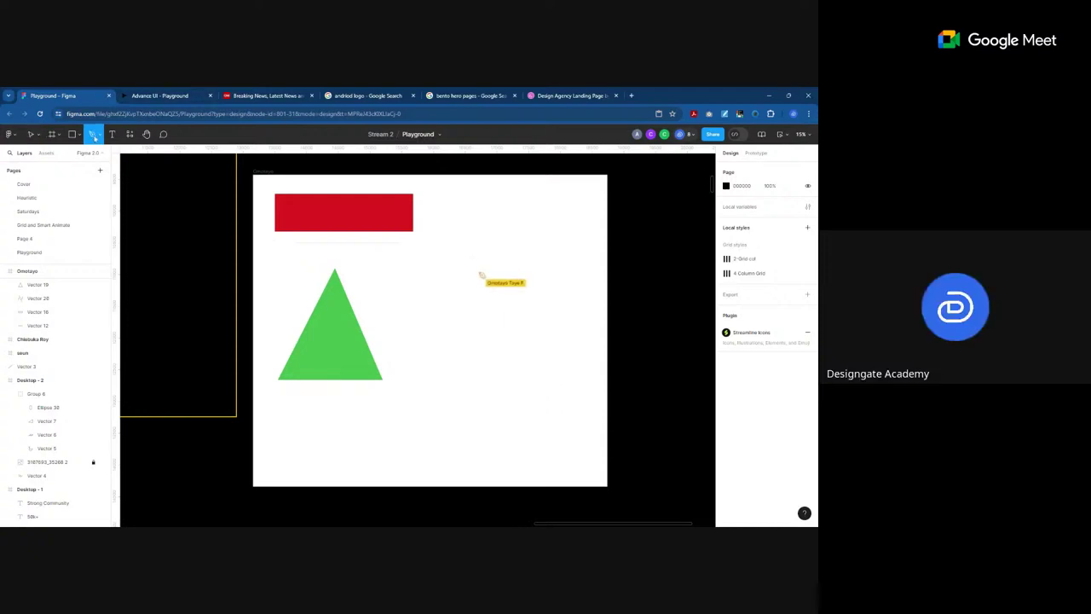
left_click(411, 340)
left_click(473, 240)
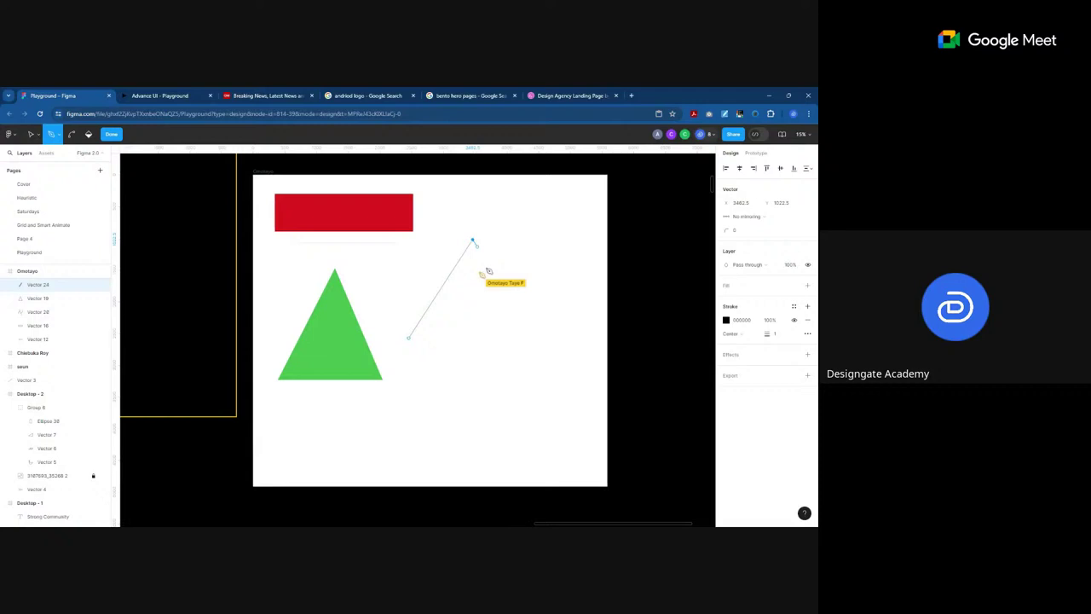
left_click(524, 333)
left_click(410, 338)
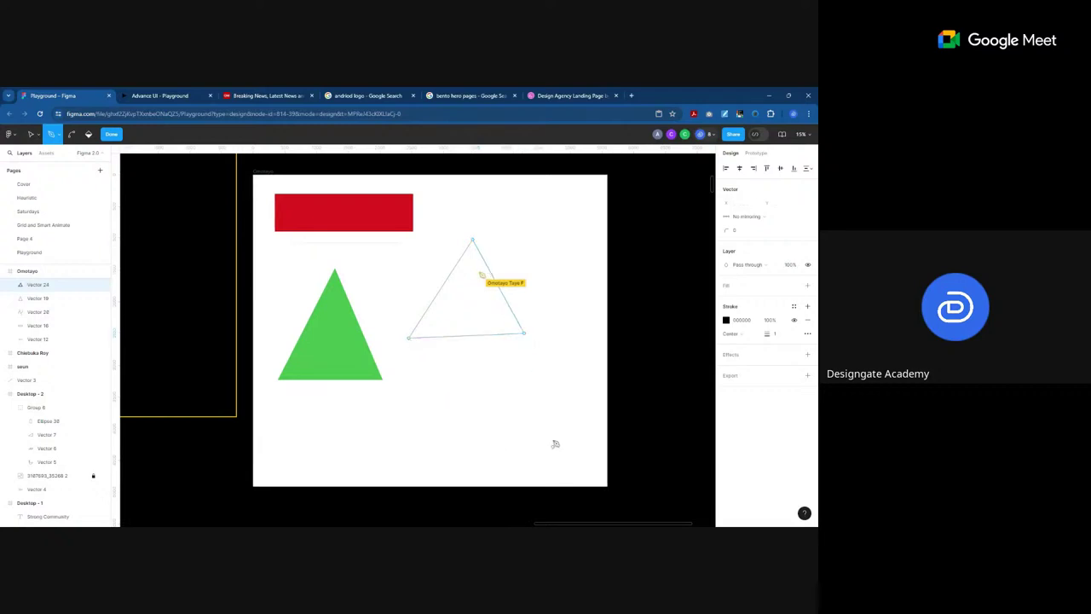
left_click(808, 286)
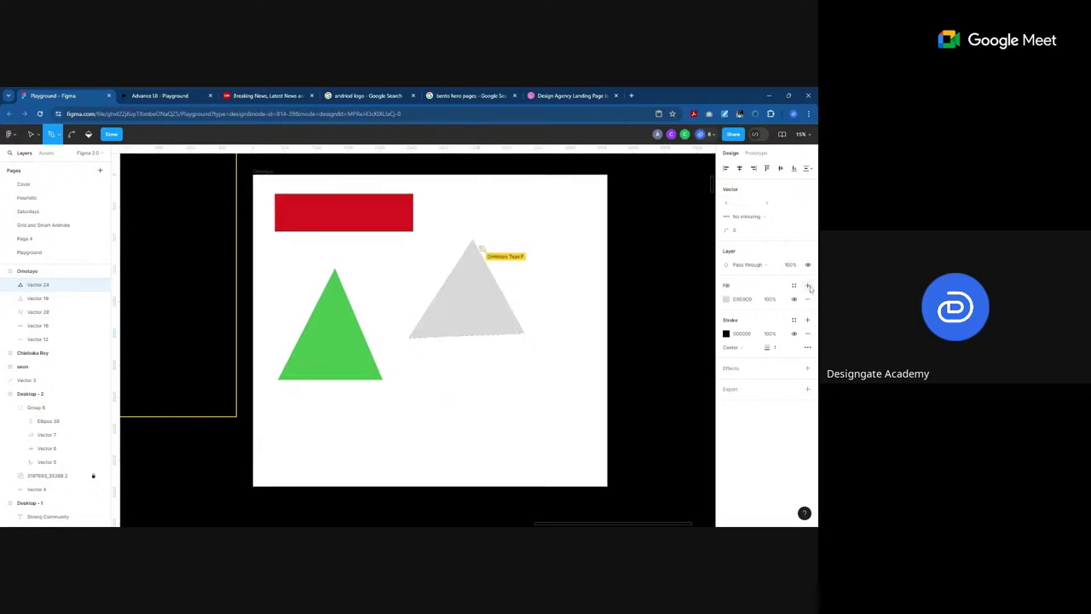
left_click(110, 134)
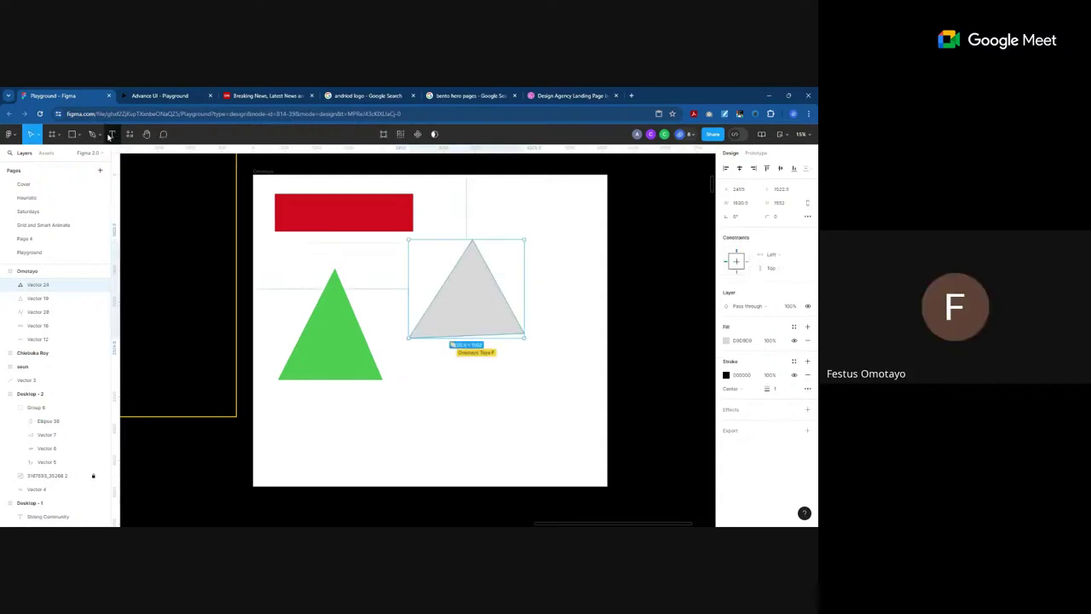
key("Delete")
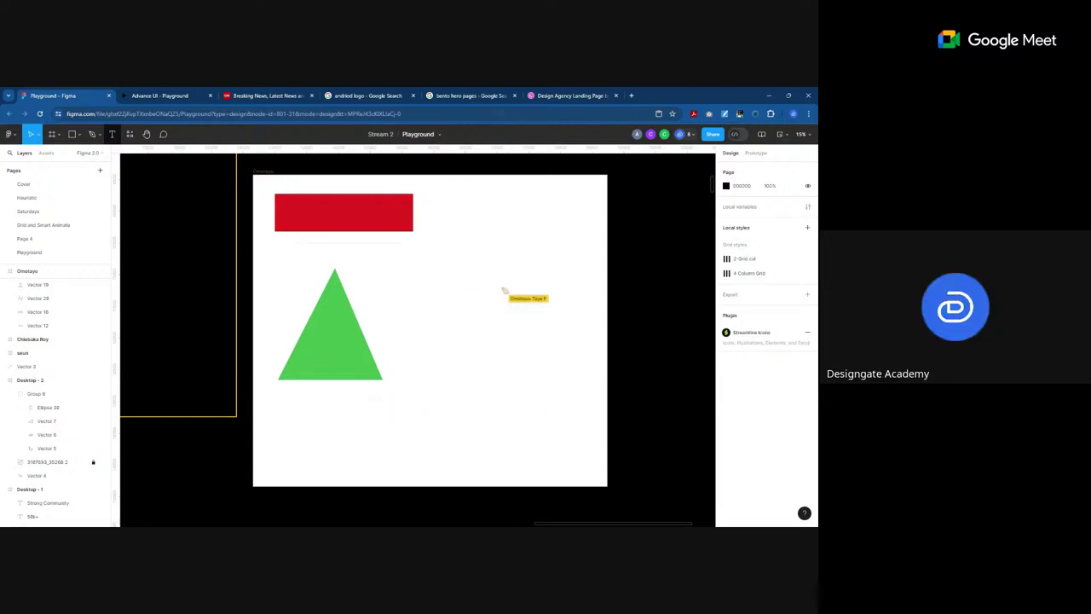
scroll(599, 389, "down", 10)
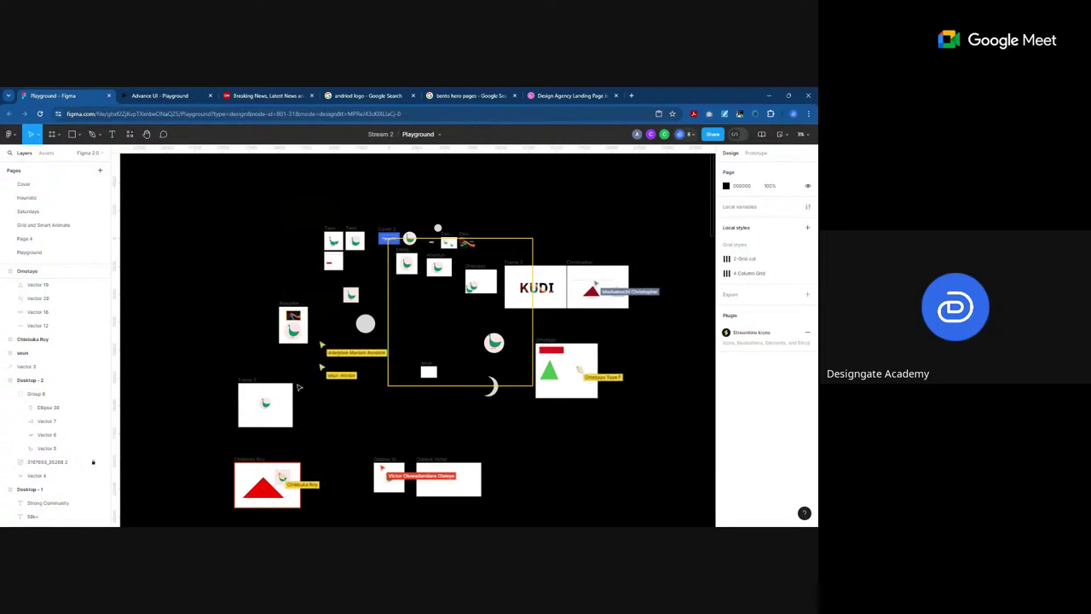
scroll(264, 434, "down", 3)
scroll(264, 400, "up", 5, "ctrl")
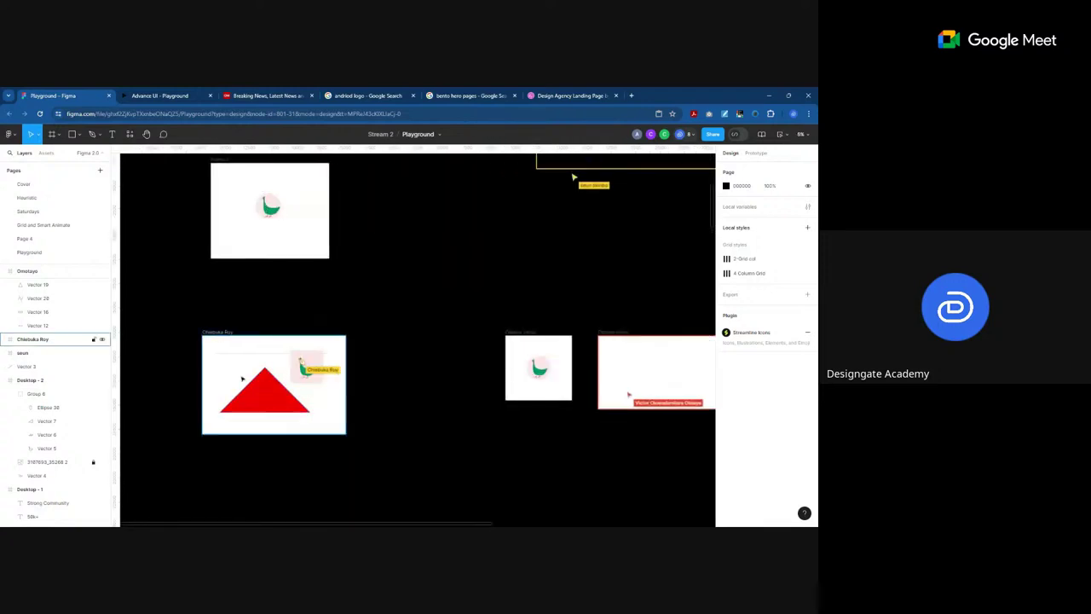
scroll(256, 392, "down", 5)
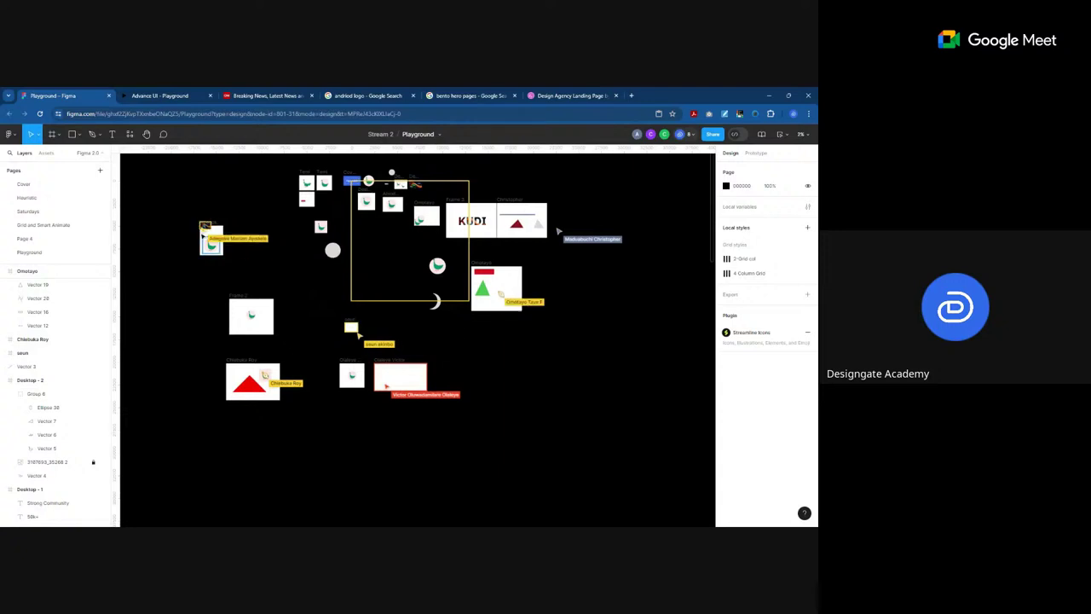
scroll(195, 237, "up", 5)
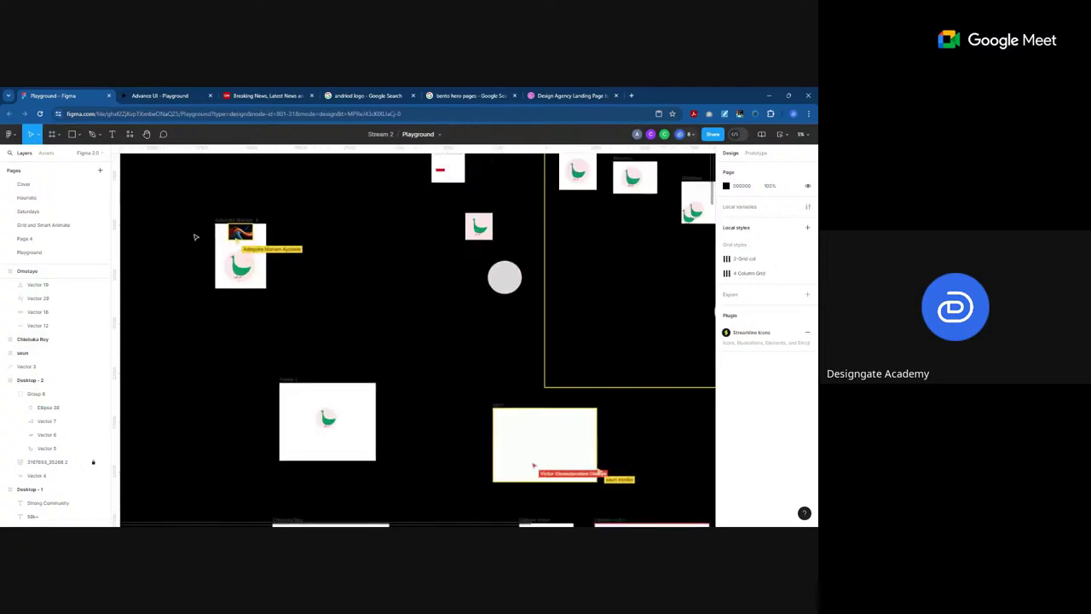
scroll(426, 304, "down", 5)
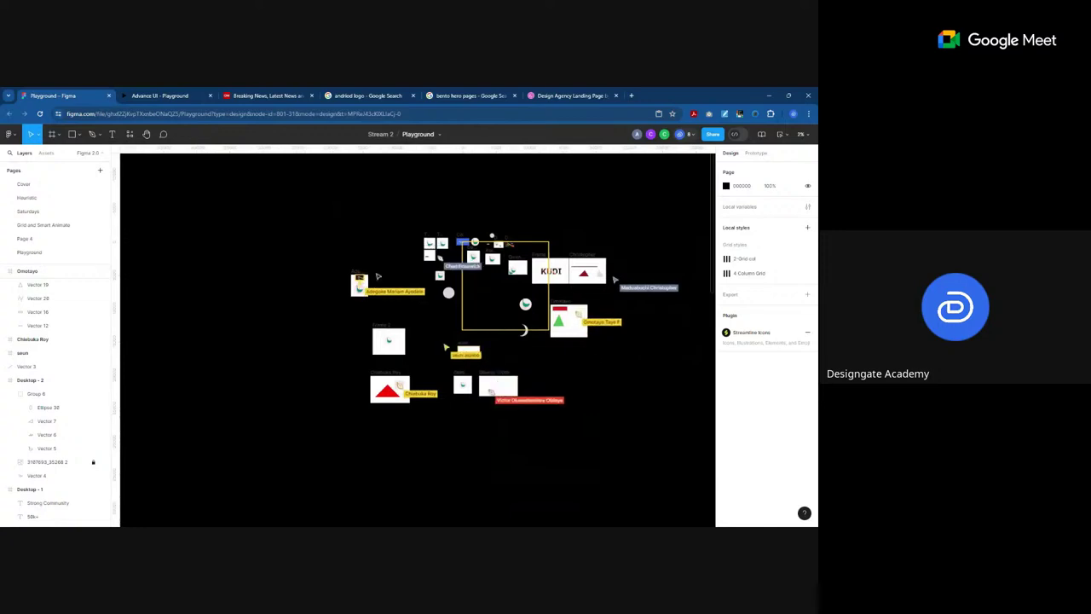
scroll(550, 277, "up", 2)
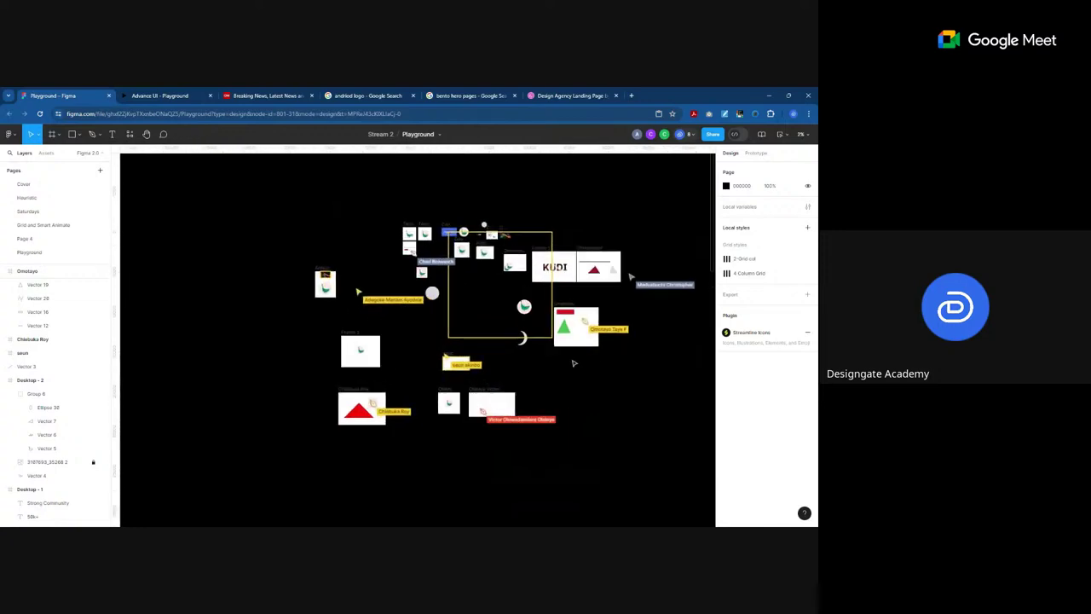
scroll(504, 265, "up", 3)
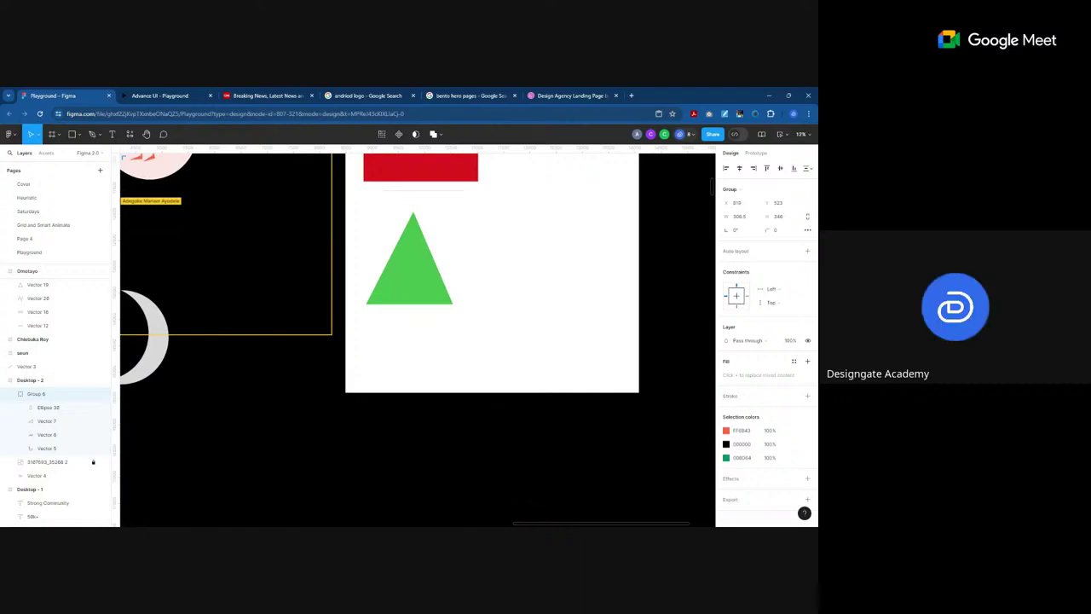
Step: Deselect Group 6 so the red bar and green triangle stand unselected
left_click(481, 278)
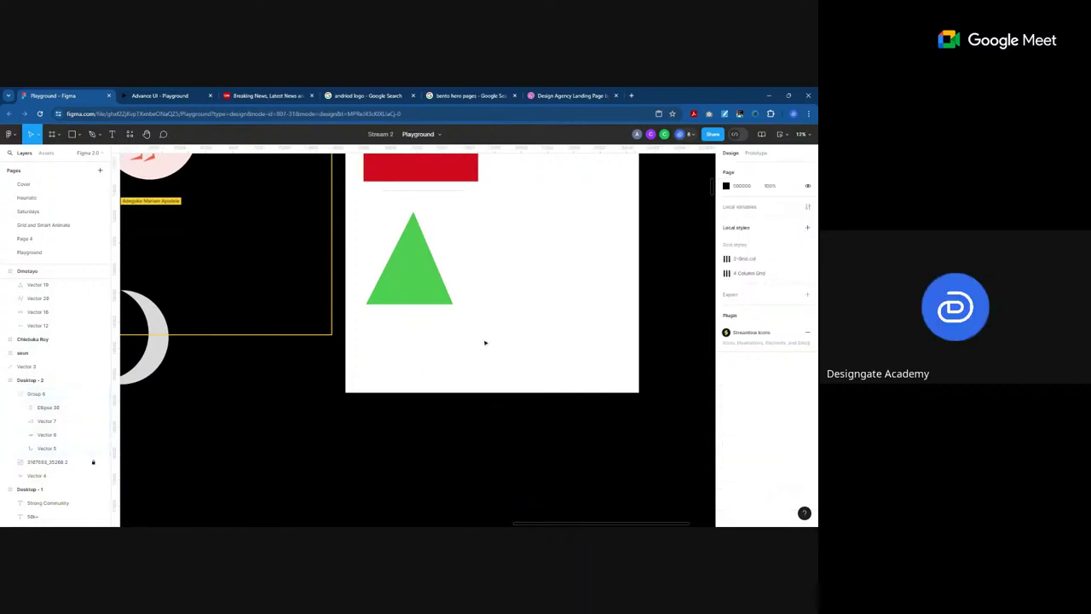
scroll(484, 358, "up", 1)
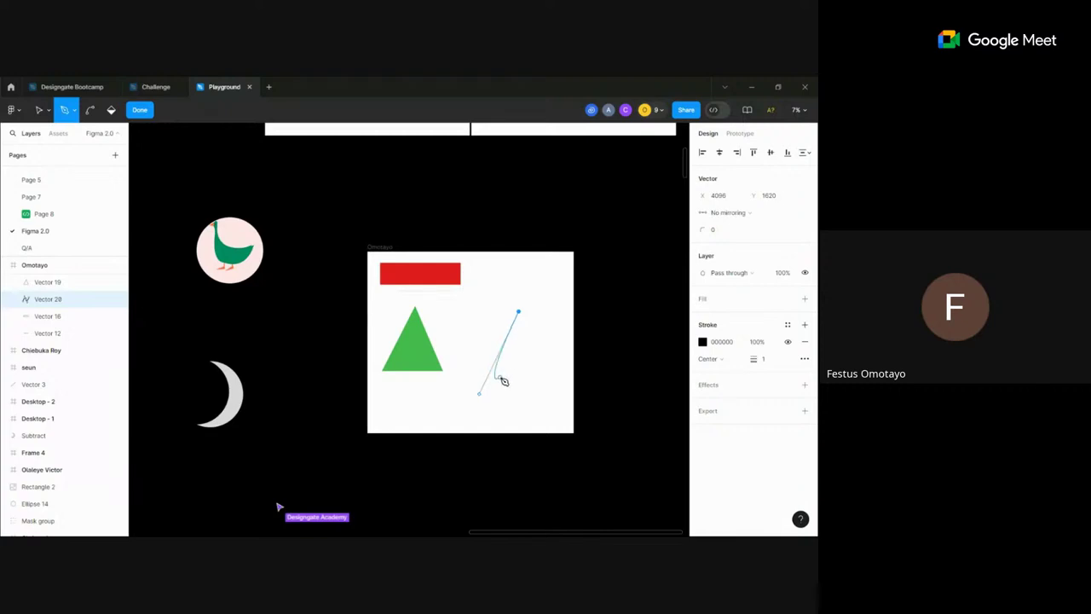
Step: Draw a second straight-sided triangle beside the green one, undoing an accidental curve
left_click(505, 314)
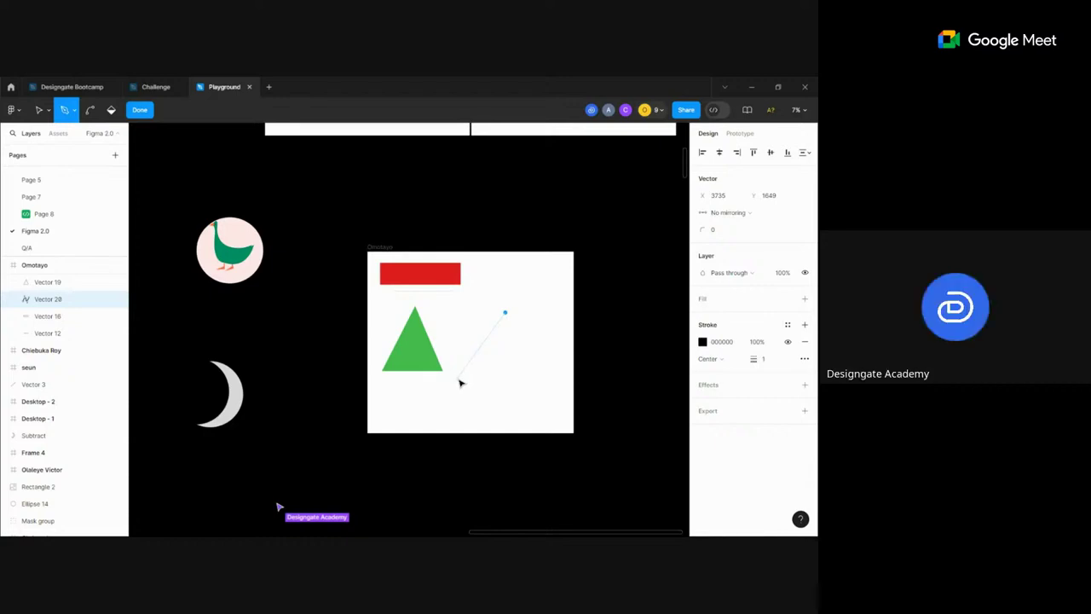
left_click(460, 377)
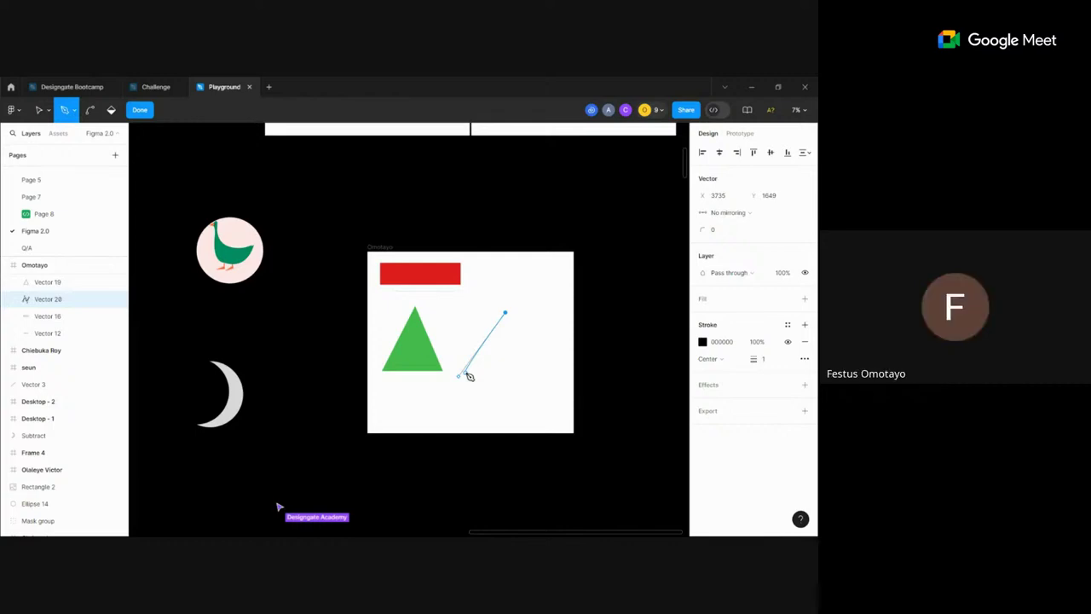
mouse_move(468, 375)
left_mouse_down()
mouse_move(496, 356)
mouse_move(481, 382)
left_mouse_up()
key("ctrl+z")
left_click(511, 295)
left_click(471, 360)
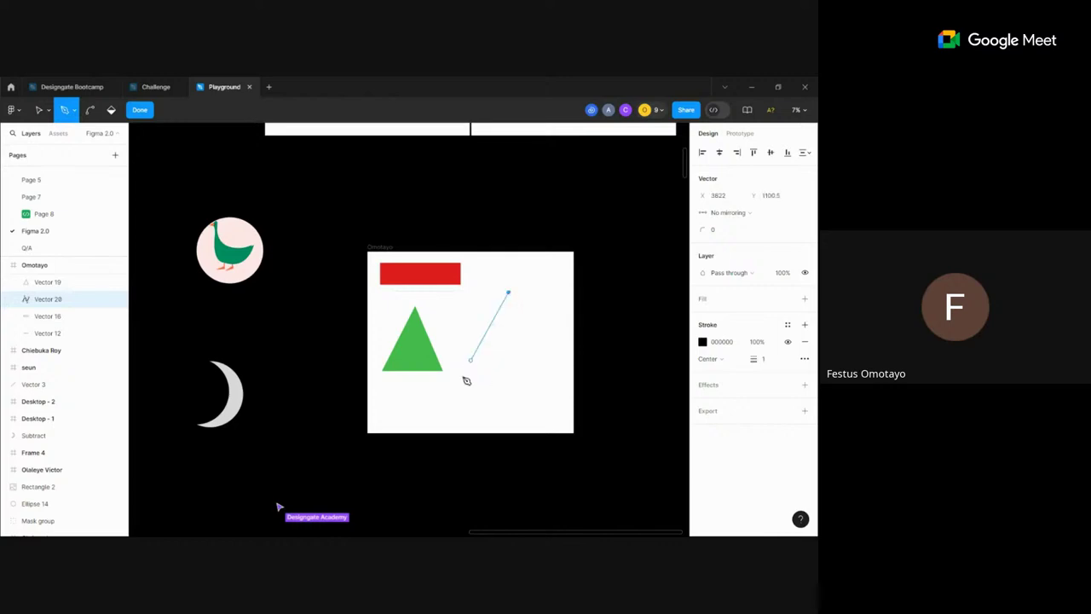
left_click(463, 379)
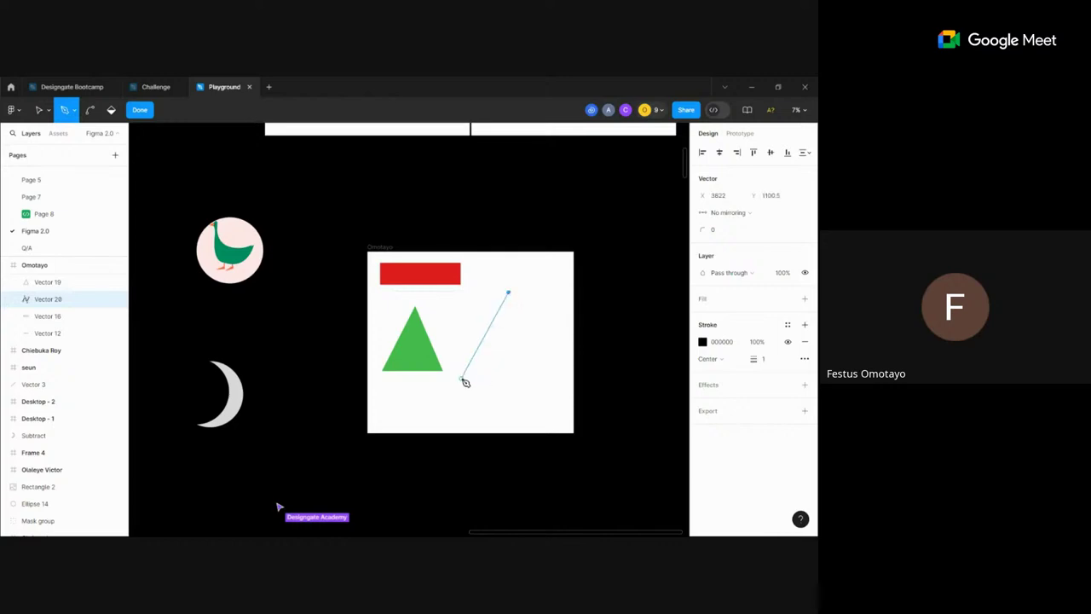
left_click(551, 379)
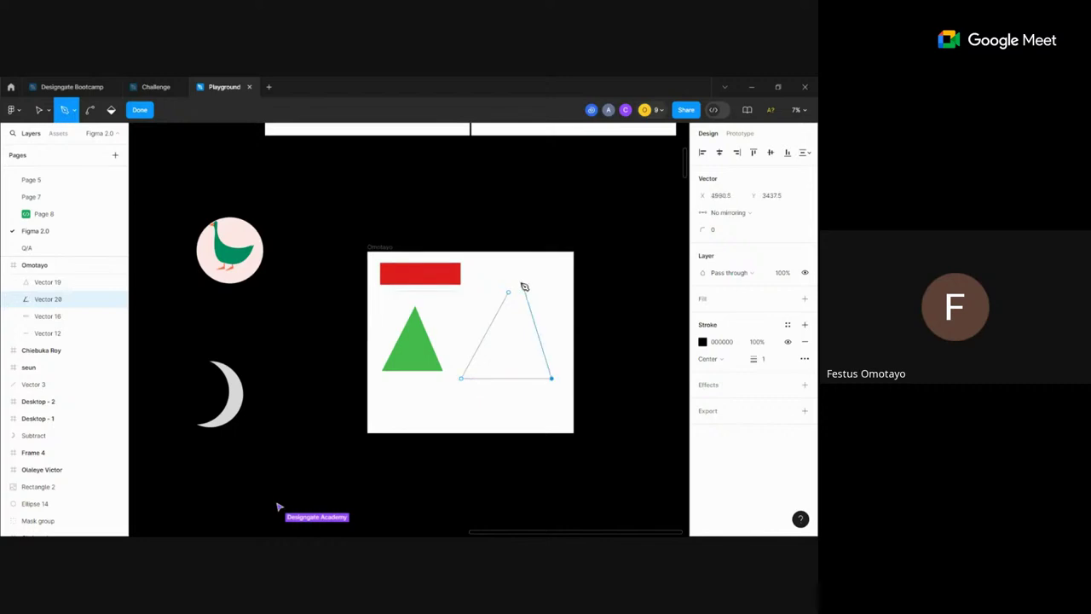
left_click(508, 294)
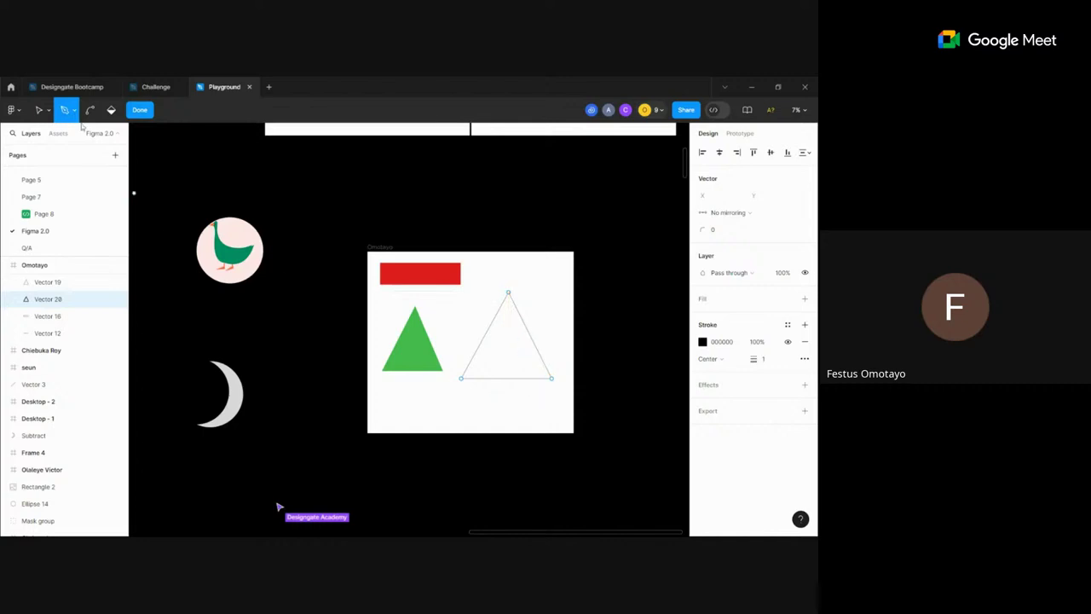
left_click(139, 110)
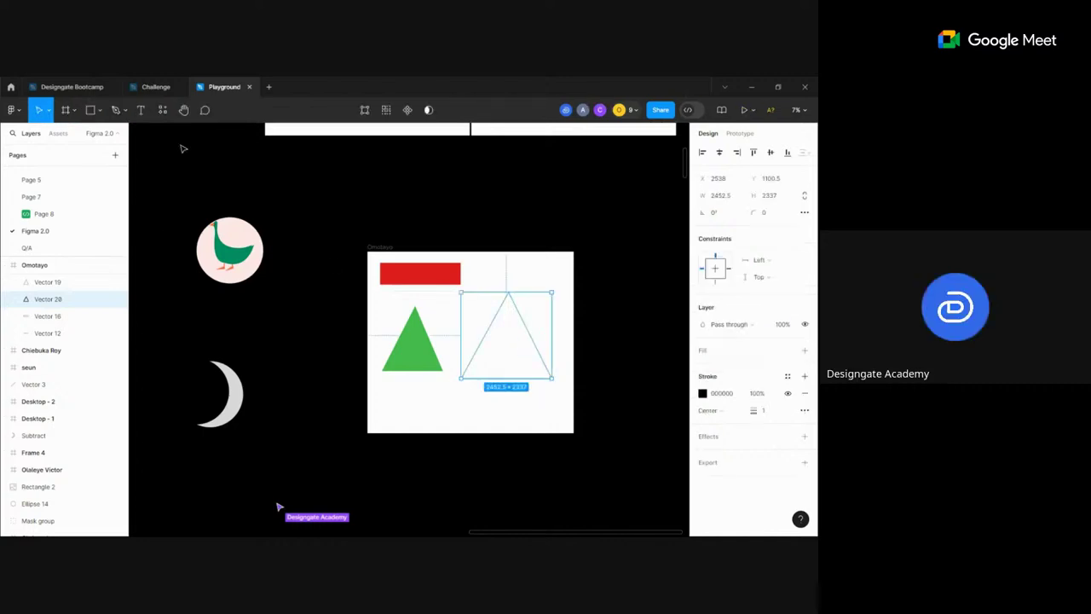
left_click(469, 408)
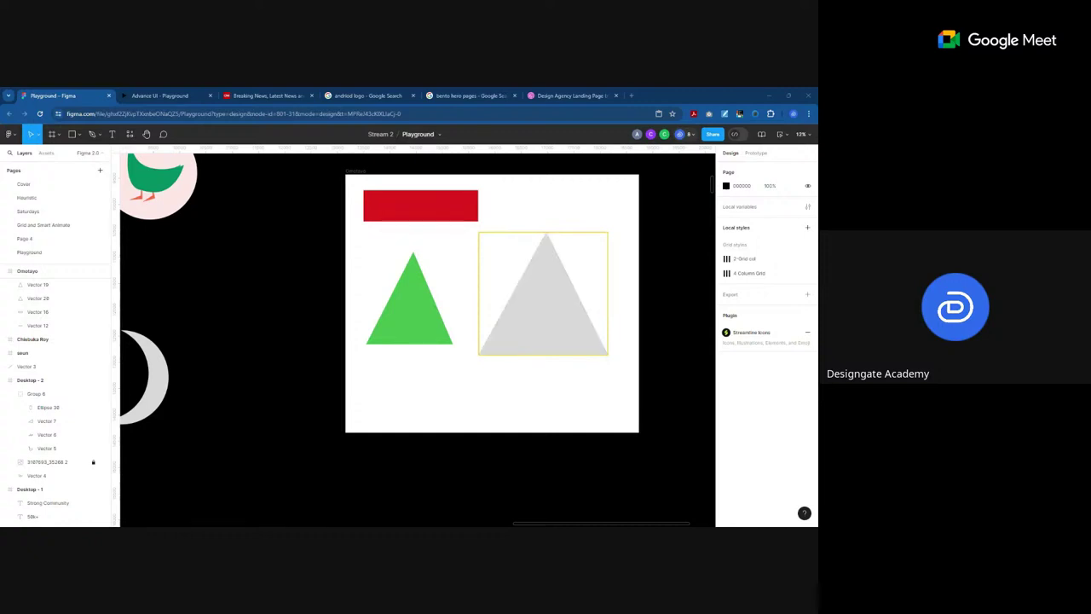
Step: Zoom out until all participants' frames on the Playground board are visible
scroll(556, 338, "down", 5)
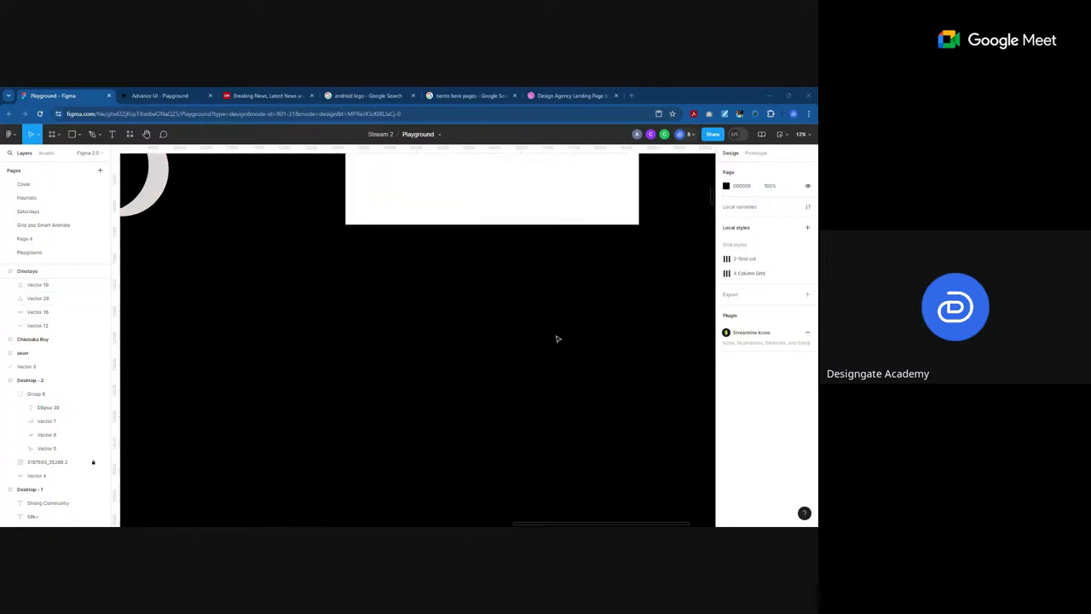
scroll(556, 338, "down", 1)
scroll(545, 358, "down", 6, "ctrl")
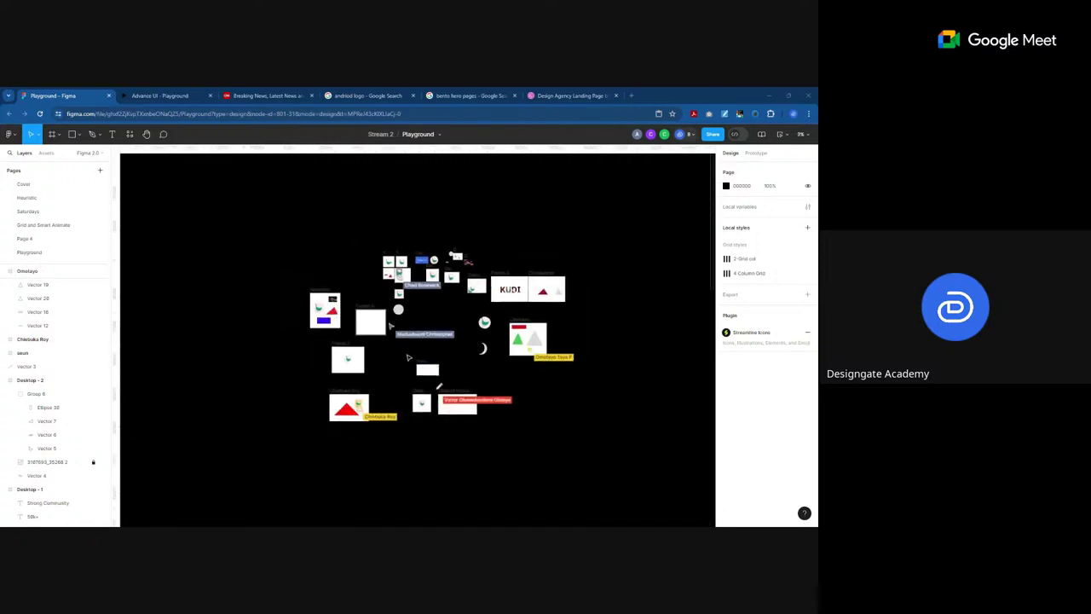
scroll(408, 358, "up", 3, "ctrl")
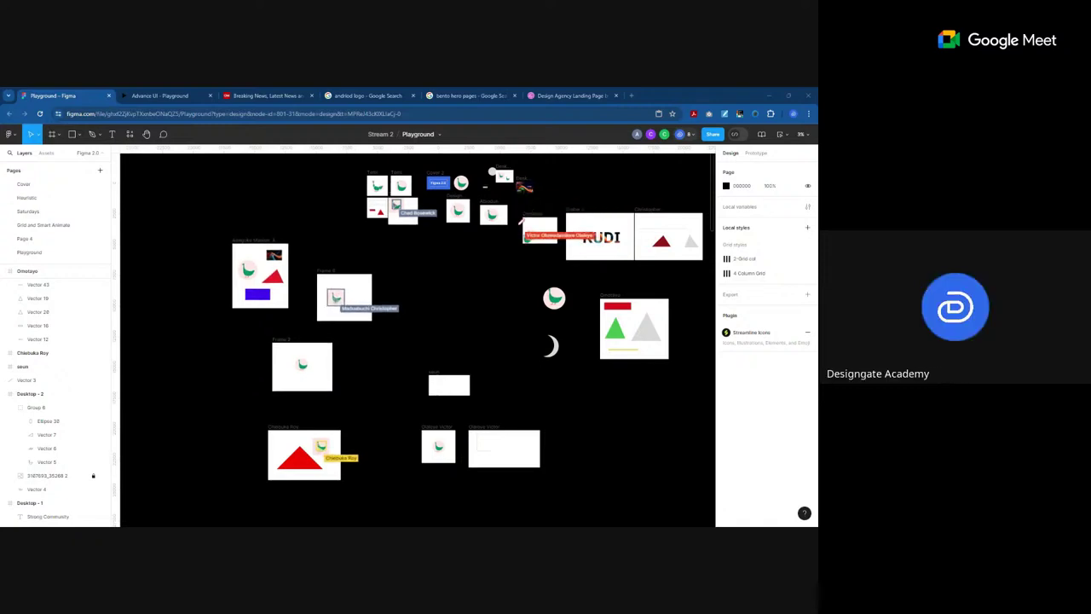
Step: Follow a collaborator from the avatar list to see their frame as they see it
left_click(688, 134)
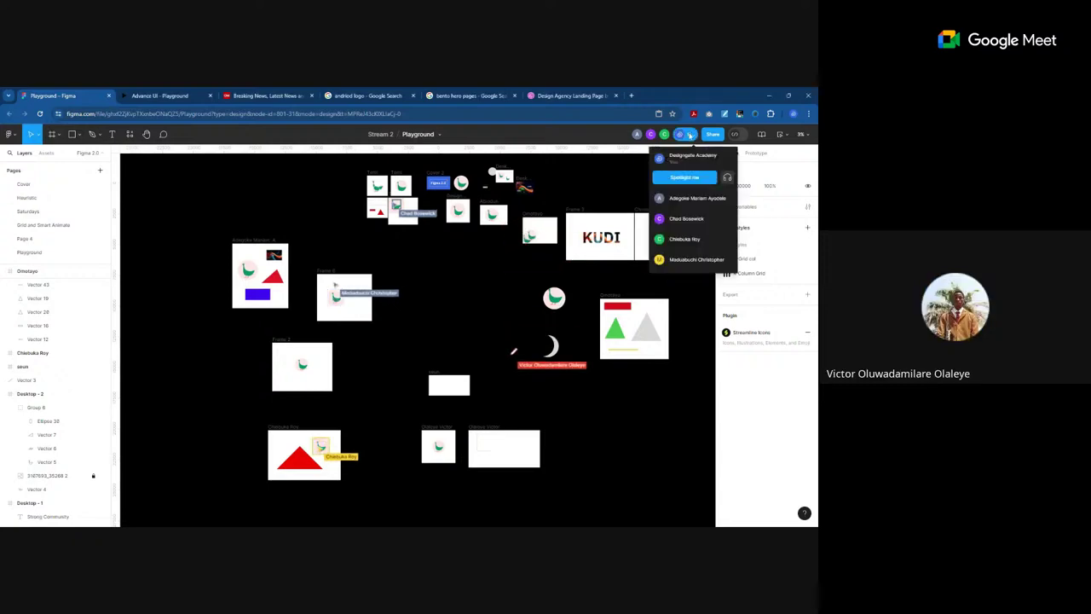
scroll(694, 221, "down", 3)
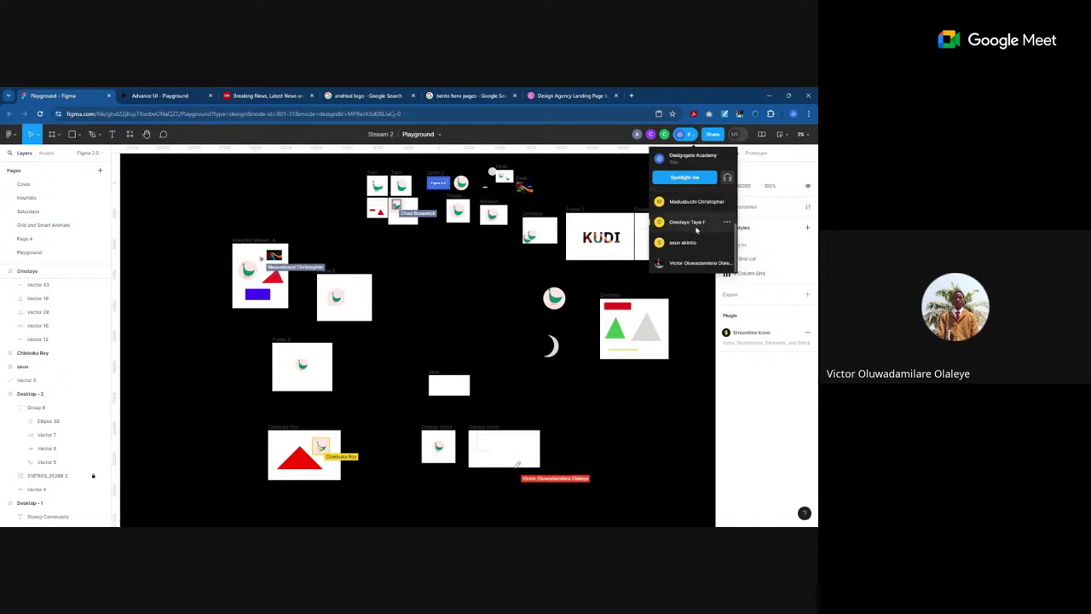
left_click(692, 263)
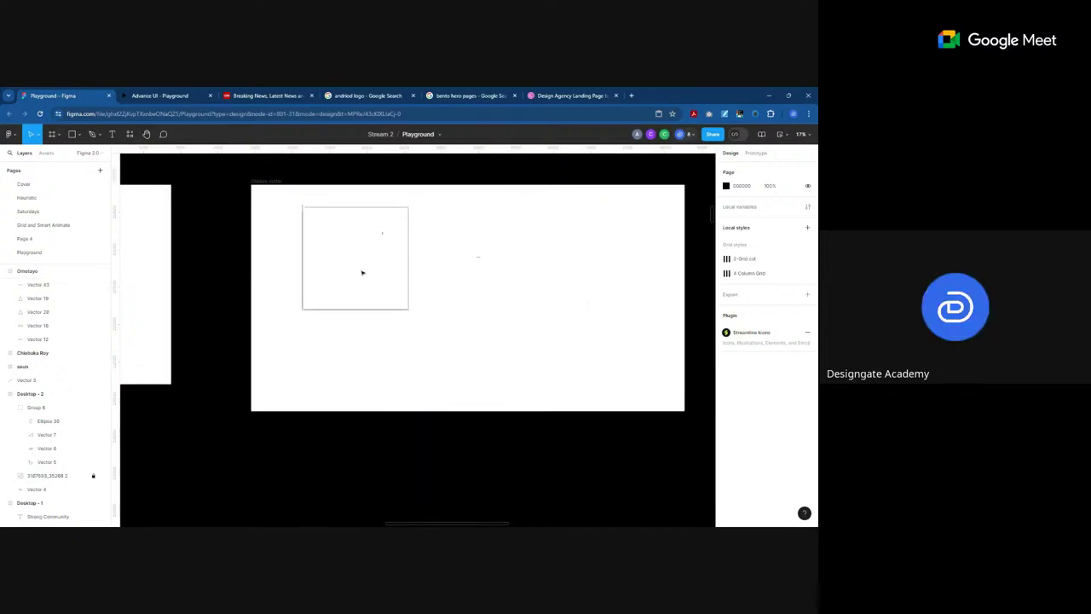
Step: Delete the line strokes forming the square in the collaborator's frame
left_click(77, 134)
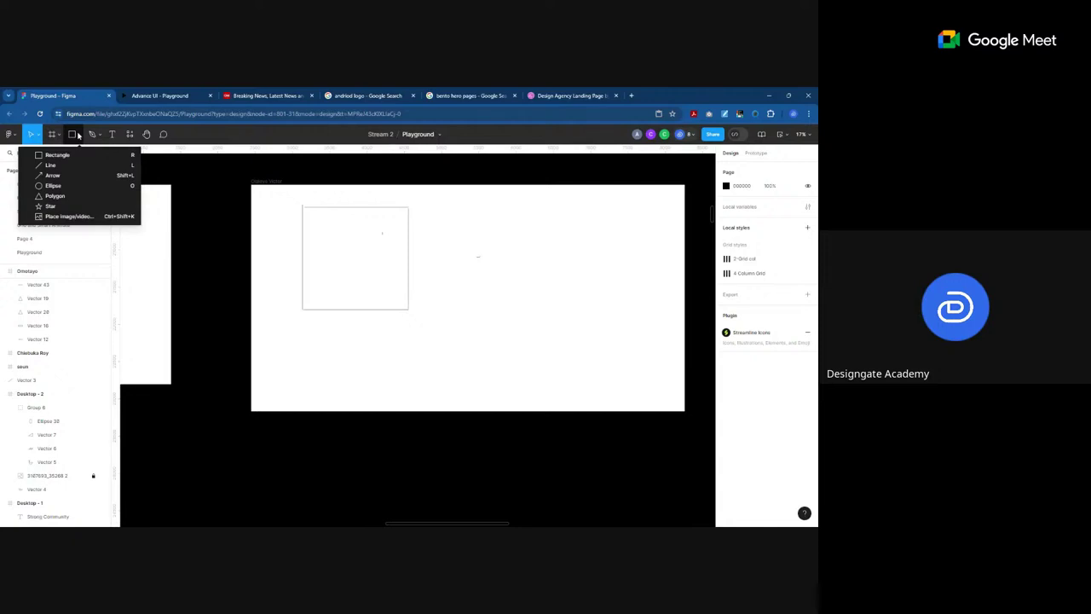
left_click(100, 136)
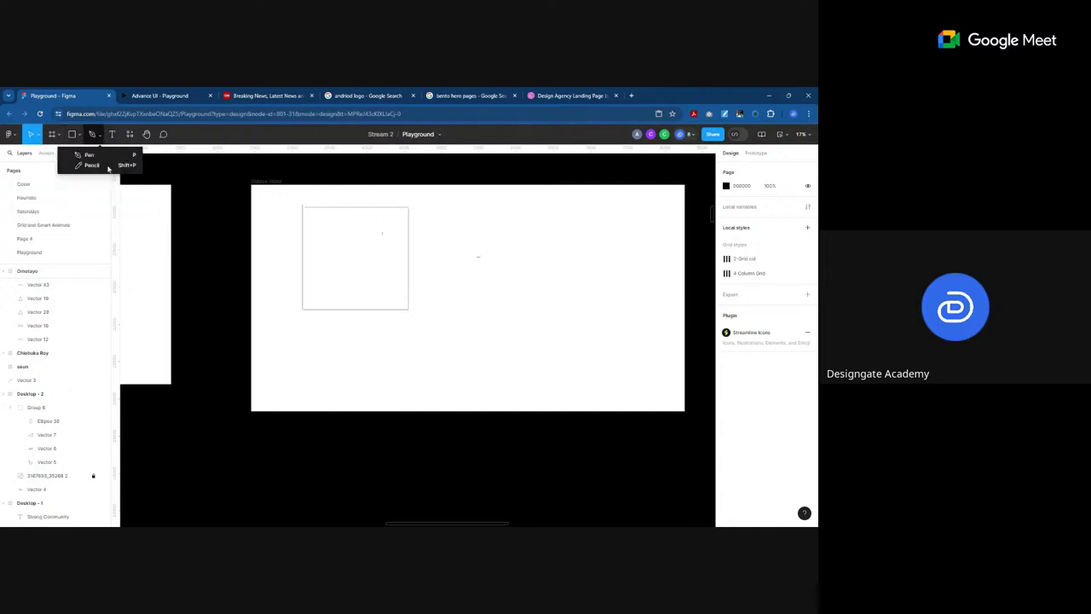
left_click(323, 224)
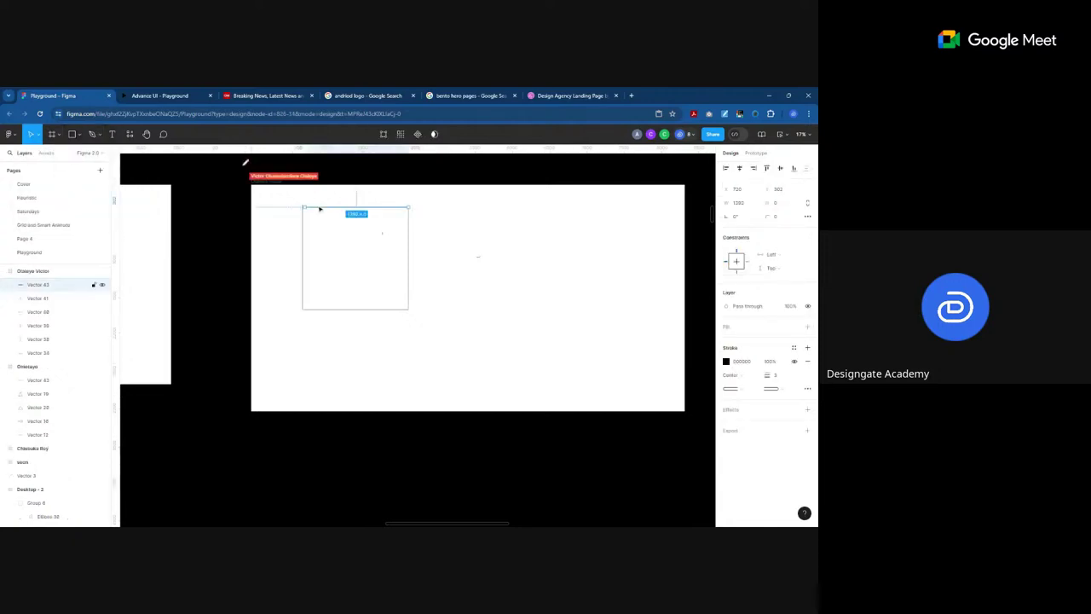
left_click_drag(290, 204, 430, 324)
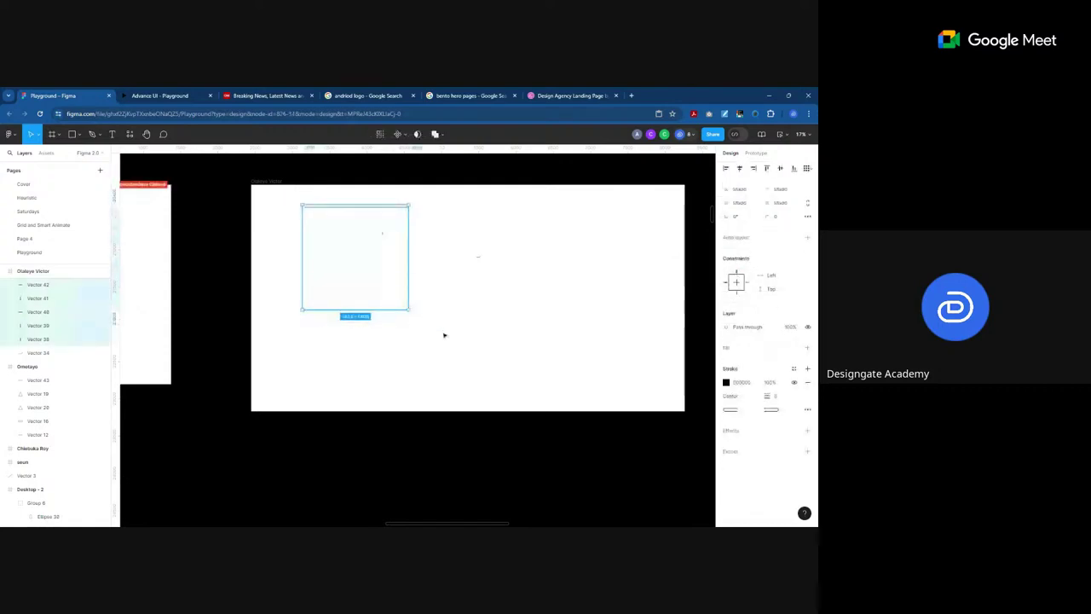
key("Delete")
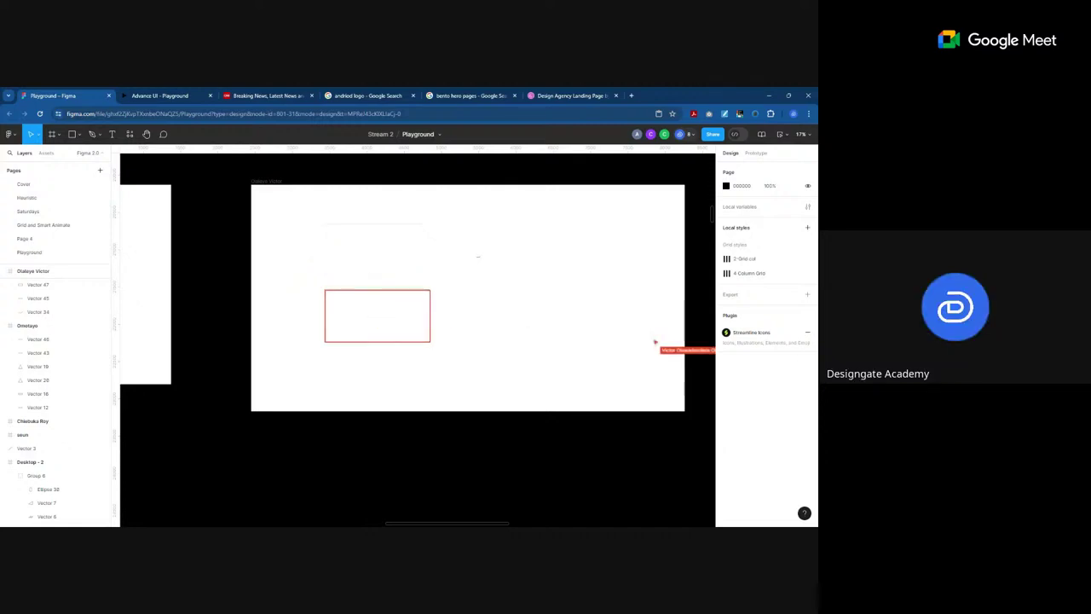
Step: Inspect the red rectangle's properties, then zoom to the red-triangle-and-goose frame
left_click(384, 301)
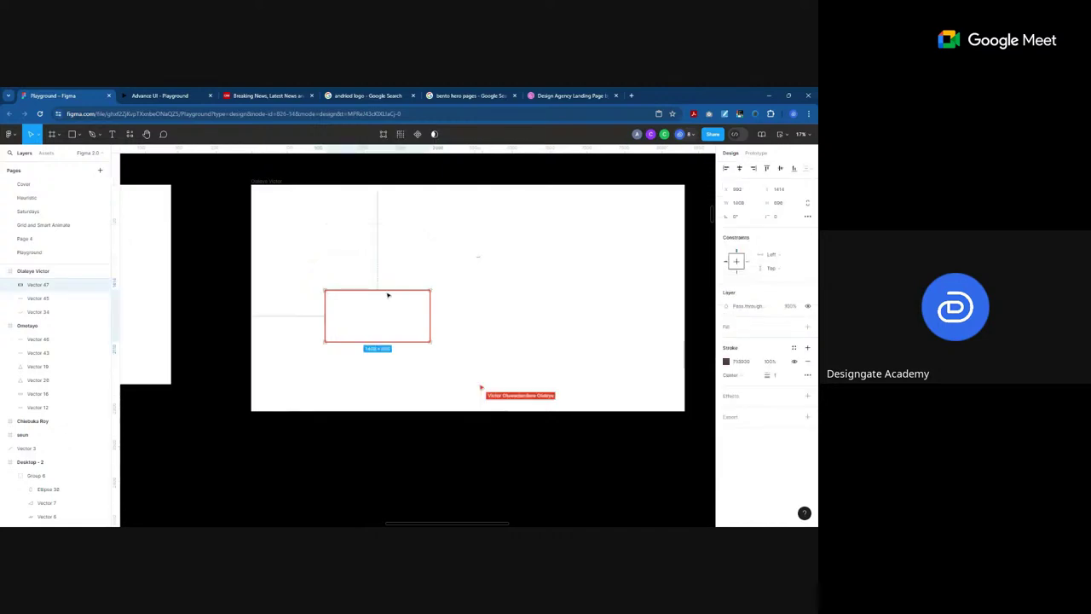
left_click(491, 358)
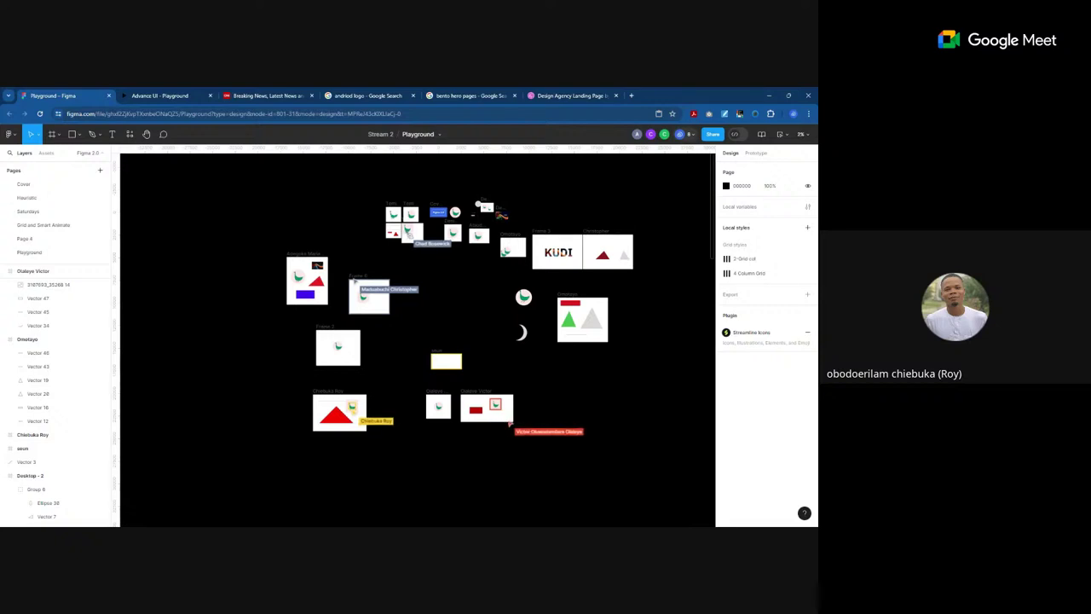
scroll(315, 456, "up", 2)
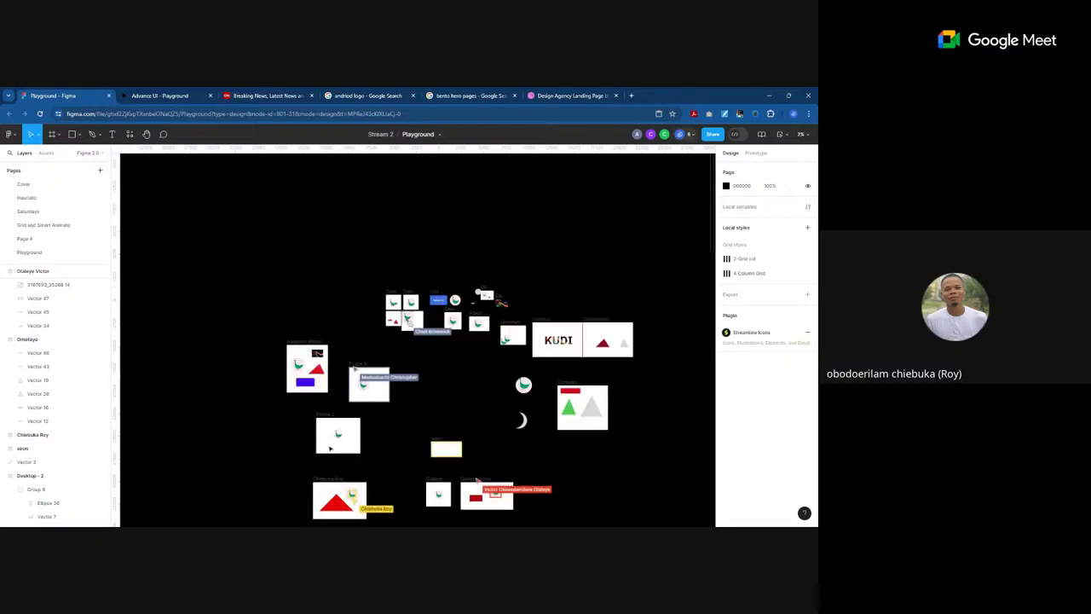
scroll(330, 447, "down", 3)
scroll(327, 426, "up", 6)
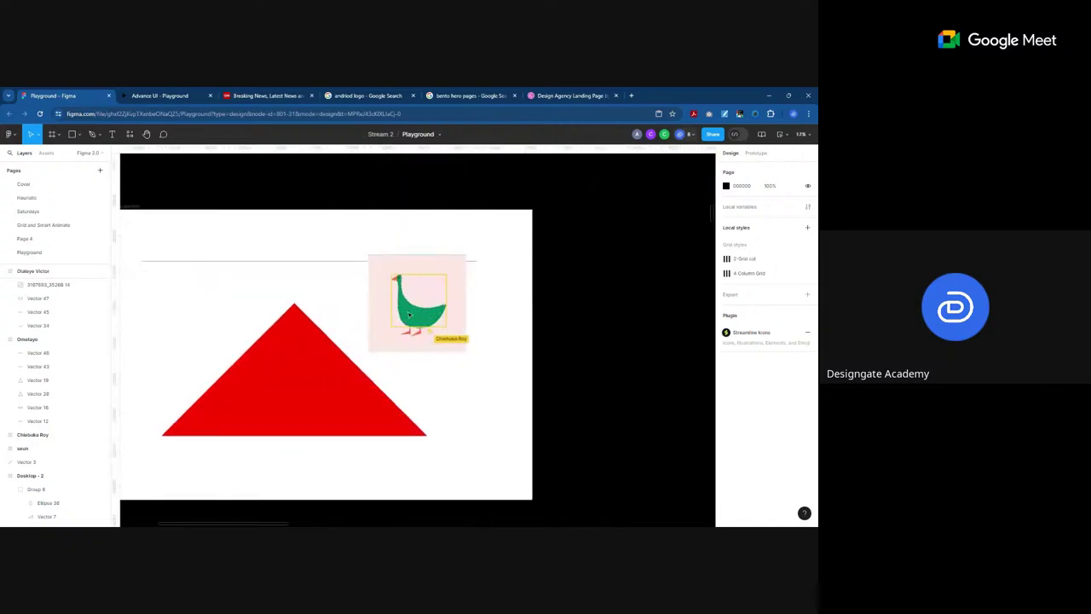
Step: Zoom in on the green goose illustration, then zoom out to the full Playground board
scroll(411, 324, "up", 1)
scroll(417, 340, "up", 3)
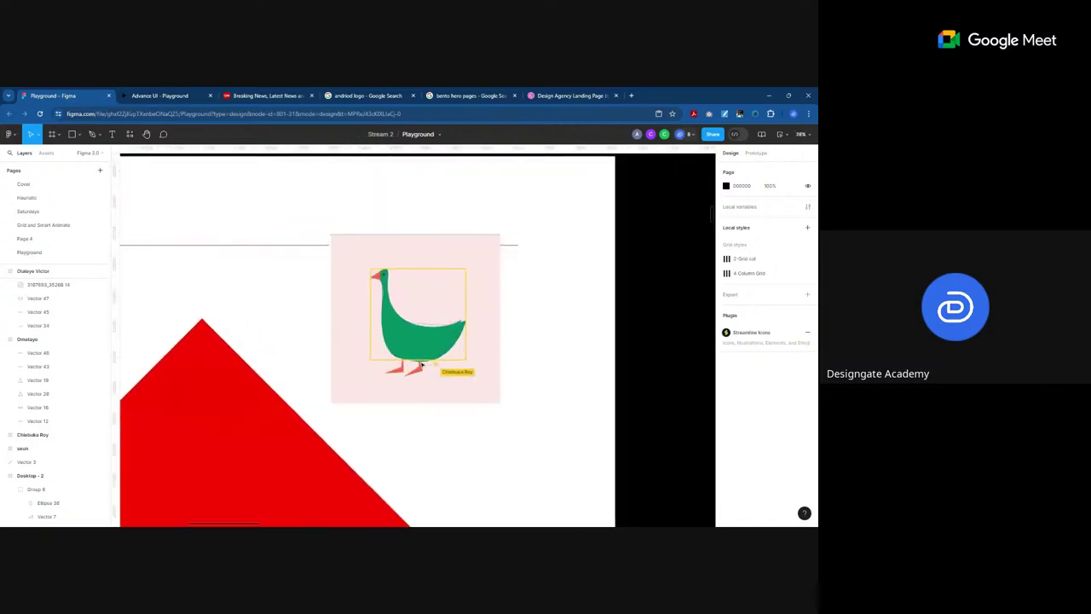
scroll(404, 289, "up", 4)
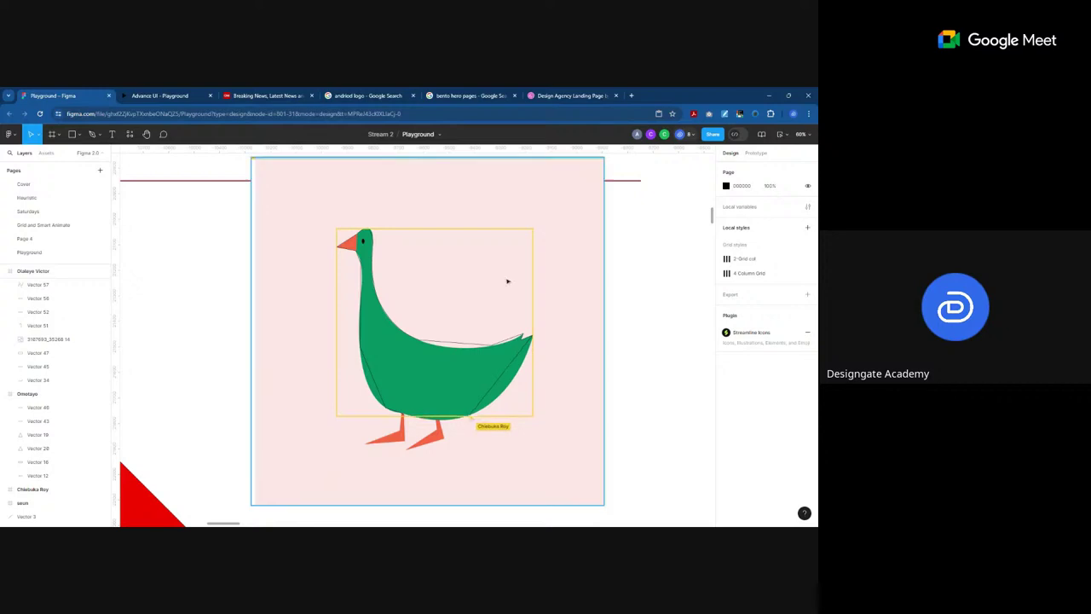
scroll(496, 285, "down", 10)
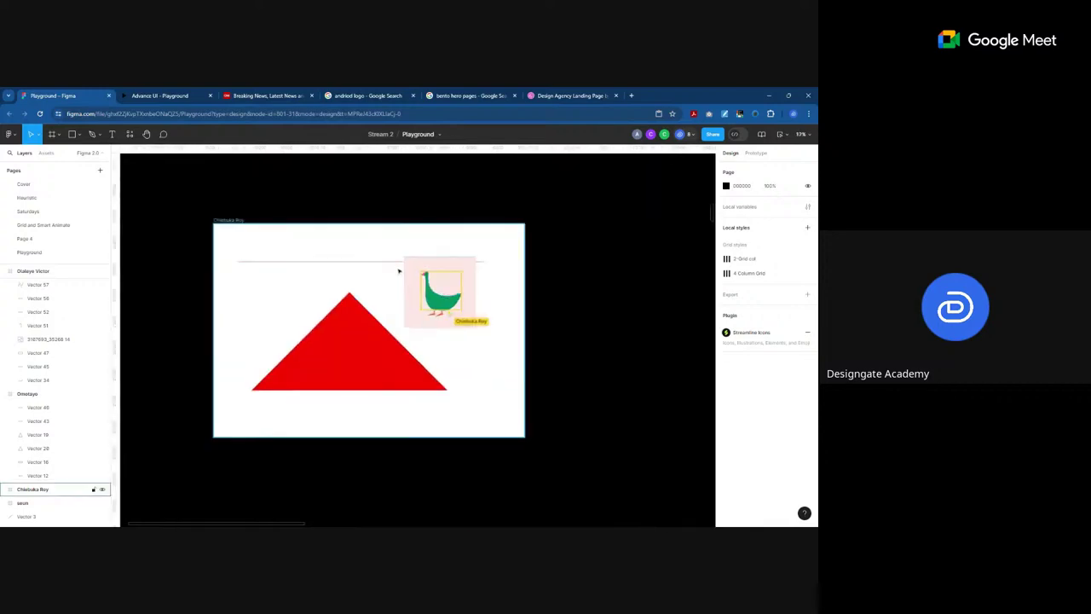
scroll(402, 281, "down", 5)
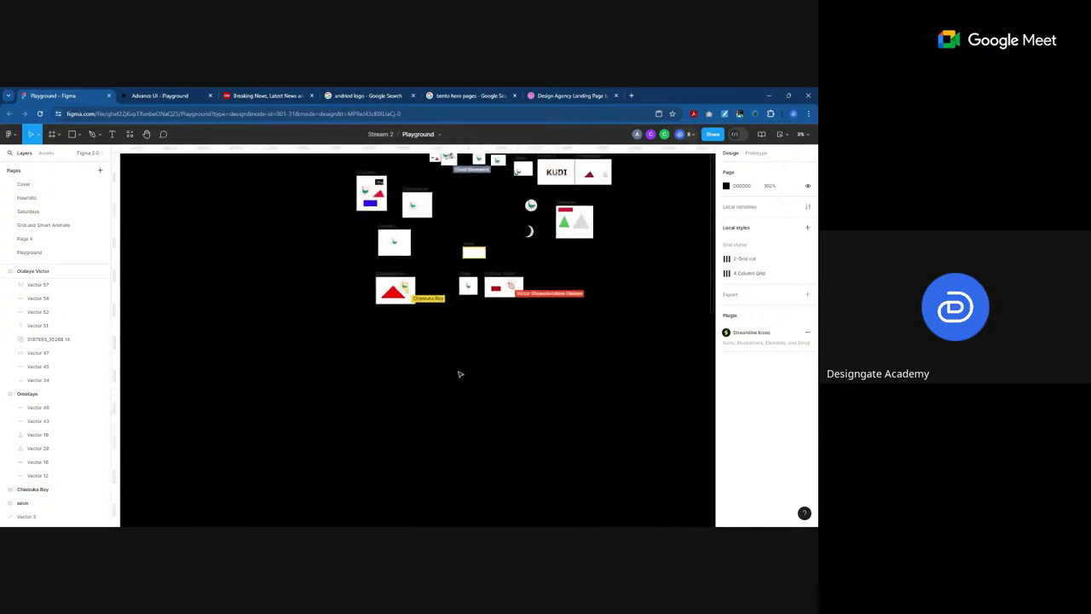
Step: Zoom into the Gegitoken 50k+ banner, then zoom out to show the neighbouring goose frames
scroll(471, 353, "up", 3)
scroll(492, 342, "up", 3)
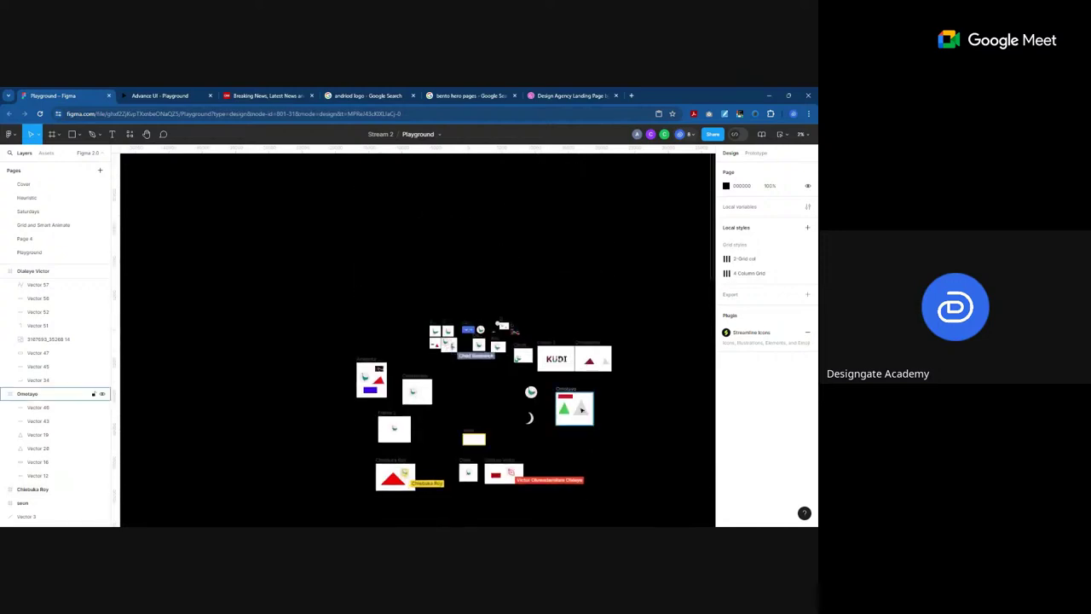
scroll(454, 263, "up", 6)
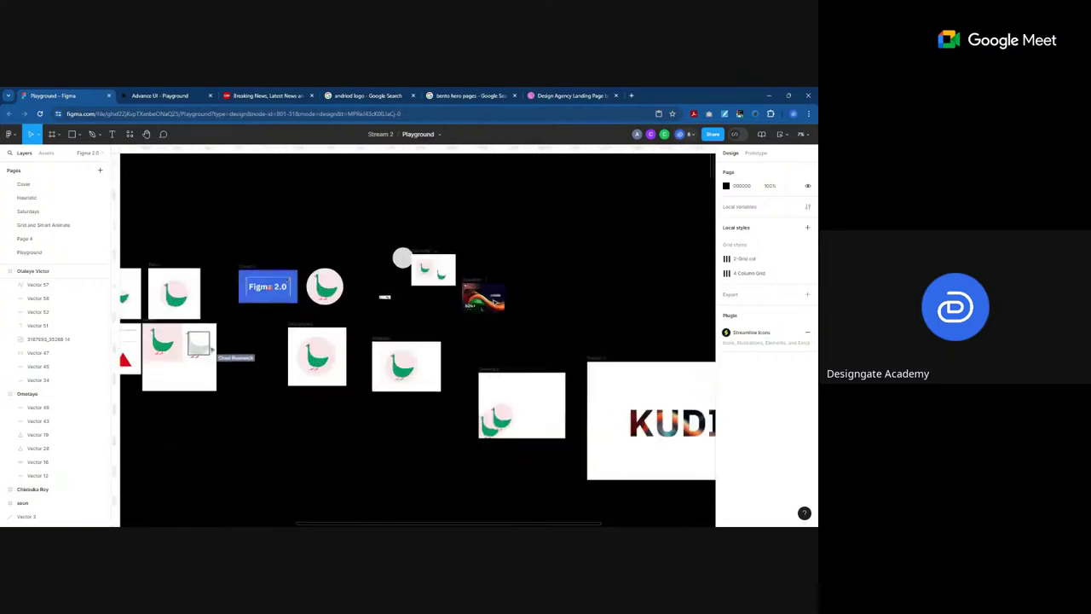
scroll(435, 254, "right", 5)
scroll(456, 322, "up", 8)
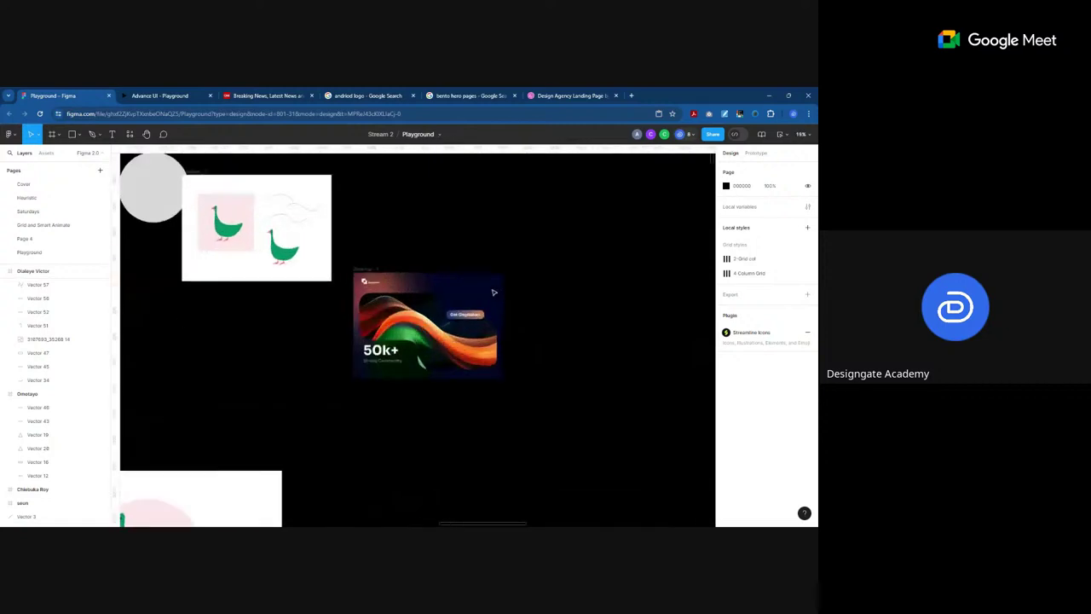
scroll(456, 322, "up", 3)
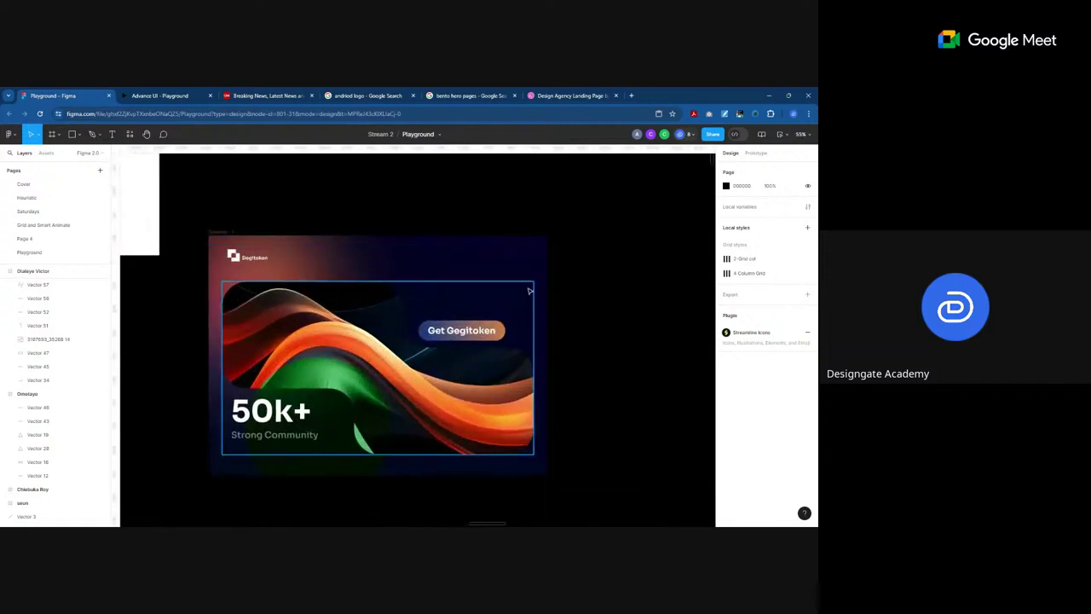
scroll(576, 304, "down", 4)
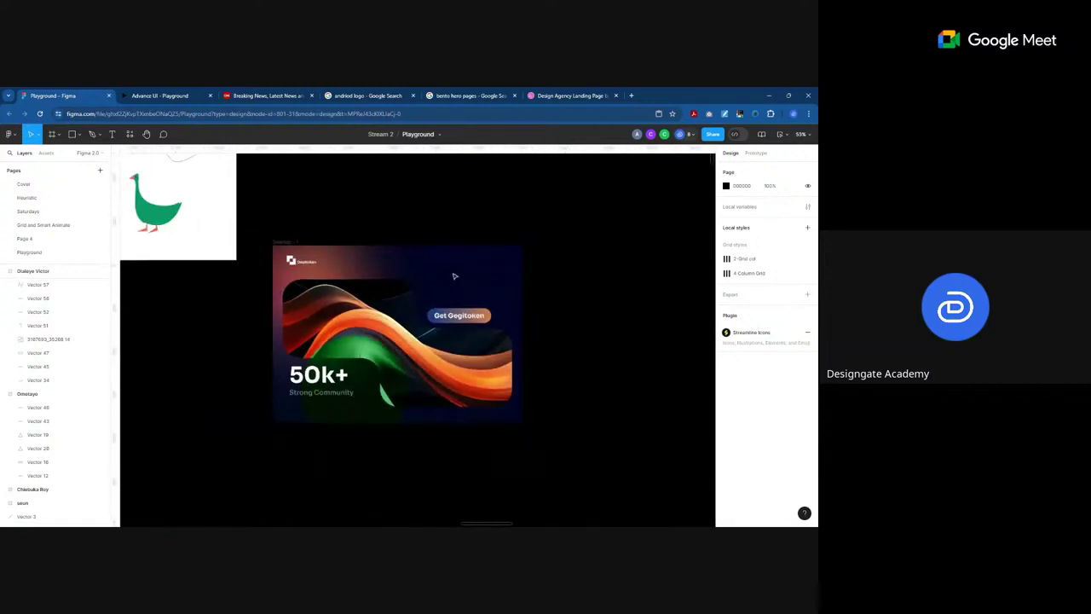
scroll(499, 281, "down", 4)
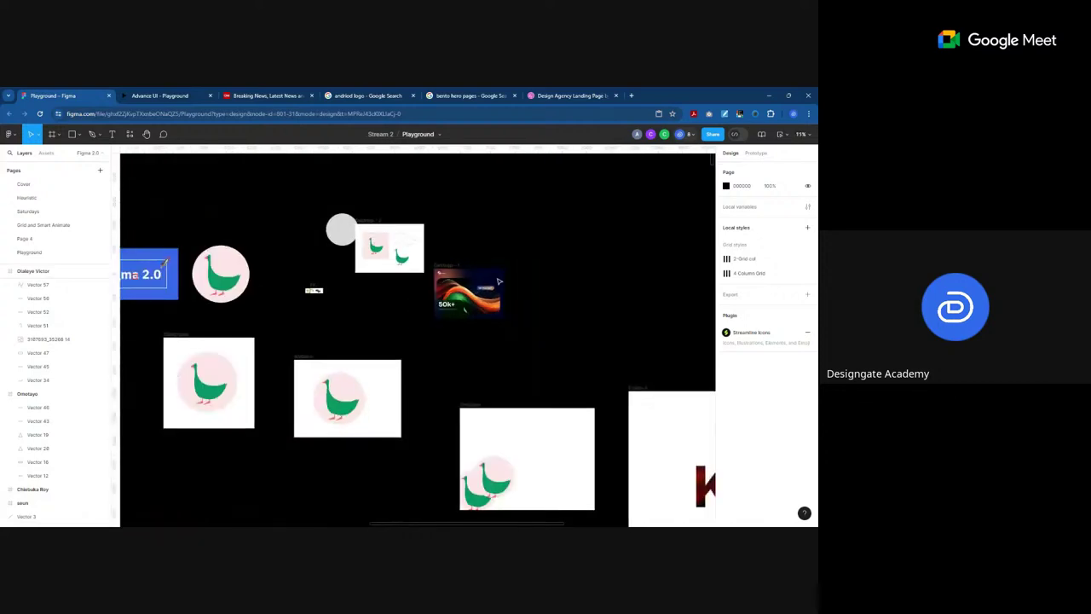
scroll(499, 280, "up", 2)
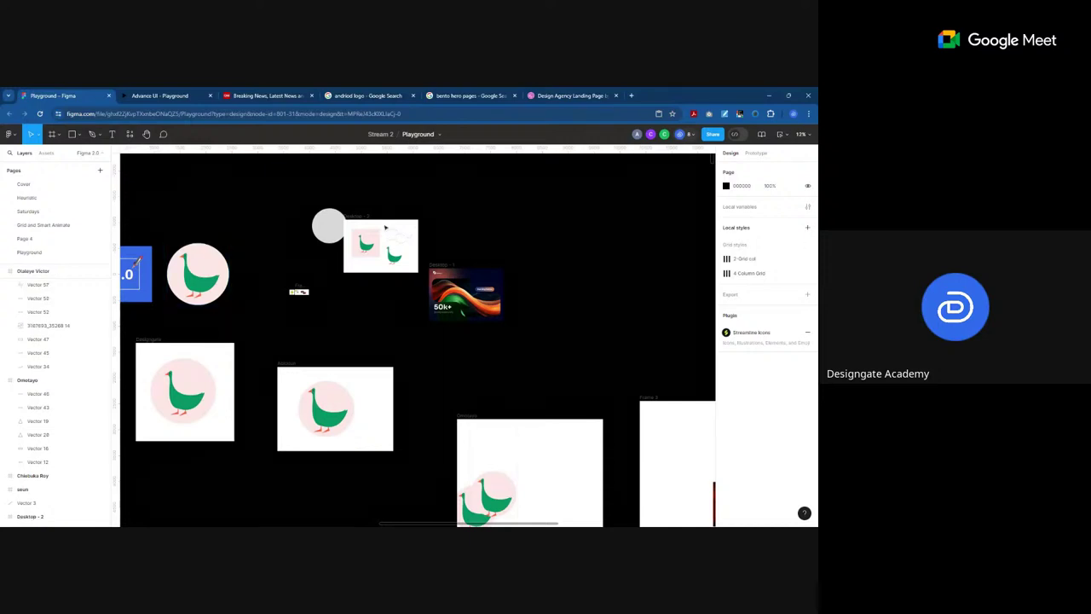
Step: Nudge the two-goose frame up-right and move the Gegitoken 50k+ banner beside the small icon strip
left_click_drag(360, 219, 367, 217)
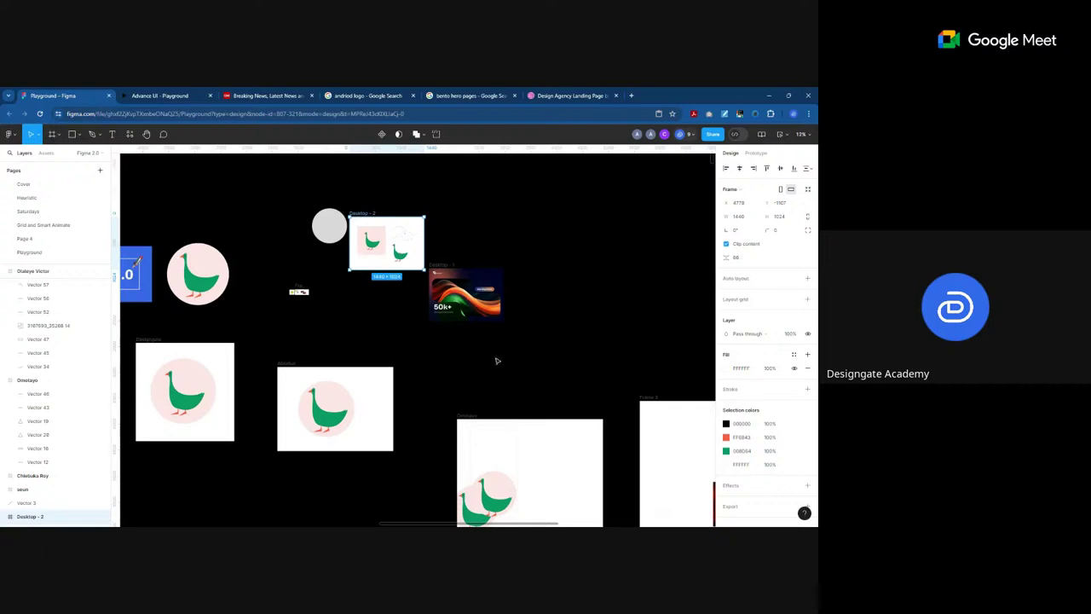
left_click(435, 267)
left_click_drag(435, 267, 322, 290)
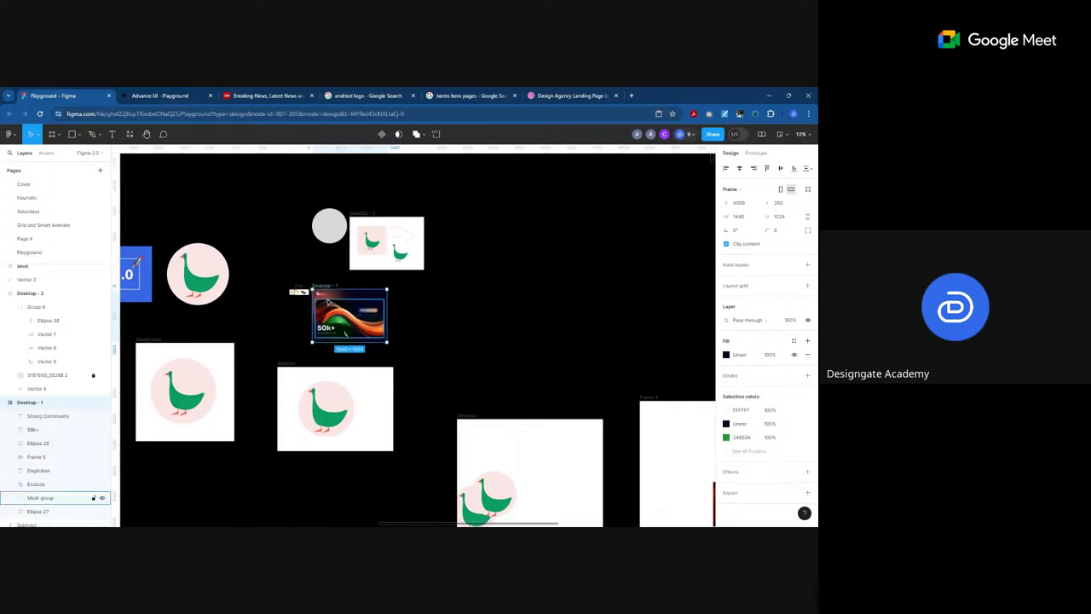
Step: Deselect the banner and zoom in to view it up close
left_click(263, 331)
scroll(290, 317, "up", 8)
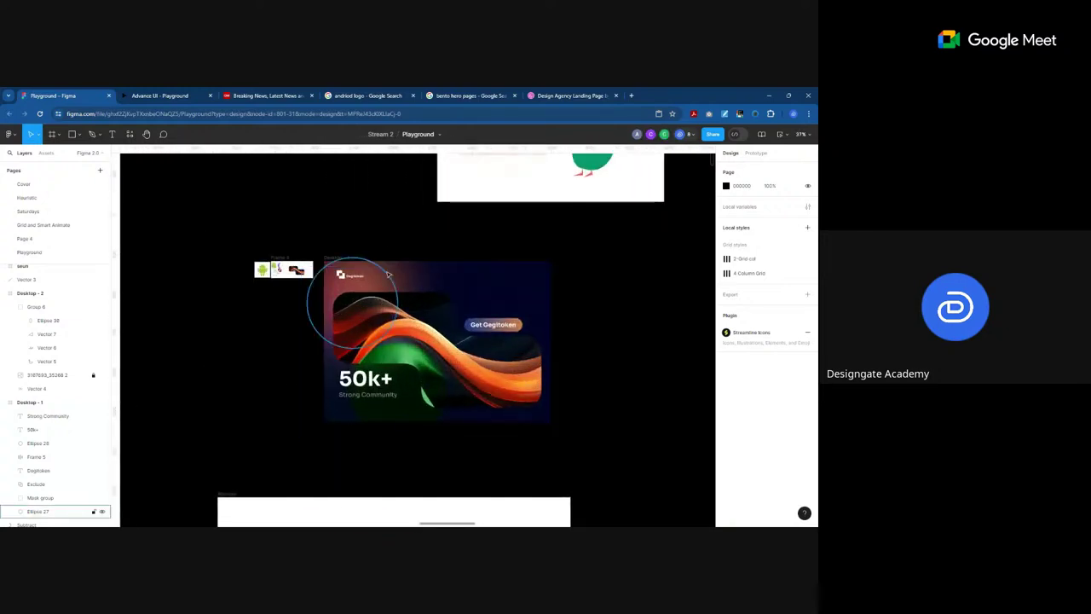
scroll(383, 286, "up", 3)
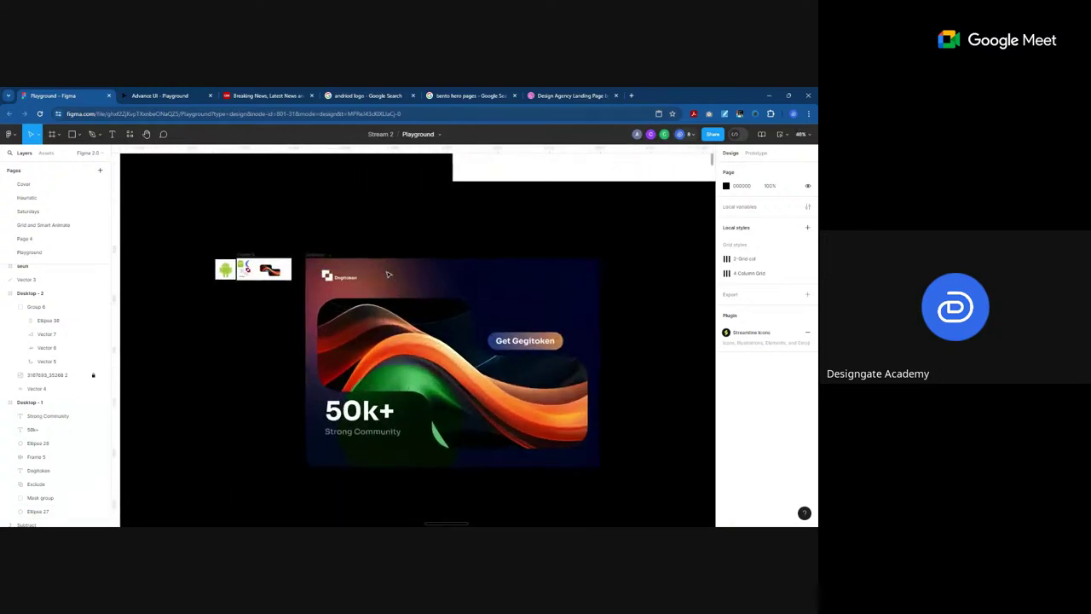